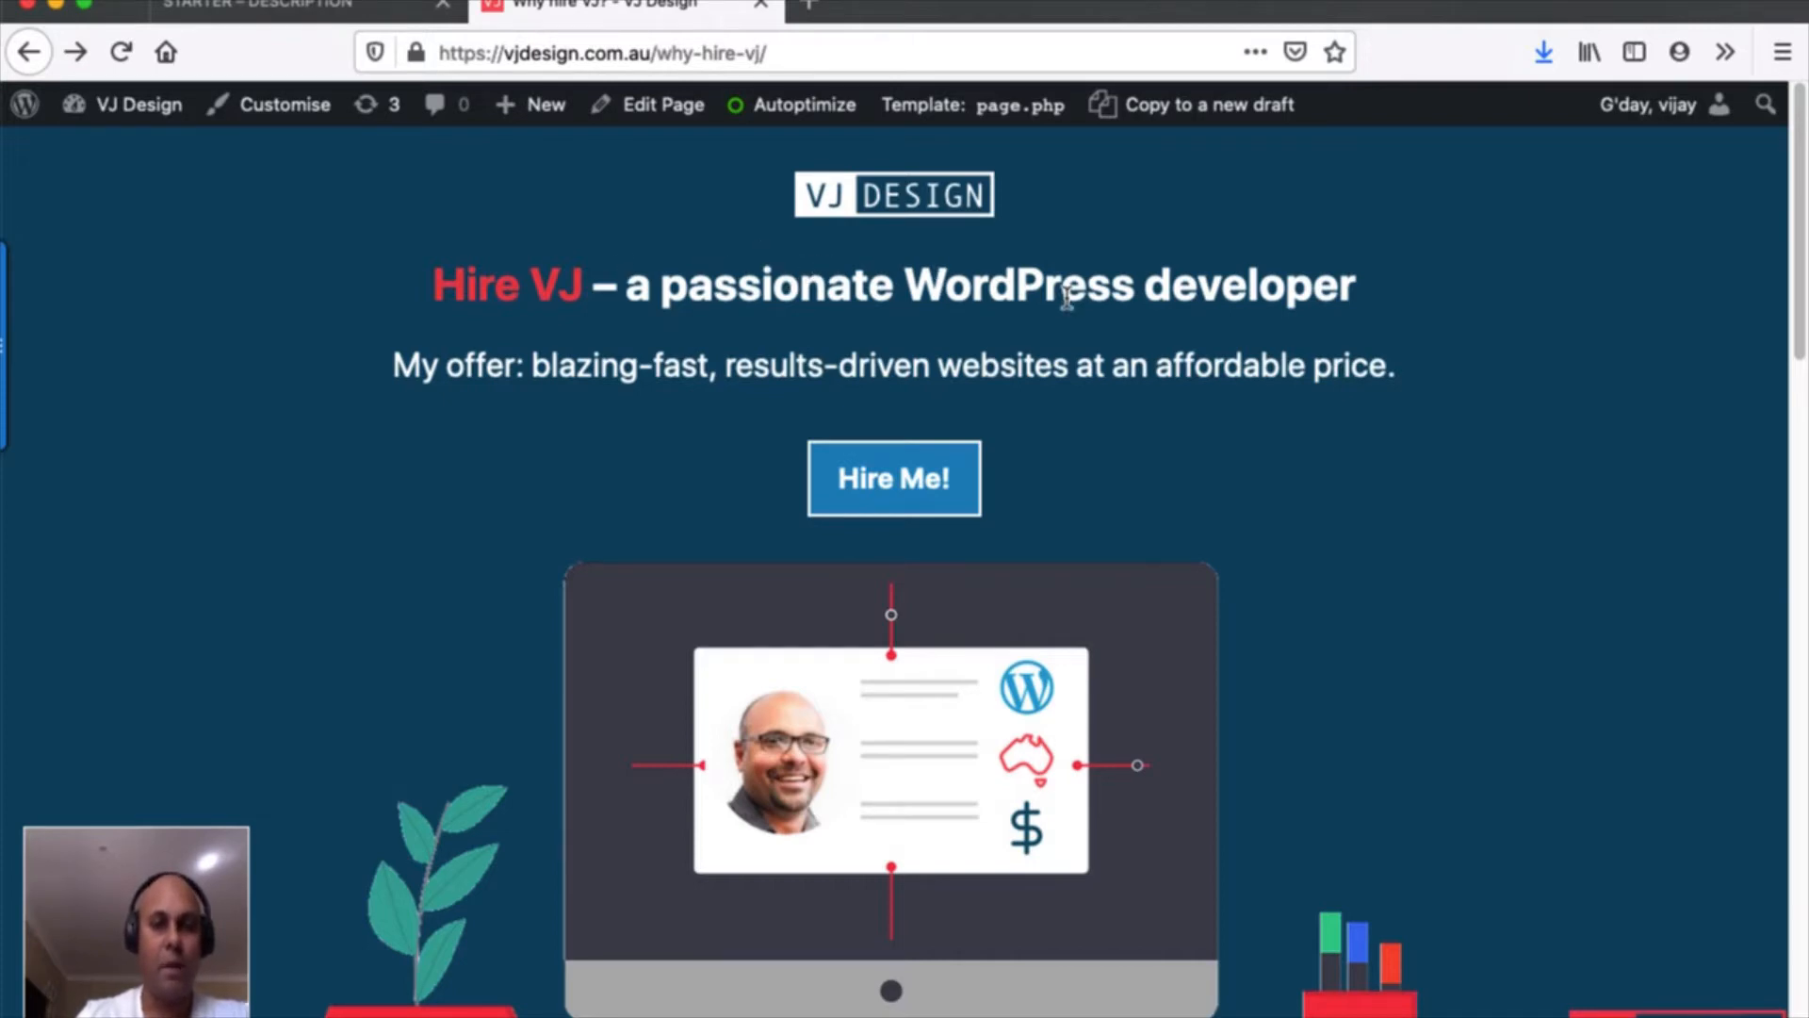
Examine the reference landing page from the hero and hire button through features, portfolio and testimonial to the closing call to action.
{"action": "scroll", "coordinate": [1067, 298], "scroll_direction": "down", "scroll_amount": 2}
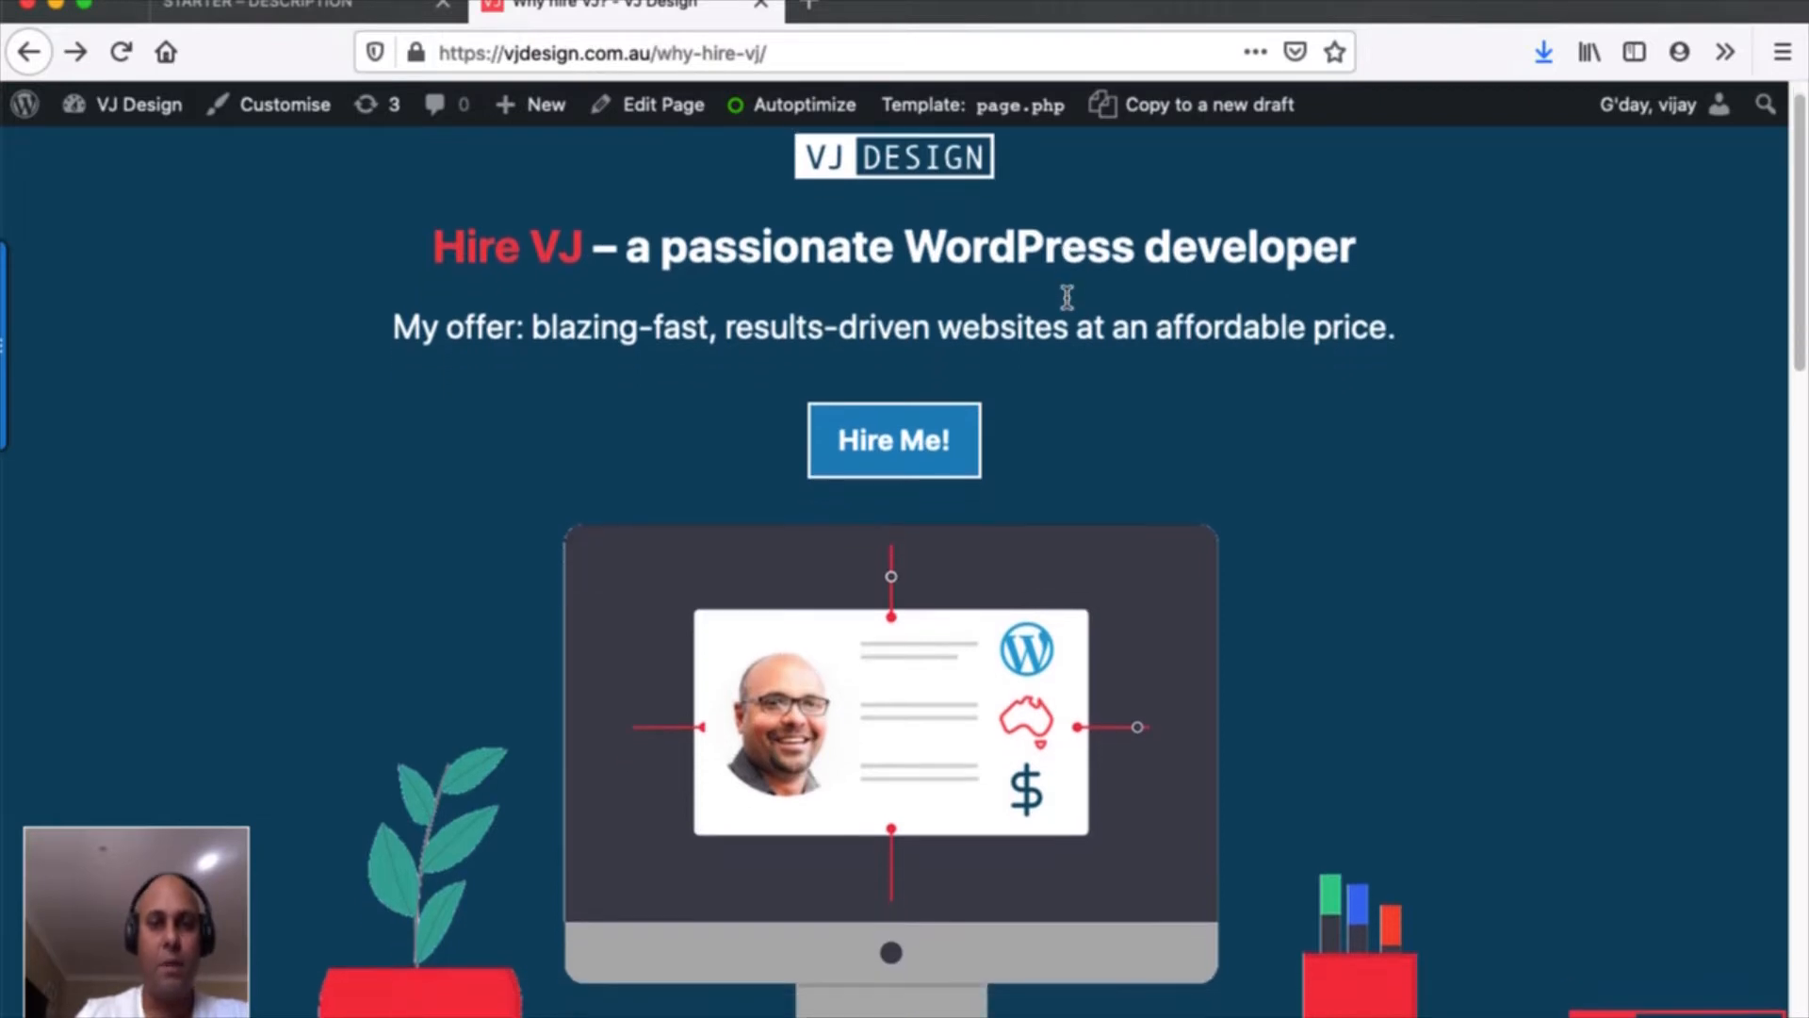
{"action": "scroll", "coordinate": [1066, 298], "scroll_direction": "down", "scroll_amount": 1}
{"action": "scroll", "coordinate": [1066, 299], "scroll_direction": "down", "scroll_amount": 7}
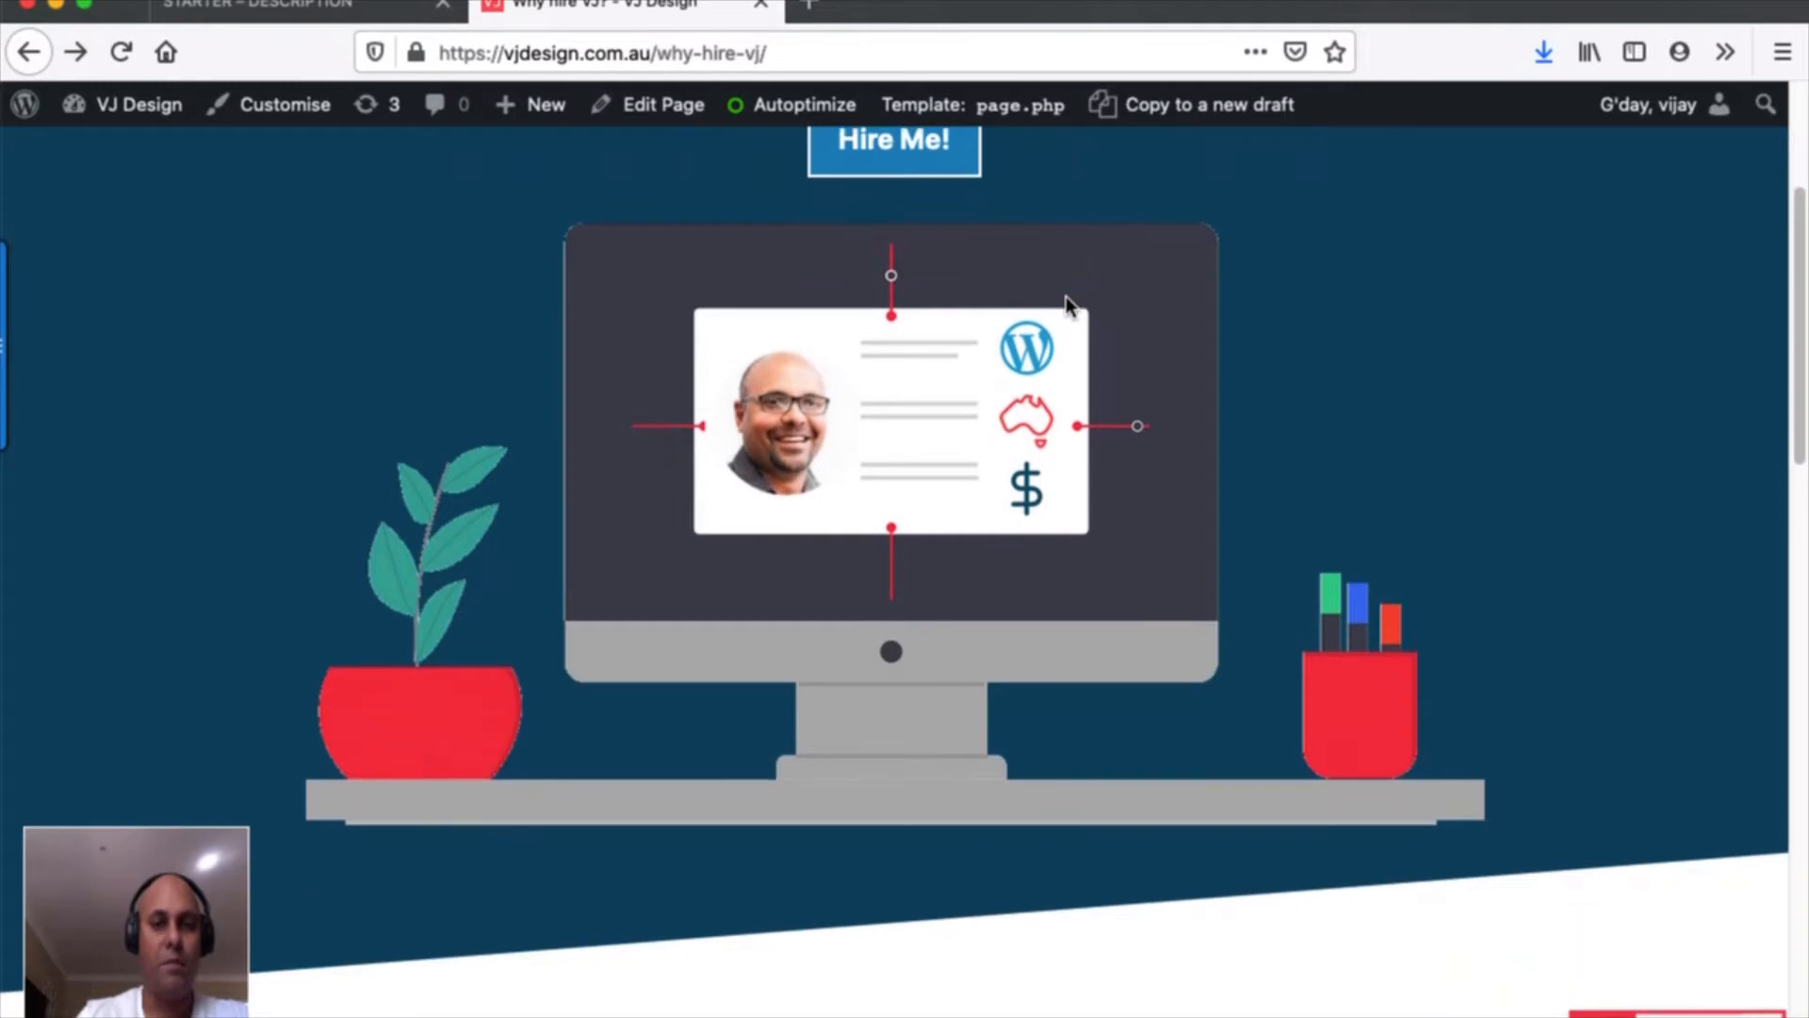
{"action": "scroll", "coordinate": [1066, 296], "scroll_direction": "down", "scroll_amount": 4}
{"action": "scroll", "coordinate": [1068, 300], "scroll_direction": "down", "scroll_amount": 10}
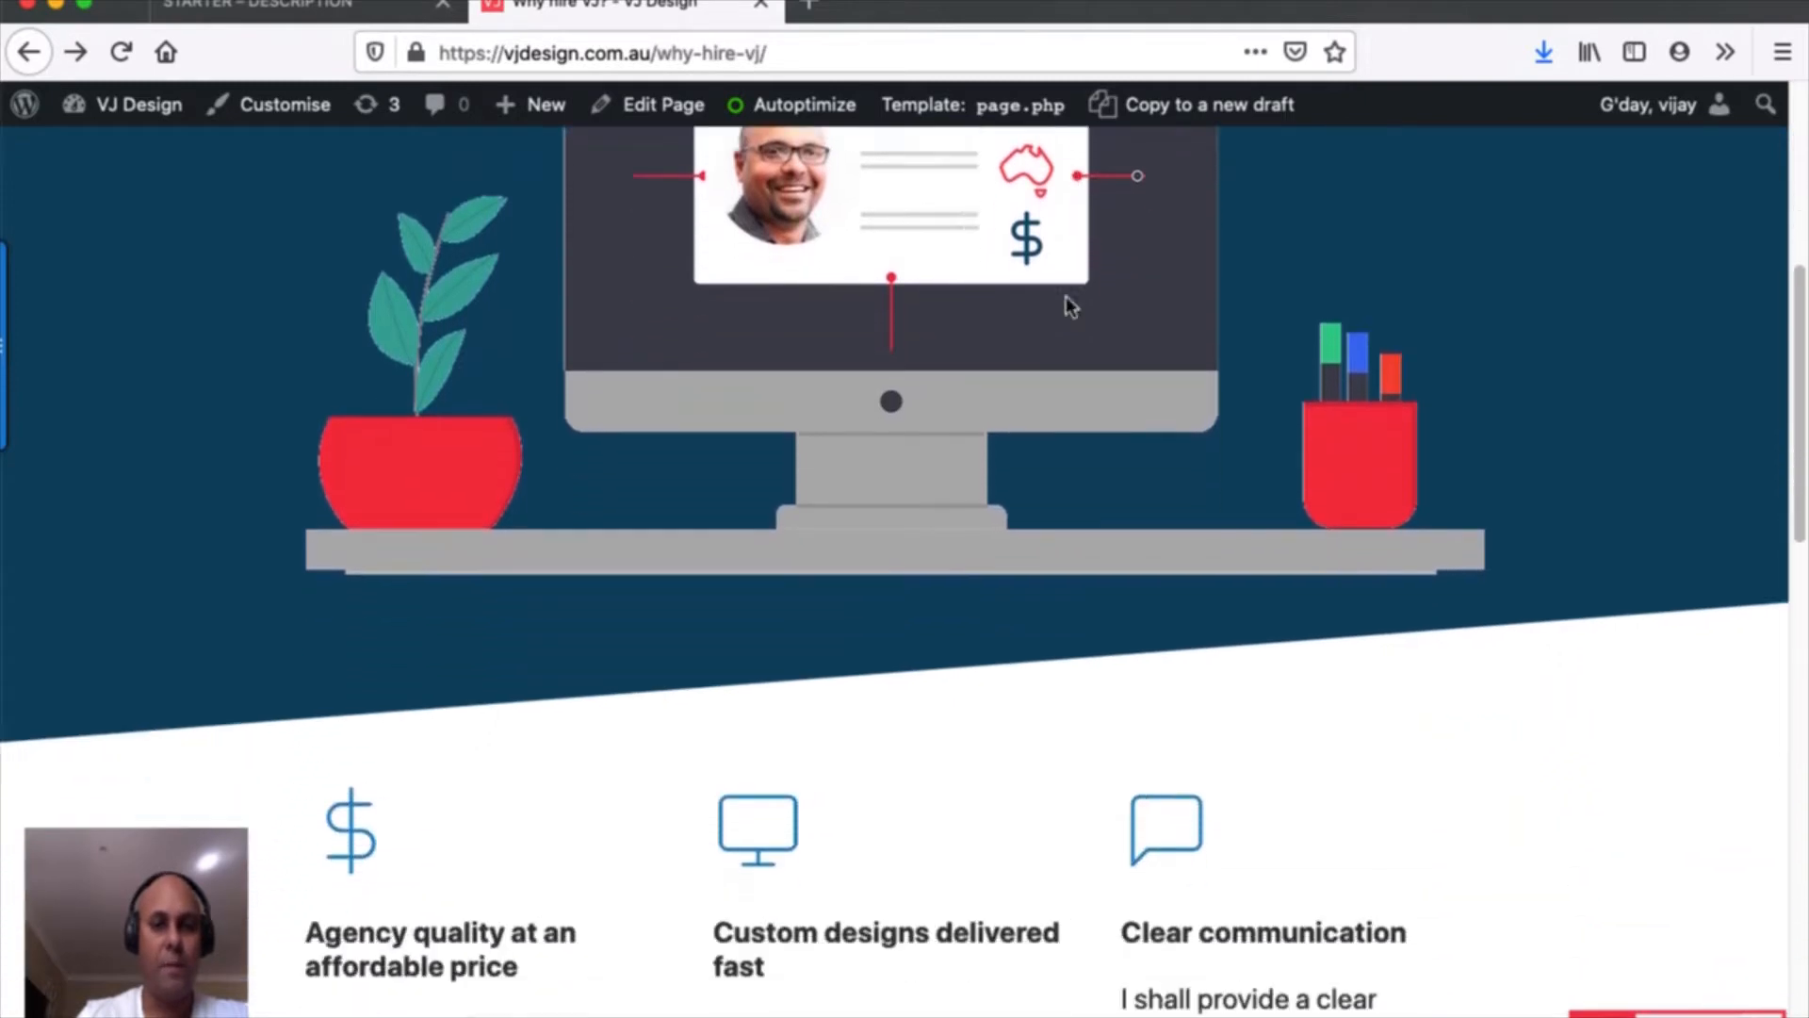
{"action": "scroll", "coordinate": [1068, 301], "scroll_direction": "down", "scroll_amount": 12}
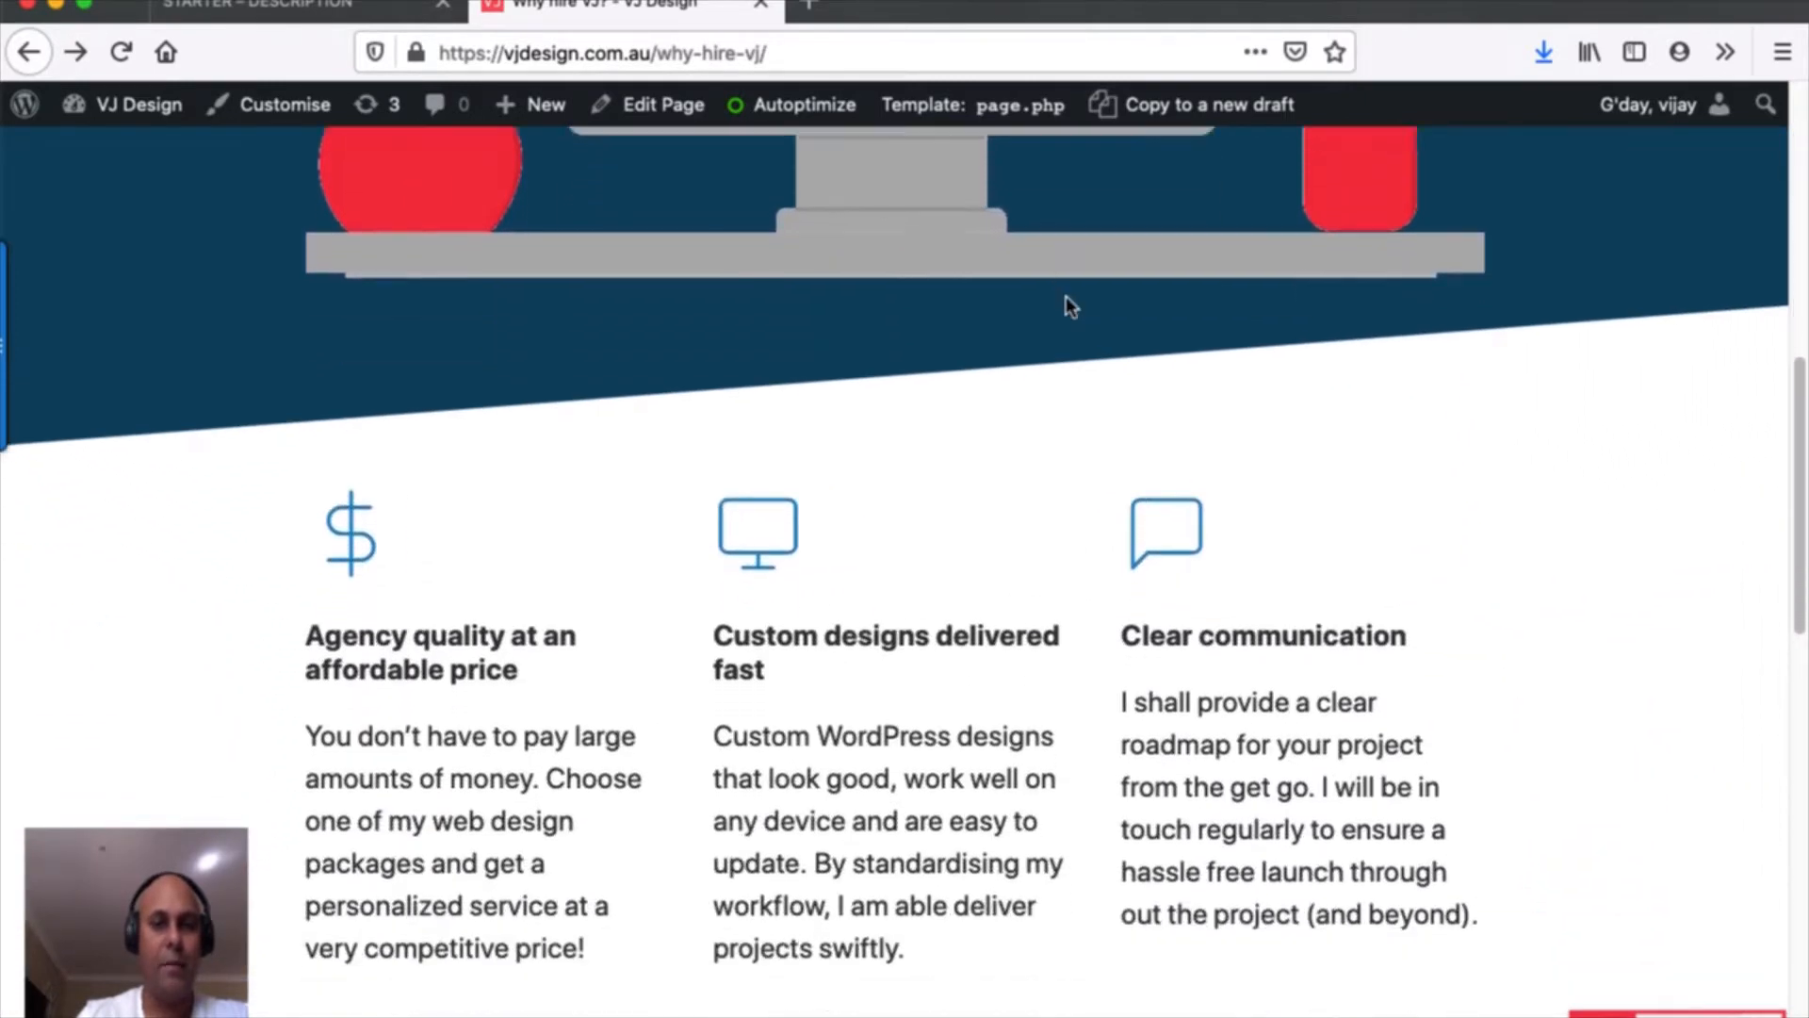
{"action": "scroll", "coordinate": [1068, 306], "scroll_direction": "down", "scroll_amount": 12}
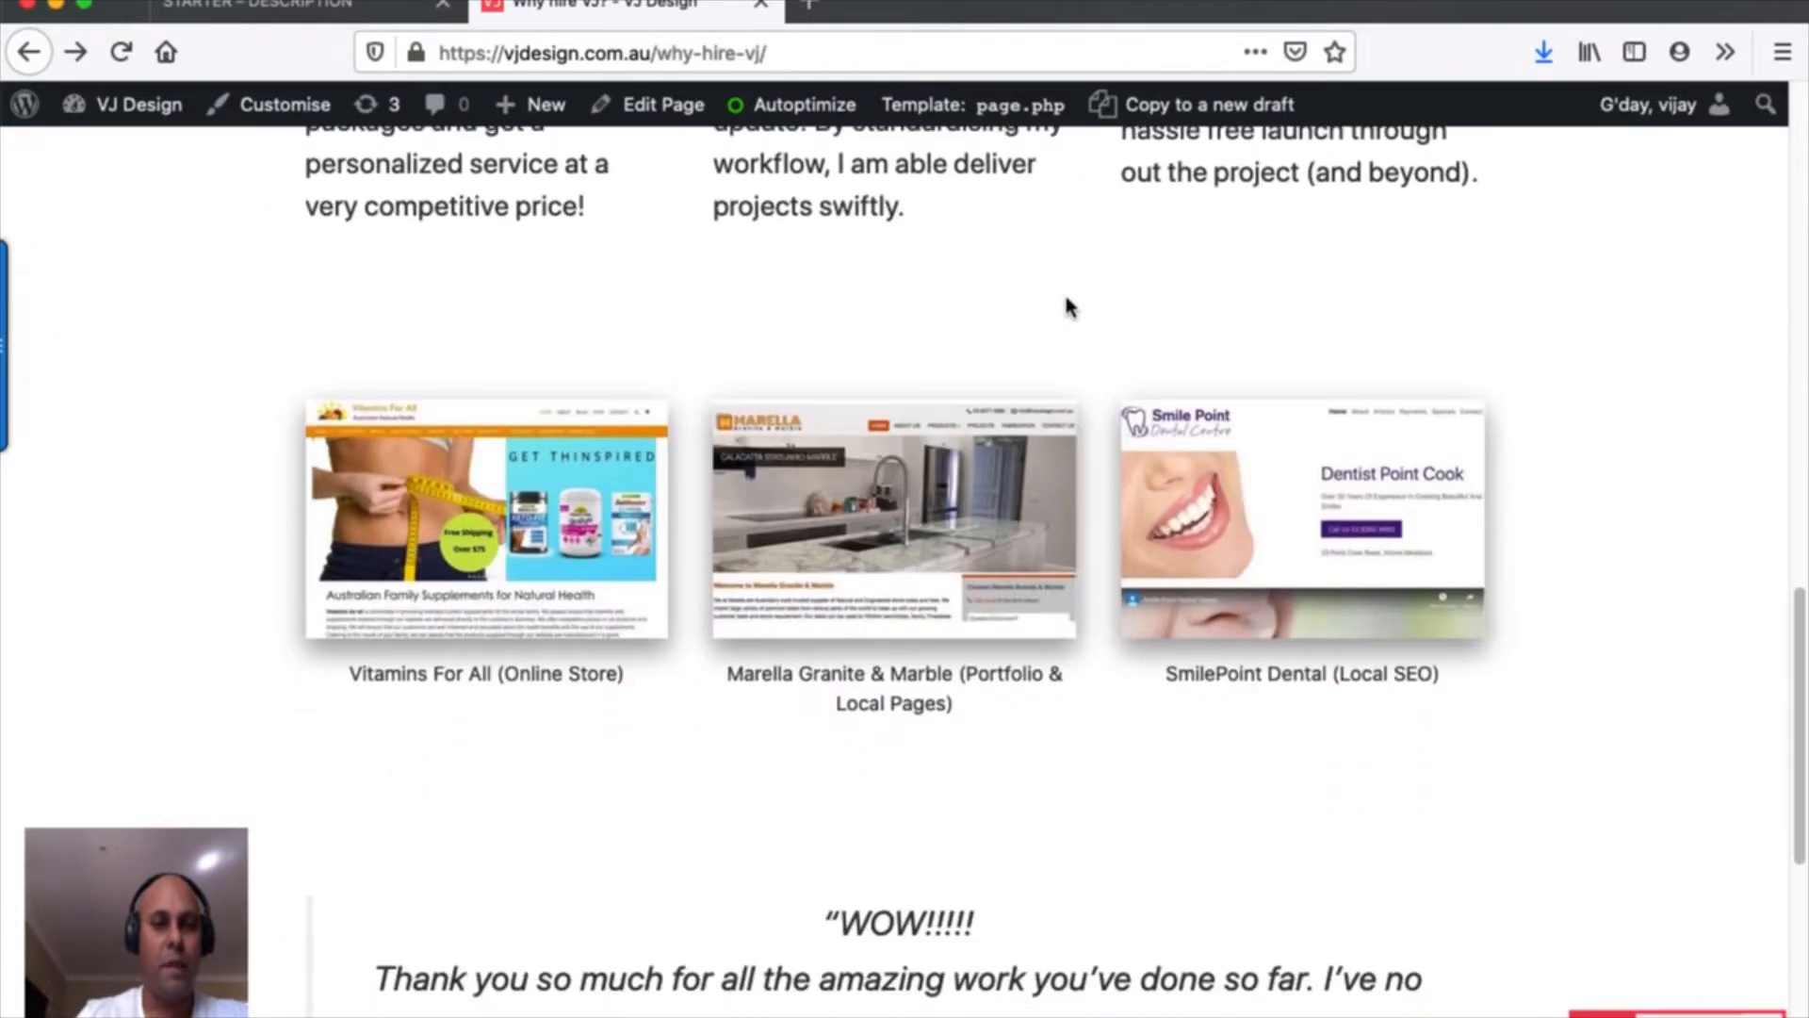
{"action": "scroll", "coordinate": [1068, 306], "scroll_direction": "down", "scroll_amount": 5}
{"action": "scroll", "coordinate": [1068, 303], "scroll_direction": "down", "scroll_amount": 8}
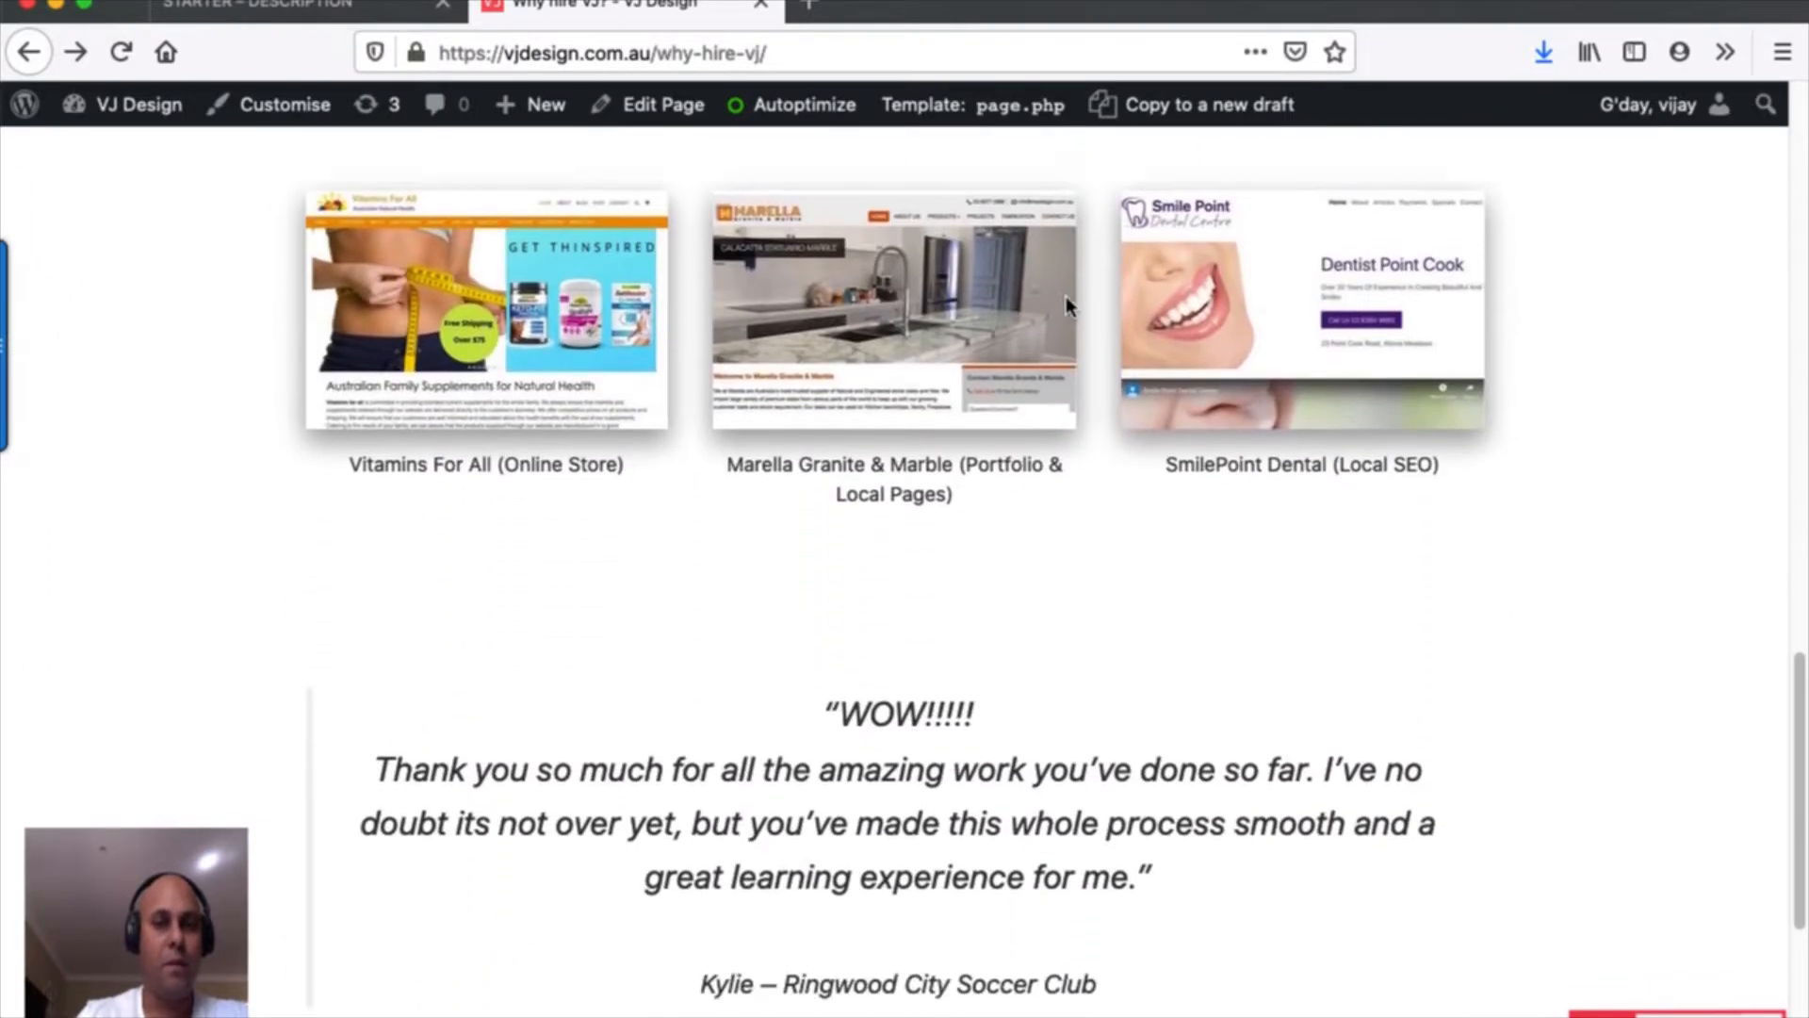
{"action": "scroll", "coordinate": [1068, 307], "scroll_direction": "down", "scroll_amount": 5}
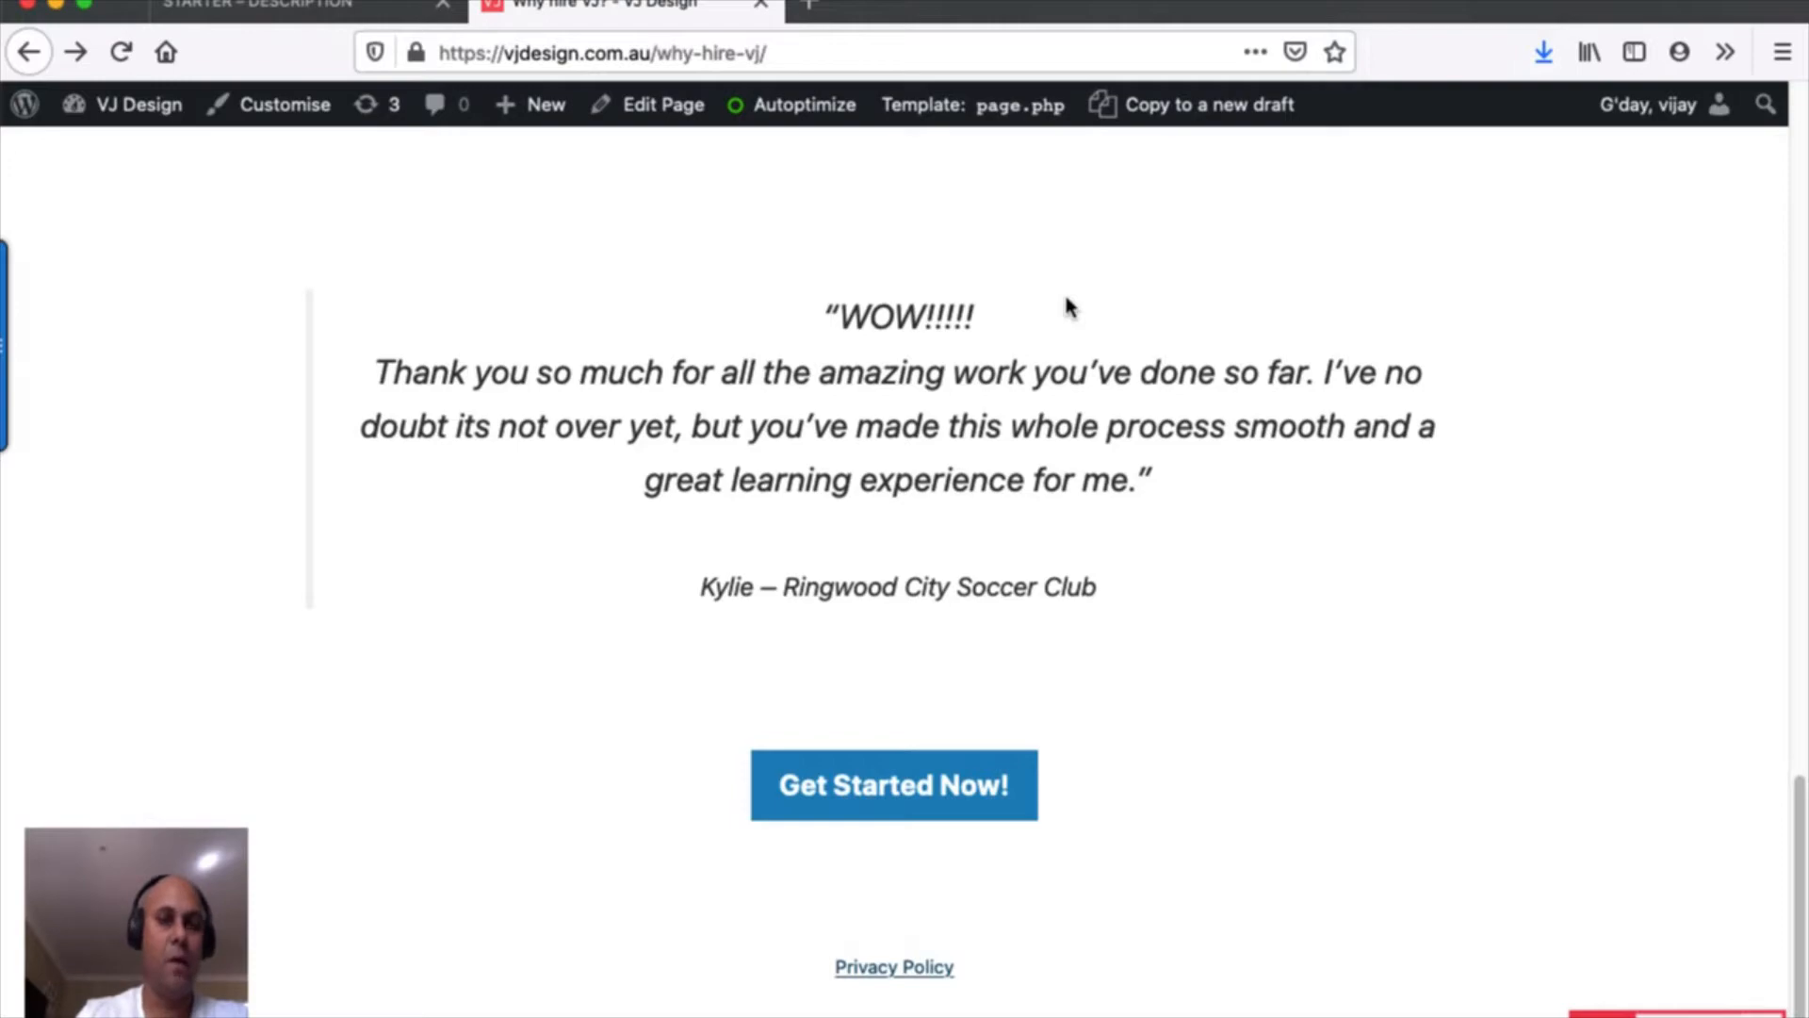
{"action": "scroll", "coordinate": [1066, 298], "scroll_direction": "up", "scroll_amount": 10}
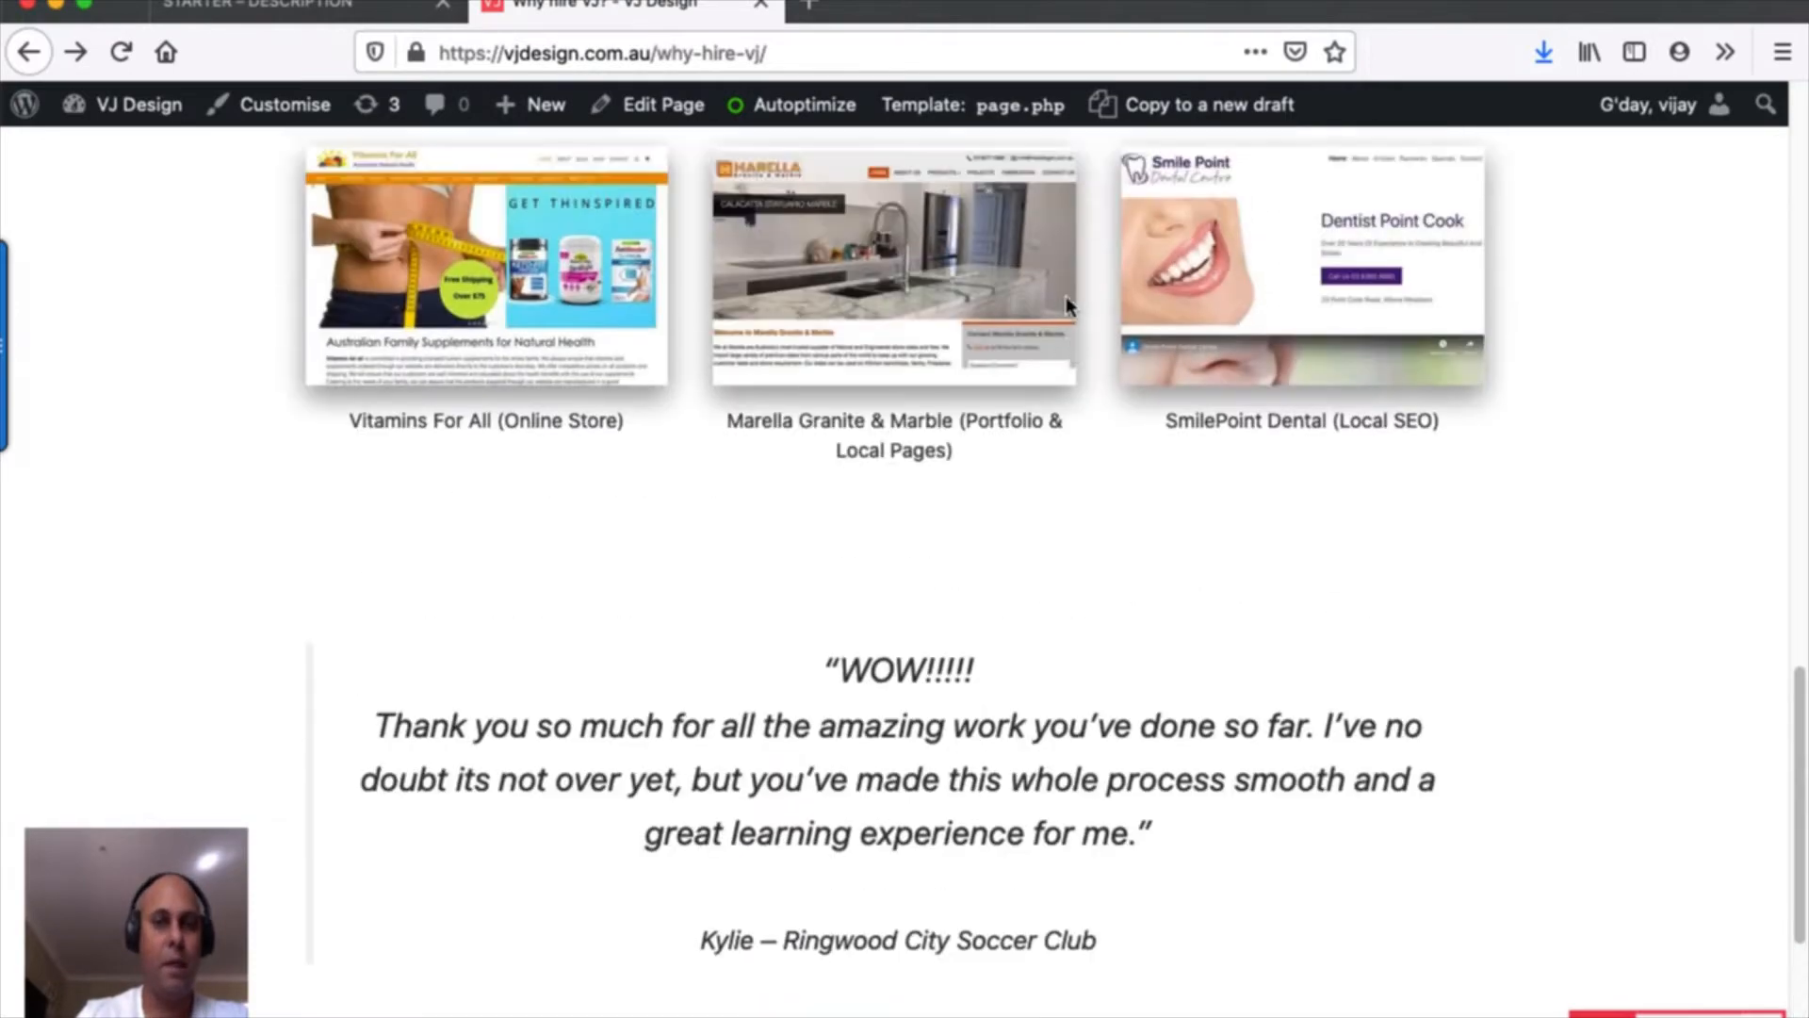
{"action": "scroll", "coordinate": [1066, 296], "scroll_direction": "up", "scroll_amount": 20}
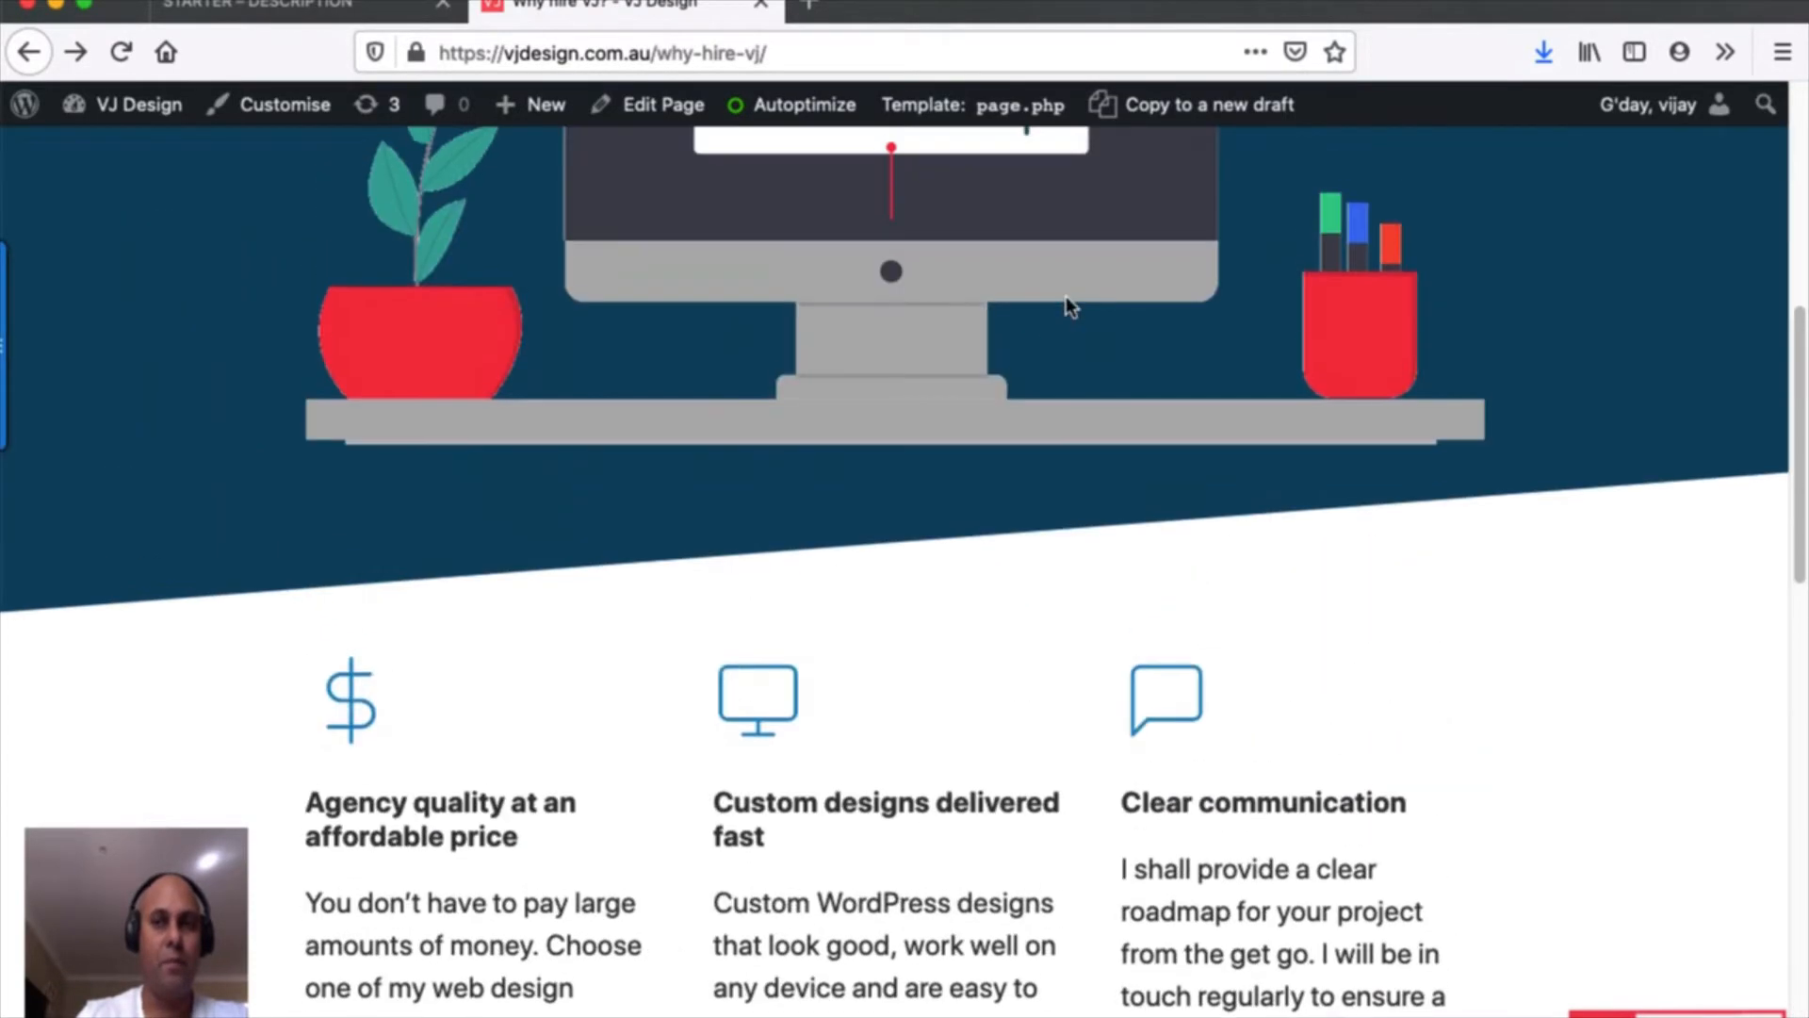
{"action": "scroll", "coordinate": [1066, 296], "scroll_direction": "up", "scroll_amount": 18}
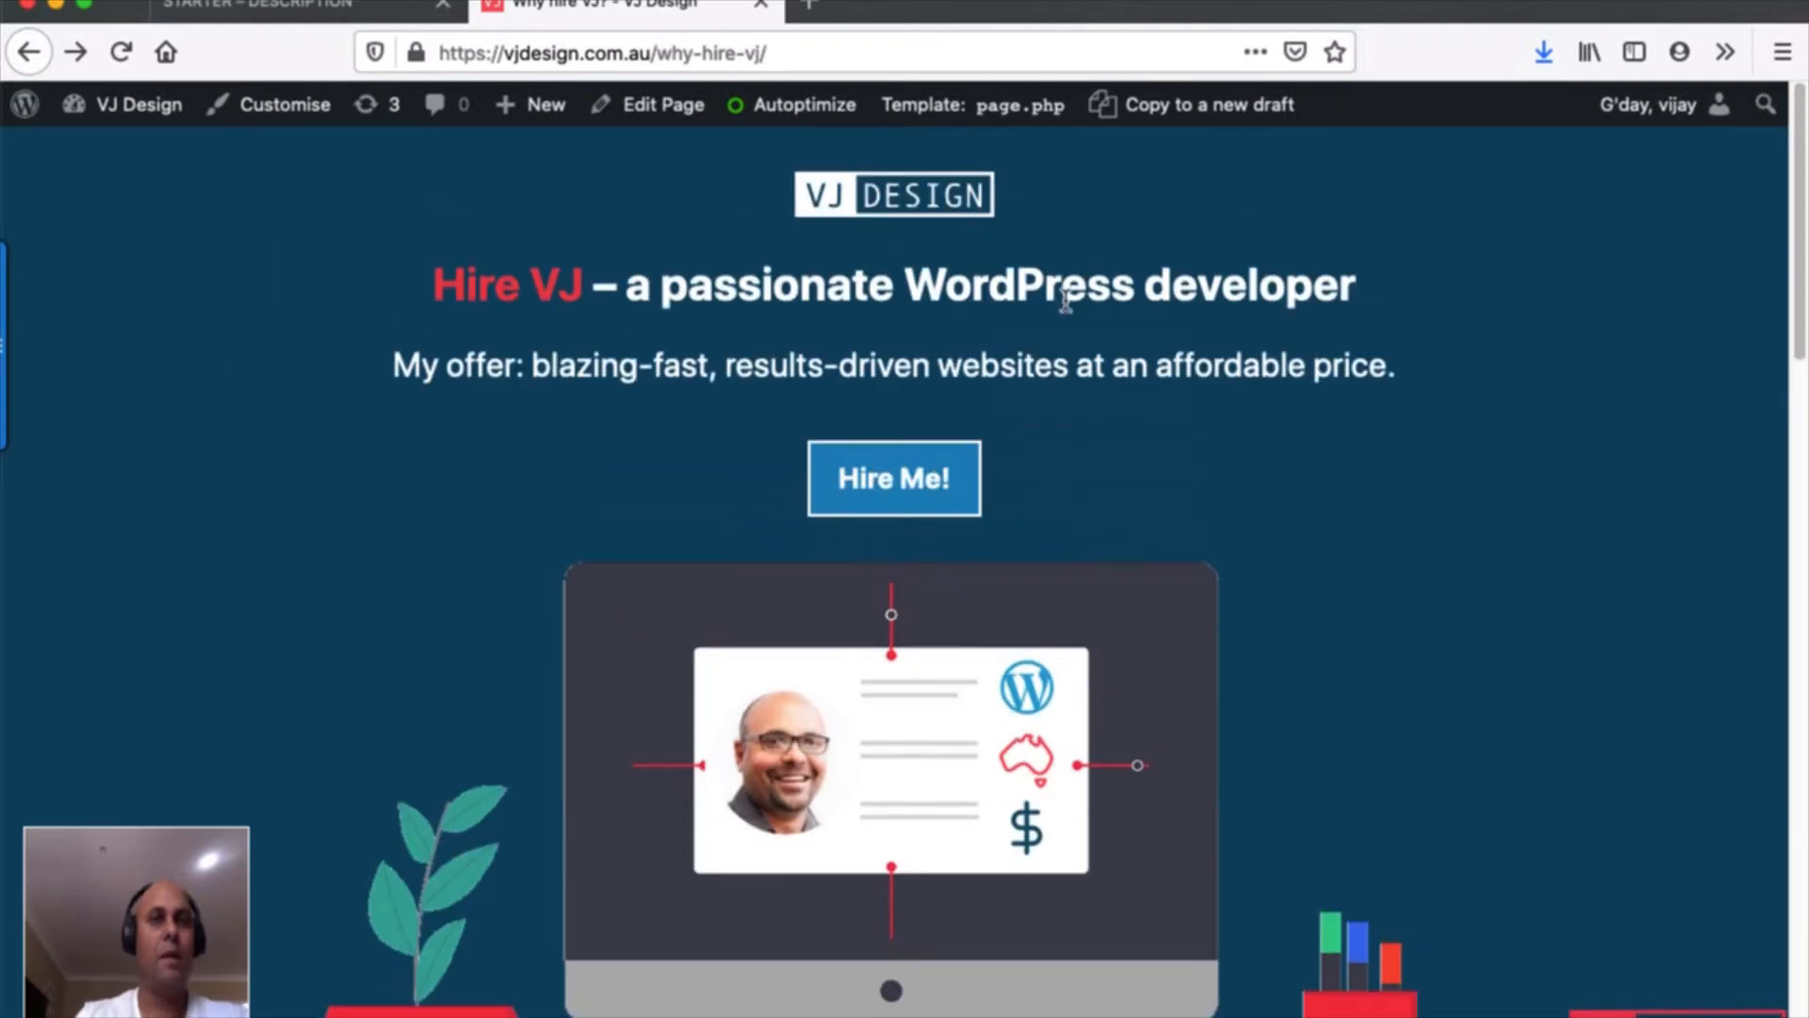
Switch to the STARTER site and check in its admin area which theme is active.
{"action": "left_click", "coordinate": [328, 13]}
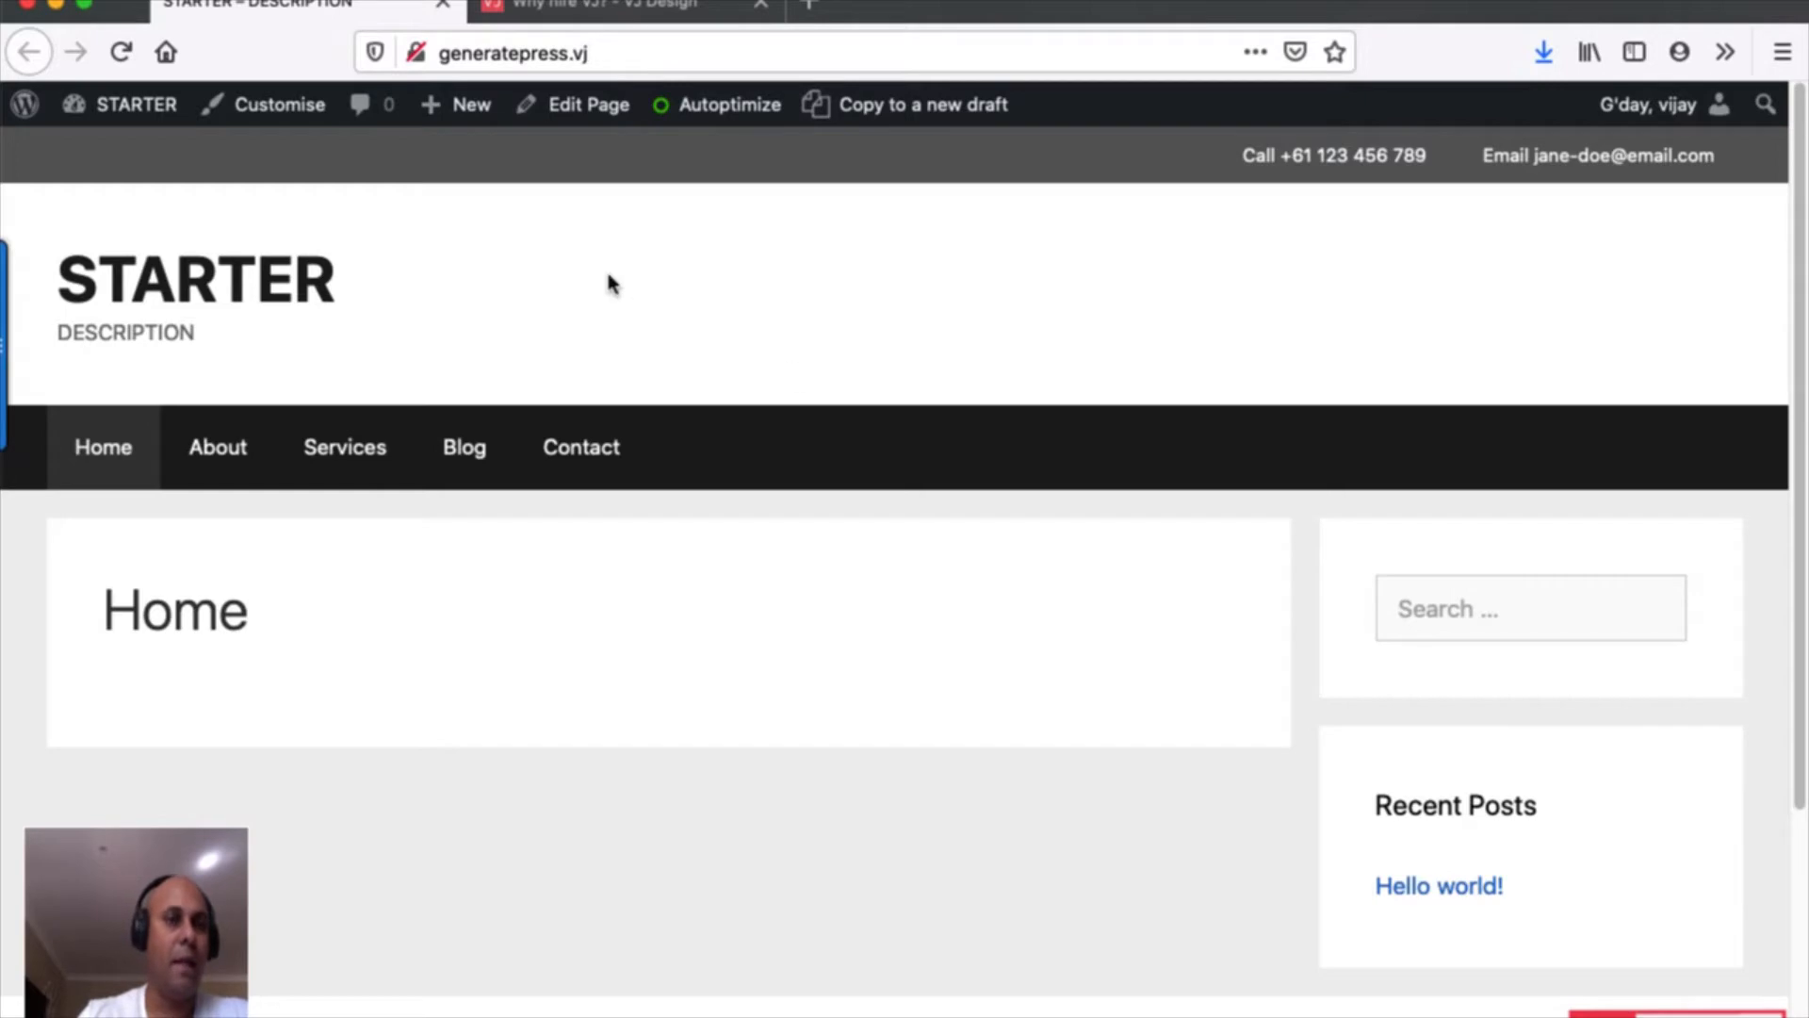
{"action": "mouse_move", "coordinate": [143, 122]}
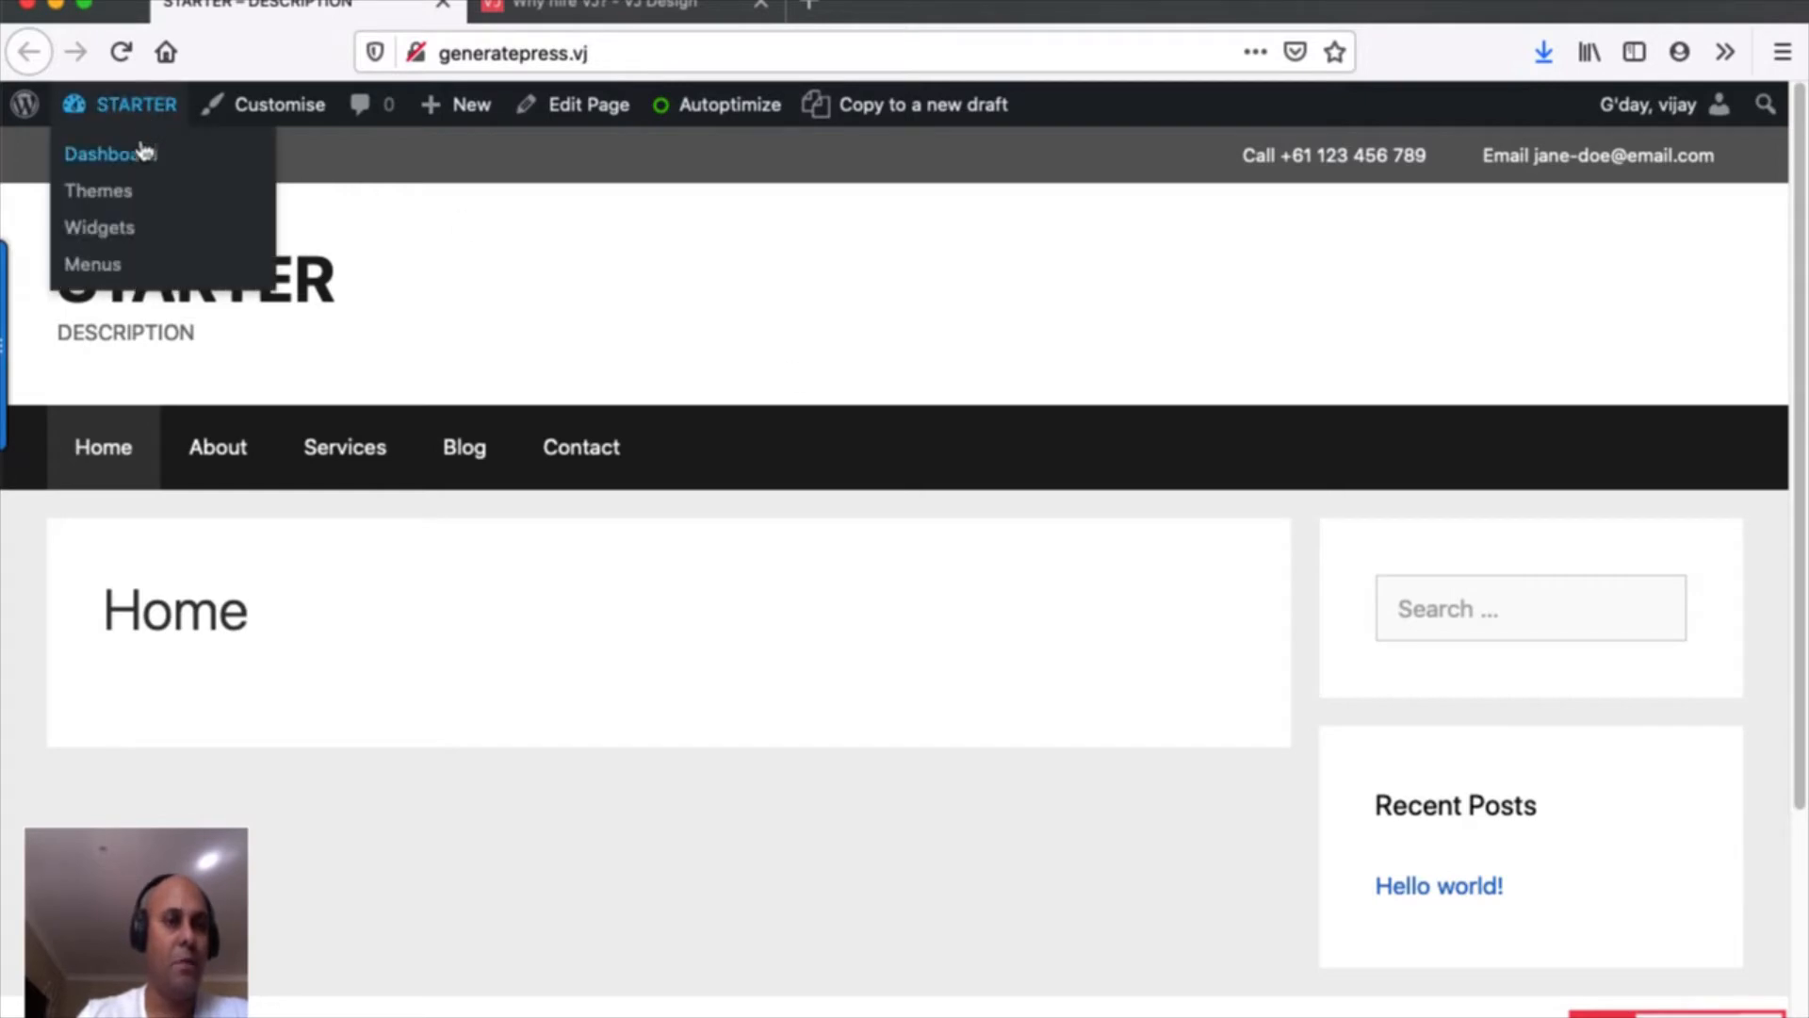
{"action": "left_click", "coordinate": [141, 155]}
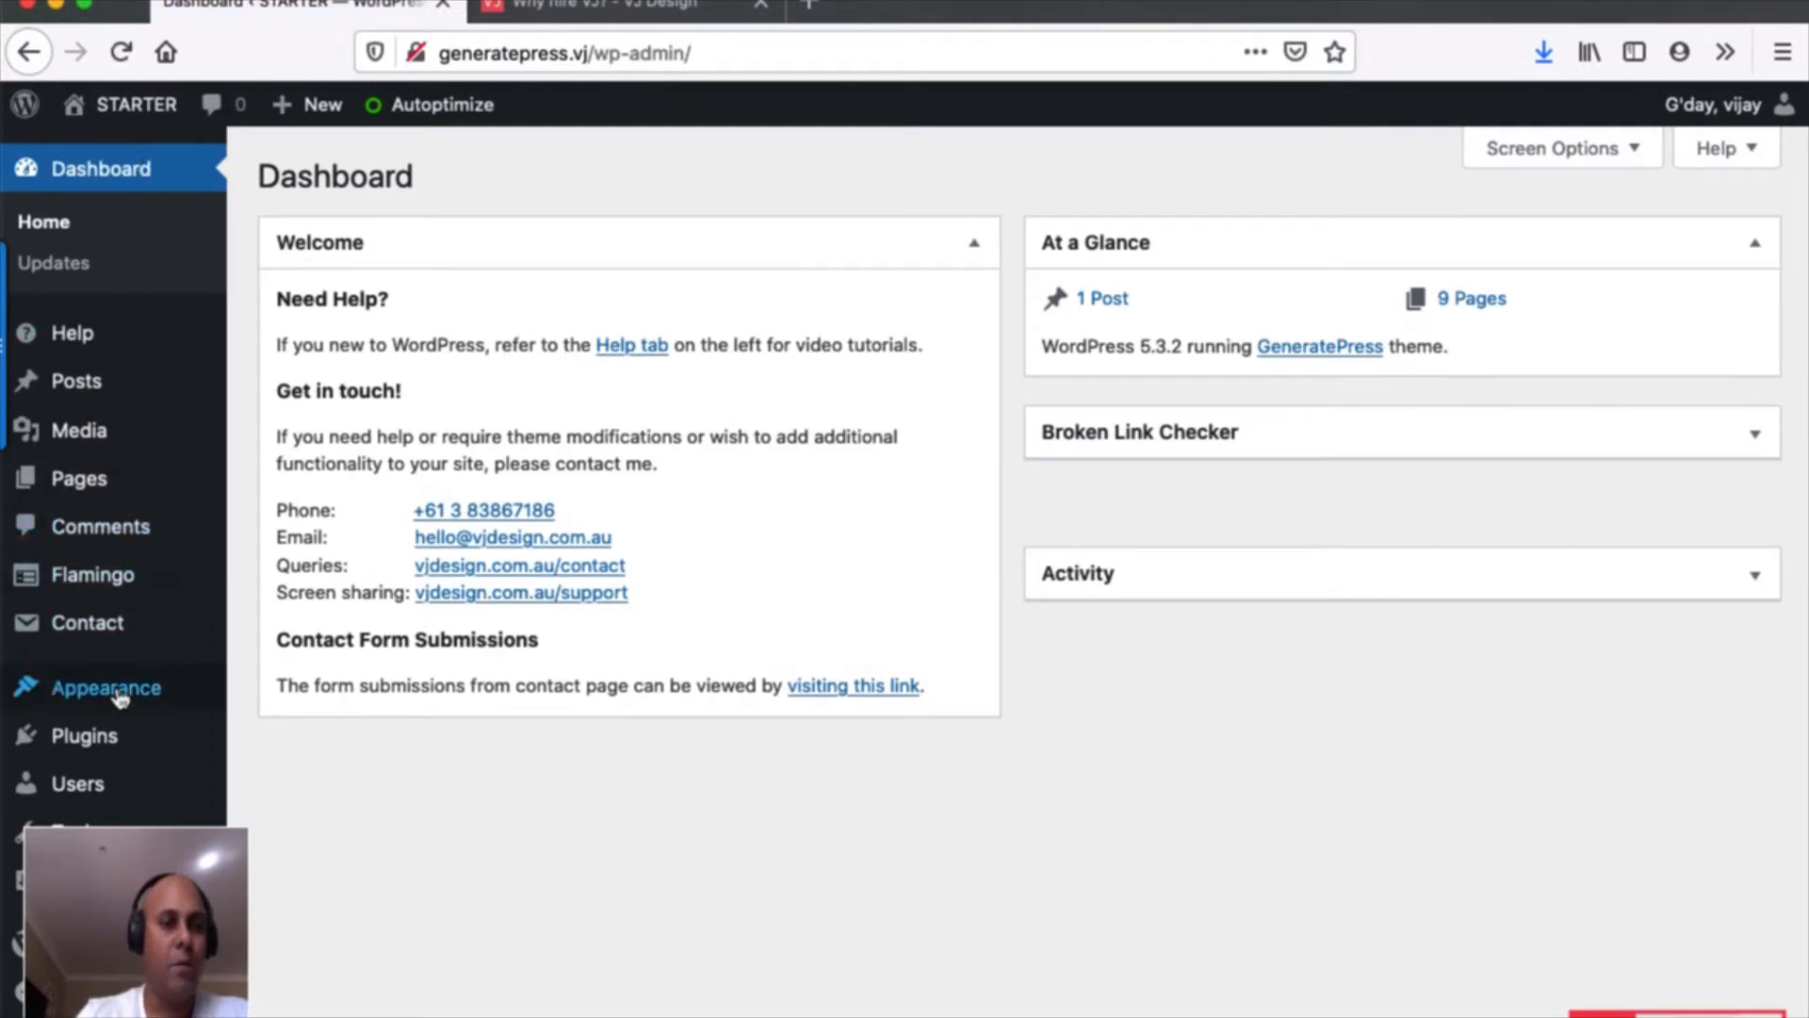
{"action": "mouse_move", "coordinate": [123, 692]}
{"action": "left_click", "coordinate": [264, 702]}
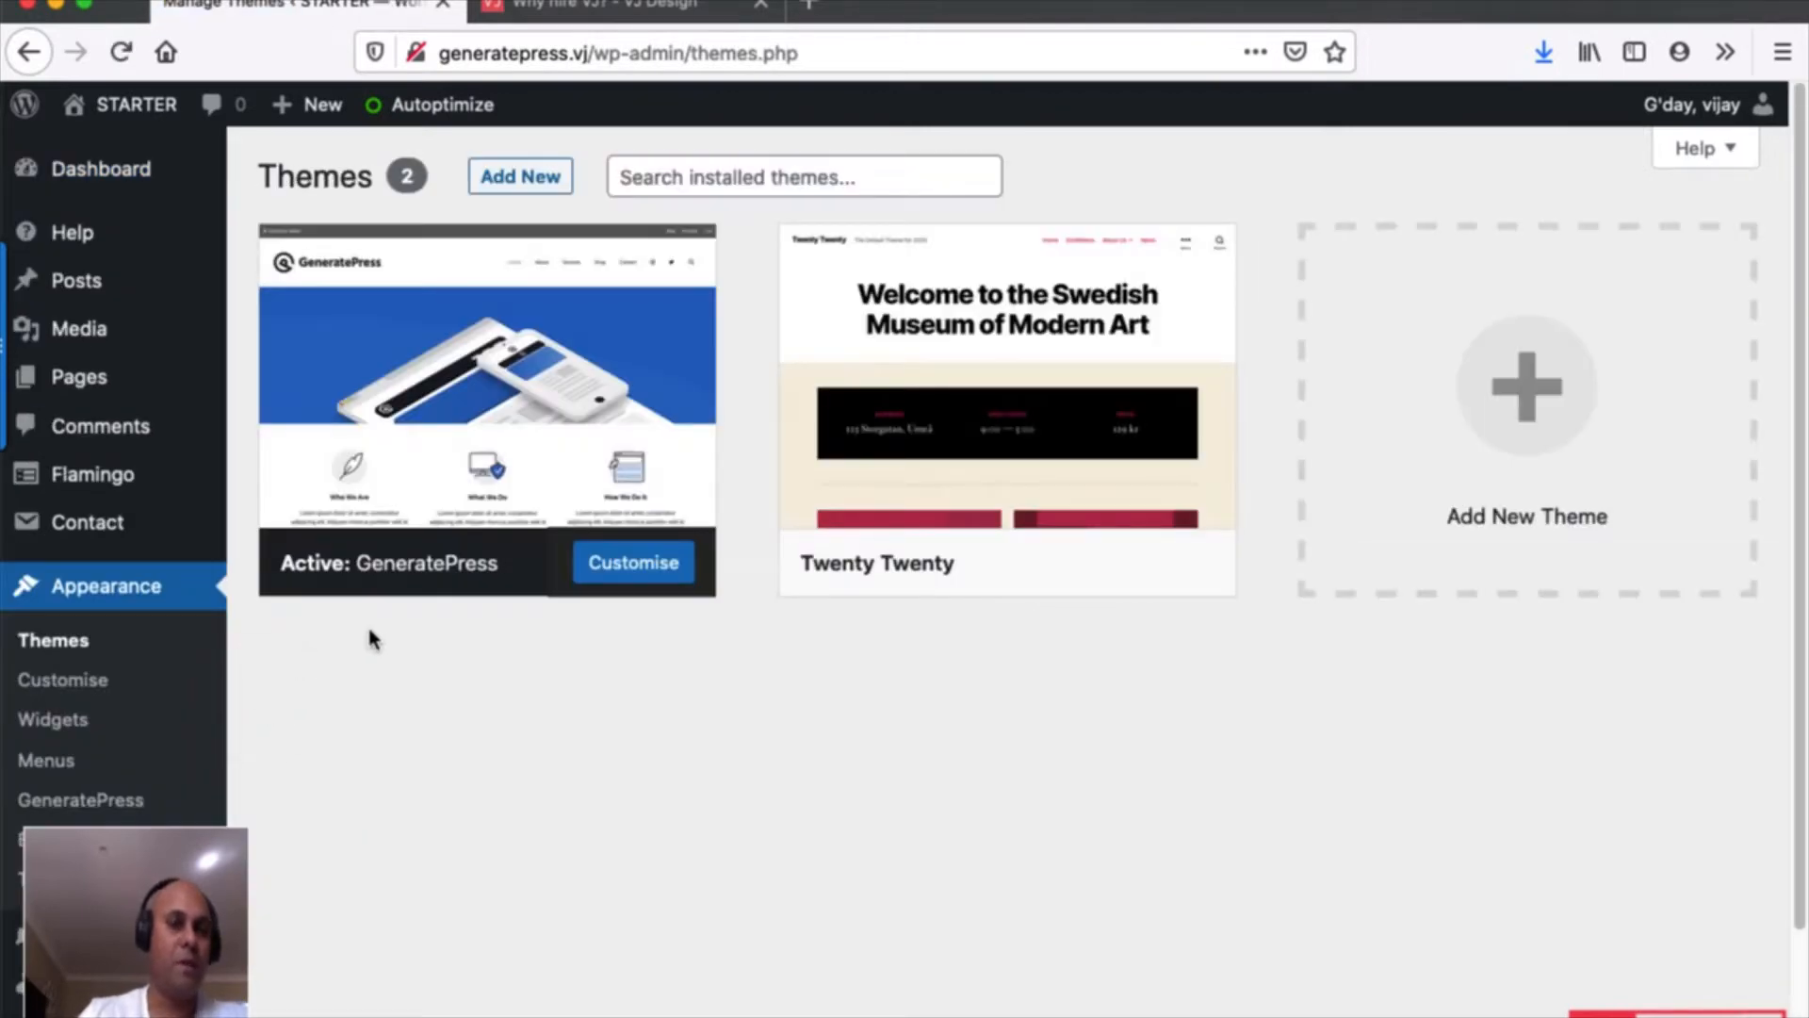
{"action": "mouse_move", "coordinate": [408, 309]}
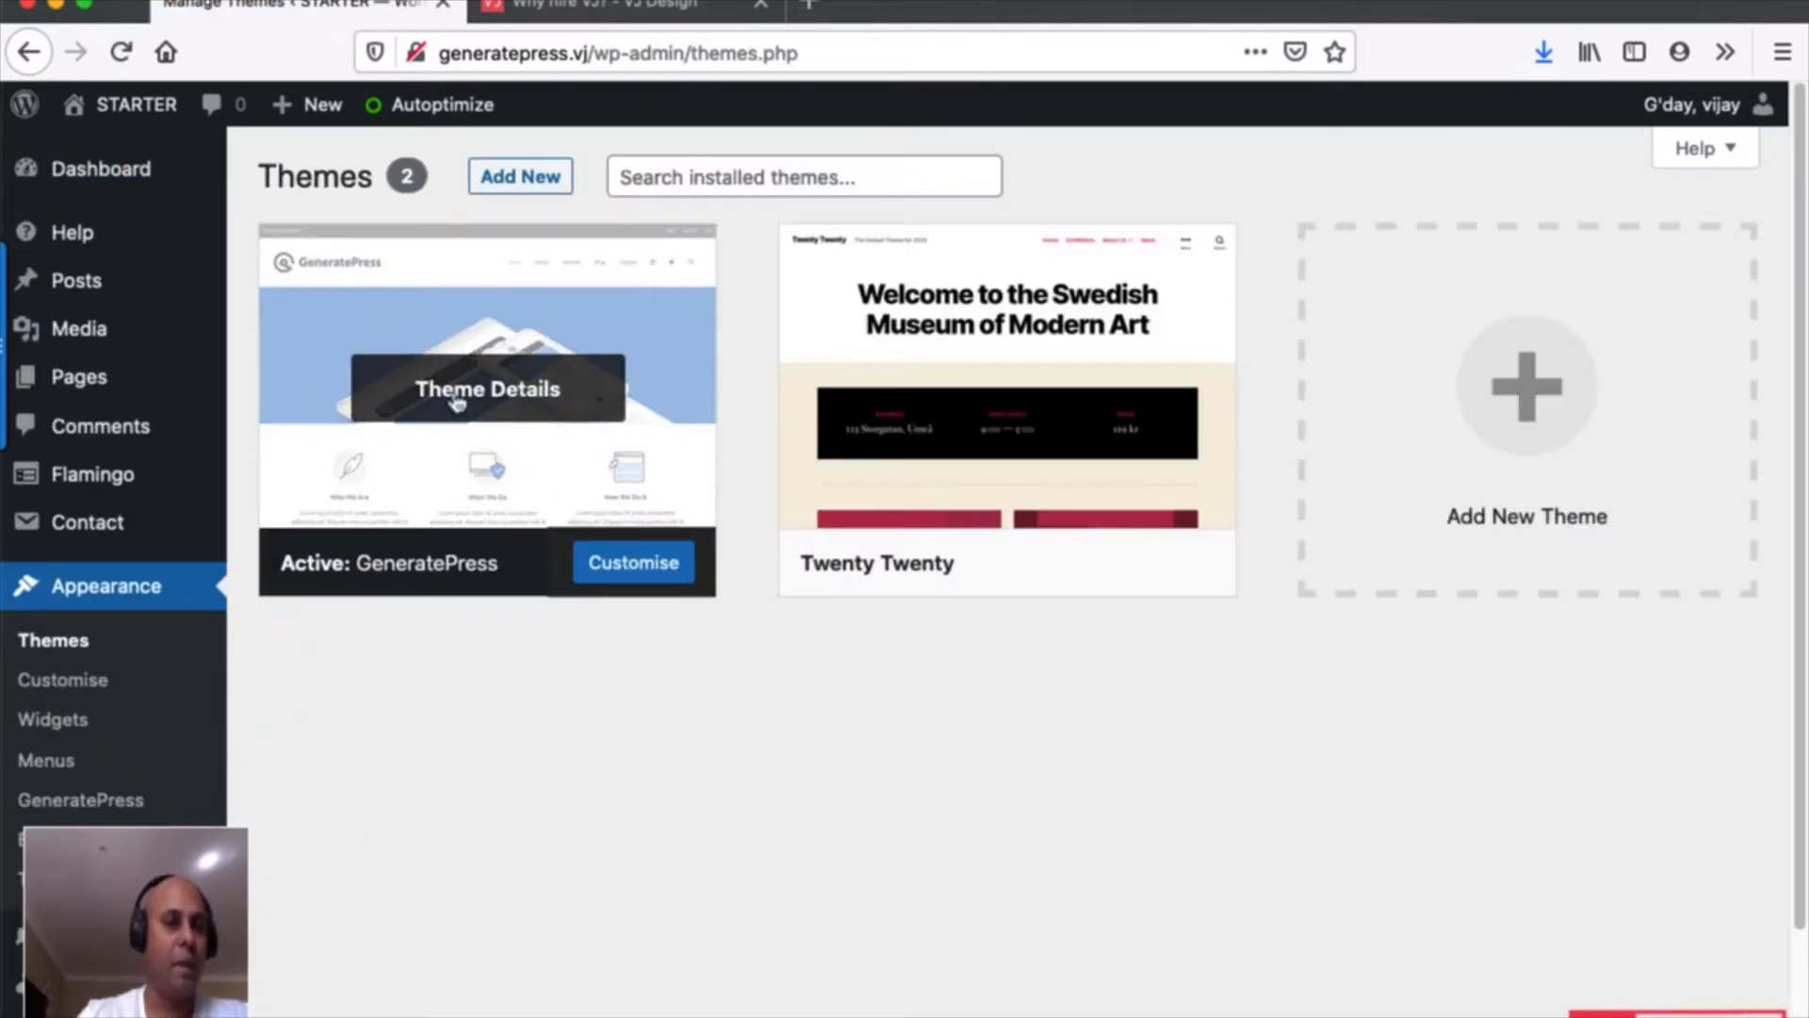
Review the site's installed plugins down to the GP Premium entry.
{"action": "scroll", "coordinate": [158, 542], "scroll_direction": "down", "scroll_amount": 3}
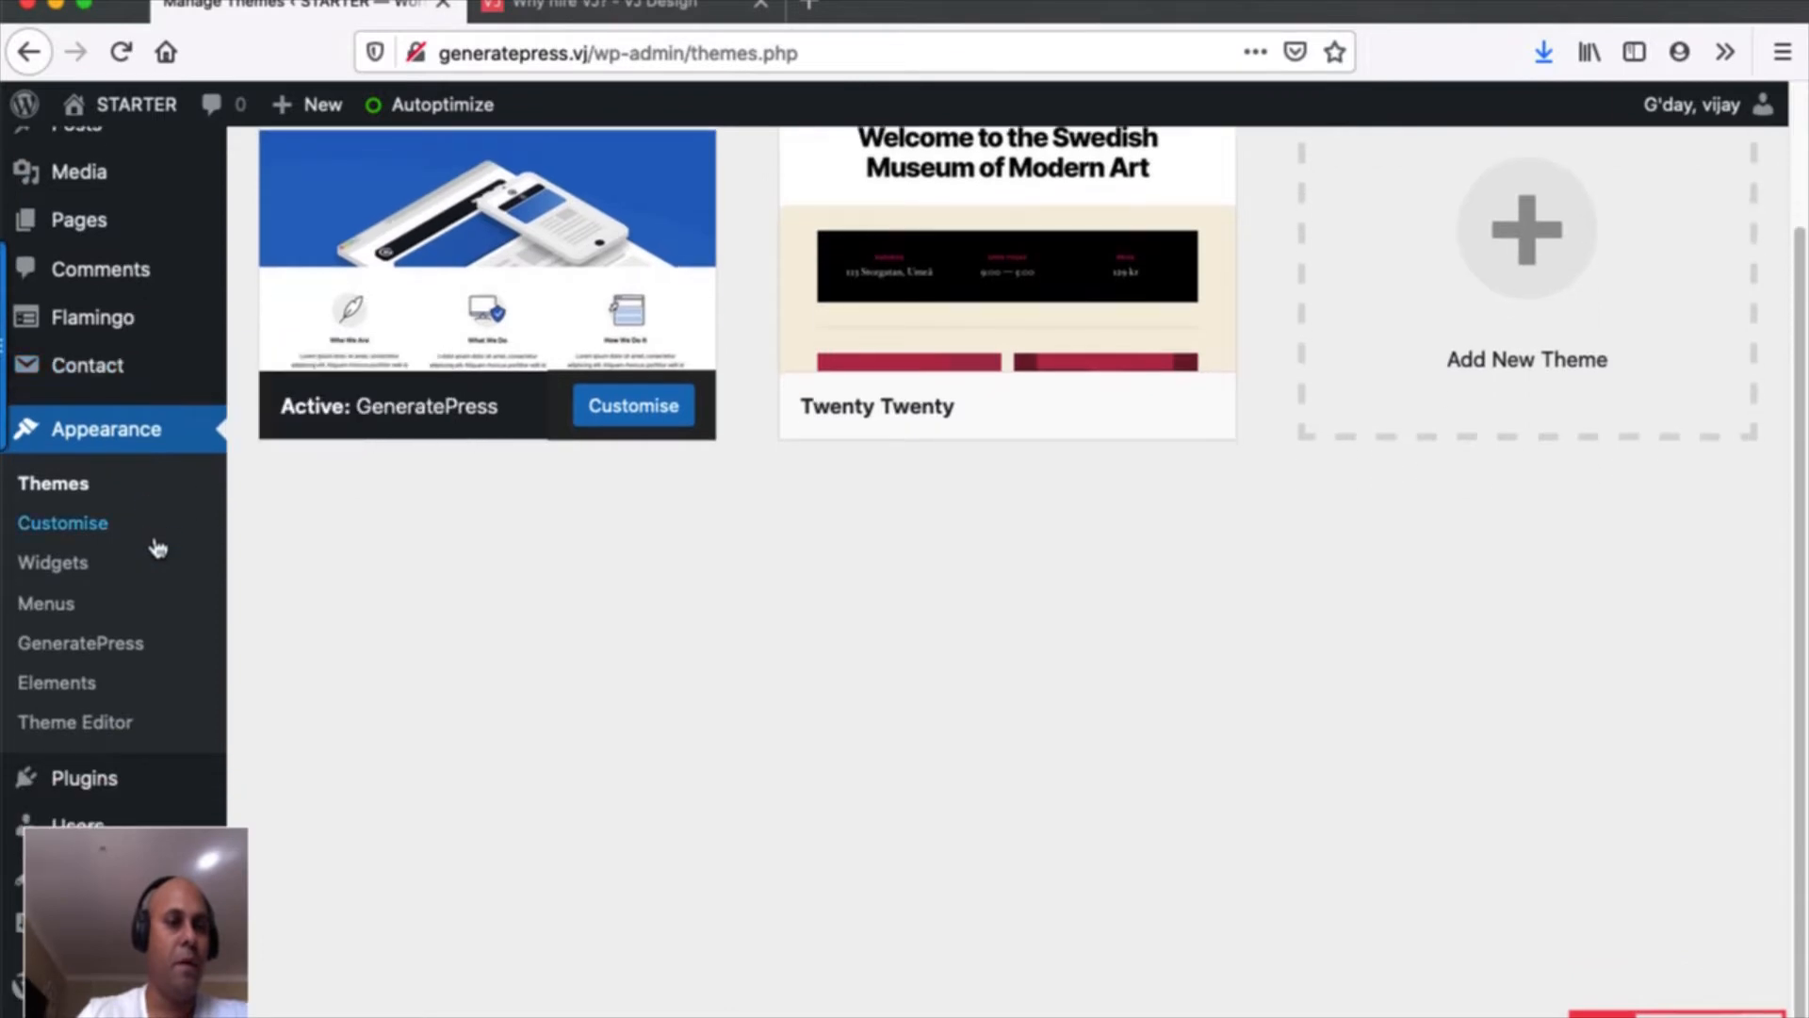
{"action": "mouse_move", "coordinate": [113, 787]}
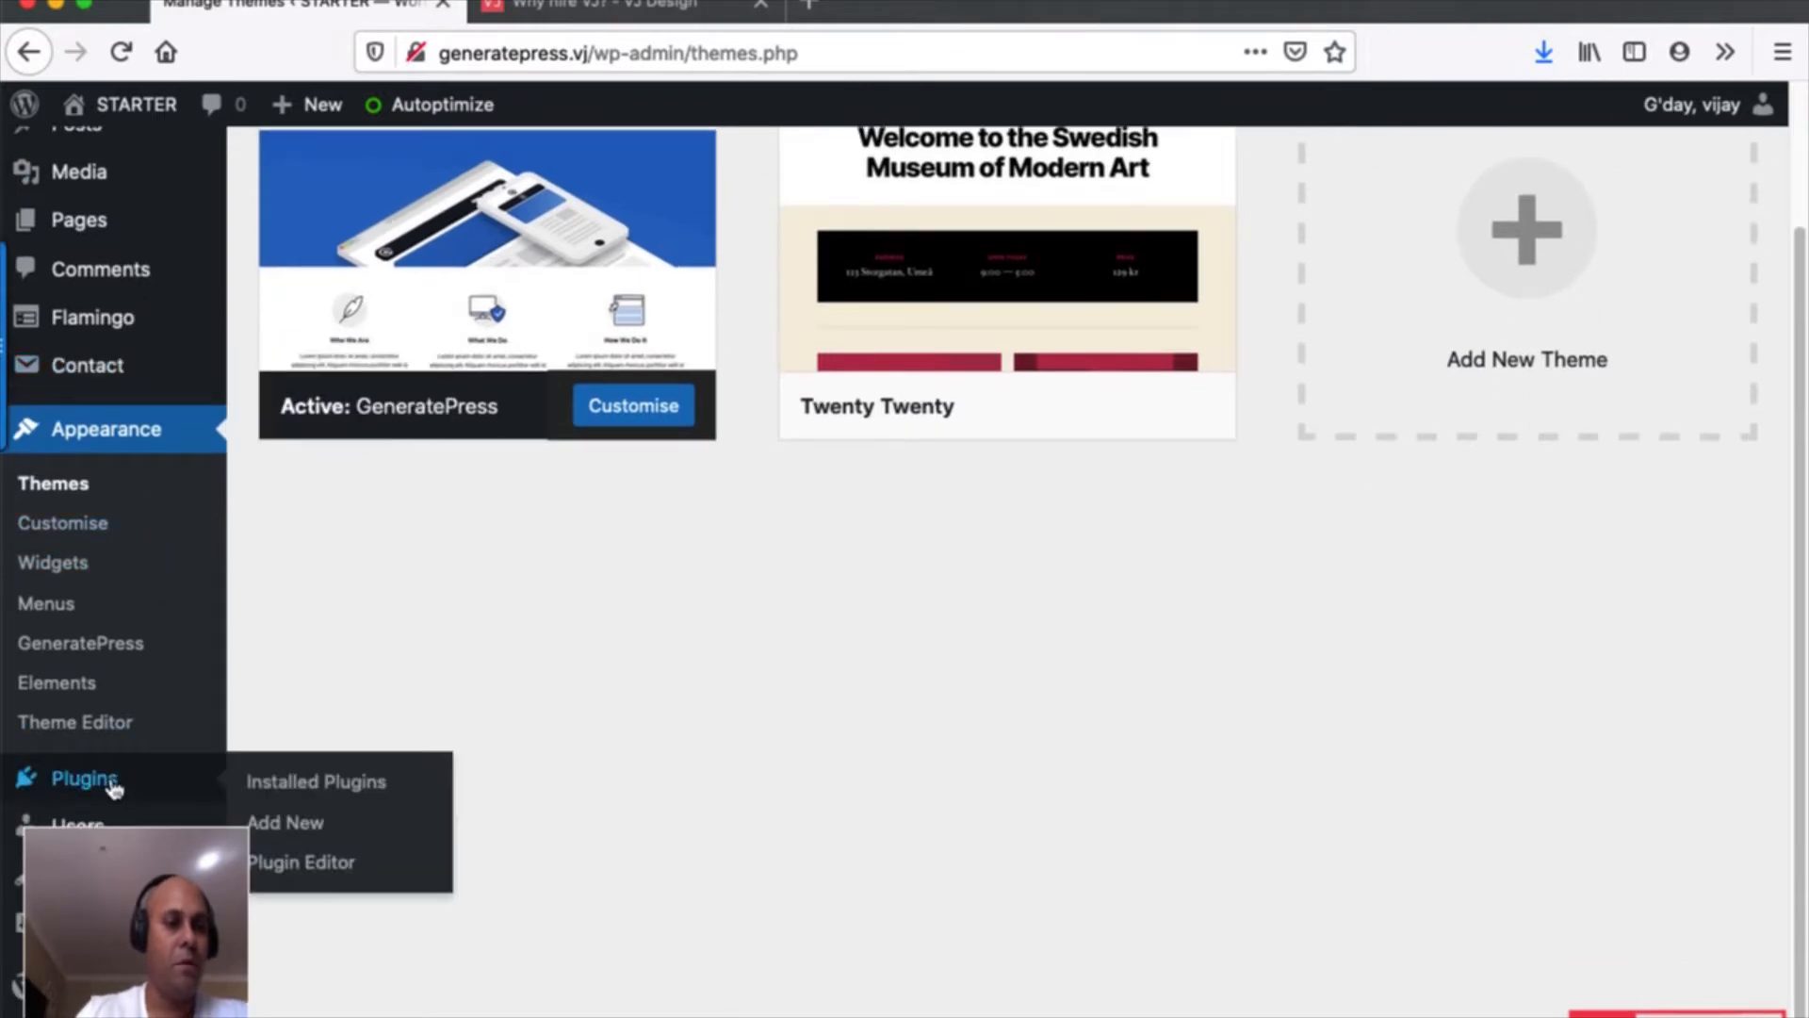
{"action": "left_click", "coordinate": [296, 784]}
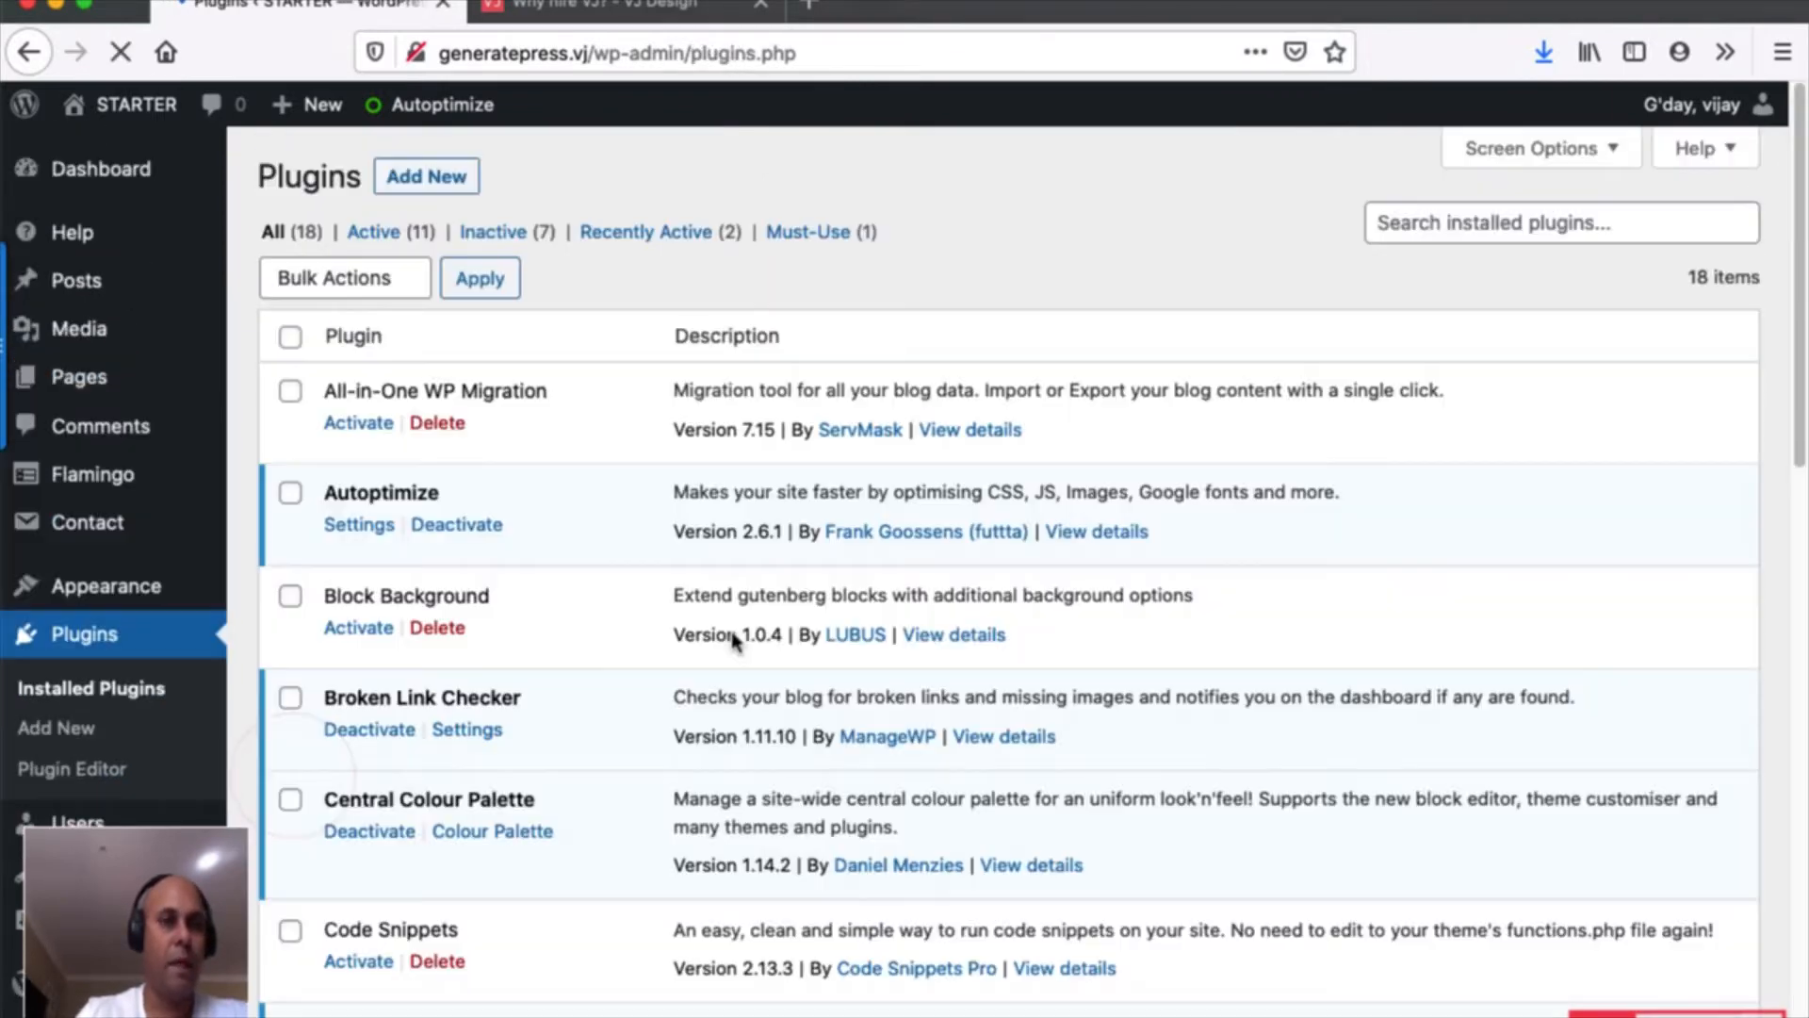
{"action": "scroll", "coordinate": [733, 634], "scroll_direction": "down", "scroll_amount": 5}
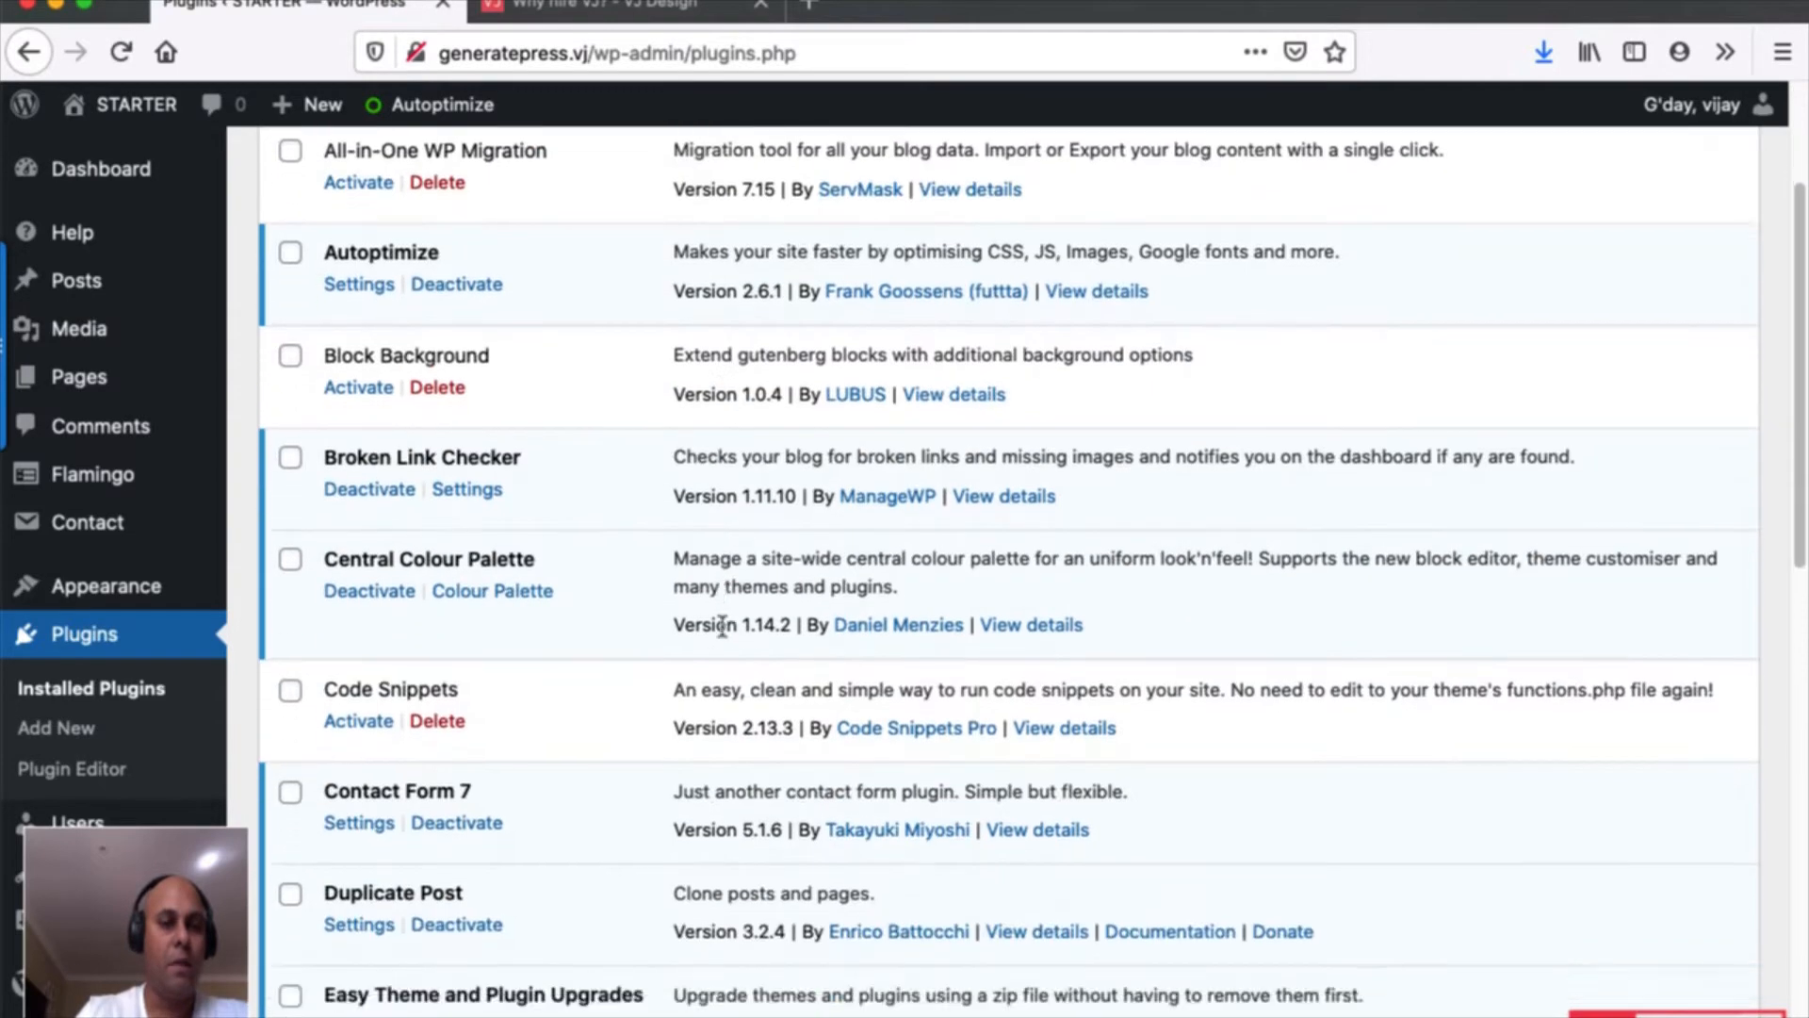
{"action": "scroll", "coordinate": [725, 634], "scroll_direction": "down", "scroll_amount": 3}
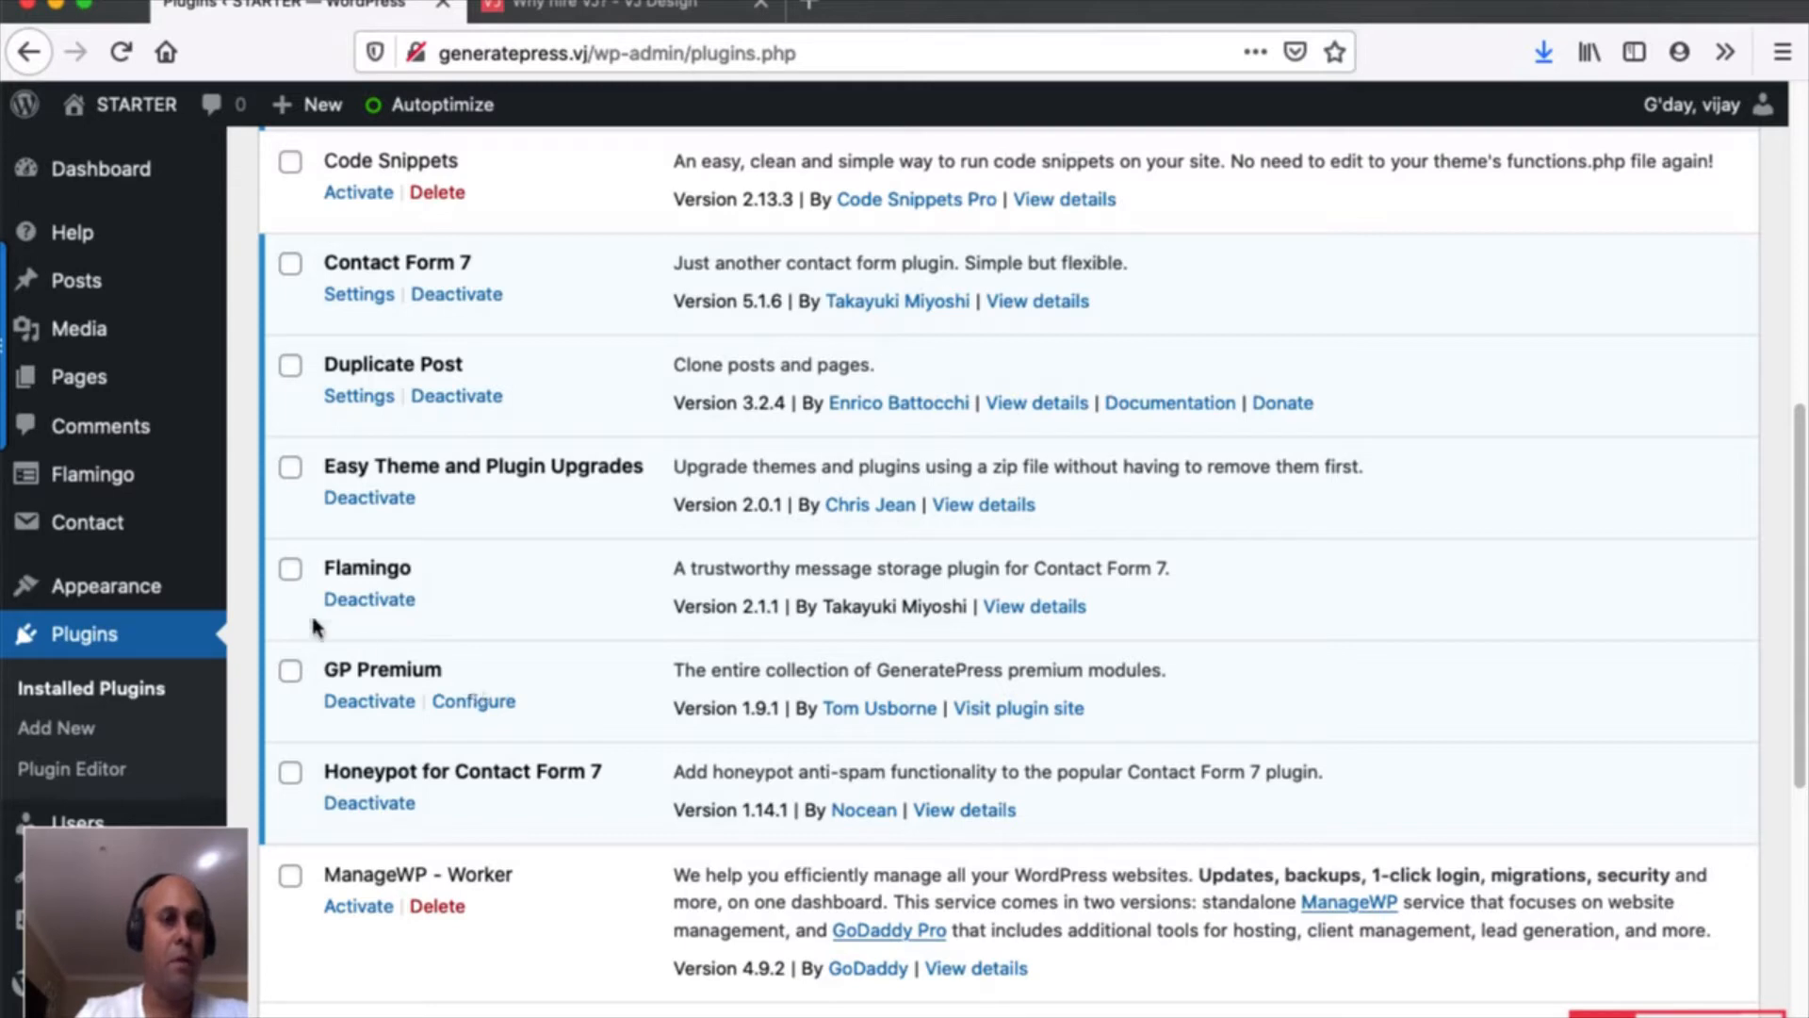
In the theme customiser, set the layout container's separating space to 0 px.
{"action": "mouse_move", "coordinate": [150, 589]}
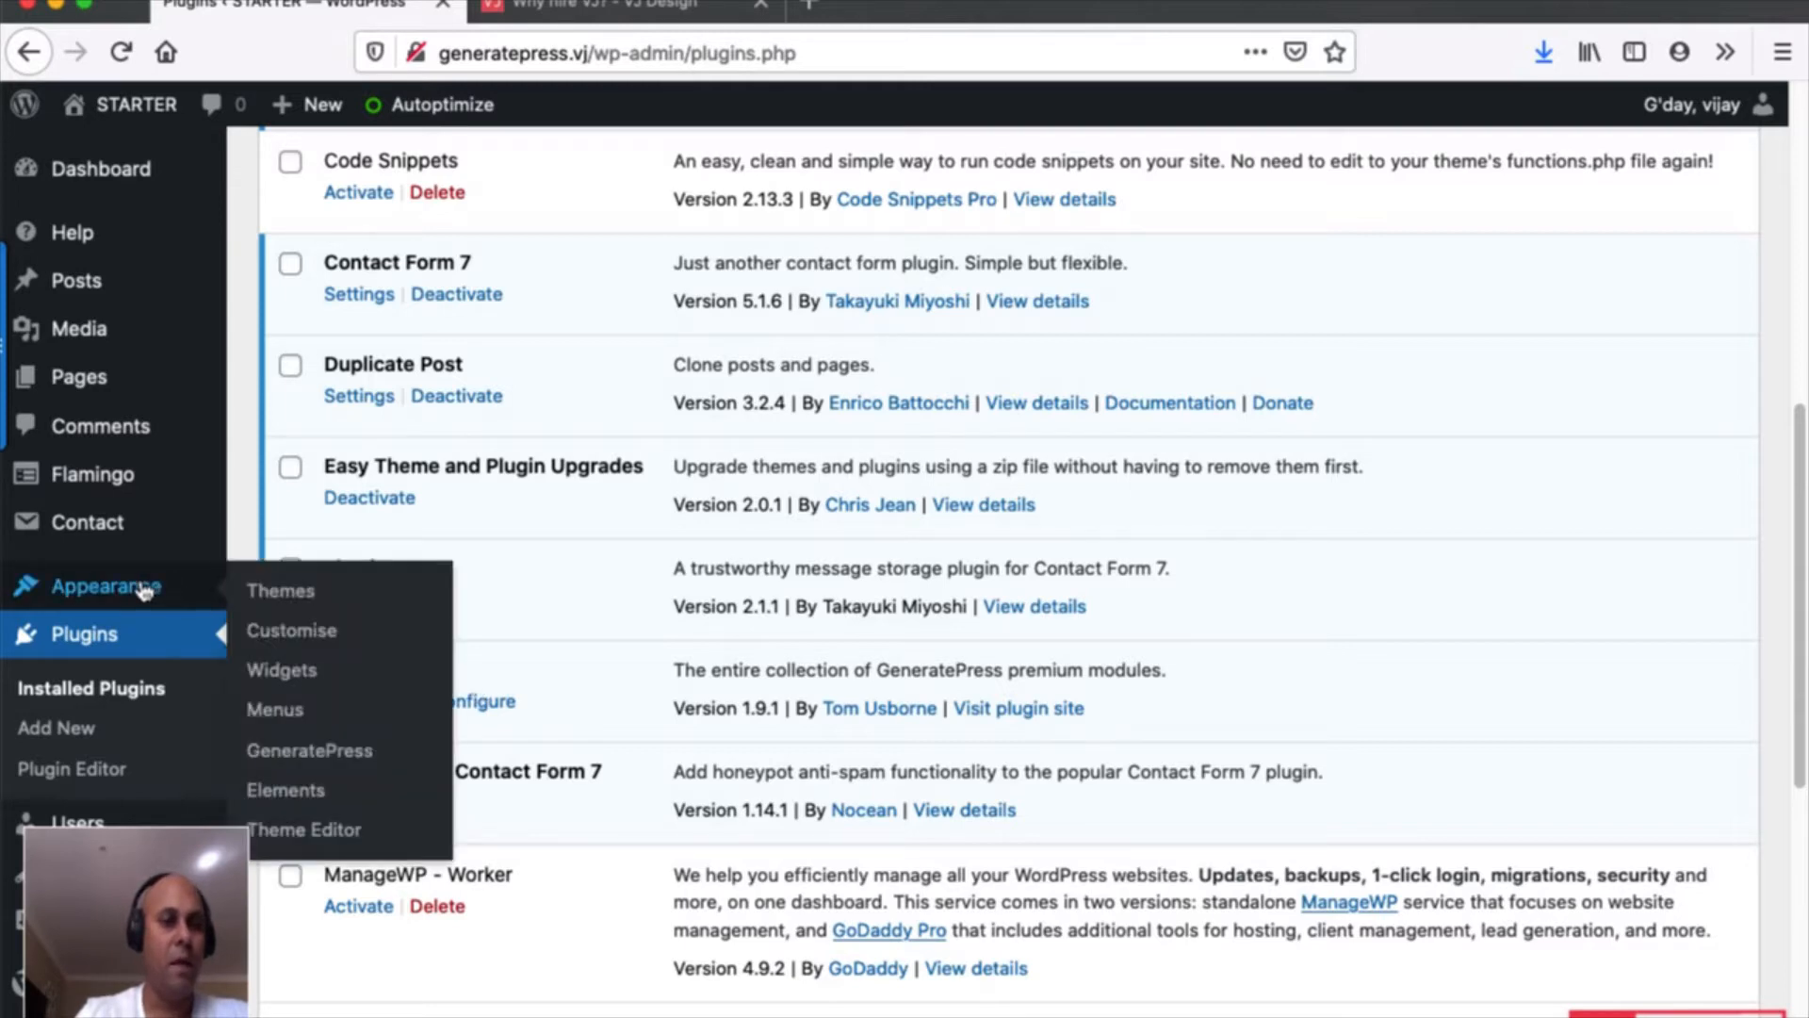
{"action": "left_click", "coordinate": [287, 634]}
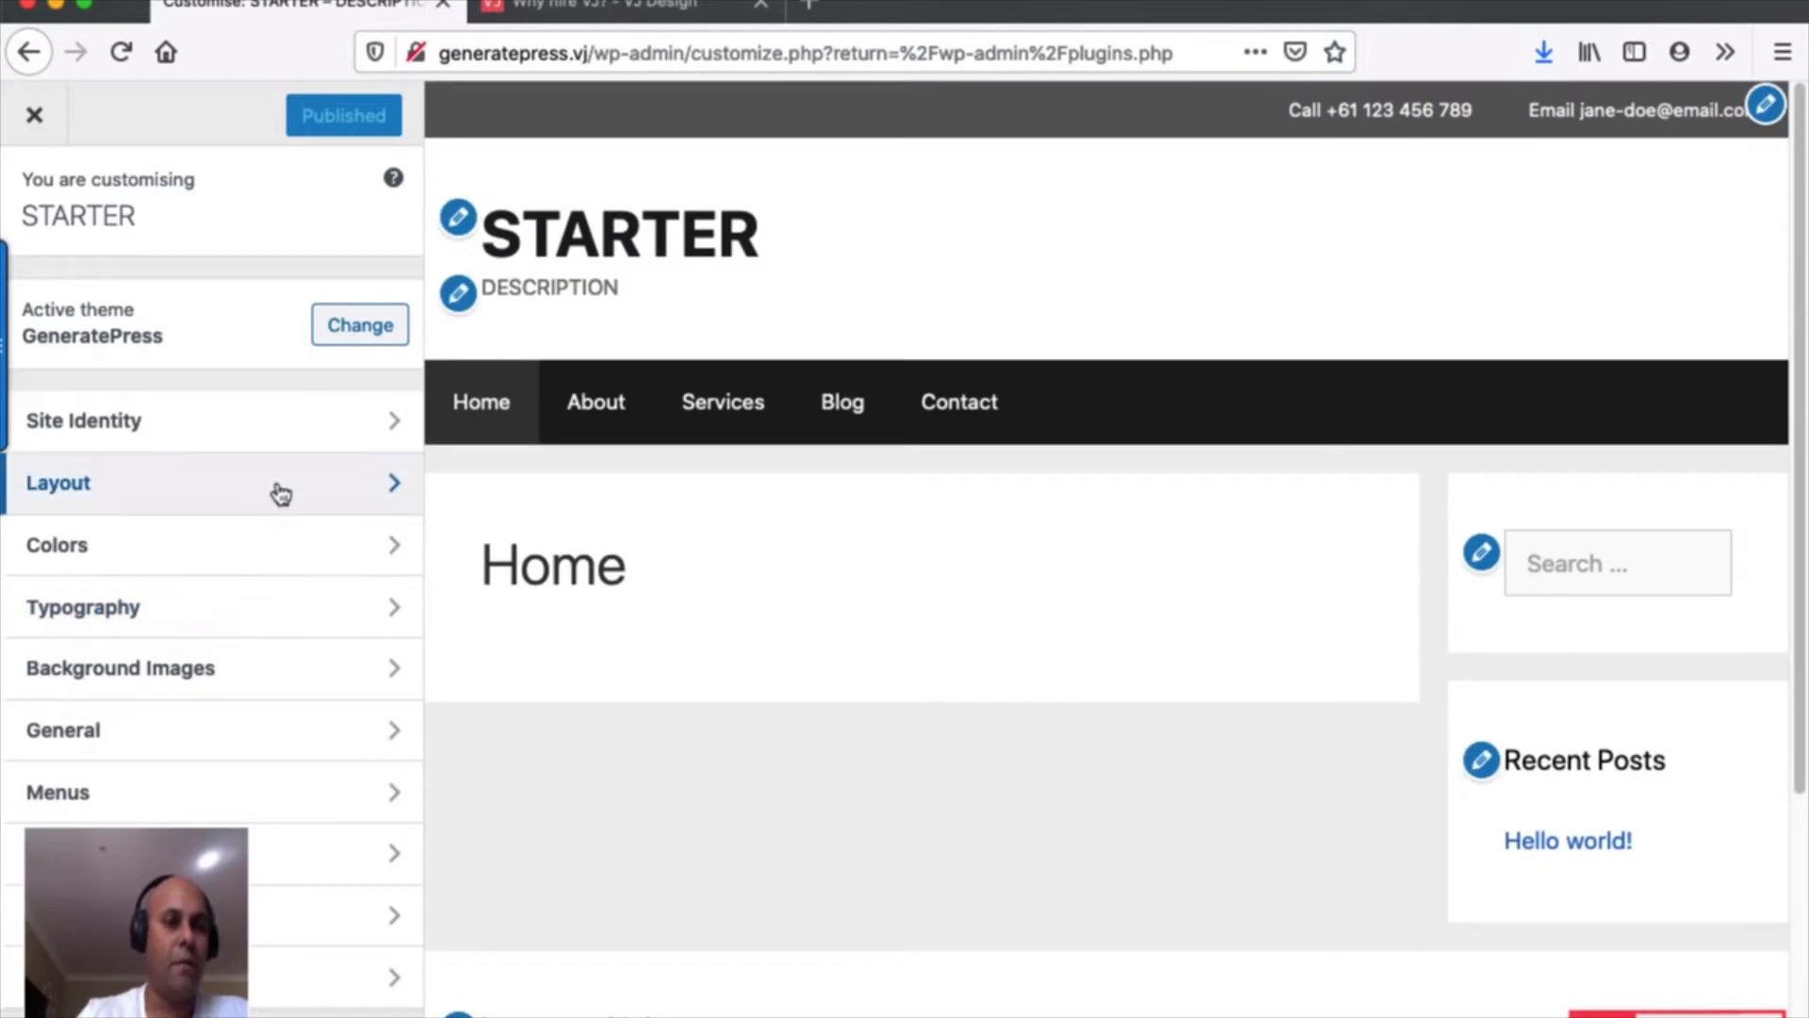
{"action": "left_click", "coordinate": [280, 494]}
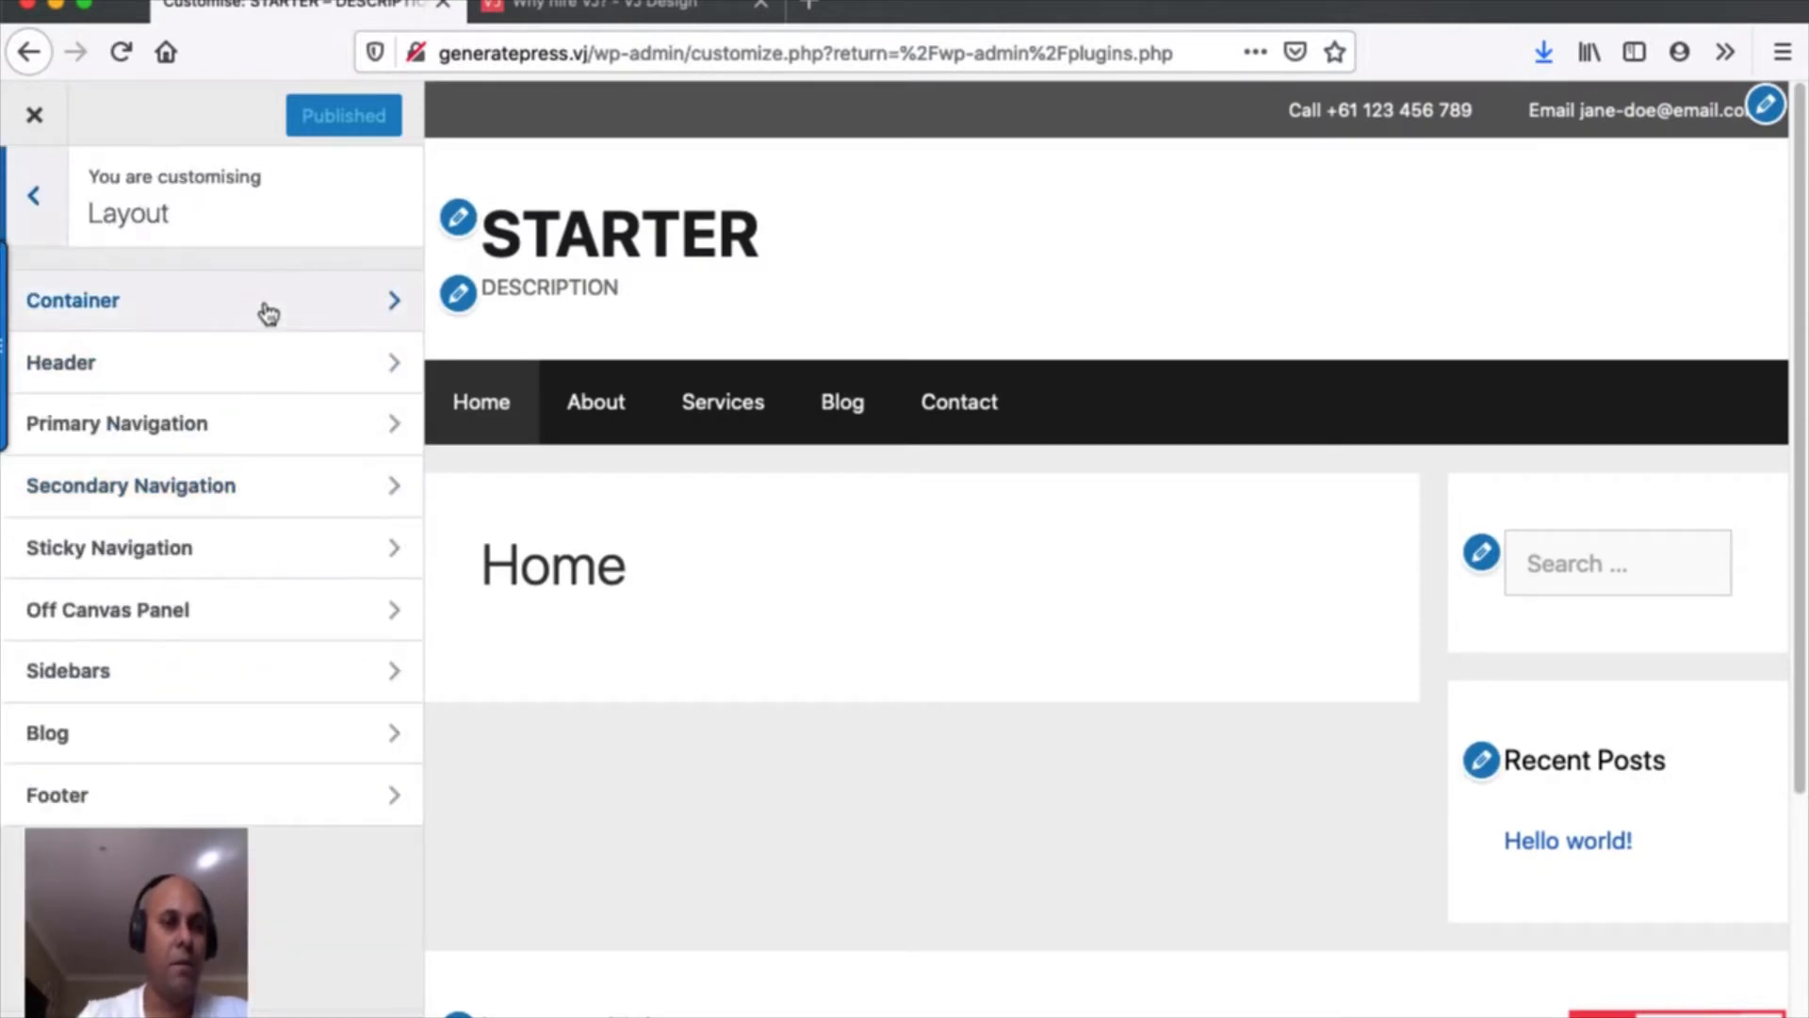
{"action": "left_click", "coordinate": [266, 306]}
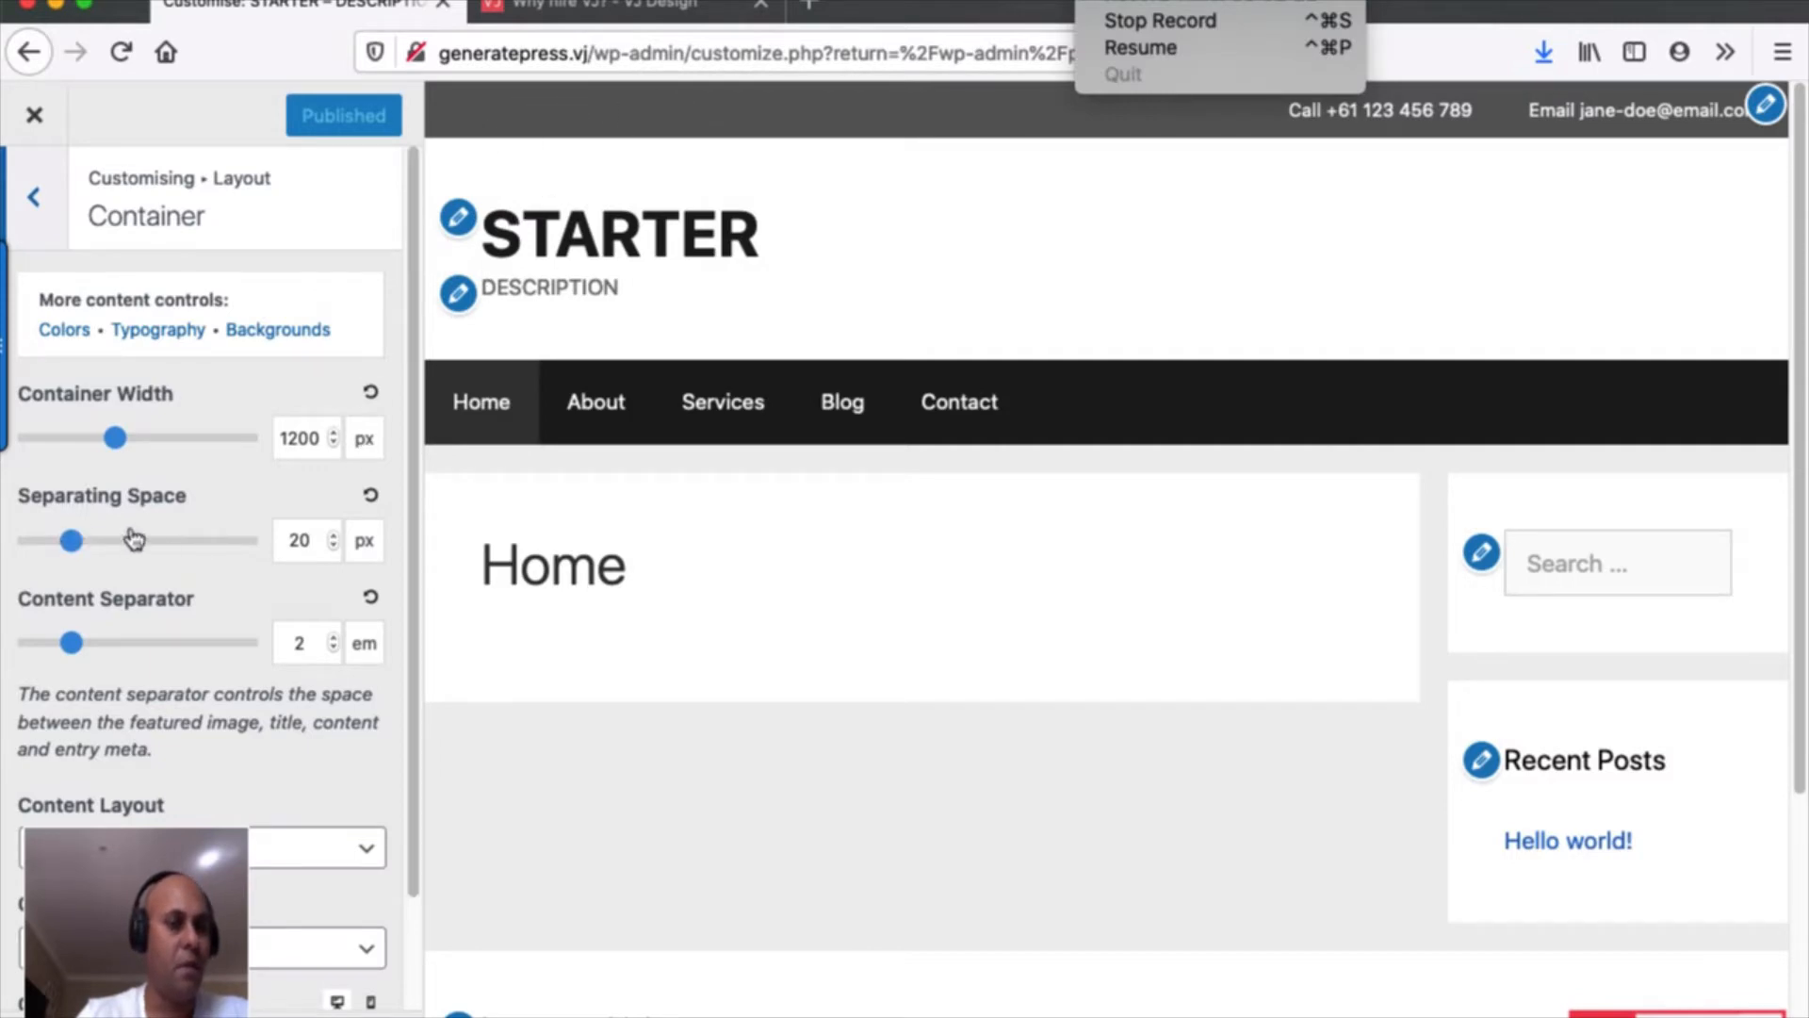
{"action": "left_click", "coordinate": [71, 539]}
{"action": "left_click_drag", "start_coordinate": [44, 542], "coordinate": [4, 544]}
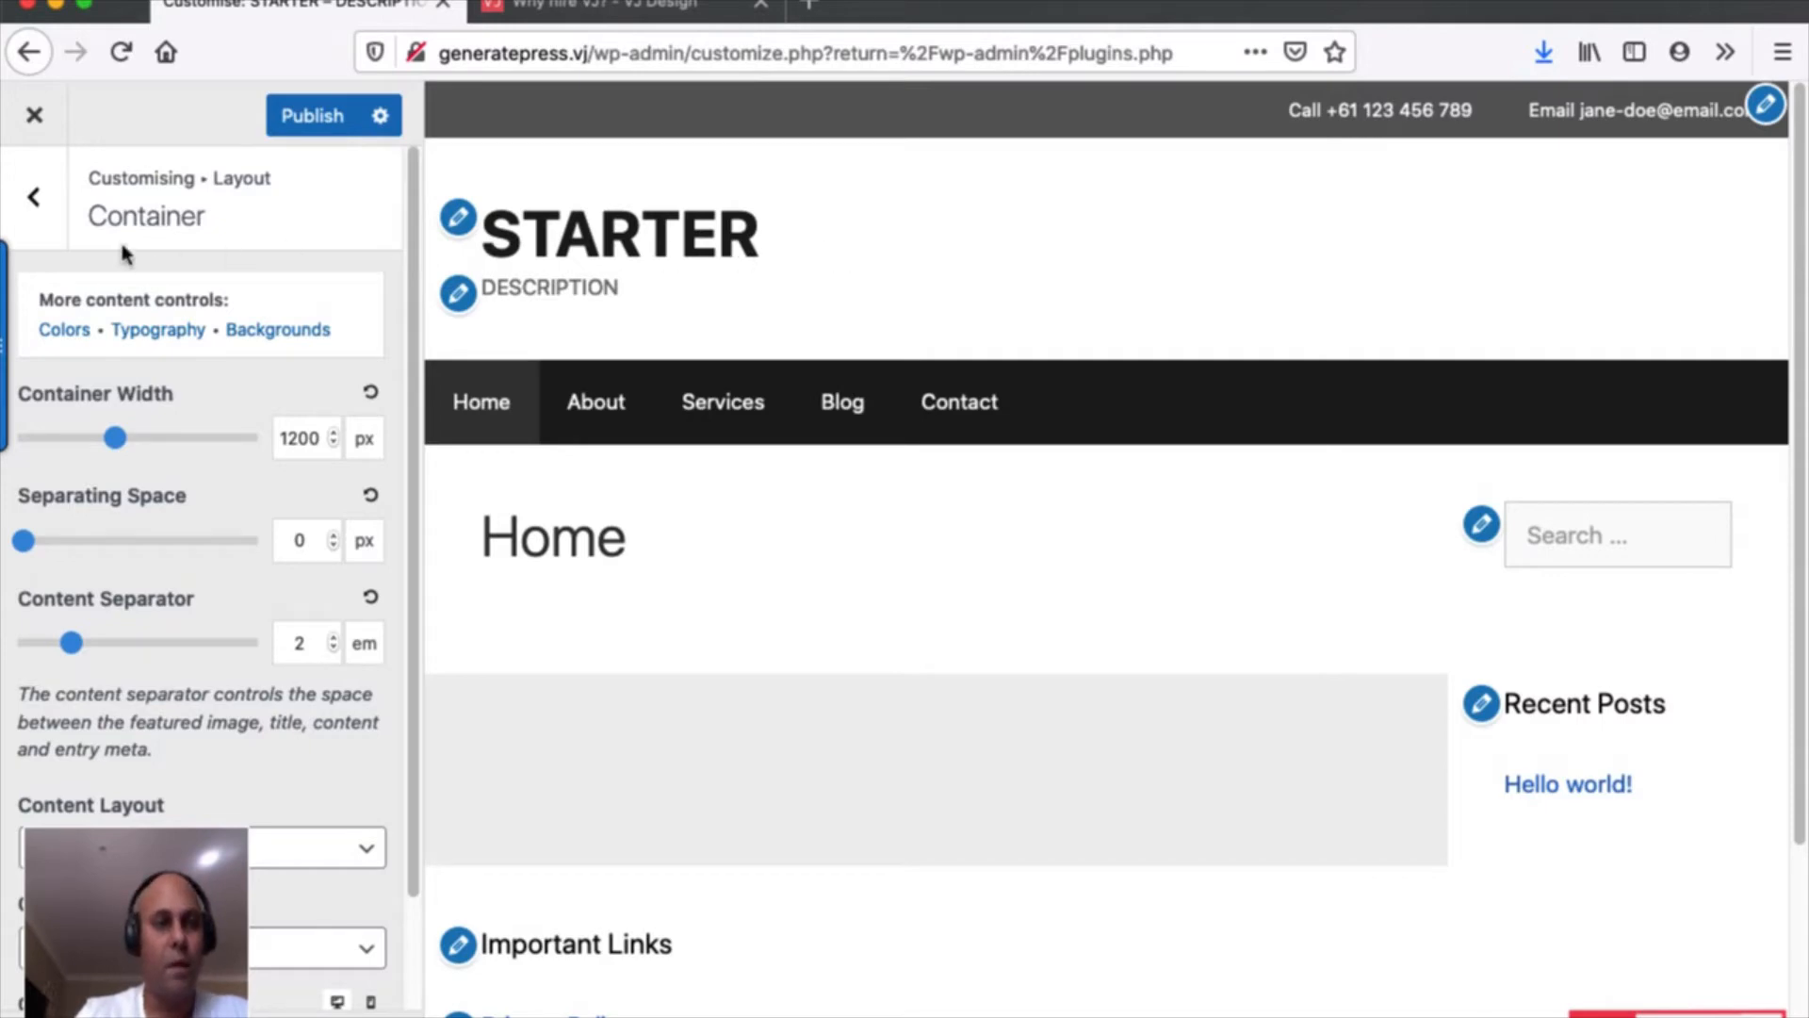
{"action": "left_click", "coordinate": [34, 229]}
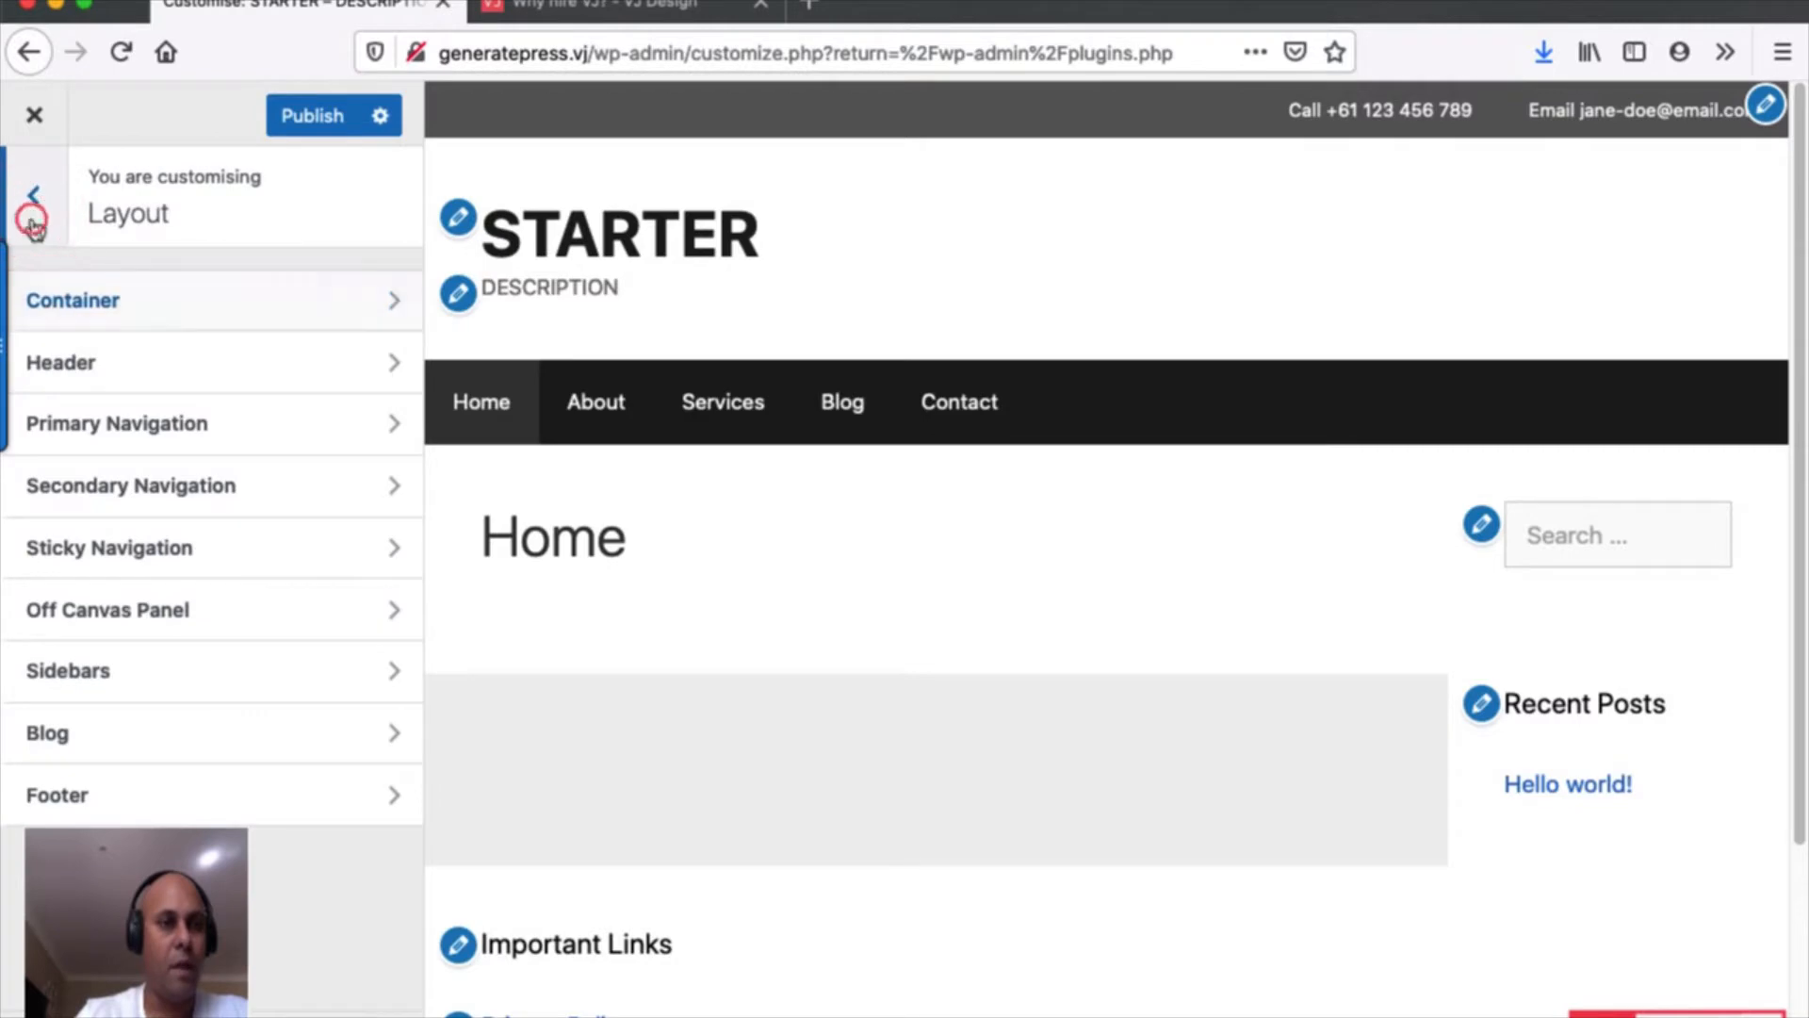
{"action": "left_click", "coordinate": [34, 226]}
Set the body background colour to white (#ffffff) in the customiser's colour settings.
{"action": "scroll", "coordinate": [1224, 544], "scroll_direction": "down", "scroll_amount": 5}
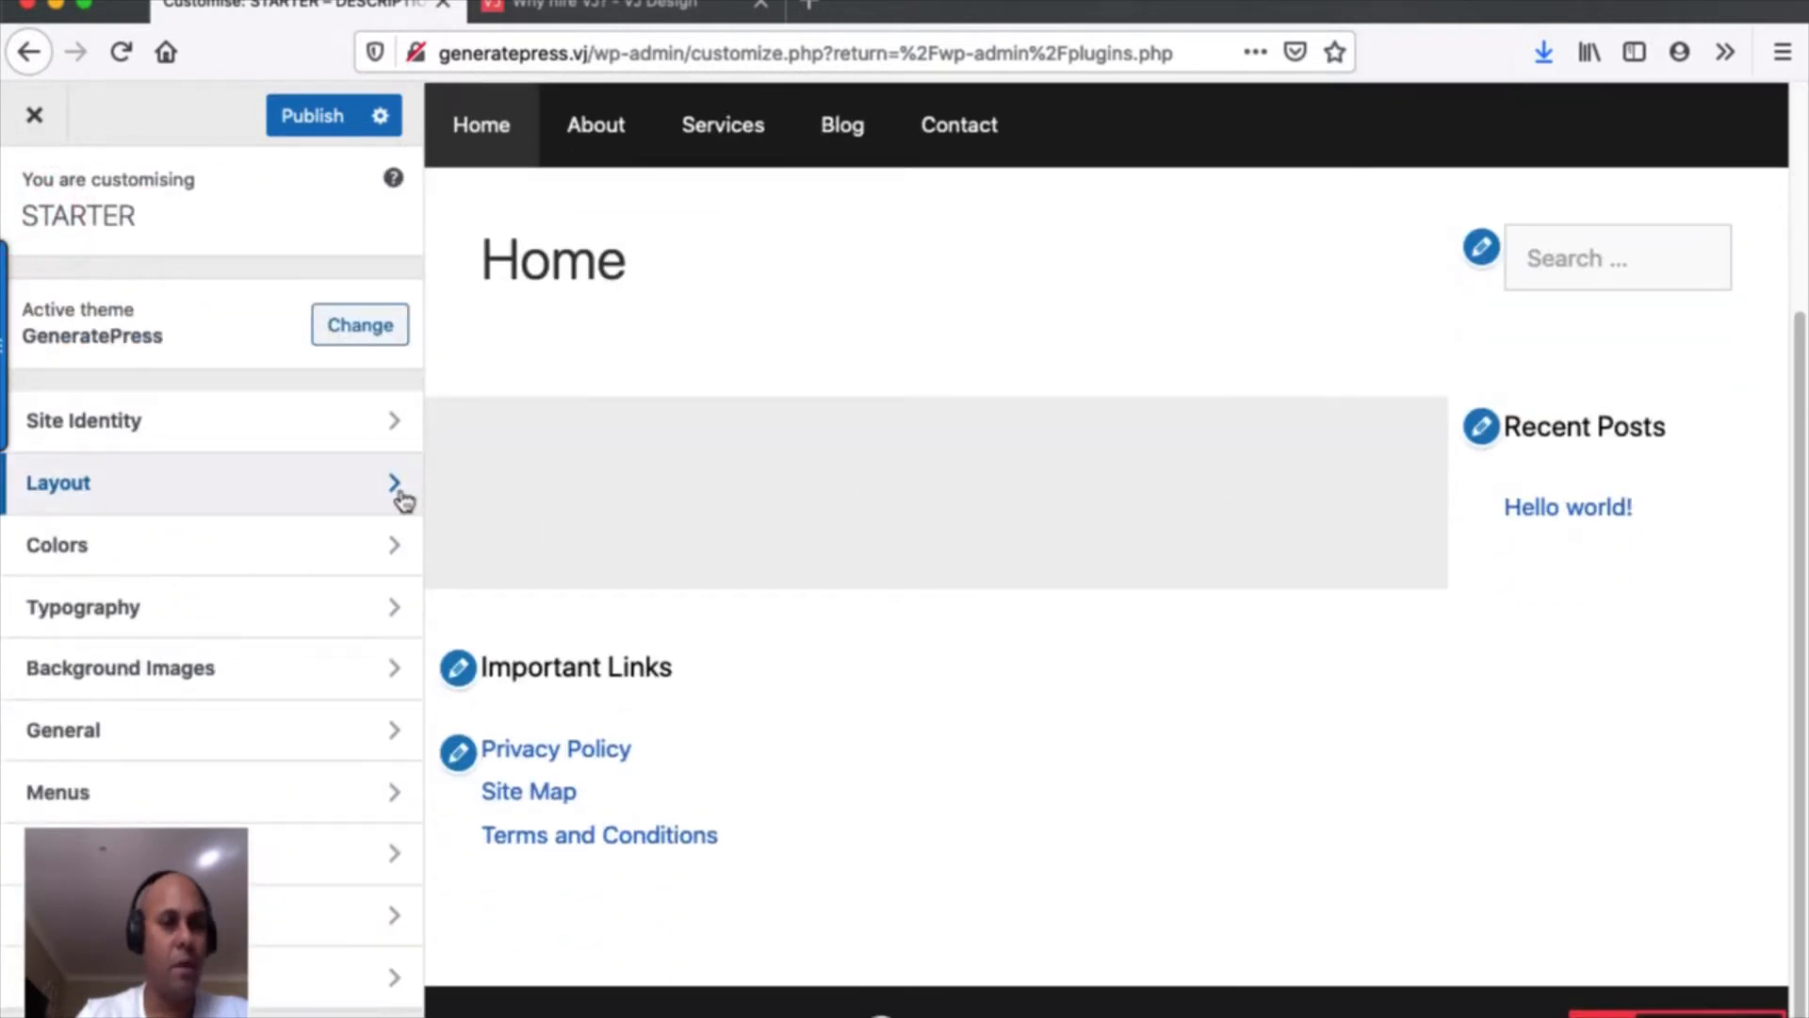
{"action": "left_click", "coordinate": [327, 548]}
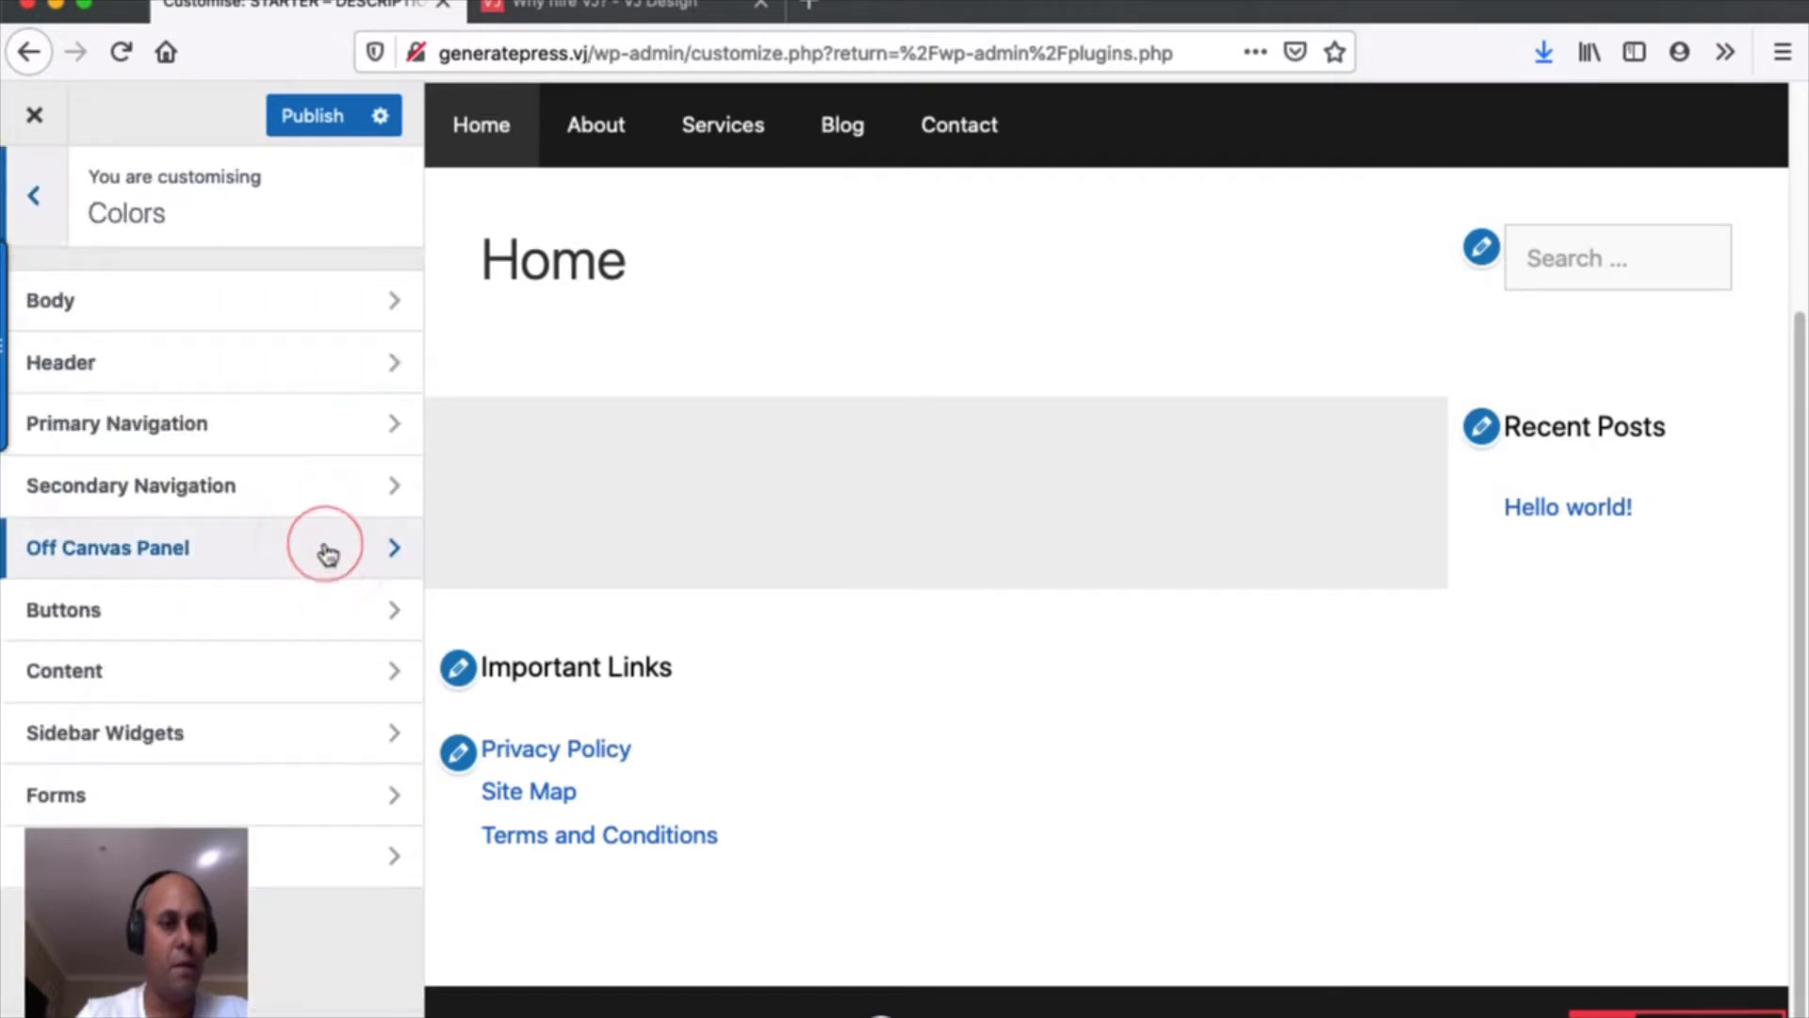
{"action": "left_click", "coordinate": [292, 321]}
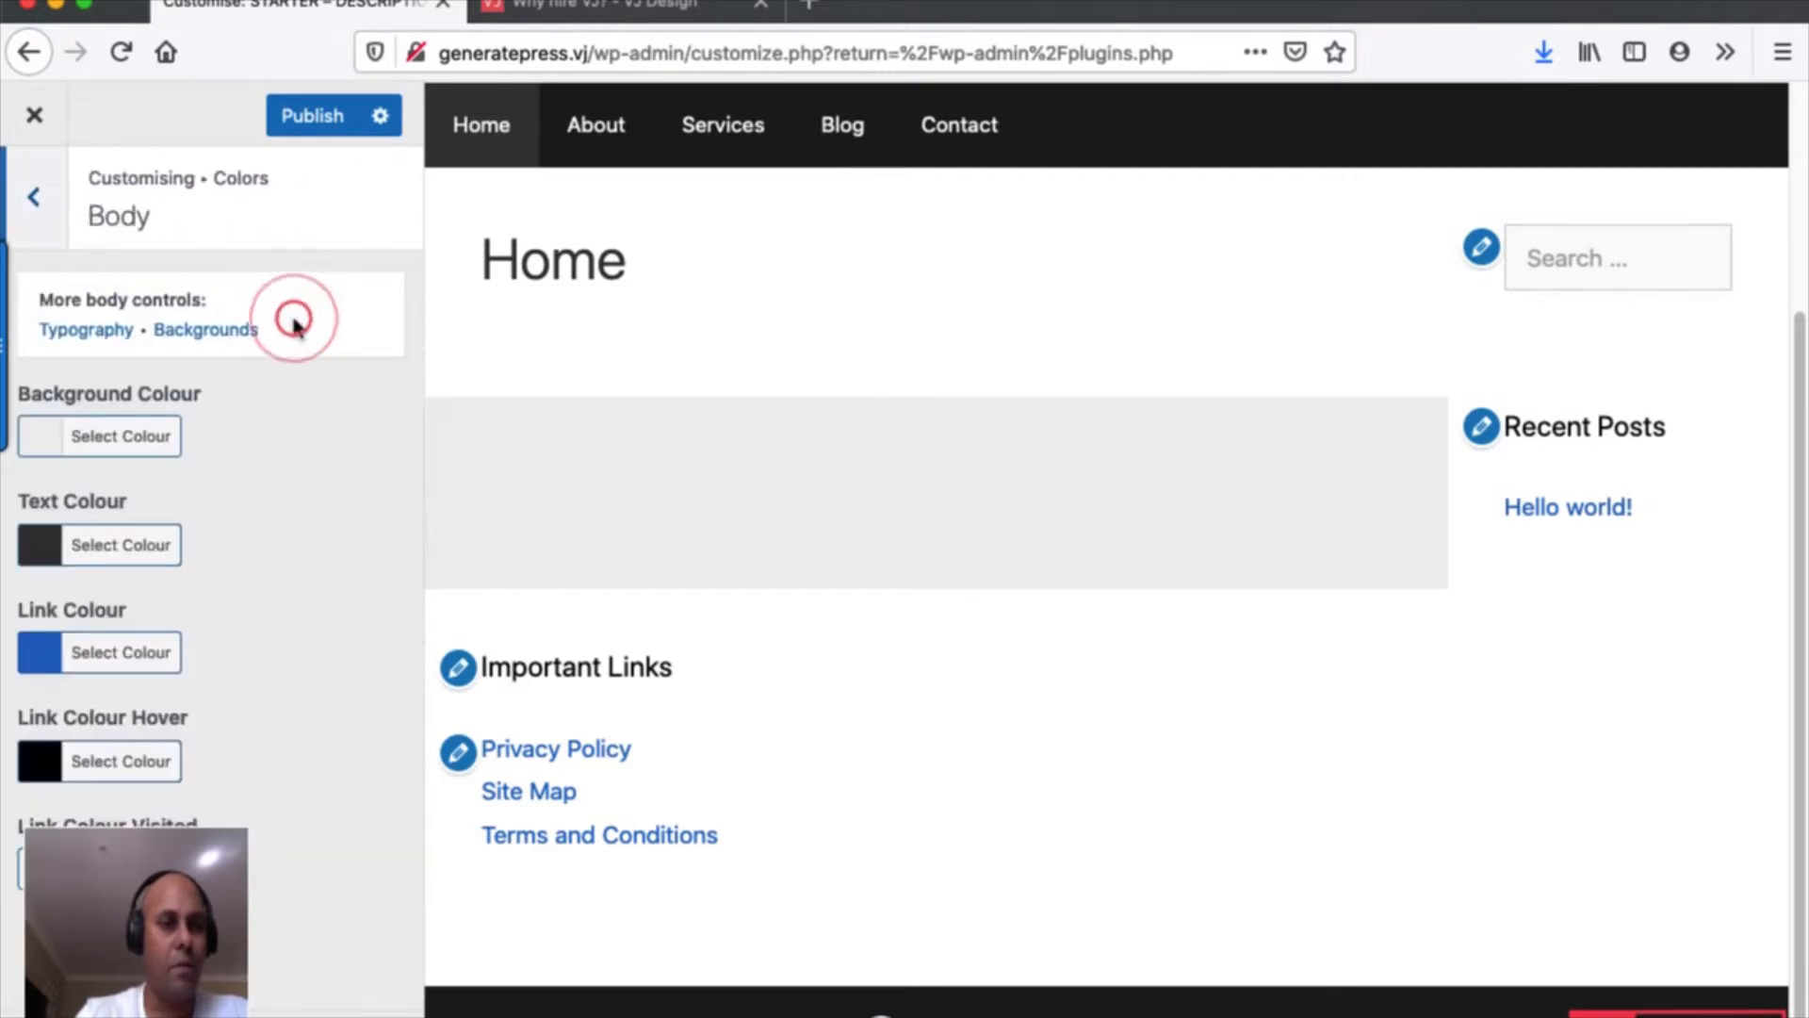
{"action": "left_click", "coordinate": [43, 450]}
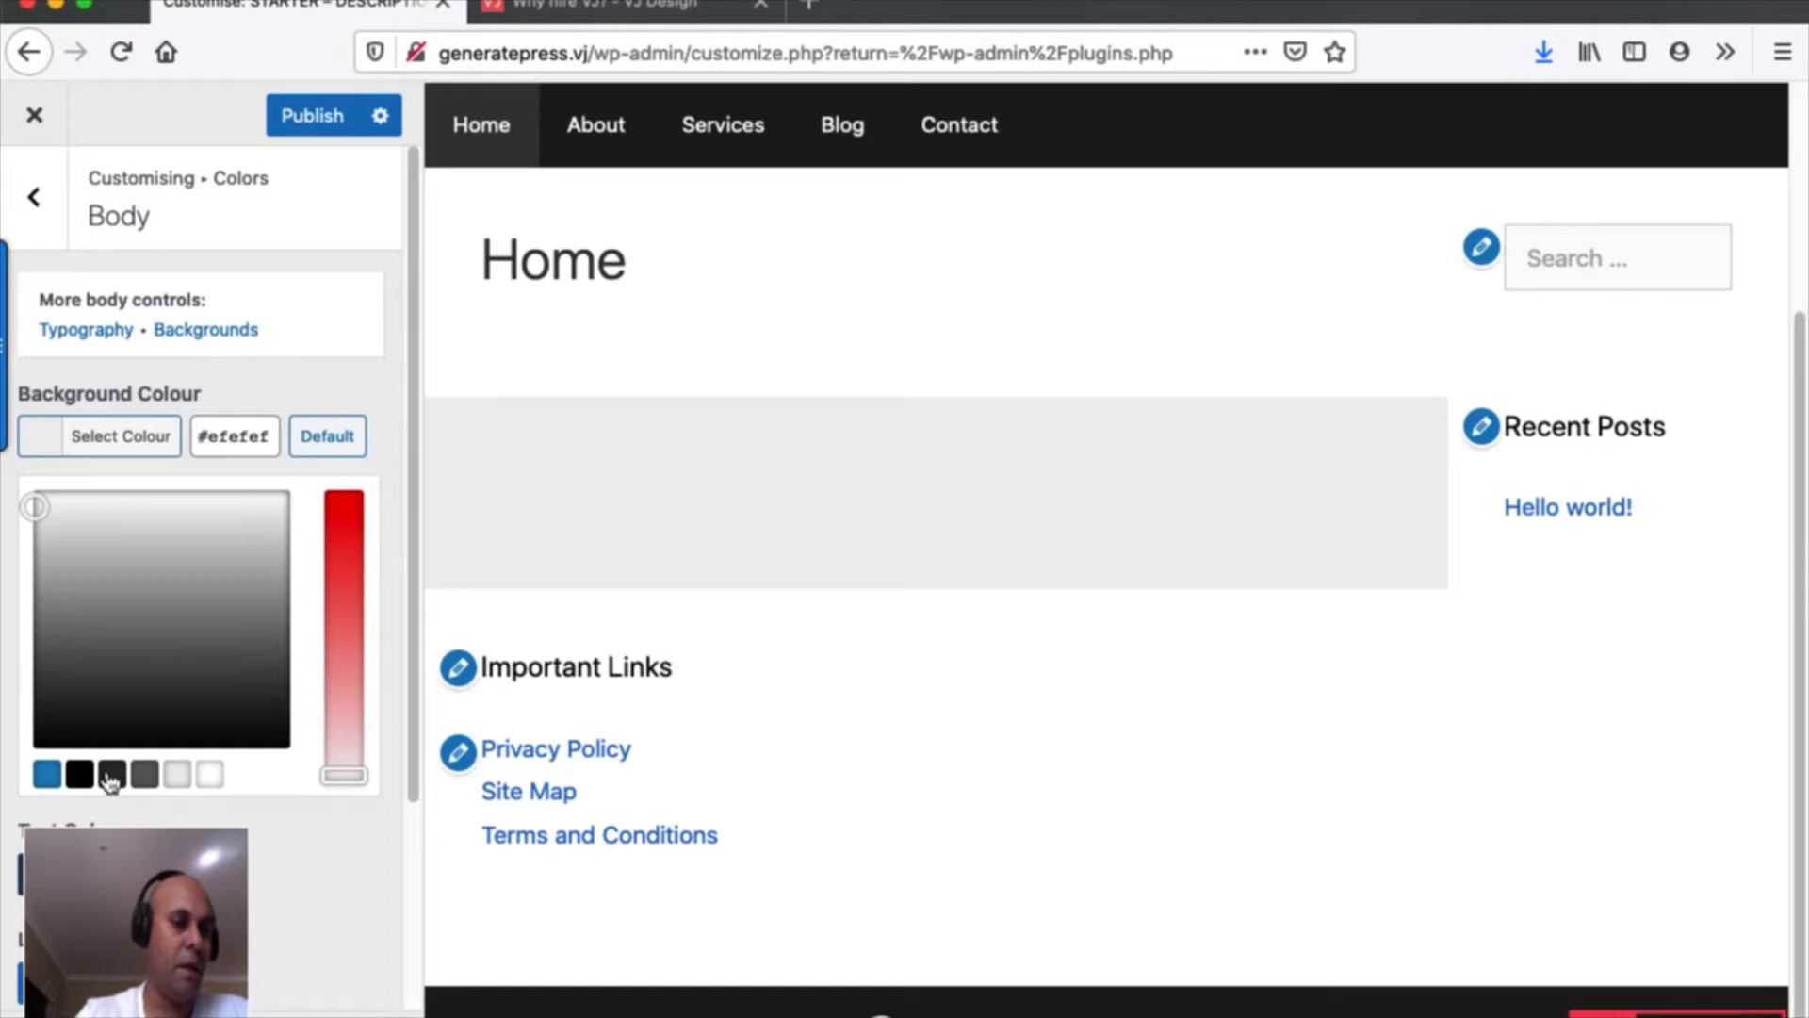
{"action": "left_click", "coordinate": [213, 779]}
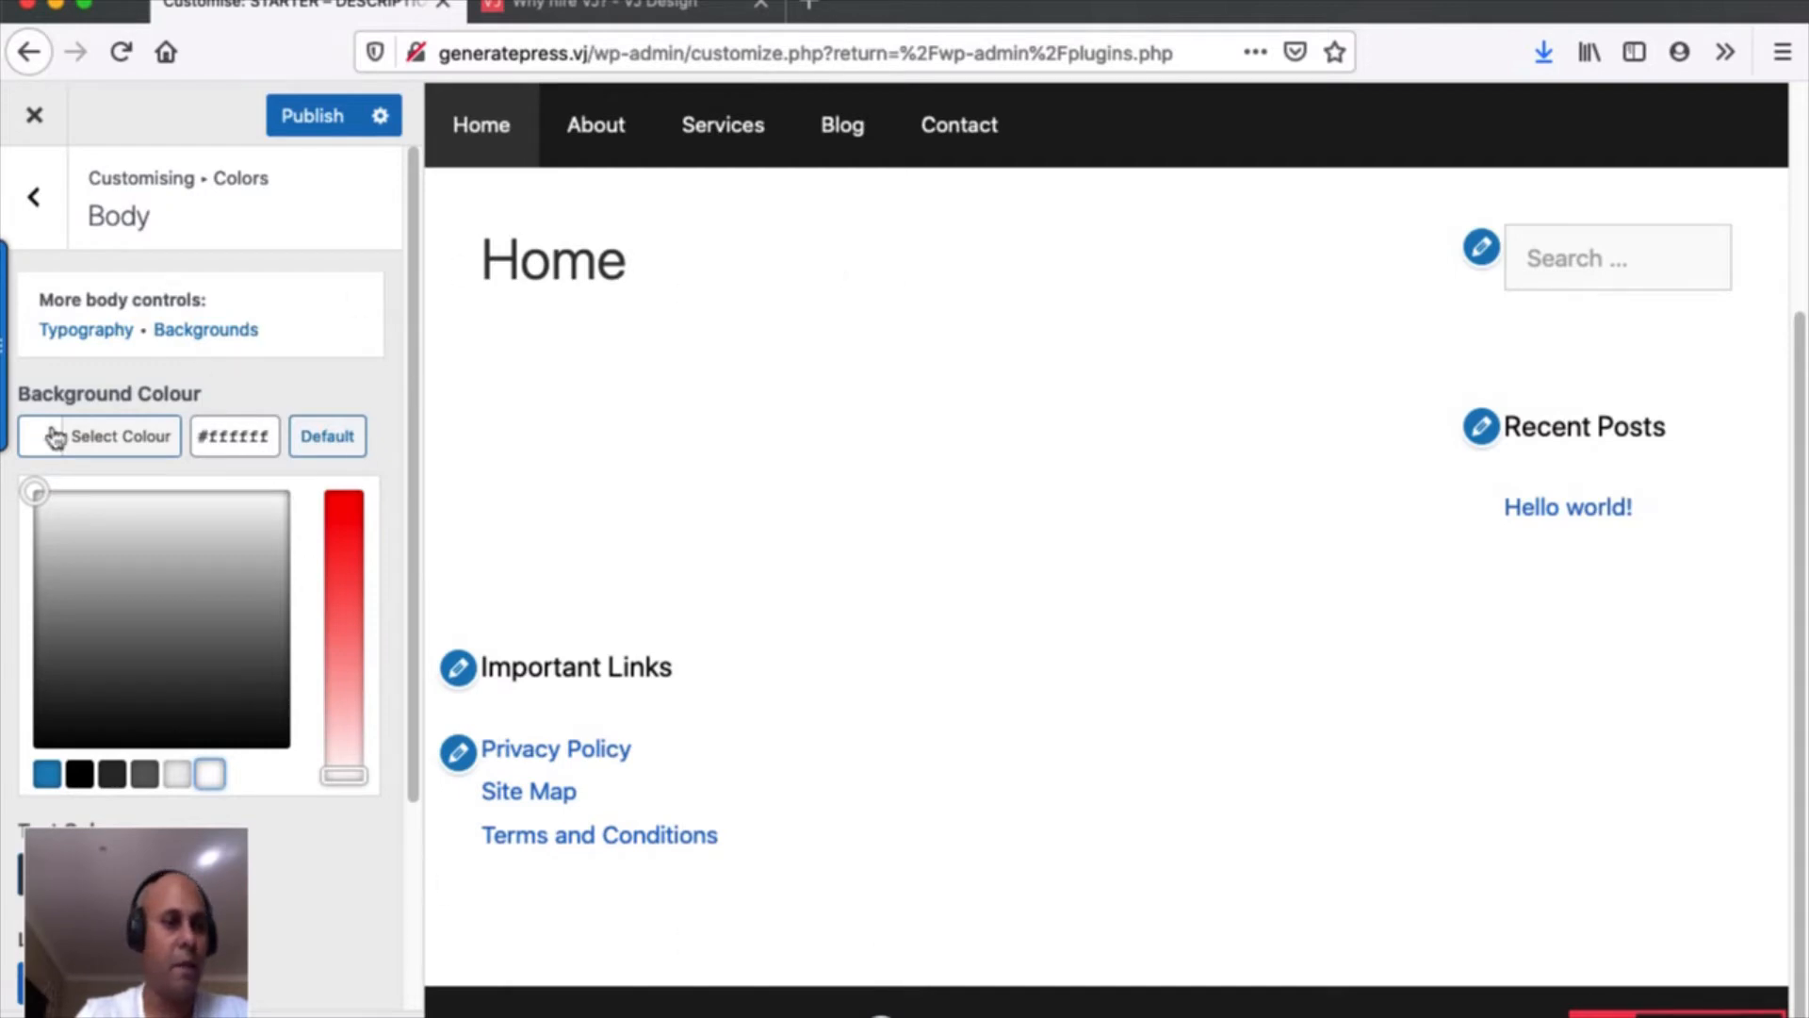
{"action": "left_click", "coordinate": [40, 224]}
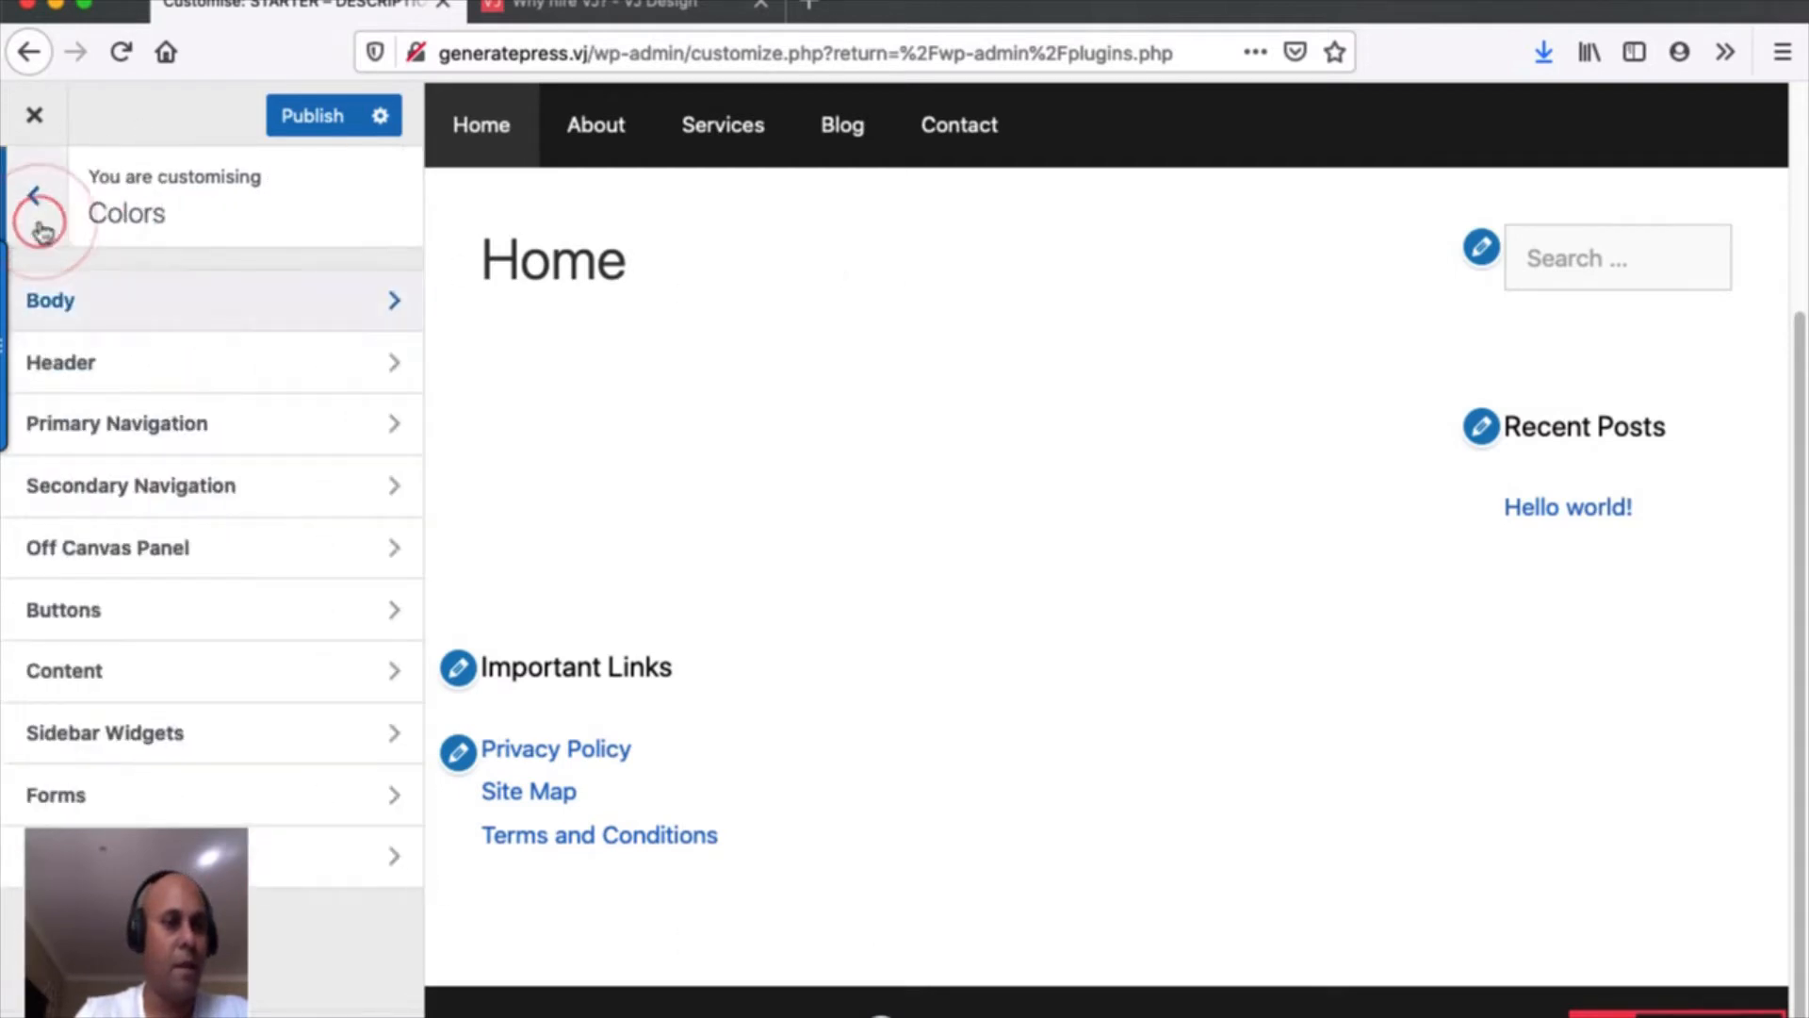
Check the button colour settings, and publish the customiser changes before returning to the admin area.
{"action": "left_click", "coordinate": [157, 613]}
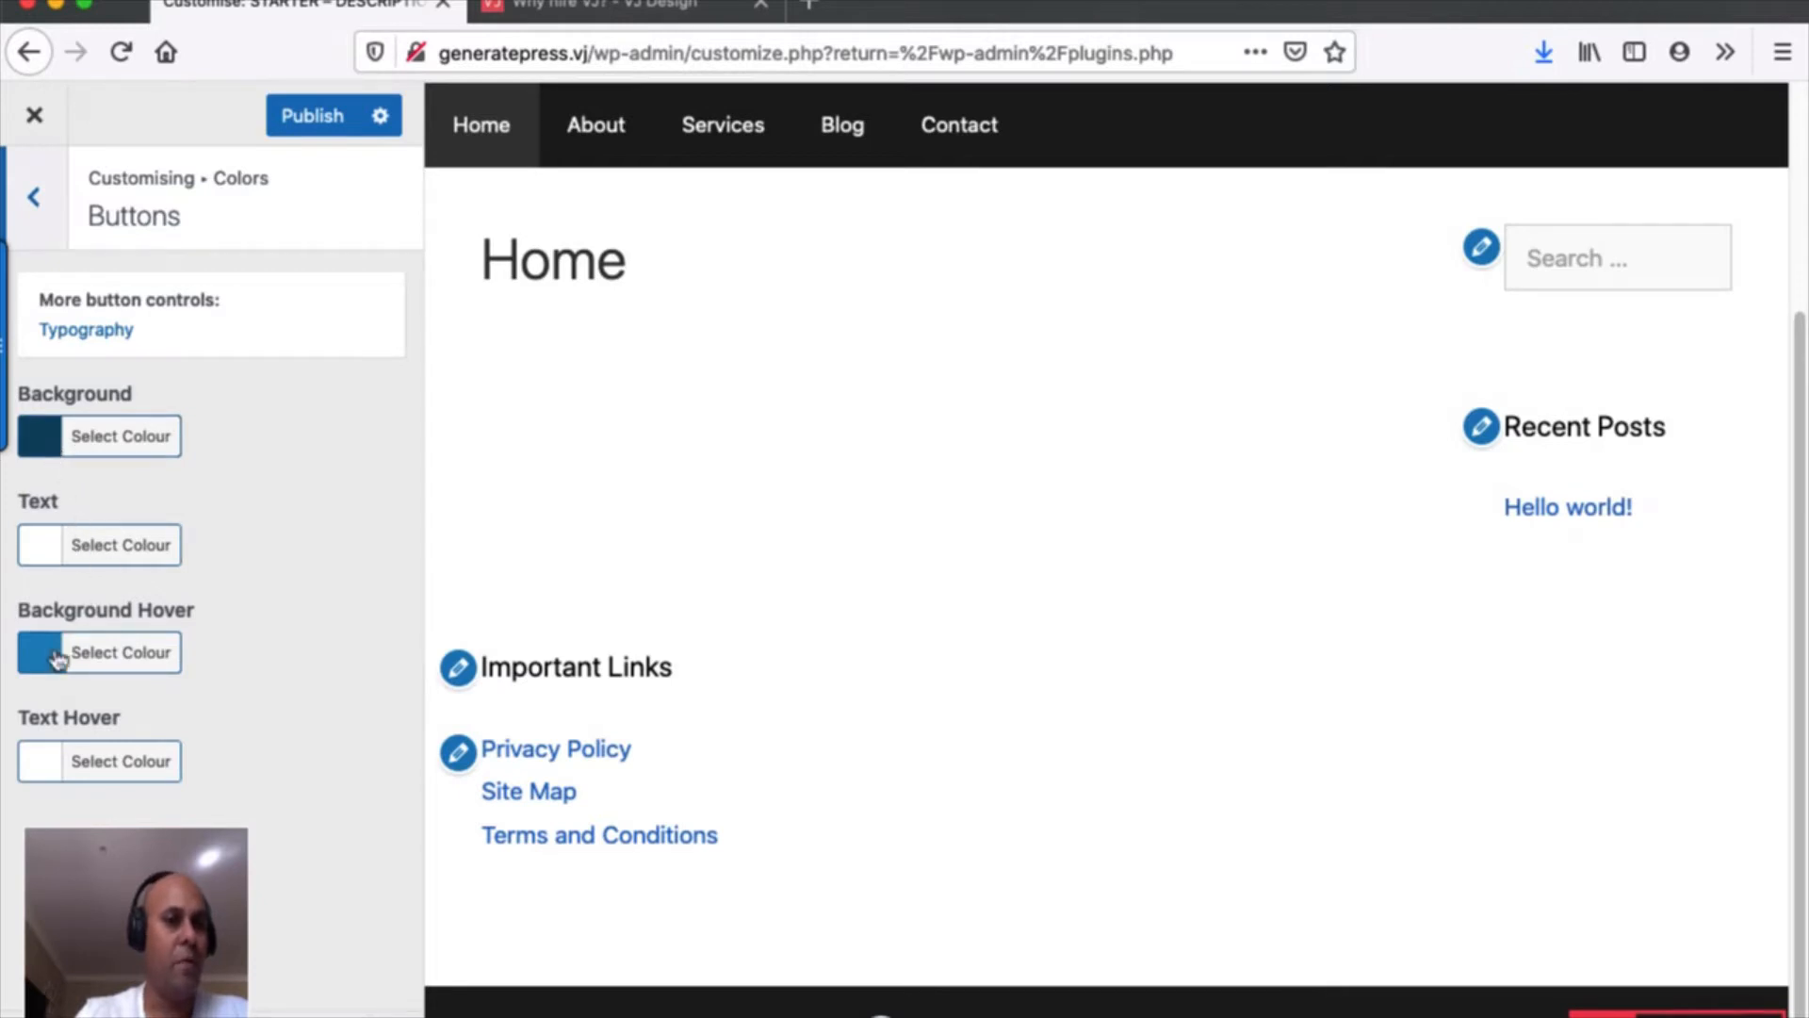
{"action": "left_click", "coordinate": [320, 125]}
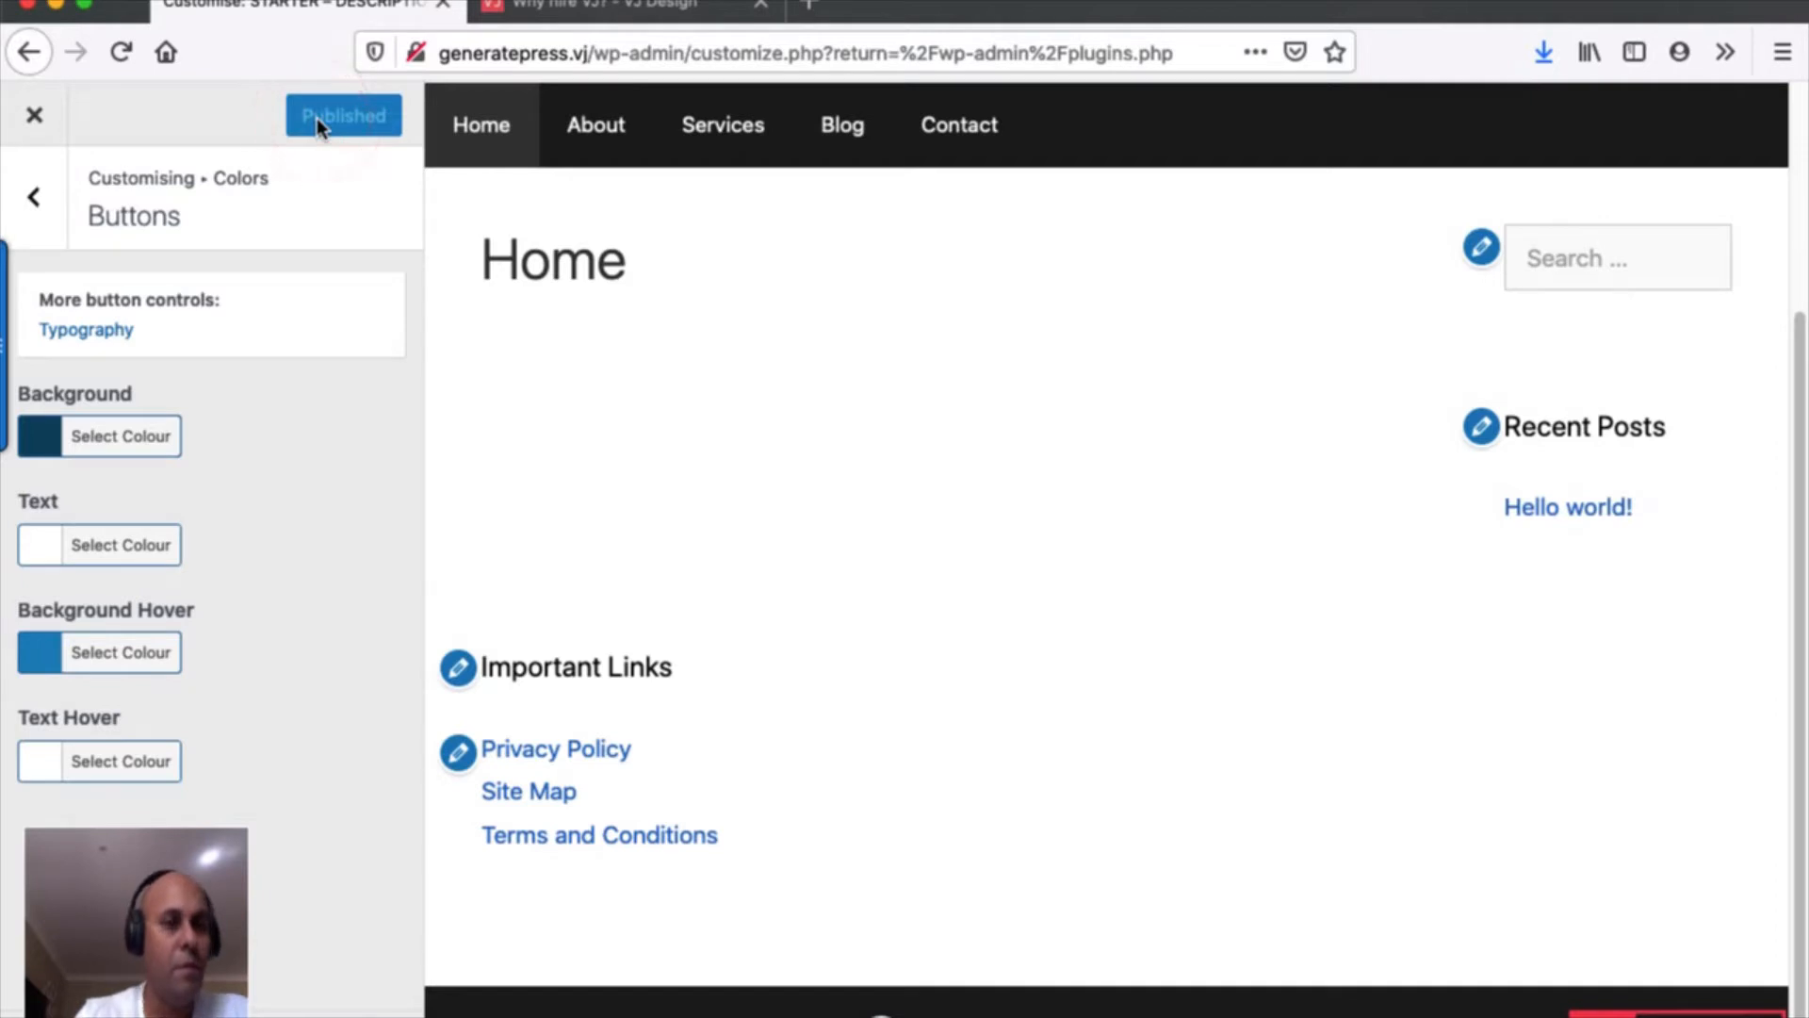
{"action": "left_click", "coordinate": [40, 121]}
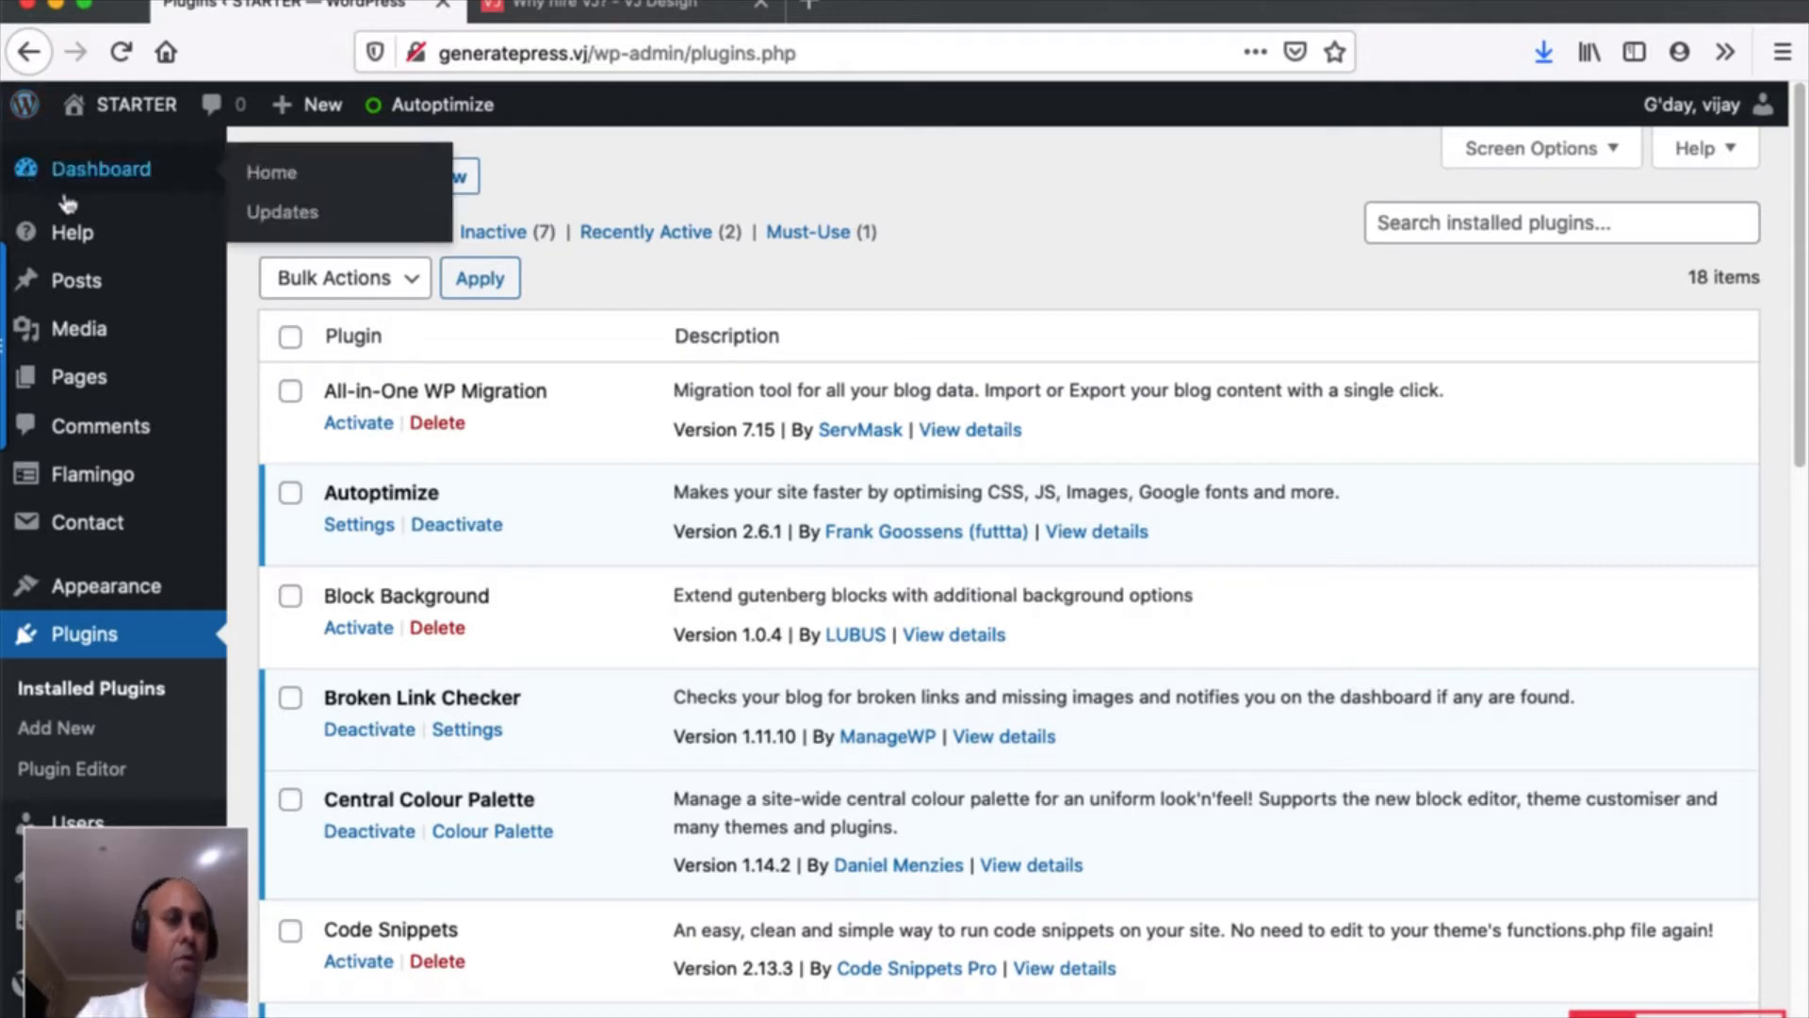
Create a new page titled "Why hire VJ?" and save it as a draft.
{"action": "mouse_move", "coordinate": [210, 301]}
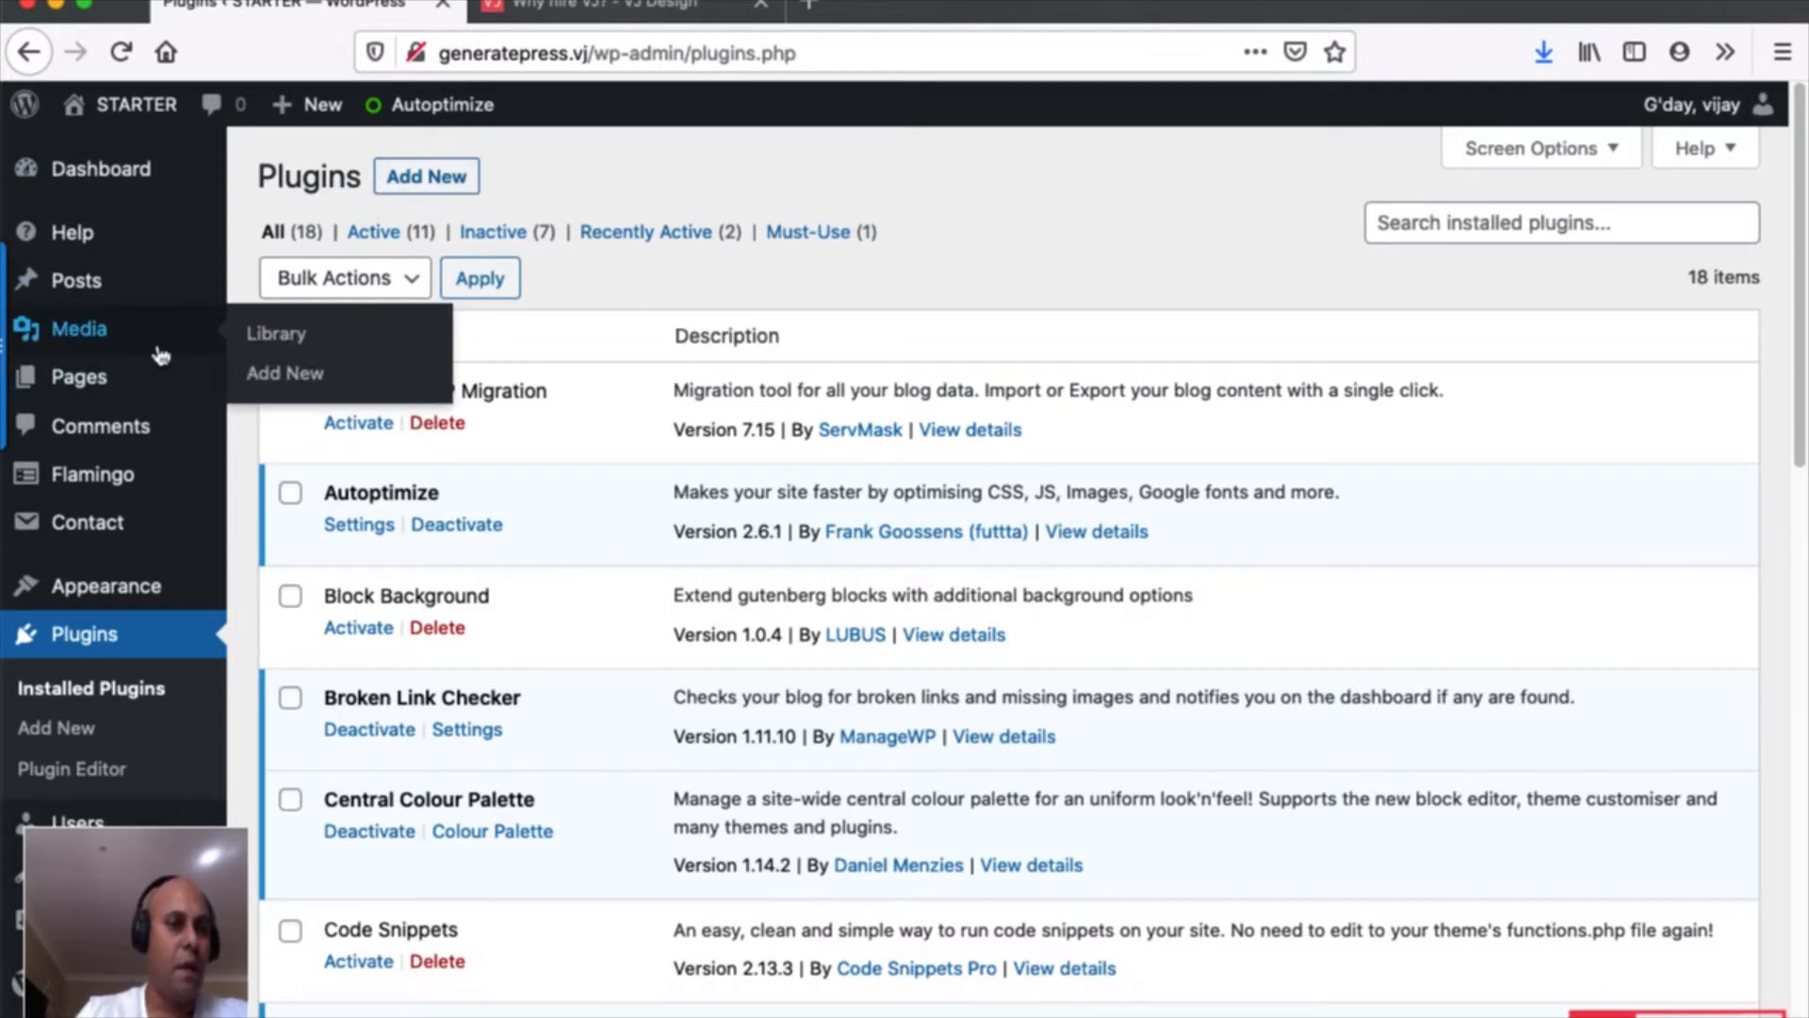
{"action": "mouse_move", "coordinate": [123, 394]}
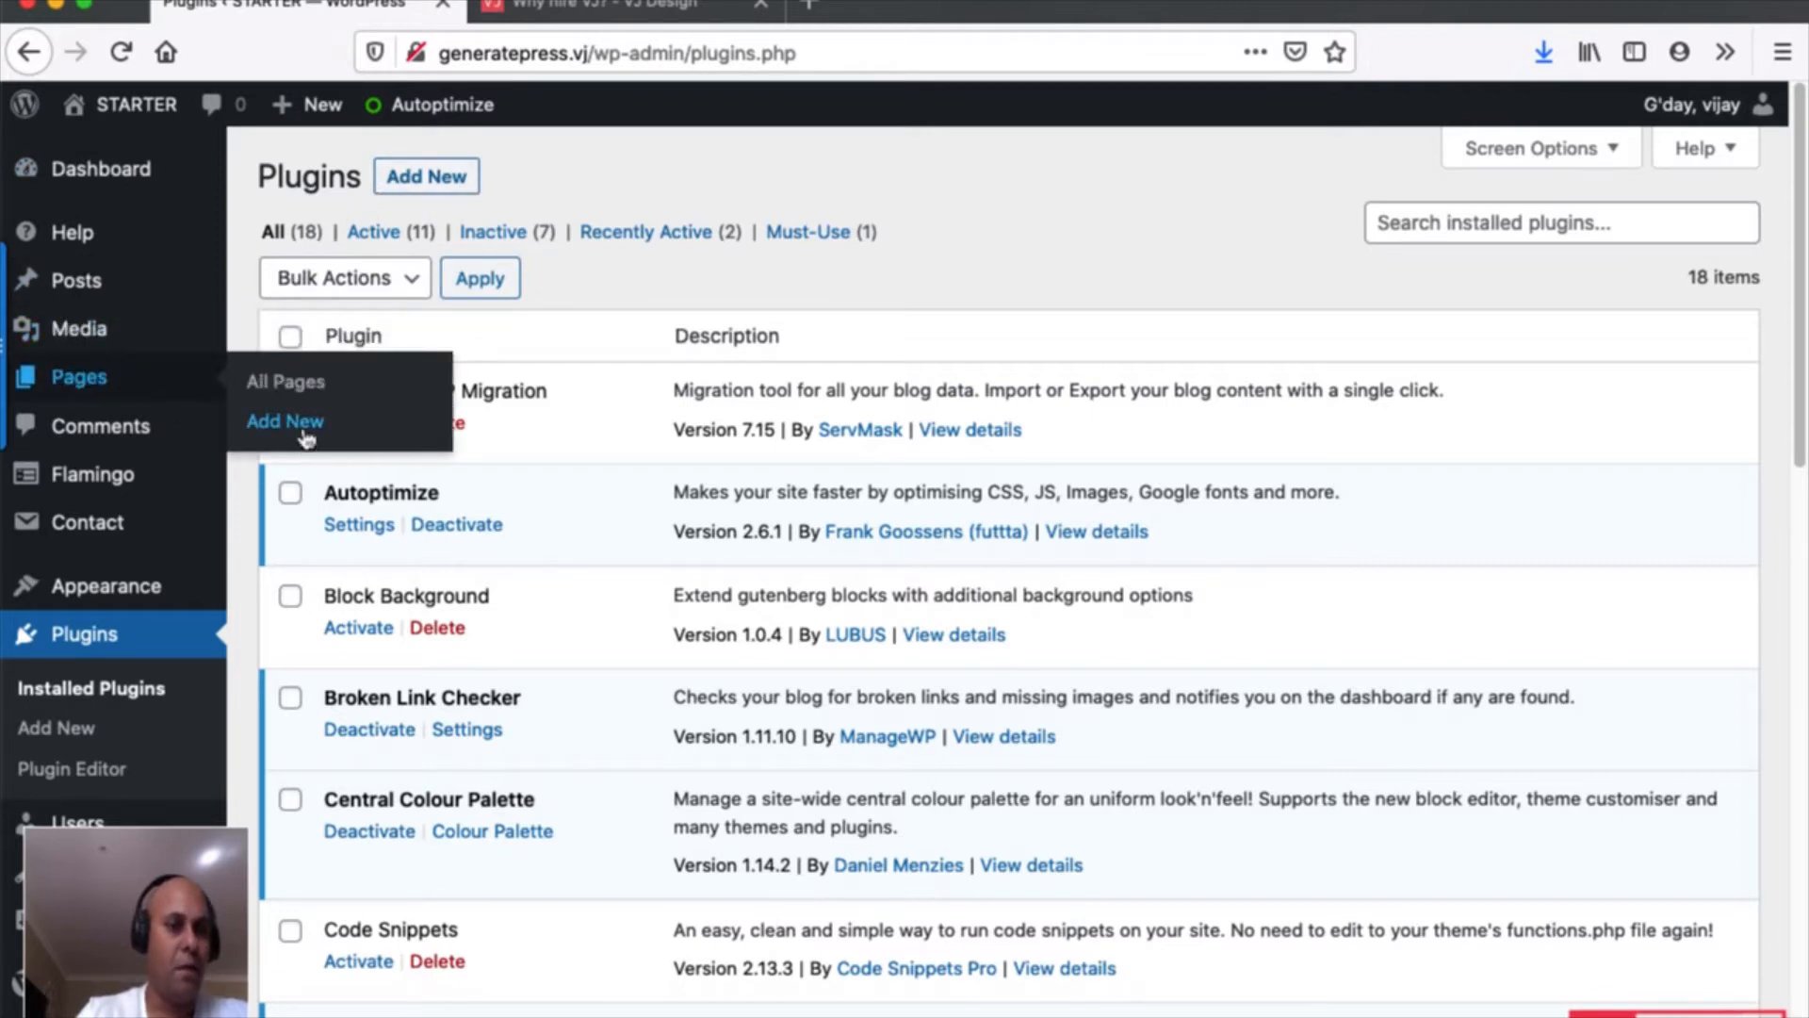
{"action": "mouse_move", "coordinate": [327, 113]}
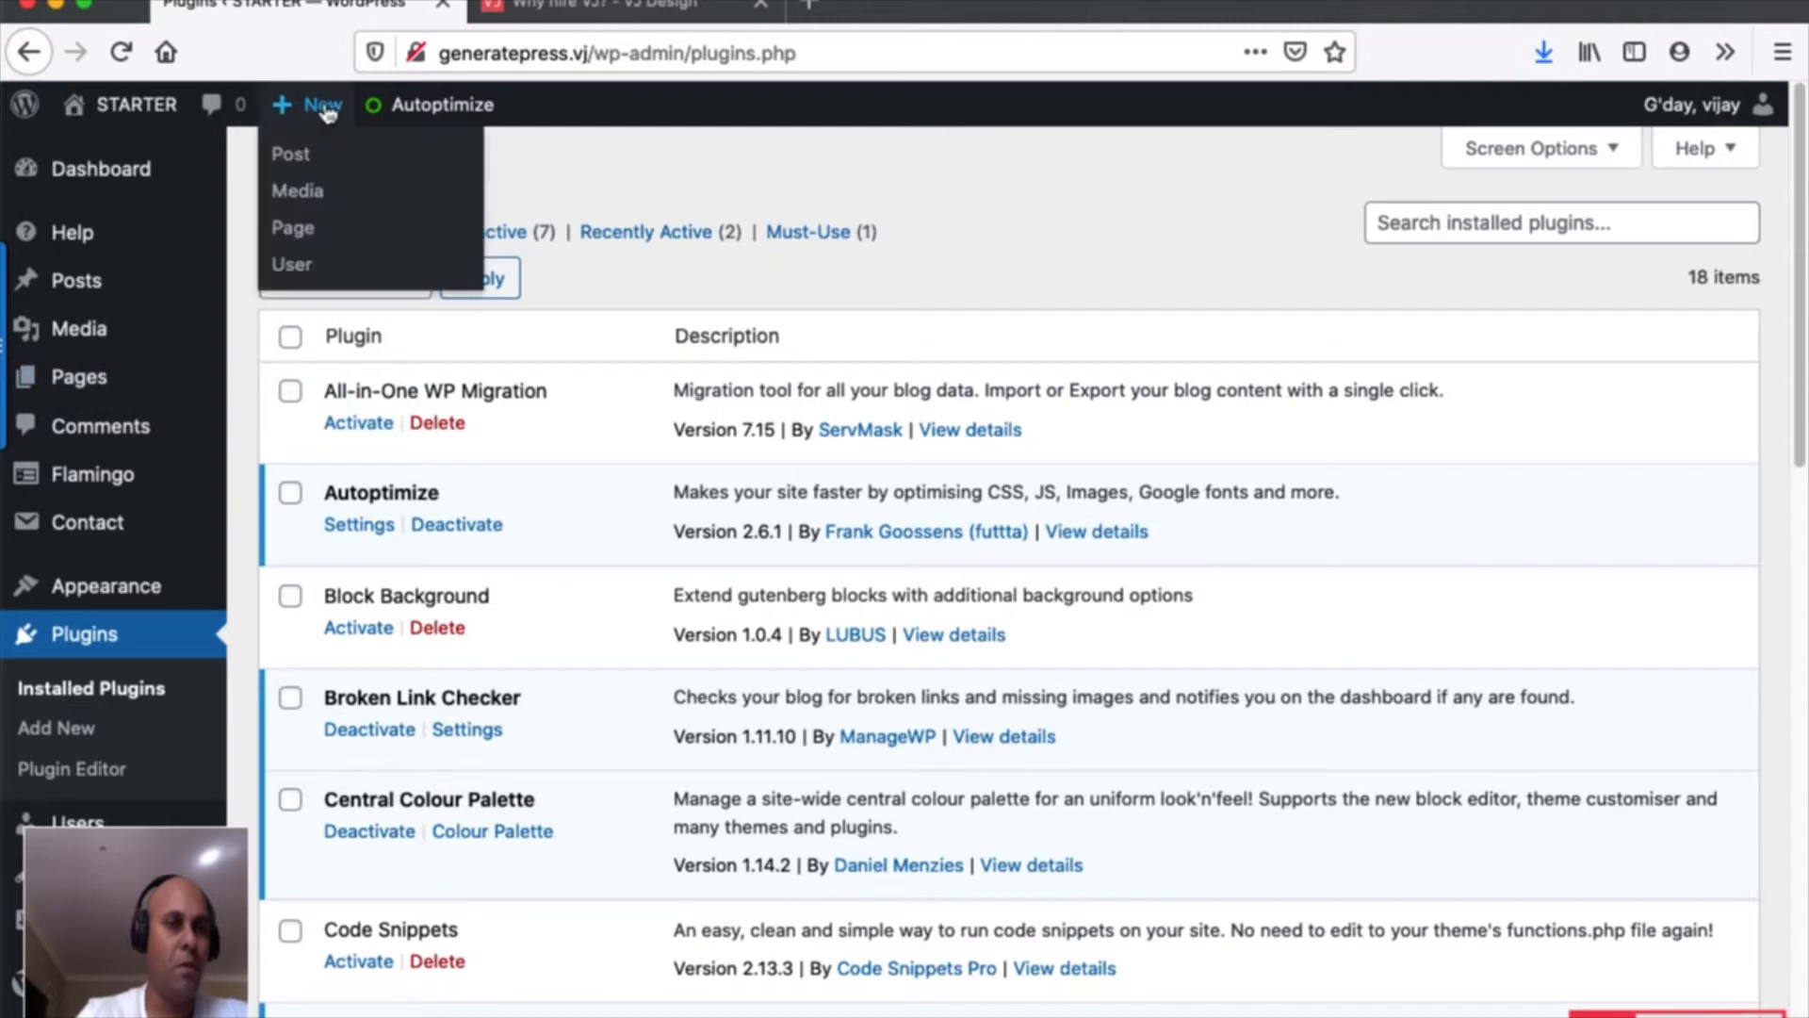
{"action": "left_click", "coordinate": [307, 236]}
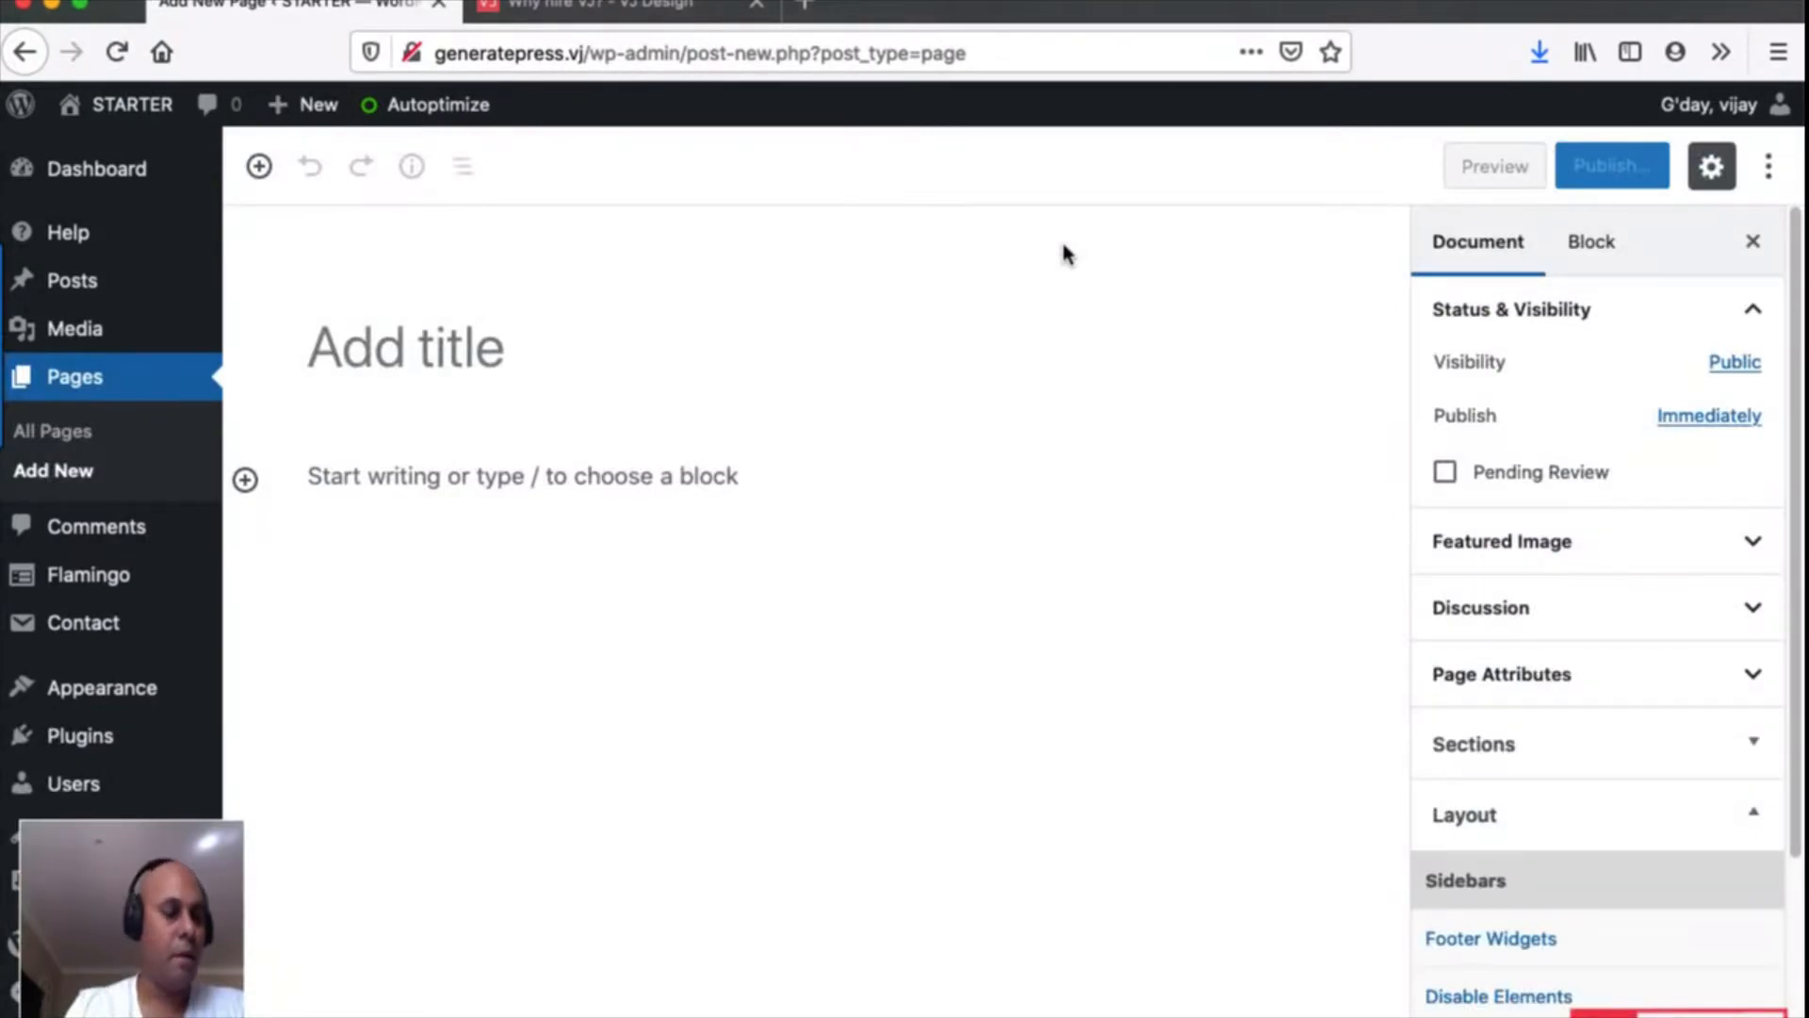
{"action": "left_click", "coordinate": [740, 356]}
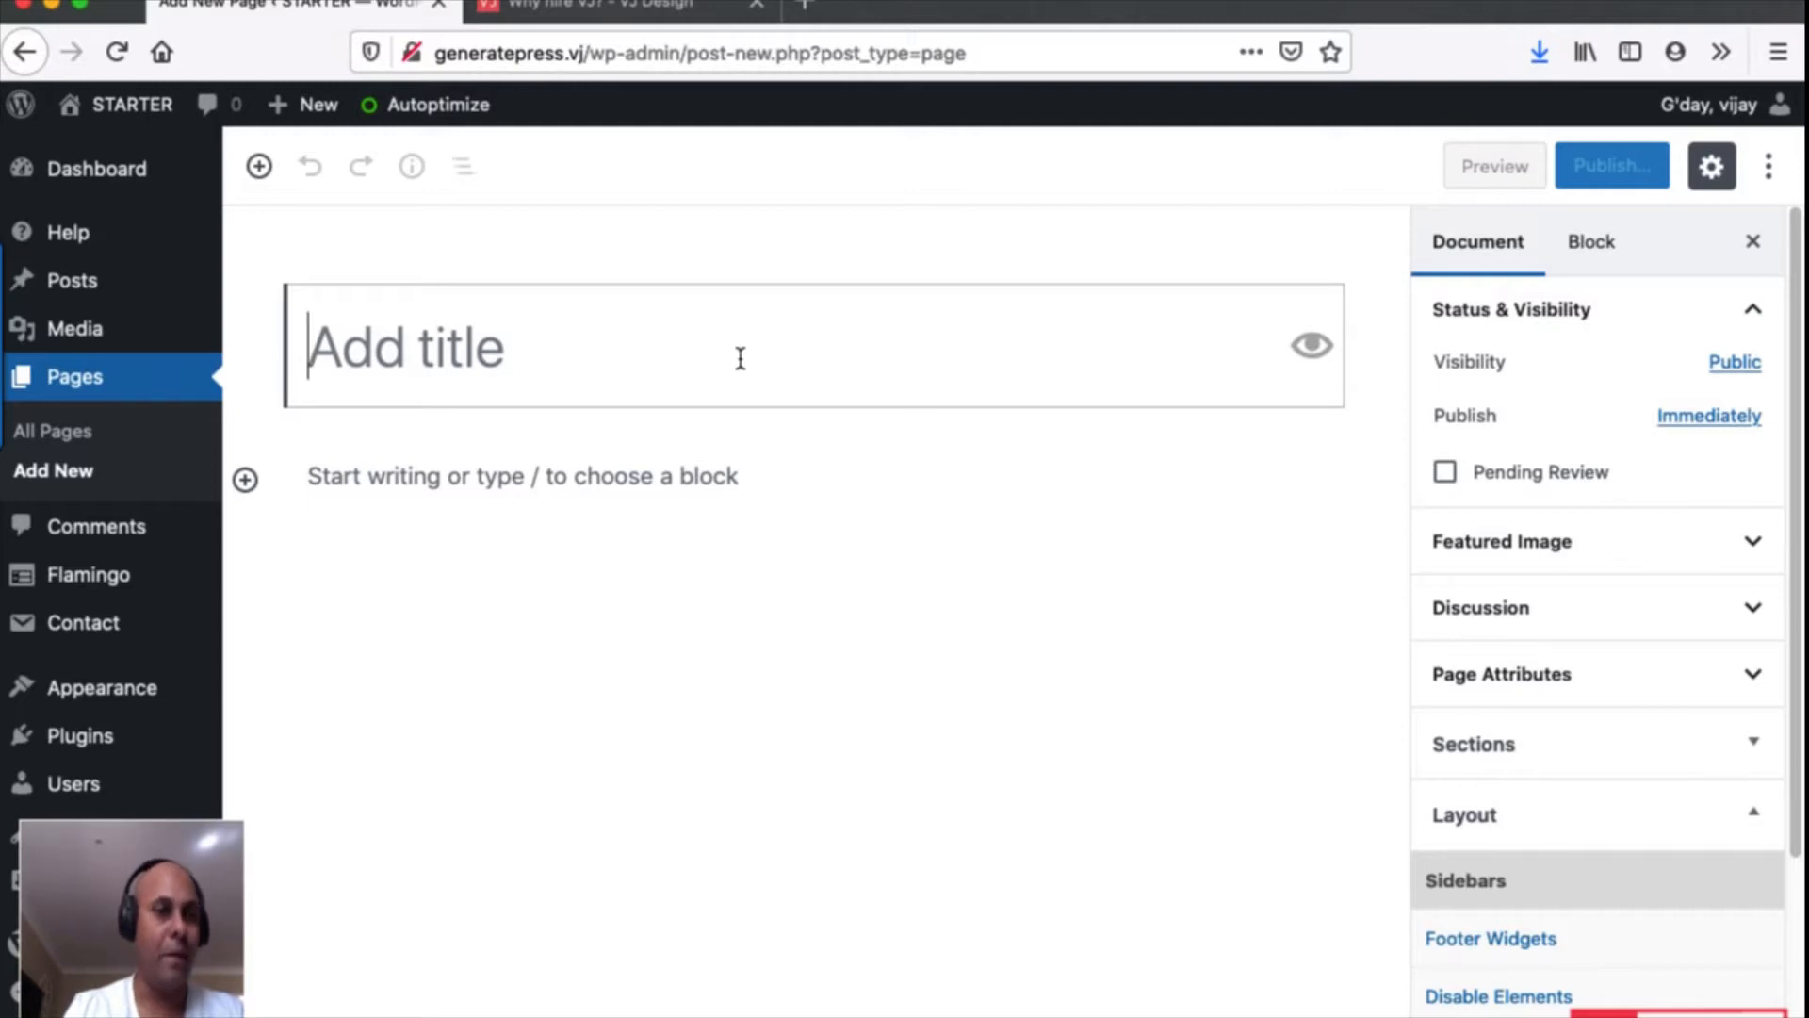
{"action": "type", "text": "W"}
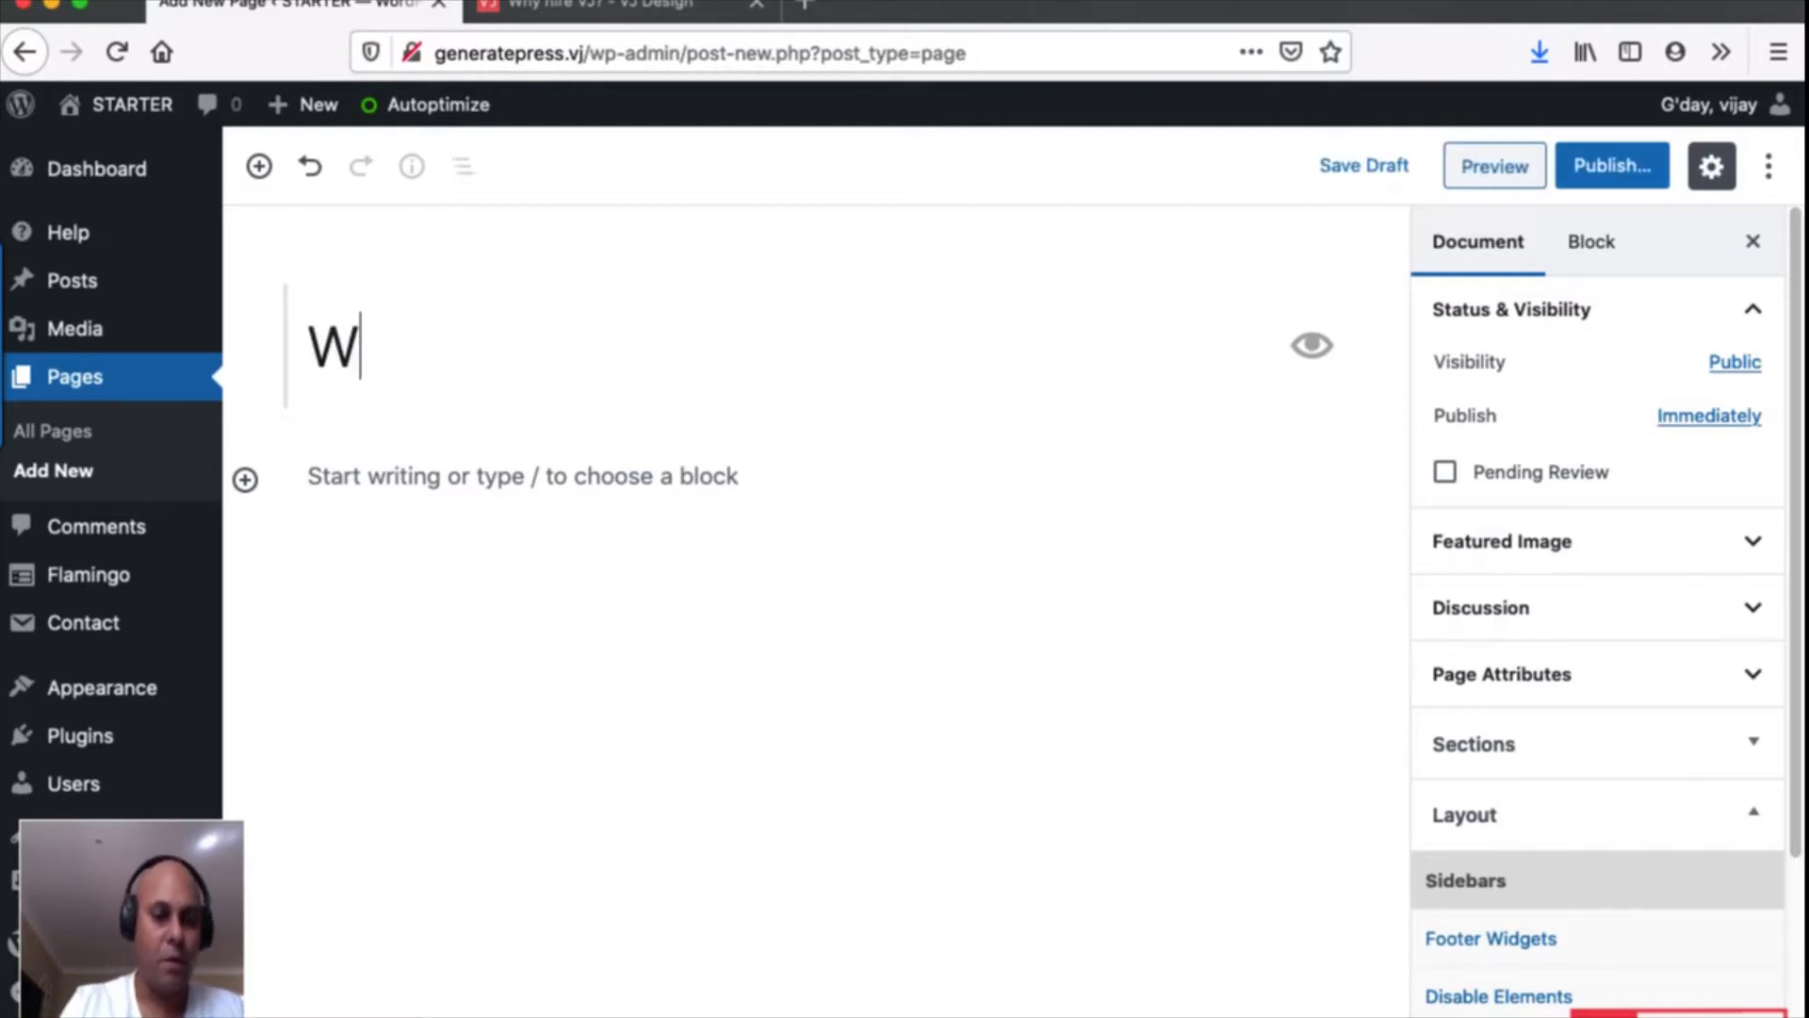
{"action": "type", "text": "hy h"}
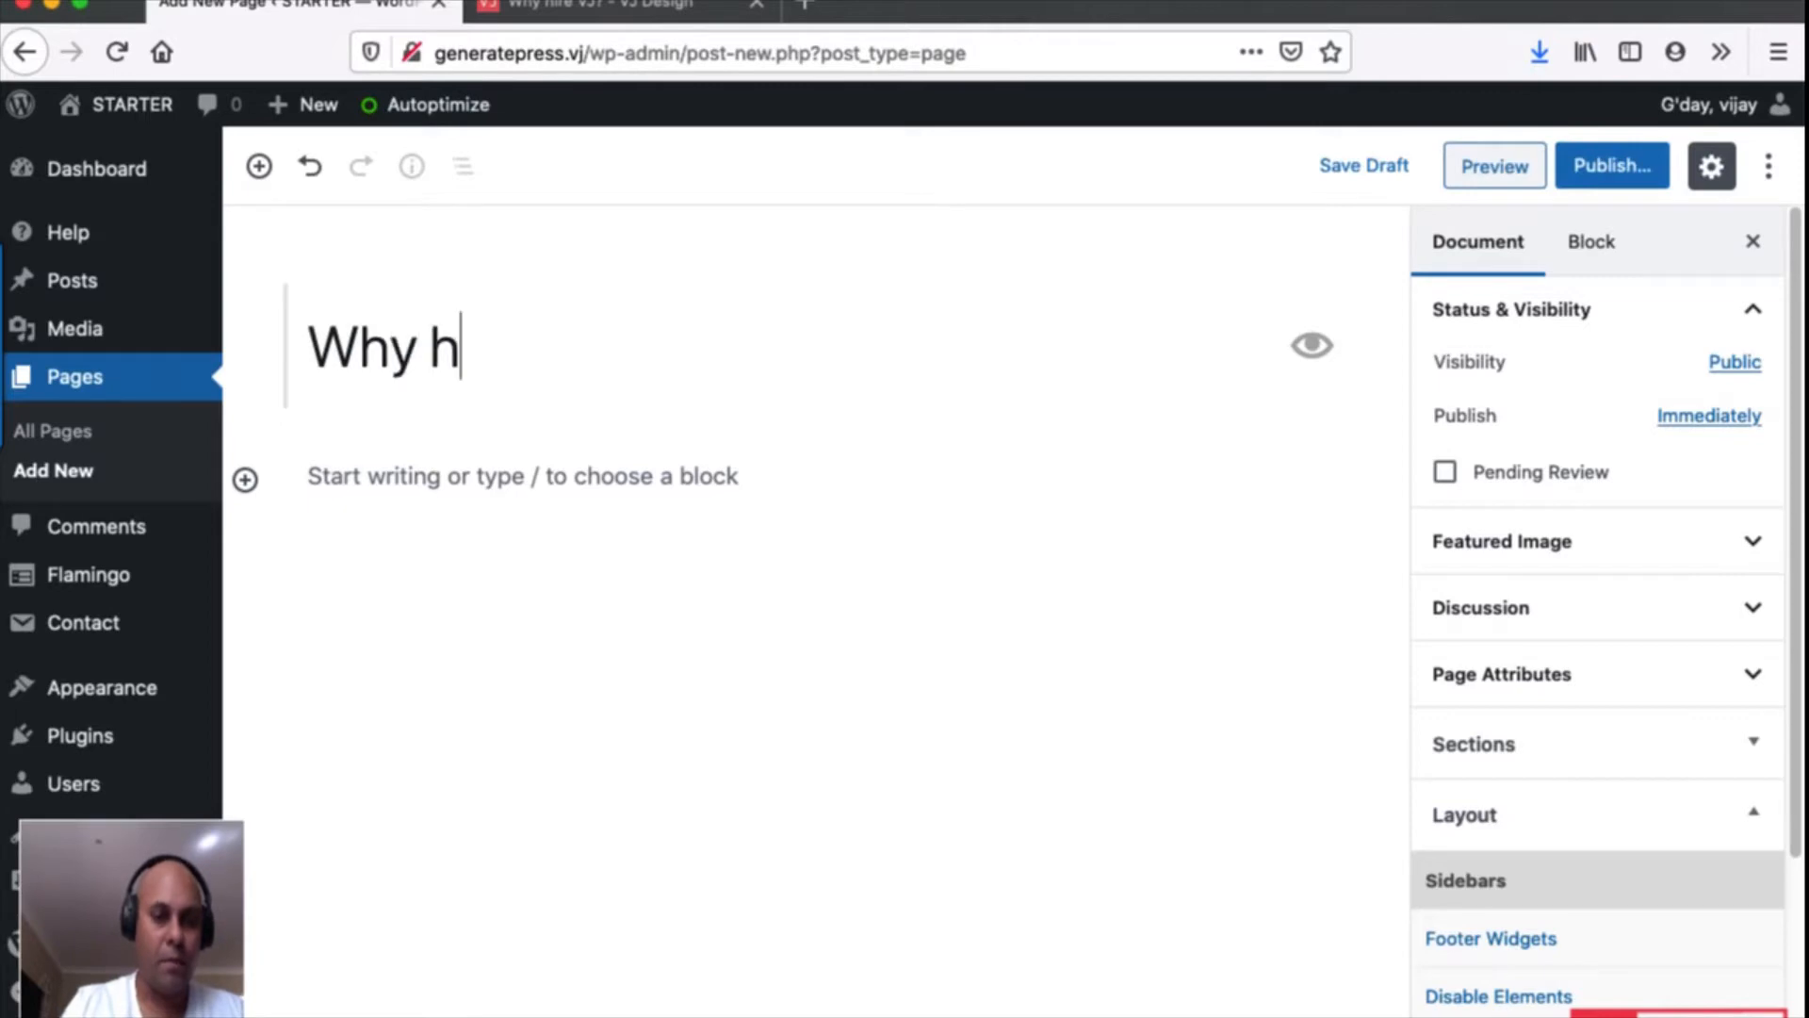
{"action": "type", "text": "ire VJ?"}
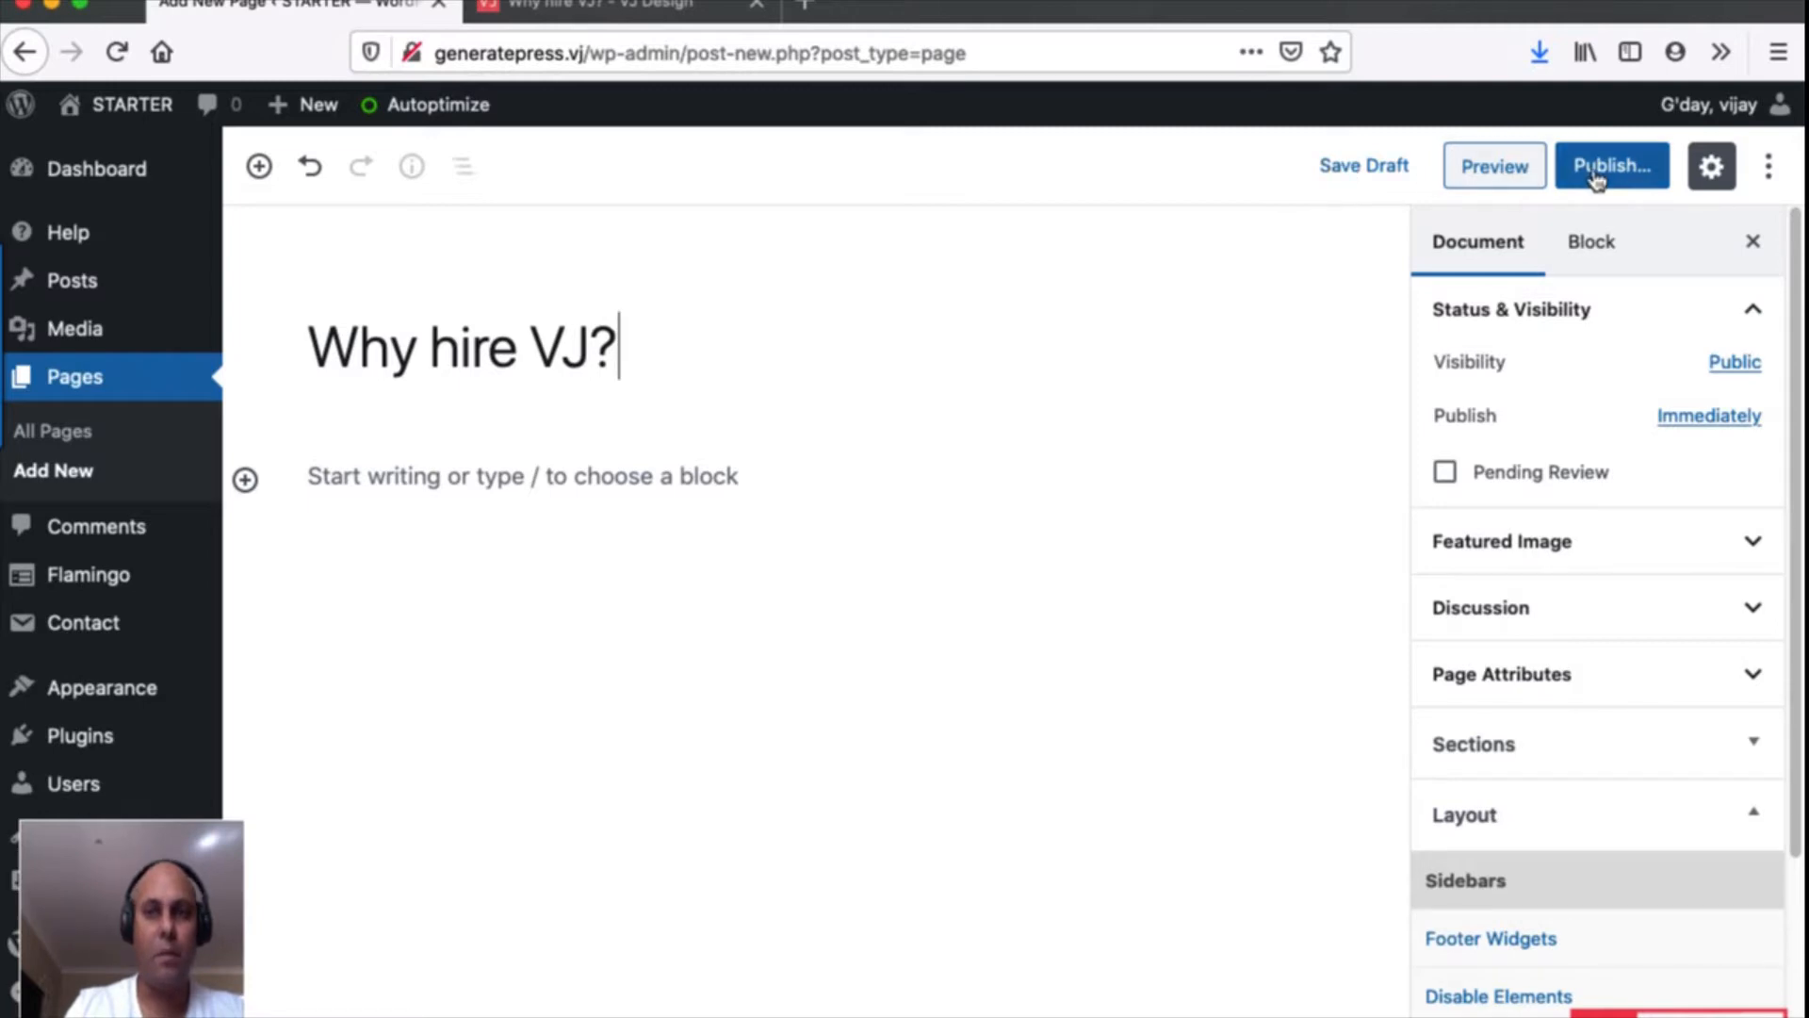
{"action": "left_click", "coordinate": [1374, 177]}
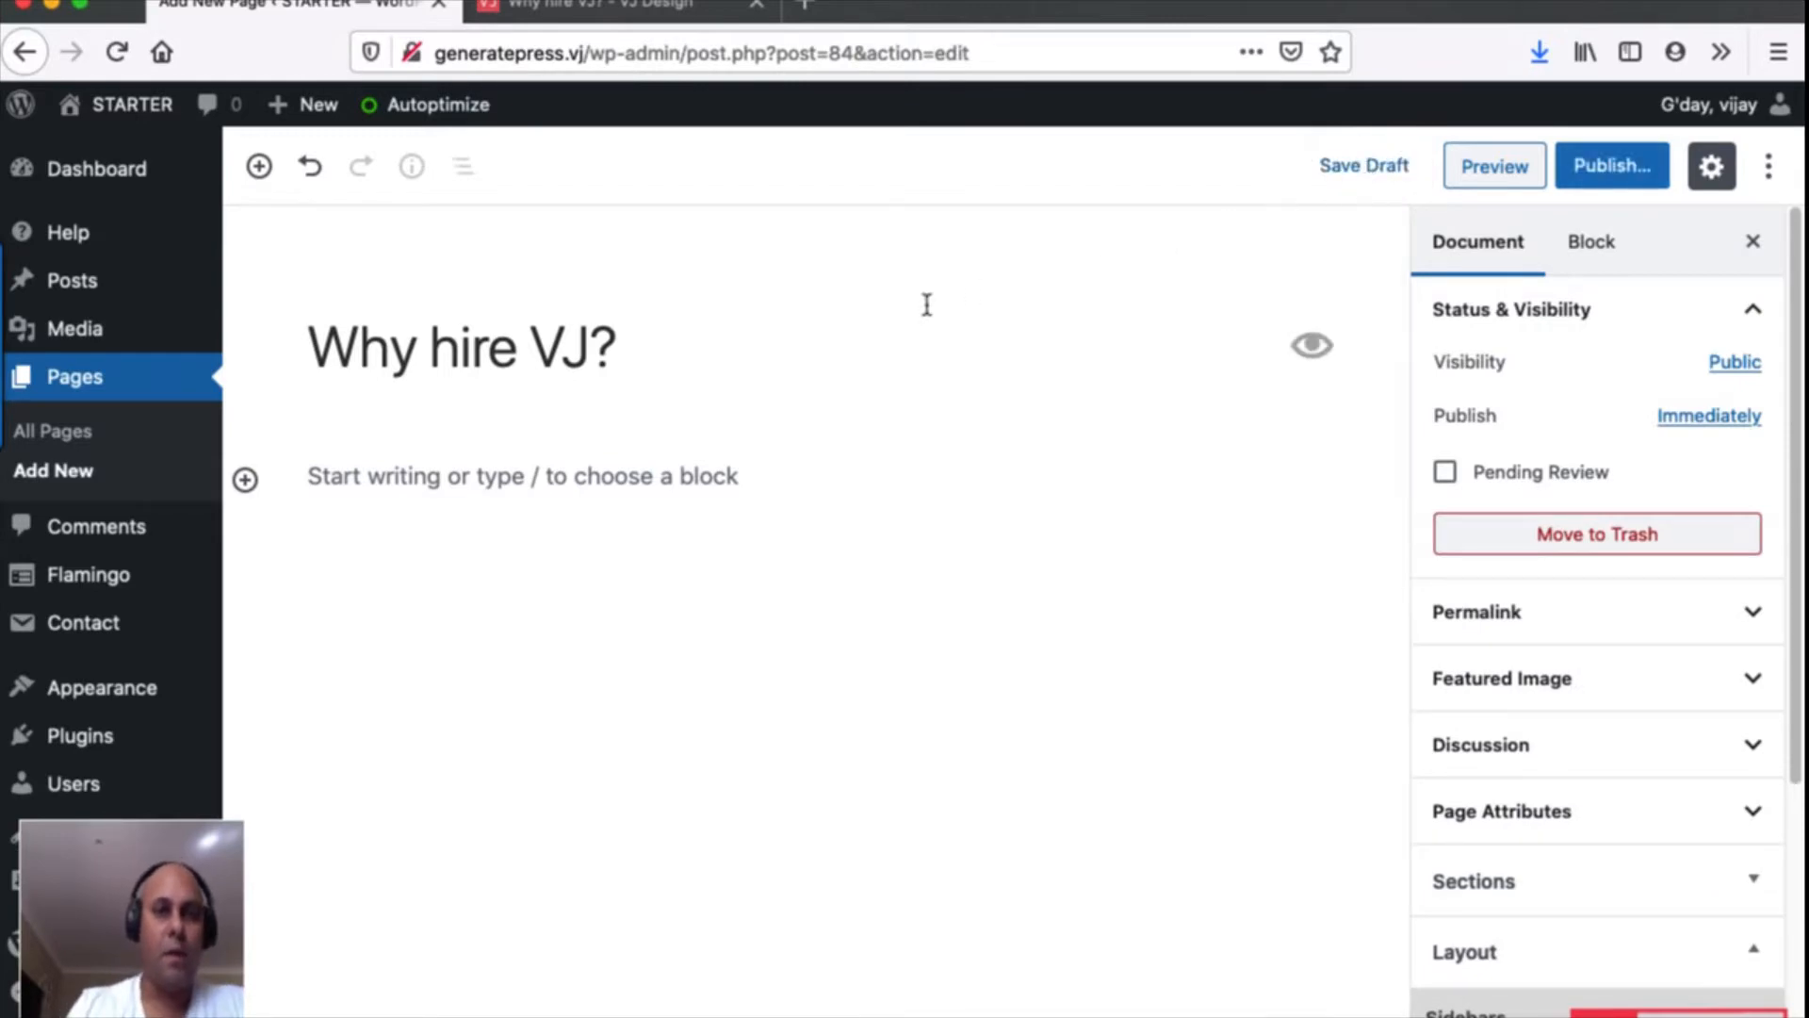
Save the page's permalink with the slug why-hire-vj.
{"action": "left_click", "coordinate": [645, 346]}
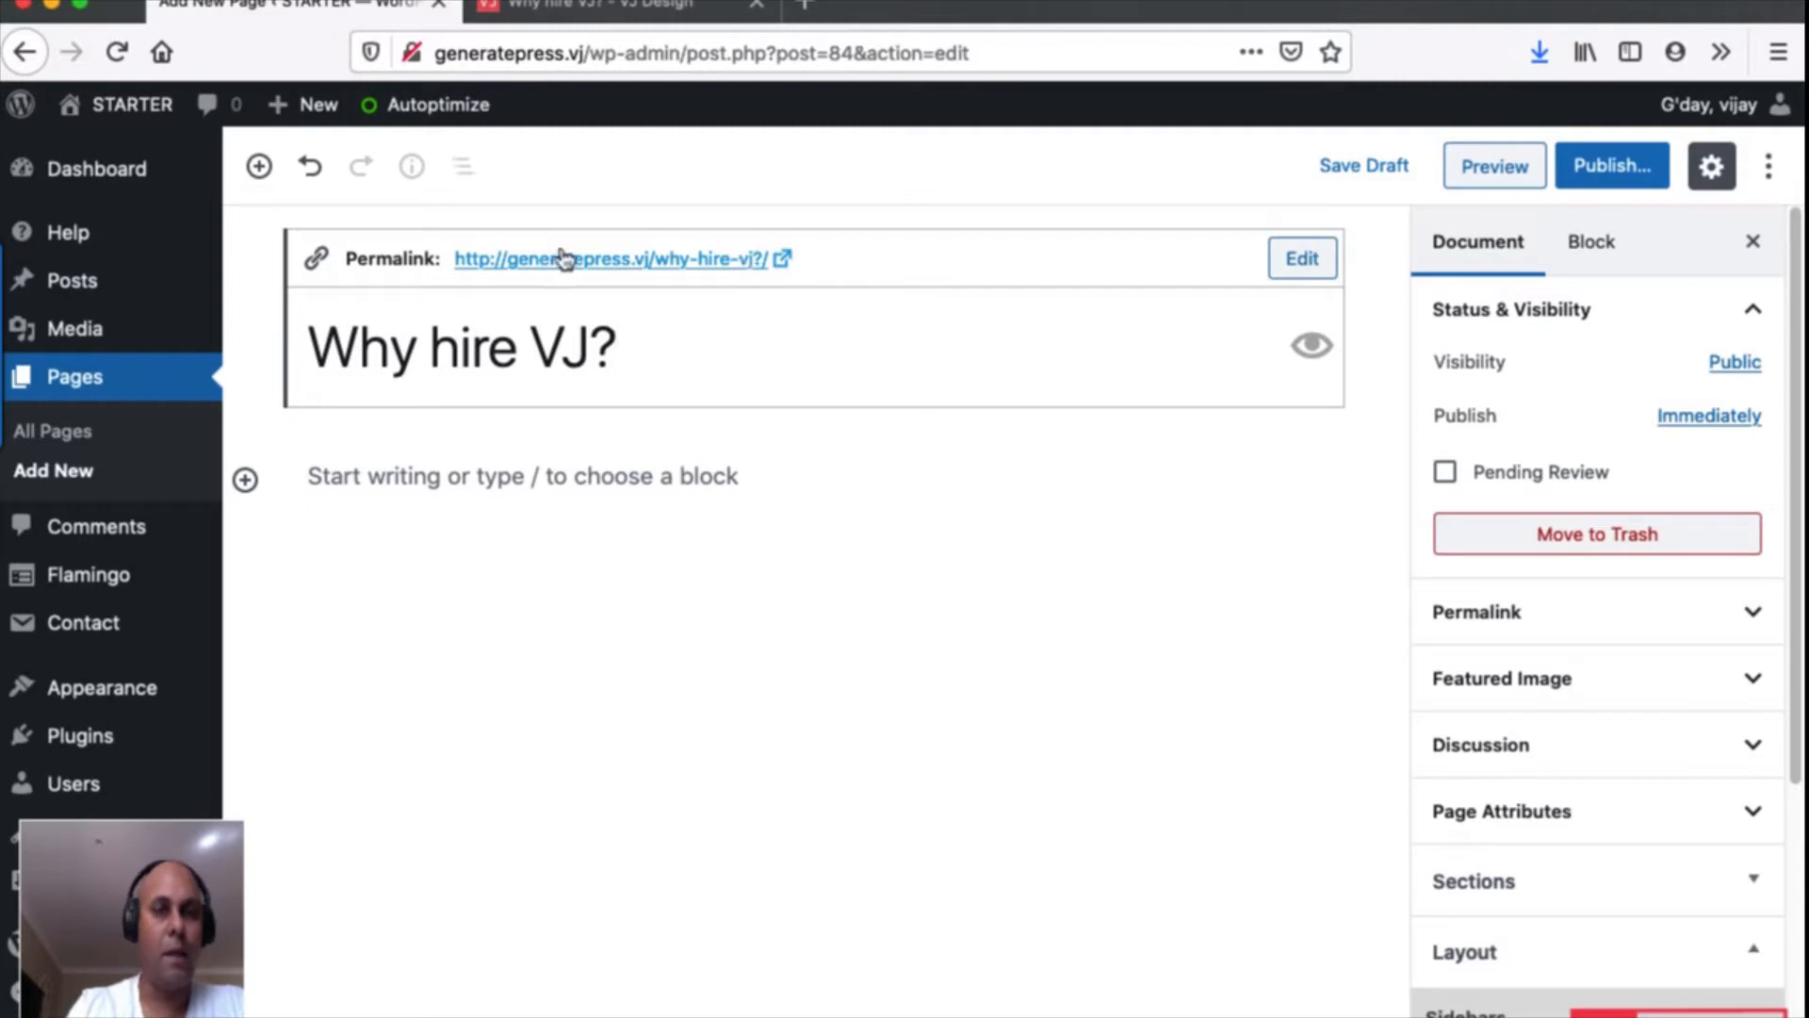
{"action": "left_click", "coordinate": [1306, 267]}
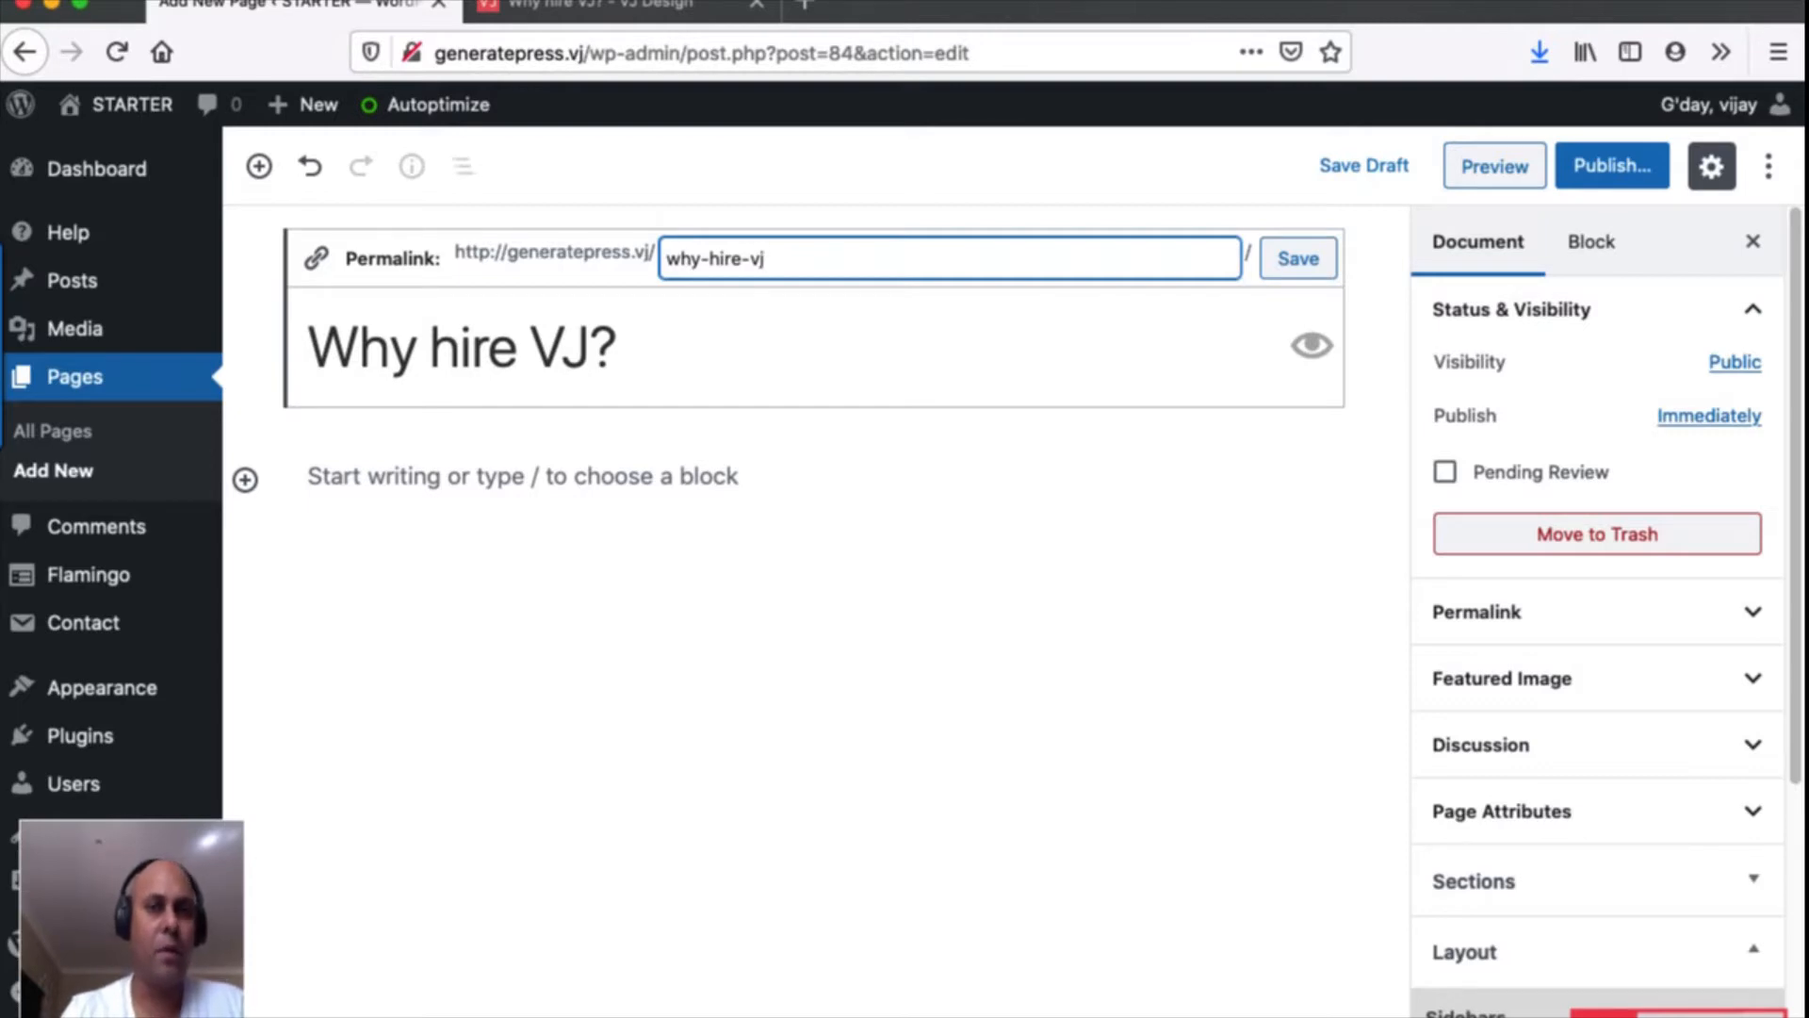
{"action": "left_click", "coordinate": [1287, 263]}
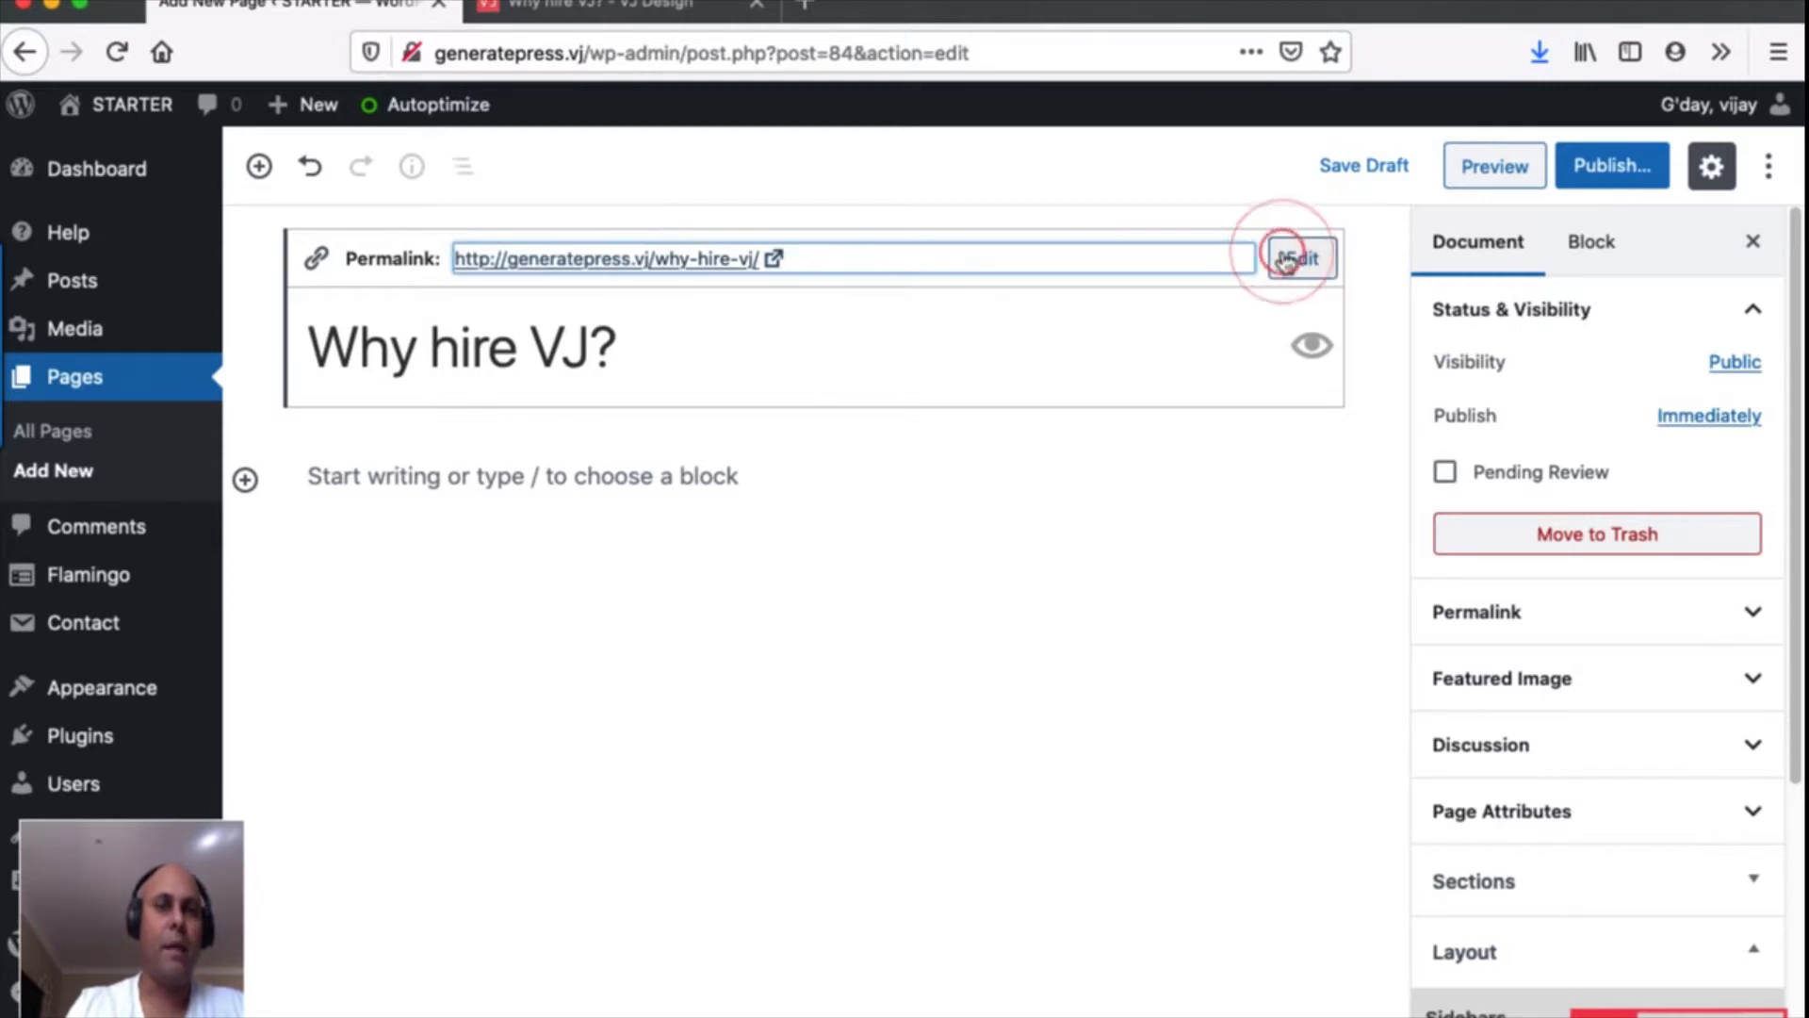
{"action": "left_click", "coordinate": [773, 346]}
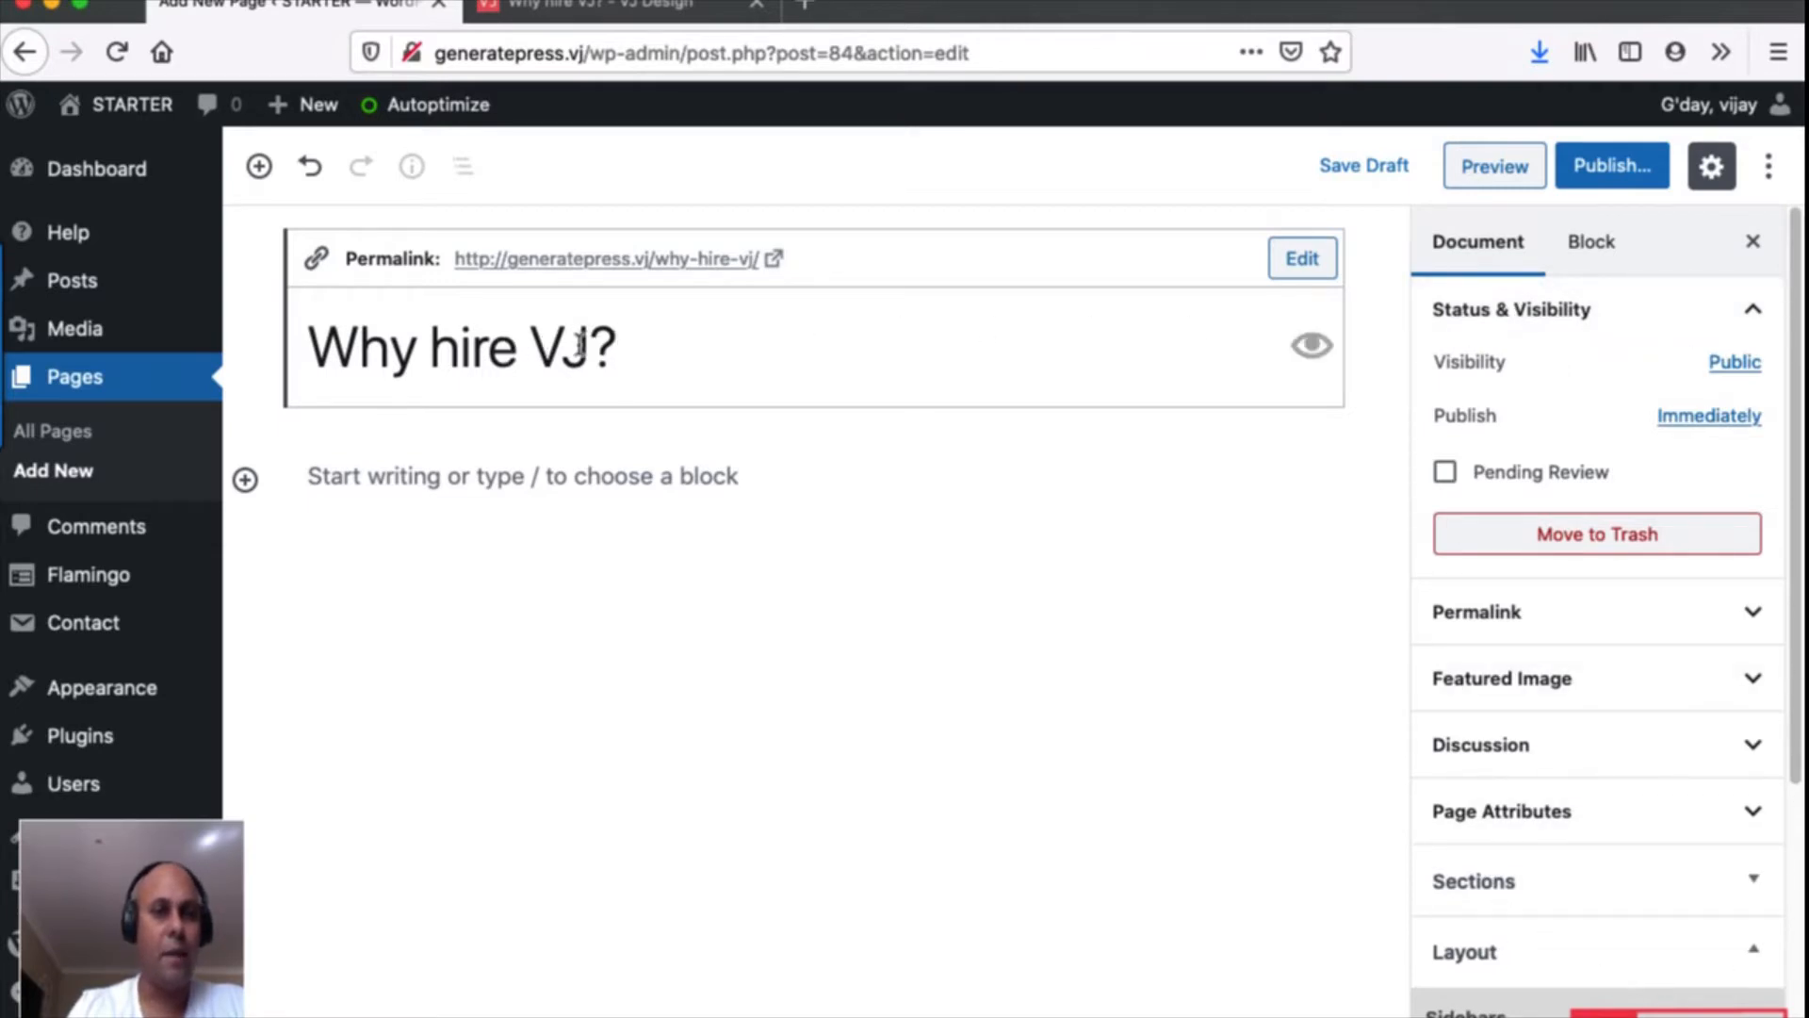
{"action": "left_click", "coordinate": [483, 469]}
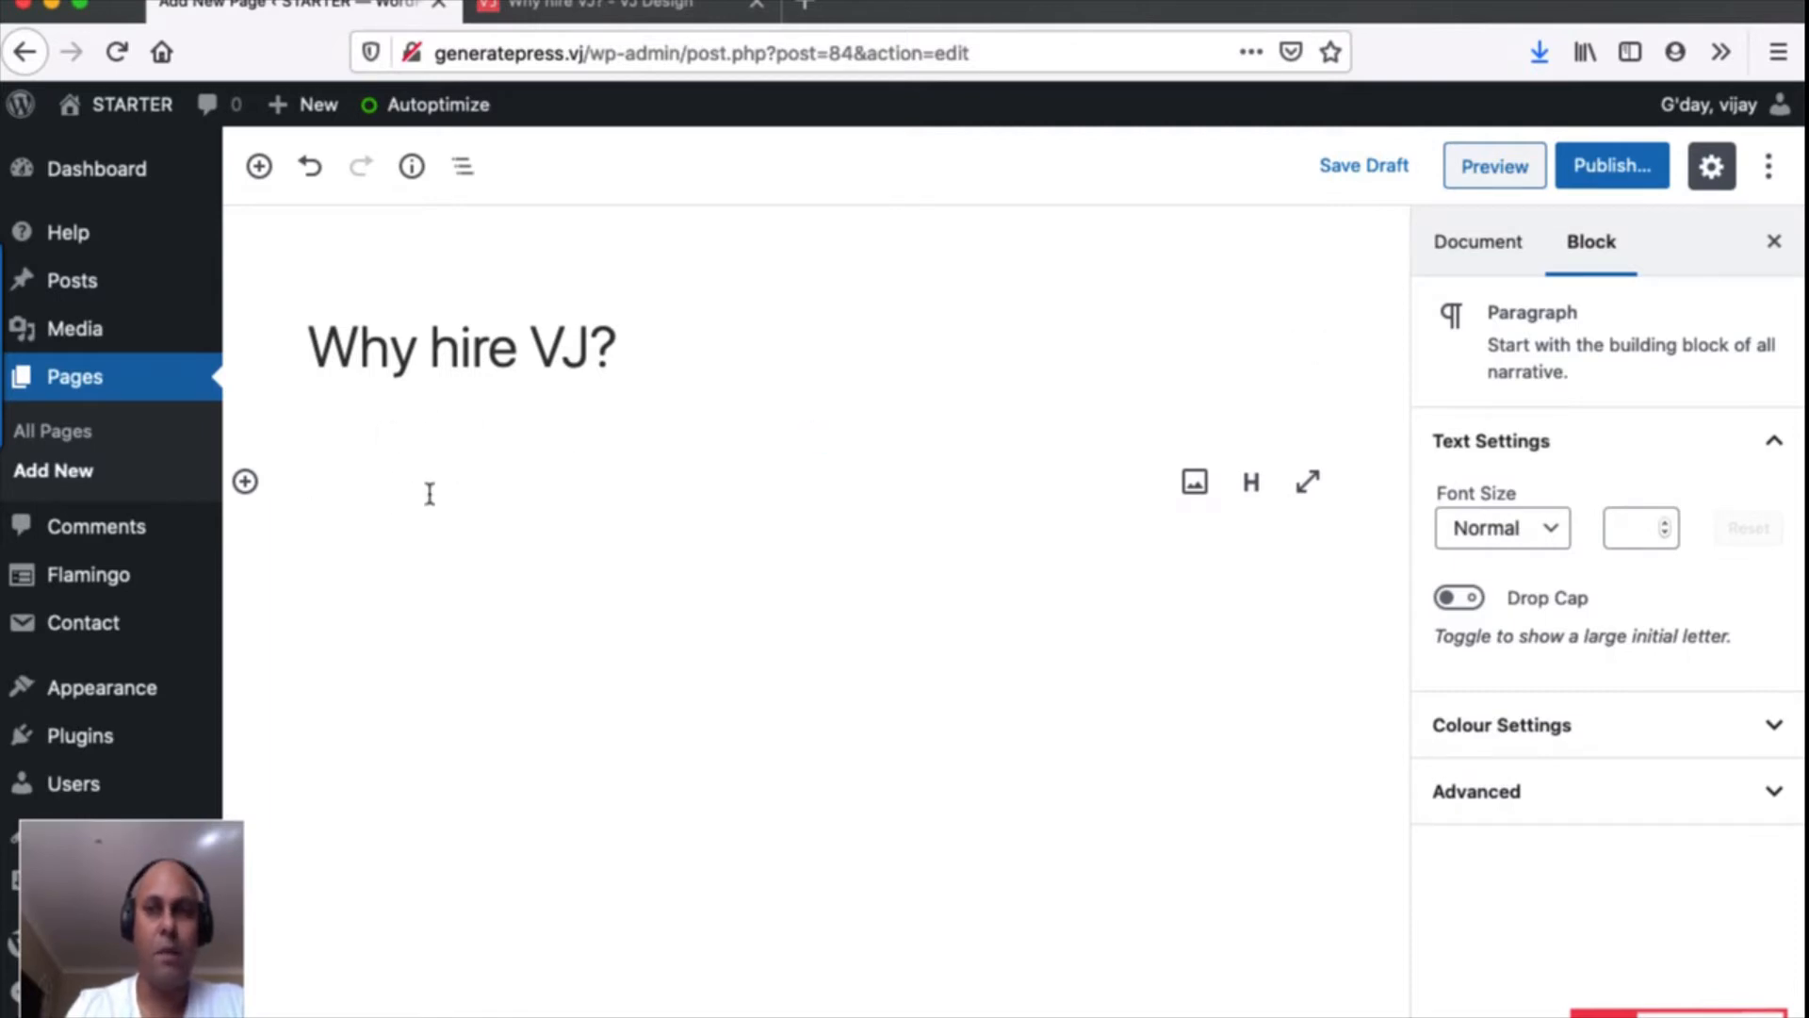
{"action": "left_click", "coordinate": [675, 342]}
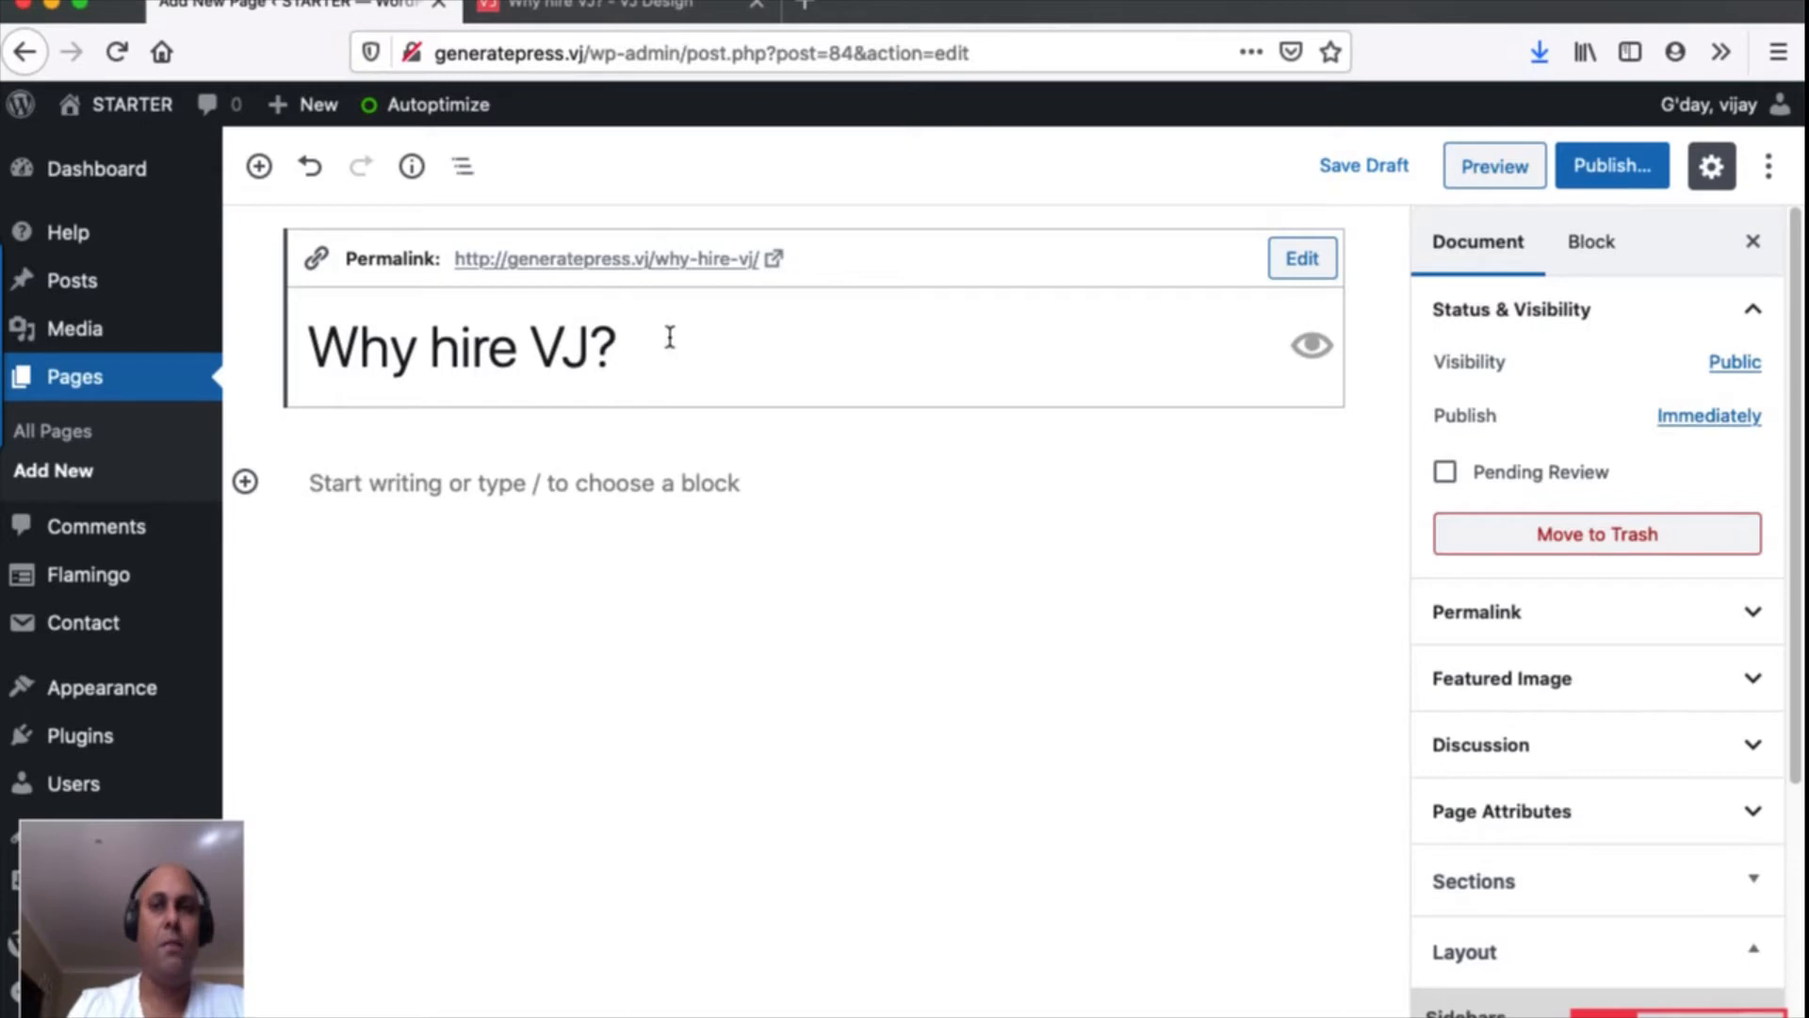
Preview the draft page and examine its header, navigation, sidebar and footer areas.
{"action": "left_click", "coordinate": [1496, 167]}
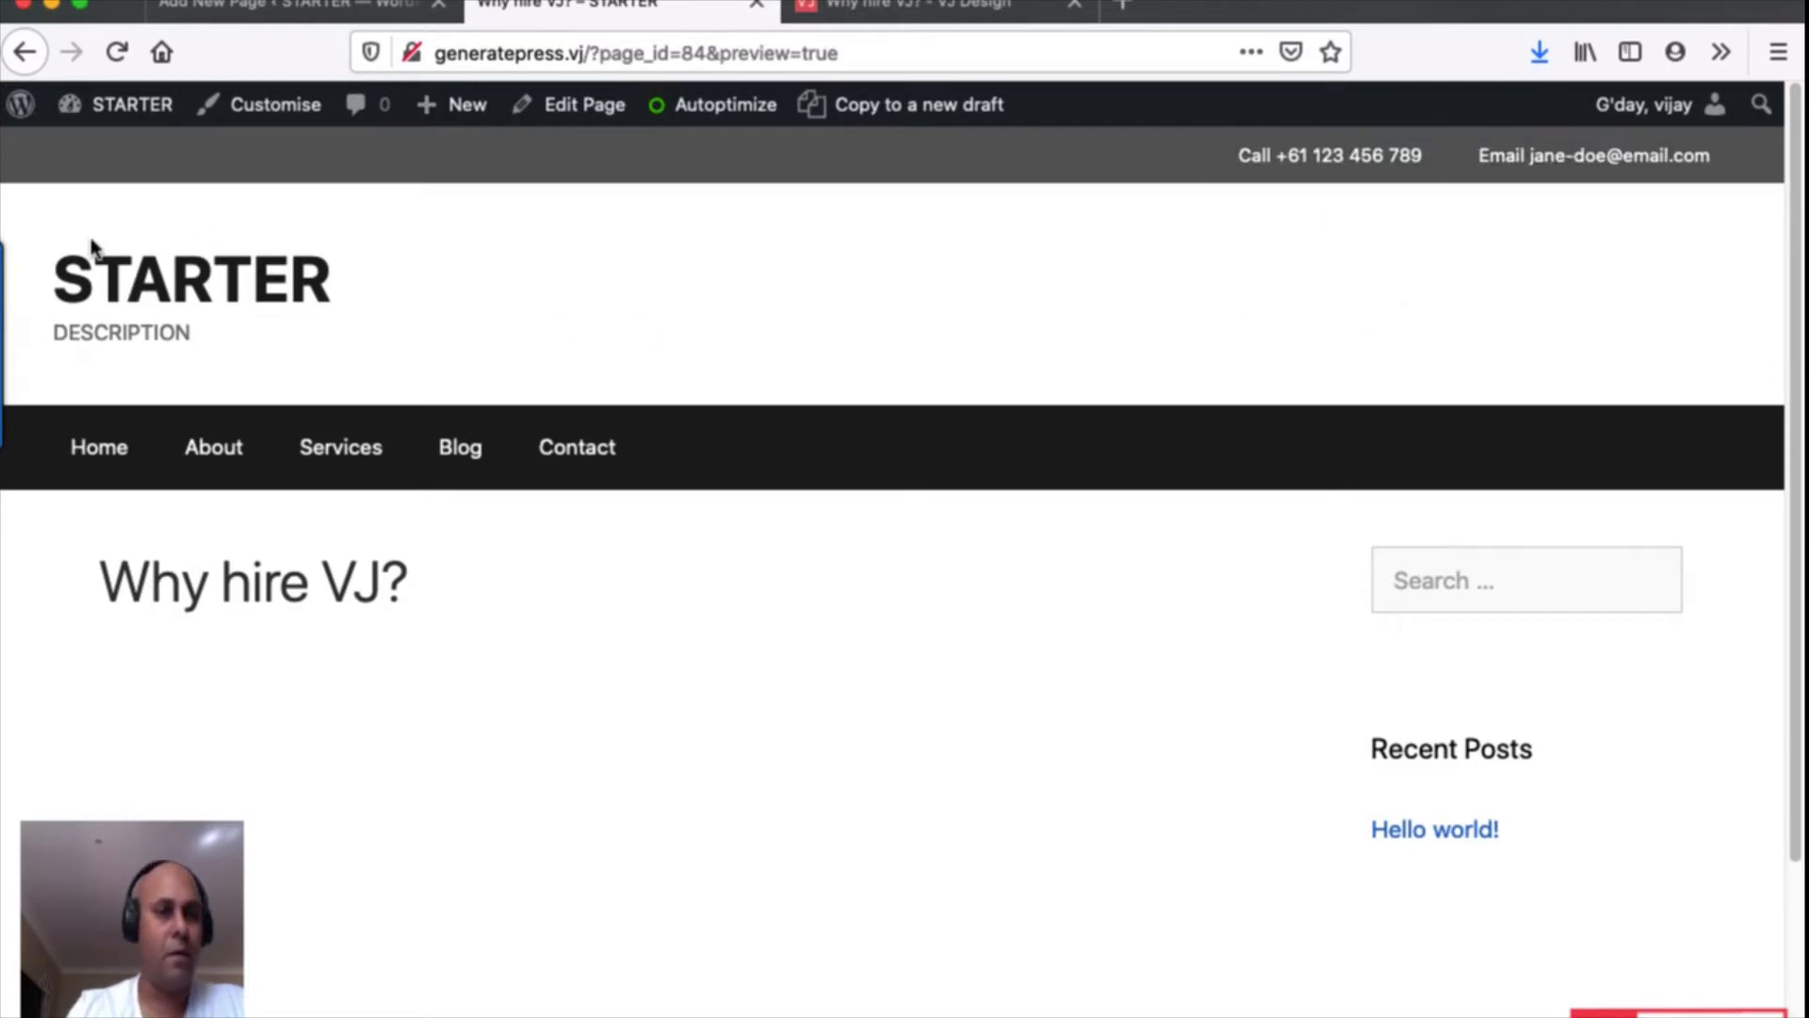
{"action": "scroll", "coordinate": [613, 346], "scroll_direction": "down", "scroll_amount": 2}
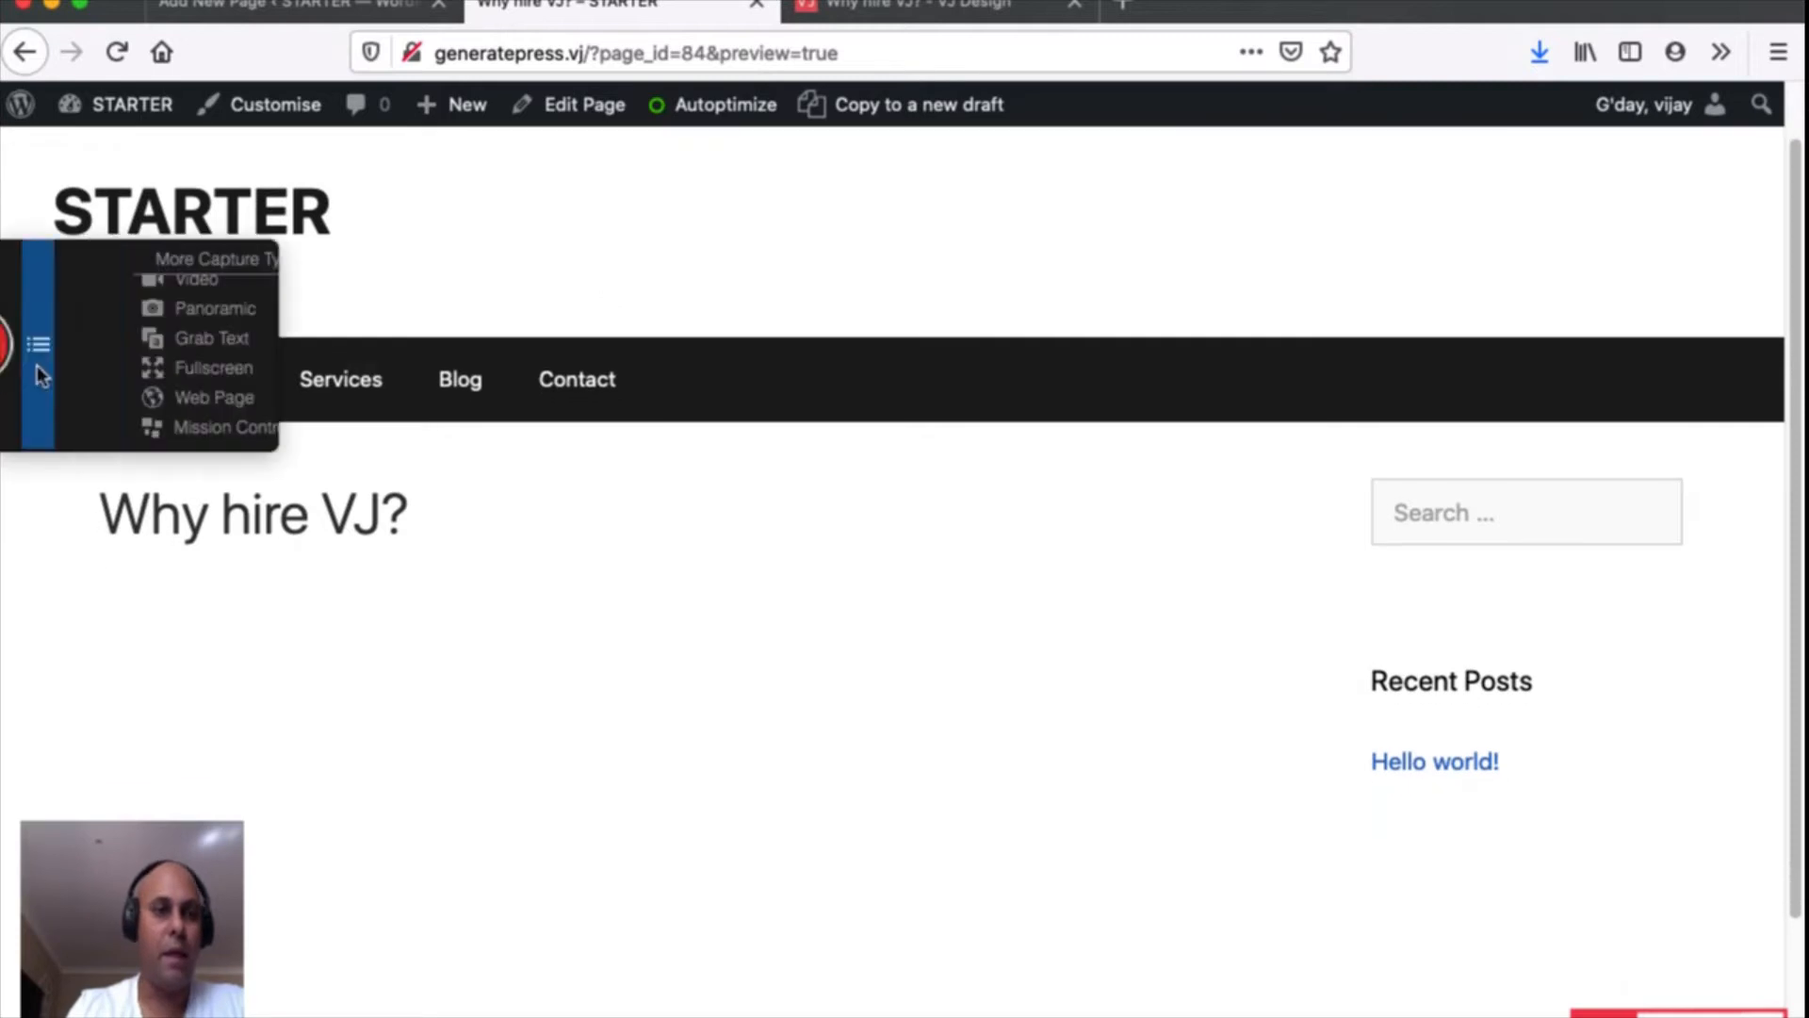
{"action": "scroll", "coordinate": [1291, 486], "scroll_direction": "down", "scroll_amount": 4}
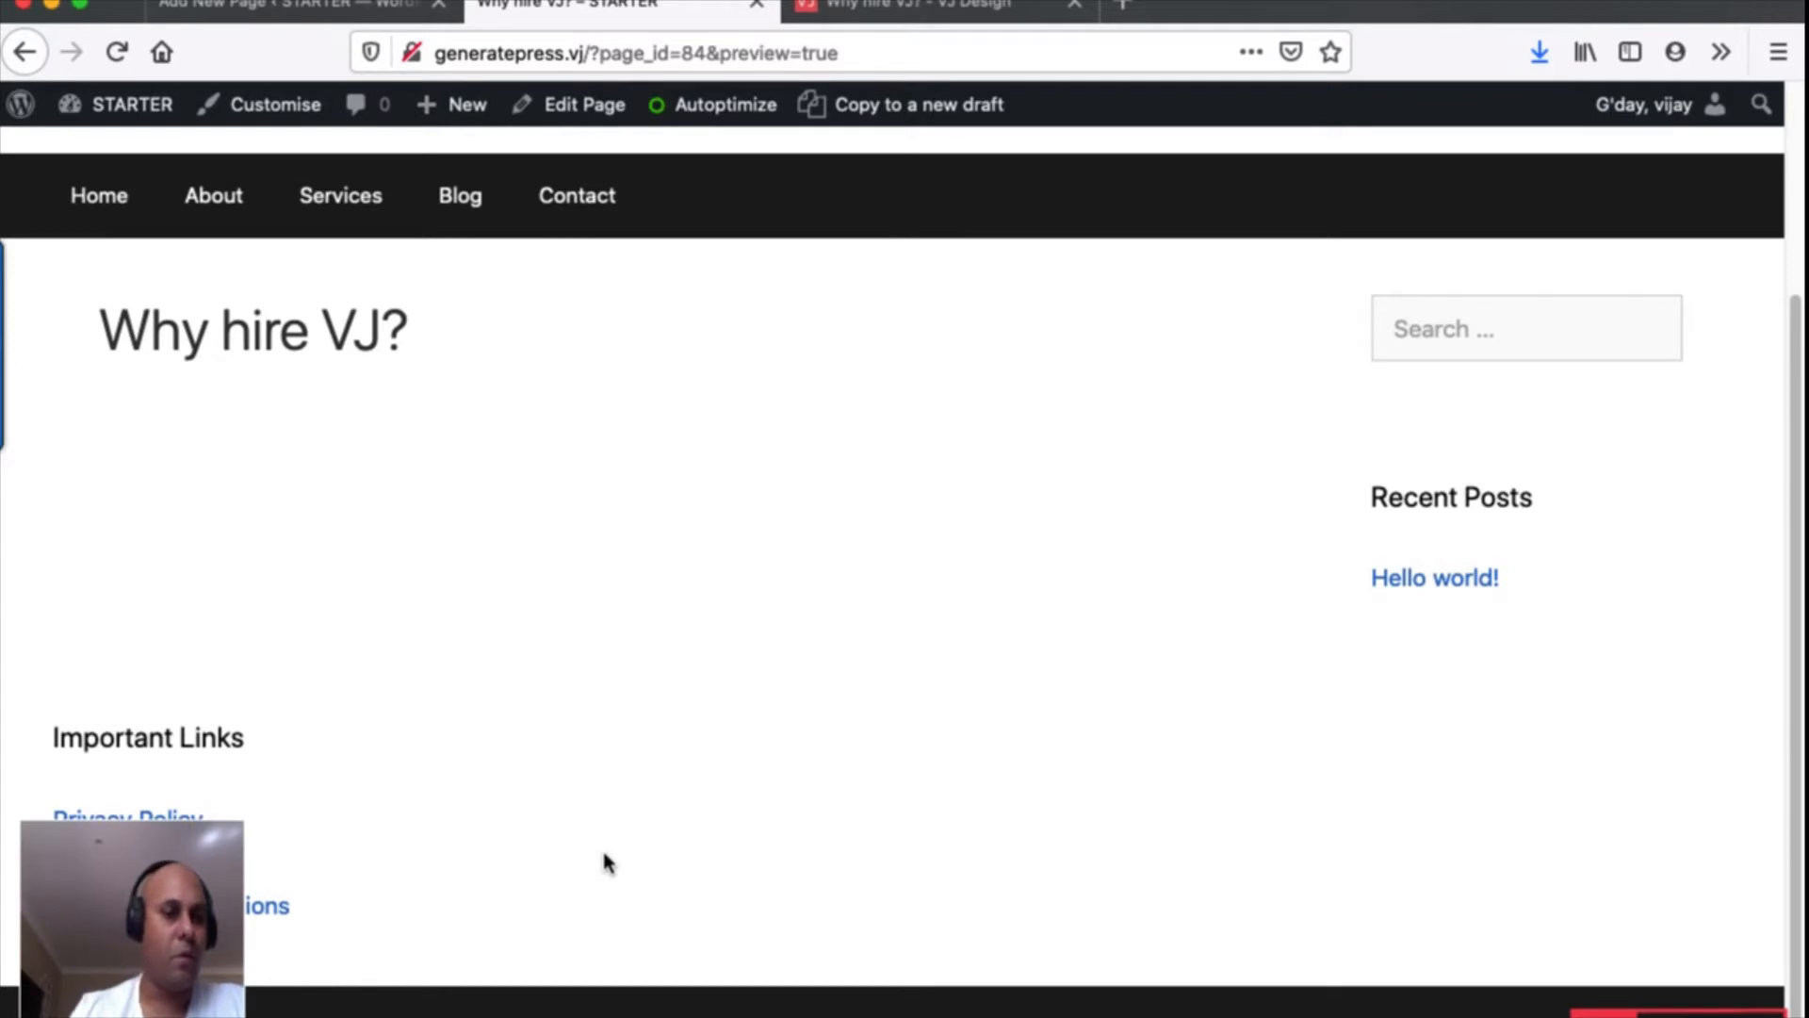
Back in the page editor, set the page's sidebar layout to Content (no sidebars).
{"action": "left_click", "coordinate": [281, 8]}
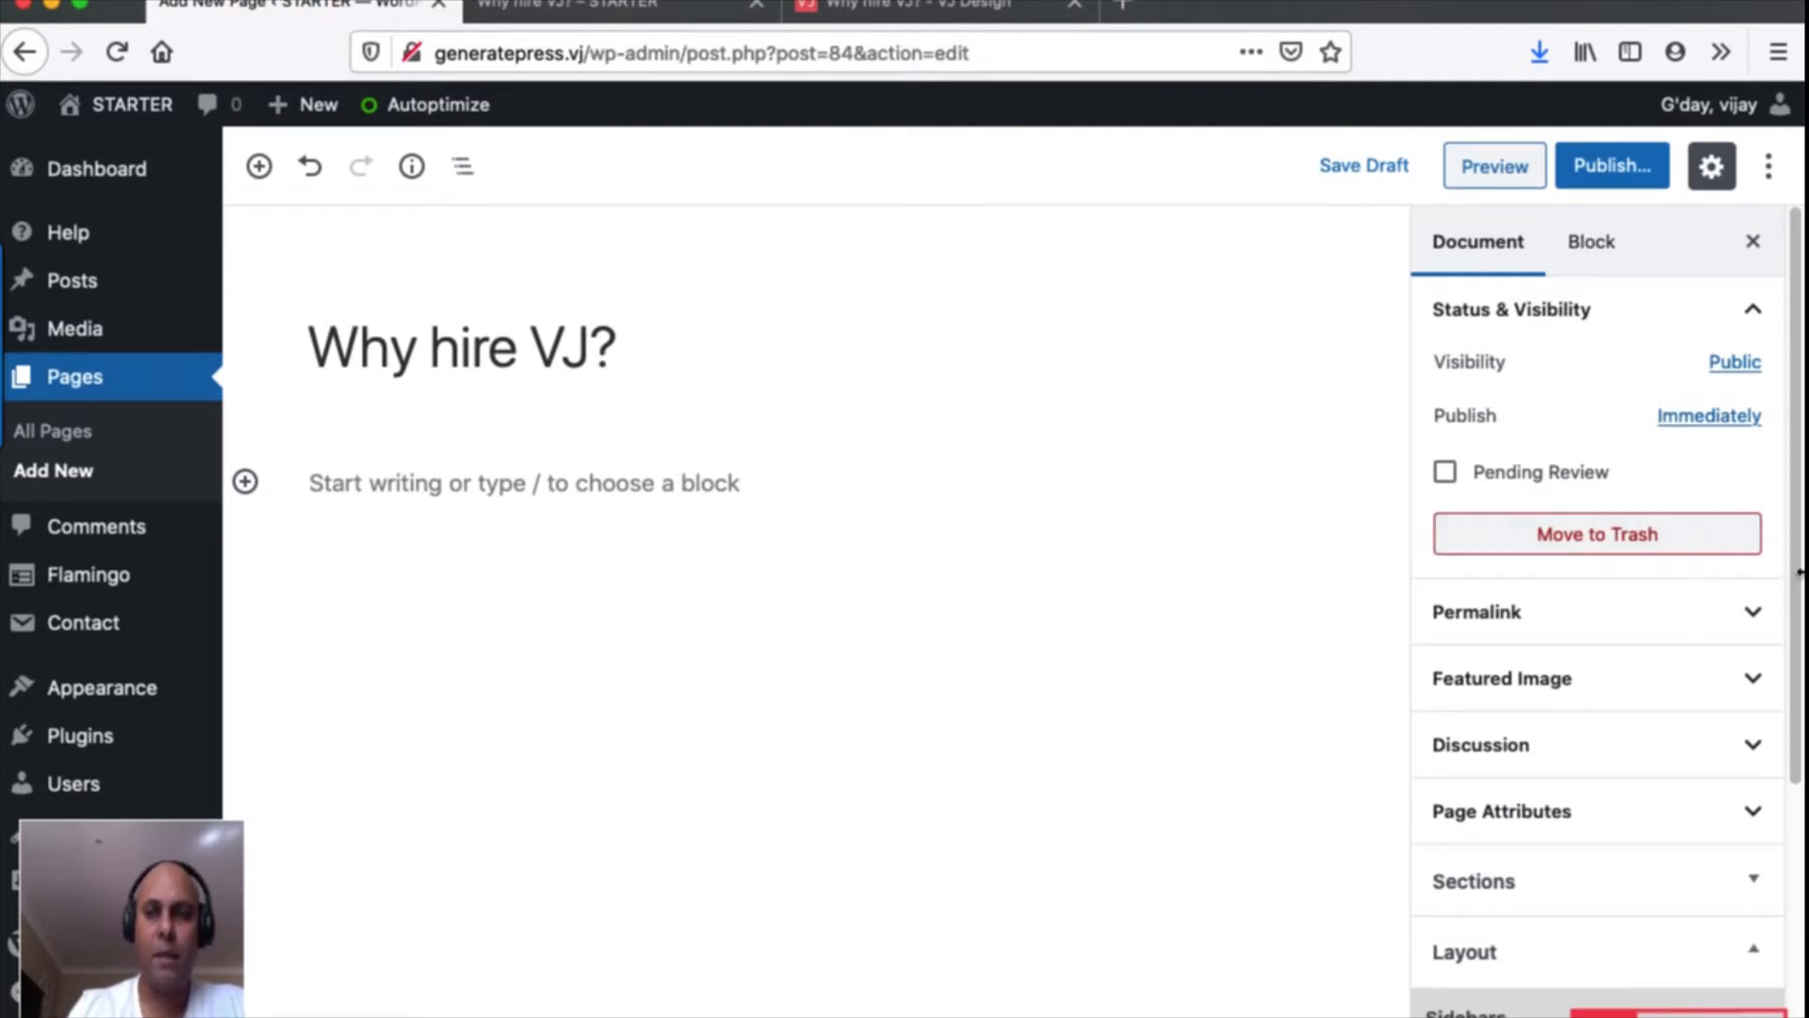
{"action": "left_click_drag", "start_coordinate": [1796, 564], "coordinate": [1796, 843]}
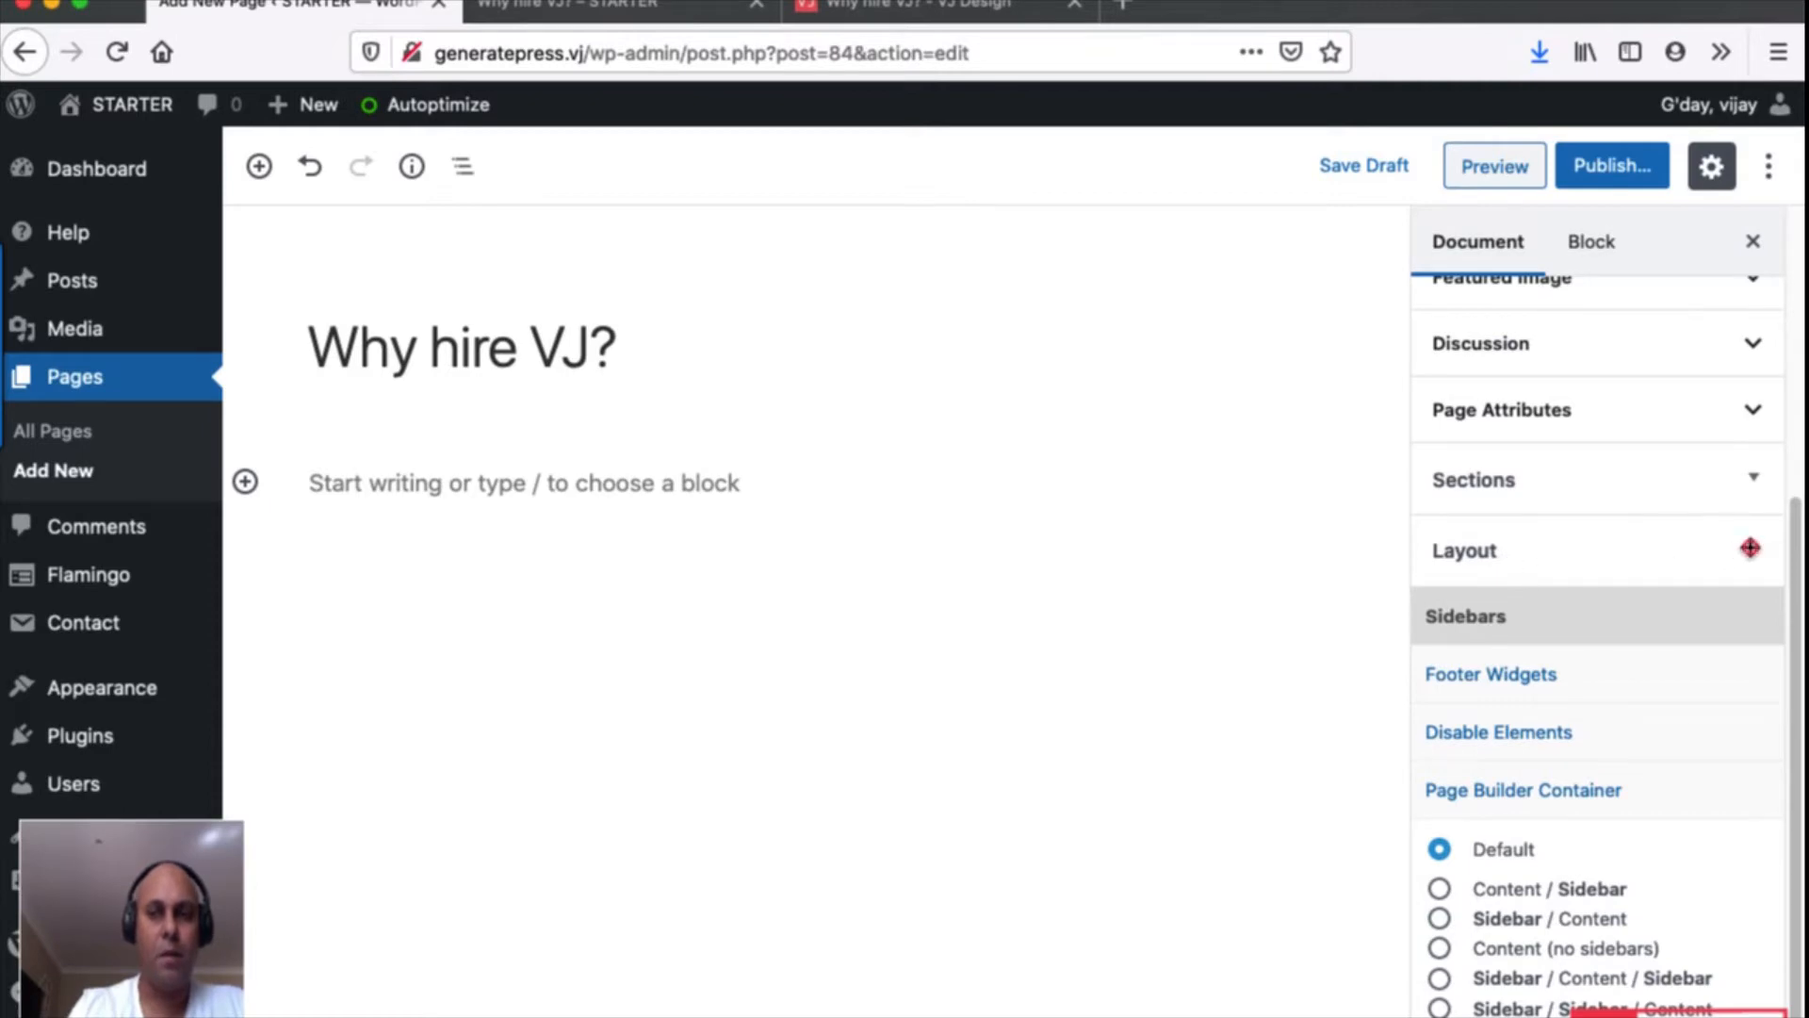
{"action": "left_click", "coordinate": [1750, 547]}
{"action": "left_click", "coordinate": [1774, 947]}
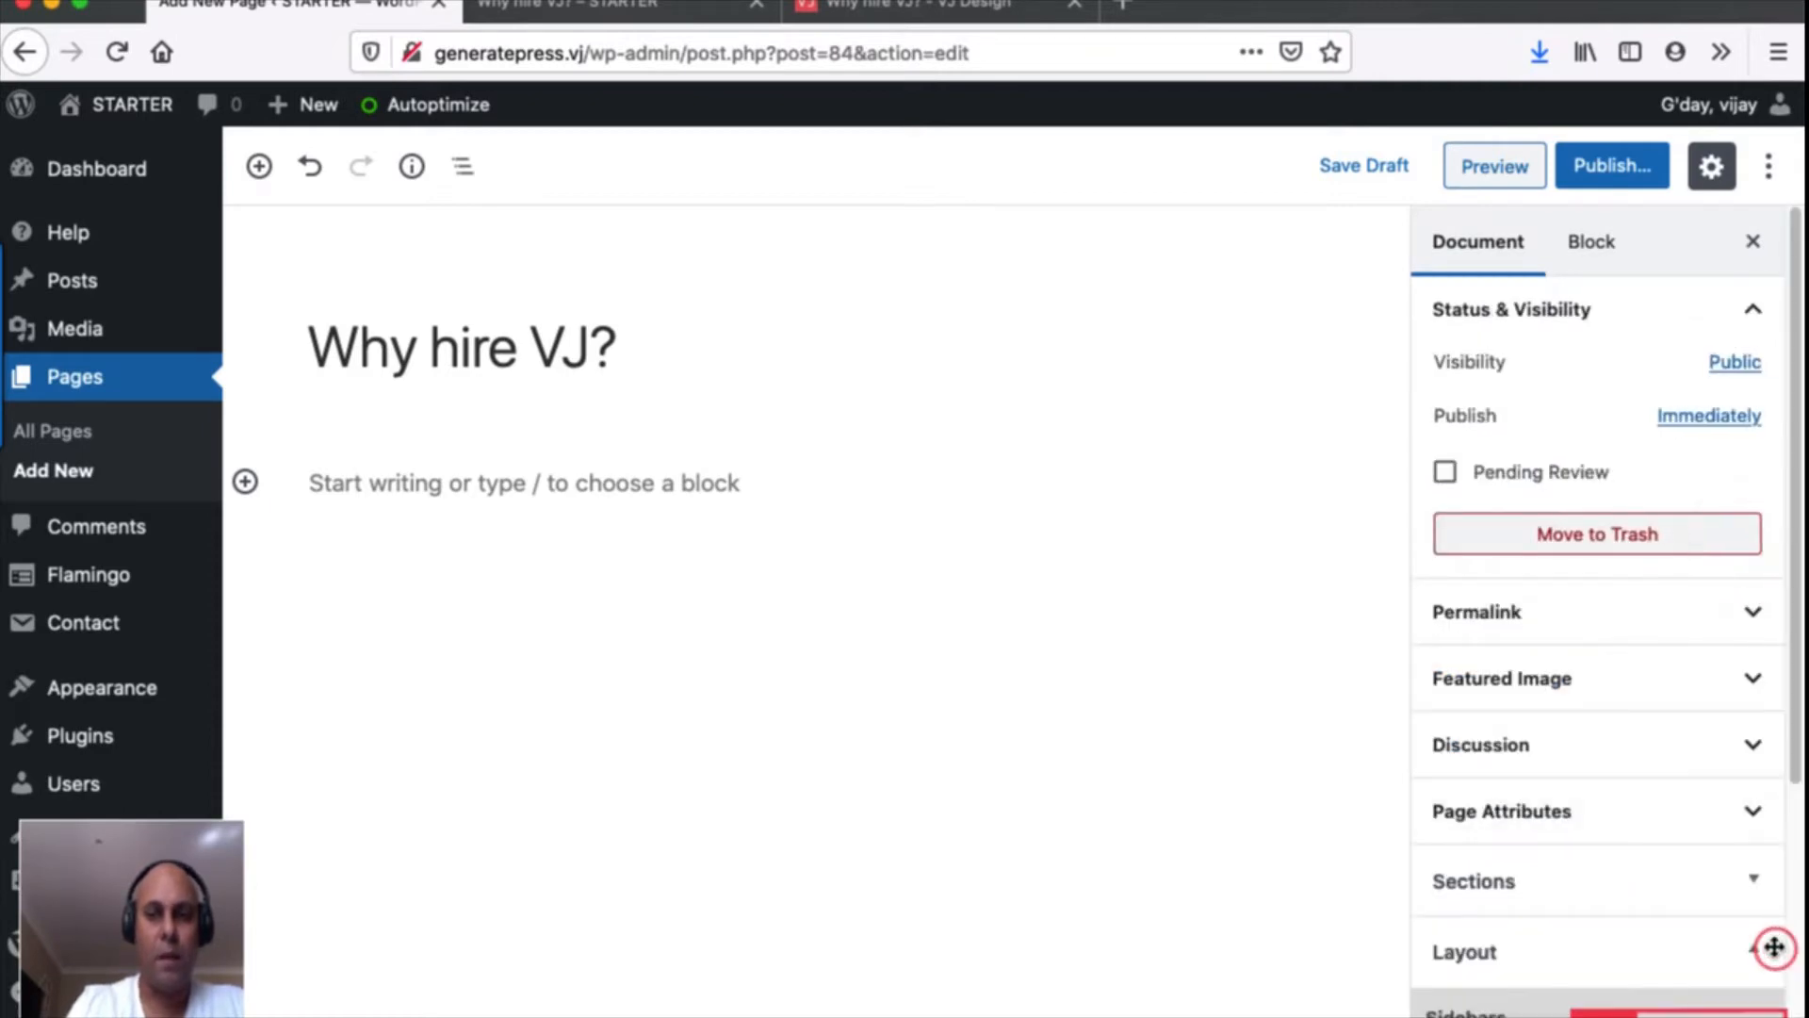
{"action": "scroll", "coordinate": [1652, 652], "scroll_direction": "down", "scroll_amount": 5}
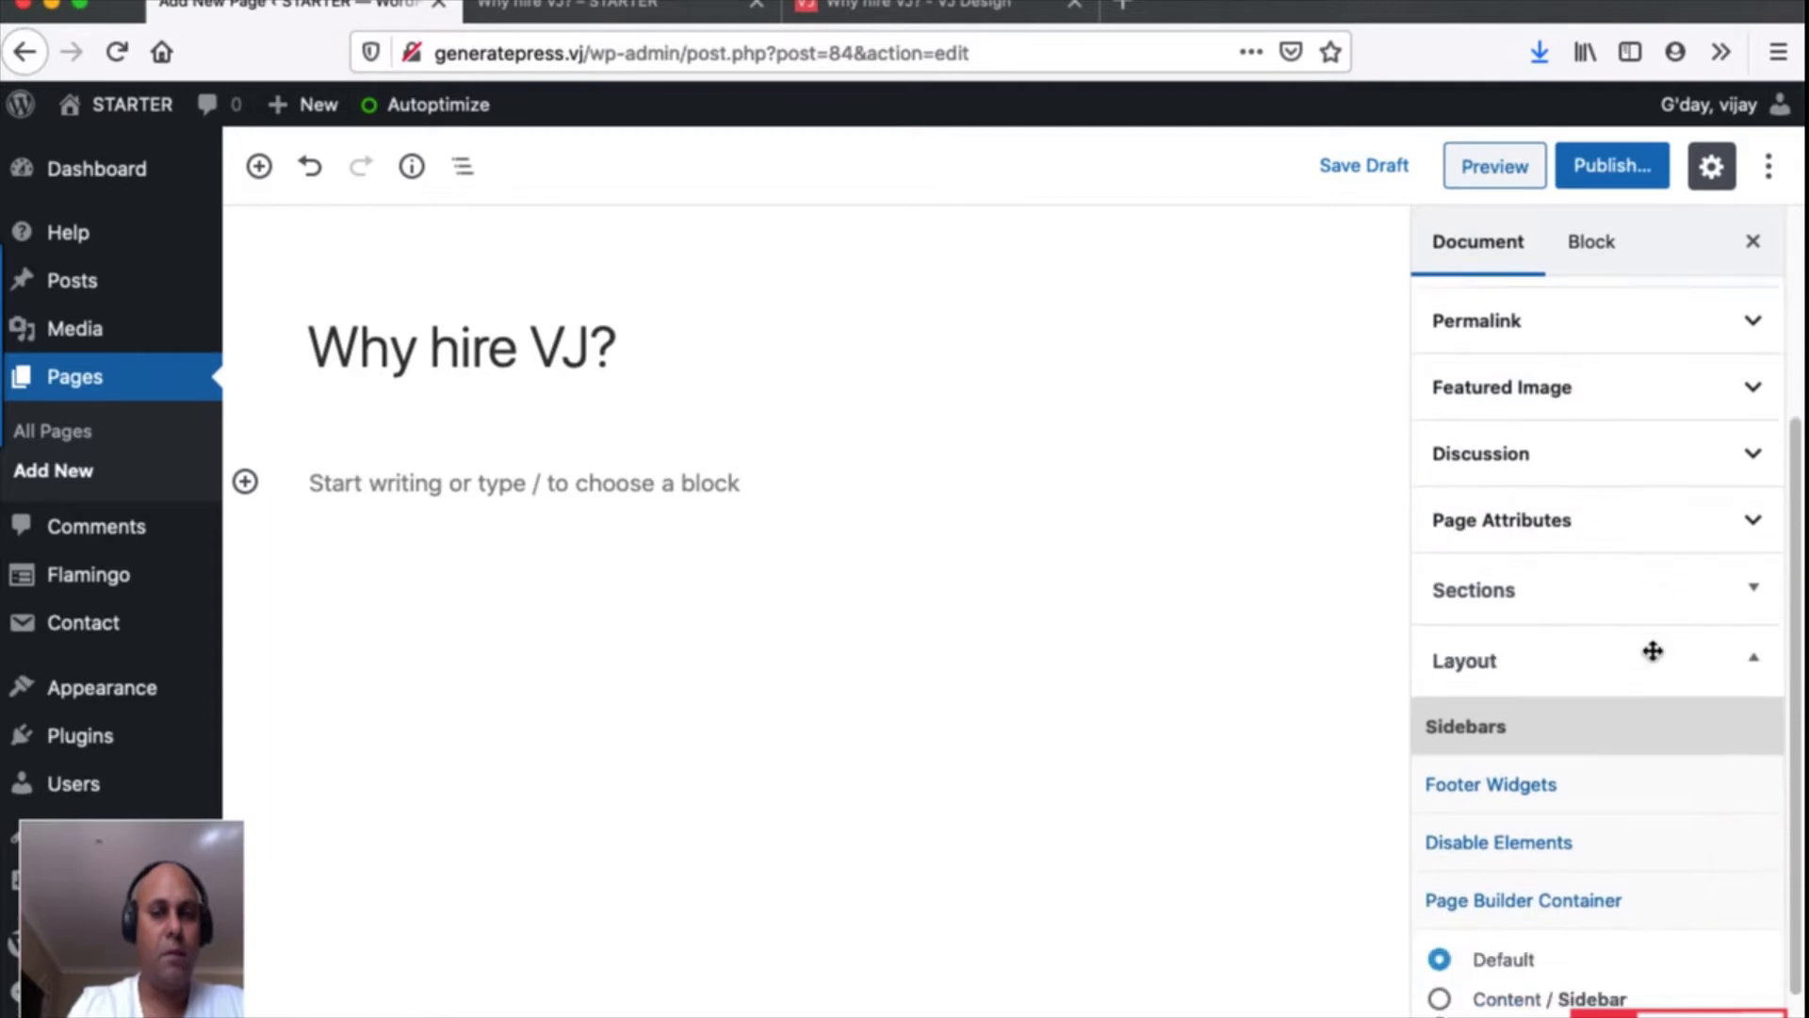
{"action": "scroll", "coordinate": [1654, 655], "scroll_direction": "down", "scroll_amount": 2}
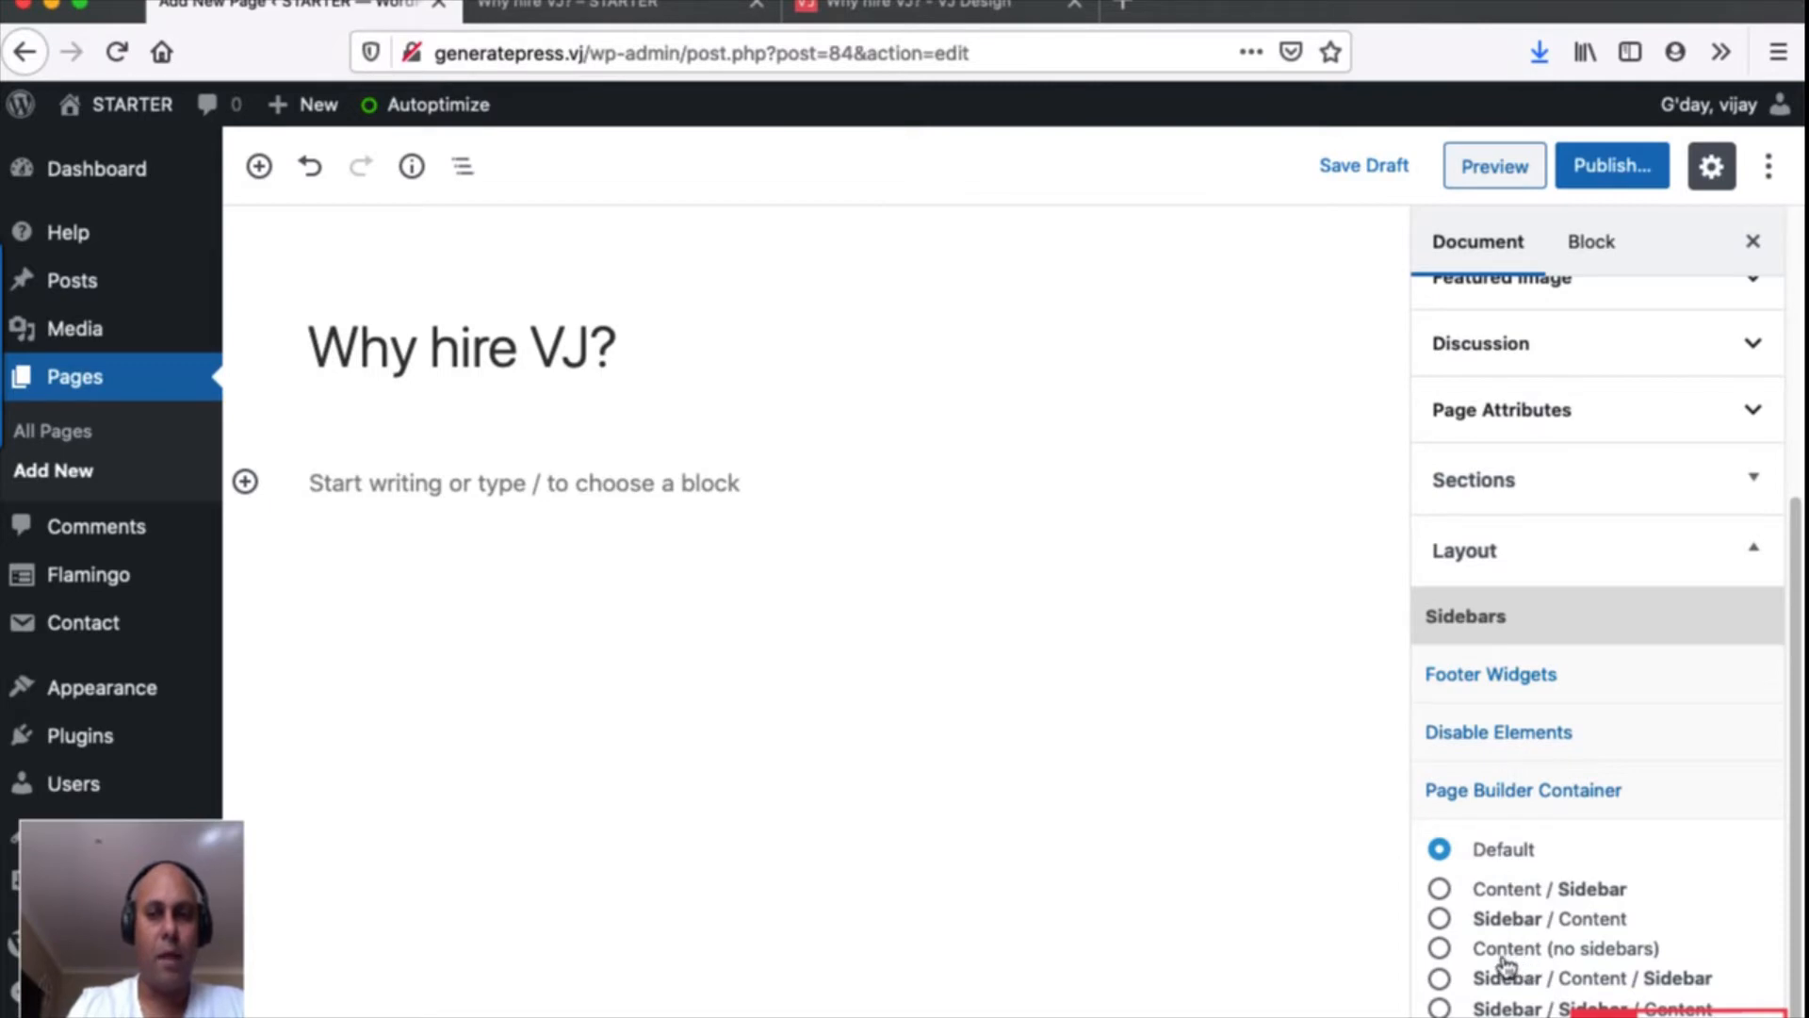
{"action": "left_click", "coordinate": [1458, 952]}
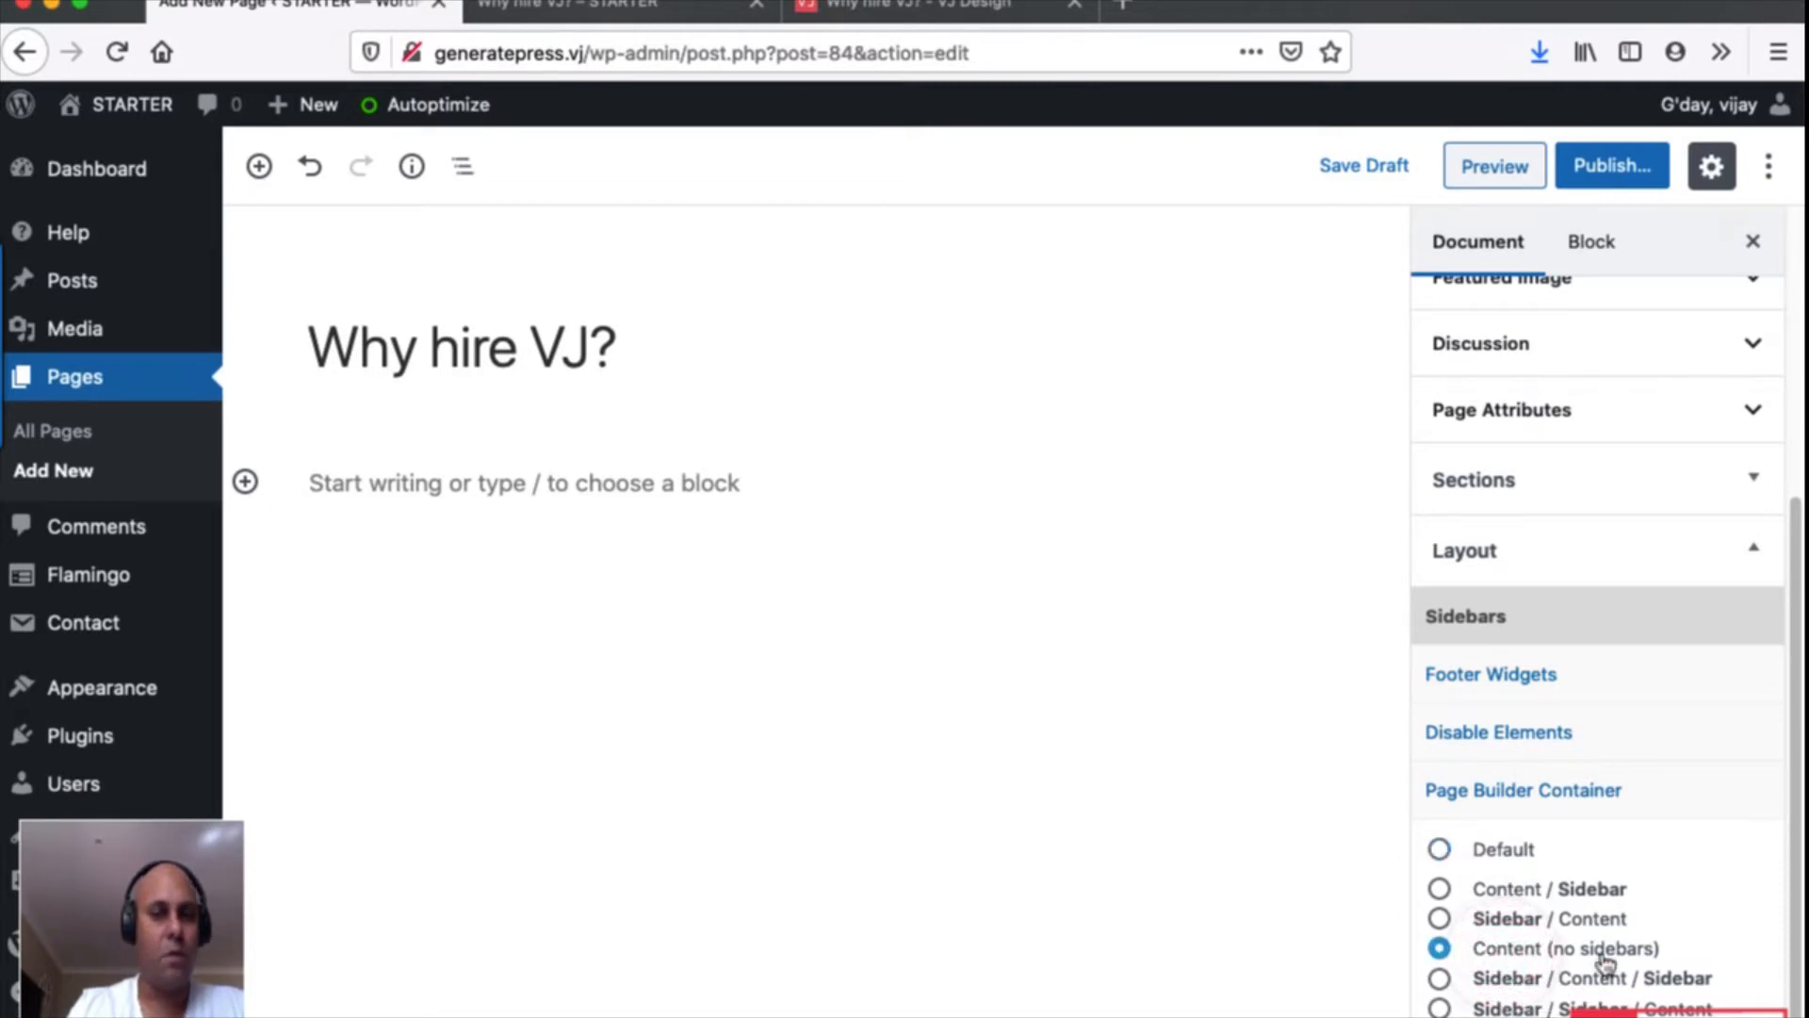
Check the footer widgets in the page preview, and set the page's footer widgets to 0 Widgets.
{"action": "left_click", "coordinate": [1508, 674]}
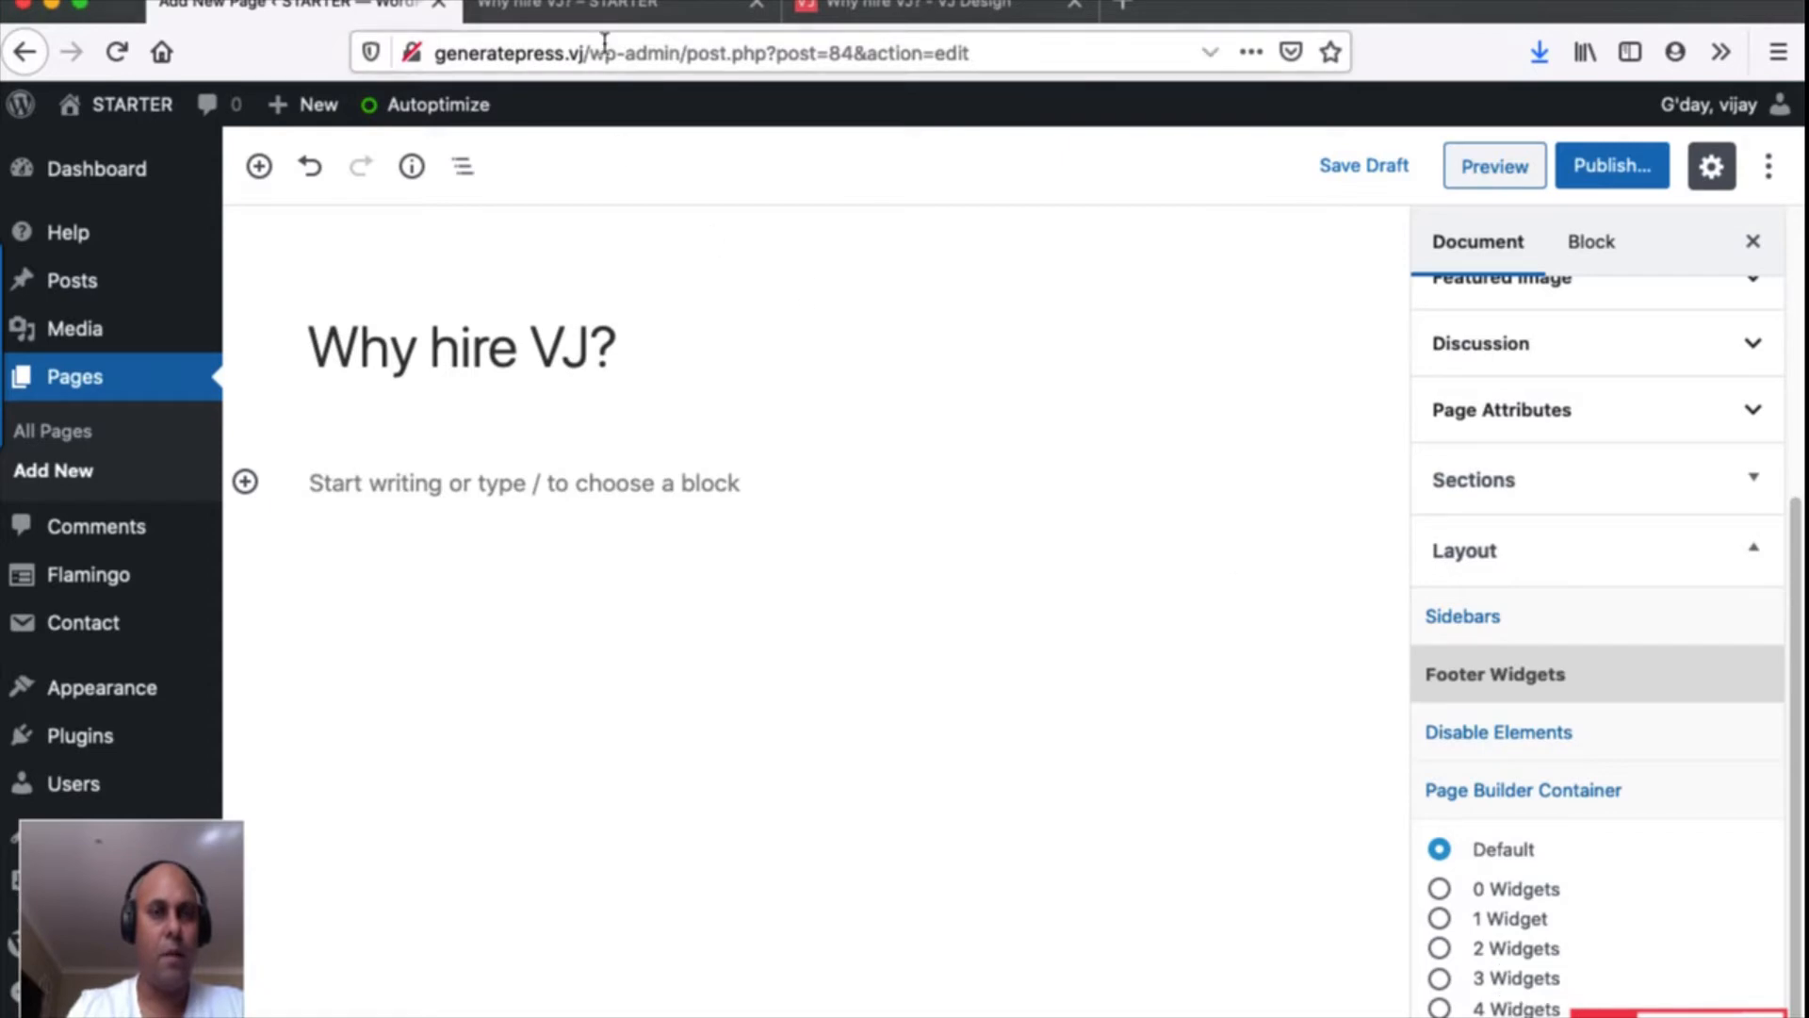
{"action": "left_click", "coordinate": [617, 13]}
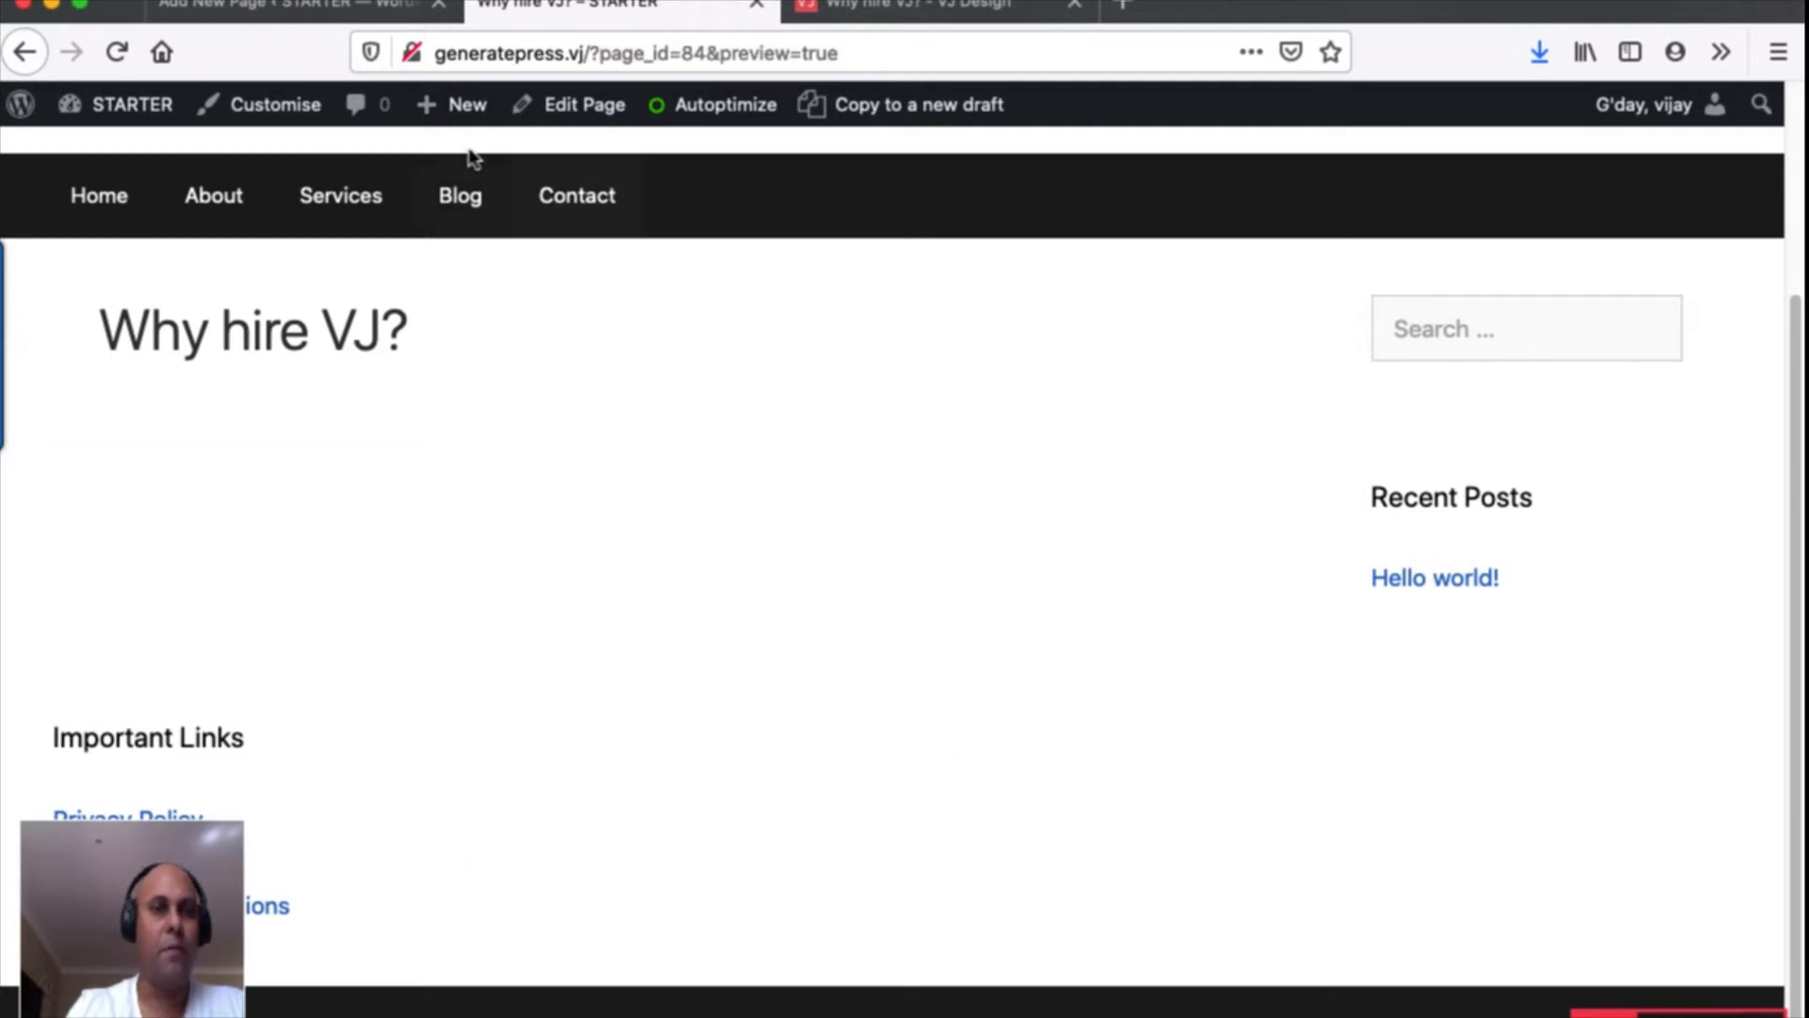
{"action": "left_click", "coordinate": [318, 8]}
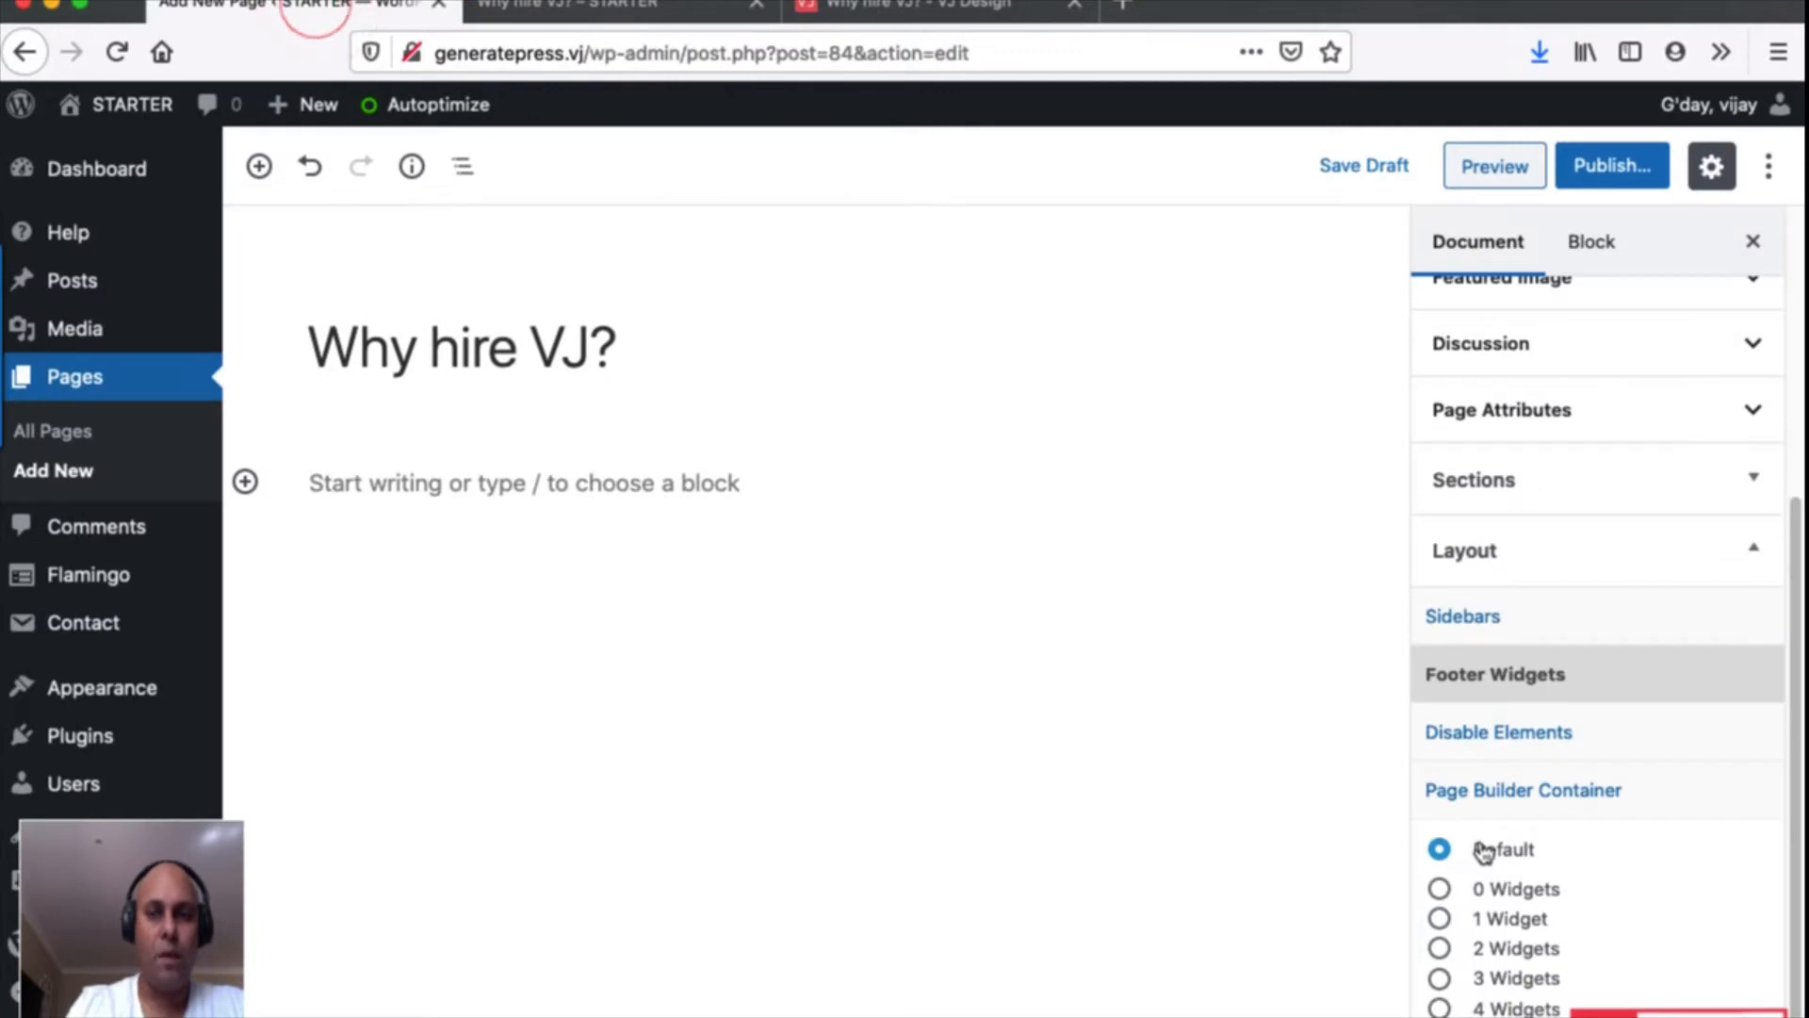
{"action": "left_click", "coordinate": [1442, 891]}
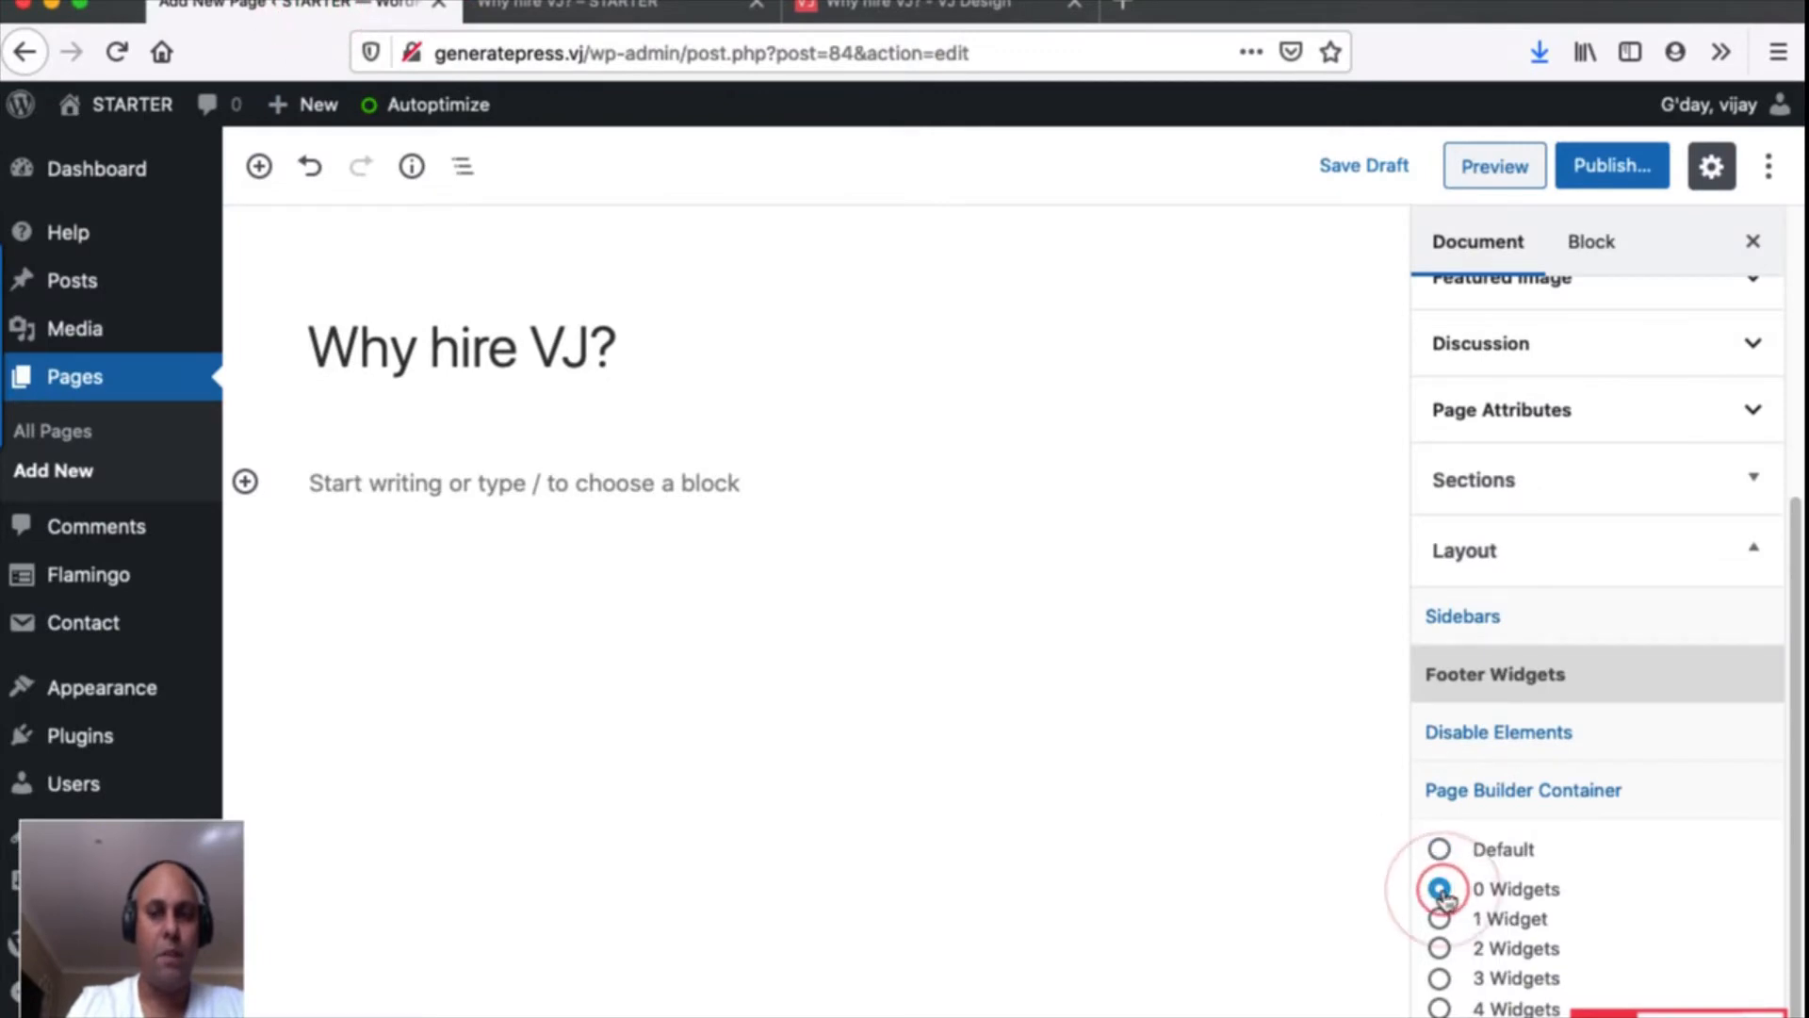
Disable the page's Top Bar, Header, Primary Navigation, Secondary Navigation, Featured Image / Page Header and Content Title elements.
{"action": "left_click", "coordinate": [1472, 740]}
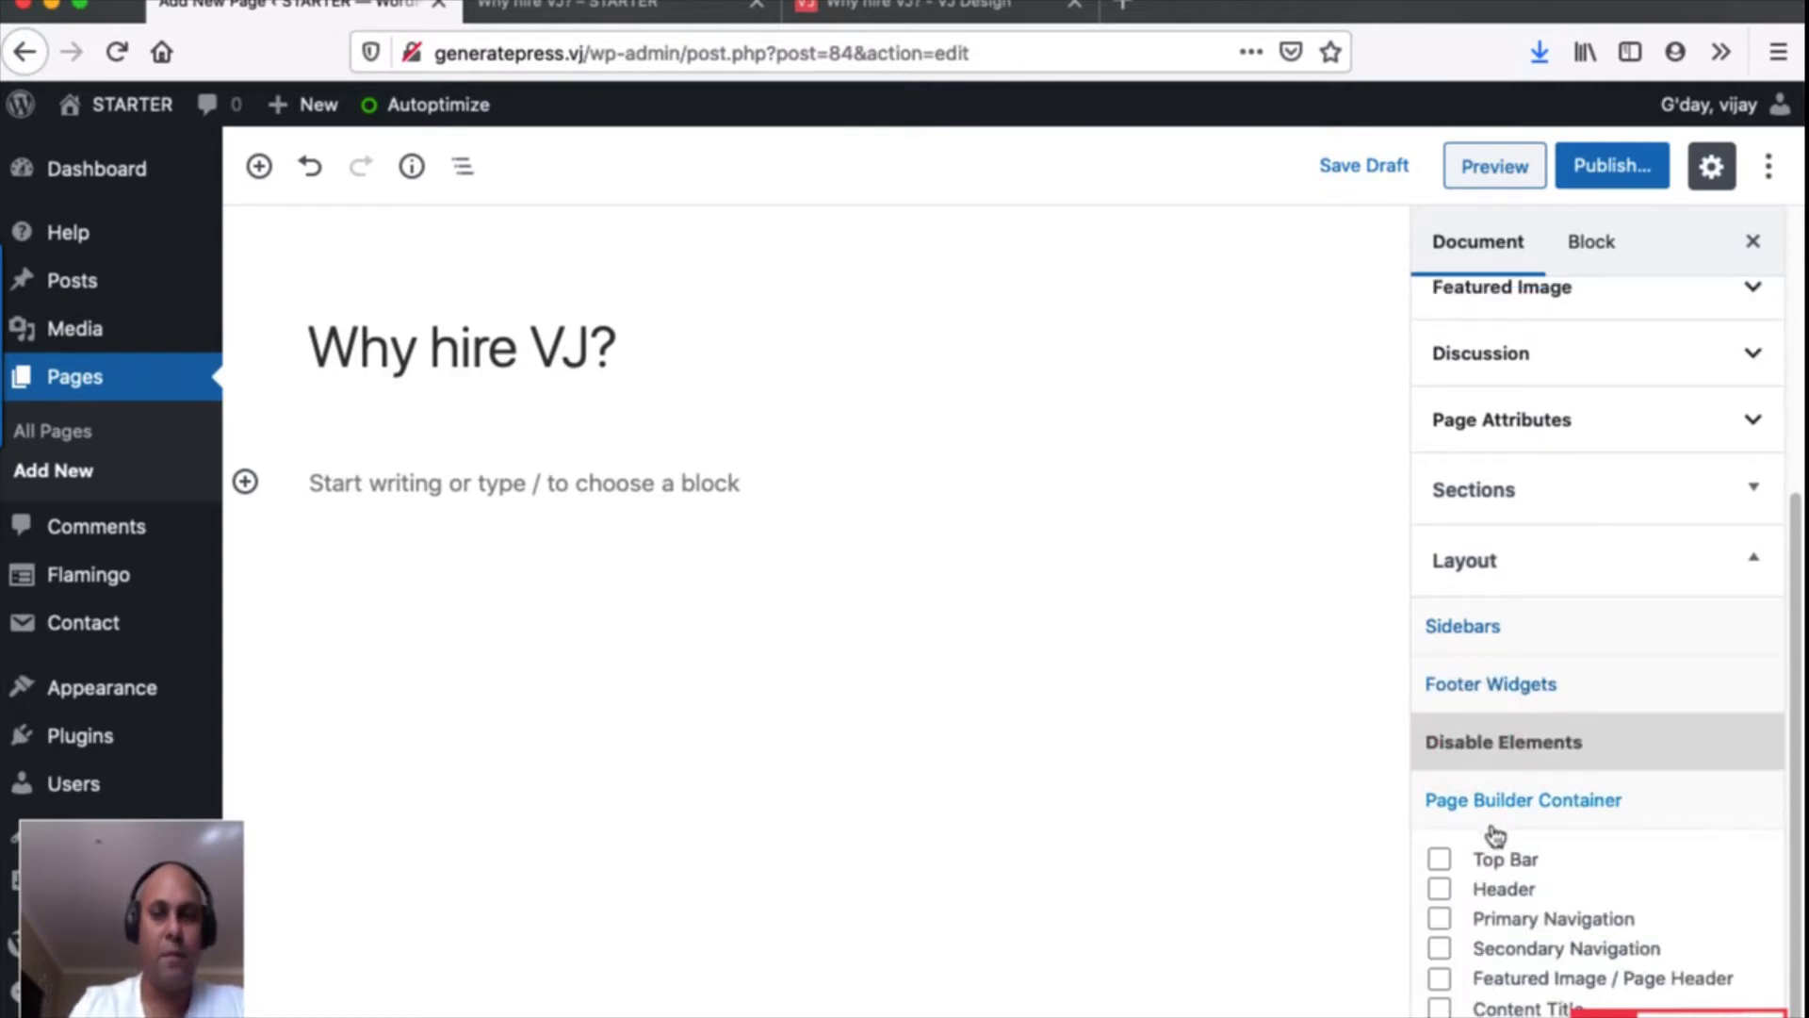
{"action": "left_click", "coordinate": [1442, 862]}
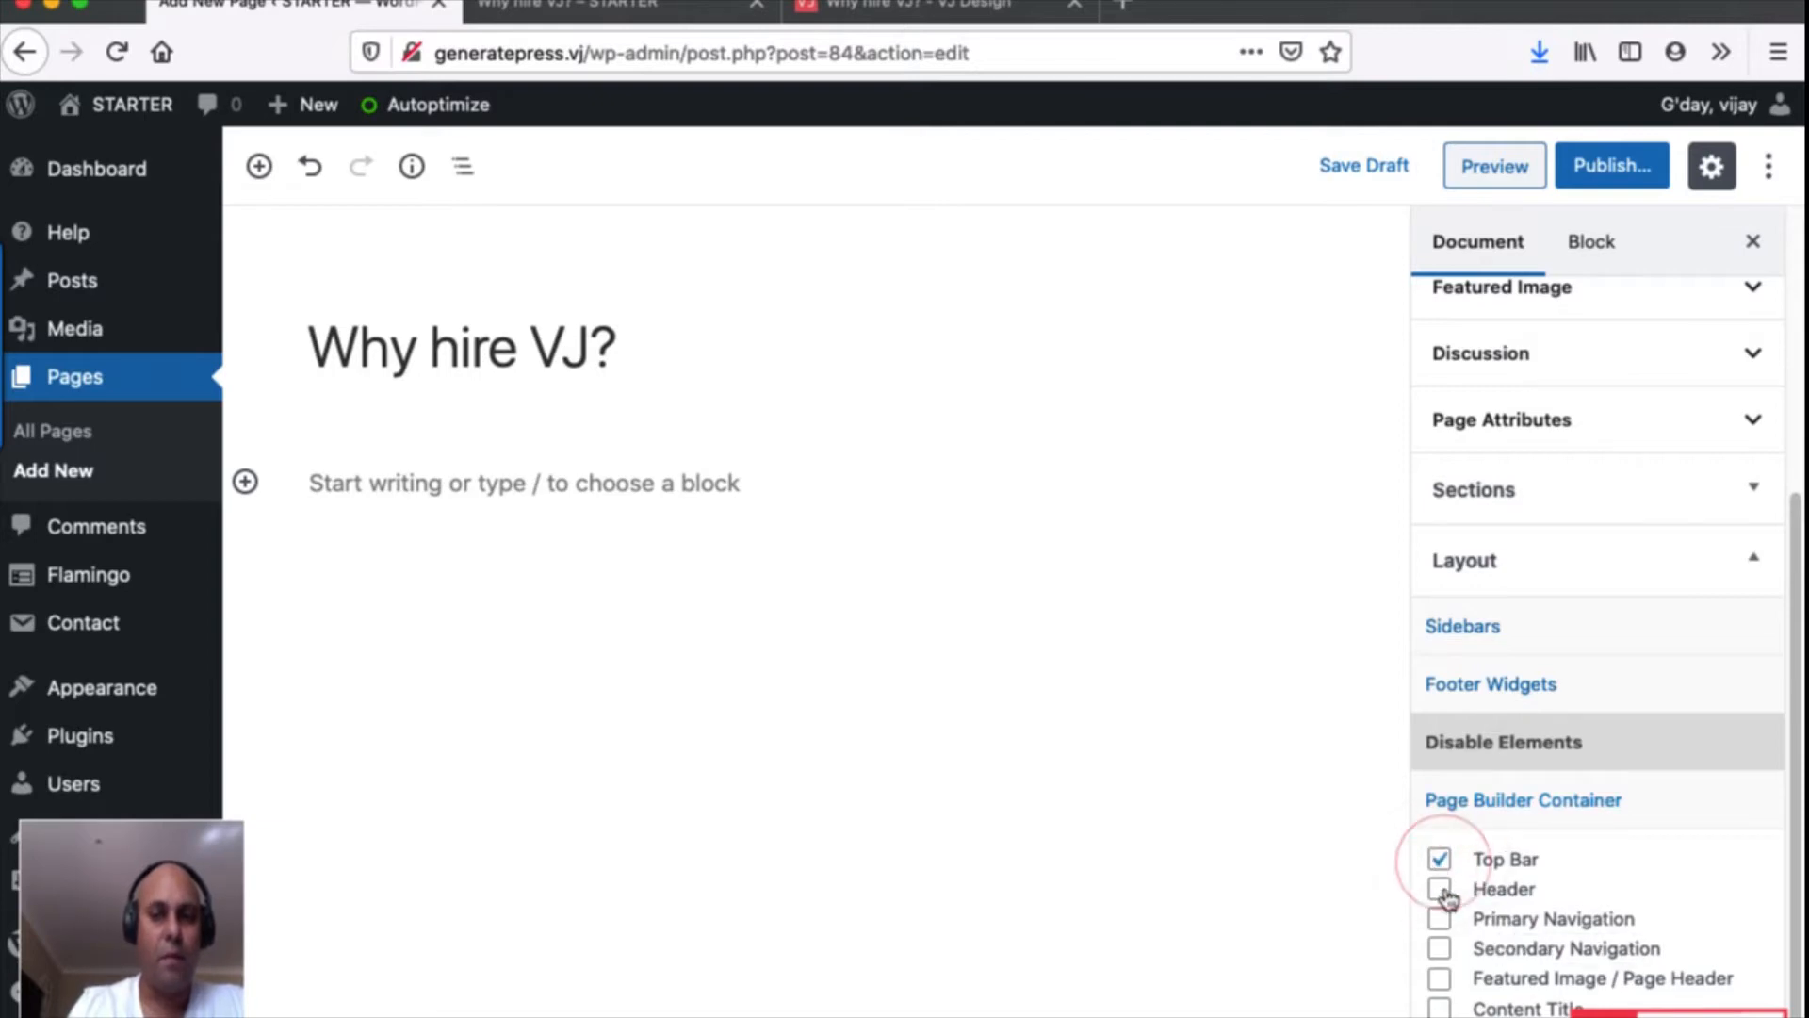
{"action": "left_click", "coordinate": [1440, 891]}
{"action": "left_click", "coordinate": [1440, 918]}
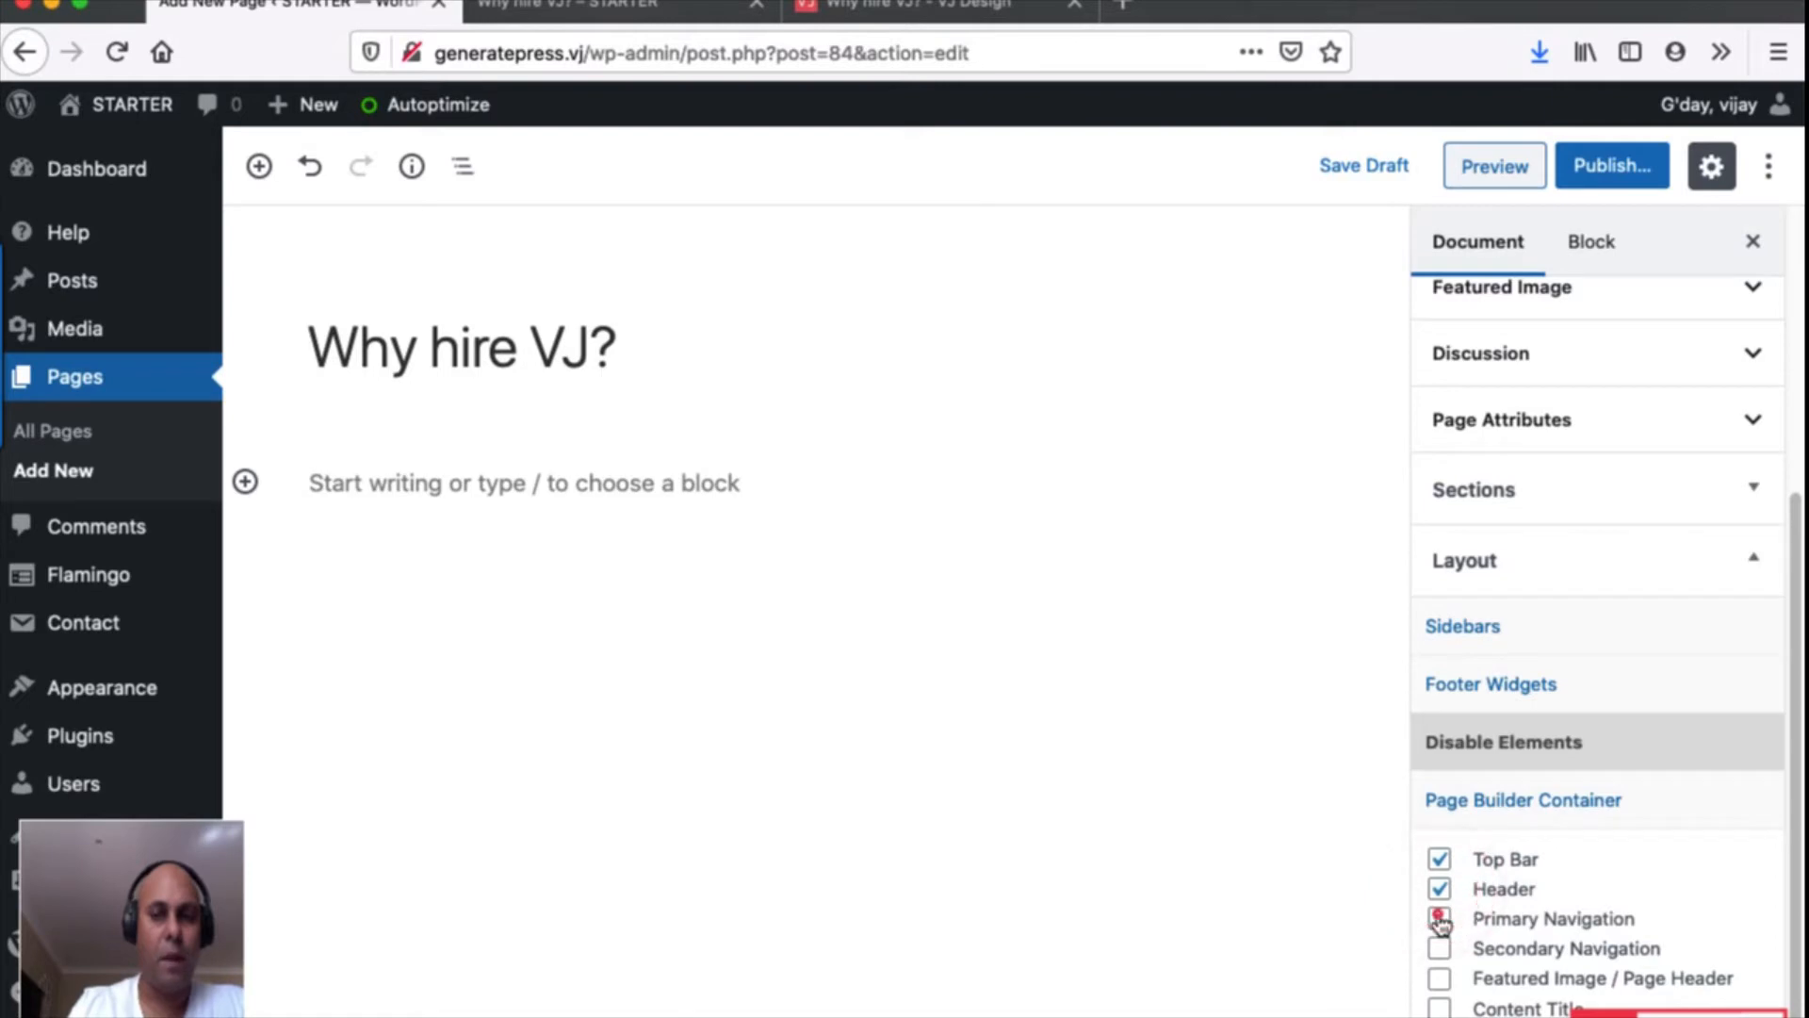
{"action": "left_click", "coordinate": [1440, 948]}
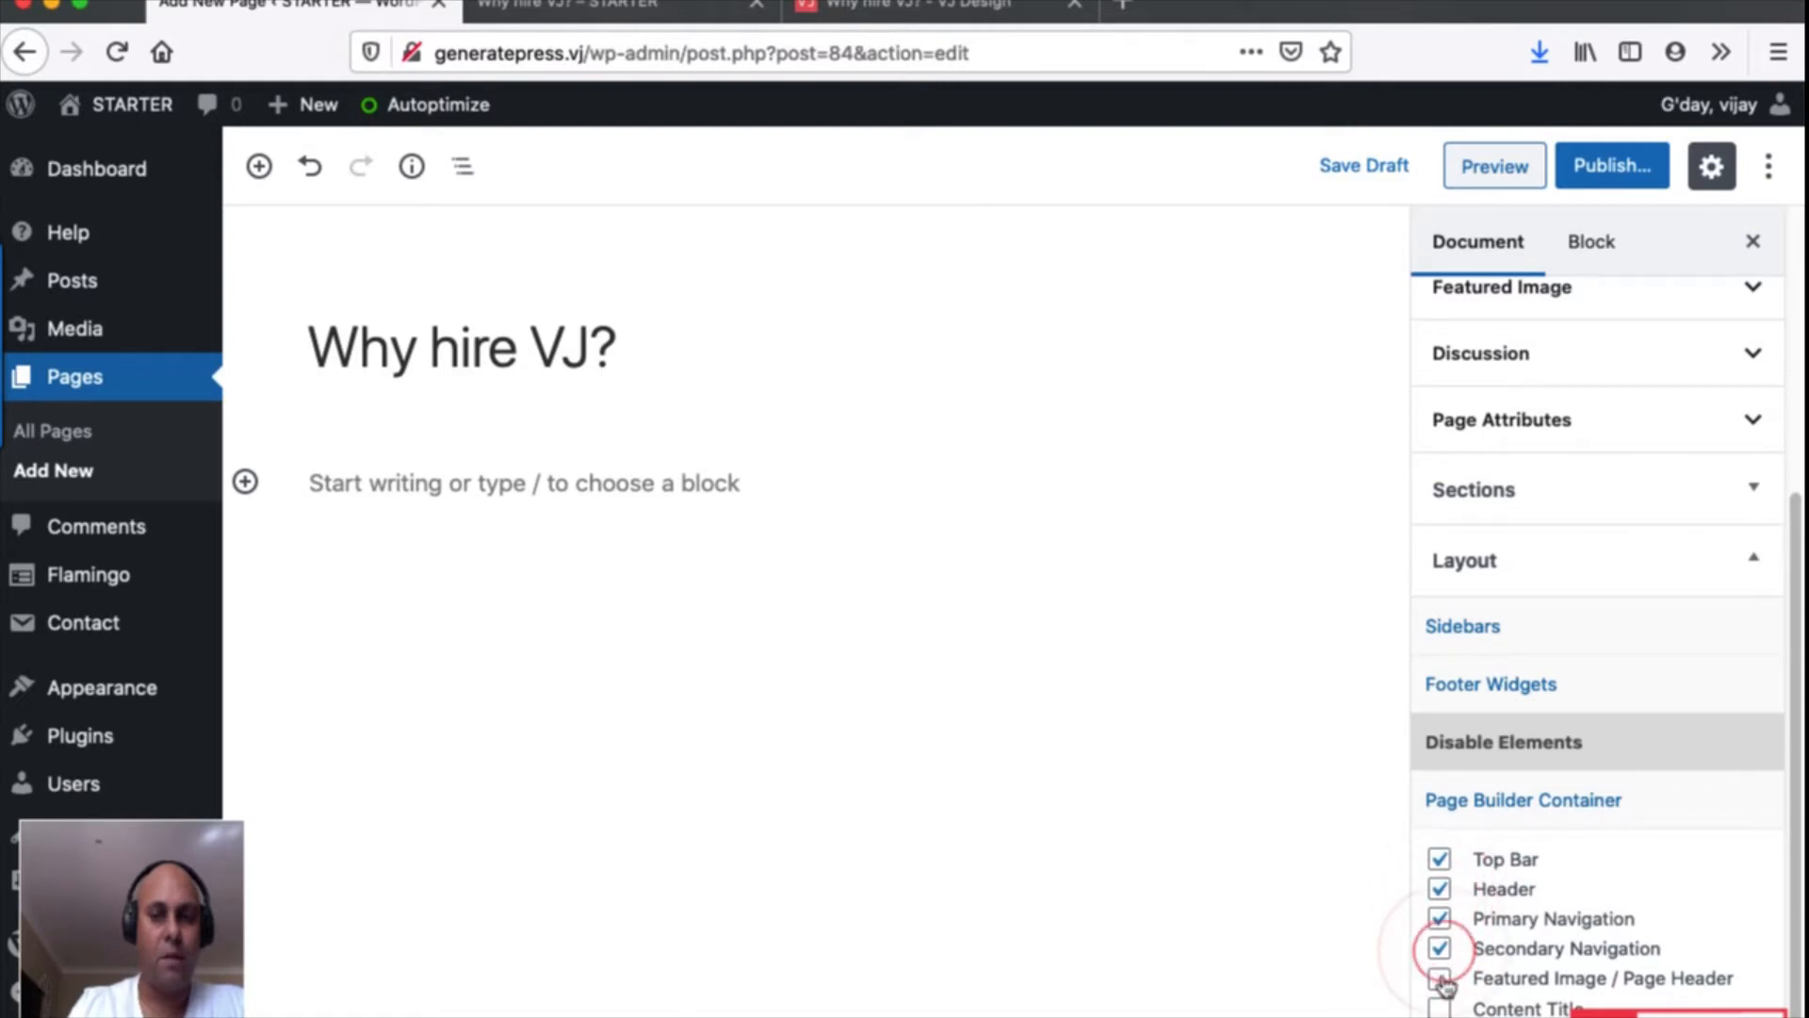
{"action": "left_click", "coordinate": [1442, 978]}
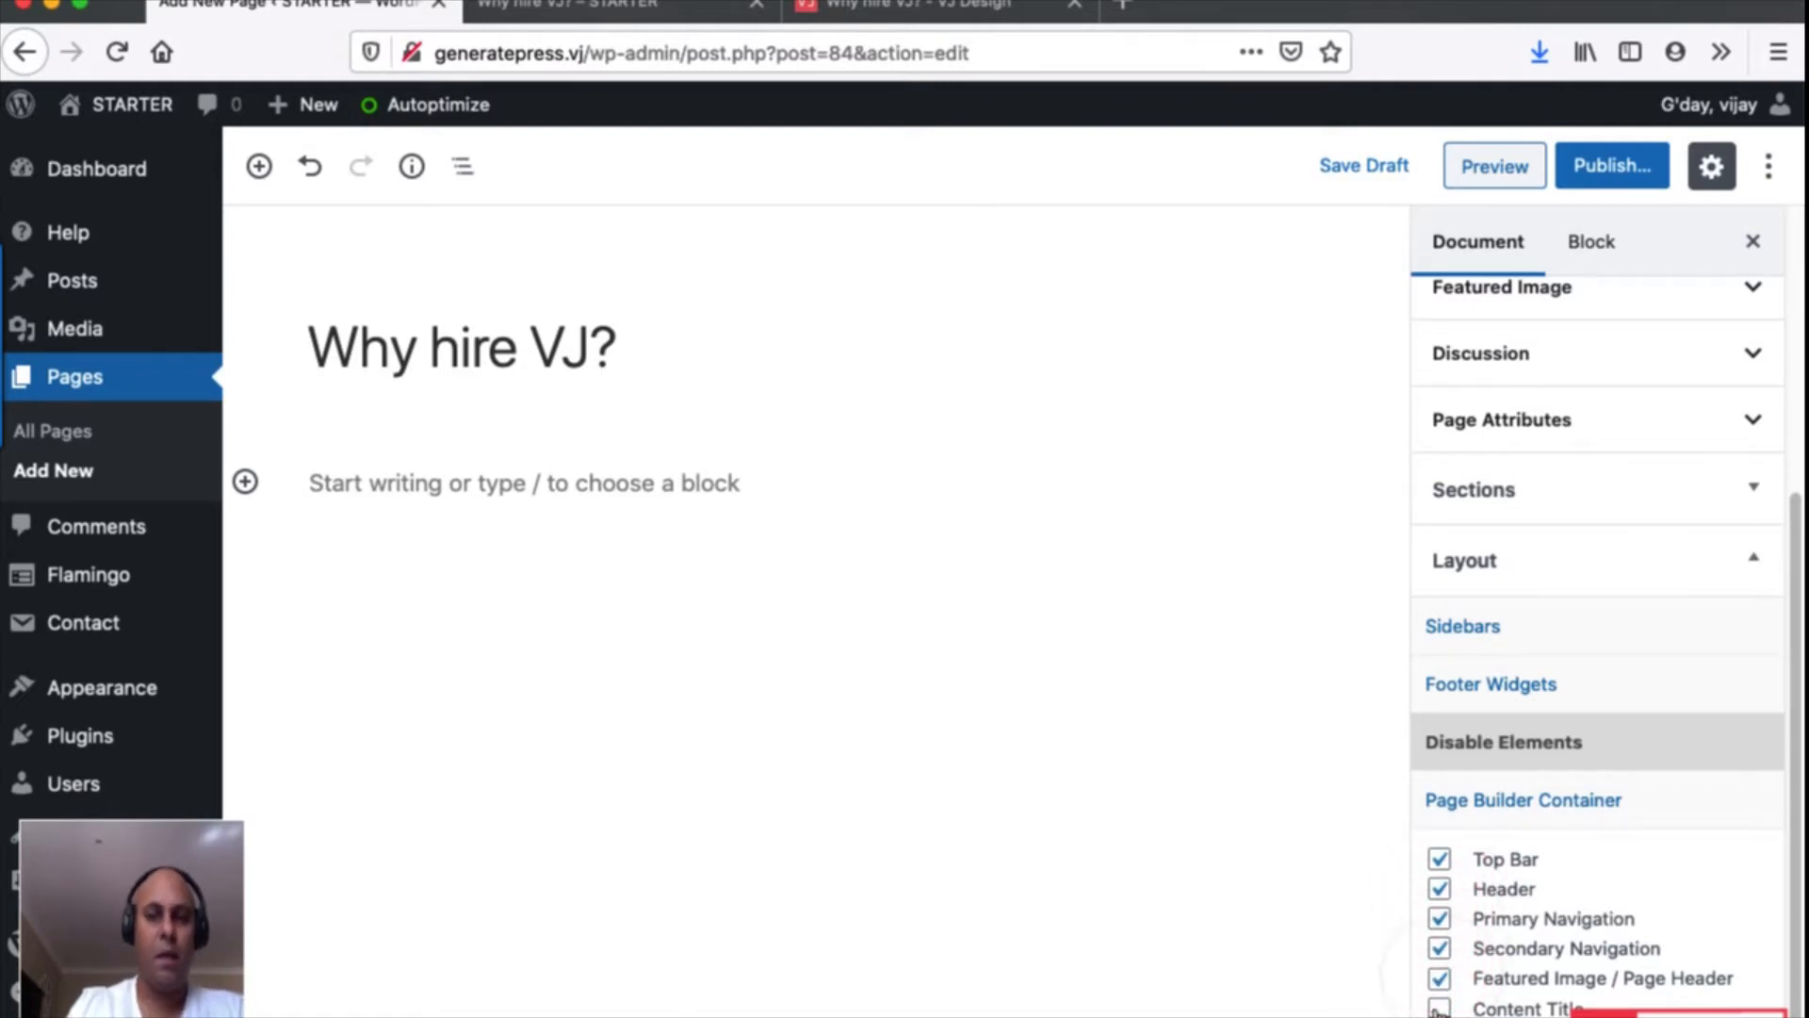
{"action": "left_click", "coordinate": [676, 348]}
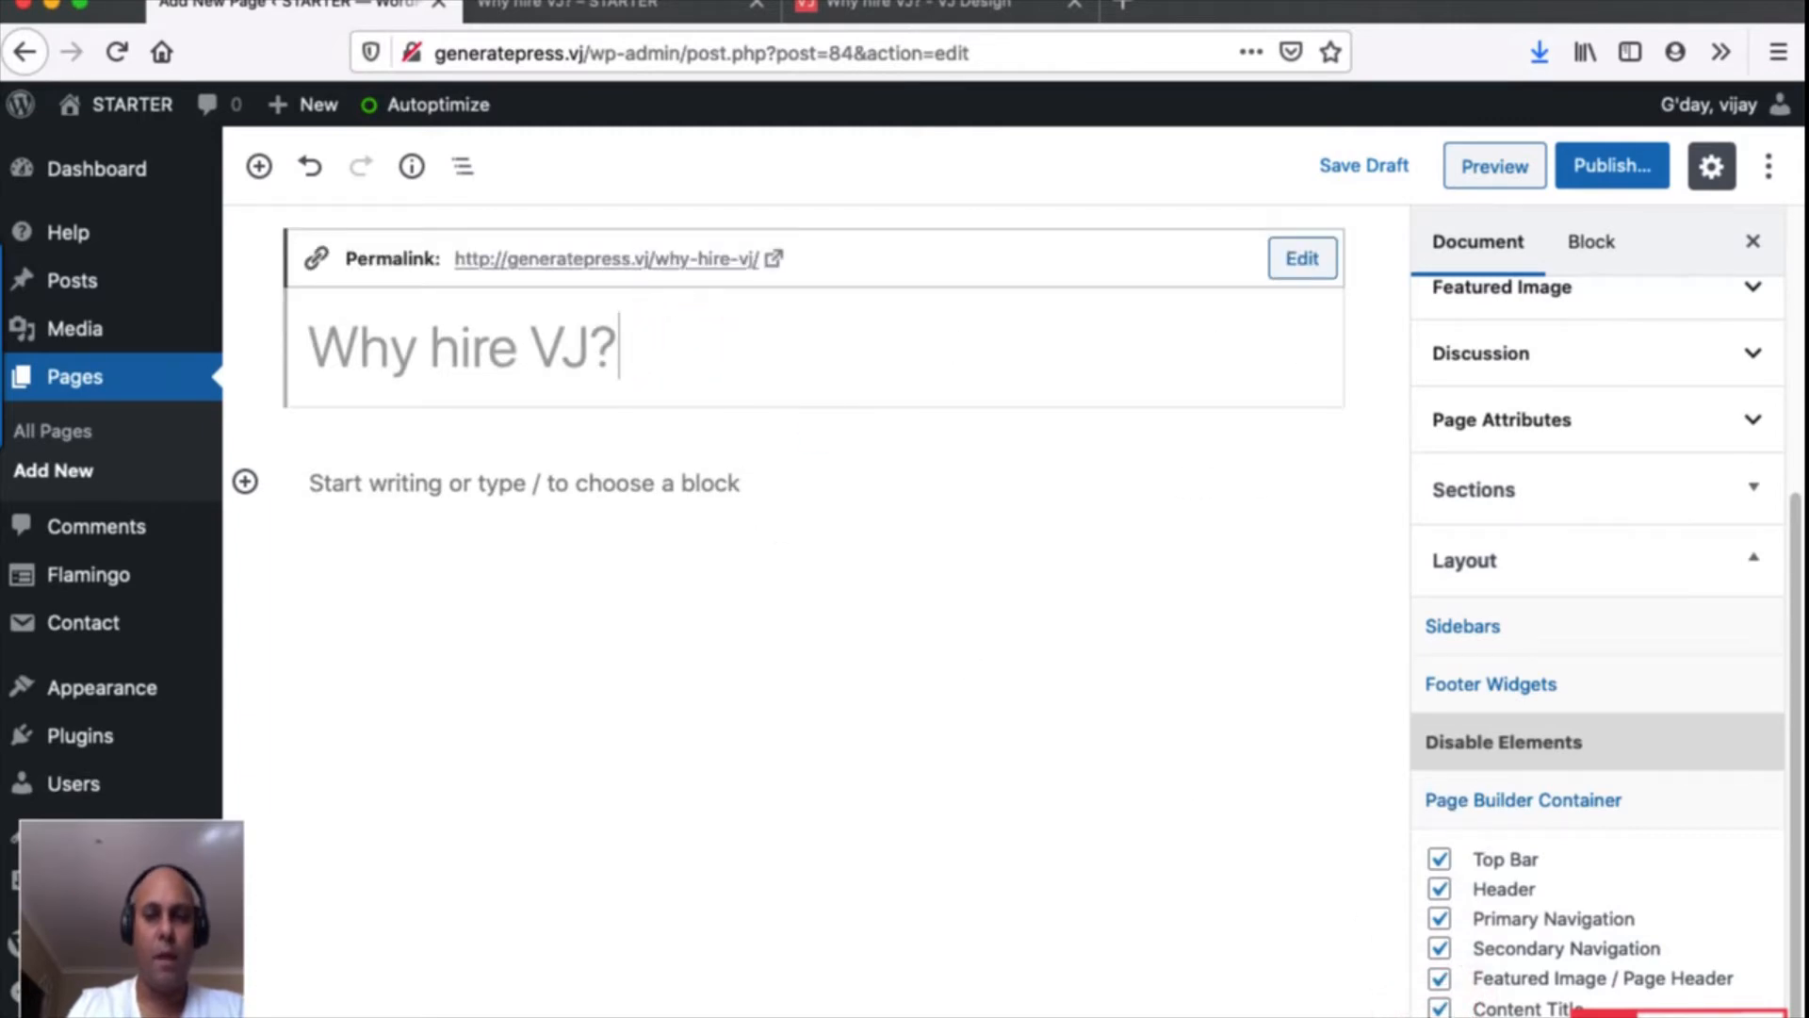
{"action": "left_click", "coordinate": [1439, 1017]}
{"action": "left_click", "coordinate": [1439, 1017]}
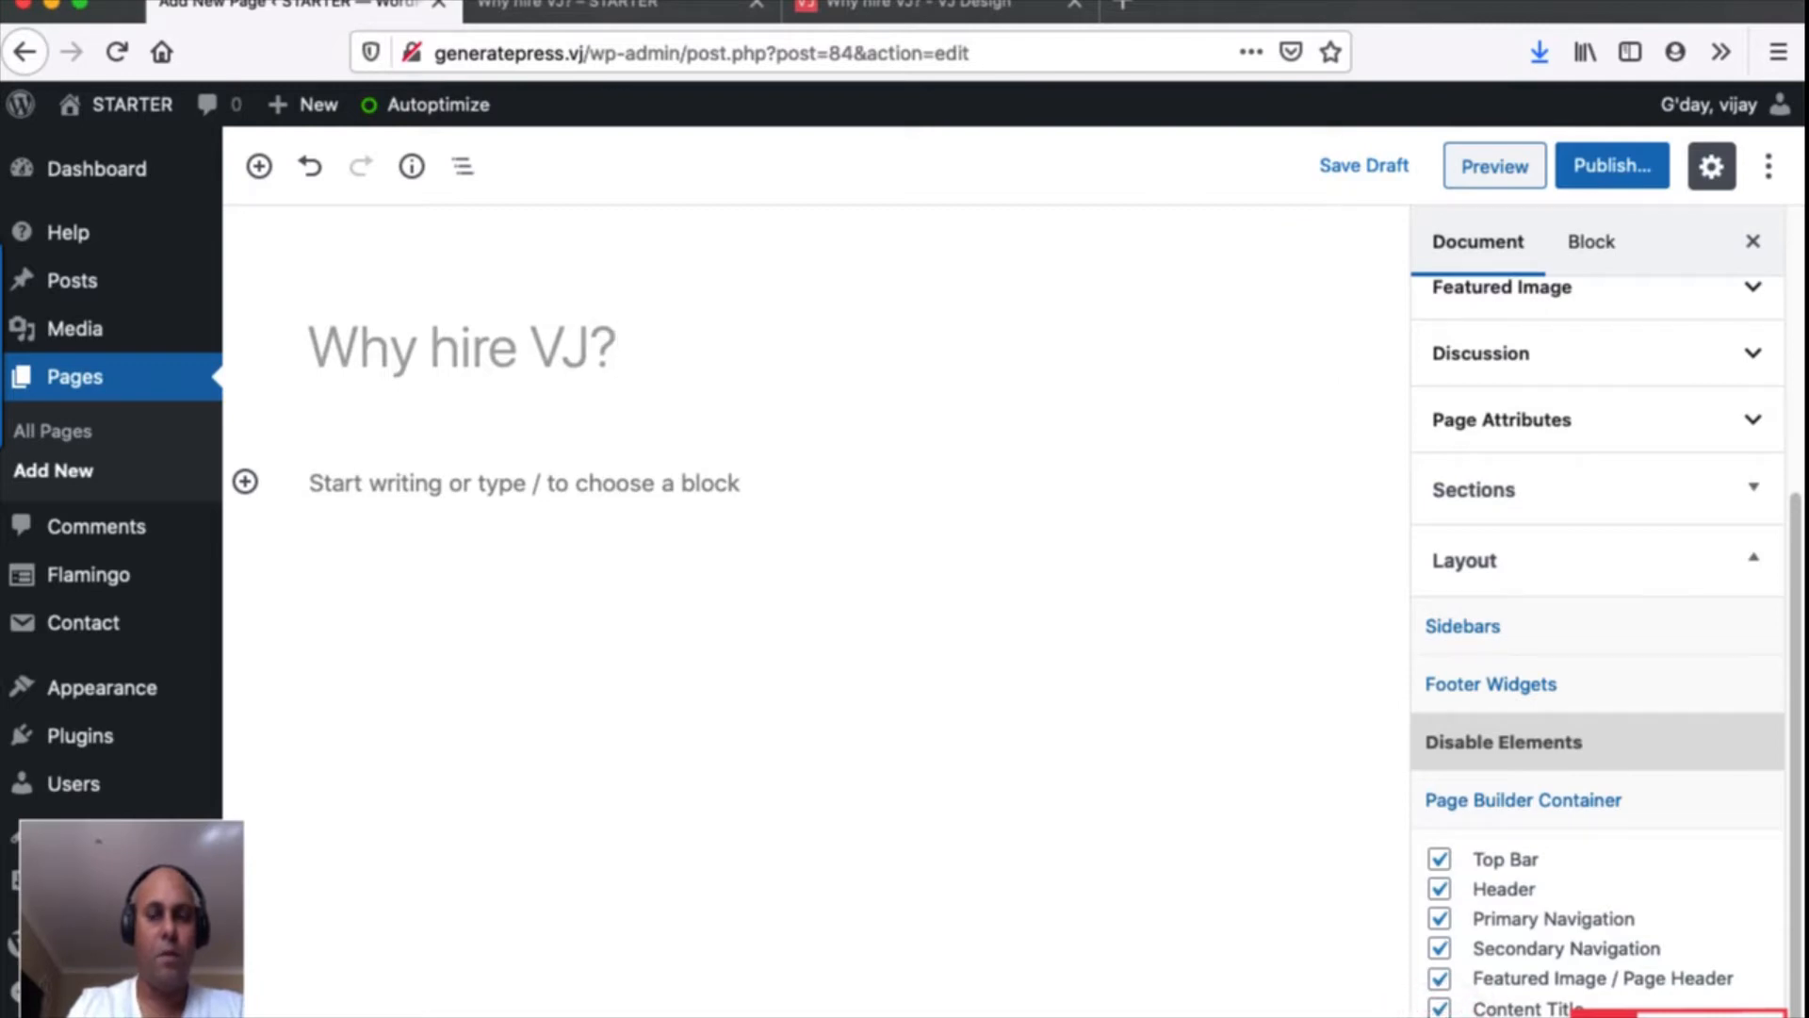
Save the page draft and check the stripped-down layout in the page preview.
{"action": "left_click", "coordinate": [1366, 162]}
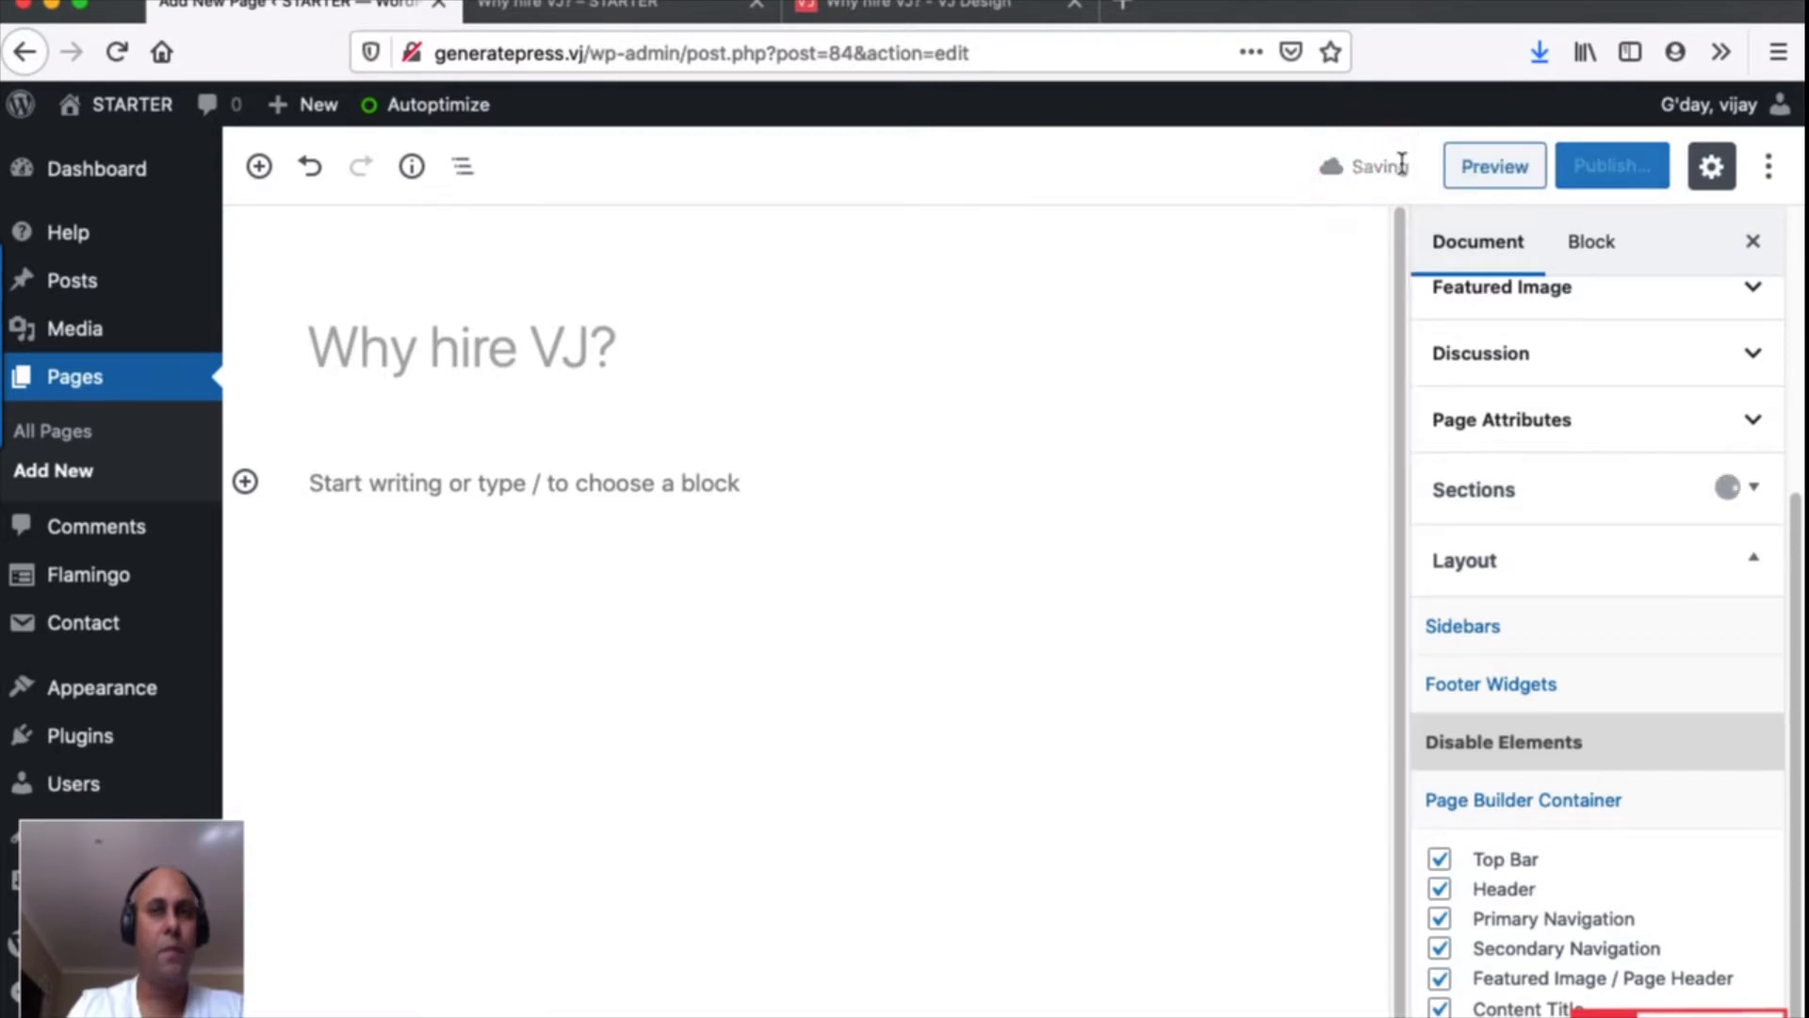
{"action": "left_click", "coordinate": [1493, 167]}
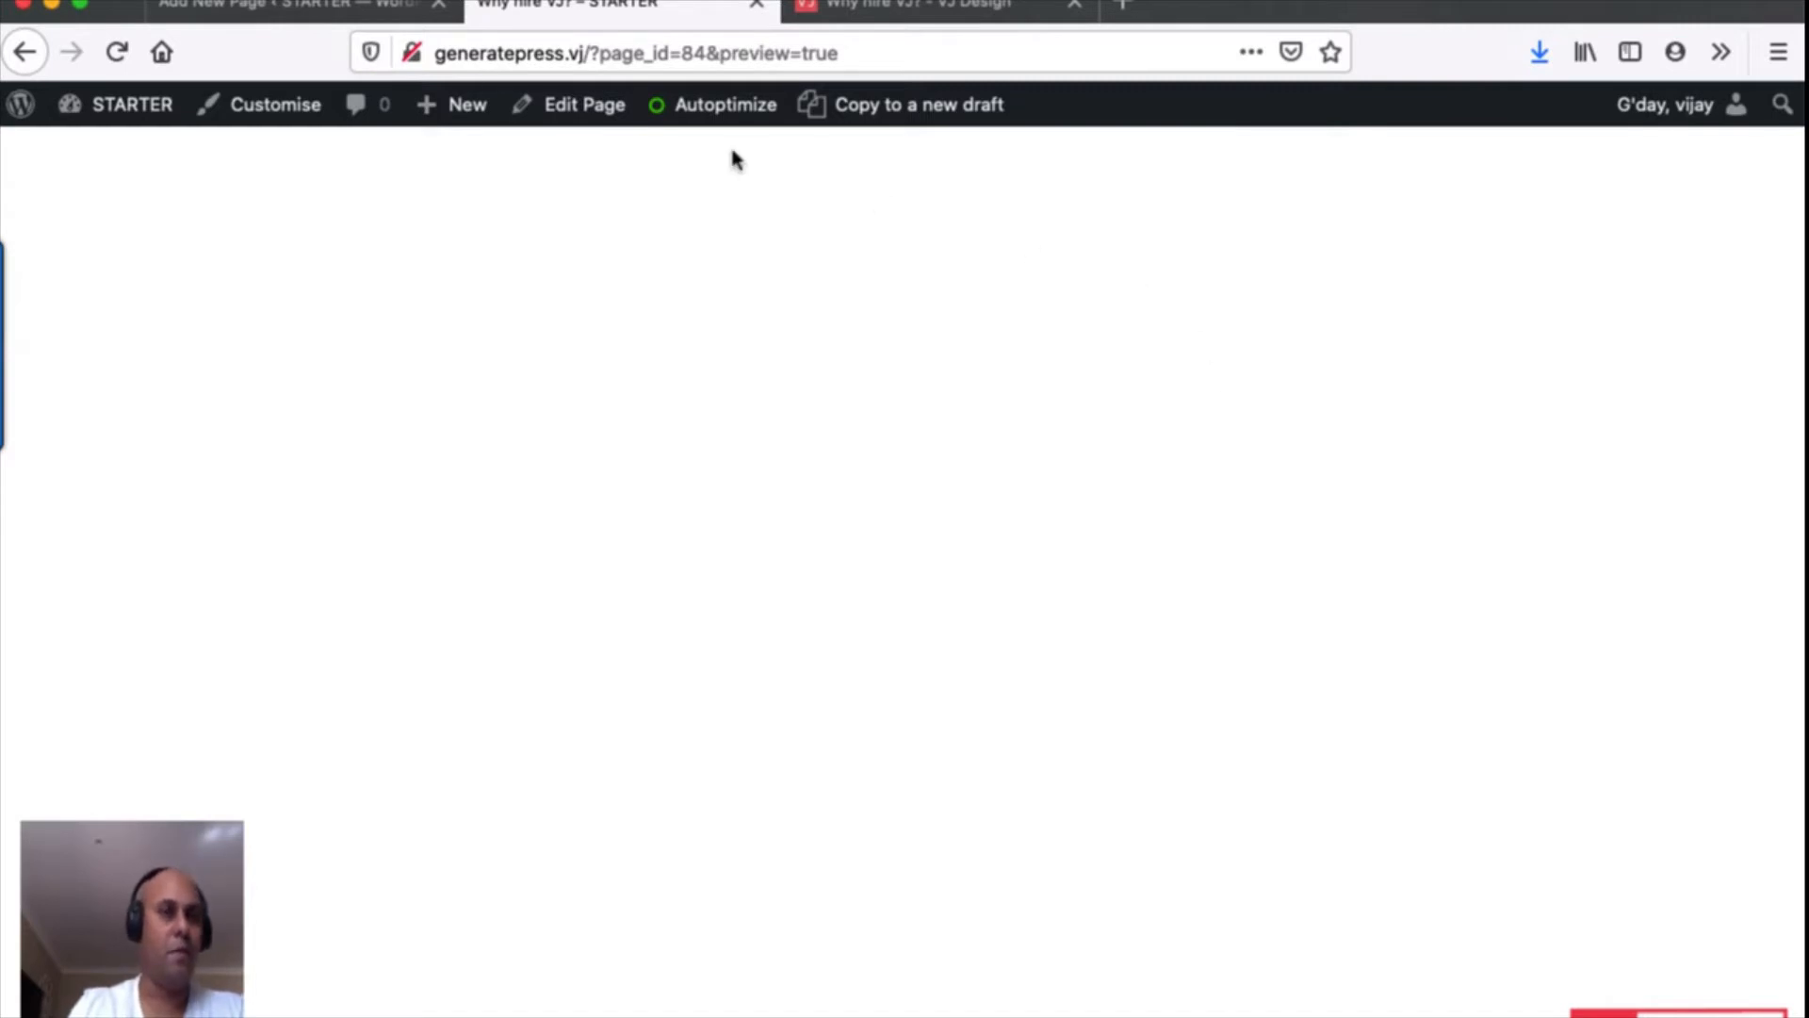
{"action": "left_click", "coordinate": [311, 12]}
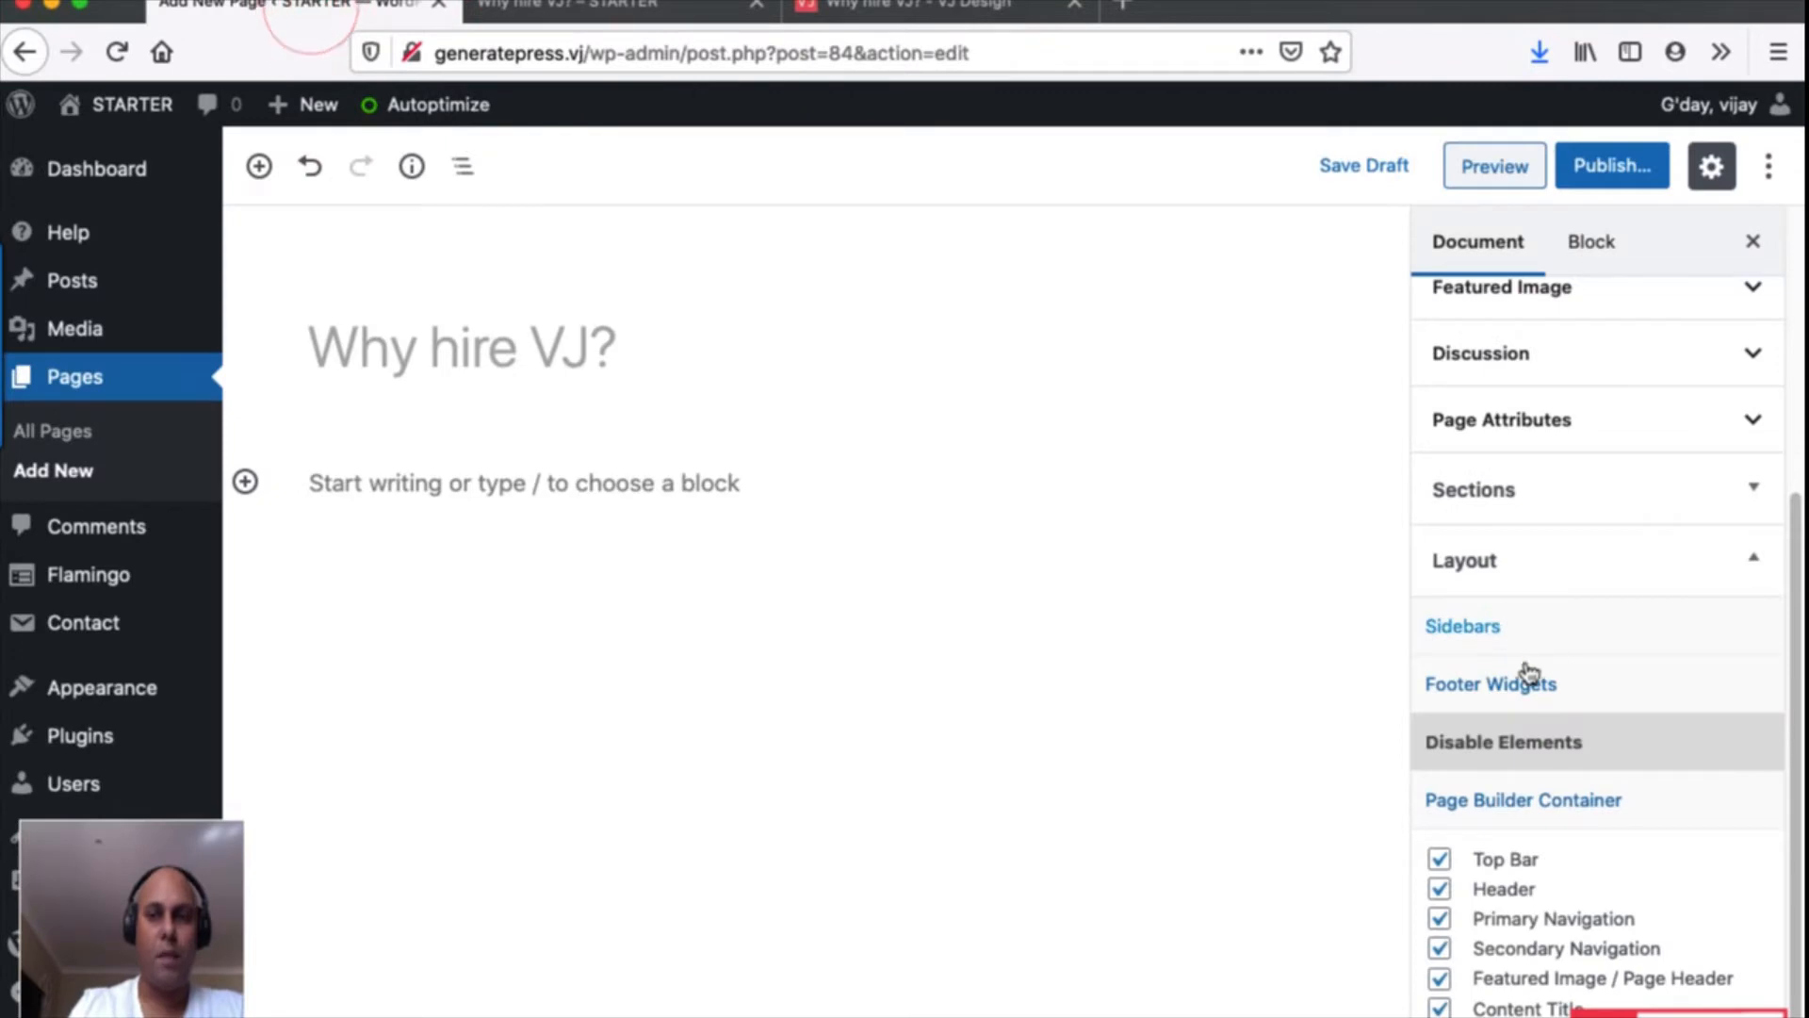
Review the page's Page Builder Container options, keep Default, and save the draft.
{"action": "left_click", "coordinate": [1545, 810]}
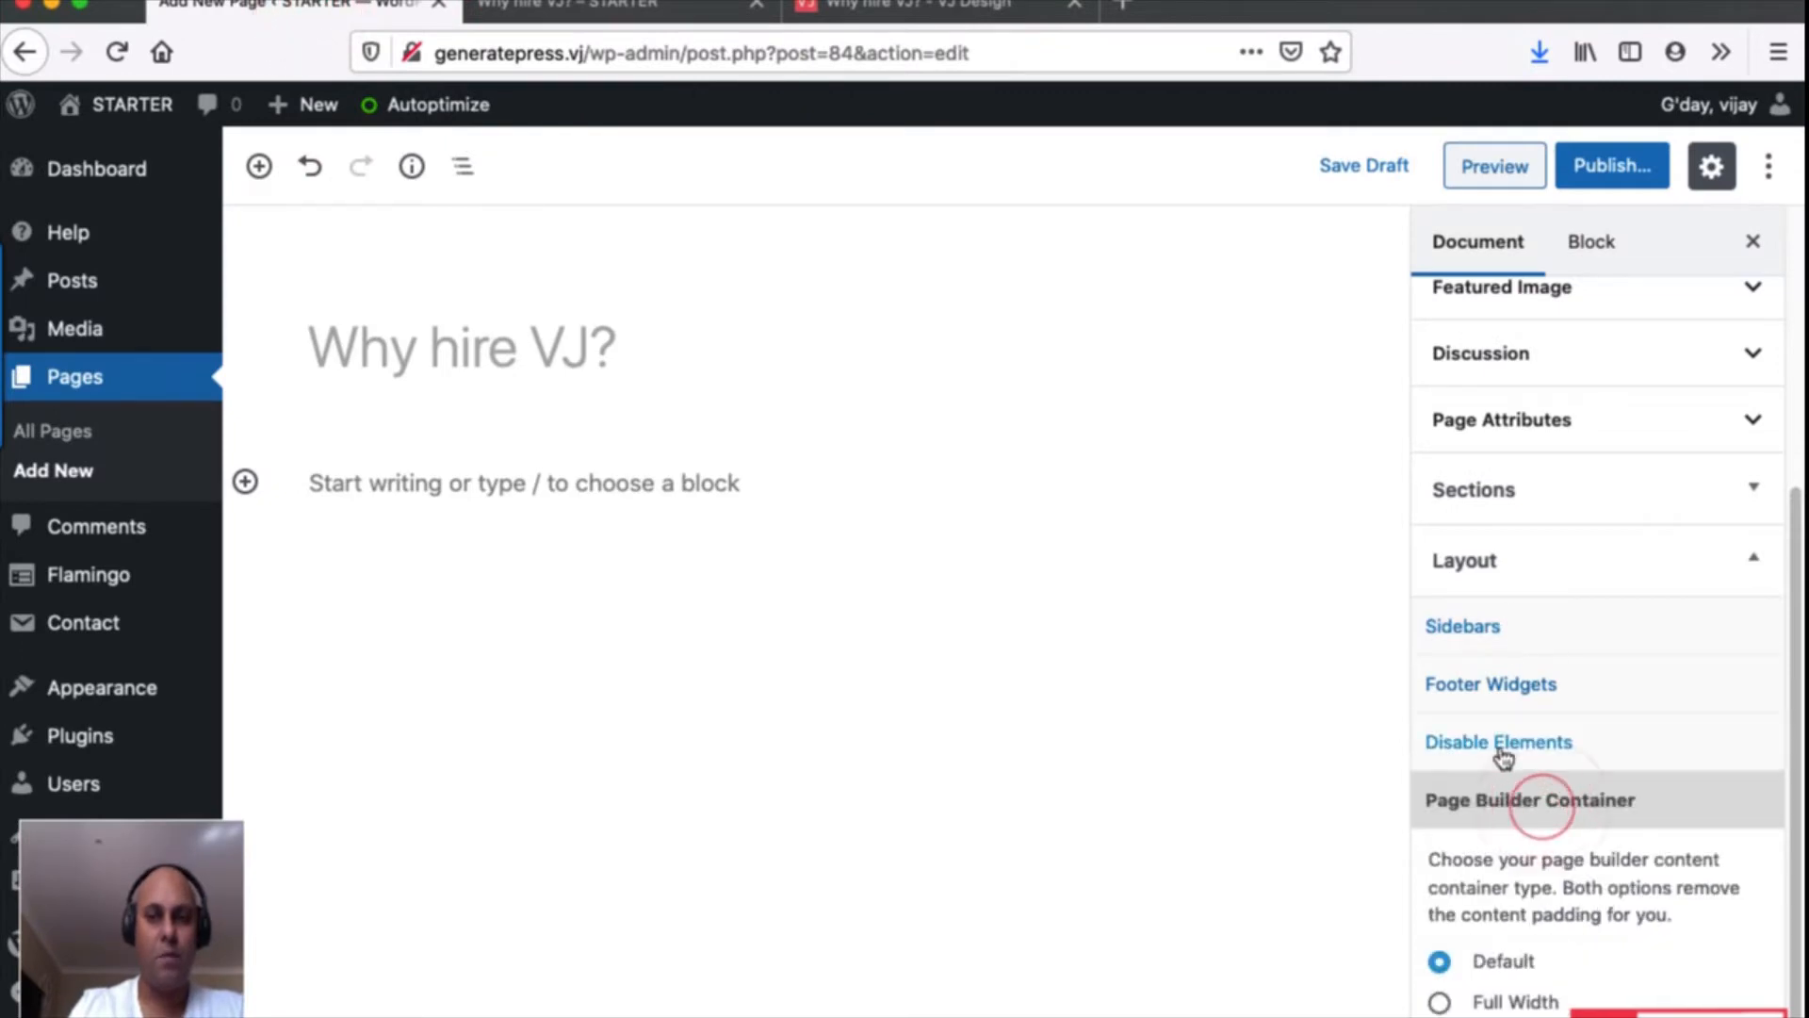
{"action": "scroll", "coordinate": [1502, 751], "scroll_direction": "down", "scroll_amount": 1}
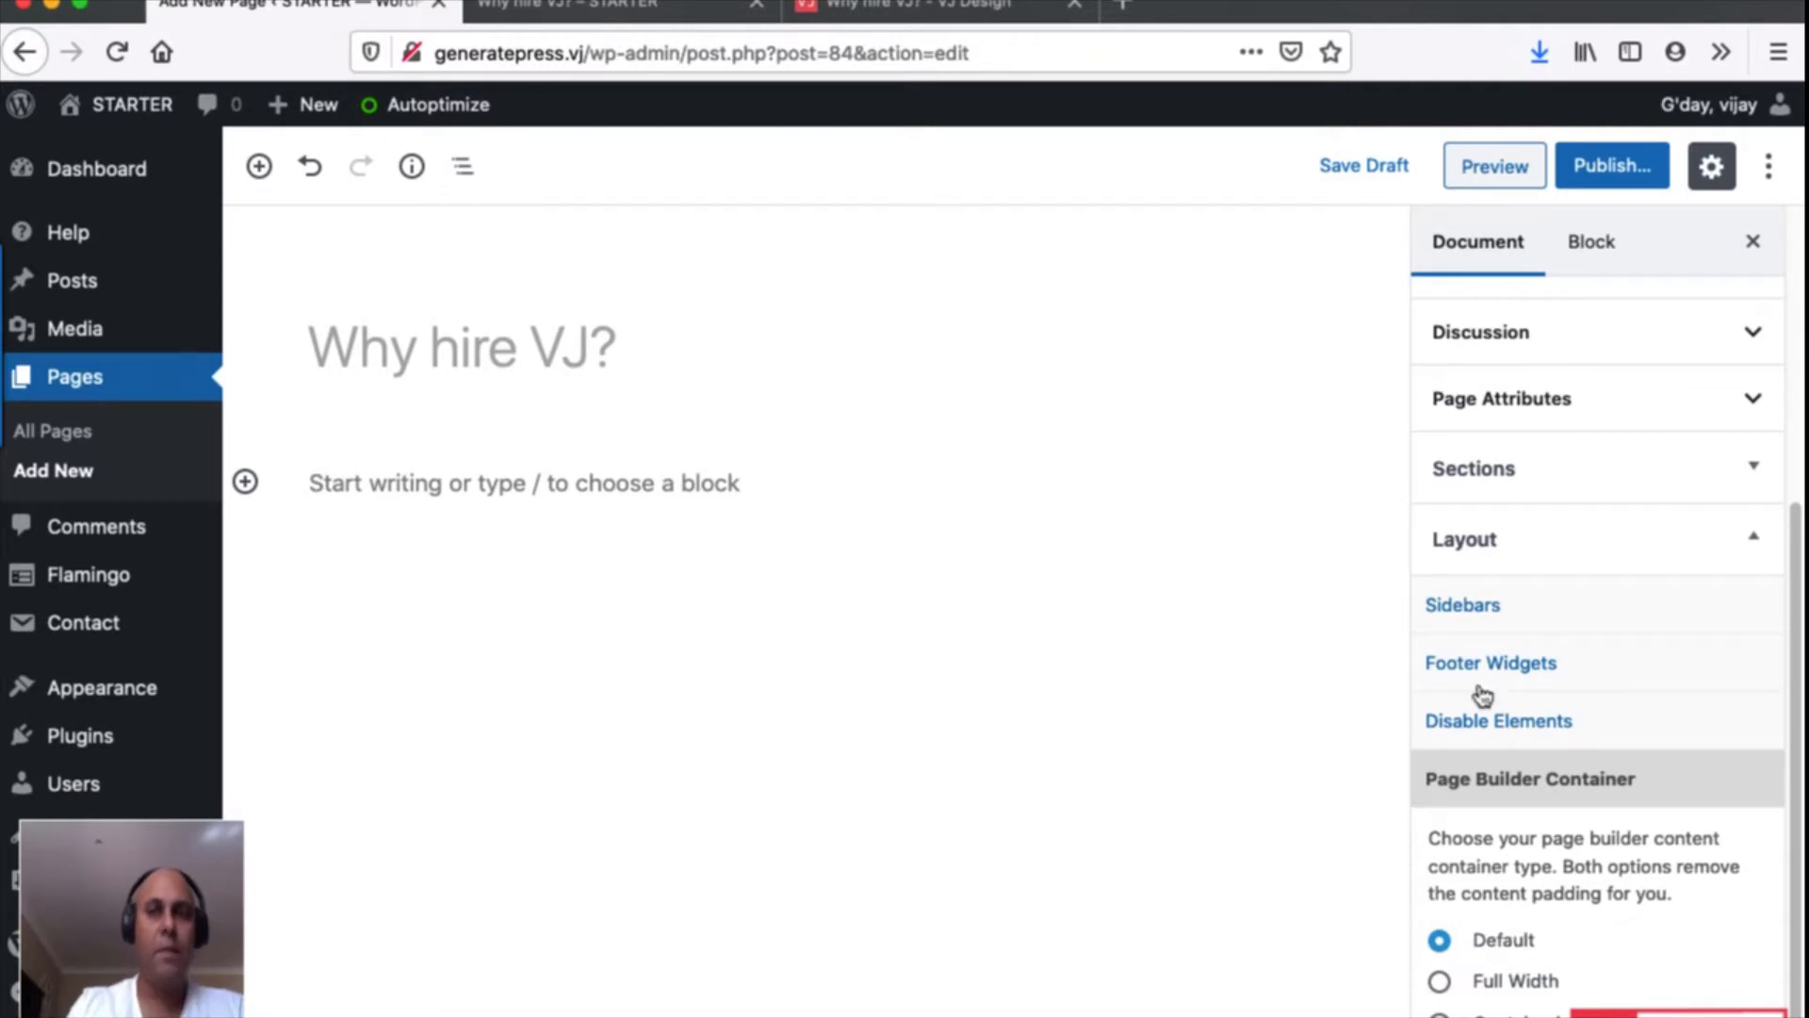
{"action": "left_click", "coordinate": [1343, 170]}
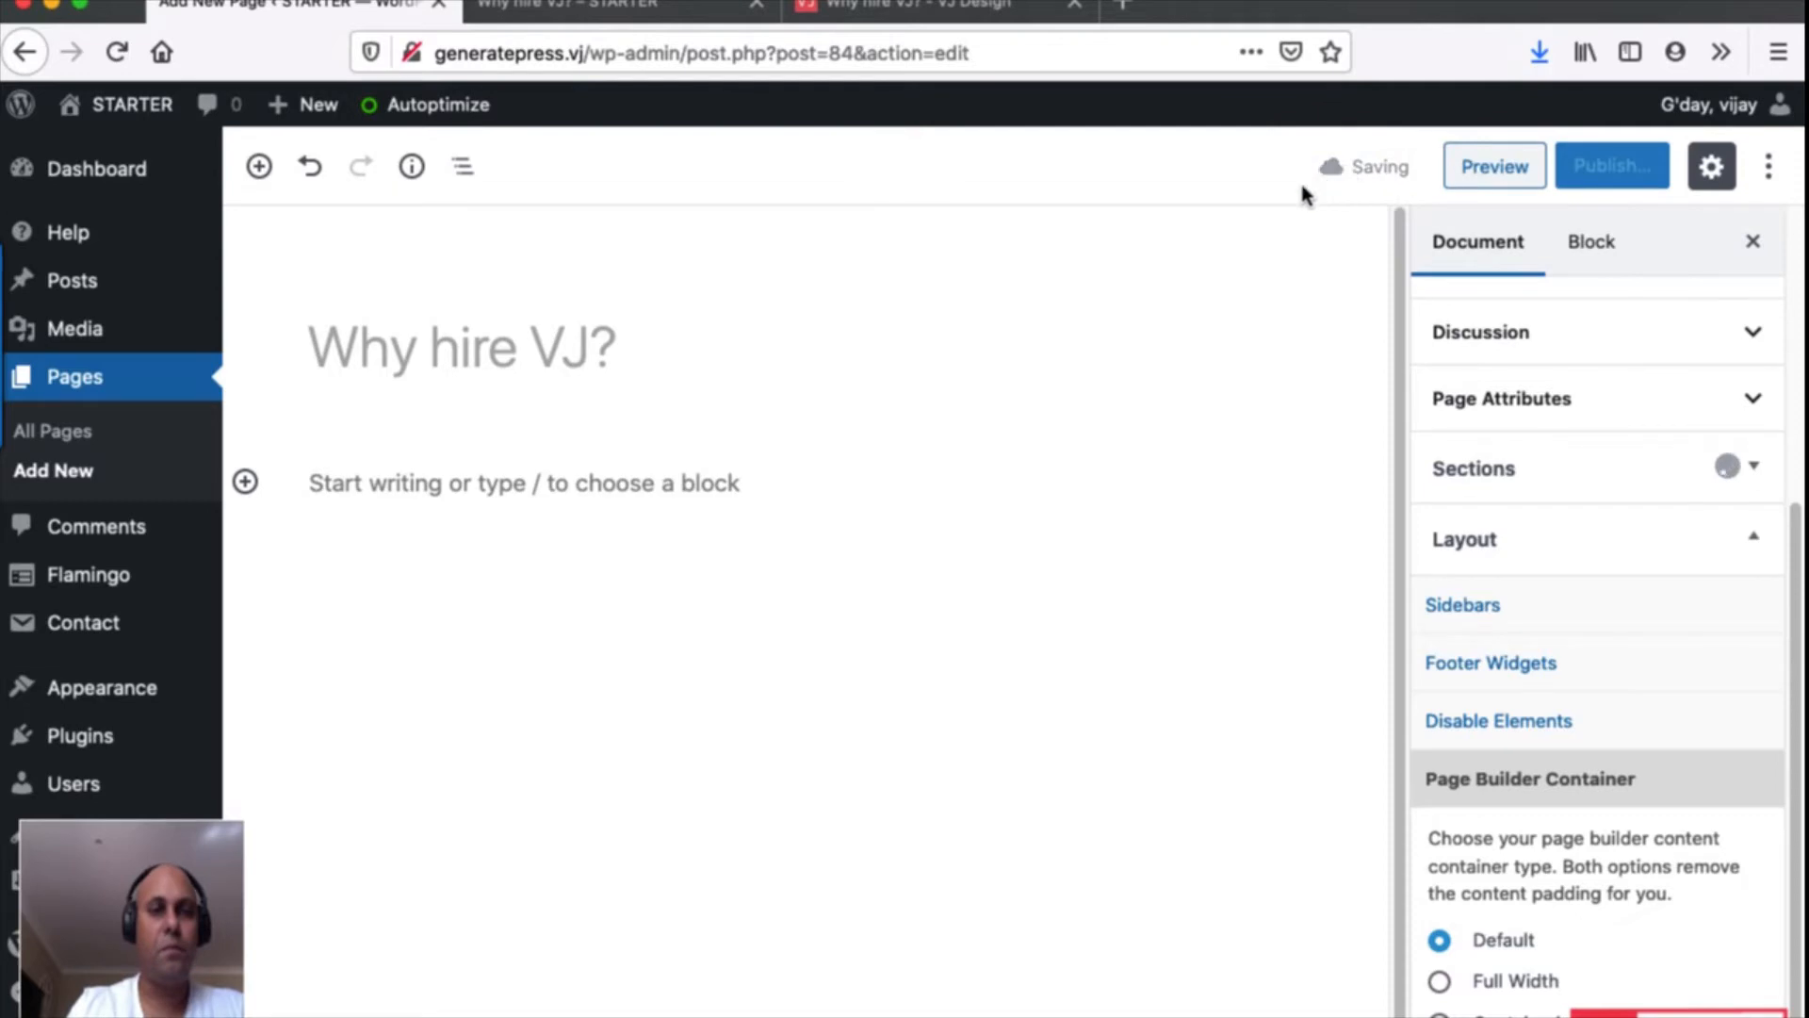
Paste the prepared landing page copy into the empty page body, save the draft and preview it.
{"action": "left_click", "coordinate": [504, 485]}
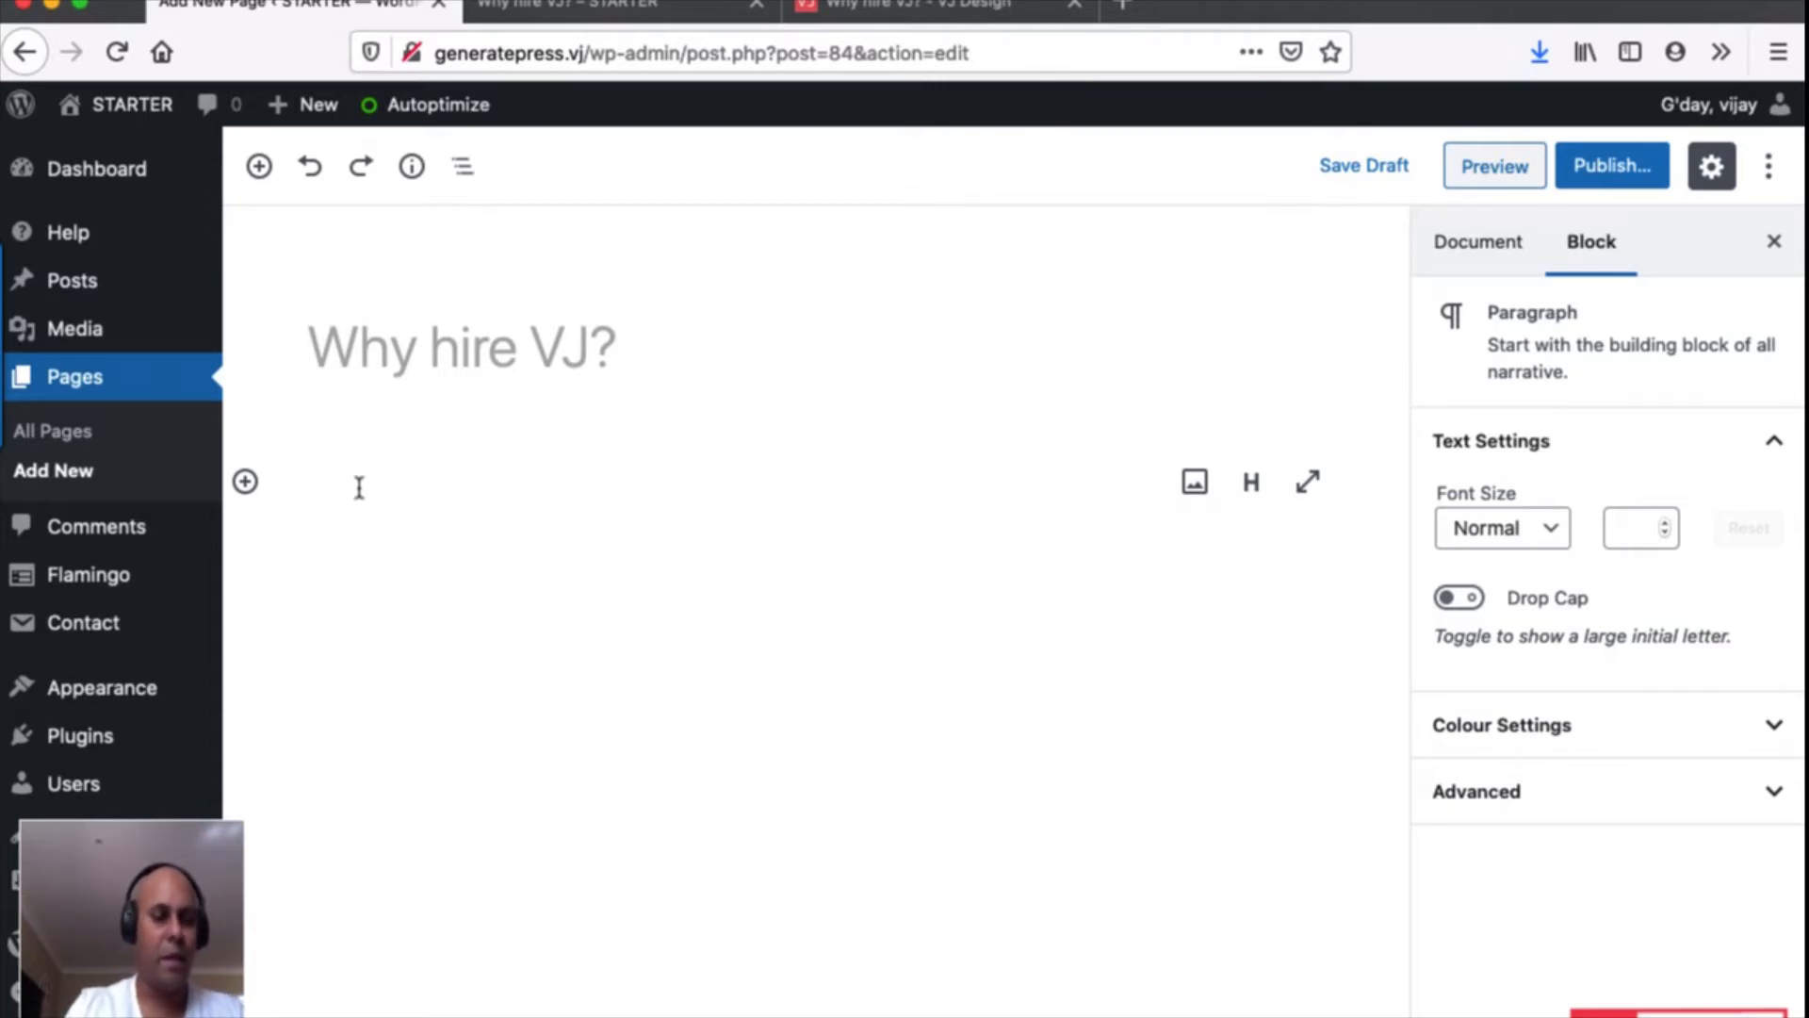
{"action": "key", "text": "super+v"}
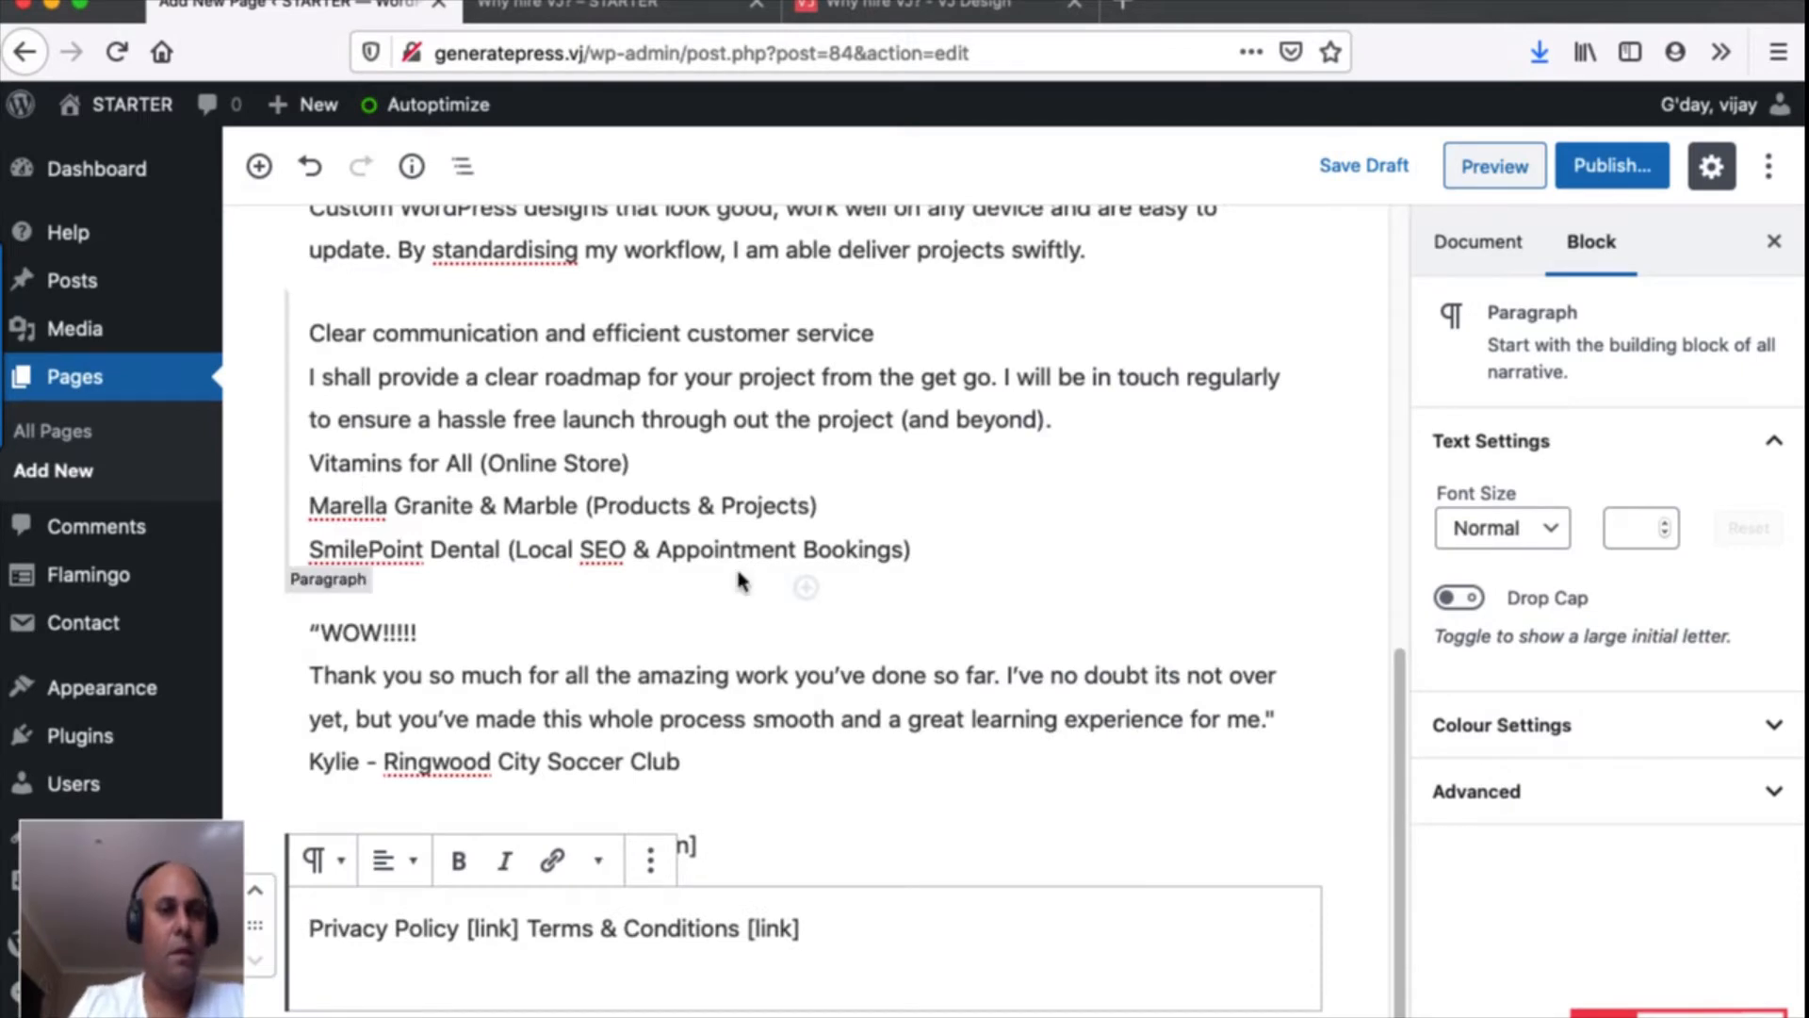
{"action": "scroll", "coordinate": [738, 572], "scroll_direction": "up", "scroll_amount": 10}
{"action": "scroll", "coordinate": [739, 572], "scroll_direction": "up", "scroll_amount": 3}
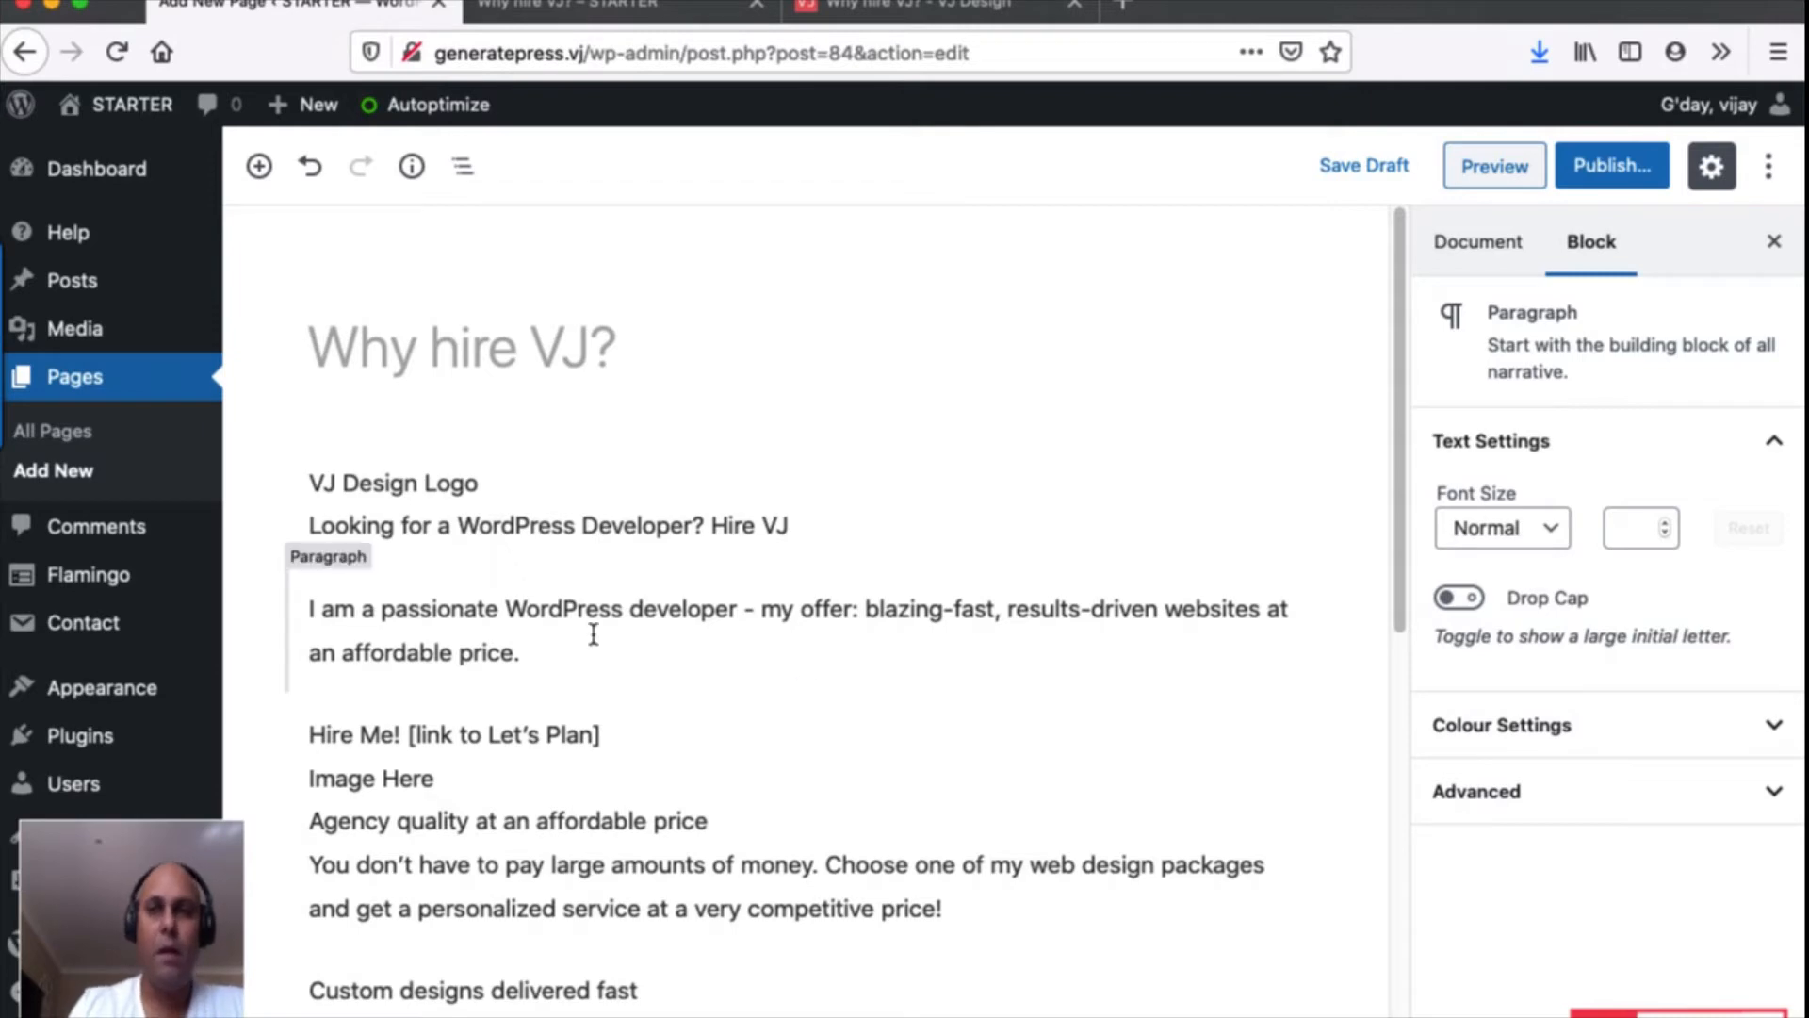
{"action": "left_click", "coordinate": [1353, 179]}
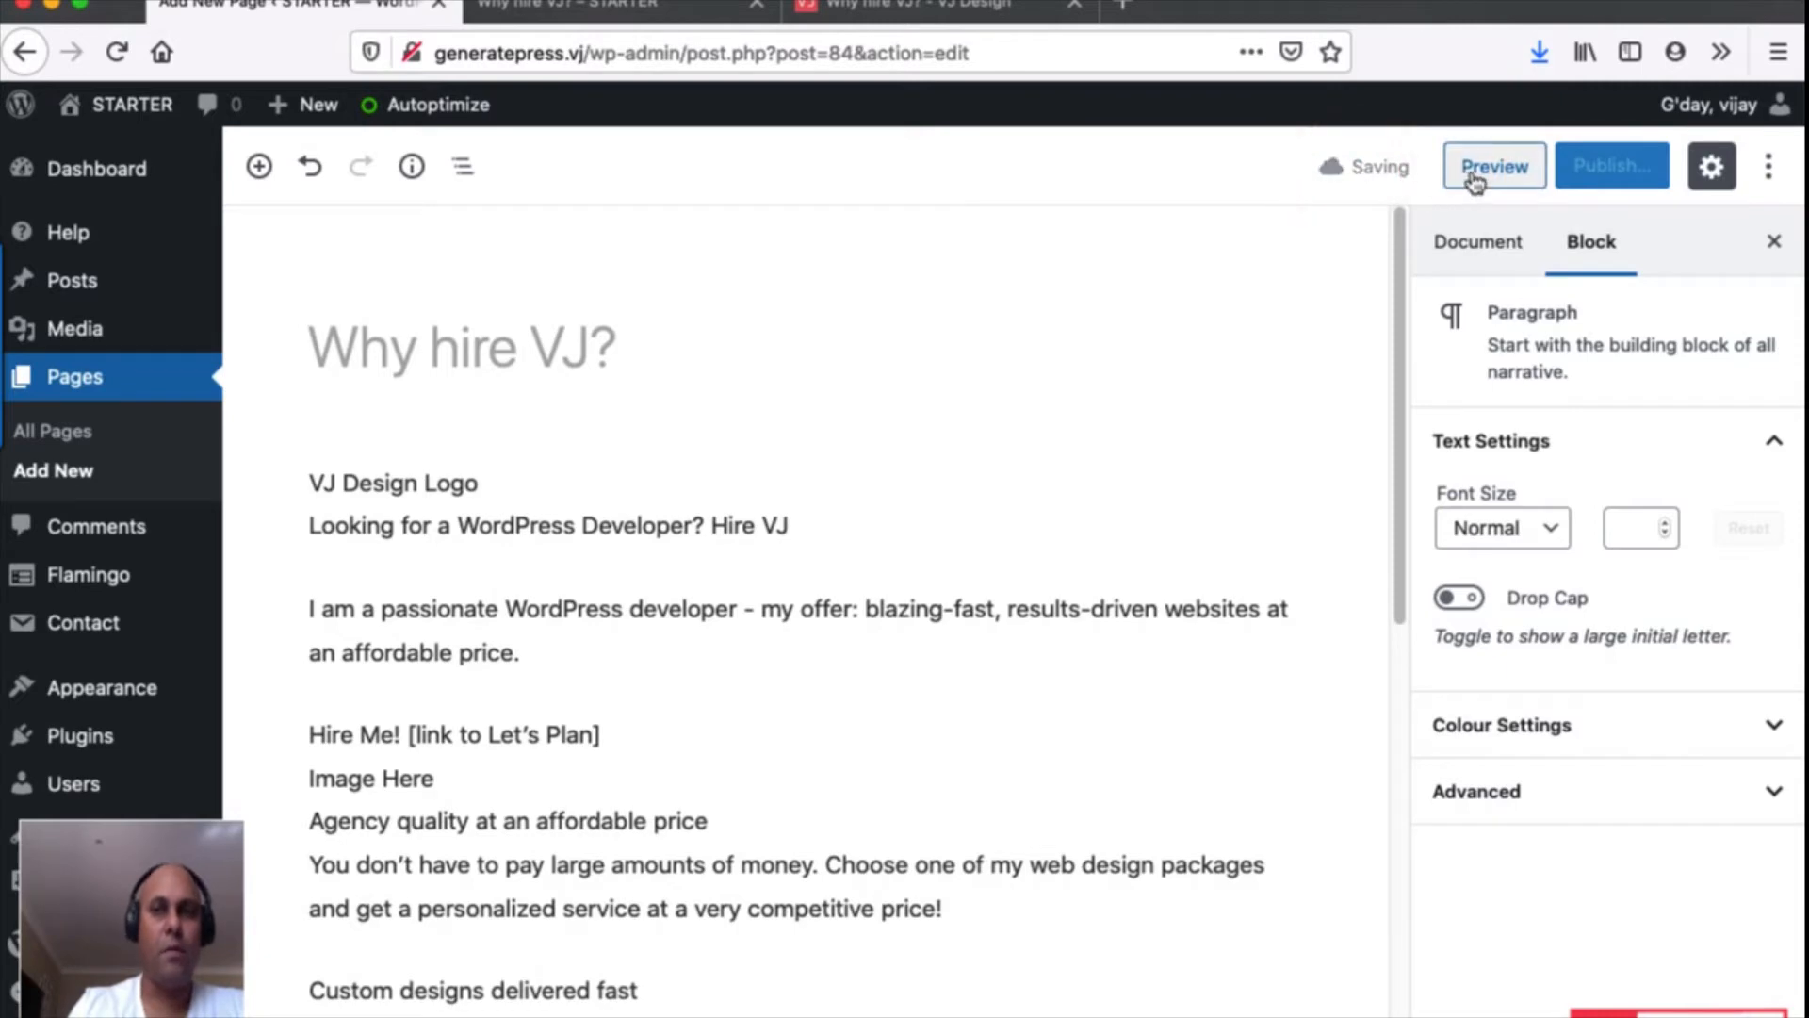
{"action": "left_click", "coordinate": [1480, 175]}
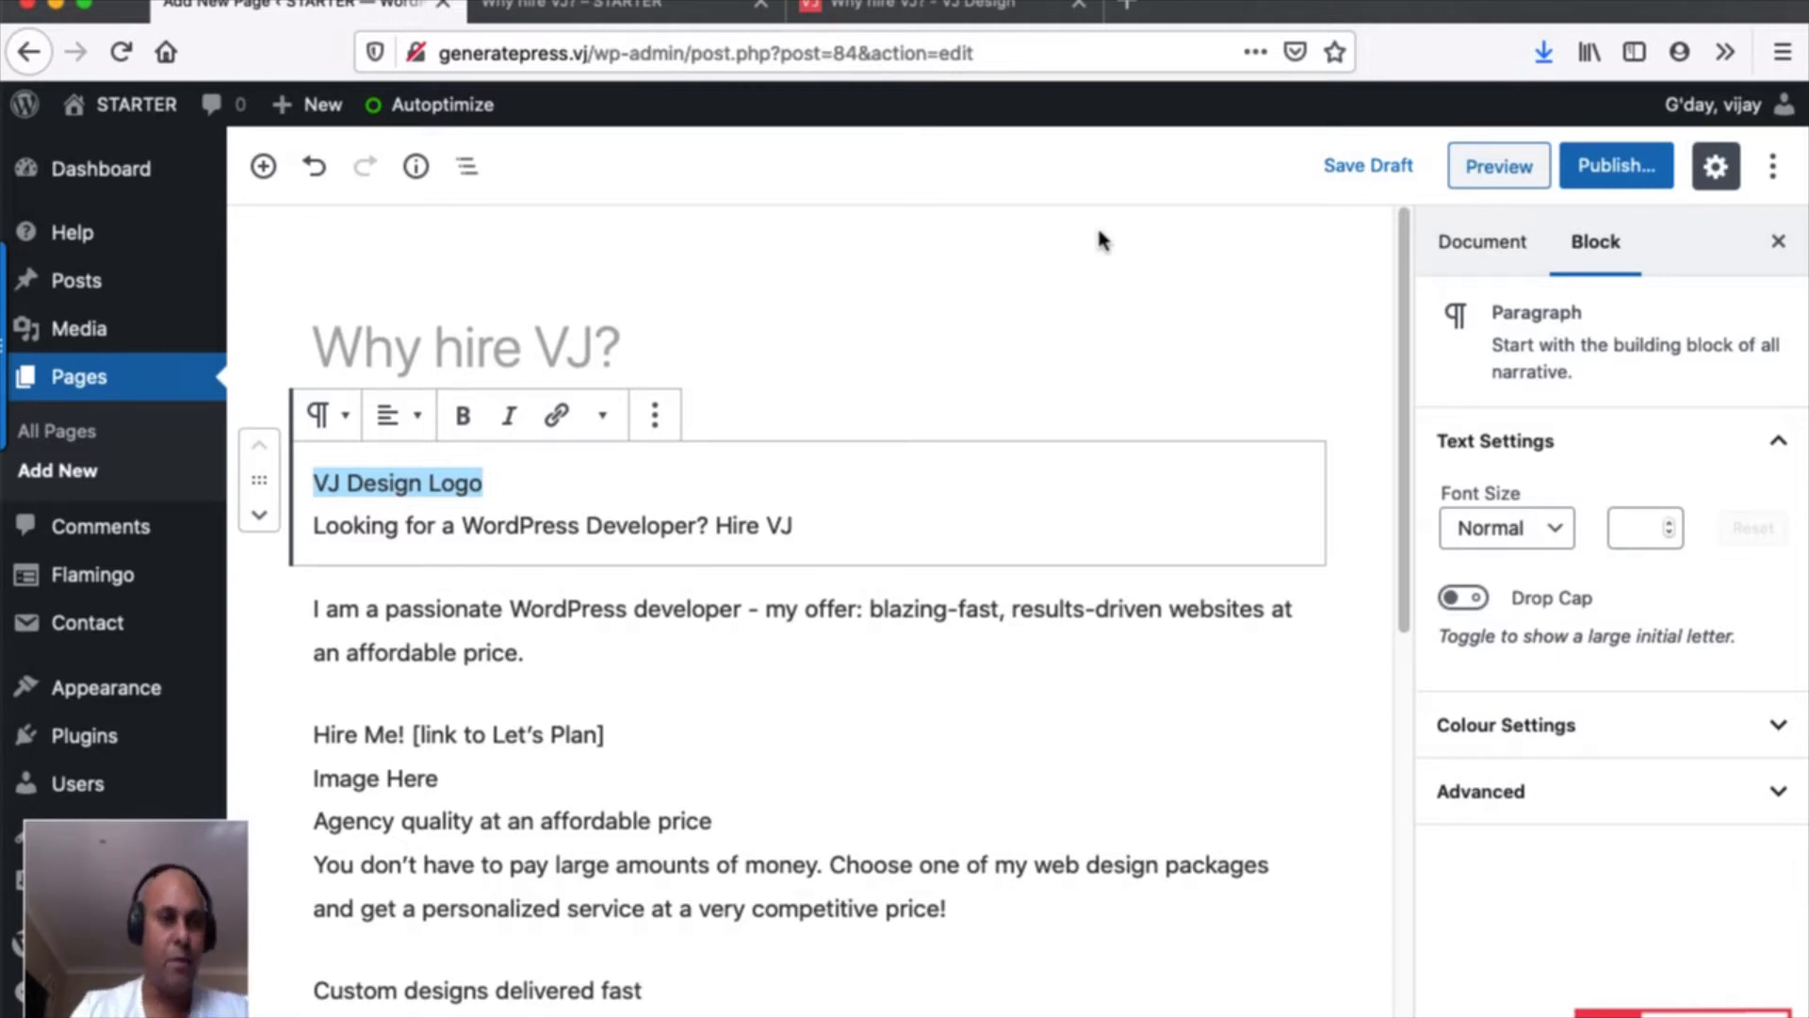
Split the "VJ Design Logo" line into its own paragraph and clear its text.
{"action": "left_click", "coordinate": [530, 481]}
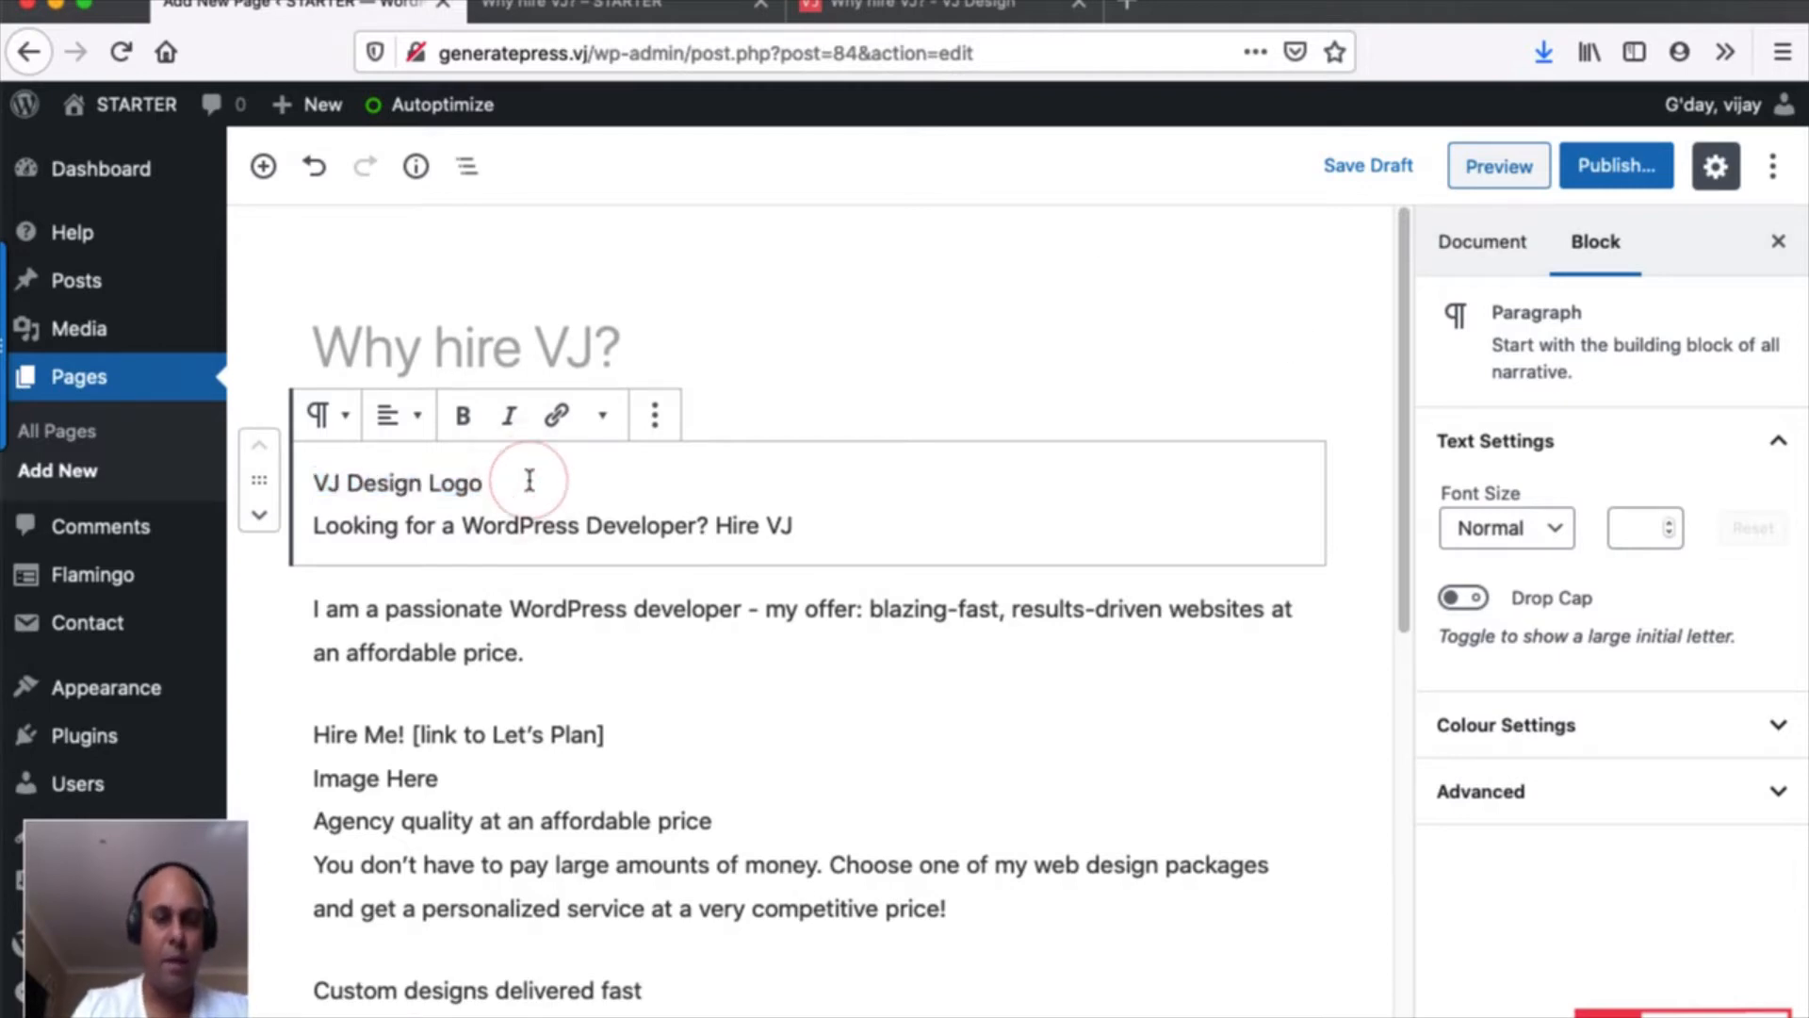
{"action": "key", "text": "Return"}
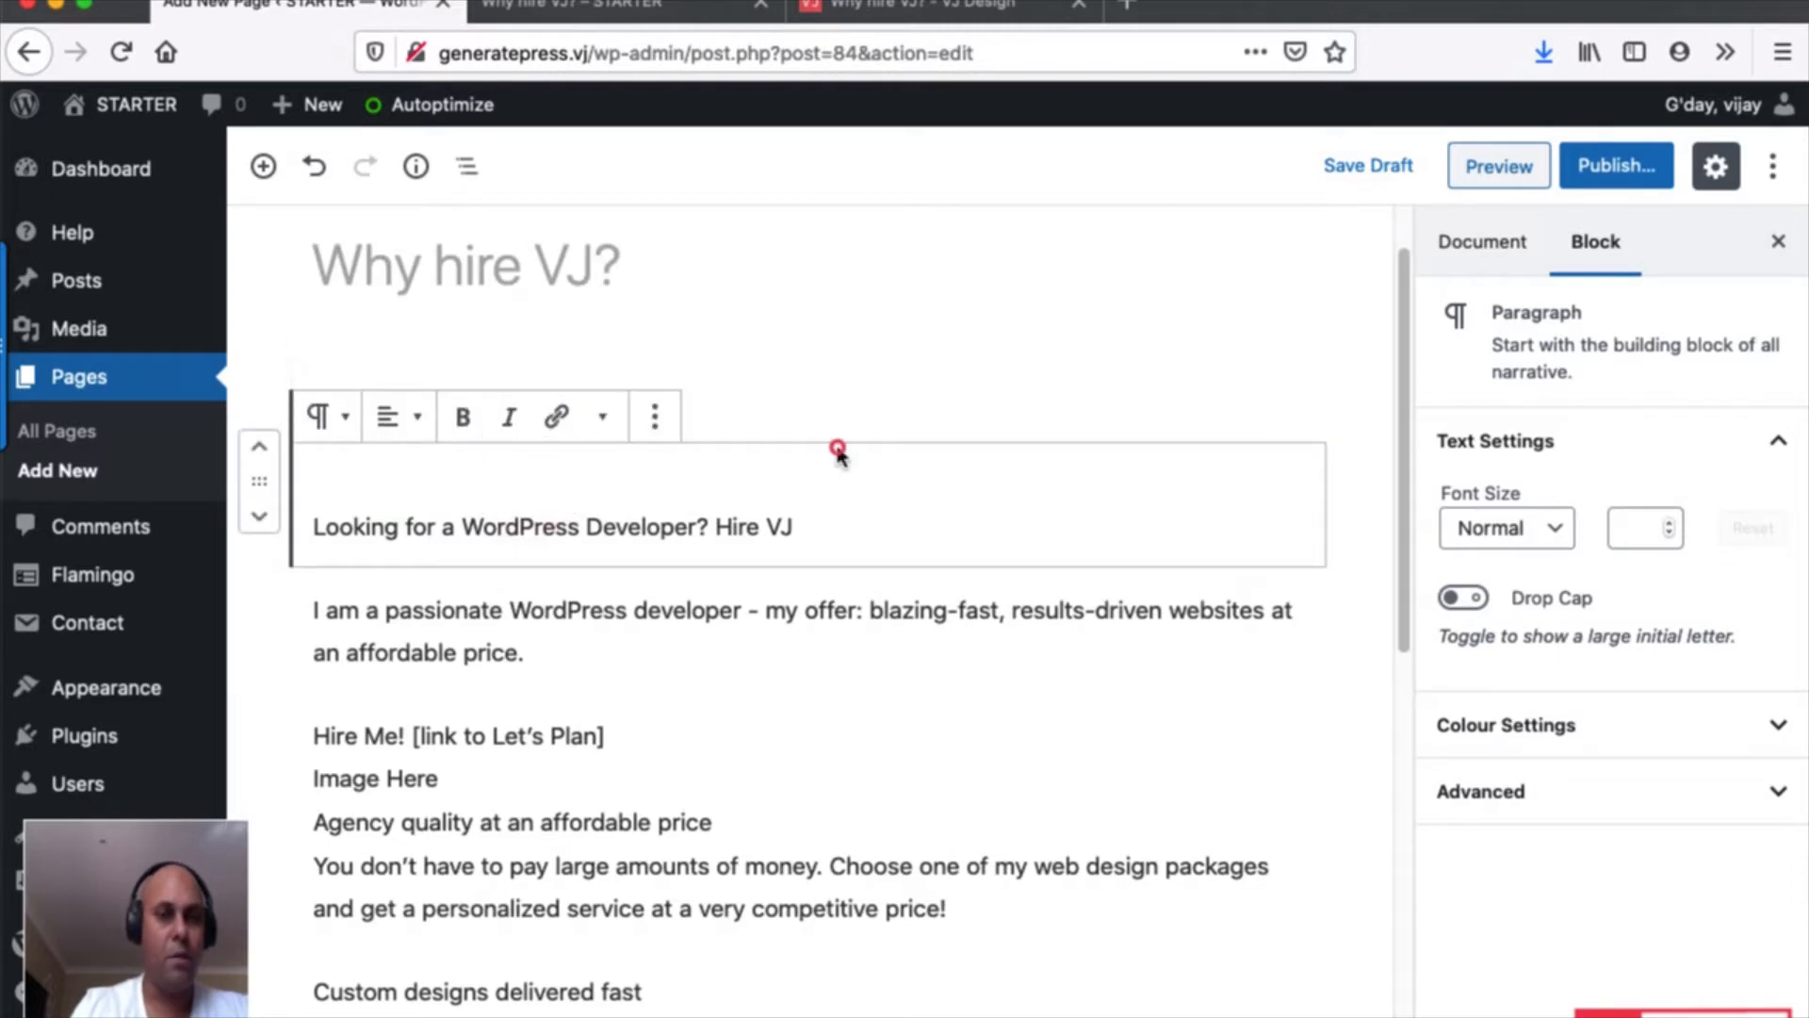
{"action": "left_click", "coordinate": [838, 402]}
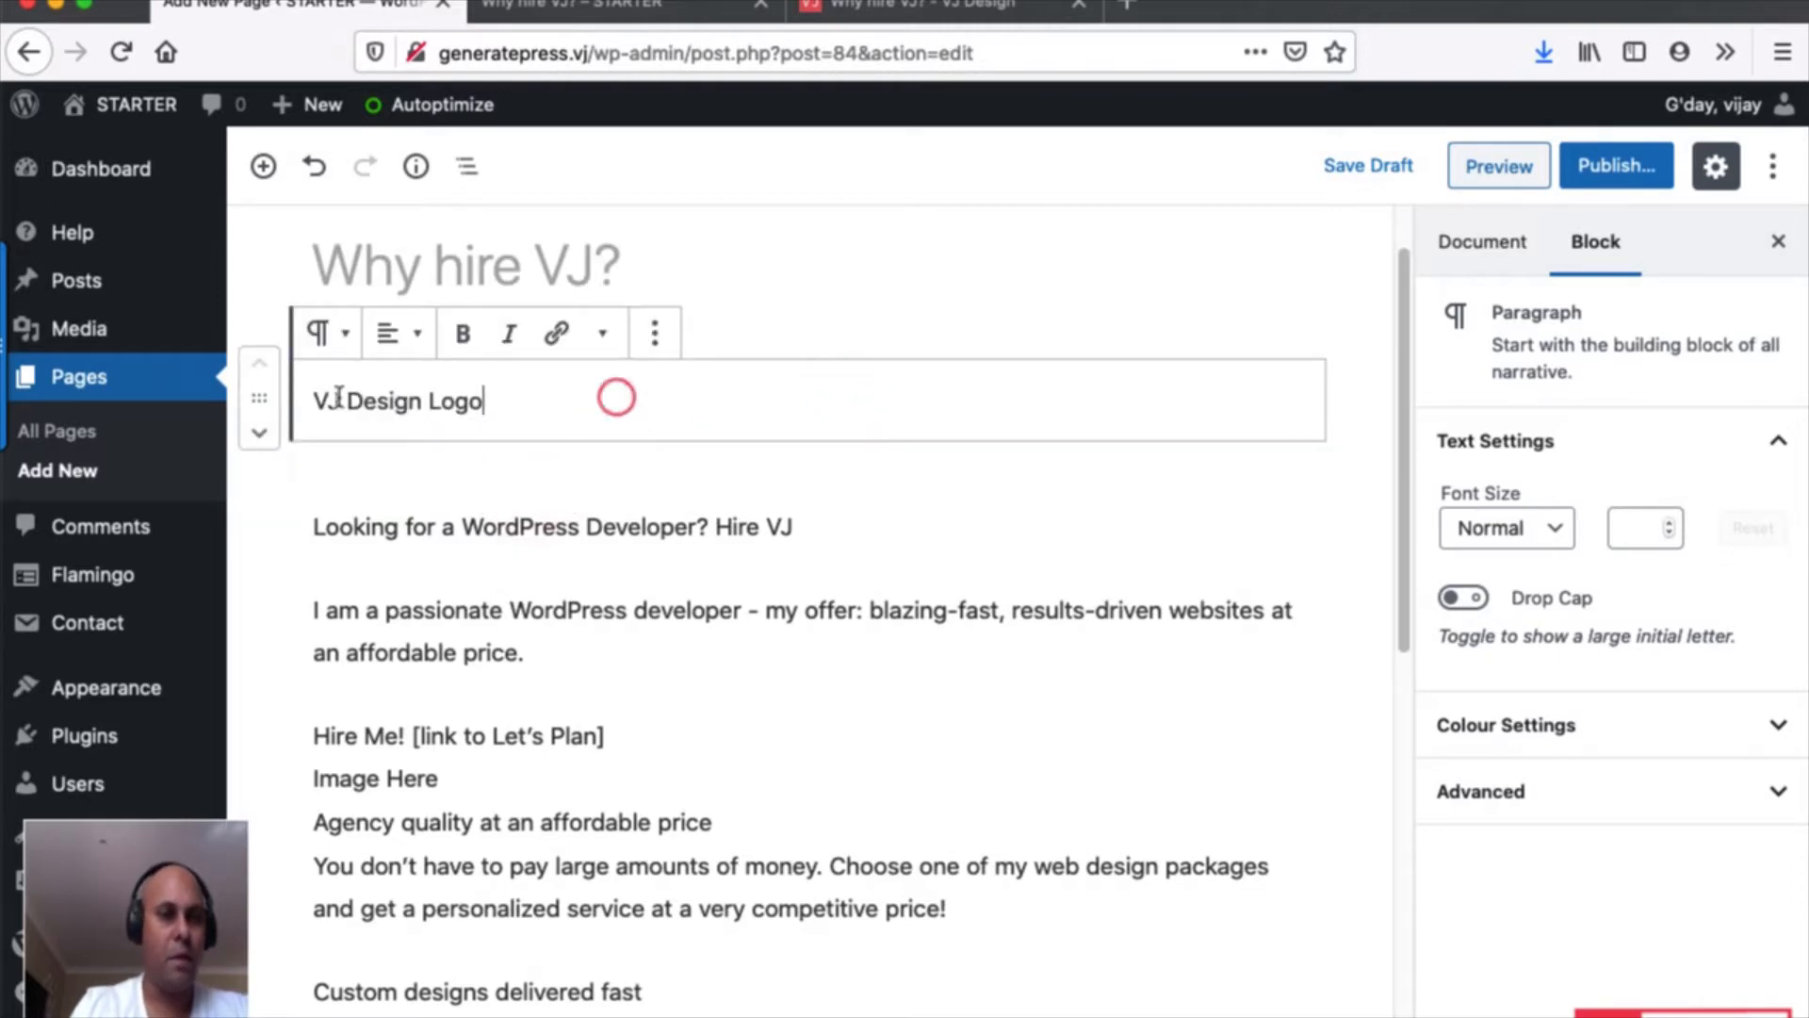
{"action": "triple_click", "coordinate": [617, 397]}
{"action": "key", "text": "BackSpace"}
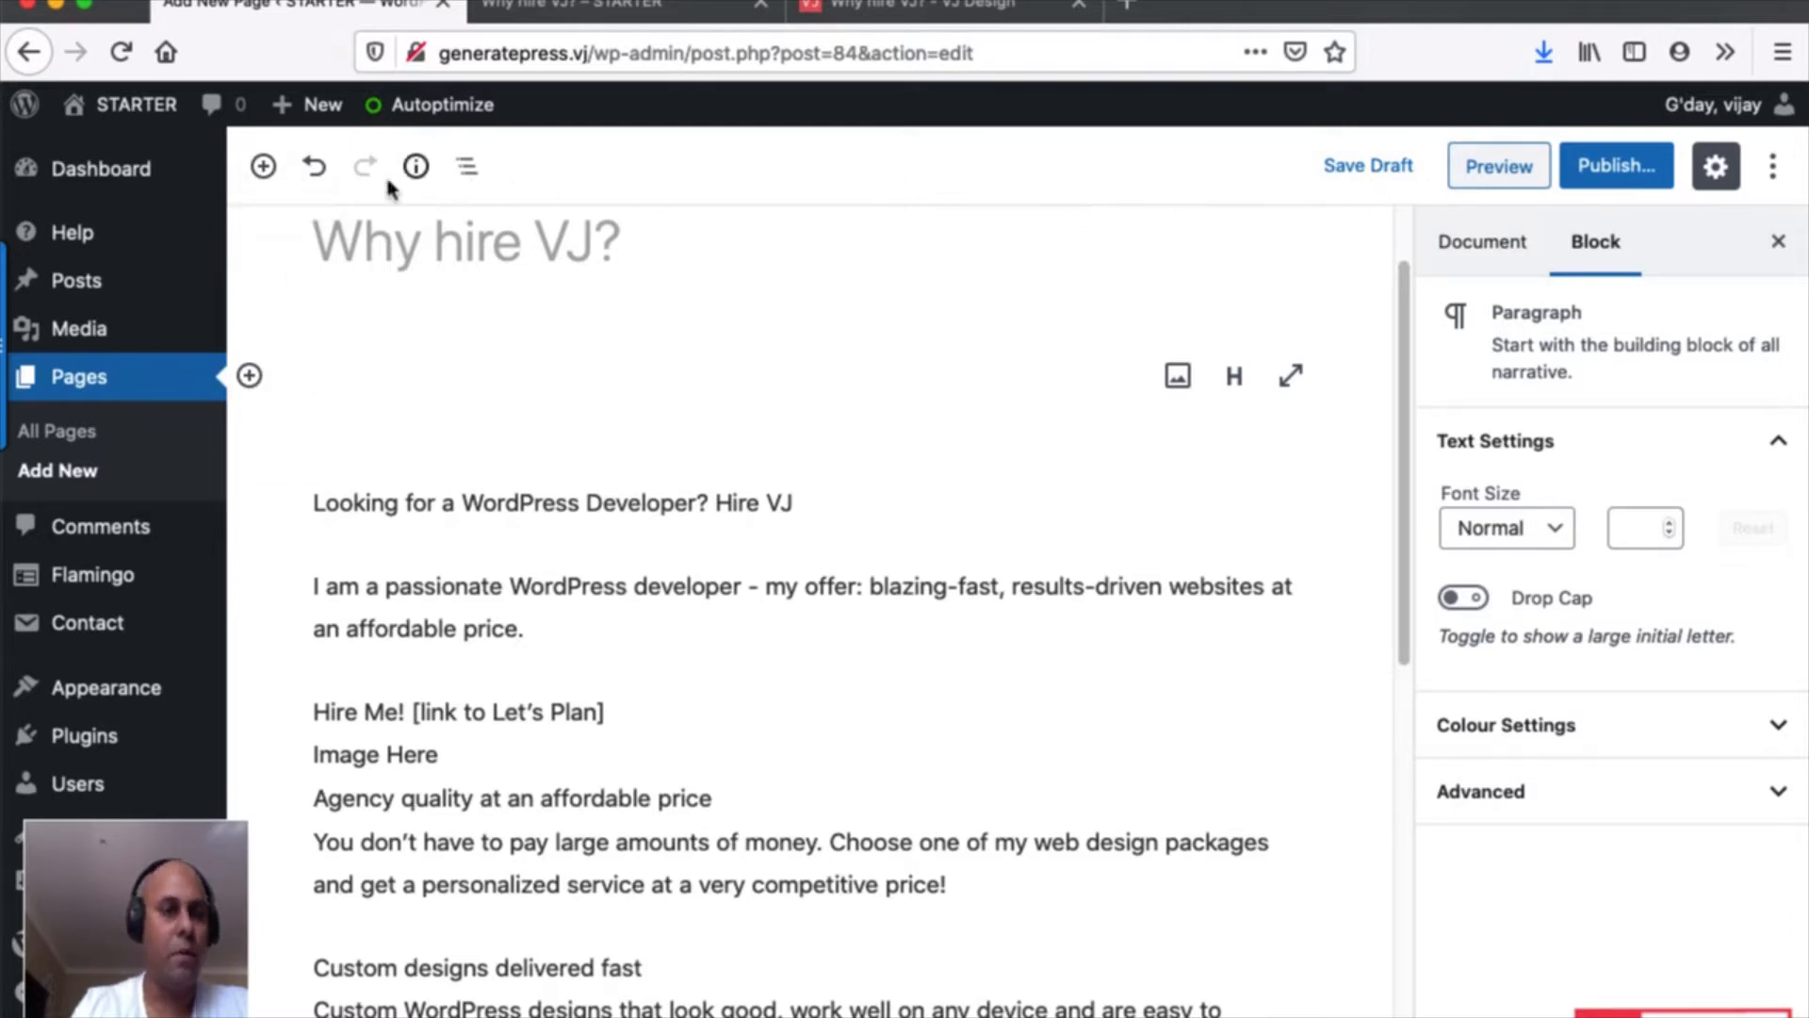
Insert an Image block in the empty paragraph above "Looking for a WordPress Developer? Hire VJ".
{"action": "left_click", "coordinate": [250, 376]}
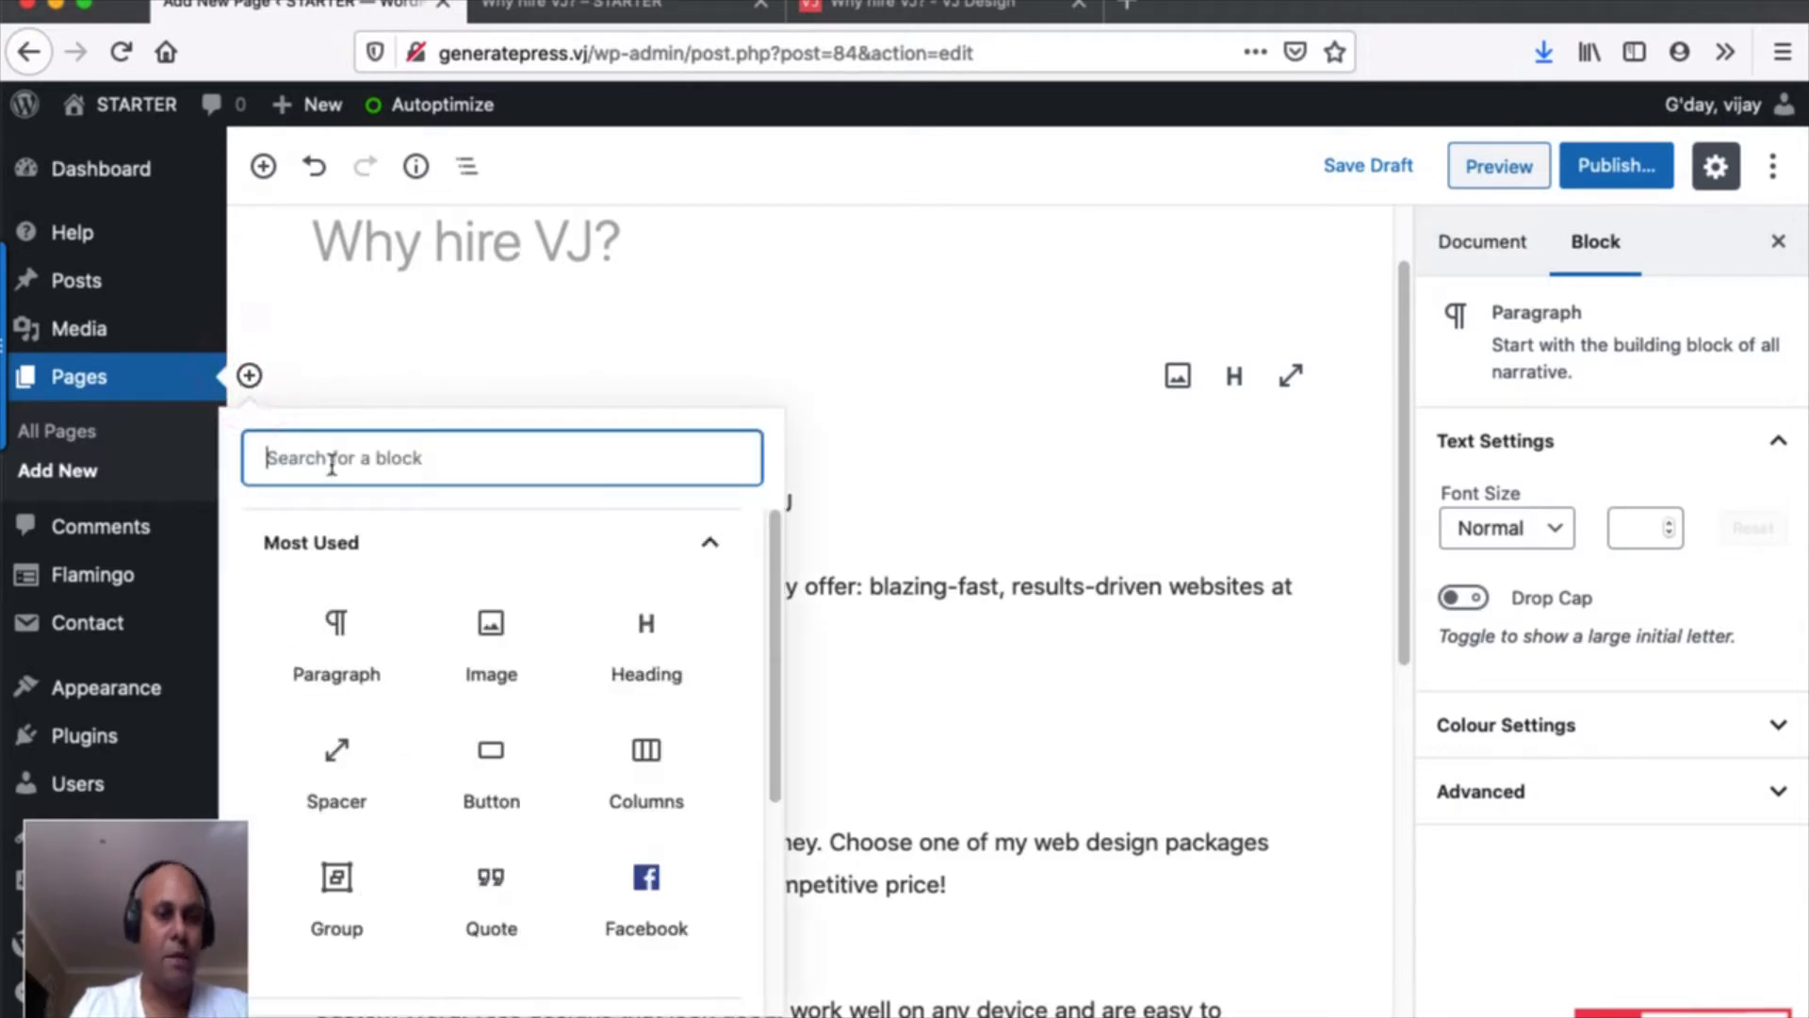
{"action": "type", "text": "image"}
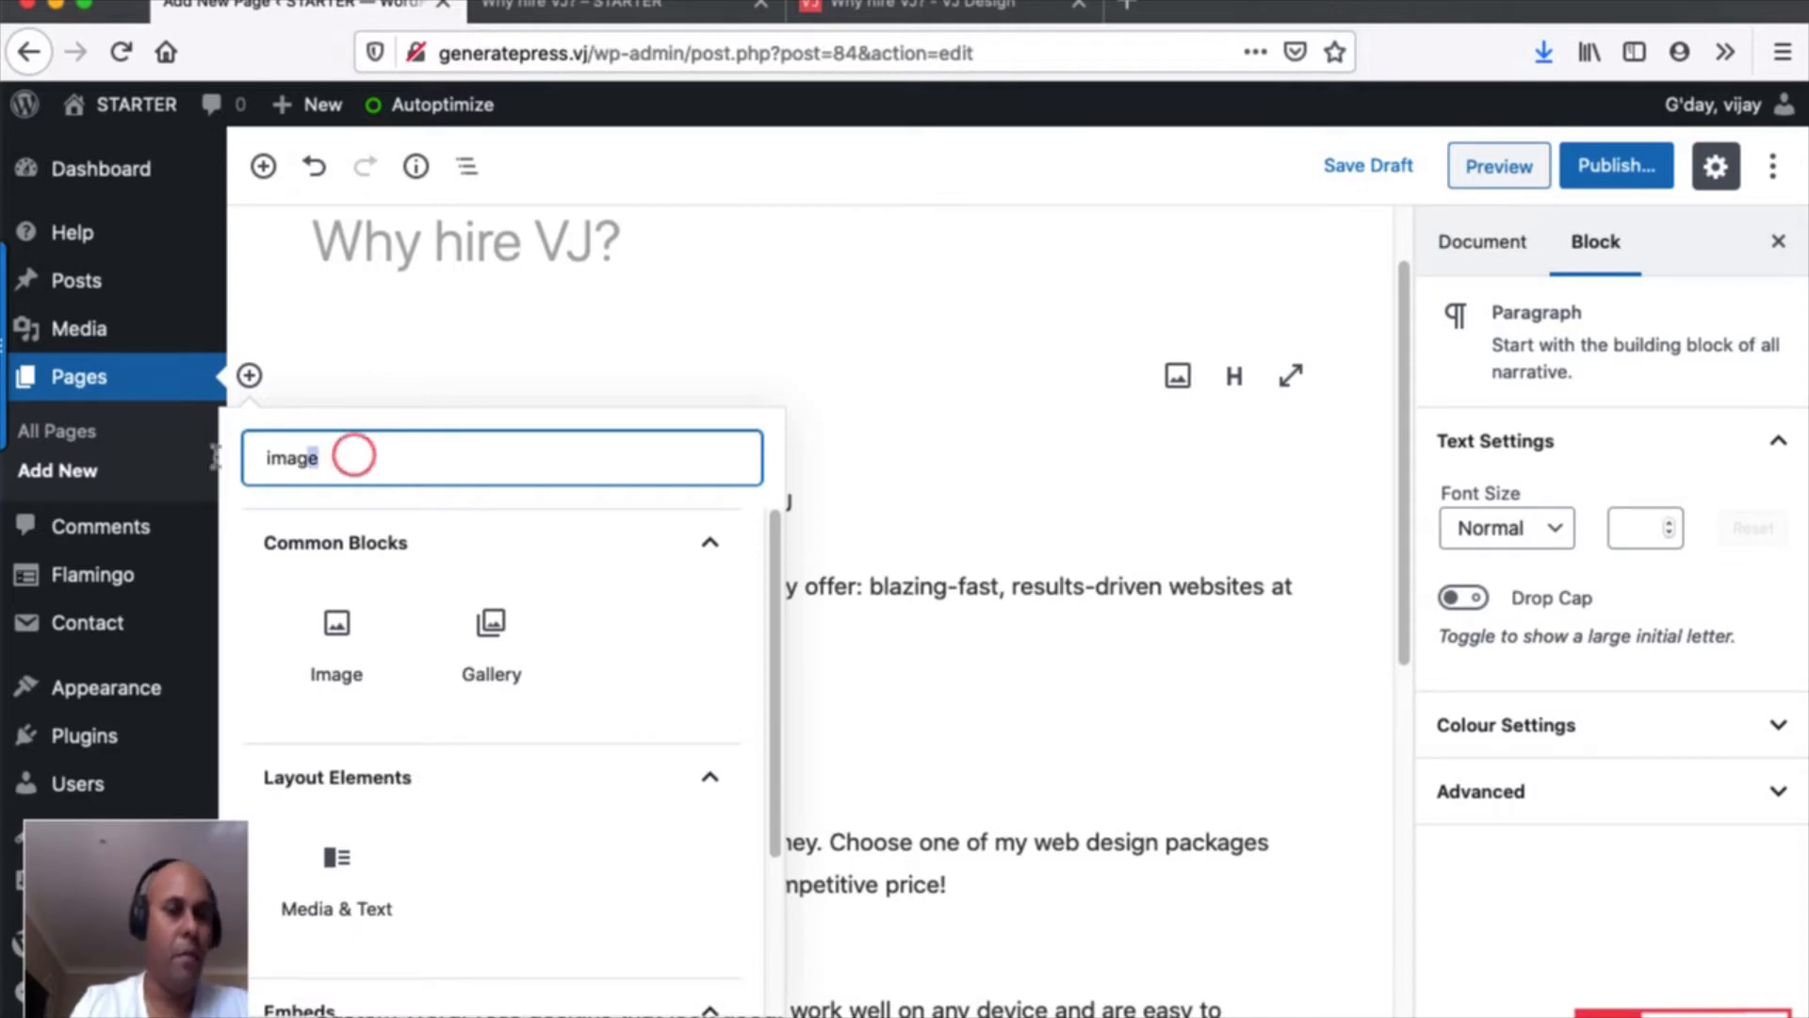
{"action": "double_click", "coordinate": [354, 458]}
{"action": "key", "text": "BackSpace"}
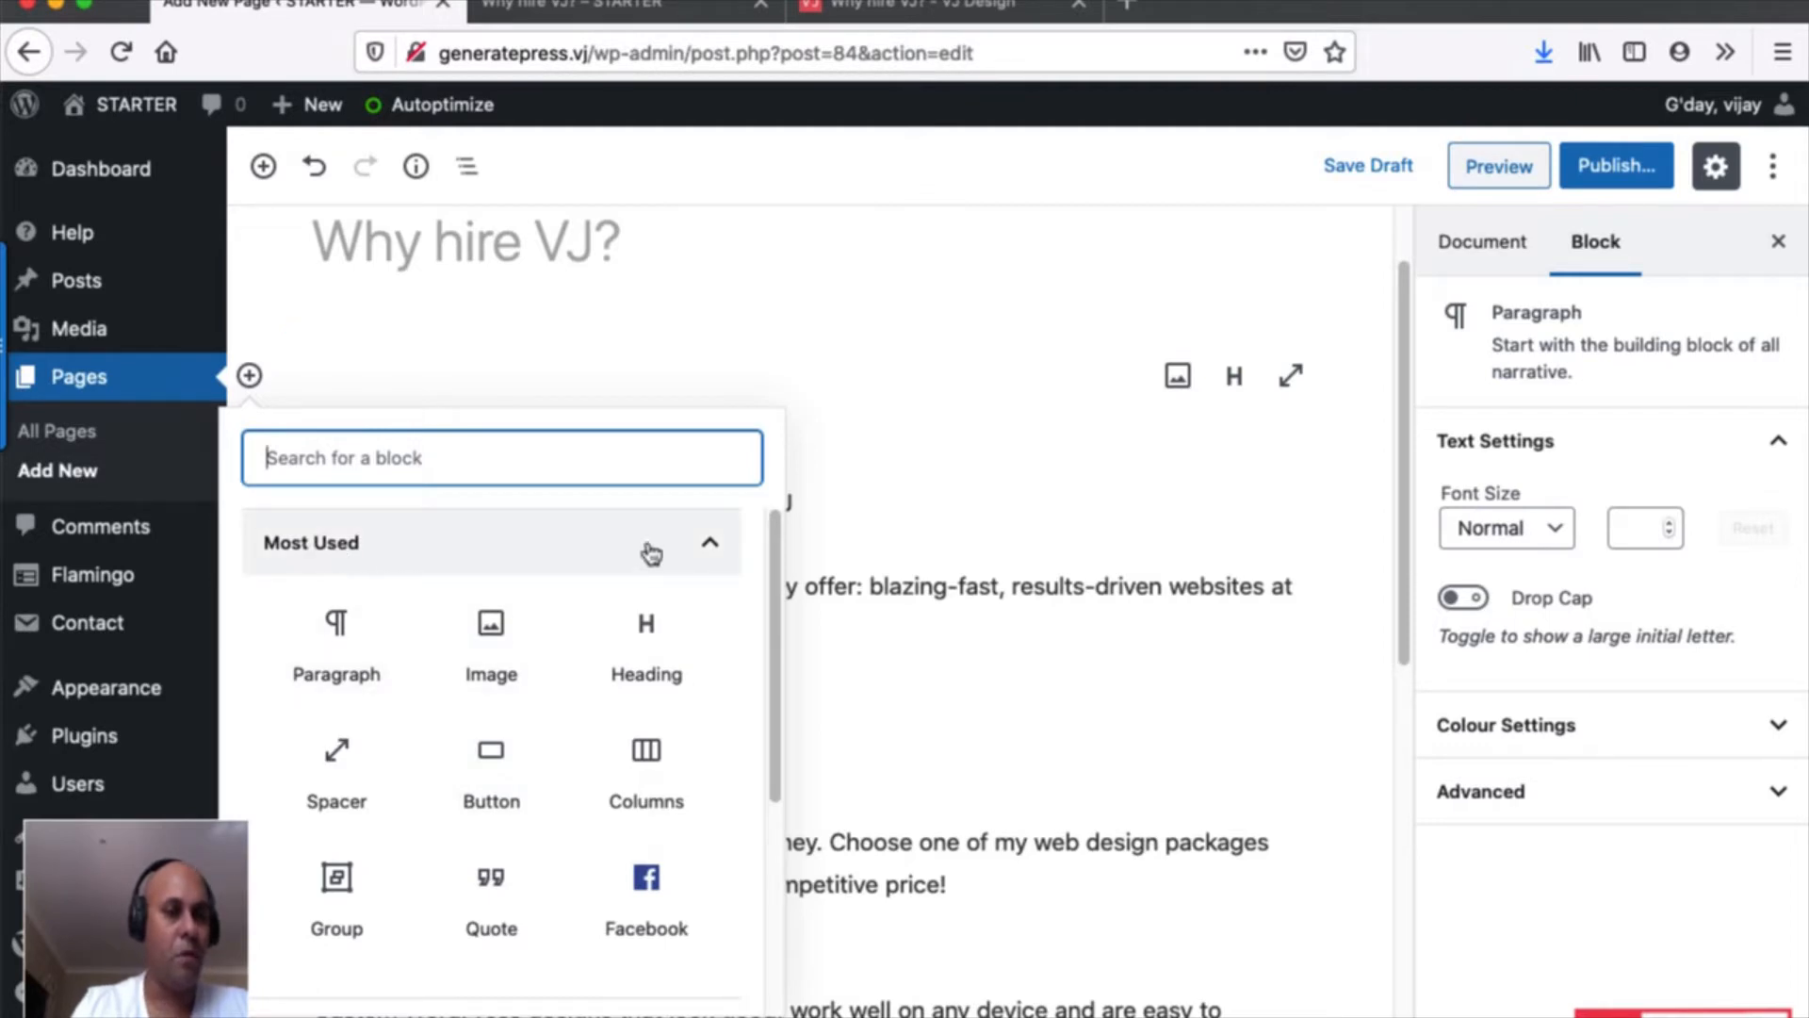
{"action": "left_click", "coordinate": [705, 544]}
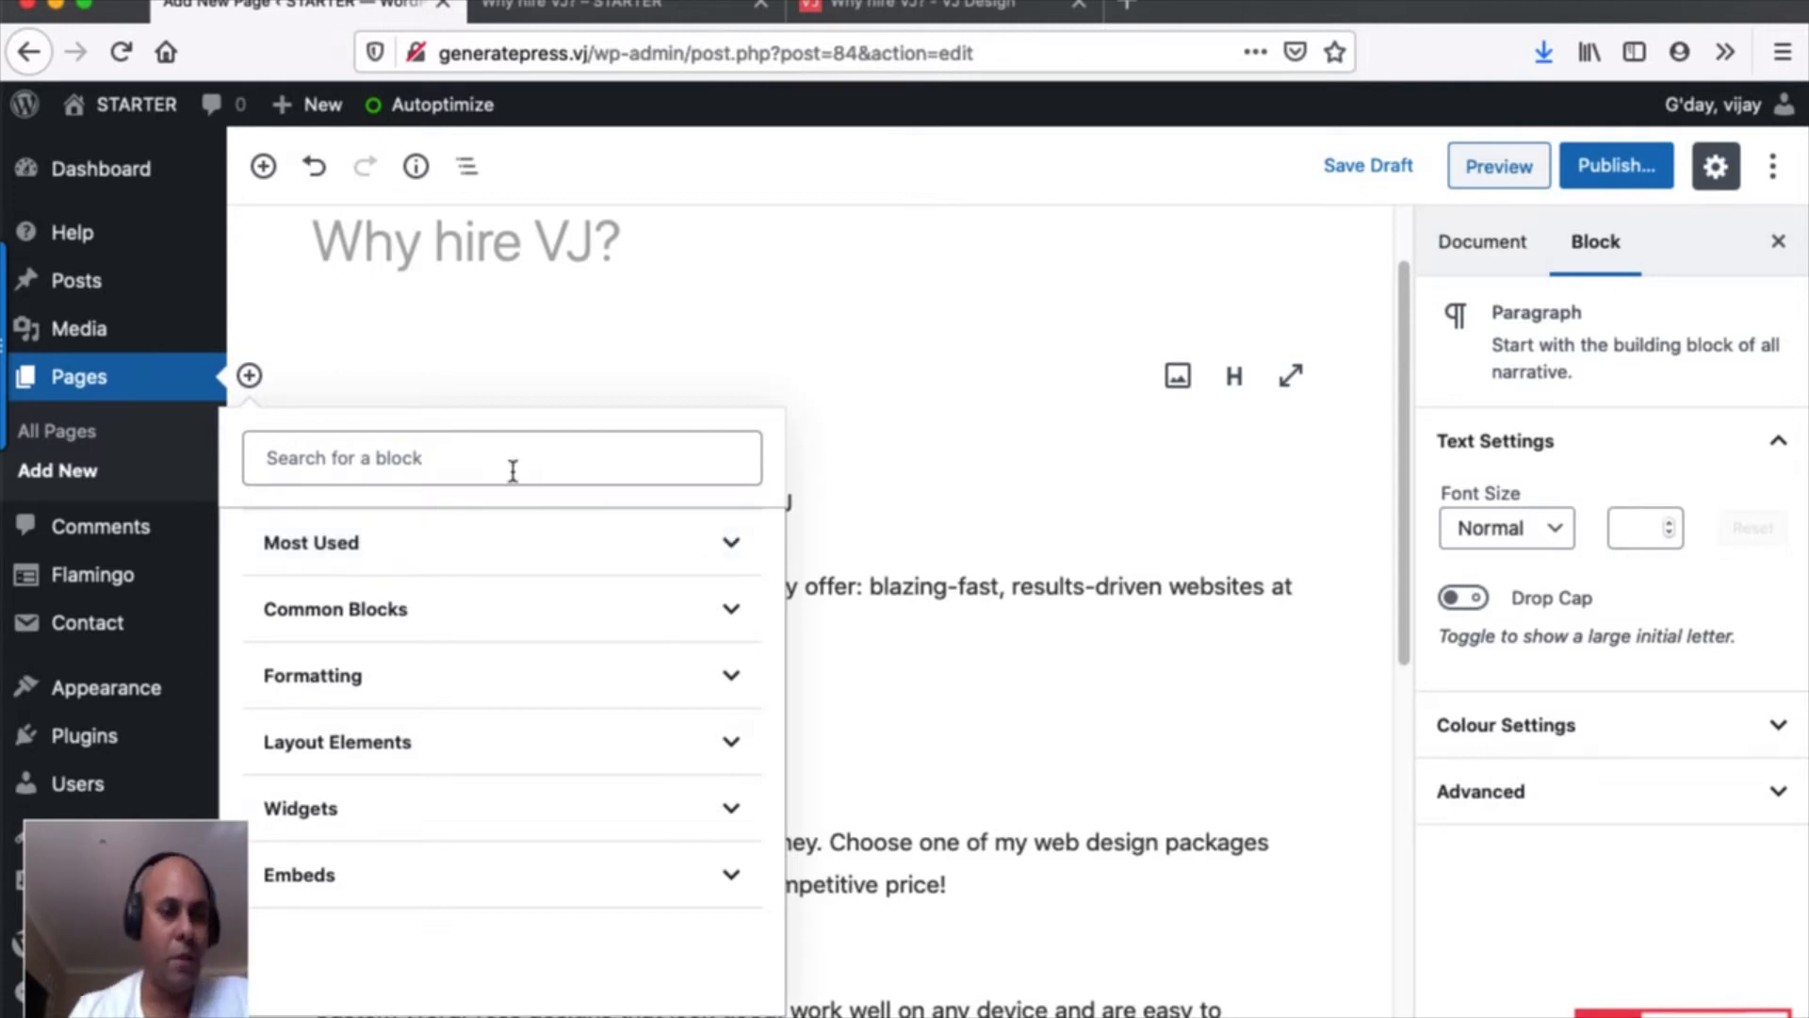
{"action": "left_click", "coordinate": [734, 537]}
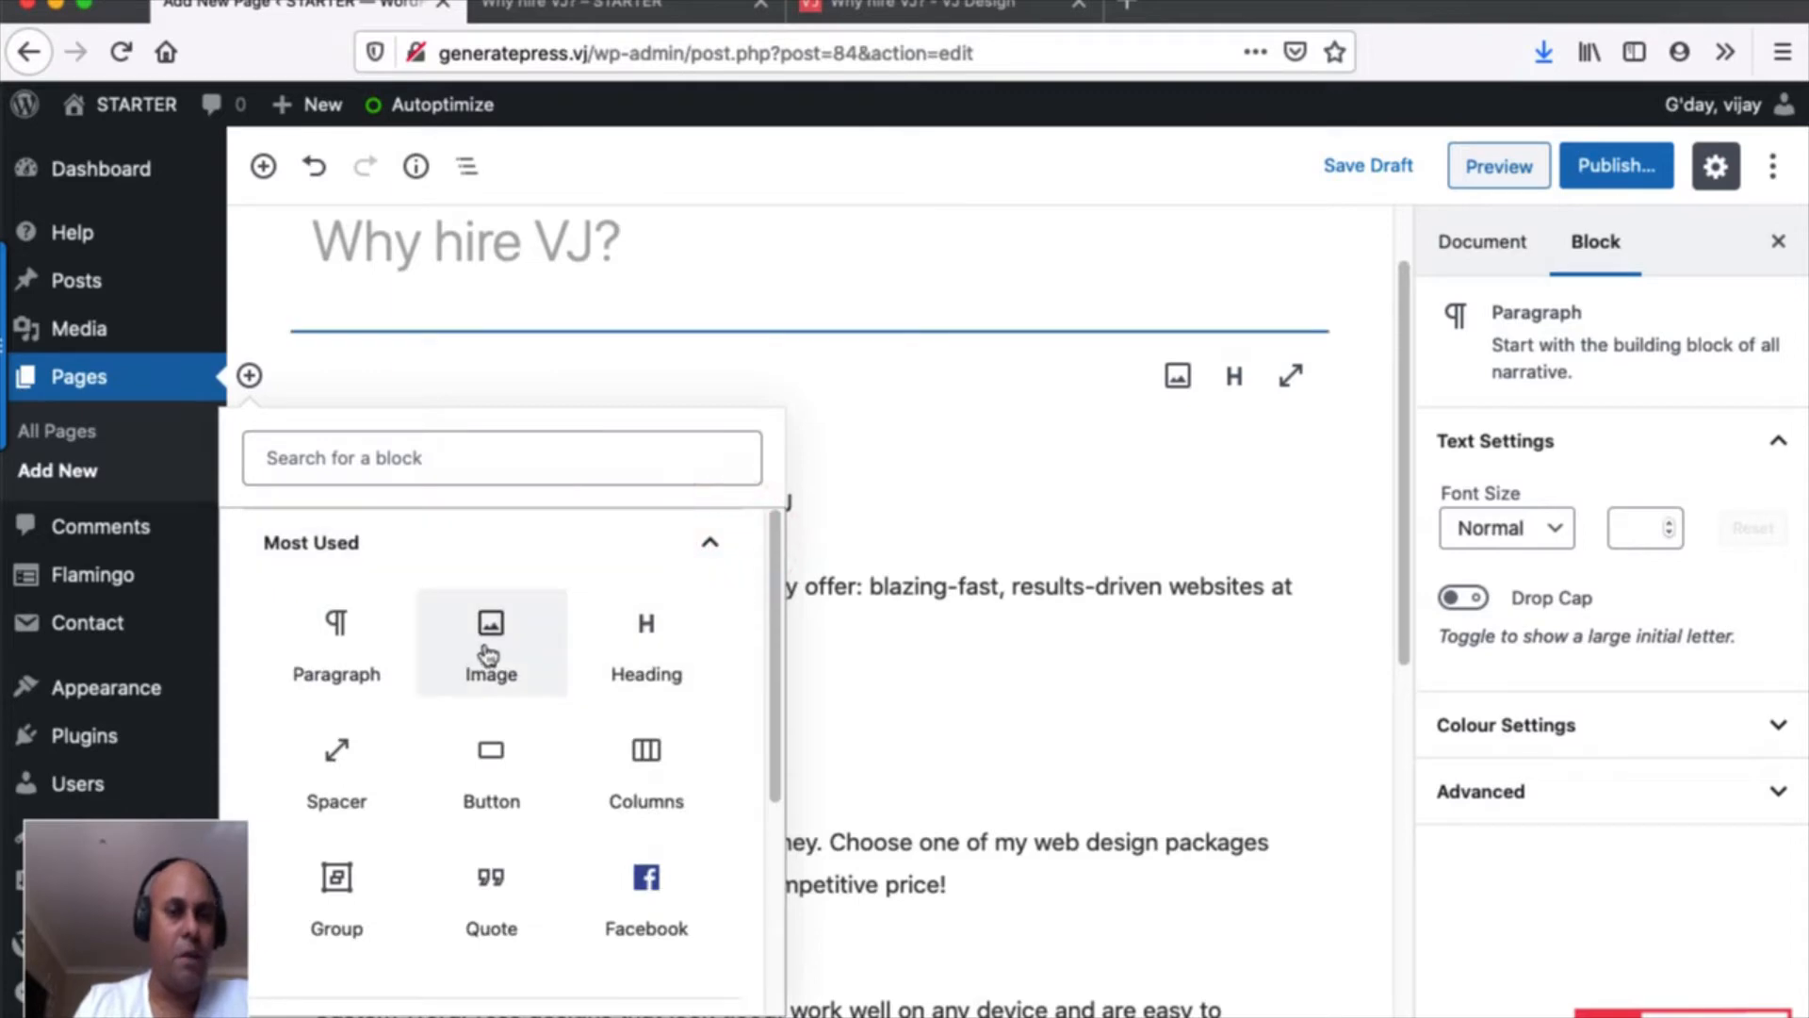
{"action": "left_click", "coordinate": [491, 645]}
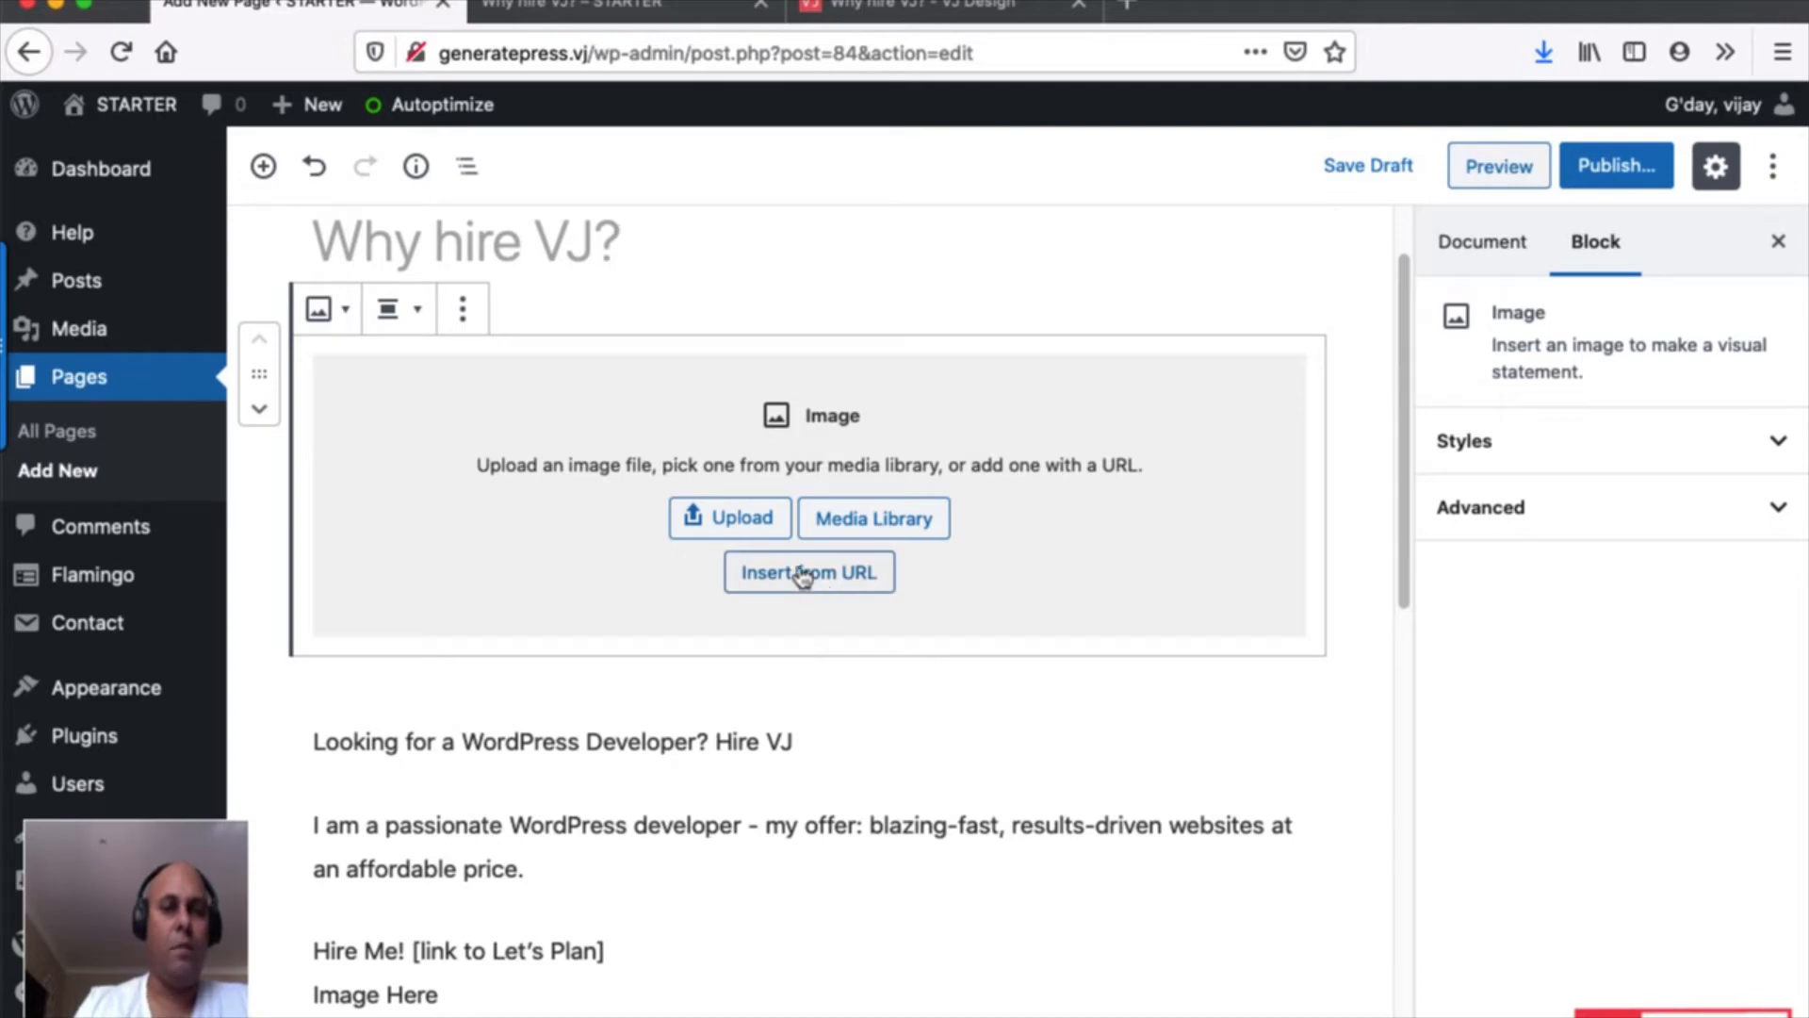
Upload vjdesign-logo-white.png from the Desktop into the Image block and centre-align it.
{"action": "left_click", "coordinate": [768, 524]}
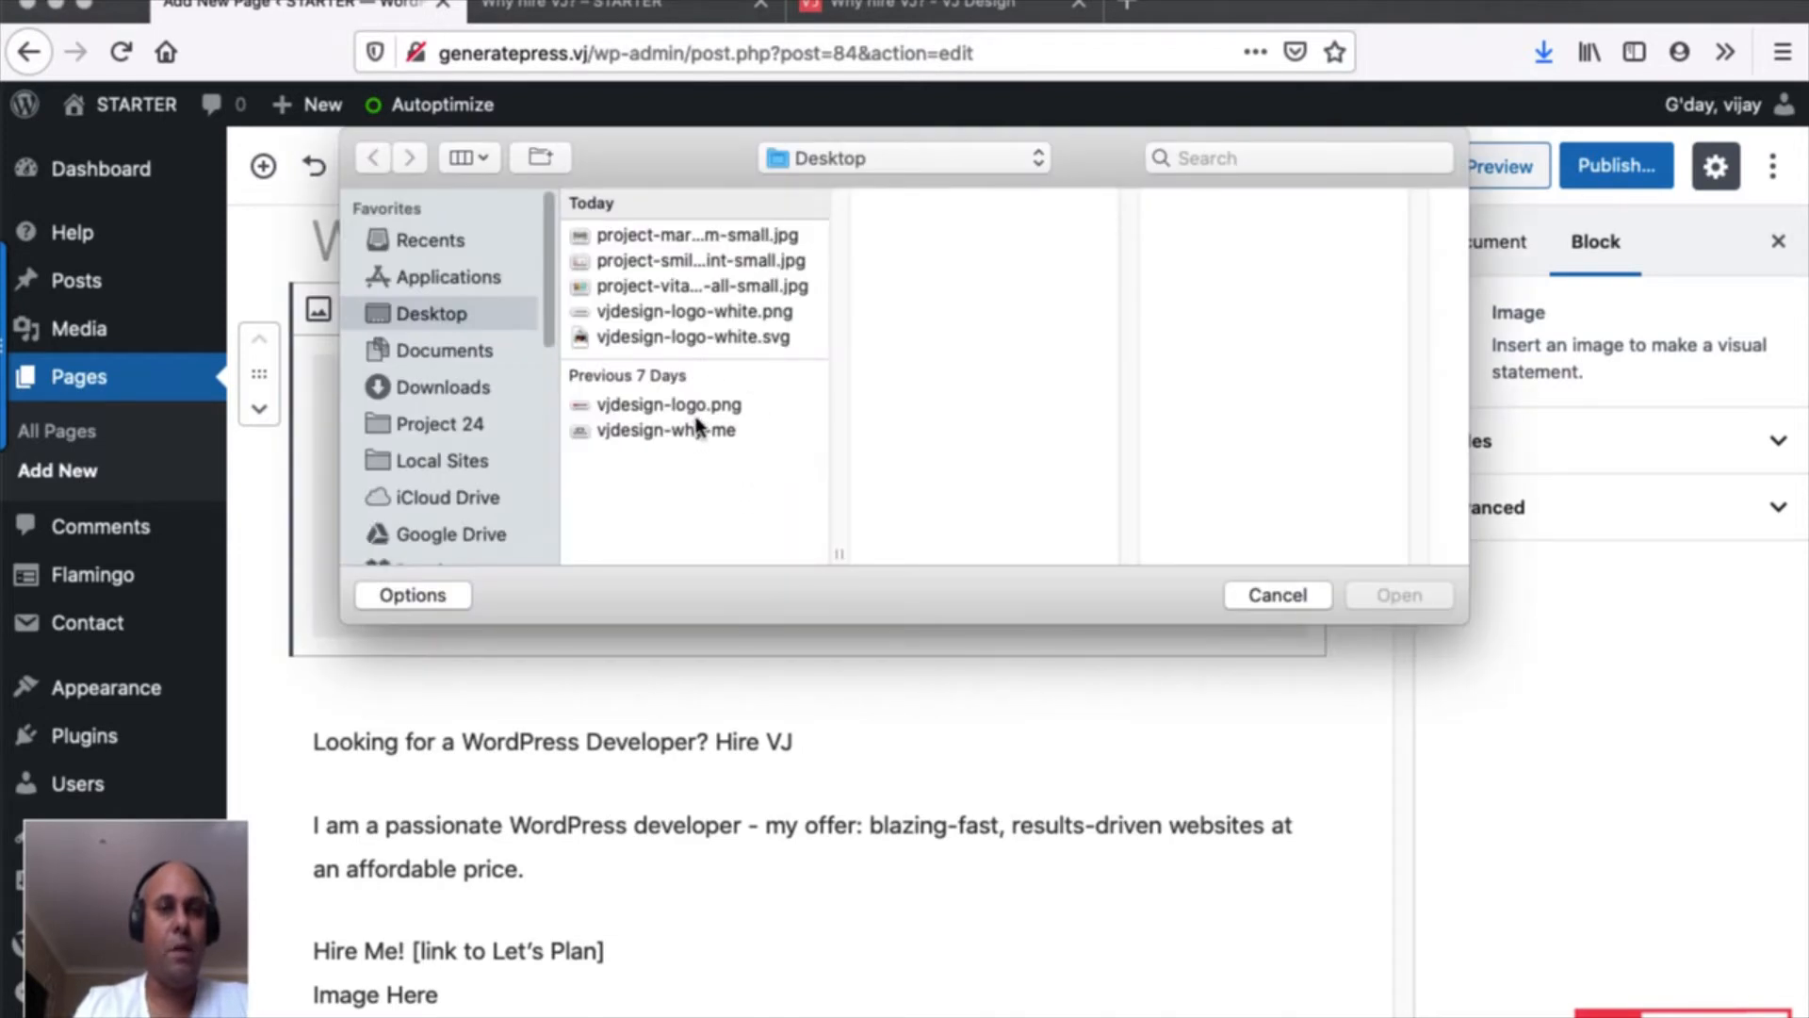
{"action": "left_click", "coordinate": [738, 313]}
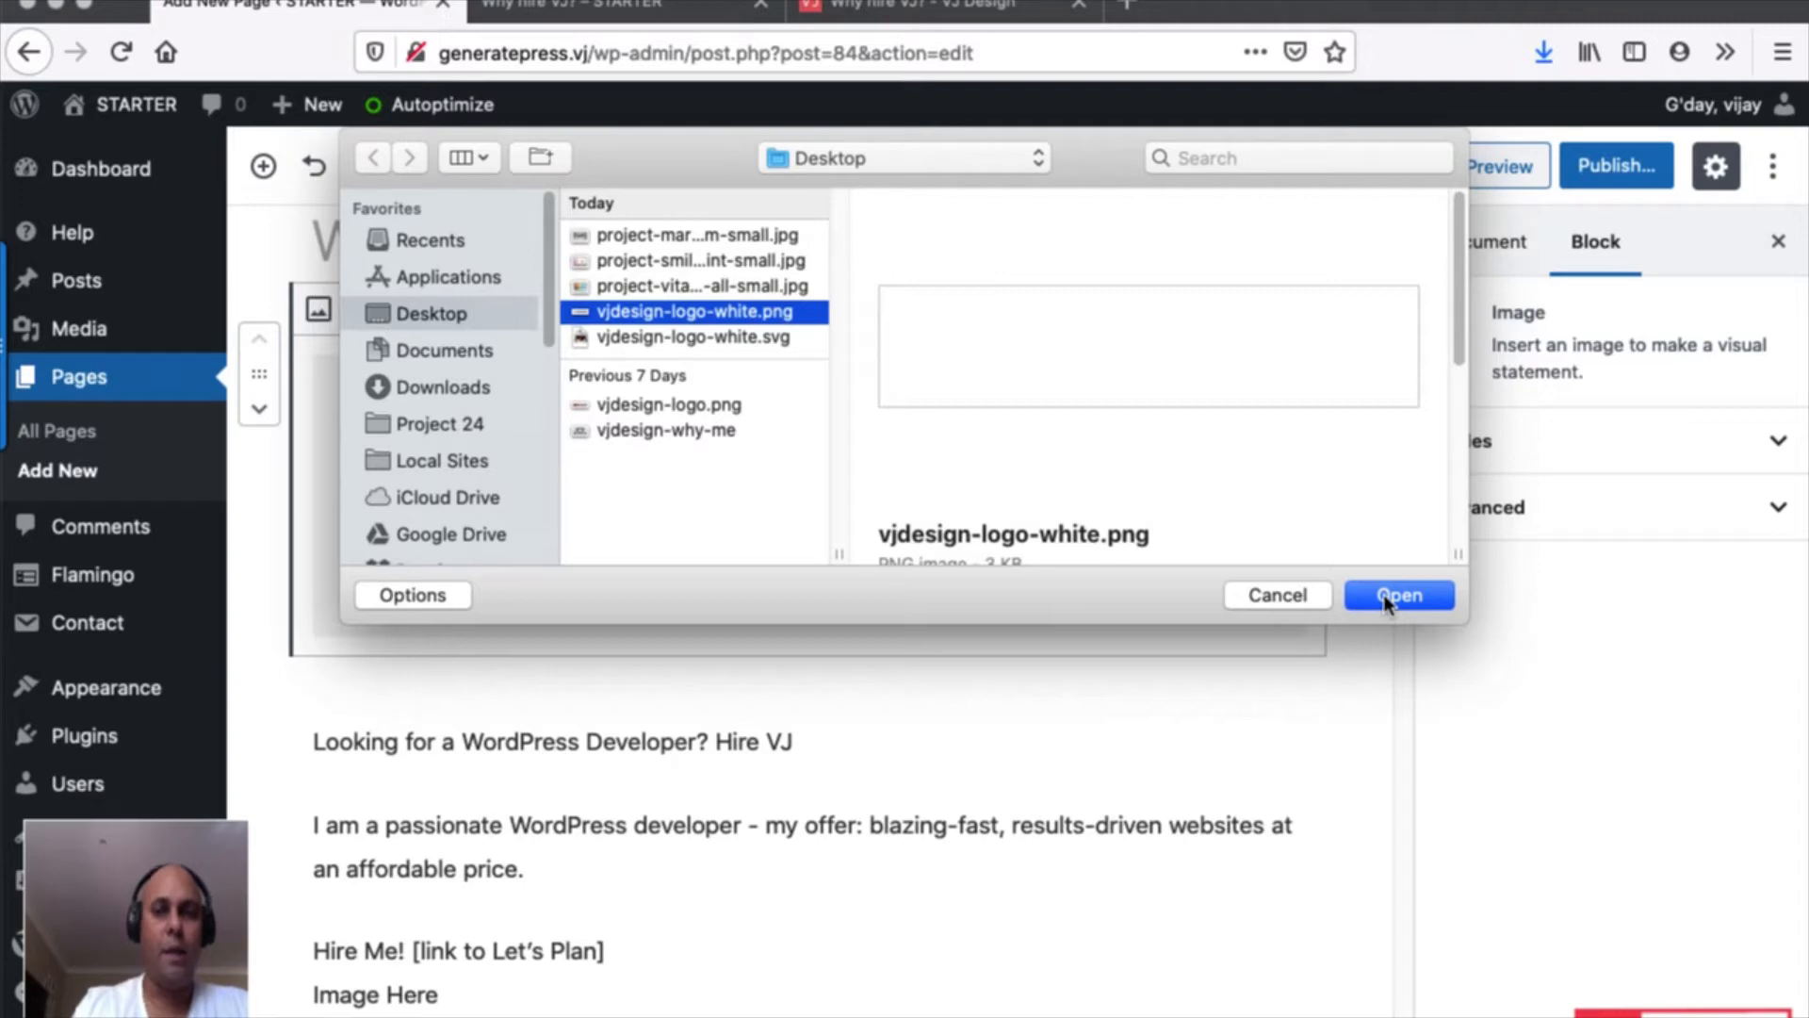
{"action": "left_click", "coordinate": [1393, 595]}
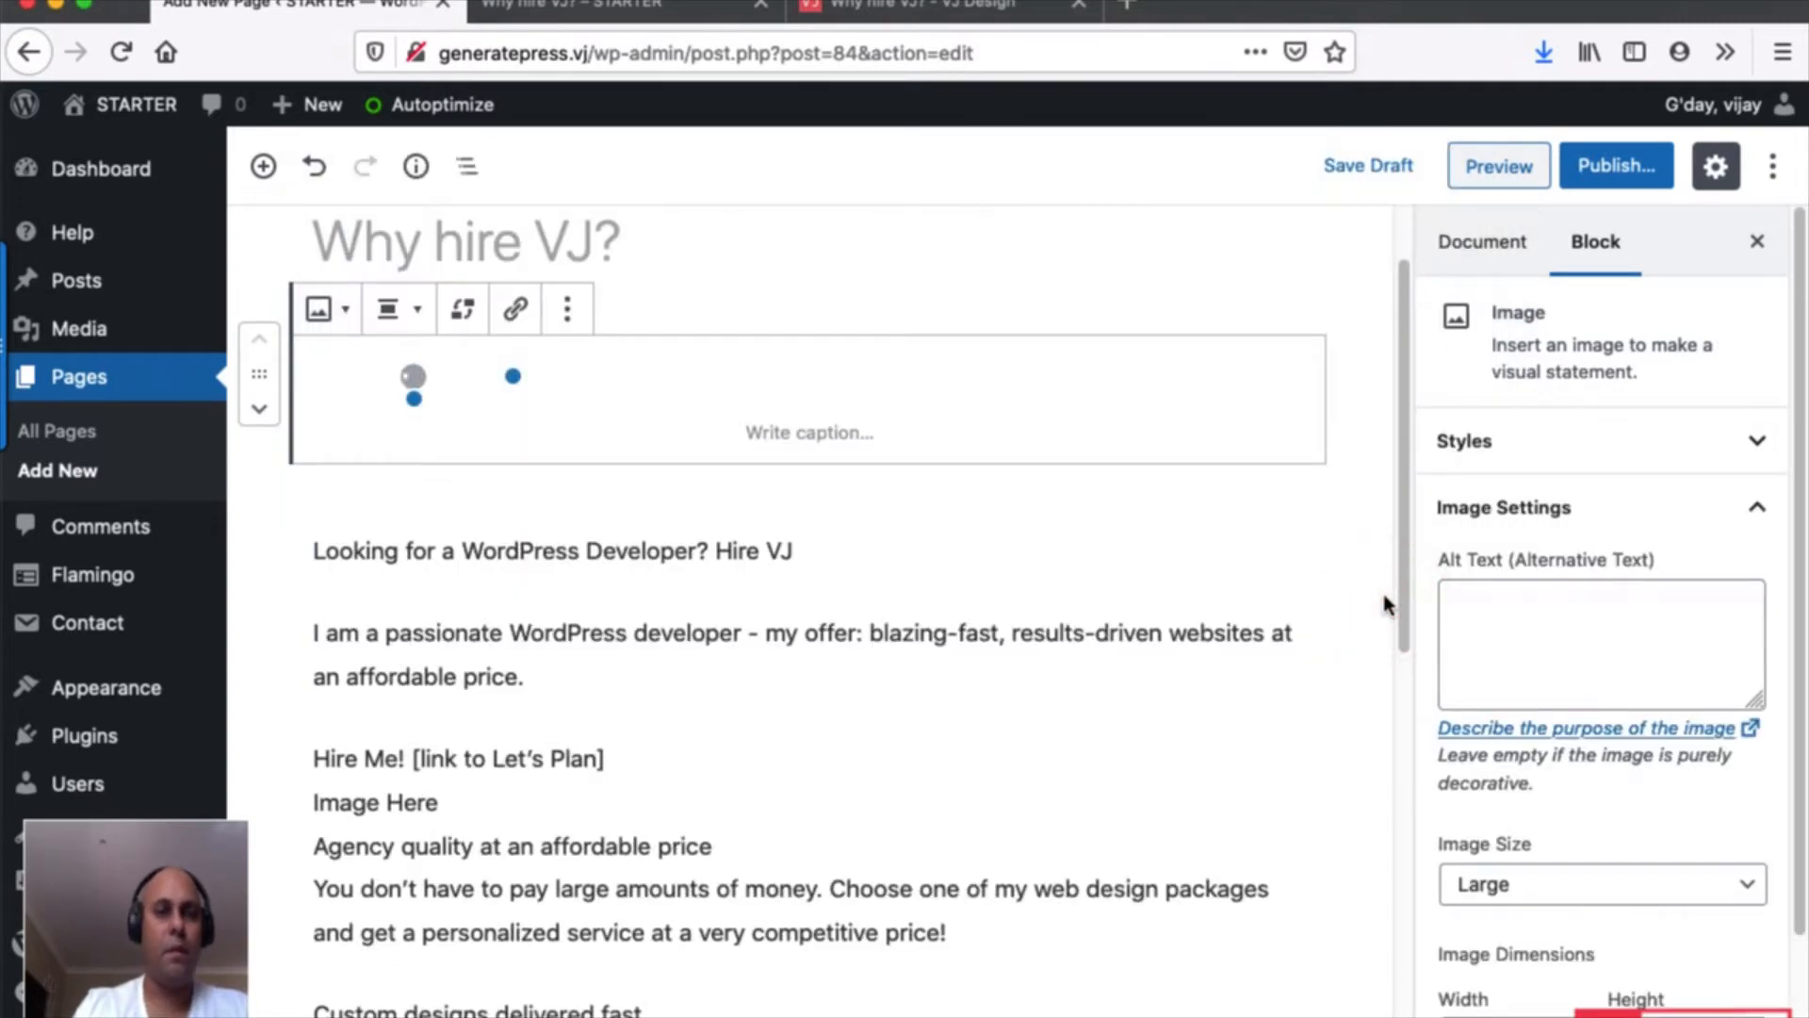
{"action": "left_click", "coordinate": [415, 308]}
{"action": "left_click", "coordinate": [375, 430]}
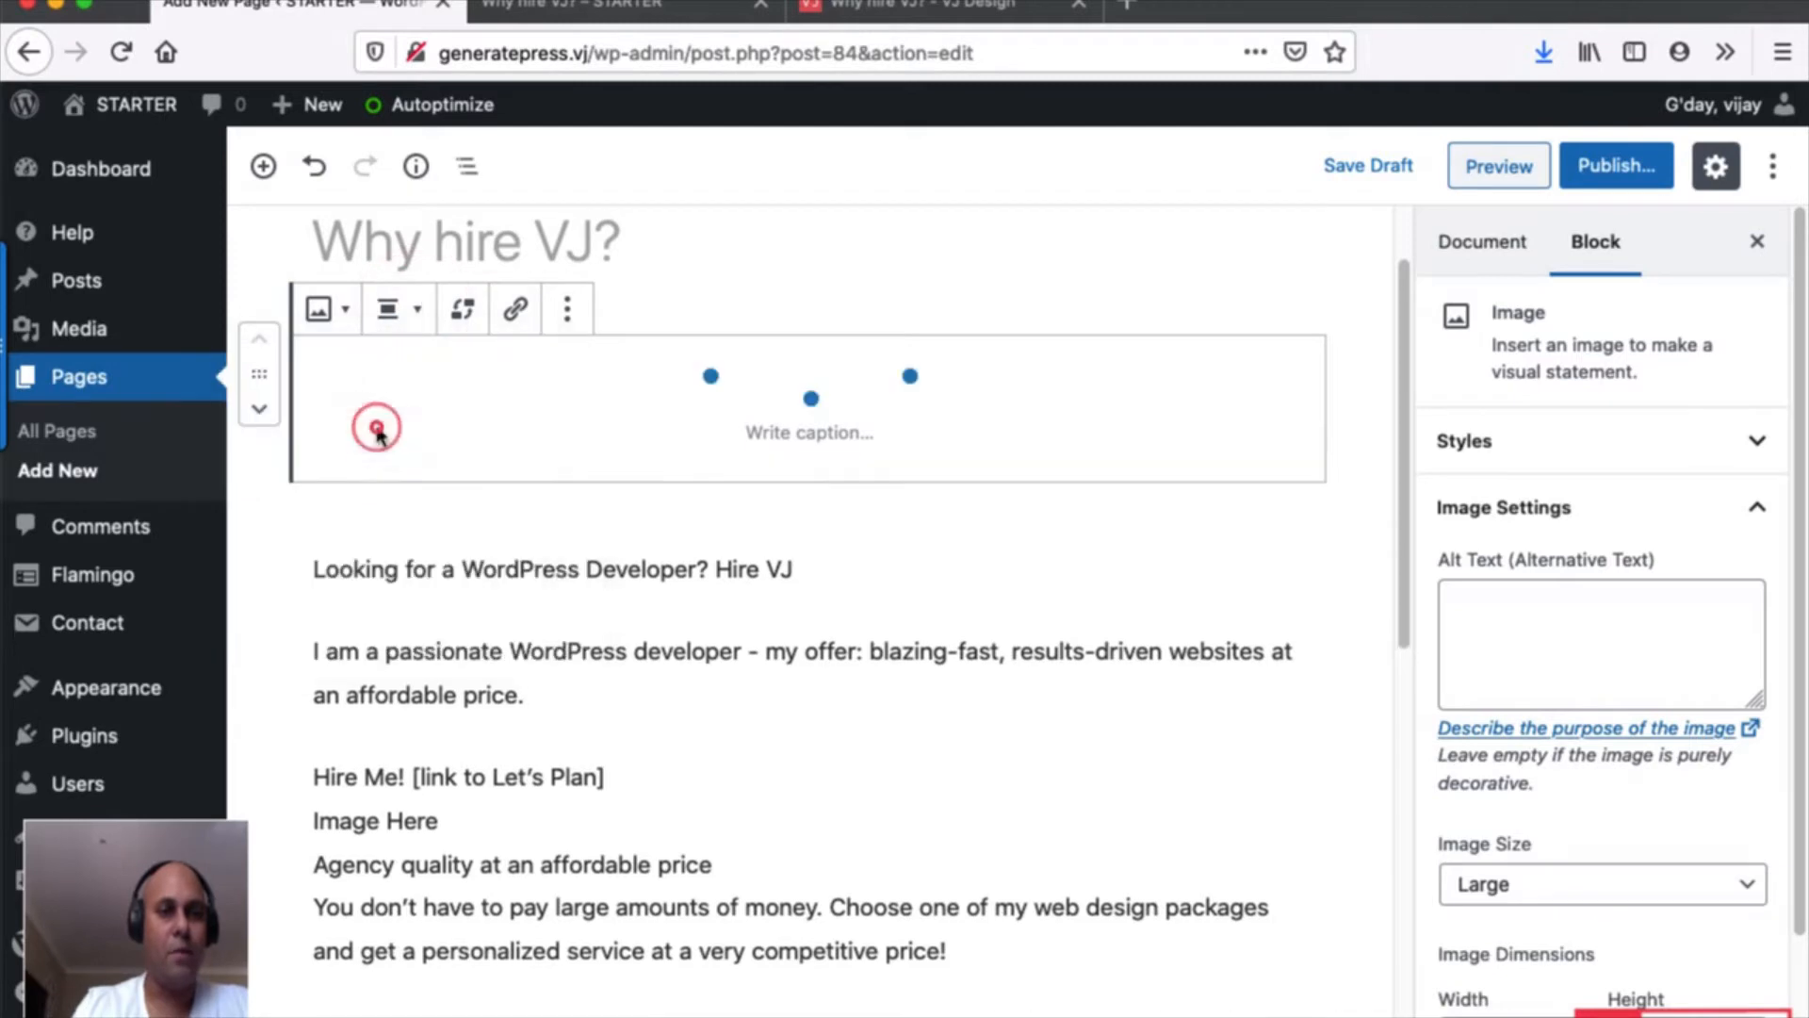
{"action": "left_click", "coordinate": [865, 535]}
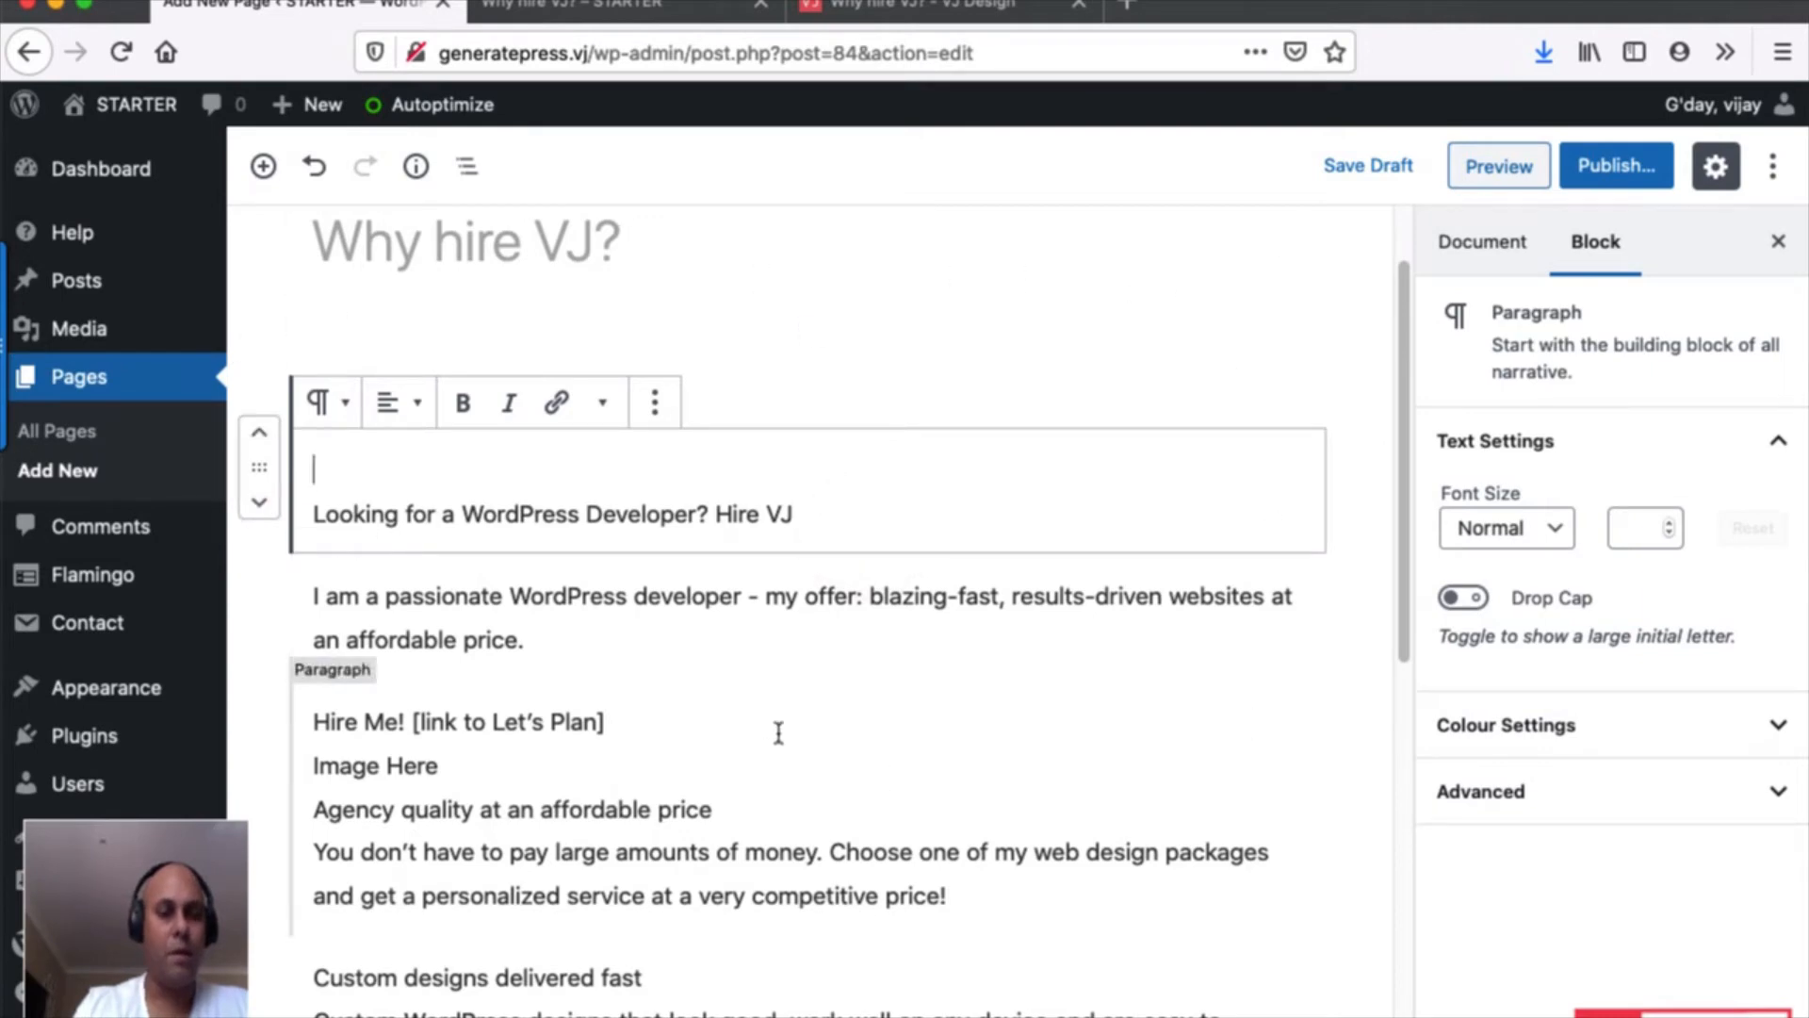
Compare with the hero section of the live reference page and insert a Group block above the logo image.
{"action": "mouse_move", "coordinate": [811, 684]}
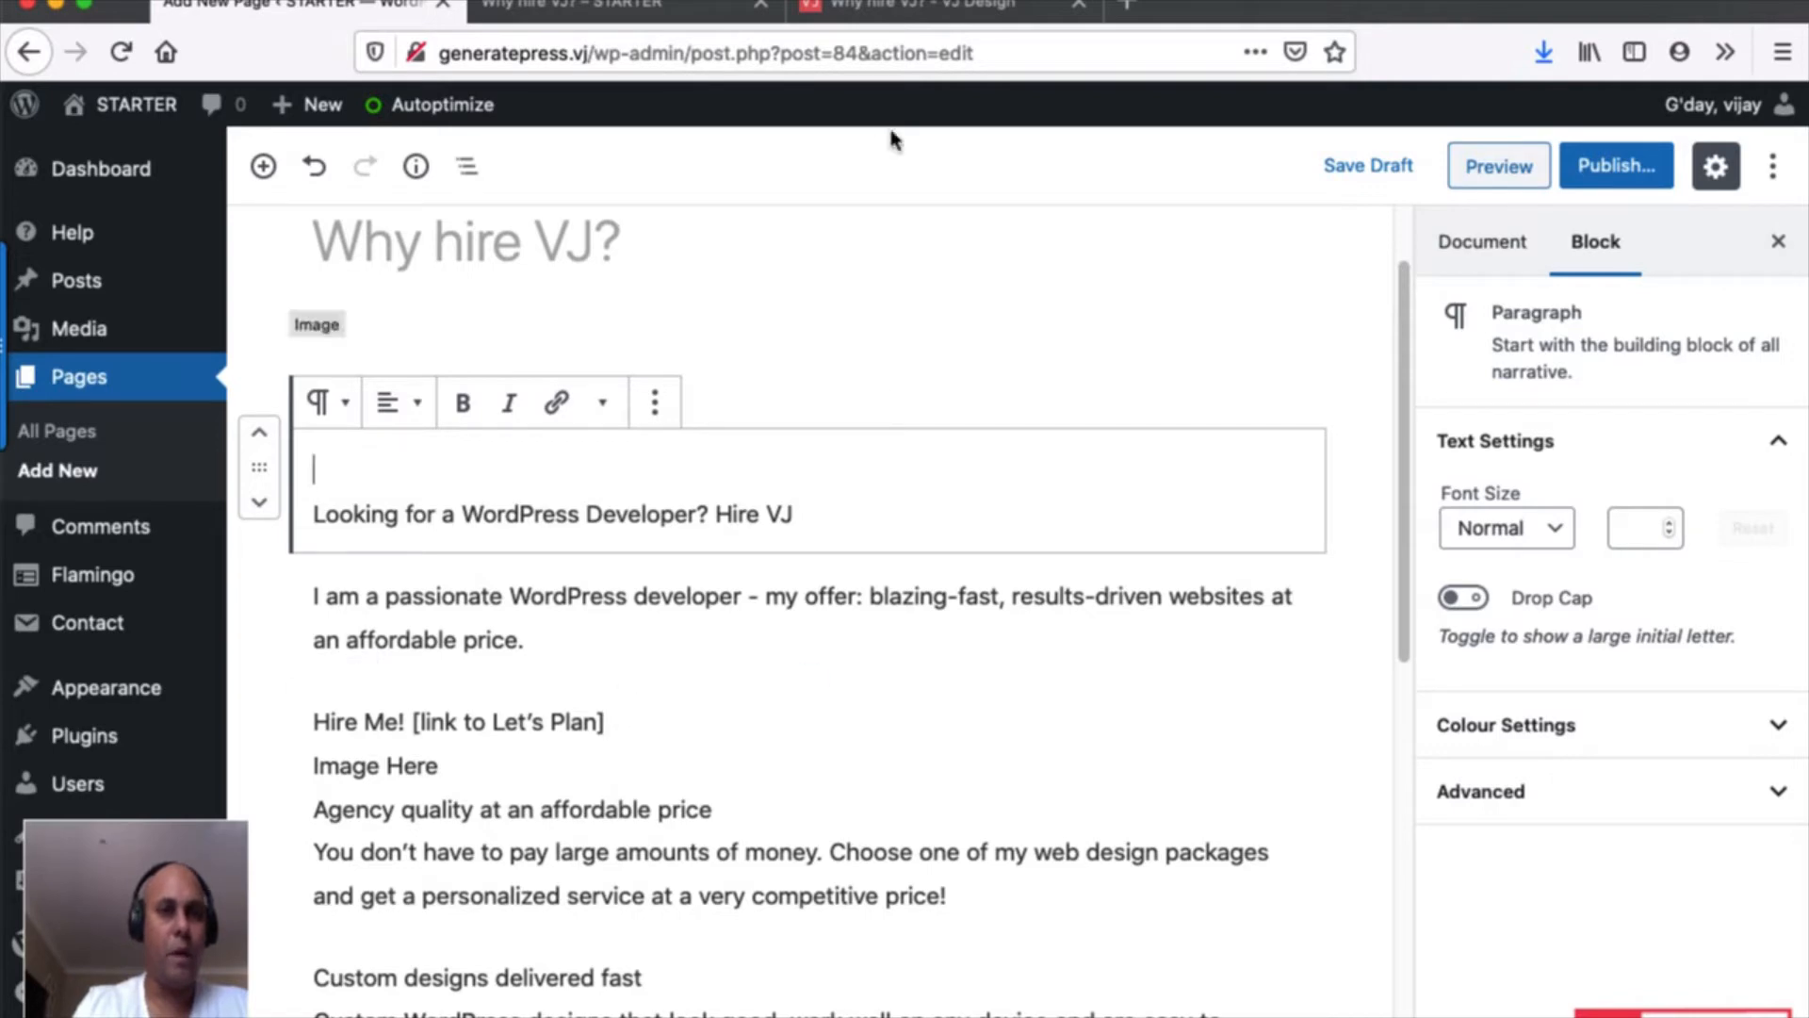
{"action": "left_click", "coordinate": [882, 10]}
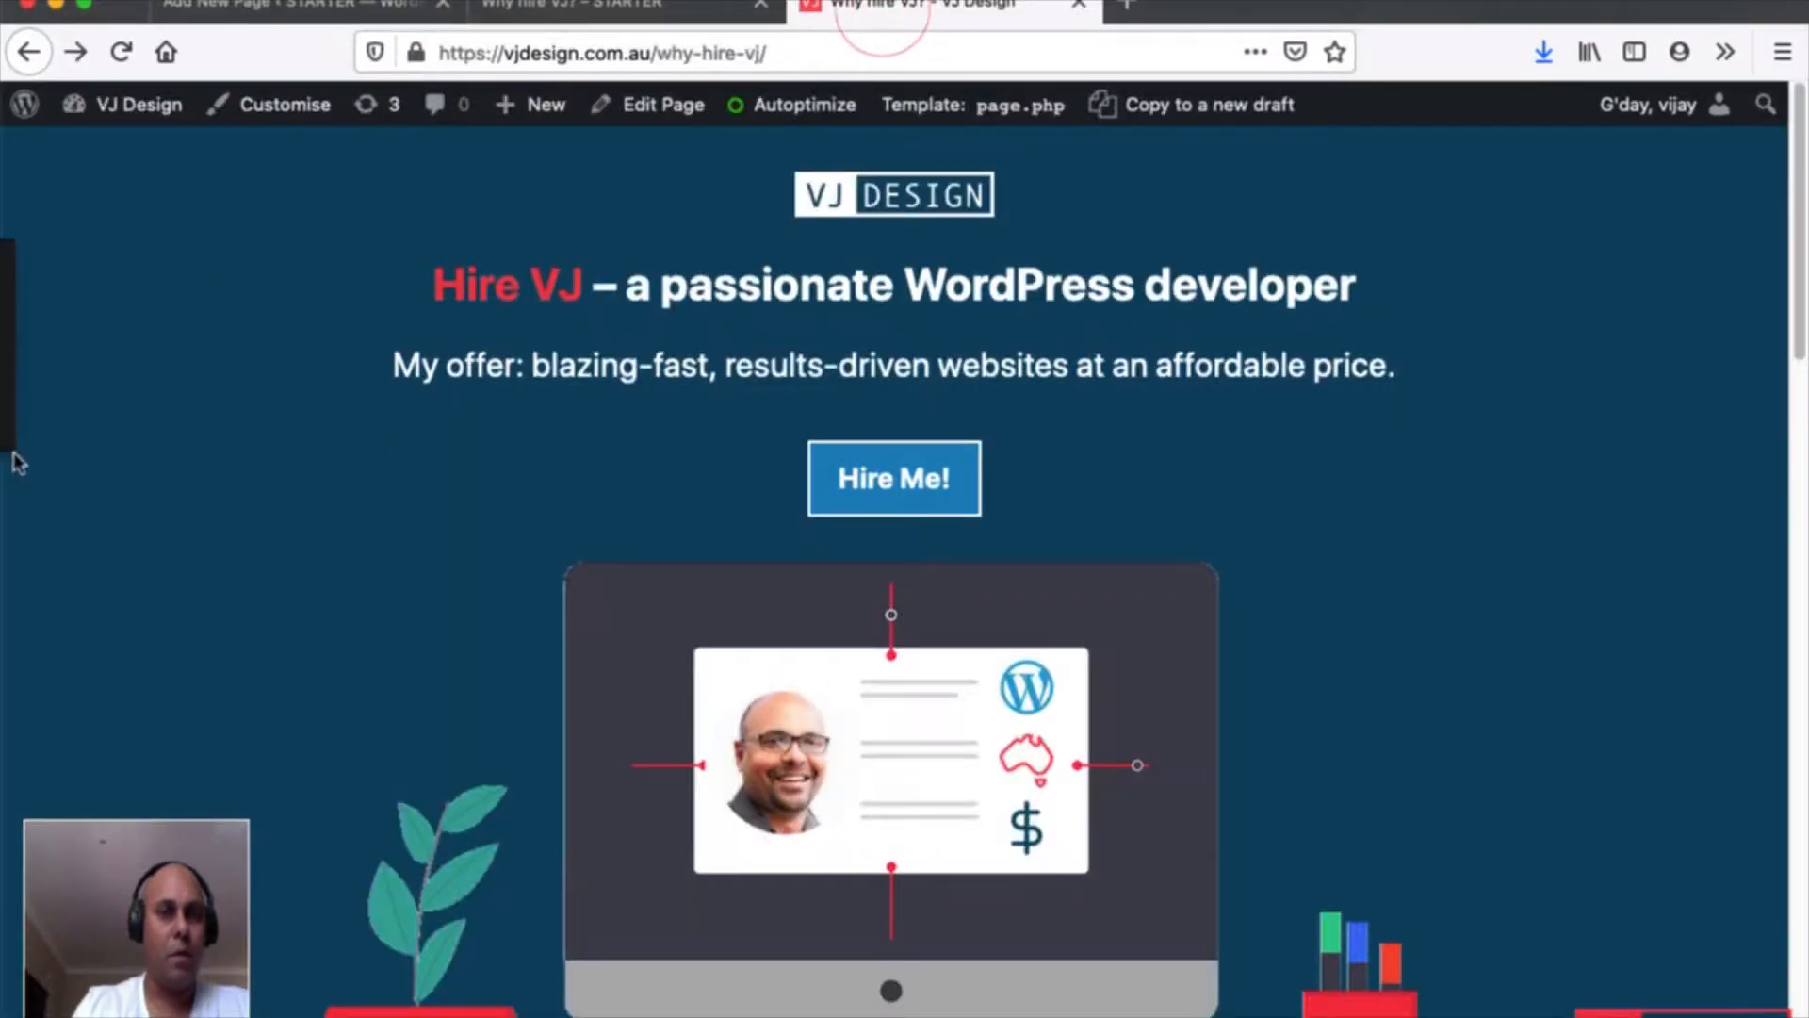
{"action": "scroll", "coordinate": [1408, 543], "scroll_direction": "down", "scroll_amount": 5}
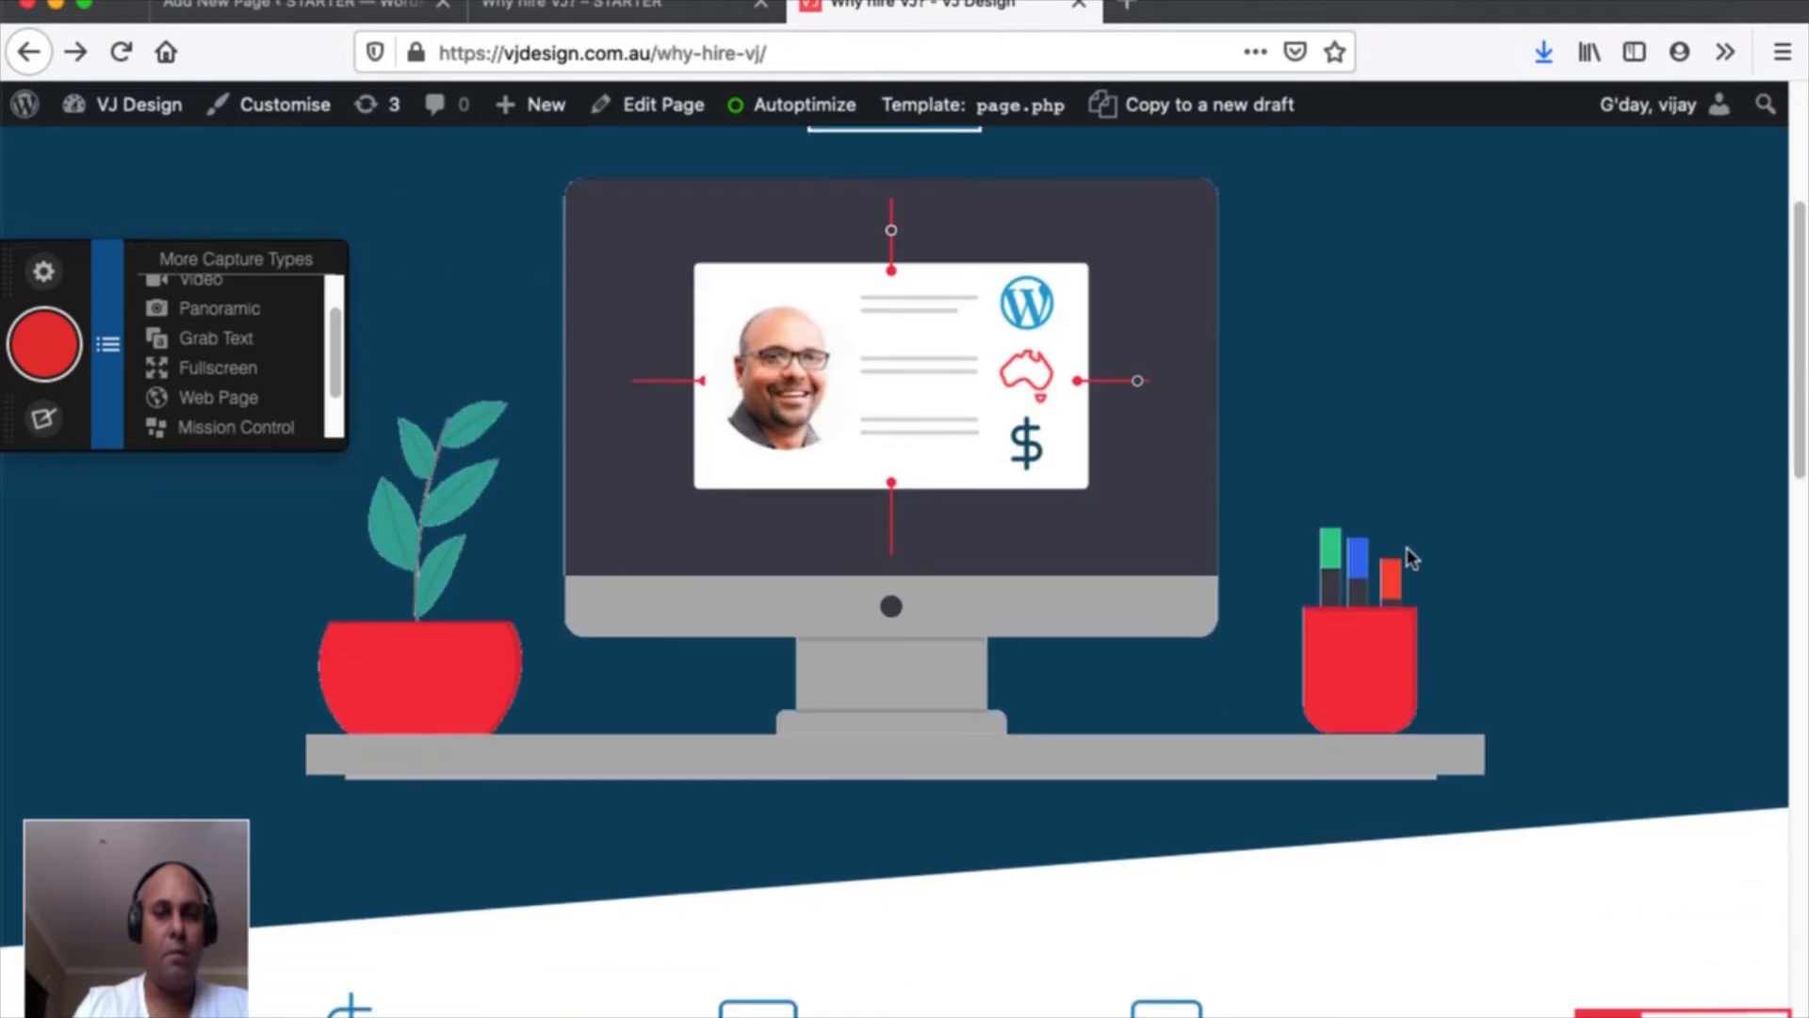
{"action": "scroll", "coordinate": [1406, 546], "scroll_direction": "up", "scroll_amount": 5}
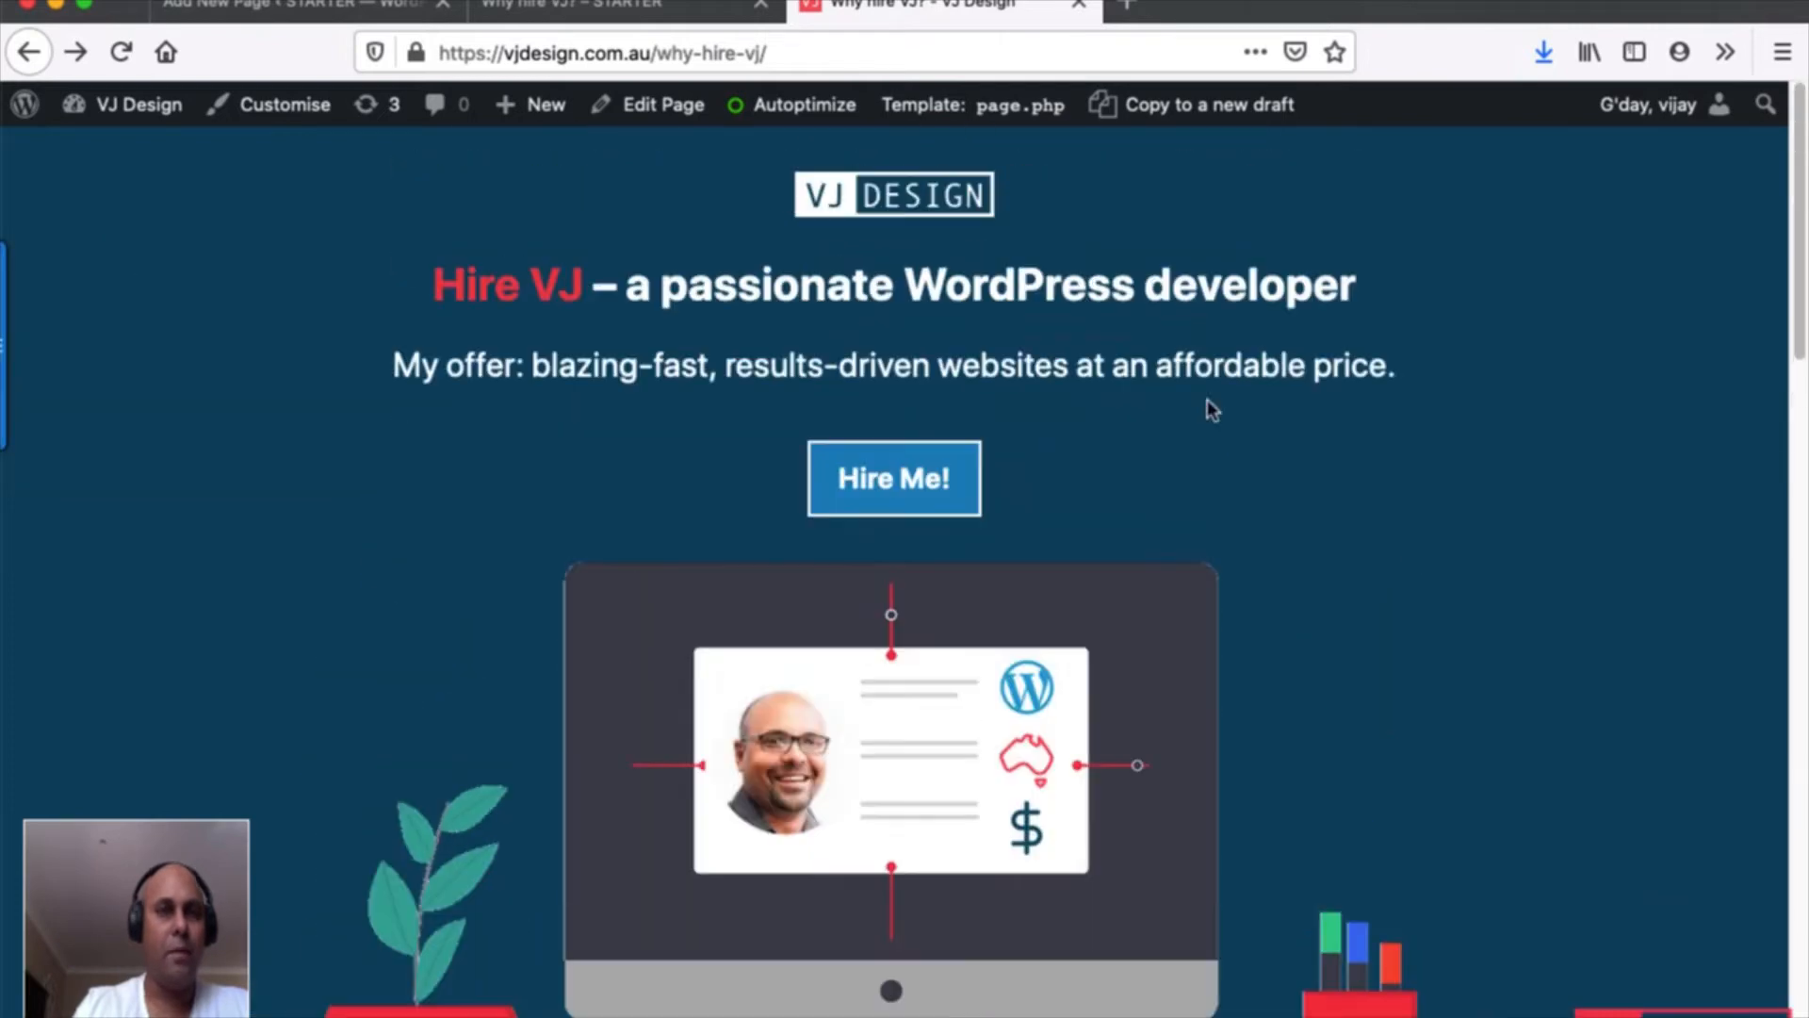
{"action": "left_click", "coordinate": [318, 13]}
{"action": "left_click", "coordinate": [779, 483]}
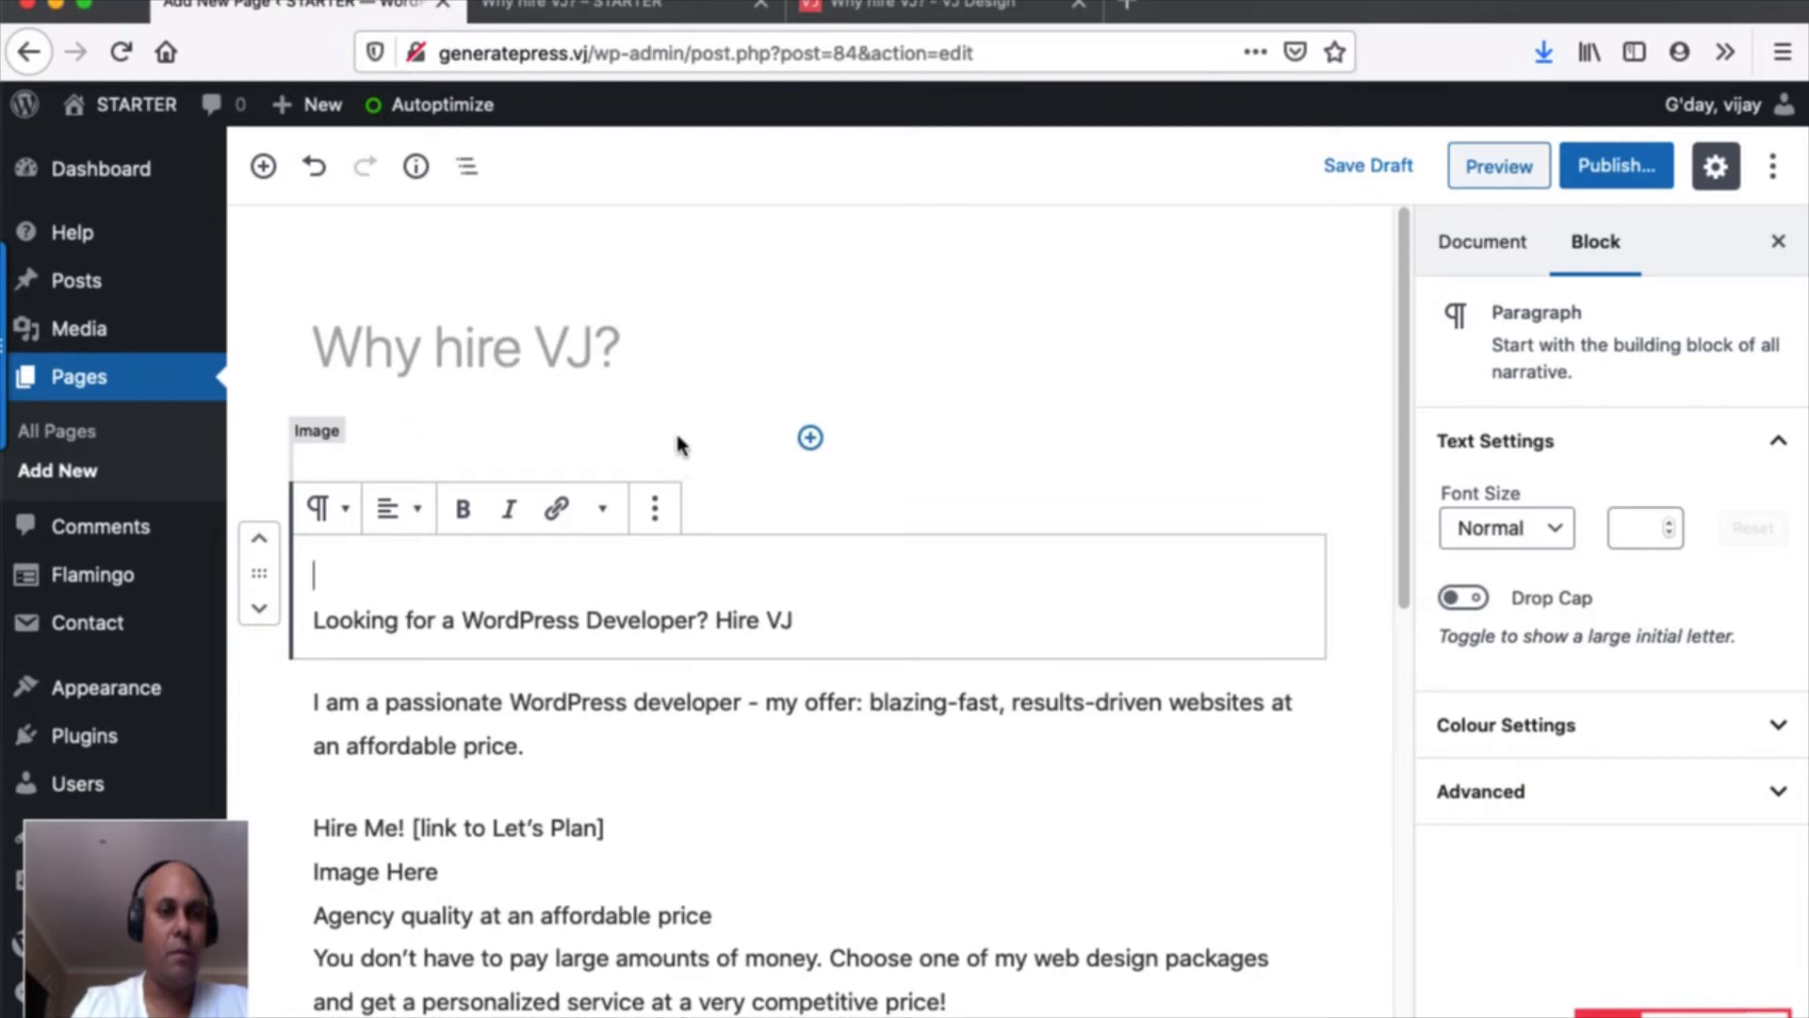
{"action": "left_click", "coordinate": [808, 438]}
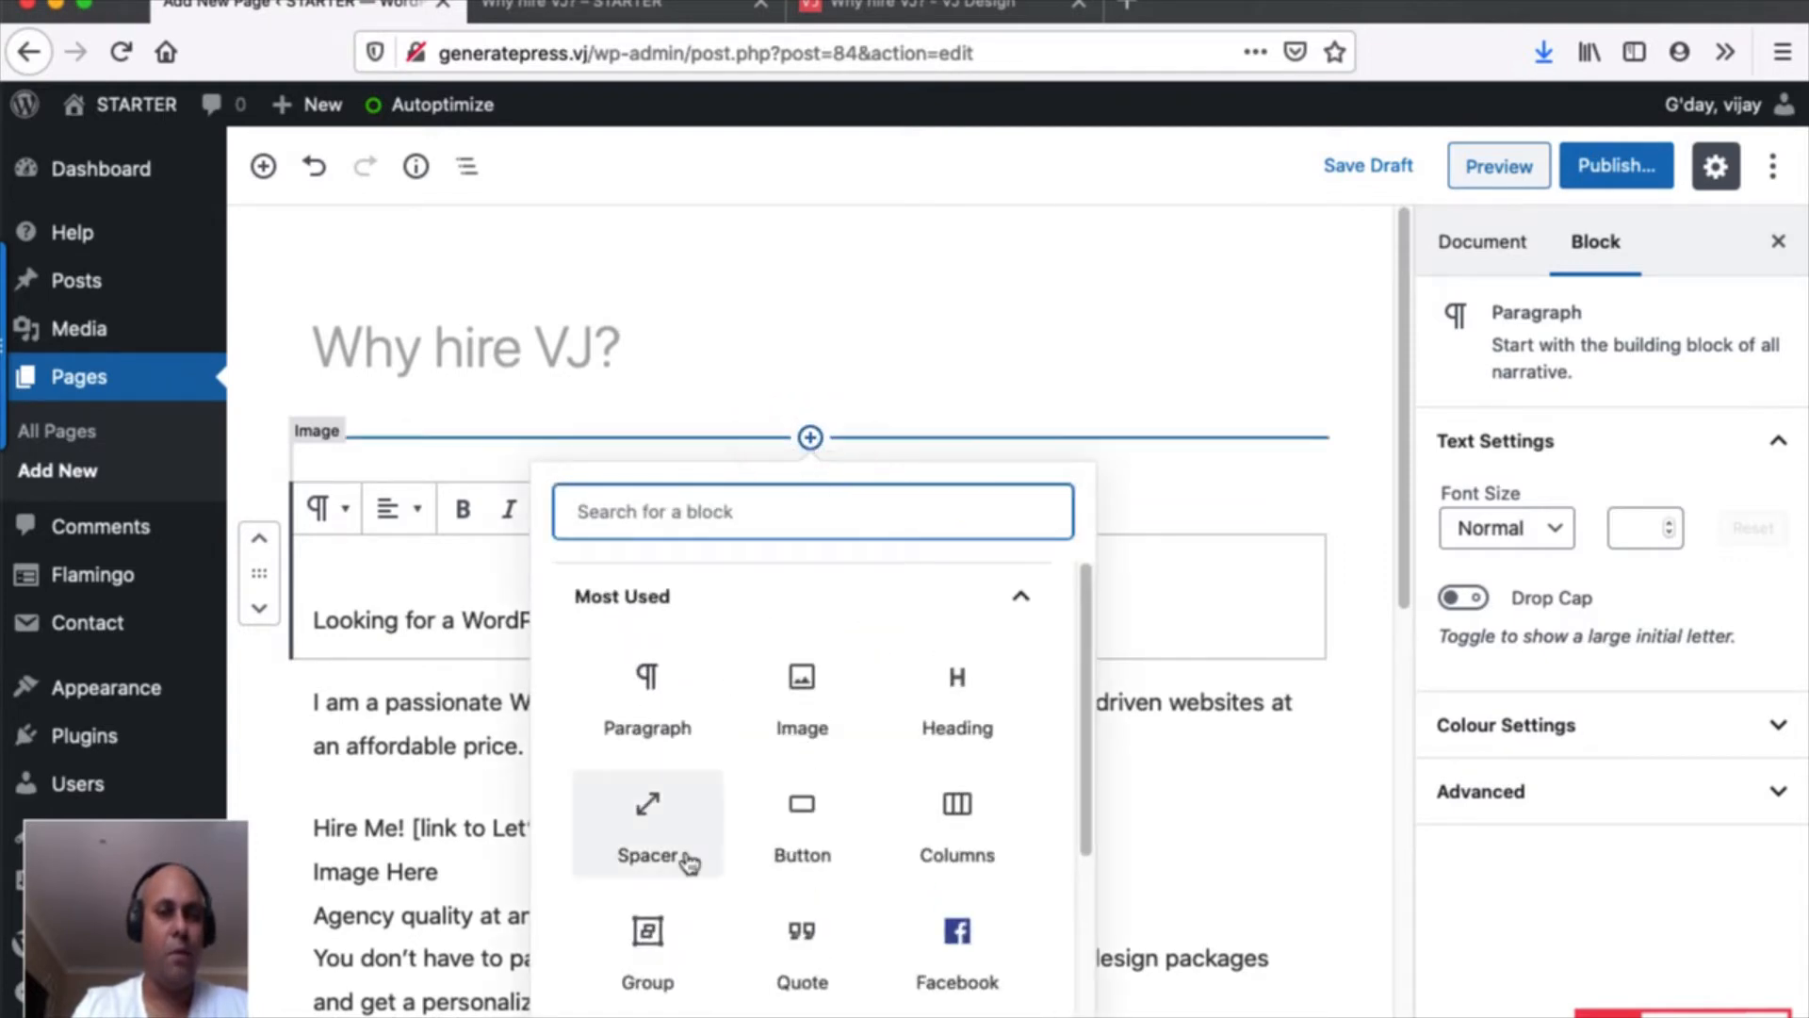
{"action": "left_click", "coordinate": [1030, 600]}
{"action": "left_click", "coordinate": [1054, 796]}
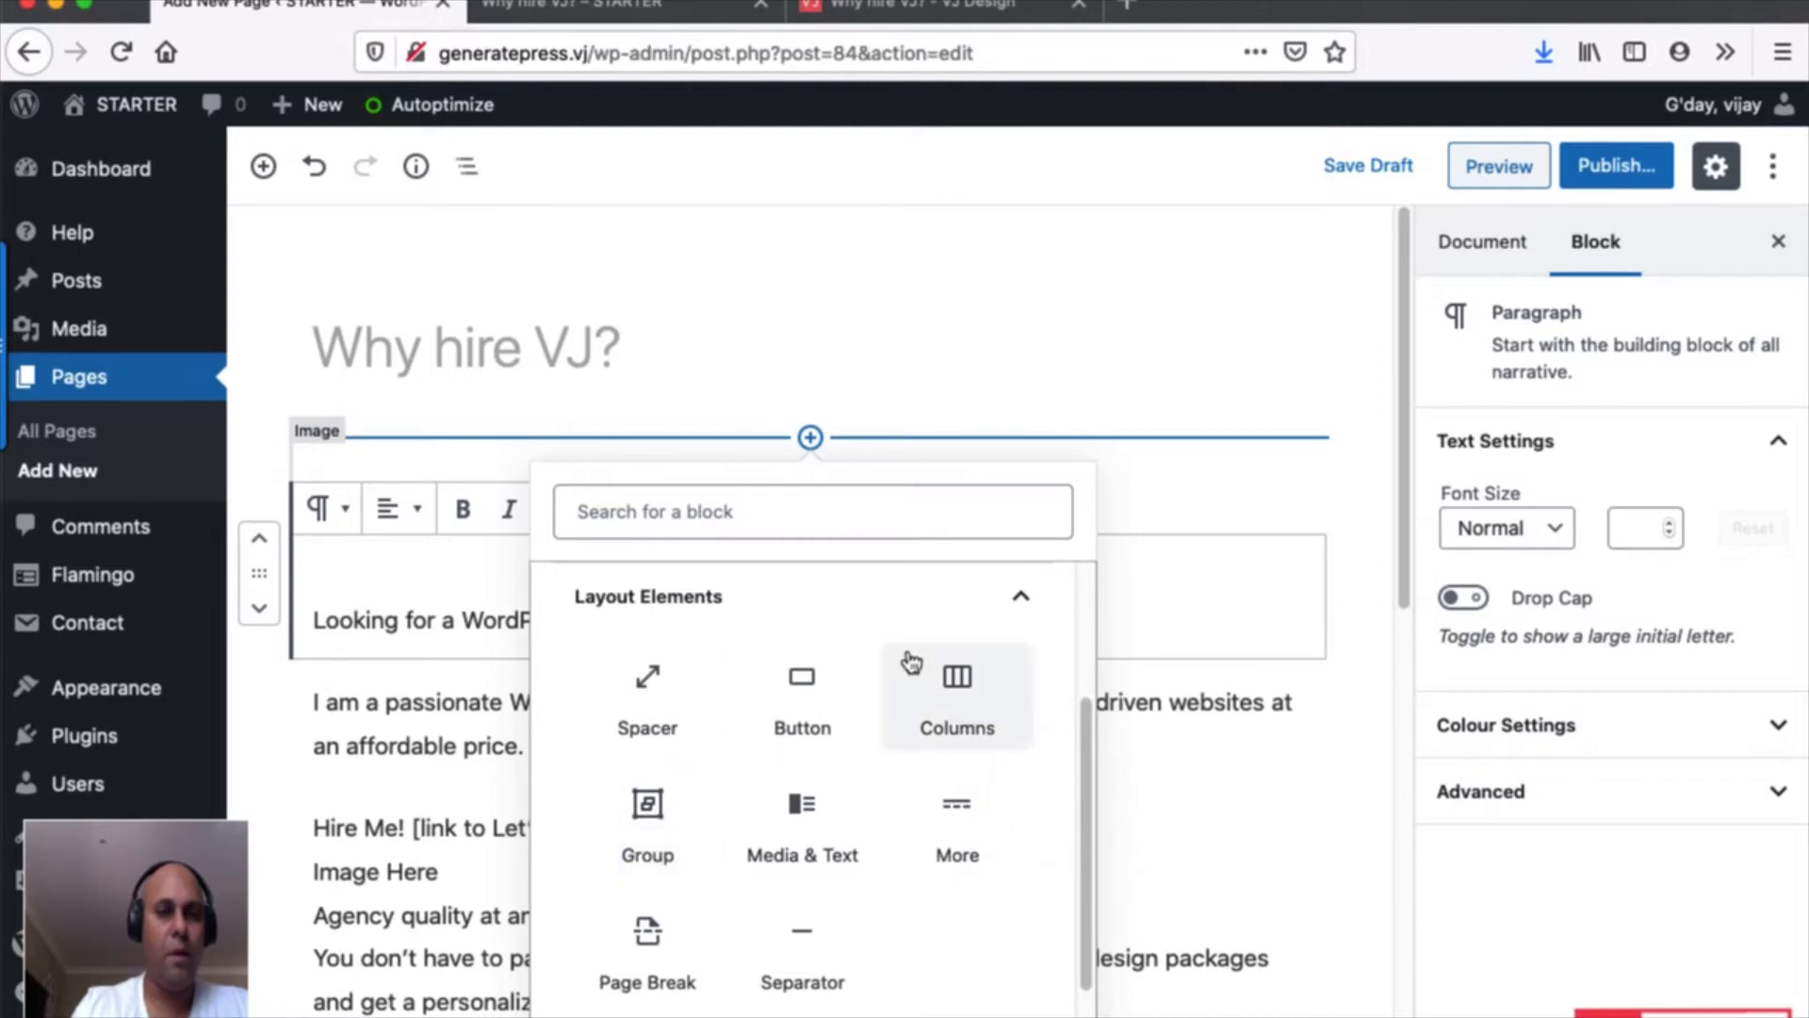
{"action": "left_click", "coordinate": [685, 506]}
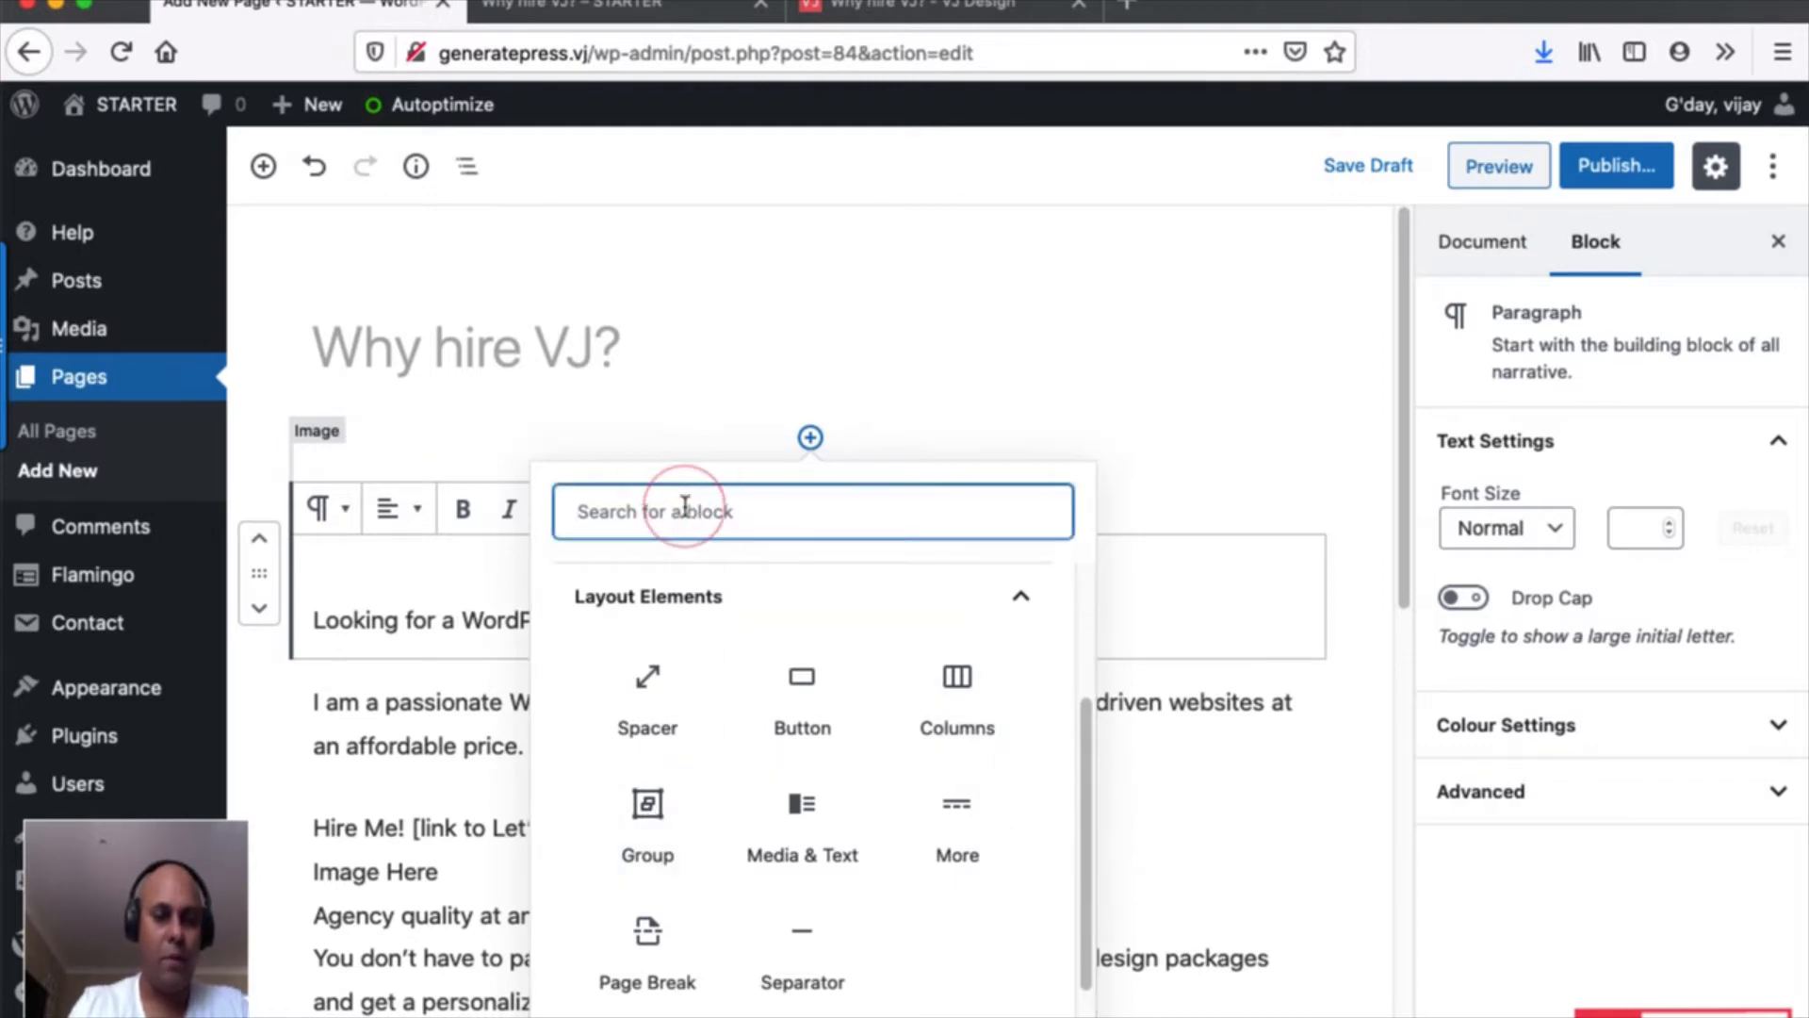
{"action": "type", "text": "grou"}
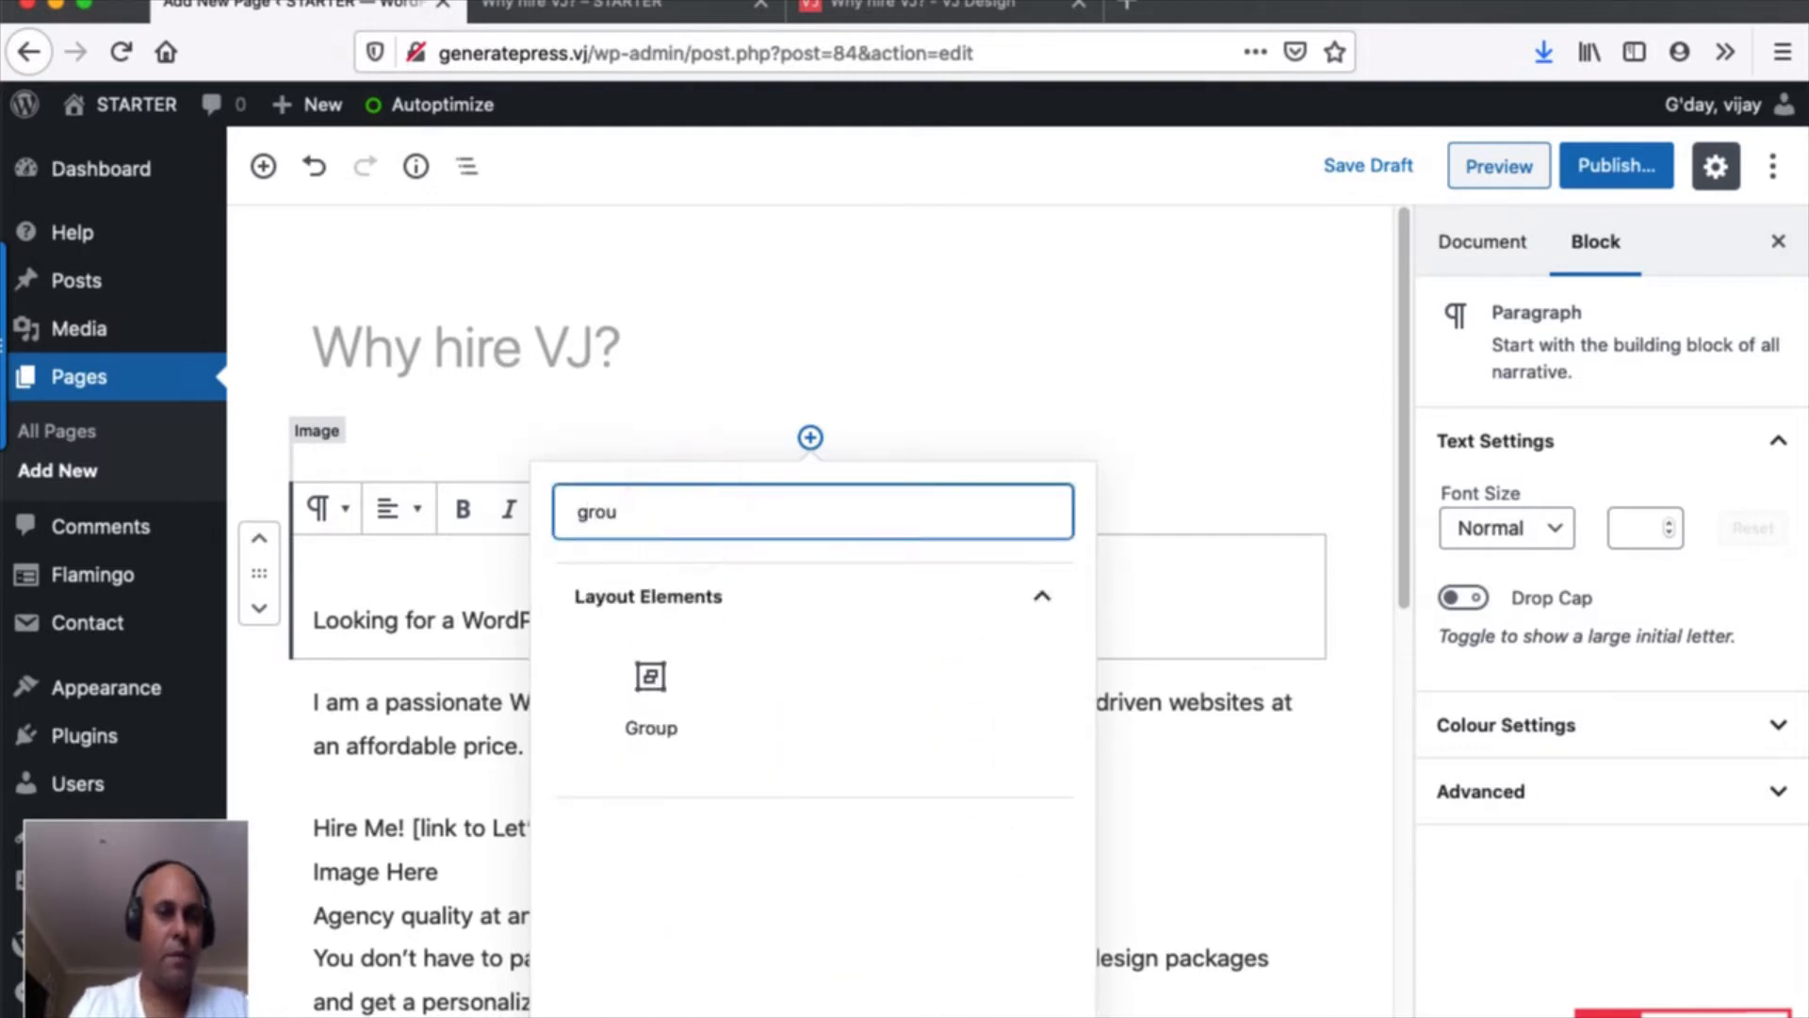
{"action": "left_click", "coordinate": [651, 678]}
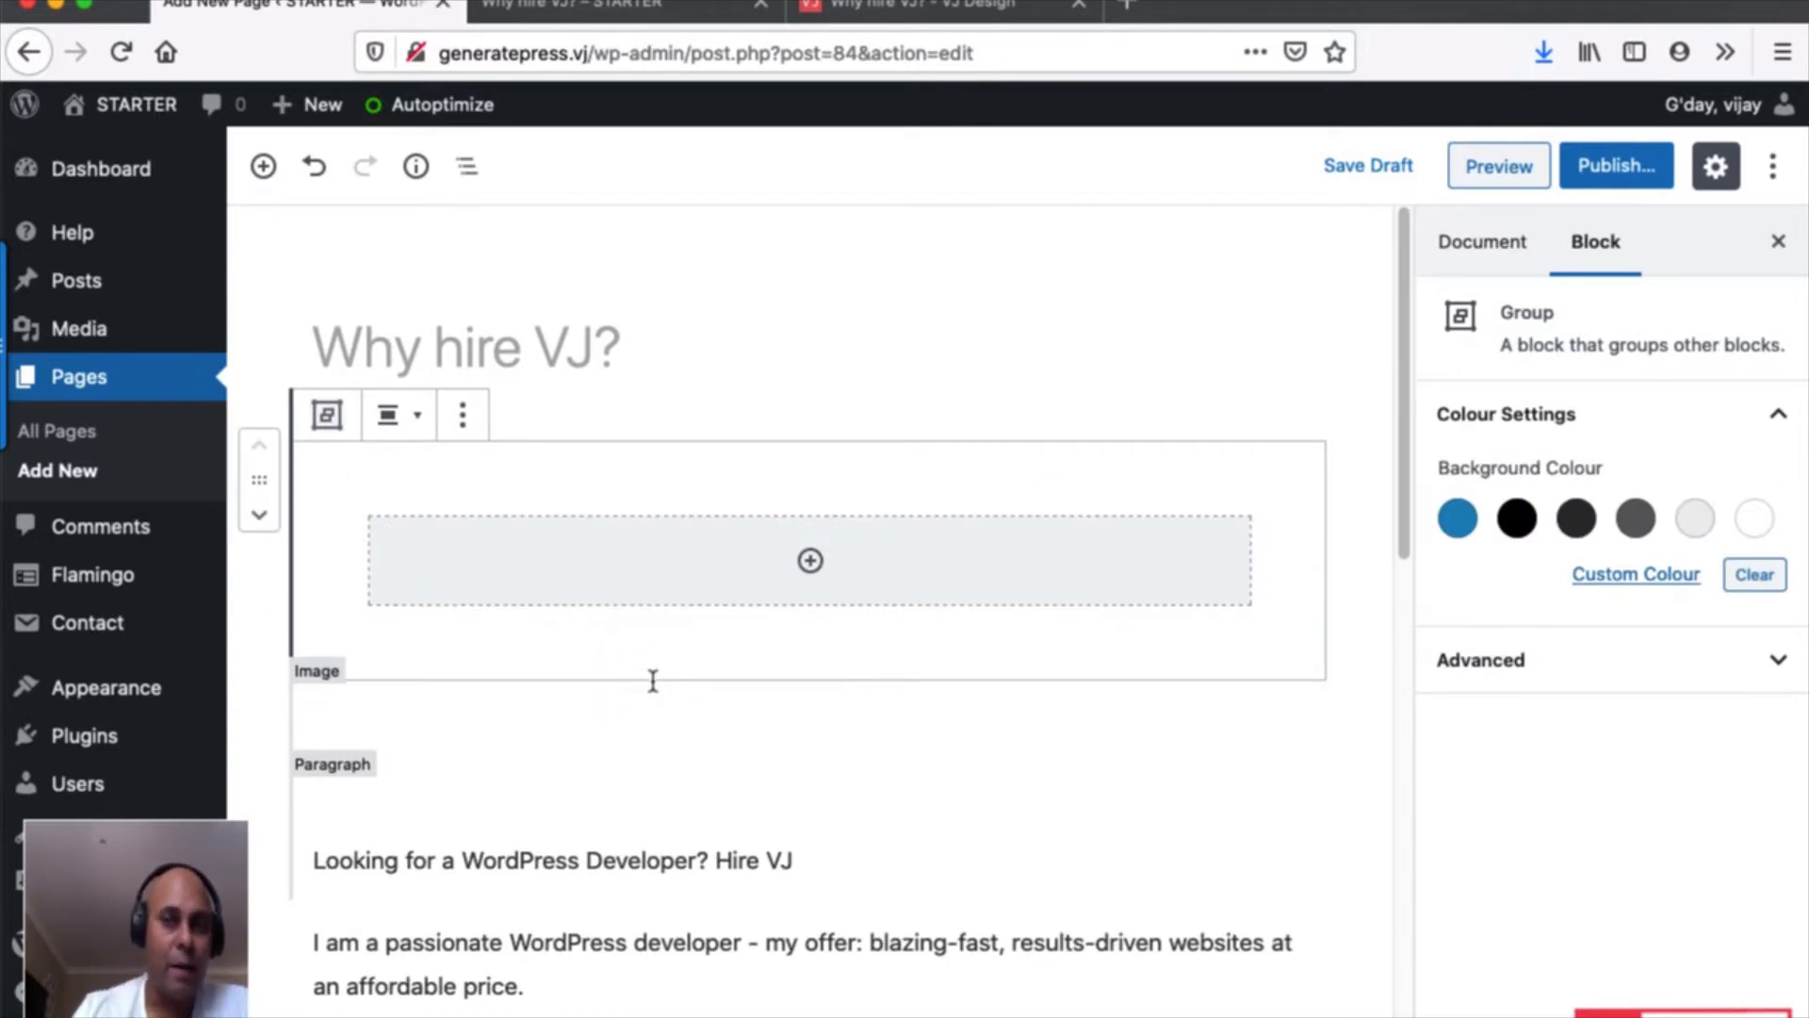
Set the Group block's background colour to blue, save the draft and preview the page.
{"action": "left_click", "coordinate": [1454, 528]}
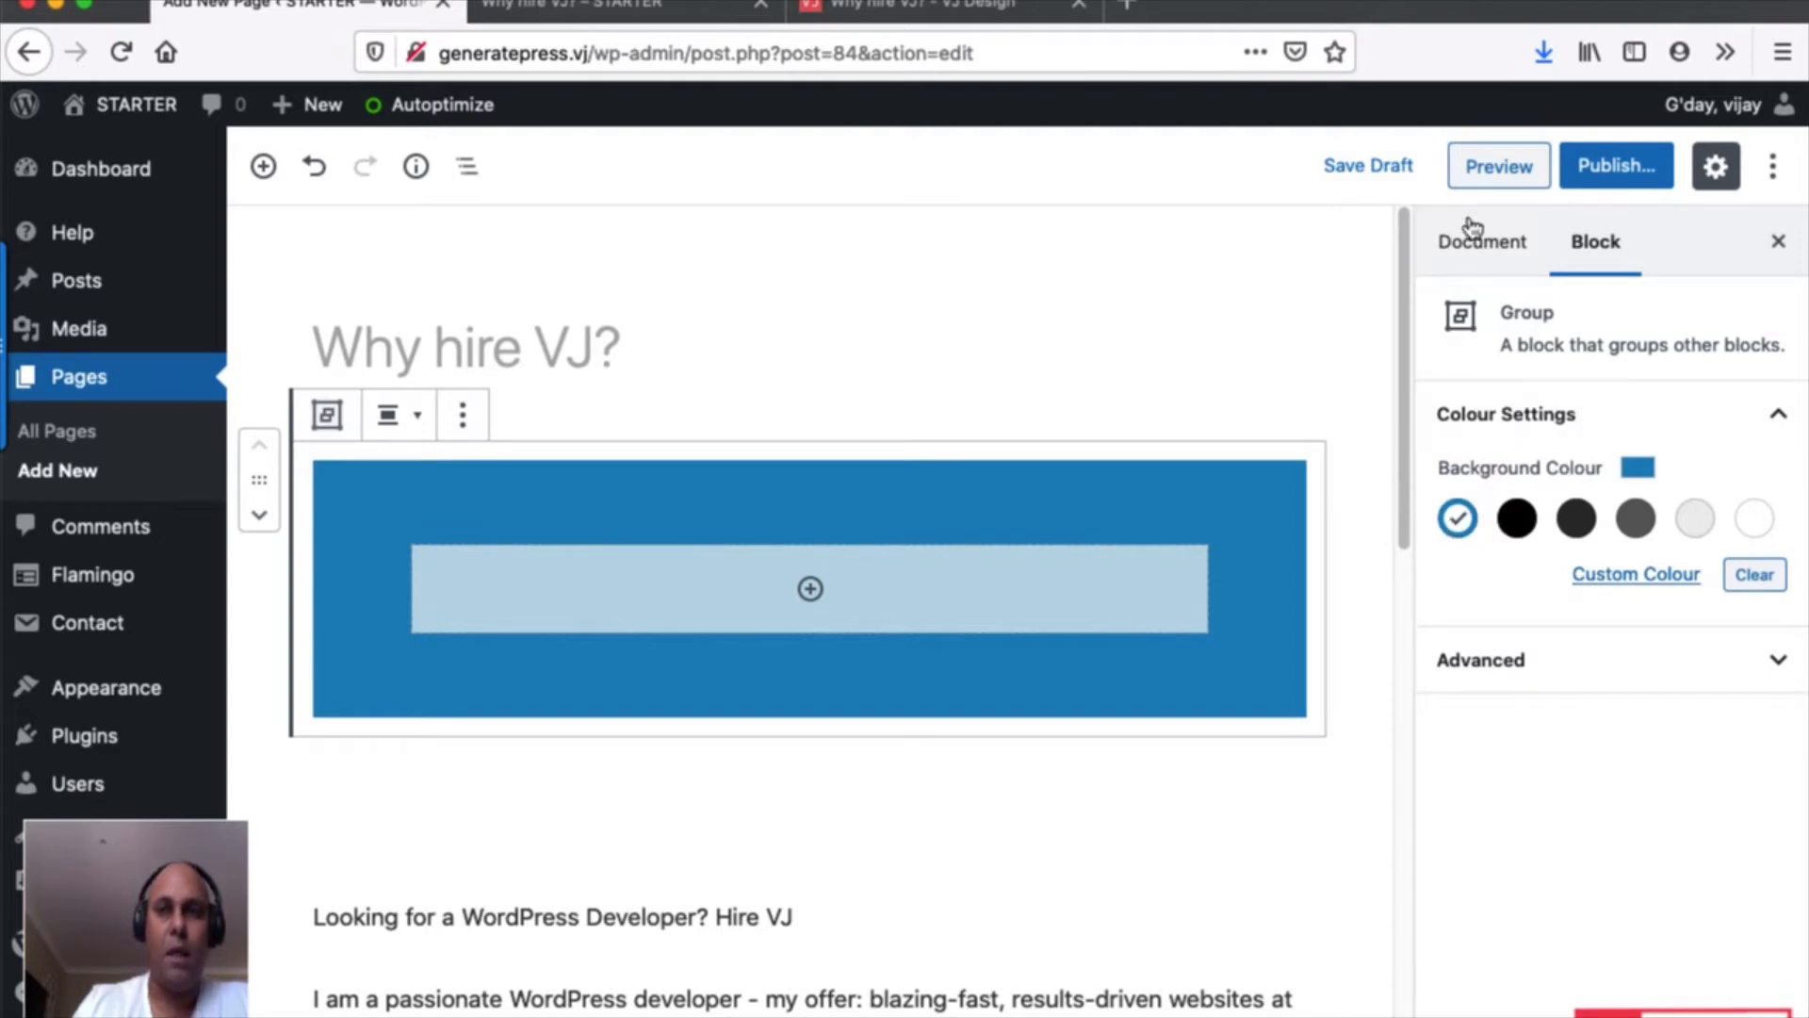
{"action": "left_click", "coordinate": [1366, 169]}
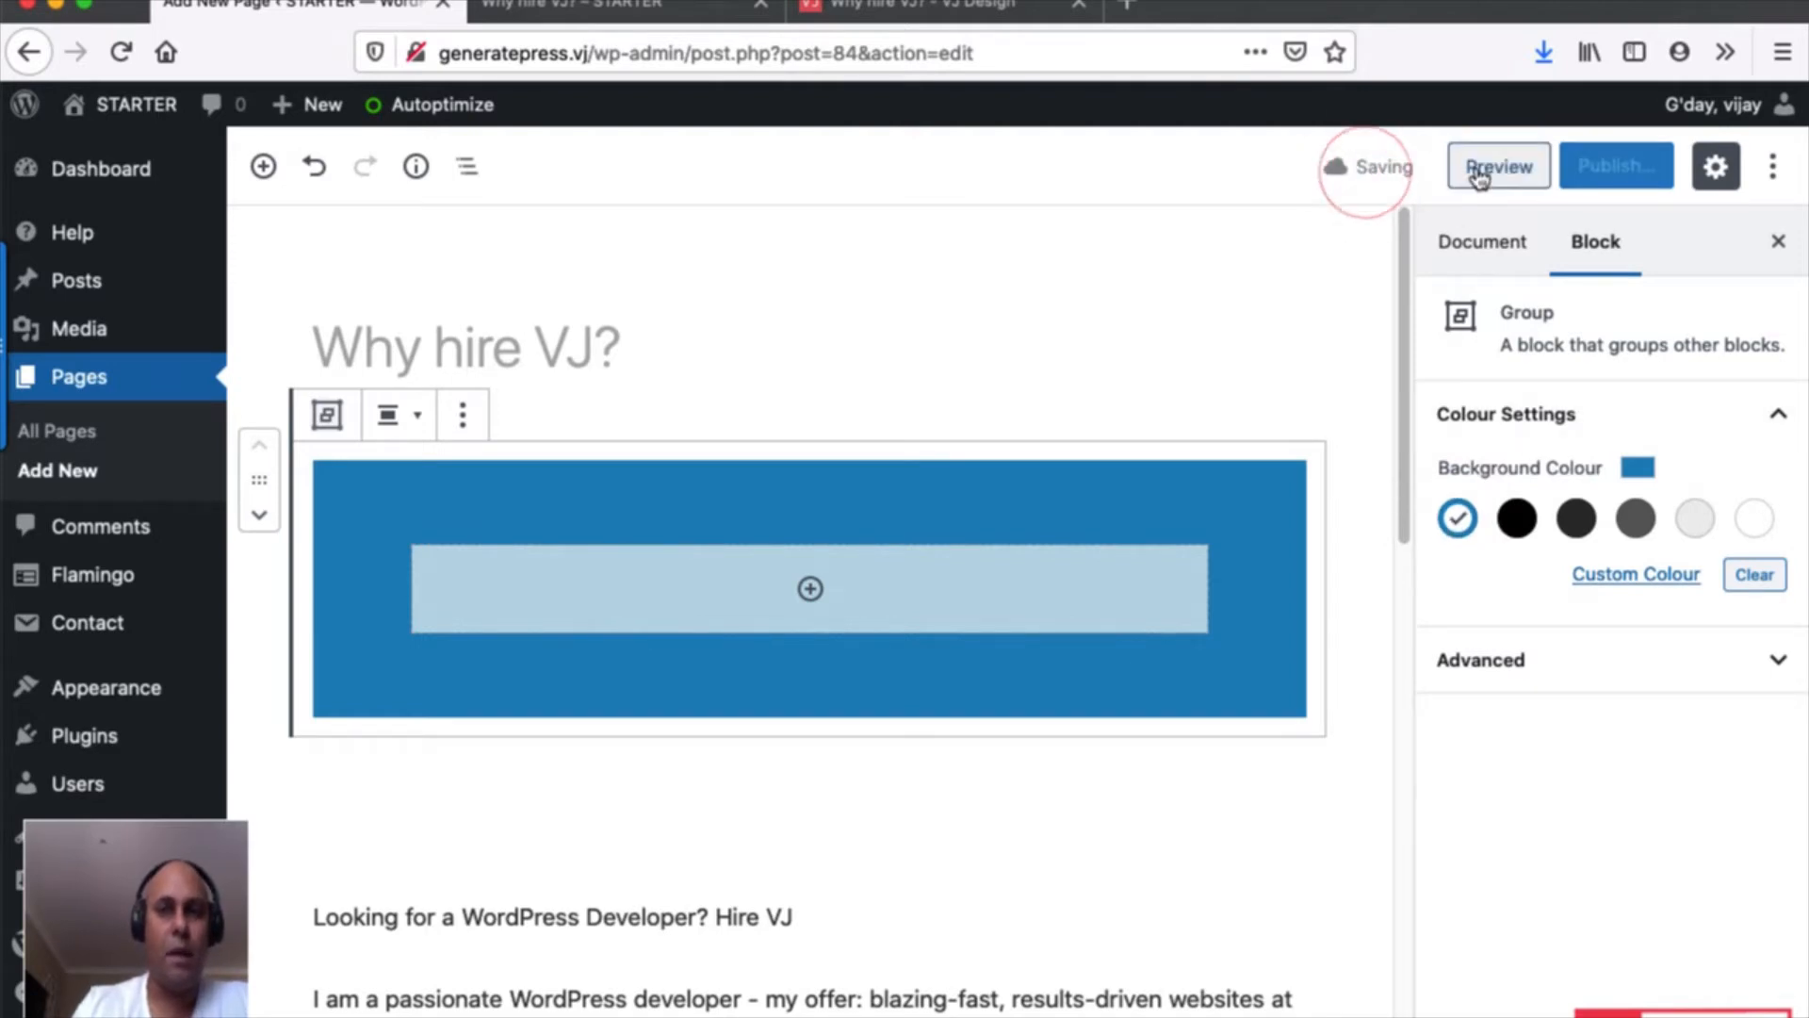
{"action": "left_click", "coordinate": [1480, 171]}
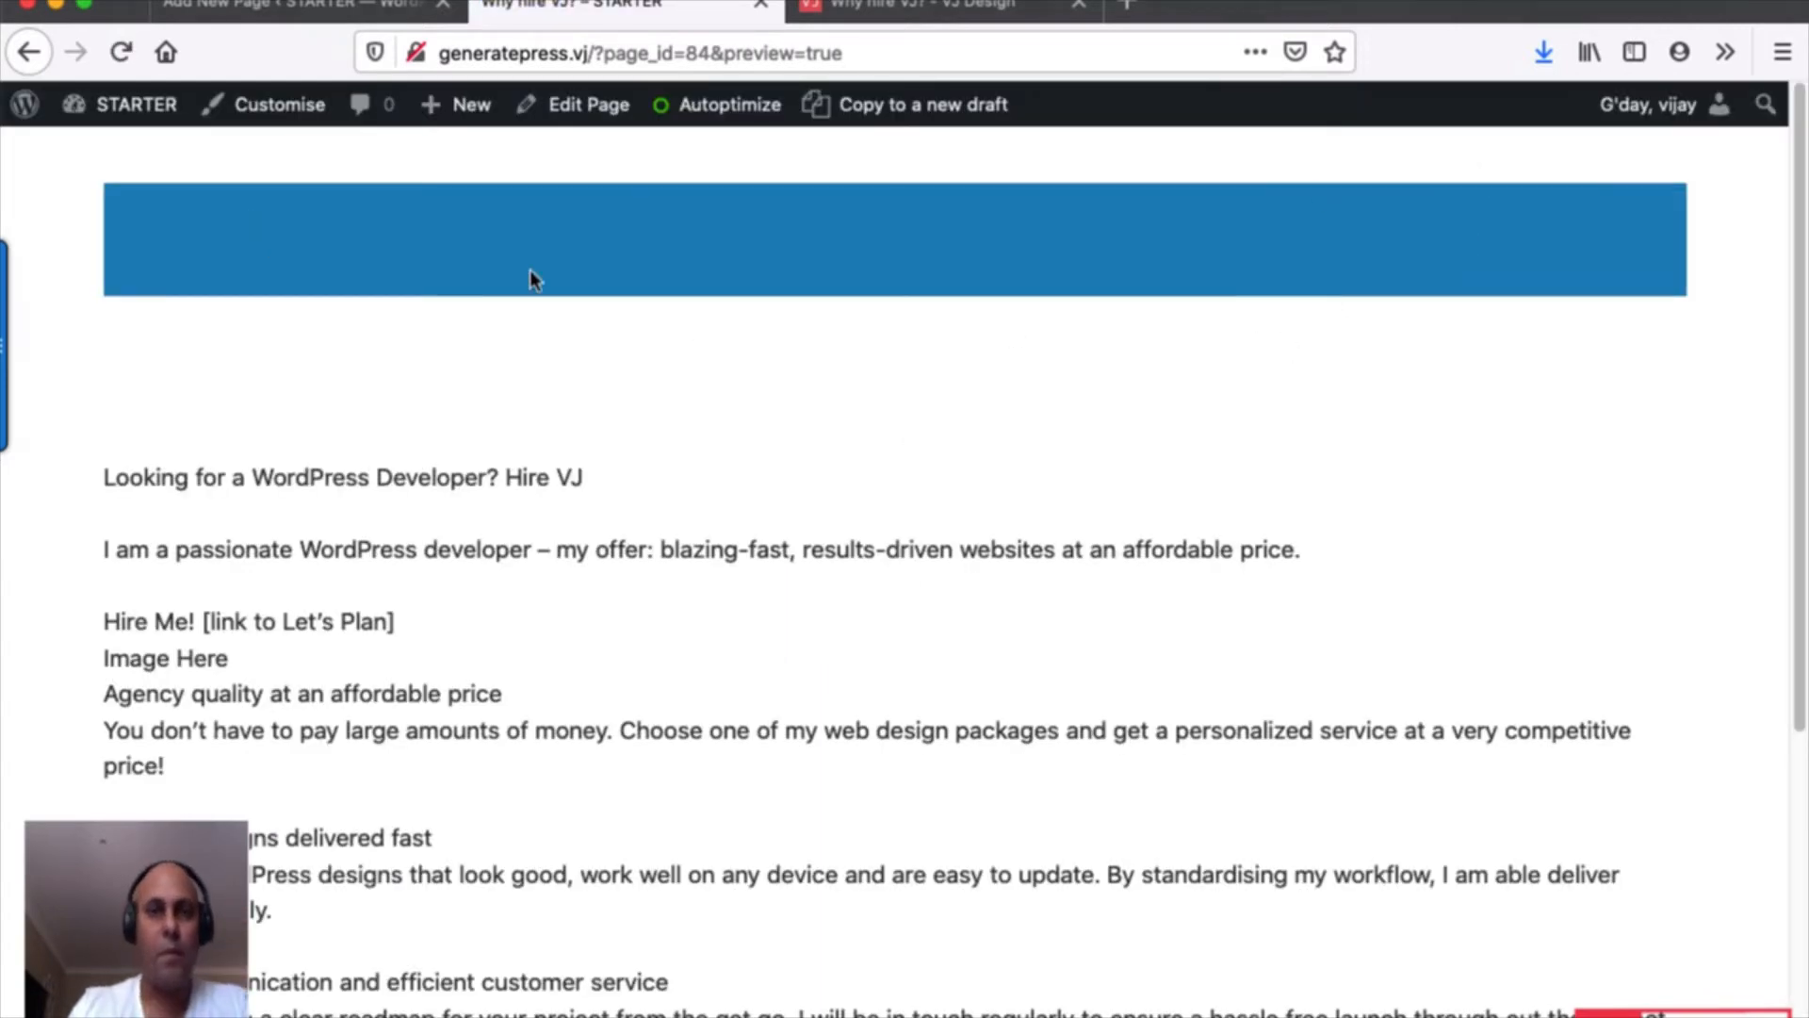
{"action": "left_click", "coordinate": [272, 9]}
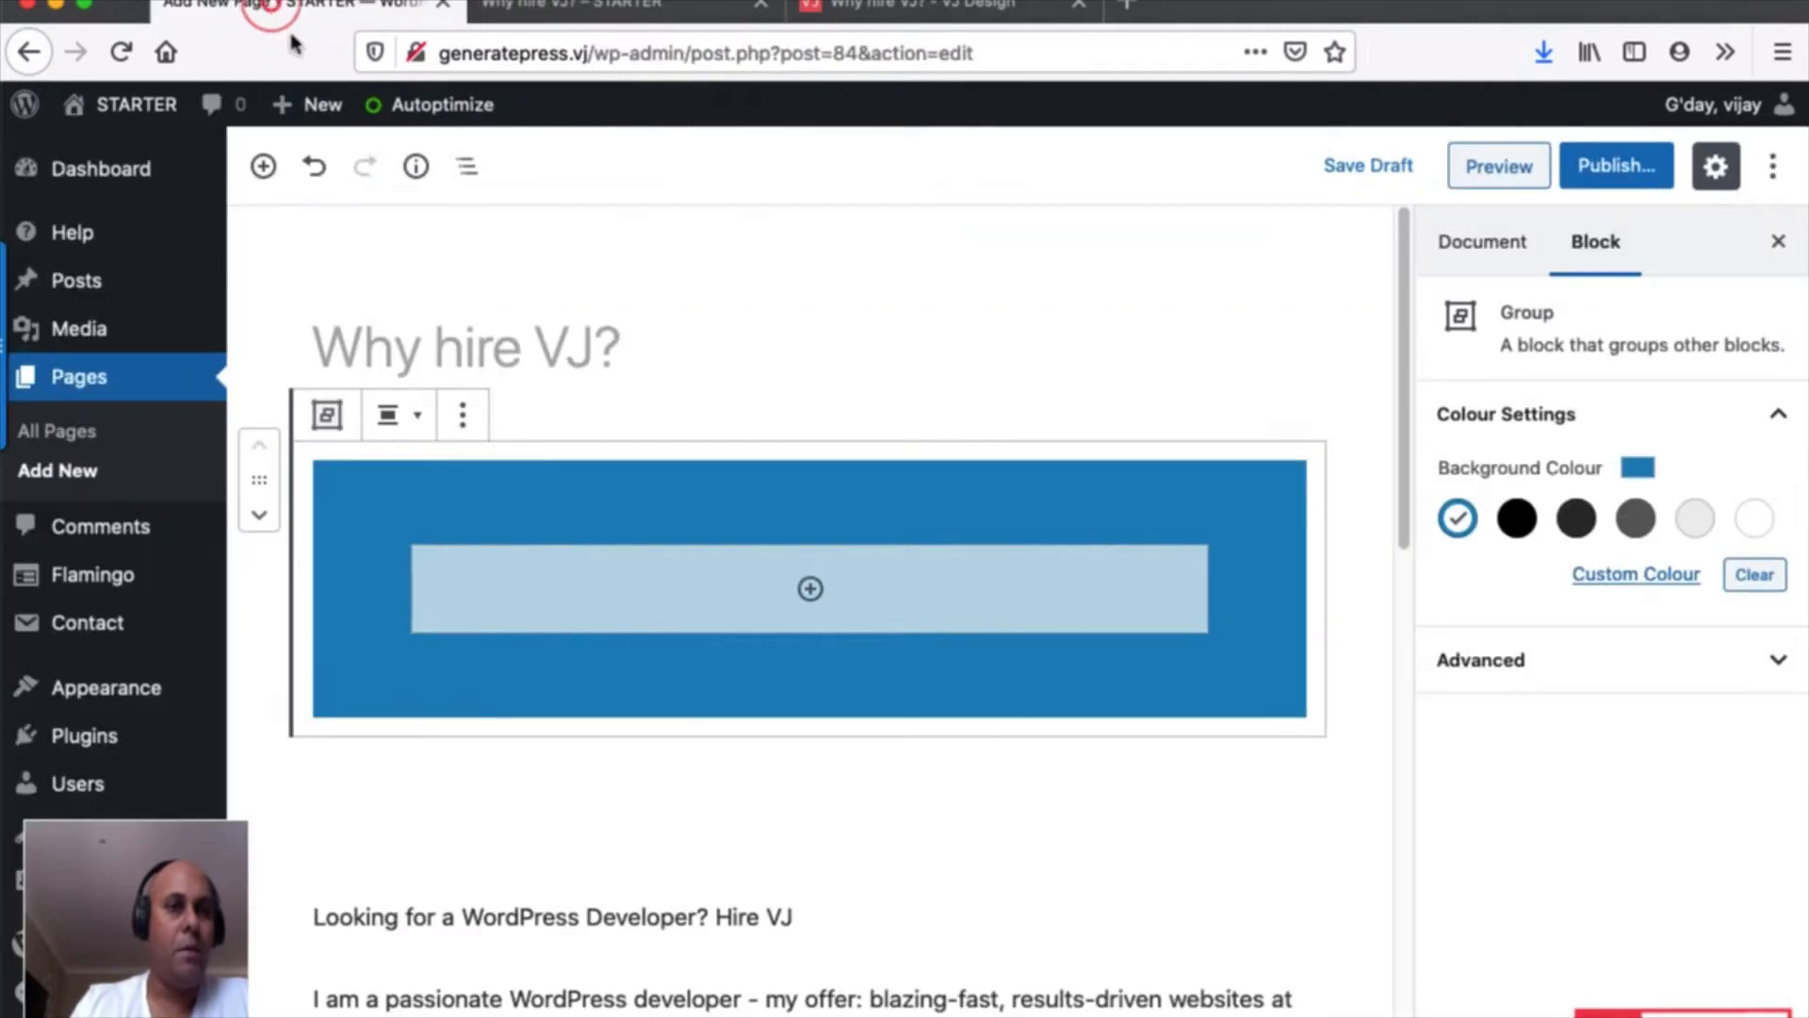
Move the logo Image block inside the blue Group block and save the draft.
{"action": "left_click", "coordinate": [495, 793]}
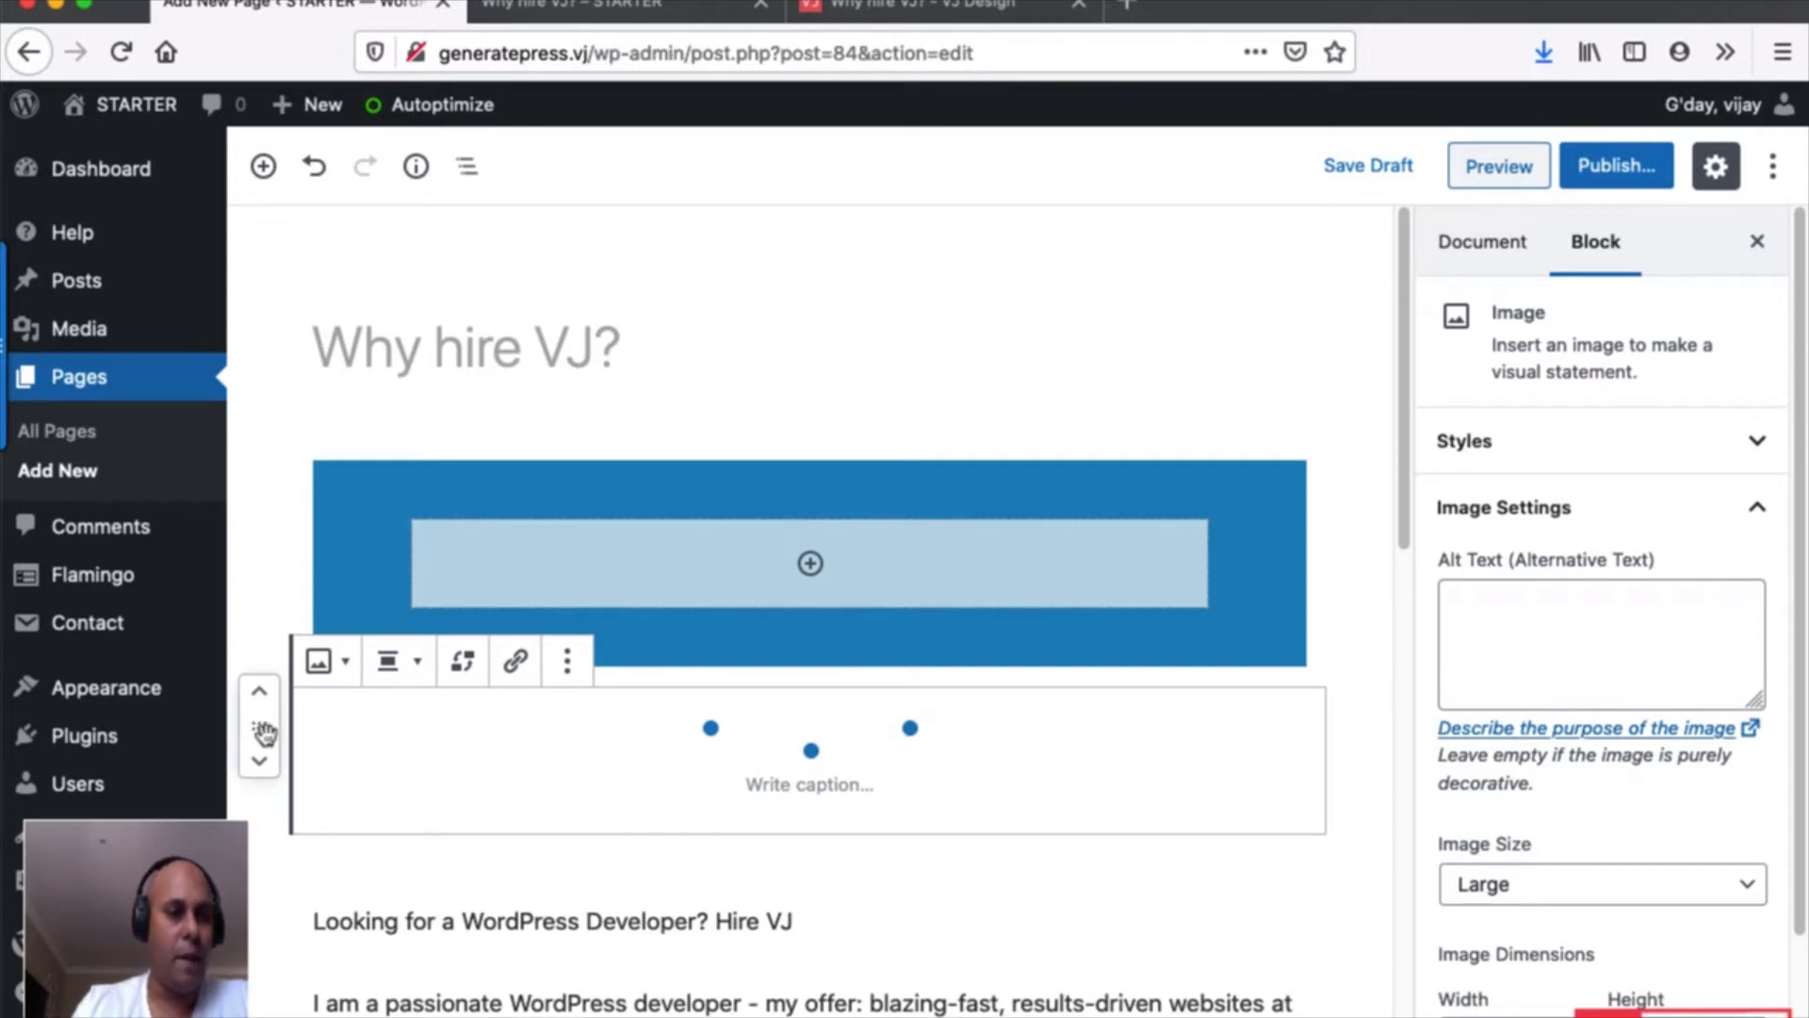
{"action": "left_click_drag", "start_coordinate": [264, 732], "coordinate": [539, 569]}
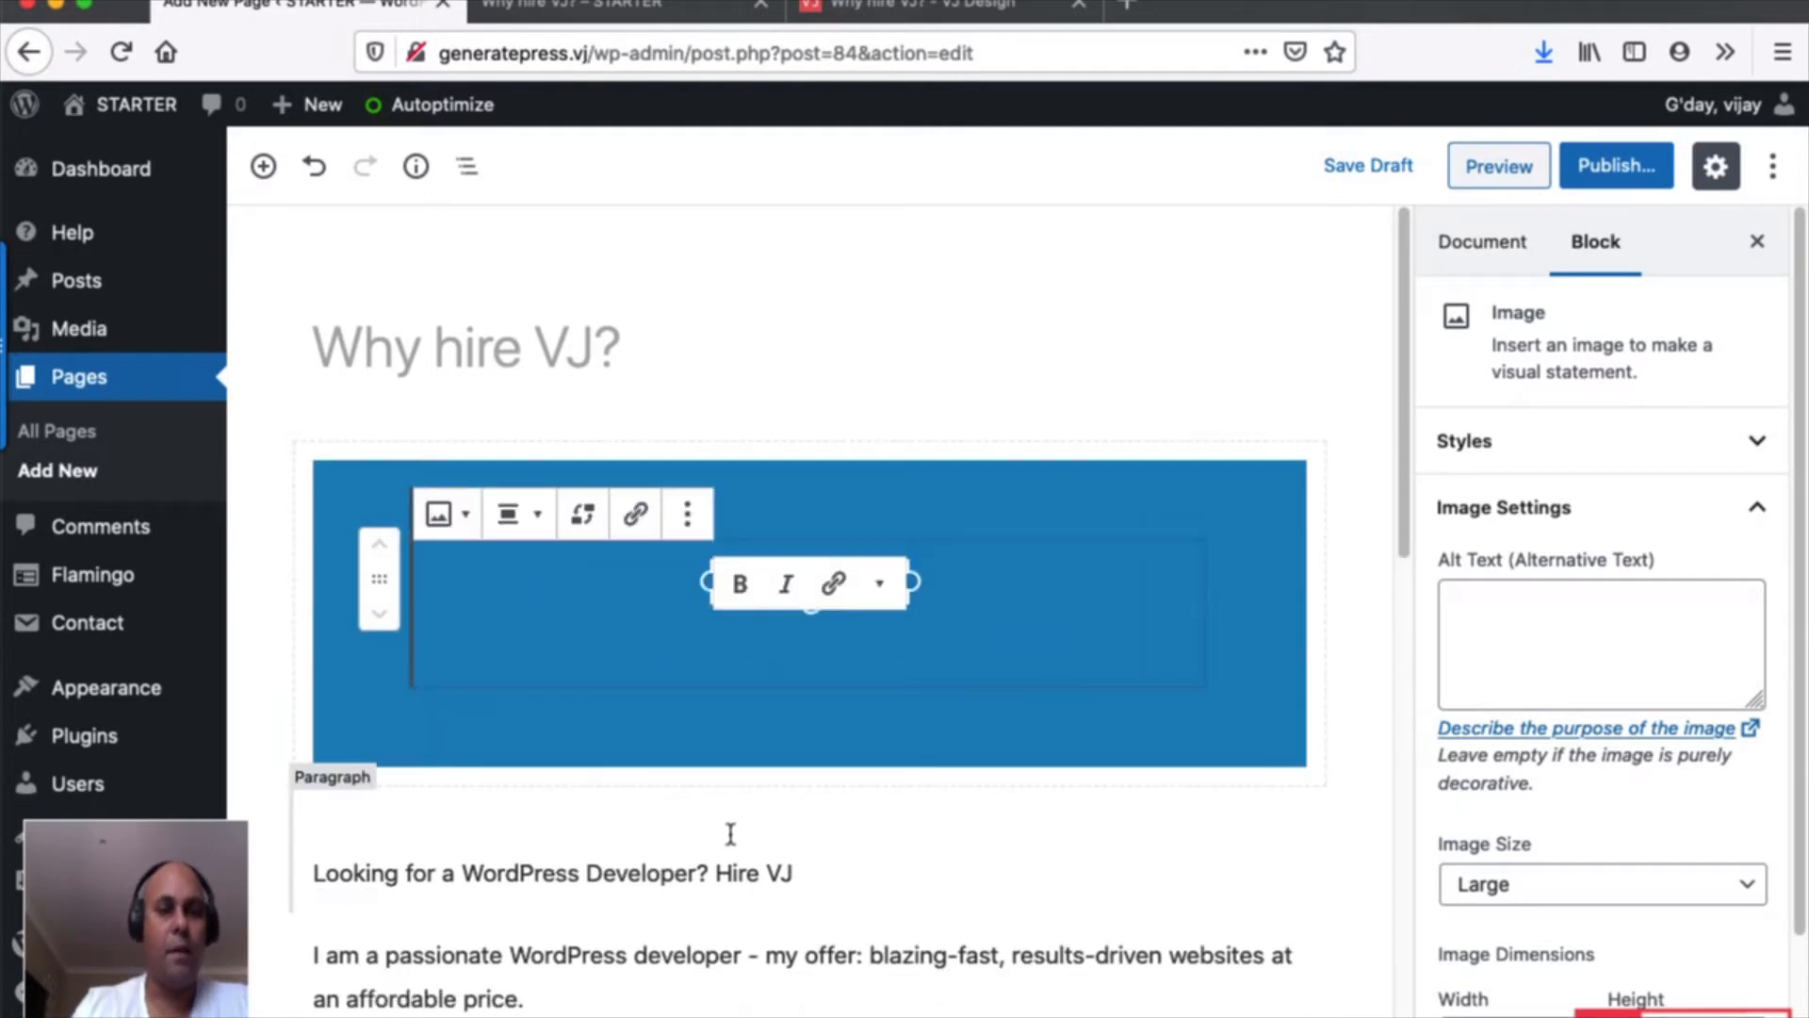
{"action": "left_click", "coordinate": [695, 864]}
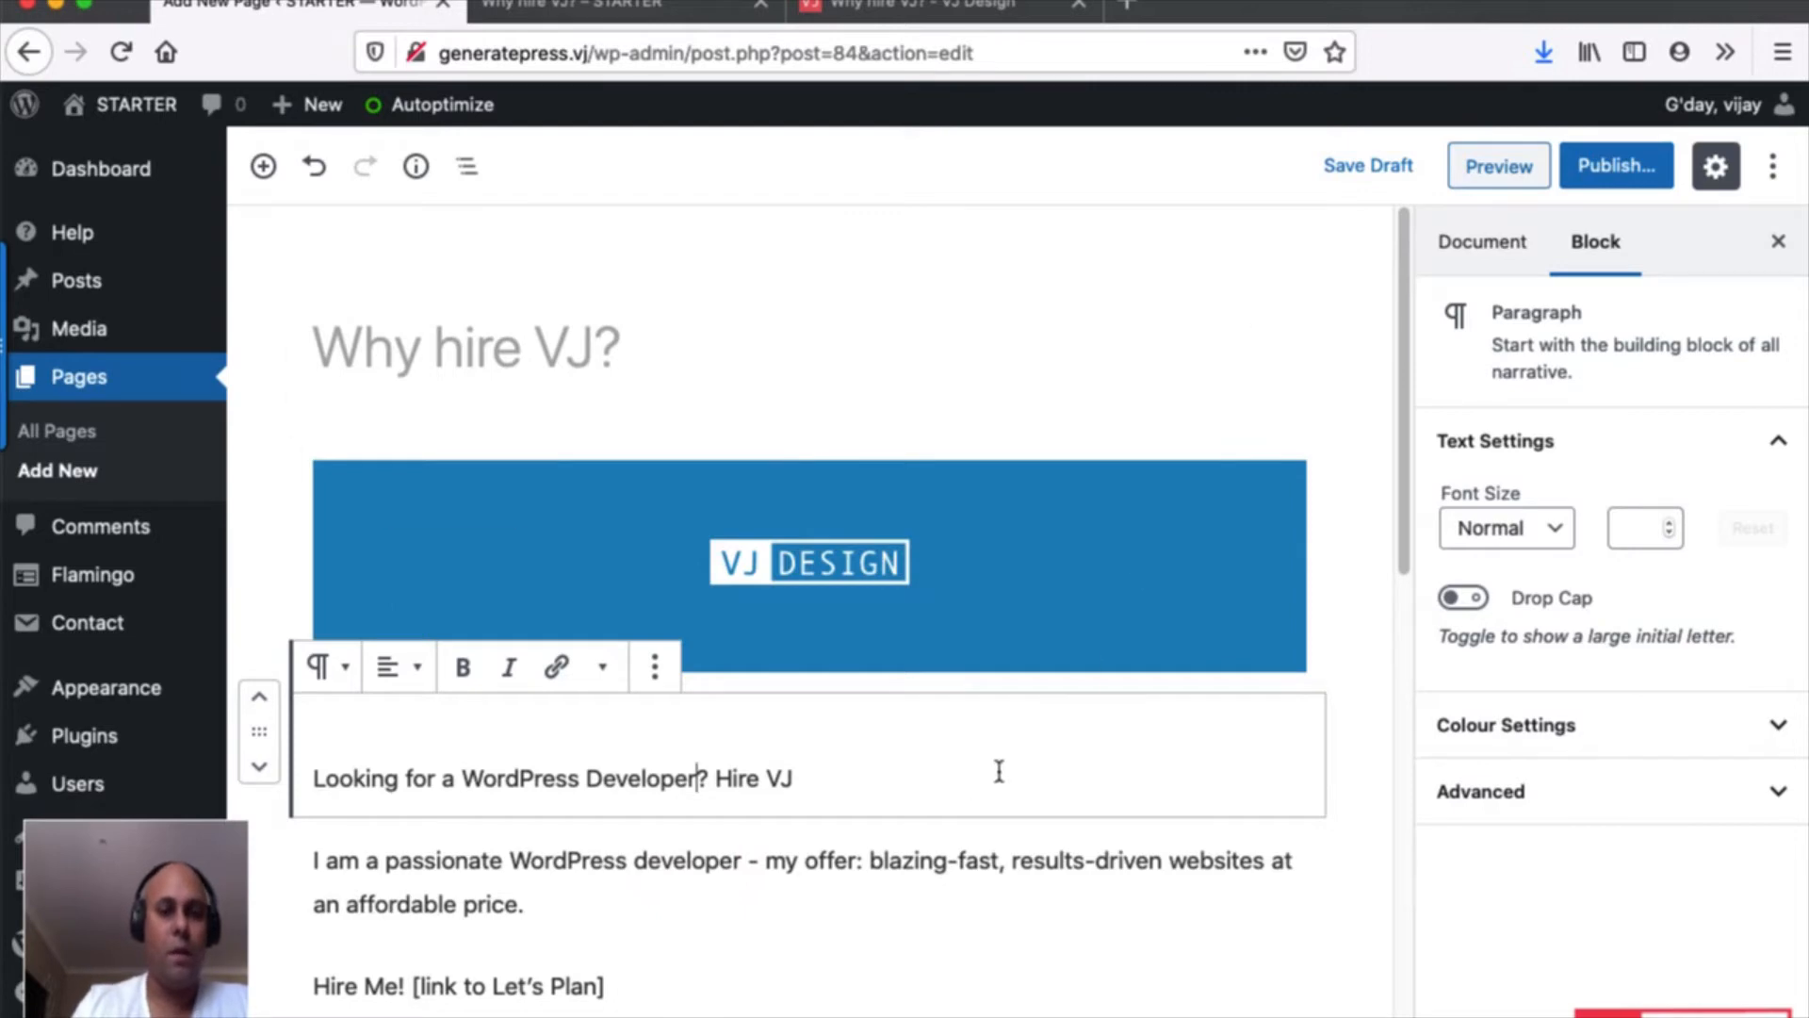
{"action": "left_click", "coordinate": [1362, 168]}
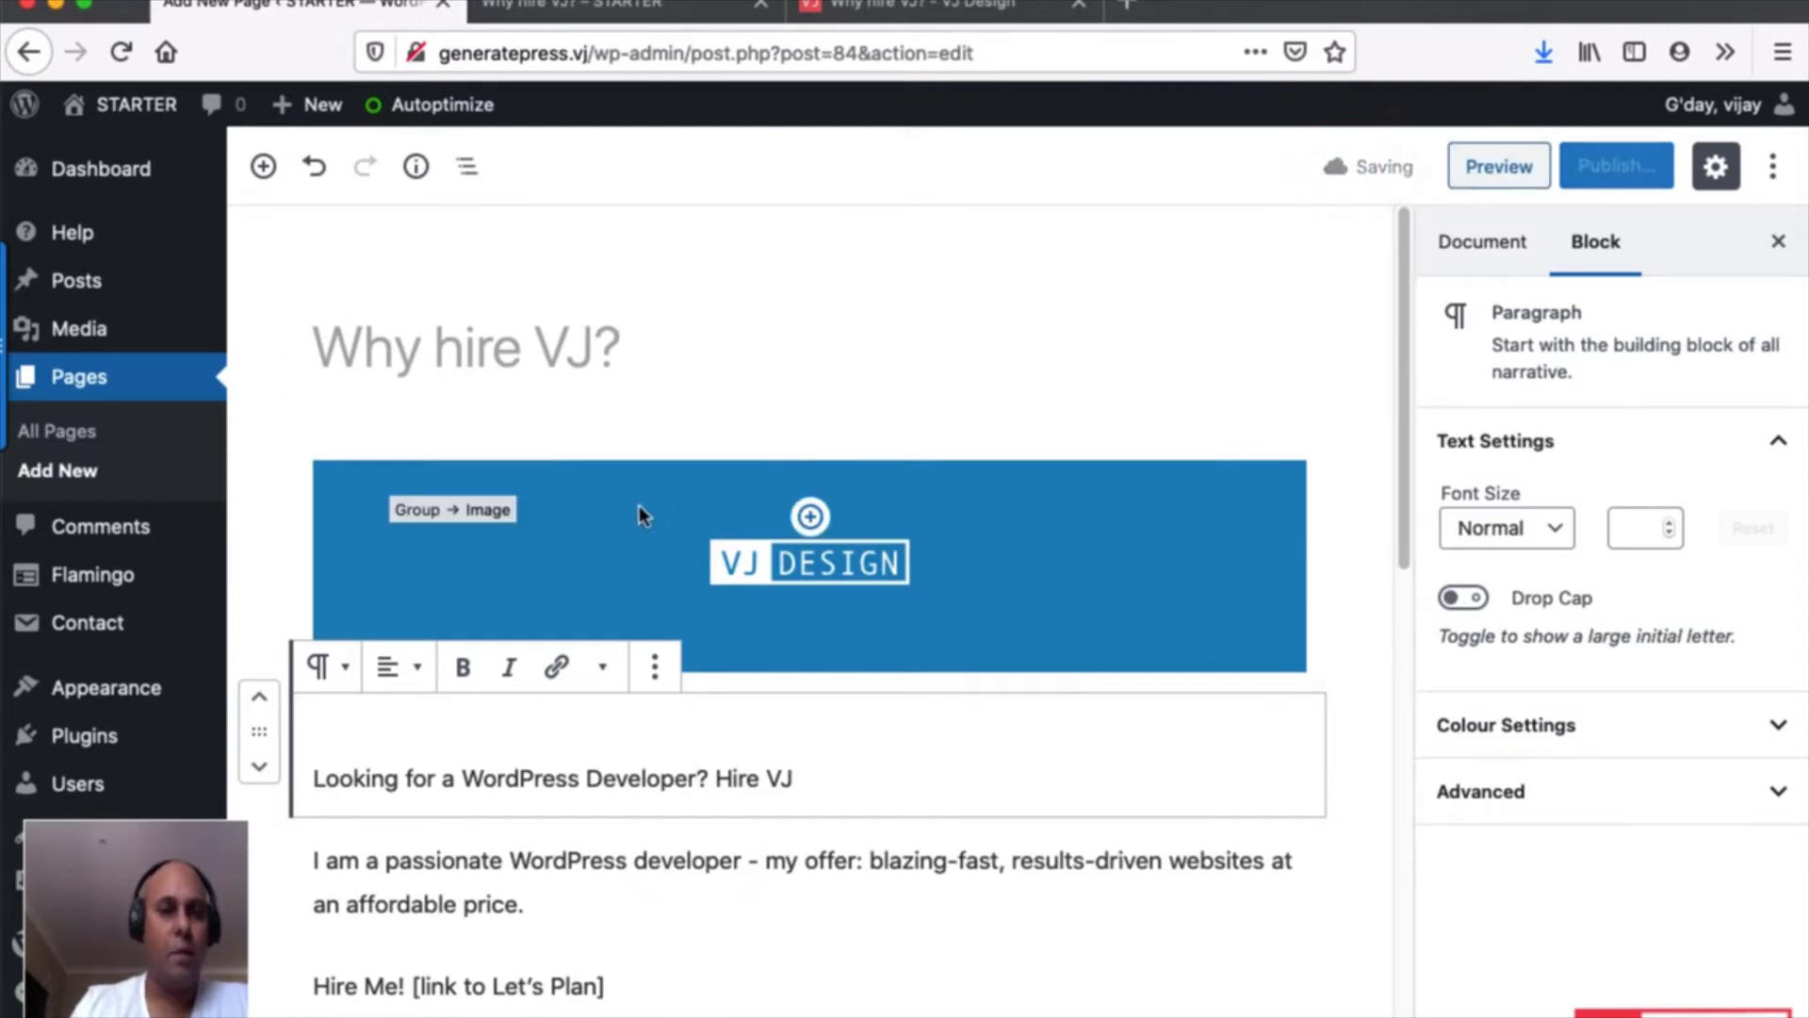
Select the parent Group block around the logo and set its alignment to Full Width.
{"action": "left_click", "coordinate": [568, 547]}
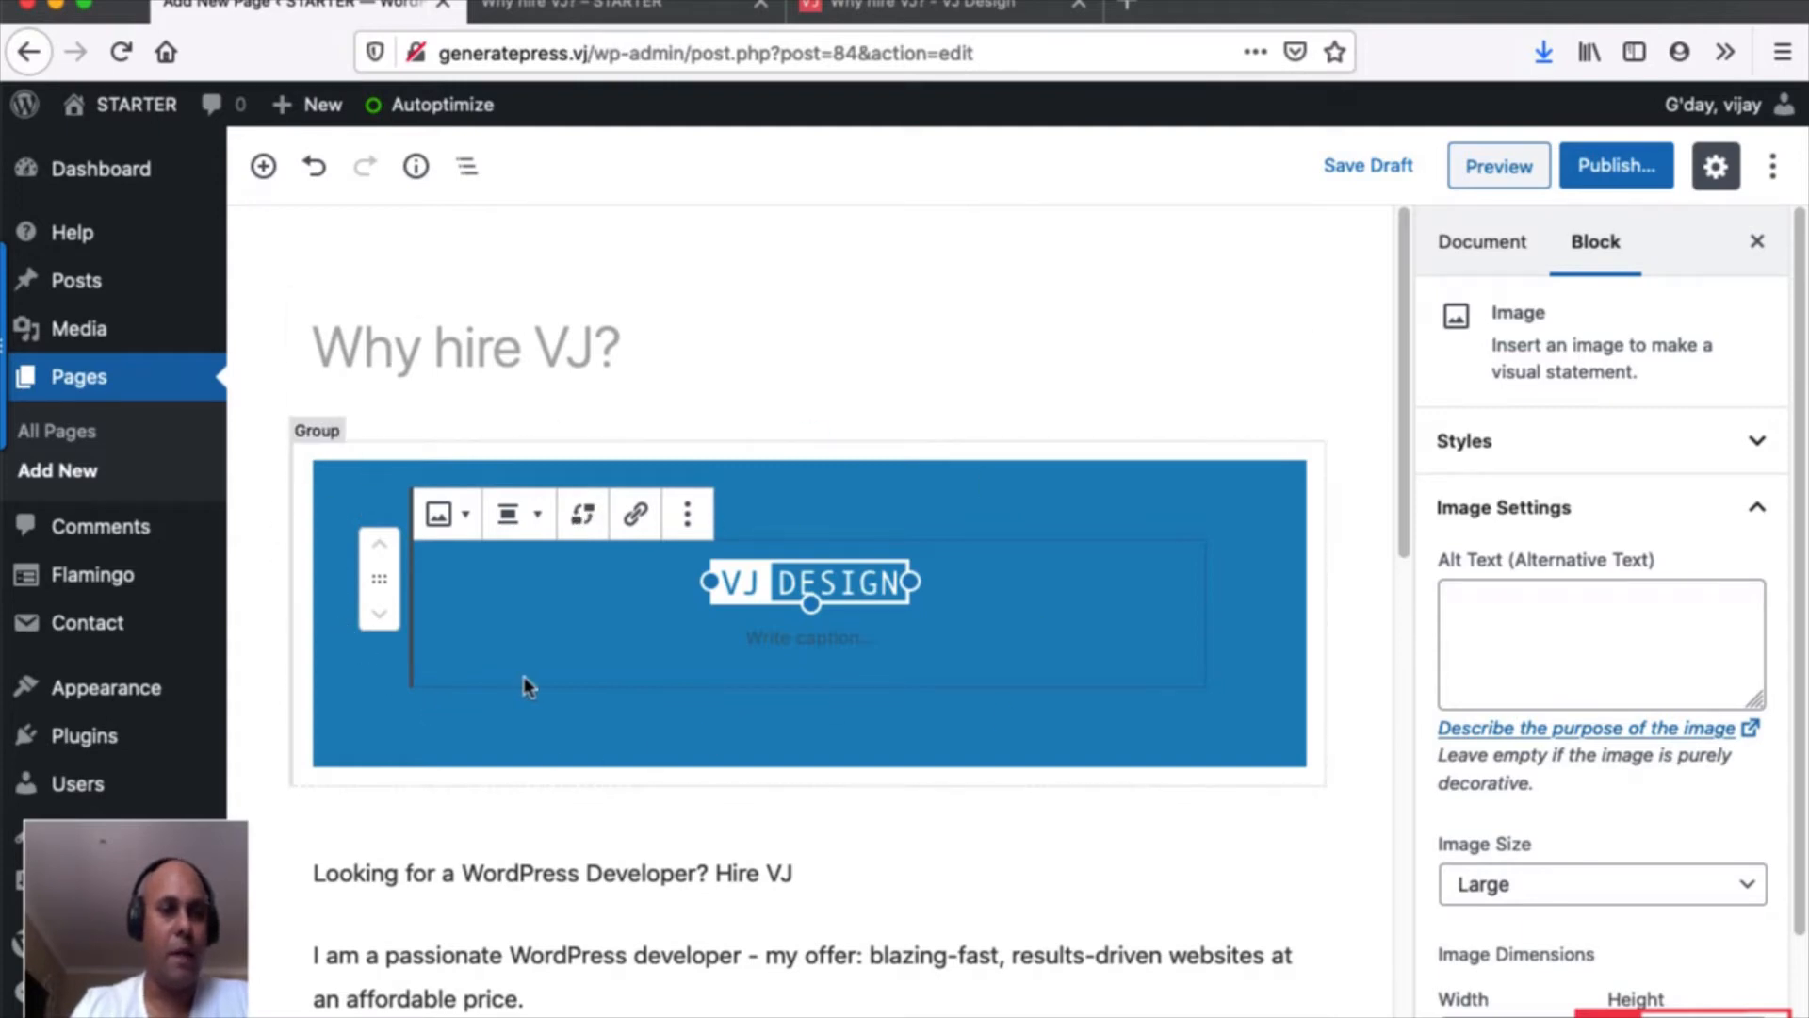
{"action": "left_click", "coordinate": [480, 172]}
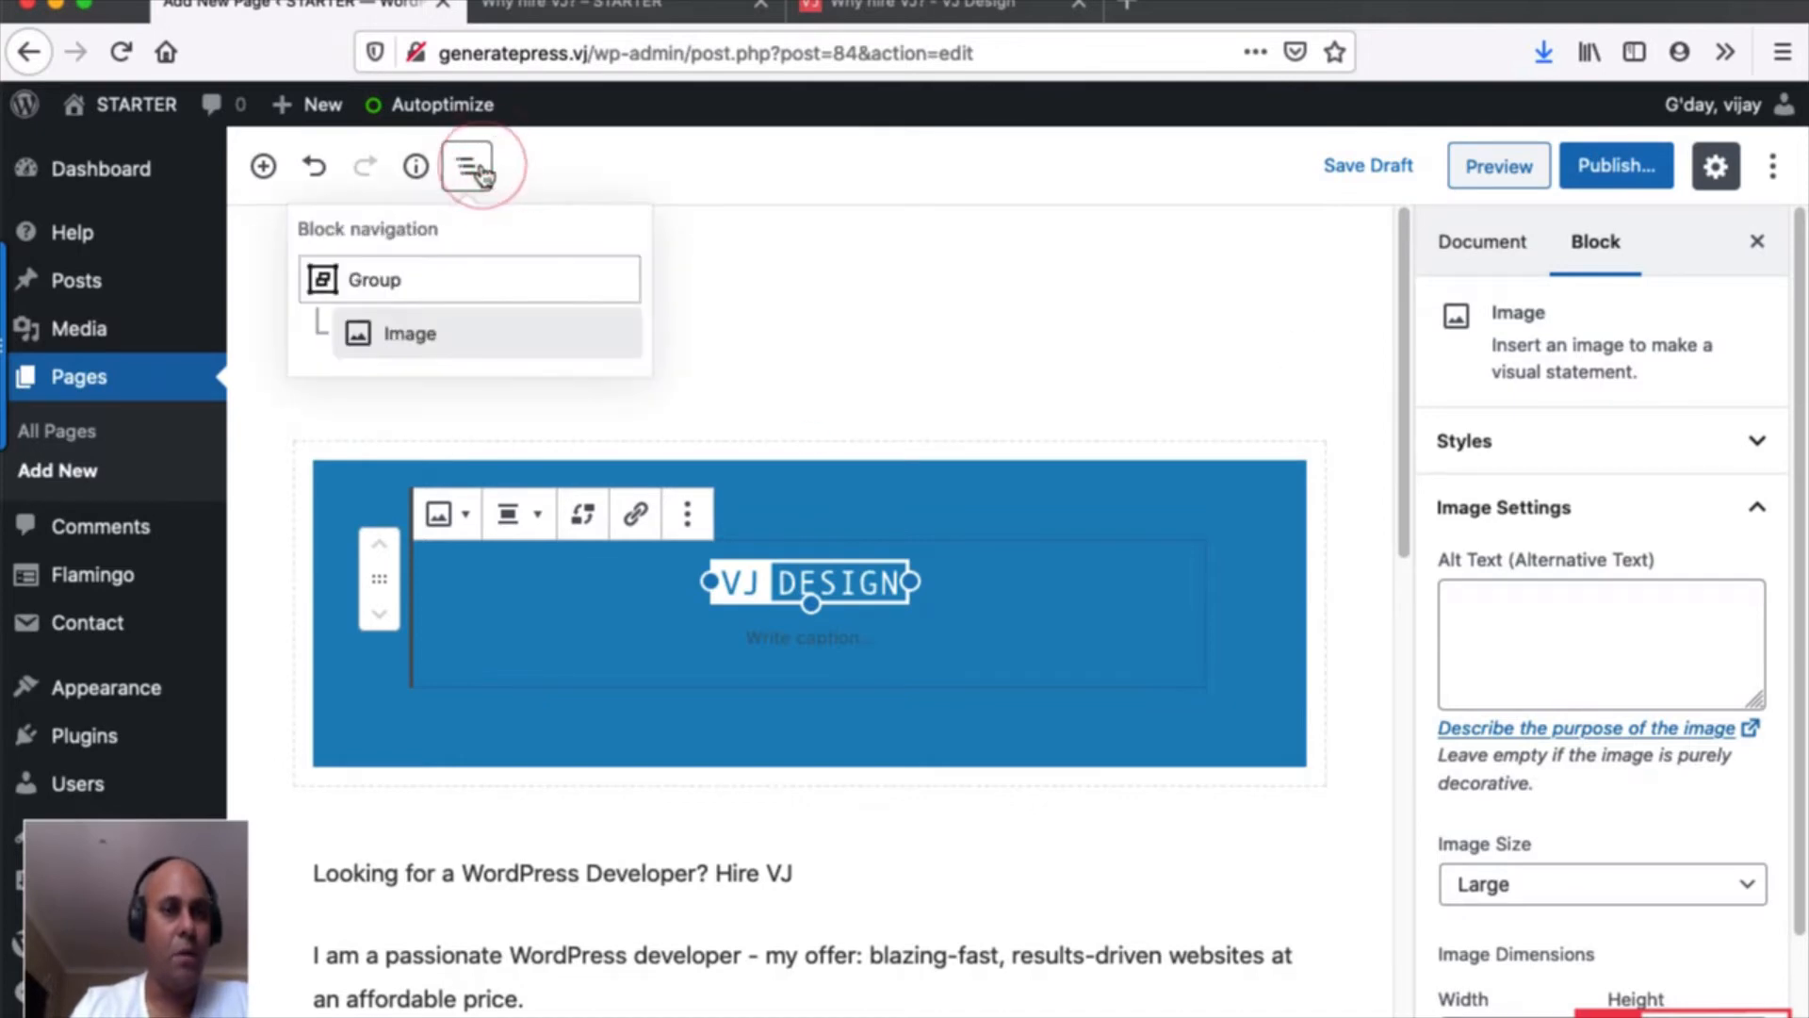
{"action": "left_click", "coordinate": [370, 294]}
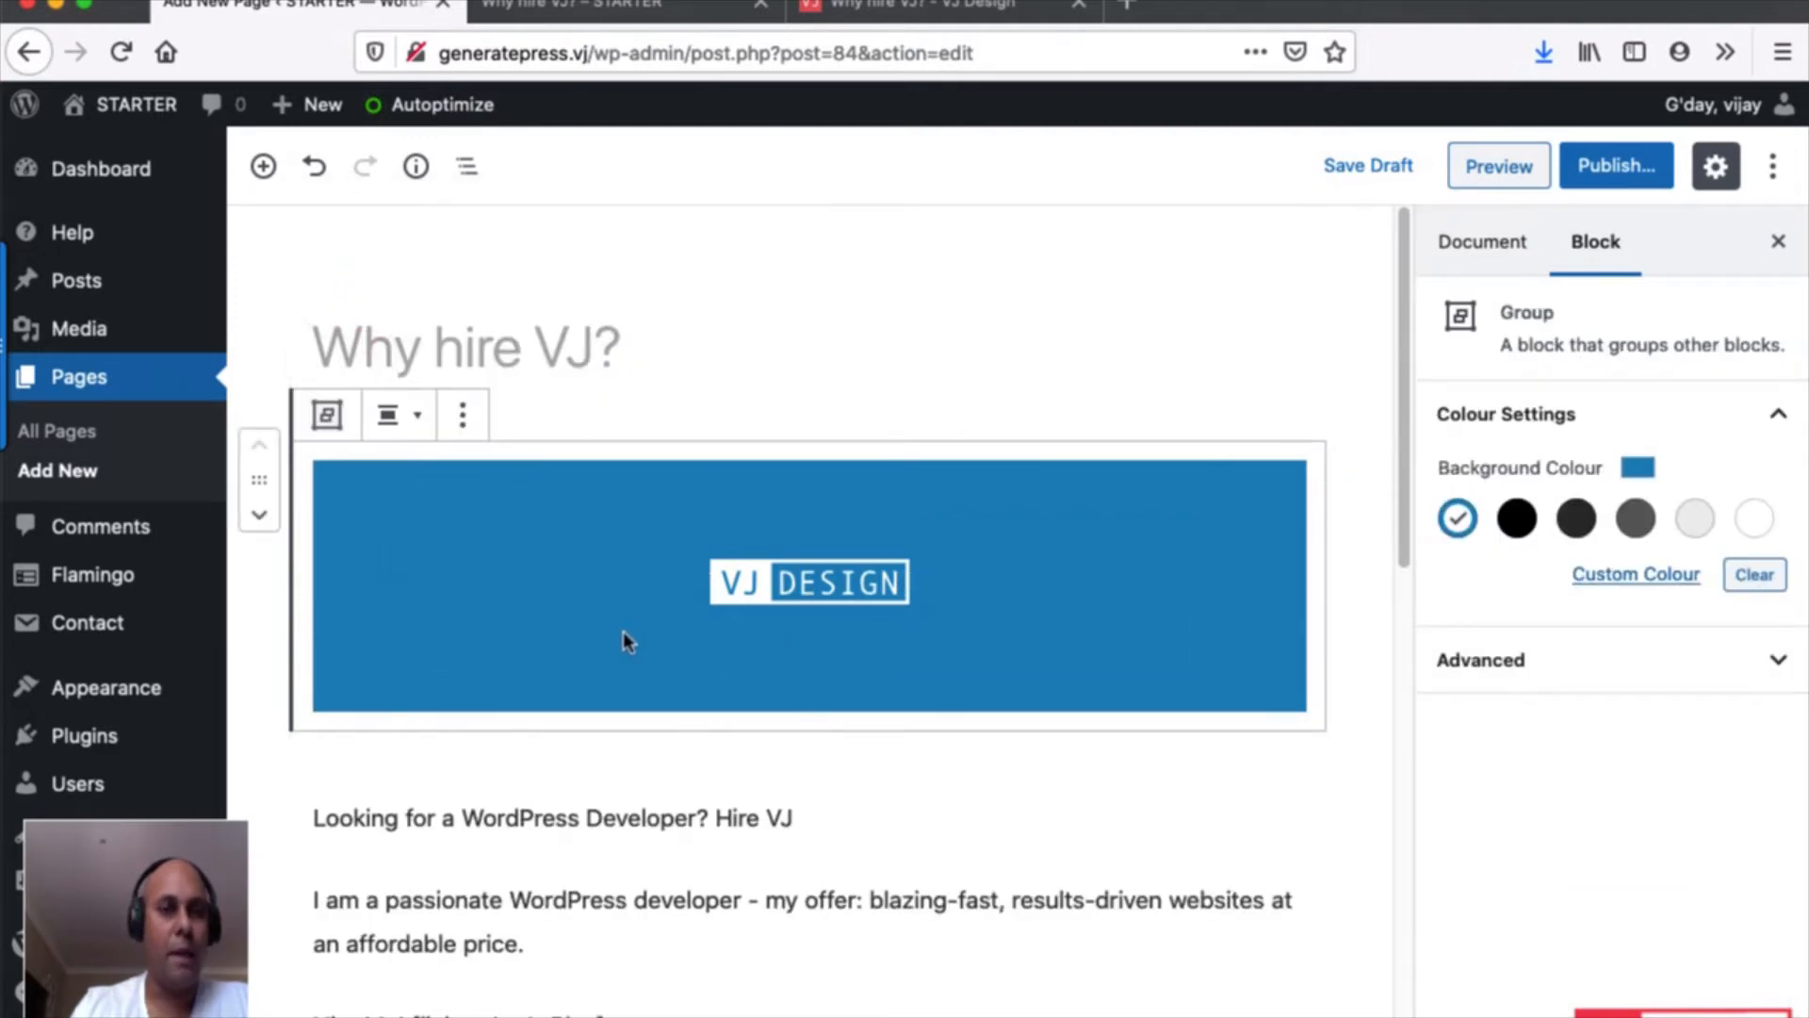
{"action": "left_click", "coordinate": [417, 416]}
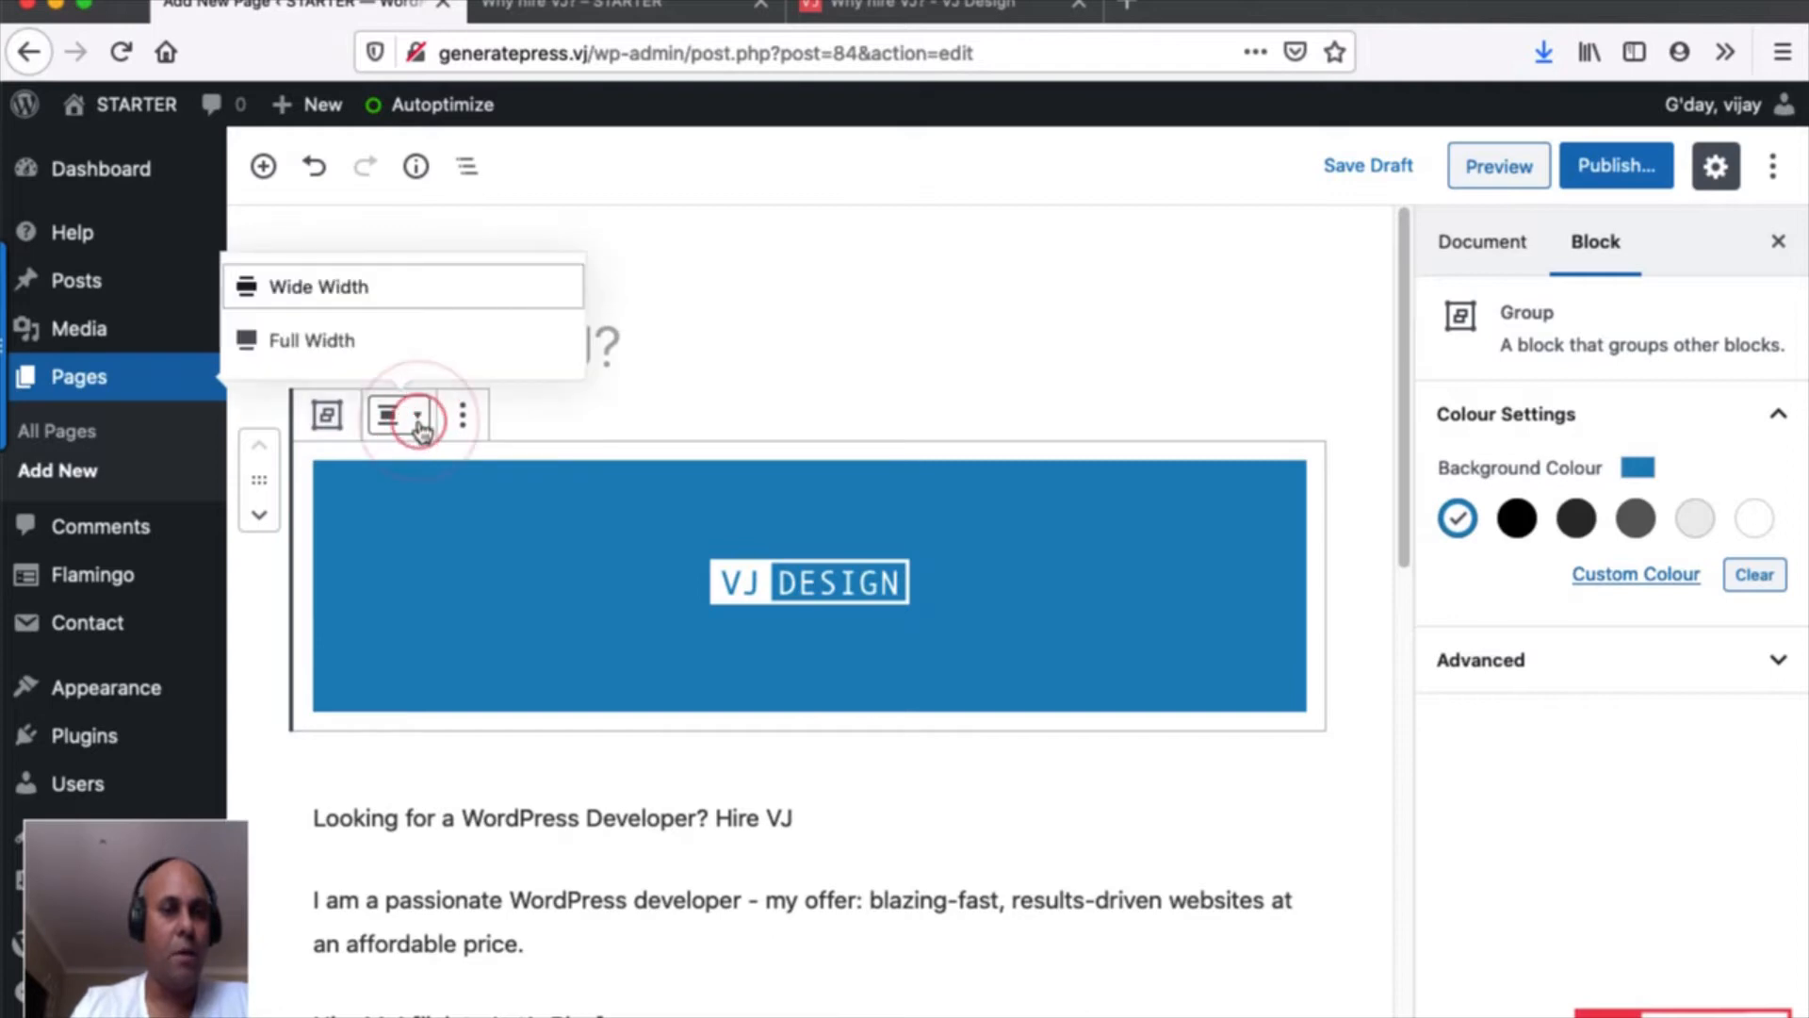
{"action": "left_click", "coordinate": [371, 351]}
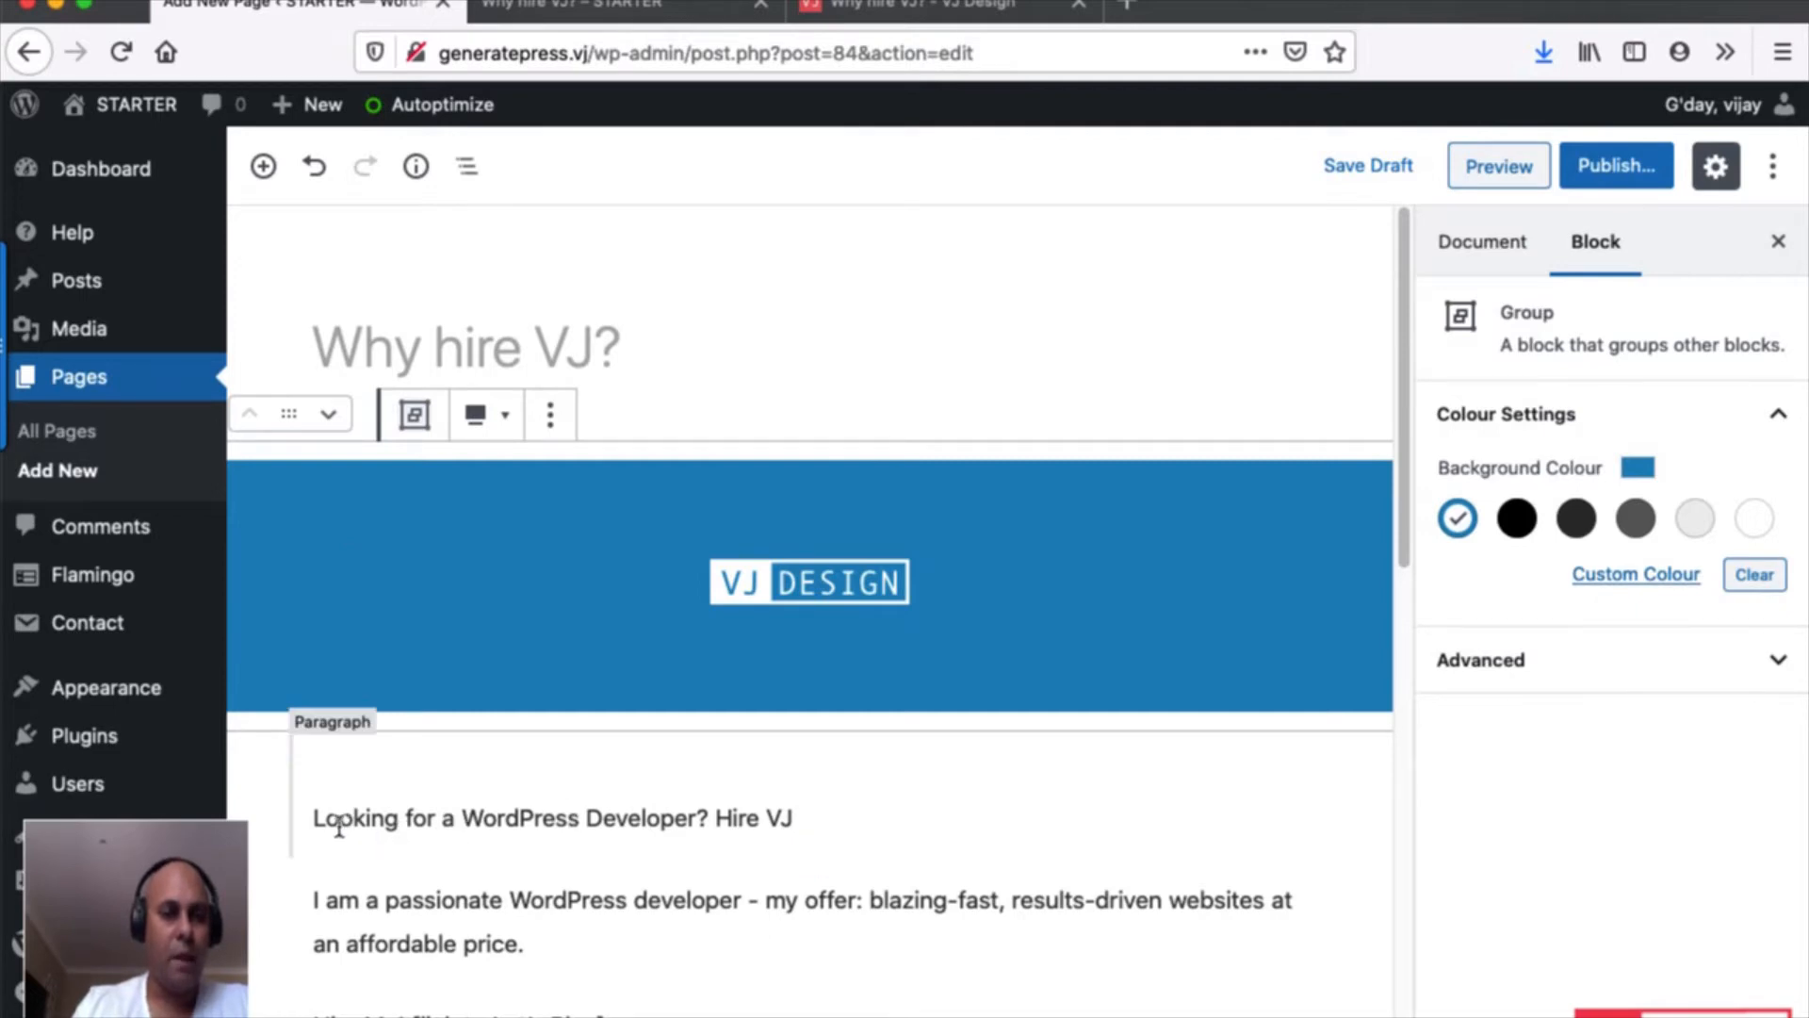
Split the paragraph after "Image Here" so that "Agency quality at an affordable price" begins a separate block.
{"action": "scroll", "coordinate": [342, 830], "scroll_direction": "down", "scroll_amount": 1}
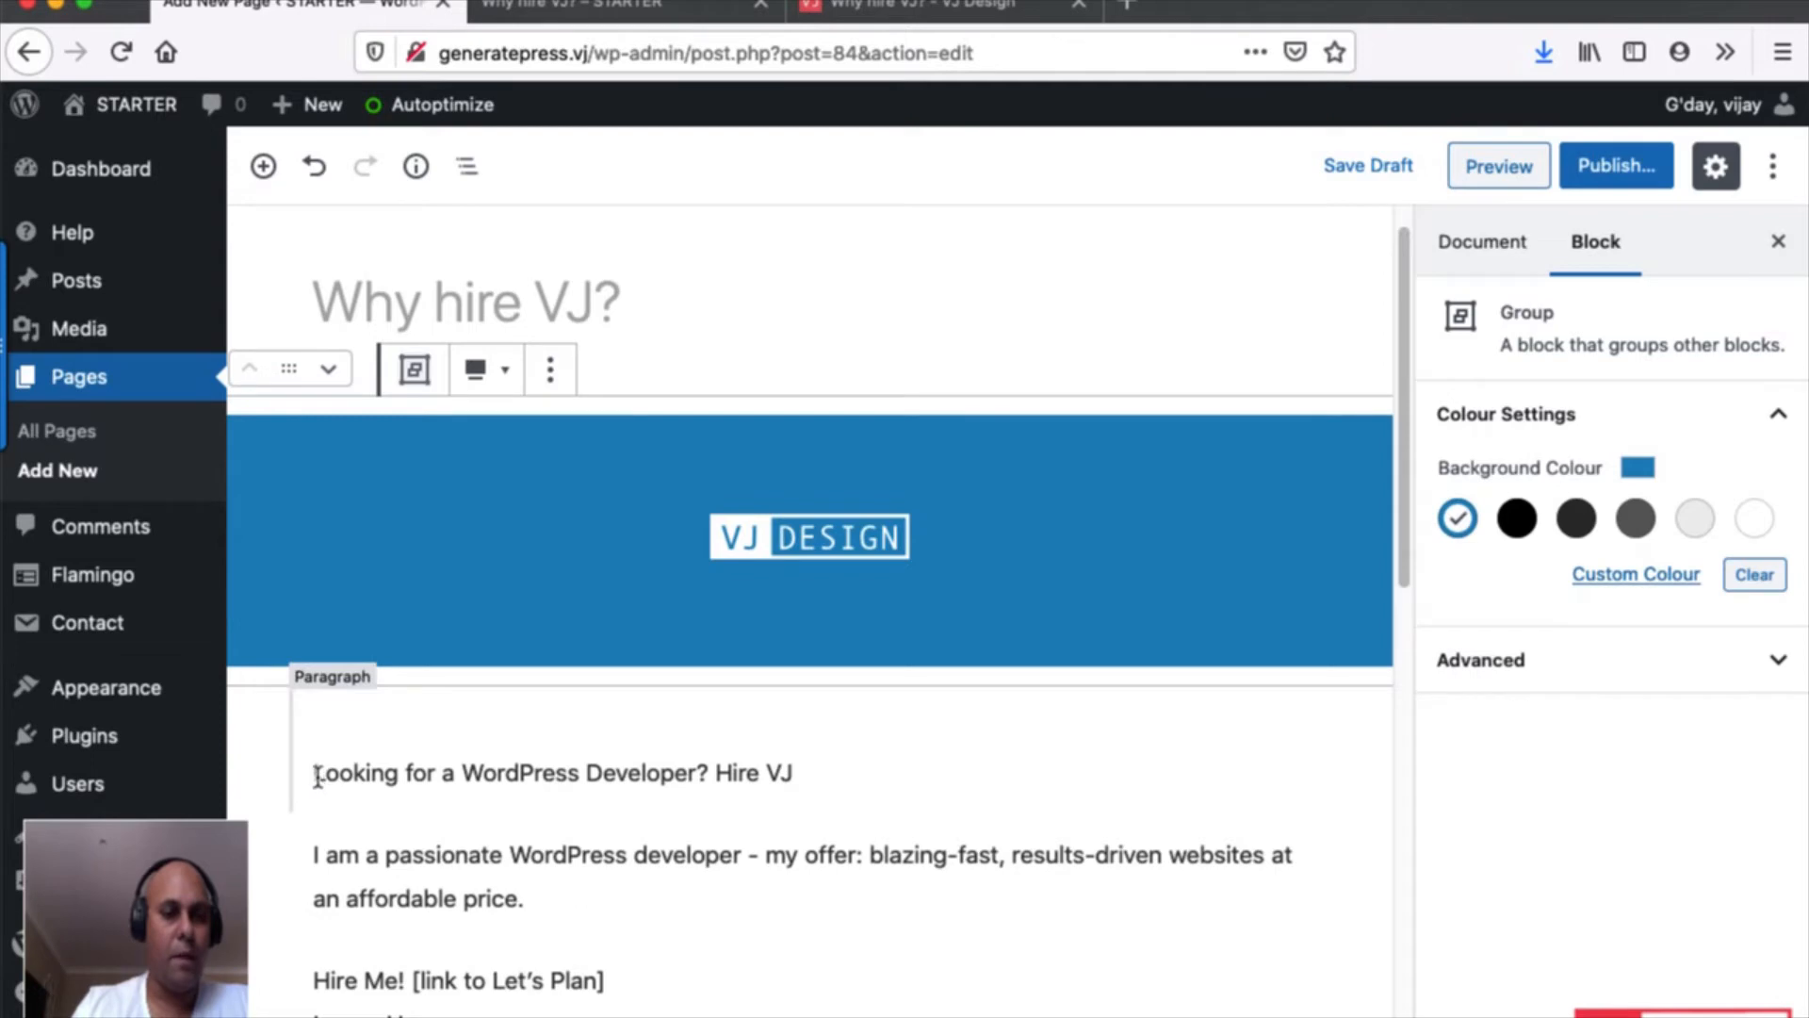
{"action": "left_click_drag", "start_coordinate": [317, 775], "coordinate": [535, 863]}
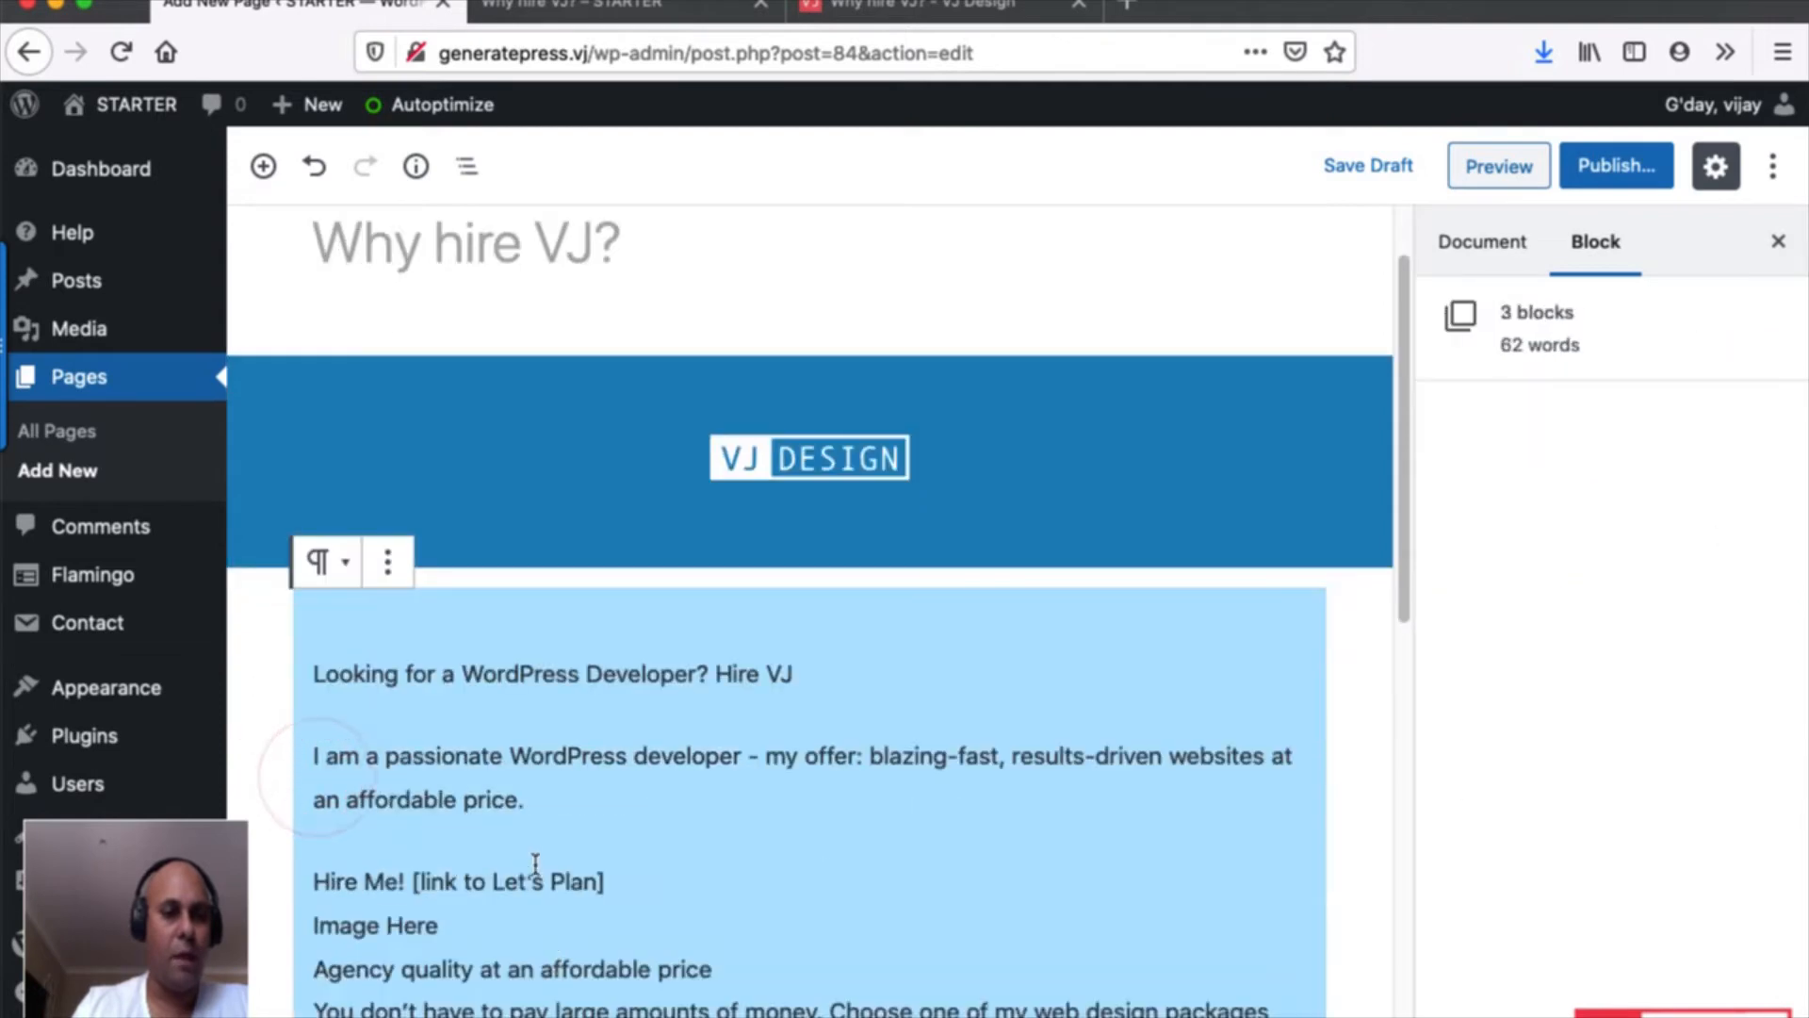
{"action": "left_click", "coordinate": [442, 922]}
{"action": "left_click", "coordinate": [445, 925]}
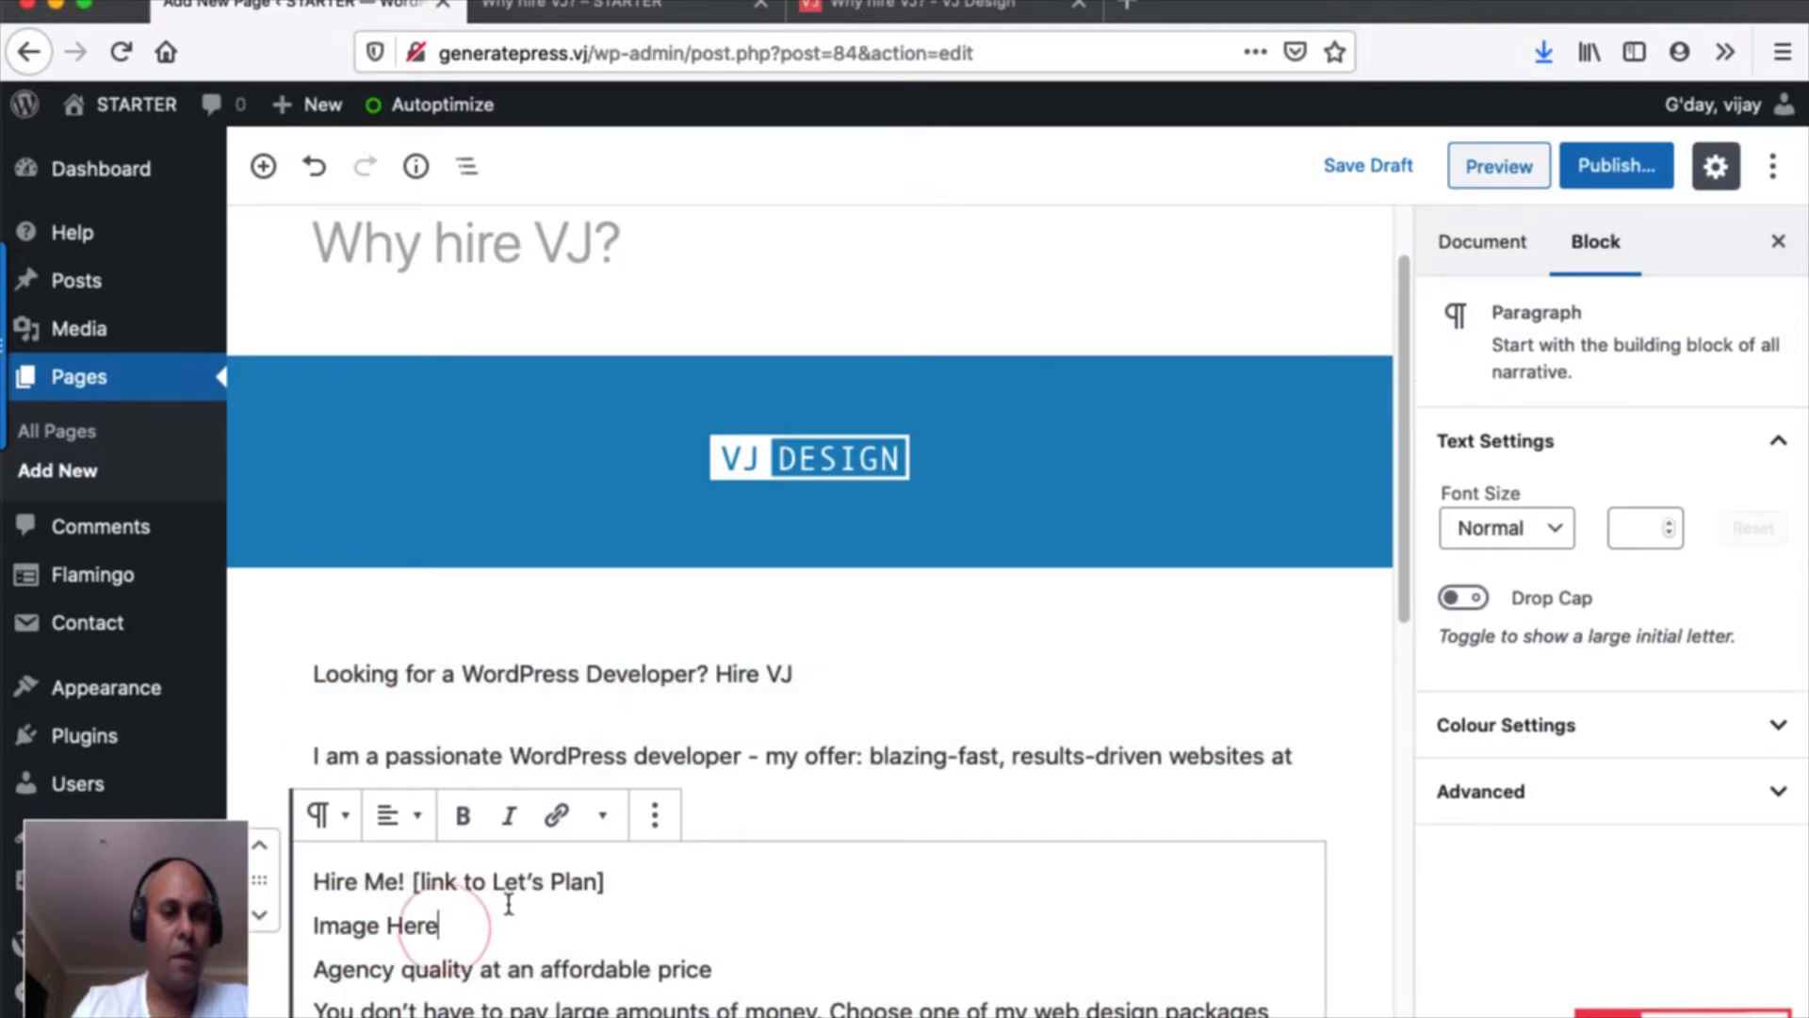
{"action": "key", "text": "Return"}
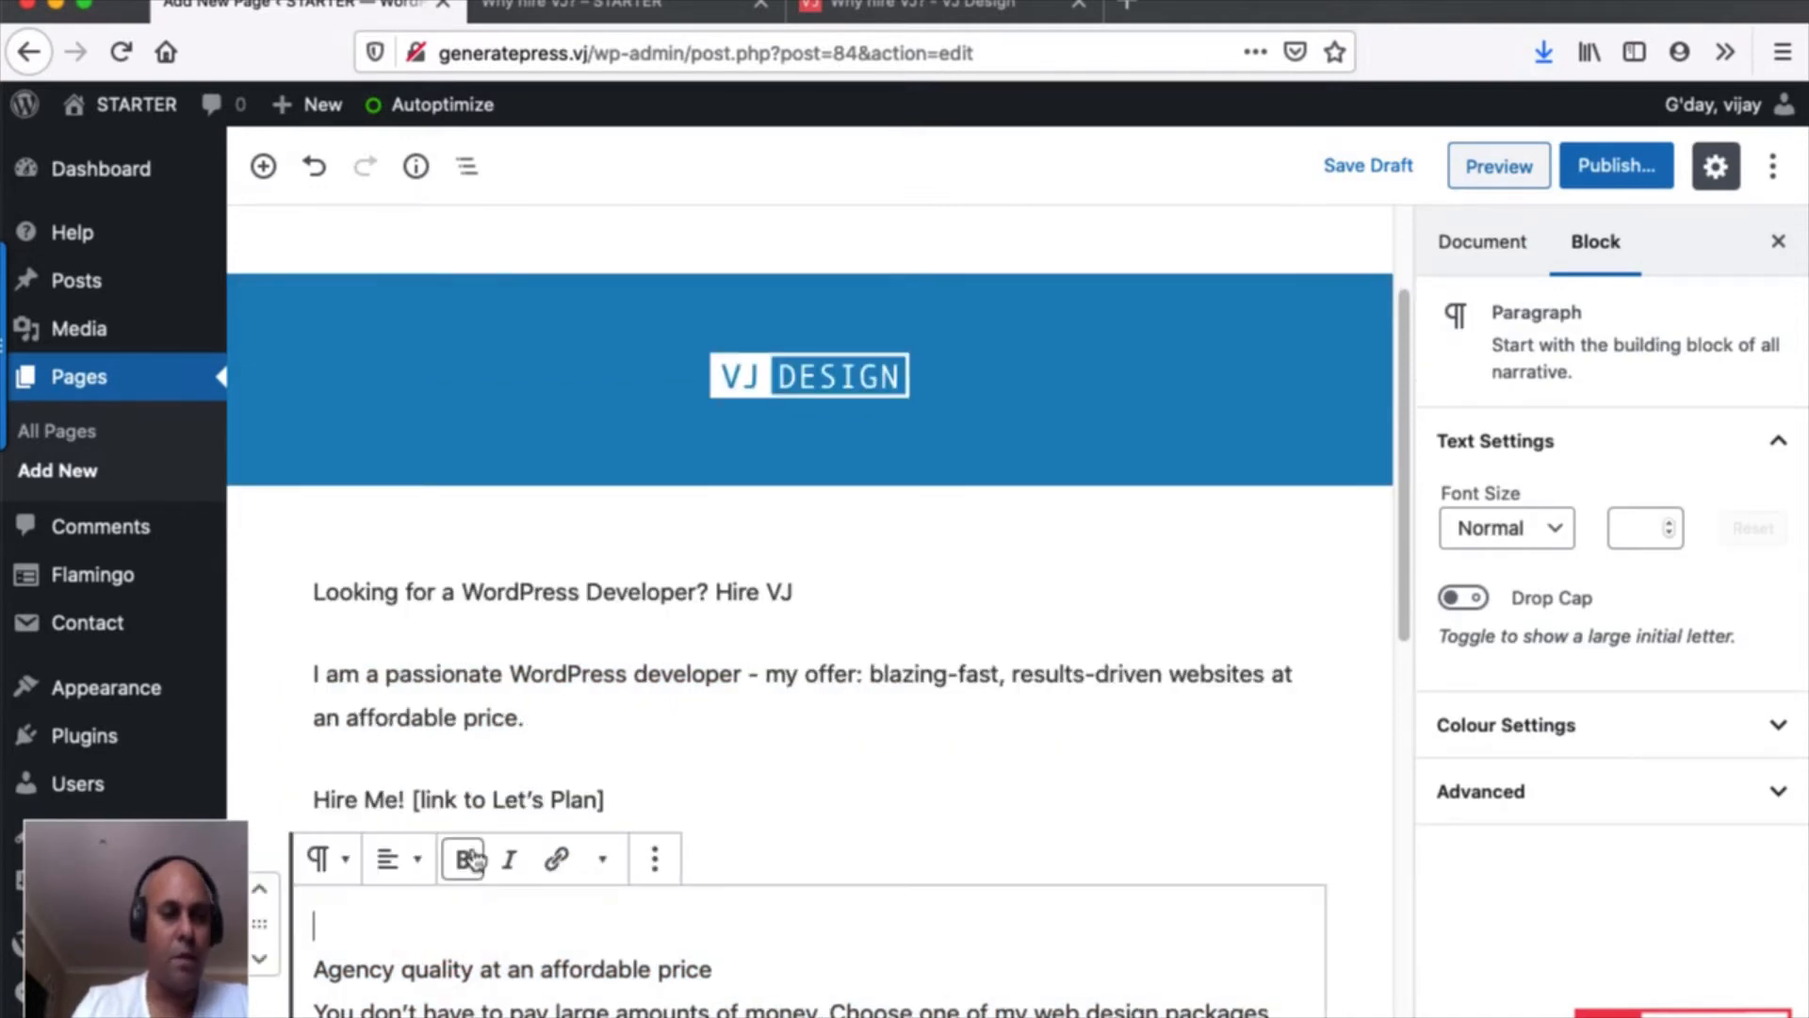
Cut the three paragraphs from "Looking for a WordPress Developer?" to "Image Here" and paste them into the group below the logo.
{"action": "left_click", "coordinate": [751, 820]}
{"action": "left_click", "coordinate": [448, 843]}
{"action": "left_click_drag", "start_coordinate": [449, 843], "coordinate": [314, 624]}
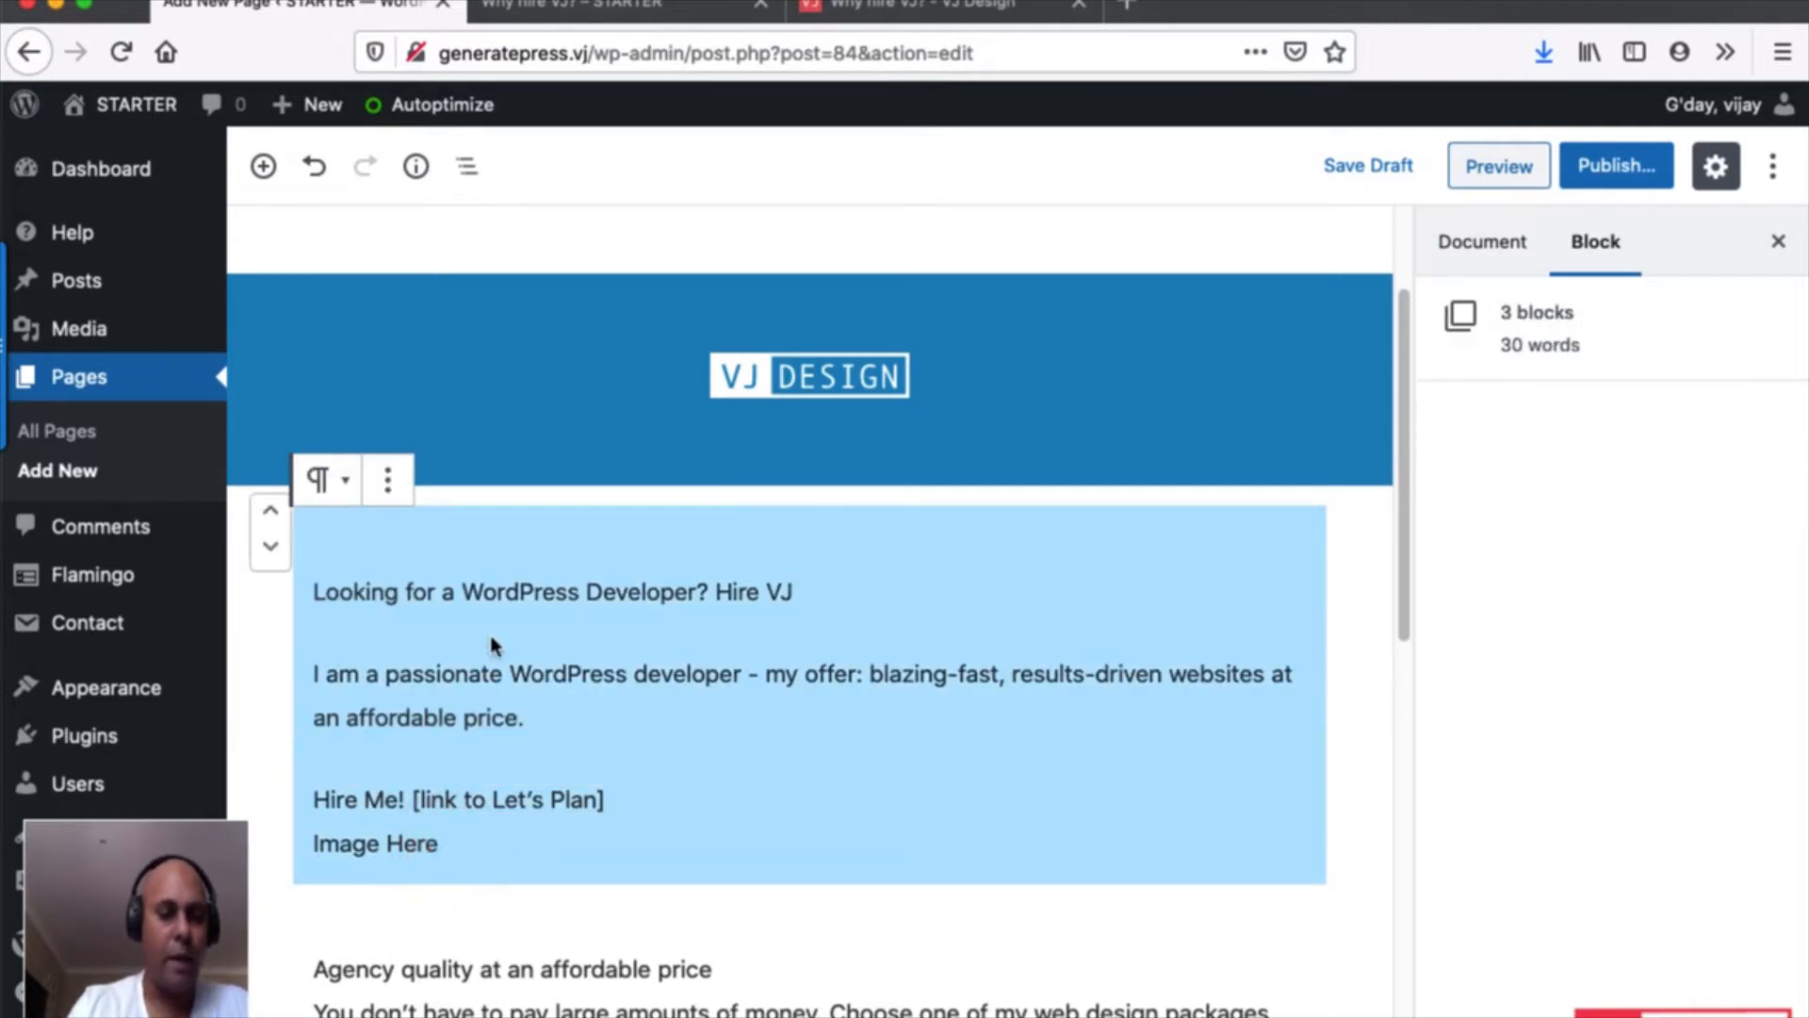
{"action": "key", "text": "BackSpace"}
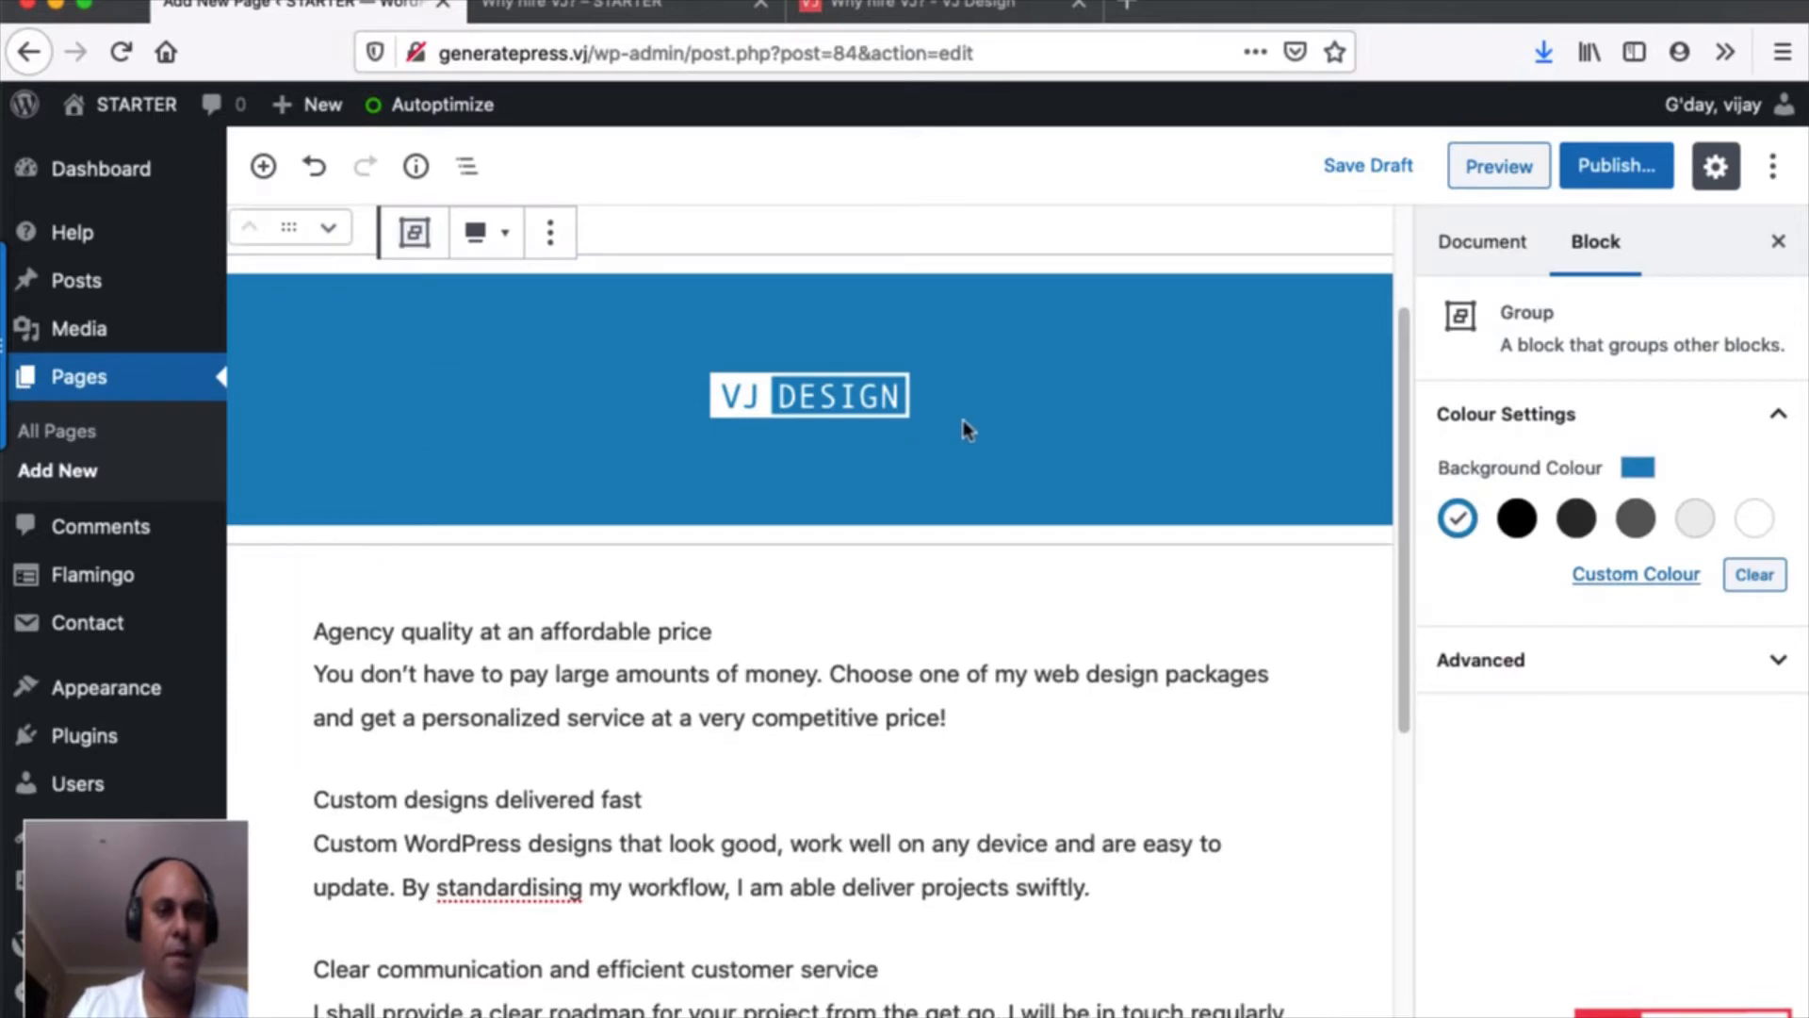
{"action": "left_click", "coordinate": [963, 429]}
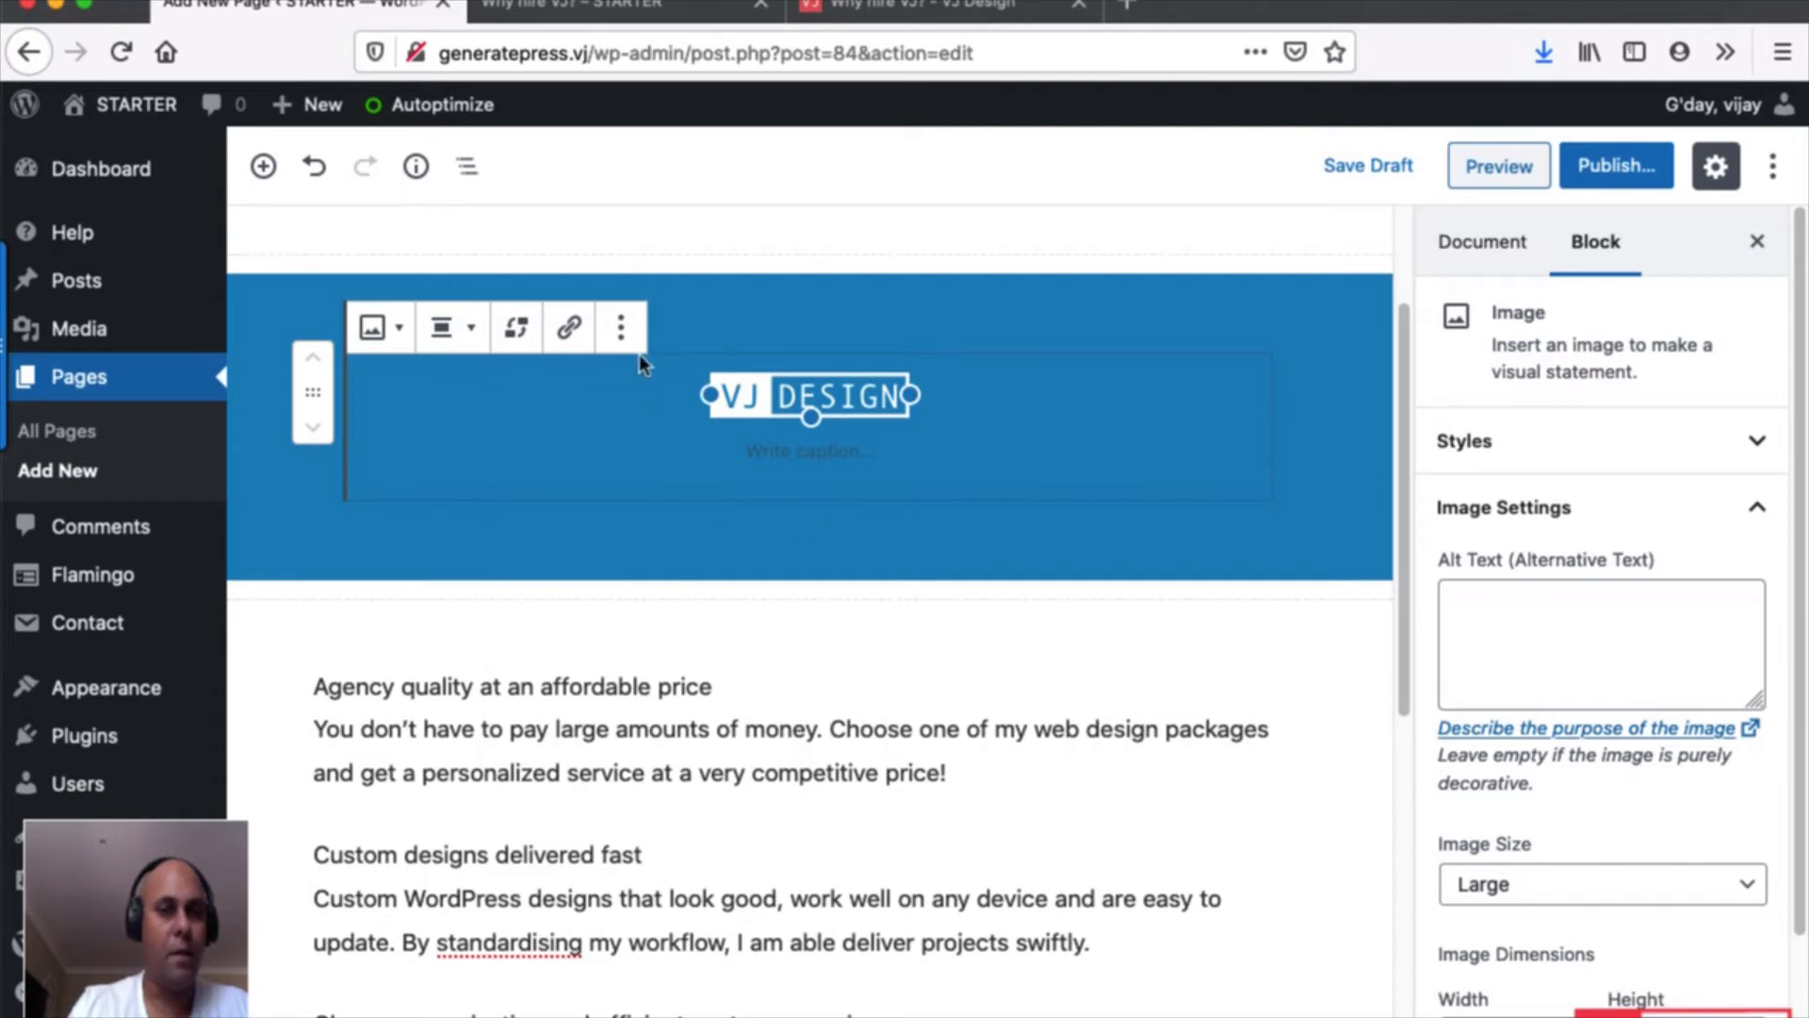
{"action": "left_click", "coordinate": [624, 332]}
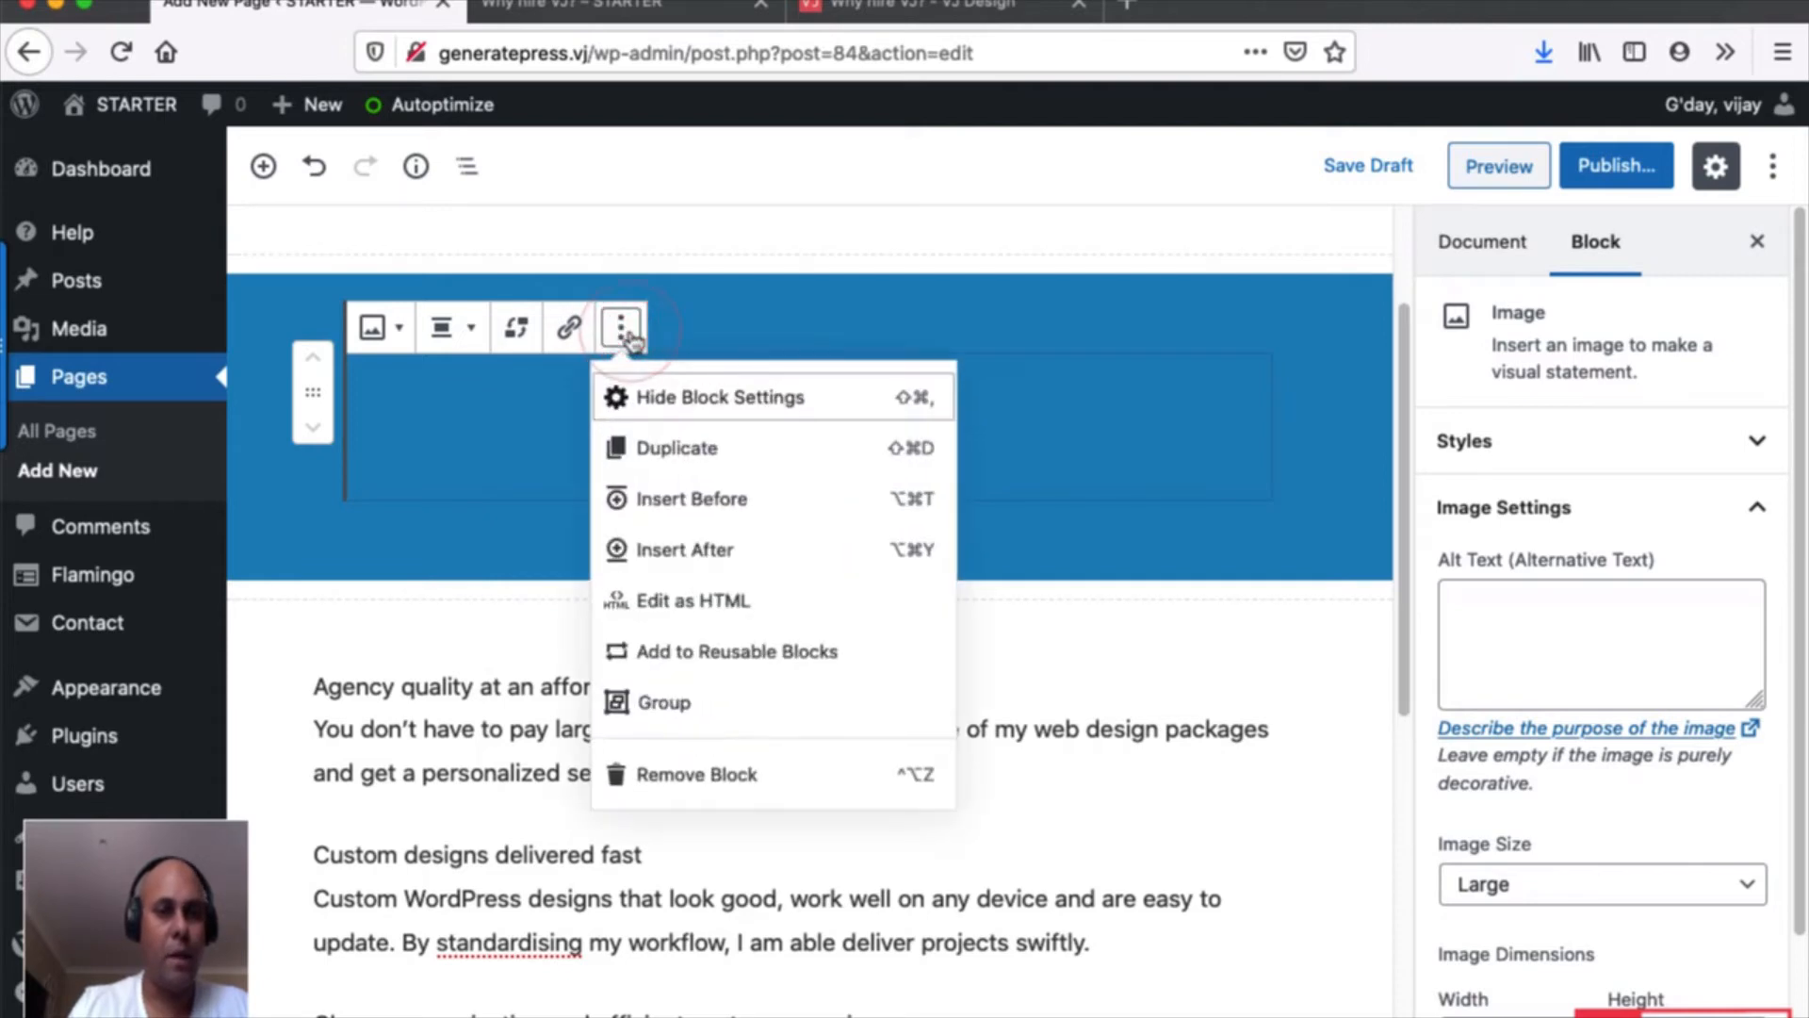
{"action": "left_click", "coordinate": [669, 553]}
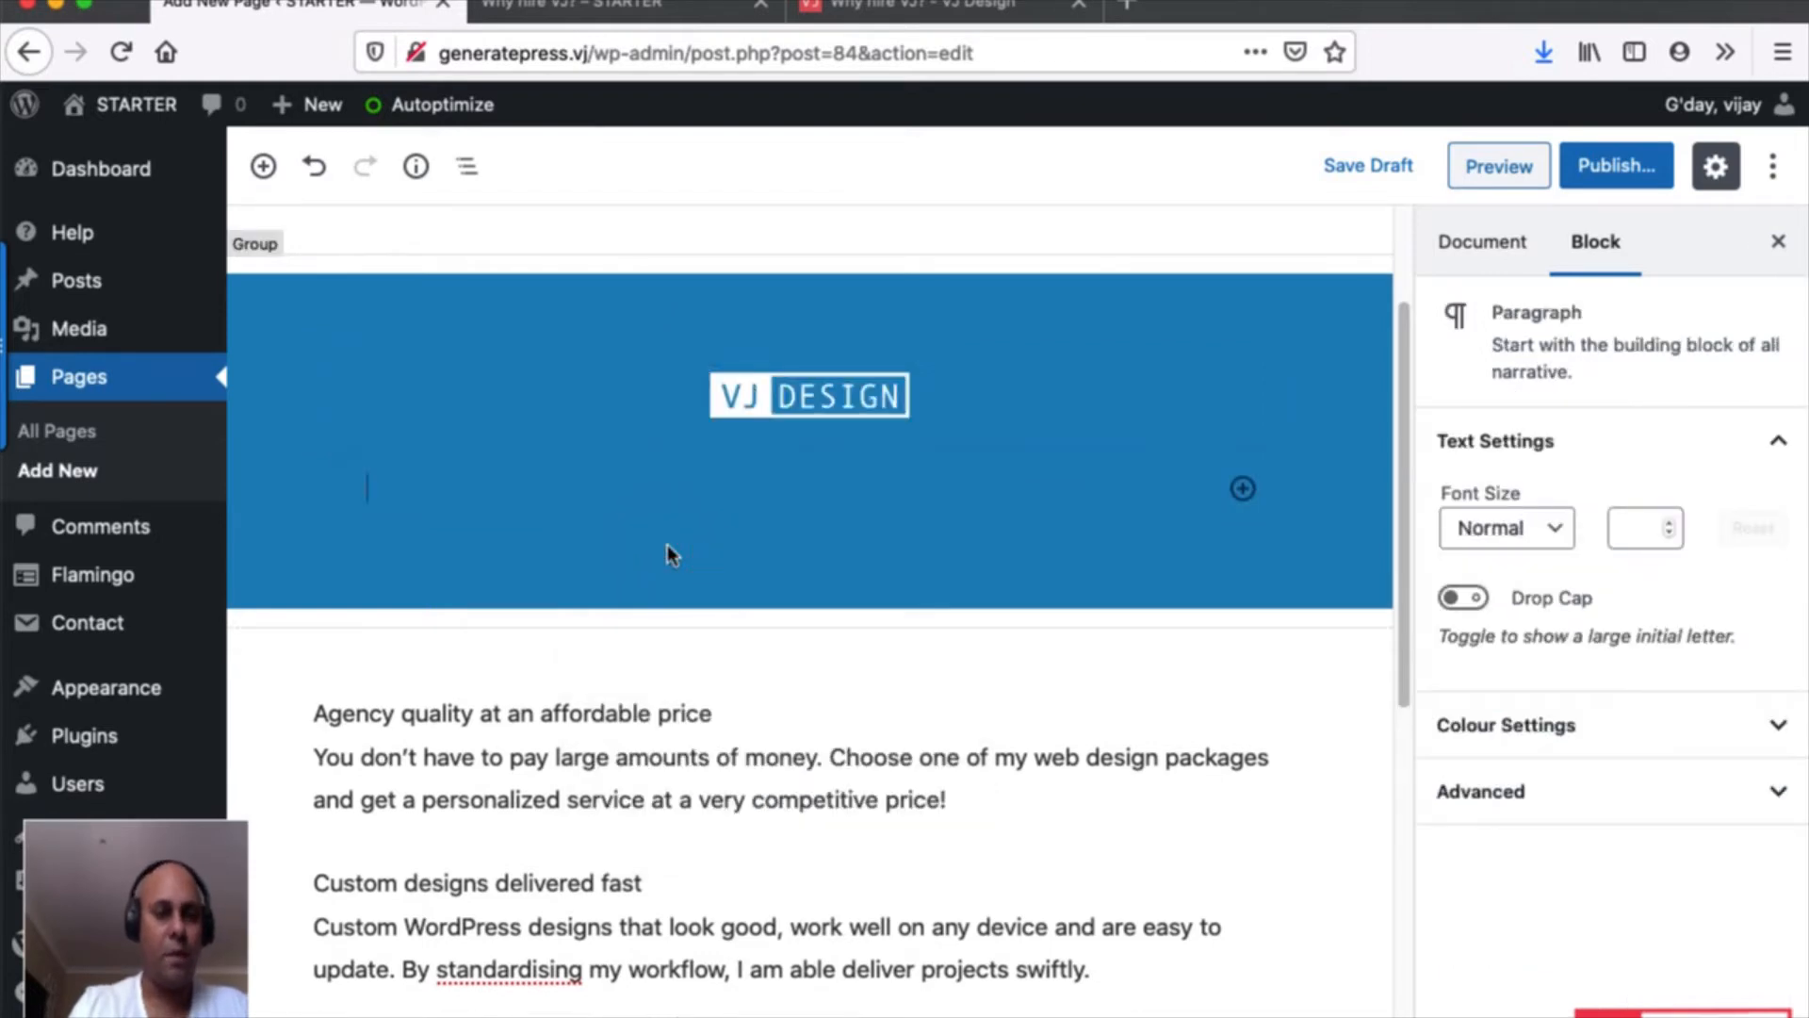
{"action": "key", "text": "super+v"}
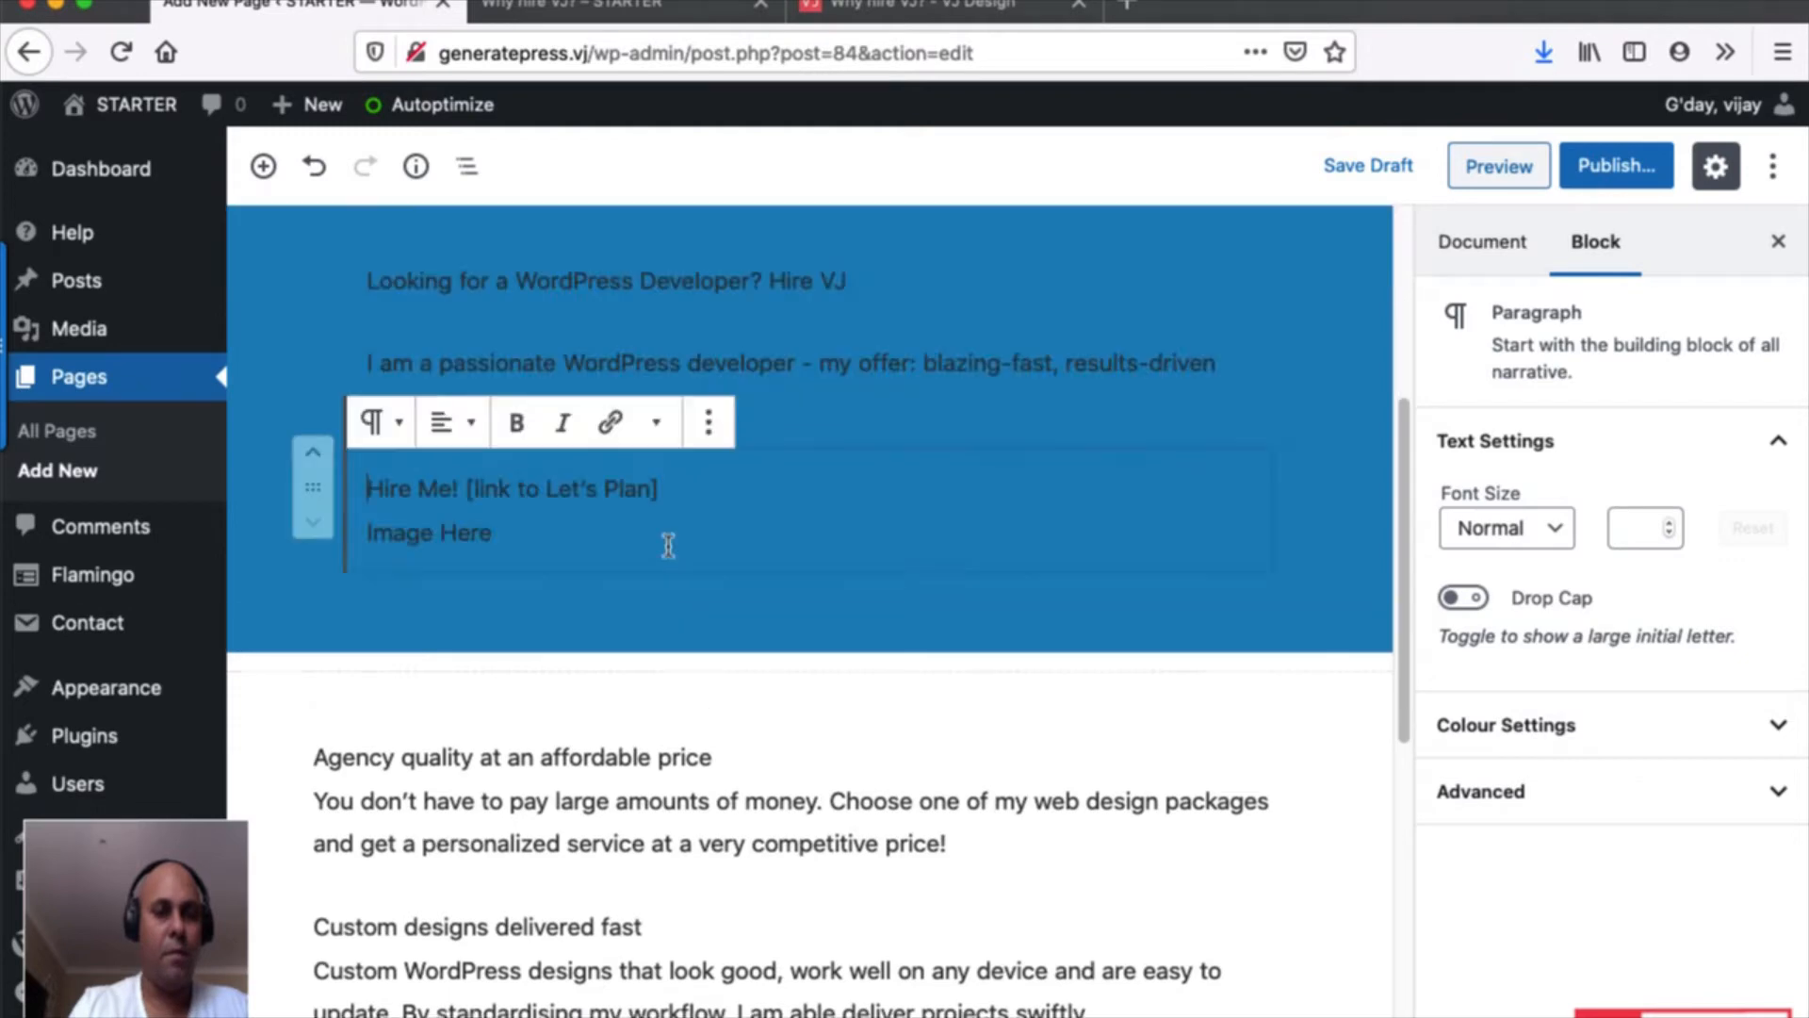
Remove the empty line above "Looking for a WordPress Developer? Hire VJ" in the blue group's first paragraph.
{"action": "scroll", "coordinate": [665, 550], "scroll_direction": "up", "scroll_amount": 4}
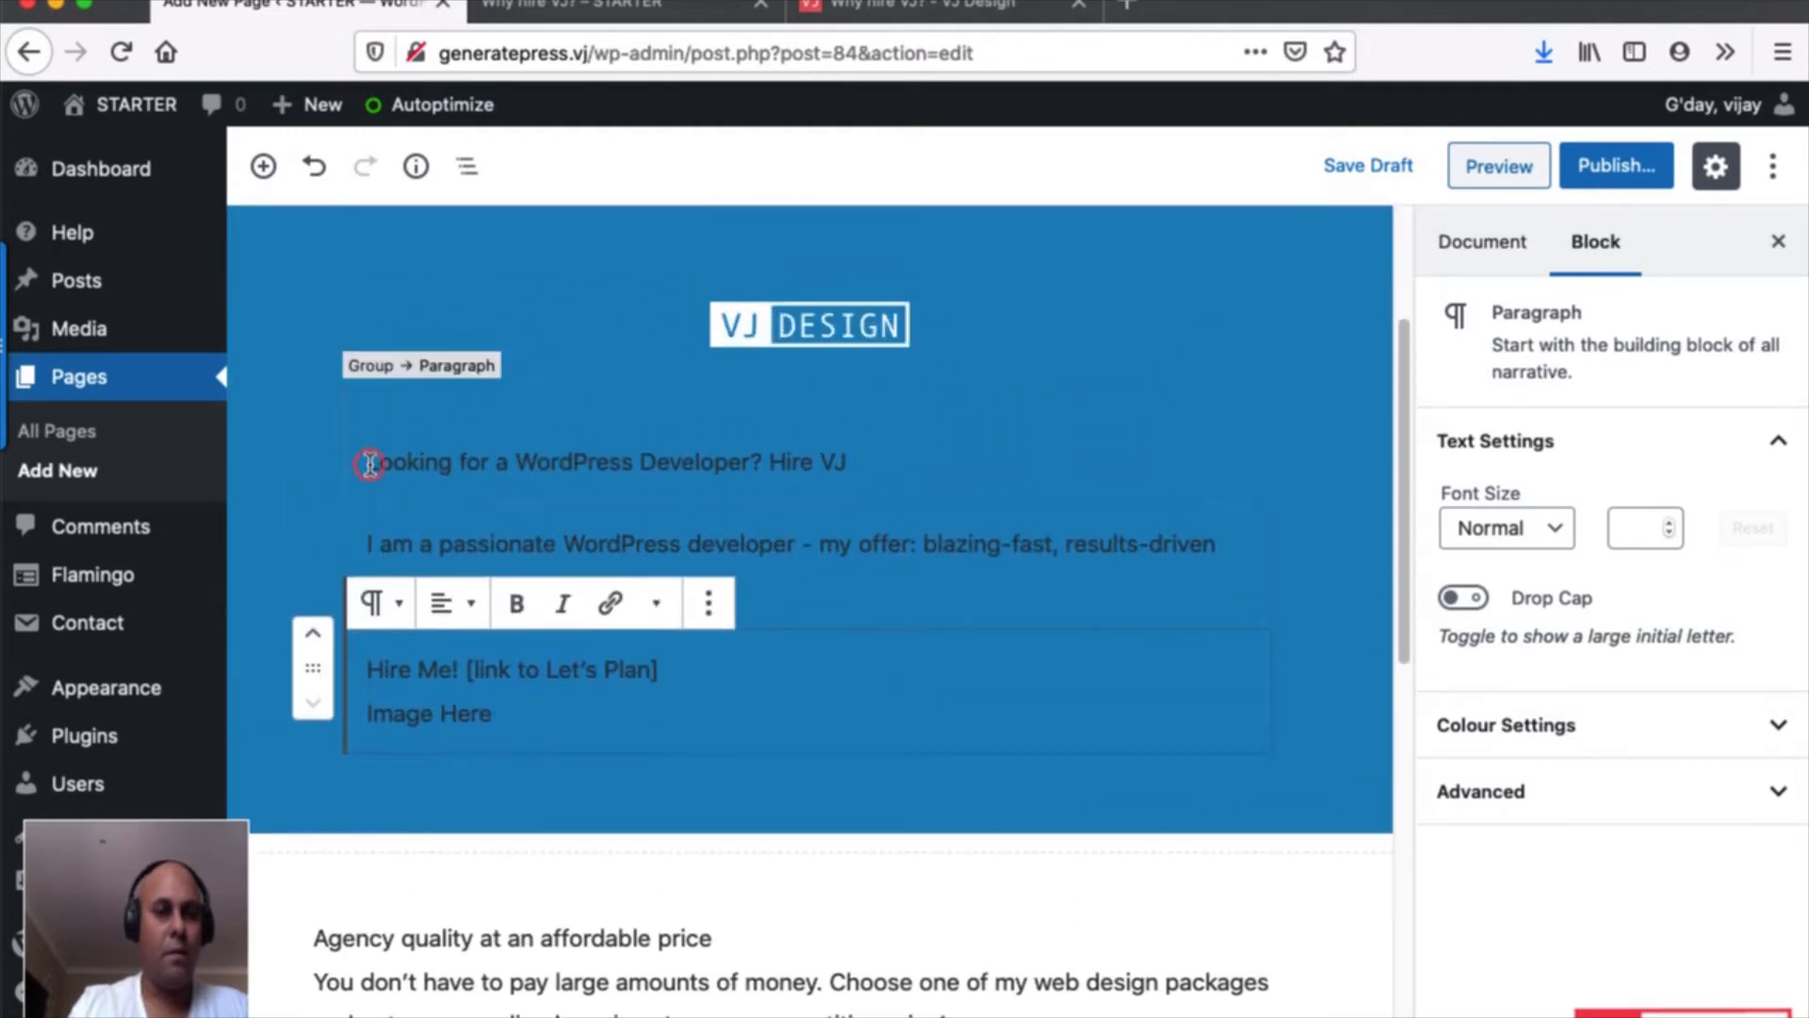
{"action": "left_click_drag", "start_coordinate": [370, 464], "coordinate": [650, 694]}
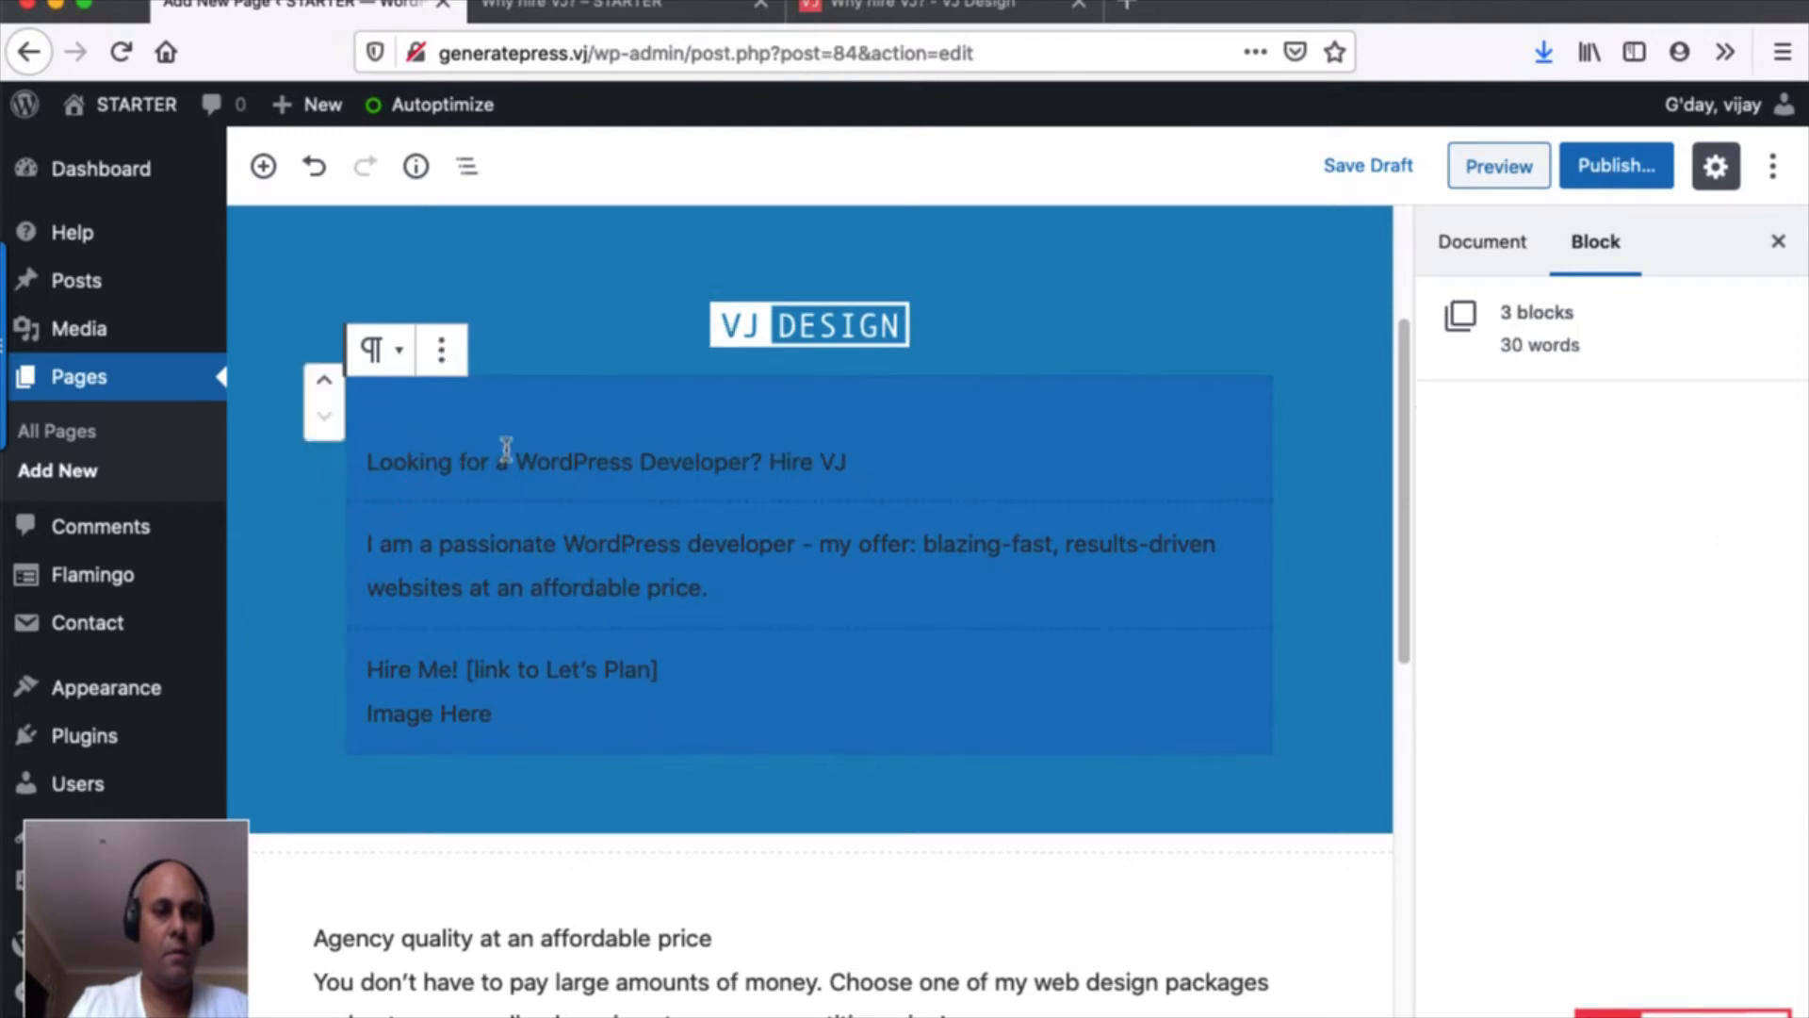
{"action": "left_click", "coordinate": [609, 498]}
{"action": "left_click", "coordinate": [620, 465]}
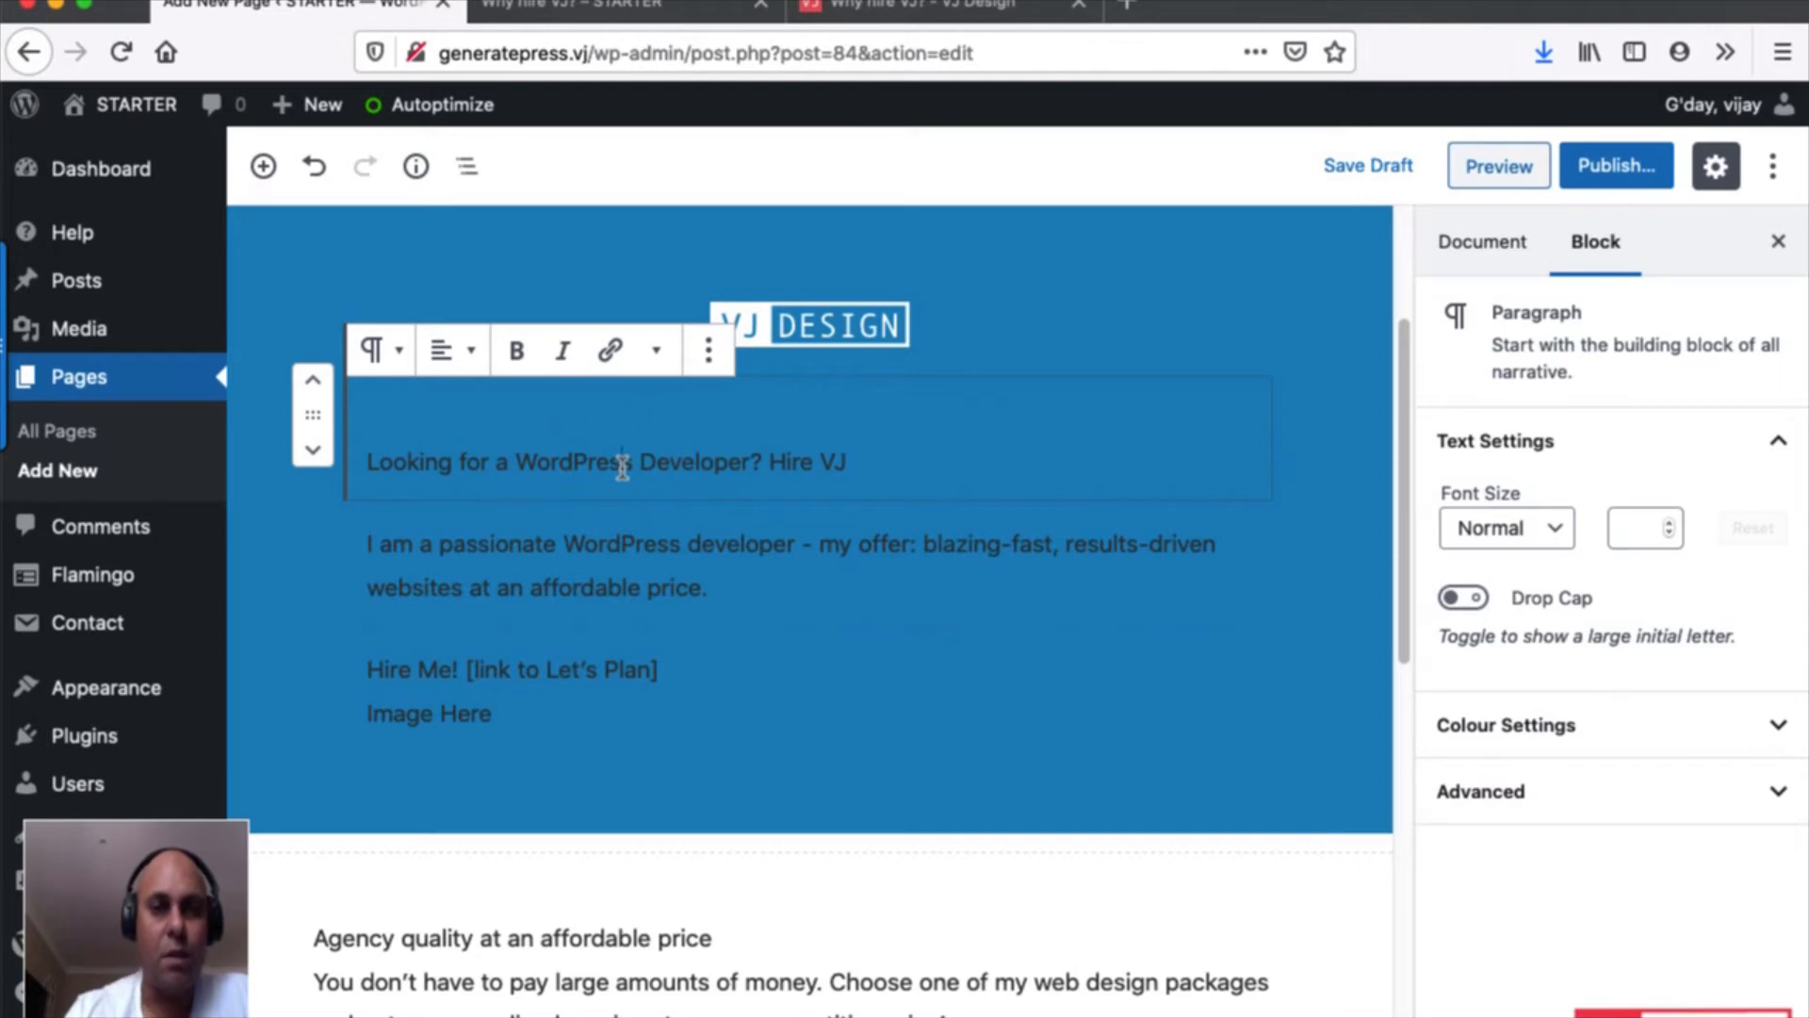
{"action": "left_click", "coordinate": [868, 469]}
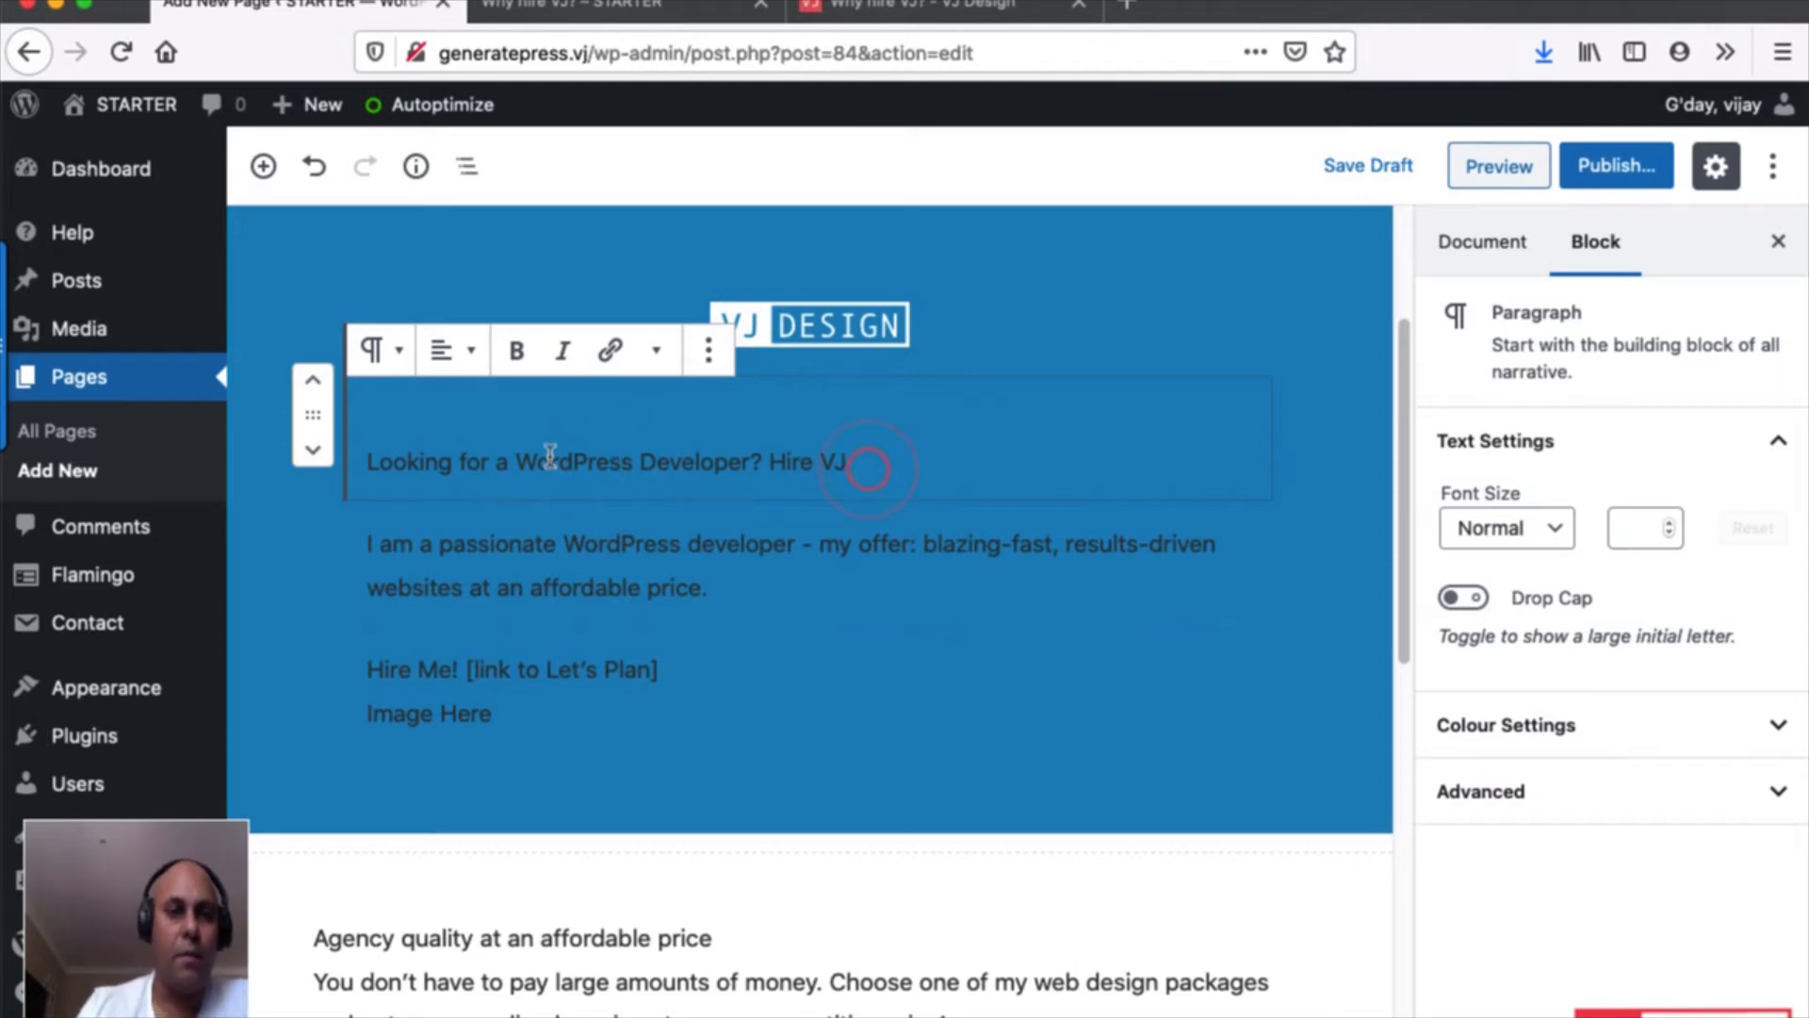
{"action": "left_click", "coordinate": [369, 464]}
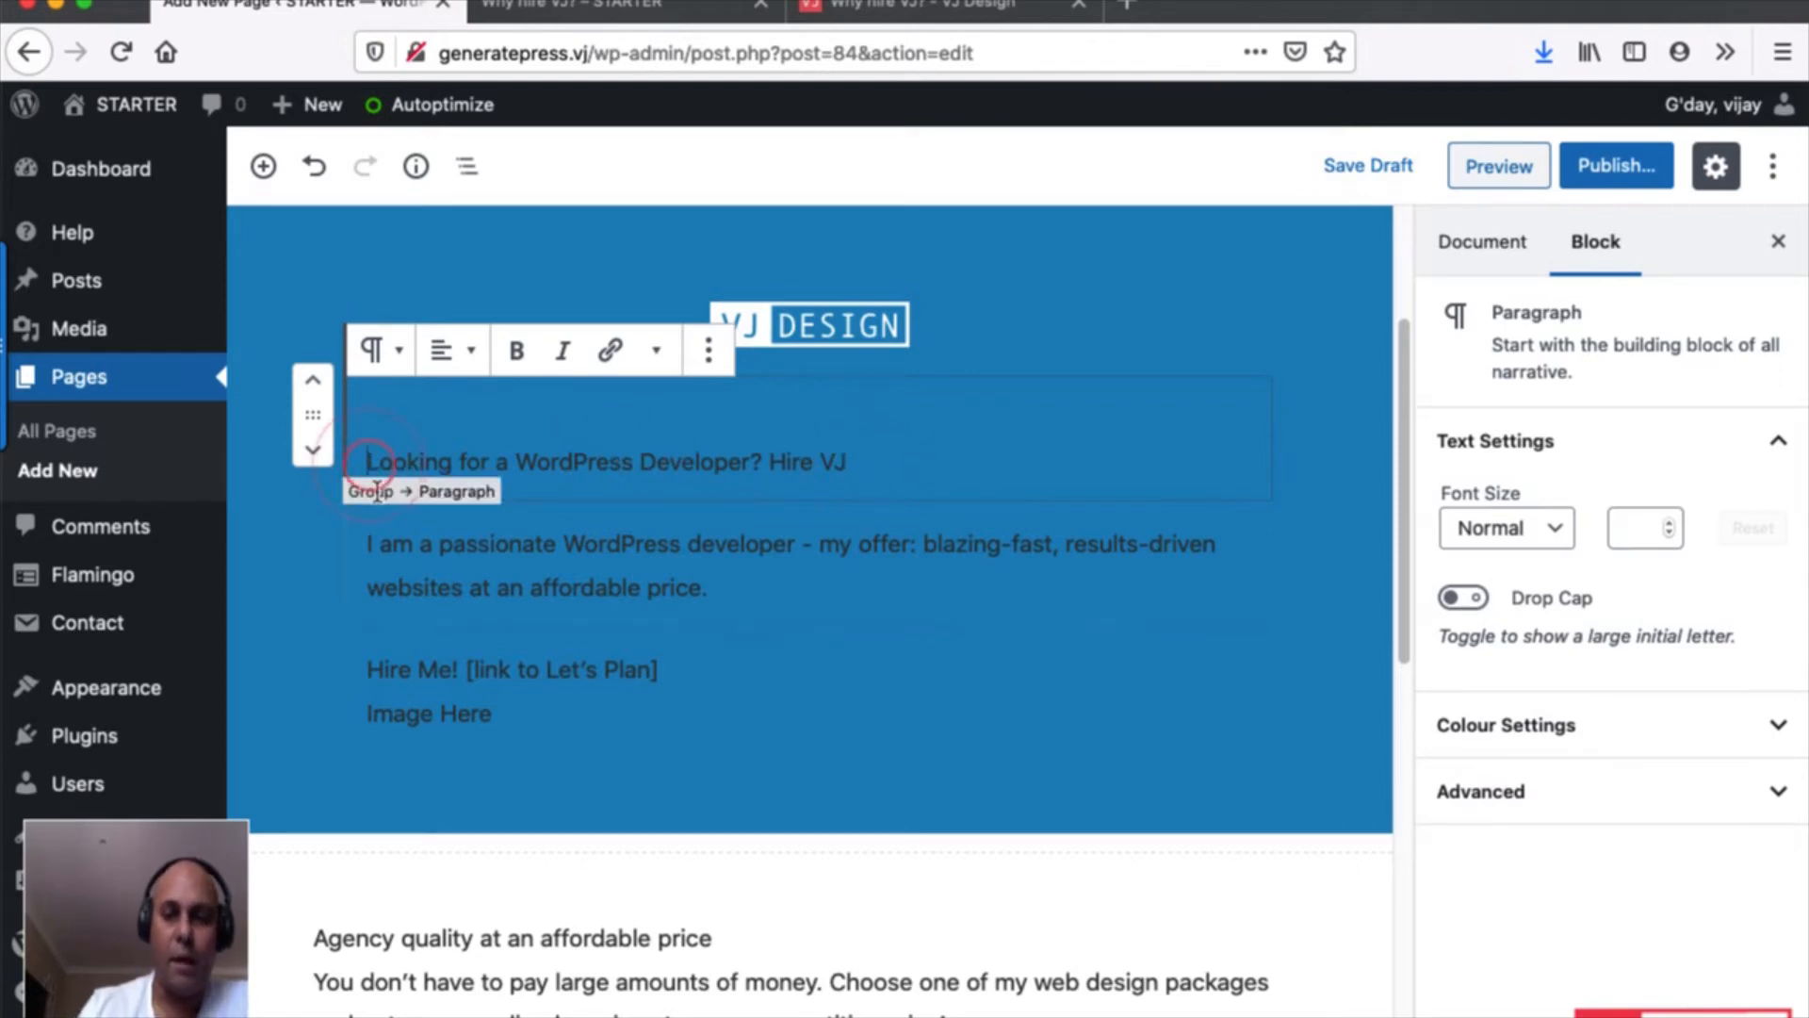
{"action": "key", "text": "BackSpace"}
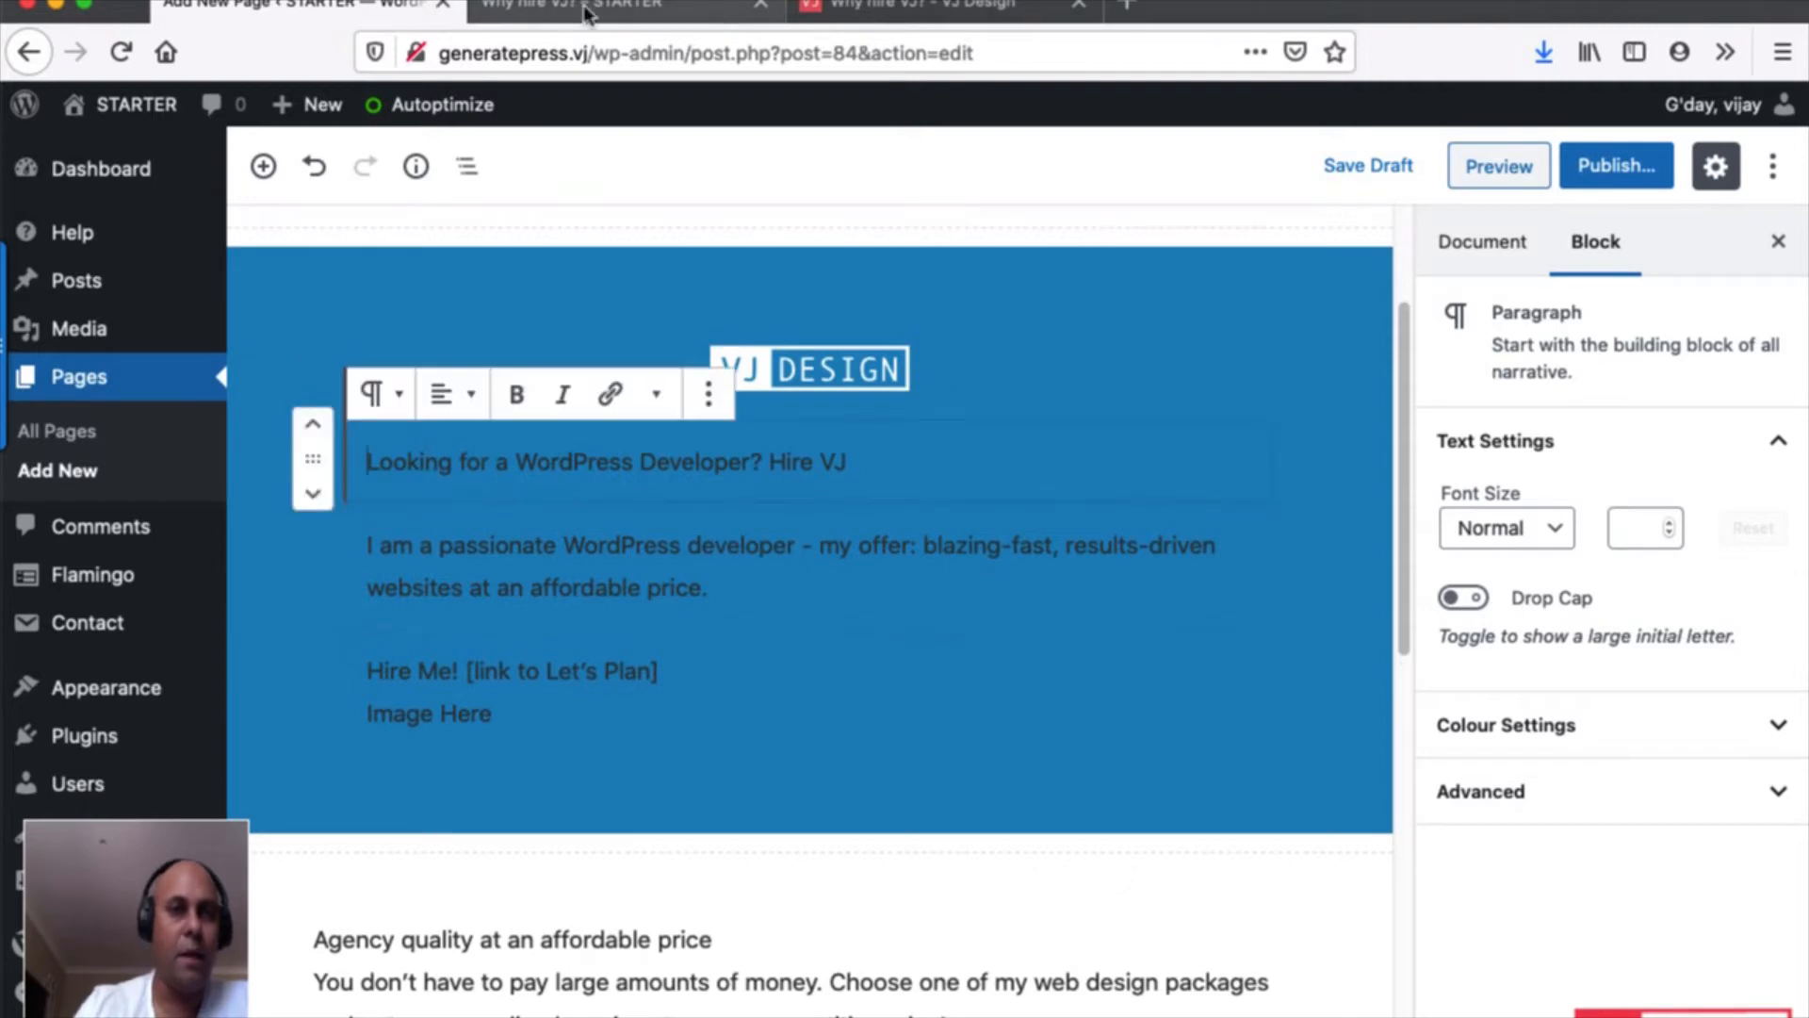
Transform the "Looking for a WordPress Developer? Hire VJ" paragraph into a Heading block with level H1.
{"action": "left_click", "coordinate": [582, 11]}
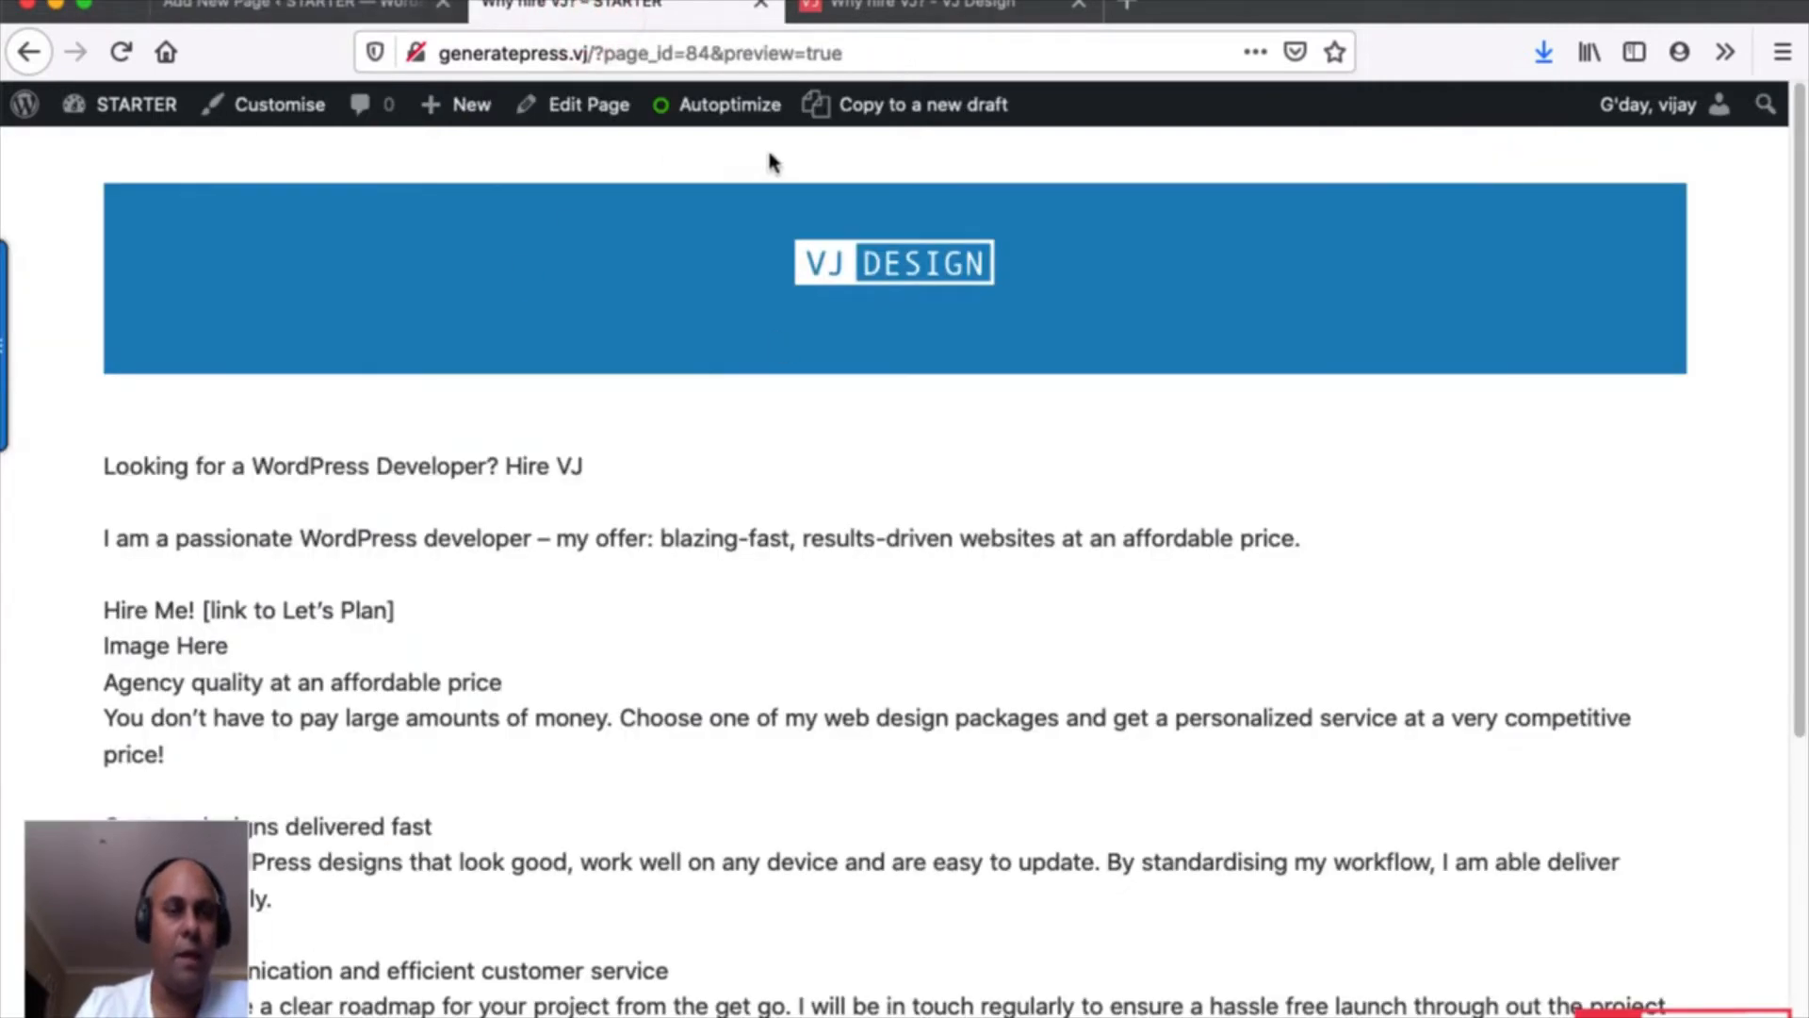
{"action": "left_click", "coordinate": [321, 7]}
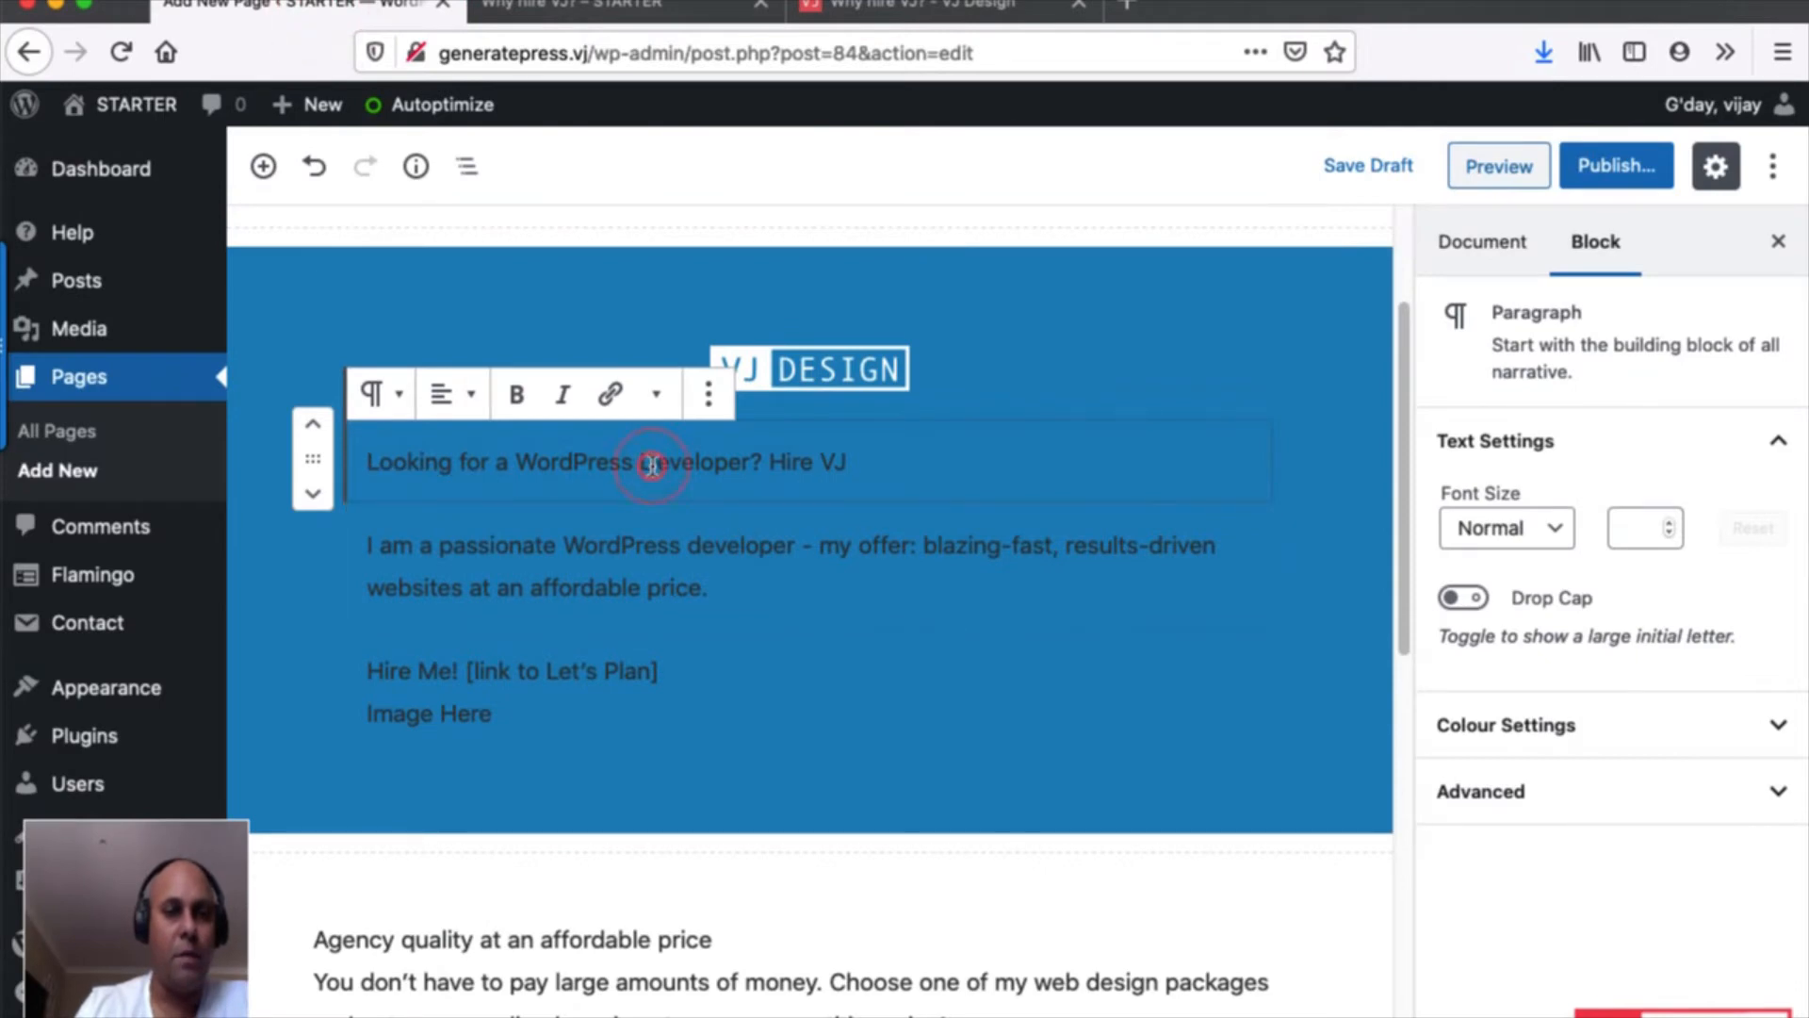
{"action": "left_click", "coordinate": [380, 394]}
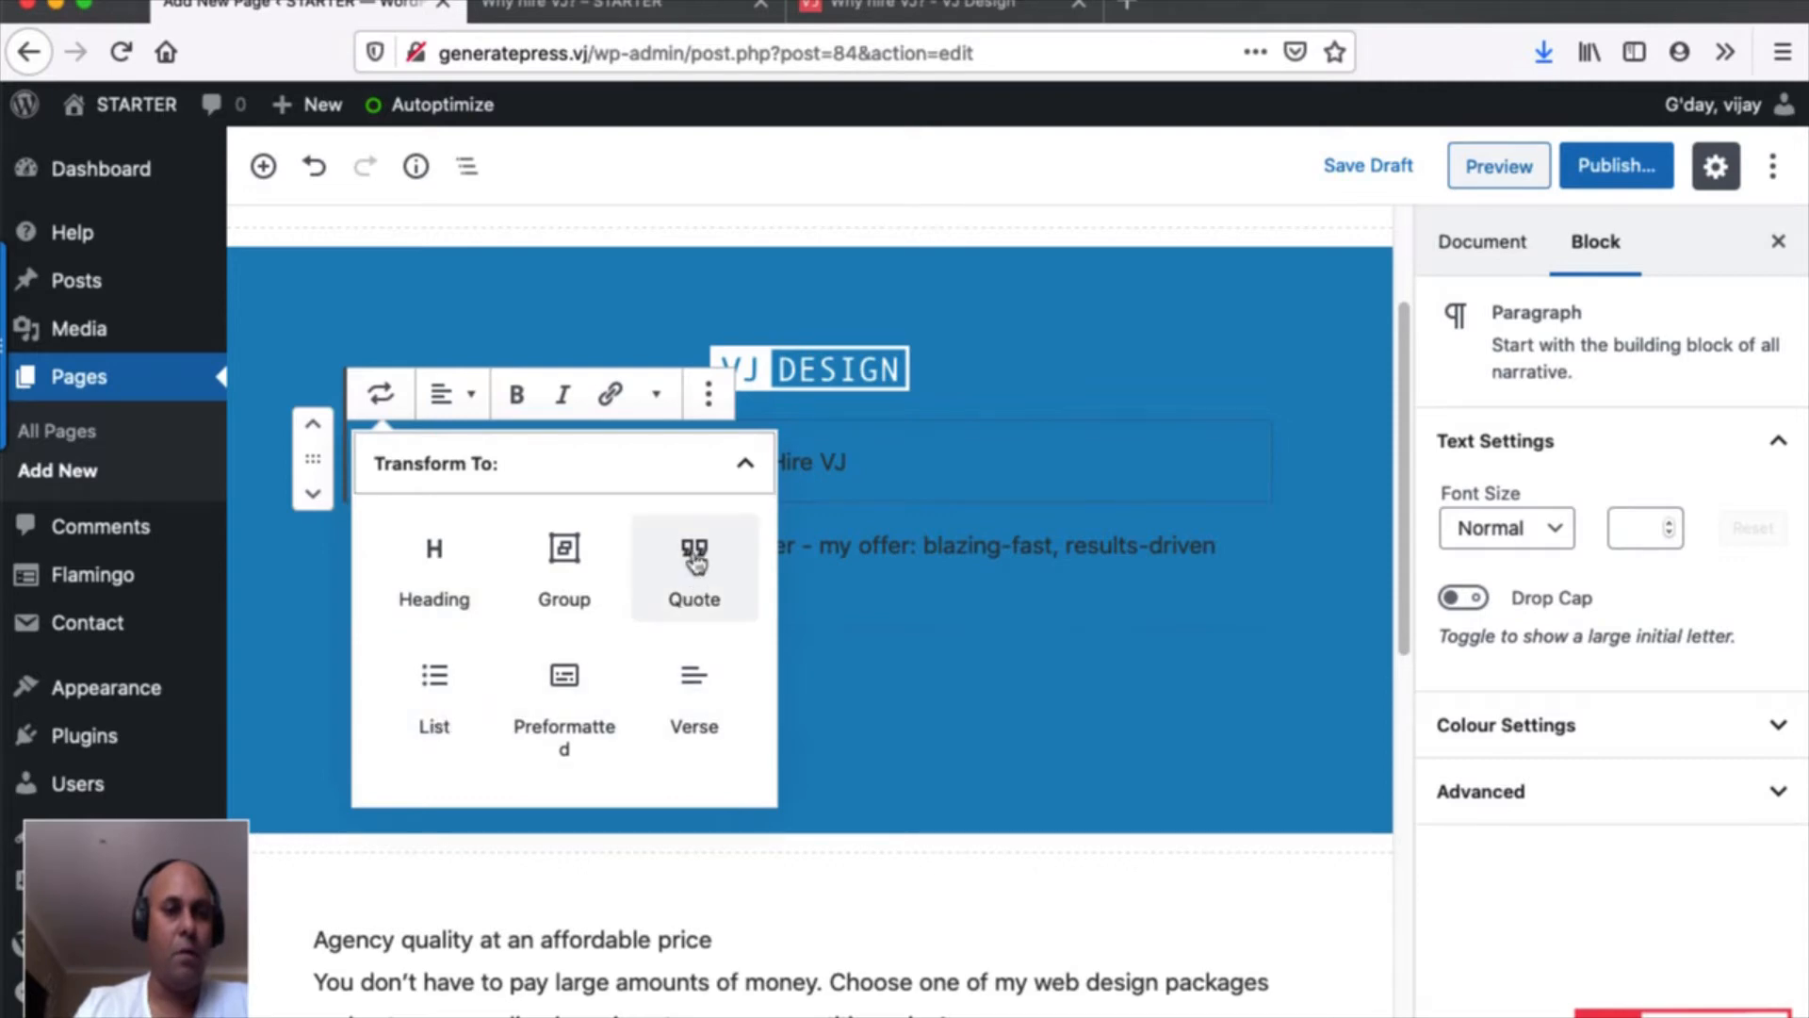
{"action": "left_click", "coordinate": [431, 578]}
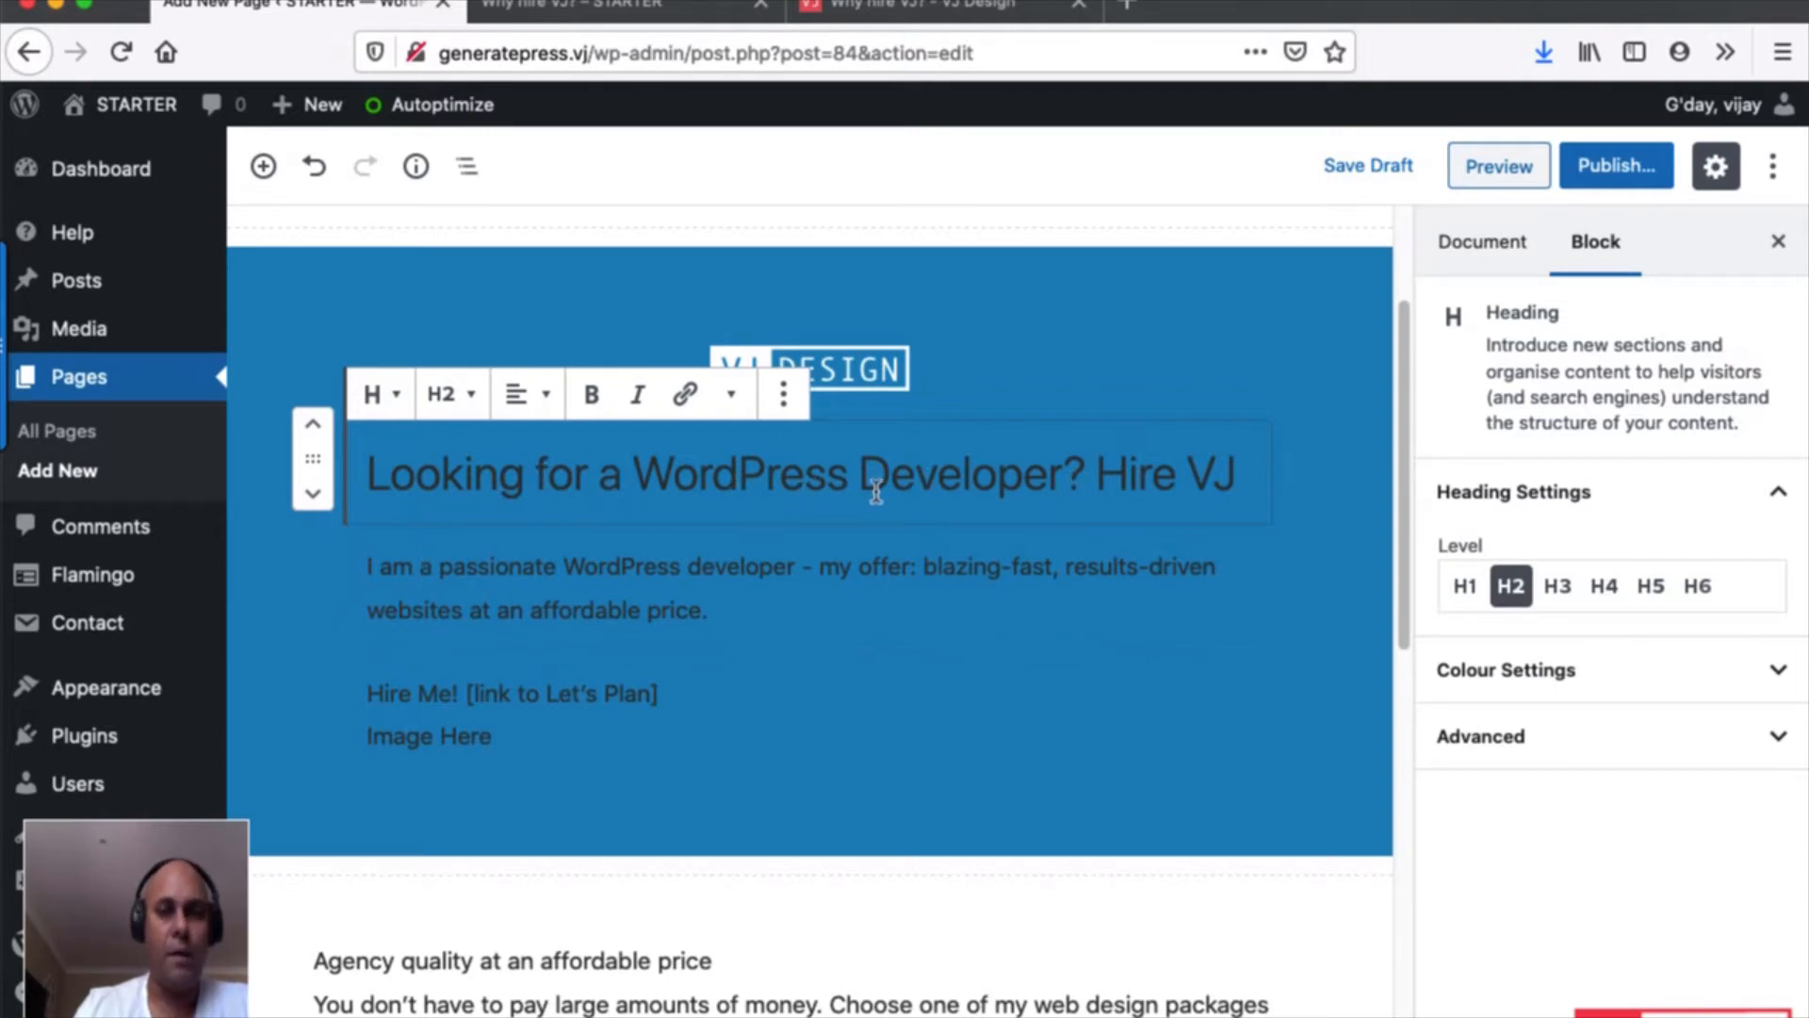
{"action": "left_click", "coordinate": [1460, 597]}
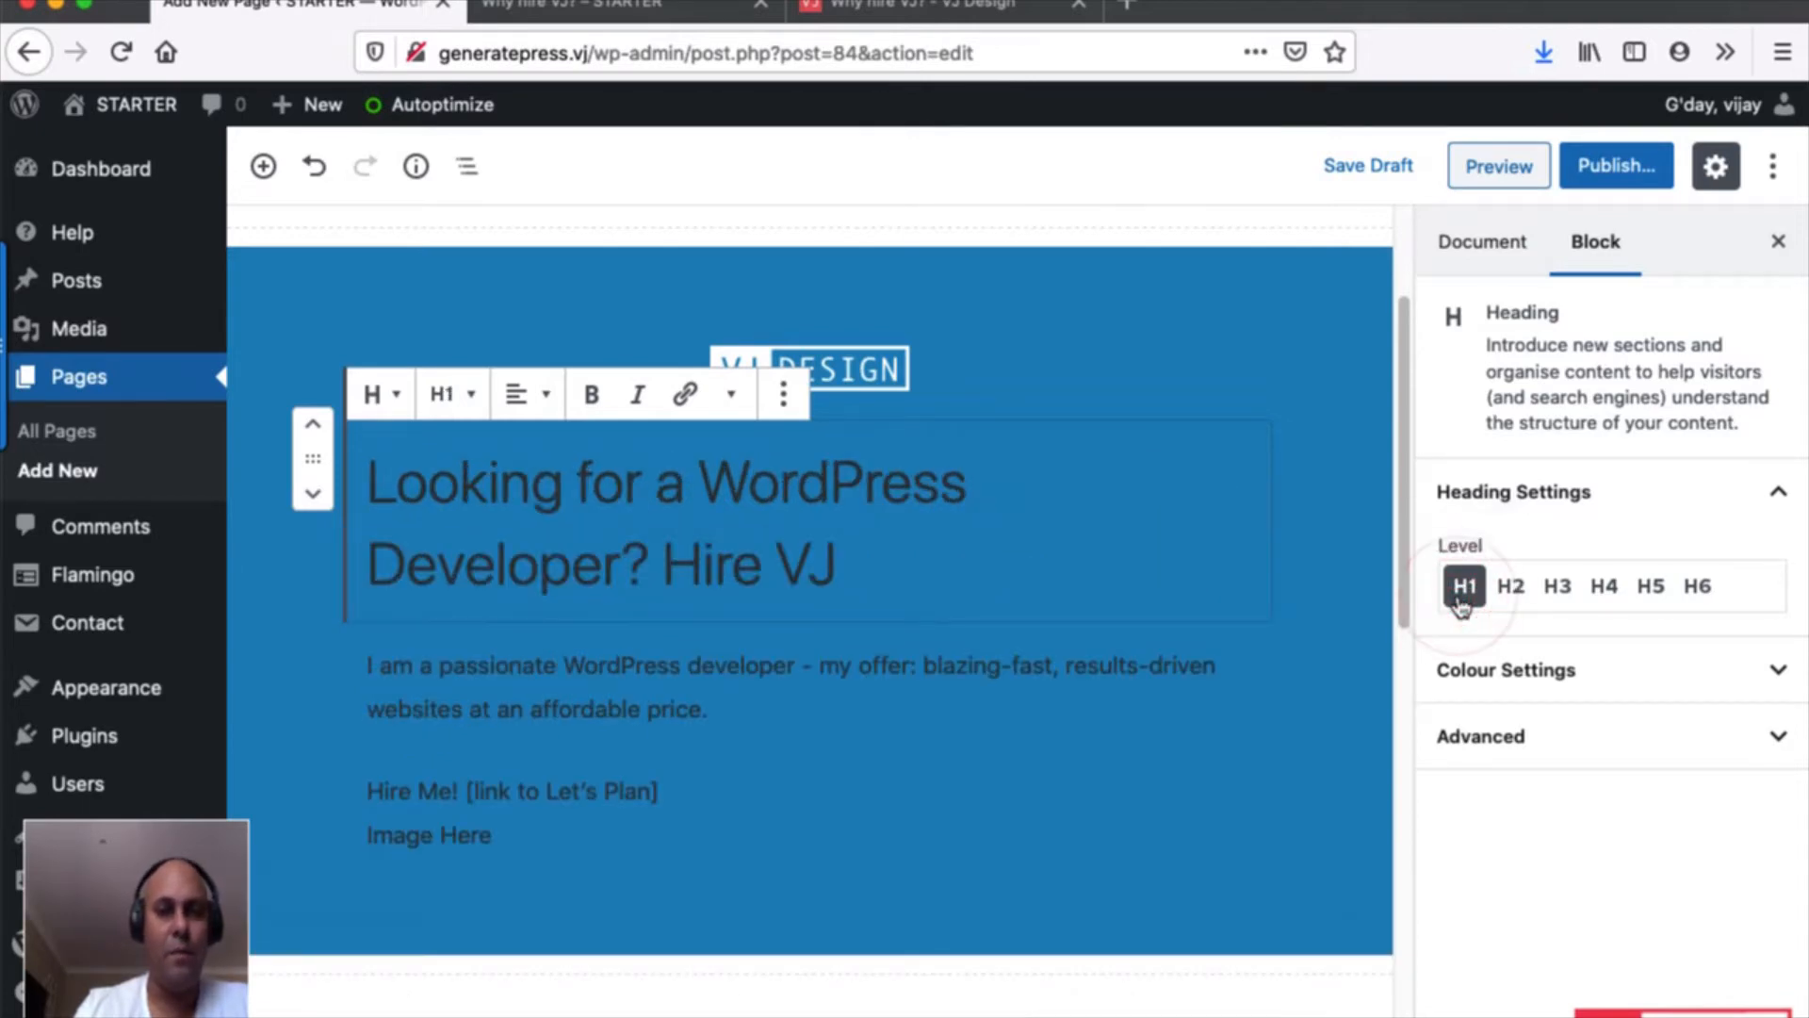
Centre the H1 heading's text and set its text colour to white.
{"action": "left_click", "coordinate": [526, 394]}
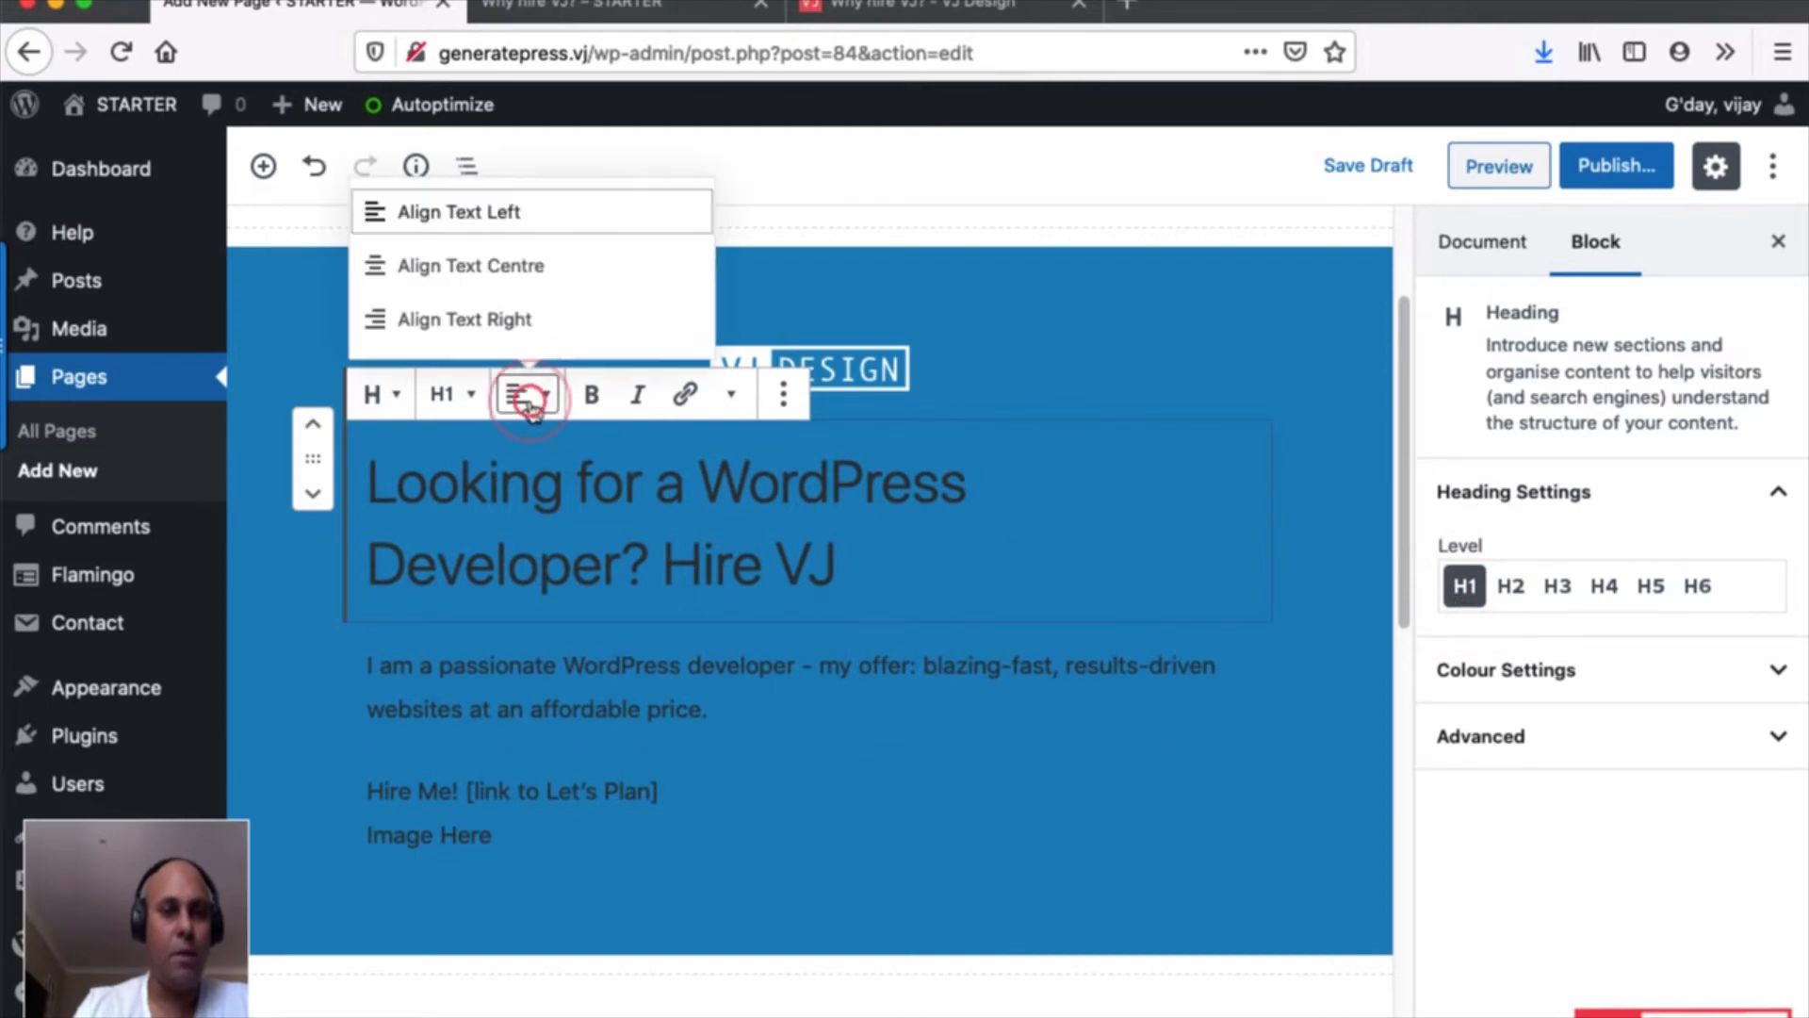
{"action": "left_click", "coordinate": [500, 273]}
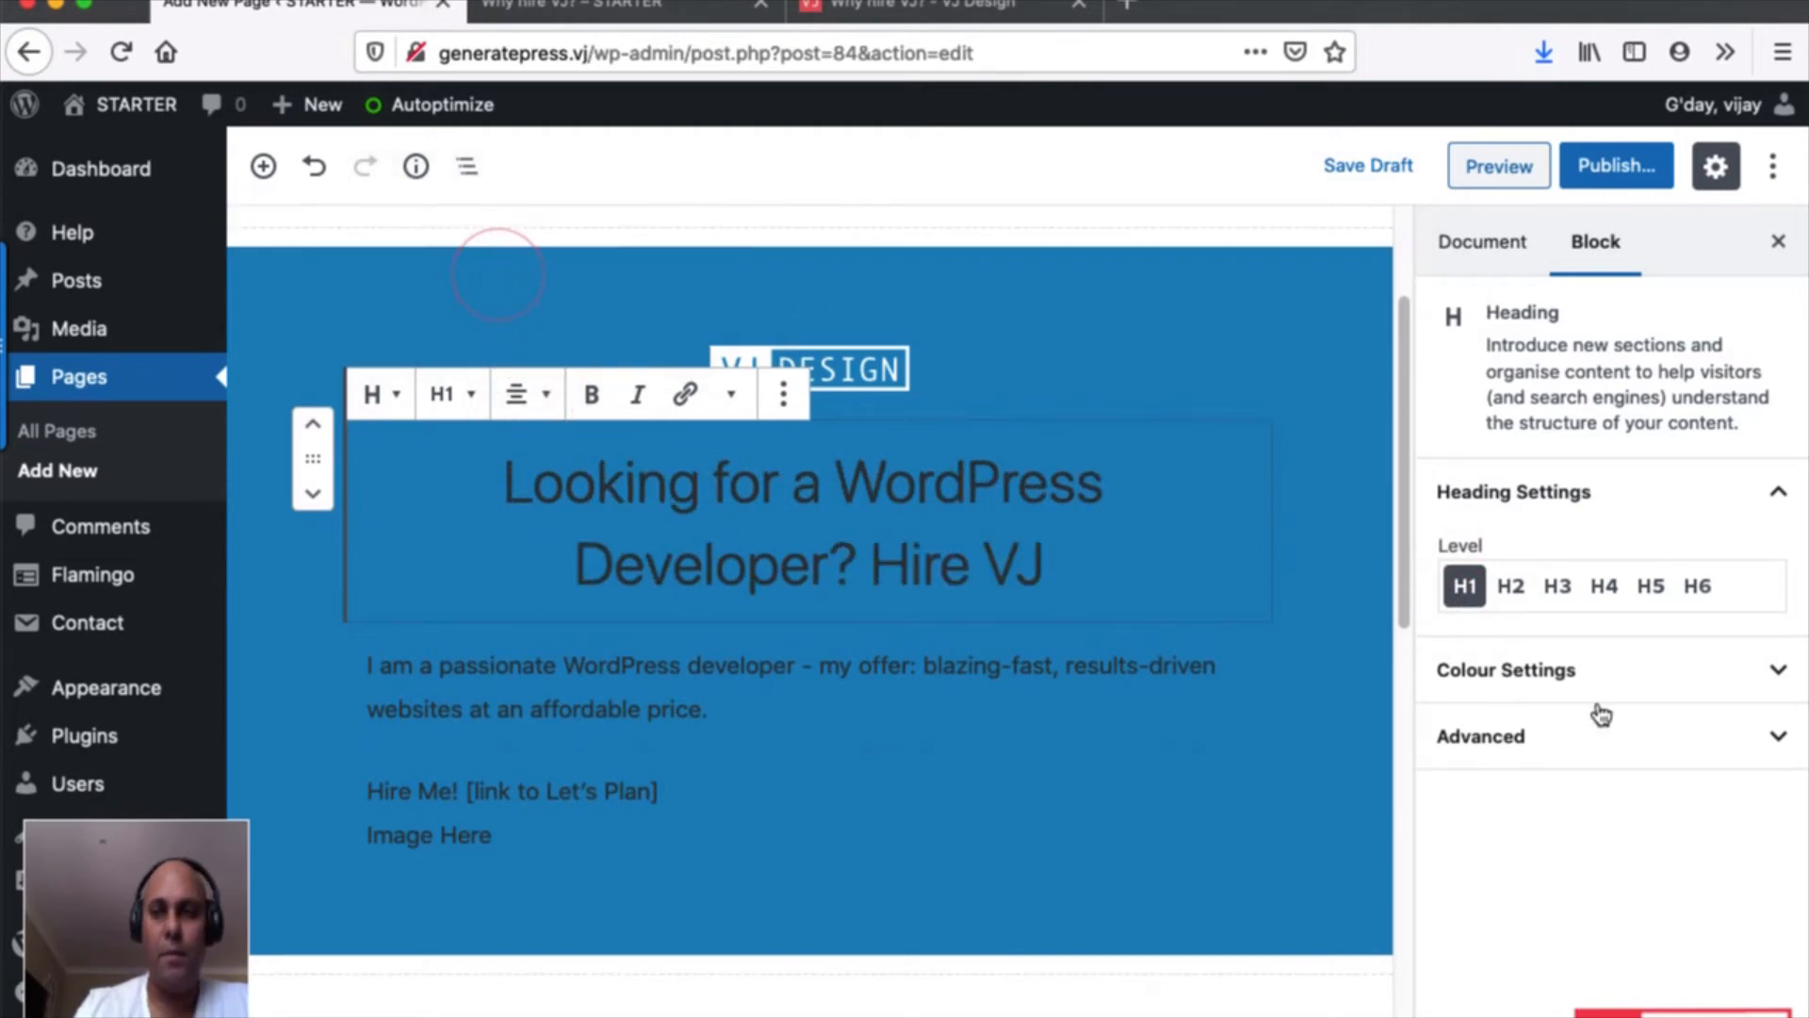
{"action": "left_click", "coordinate": [1764, 669]}
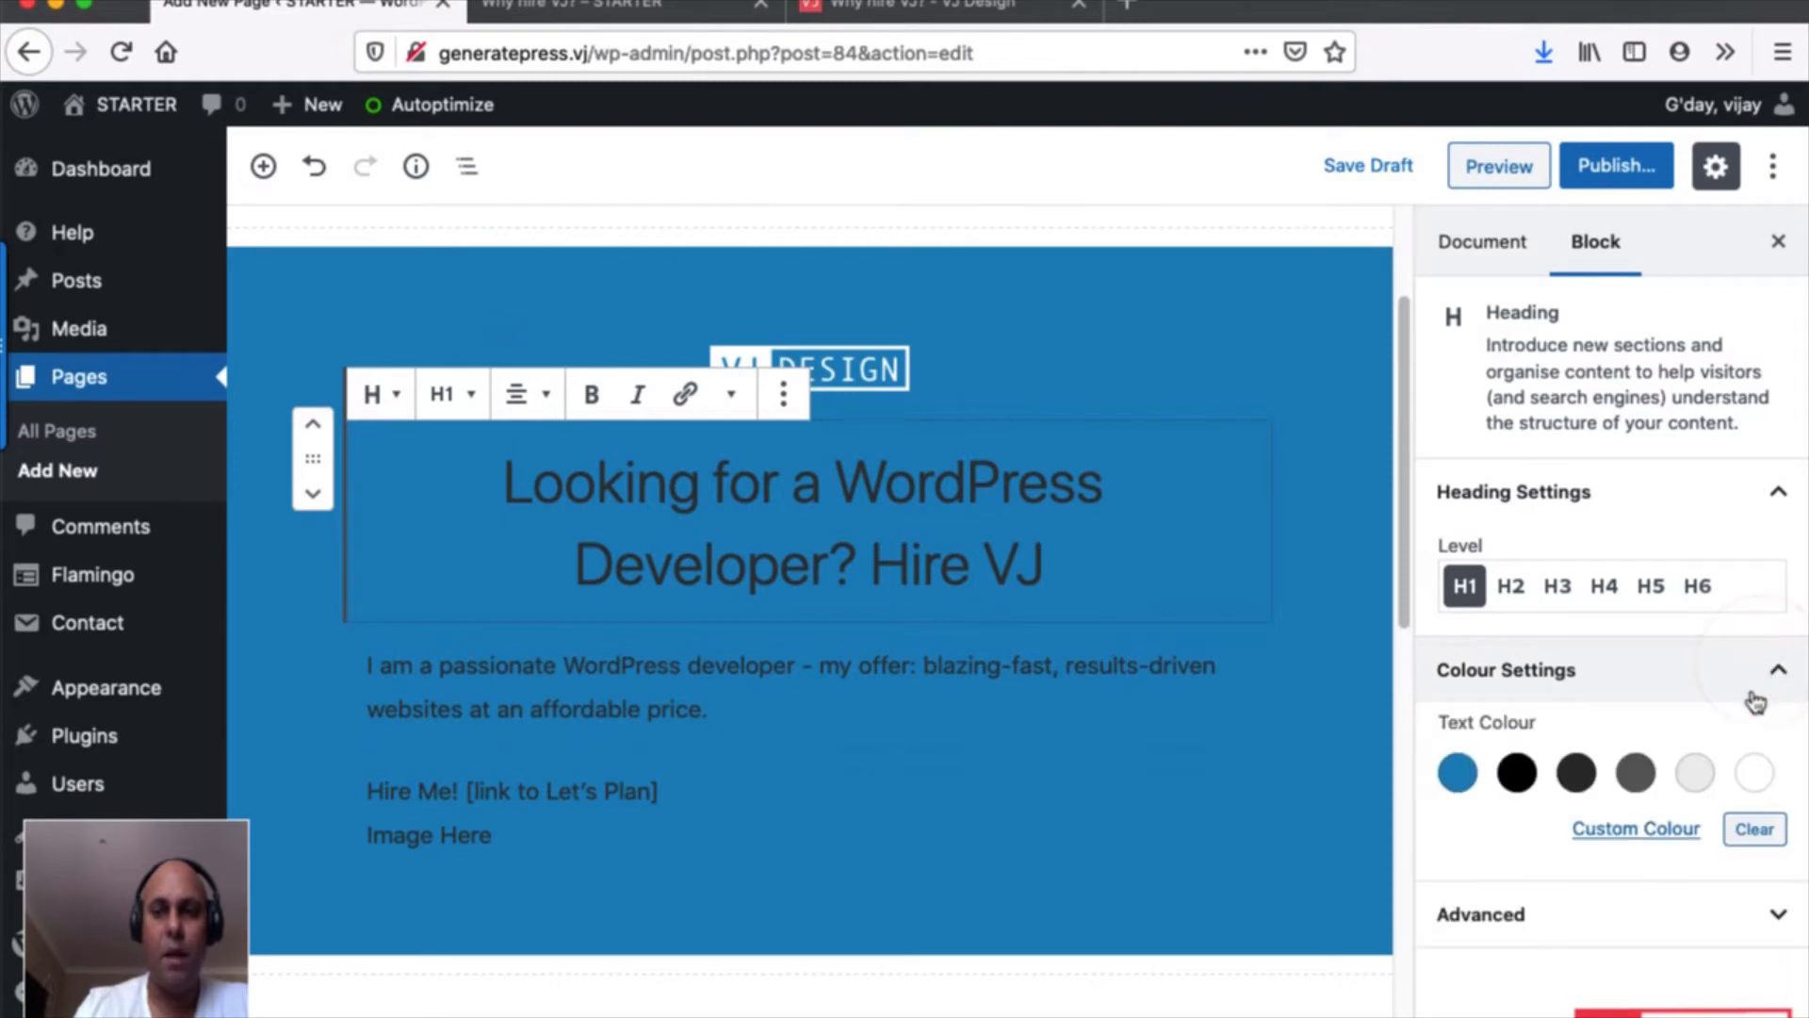
{"action": "left_click", "coordinate": [1758, 780]}
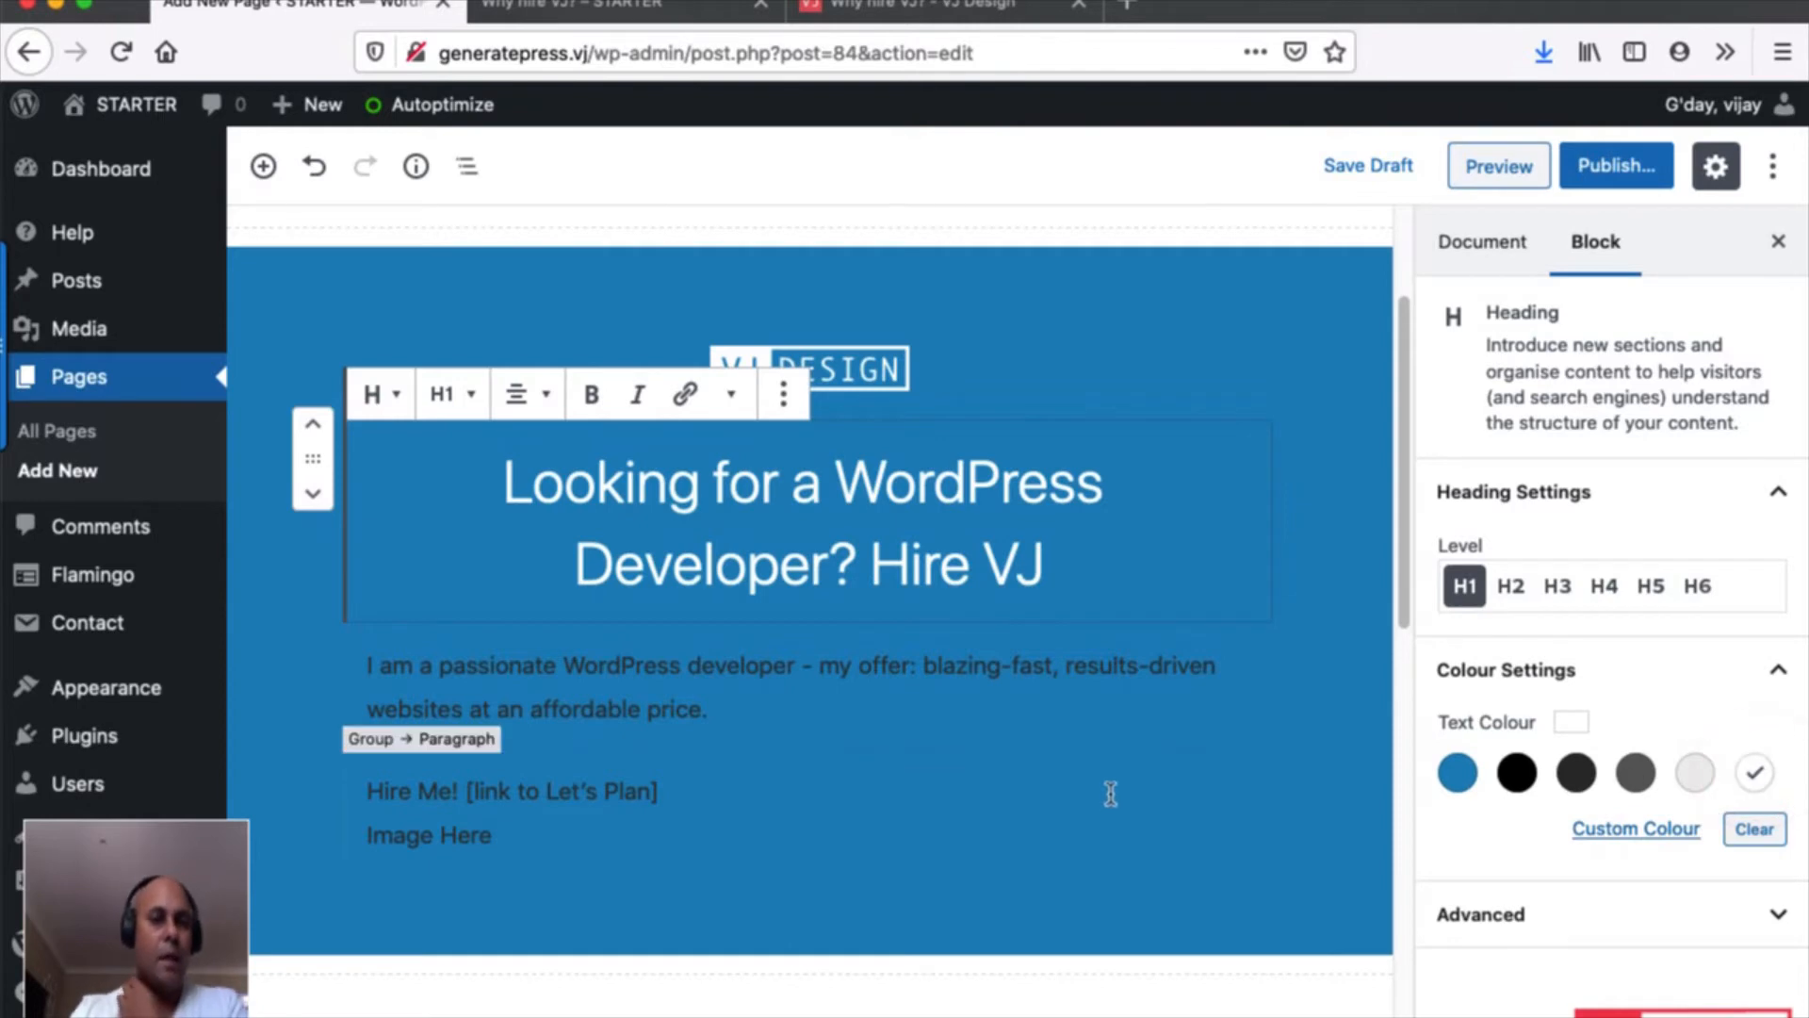
Centre the "I am a passionate WordPress developer" paragraph and set its text colour to white.
{"action": "left_click", "coordinate": [740, 704]}
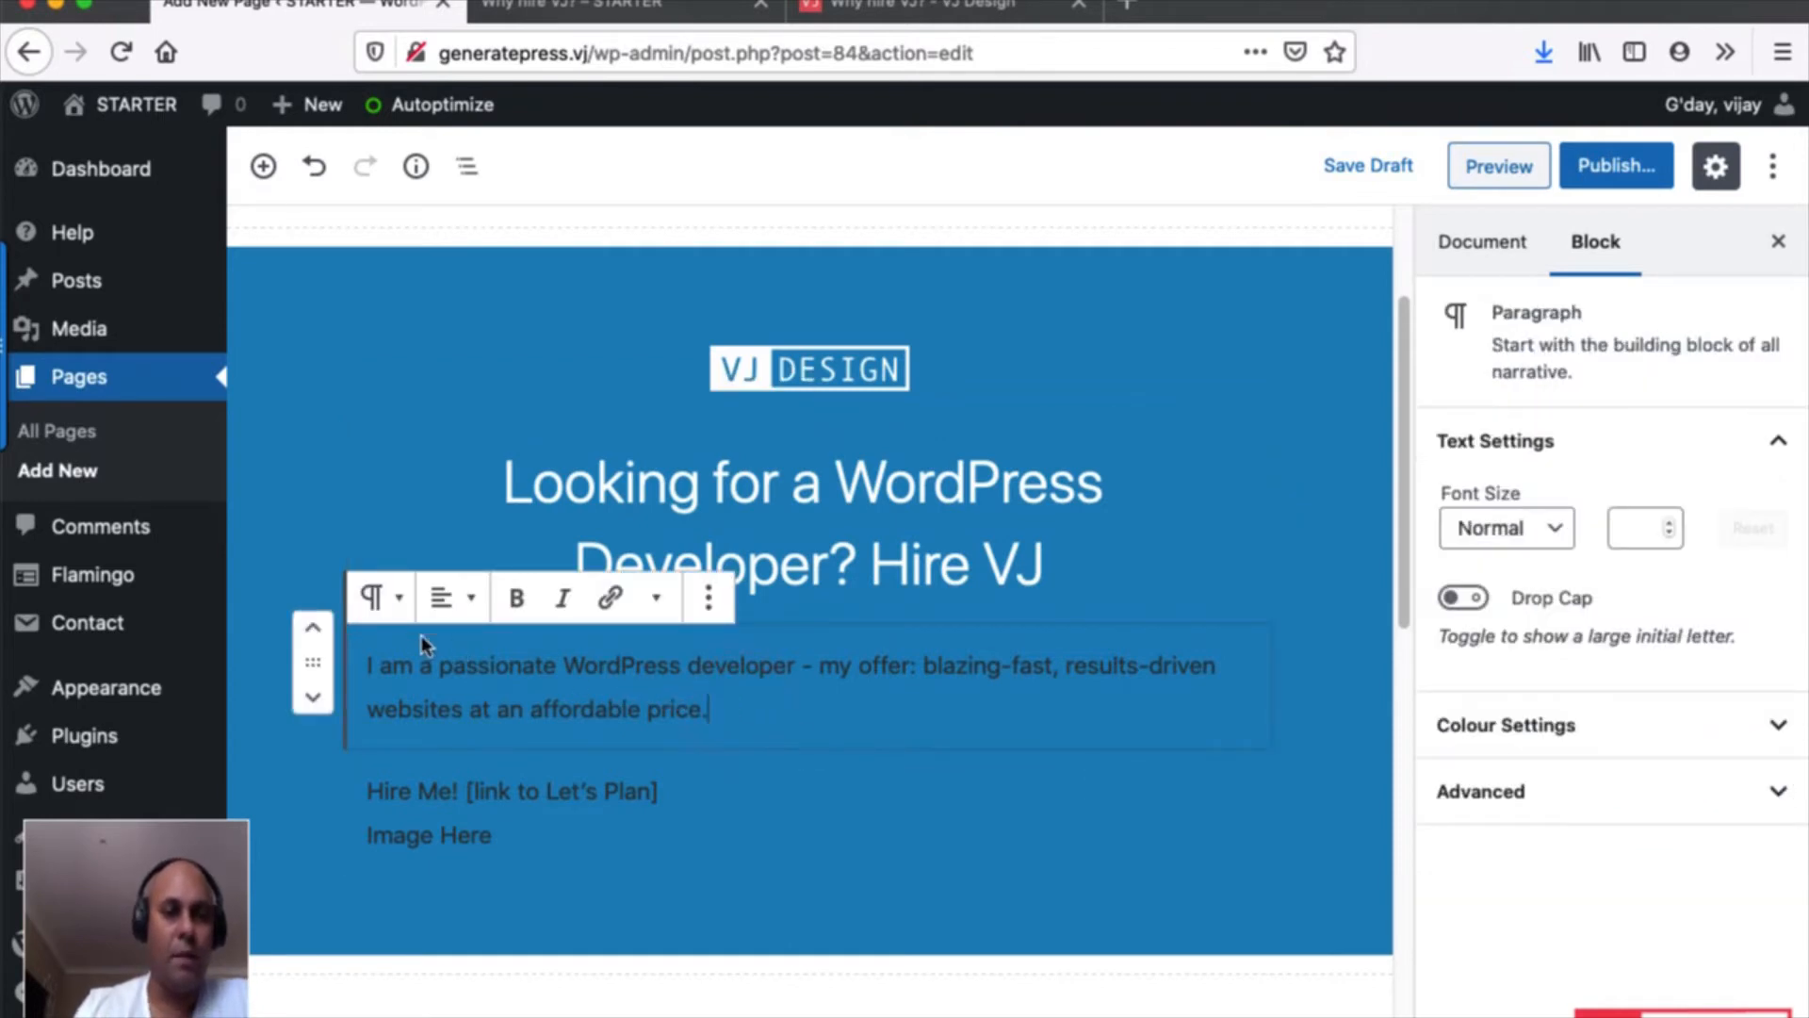
{"action": "left_click", "coordinate": [446, 597]}
{"action": "left_click", "coordinate": [424, 470]}
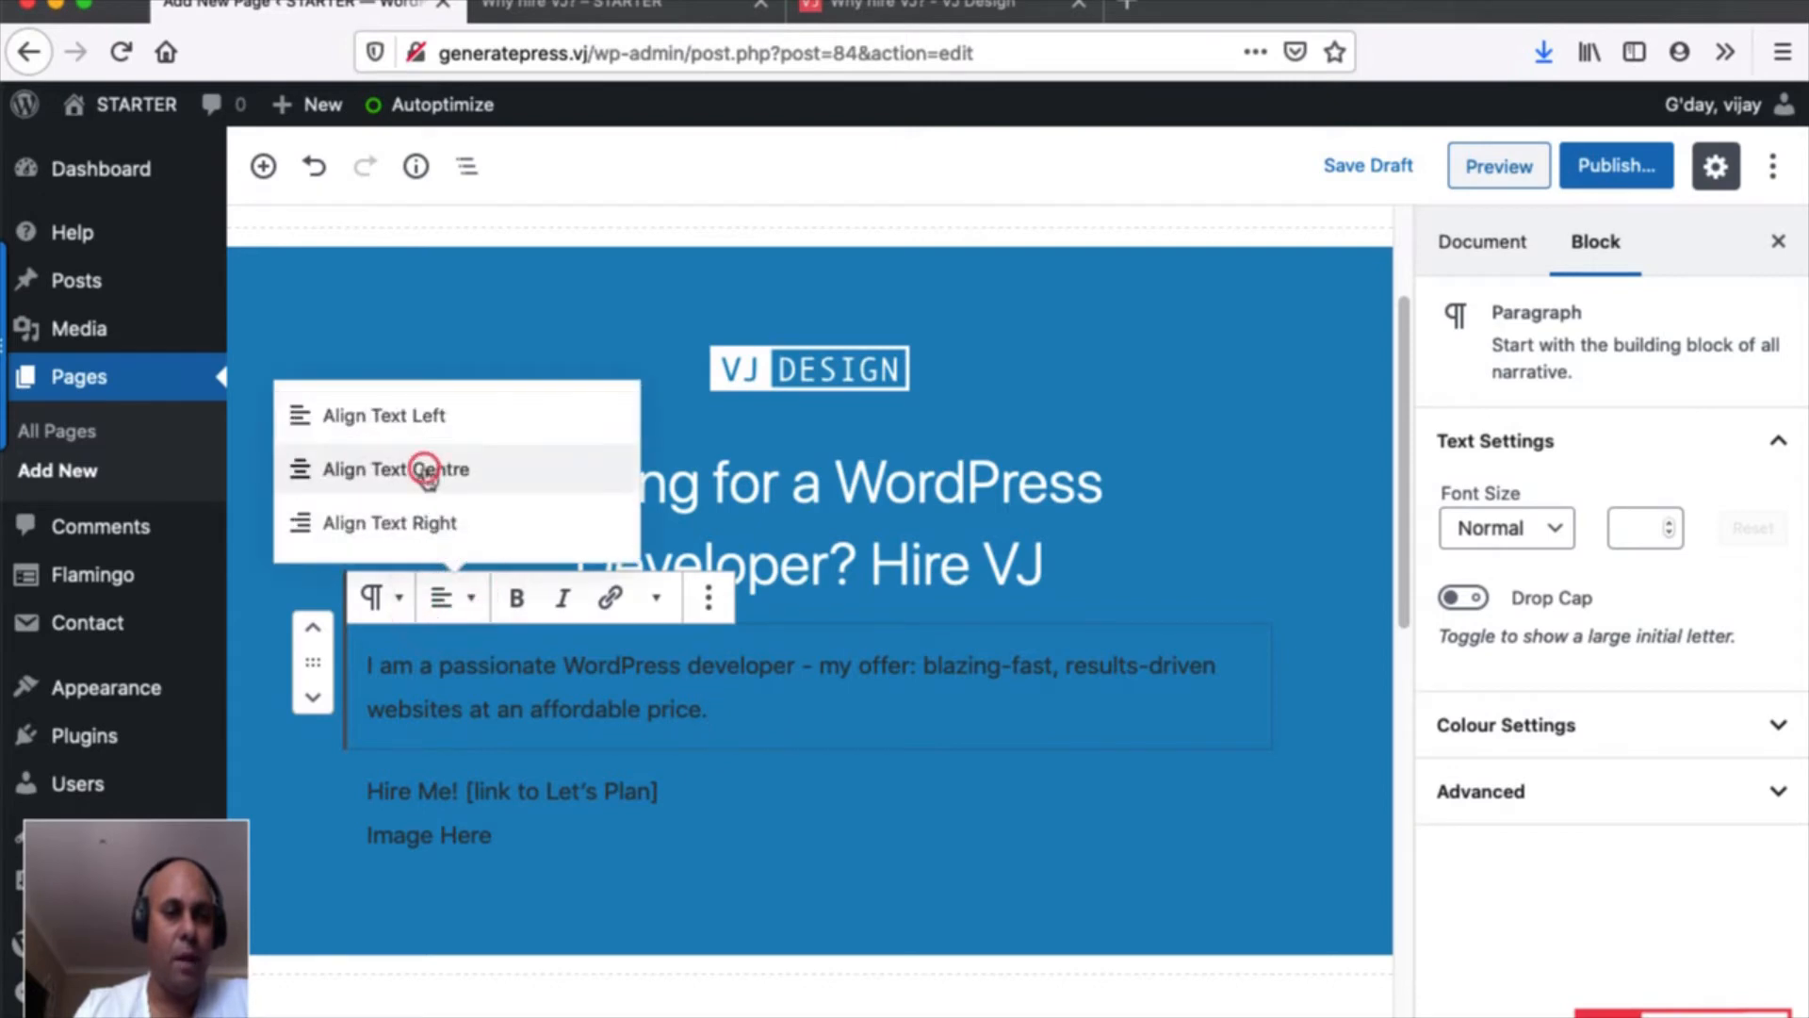
{"action": "left_click", "coordinate": [1658, 725]}
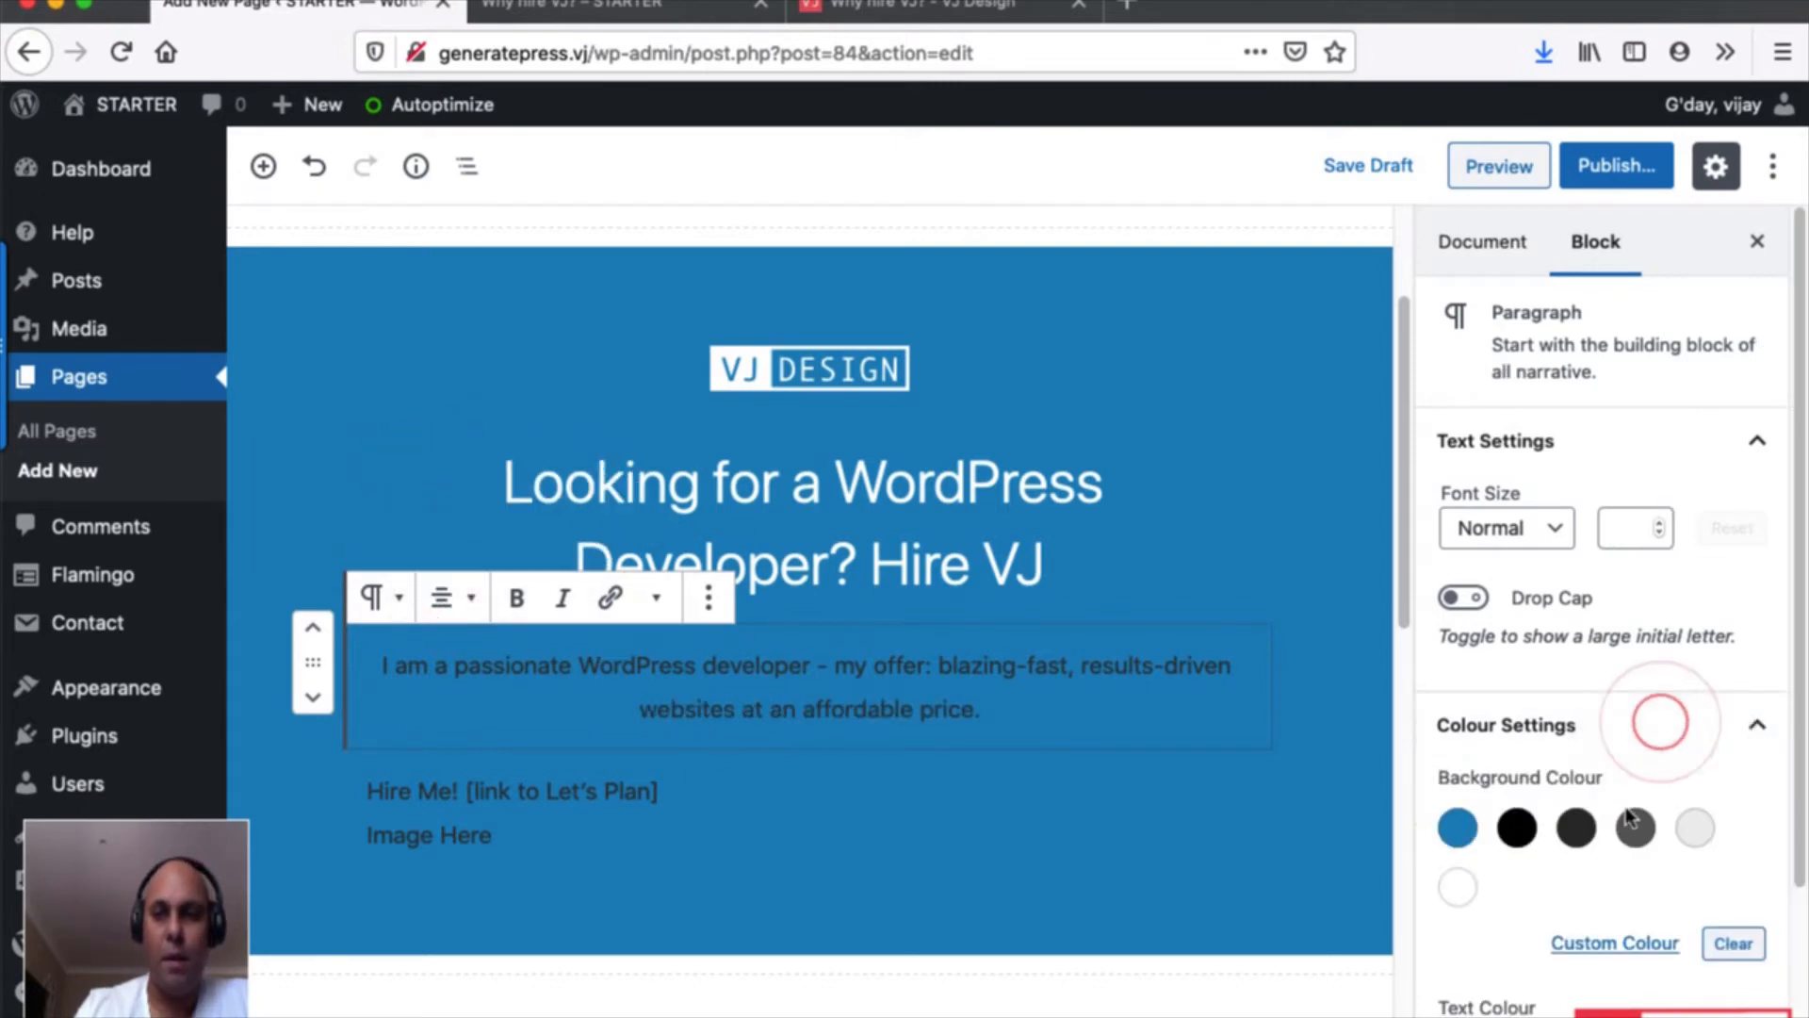
{"action": "scroll", "coordinate": [1630, 818], "scroll_direction": "down", "scroll_amount": 3}
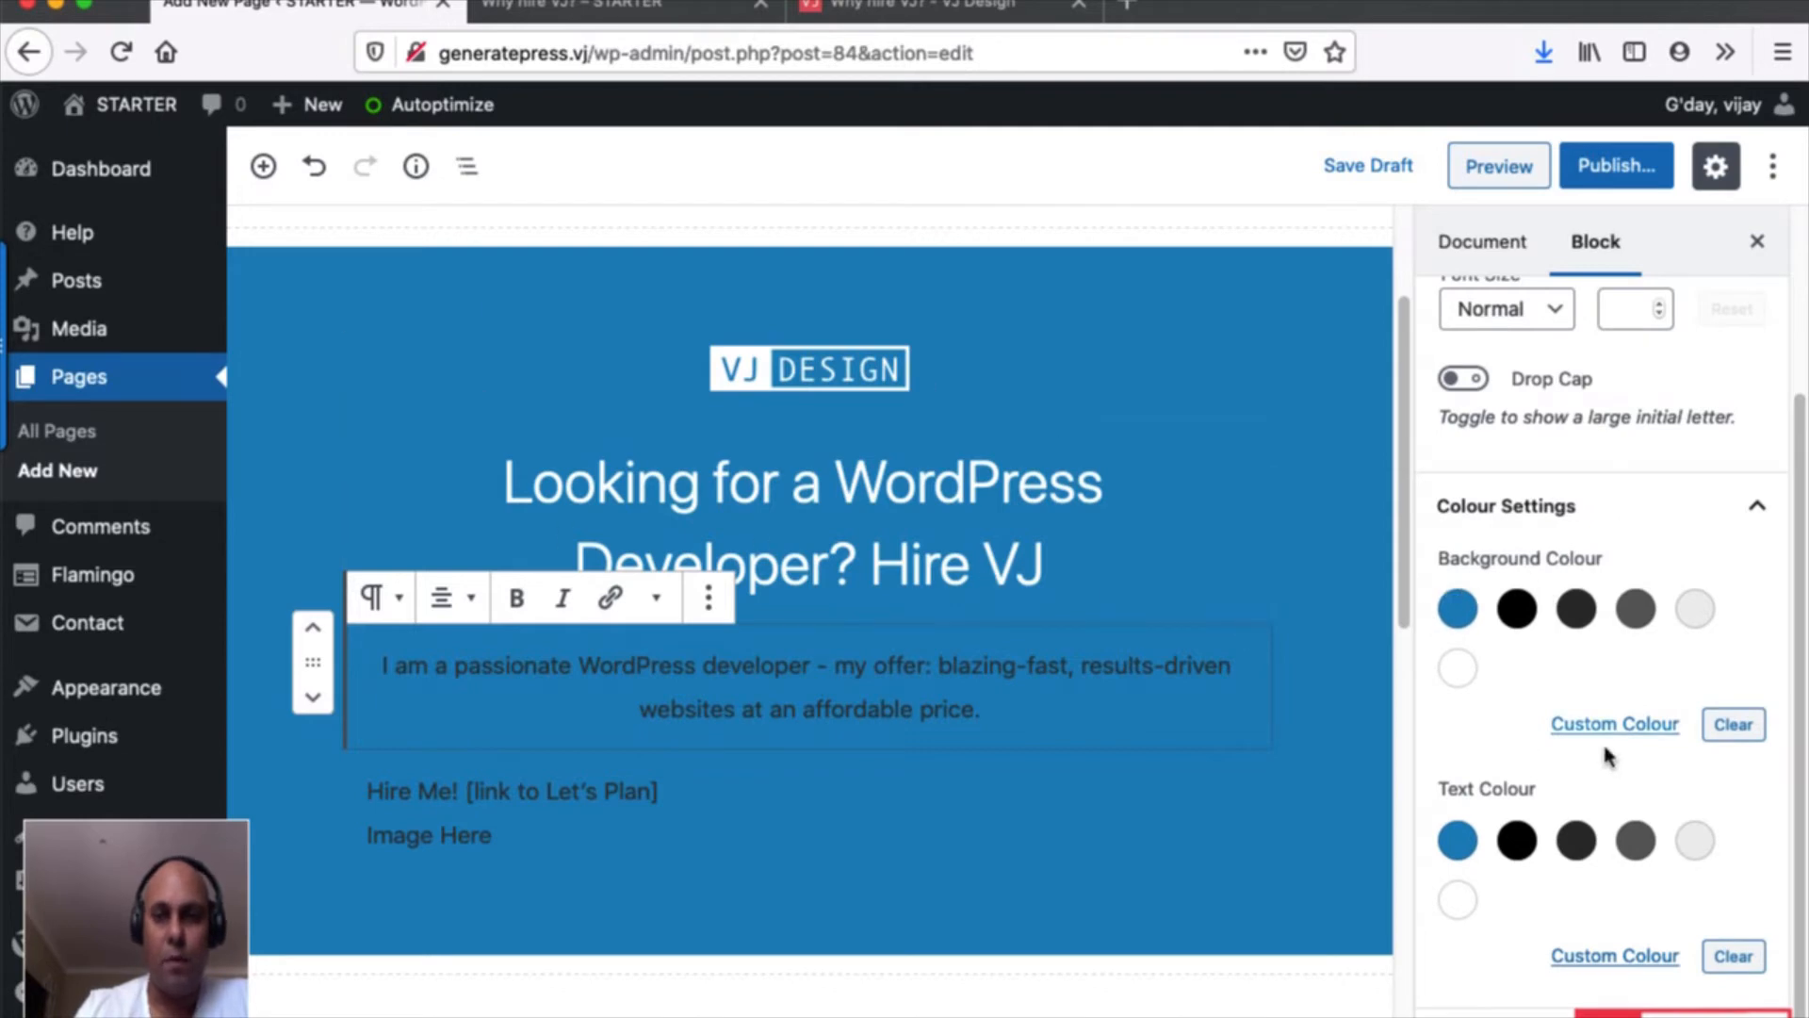
{"action": "left_click", "coordinate": [1459, 903]}
{"action": "scroll", "coordinate": [1534, 585], "scroll_direction": "up", "scroll_amount": 2}
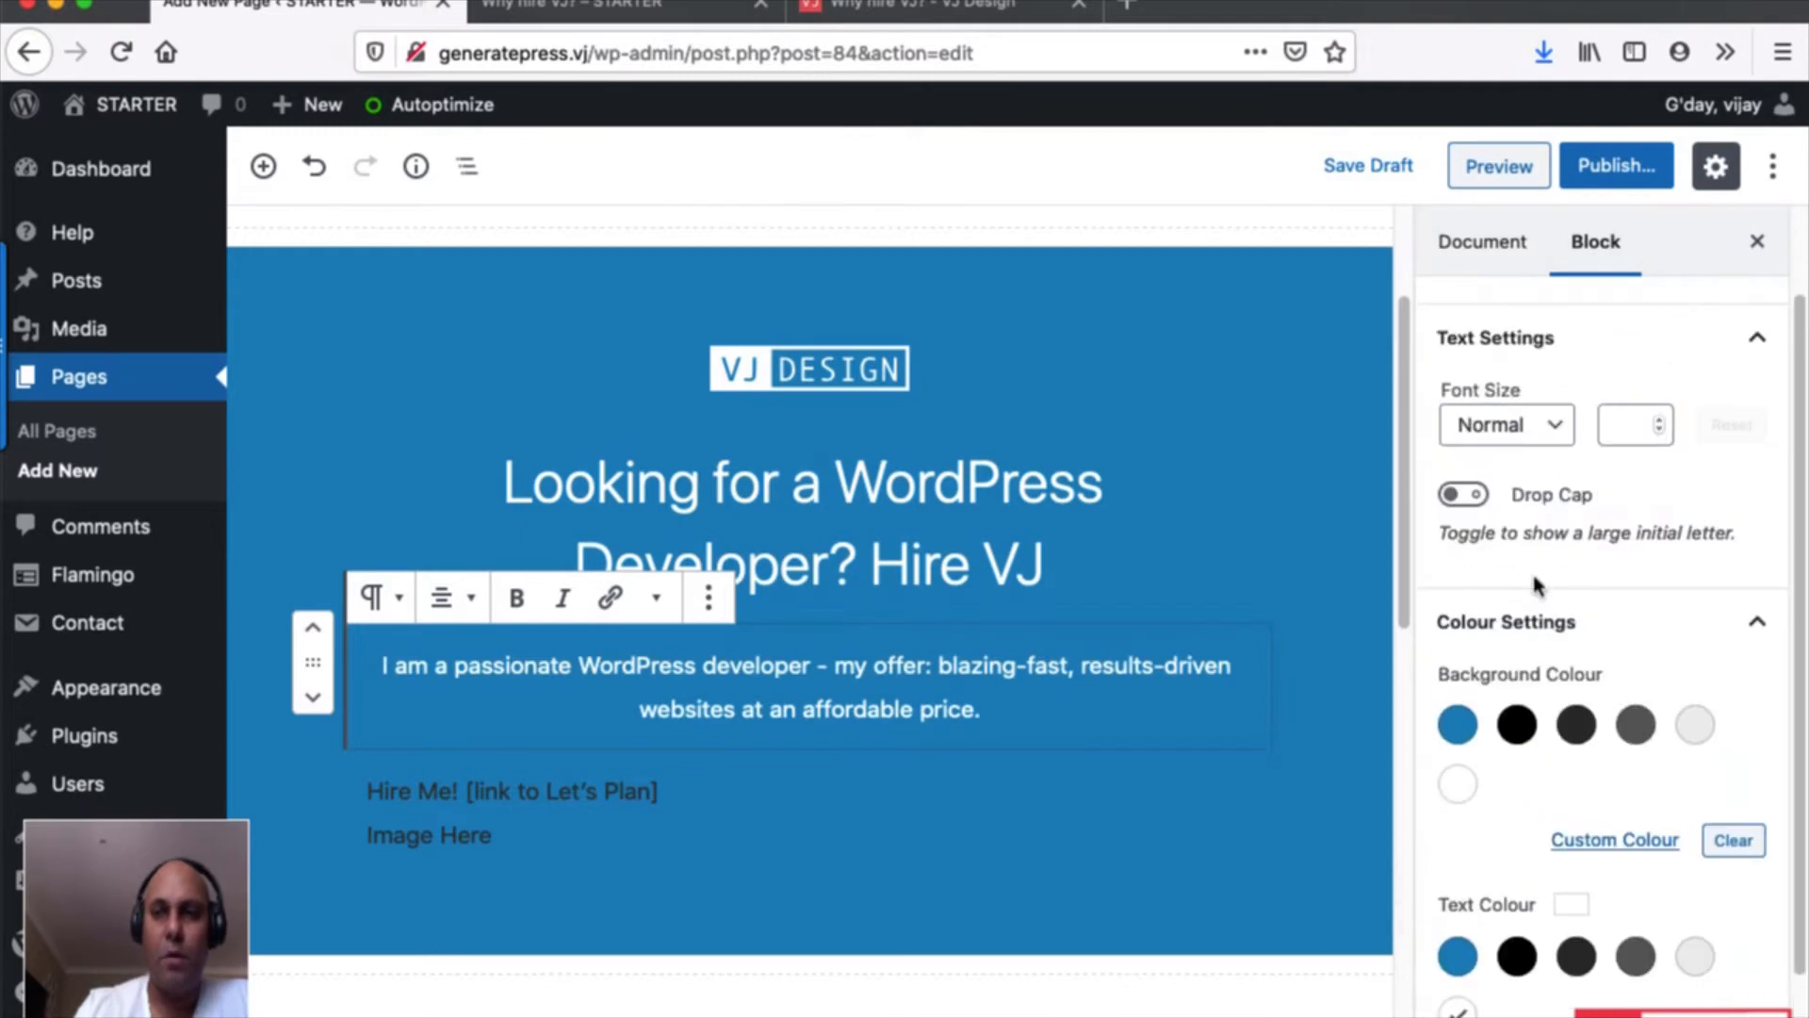
{"action": "scroll", "coordinate": [1533, 585], "scroll_direction": "up", "scroll_amount": 2}
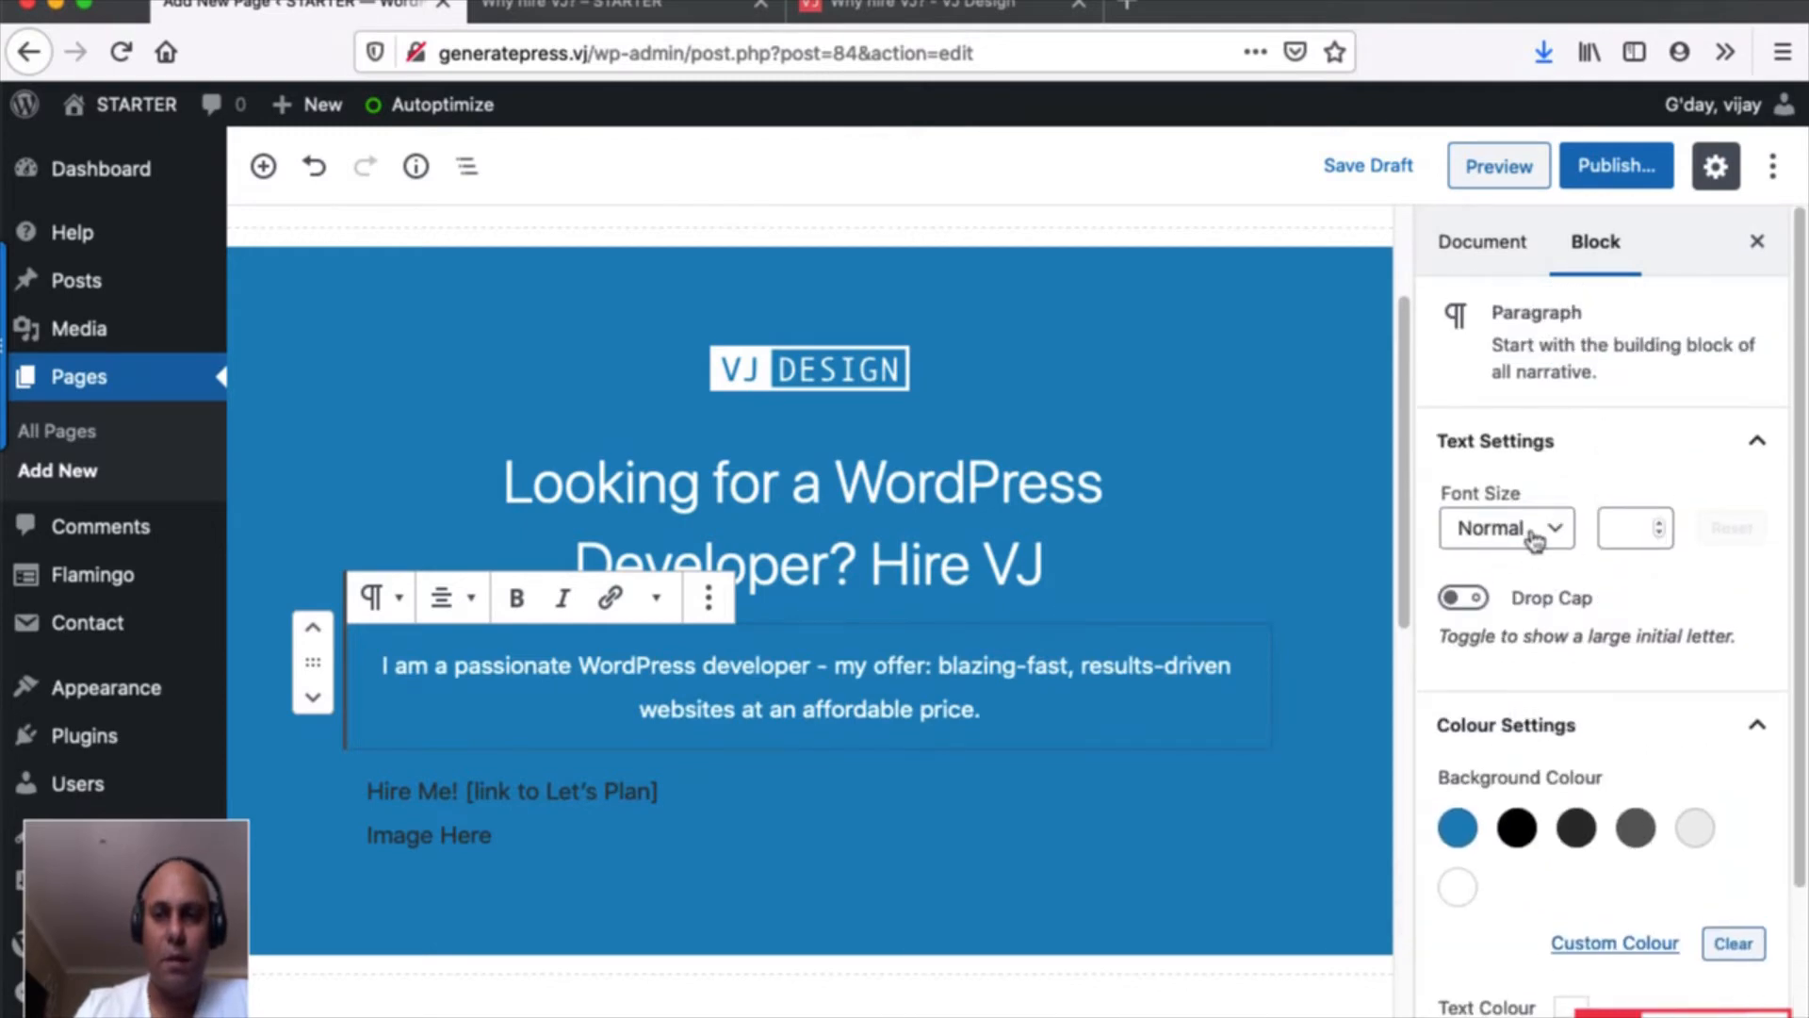
Try the Medium and Large font size presets on the intro paragraph, and set its font size to a custom 24.
{"action": "left_click", "coordinate": [1533, 532]}
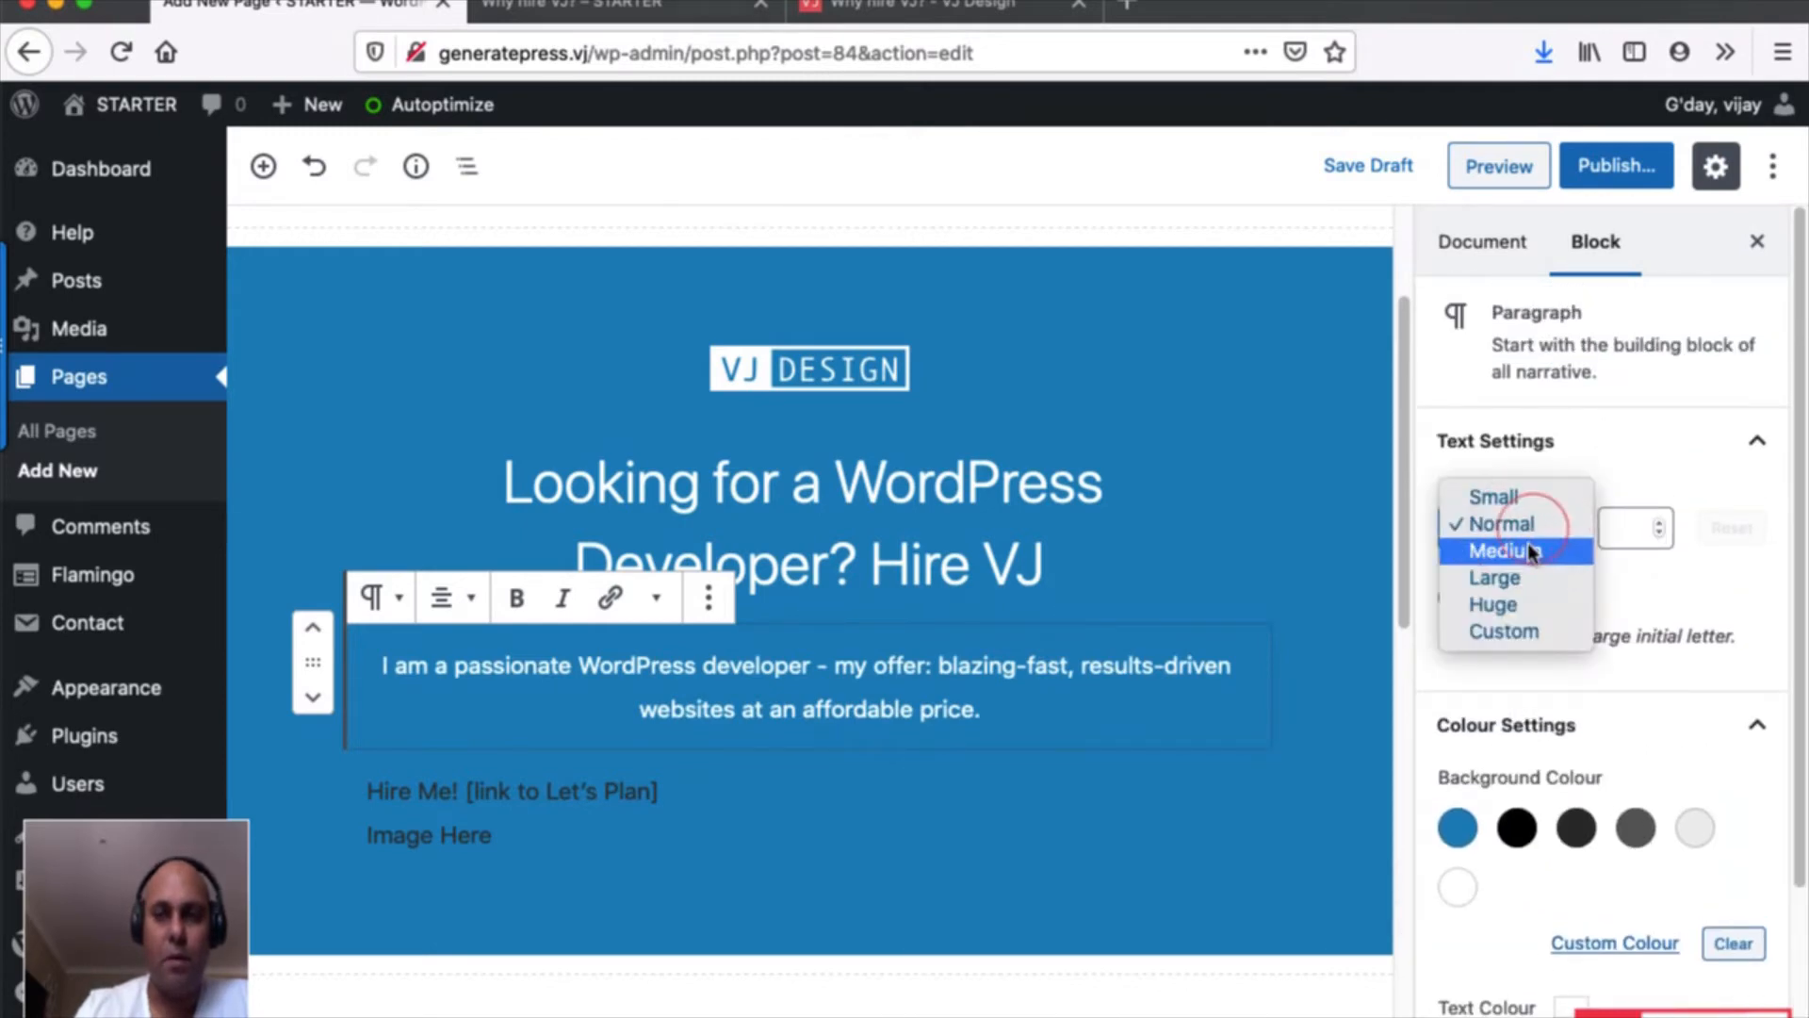
{"action": "left_click", "coordinate": [1532, 551]}
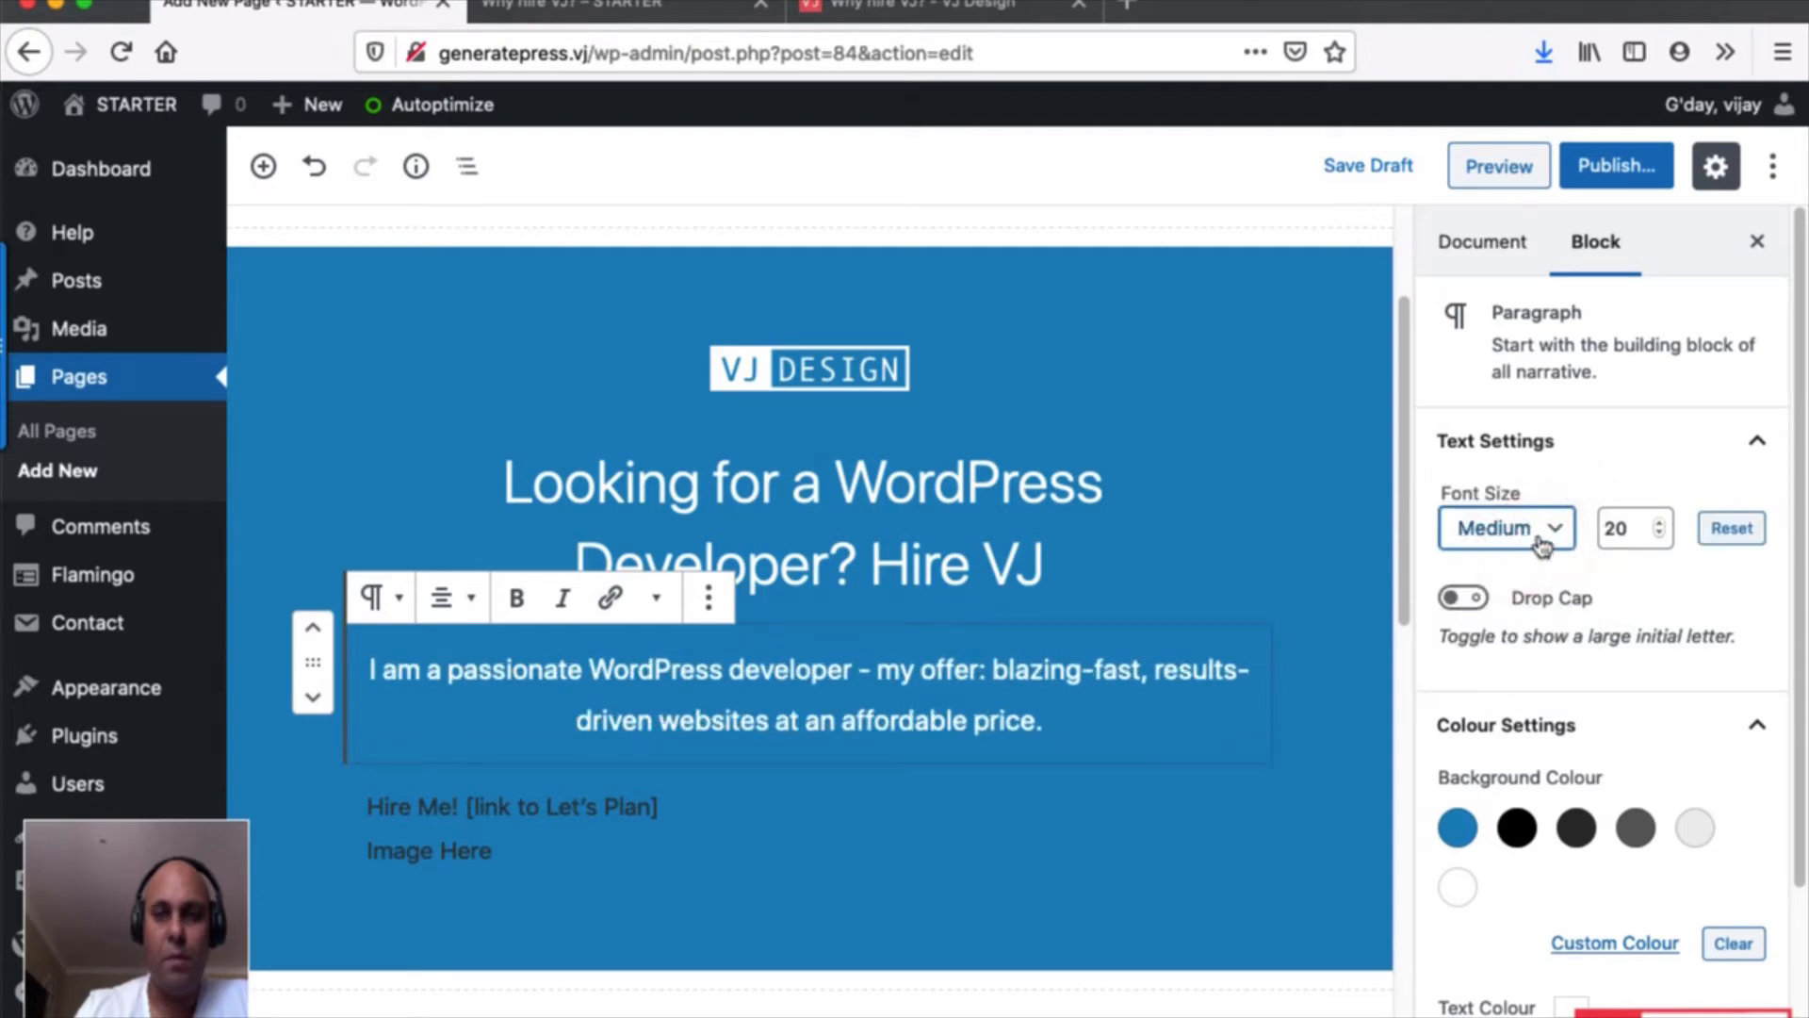
{"action": "left_click", "coordinate": [1534, 548]}
{"action": "left_click", "coordinate": [1531, 552]}
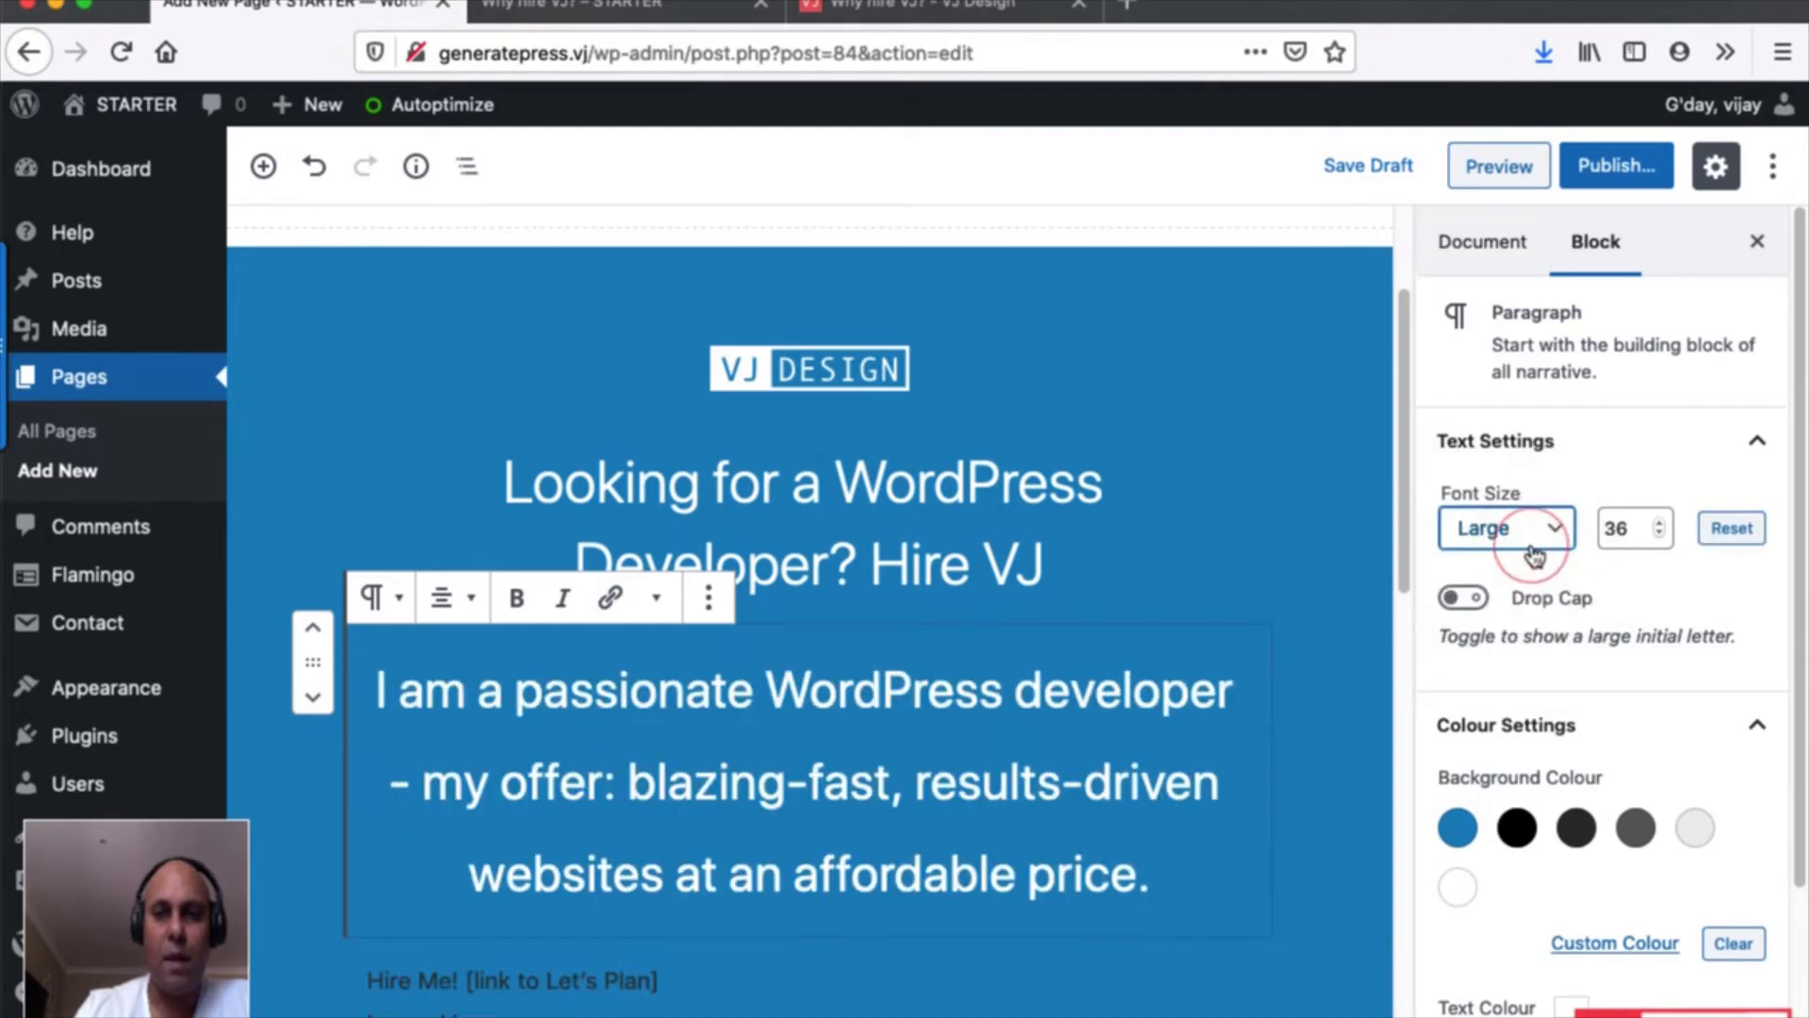
{"action": "left_click", "coordinate": [1534, 530]}
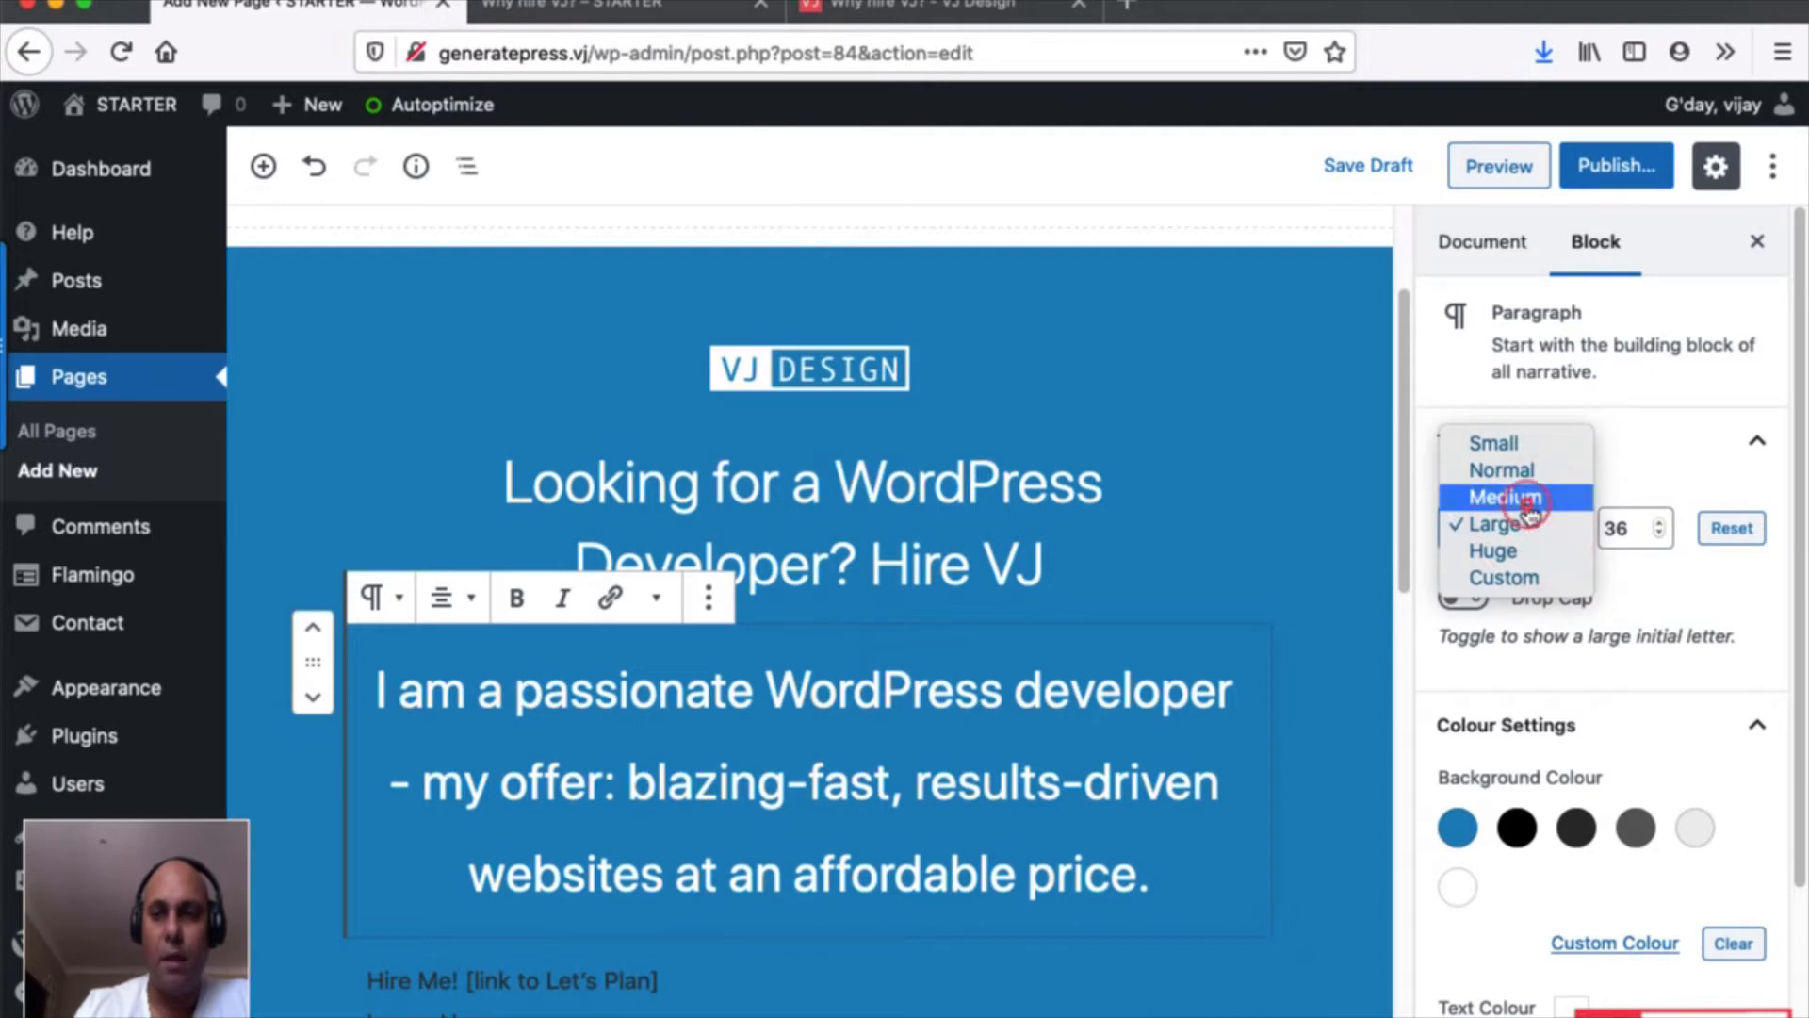
{"action": "left_click", "coordinate": [1526, 497]}
{"action": "left_click", "coordinate": [1617, 528]}
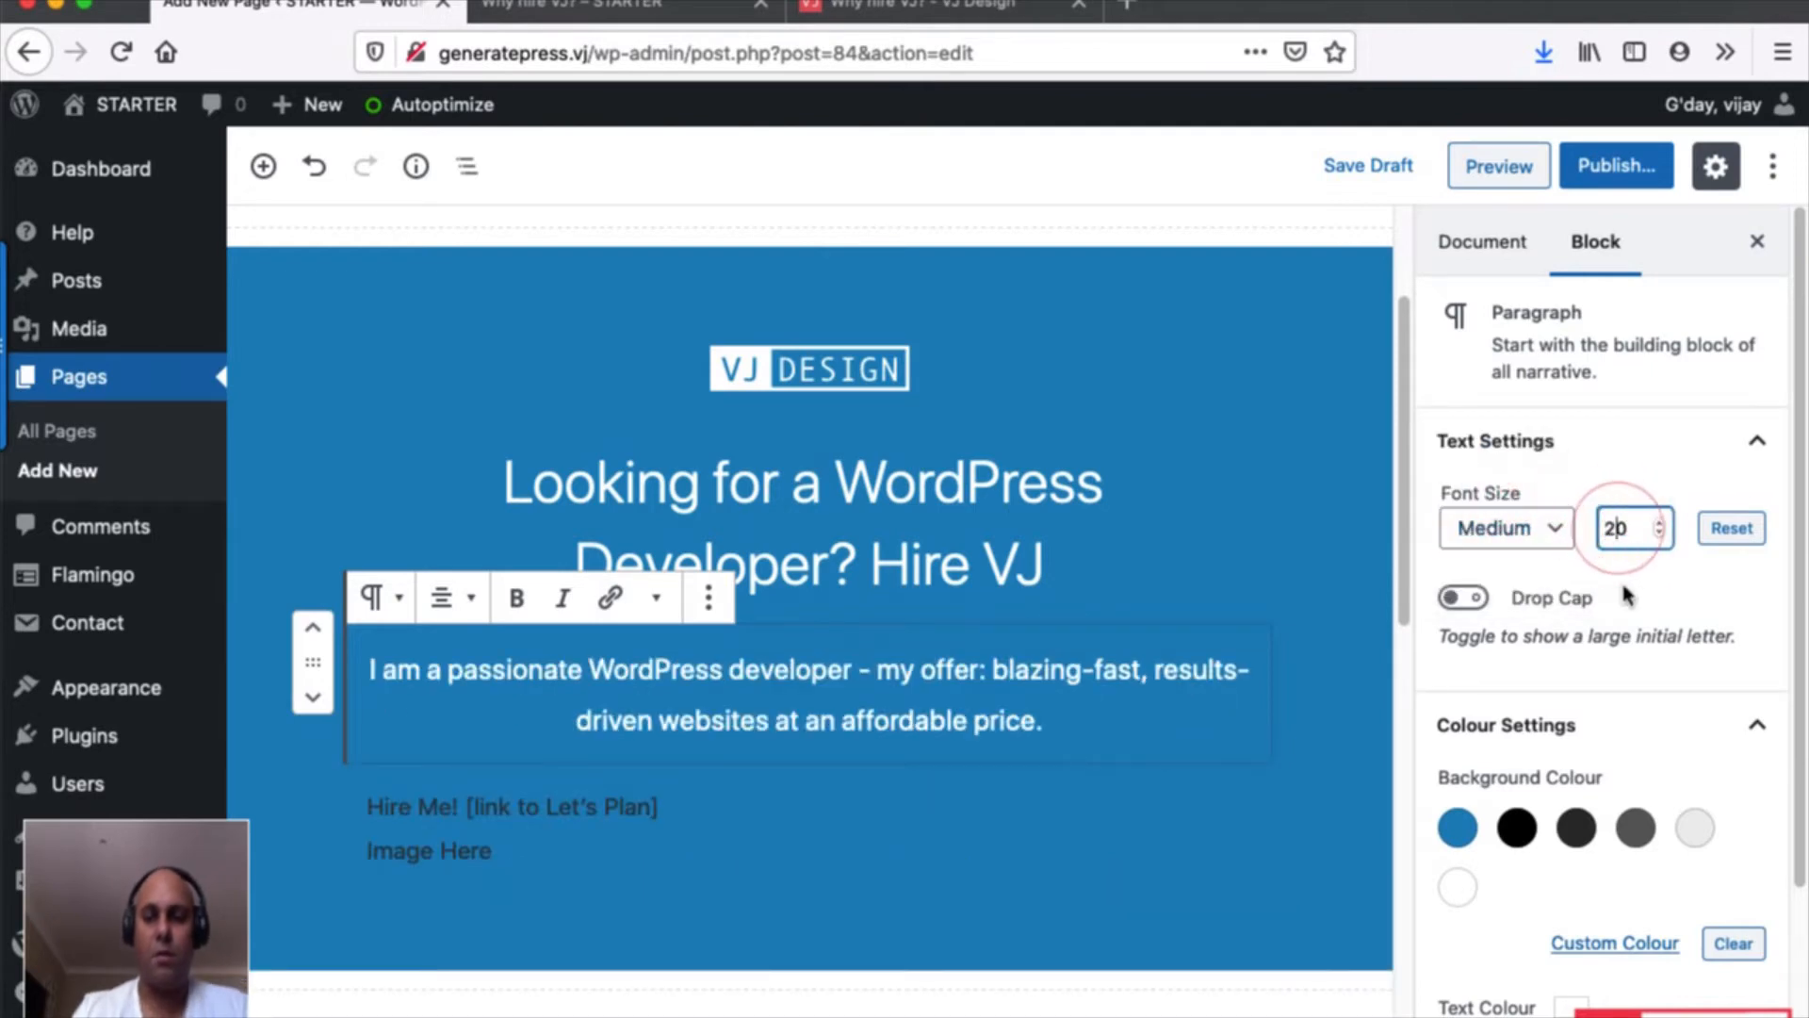
{"action": "key", "text": "BackSpace"}
{"action": "type", "text": "4"}
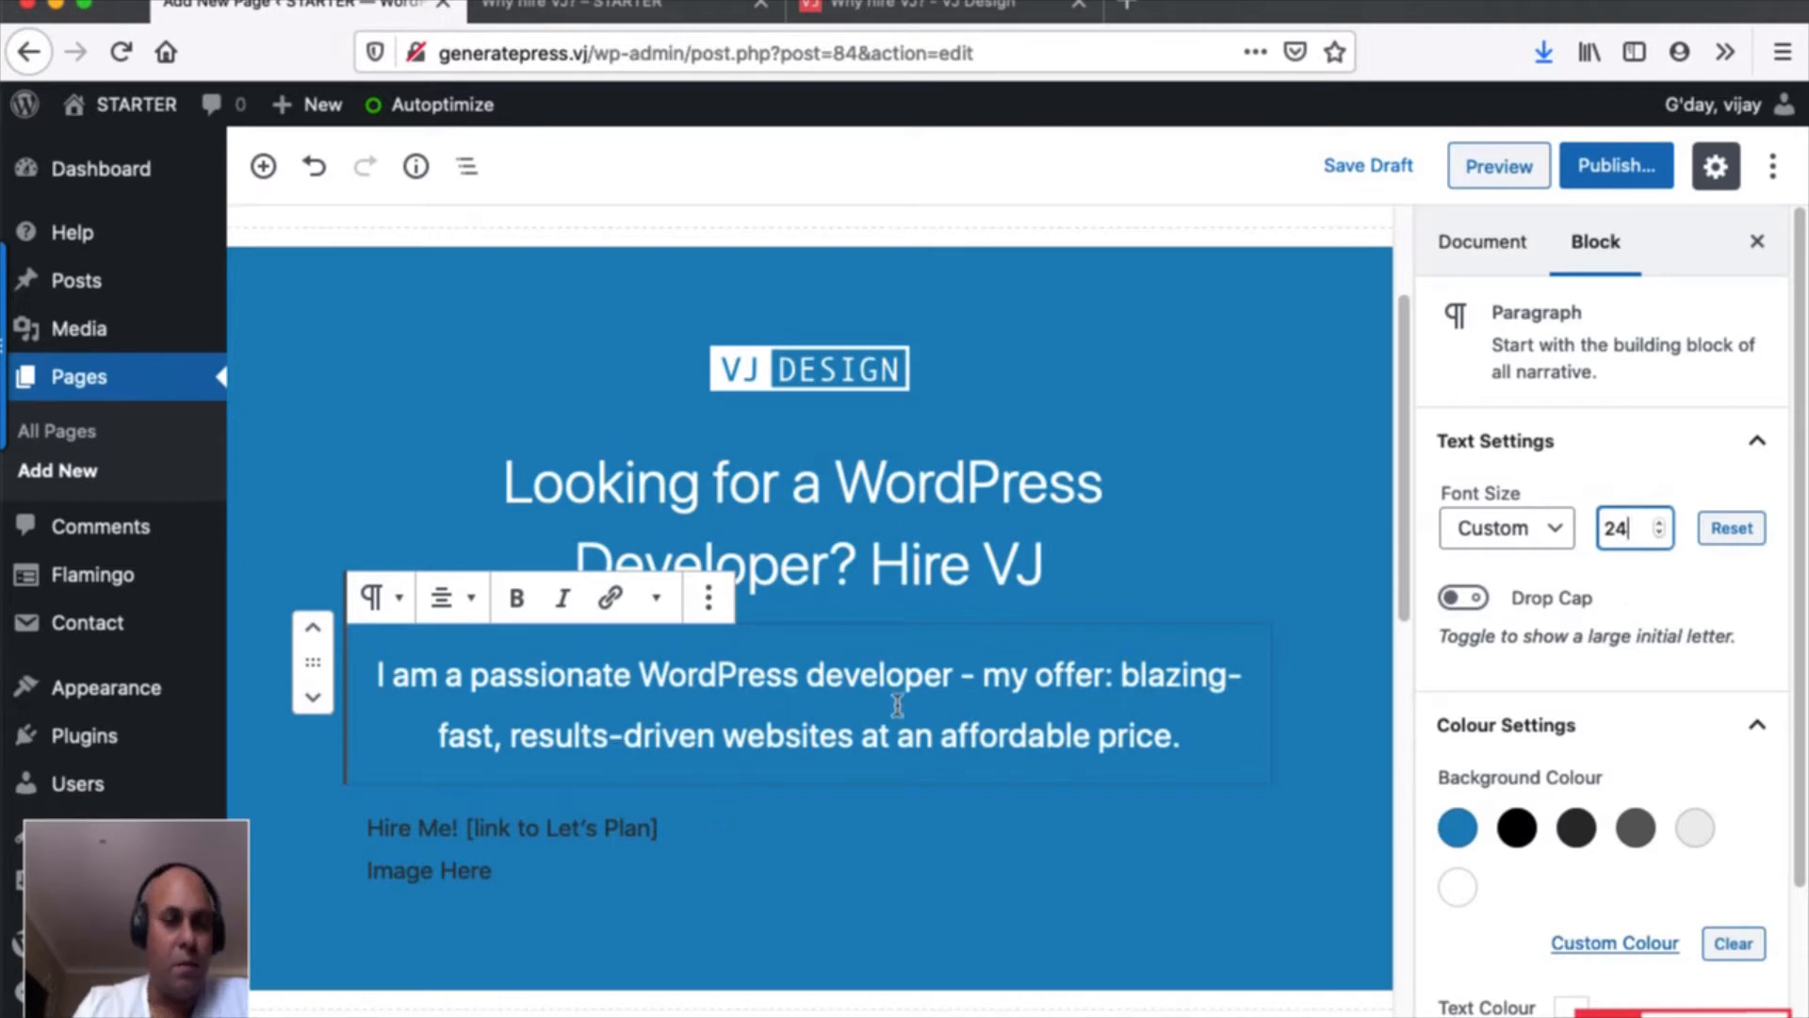
Follow the "Hire Me!" link on the reference page and look through the Let's Plan page and its form questions.
{"action": "left_click", "coordinate": [726, 808]}
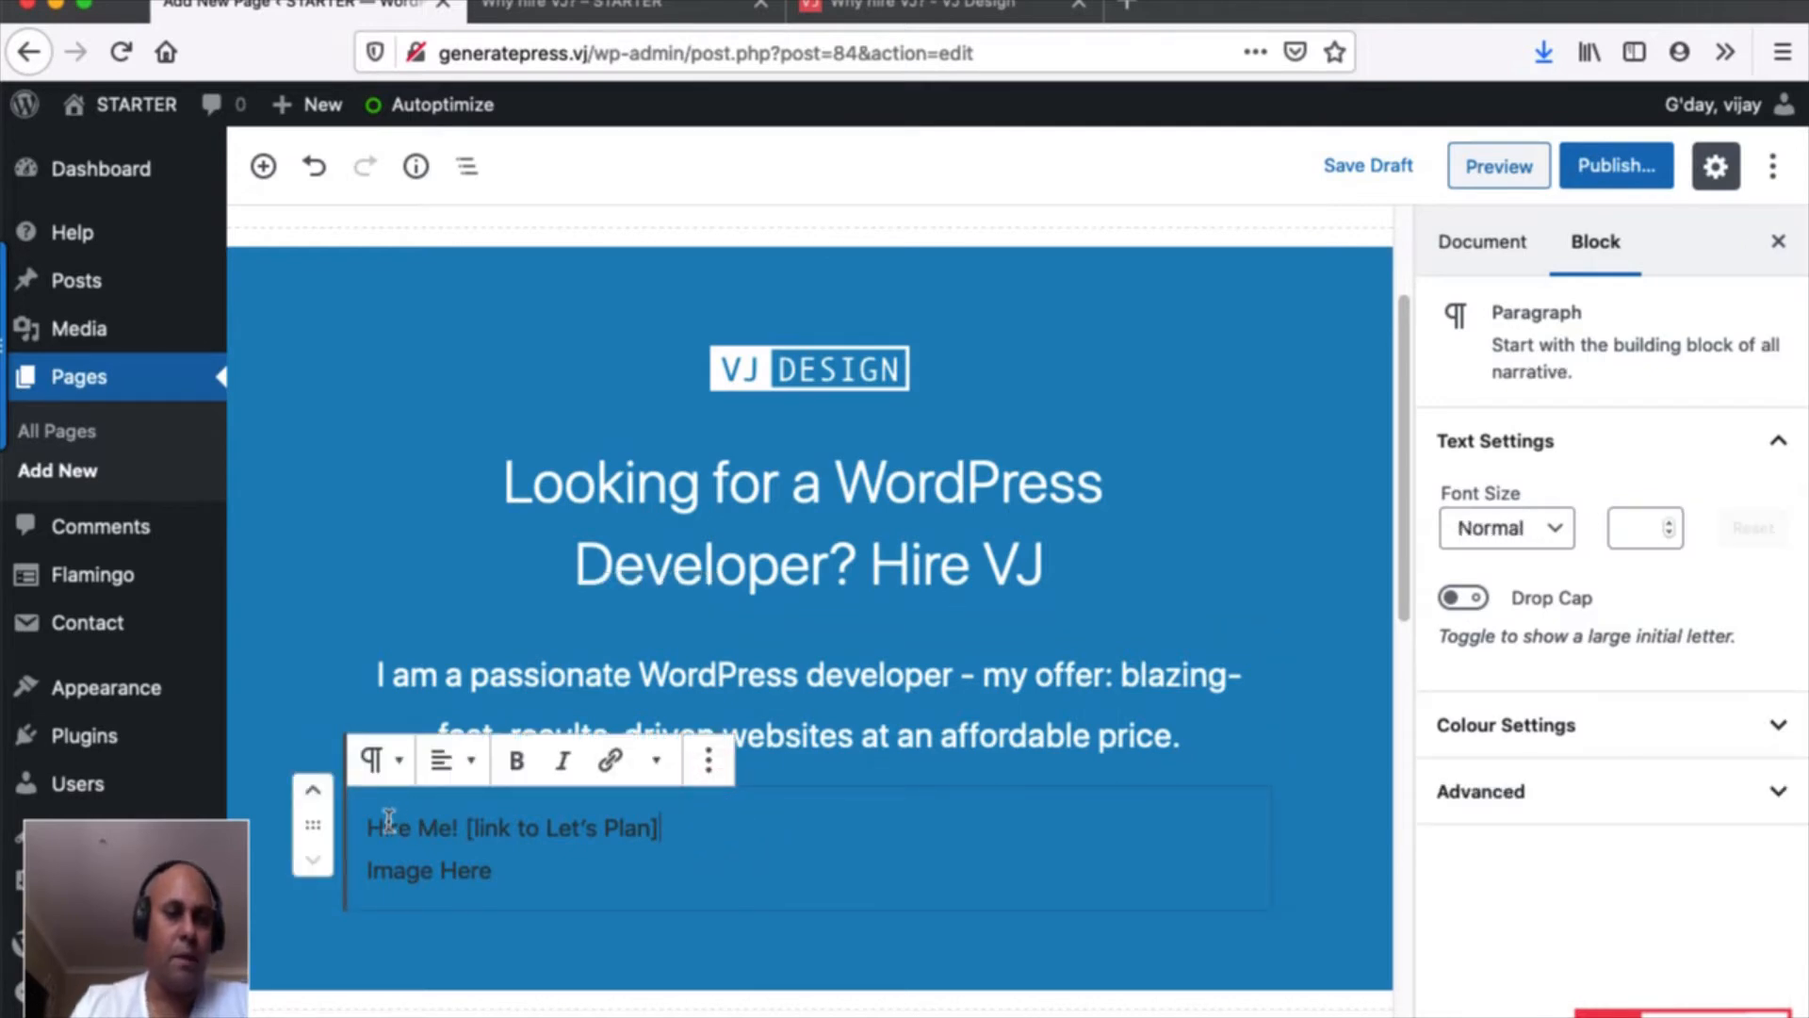
{"action": "left_click_drag", "start_coordinate": [372, 827], "coordinate": [667, 839]}
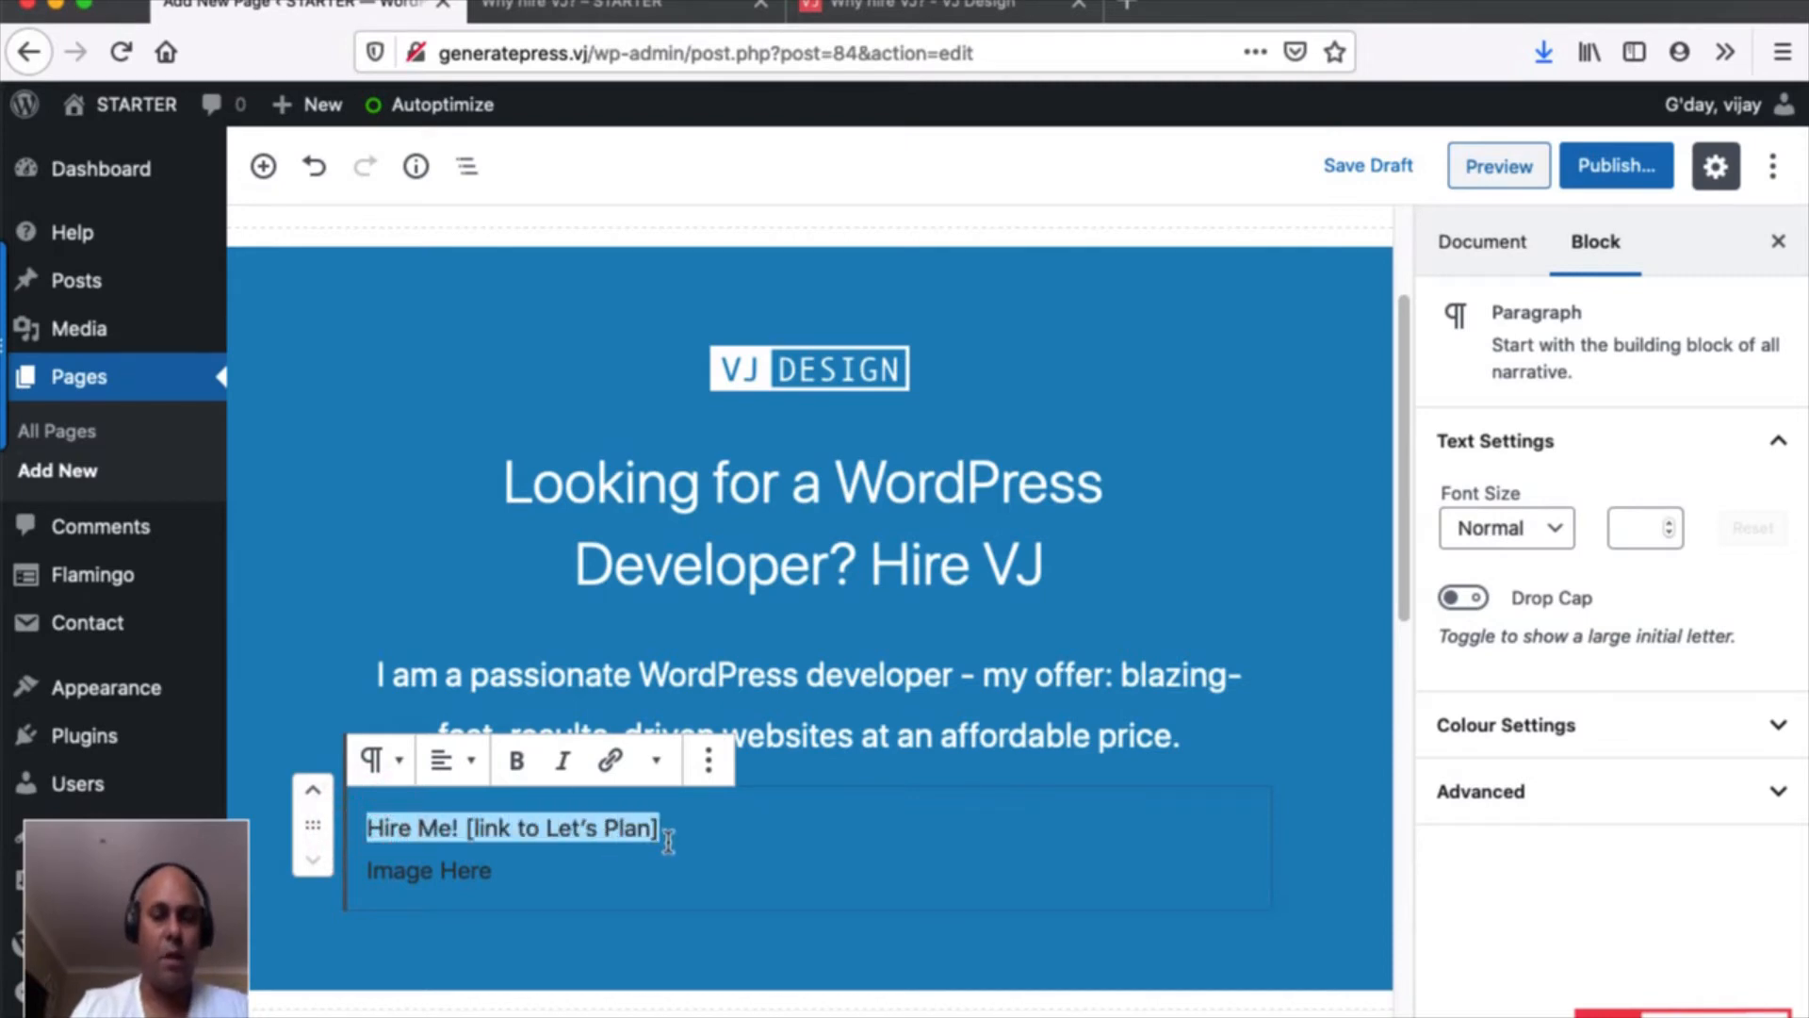
{"action": "left_click", "coordinate": [975, 9]}
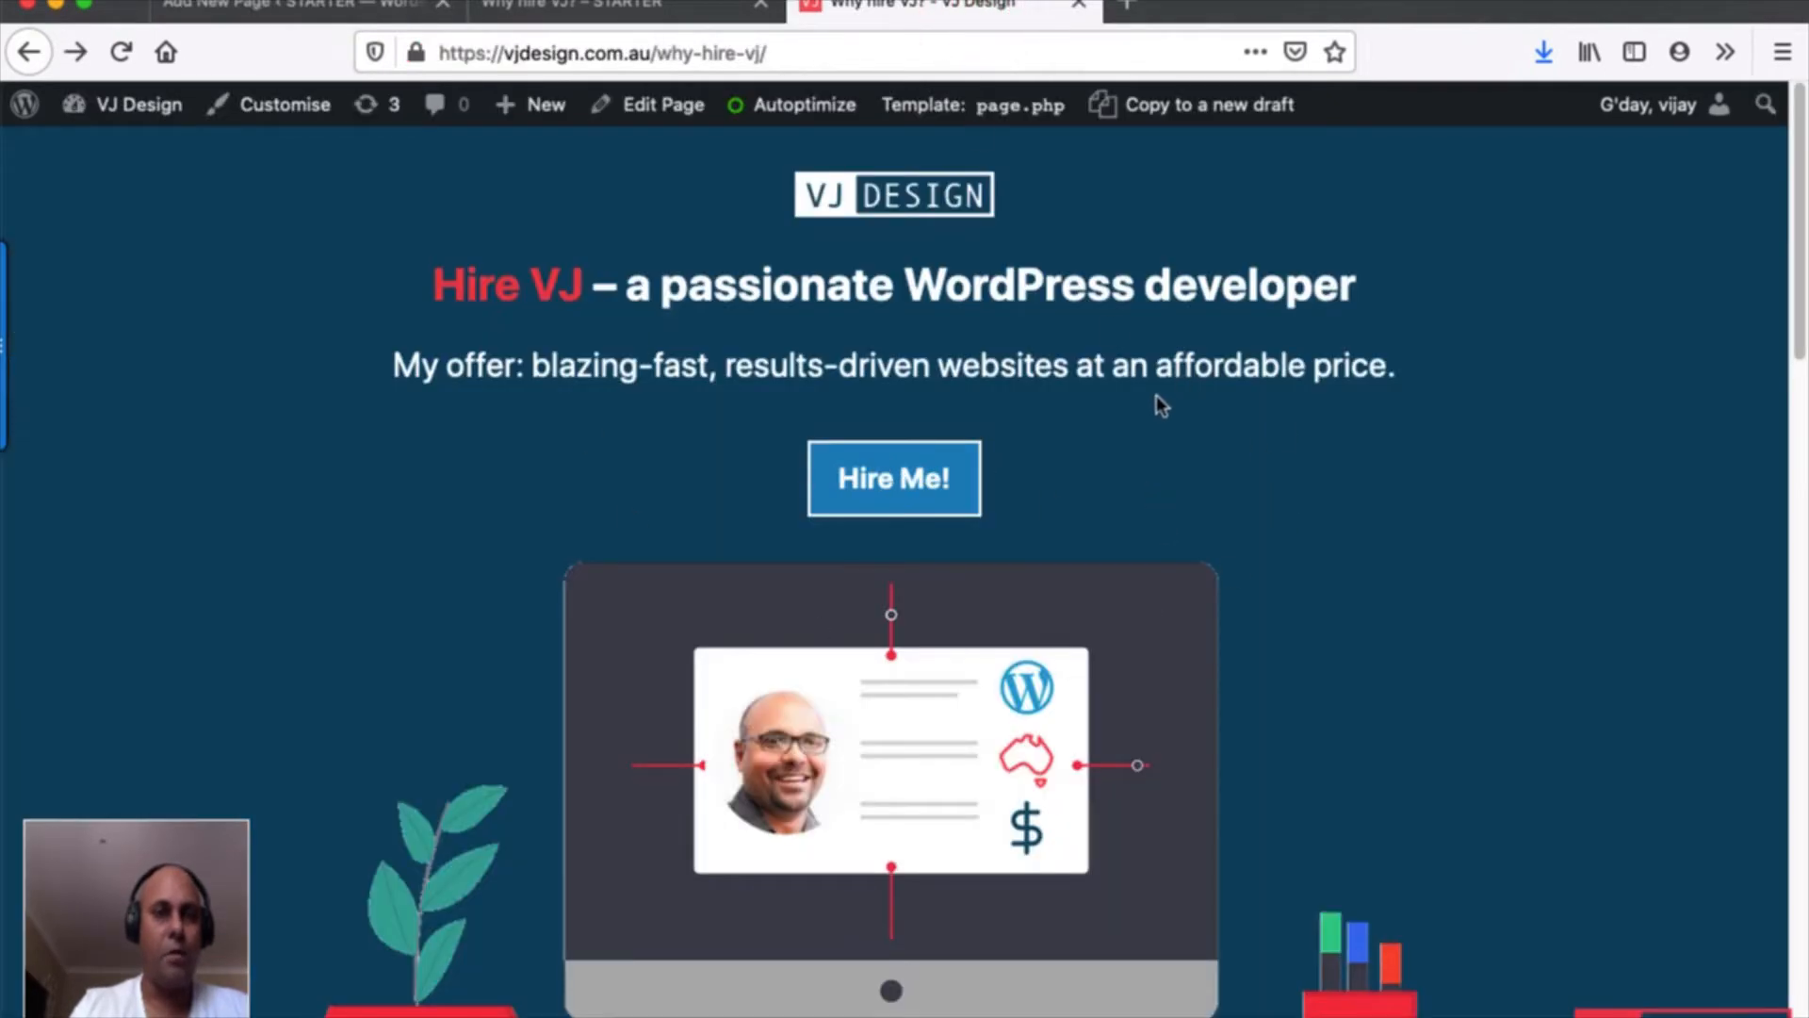
{"action": "left_click", "coordinate": [898, 504]}
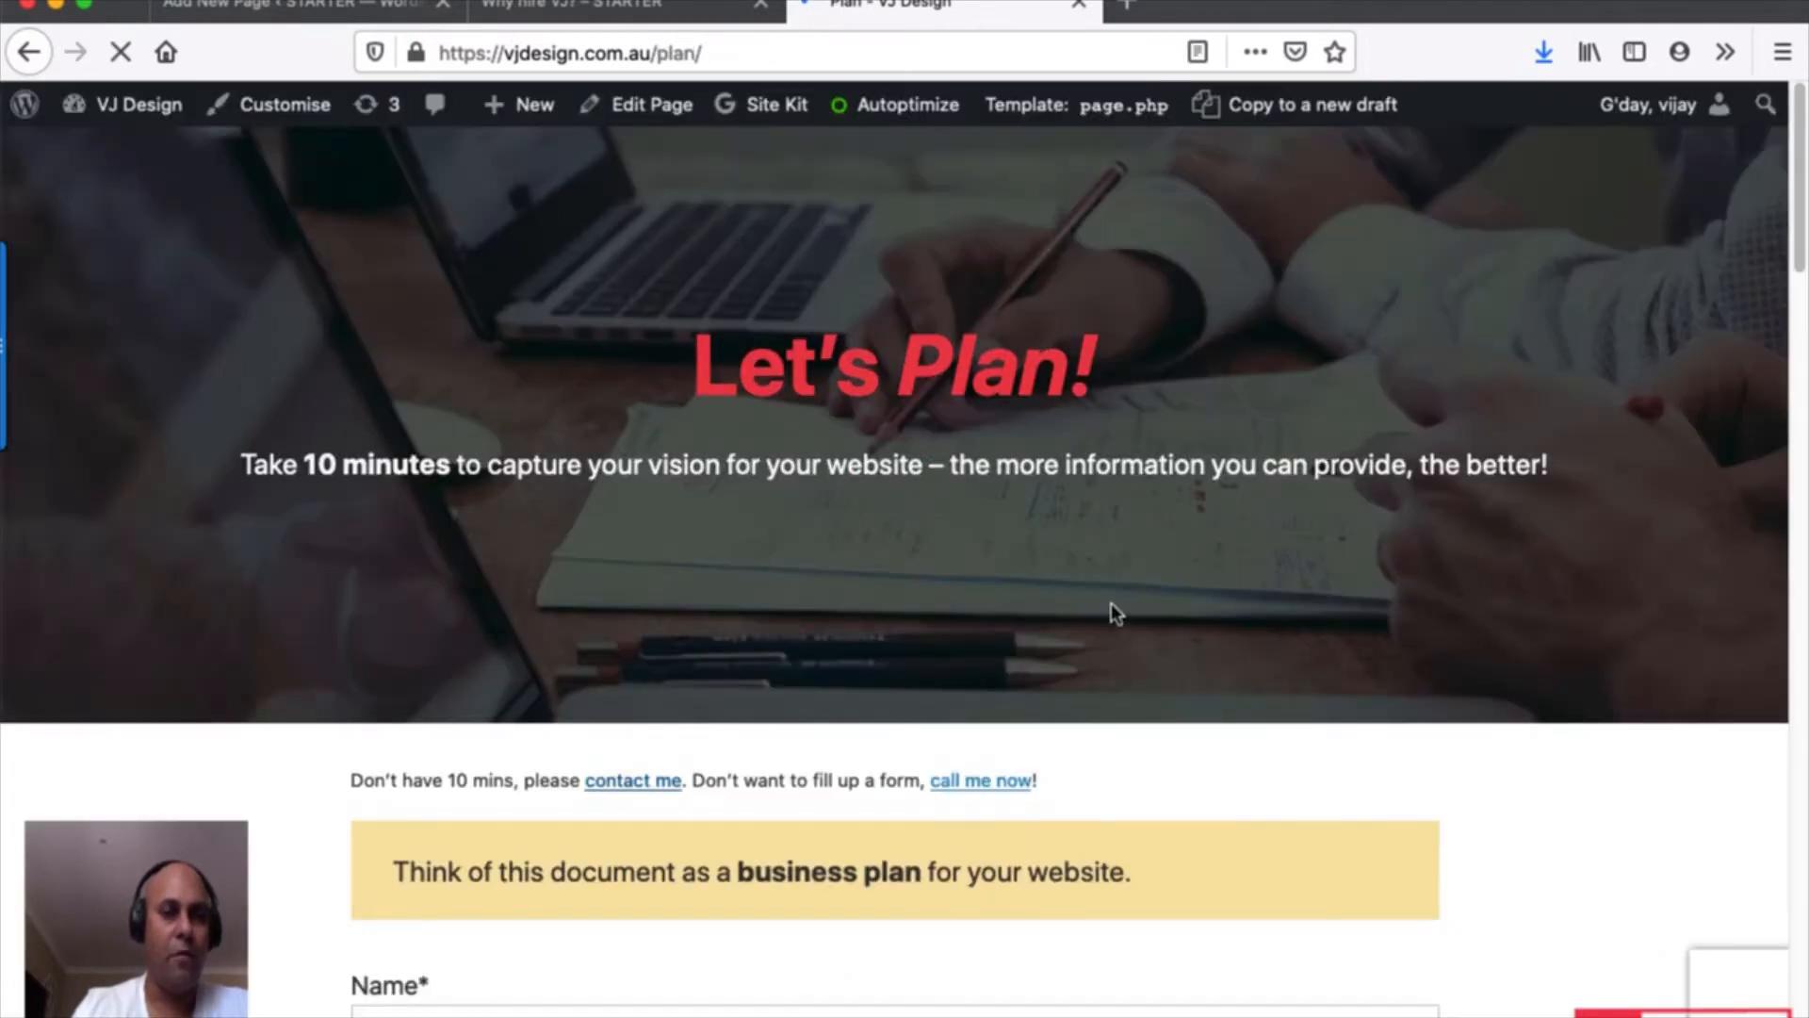
{"action": "scroll", "coordinate": [1111, 605], "scroll_direction": "down", "scroll_amount": 5}
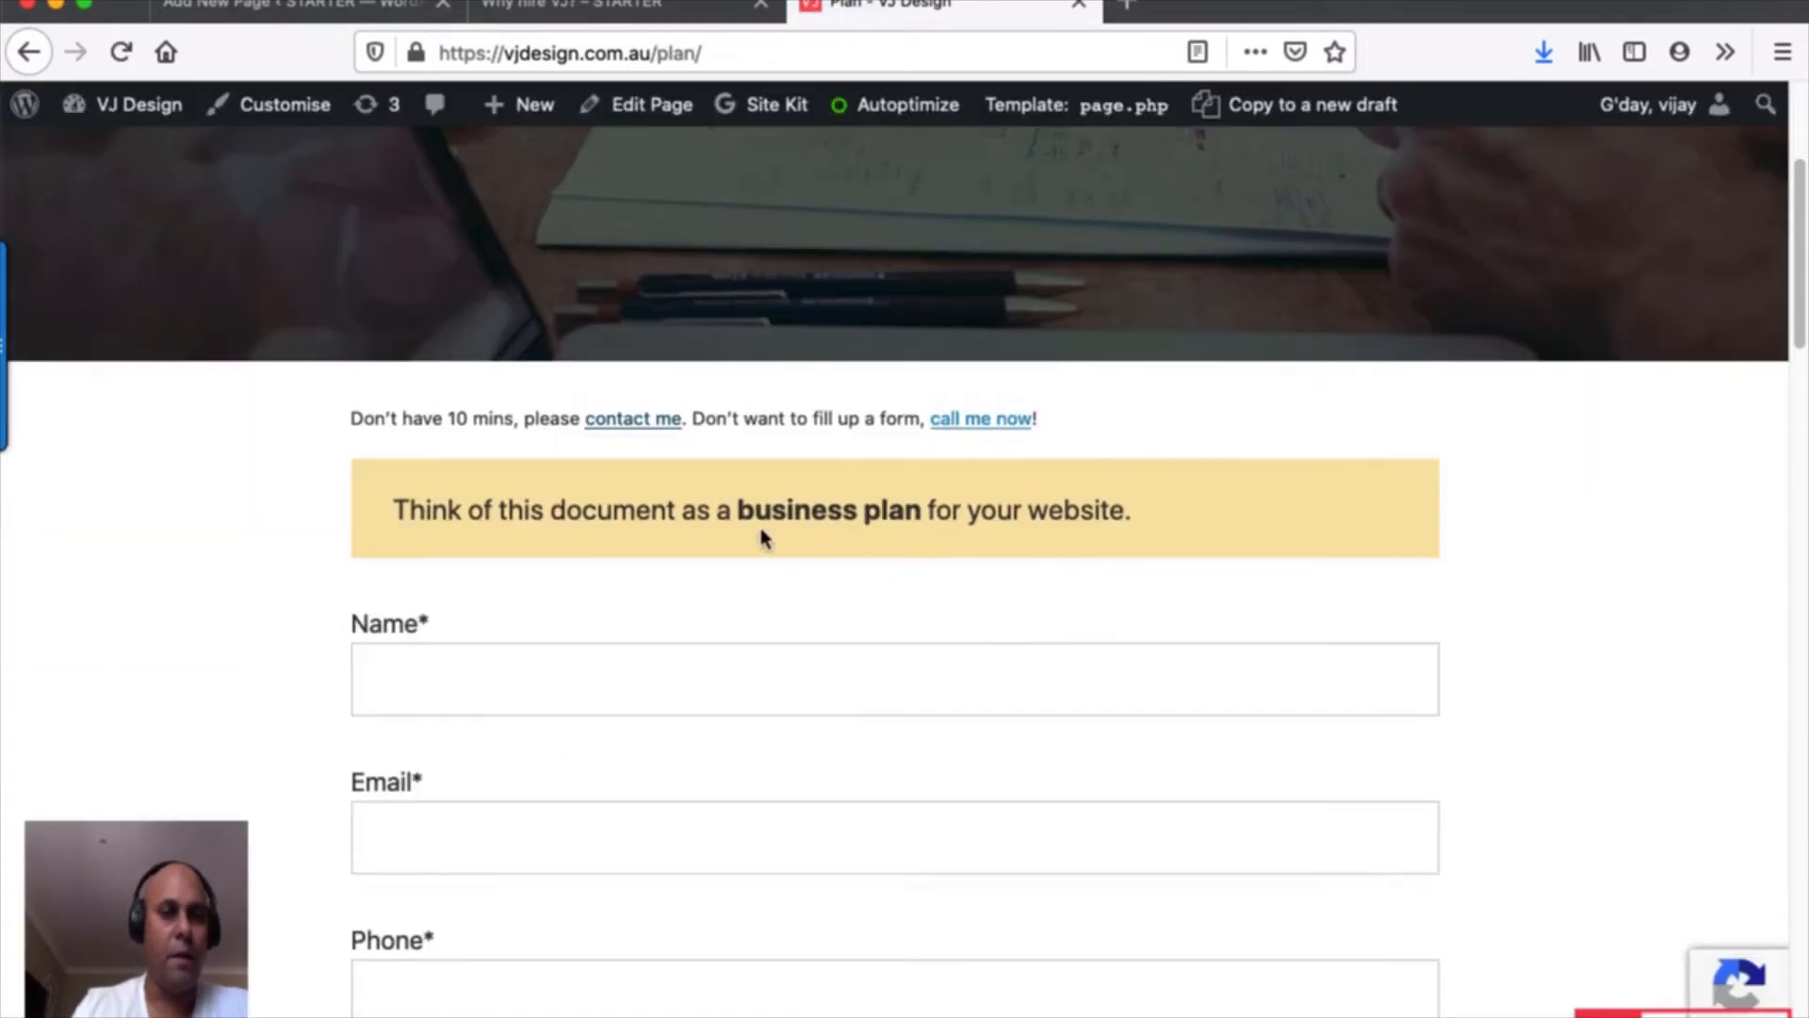
{"action": "scroll", "coordinate": [1022, 542], "scroll_direction": "down", "scroll_amount": 10}
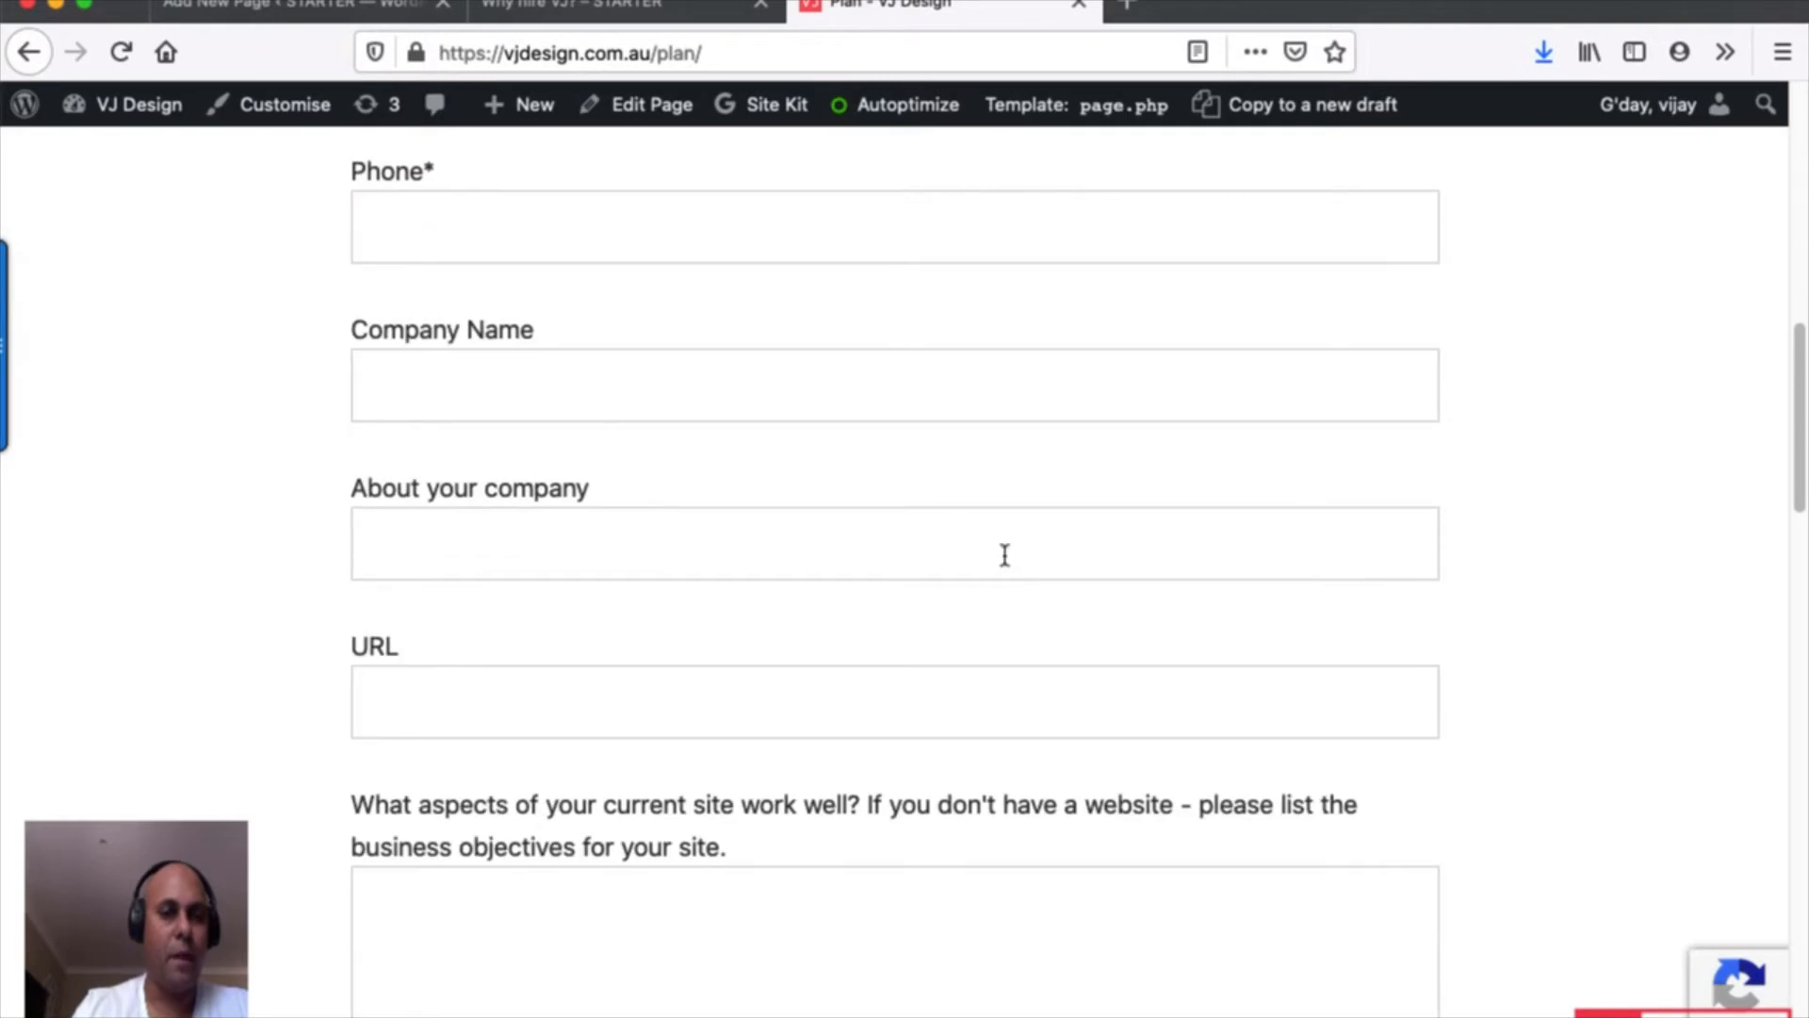
{"action": "scroll", "coordinate": [1004, 563], "scroll_direction": "down", "scroll_amount": 9}
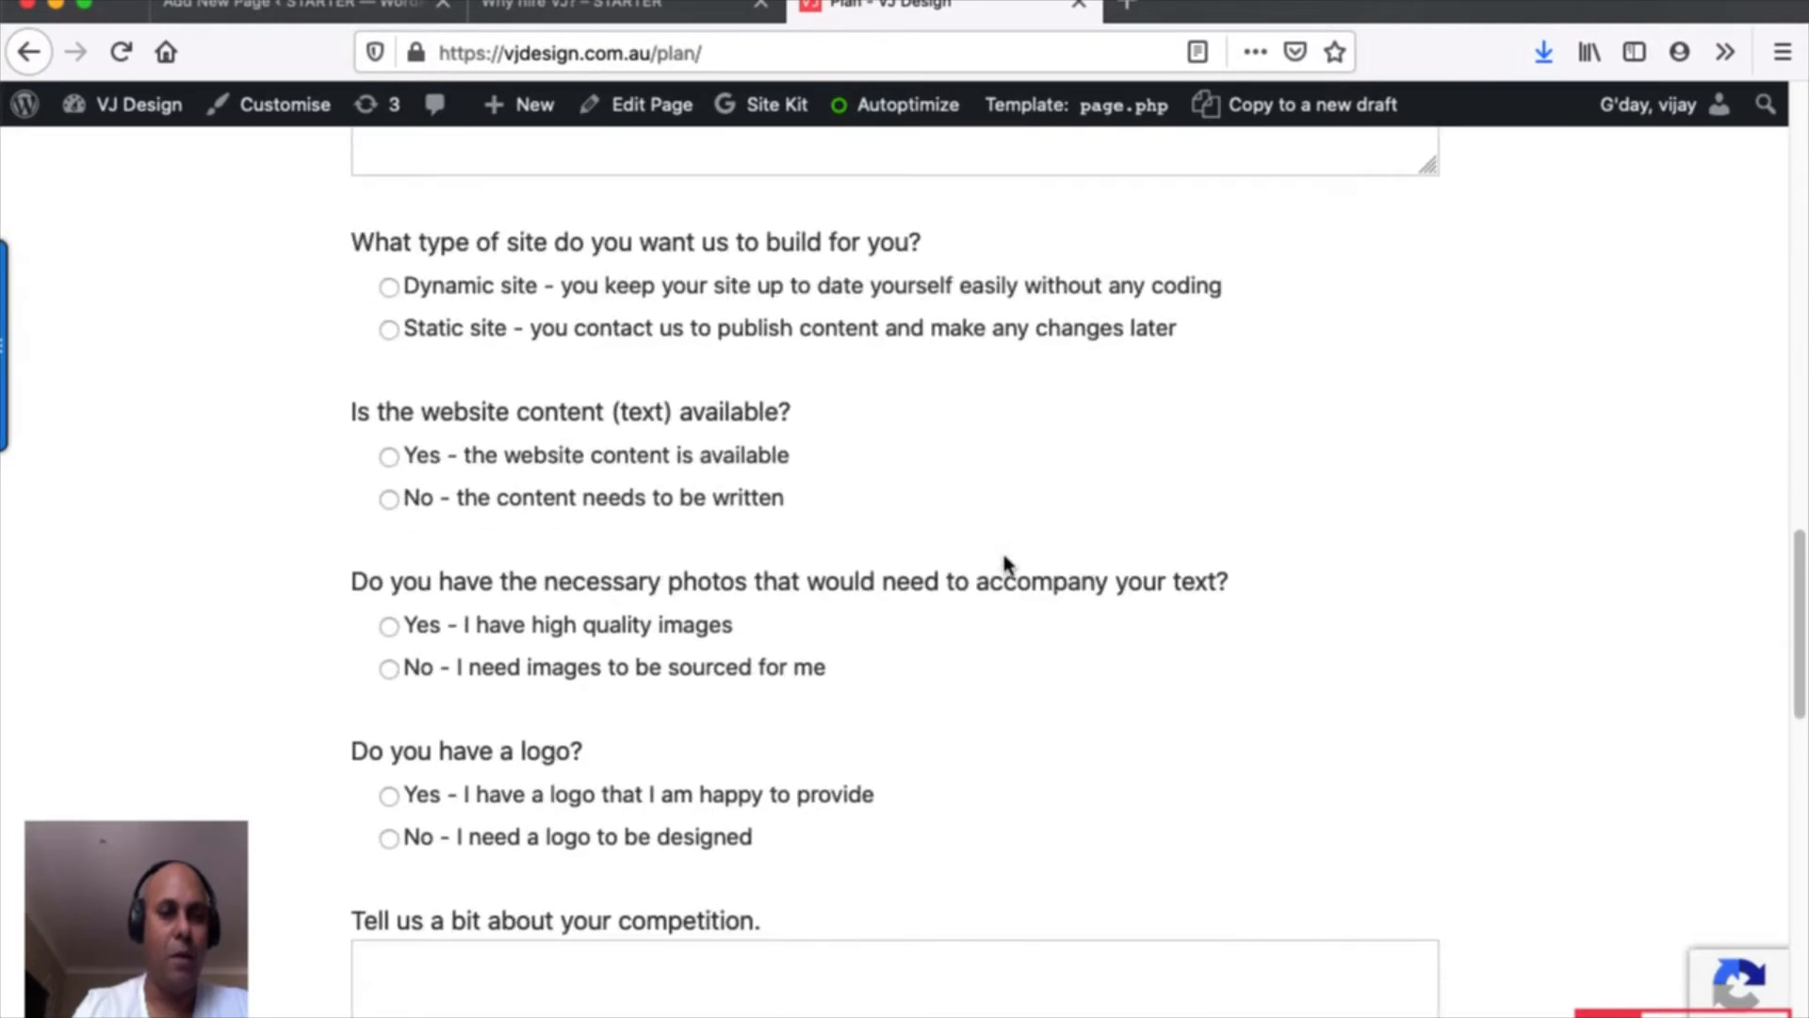
{"action": "scroll", "coordinate": [1005, 564], "scroll_direction": "up", "scroll_amount": 20}
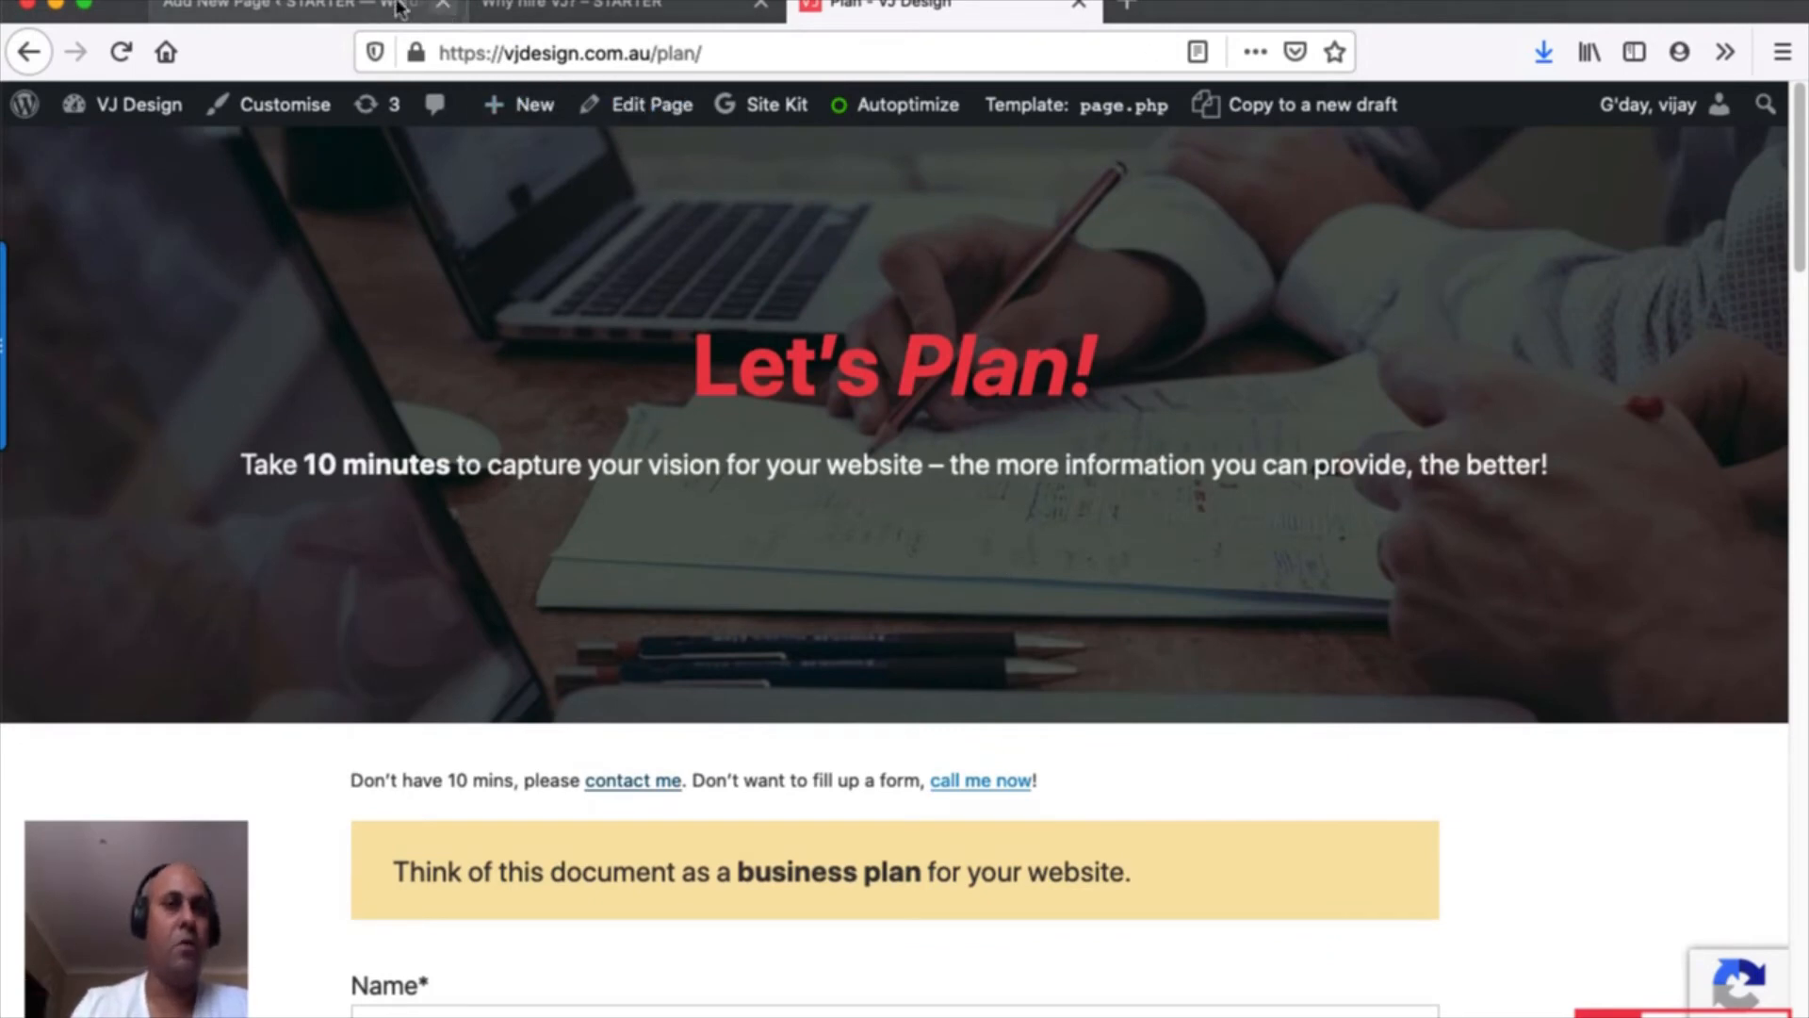
Delete the "Hire Me! [link to Let's Plan]" and "Image Here" placeholder lines from the blue hero group in the page editor.
{"action": "left_click", "coordinate": [369, 19]}
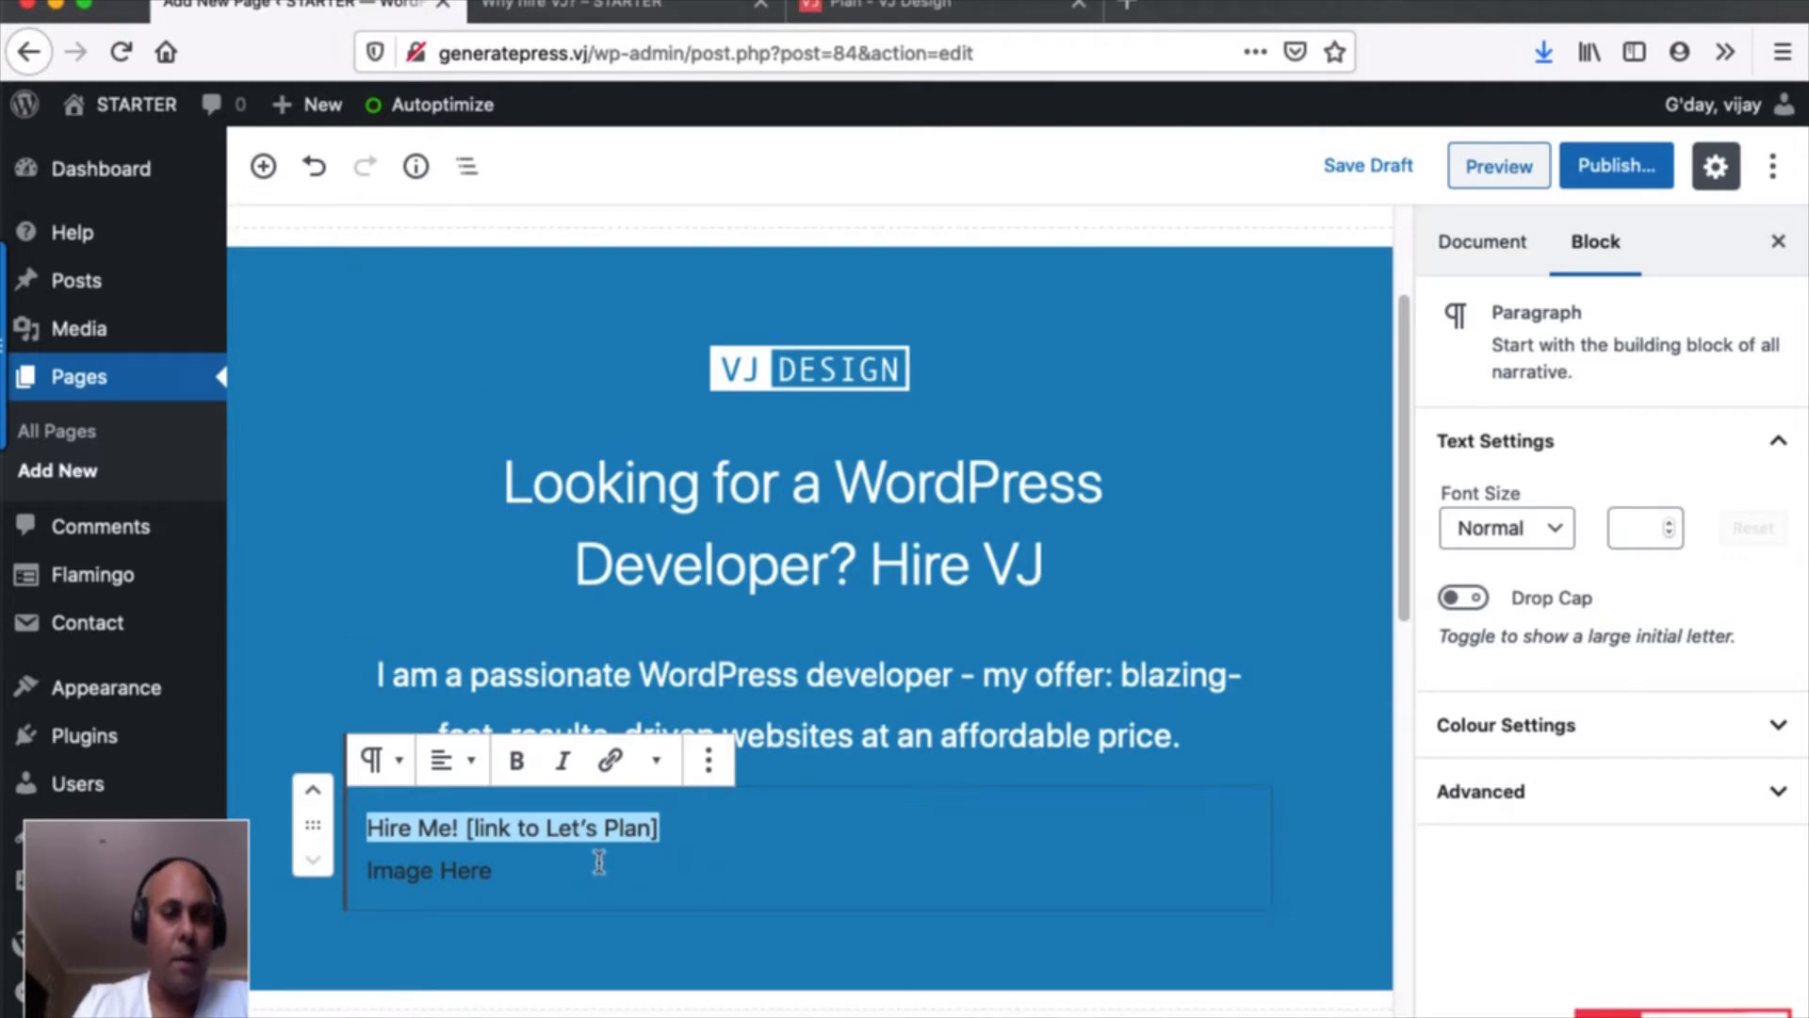
{"action": "left_click", "coordinate": [546, 874]}
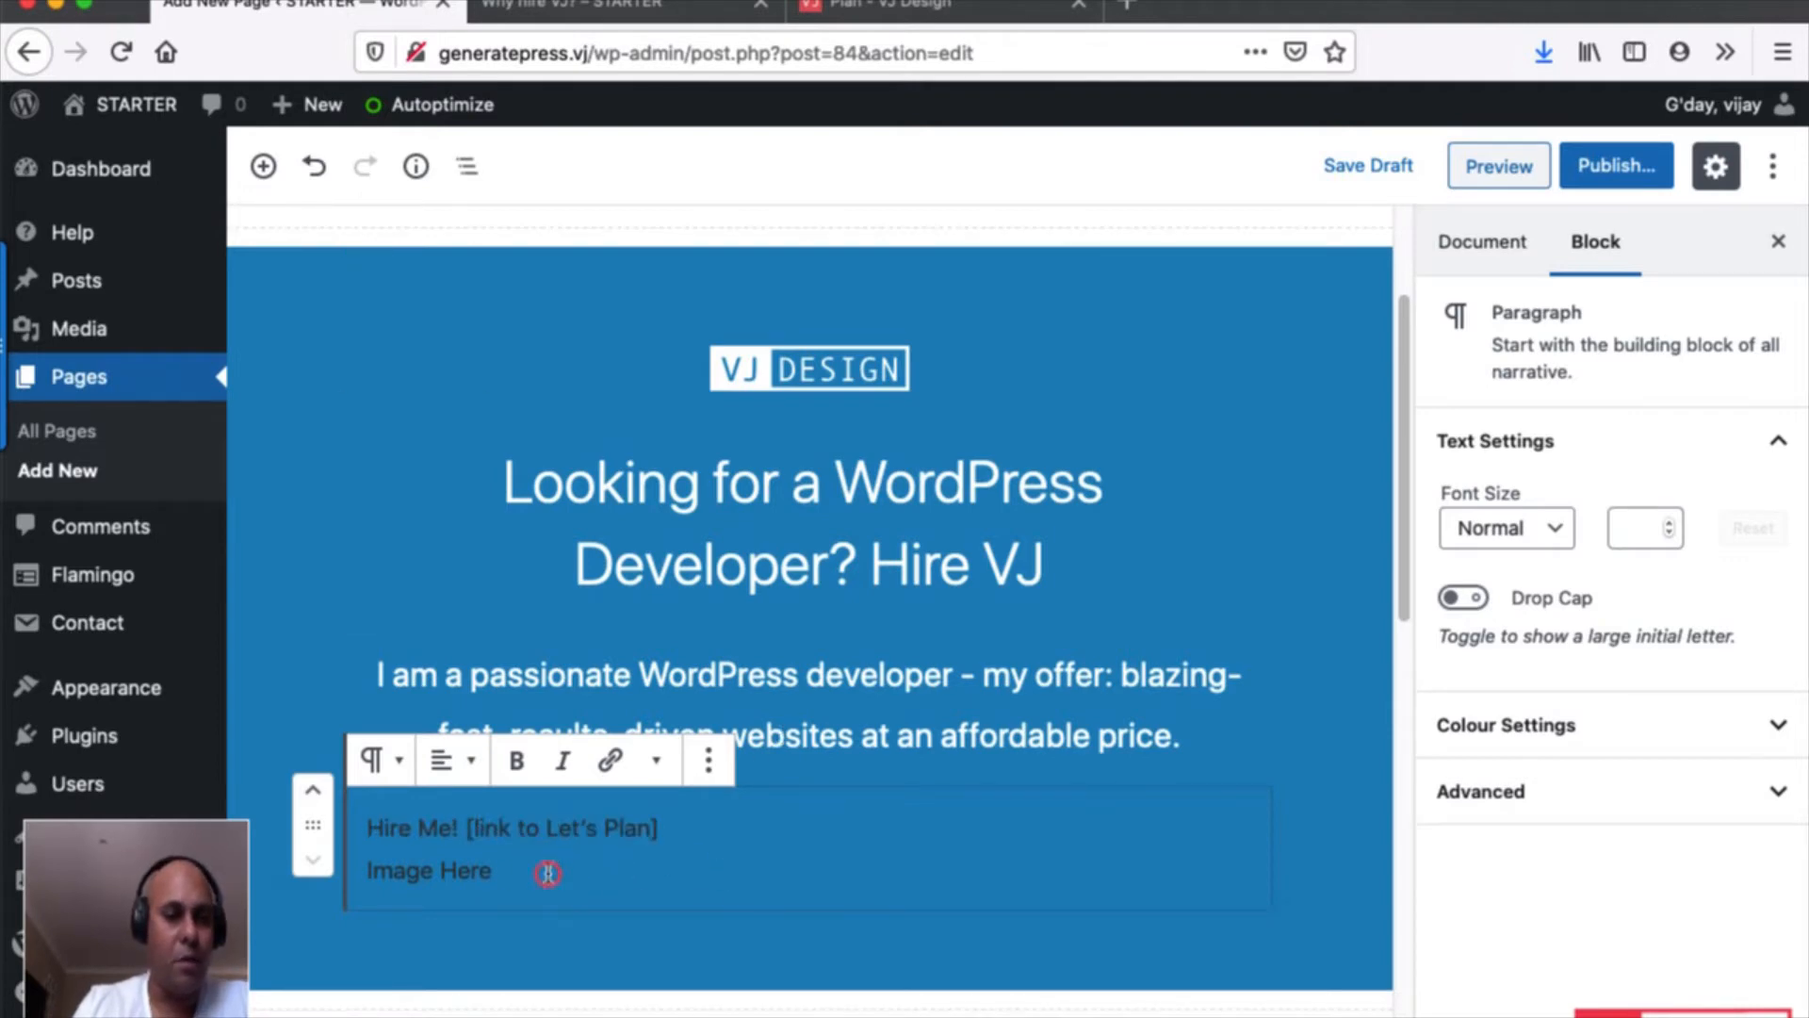
{"action": "left_click_drag", "start_coordinate": [547, 875], "coordinate": [361, 839]}
{"action": "key", "text": "BackSpace"}
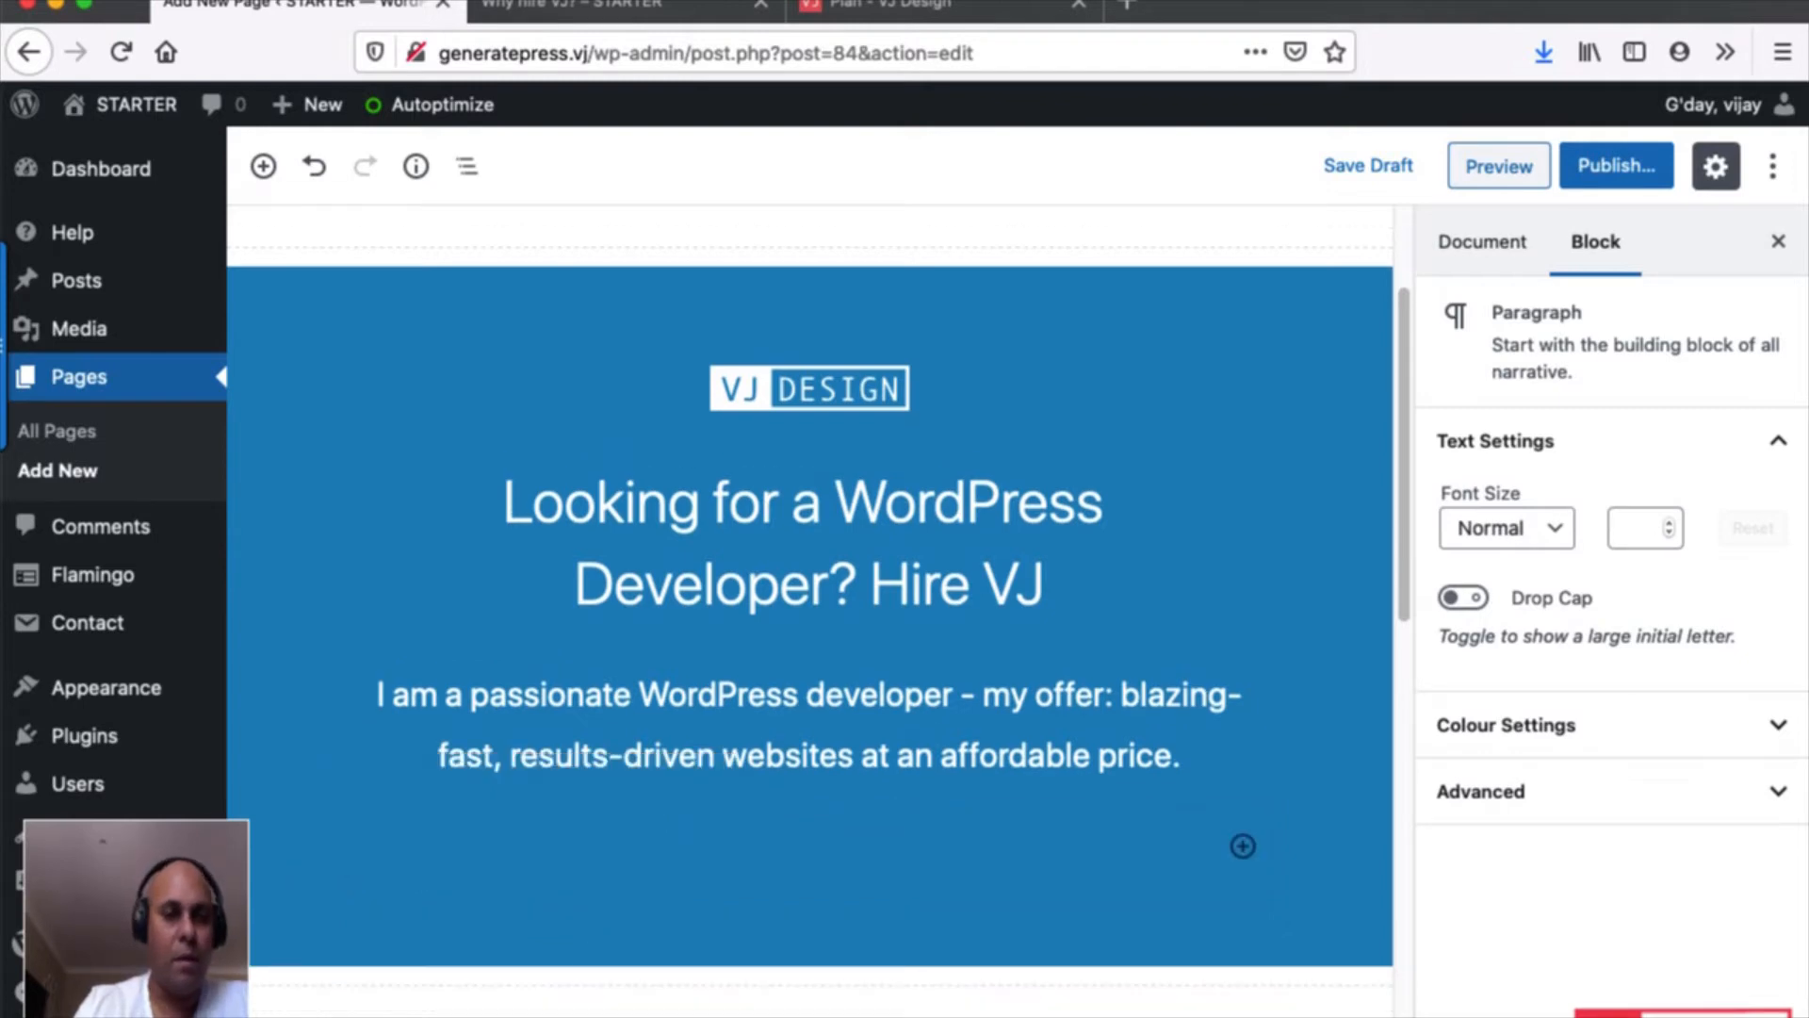
Add a Button block labelled "Hire Me!" below the intro paragraph in the hero group and align it to the centre.
{"action": "left_click", "coordinate": [1244, 847]}
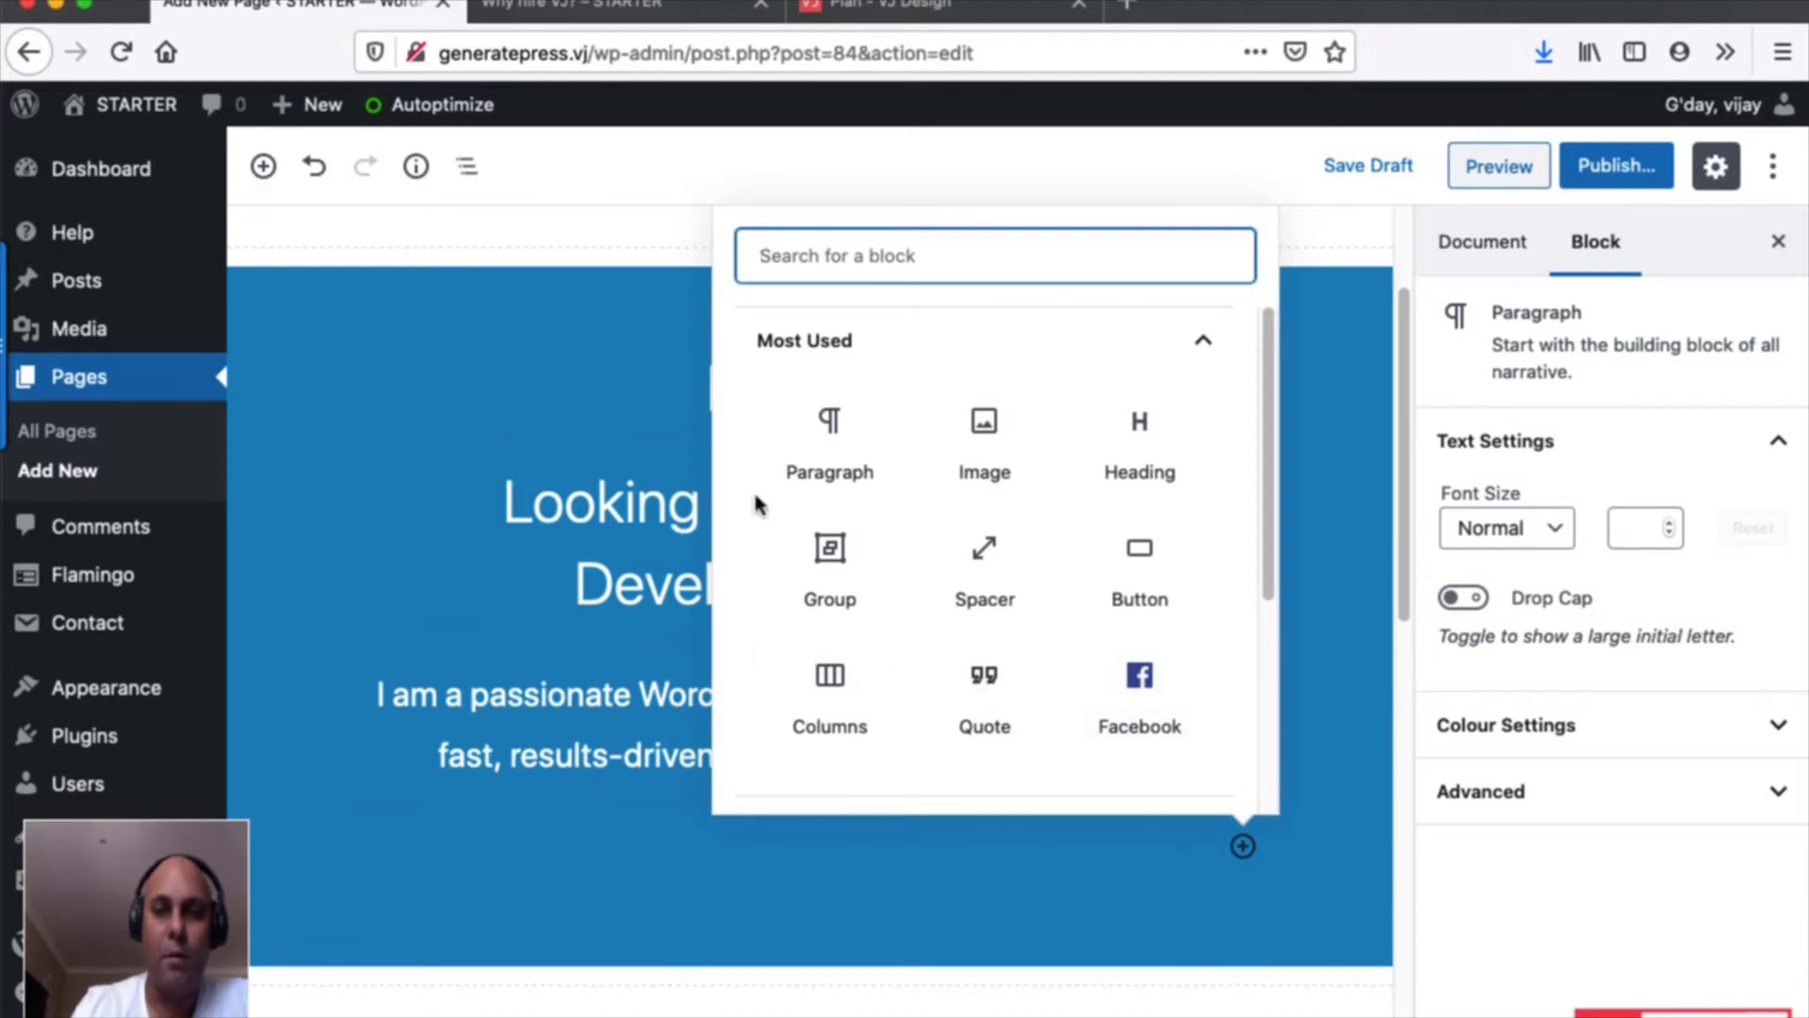
{"action": "left_click", "coordinate": [1132, 566]}
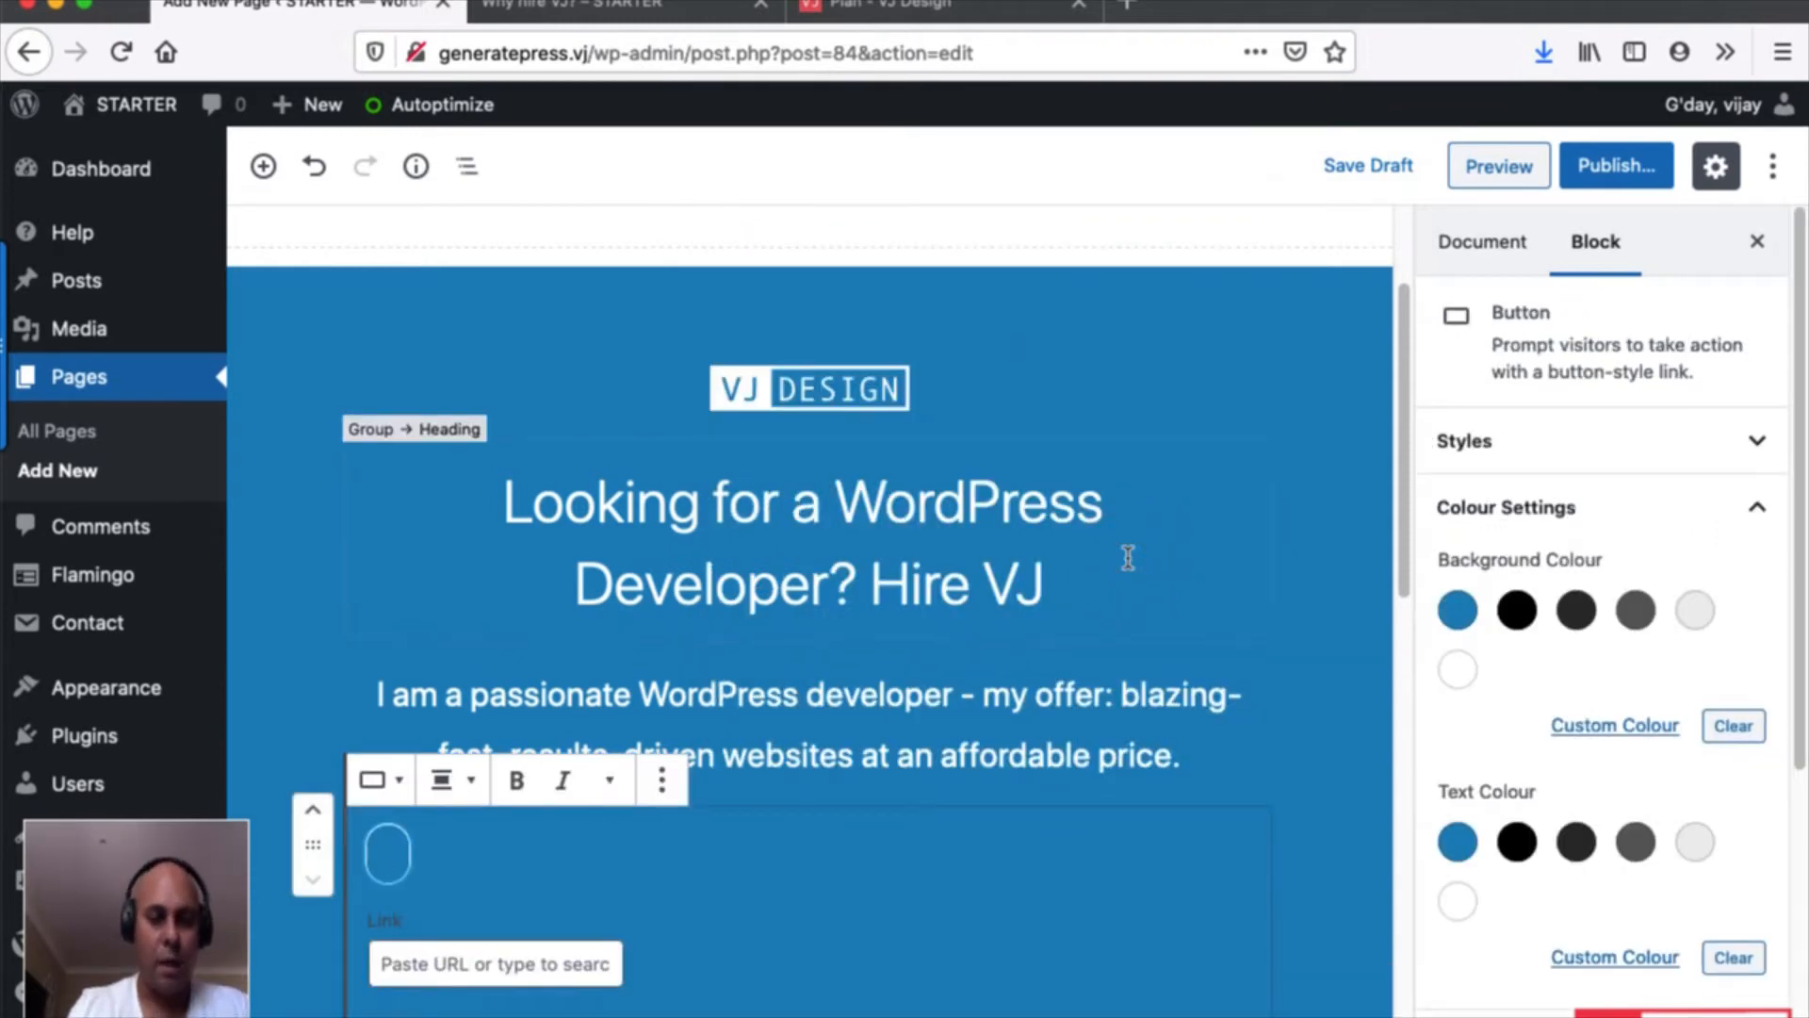
{"action": "type", "text": "Hire M"}
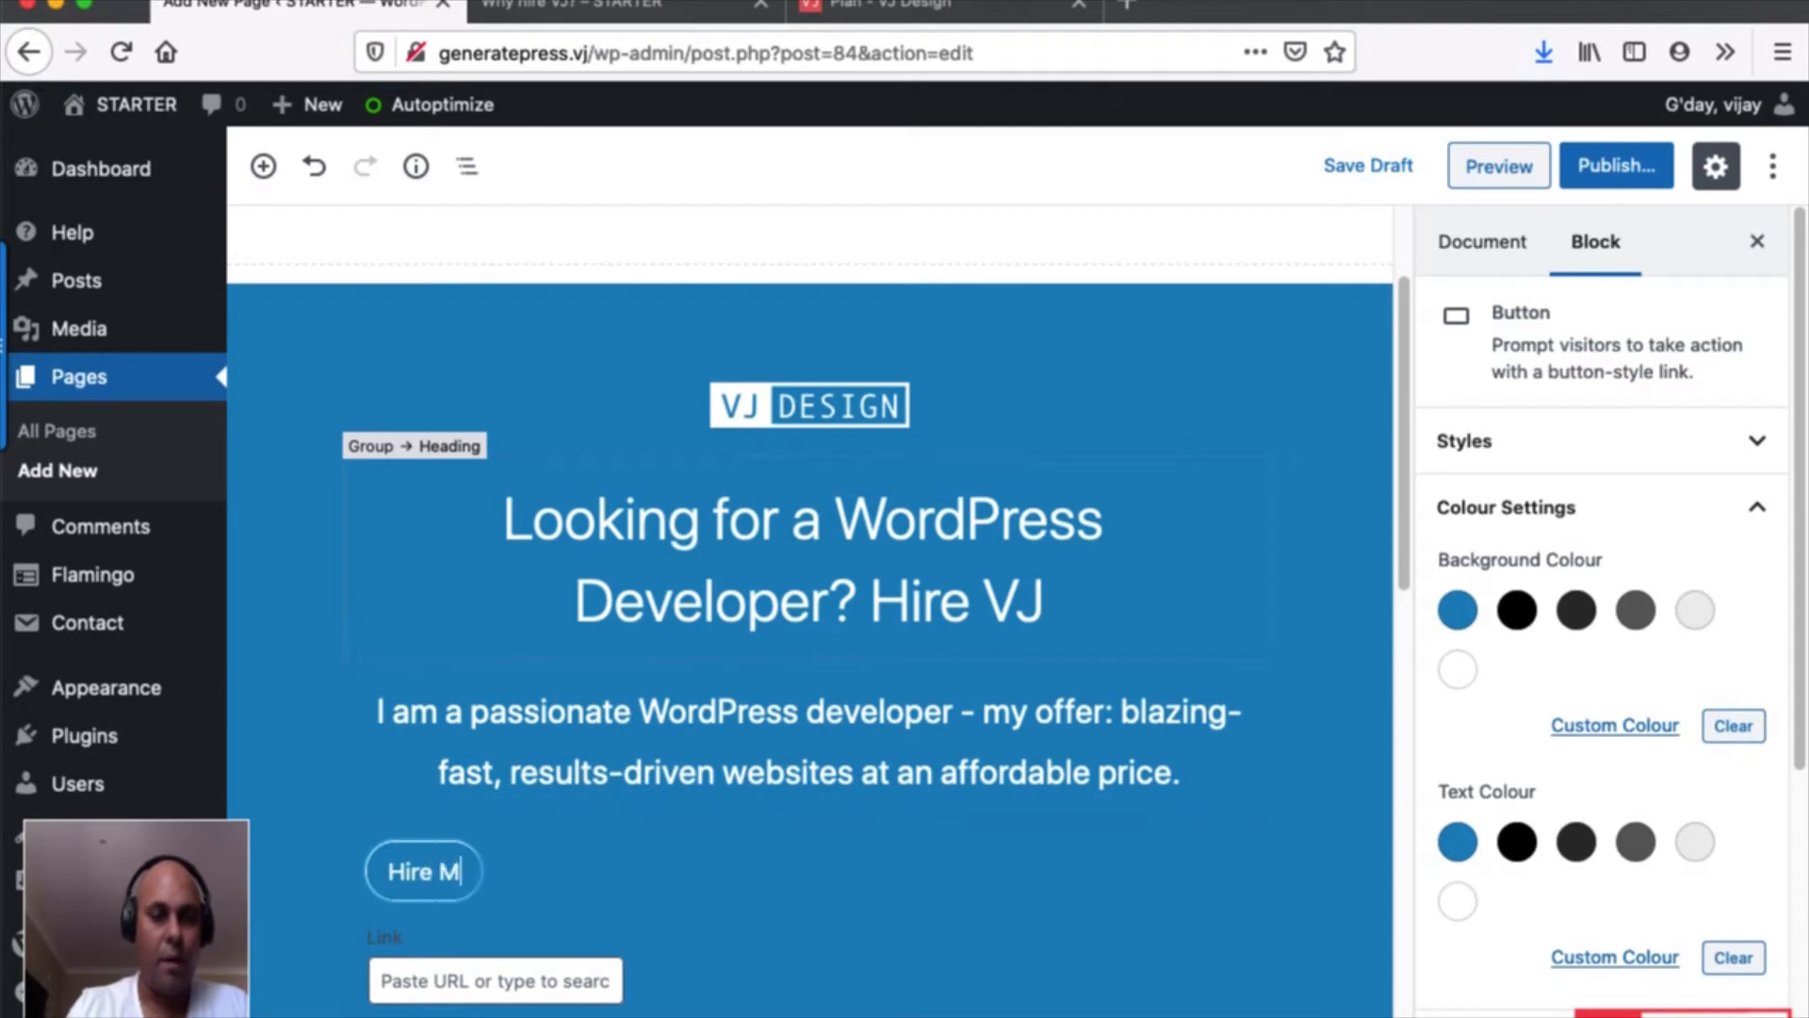
{"action": "type", "text": "e!"}
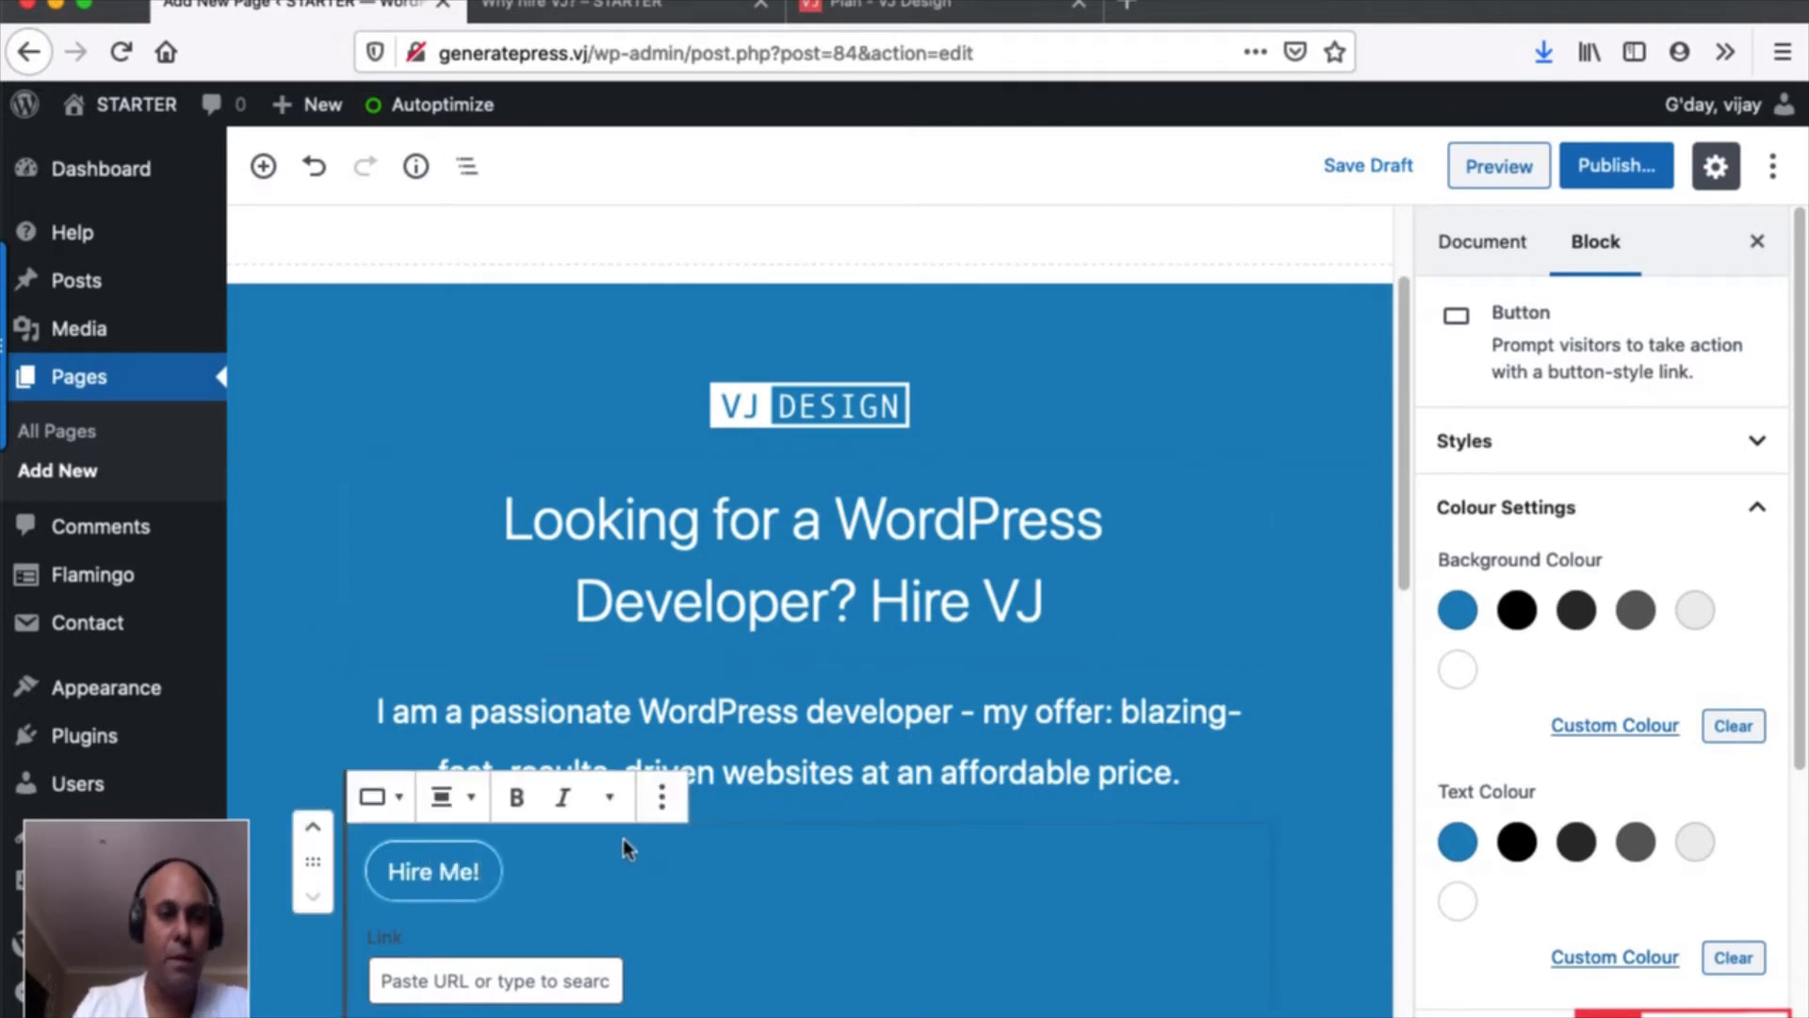
{"action": "left_click", "coordinate": [470, 797]}
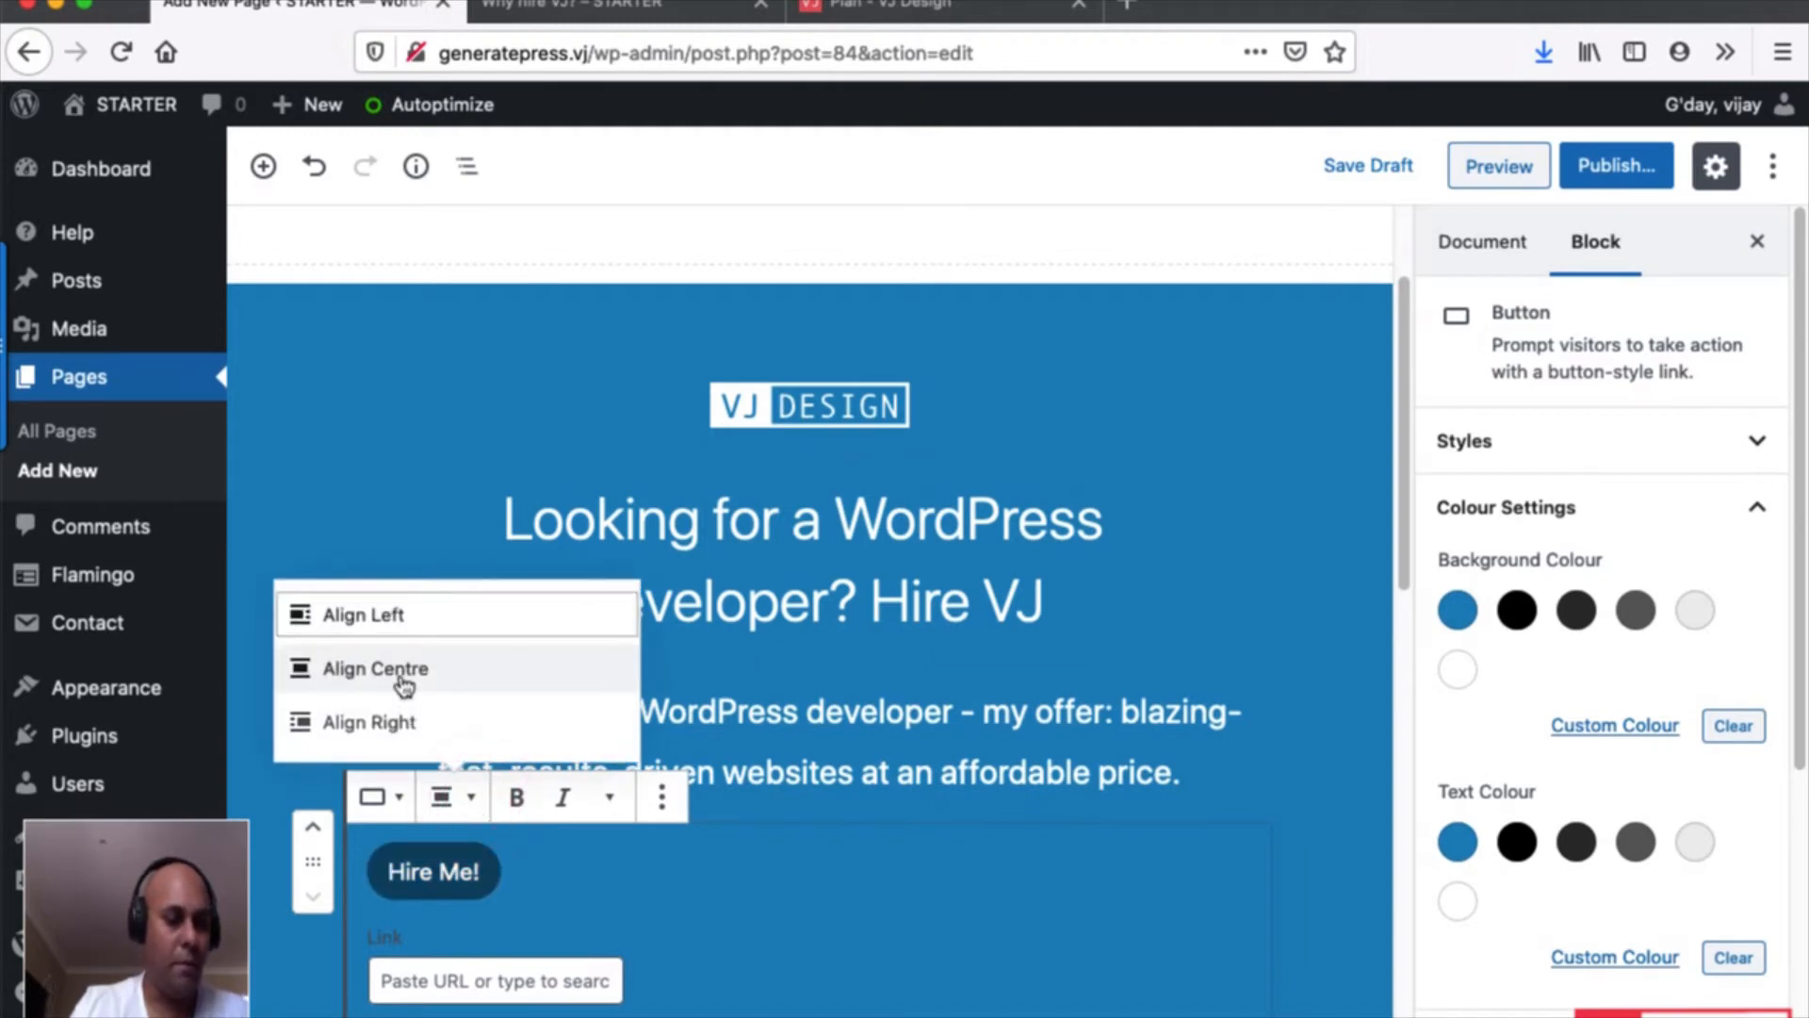
{"action": "left_click", "coordinate": [402, 682]}
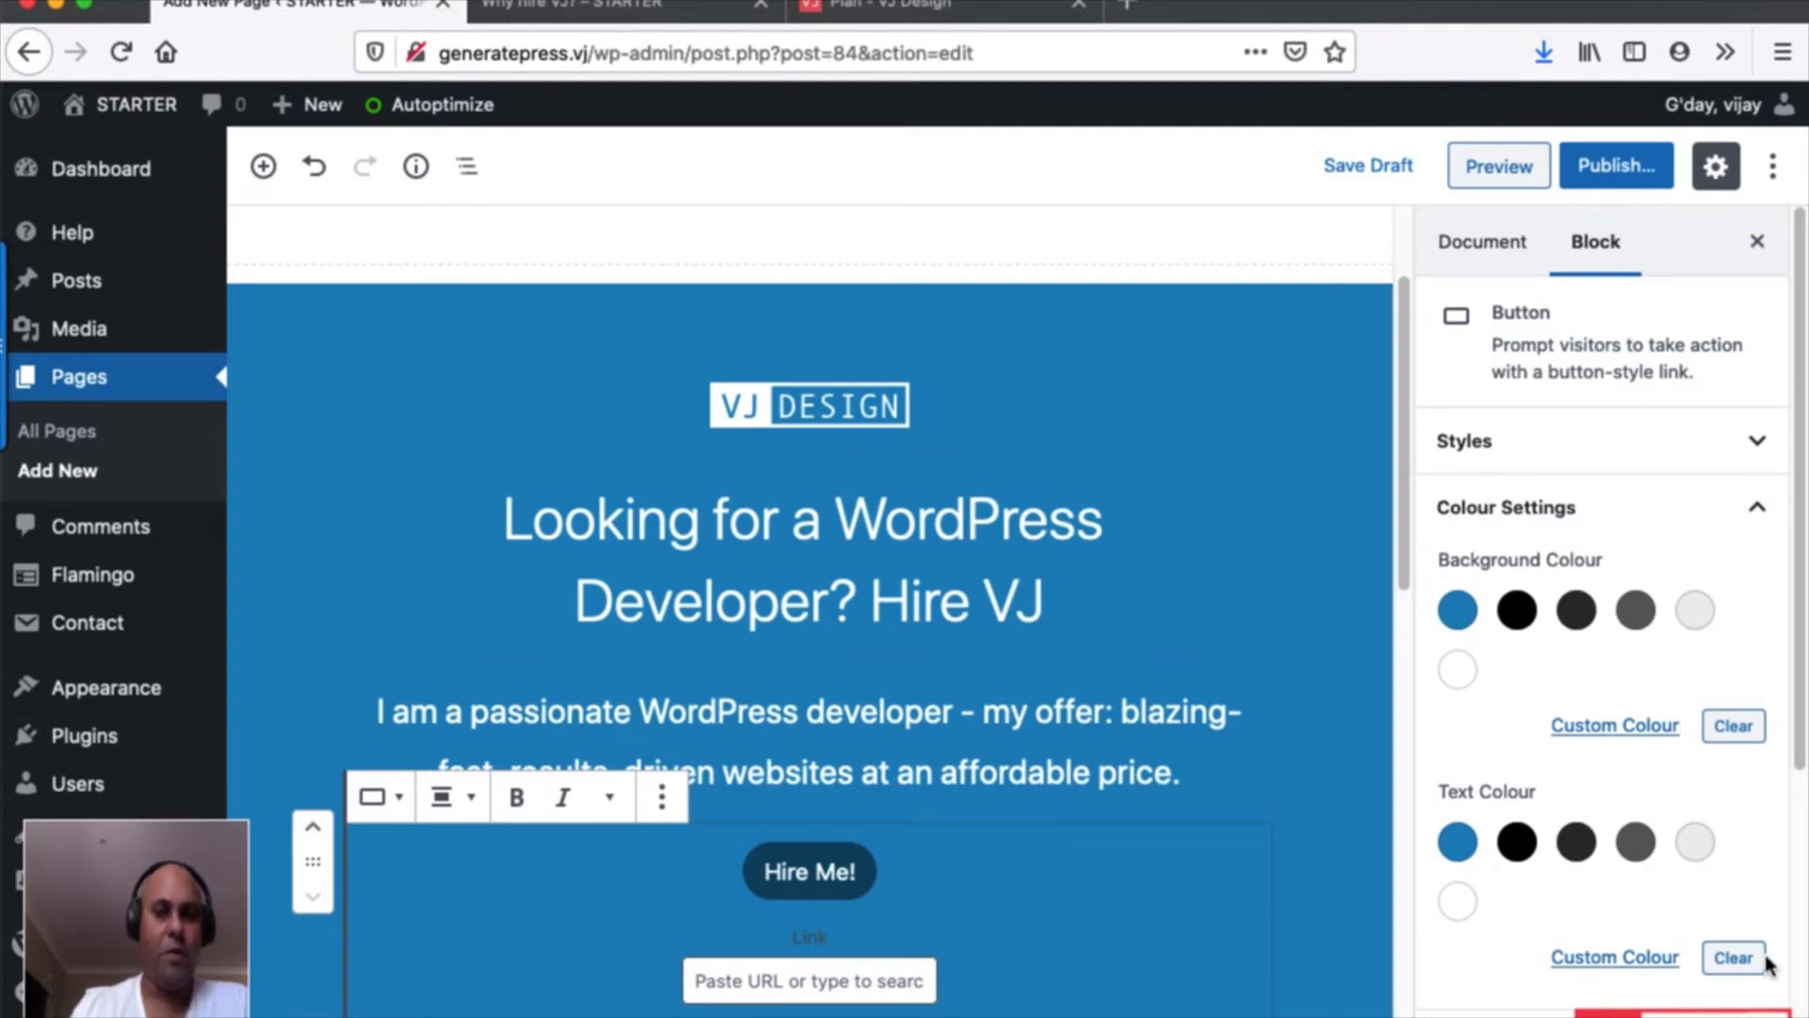
Apply the Outline style to the "Hire Me!" button and look through its colour settings.
{"action": "left_click", "coordinate": [1756, 441]}
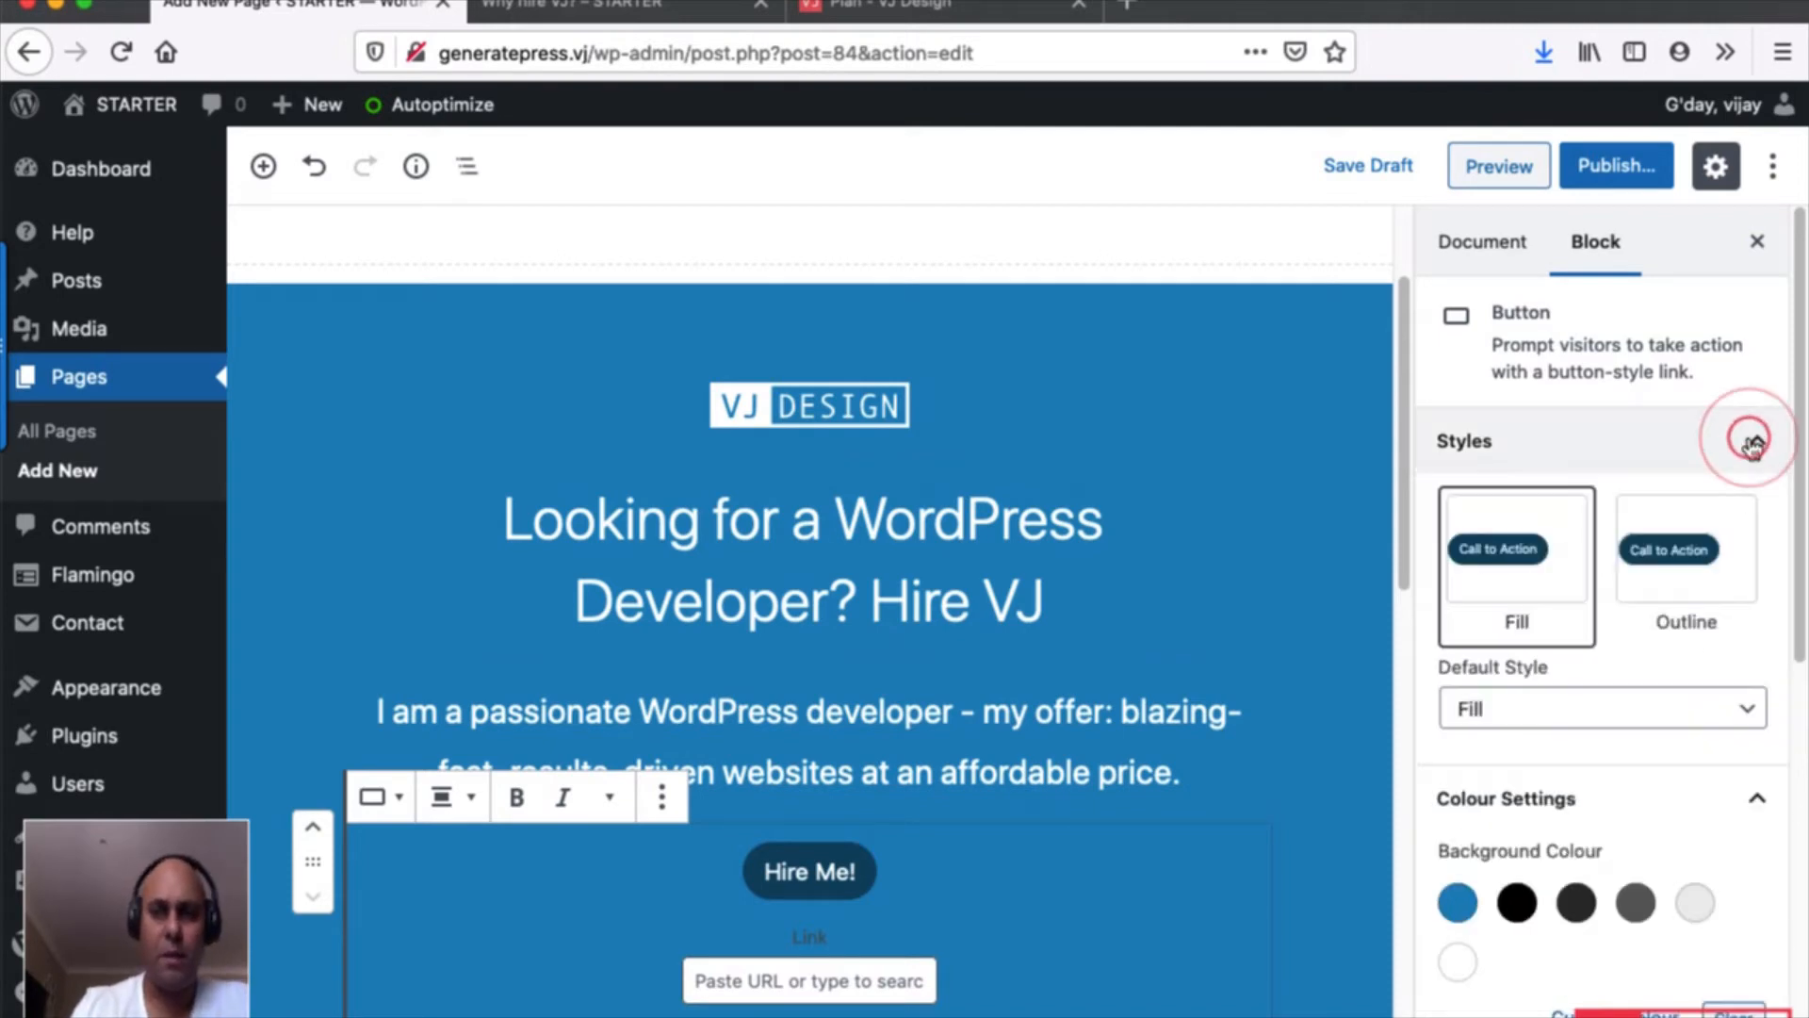
{"action": "left_click", "coordinate": [1711, 592]}
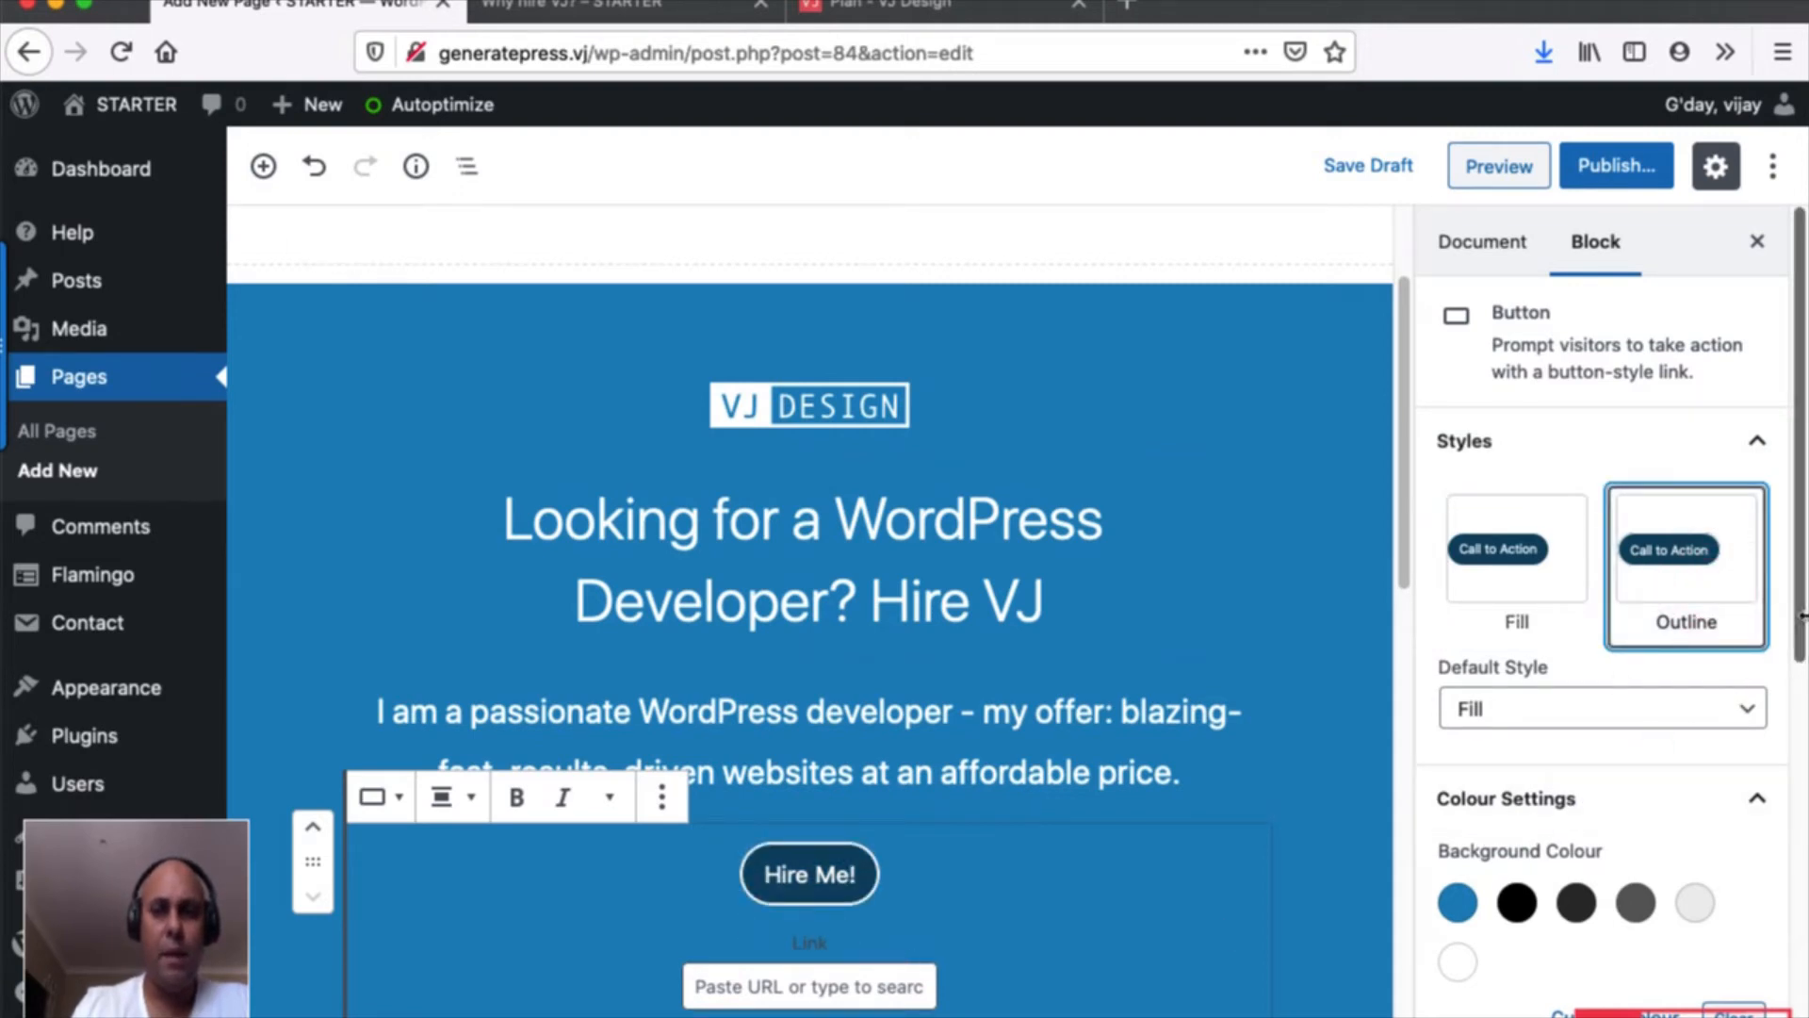
{"action": "left_click_drag", "start_coordinate": [1800, 617], "coordinate": [1800, 710]}
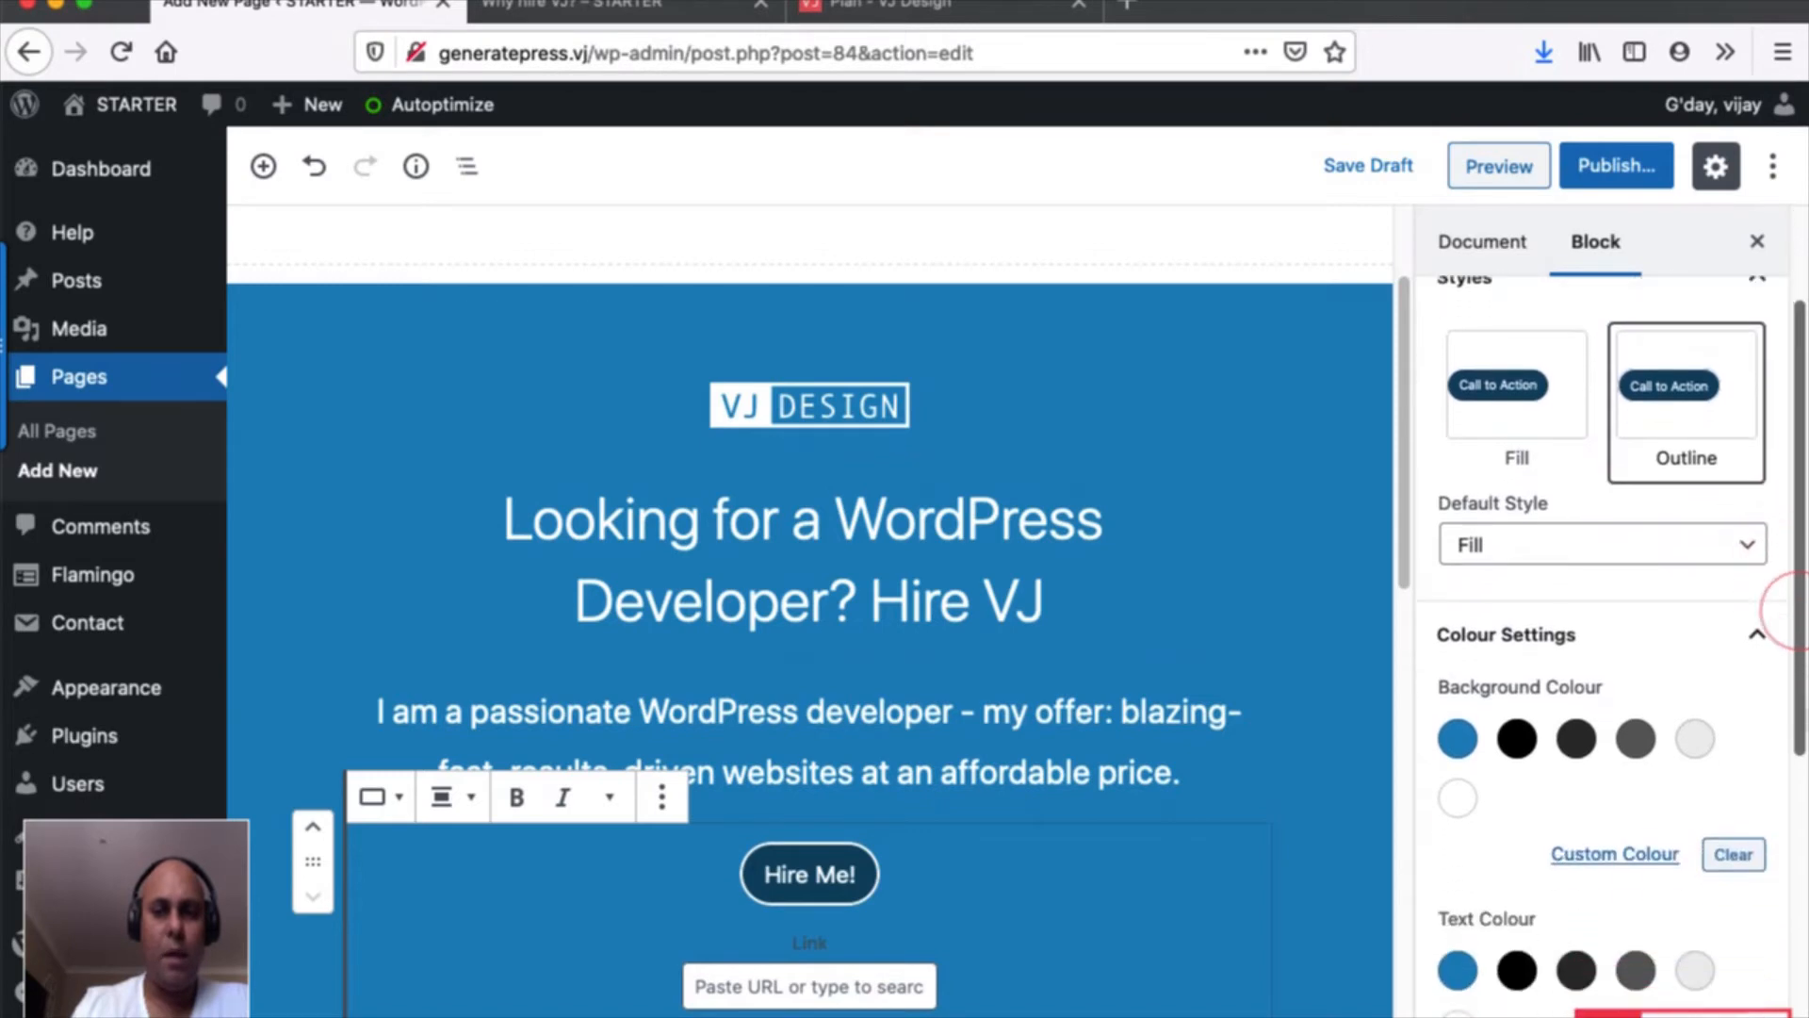
{"action": "scroll", "coordinate": [1772, 707], "scroll_direction": "down", "scroll_amount": 3}
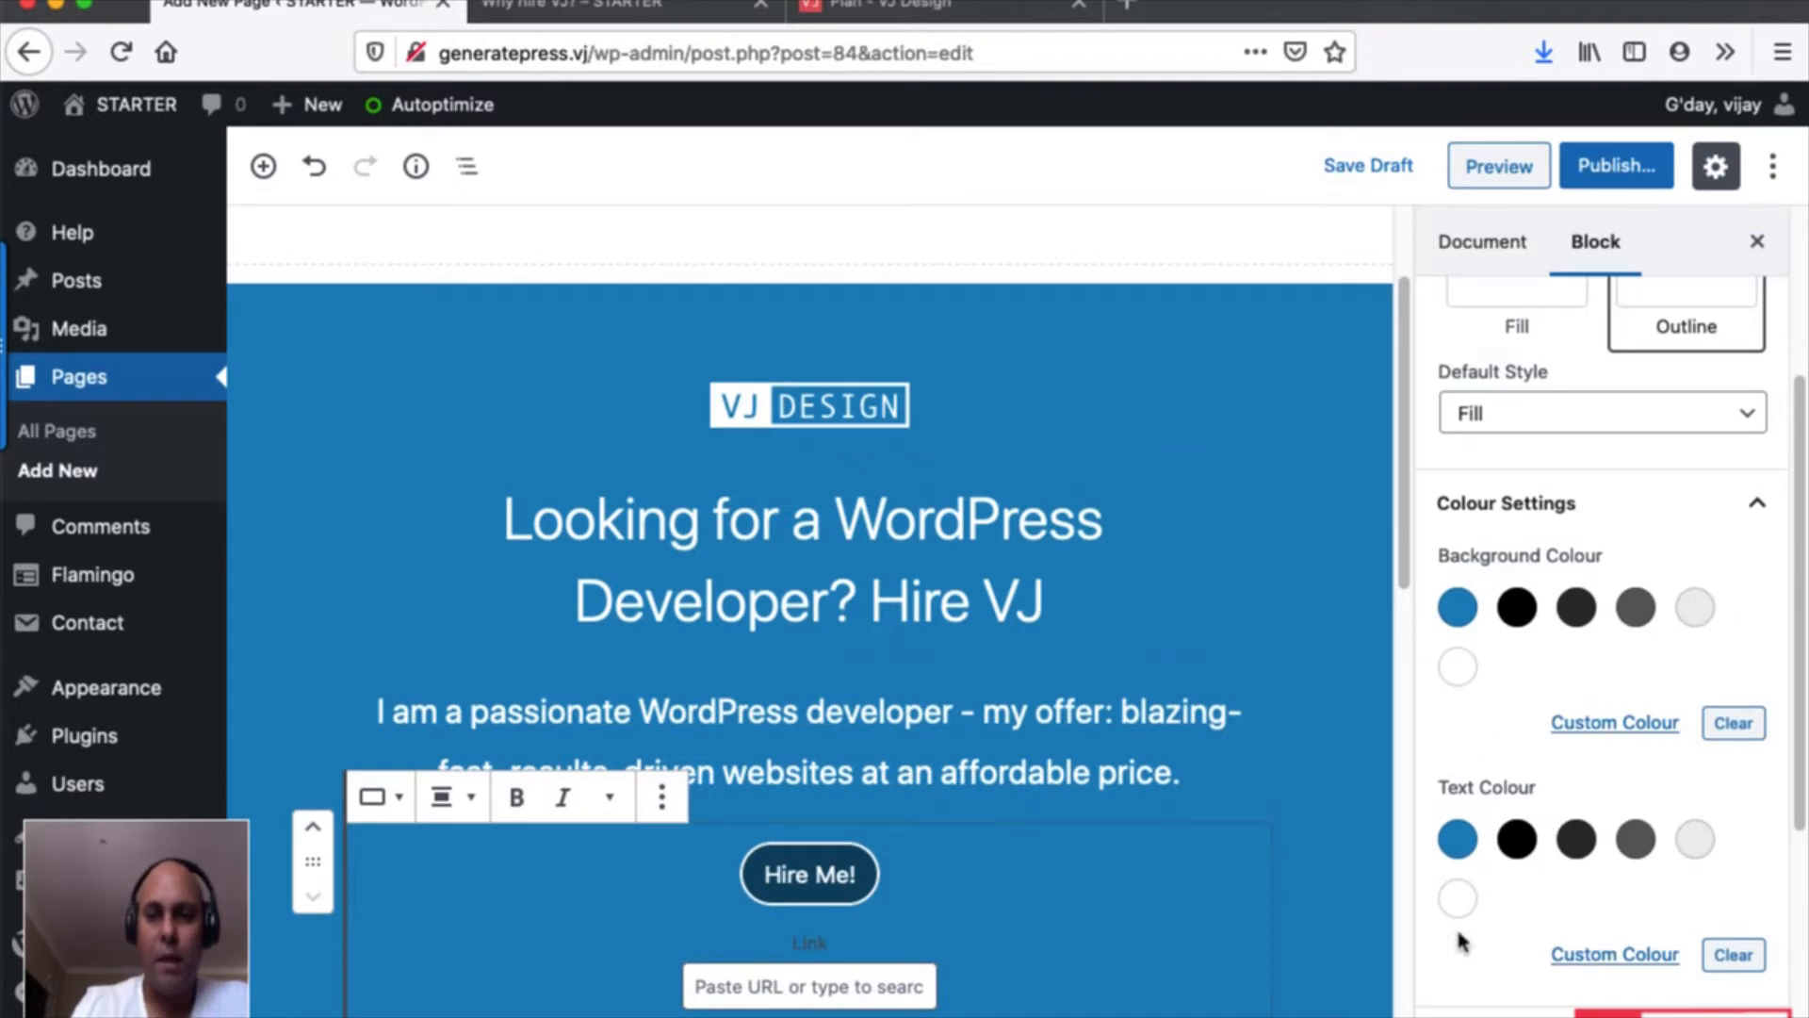
{"action": "left_click_drag", "start_coordinate": [1801, 594], "coordinate": [1788, 721]}
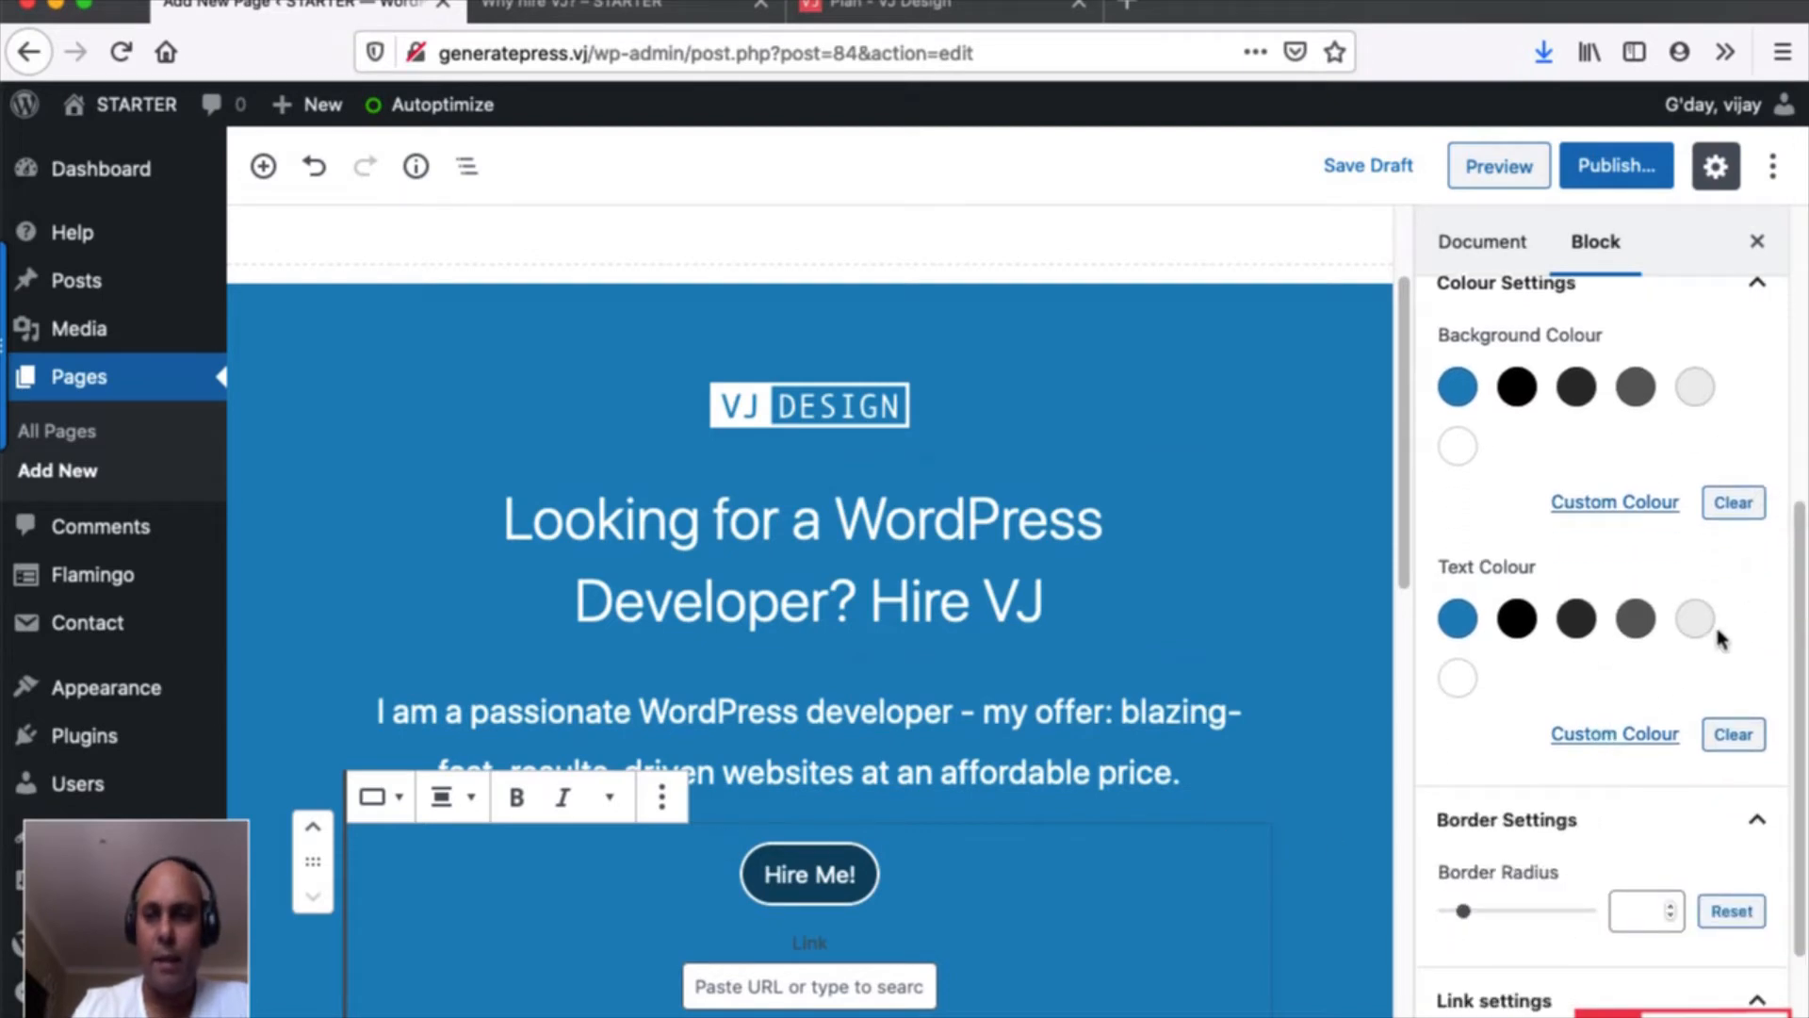
{"action": "left_click", "coordinate": [803, 990]}
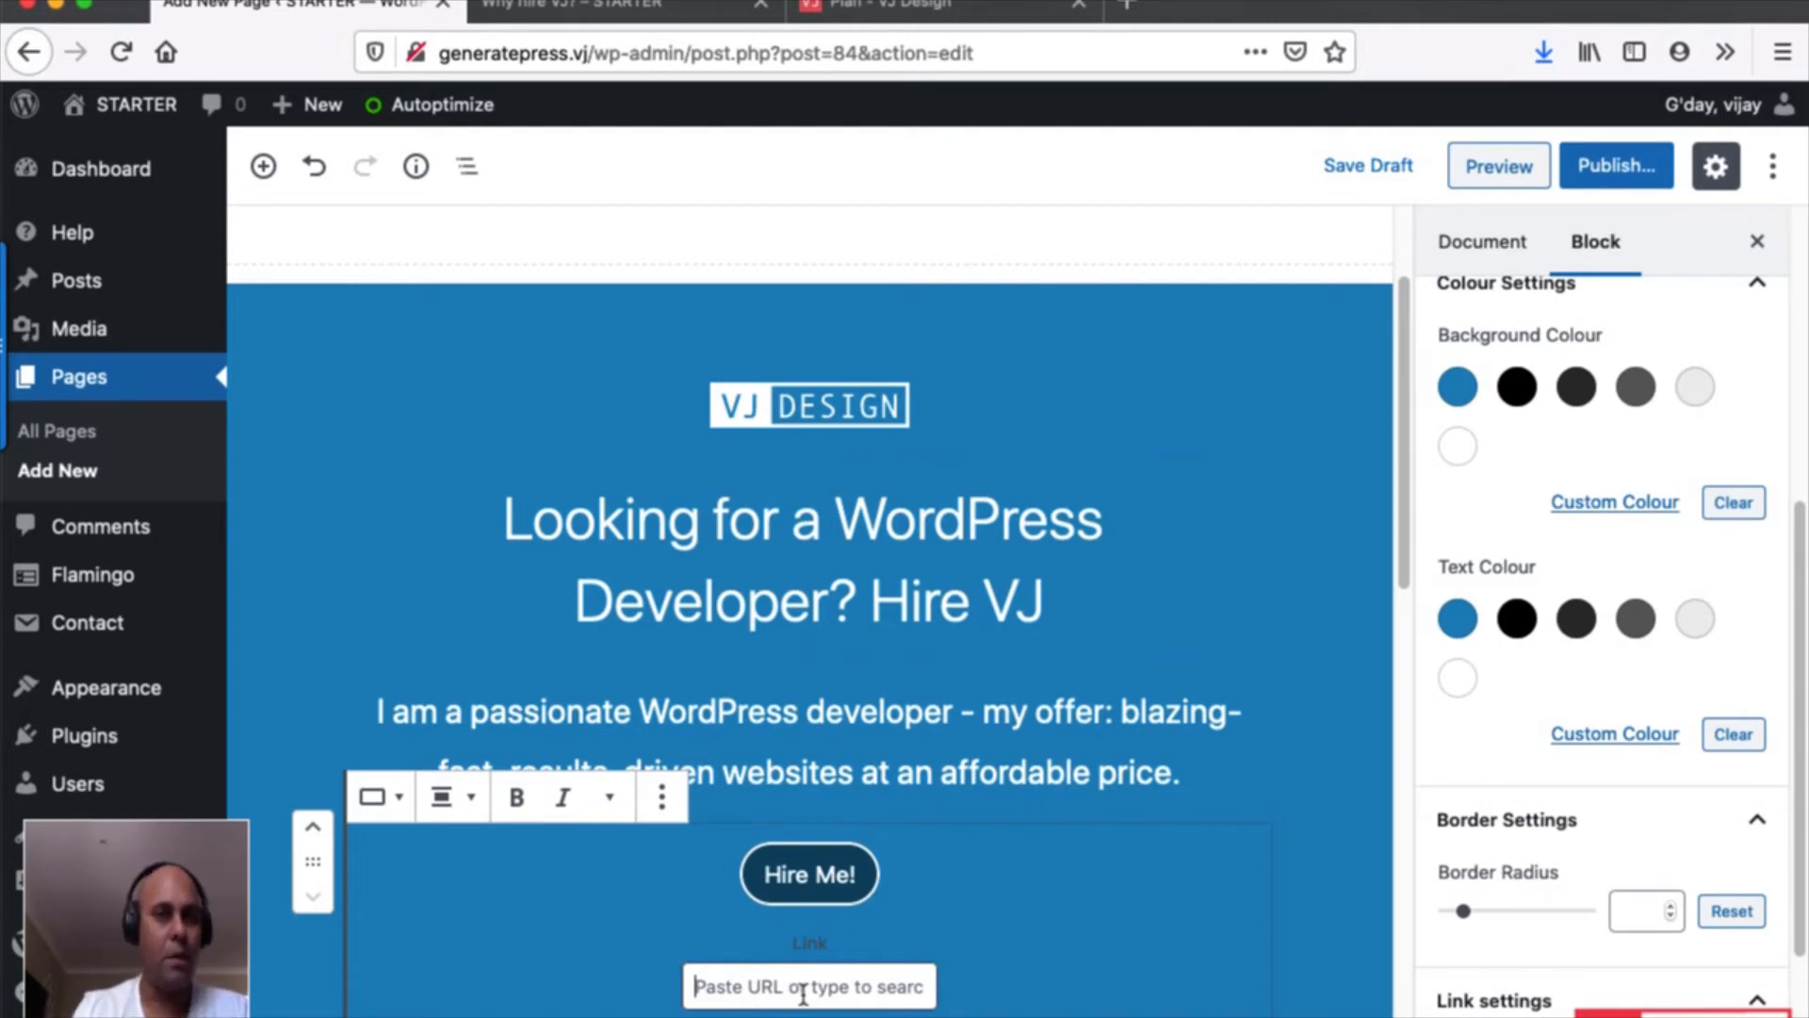
{"action": "left_click", "coordinate": [879, 8]}
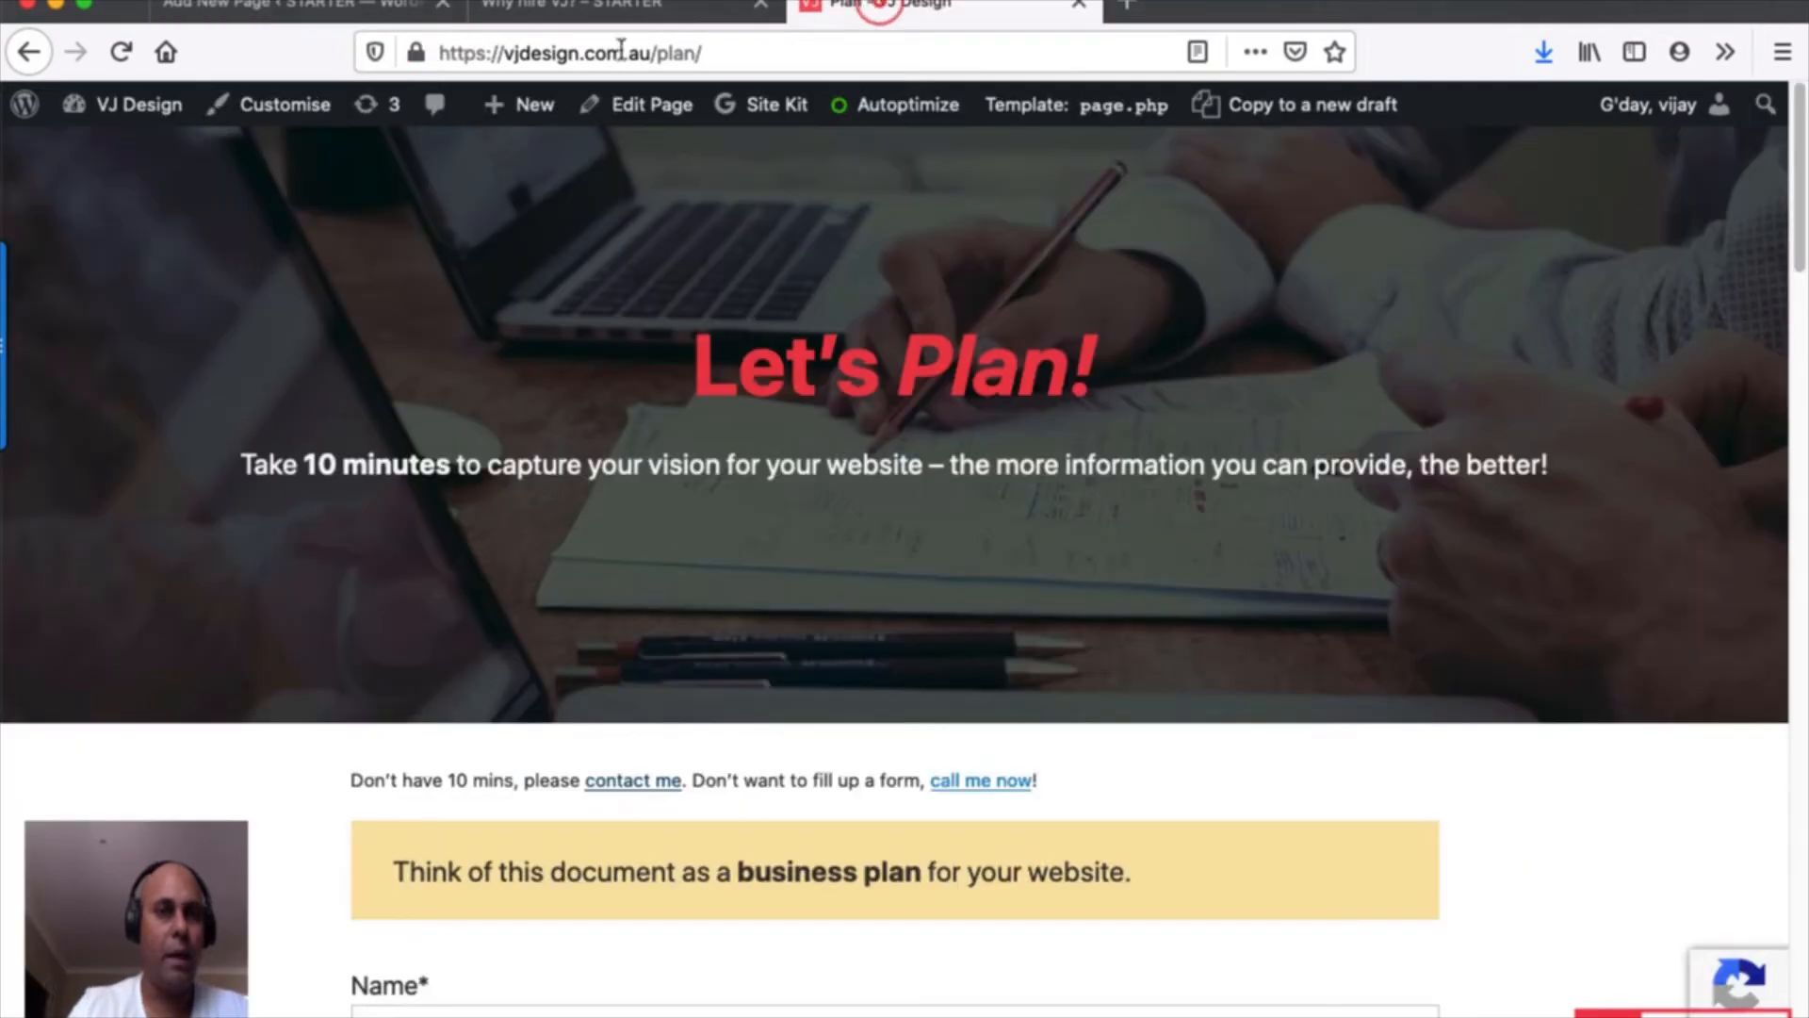
{"action": "left_click", "coordinate": [568, 52]}
{"action": "right_click", "coordinate": [568, 52]}
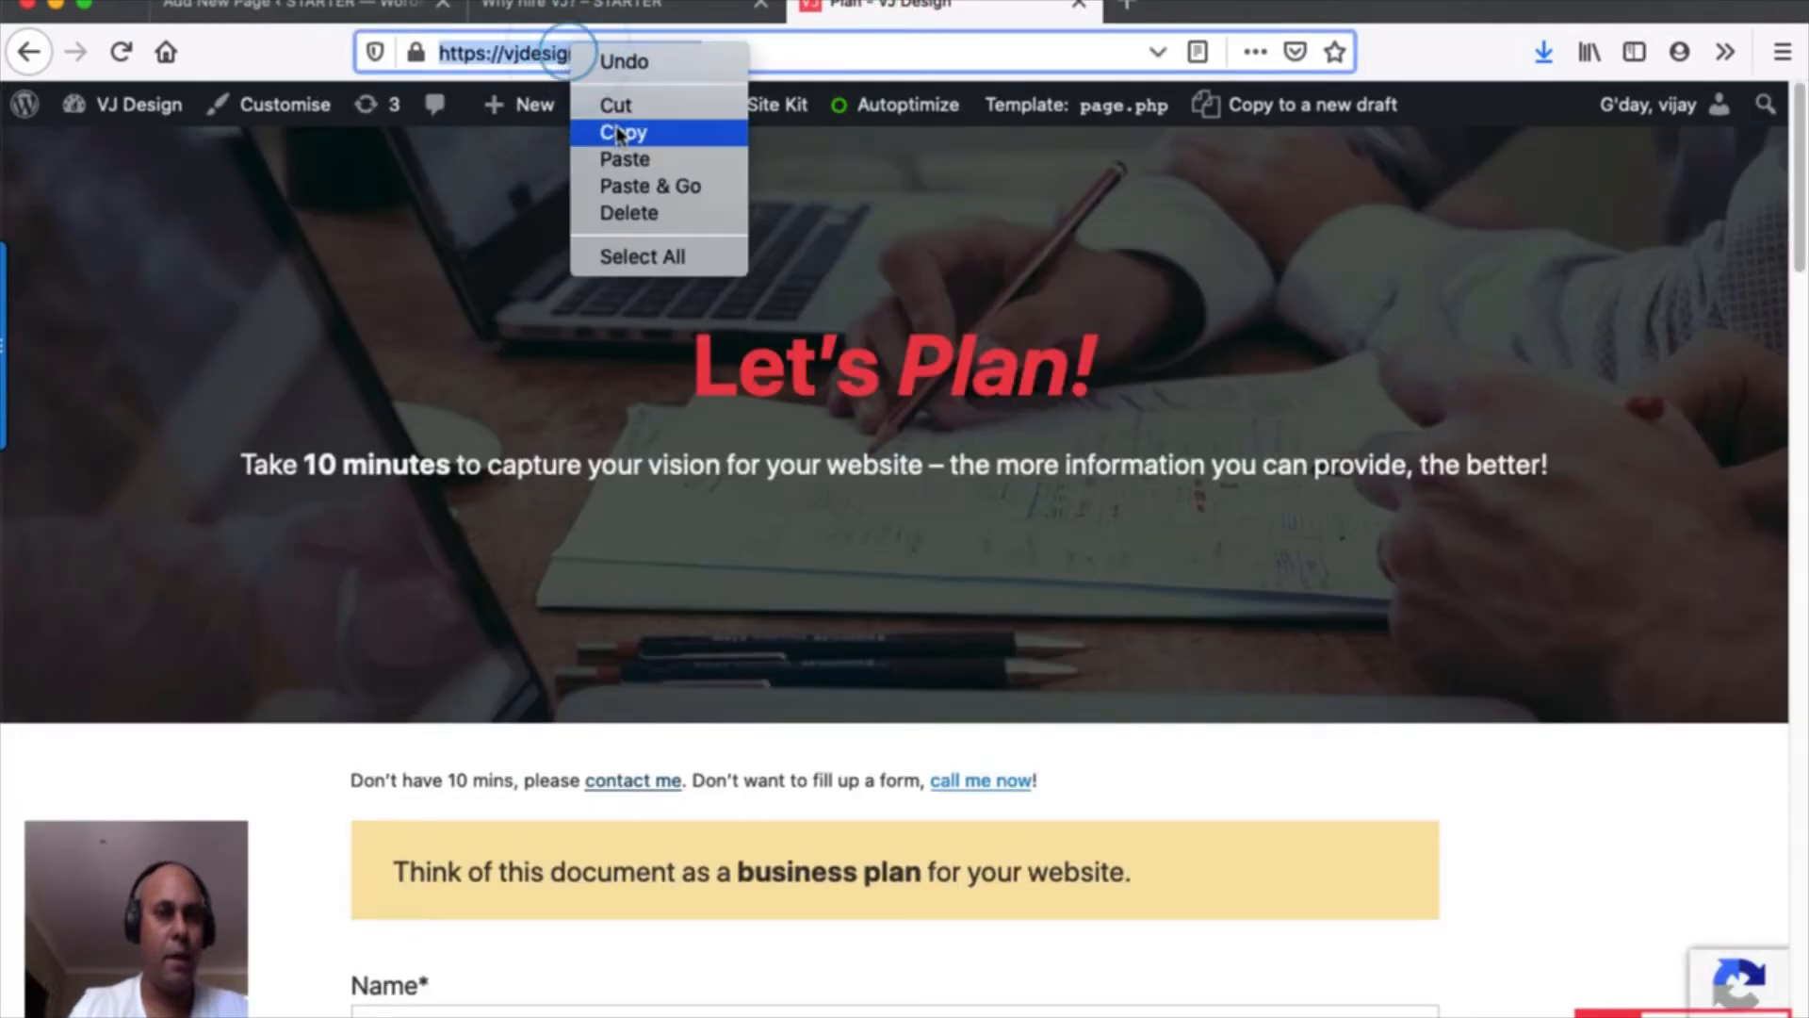
{"action": "left_click", "coordinate": [367, 9]}
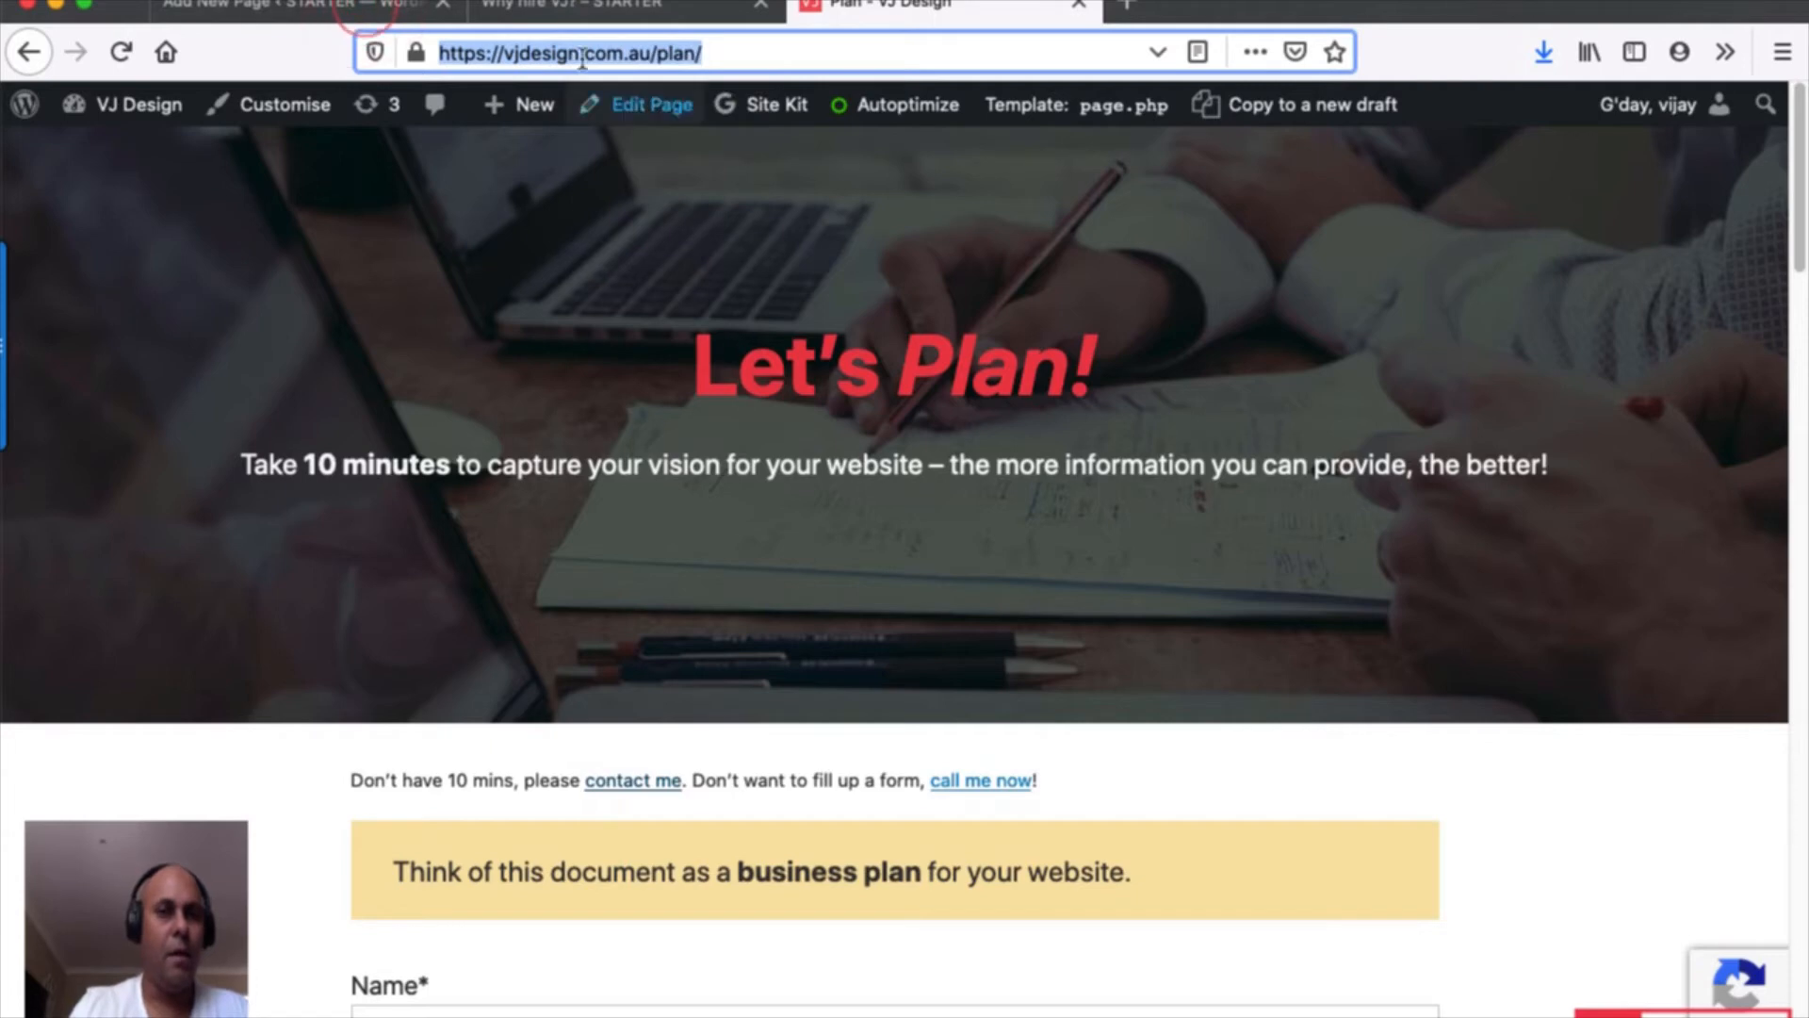
{"action": "left_click", "coordinate": [349, 8]}
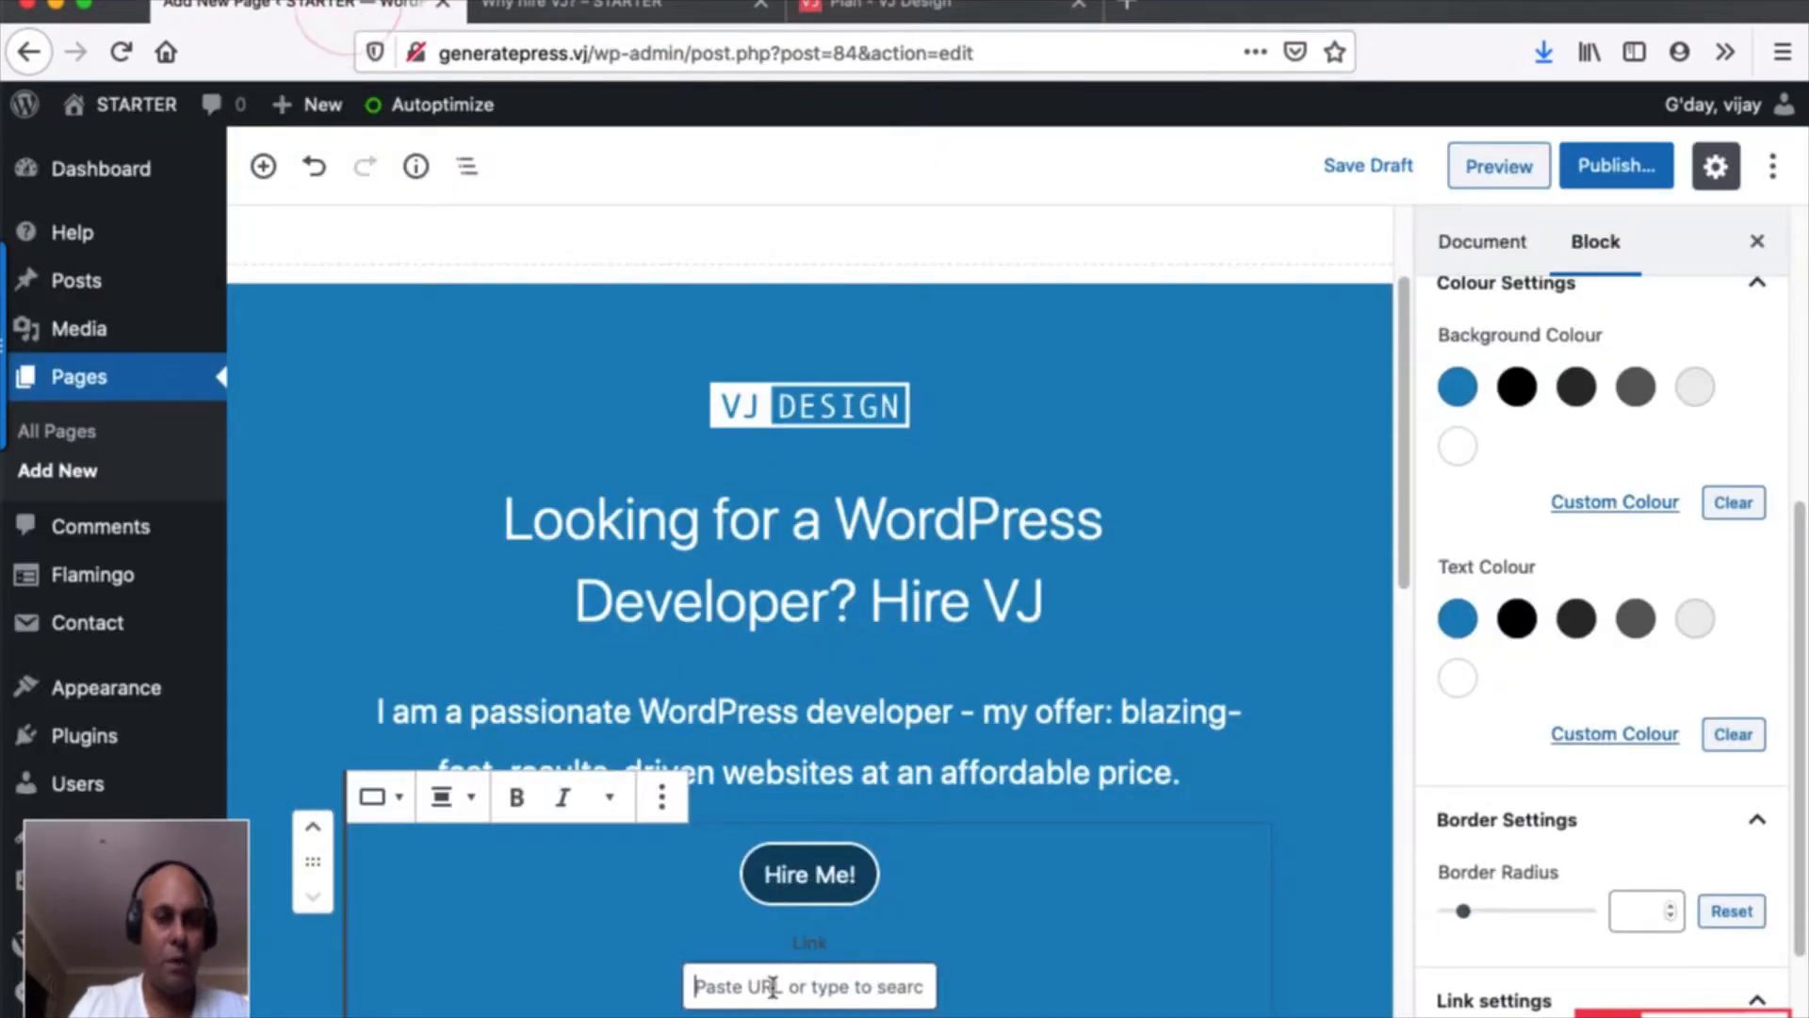
Search the site's pages for "pla" in the "Hire Me!" button's link and link it to the Plan page.
{"action": "left_click", "coordinate": [771, 986]}
{"action": "type", "text": "pla"}
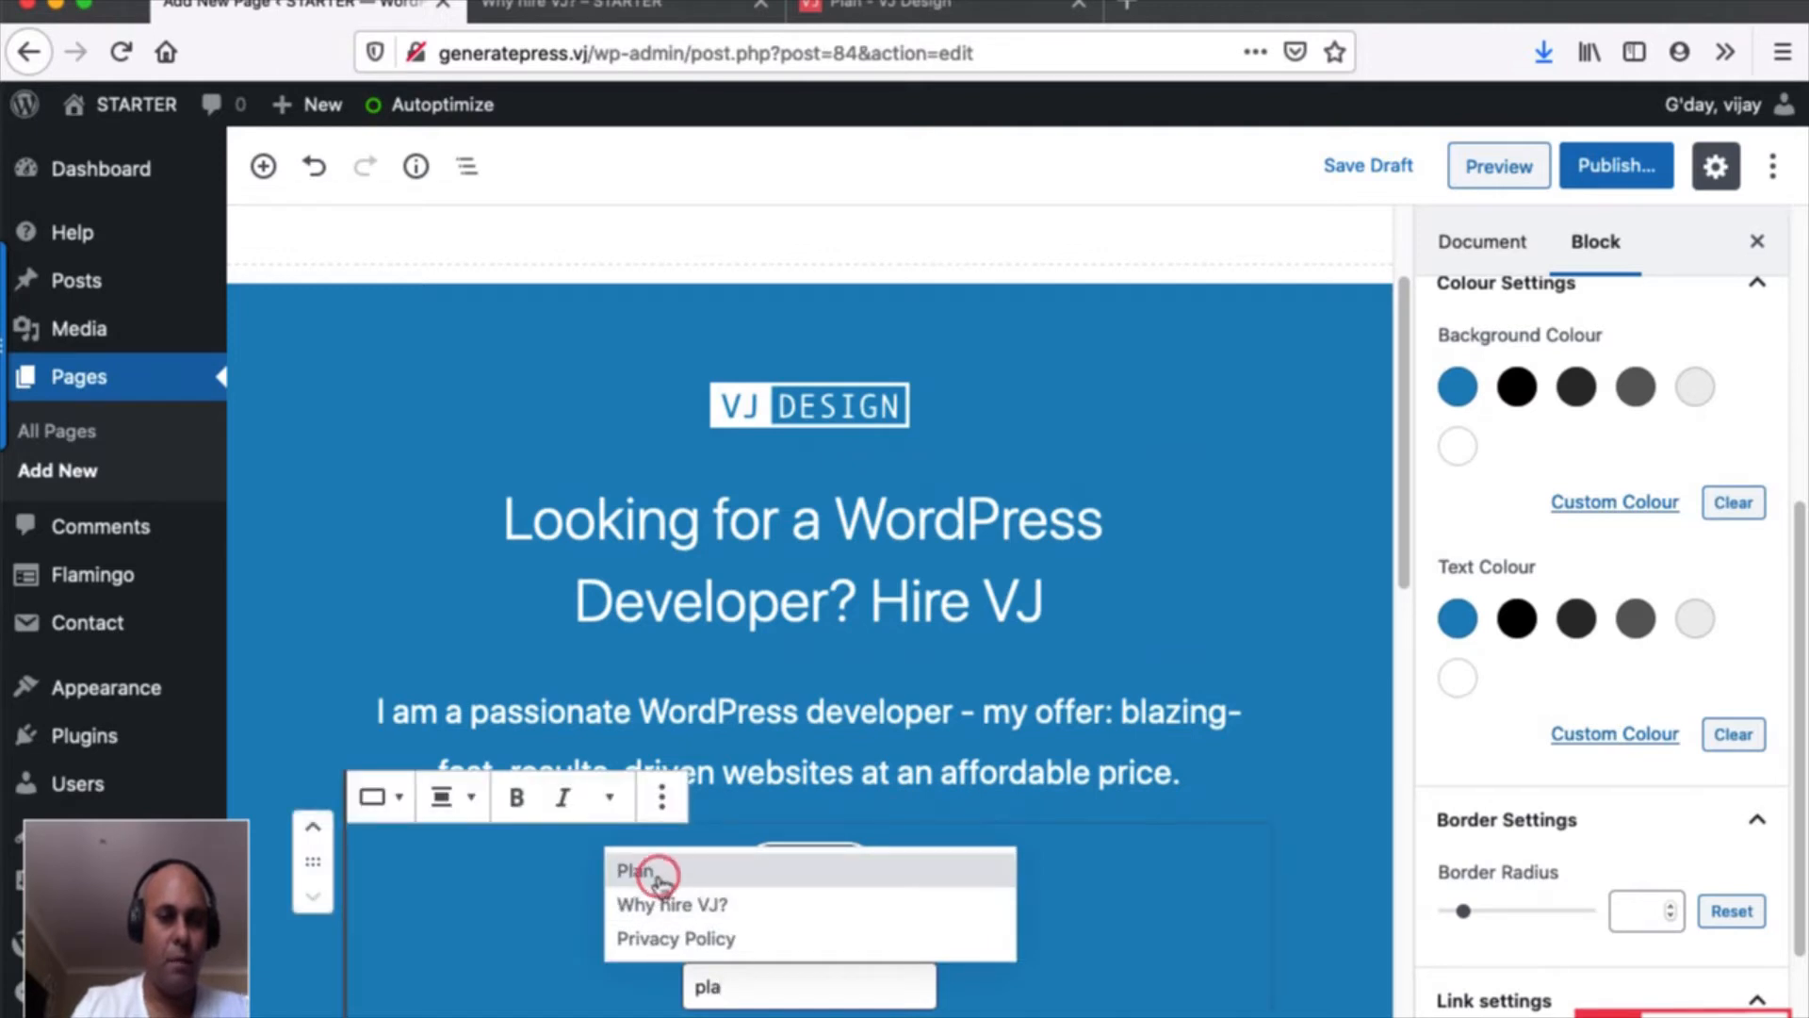
{"action": "left_click", "coordinate": [662, 884]}
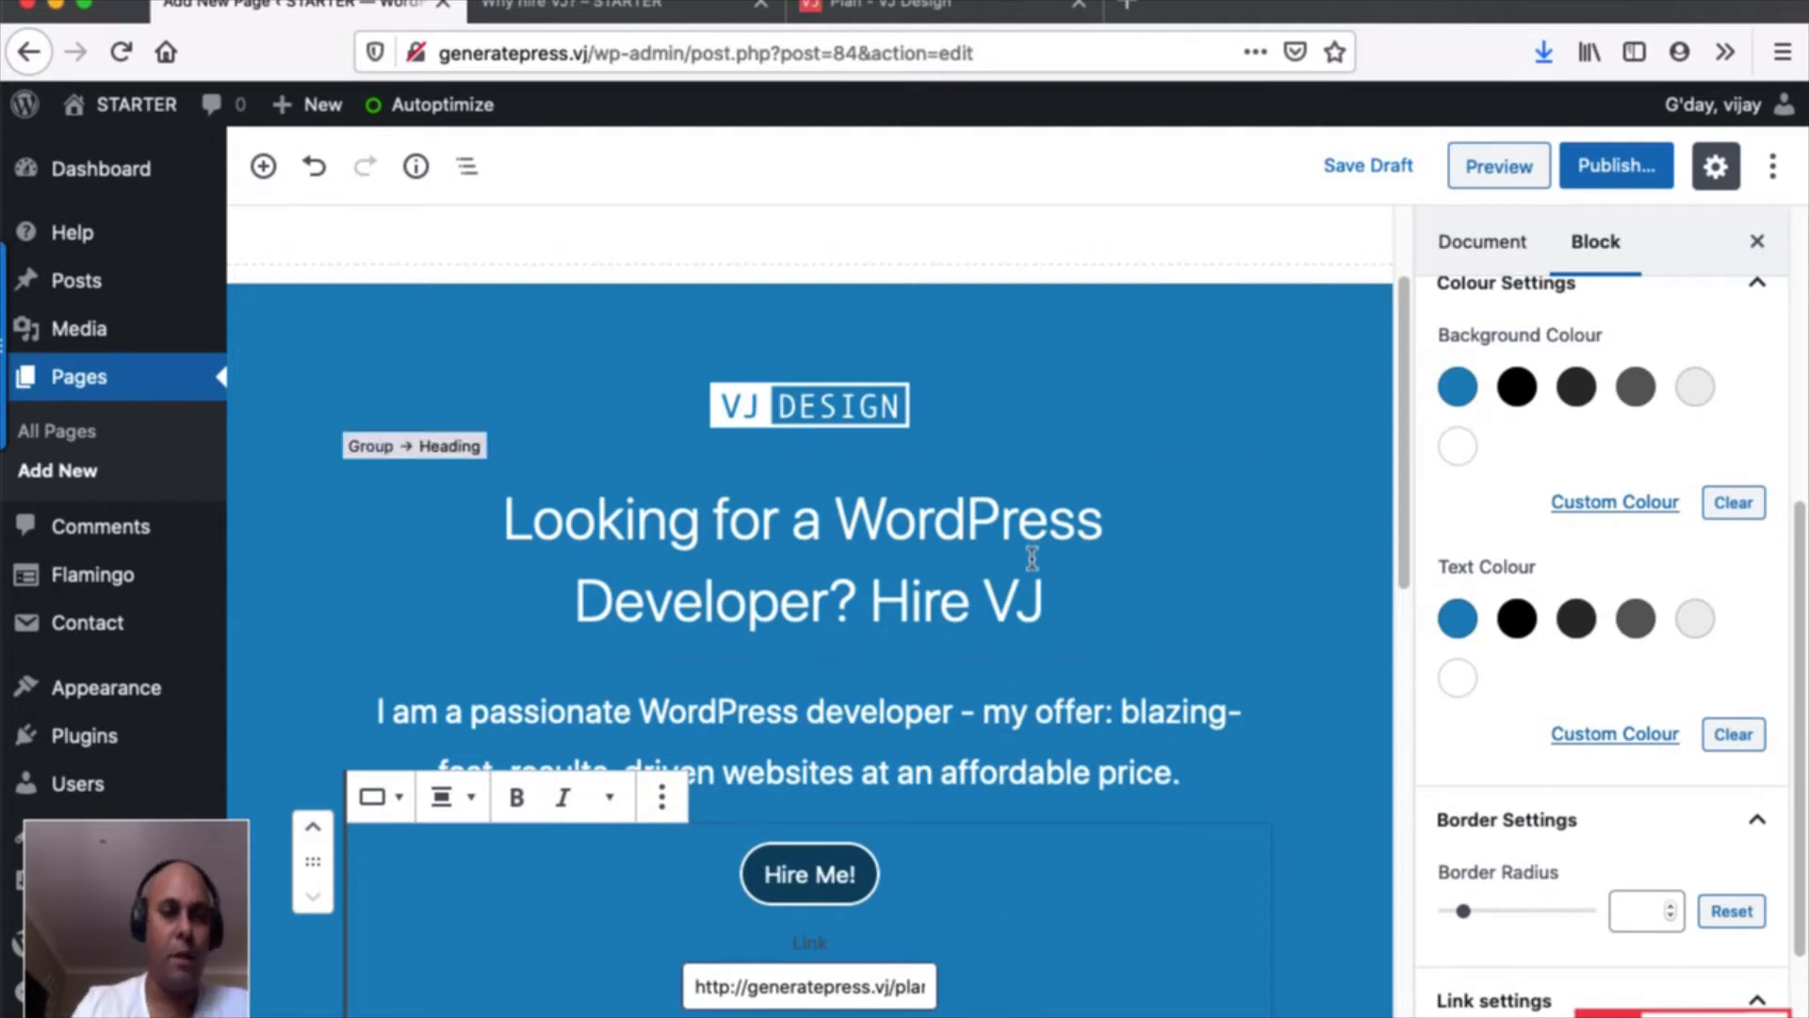
Set the "Hire Me!" button's border radius to 0.
{"action": "scroll", "coordinate": [1029, 556], "scroll_direction": "down", "scroll_amount": 2}
{"action": "scroll", "coordinate": [1019, 705], "scroll_direction": "down", "scroll_amount": 1}
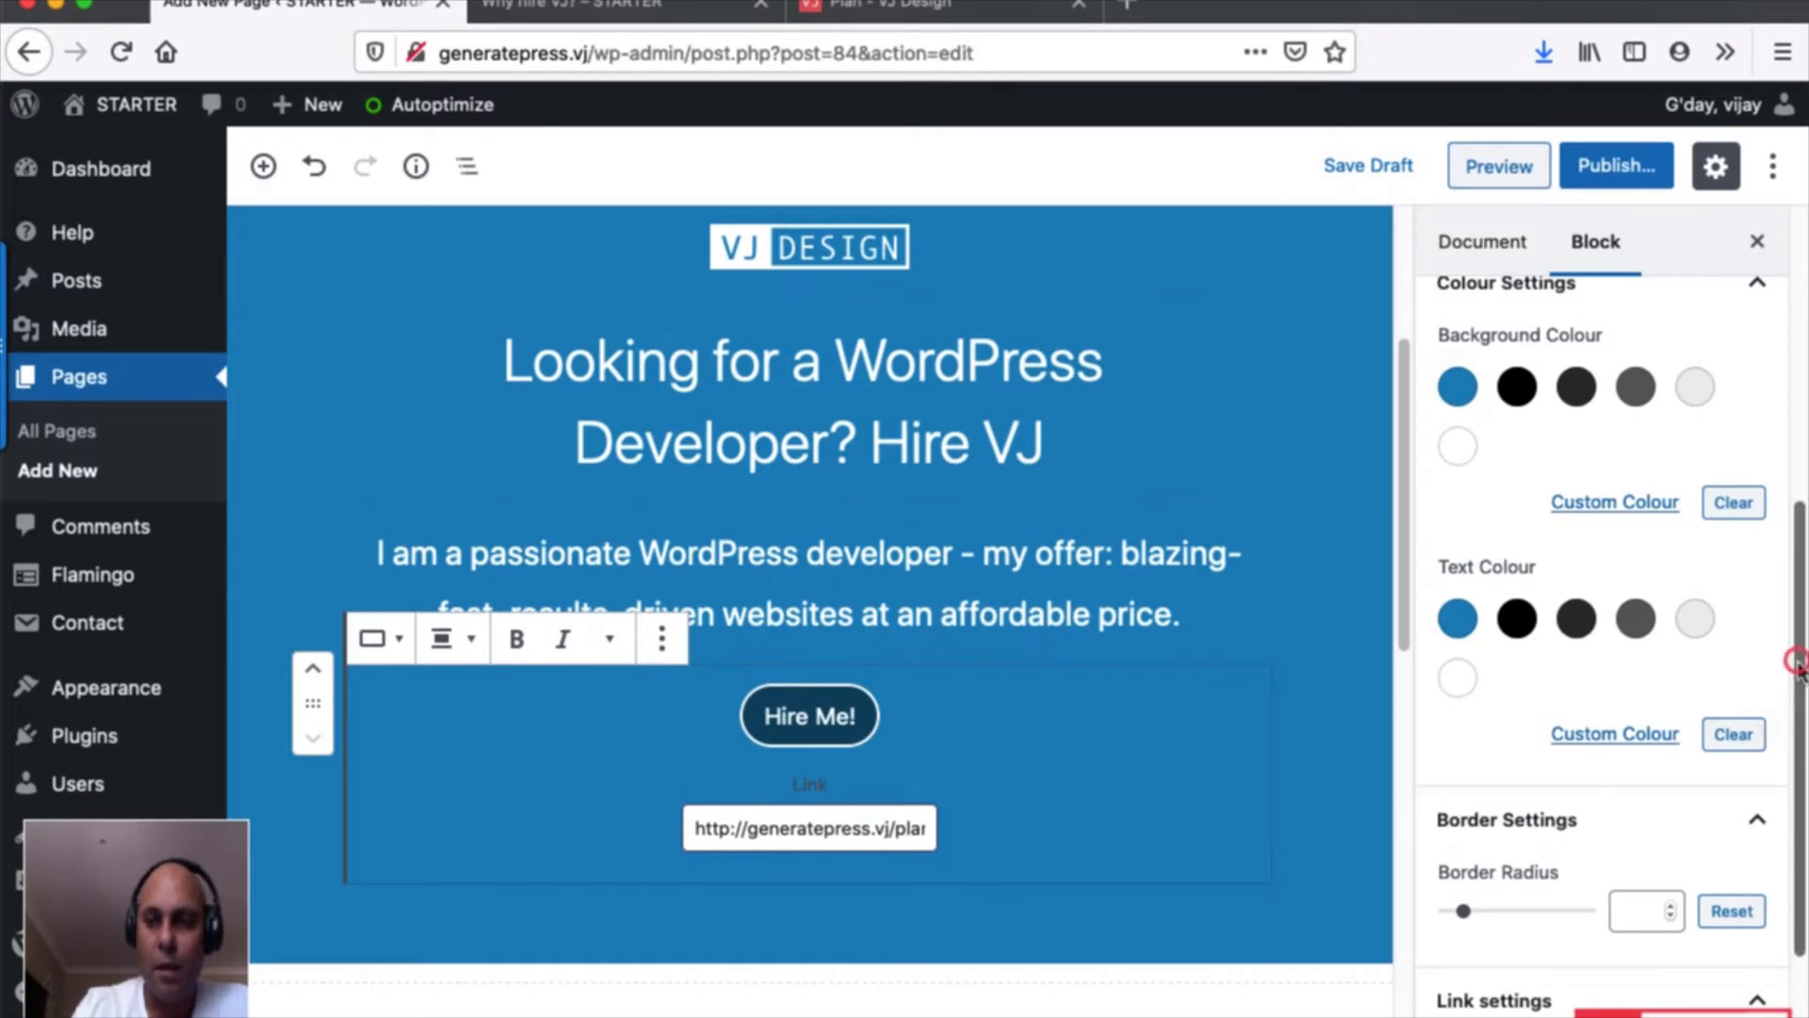
{"action": "left_click_drag", "start_coordinate": [1792, 660], "coordinate": [1798, 791]}
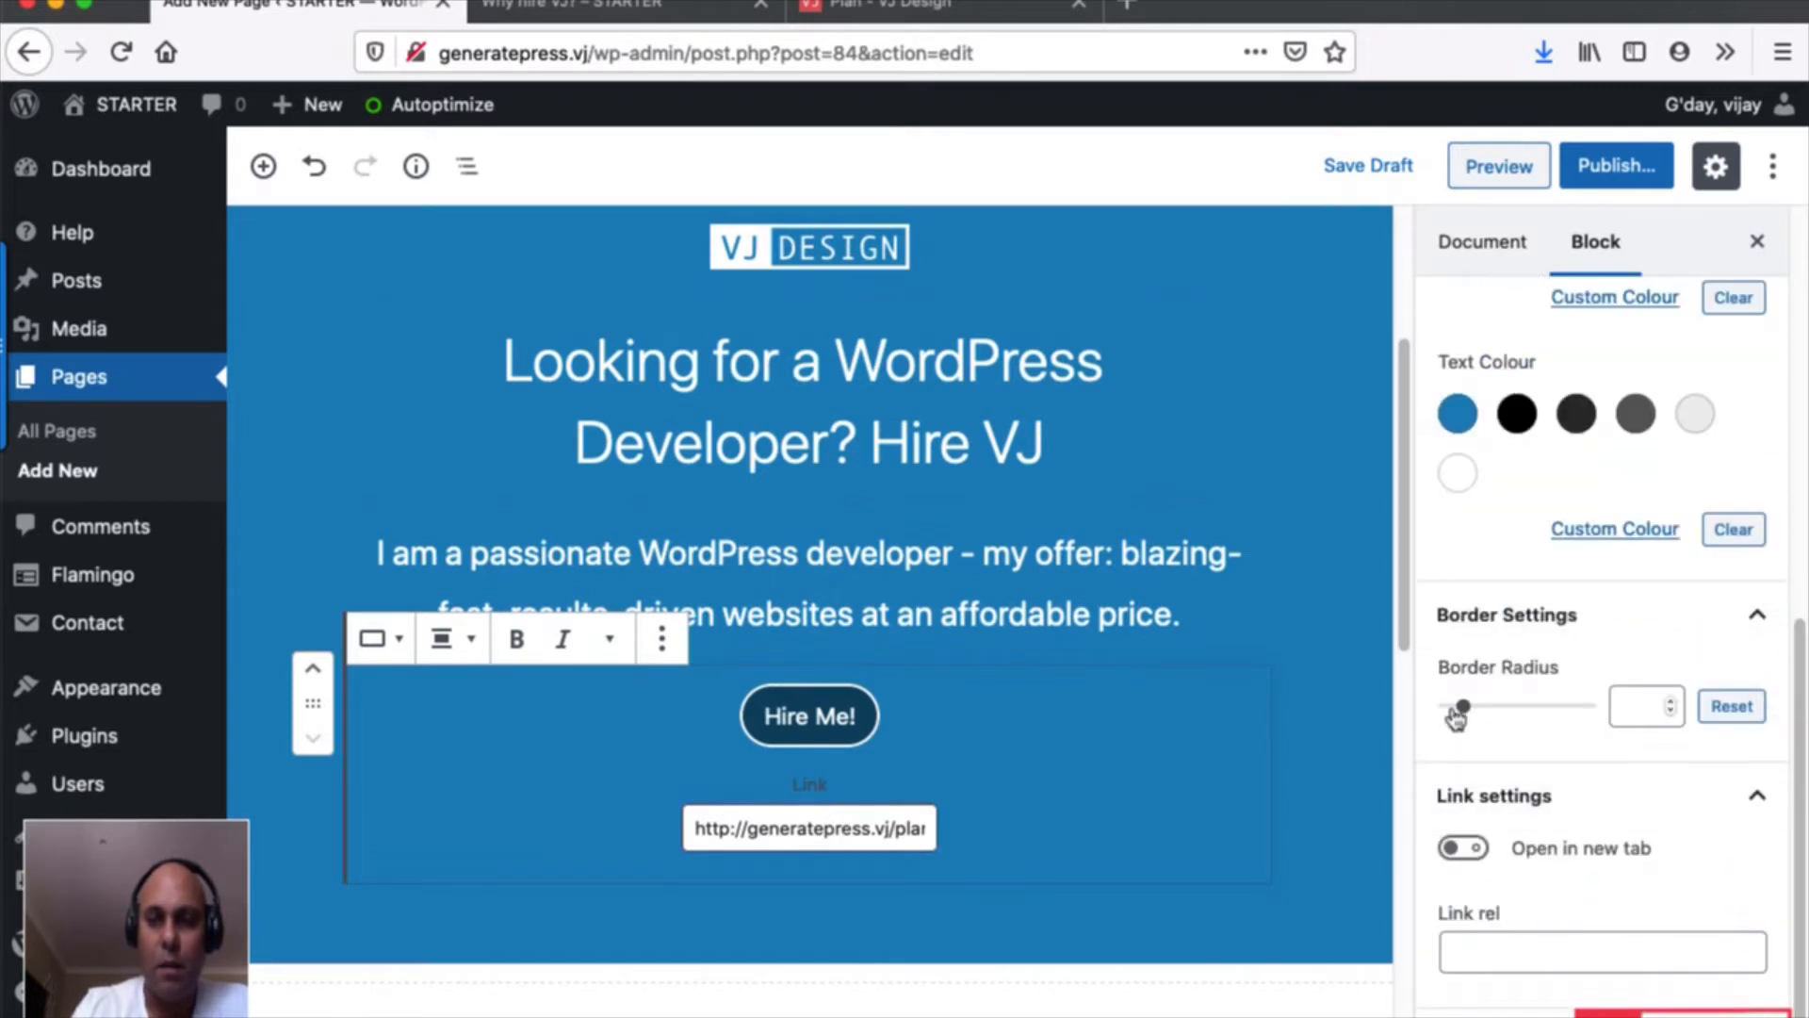
{"action": "left_click_drag", "start_coordinate": [1466, 712], "coordinate": [1425, 714]}
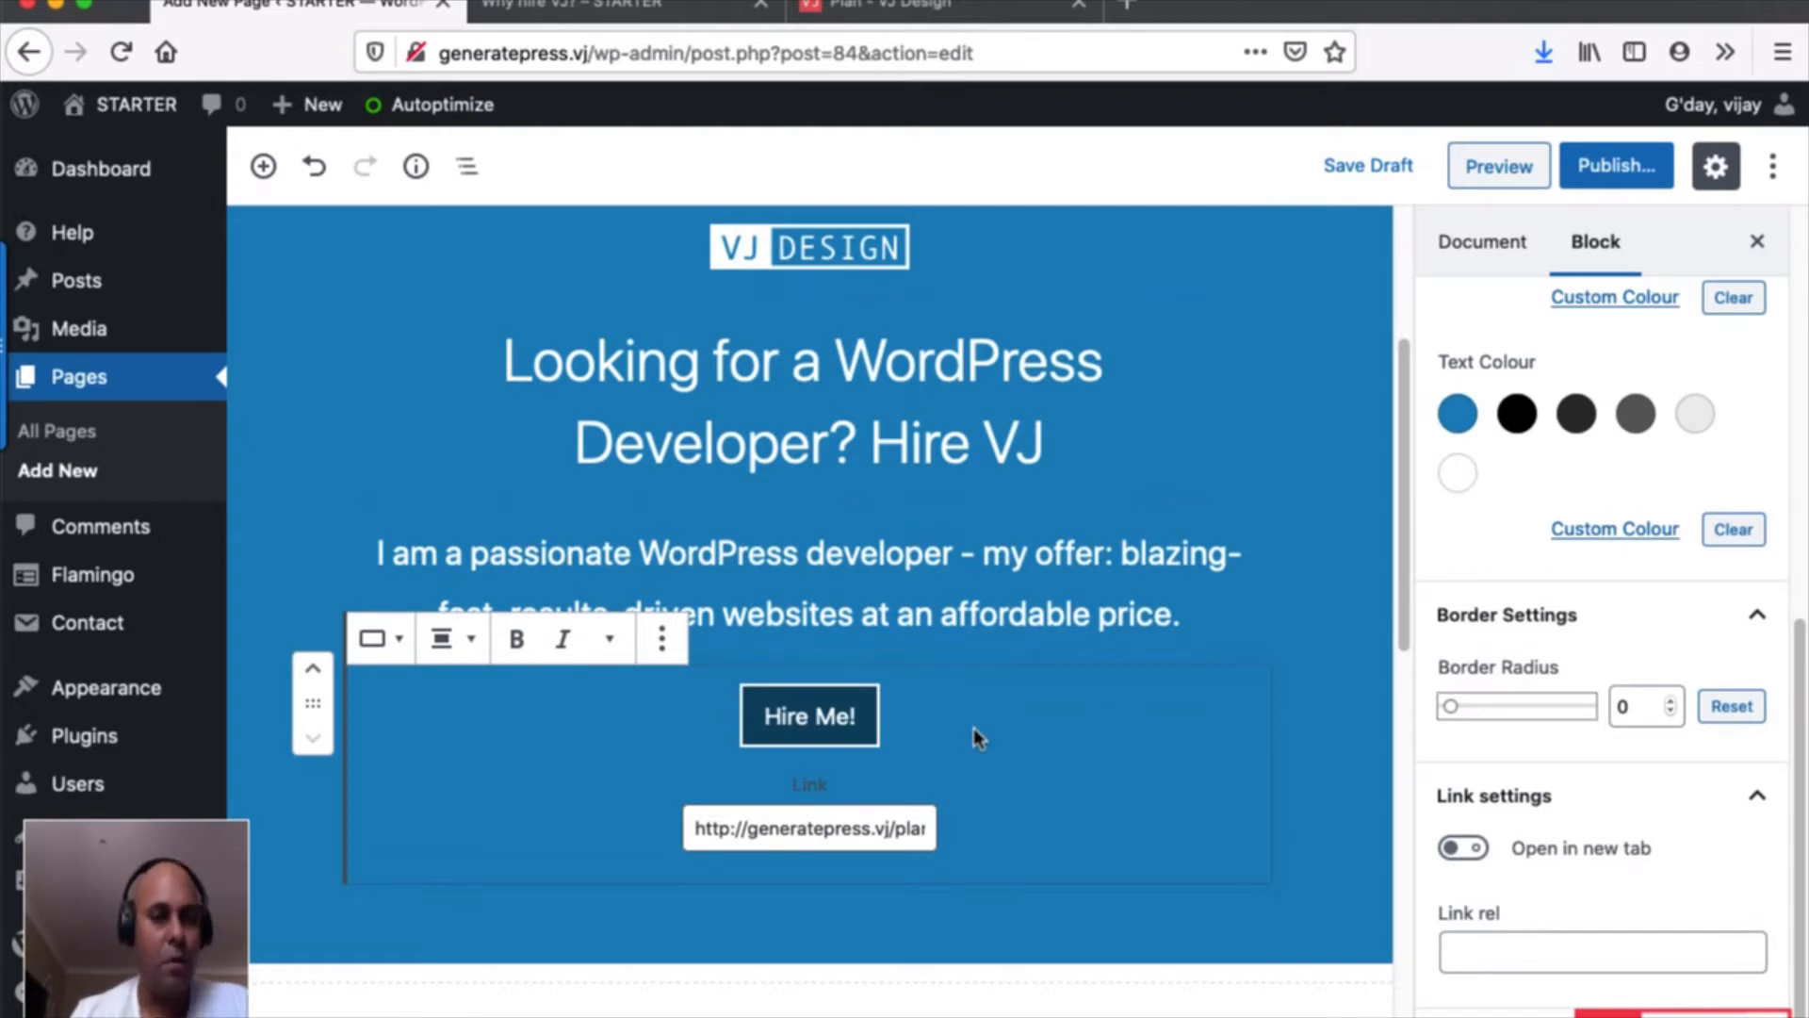
Try opening the button's link in a new tab, turn that option back off, and save the page draft.
{"action": "left_click", "coordinate": [1466, 849]}
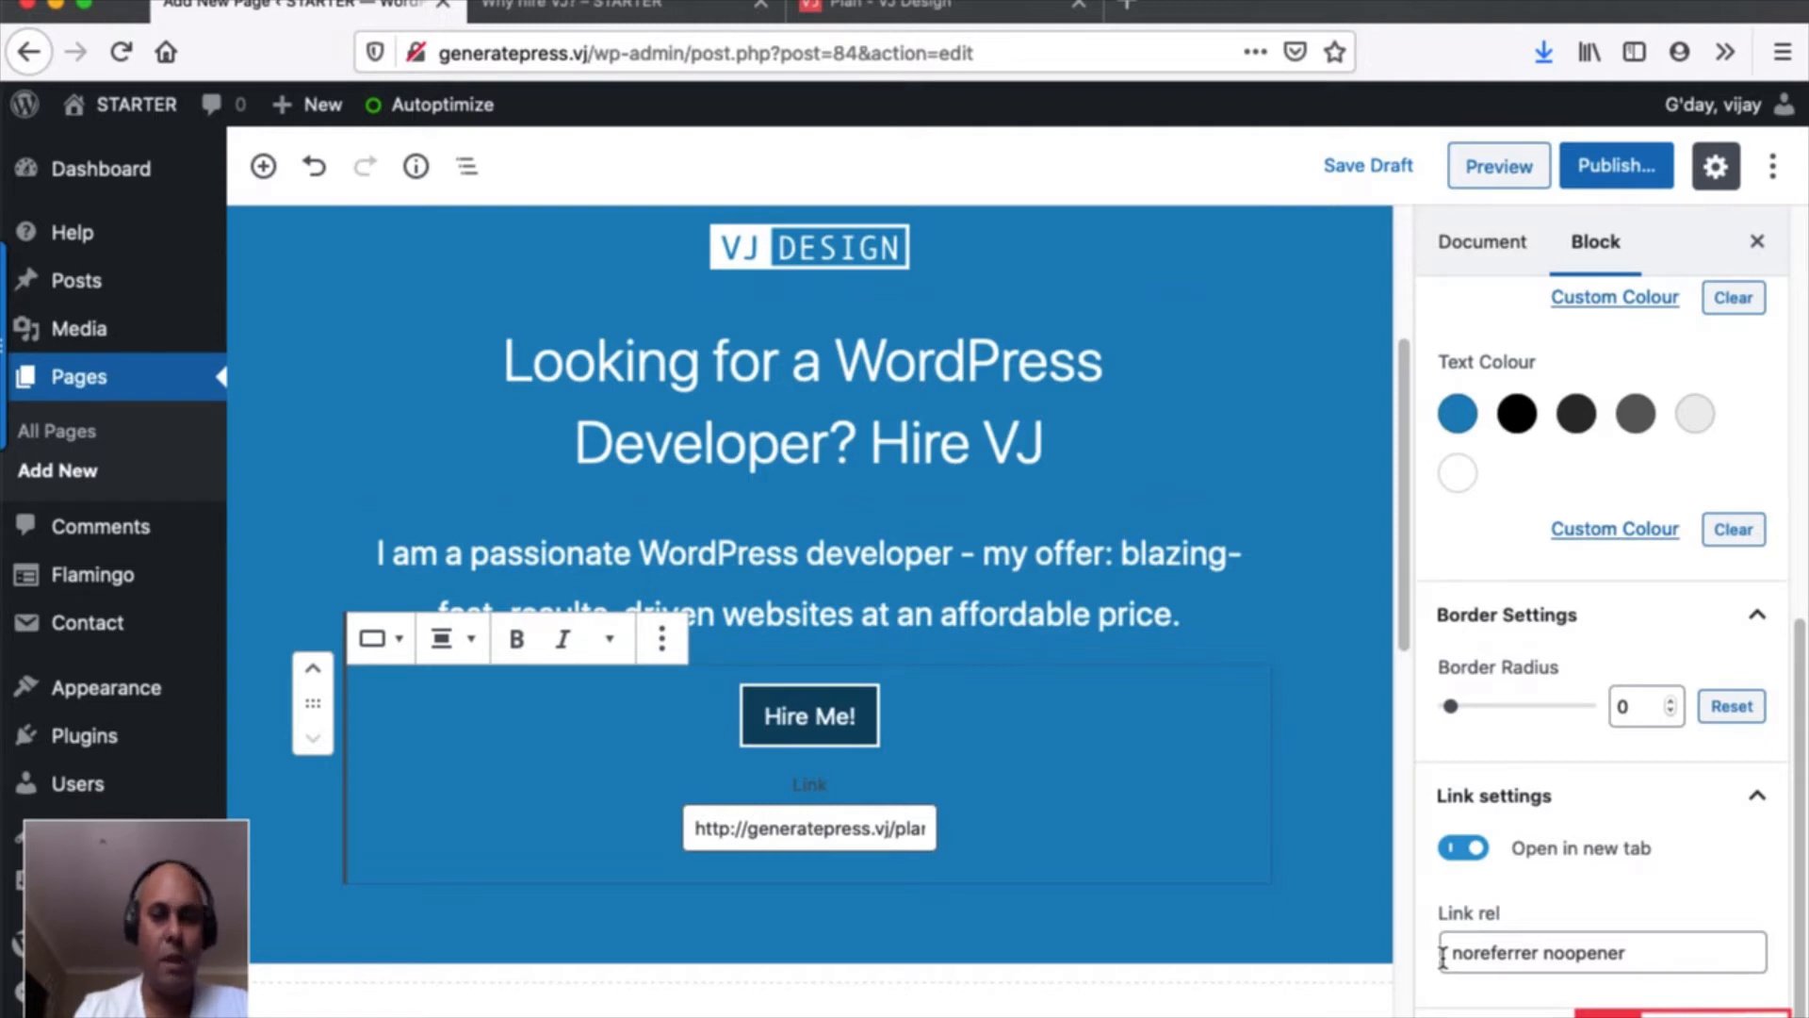
{"action": "left_click", "coordinate": [1459, 848]}
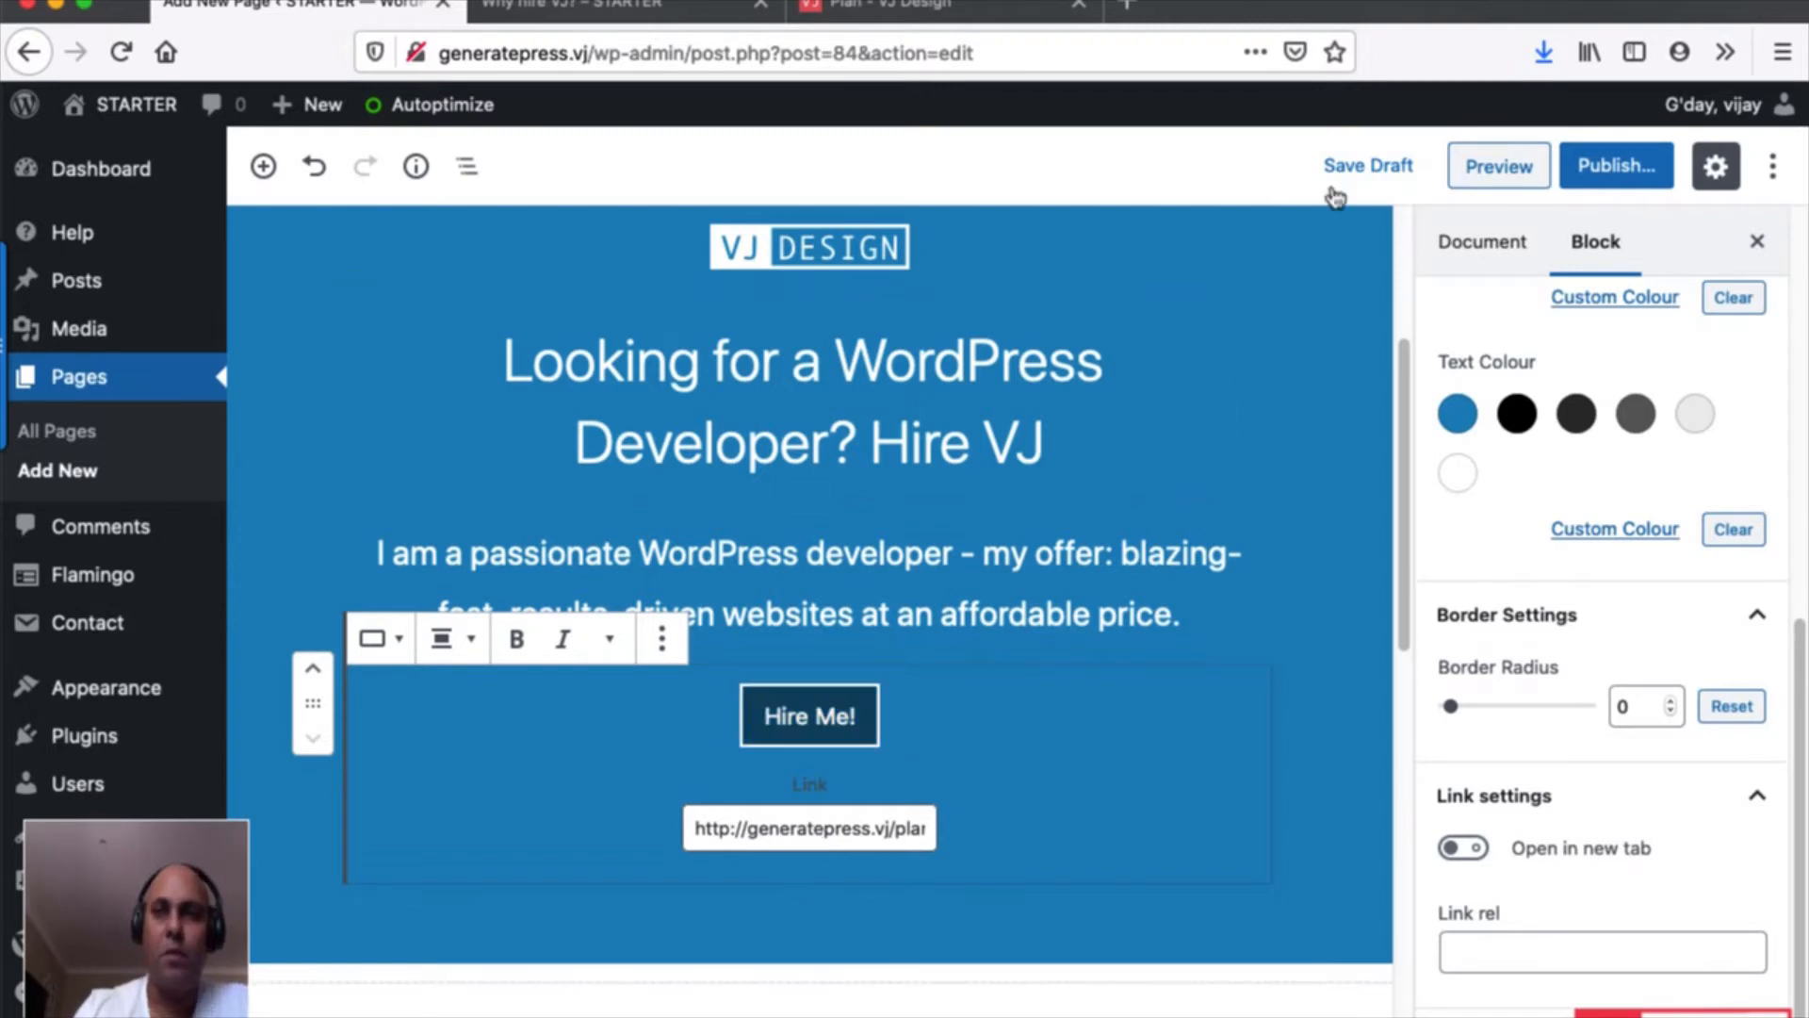
{"action": "left_click", "coordinate": [1354, 166]}
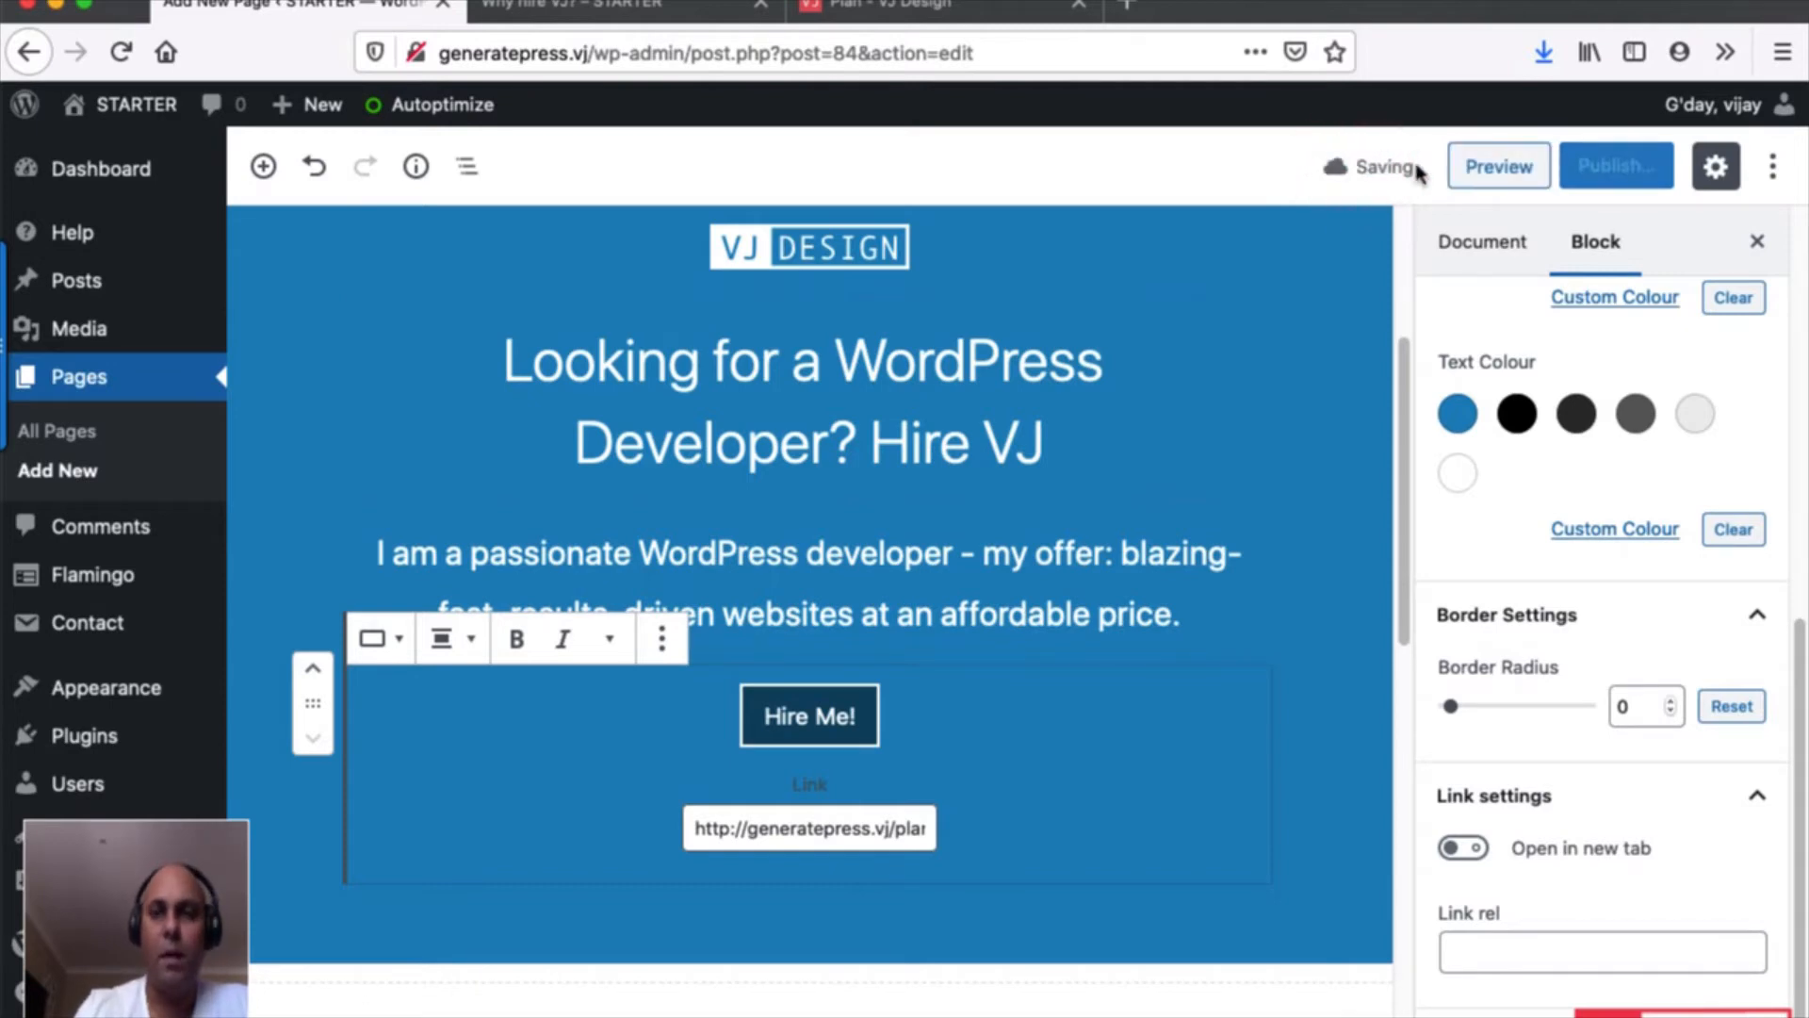
Compare the preview of the draft's hero section and the content below it with the reference "Why hire VJ?" page.
{"action": "left_click", "coordinate": [955, 9]}
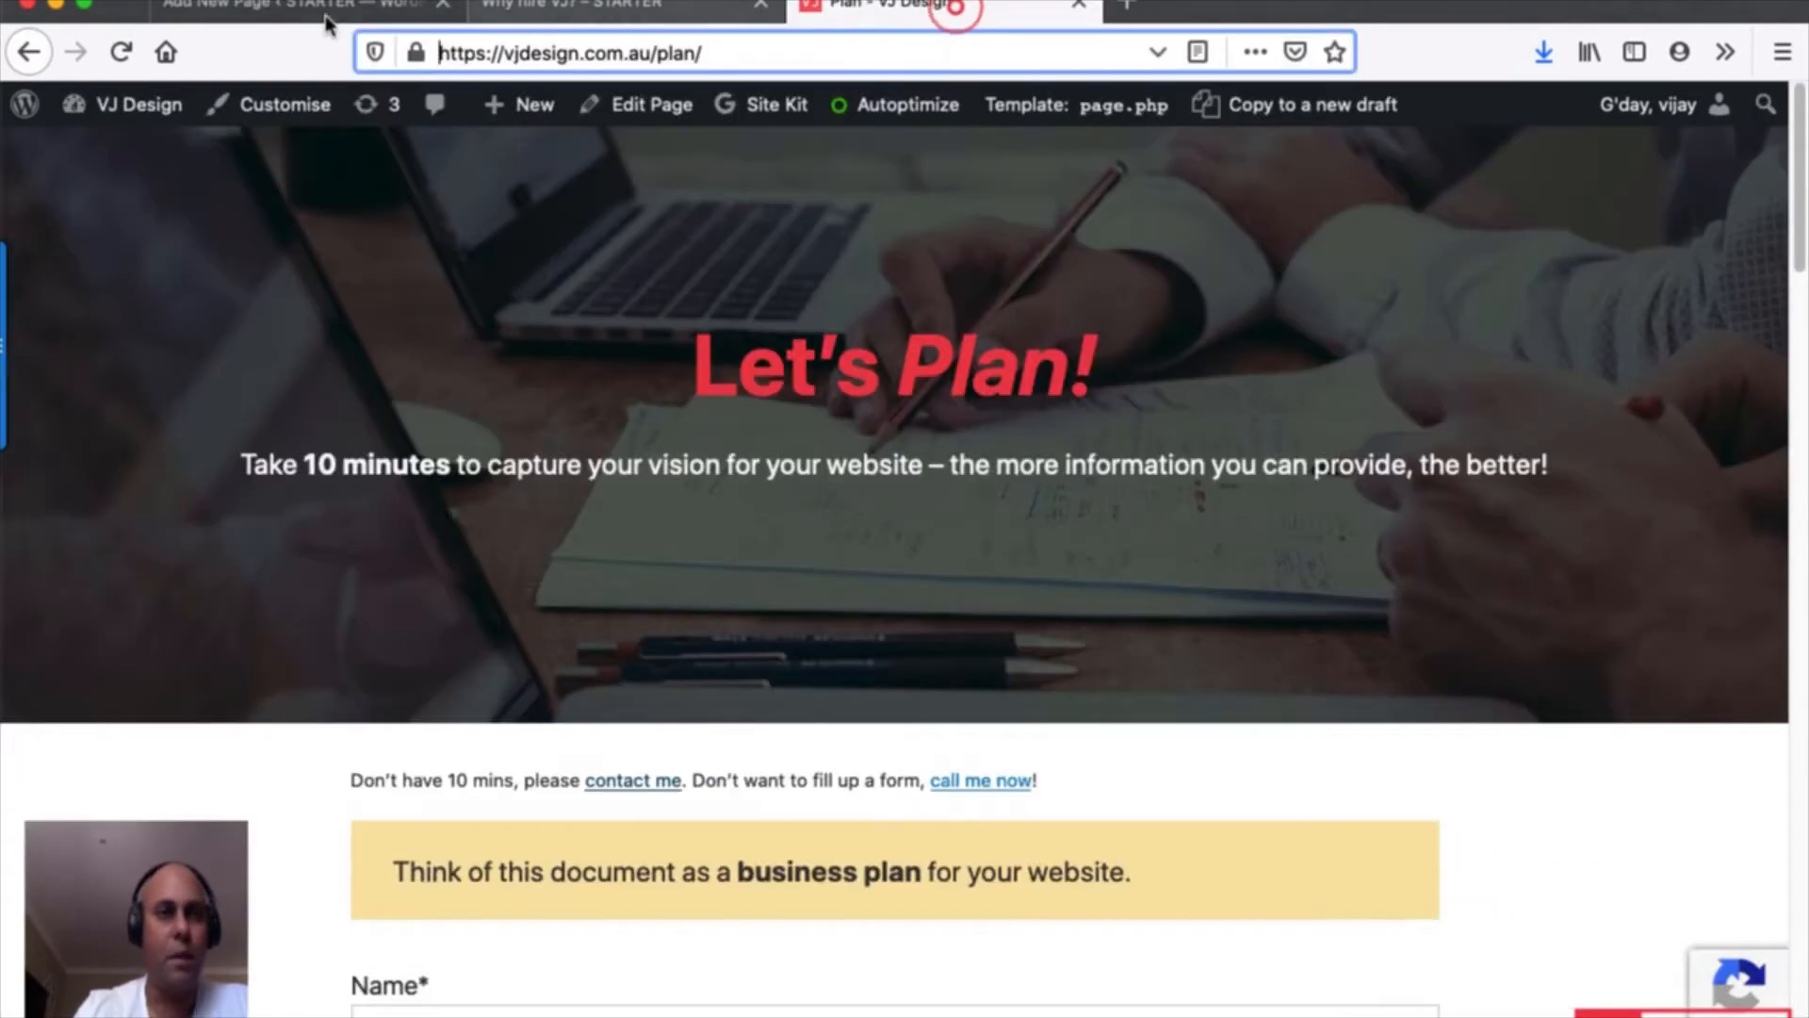
{"action": "left_click", "coordinate": [28, 52]}
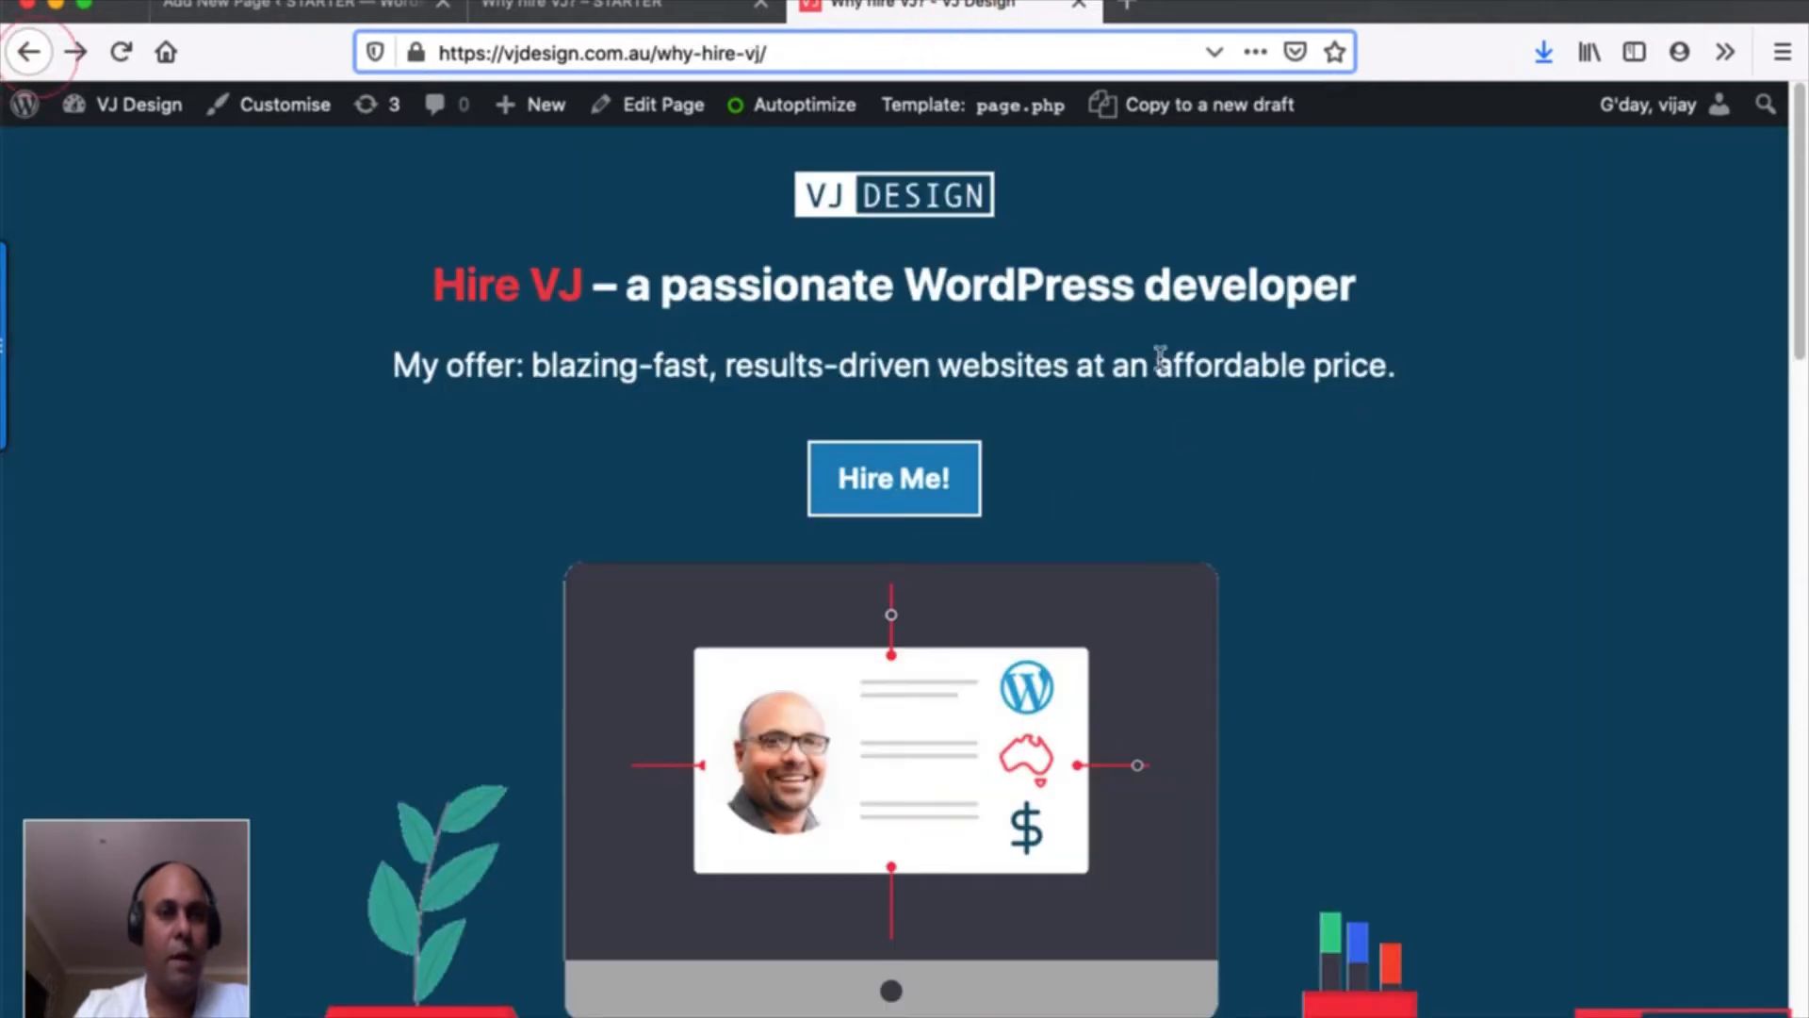
{"action": "left_click", "coordinate": [623, 14]}
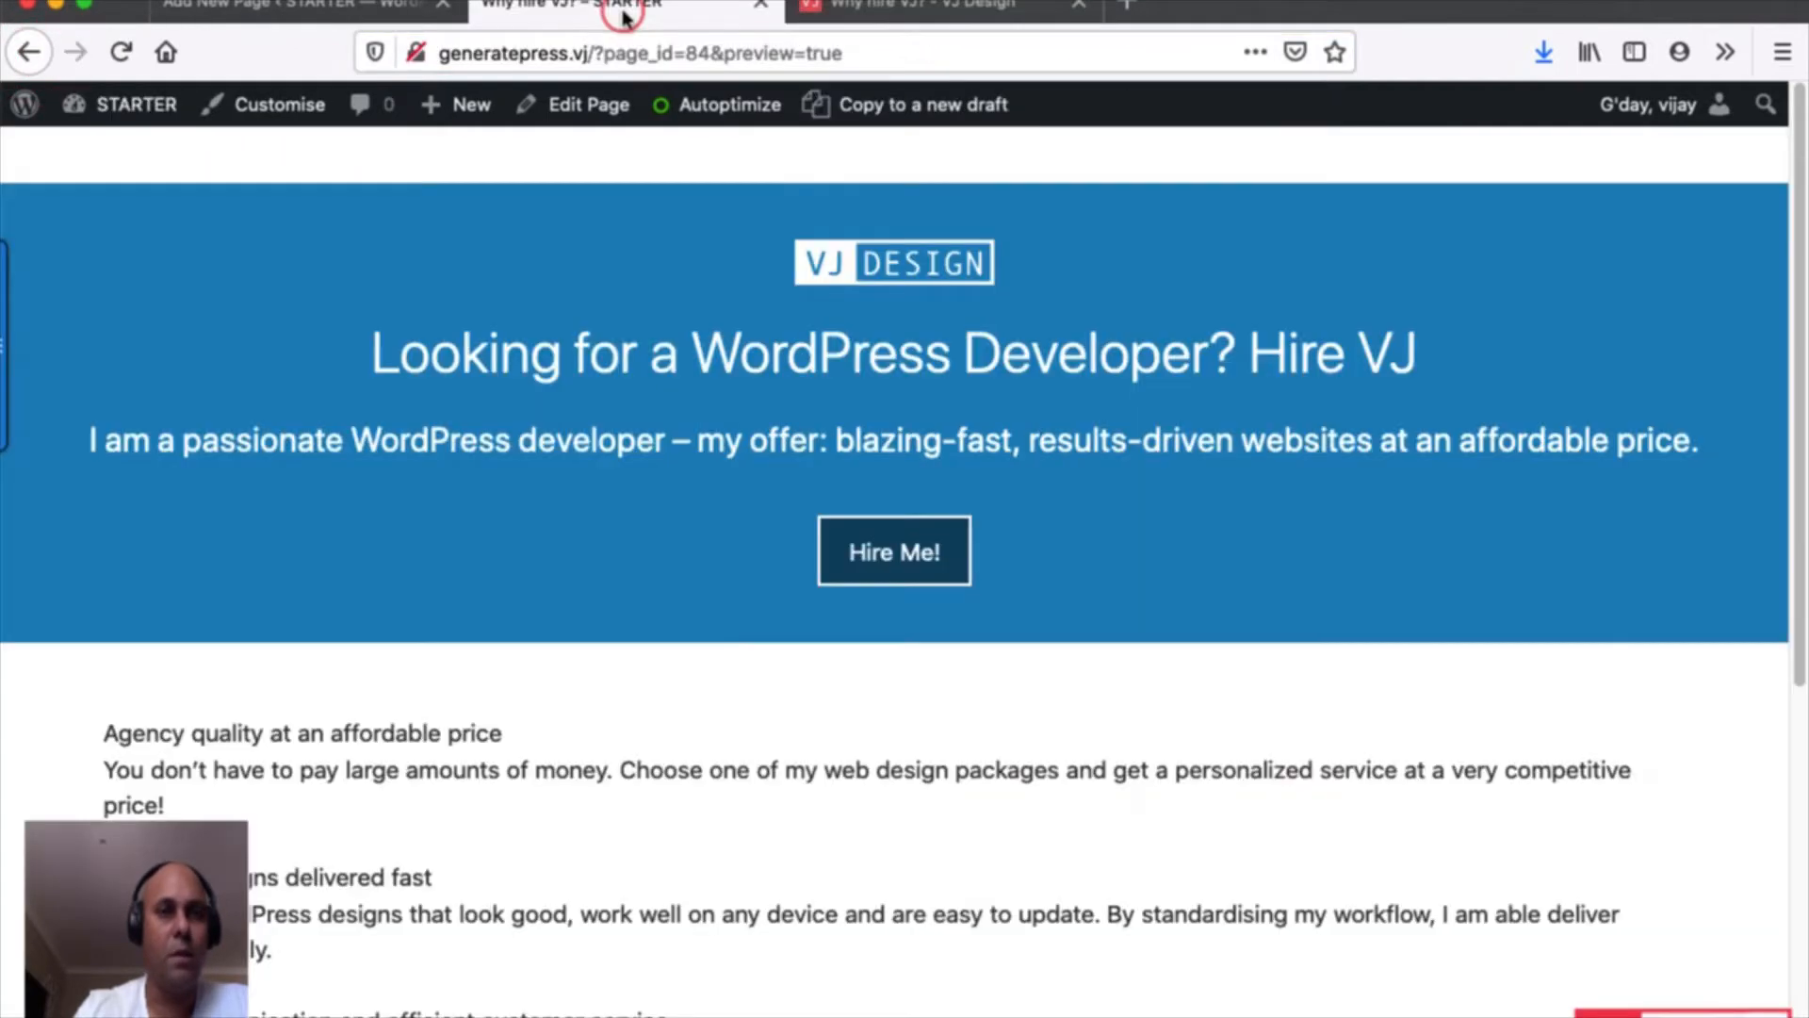
{"action": "scroll", "coordinate": [1188, 413], "scroll_direction": "down", "scroll_amount": 3}
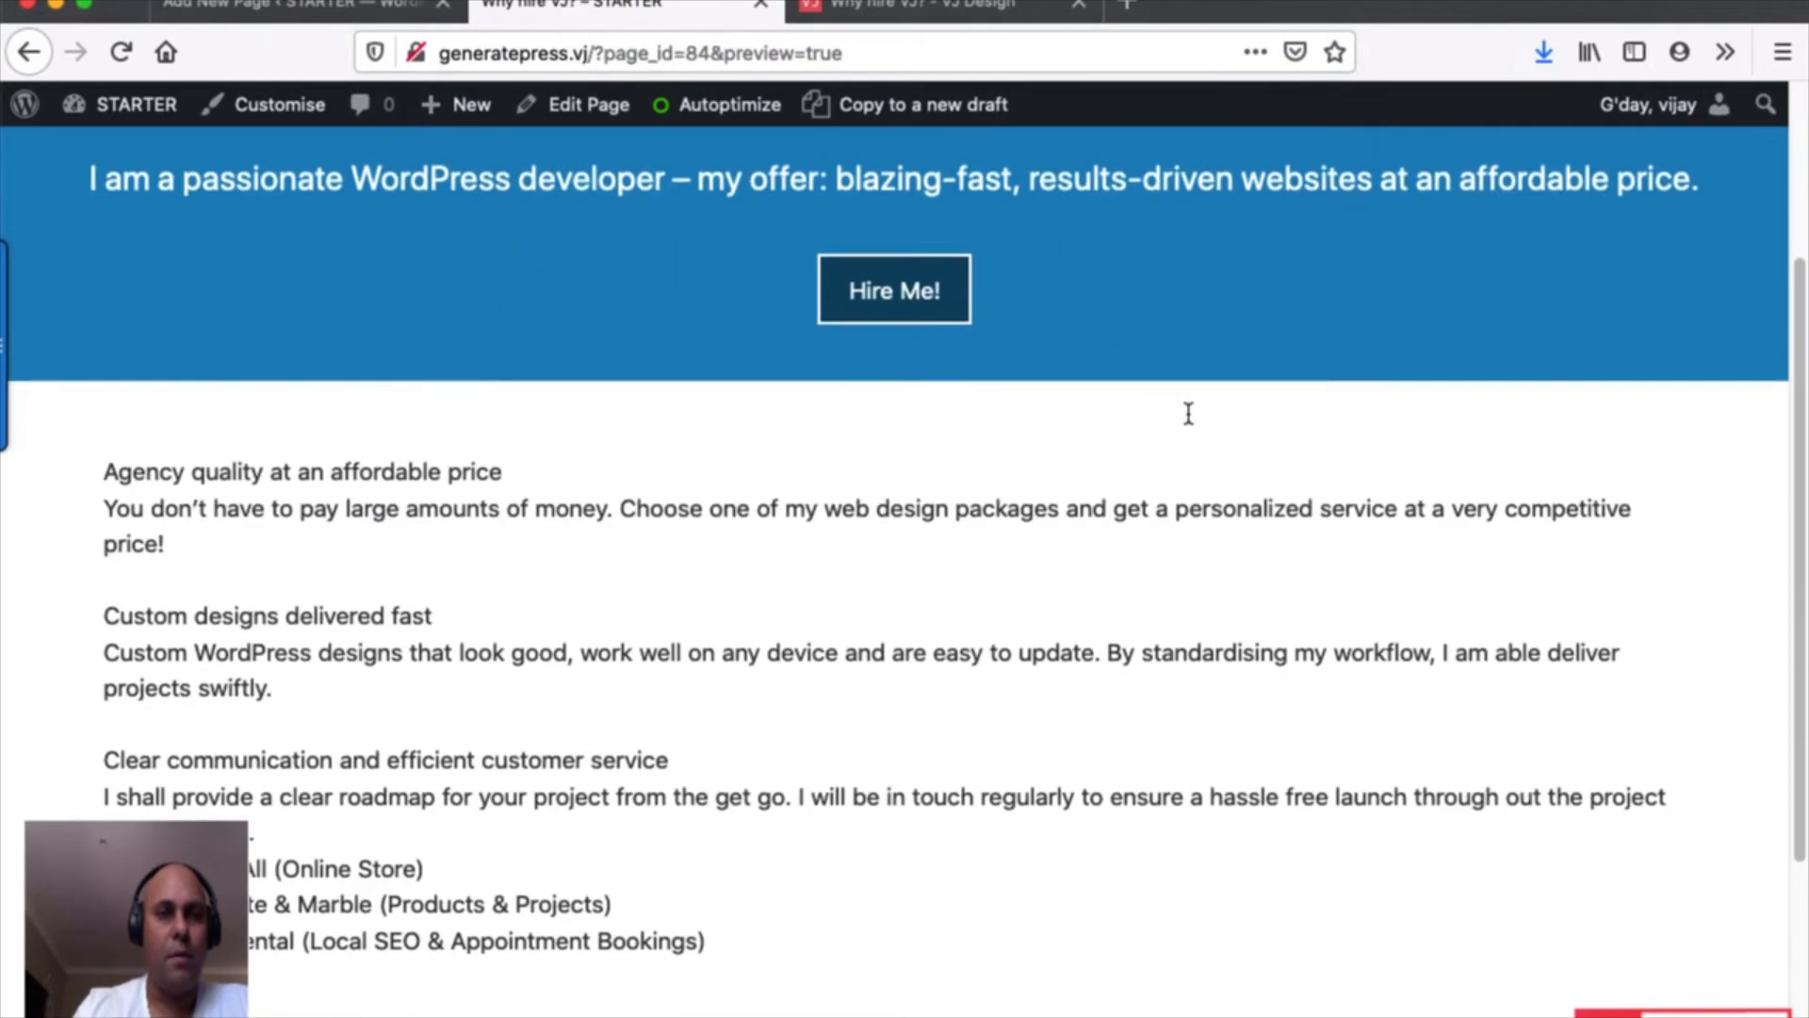
{"action": "scroll", "coordinate": [1188, 411], "scroll_direction": "up", "scroll_amount": 3}
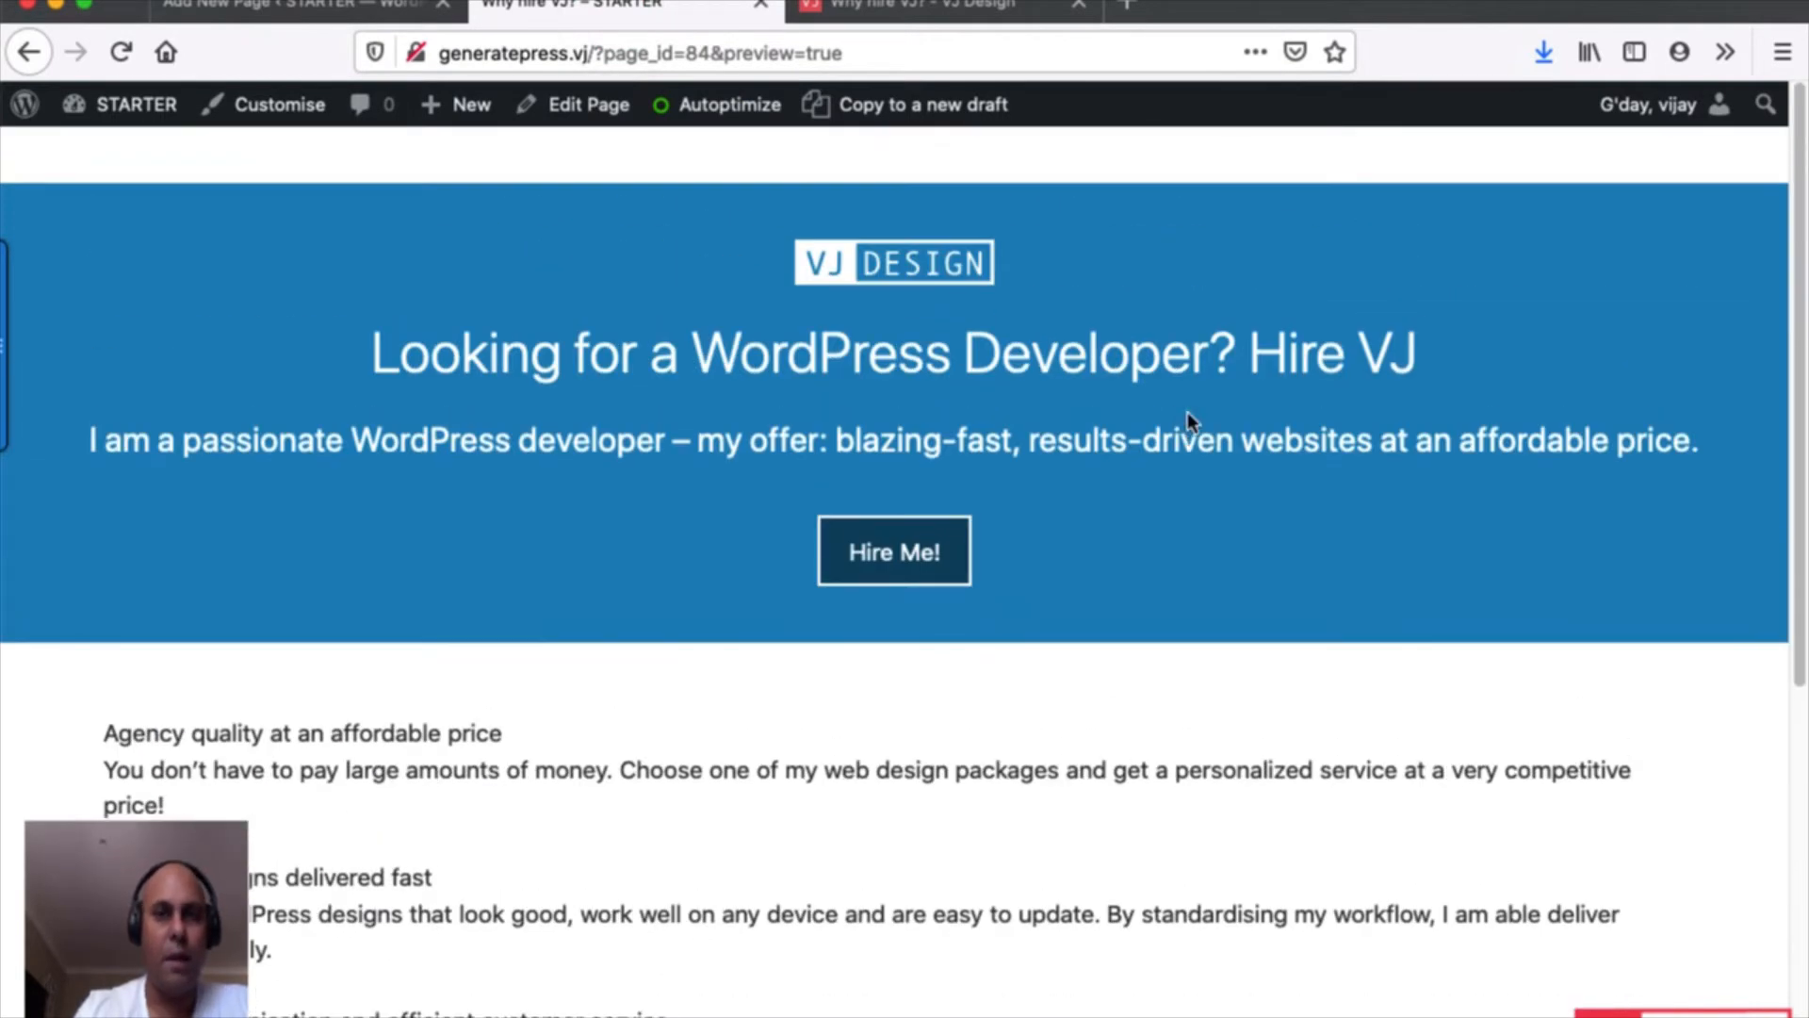
{"action": "scroll", "coordinate": [1187, 411], "scroll_direction": "down", "scroll_amount": 4}
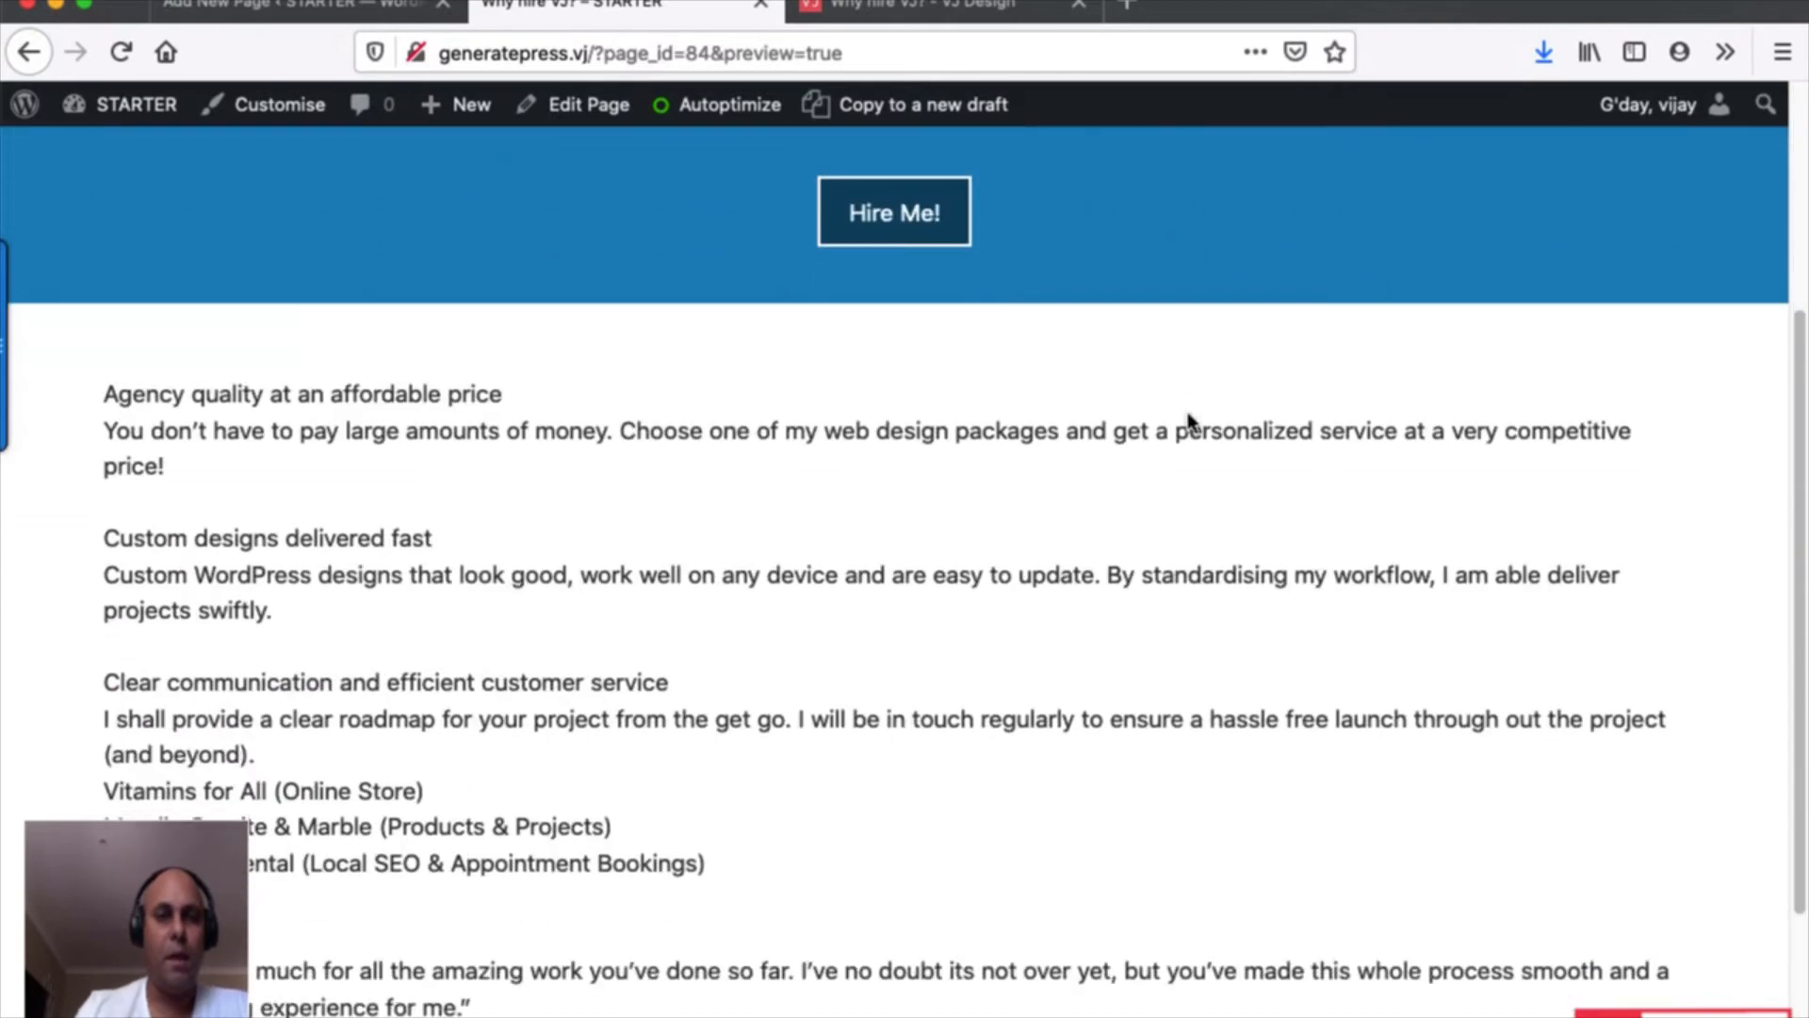
{"action": "scroll", "coordinate": [1188, 419], "scroll_direction": "up", "scroll_amount": 4}
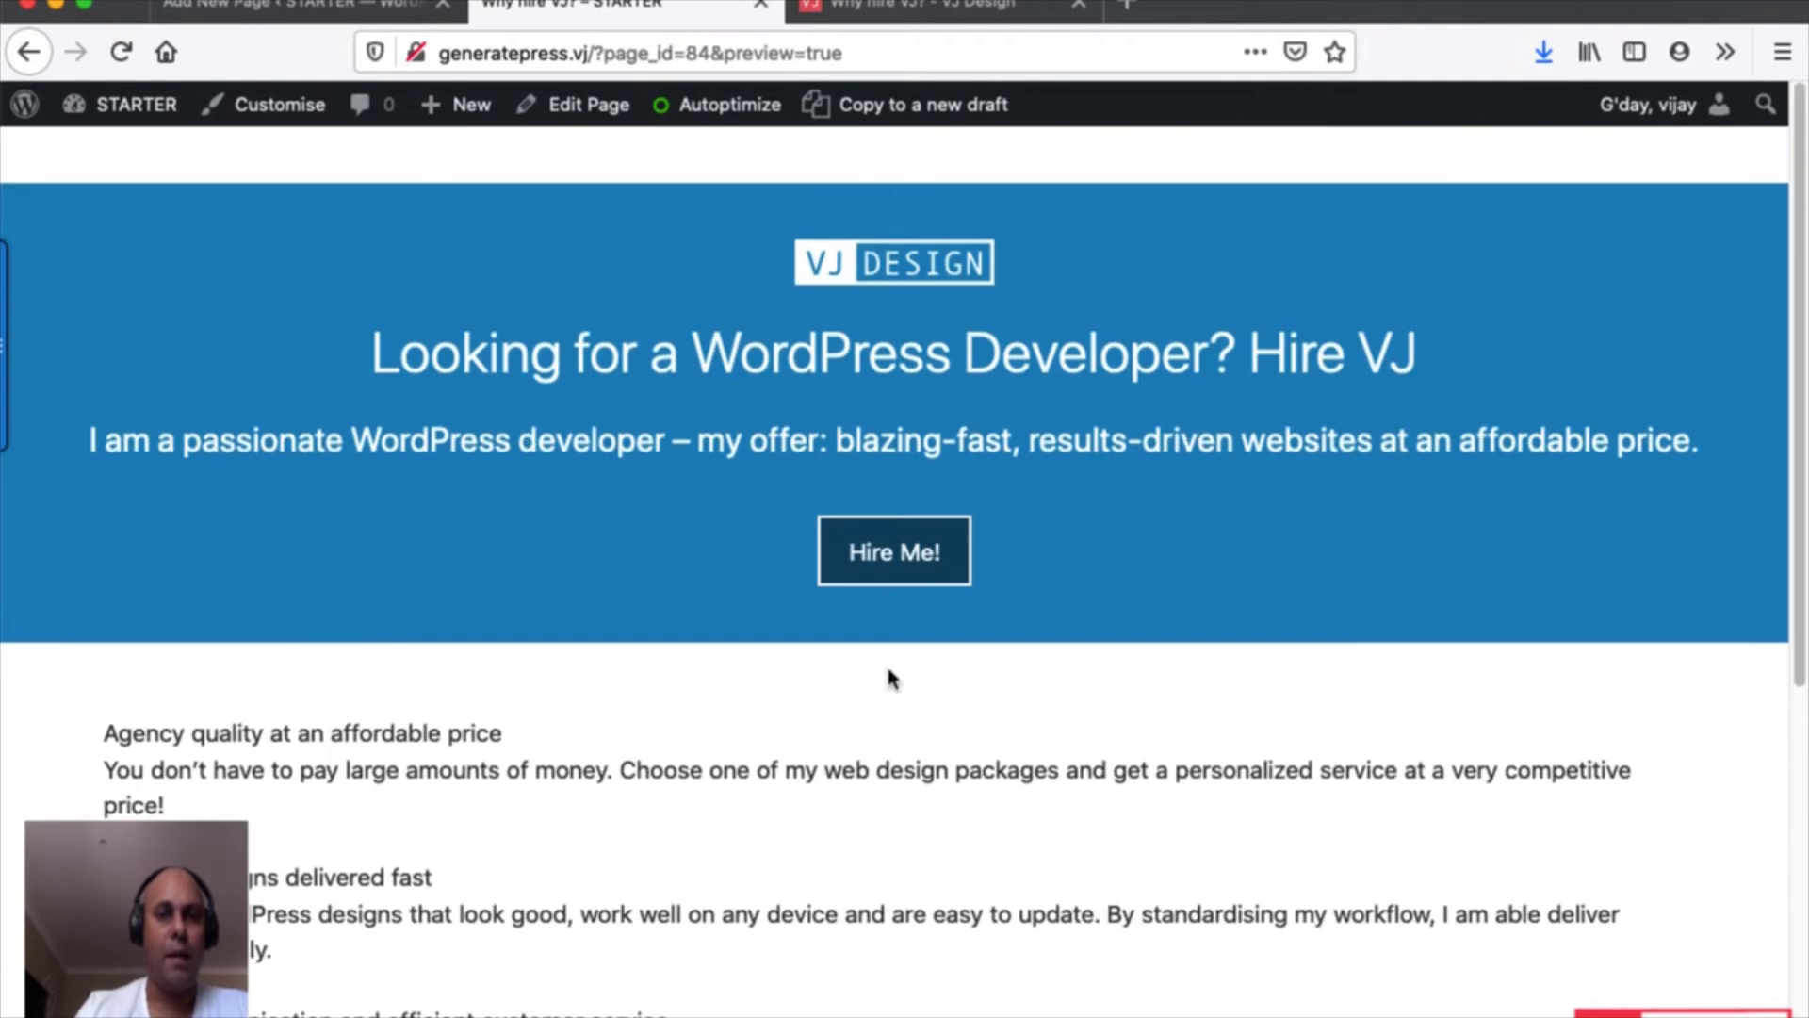
{"action": "left_click", "coordinate": [855, 17]}
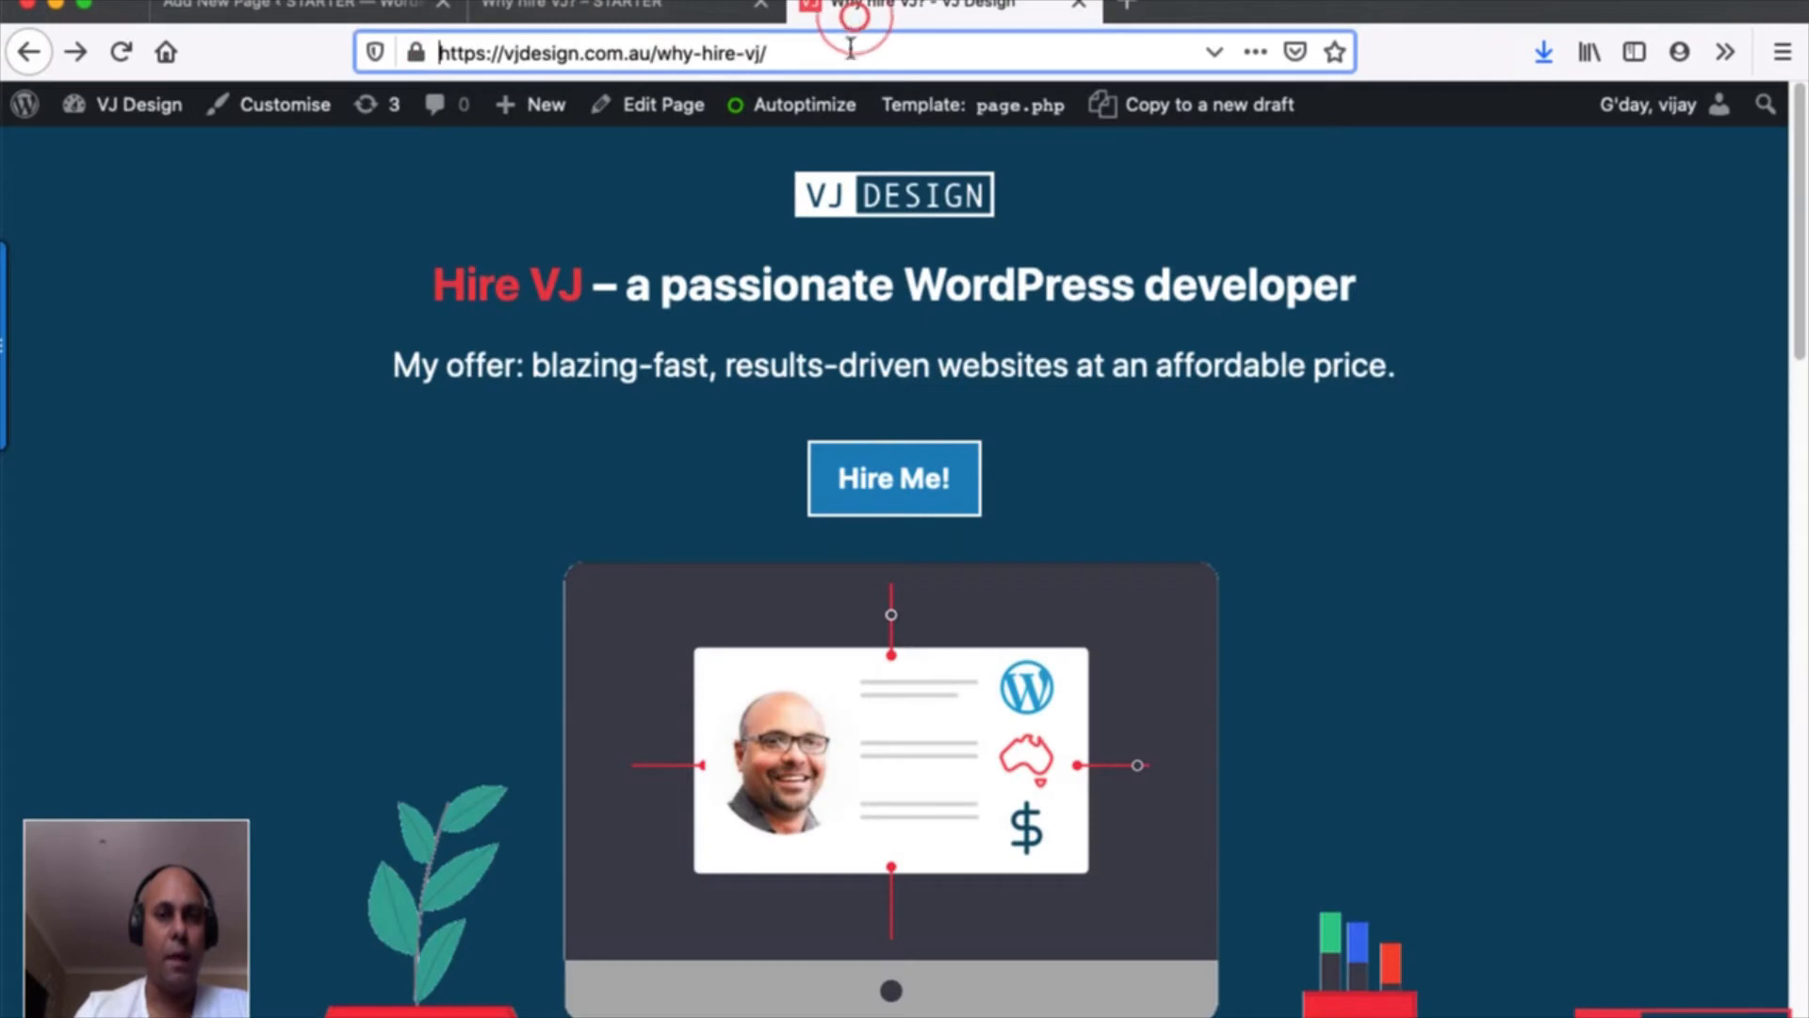
Return to the page editor and insert an Image block directly after the "Hire Me!" button in the blue hero.
{"action": "left_click", "coordinate": [320, 12]}
{"action": "scroll", "coordinate": [977, 607], "scroll_direction": "down", "scroll_amount": 4}
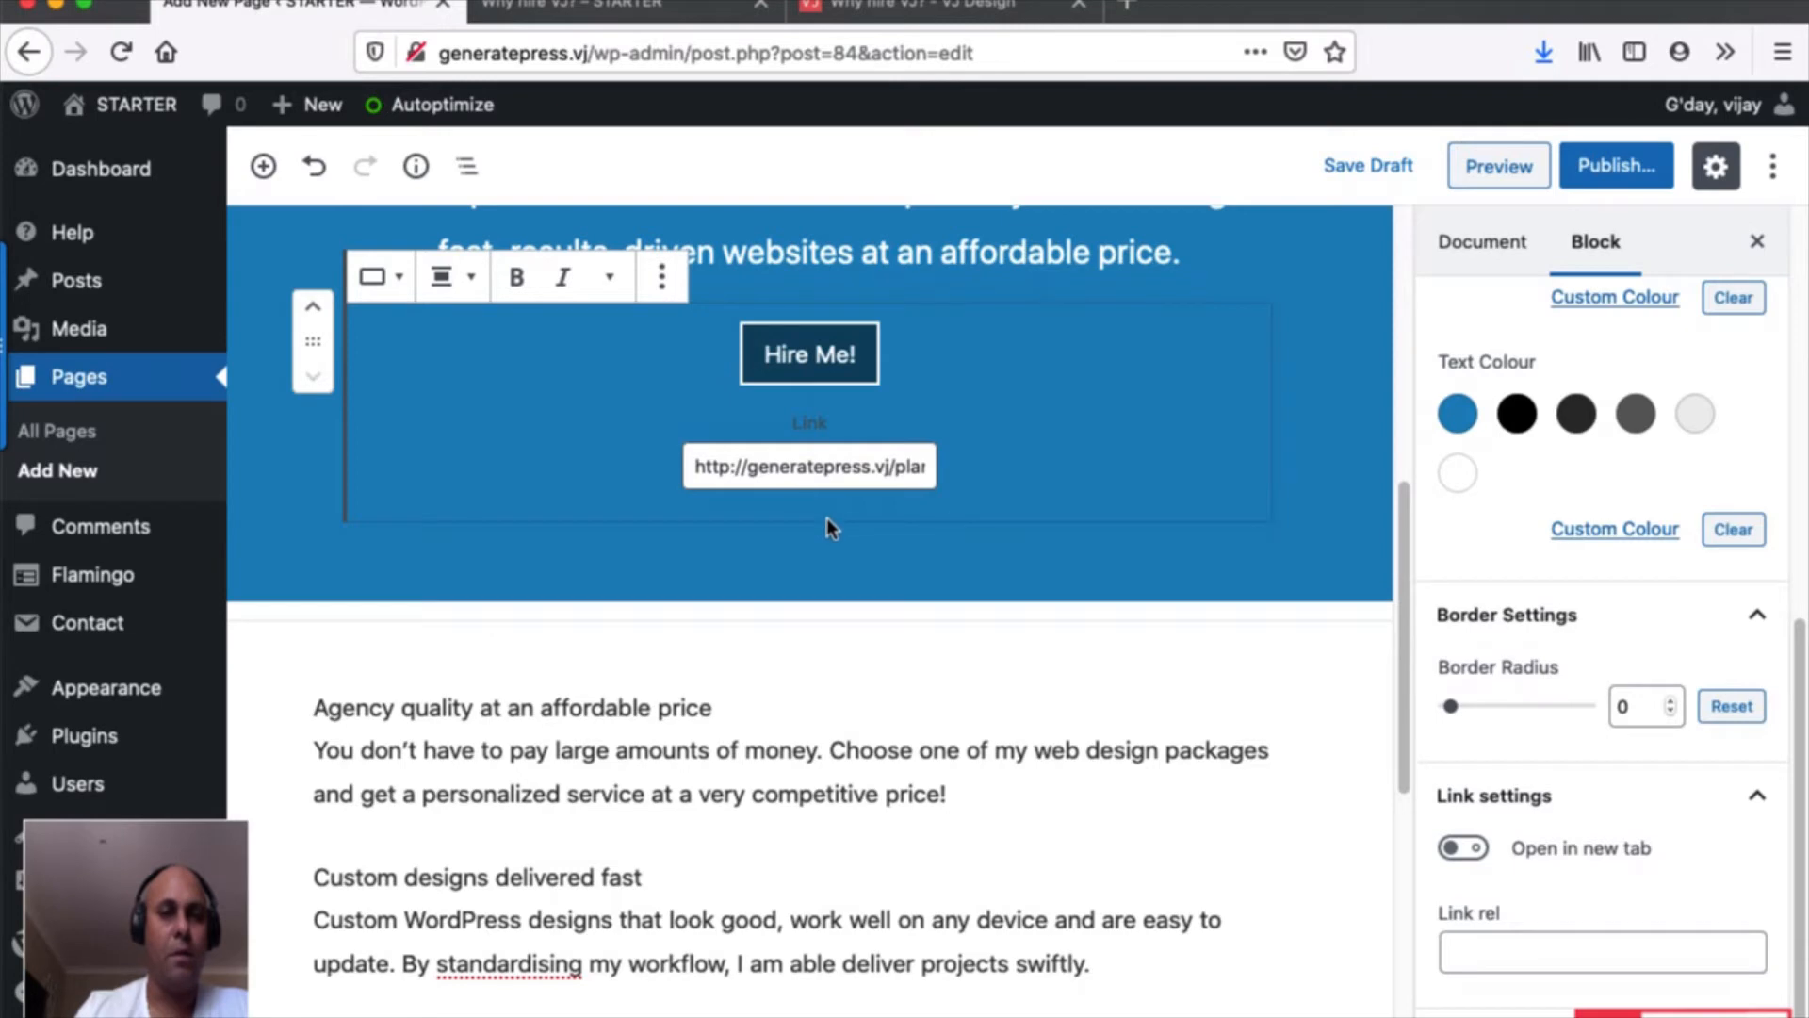
{"action": "left_click", "coordinate": [661, 276]}
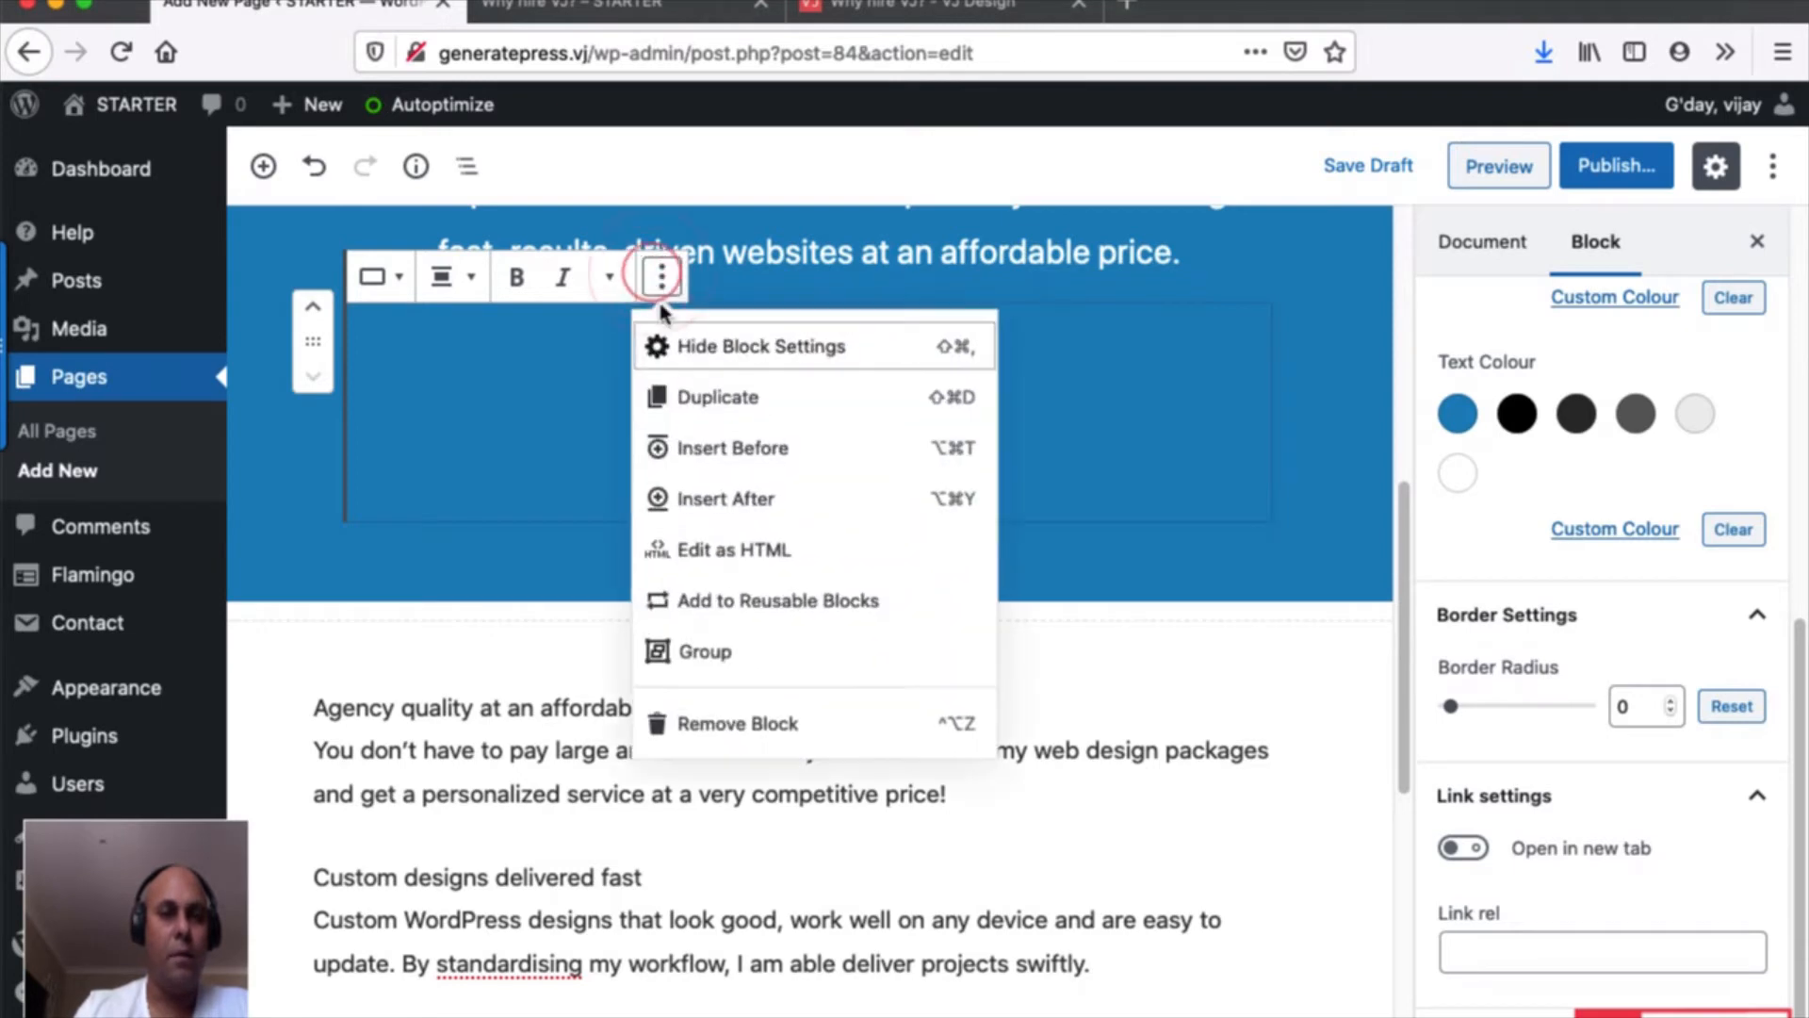
{"action": "left_click", "coordinate": [709, 498]}
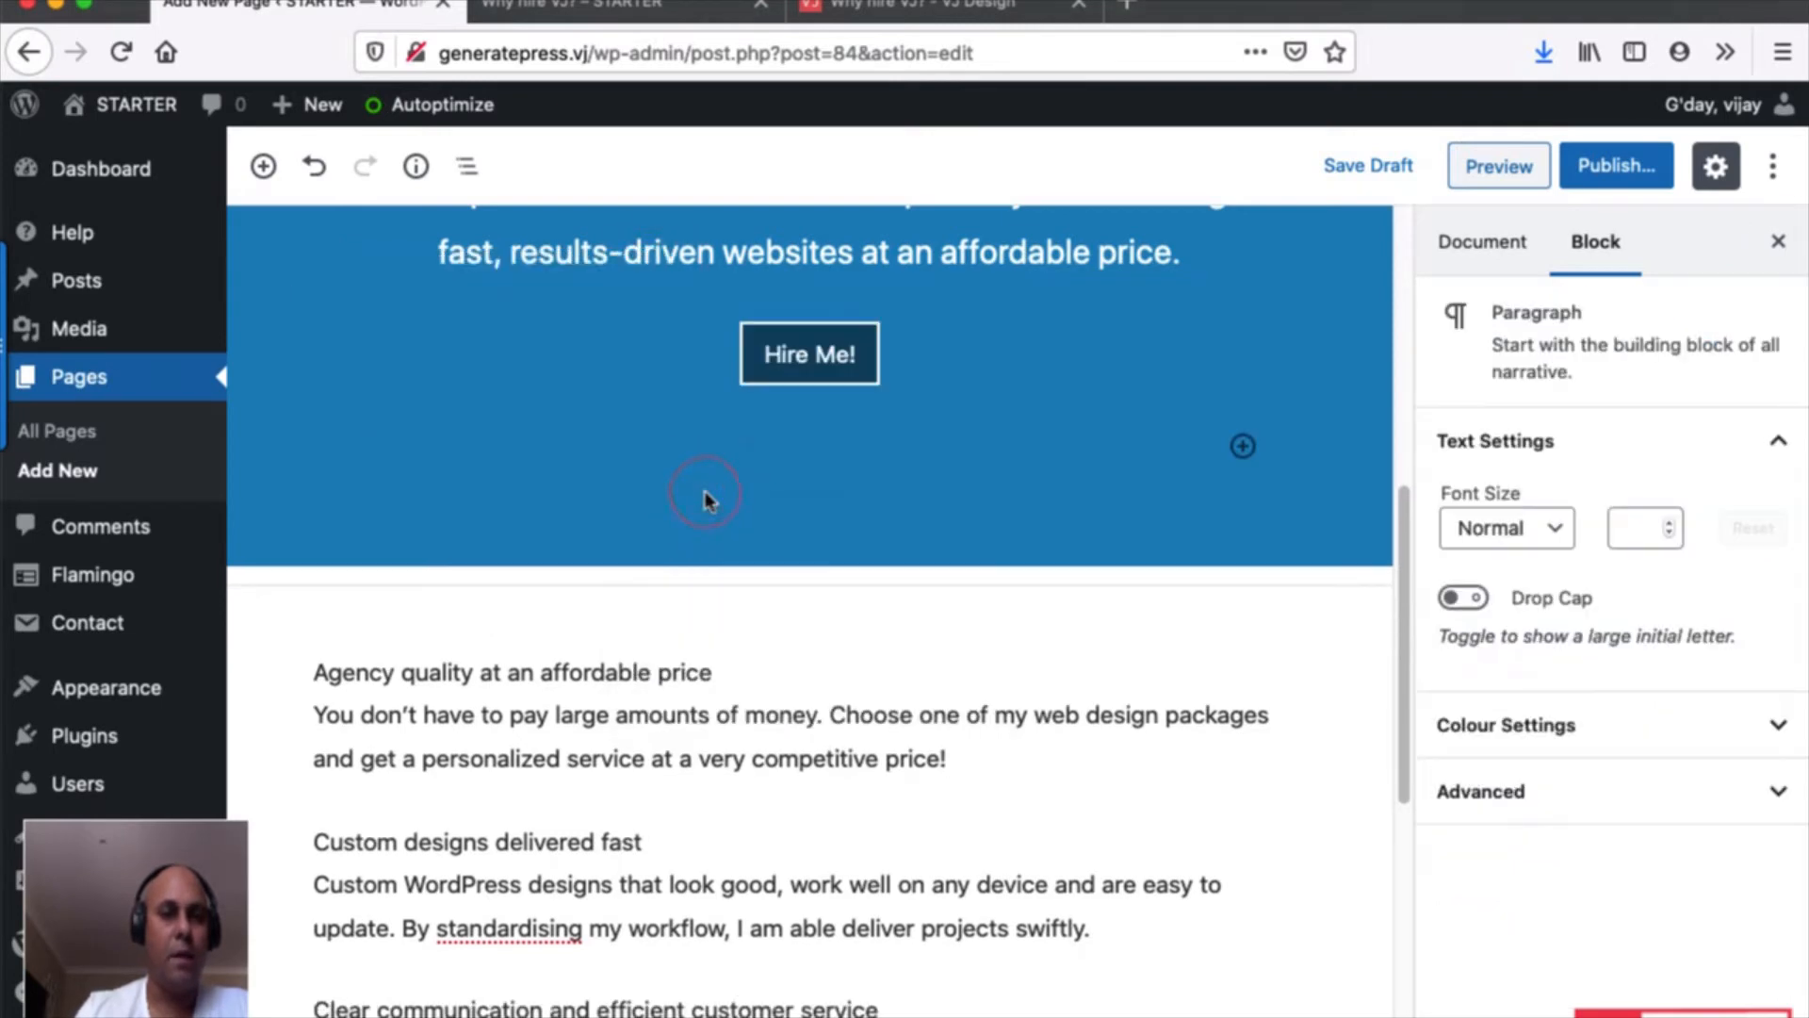
{"action": "type", "text": "/"}
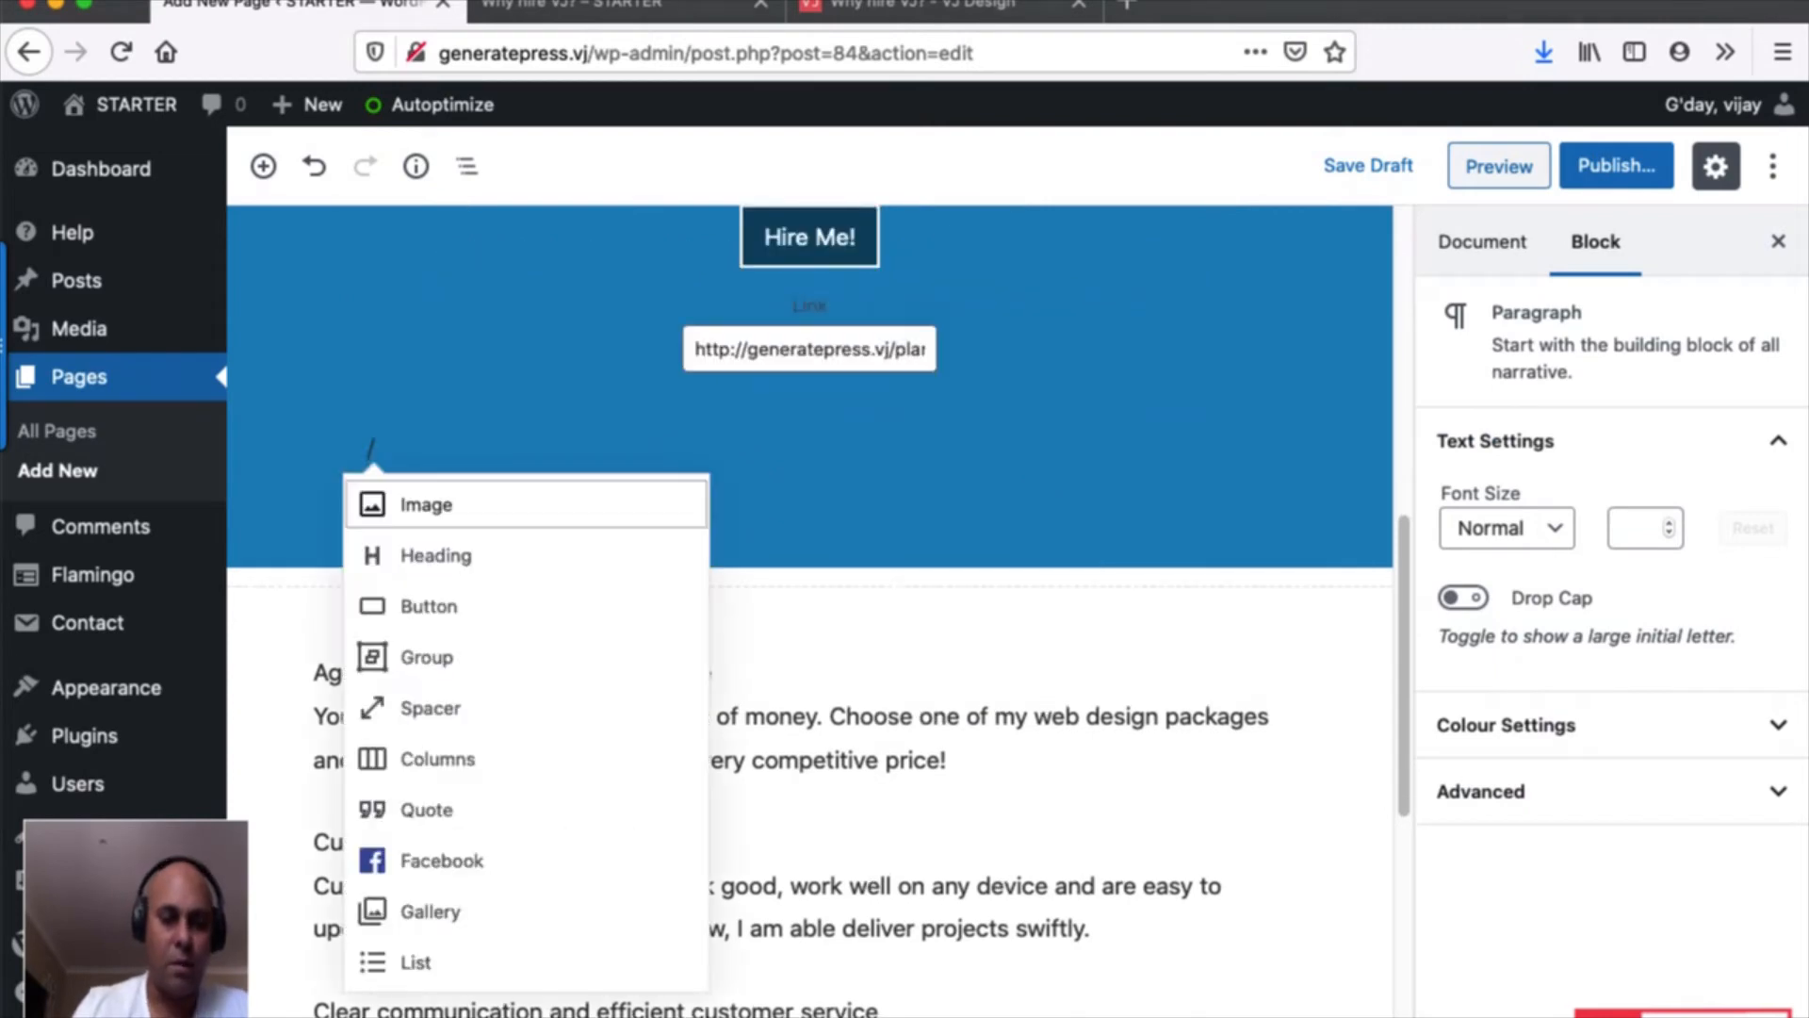
{"action": "type", "text": "i"}
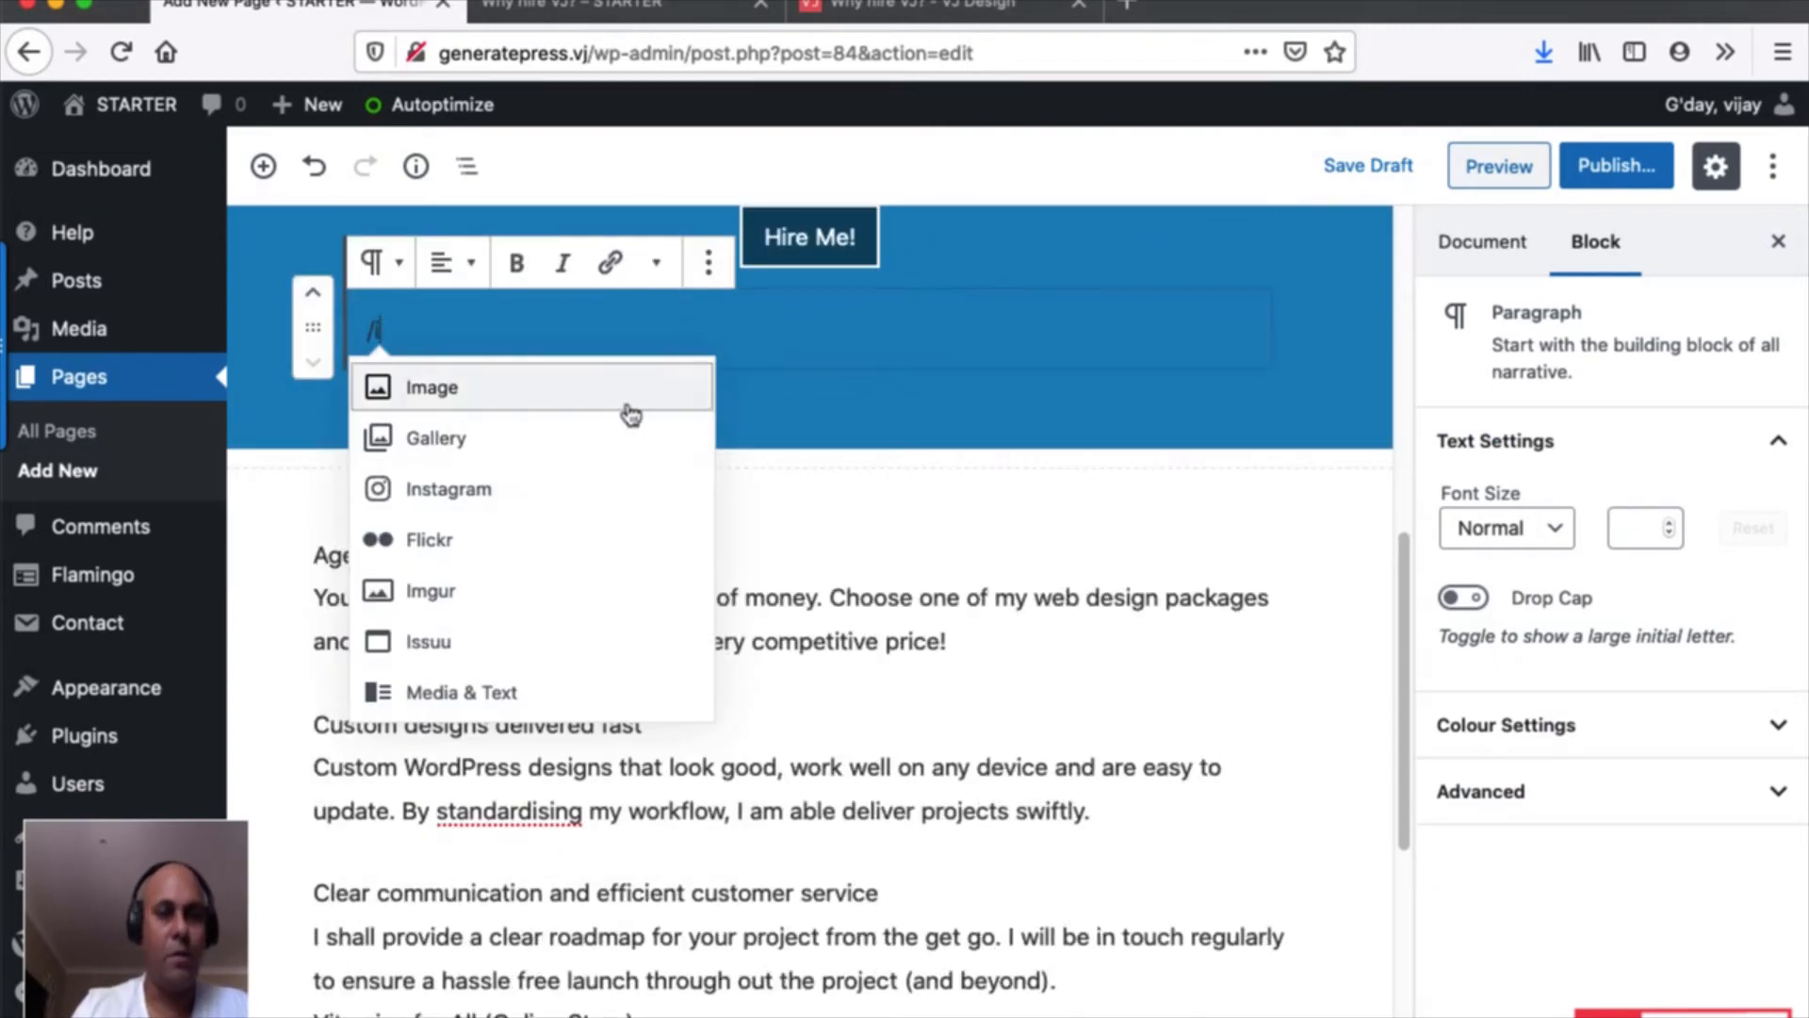
{"action": "left_click", "coordinate": [566, 394]}
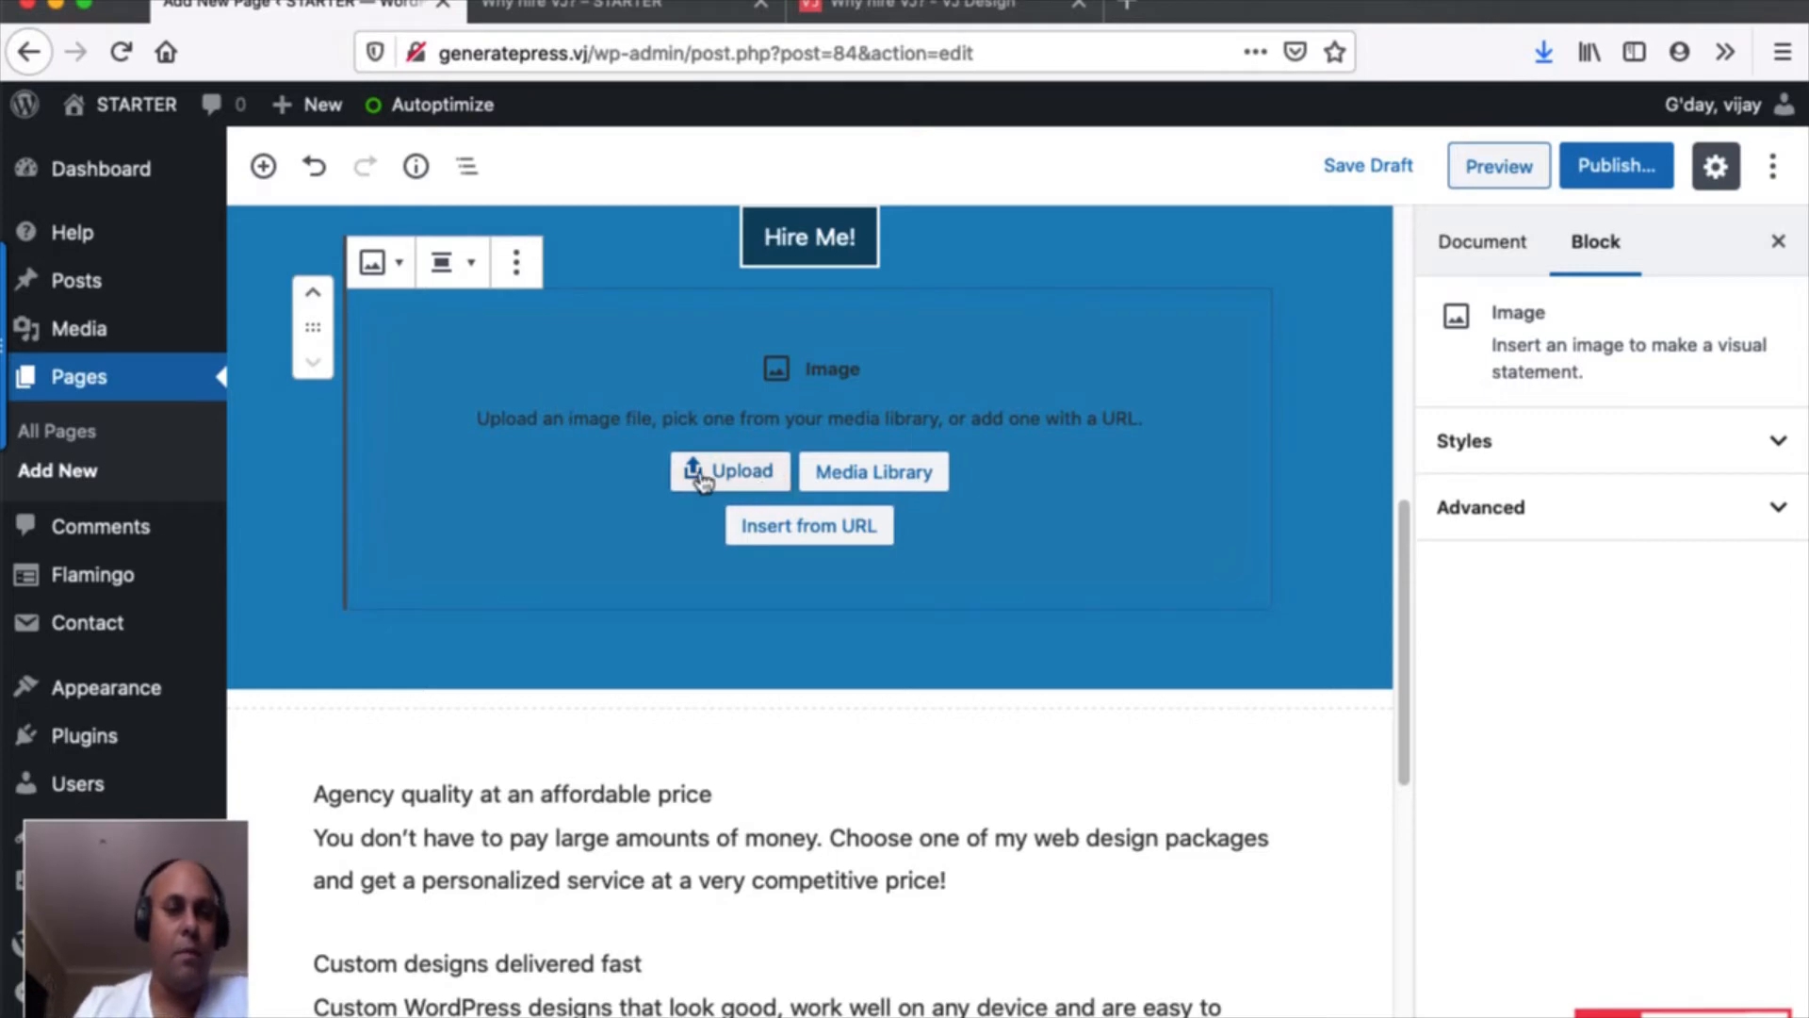
Choose vjdesign-why-me.png from the media library for the image block and give it the alt text "VJ Design - Responsive WordPress Sites".
{"action": "left_click", "coordinate": [878, 474]}
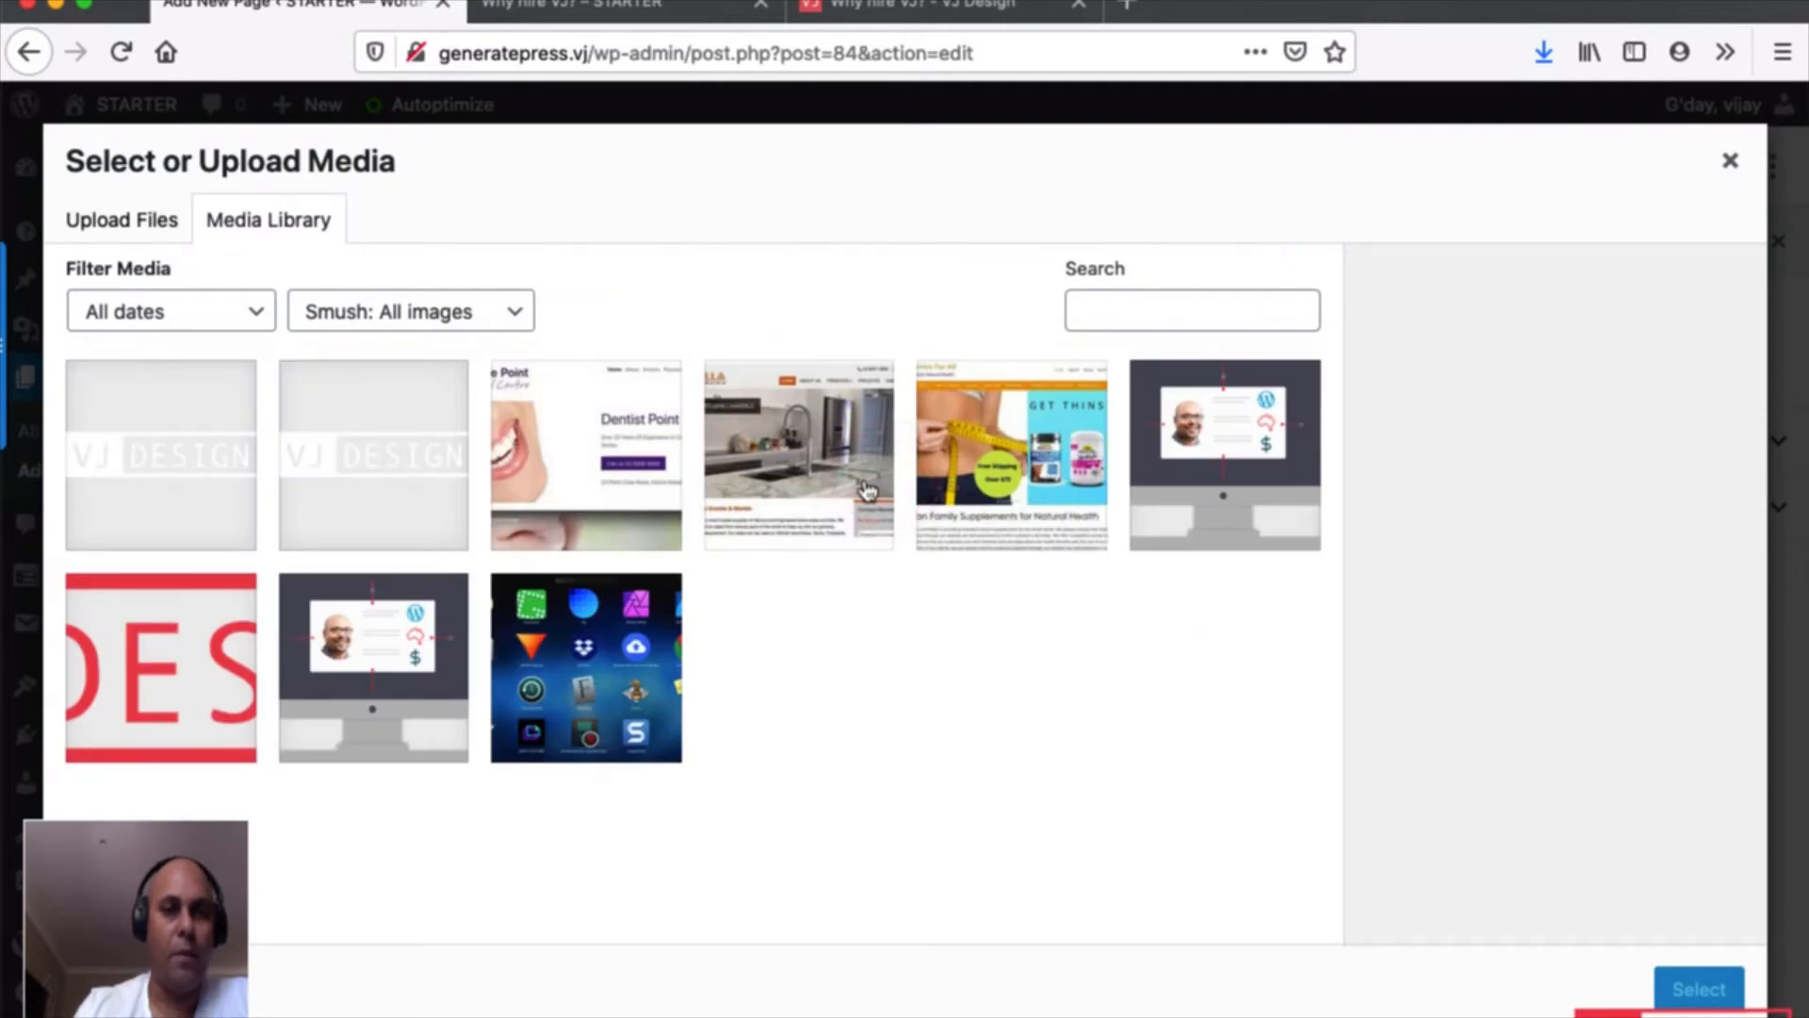
{"action": "left_click", "coordinate": [418, 643]}
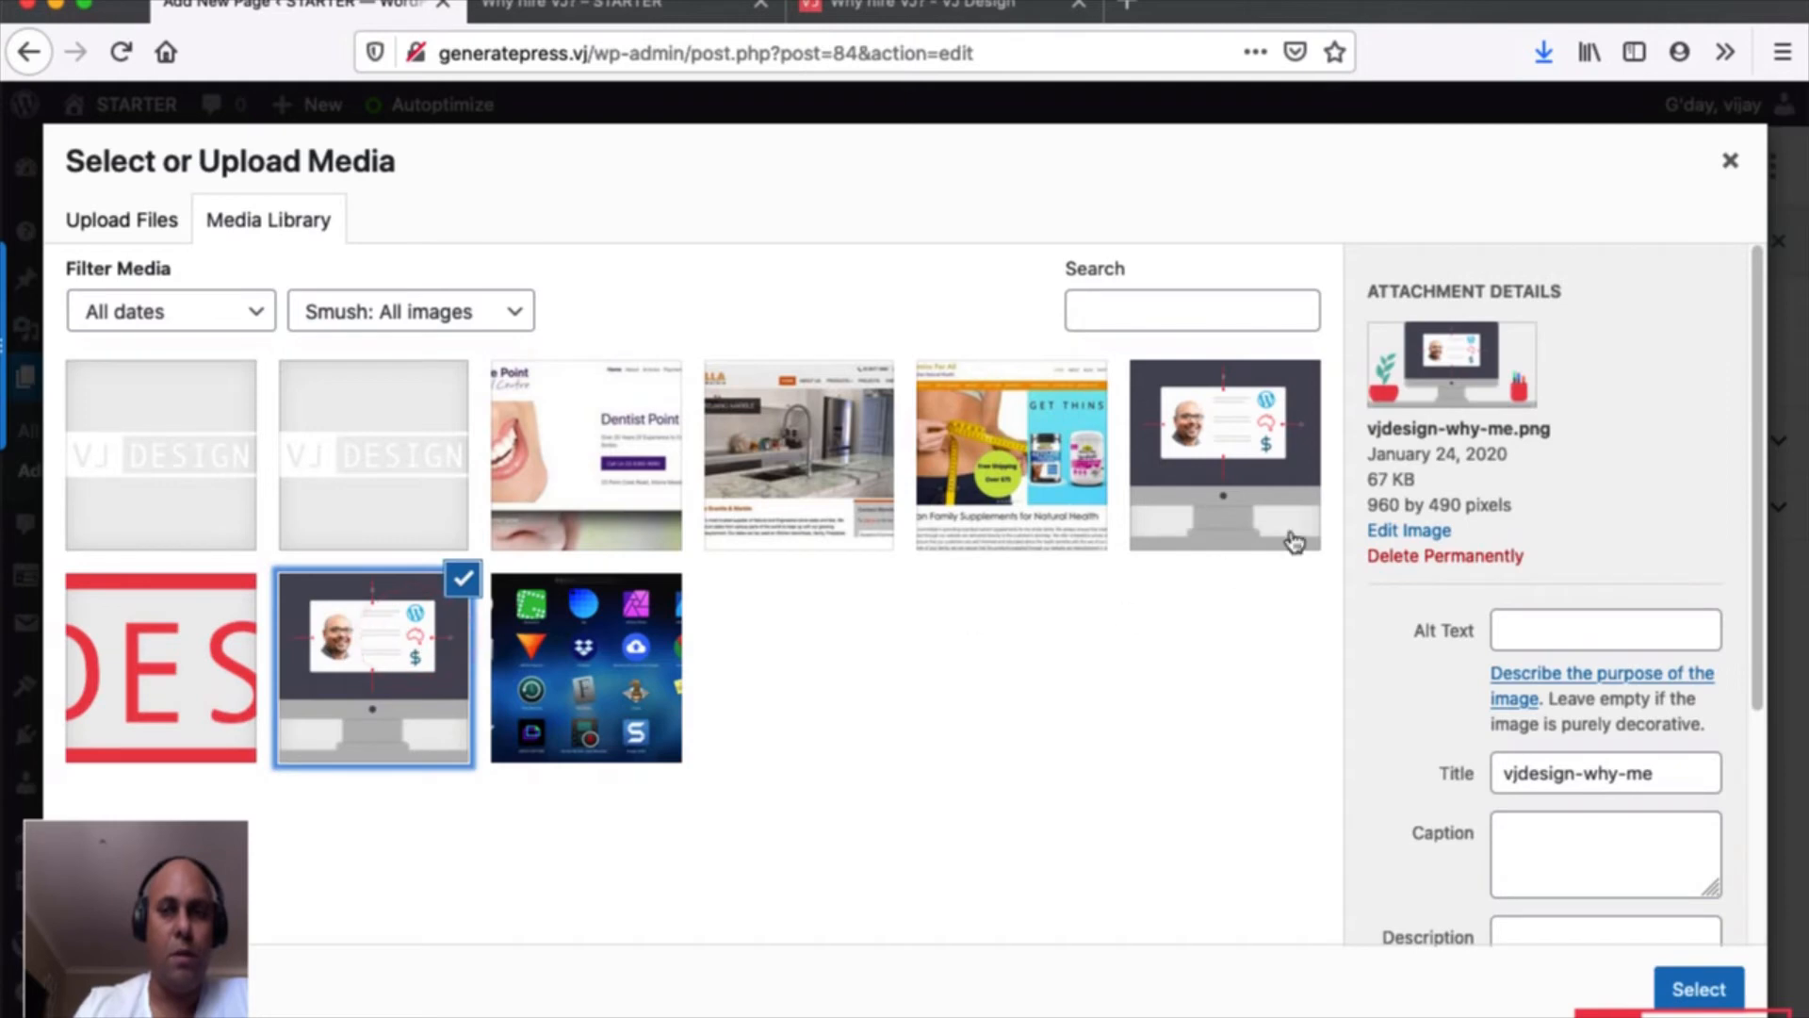
{"action": "left_click", "coordinate": [1543, 632]}
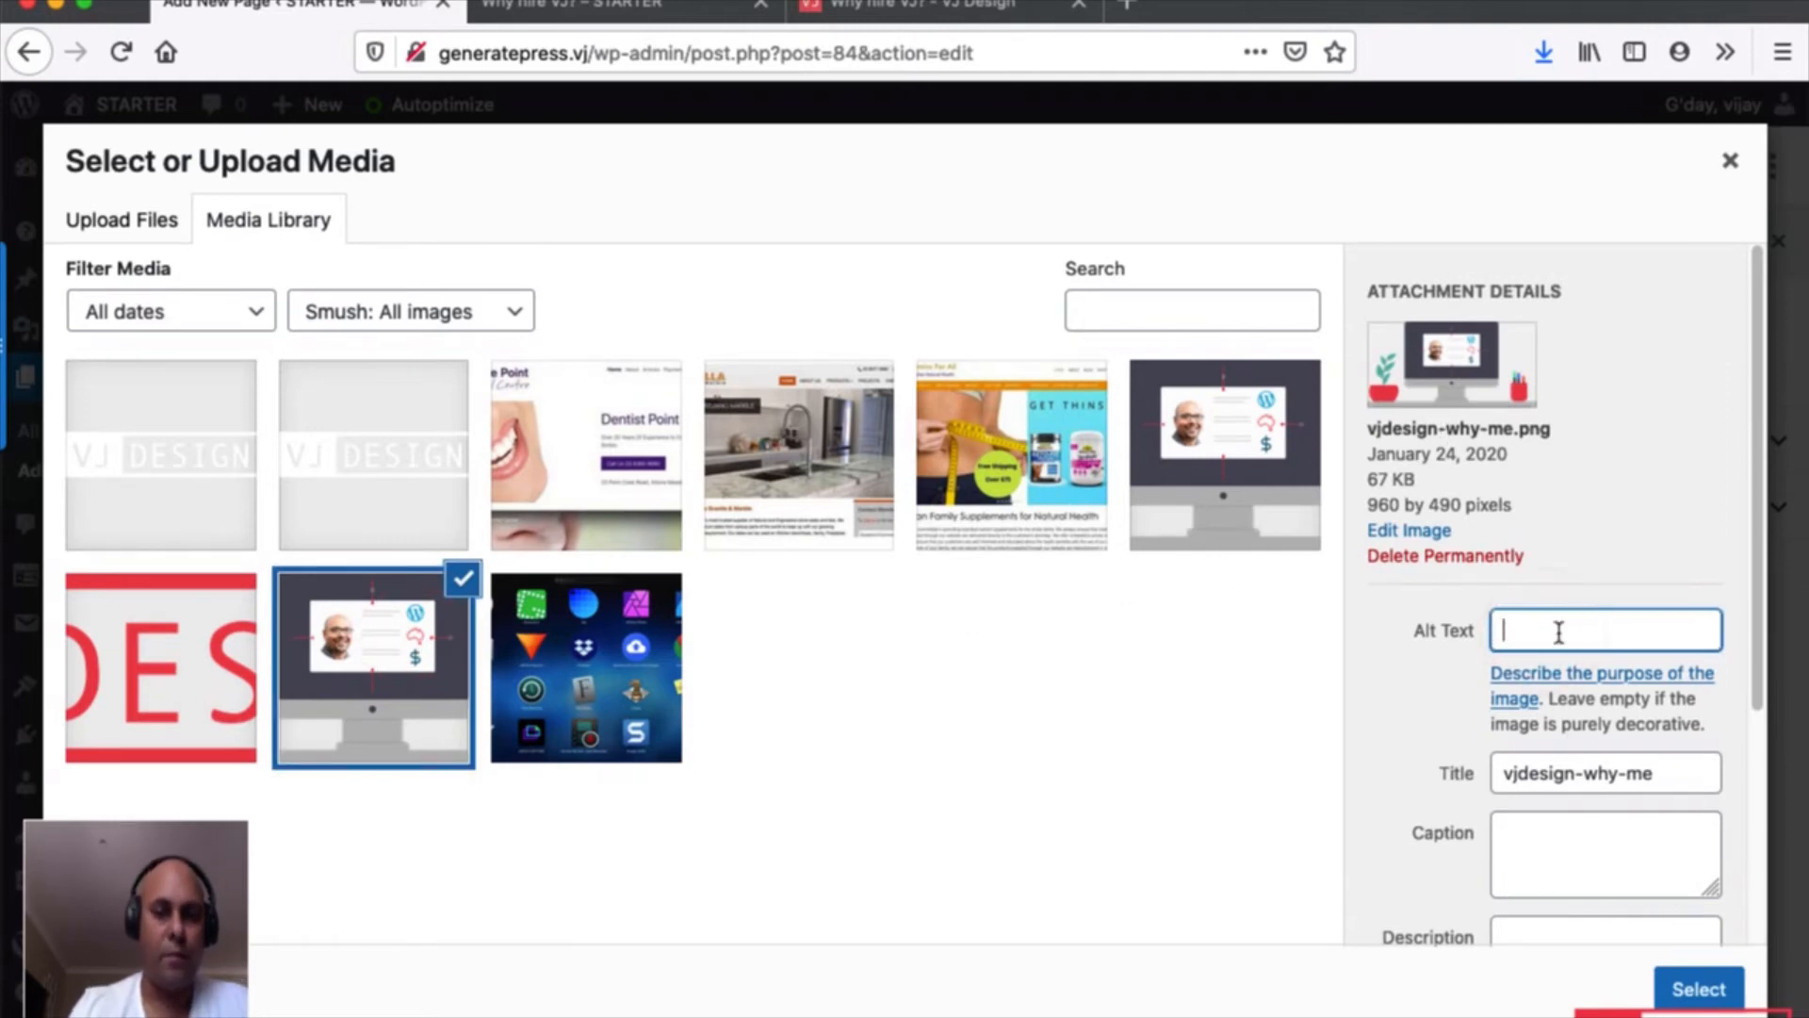
{"action": "type", "text": "VJ"}
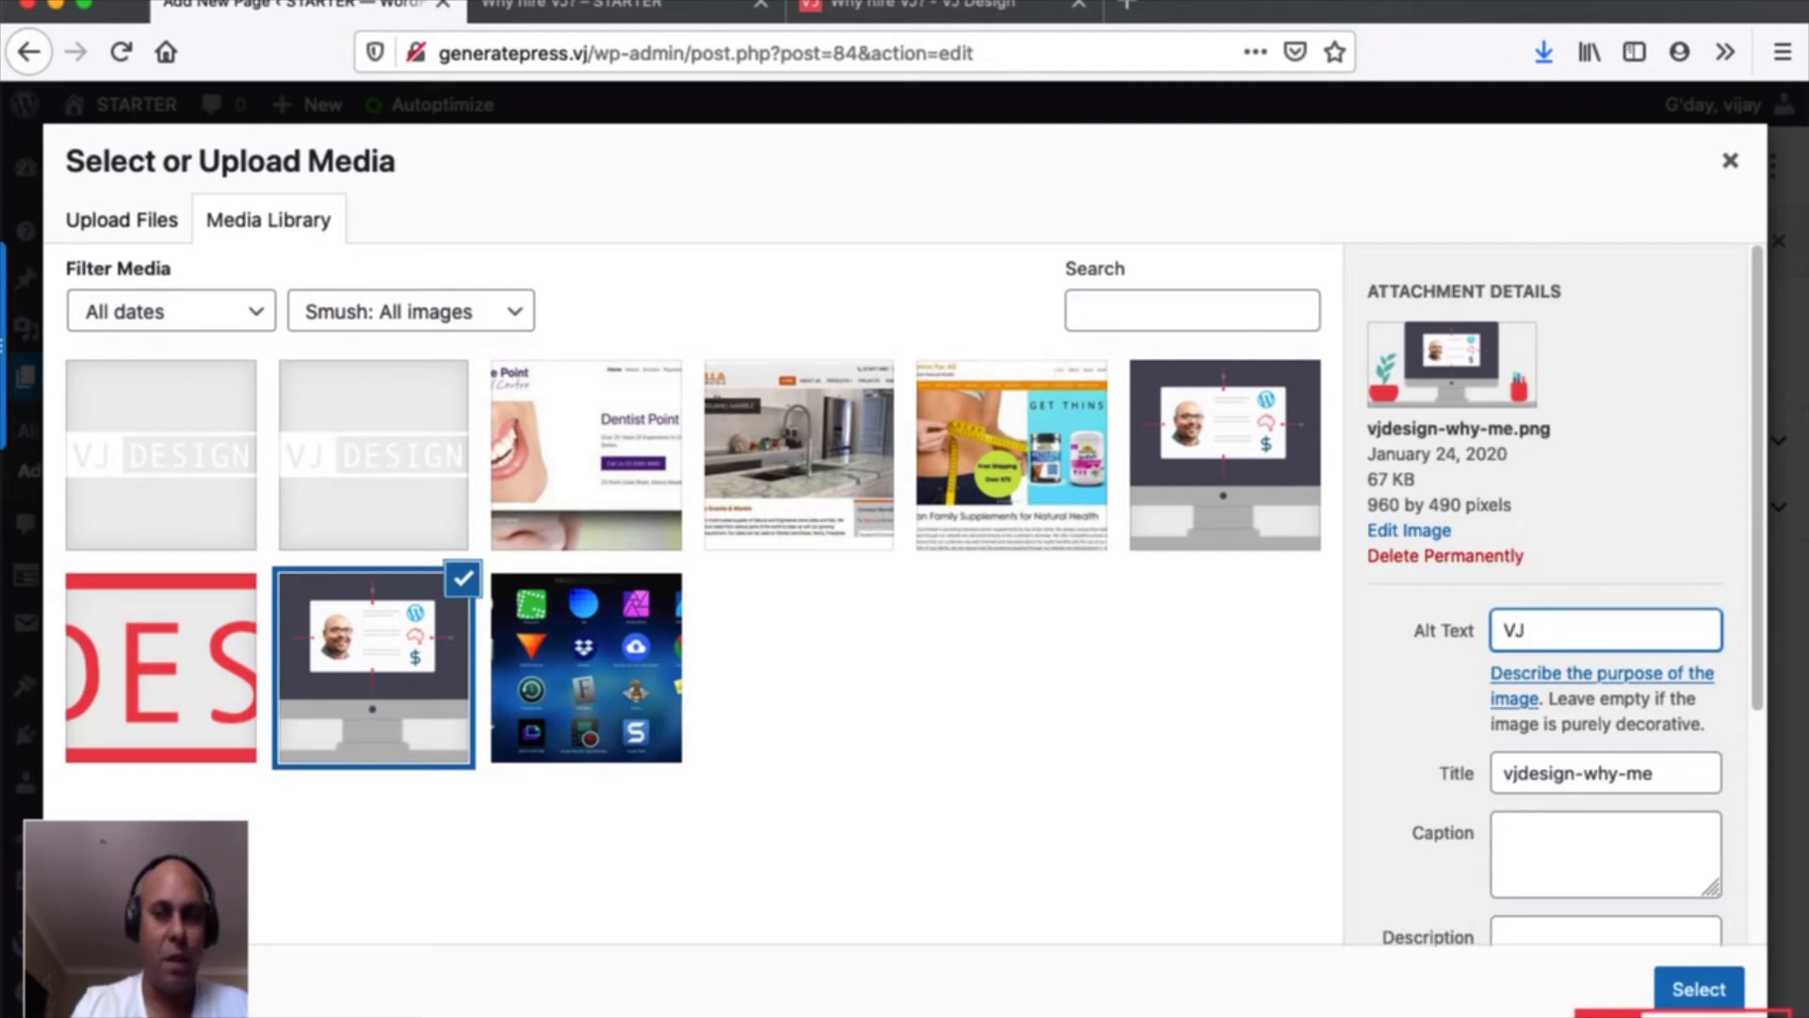
{"action": "type", "text": " Design "}
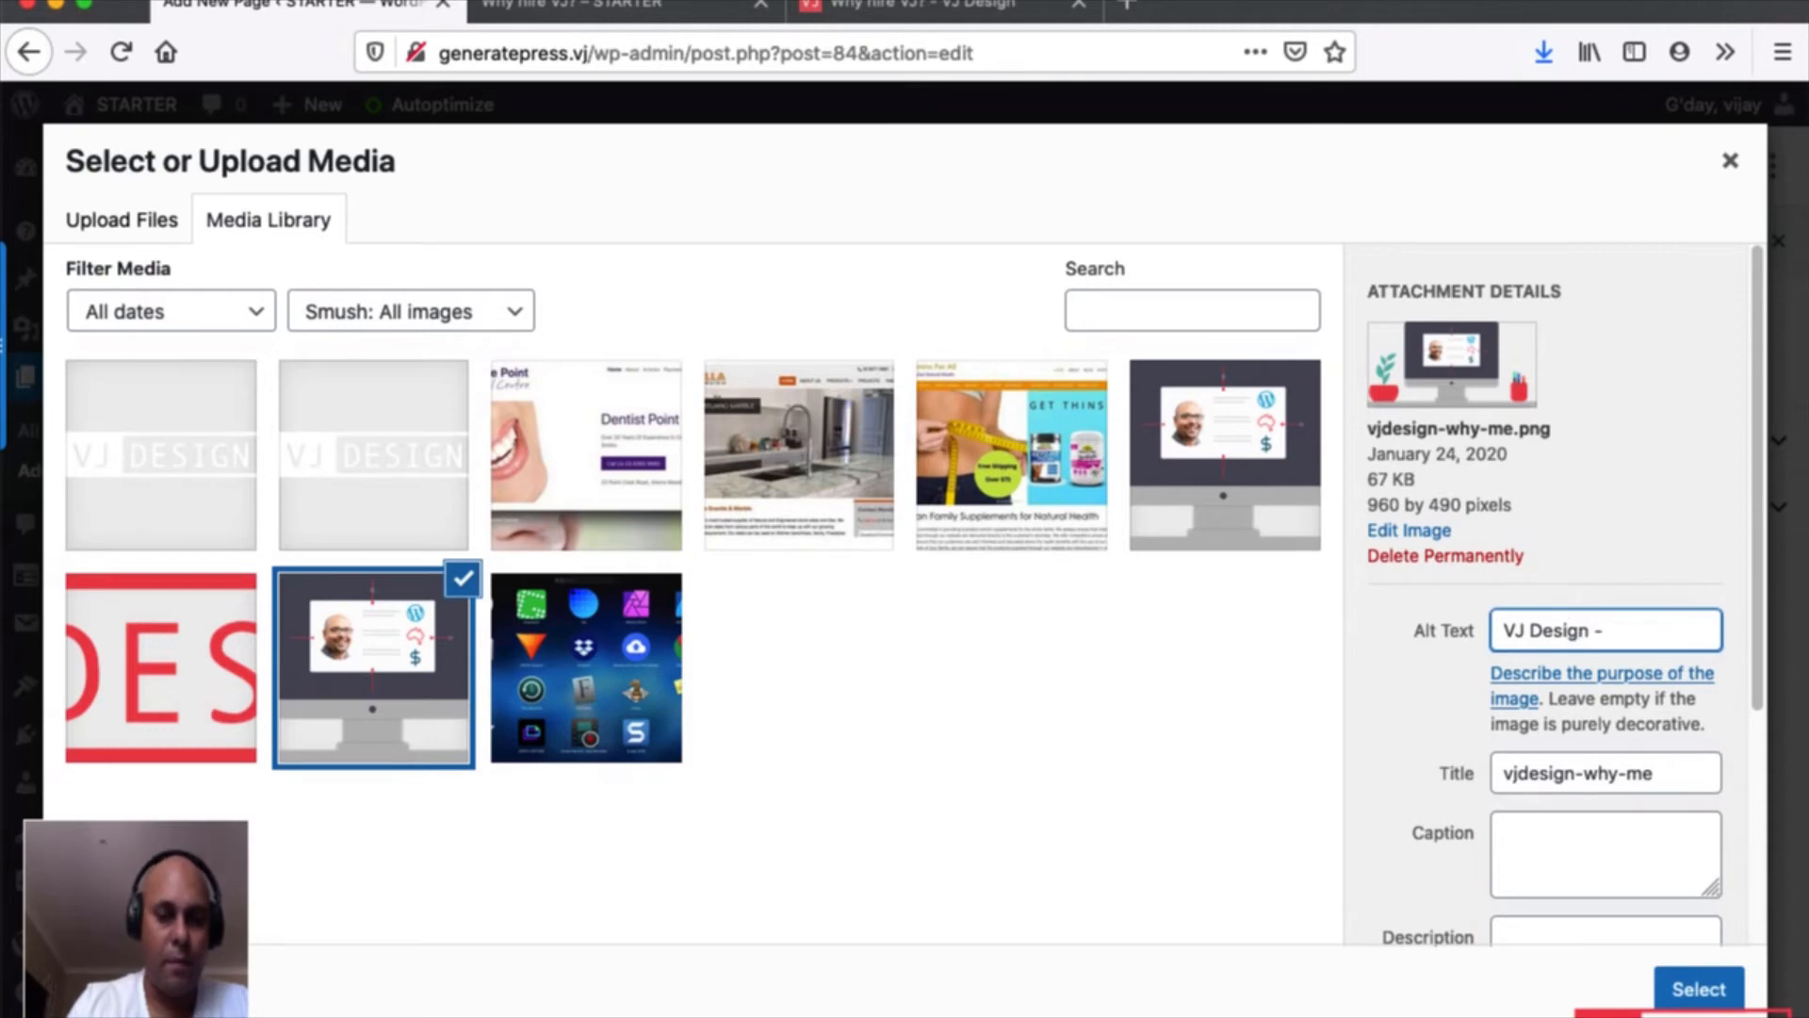
{"action": "type", "text": "- Responsi"}
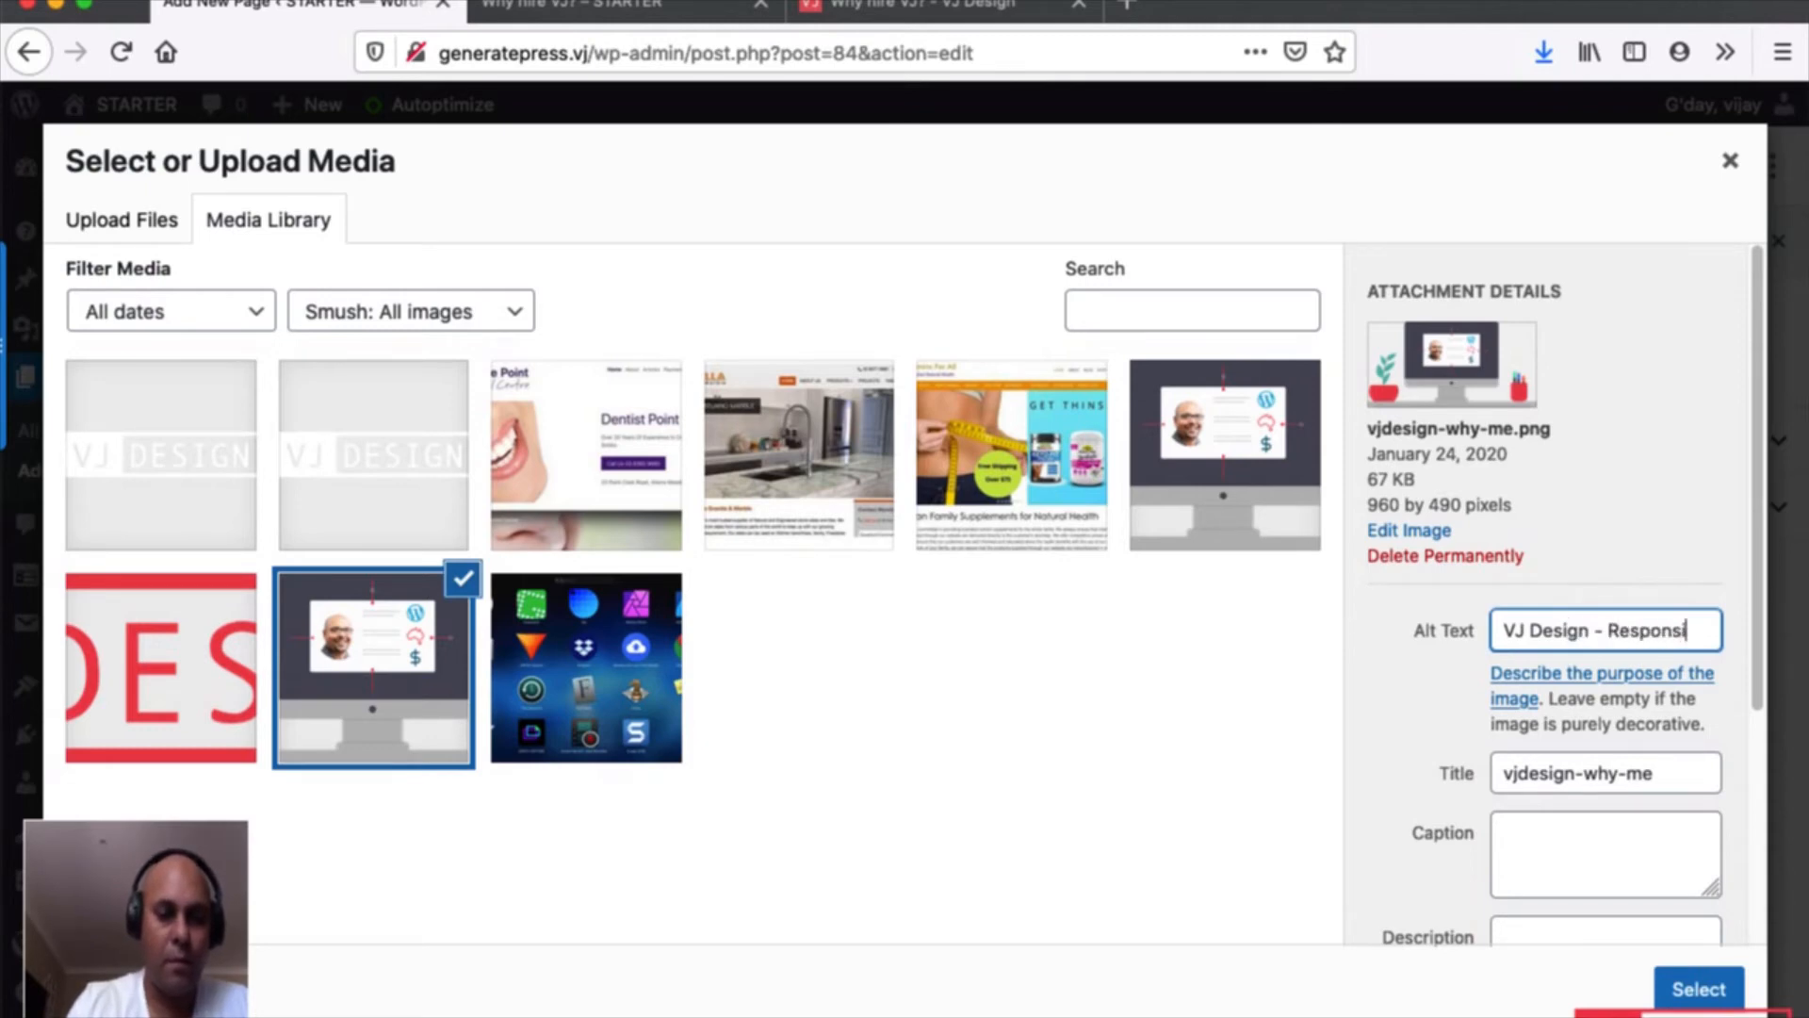
{"action": "type", "text": "ve W"}
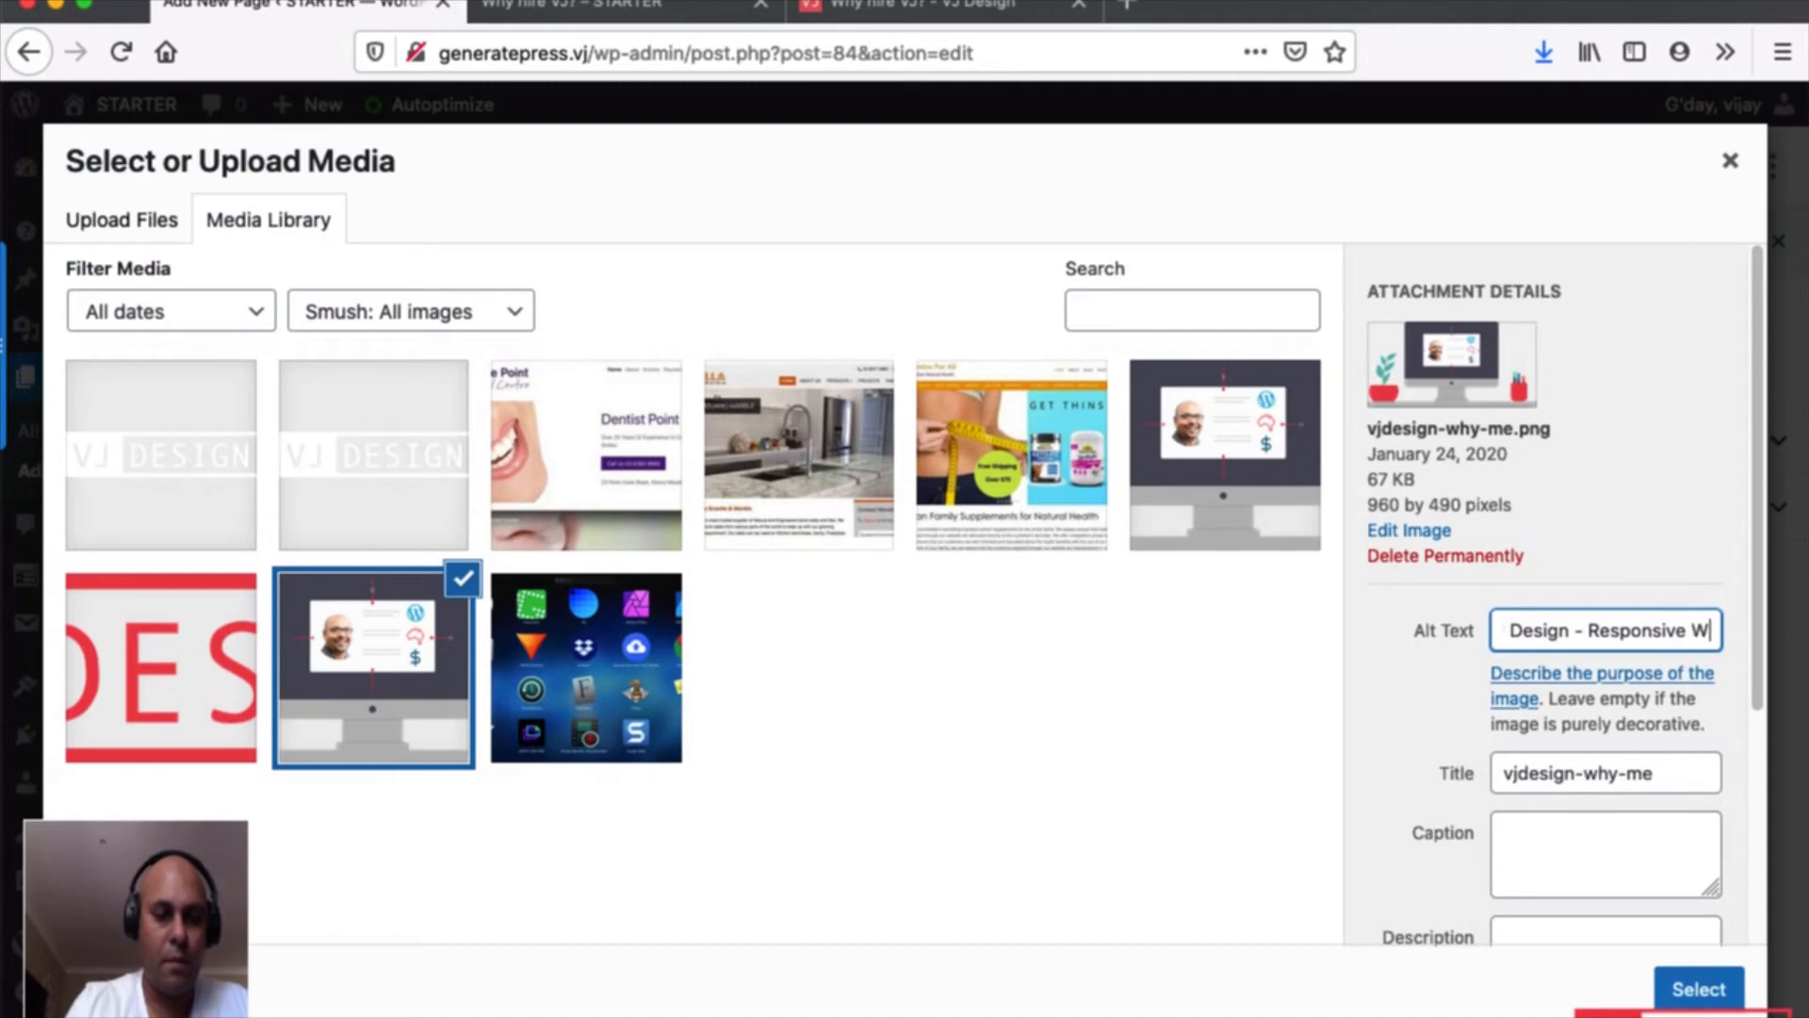
{"action": "type", "text": "ordPress"}
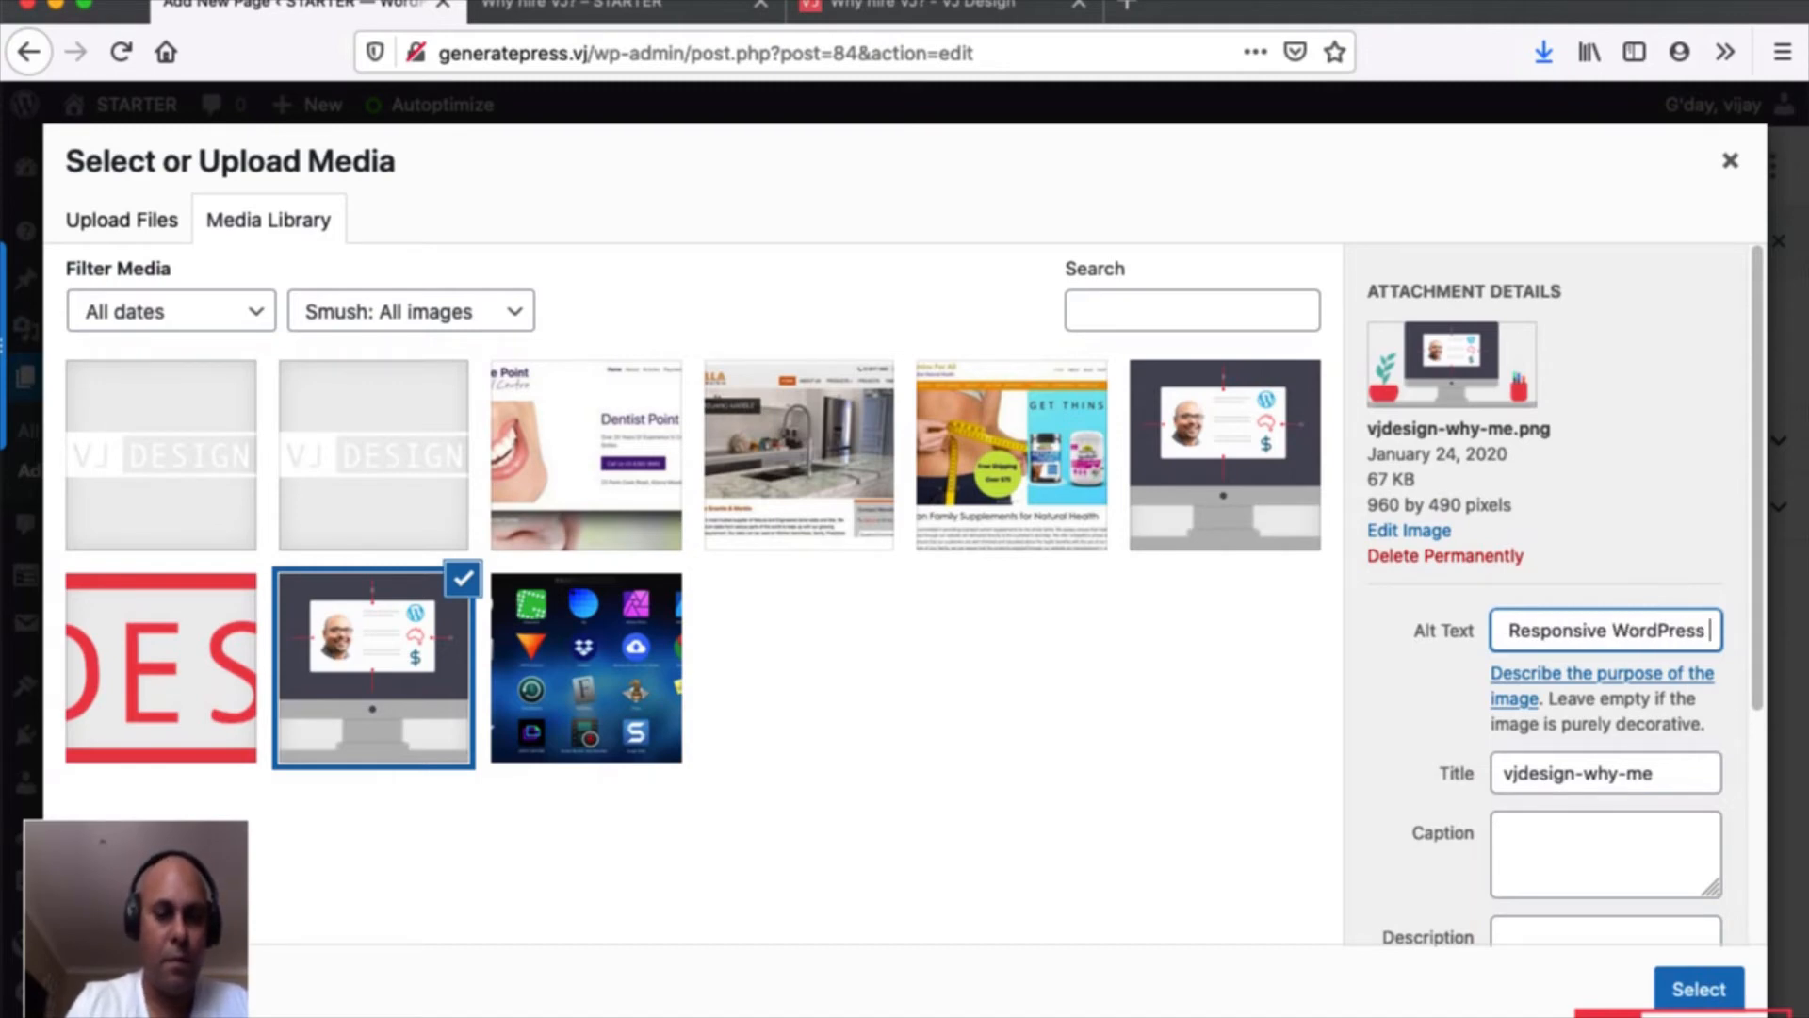
{"action": "type", "text": " Sites"}
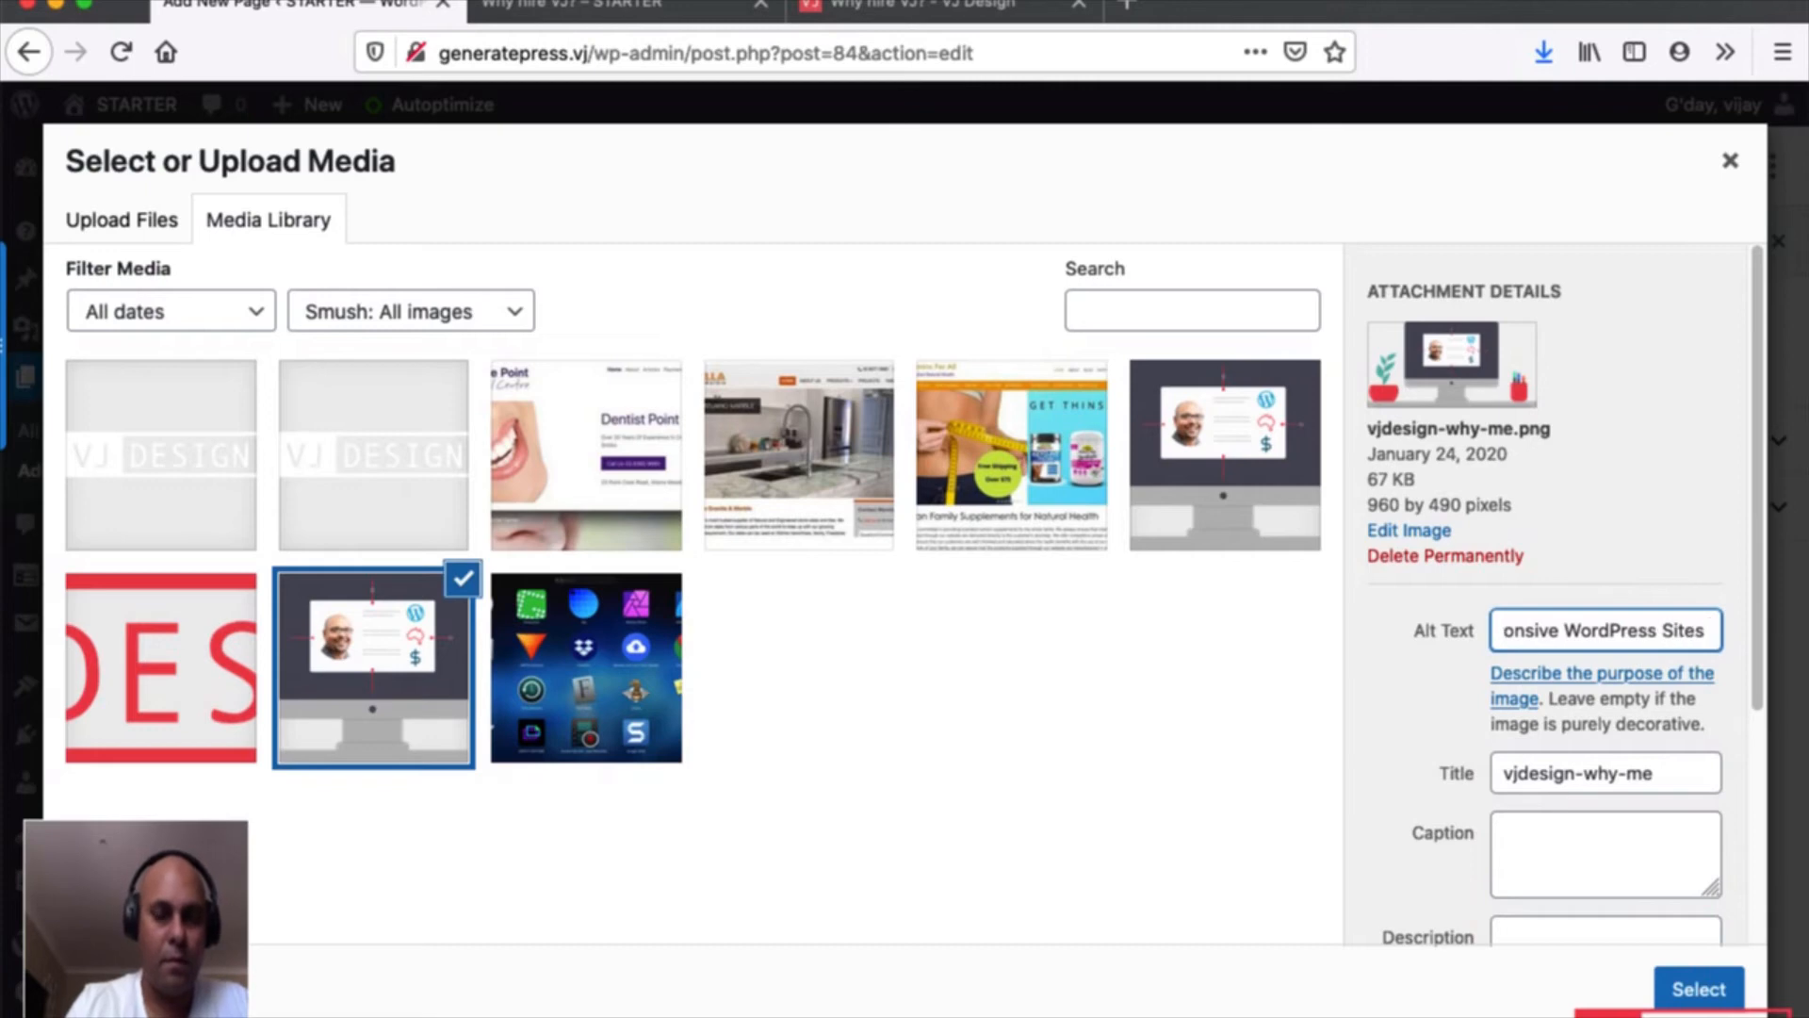
Add "Affordable" before "Responsive" in the image's alt text and place the image in the hero.
{"action": "left_click_drag", "start_coordinate": [1519, 629], "coordinate": [1624, 645]}
{"action": "left_click", "coordinate": [1612, 632]}
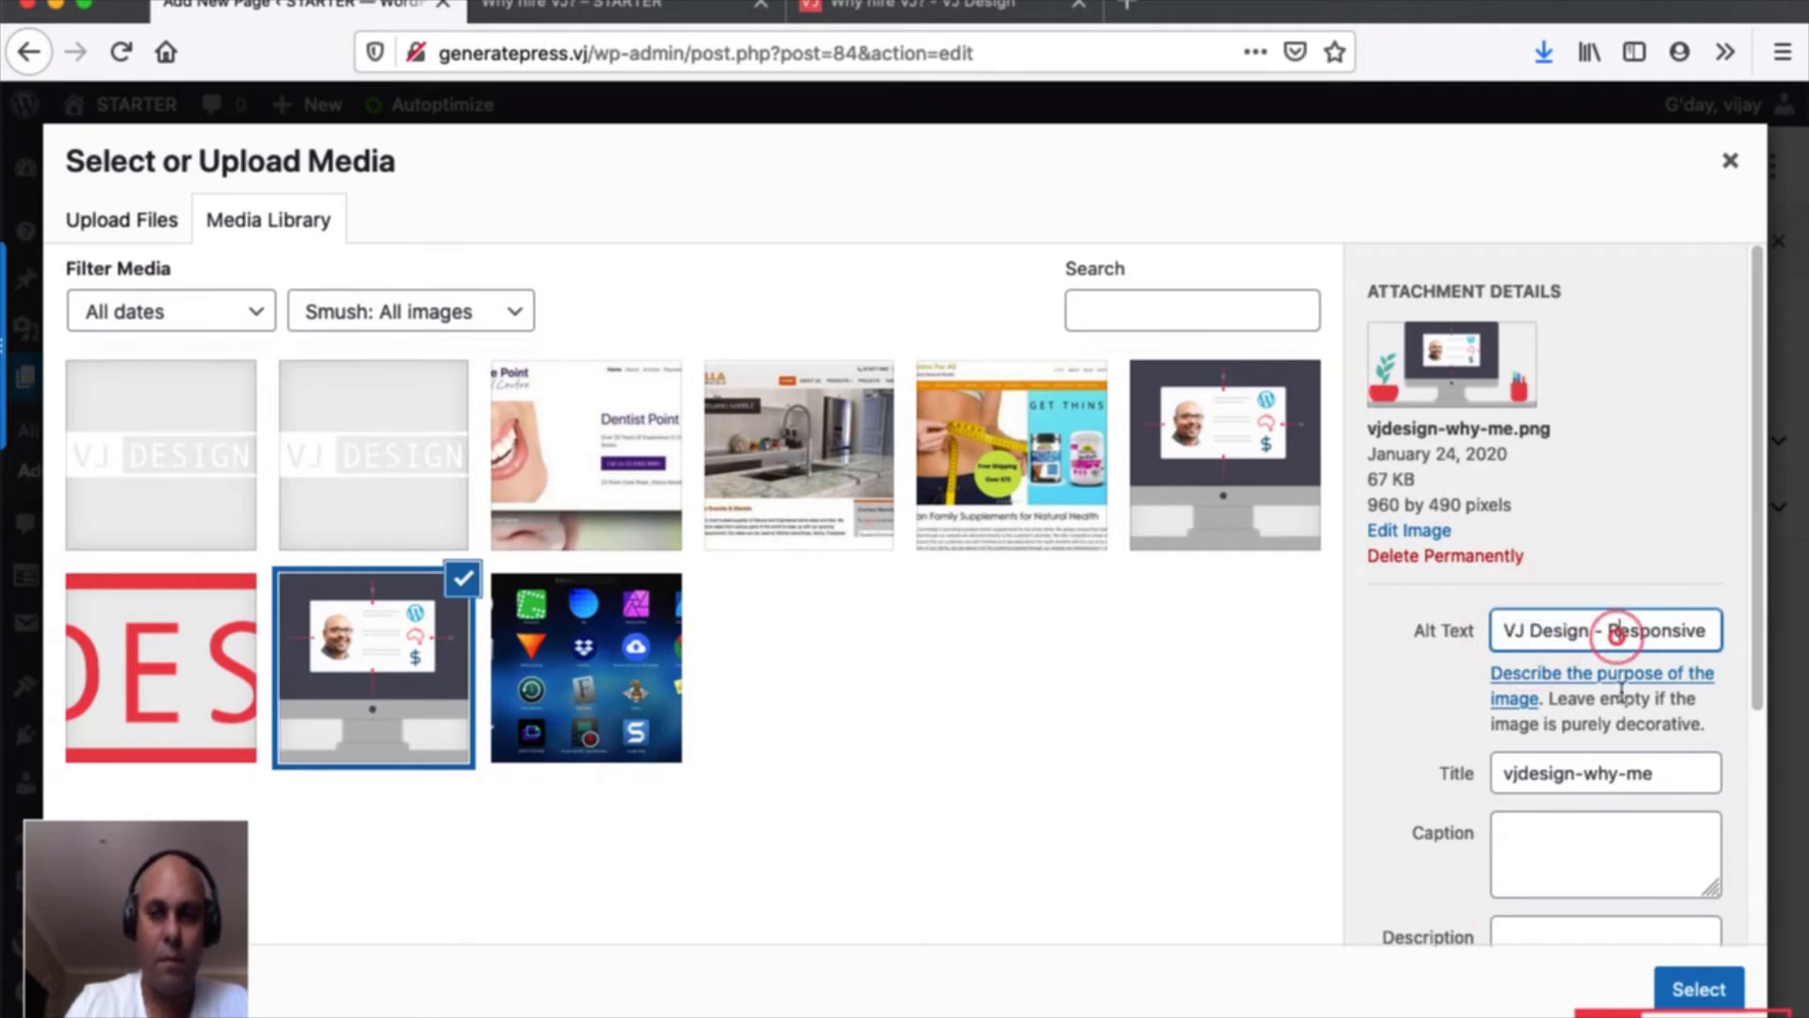
{"action": "type", "text": "Afford"}
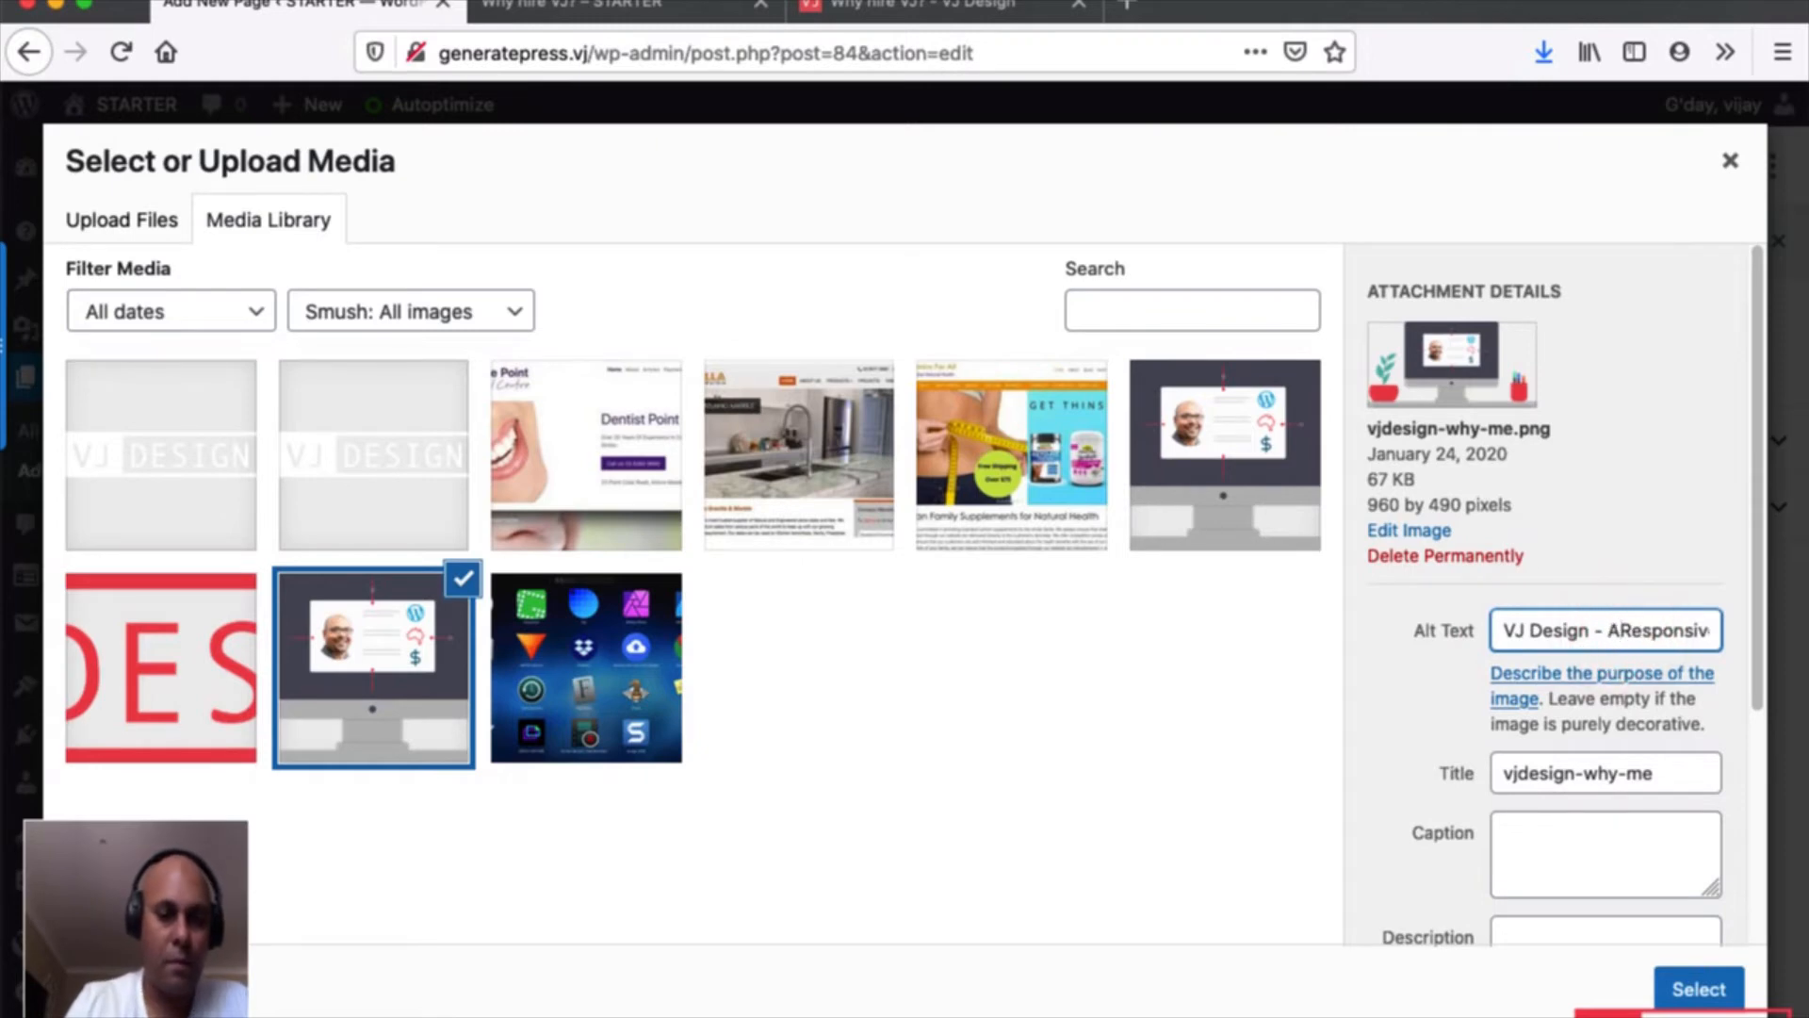
{"action": "type", "text": "able"}
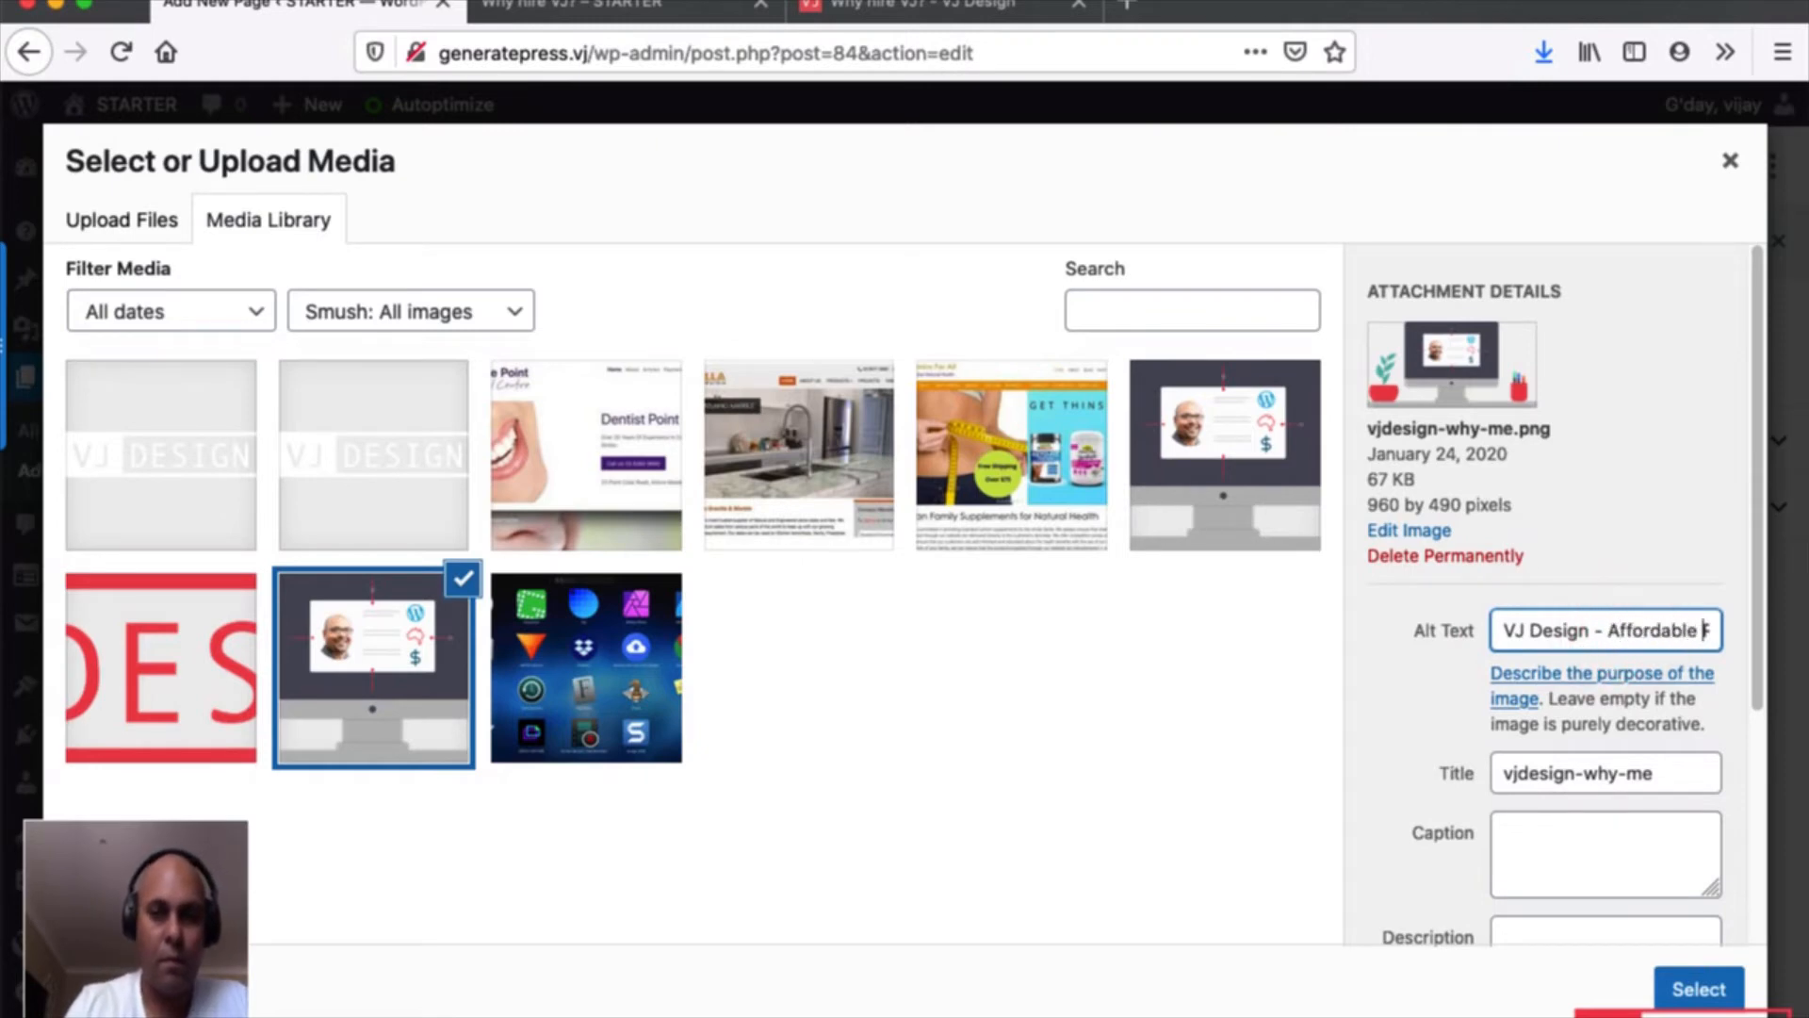
{"action": "left_click", "coordinate": [1686, 989]}
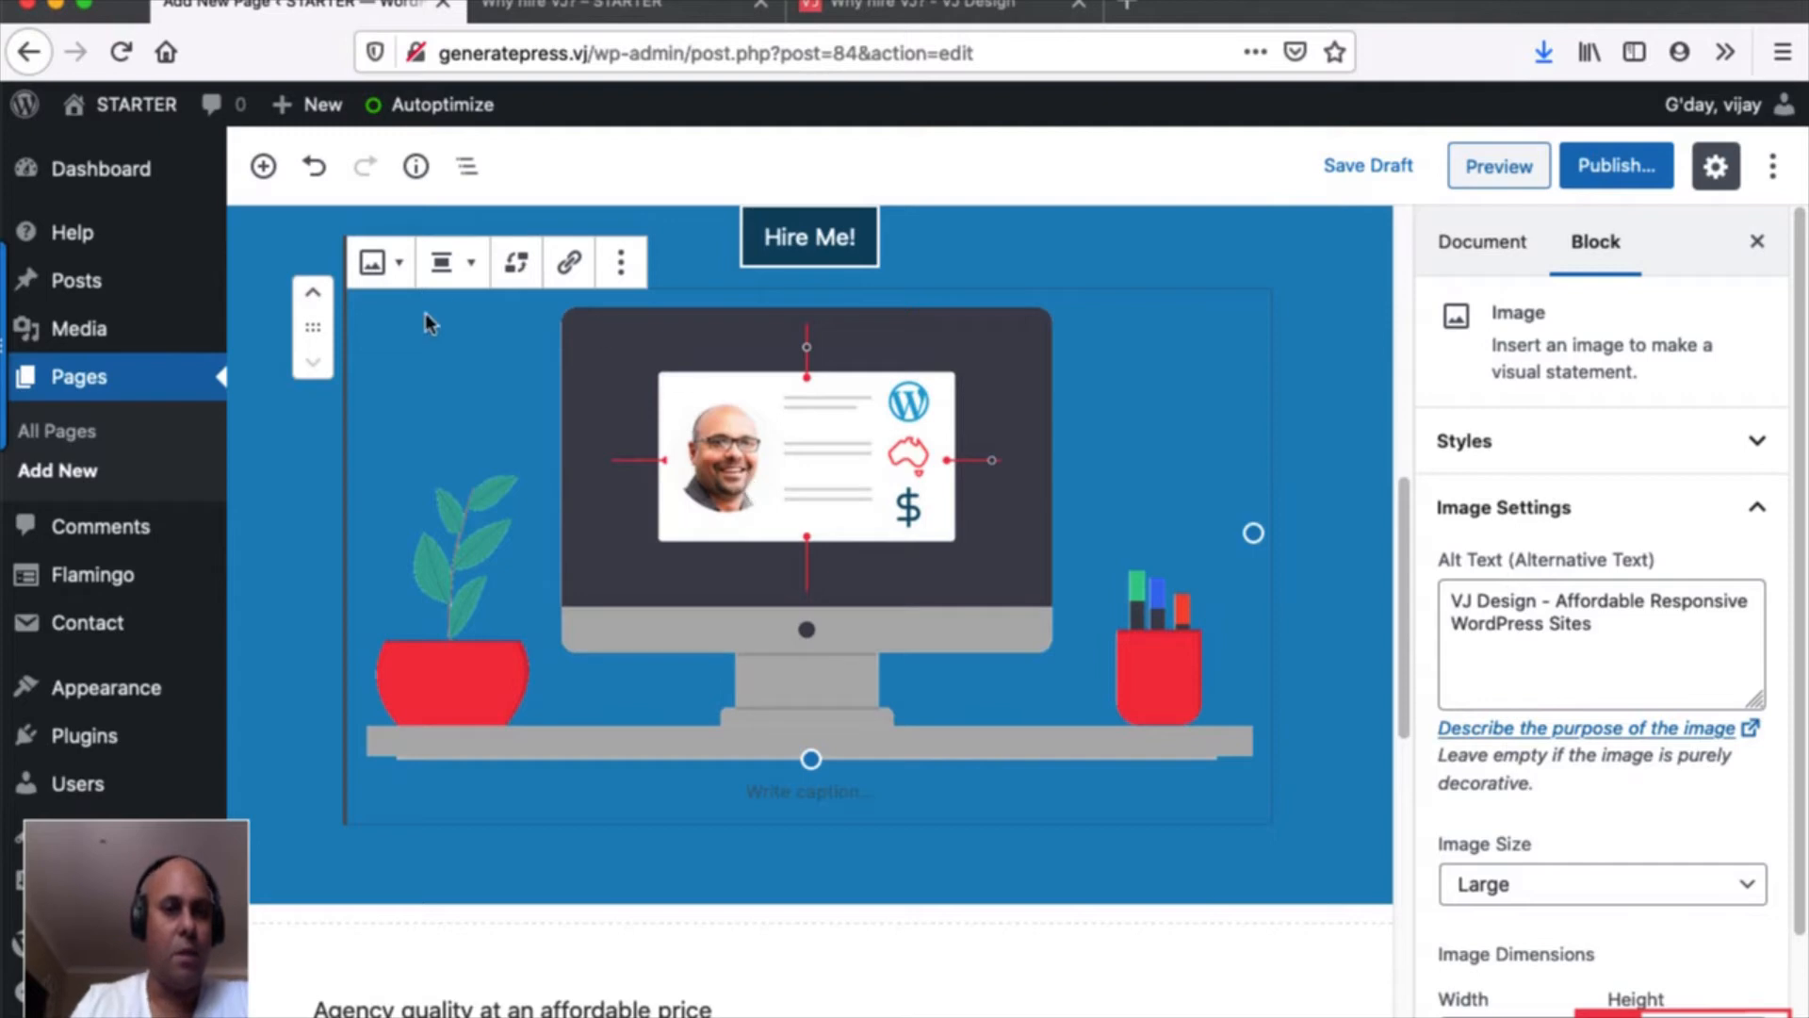
Try the Wide Width and Full Width alignments on the hero image, and clear the alignment again.
{"action": "left_click", "coordinate": [479, 274]}
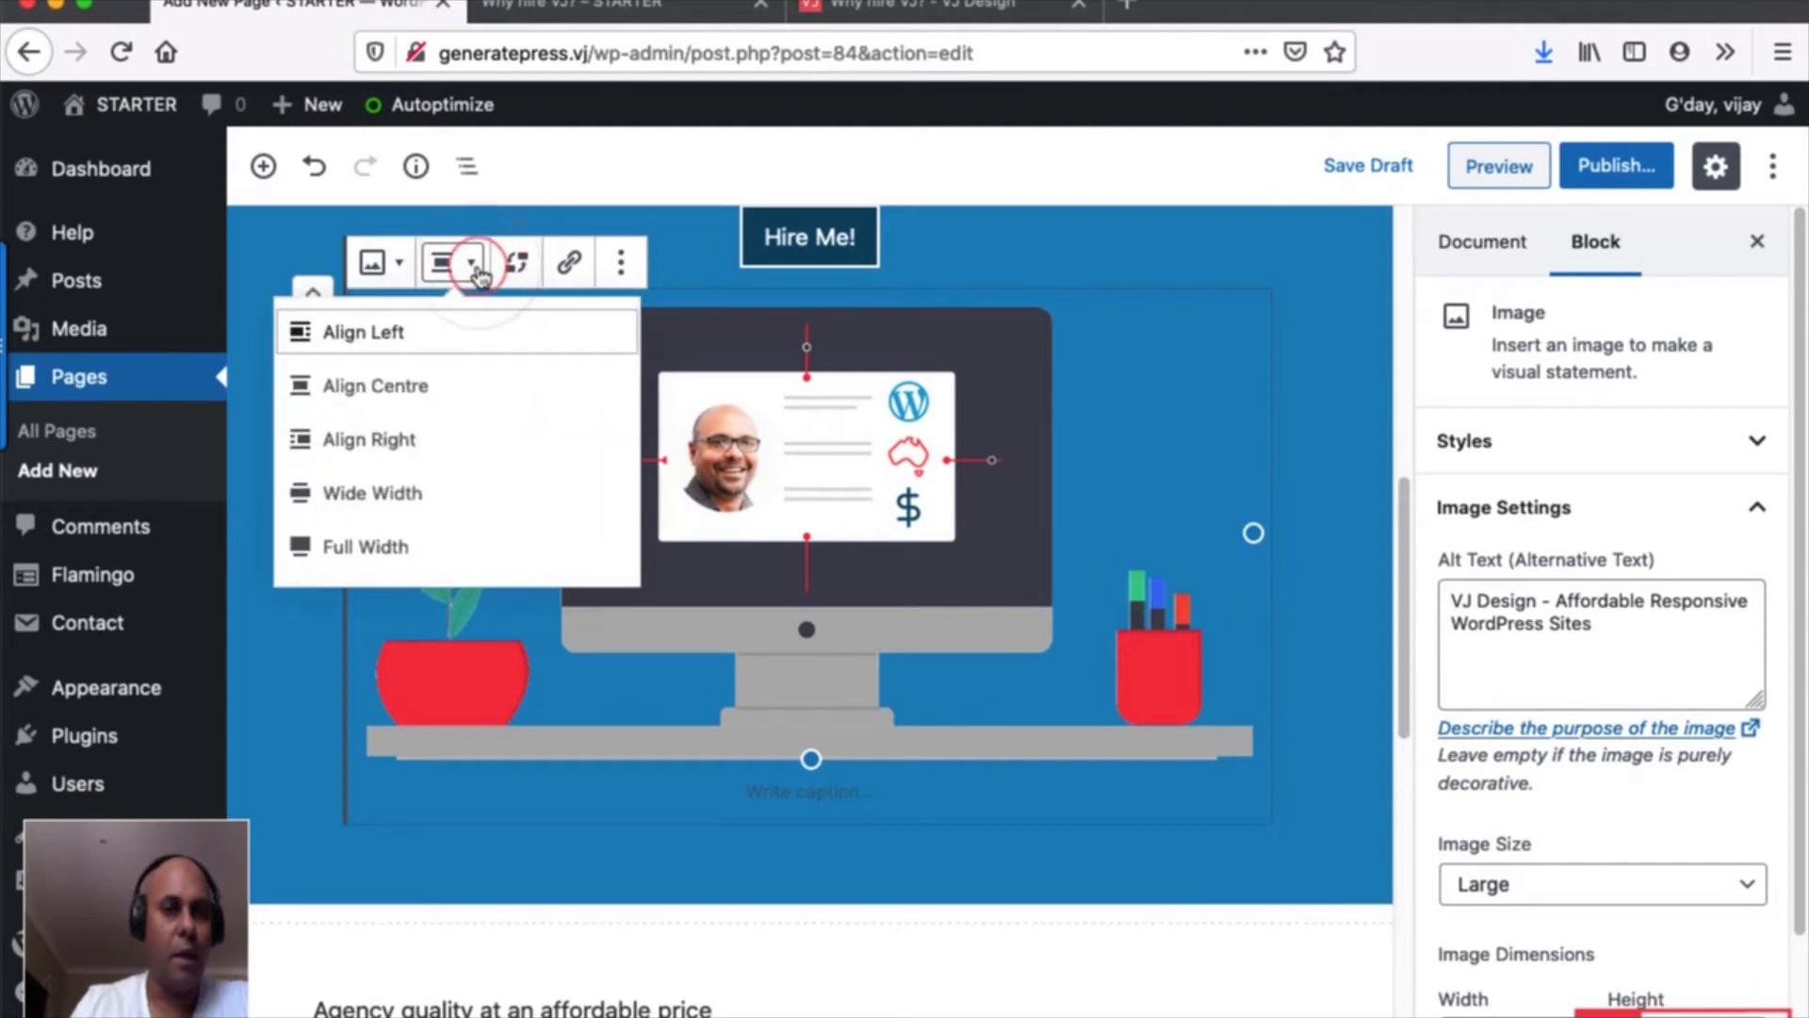
{"action": "left_click", "coordinate": [450, 488]}
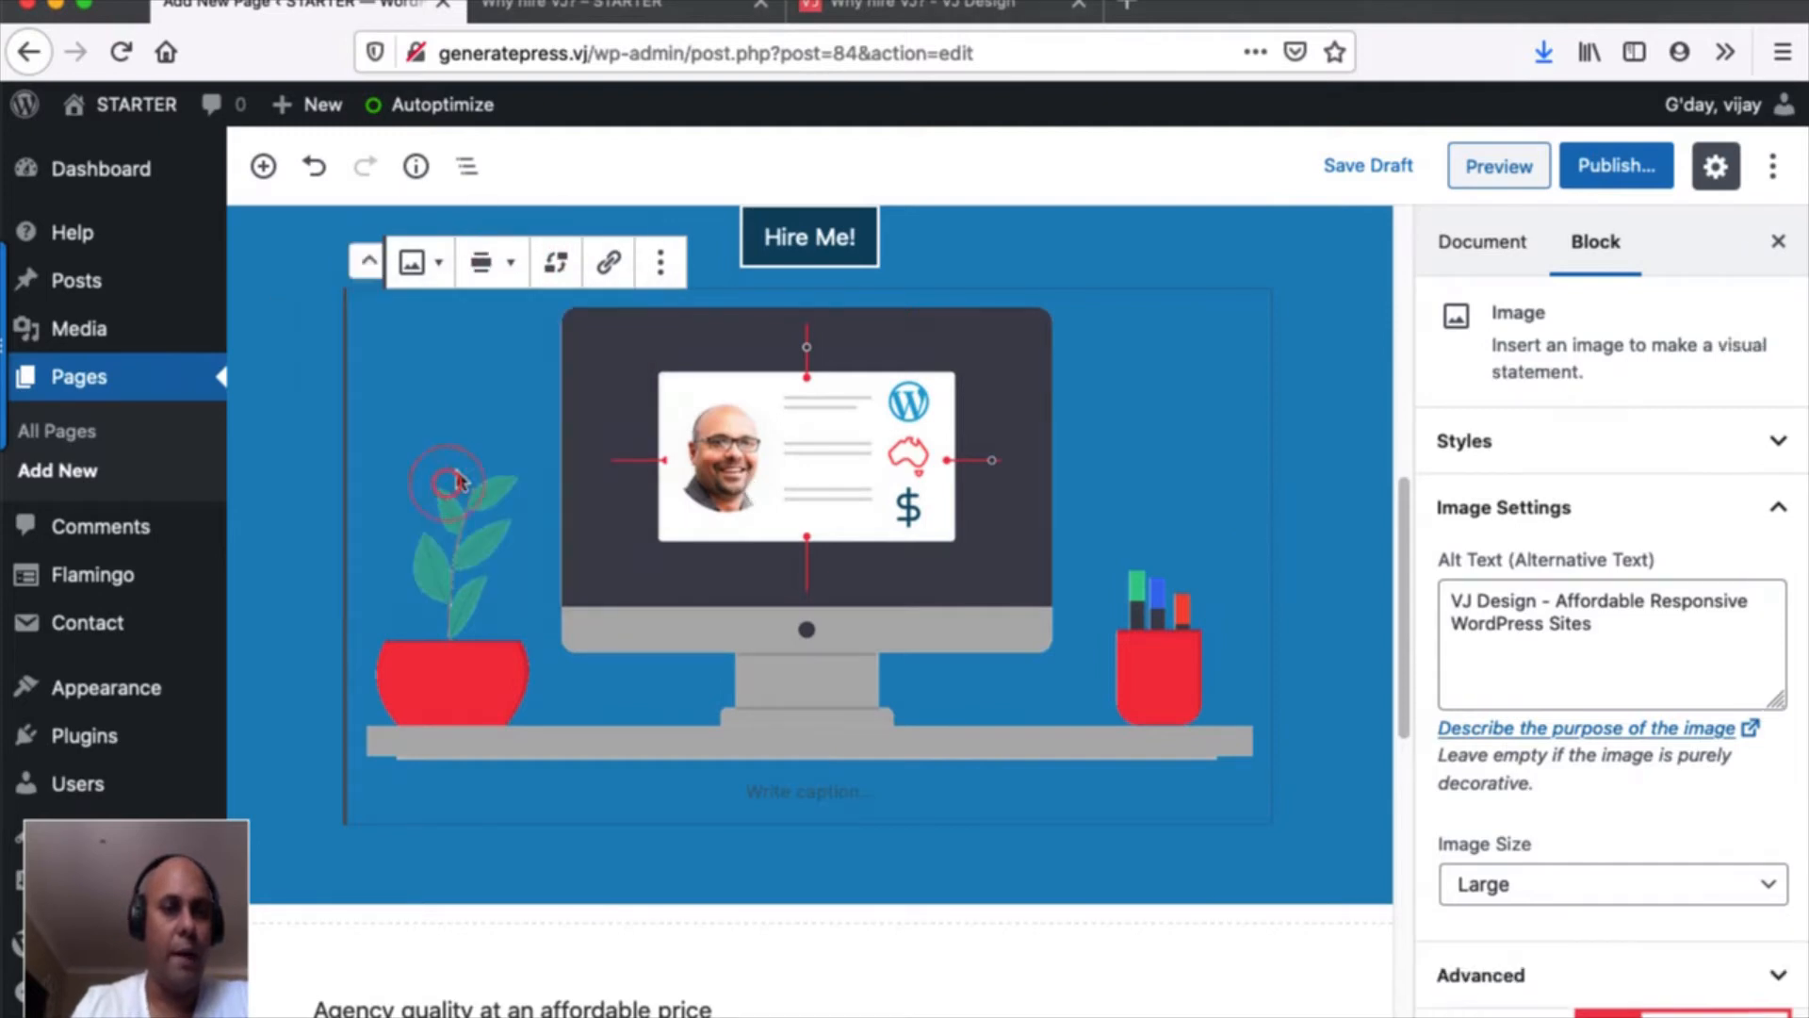
{"action": "left_click", "coordinate": [507, 273]}
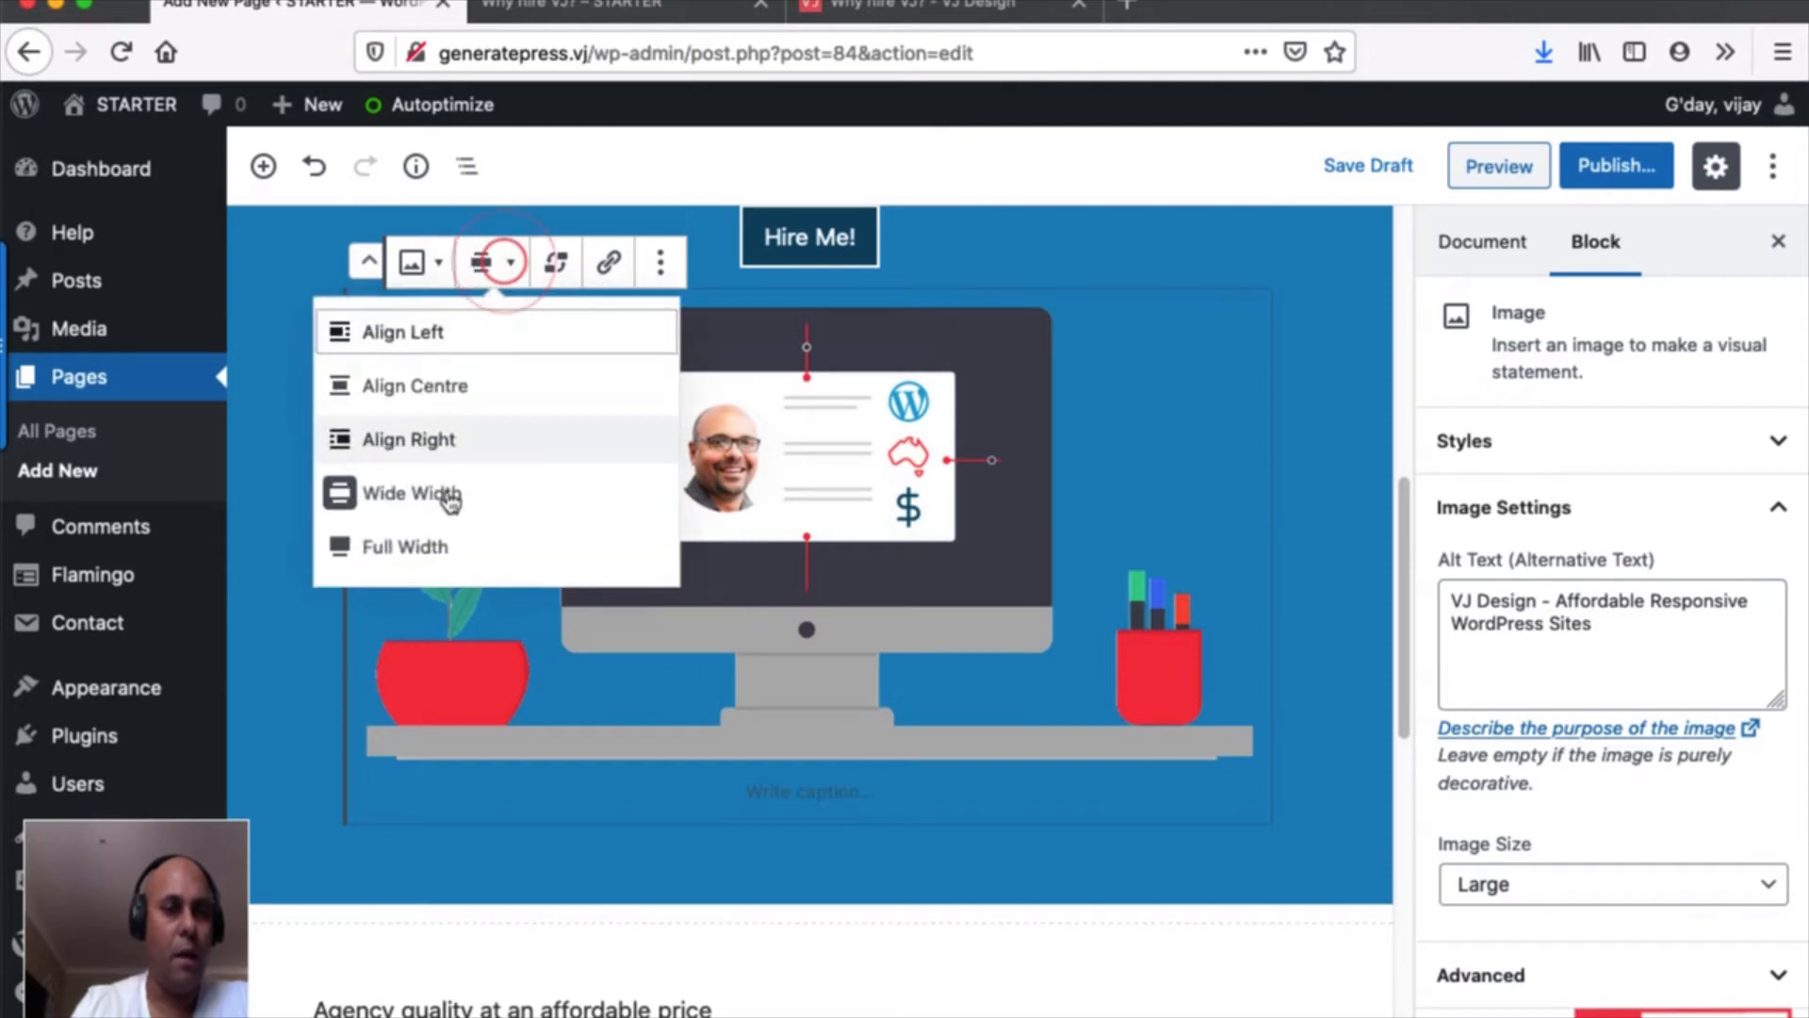
{"action": "left_click", "coordinate": [445, 540]}
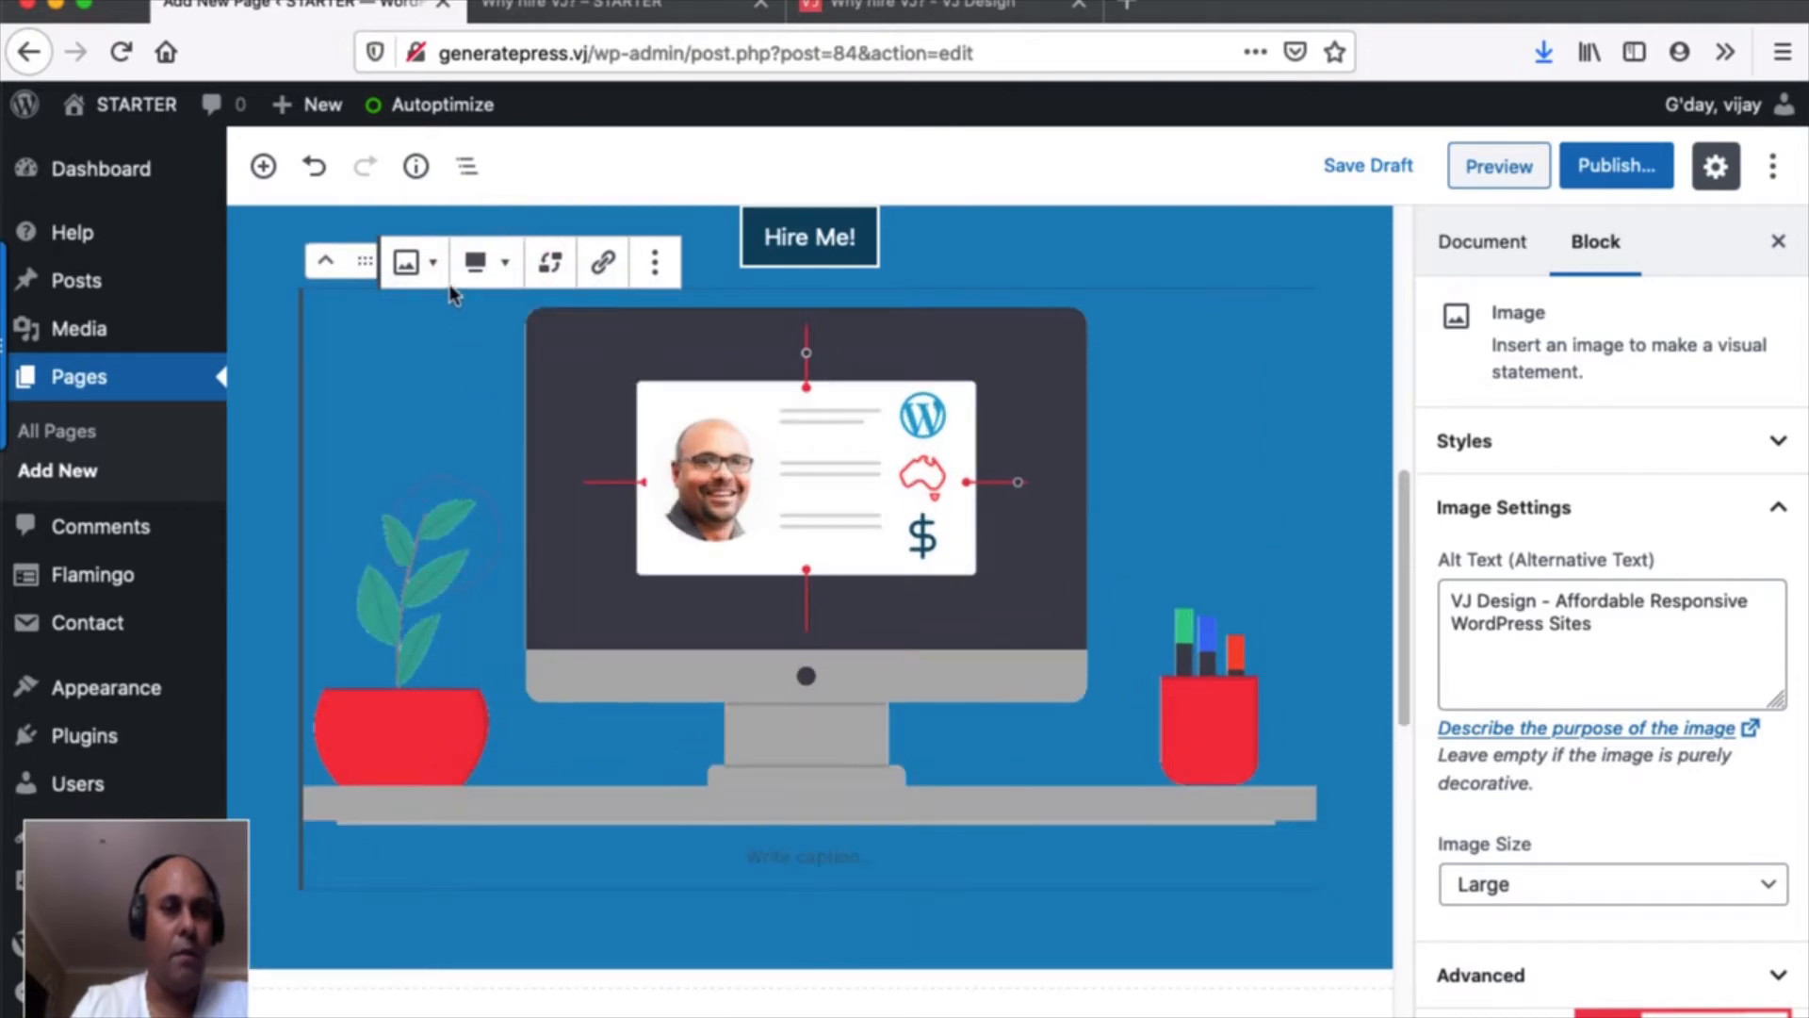
{"action": "left_click", "coordinate": [502, 273]}
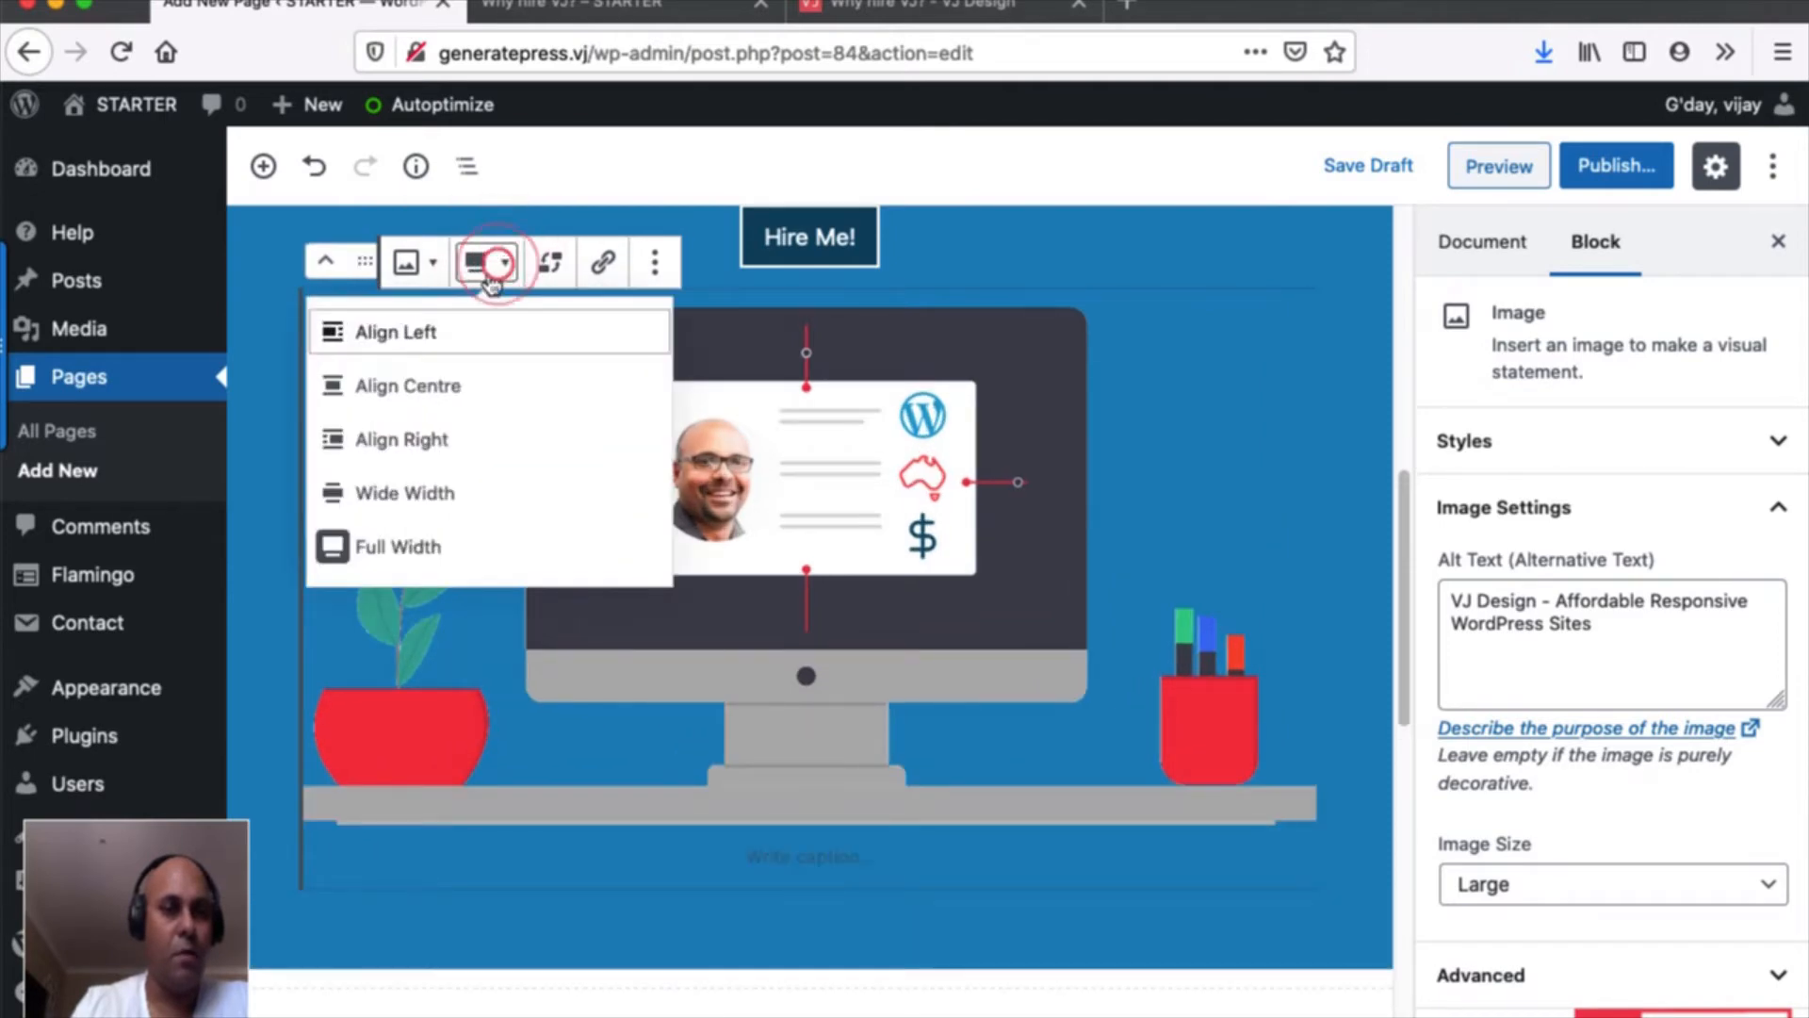
{"action": "left_click", "coordinate": [408, 551]}
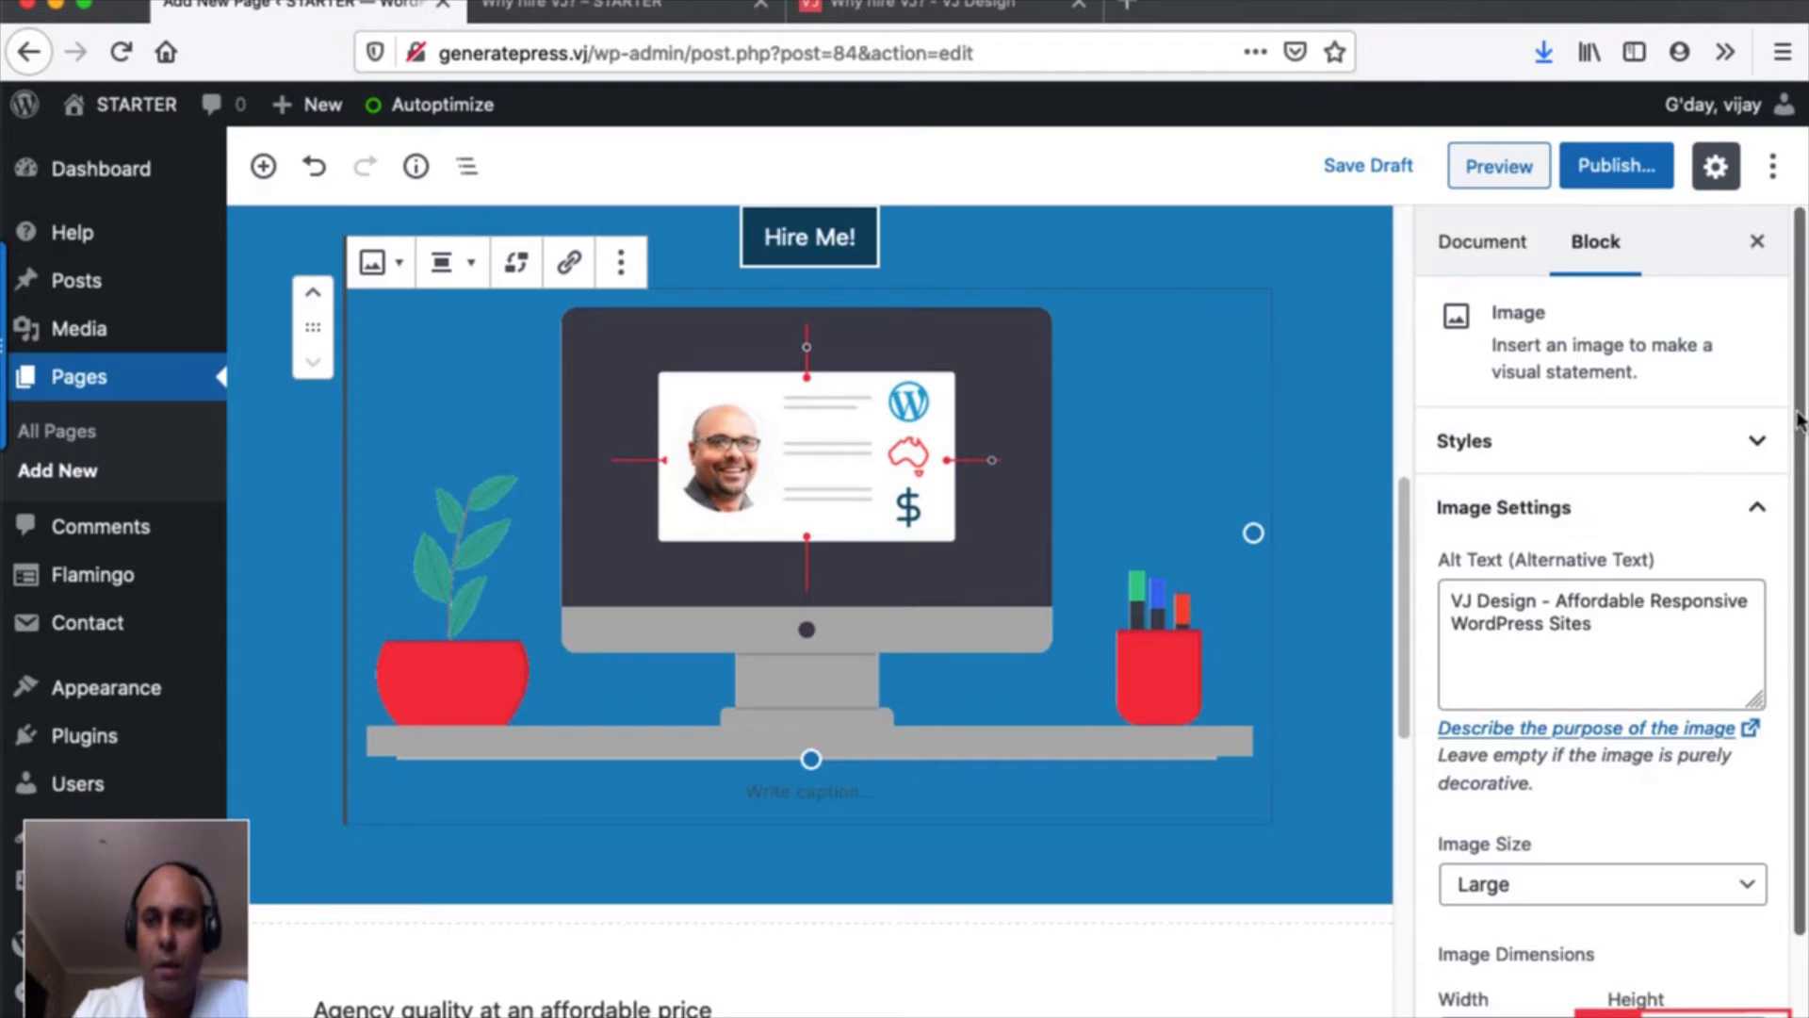
Try scaling the hero image to 25%, 50% and 100%, and reset its dimensions.
{"action": "scroll", "coordinate": [1798, 415], "scroll_direction": "down", "scroll_amount": 3}
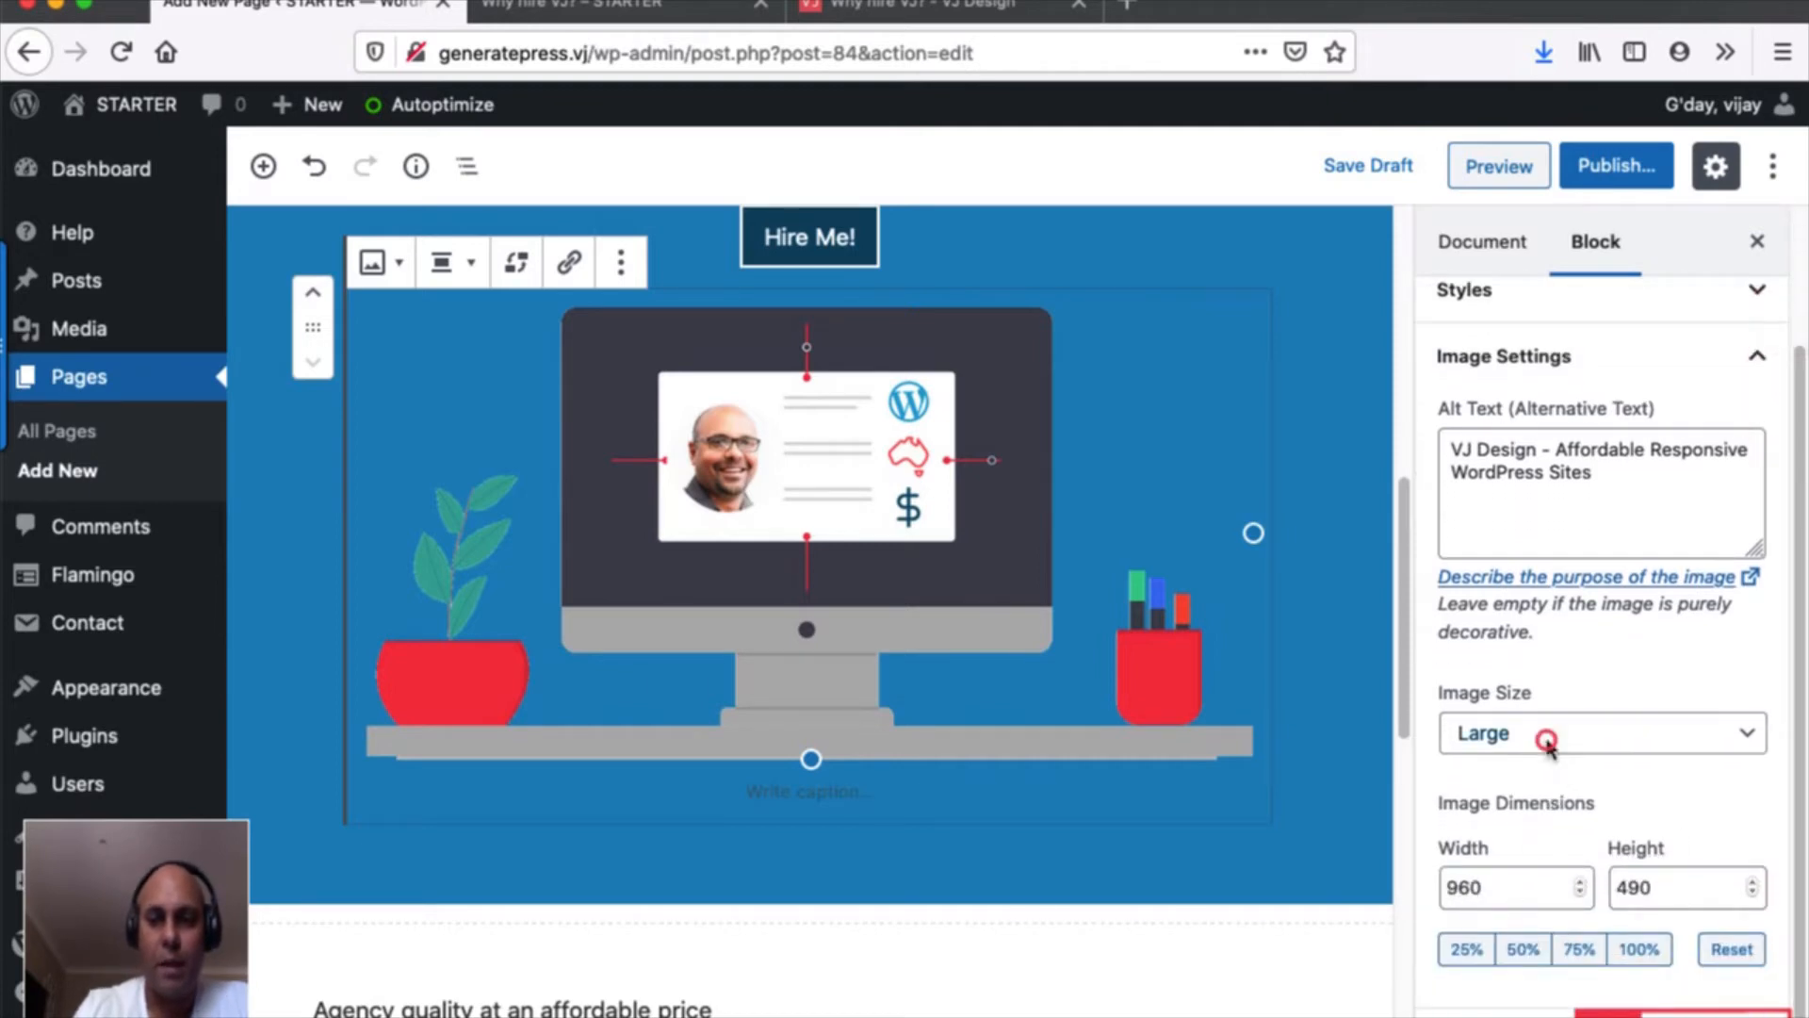
{"action": "left_click", "coordinate": [1546, 740]}
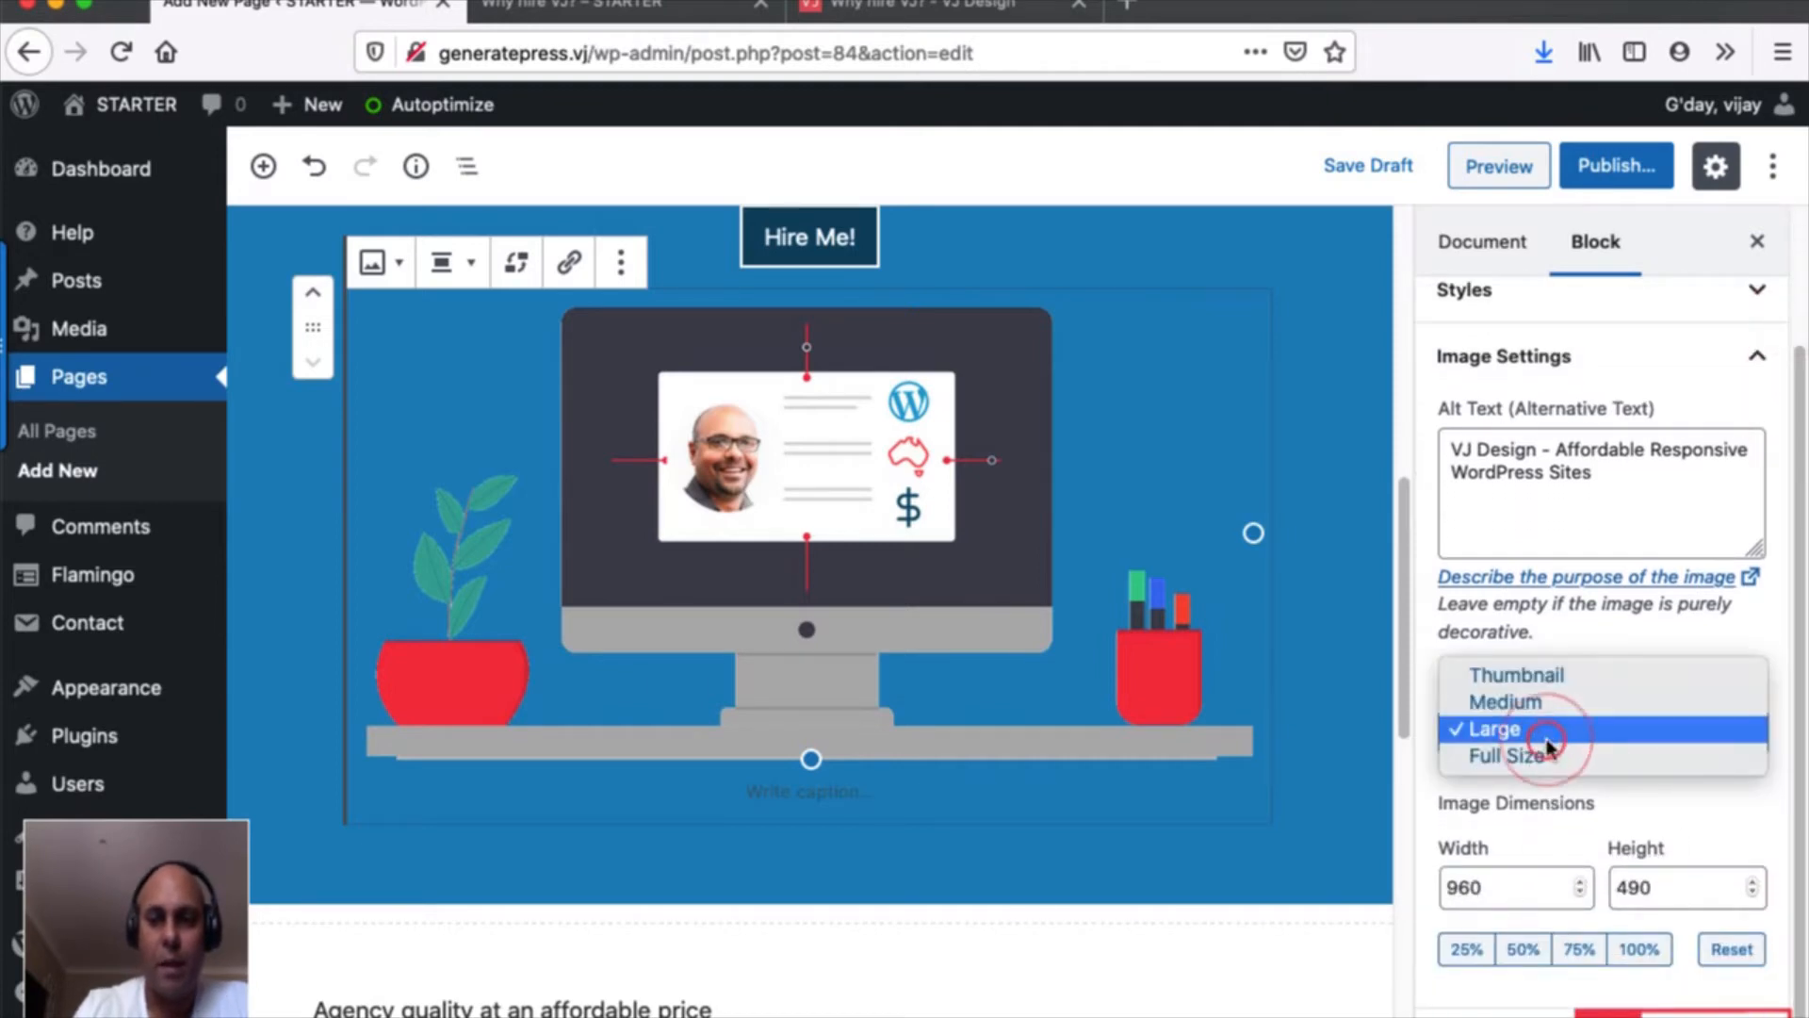
{"action": "left_click", "coordinate": [1636, 809]}
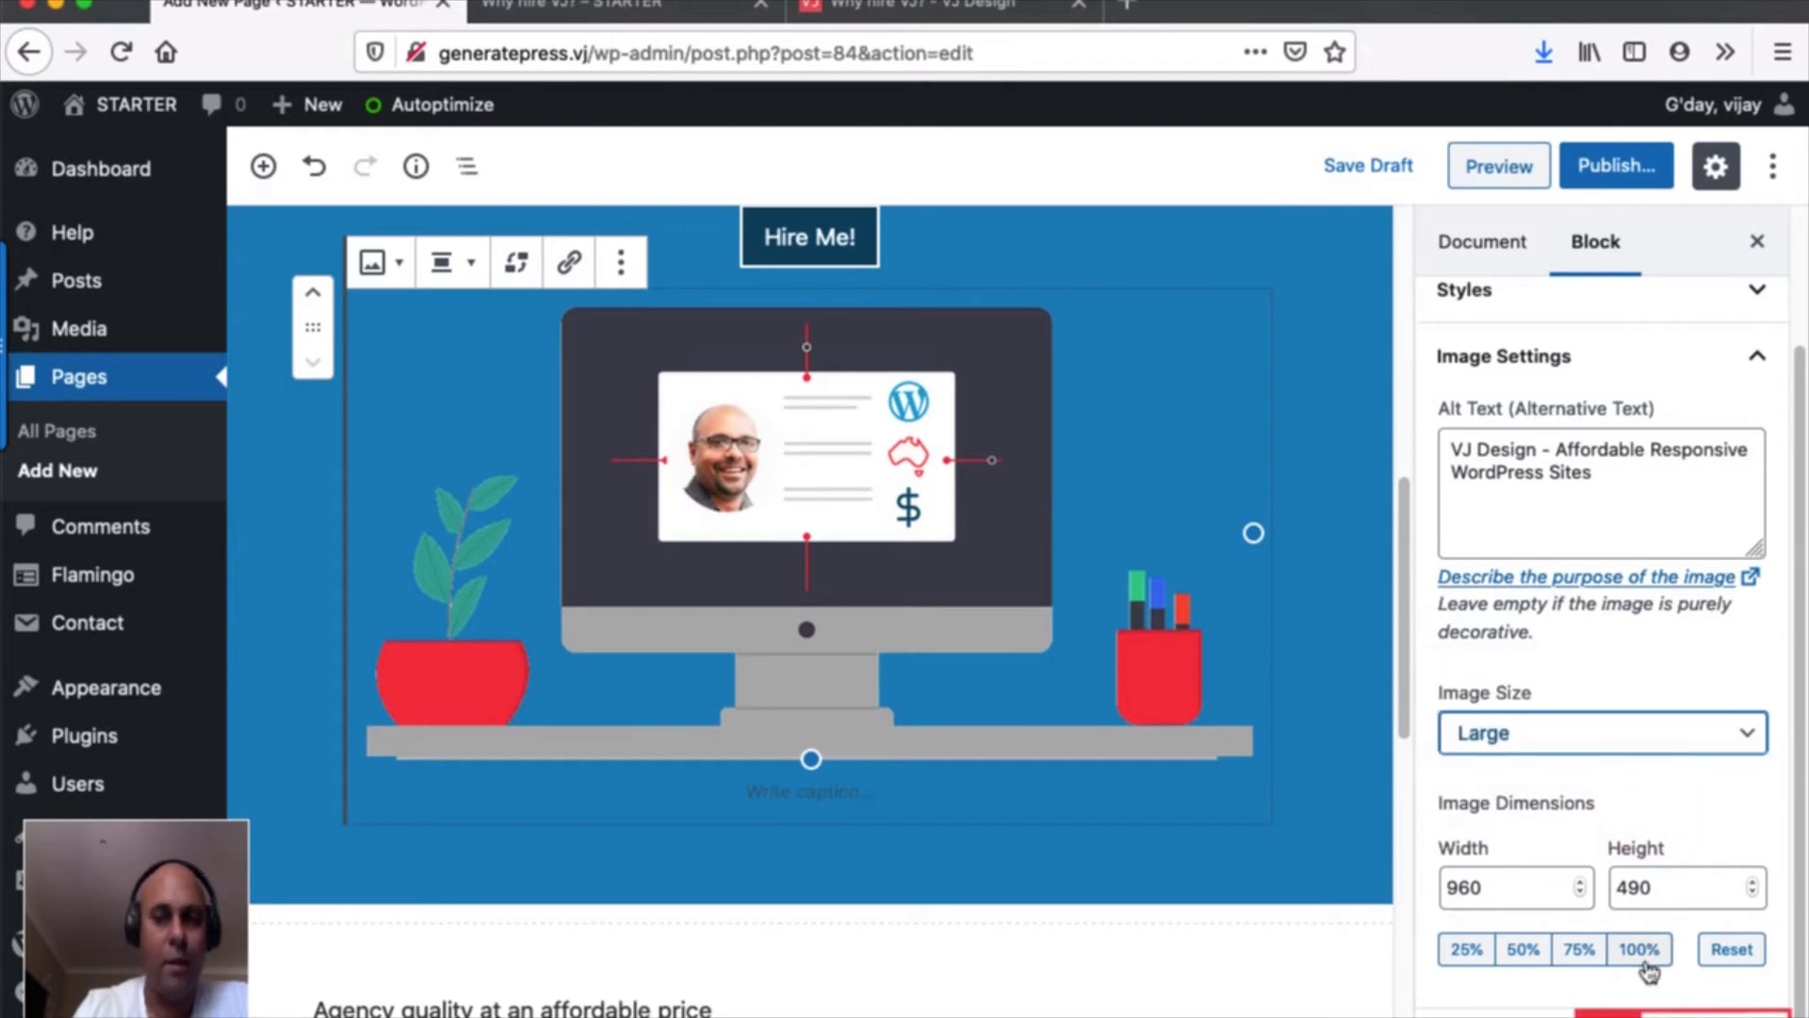
{"action": "left_click", "coordinate": [1465, 957]}
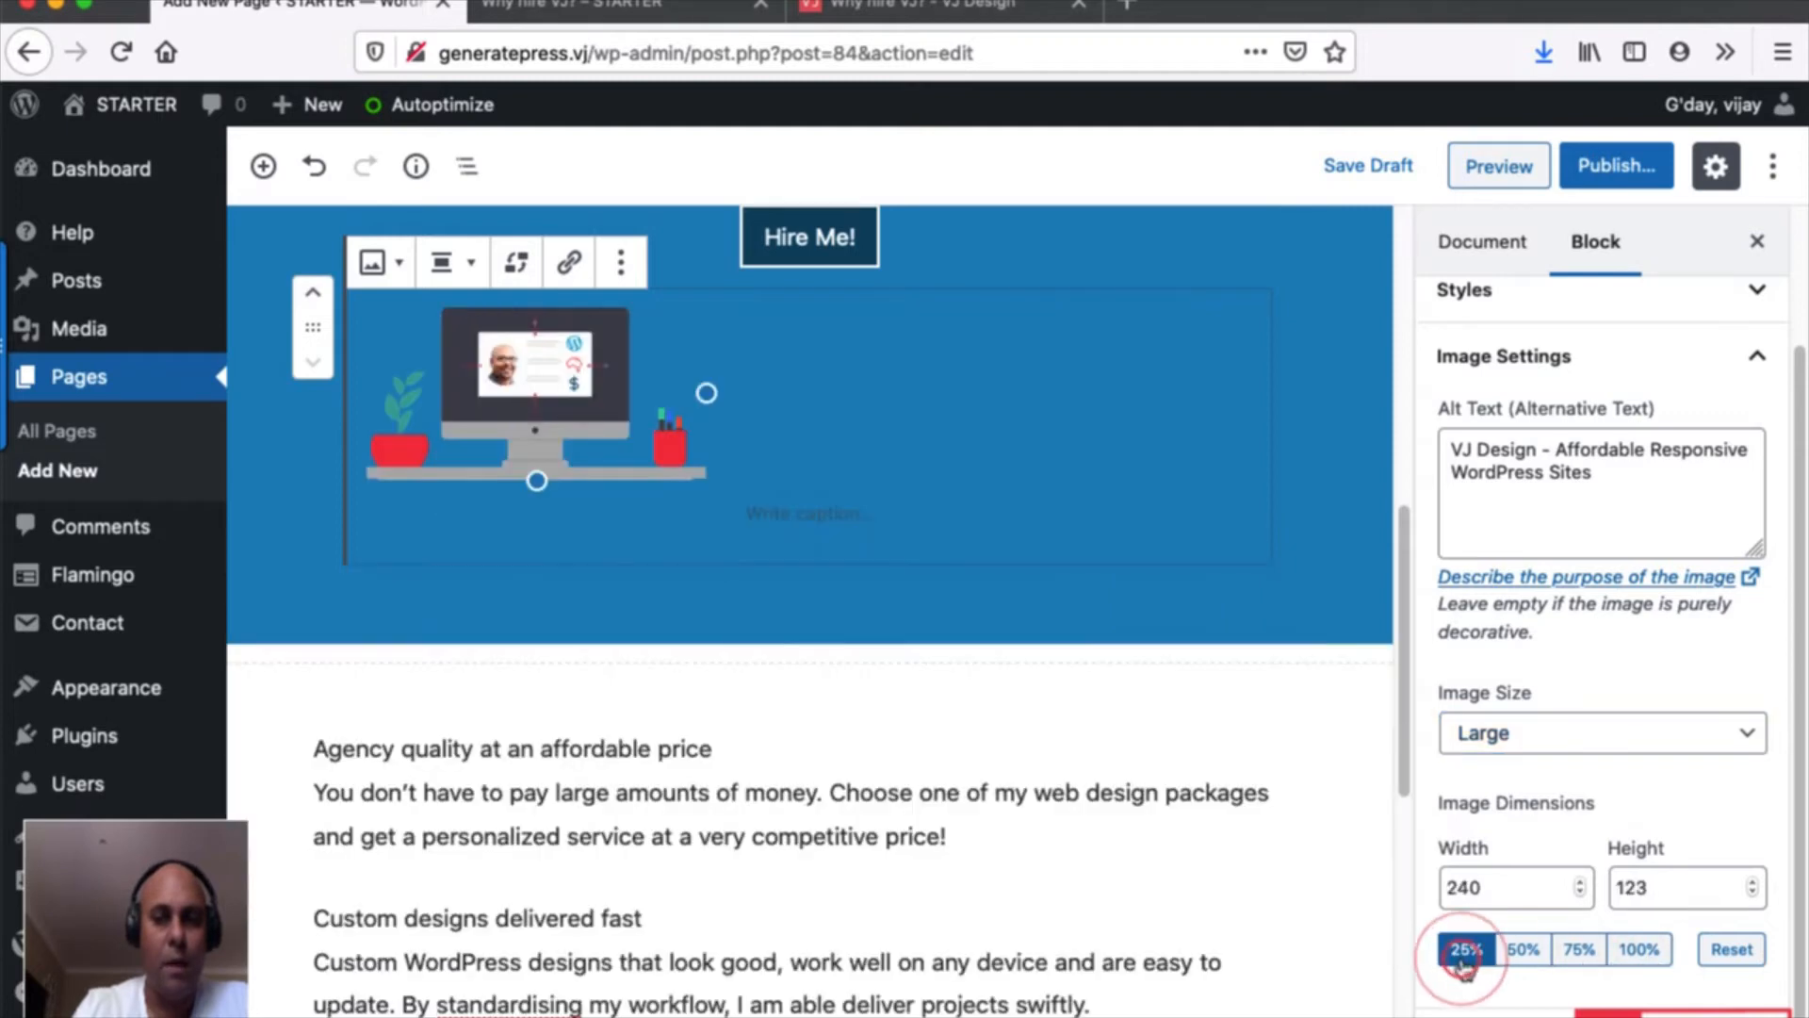
{"action": "left_click", "coordinate": [1542, 952]}
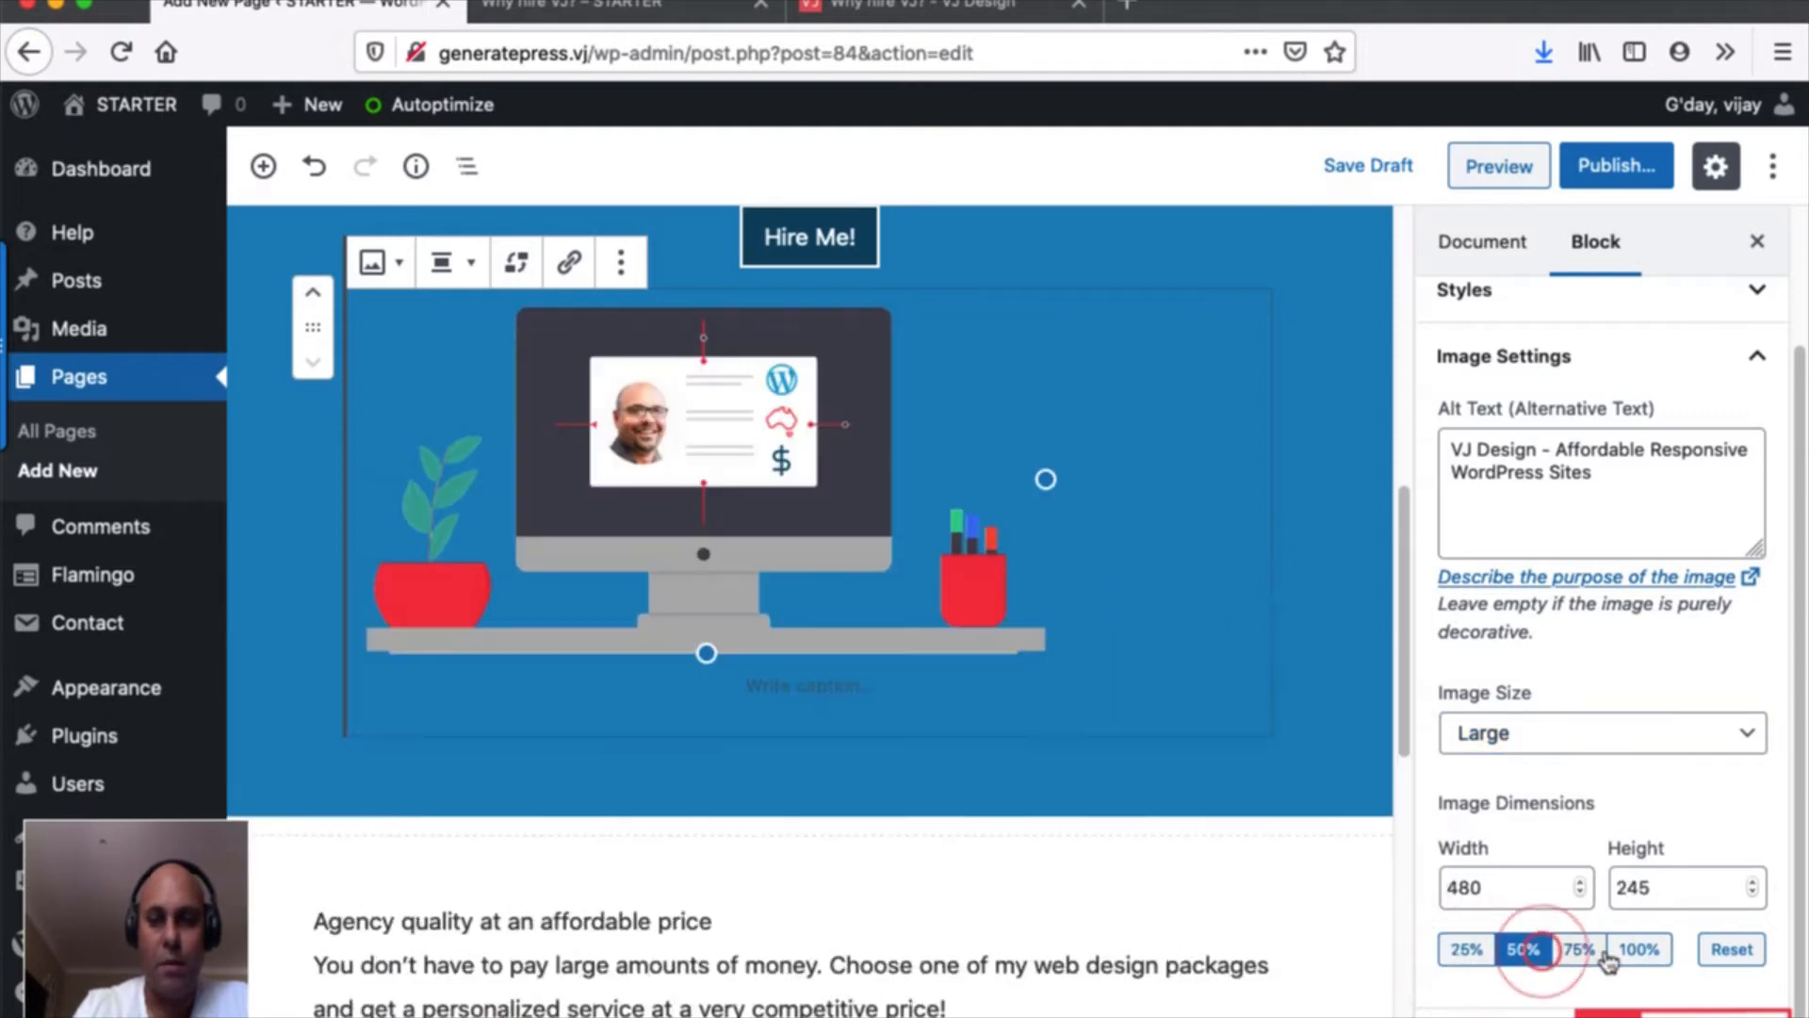
{"action": "left_click", "coordinate": [1636, 952]}
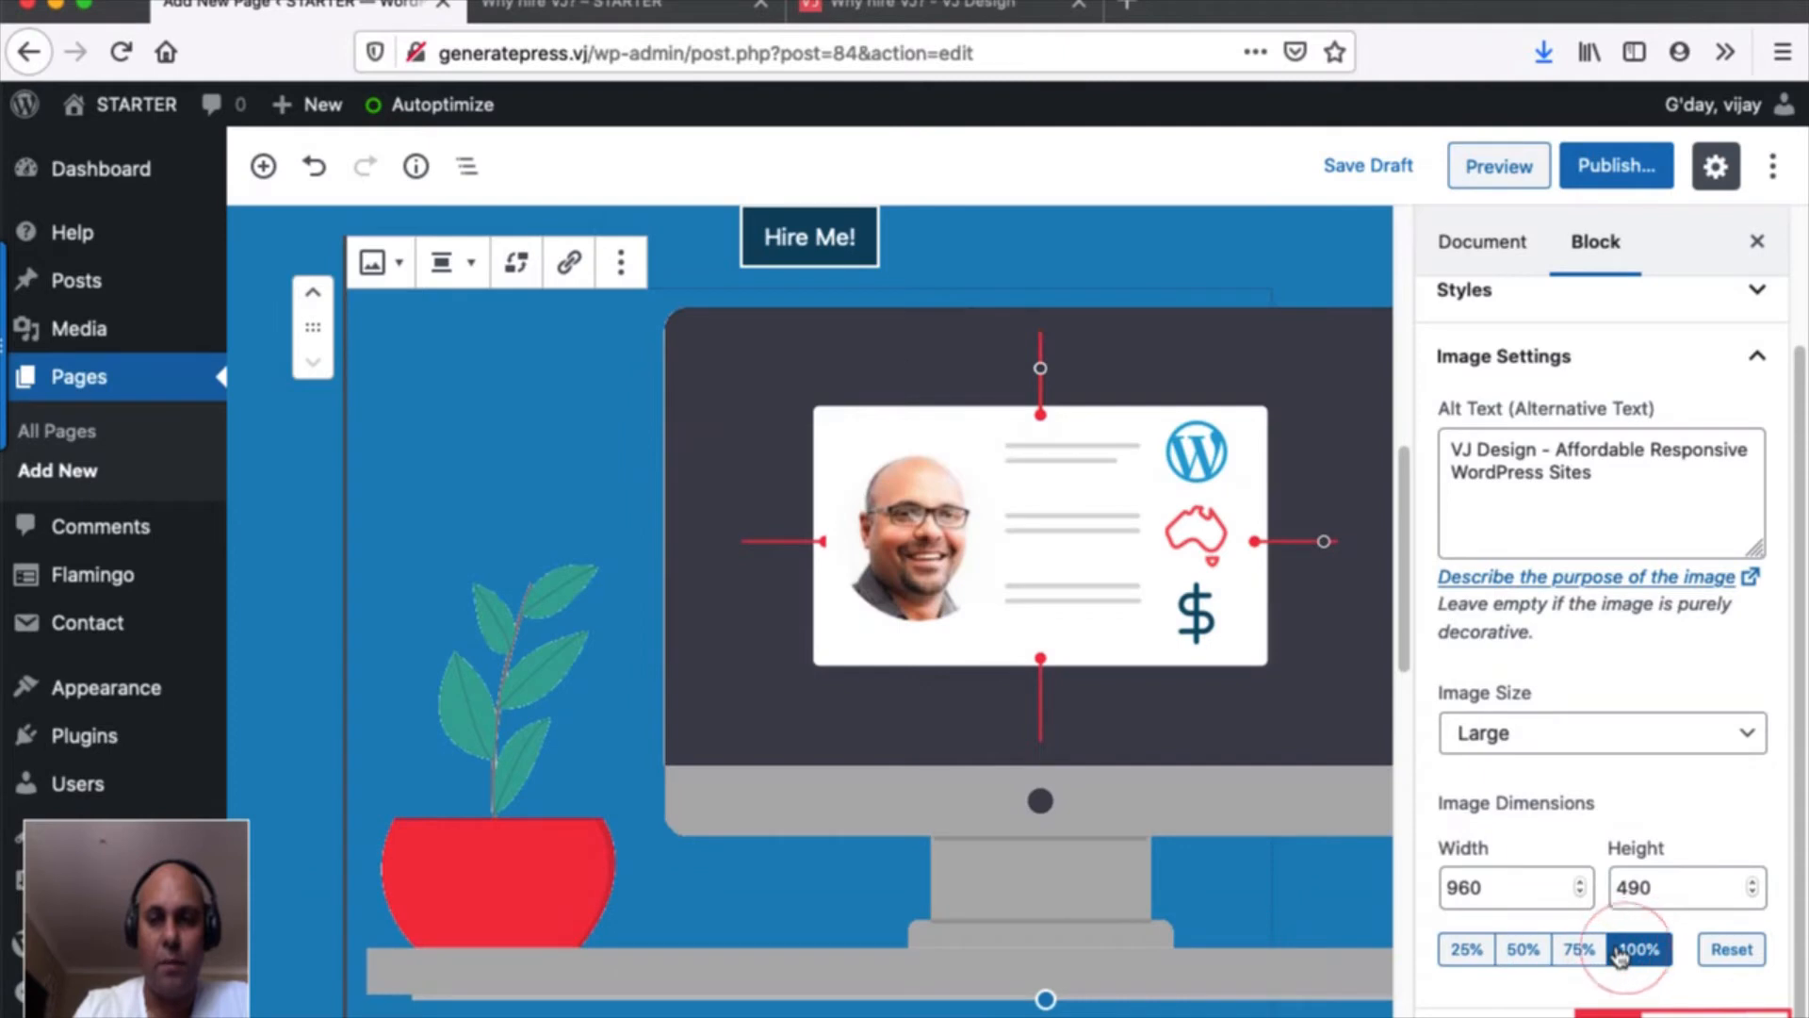
{"action": "left_click", "coordinate": [1725, 950]}
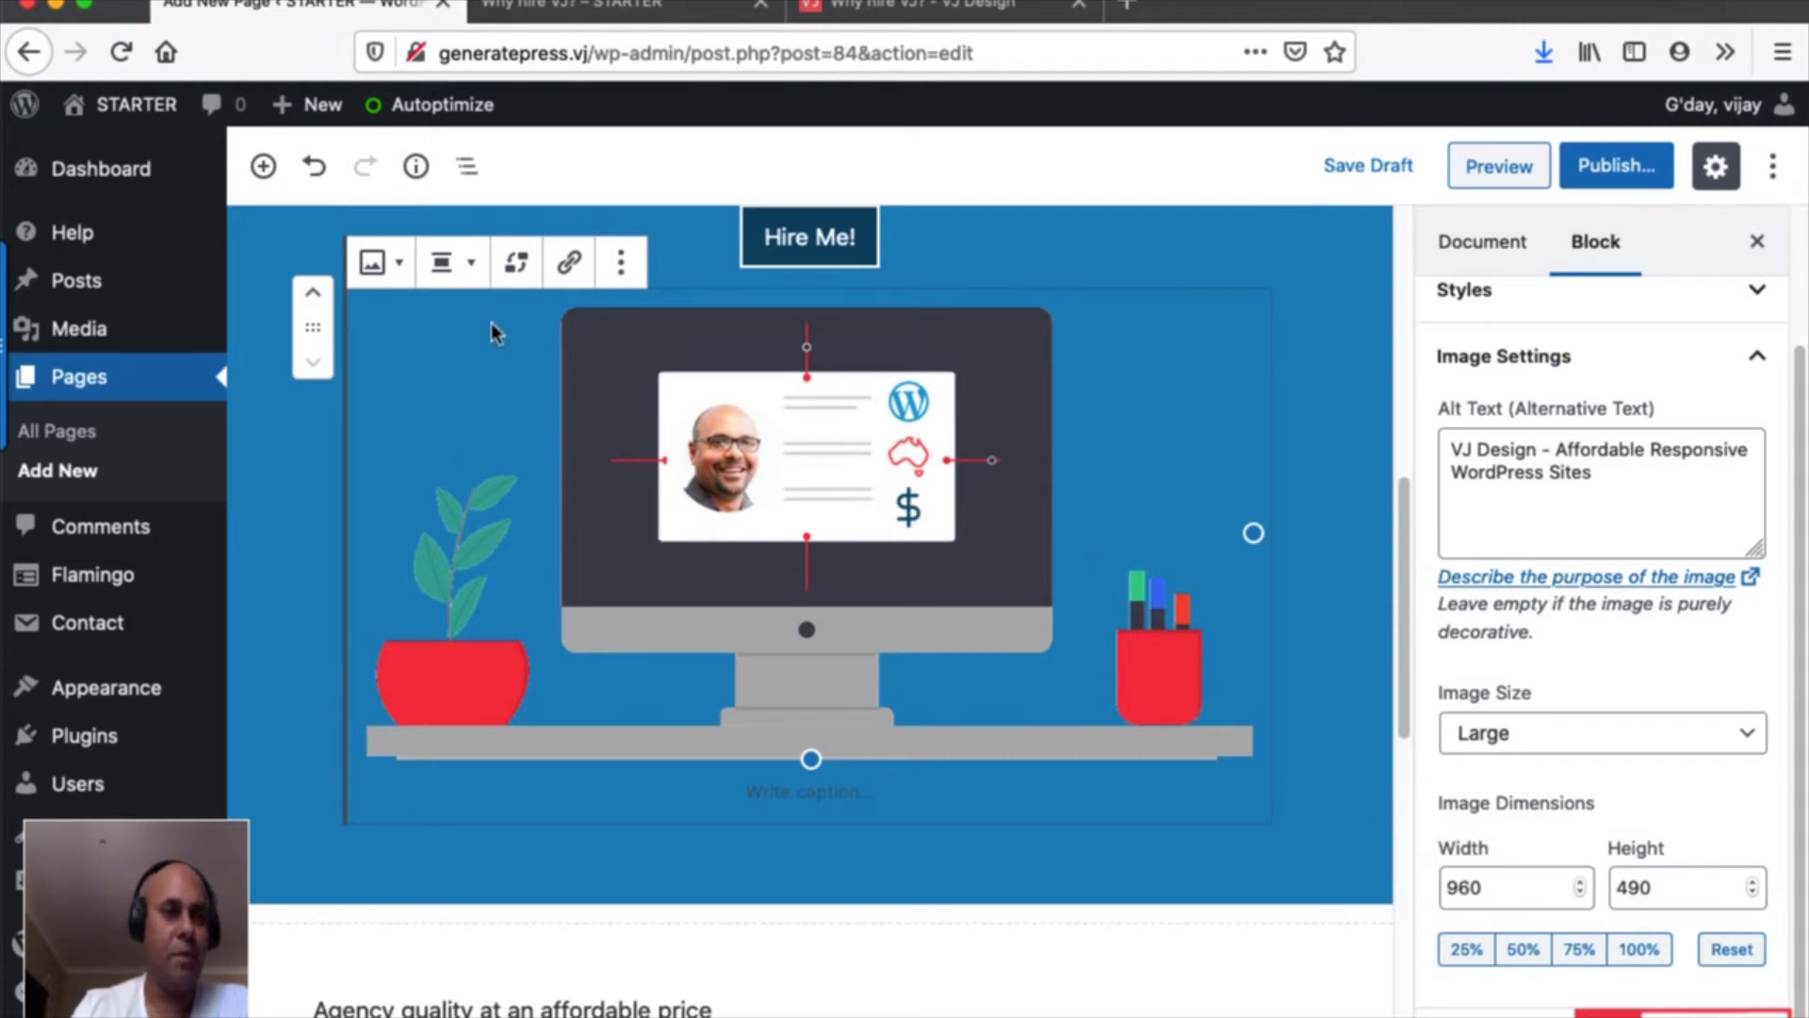
Align the hero image to the centre and preview the saved page draft.
{"action": "left_click", "coordinate": [474, 264]}
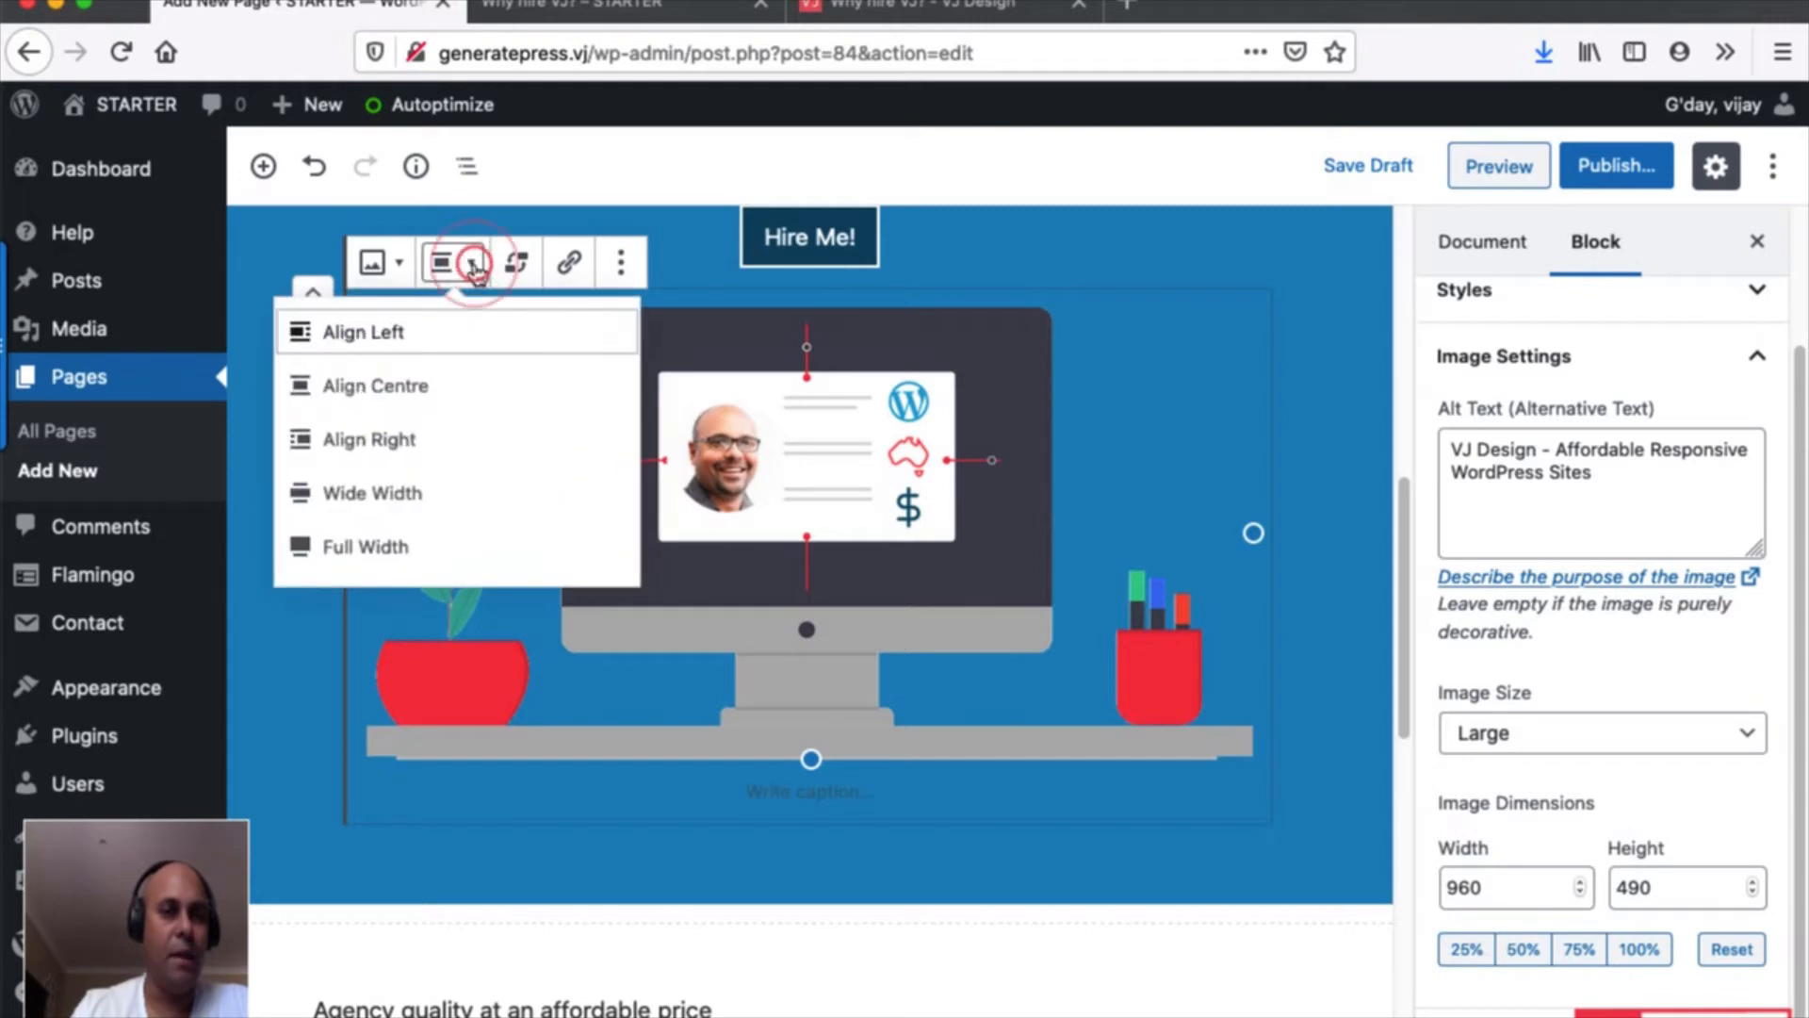
{"action": "left_click", "coordinate": [453, 384]}
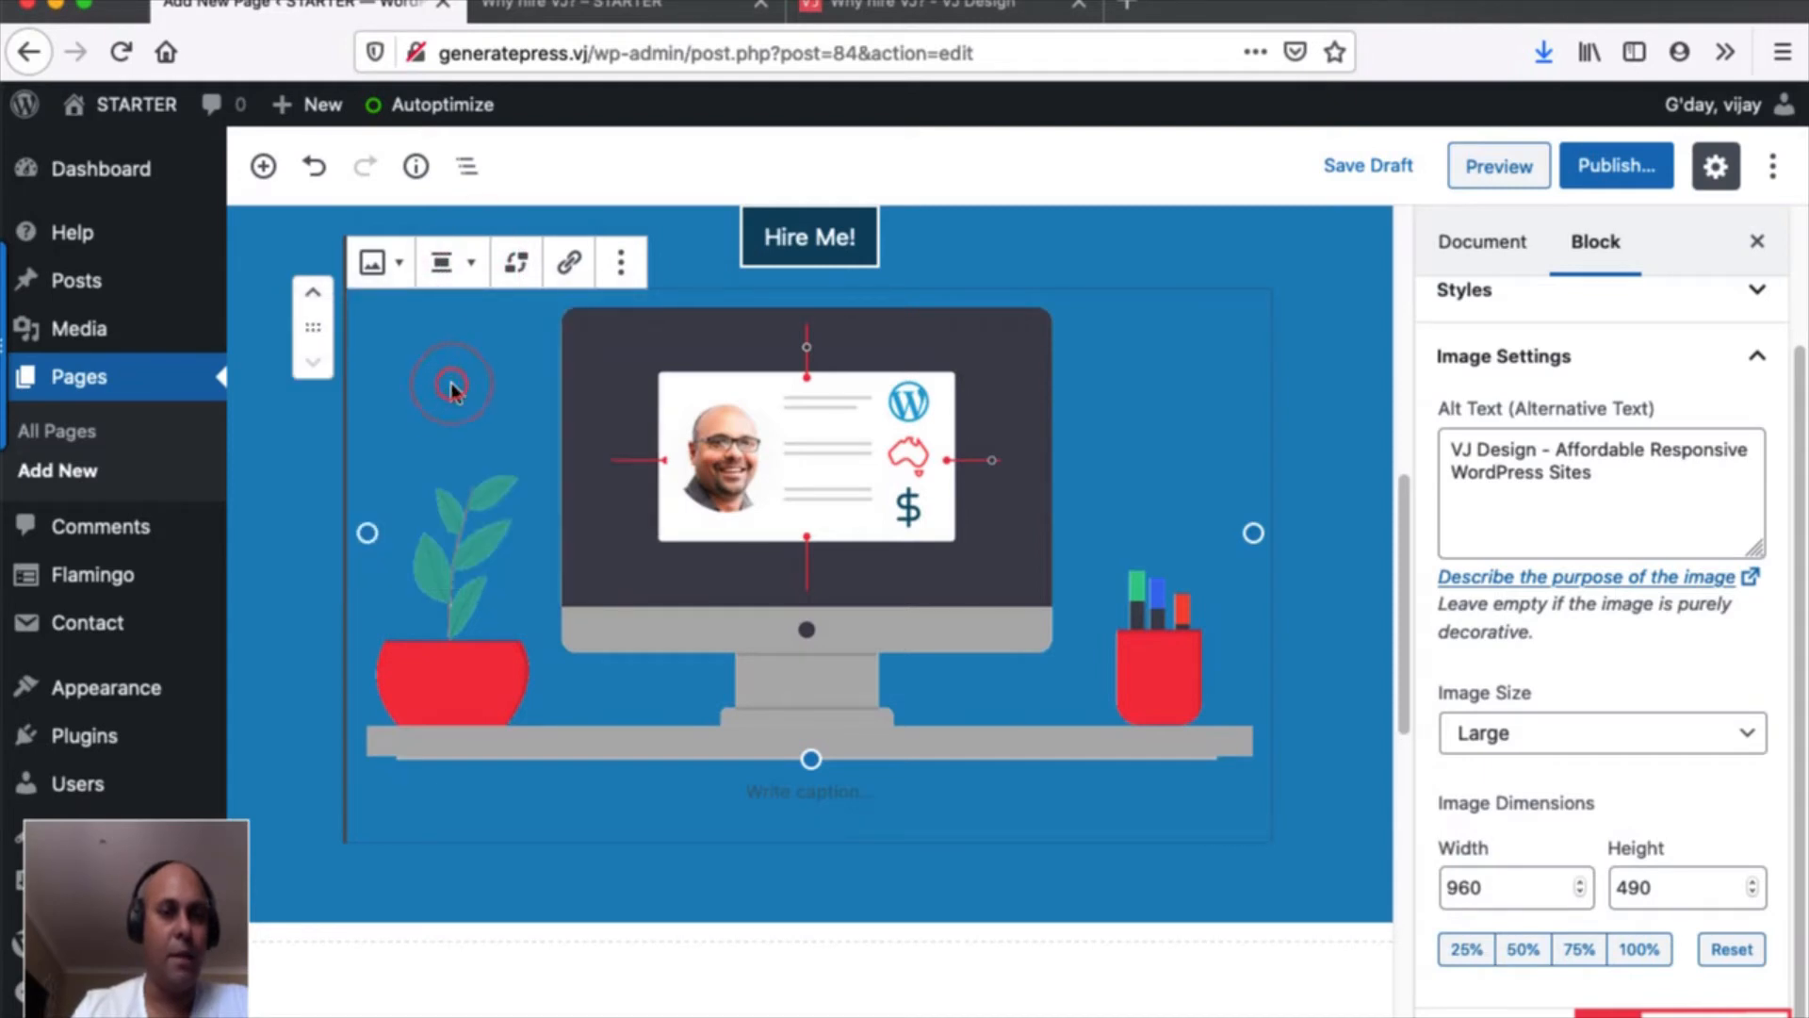
{"action": "left_click", "coordinate": [1329, 178]}
{"action": "left_click", "coordinate": [1519, 171]}
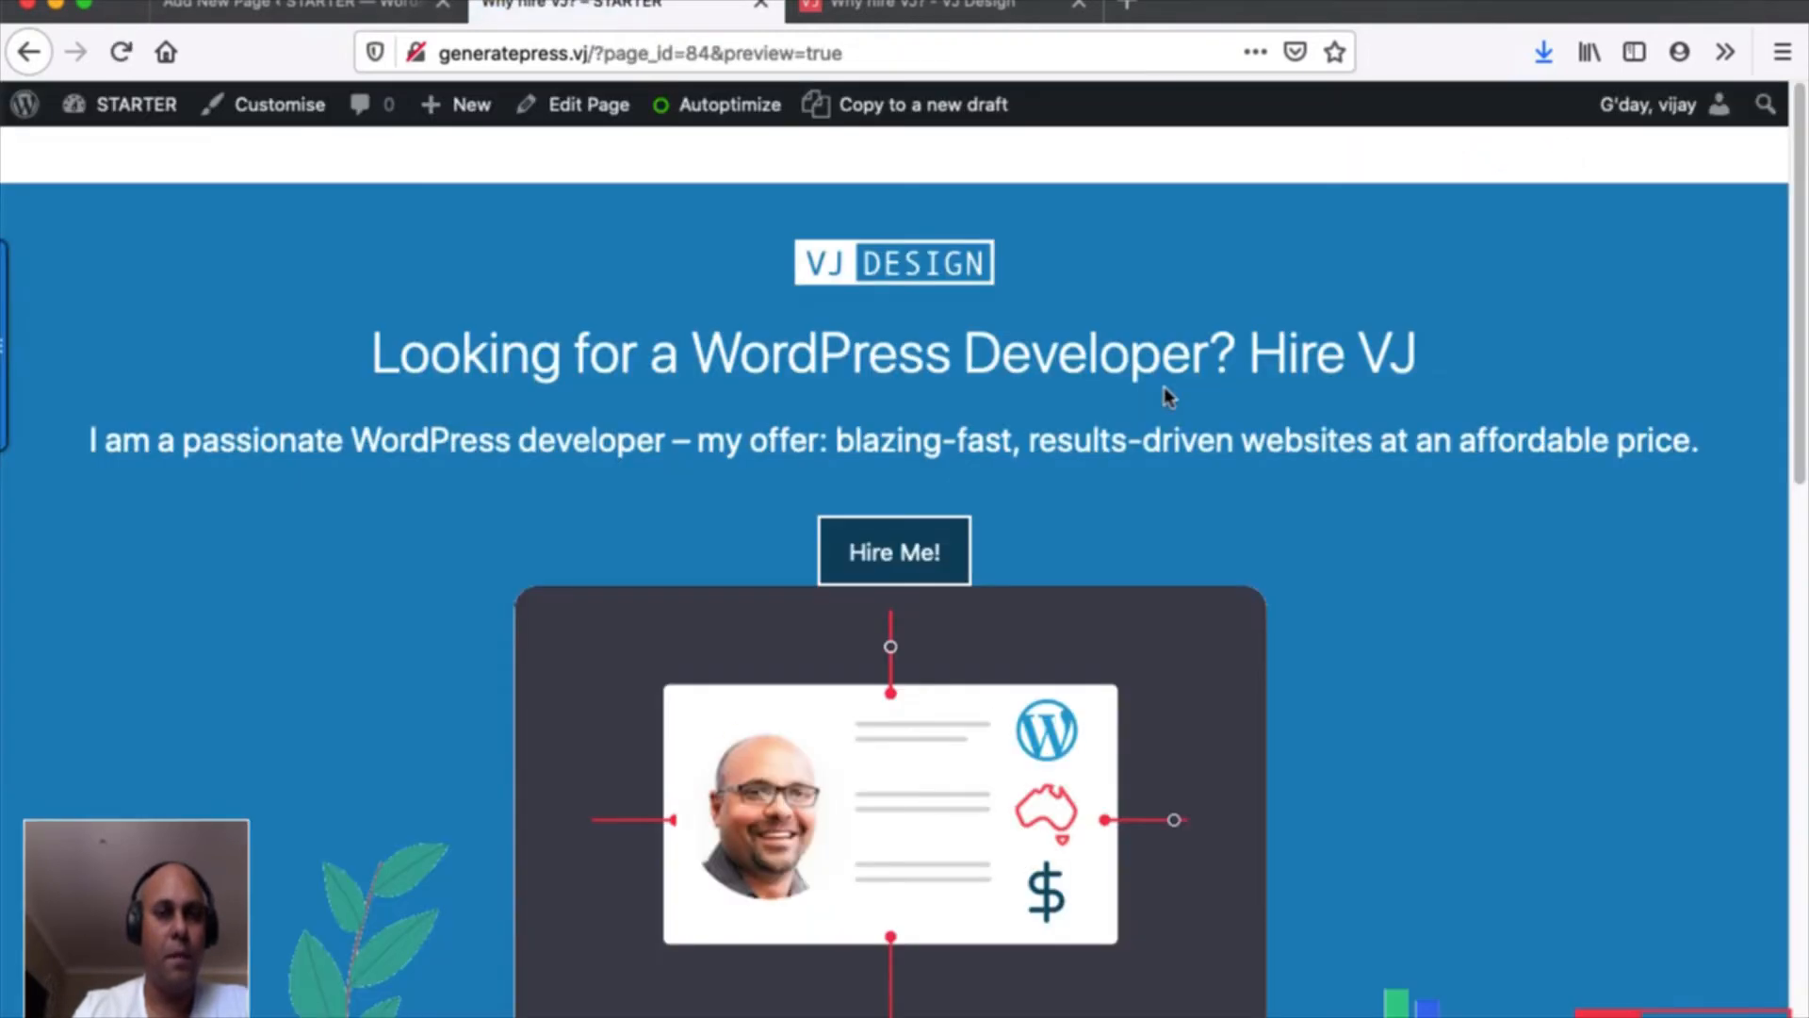
Compare the draft's text below the hero with the three-column benefits section on the reference page.
{"action": "scroll", "coordinate": [1163, 387], "scroll_direction": "down", "scroll_amount": 6}
{"action": "scroll", "coordinate": [1163, 396], "scroll_direction": "down", "scroll_amount": 4}
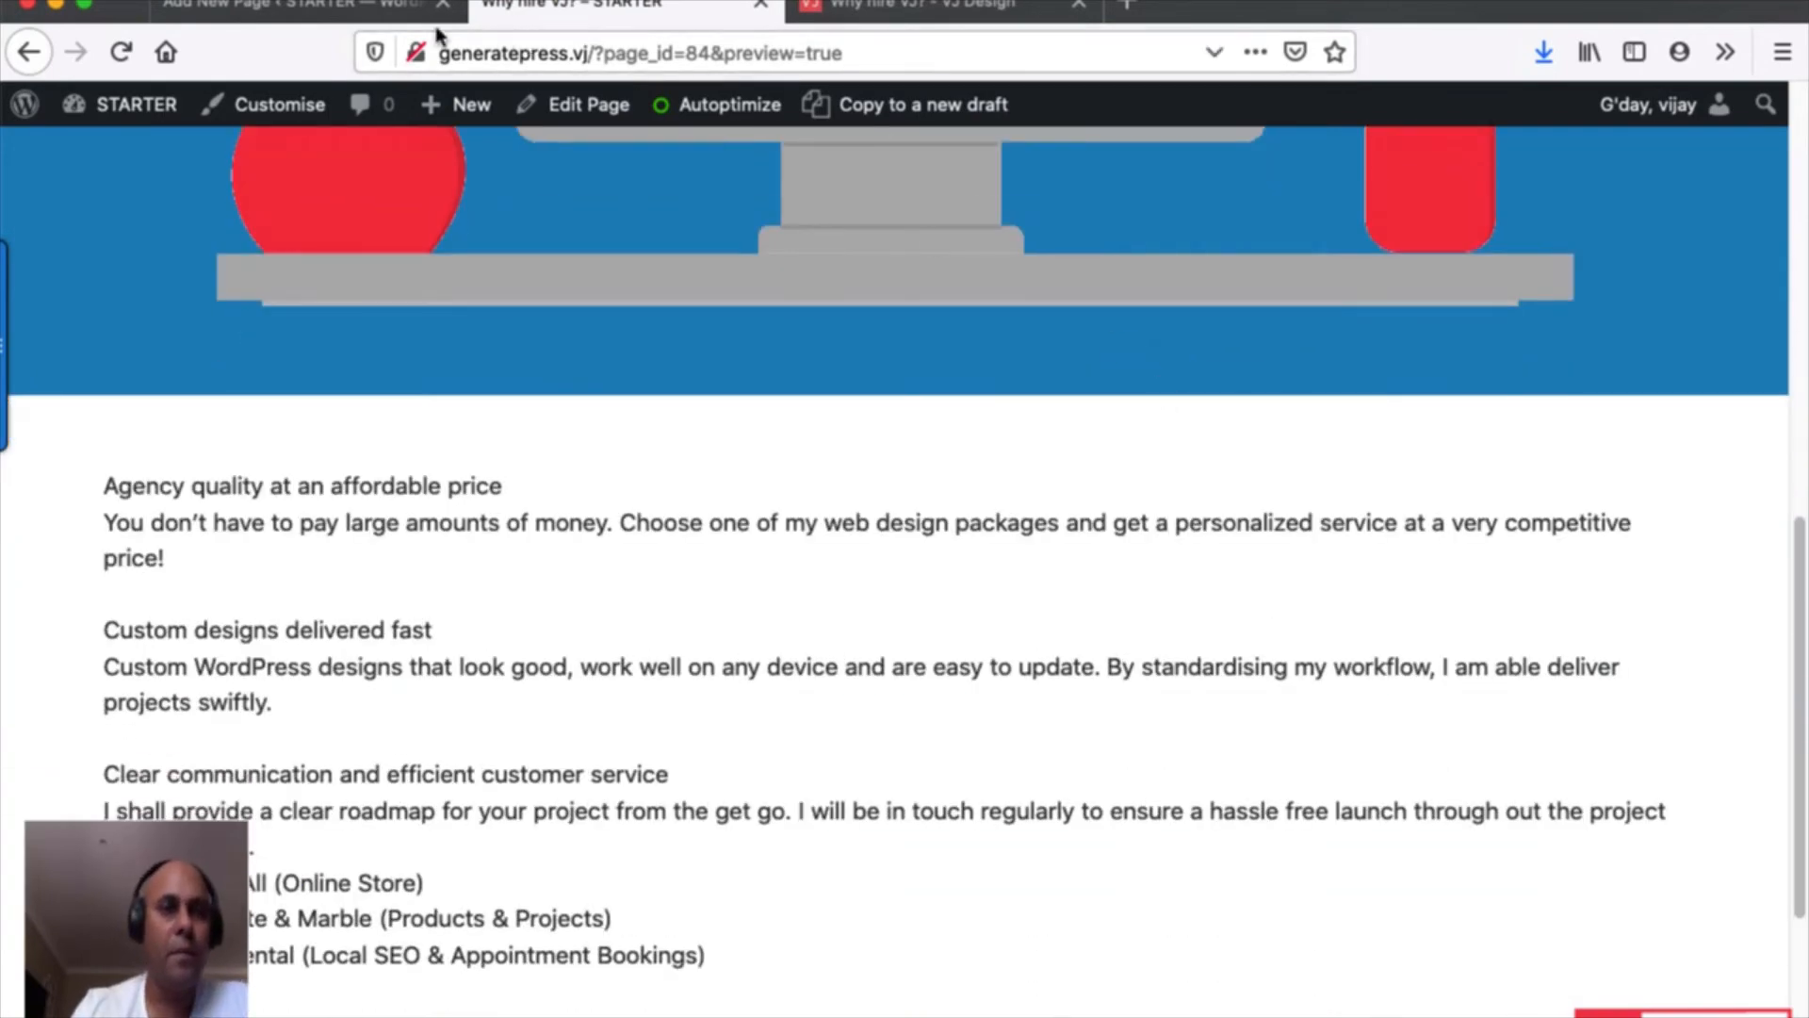
{"action": "left_click", "coordinate": [364, 10]}
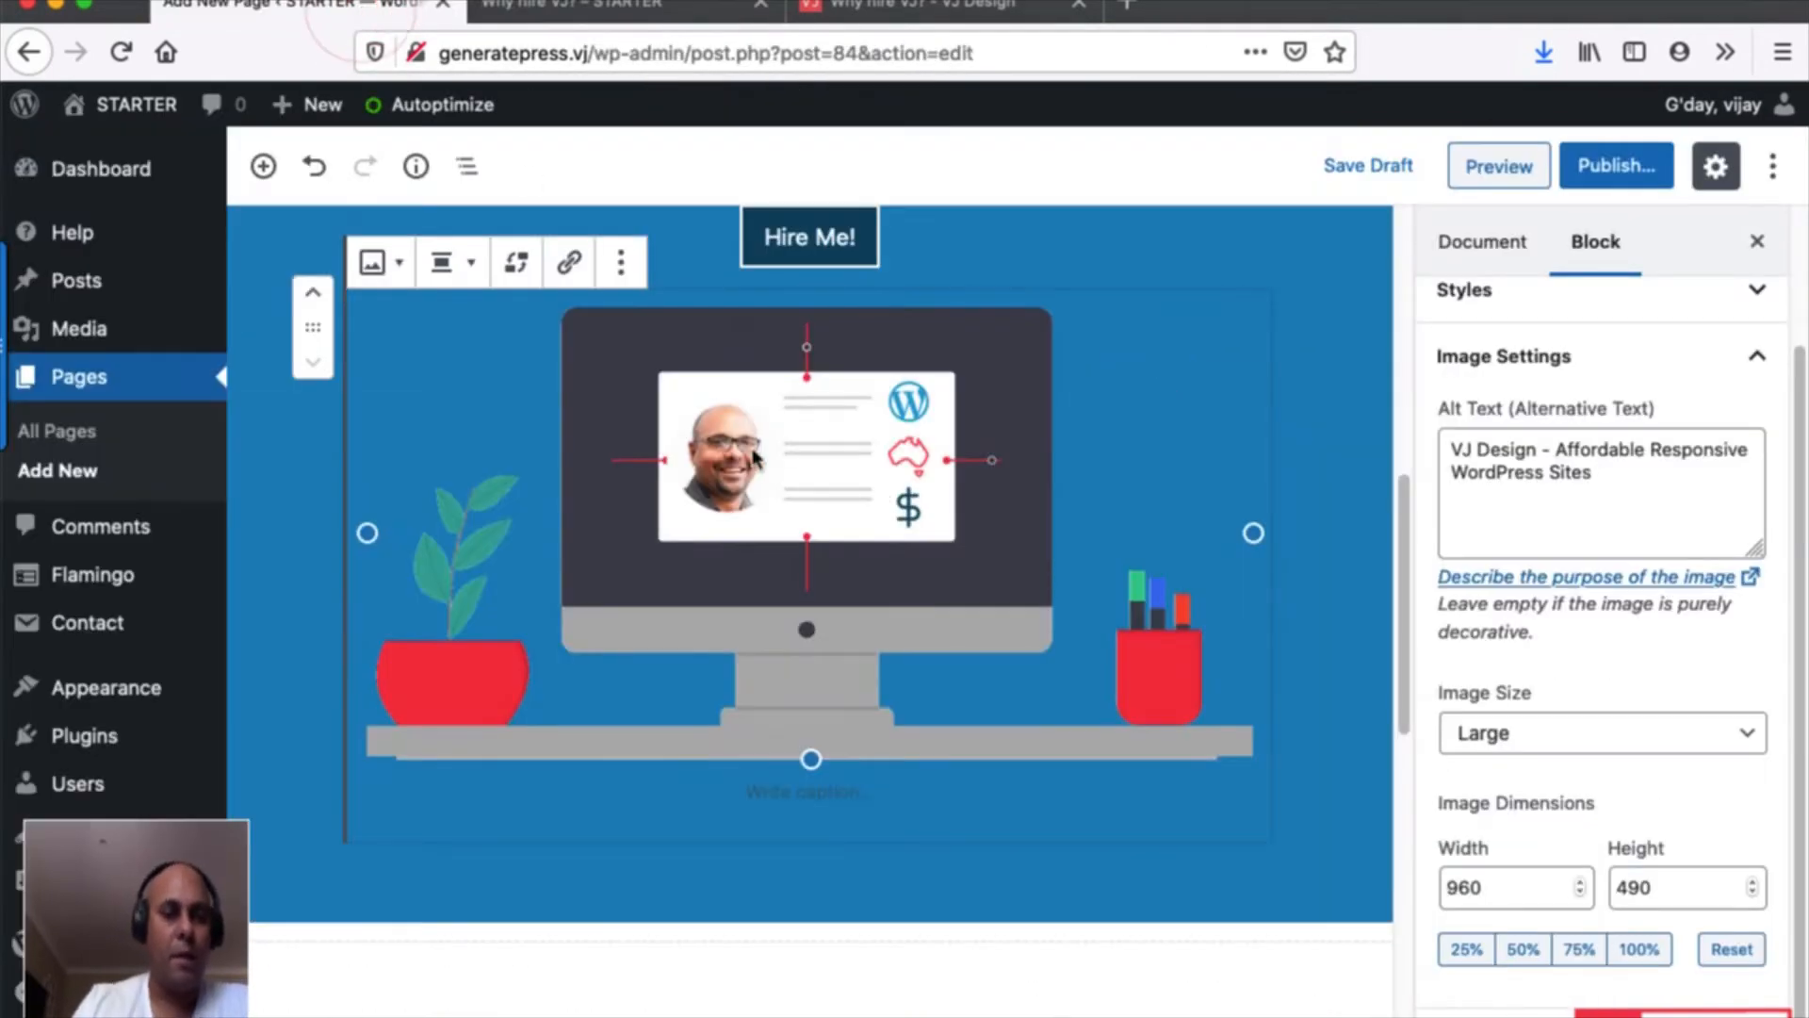
{"action": "scroll", "coordinate": [758, 466], "scroll_direction": "down", "scroll_amount": 7}
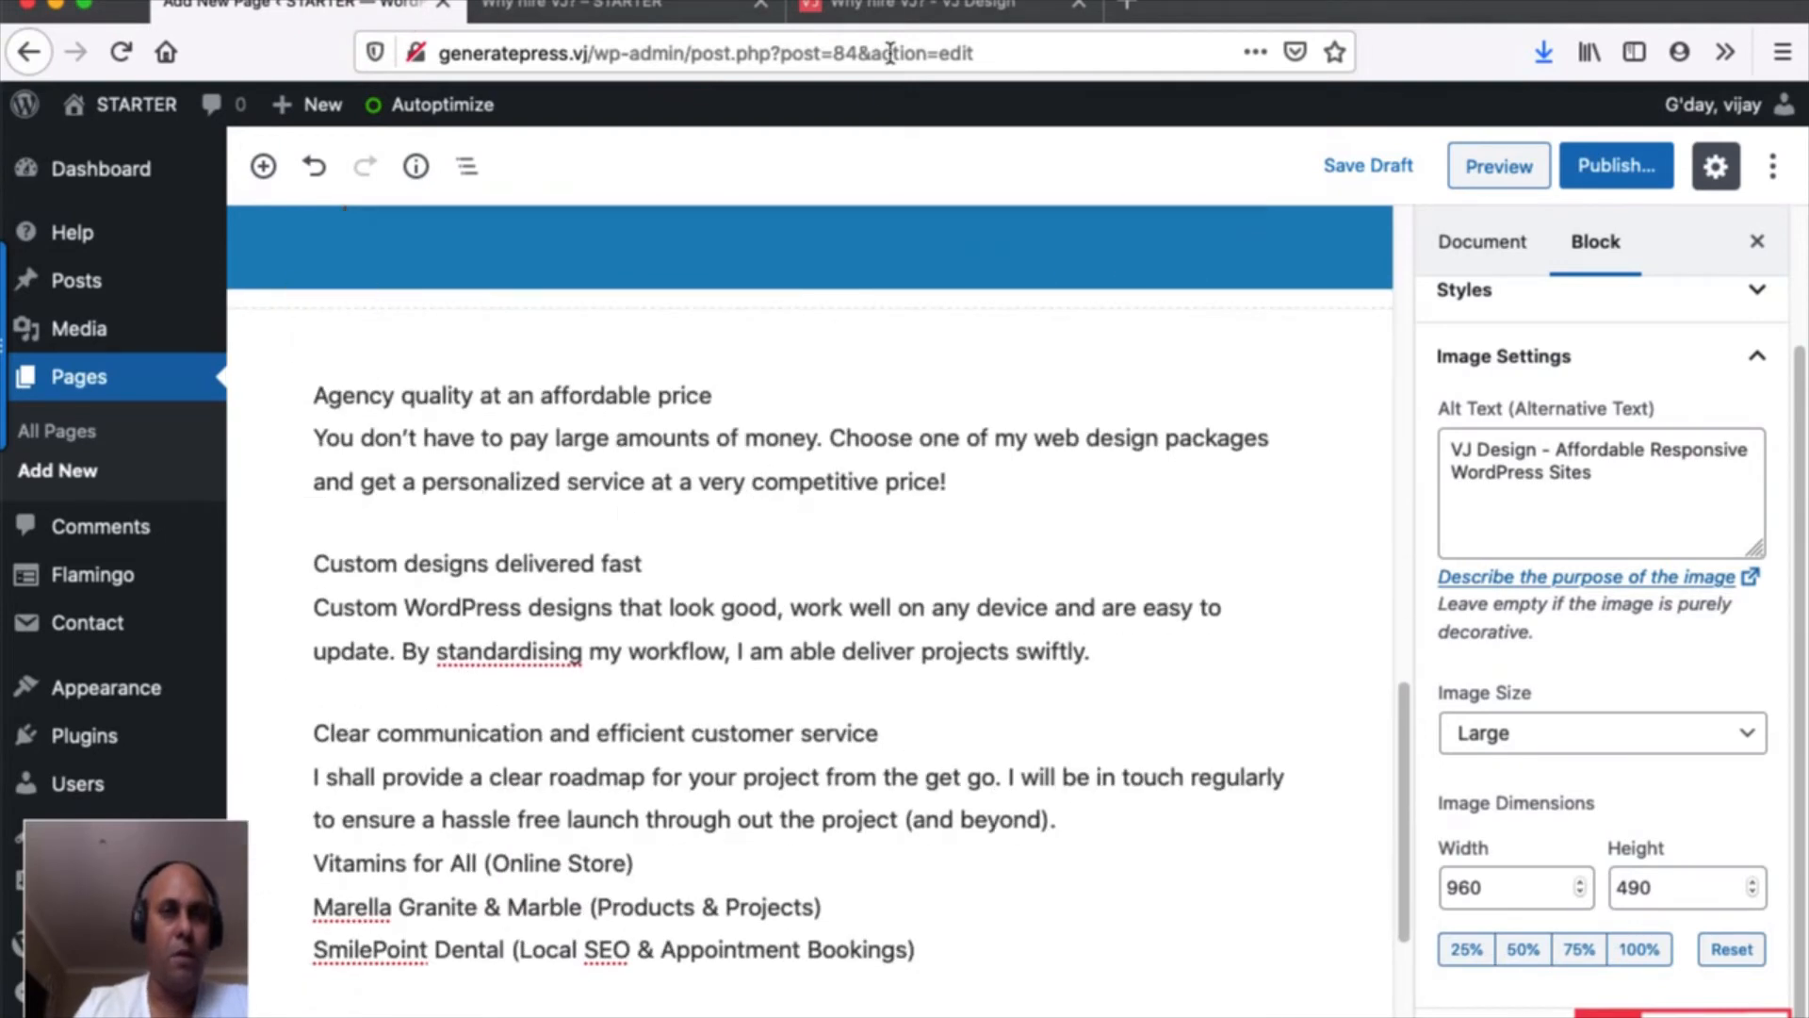
{"action": "left_click", "coordinate": [893, 10]}
{"action": "scroll", "coordinate": [877, 513], "scroll_direction": "down", "scroll_amount": 10}
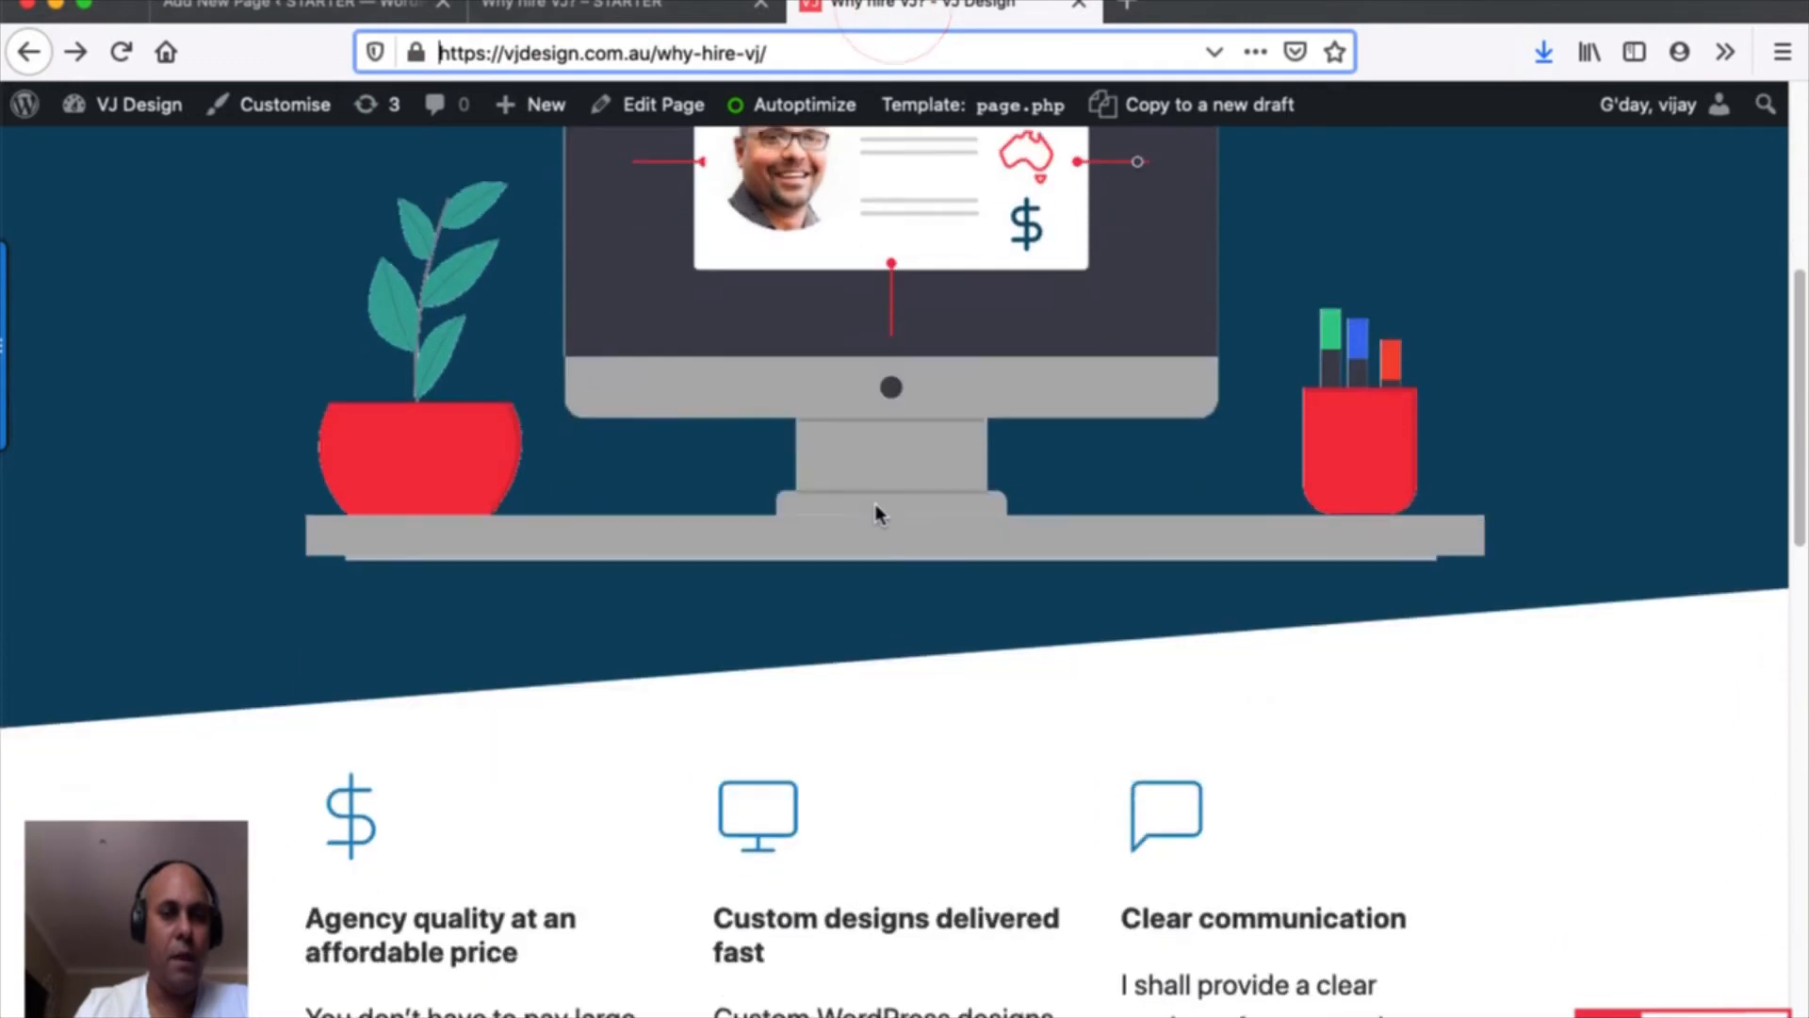
{"action": "scroll", "coordinate": [877, 514], "scroll_direction": "down", "scroll_amount": 3}
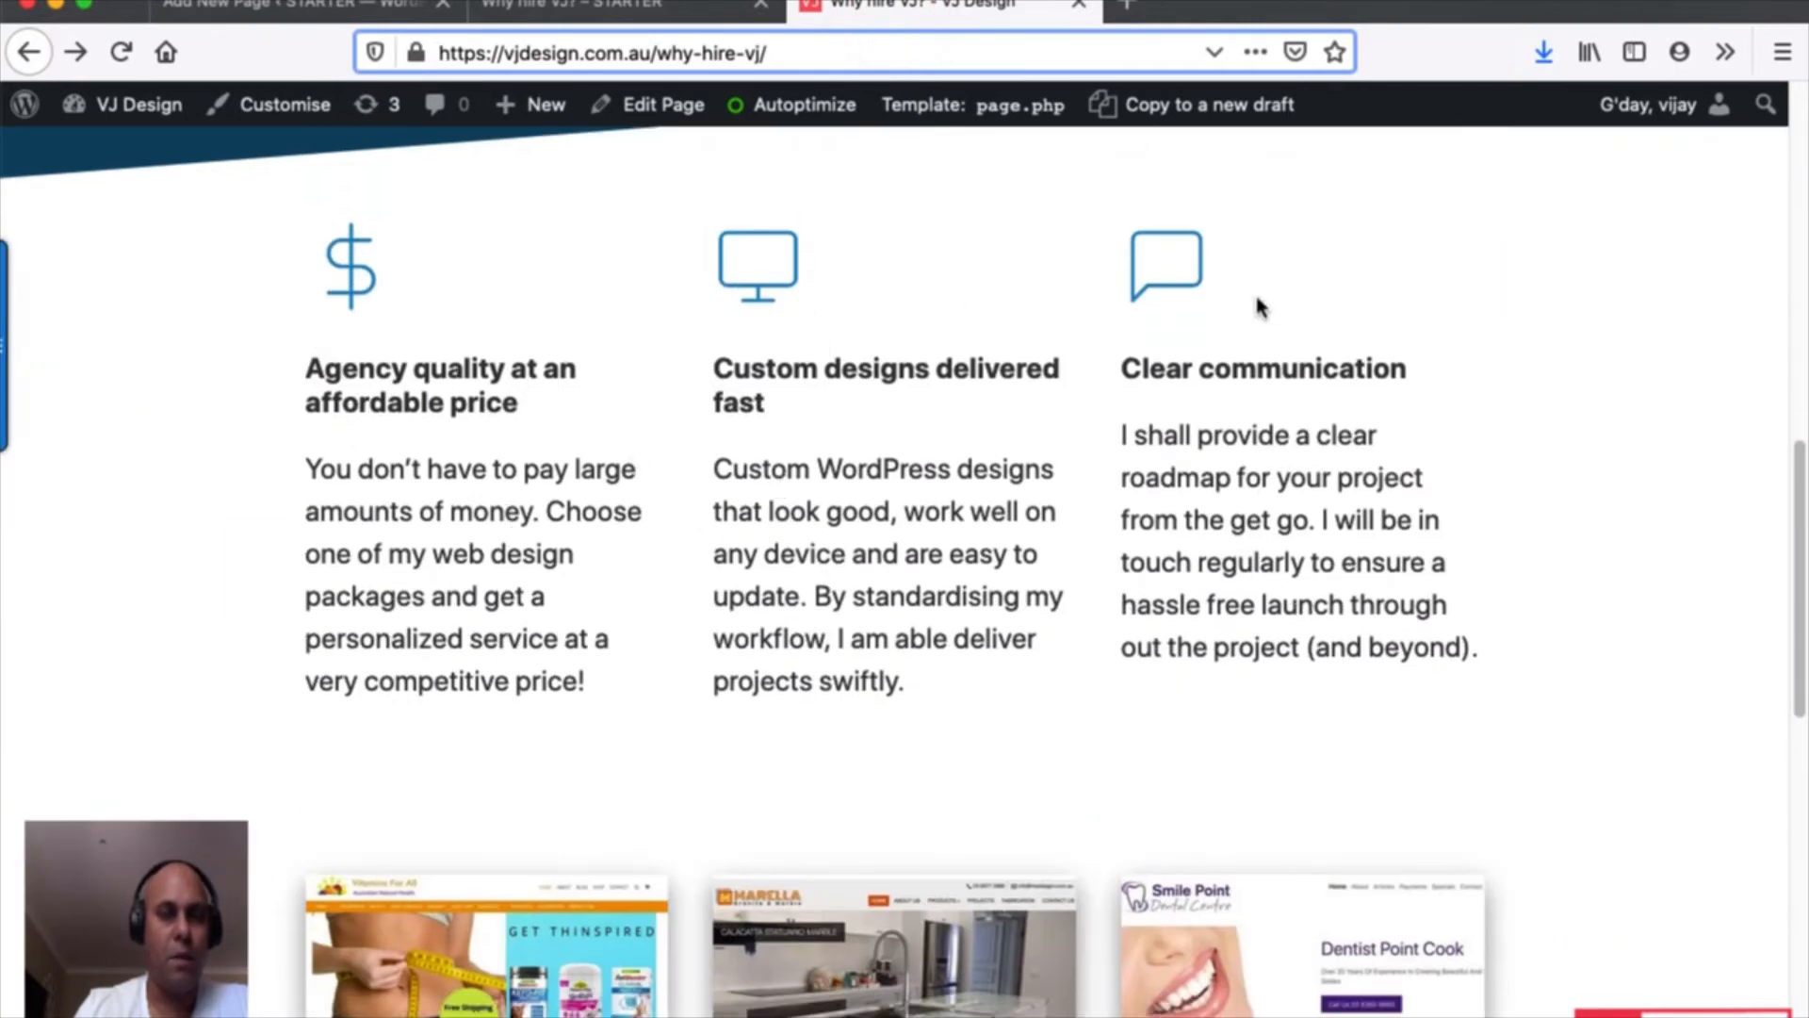
Back in the page editor, insert a Spacer block between the blue hero and the "Agency quality" paragraph and set its height to 32 pixels.
{"action": "left_click", "coordinate": [321, 14]}
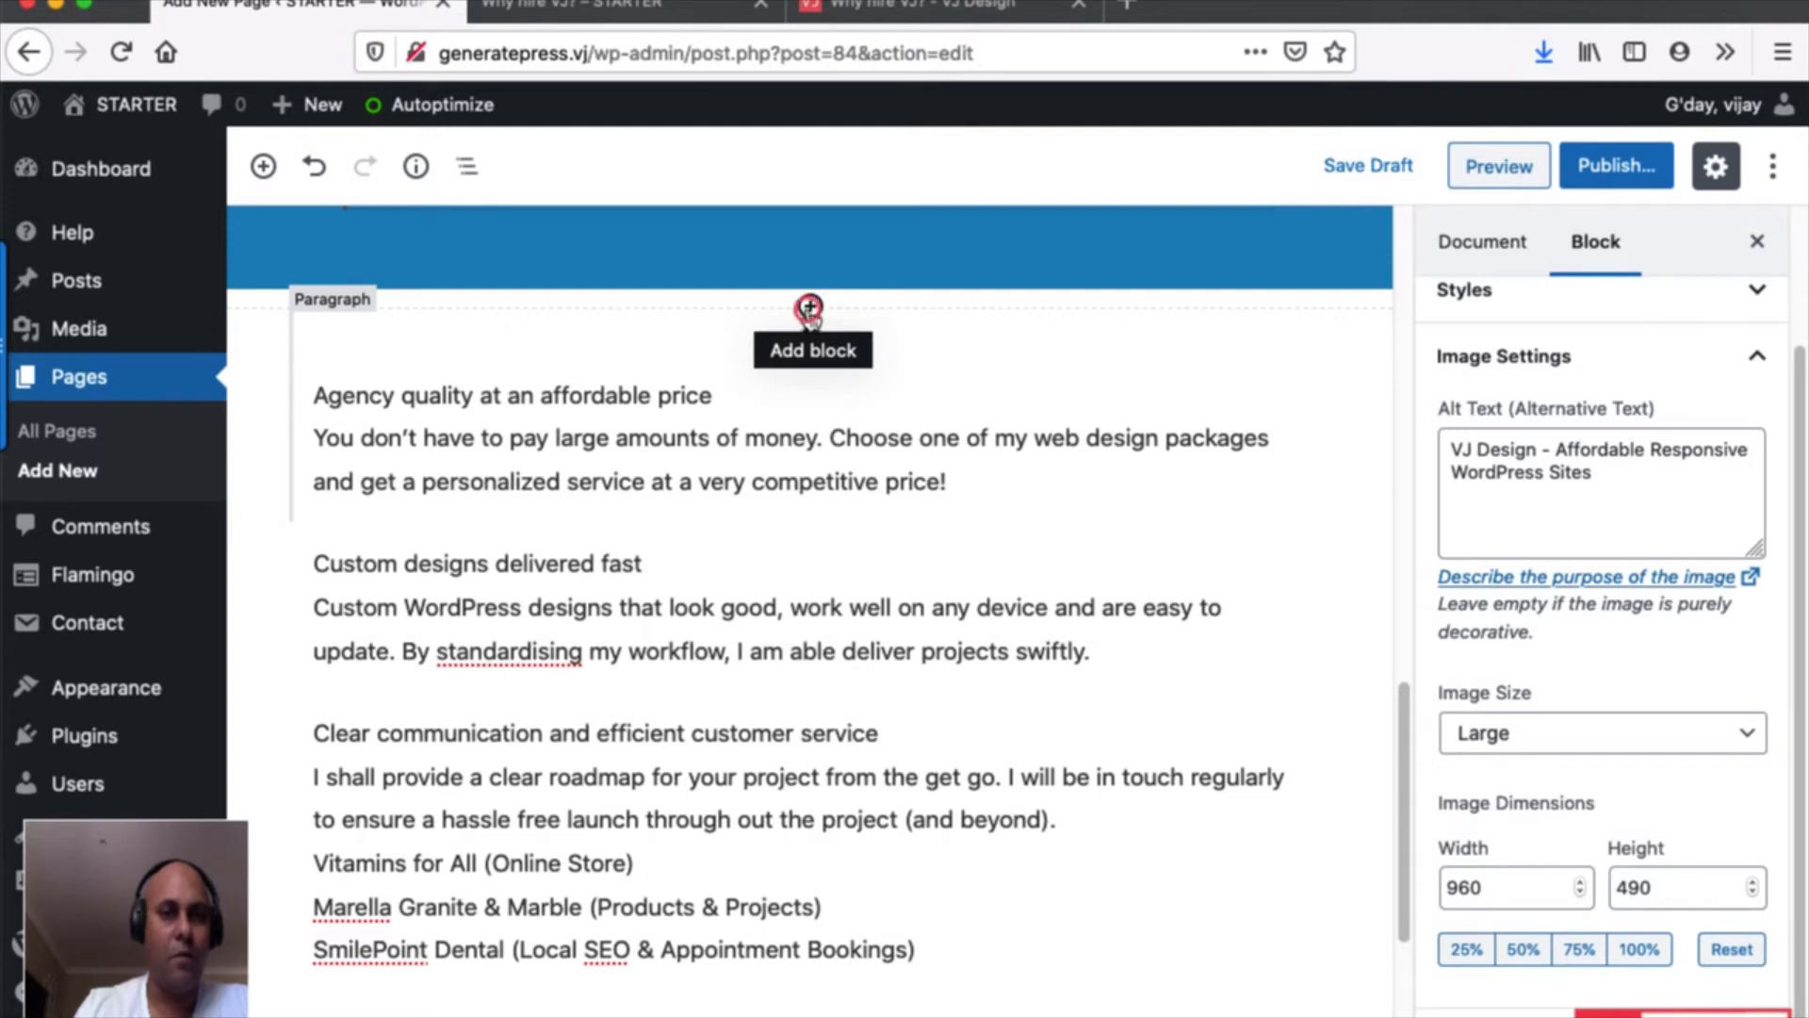
{"action": "left_click", "coordinate": [810, 309]}
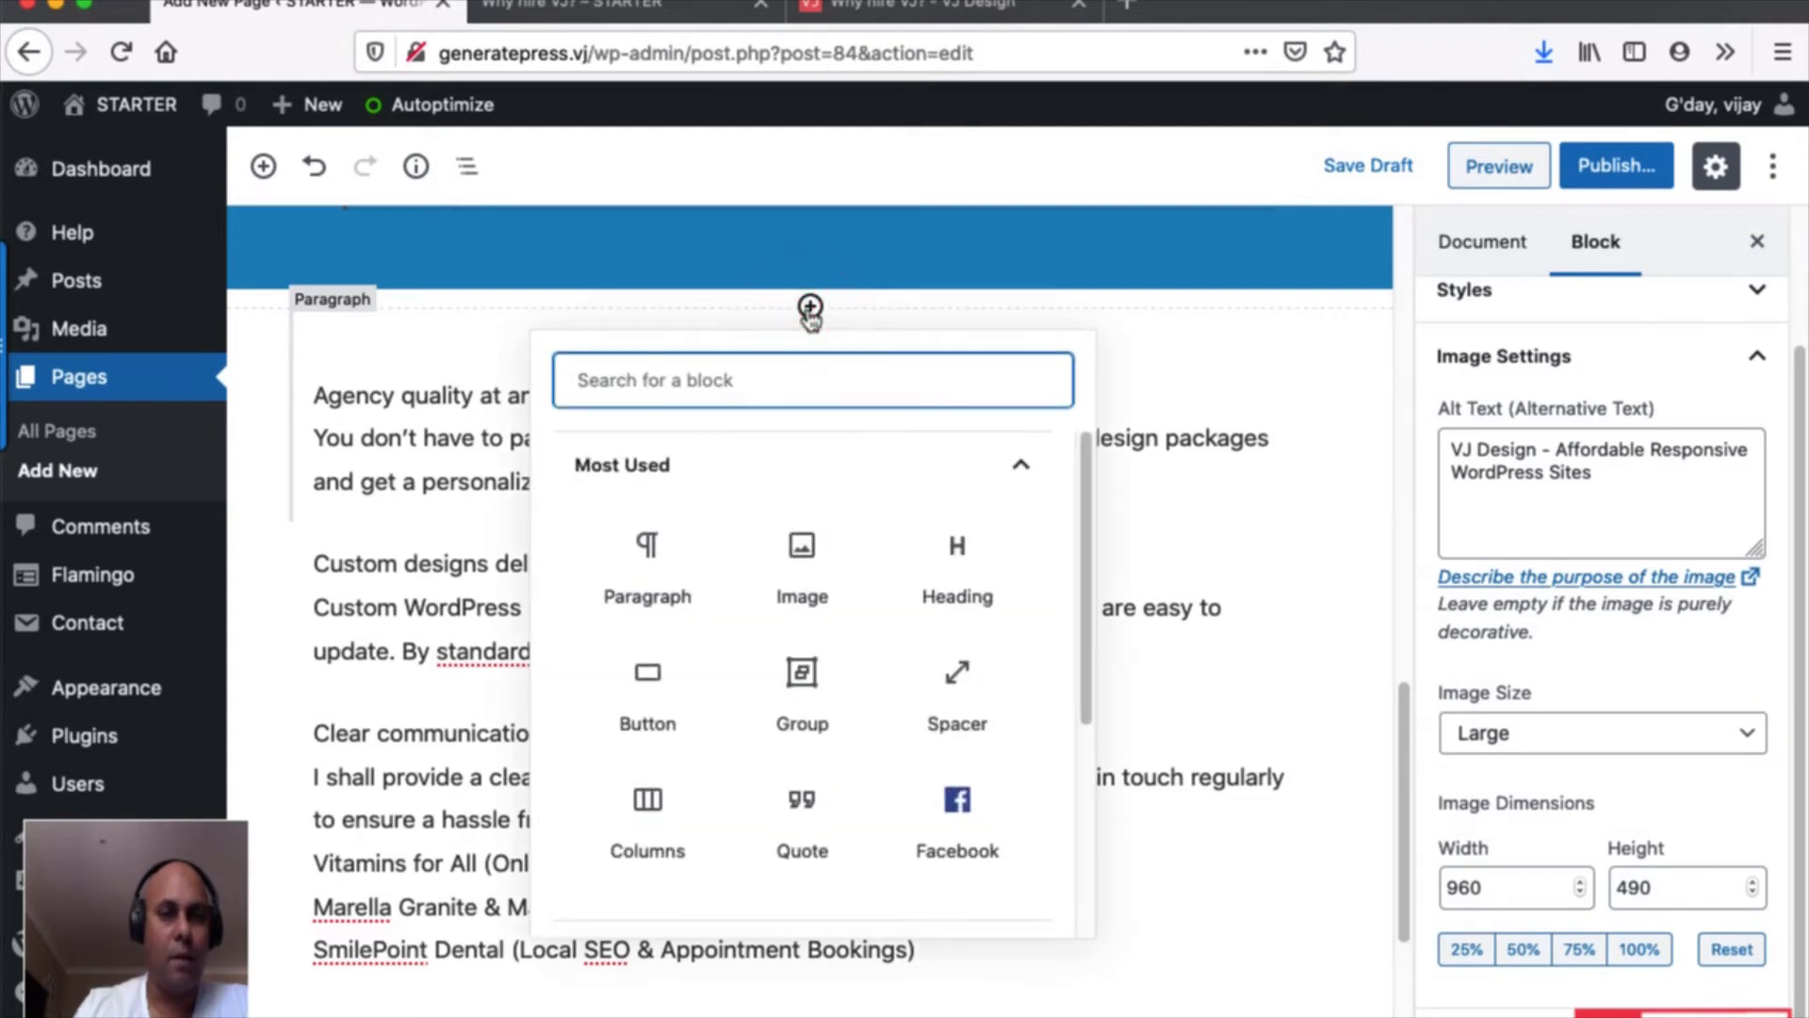
{"action": "scroll", "coordinate": [868, 598], "scroll_direction": "down", "scroll_amount": 2}
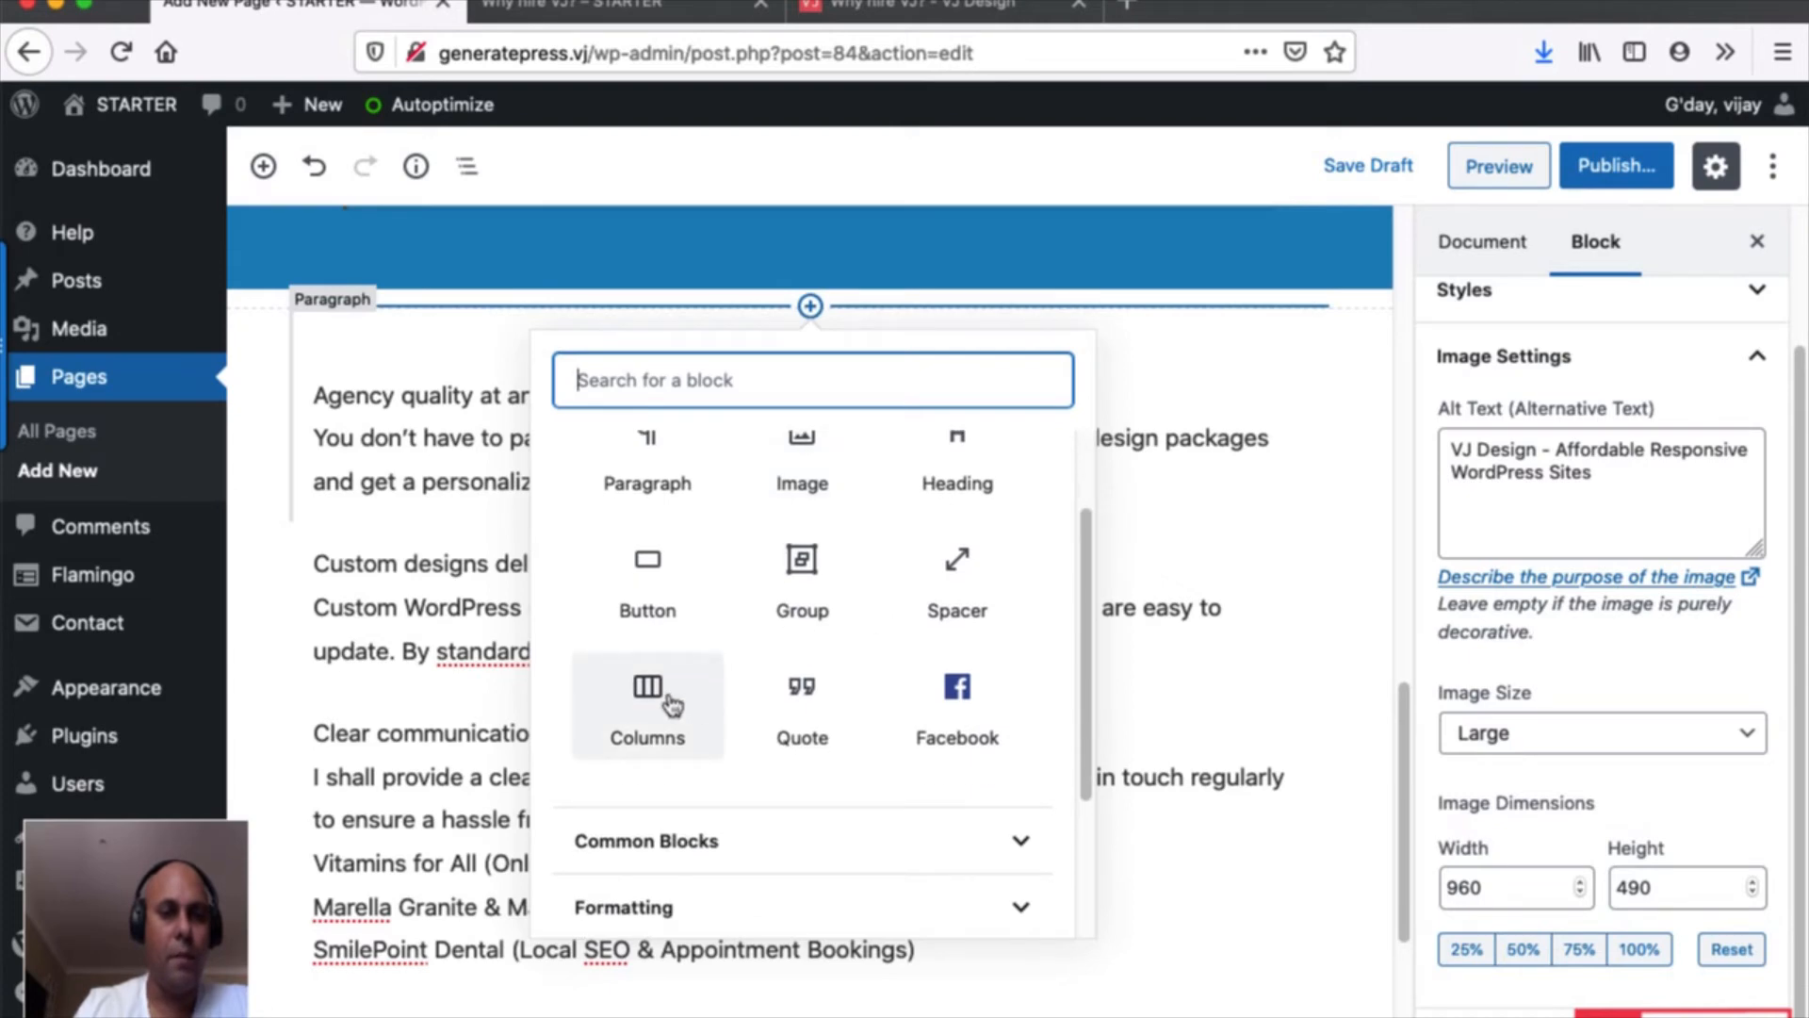
{"action": "left_click", "coordinate": [976, 583]}
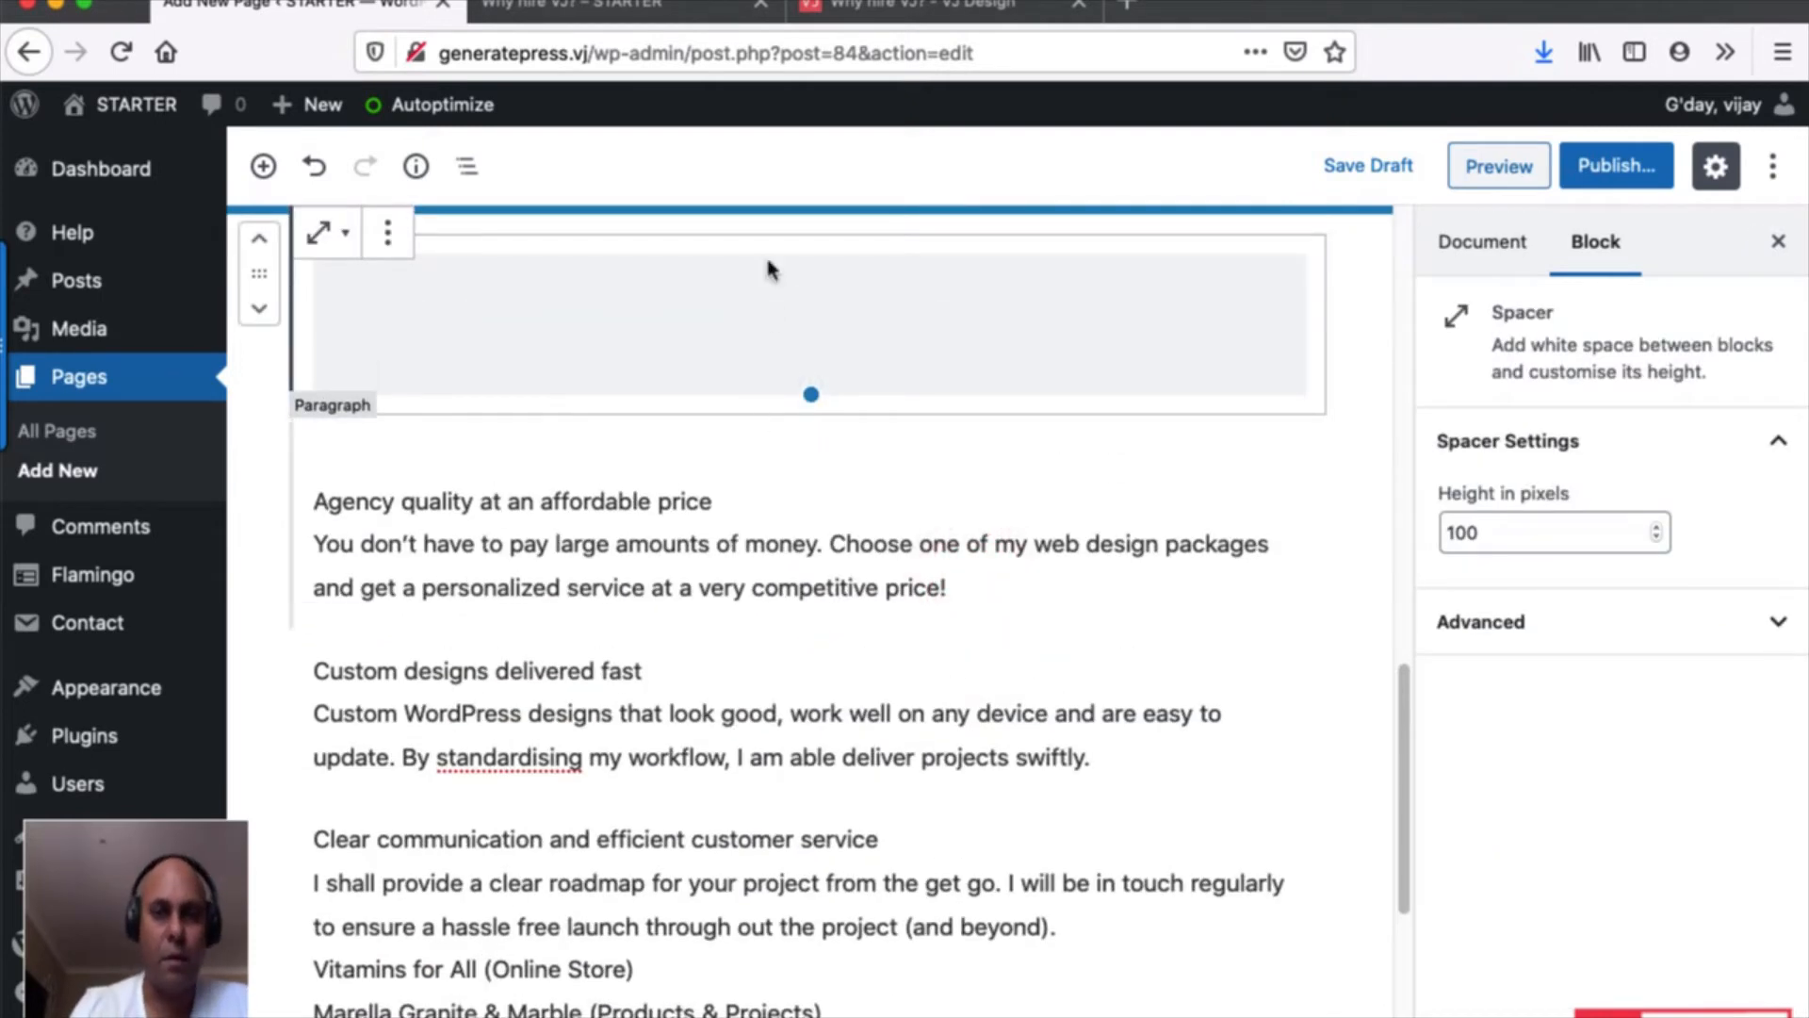
{"action": "left_click_drag", "start_coordinate": [1516, 531], "coordinate": [1415, 533]}
{"action": "type", "text": "32"}
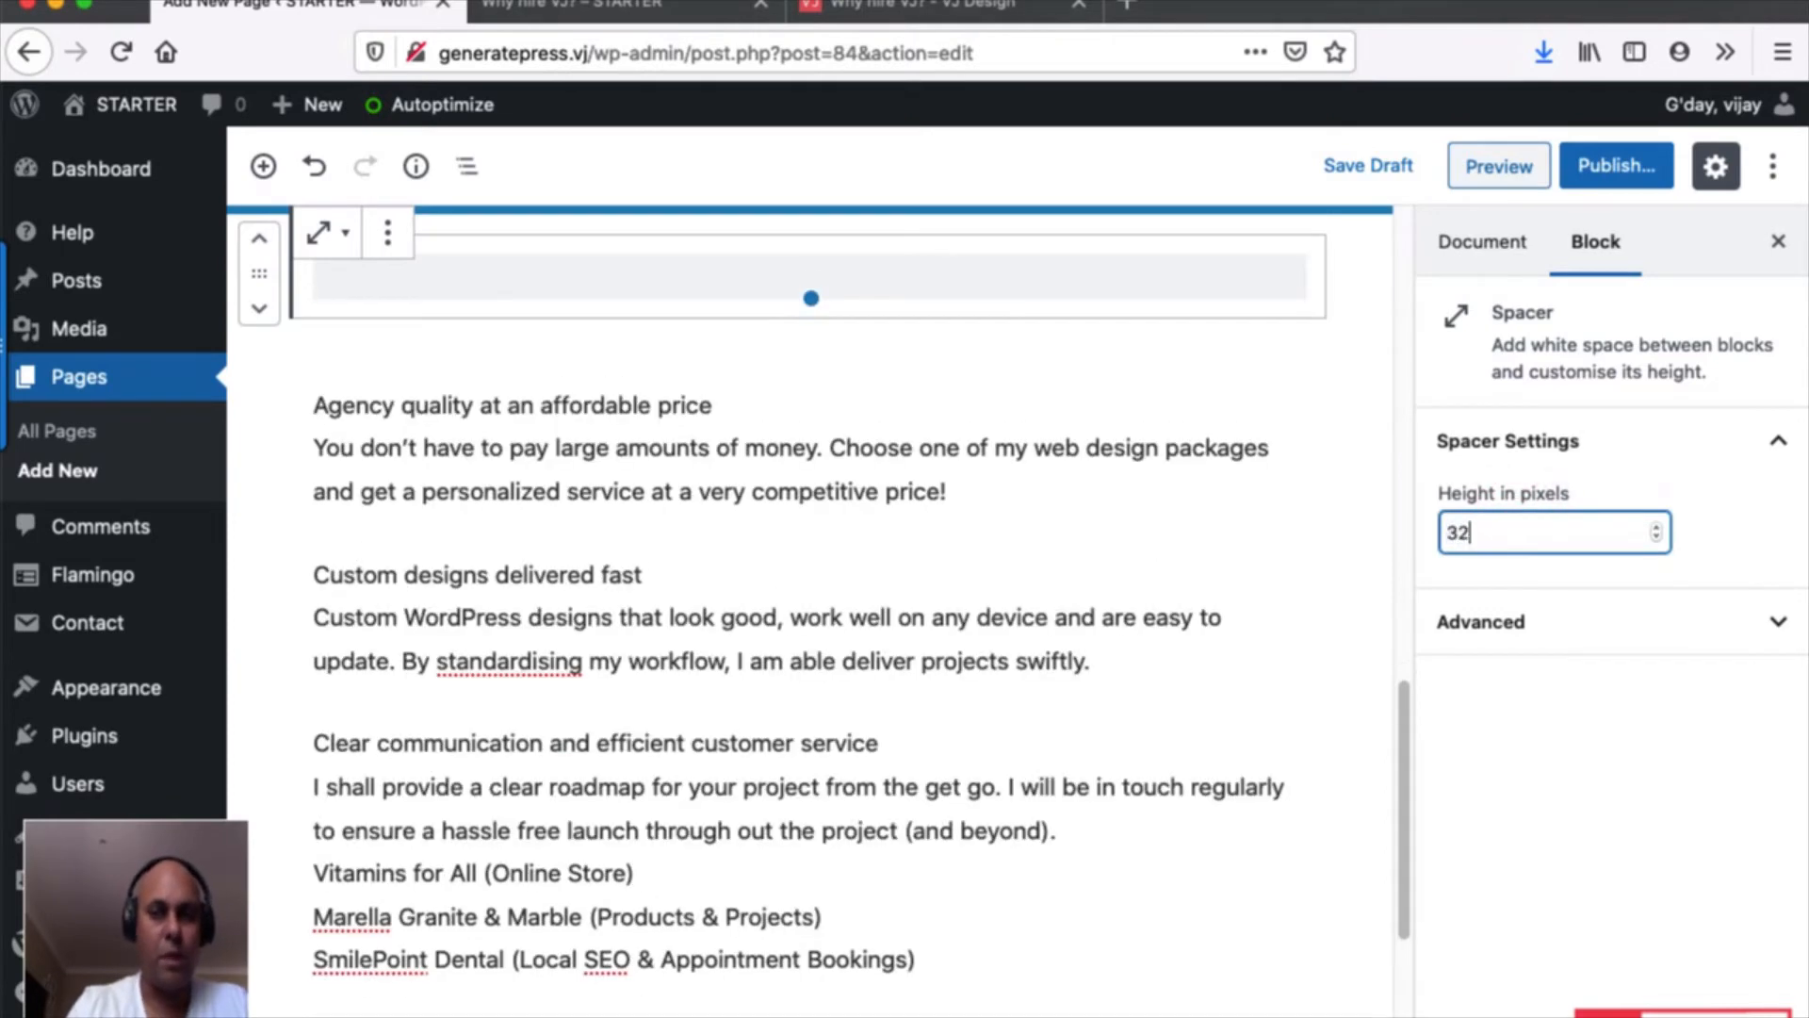
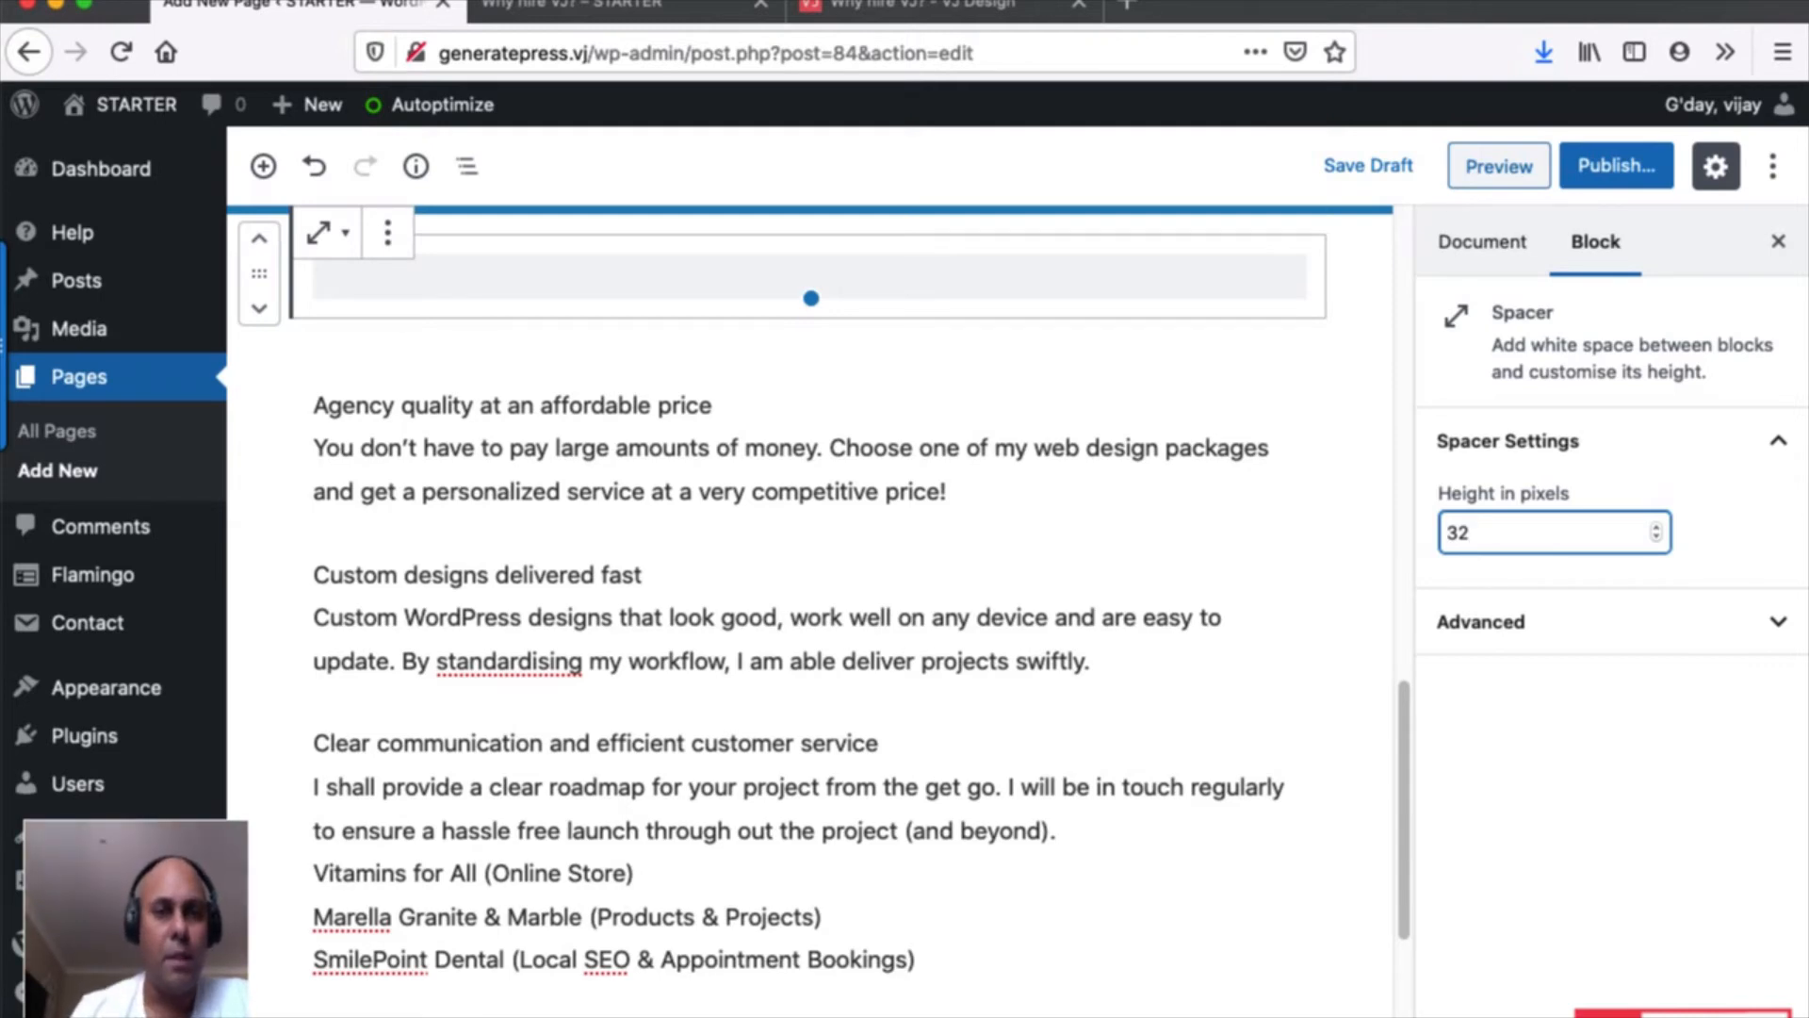
Insert a Columns block before the "Agency quality" paragraph using the layout with three equal columns.
{"action": "left_click", "coordinate": [679, 425]}
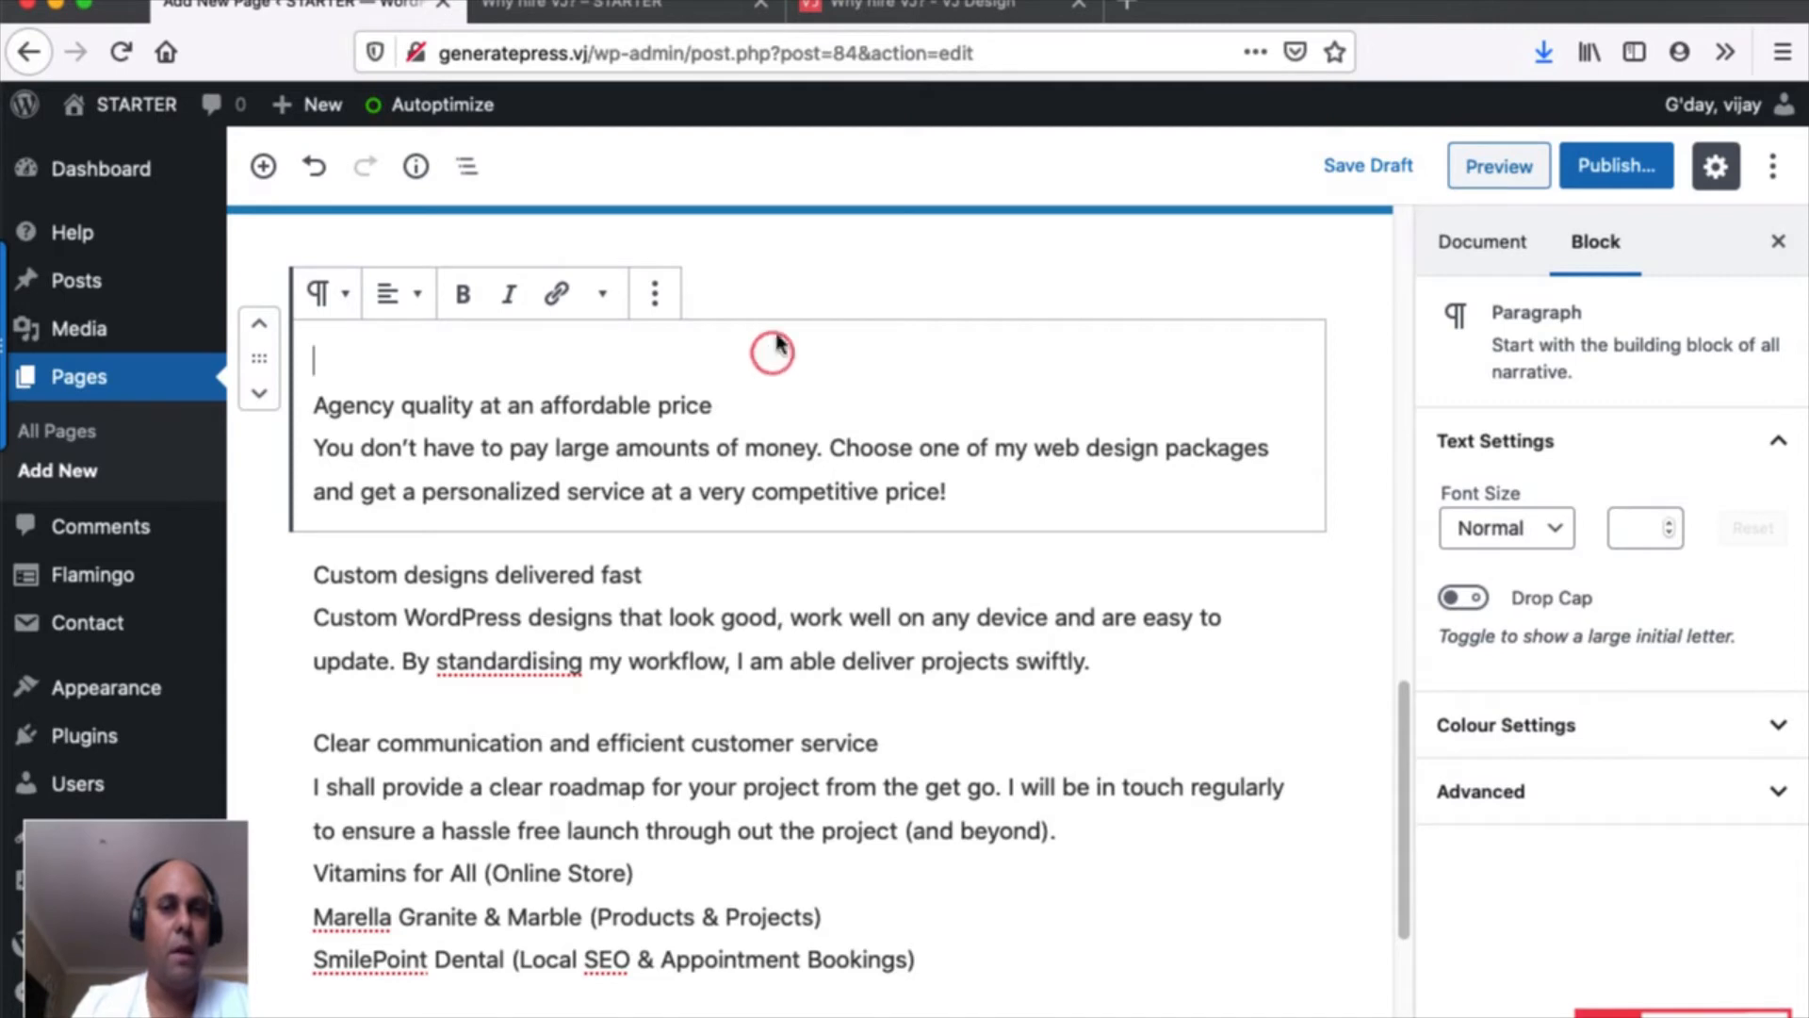
{"action": "left_click", "coordinate": [655, 296]}
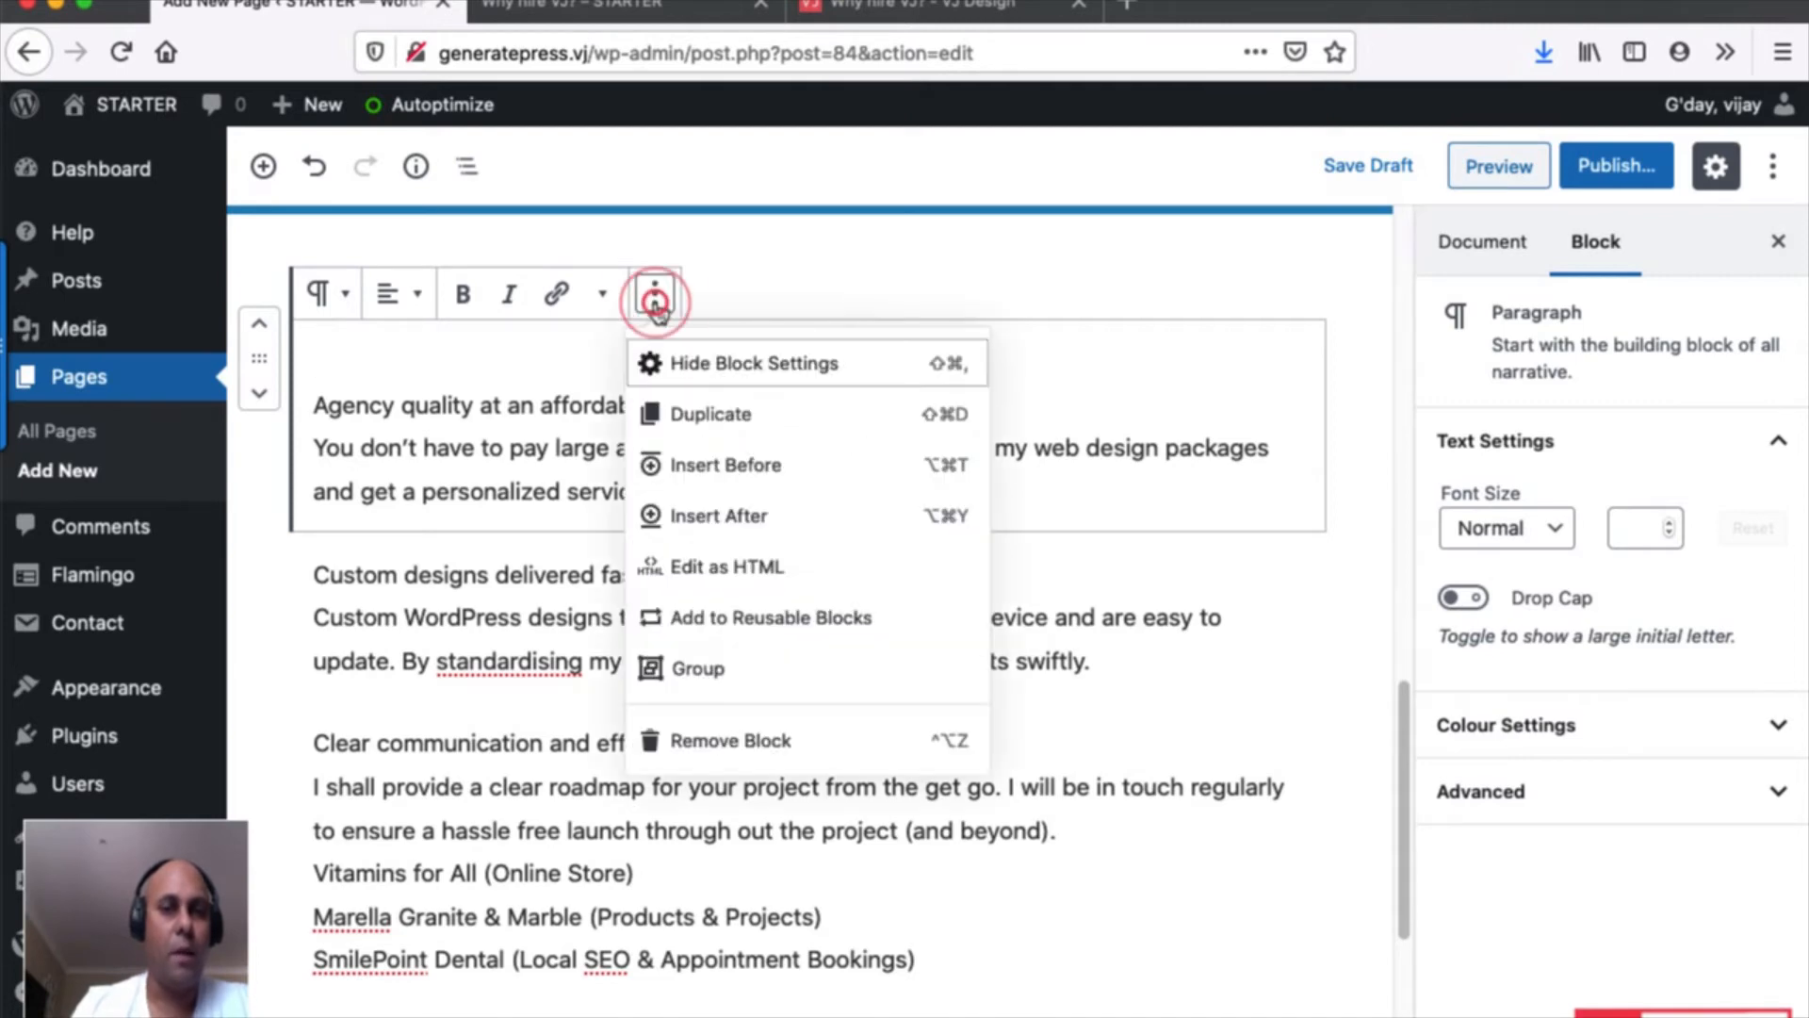
{"action": "left_click", "coordinate": [697, 460]}
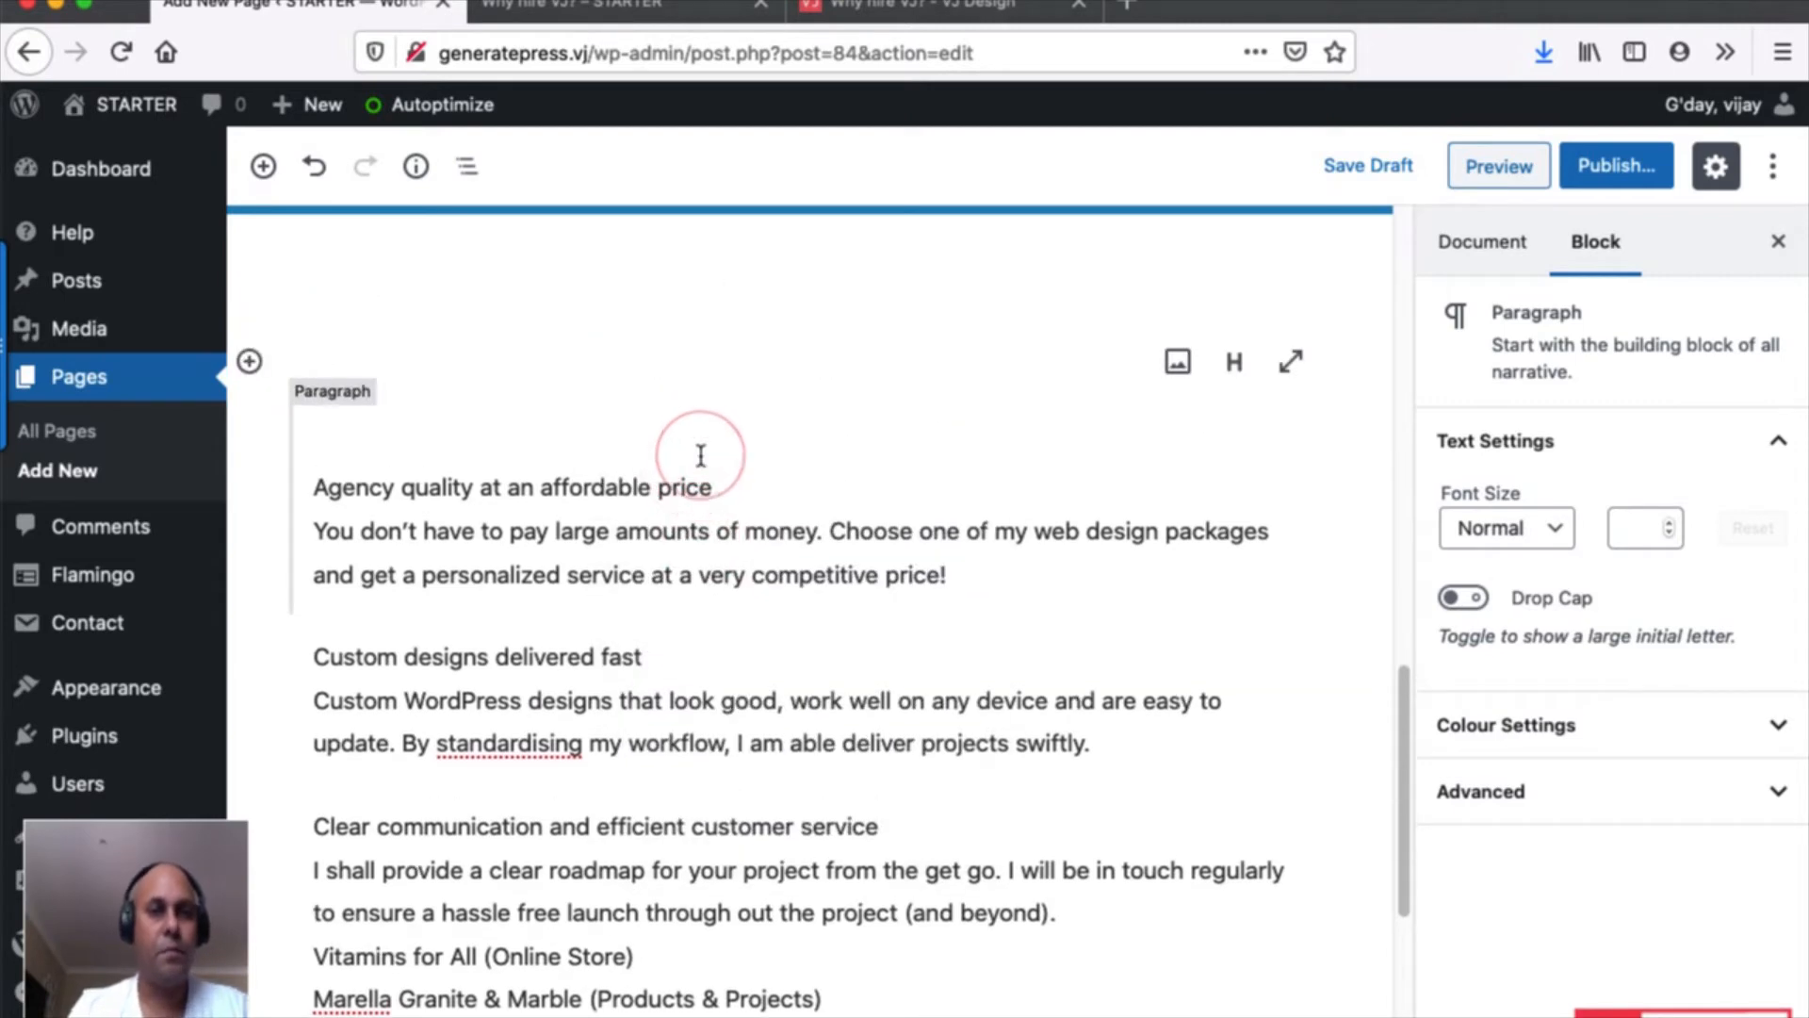
{"action": "type", "text": "/col"}
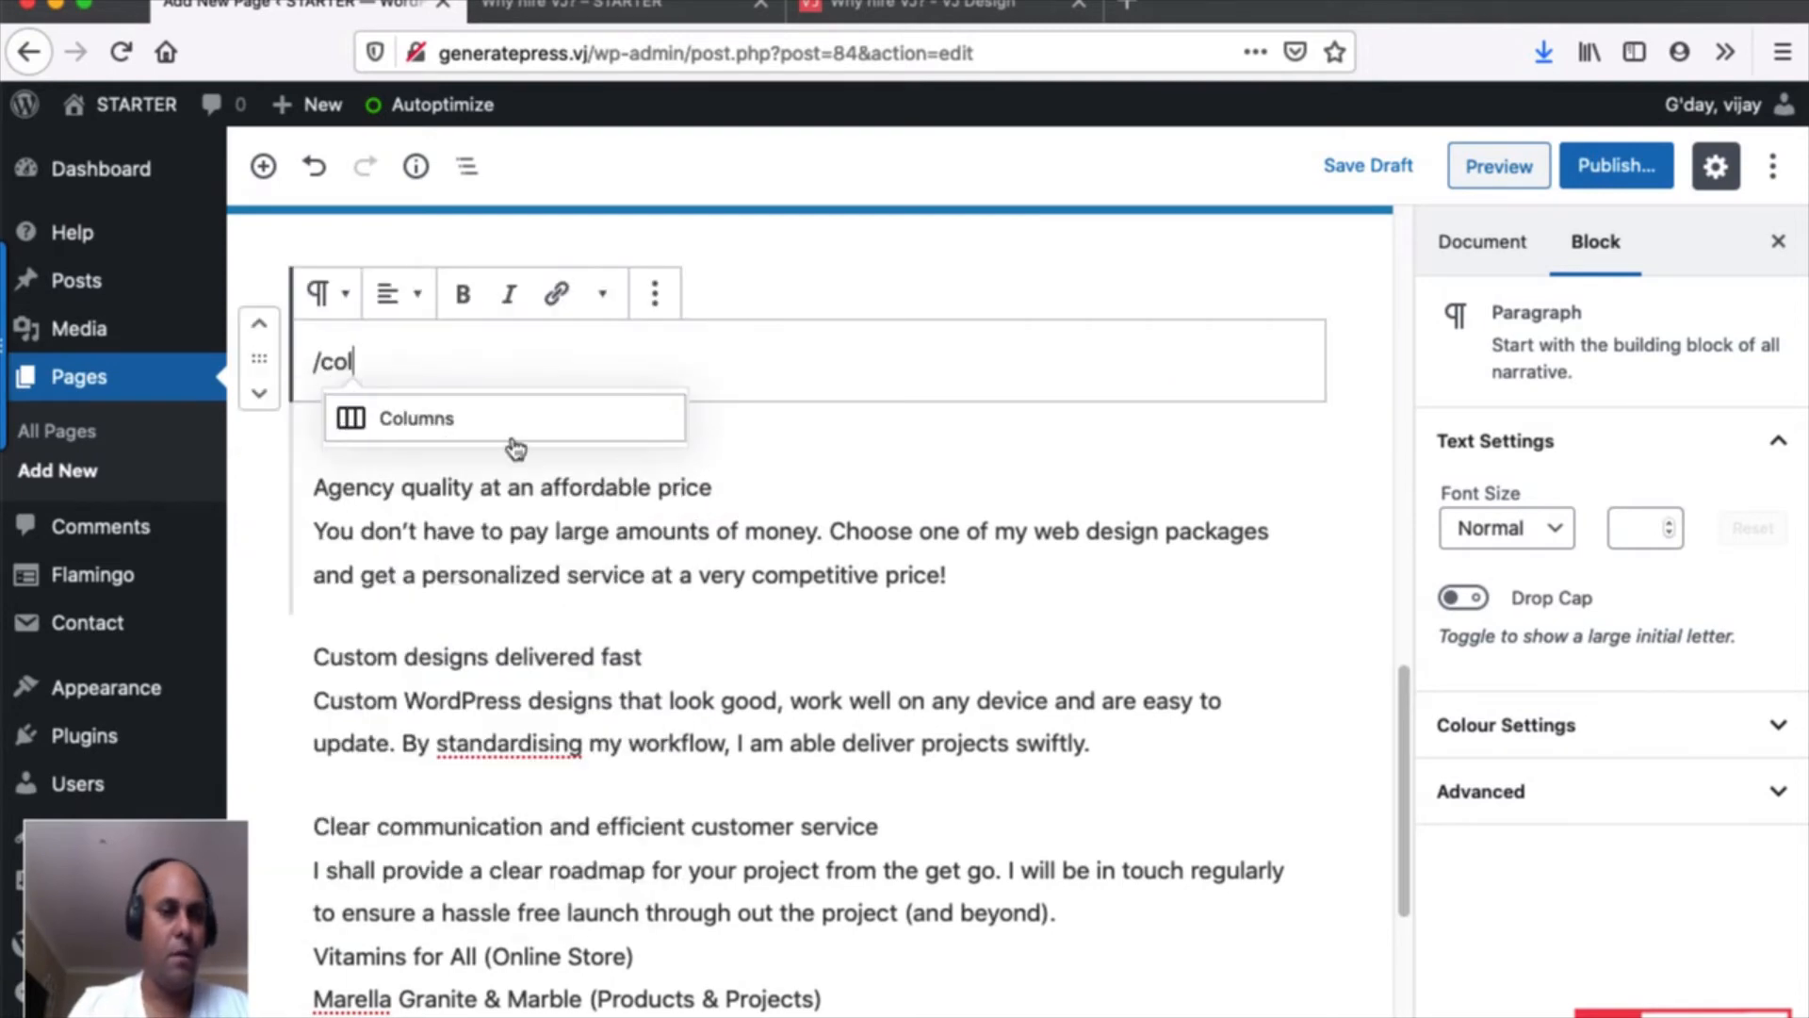
{"action": "left_click", "coordinate": [514, 439]}
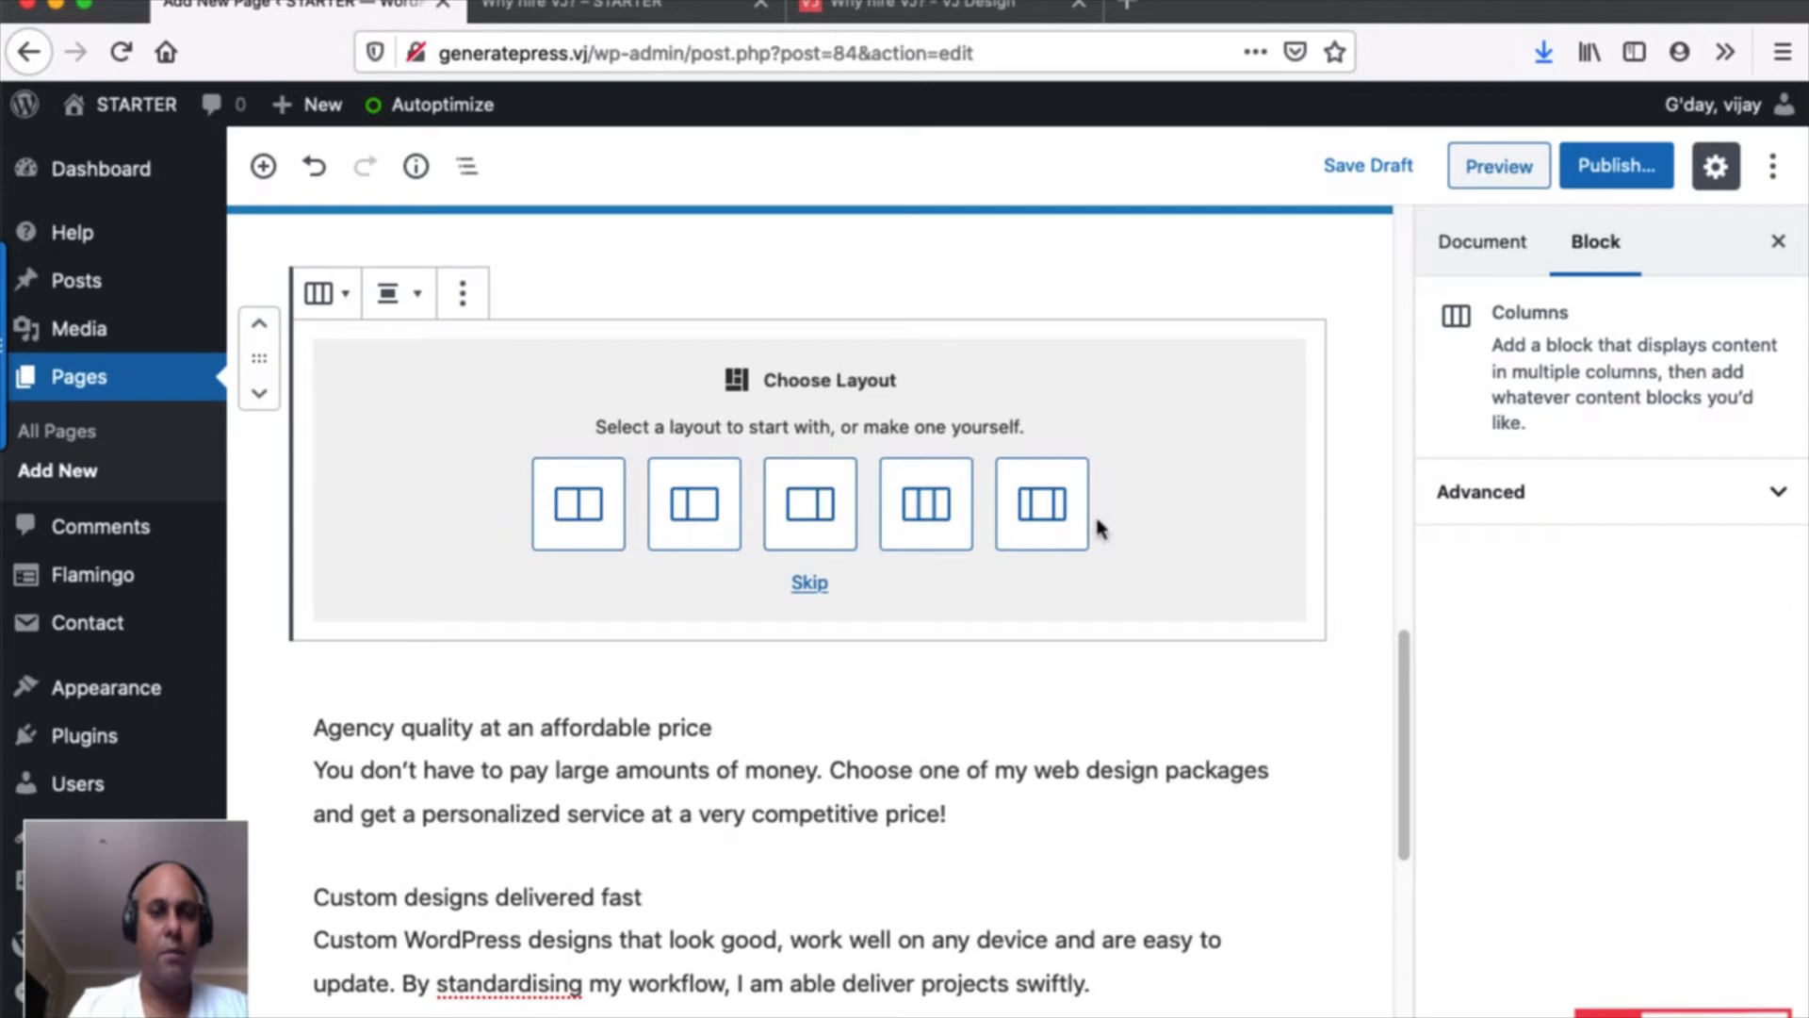
{"action": "left_click", "coordinate": [933, 508]}
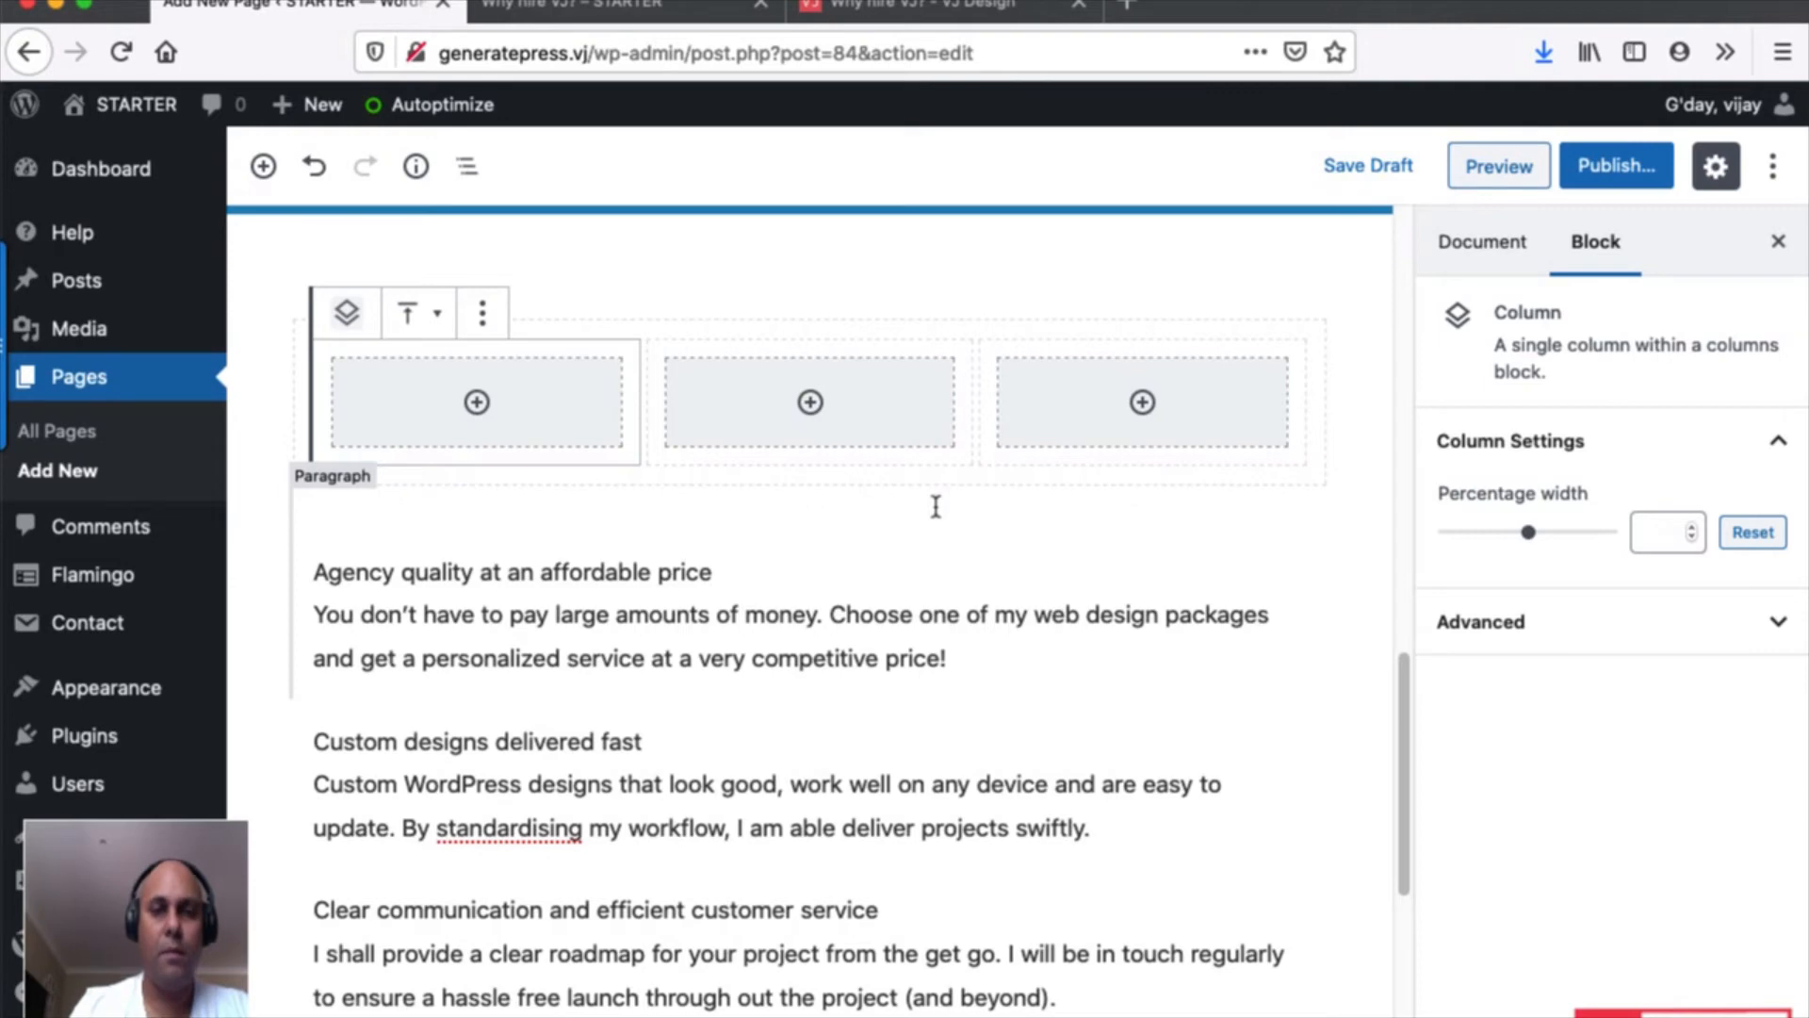
{"action": "left_click", "coordinate": [1099, 0]}
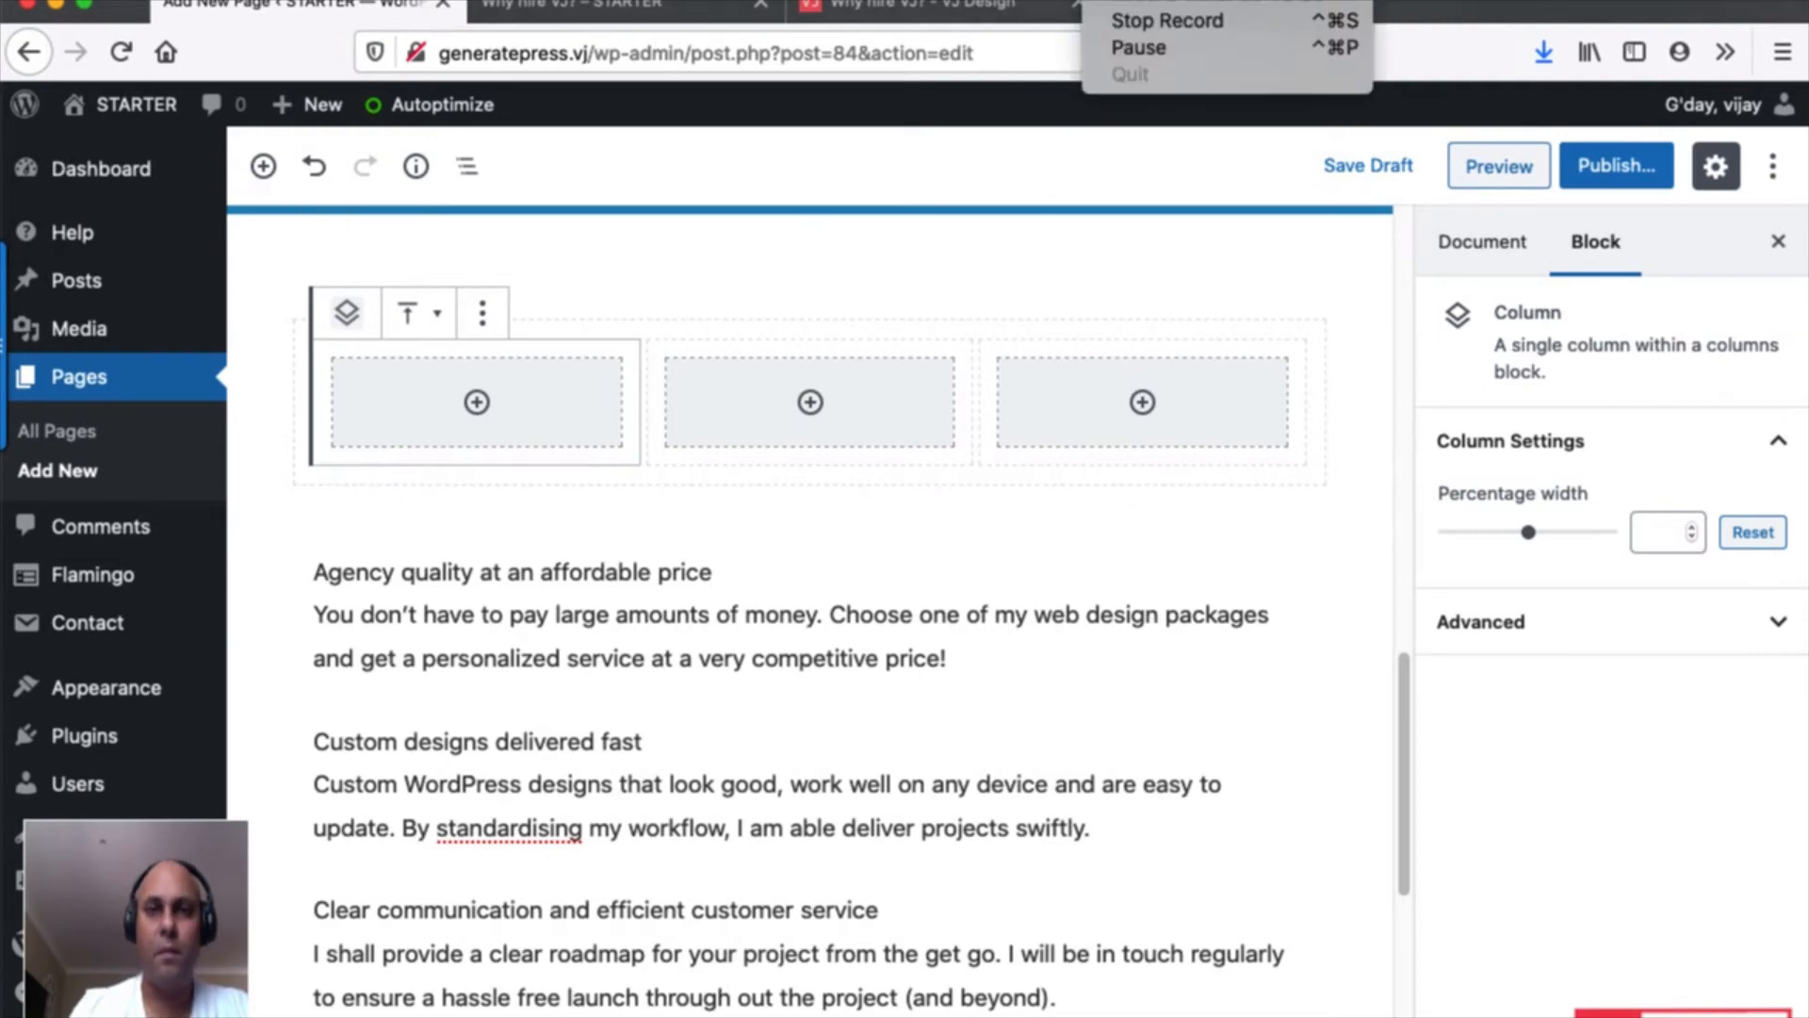
{"action": "left_click", "coordinate": [919, 573]}
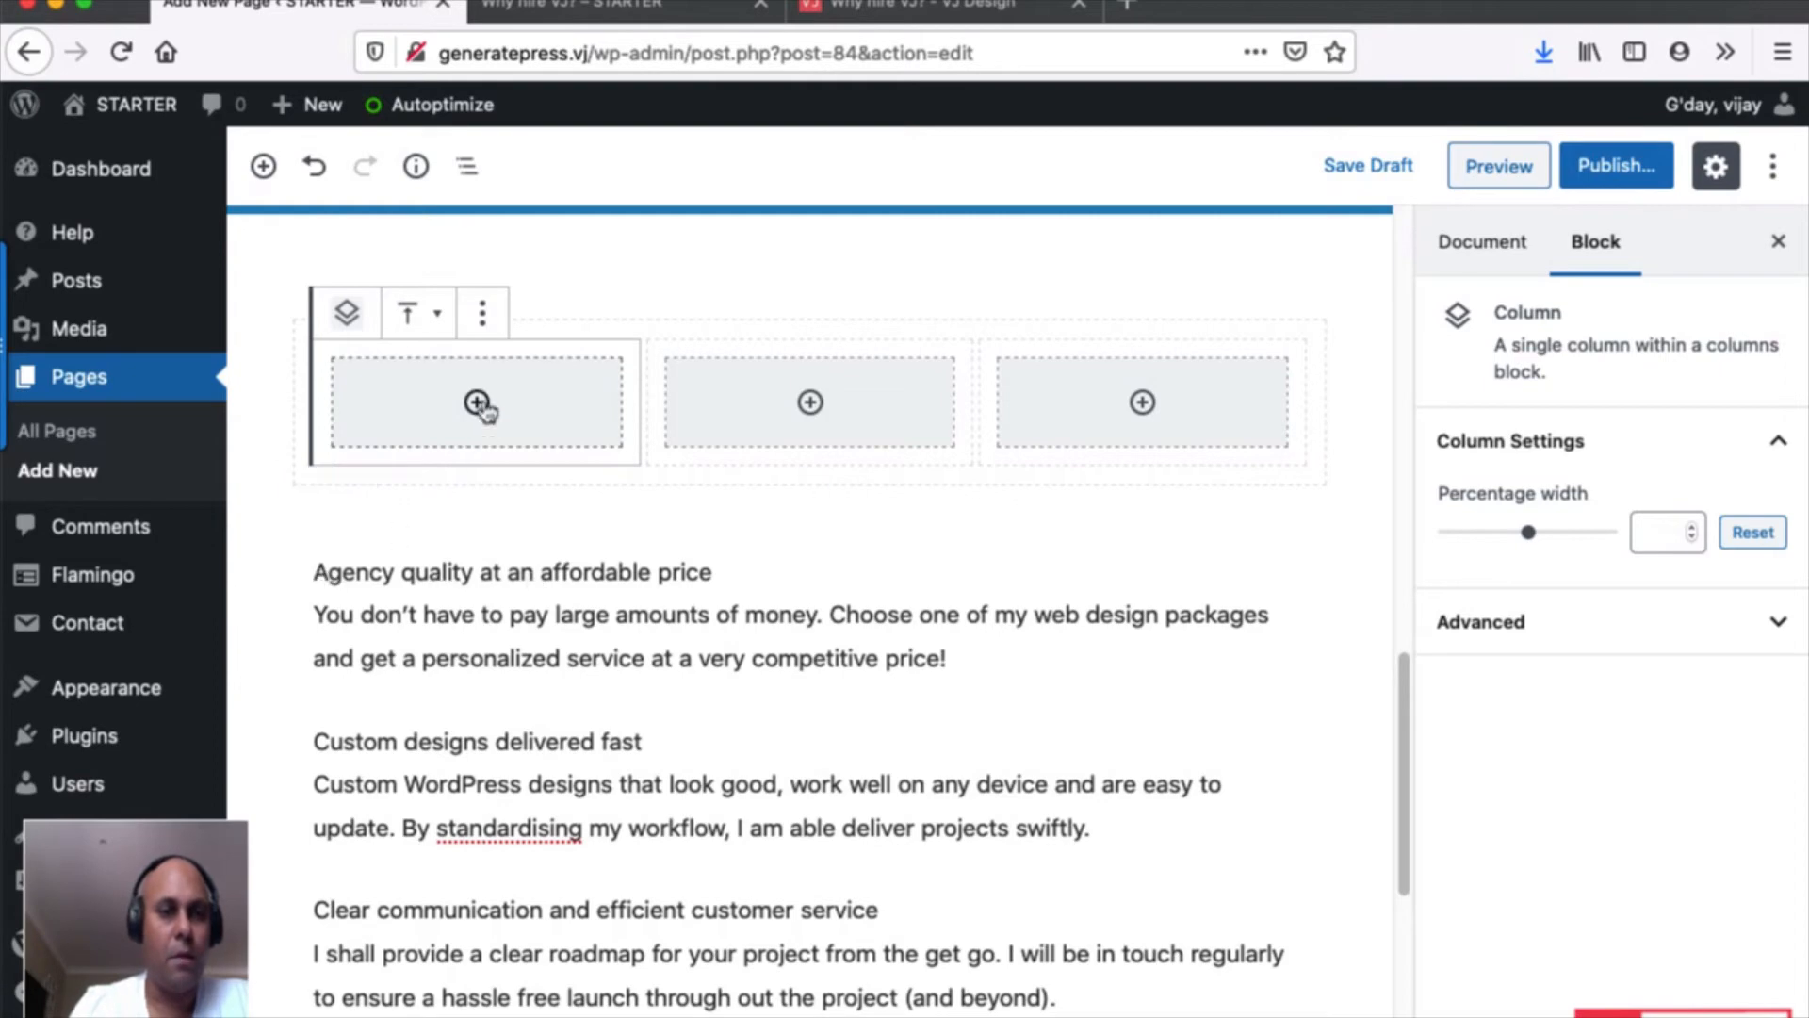
Move the "Agency quality at an affordable price" paragraph block into the first of the three columns.
{"action": "left_click_drag", "start_coordinate": [313, 563], "coordinate": [880, 626]}
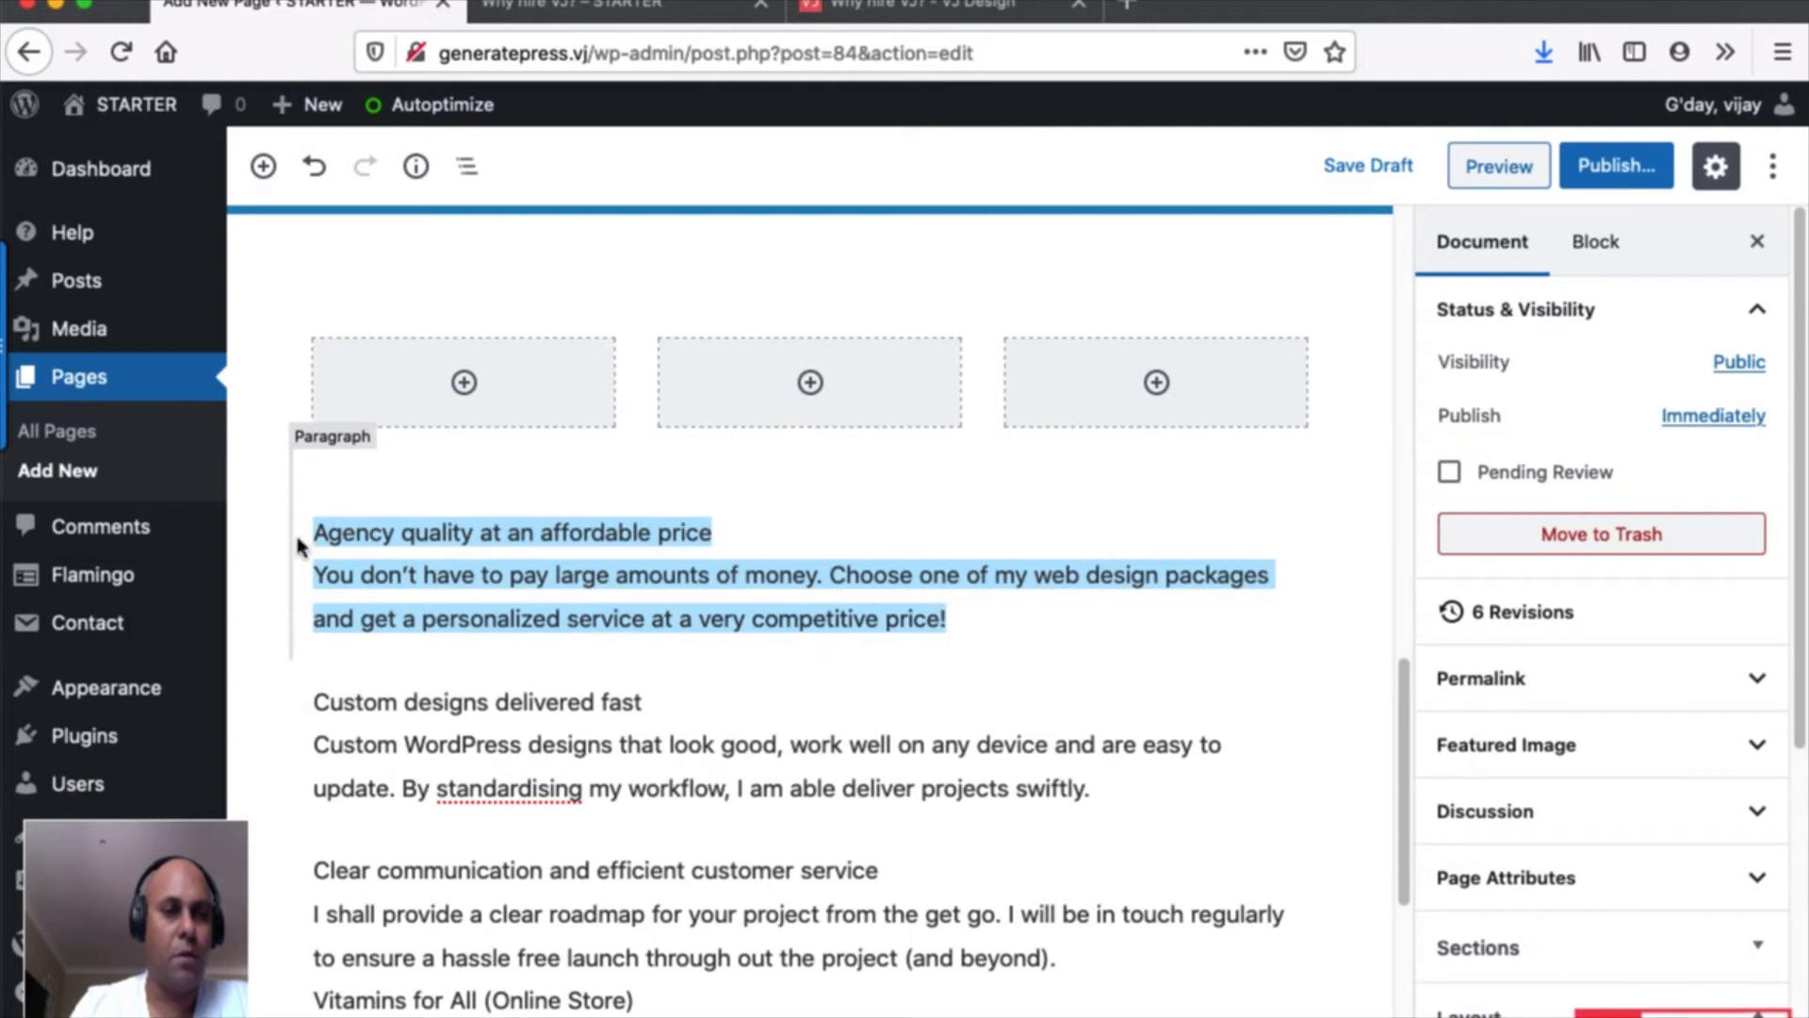
{"action": "left_click", "coordinate": [358, 565]}
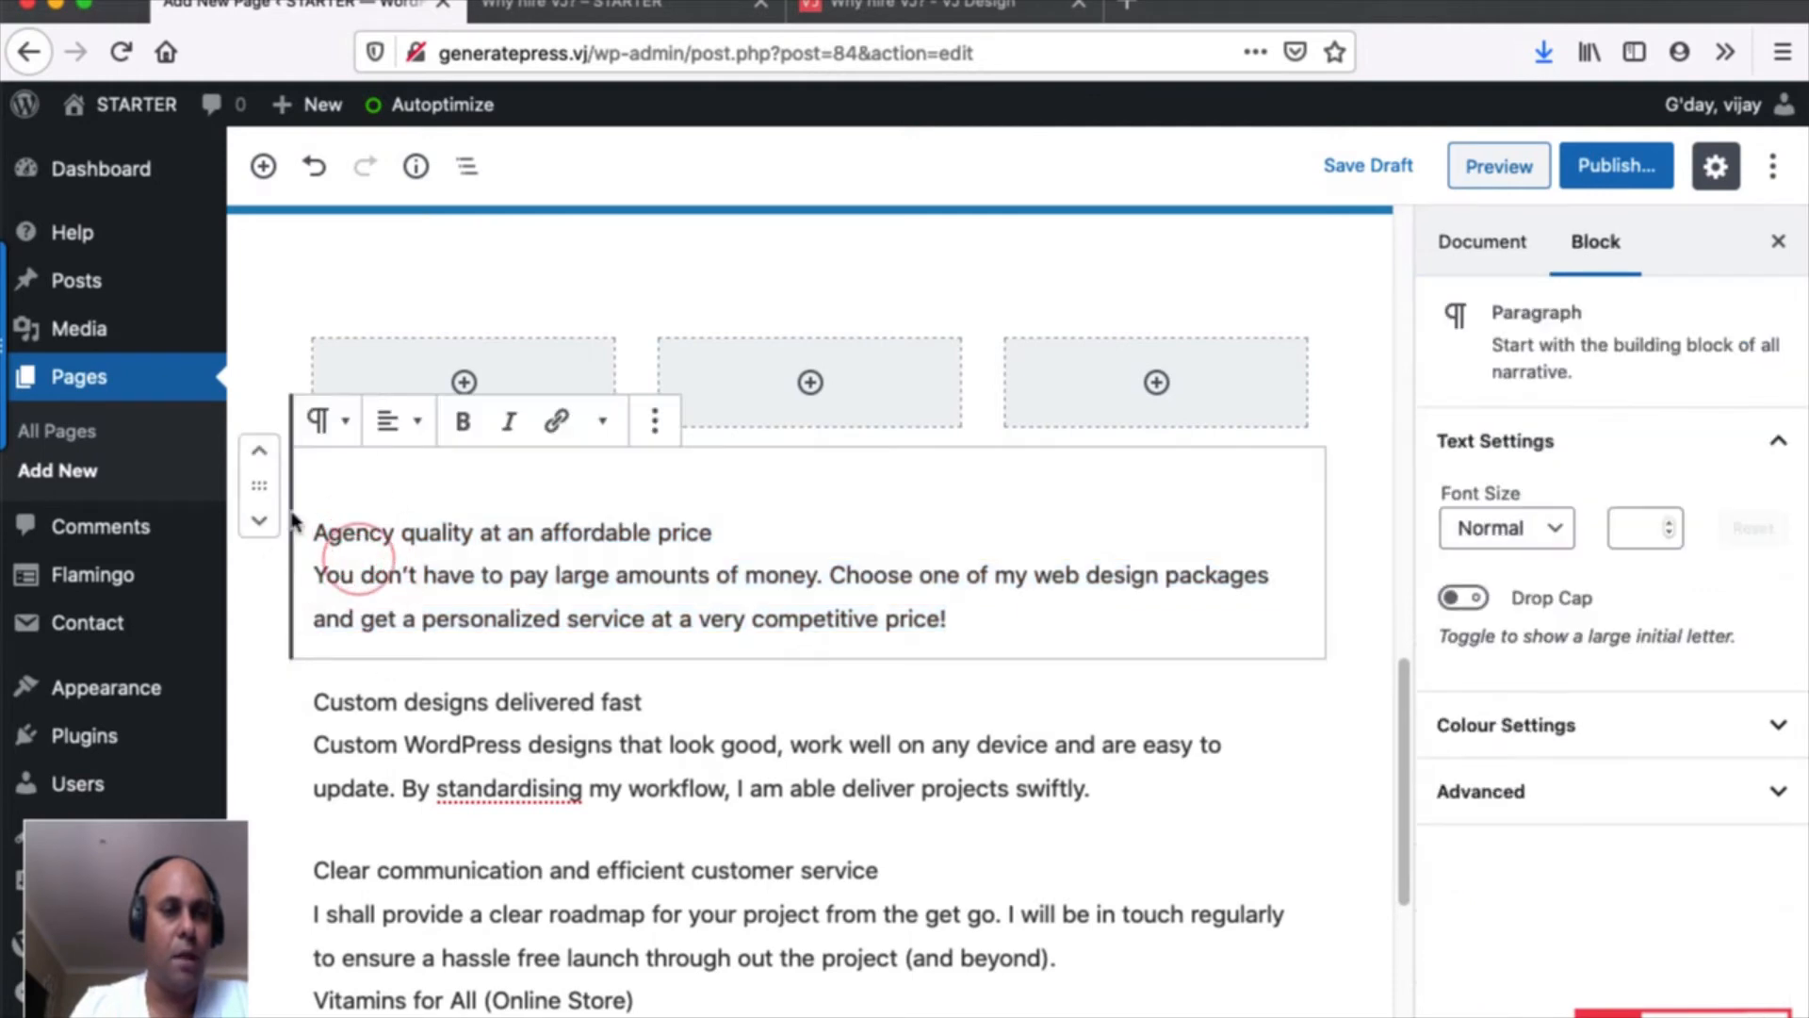
{"action": "left_click_drag", "start_coordinate": [267, 491], "coordinate": [421, 368]}
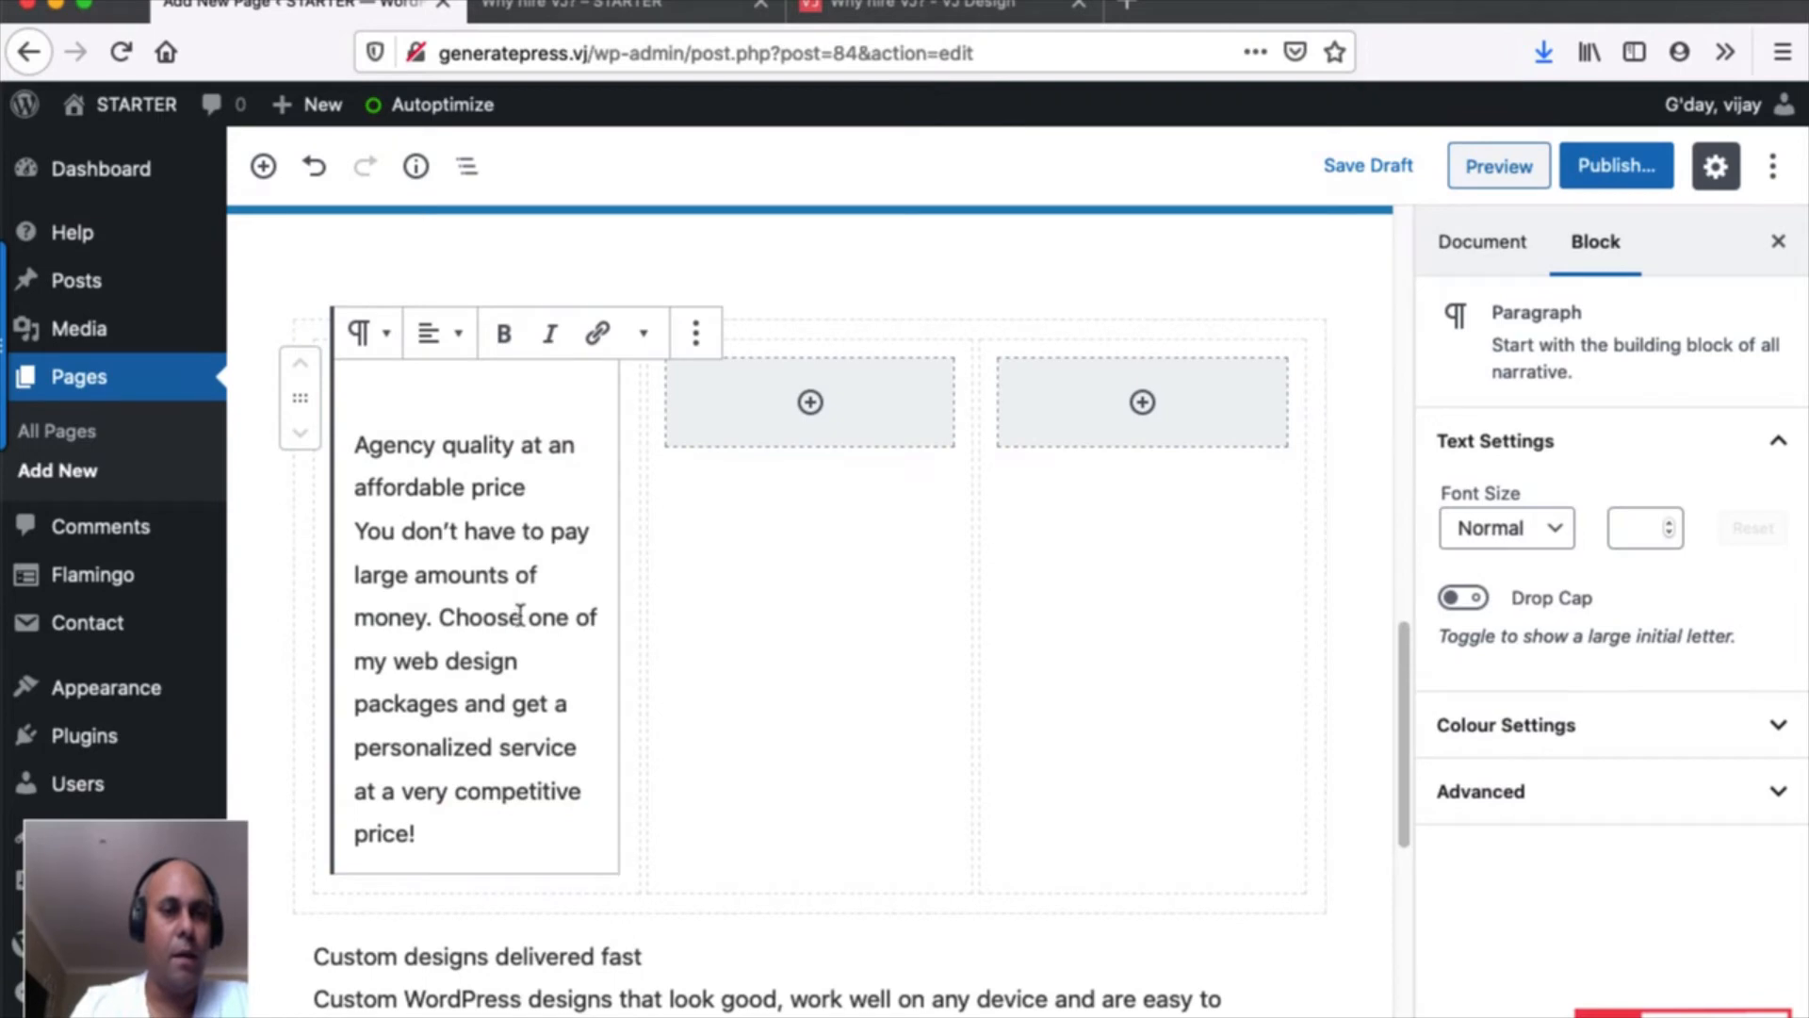
Move the "Custom designs delivered fast" paragraph from below the columns into the empty middle column.
{"action": "scroll", "coordinate": [554, 839], "scroll_direction": "down", "scroll_amount": 5}
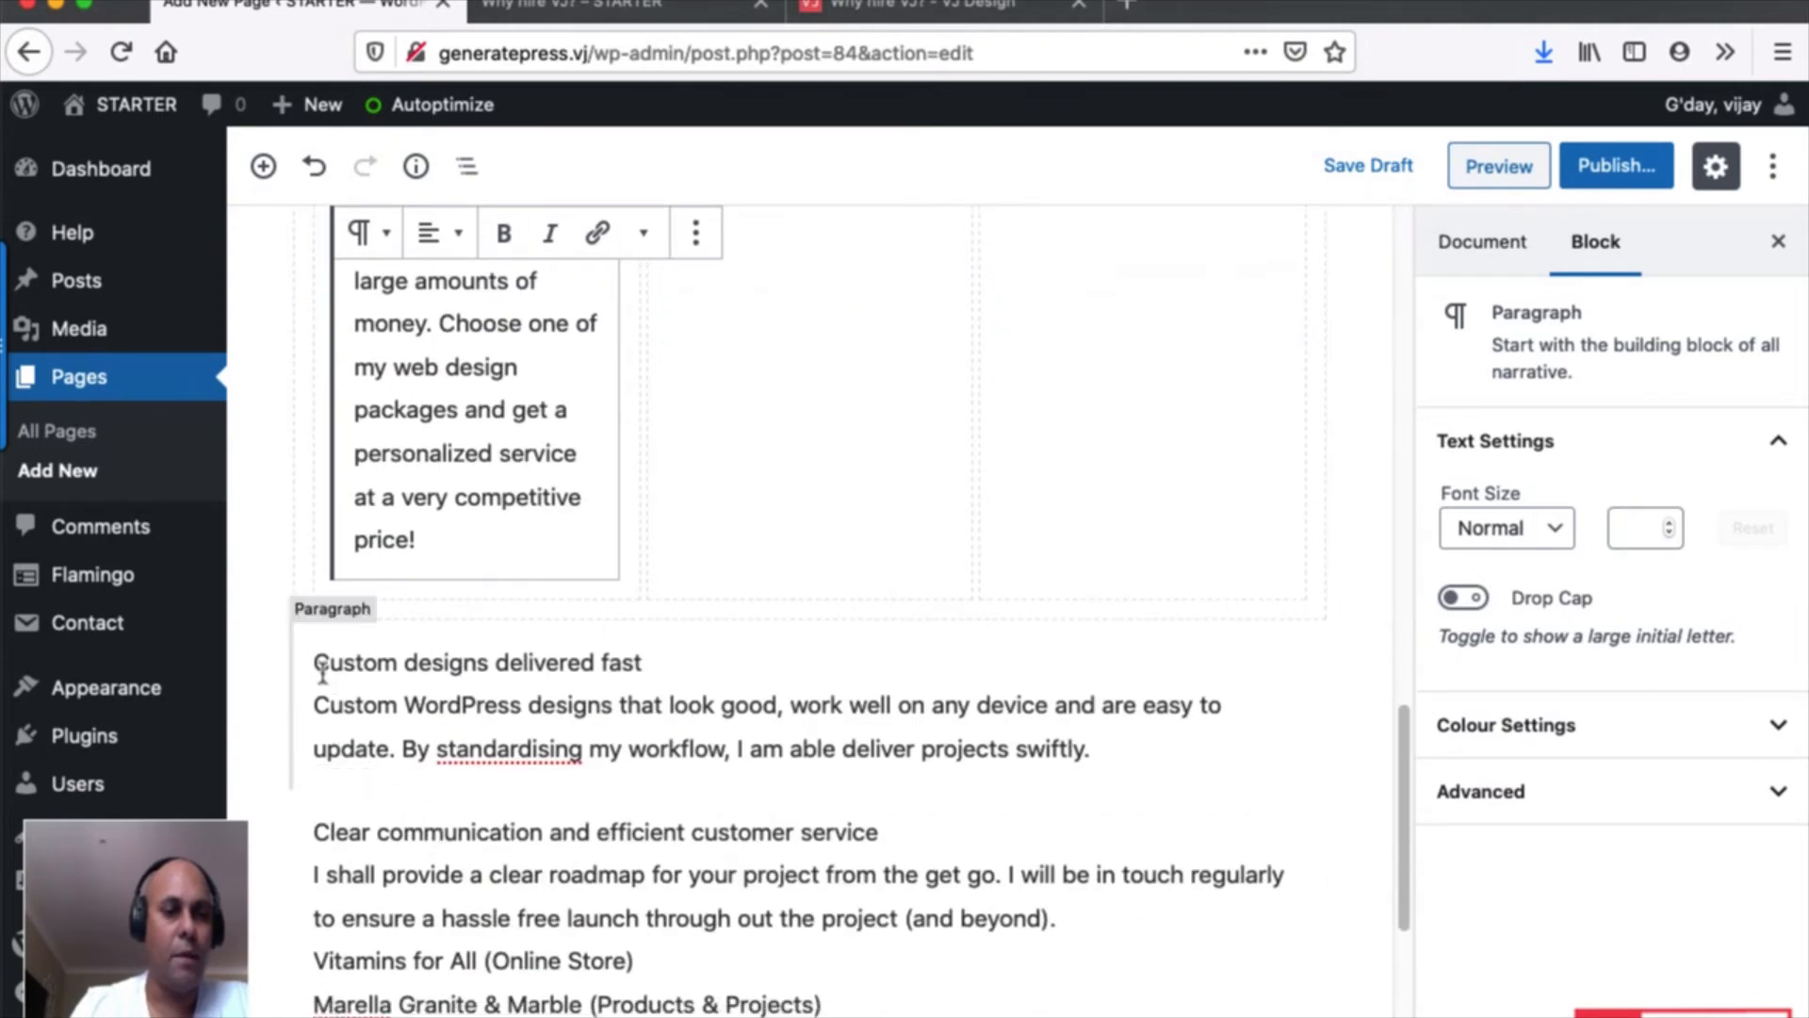
{"action": "left_click_drag", "start_coordinate": [318, 666], "coordinate": [300, 666]}
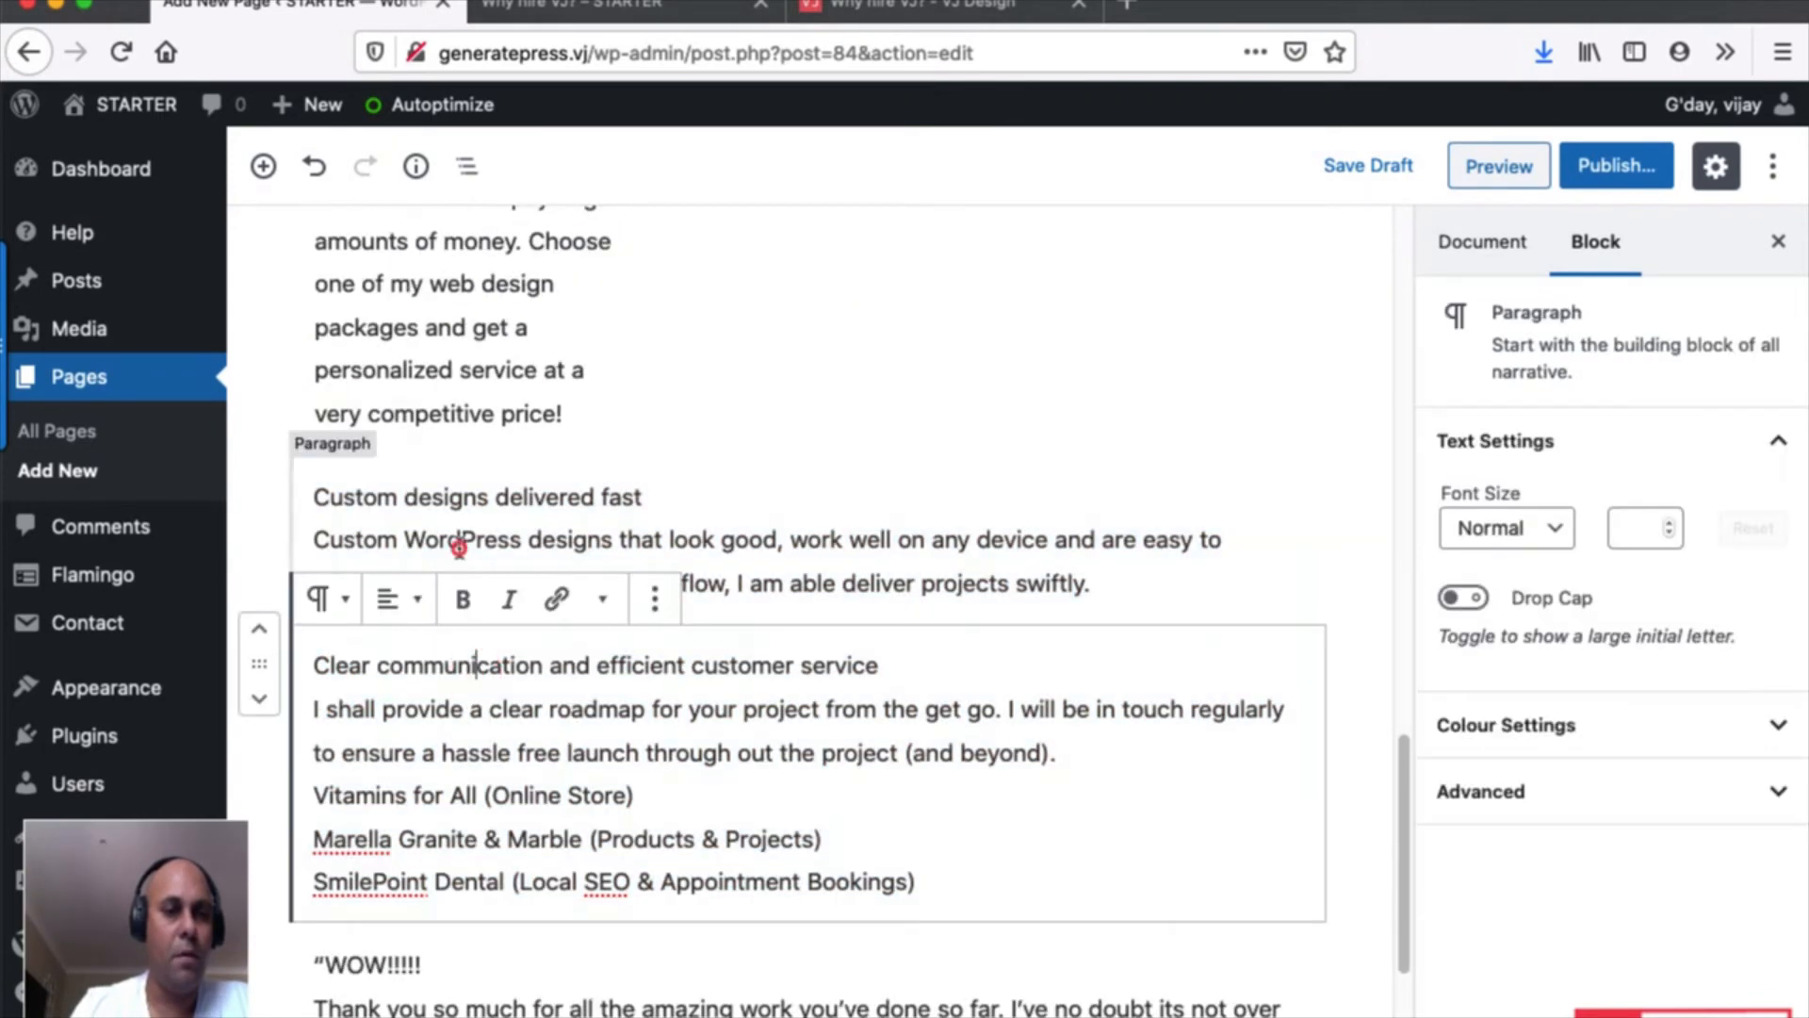
{"action": "left_click", "coordinate": [460, 544]}
{"action": "scroll", "coordinate": [555, 561], "scroll_direction": "up", "scroll_amount": 3}
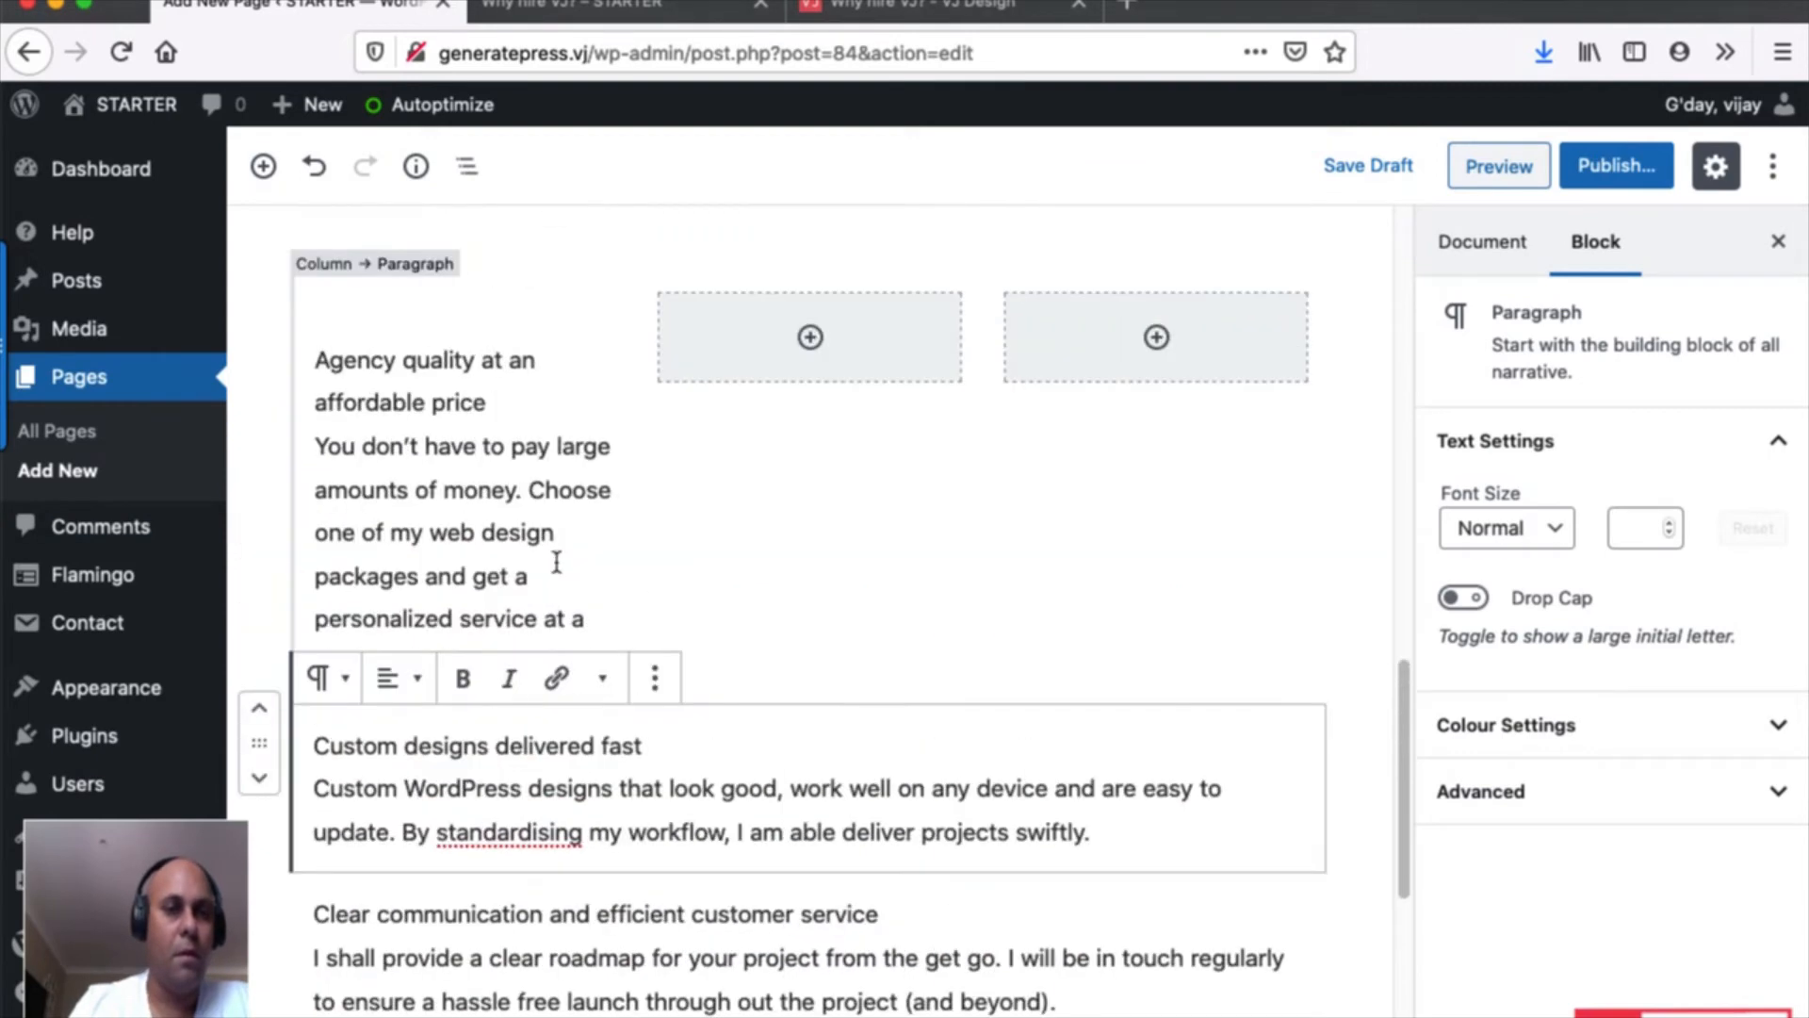
{"action": "left_click_drag", "start_coordinate": [265, 748], "coordinate": [722, 387]}
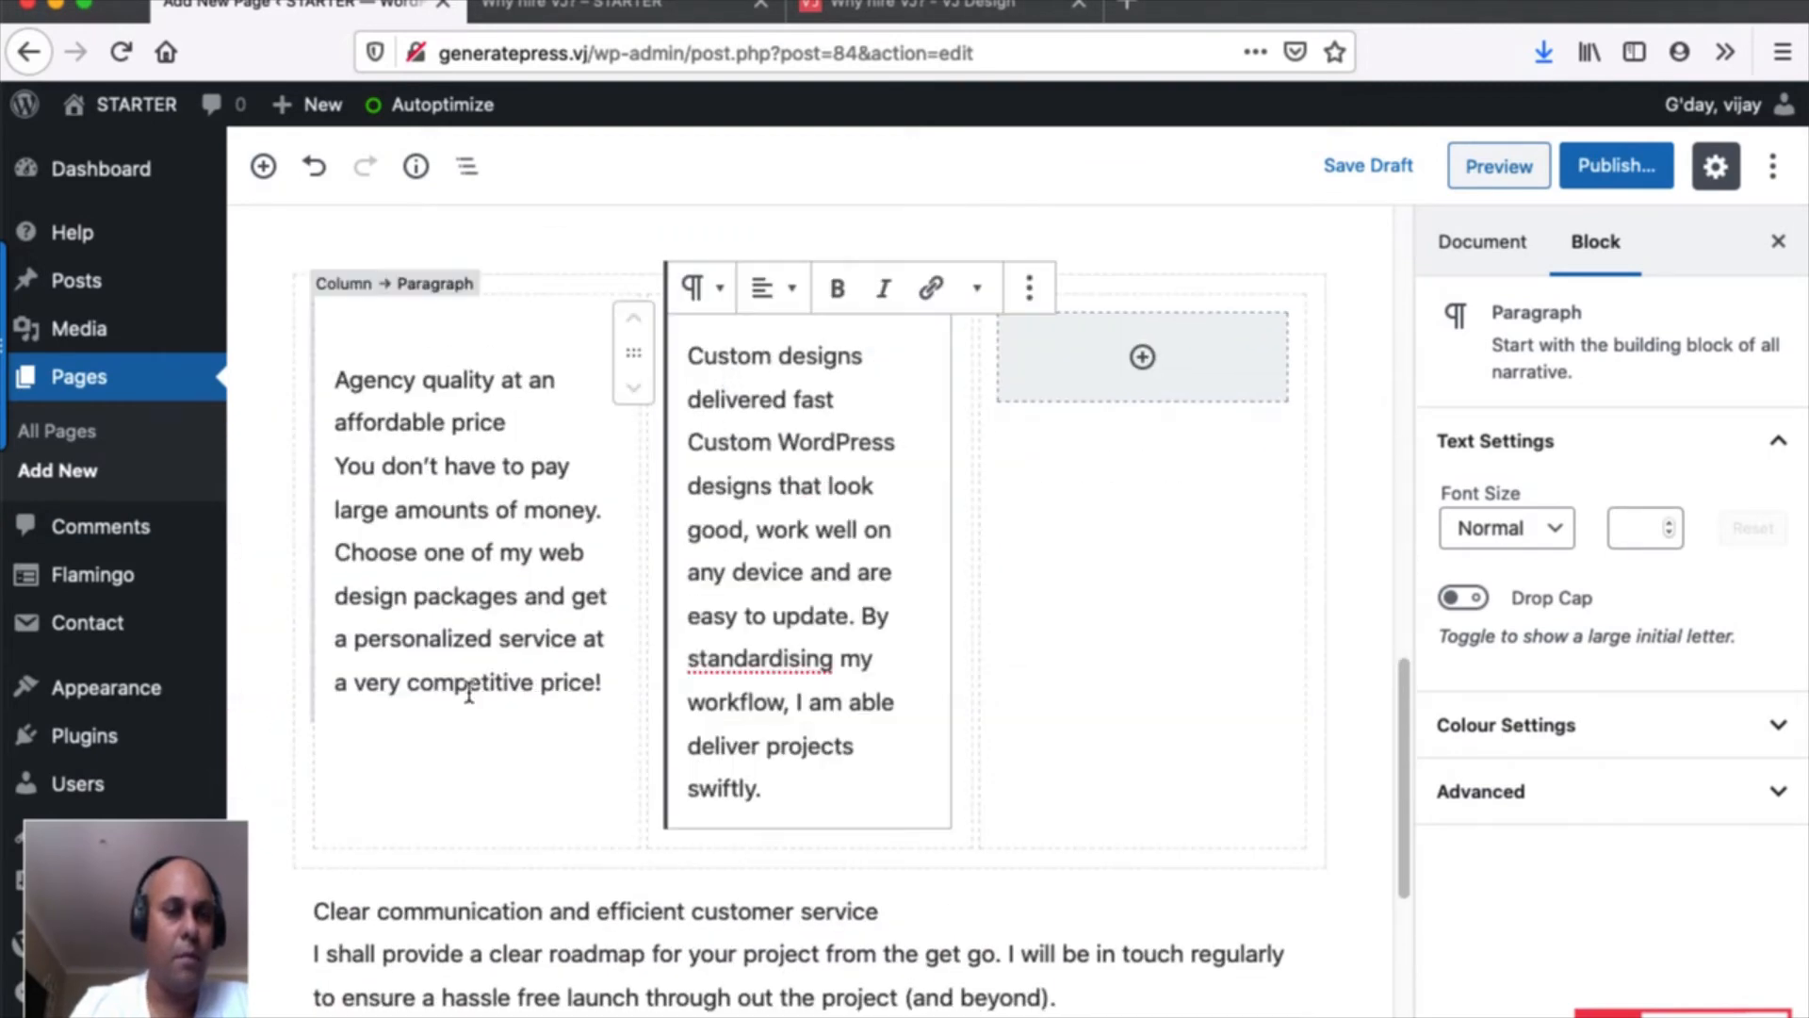
Move the "Clear communication and efficient customer service" paragraph into the empty third column.
{"action": "scroll", "coordinate": [405, 807], "scroll_direction": "down", "scroll_amount": 4}
{"action": "left_click", "coordinate": [405, 809]}
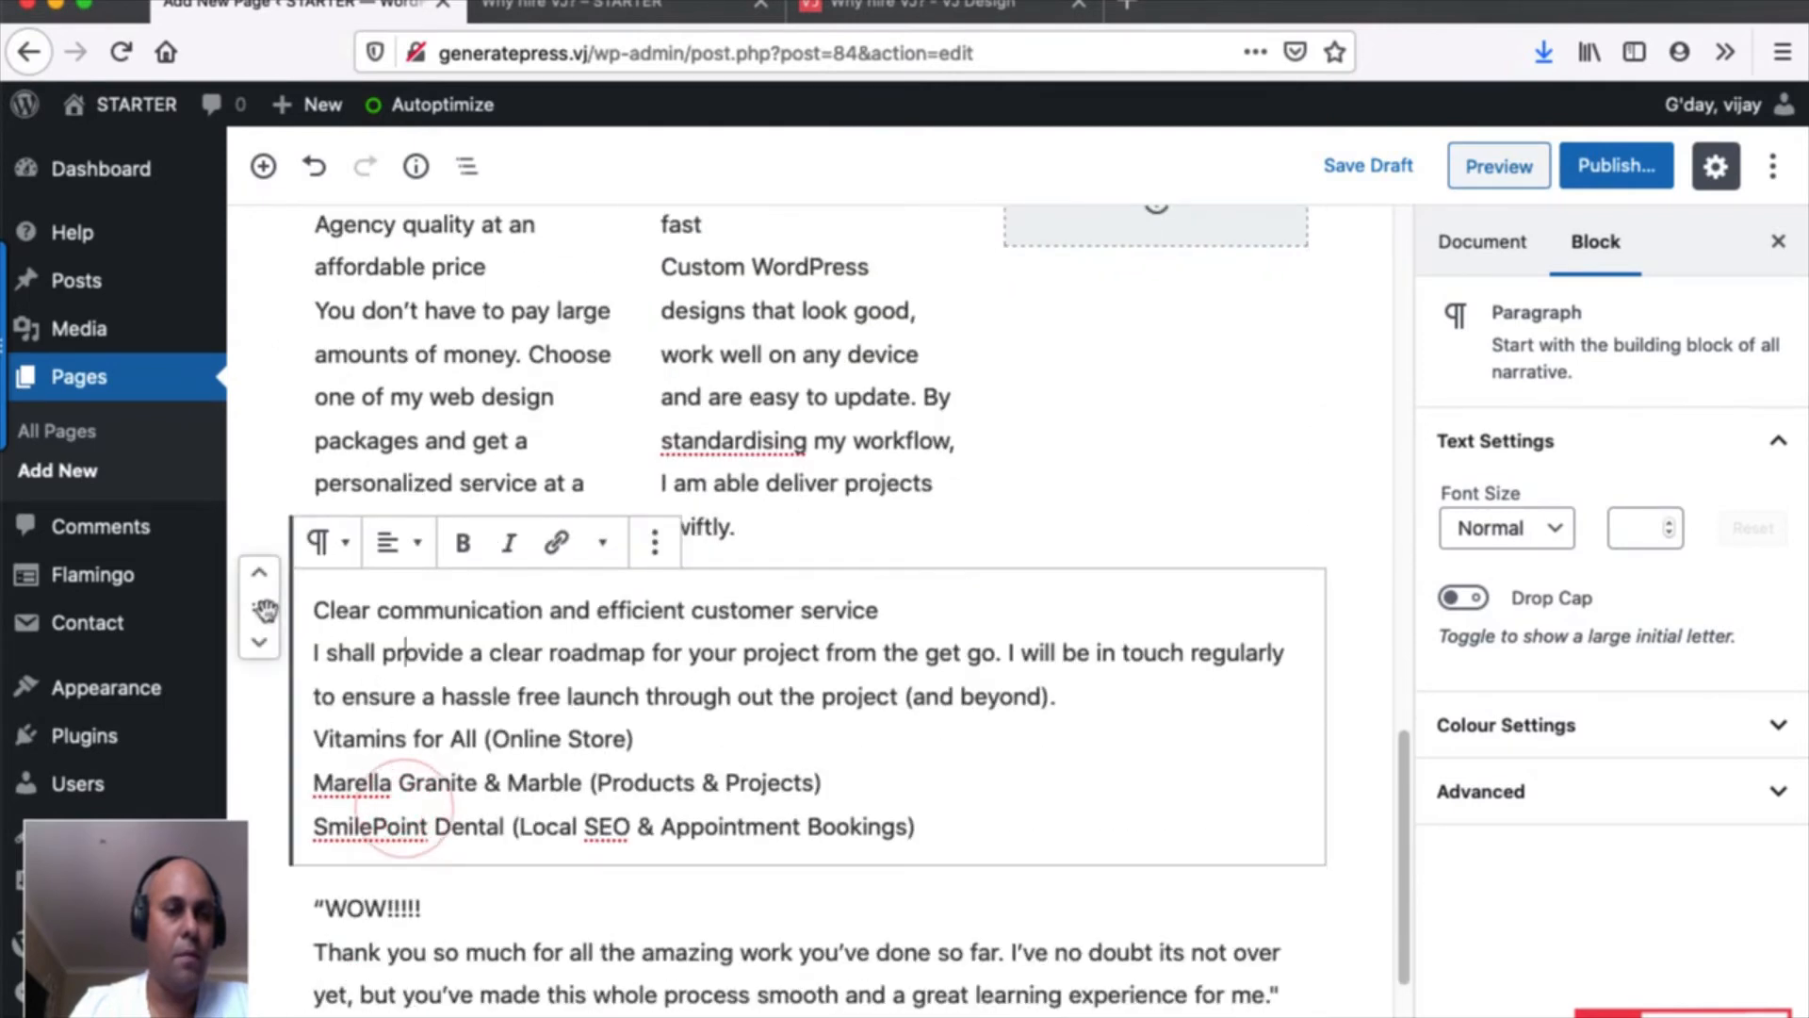
{"action": "left_click_drag", "start_coordinate": [260, 607], "coordinate": [1011, 633]}
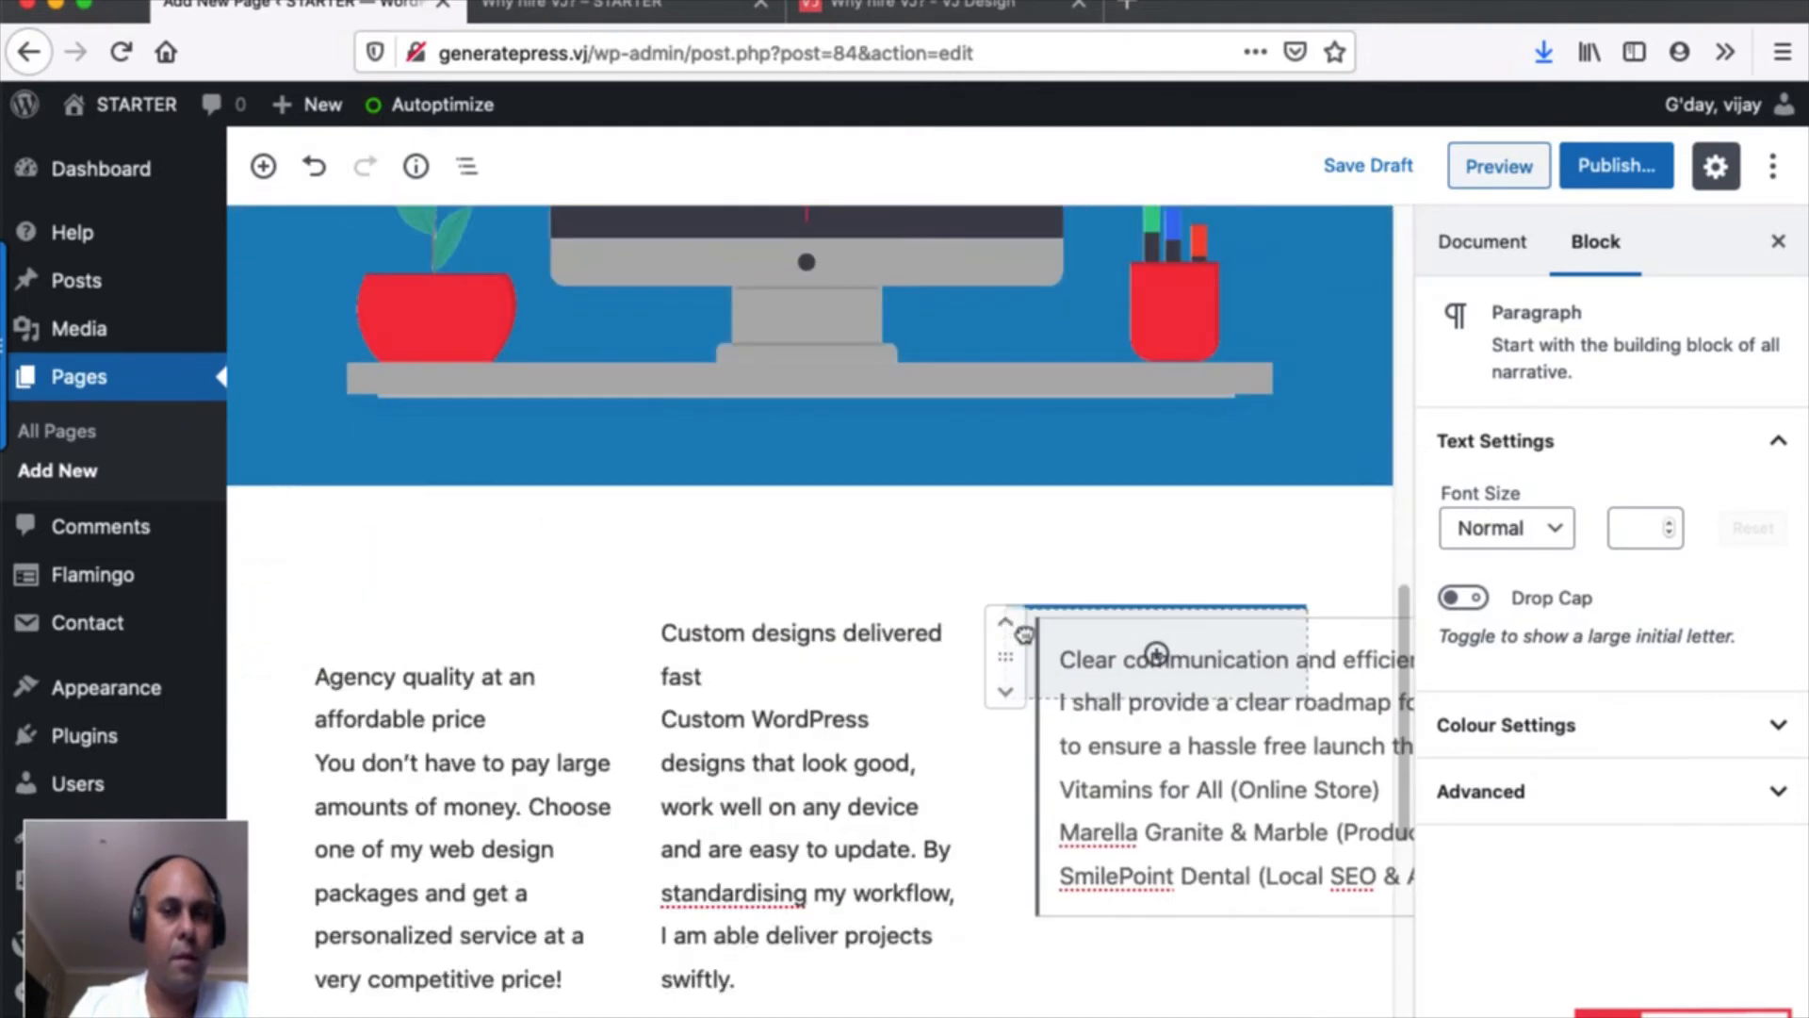
Centre-align the text of the paragraphs in all three columns.
{"action": "scroll", "coordinate": [591, 749], "scroll_direction": "down", "scroll_amount": 2}
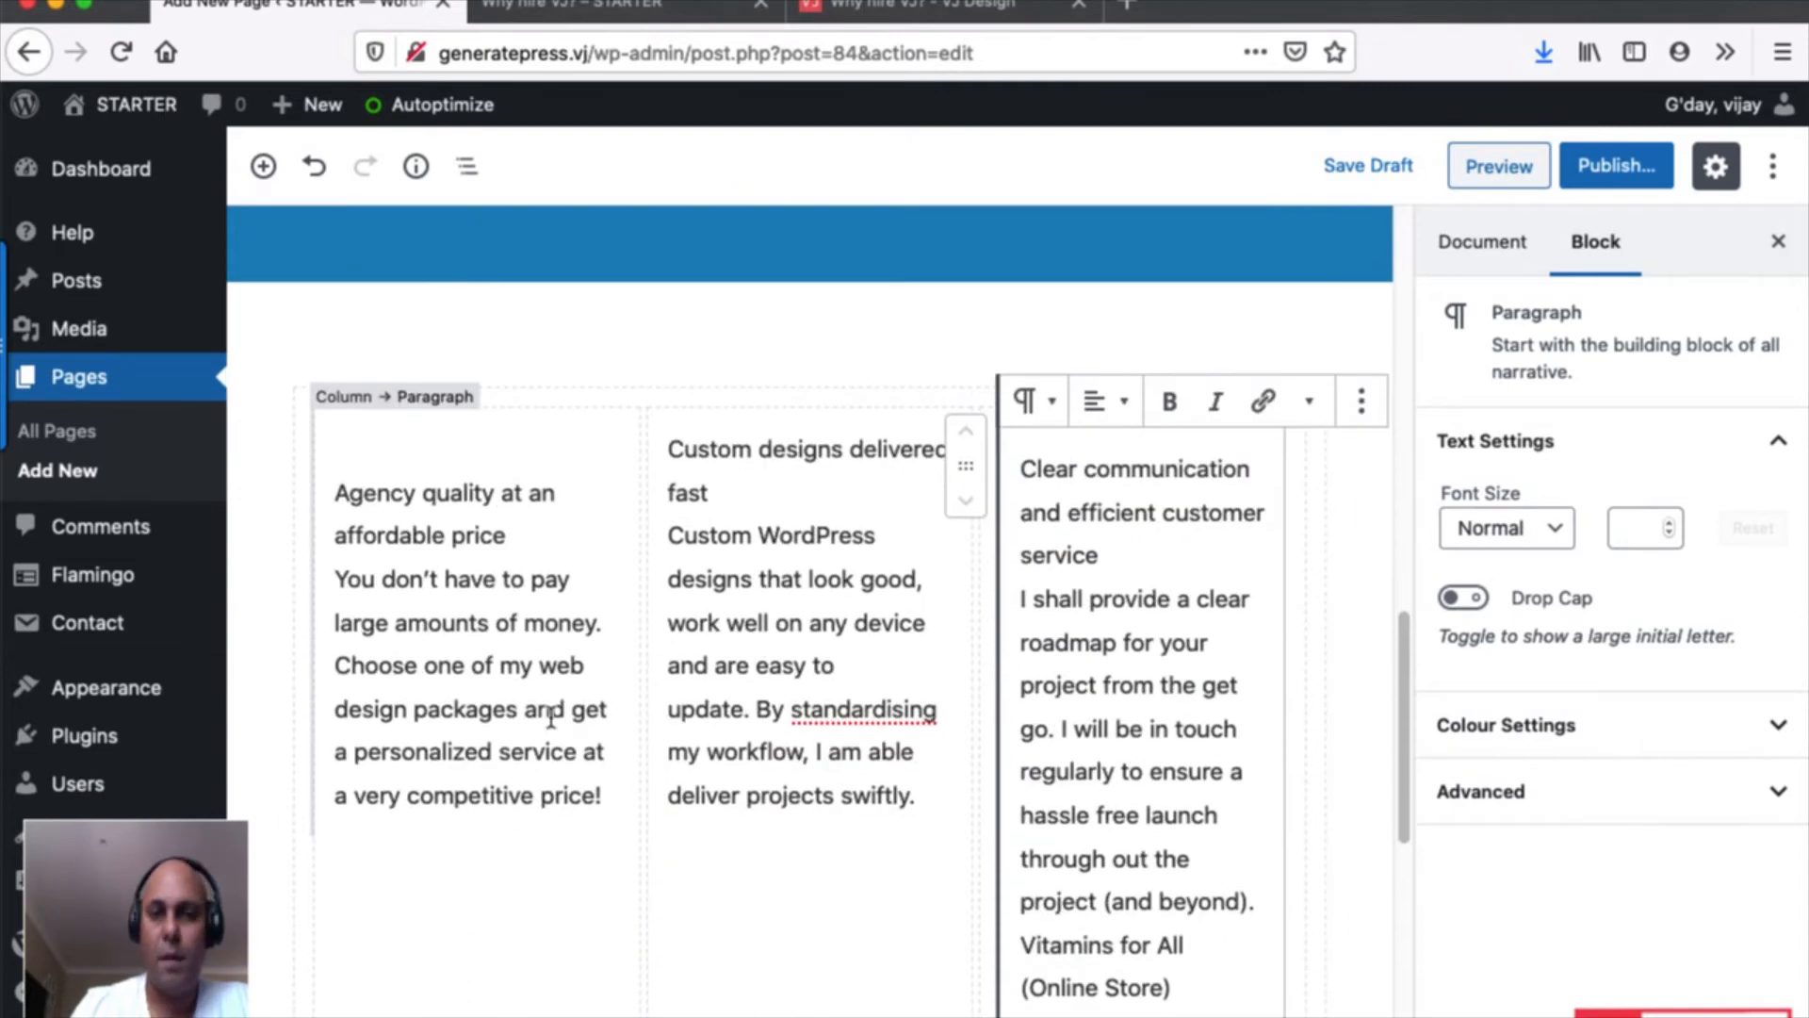
{"action": "left_click", "coordinate": [604, 790]}
{"action": "left_click", "coordinate": [456, 398]}
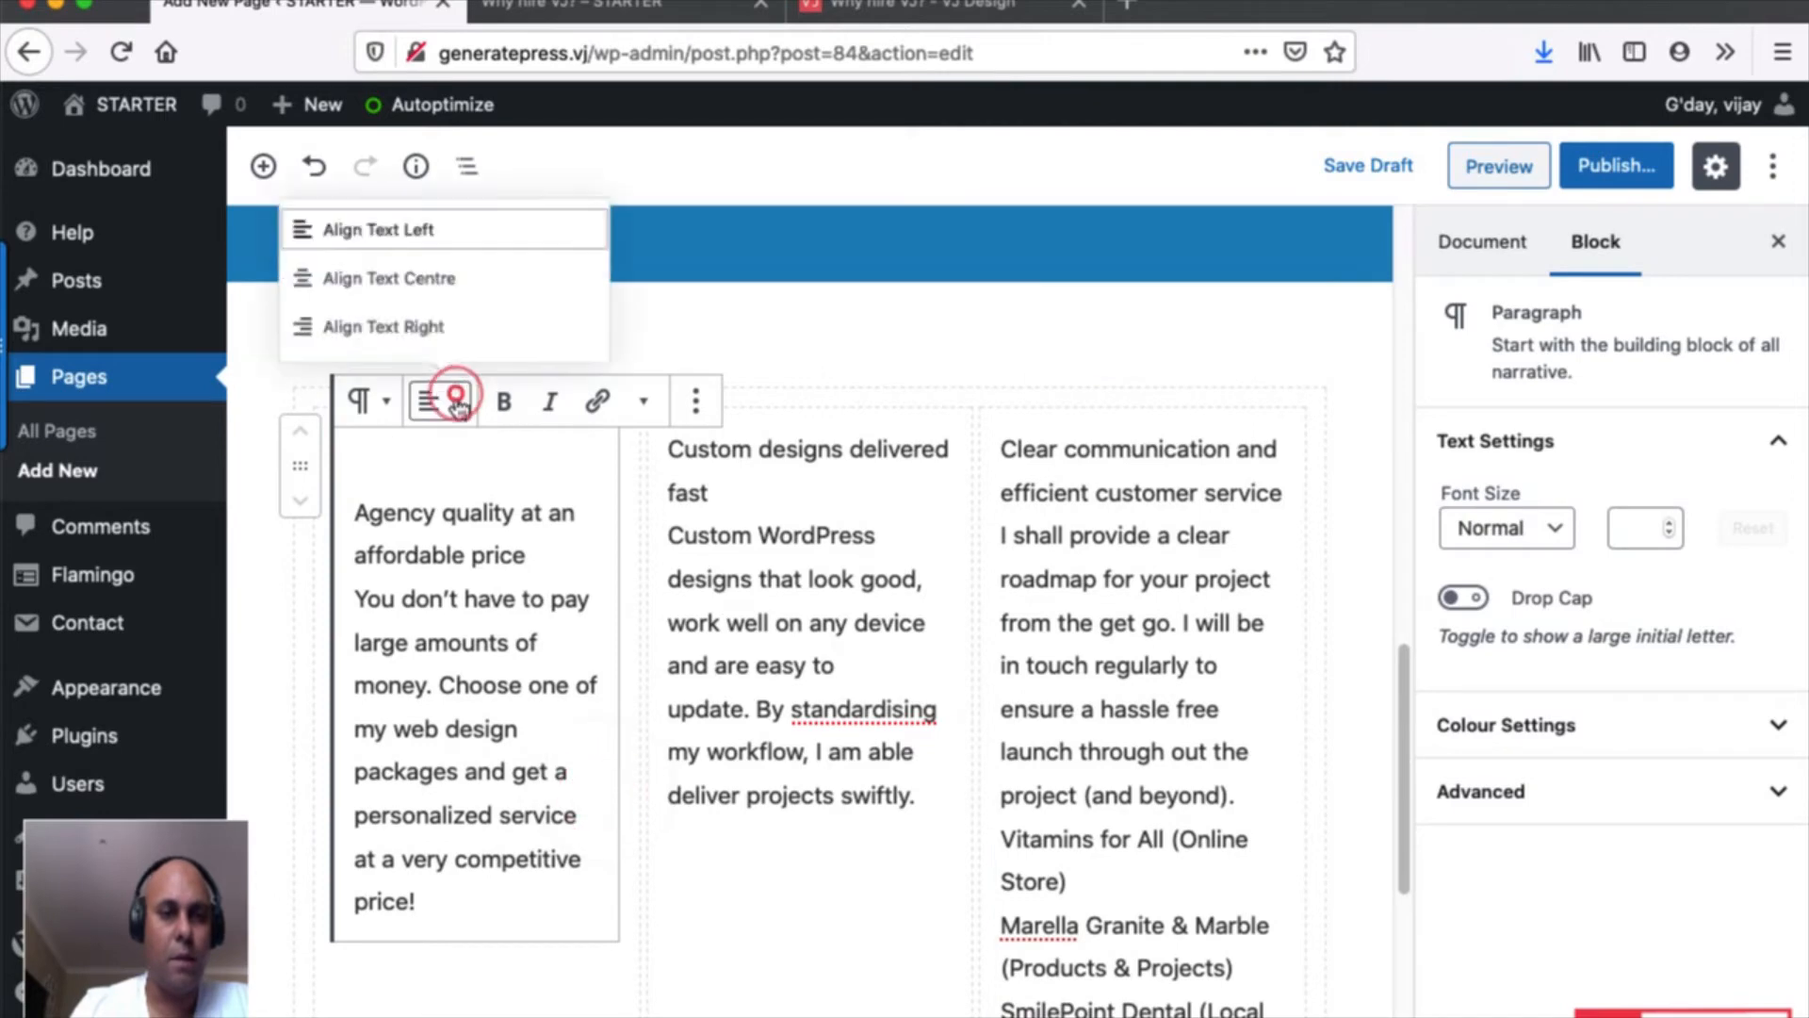
{"action": "left_click", "coordinate": [396, 296]}
{"action": "left_click", "coordinate": [752, 596]}
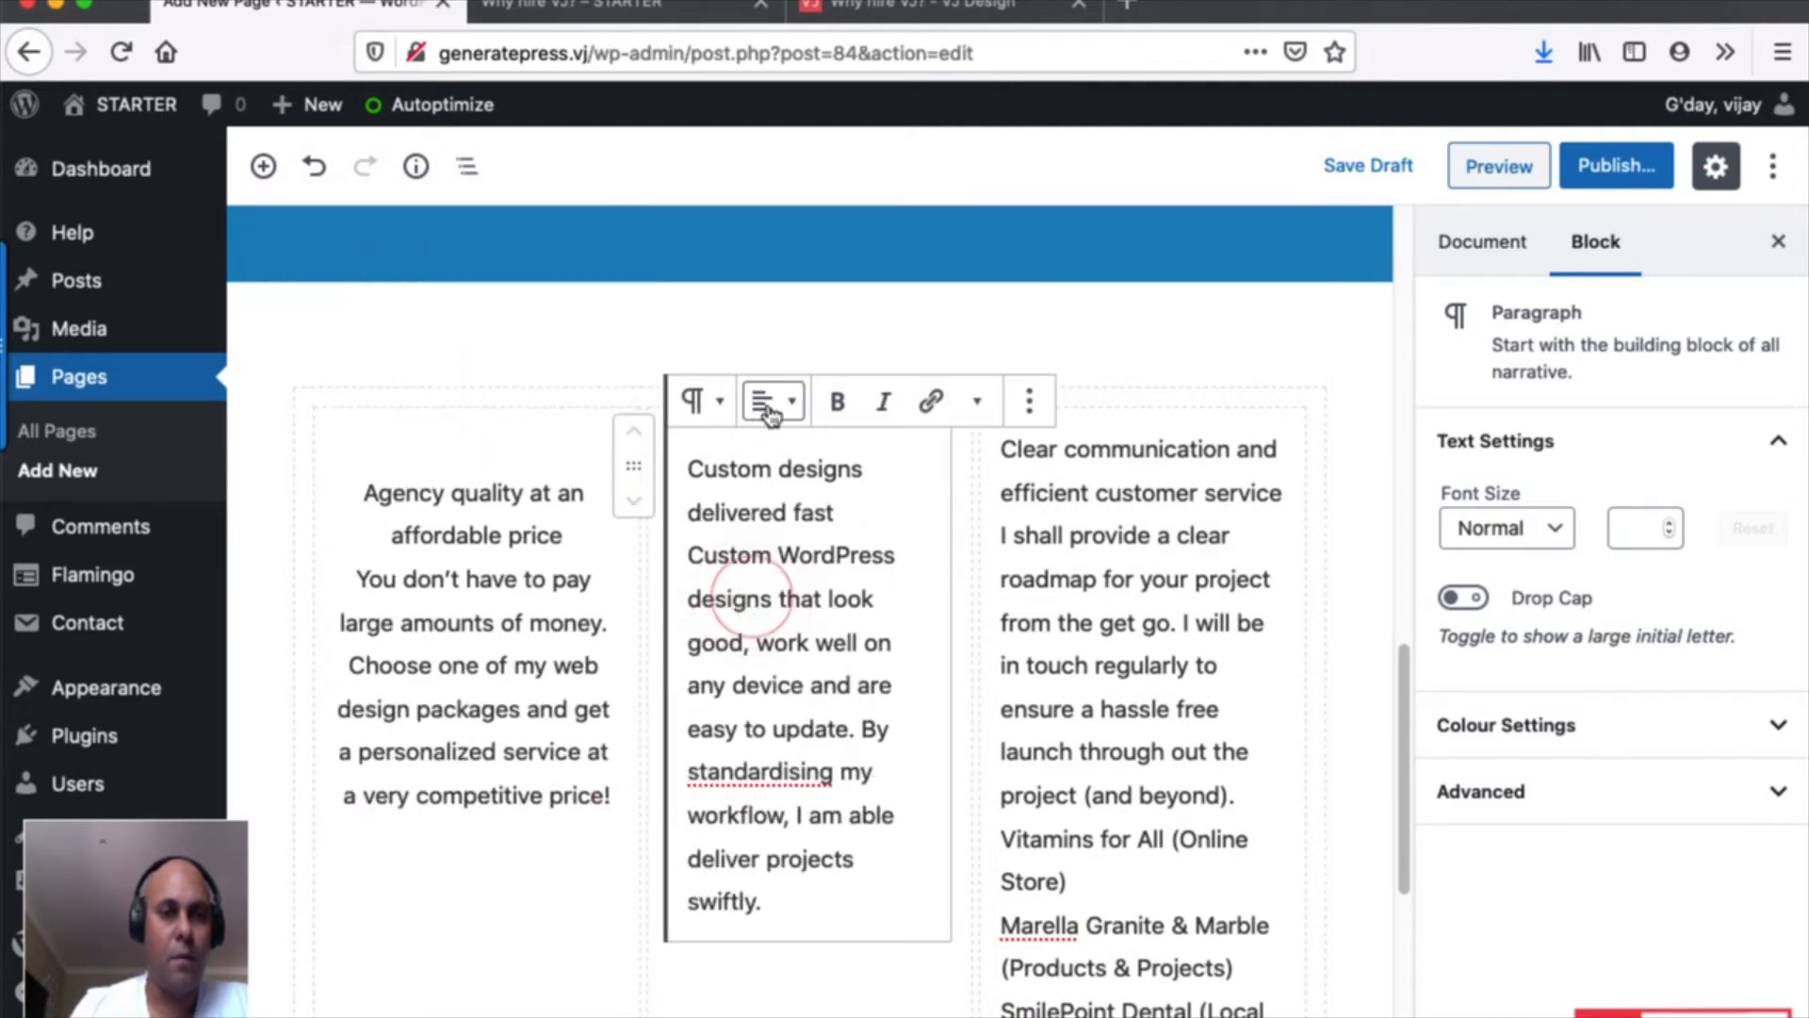
{"action": "left_click", "coordinate": [770, 403]}
{"action": "left_click", "coordinate": [666, 274]}
{"action": "left_click_drag", "start_coordinate": [1083, 536], "coordinate": [1054, 531]}
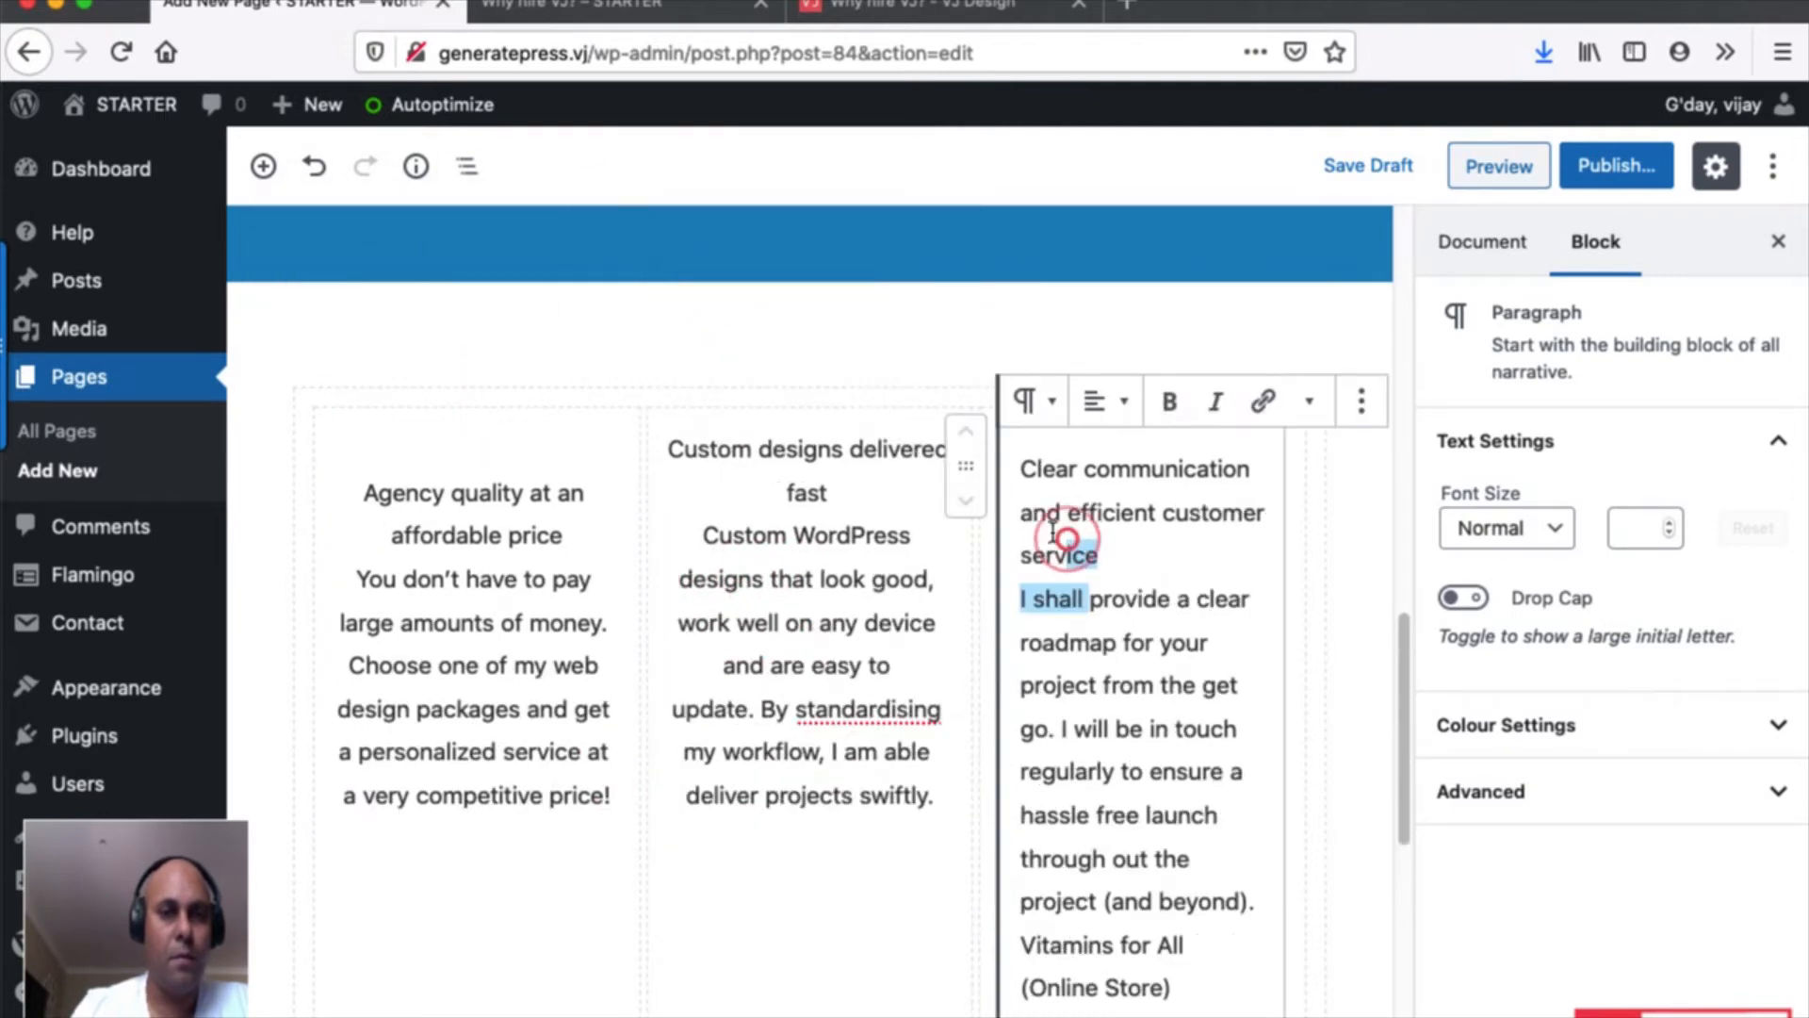
{"action": "left_click", "coordinate": [1033, 400]}
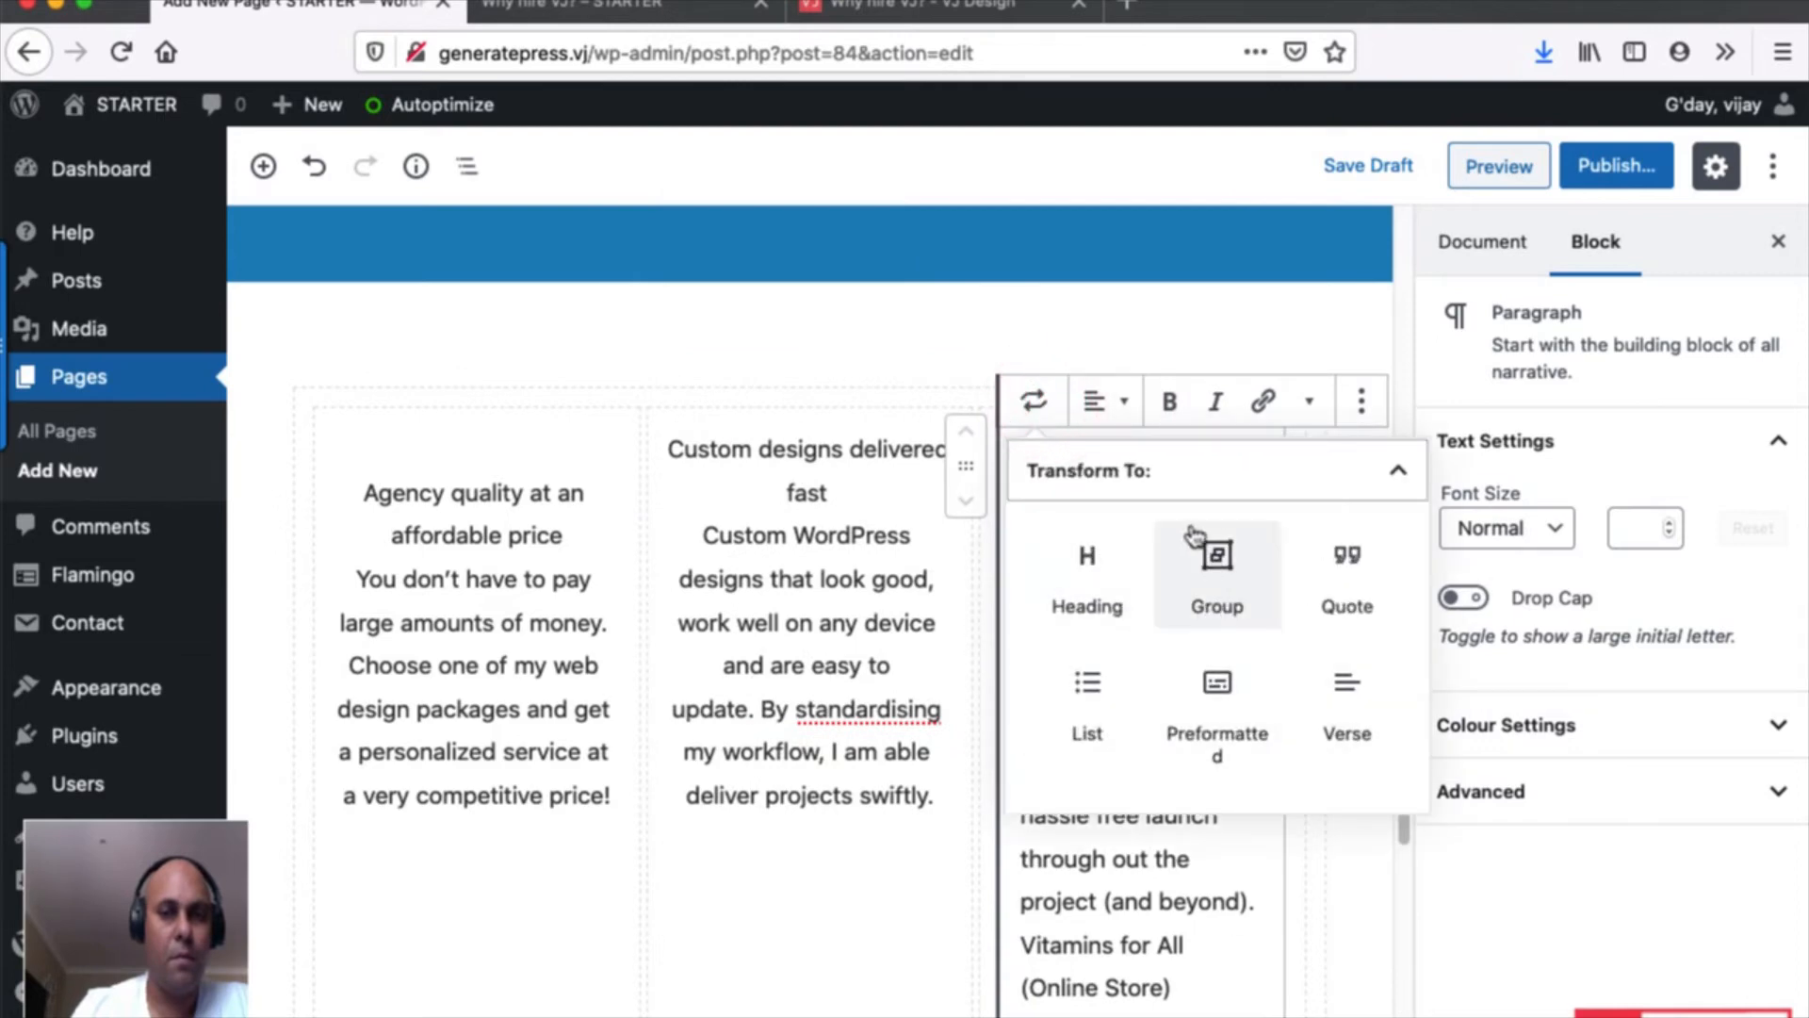
{"action": "left_click", "coordinate": [1103, 784]}
{"action": "left_click", "coordinate": [1109, 399]}
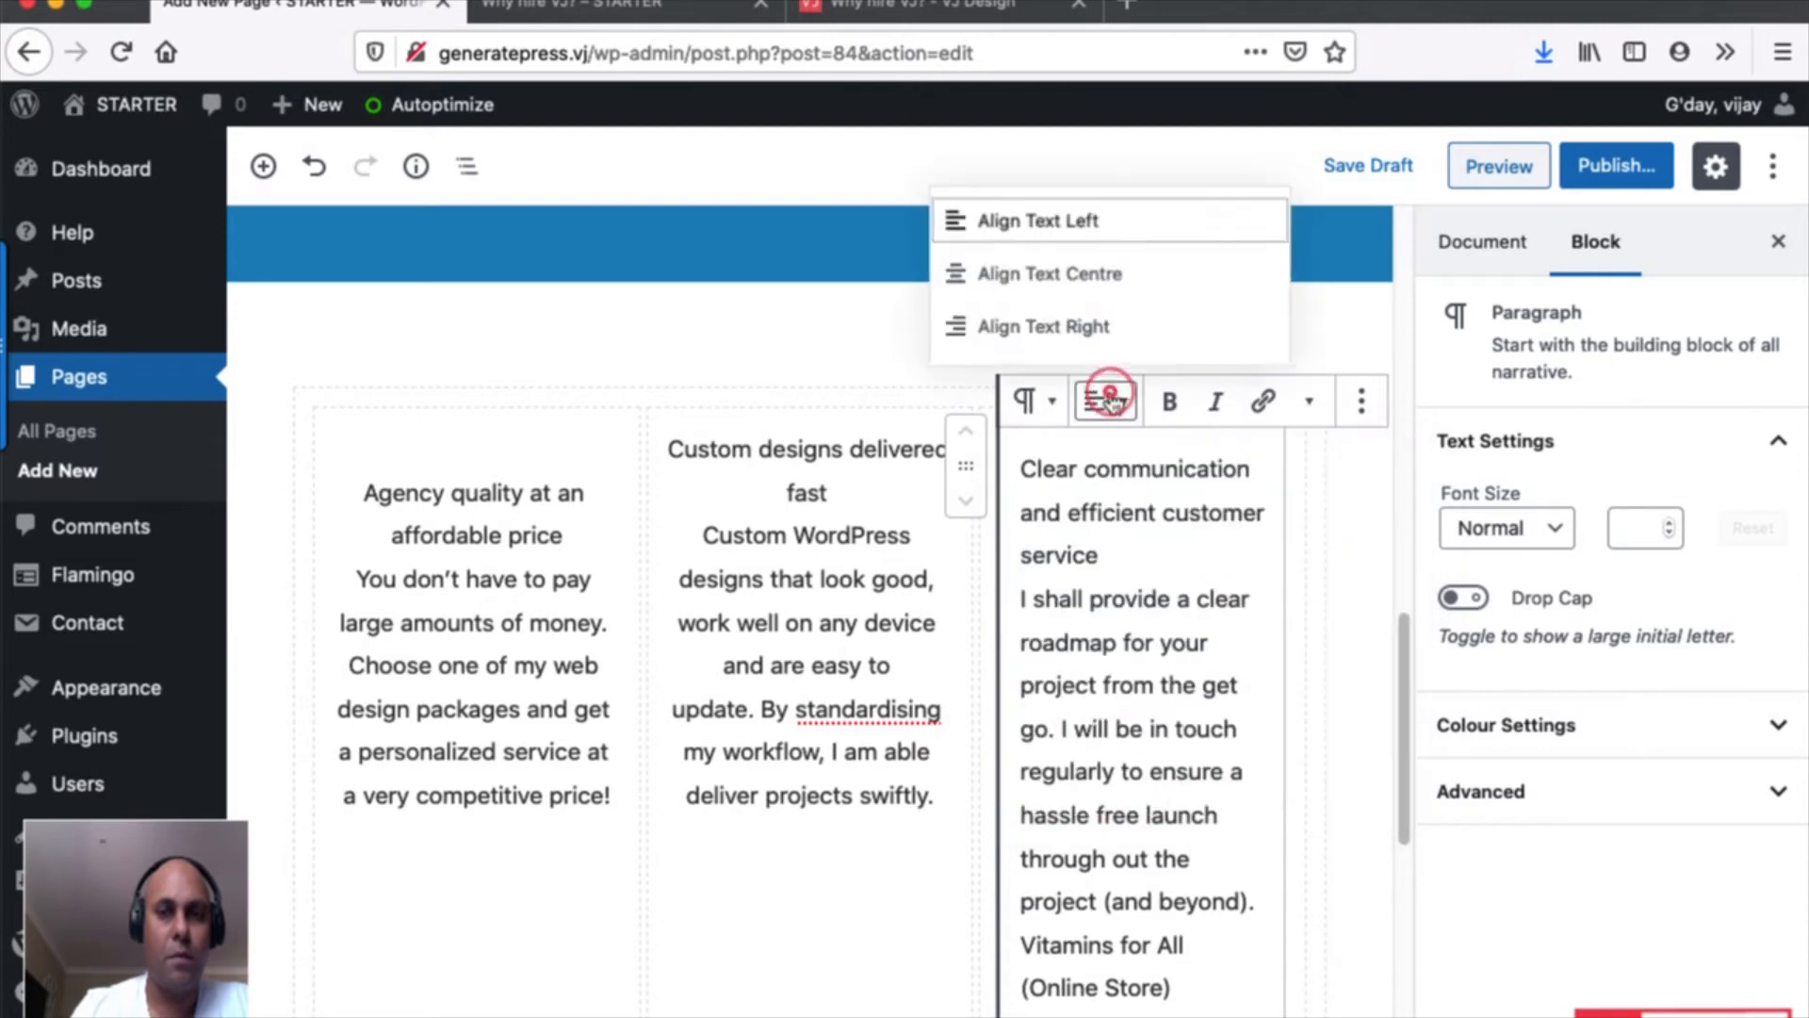
{"action": "left_click", "coordinate": [1055, 294]}
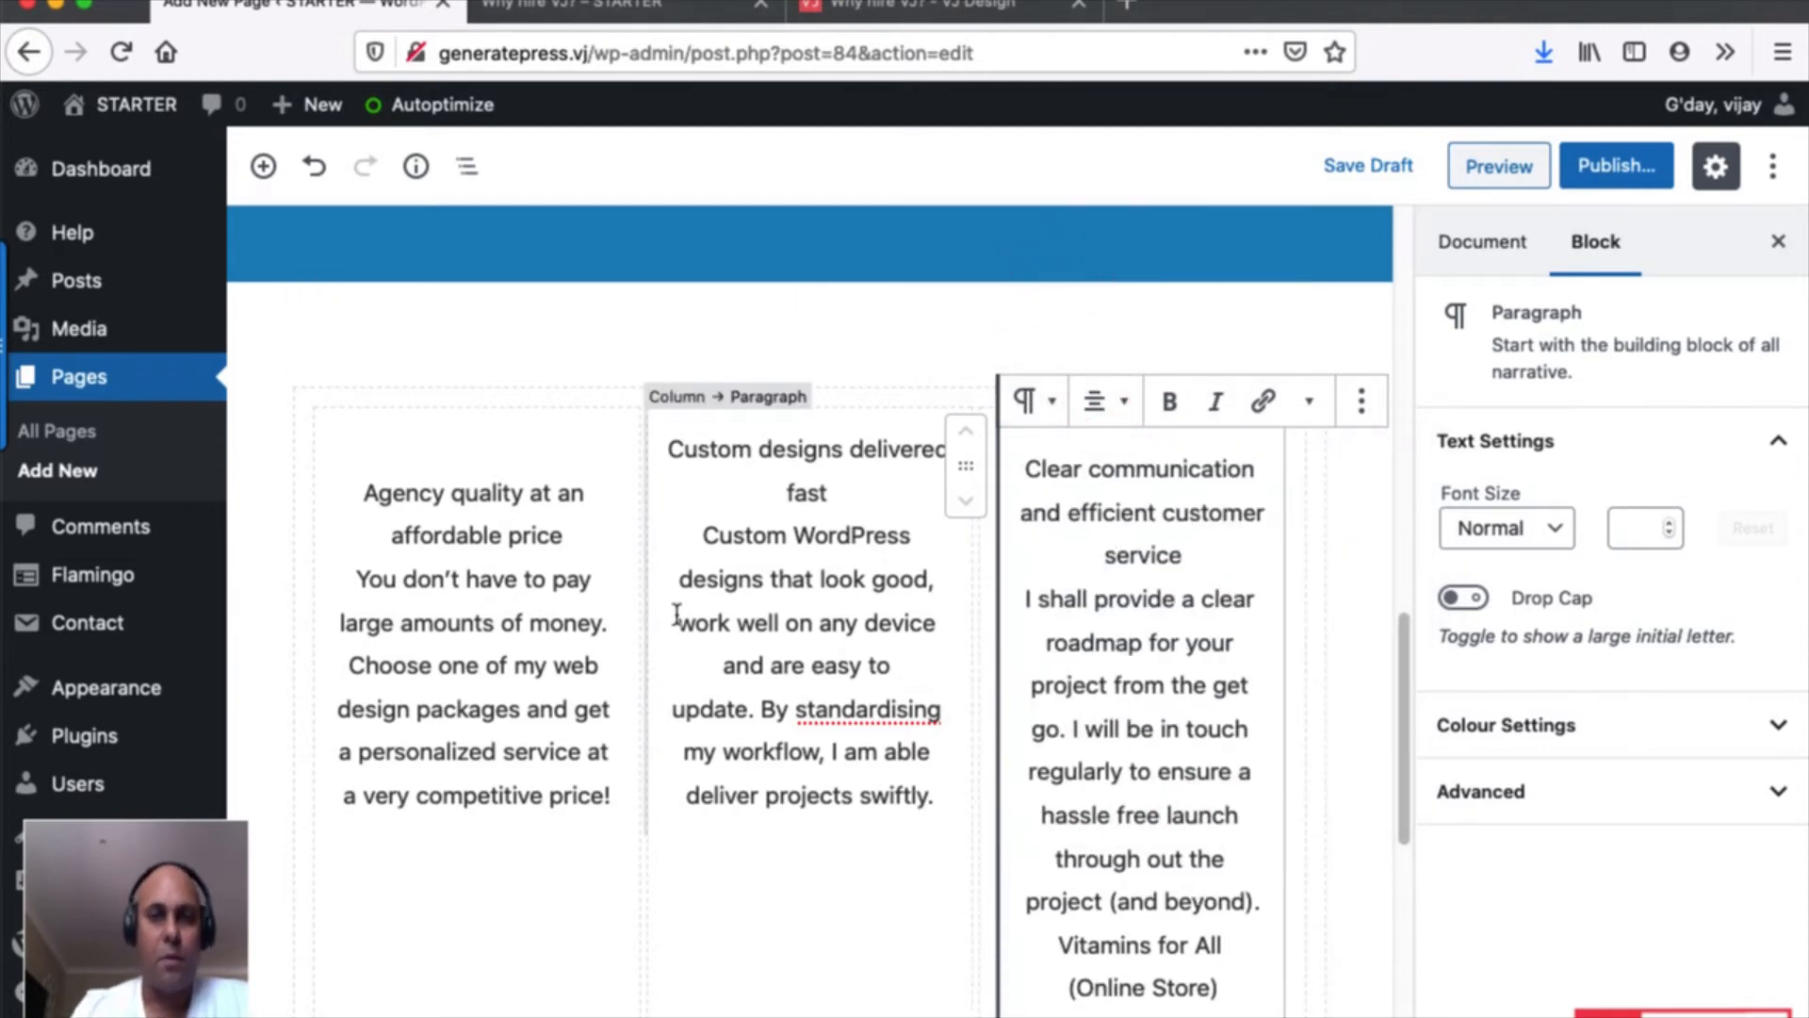
Copy the three project lines from "Vitamins for All" to "SmilePoint Dental" in the third column and delete them there.
{"action": "scroll", "coordinate": [662, 654], "scroll_direction": "down", "scroll_amount": 3}
{"action": "scroll", "coordinate": [663, 655], "scroll_direction": "up", "scroll_amount": 1}
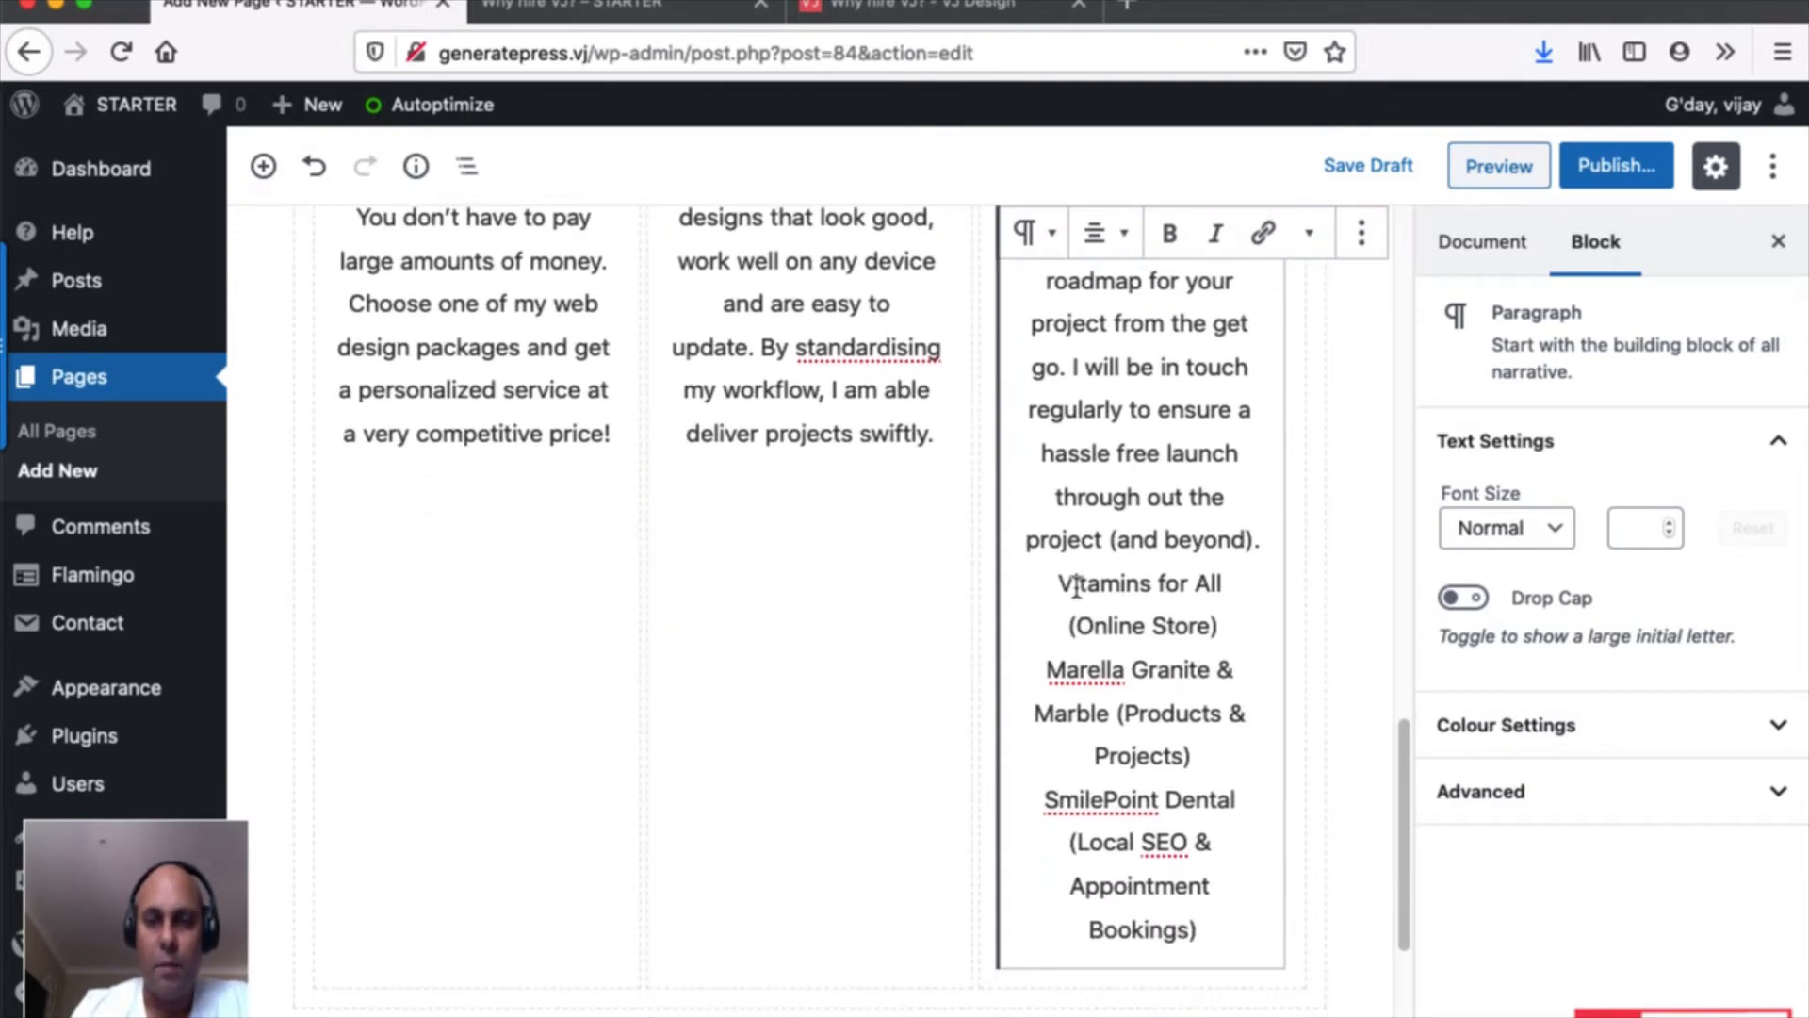
{"action": "left_click_drag", "start_coordinate": [1062, 581], "coordinate": [1243, 928]}
{"action": "key", "text": "super+c"}
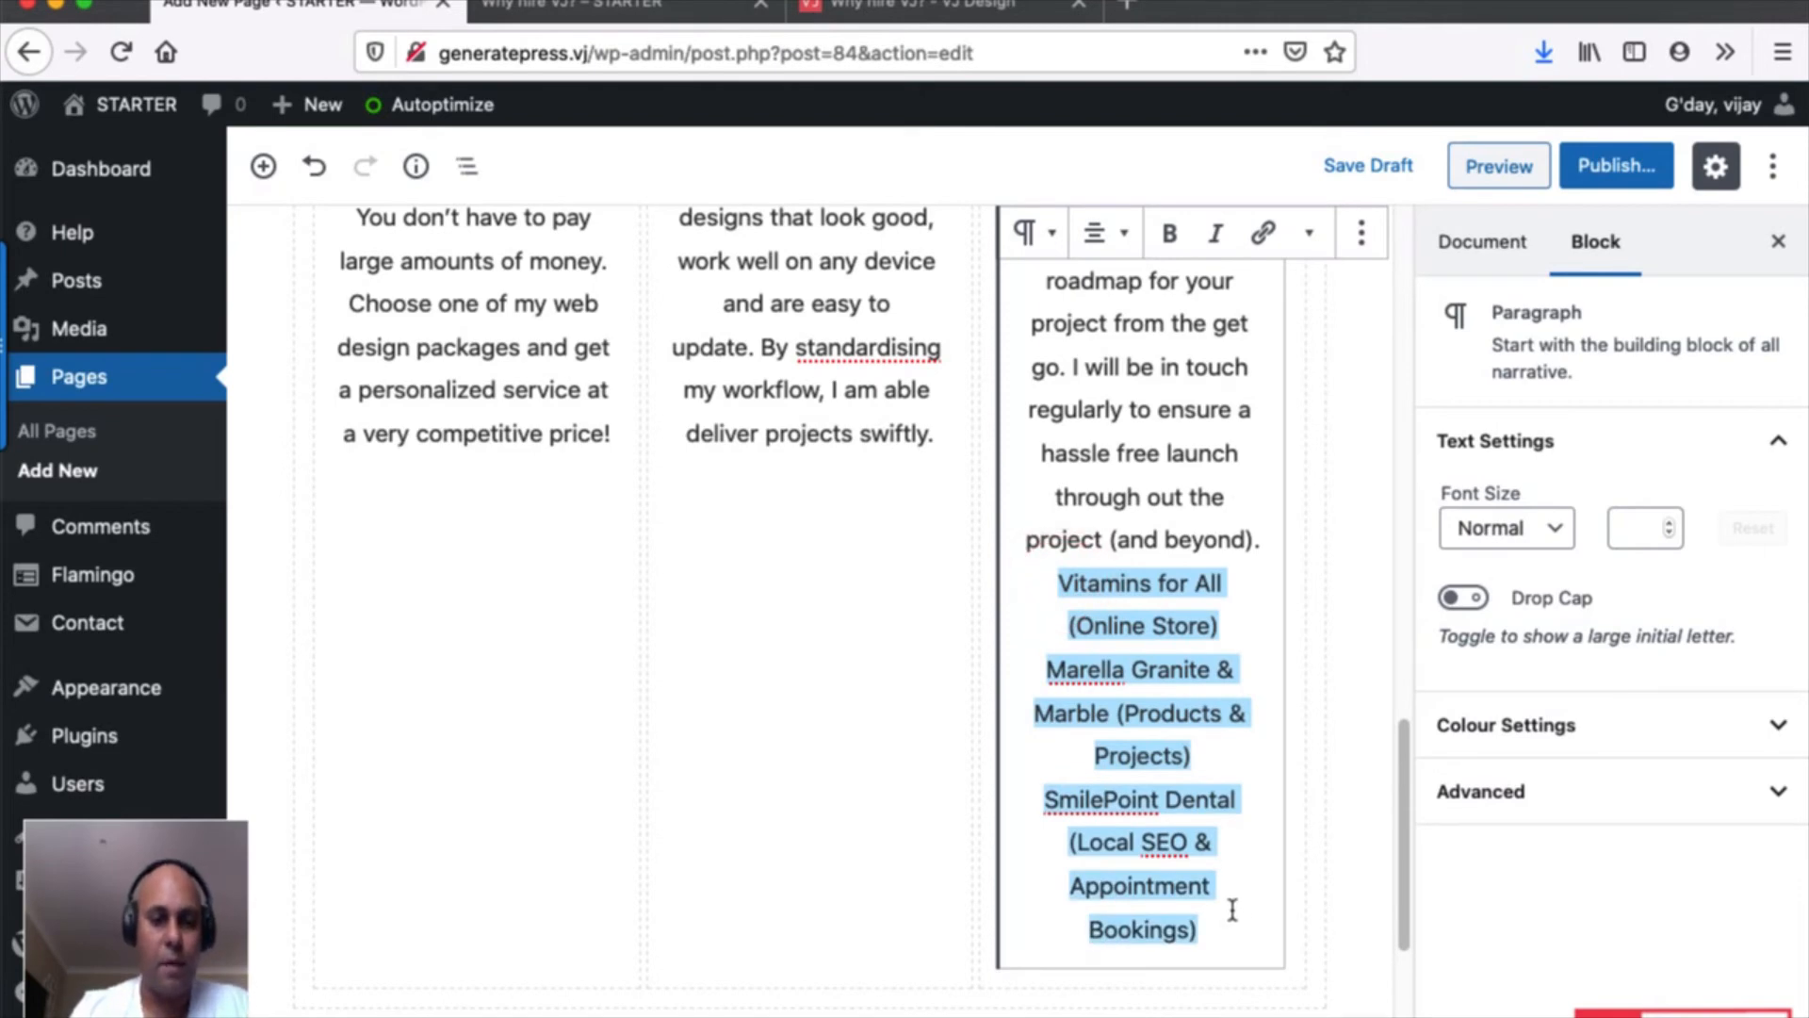
{"action": "key", "text": "BackSpace"}
Insert a spacer between the columns and the "WOW!!!!!" testimonial and set its height to 32 pixels.
{"action": "left_click", "coordinate": [809, 659]}
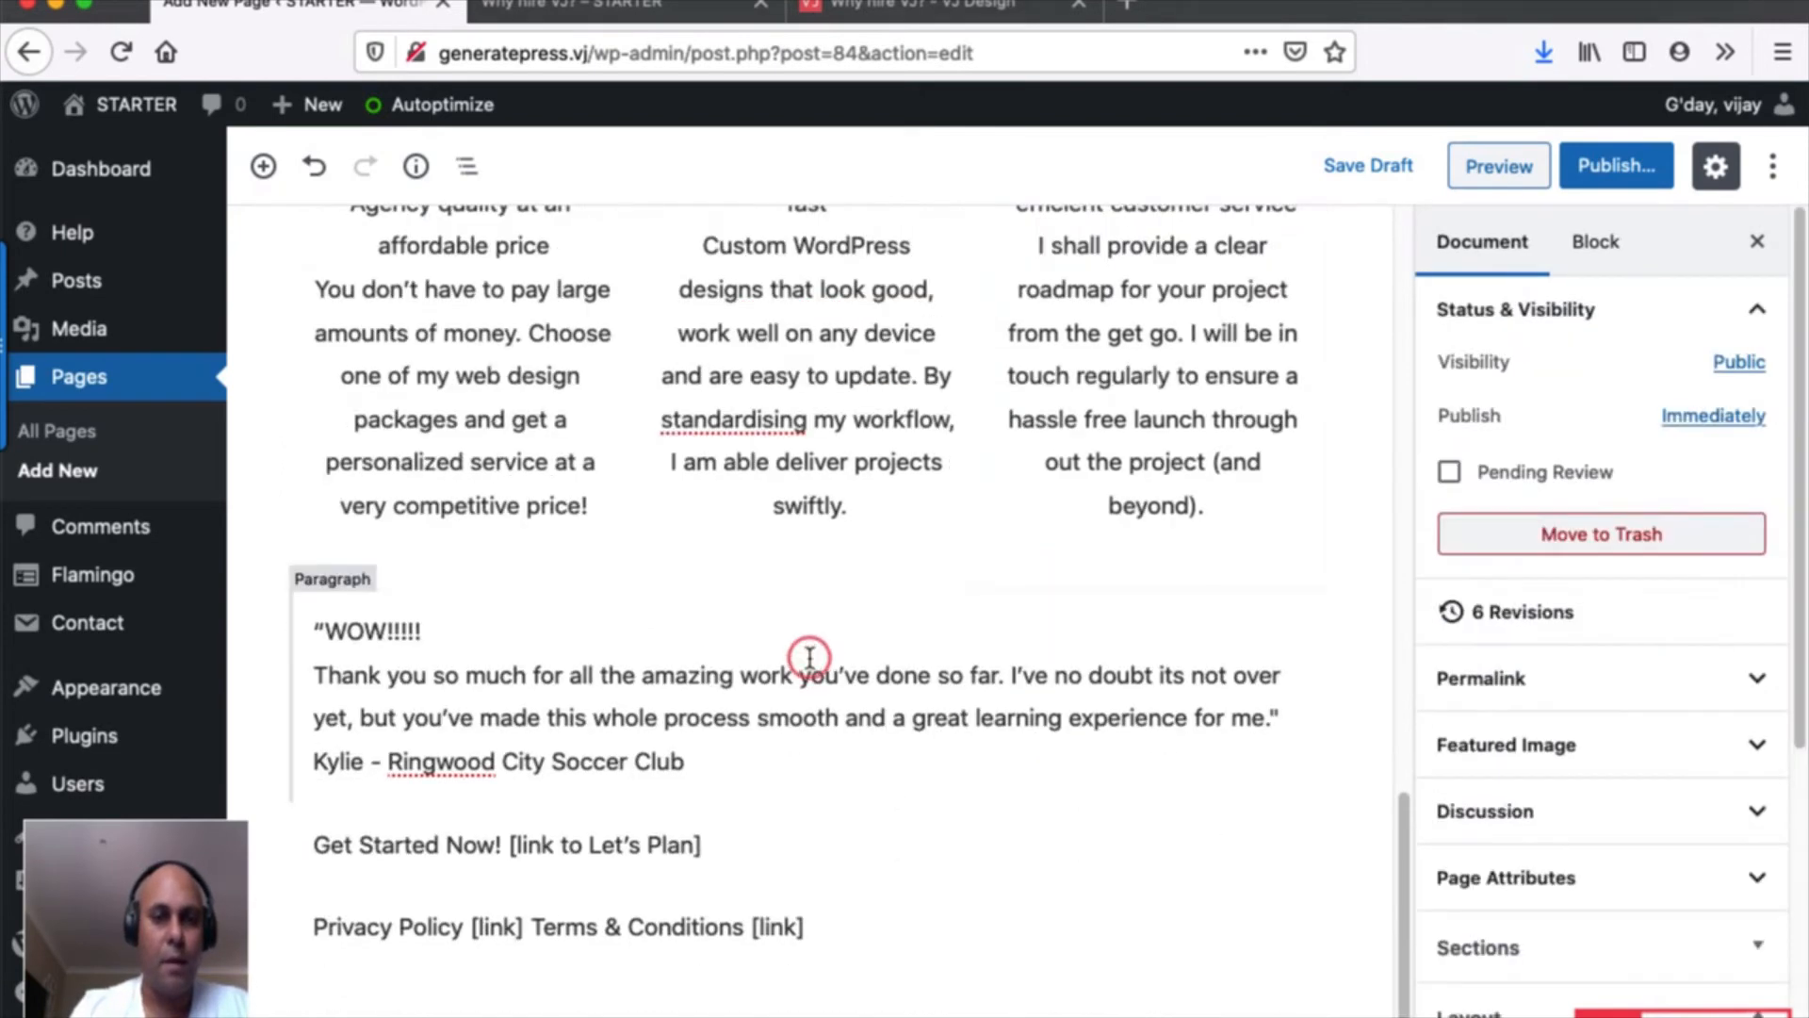
{"action": "left_click", "coordinate": [808, 586]}
{"action": "left_click", "coordinate": [643, 434]}
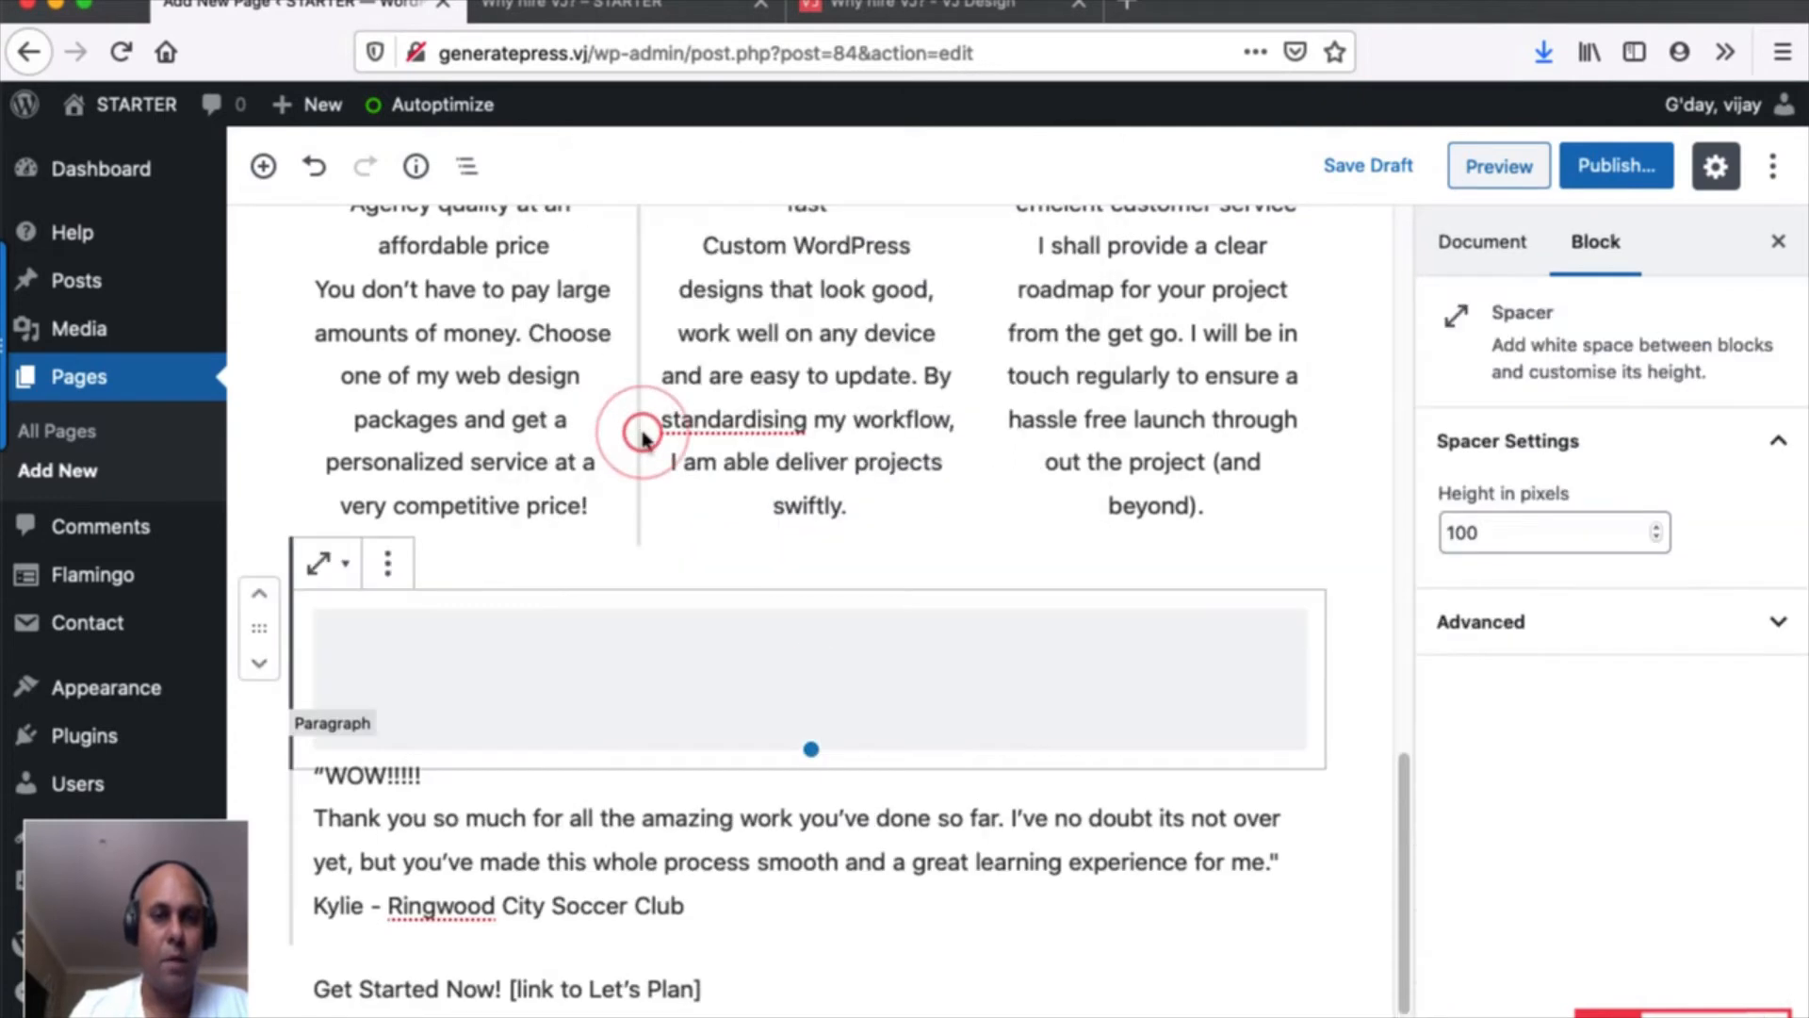
{"action": "double_click", "coordinate": [1474, 533]}
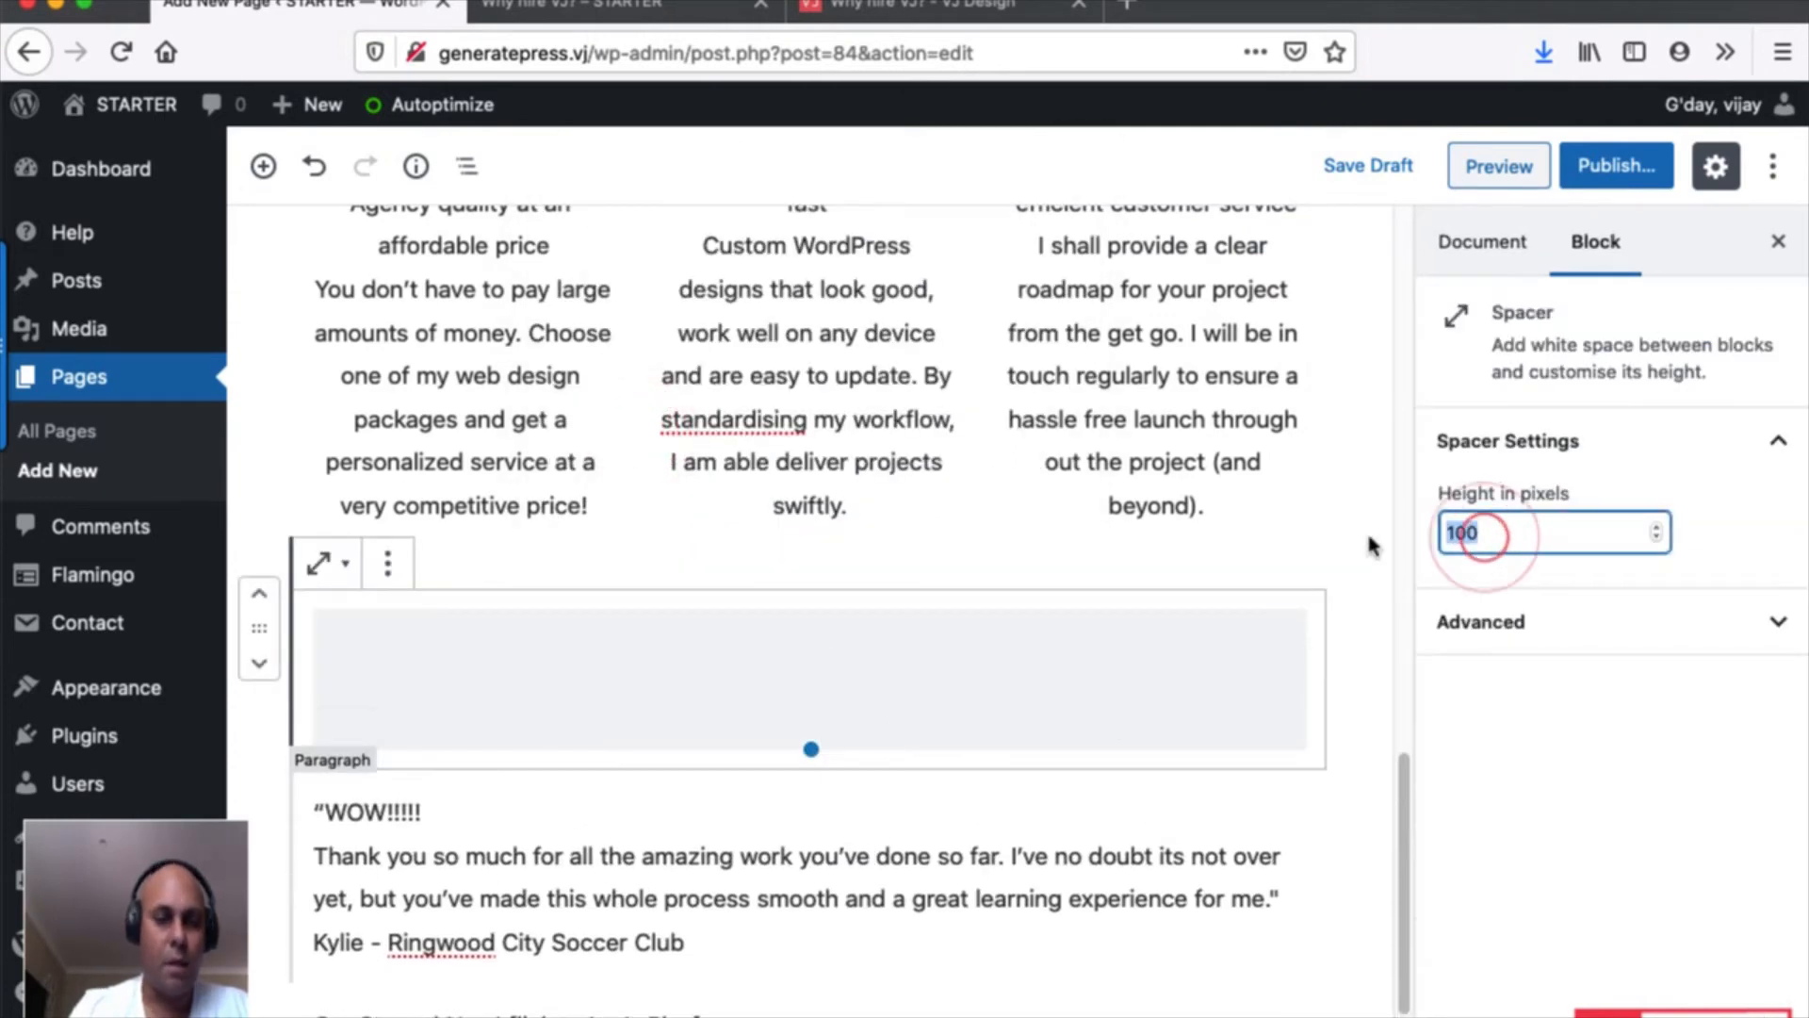
{"action": "type", "text": "32"}
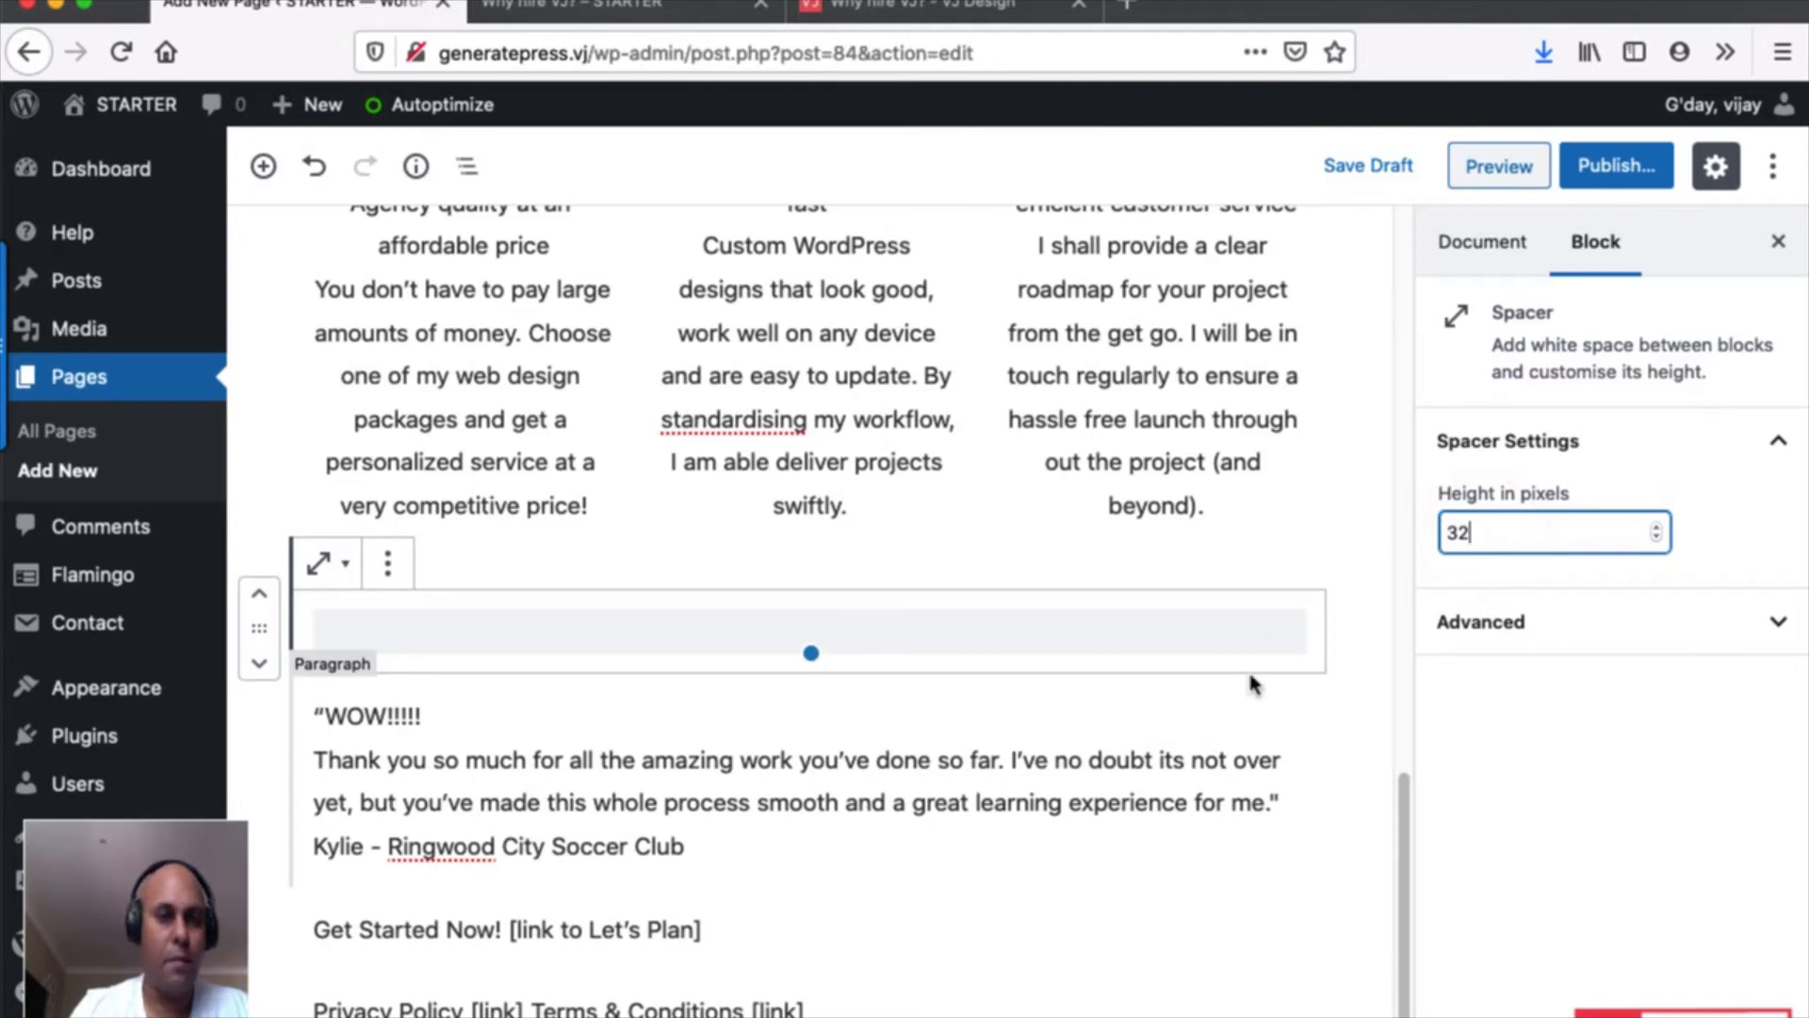
Add an empty paragraph after the spacer and paste the three copied project lines into it.
{"action": "left_click", "coordinate": [810, 747]}
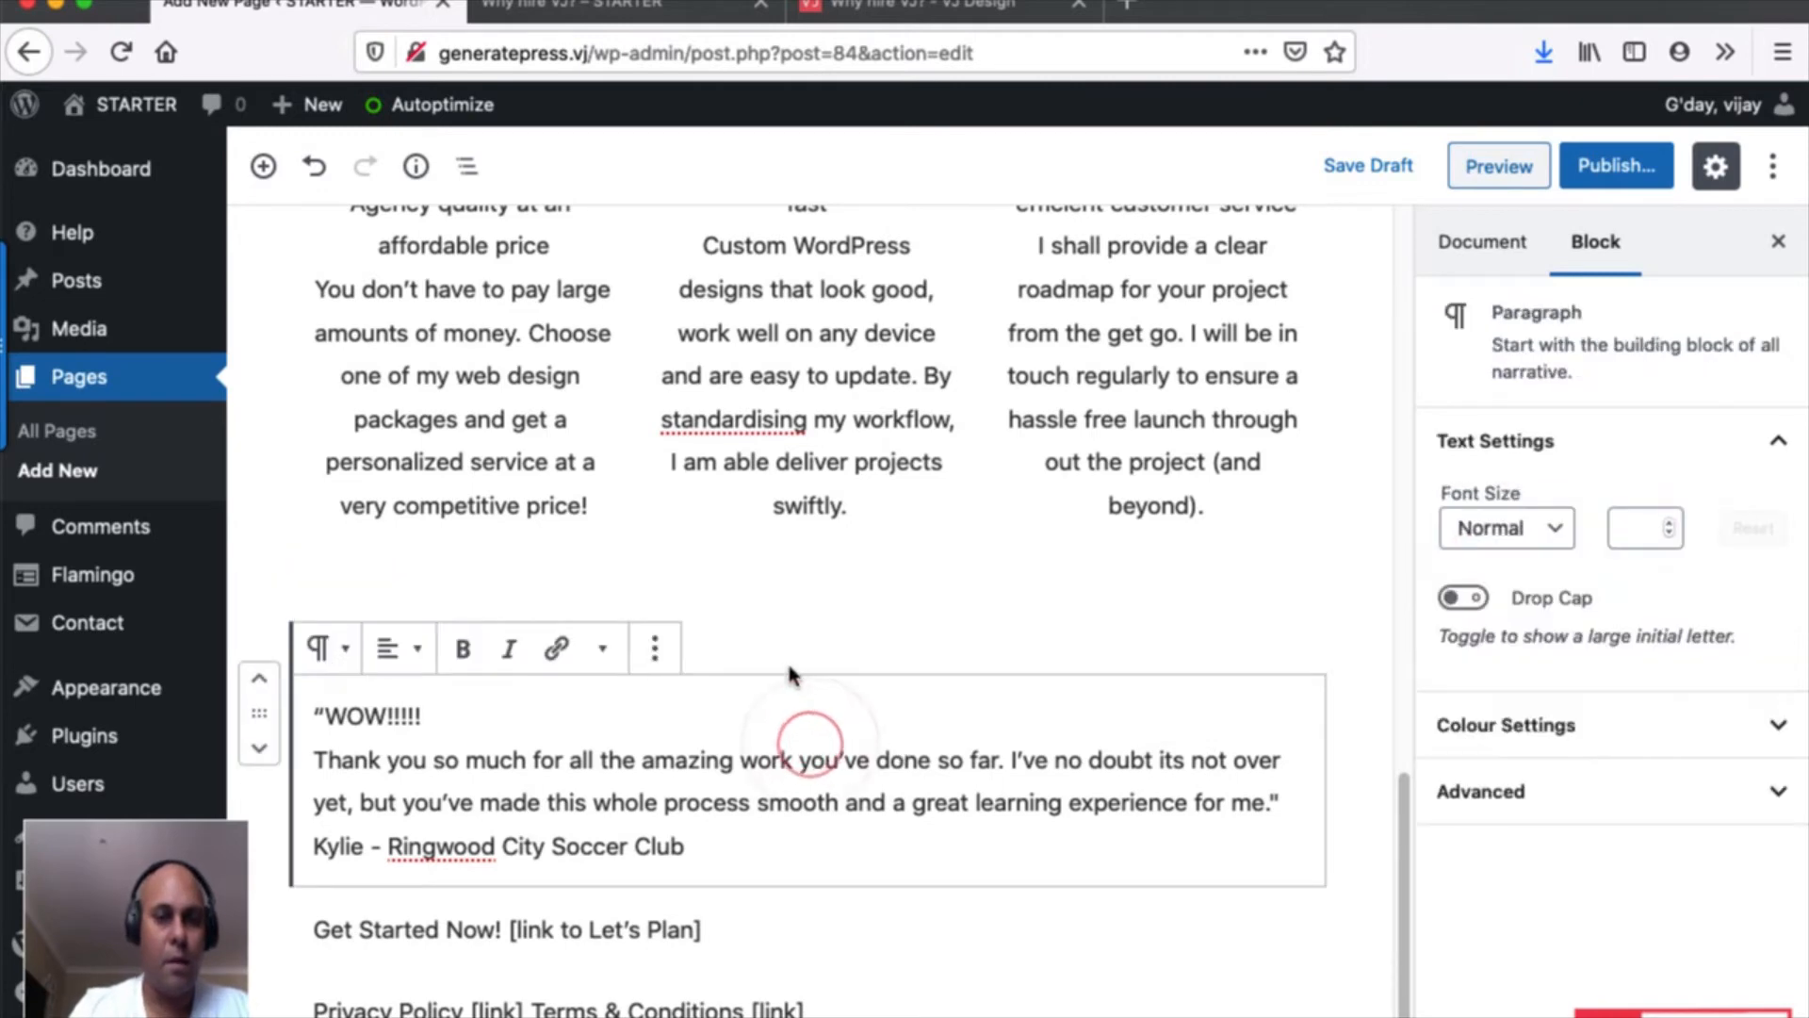
{"action": "left_click", "coordinate": [799, 632]}
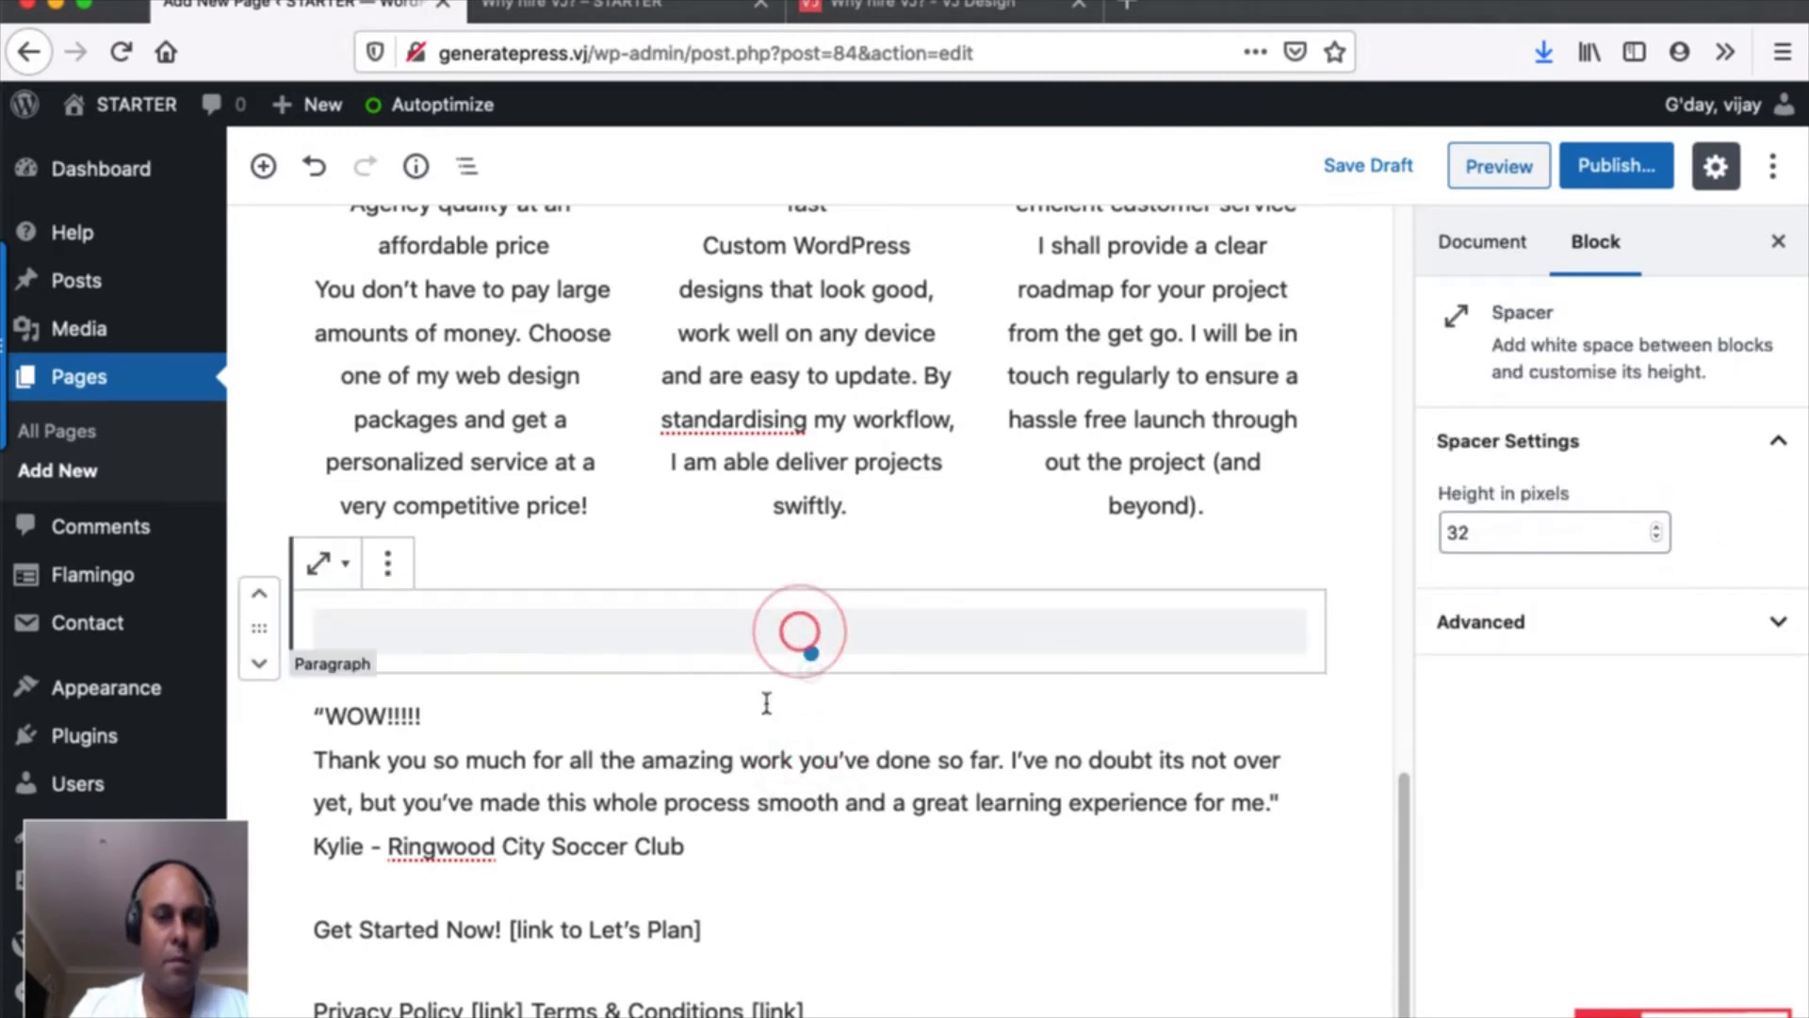
{"action": "left_click", "coordinate": [387, 564]}
{"action": "left_click", "coordinate": [432, 786]}
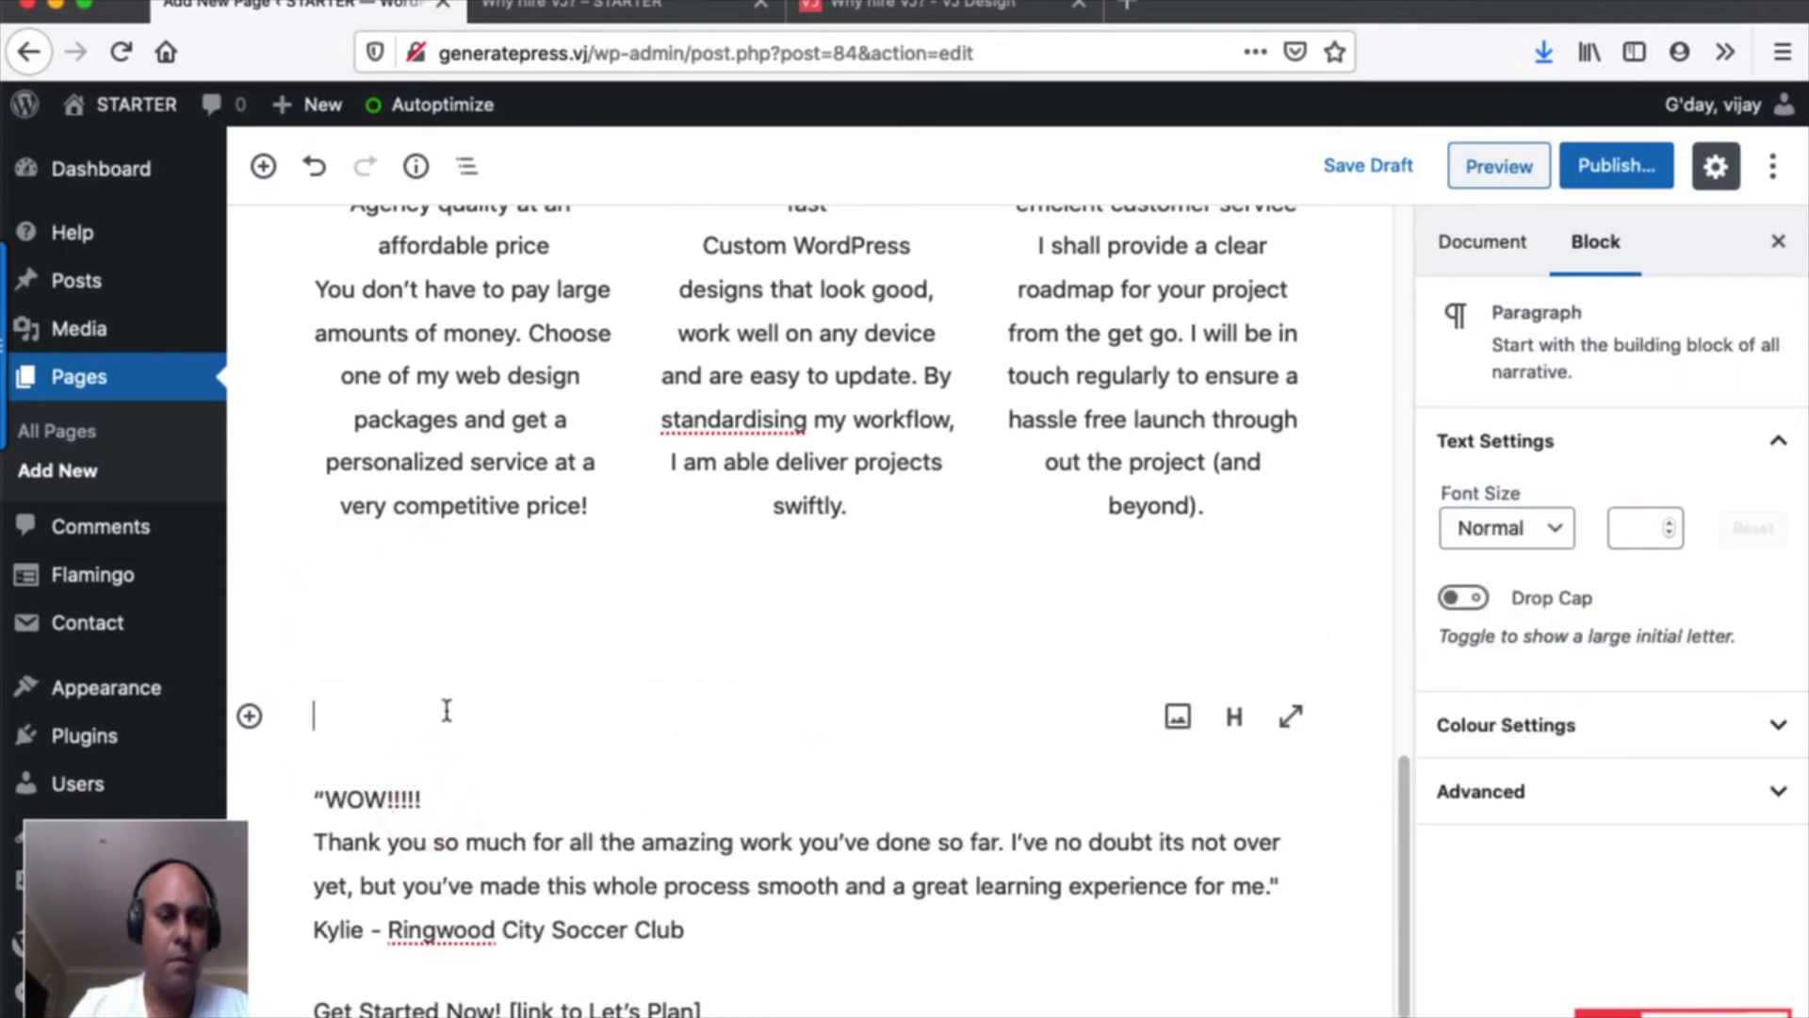
{"action": "key", "text": "super+v"}
Compare the three text columns with the matching icon and heading section on the live "Why hire VJ?" page.
{"action": "scroll", "coordinate": [856, 691], "scroll_direction": "up", "scroll_amount": 5}
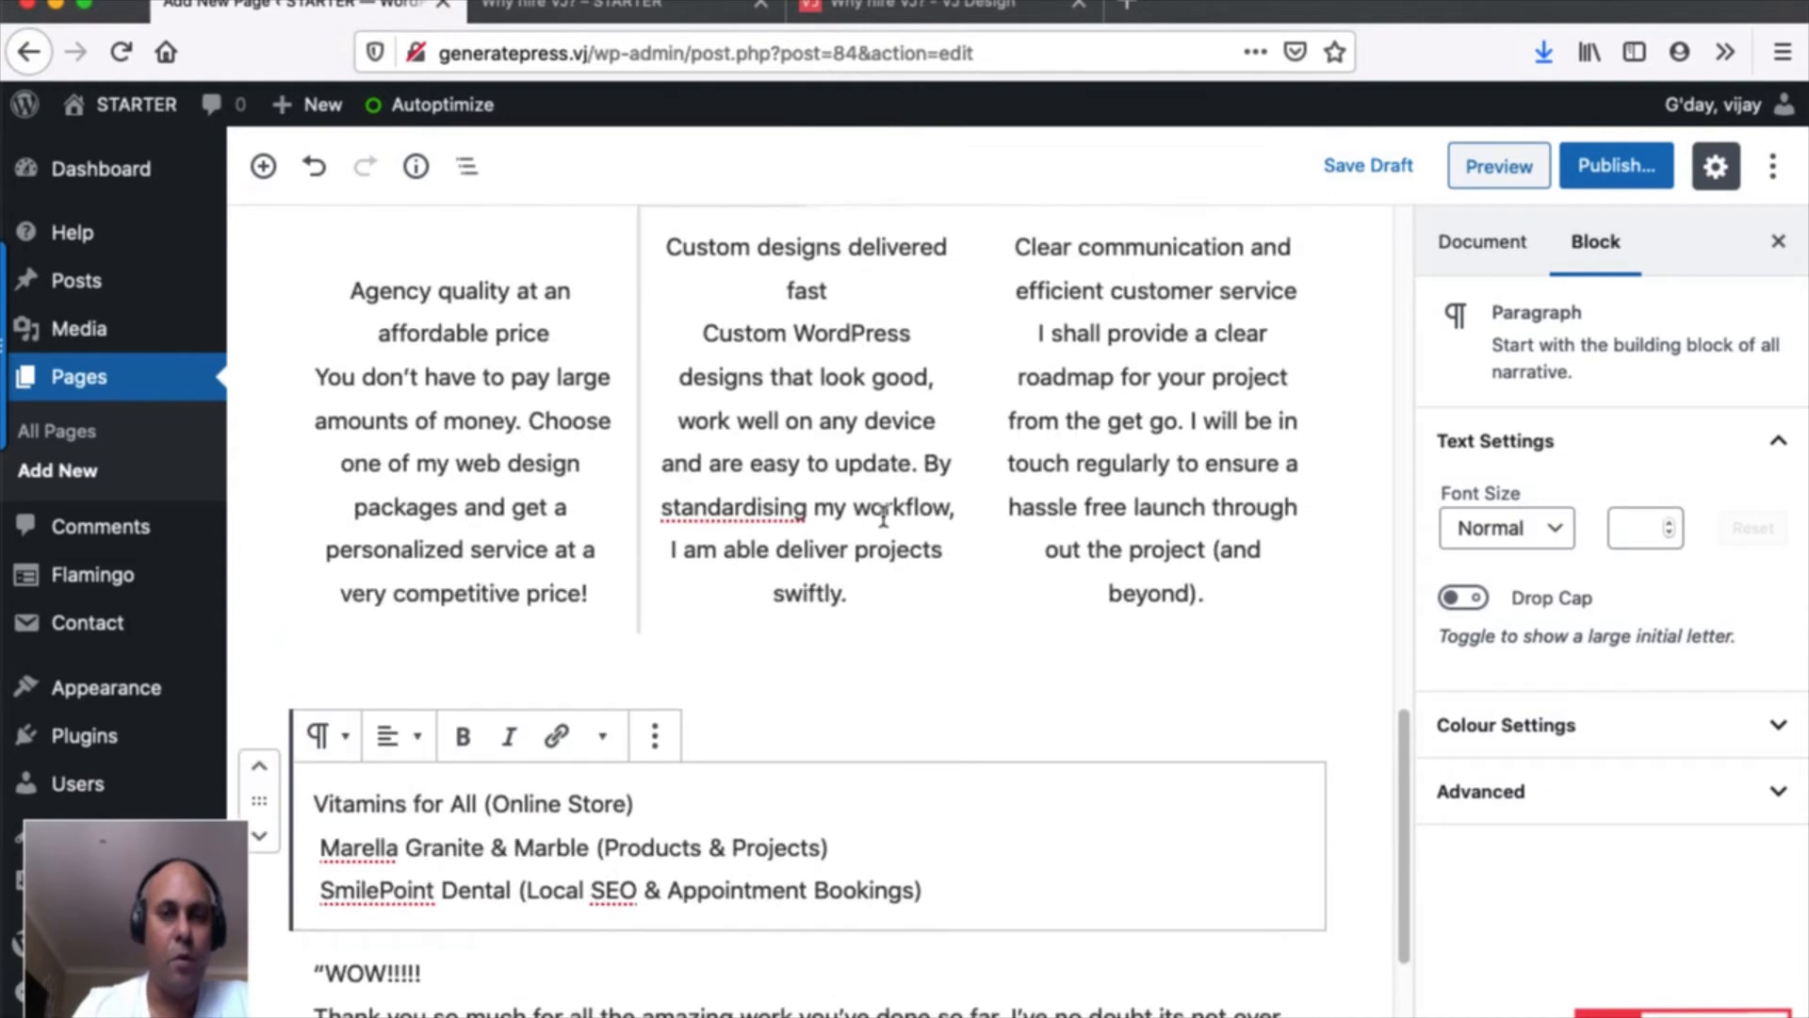
{"action": "left_click", "coordinate": [420, 514]}
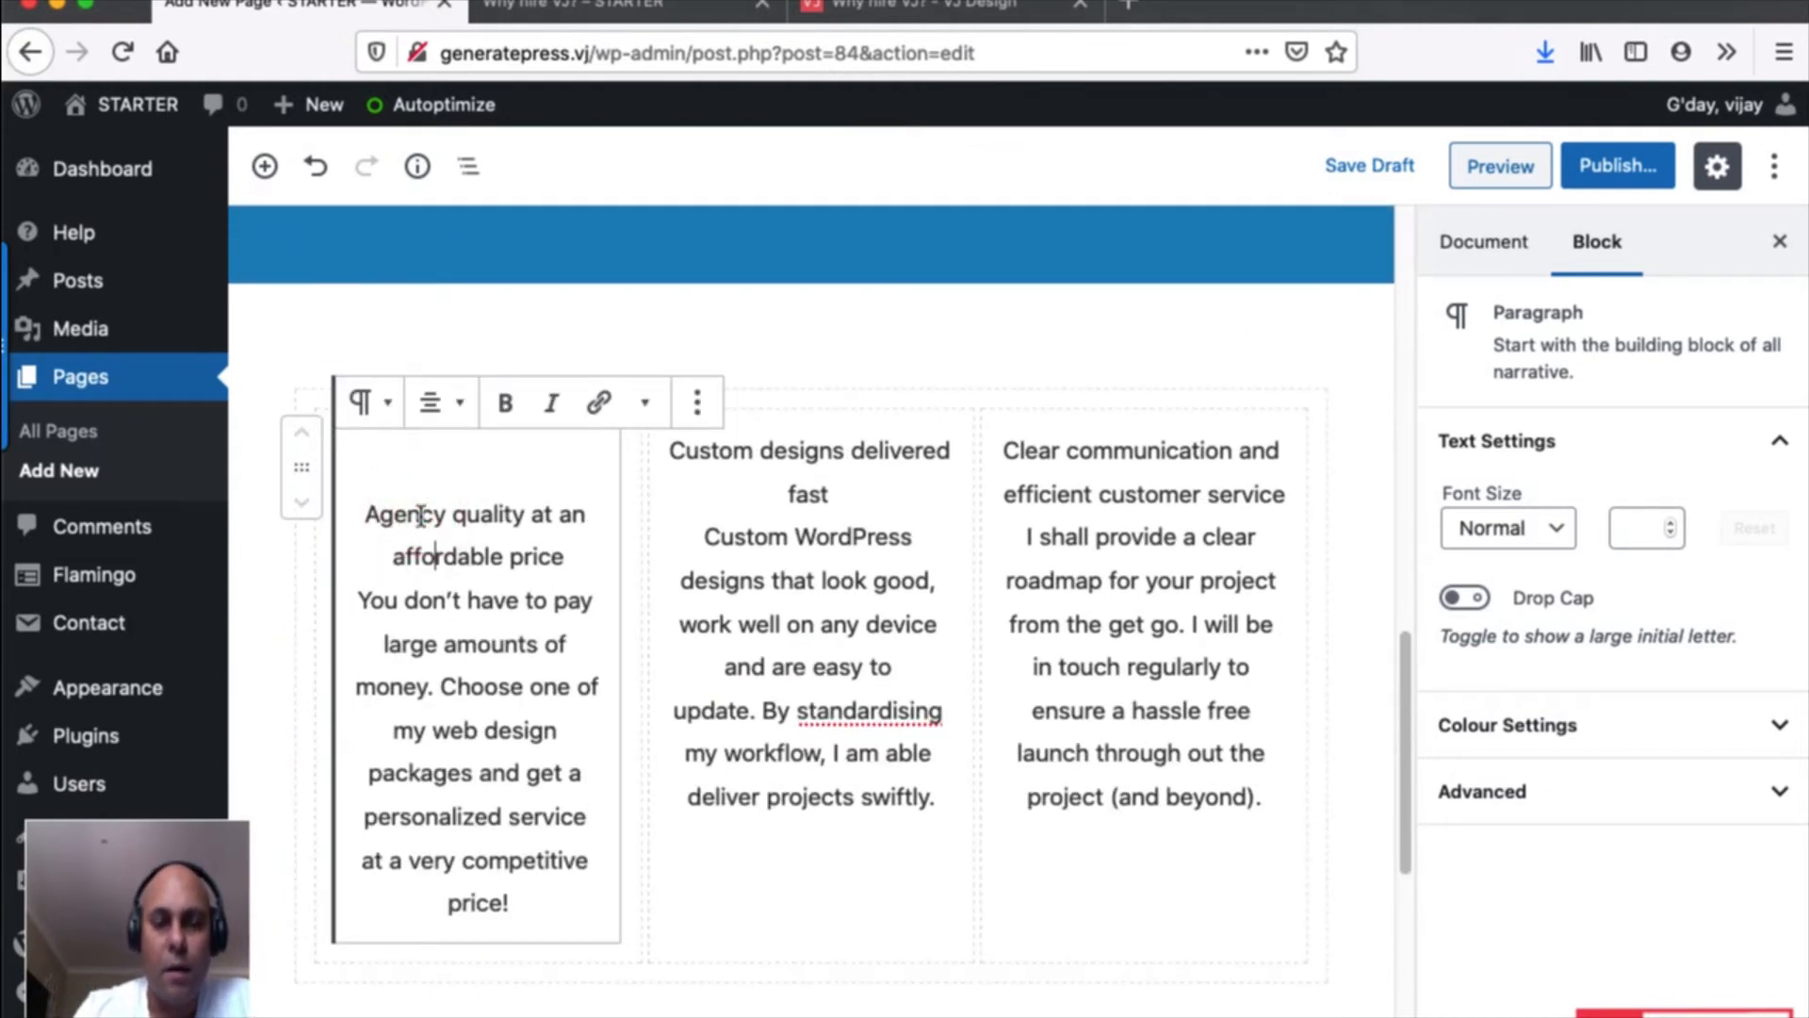
{"action": "left_click", "coordinate": [860, 10]}
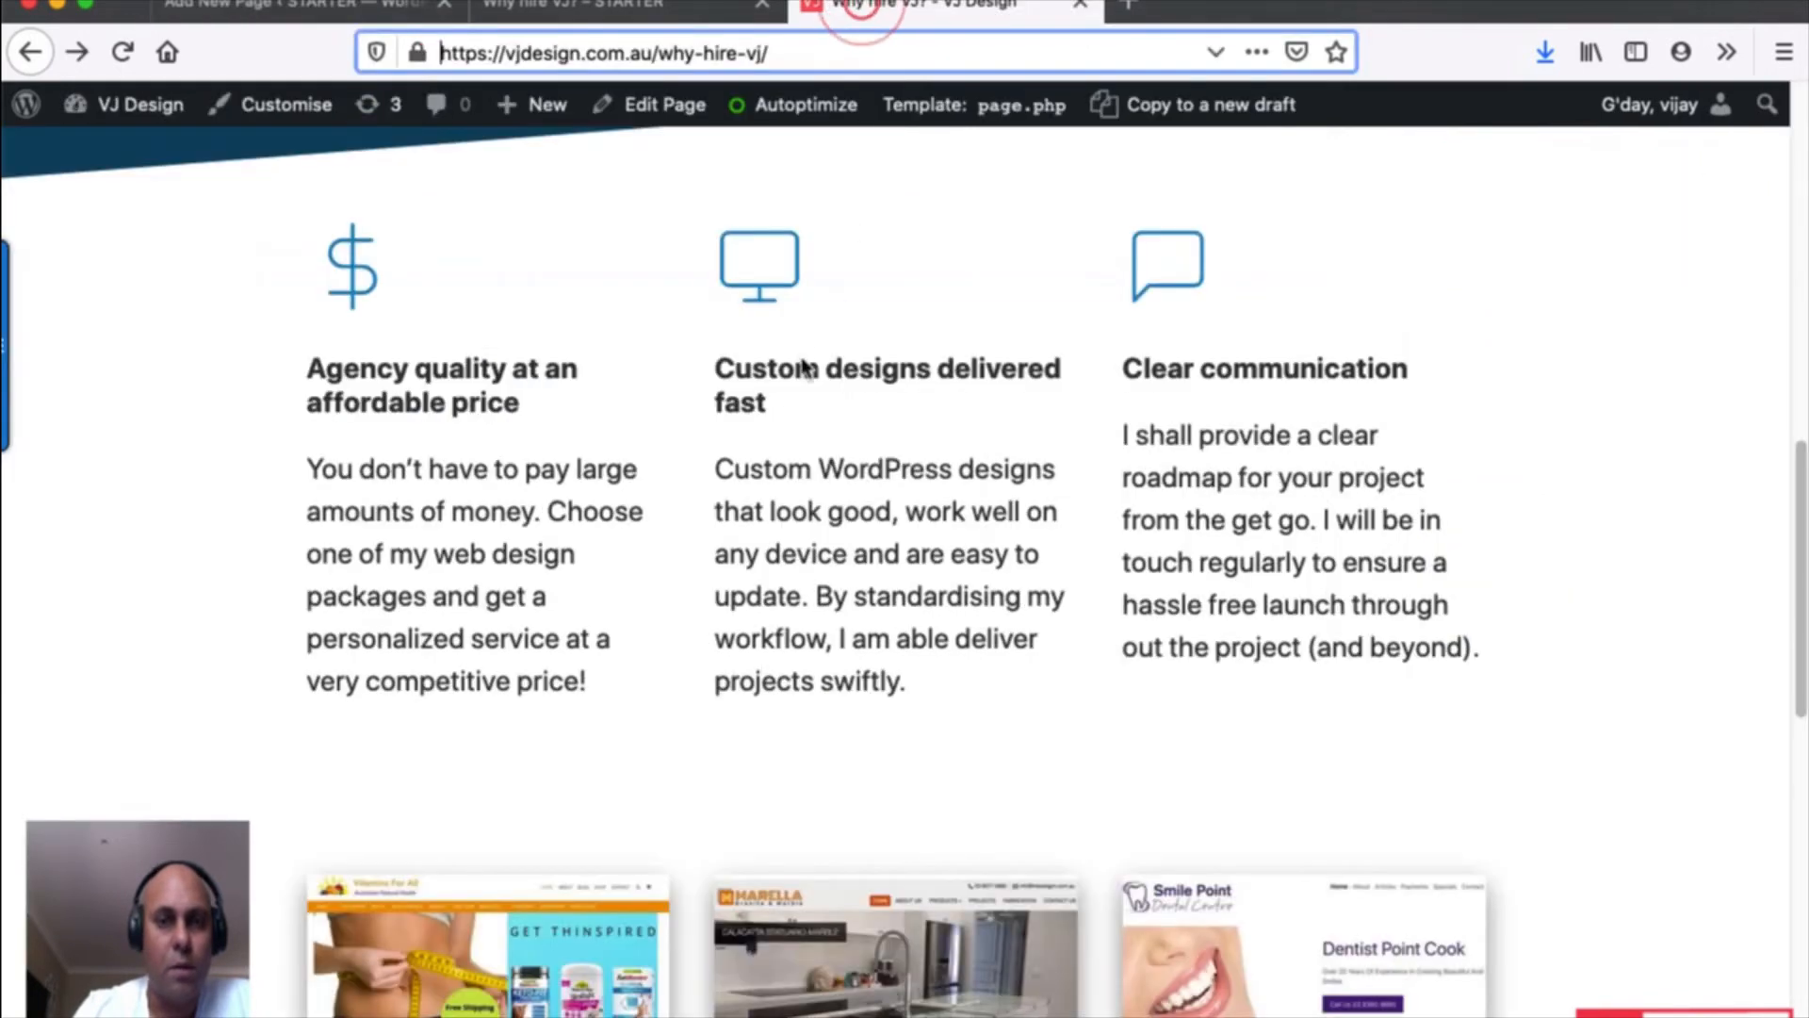
{"action": "left_click", "coordinate": [293, 10]}
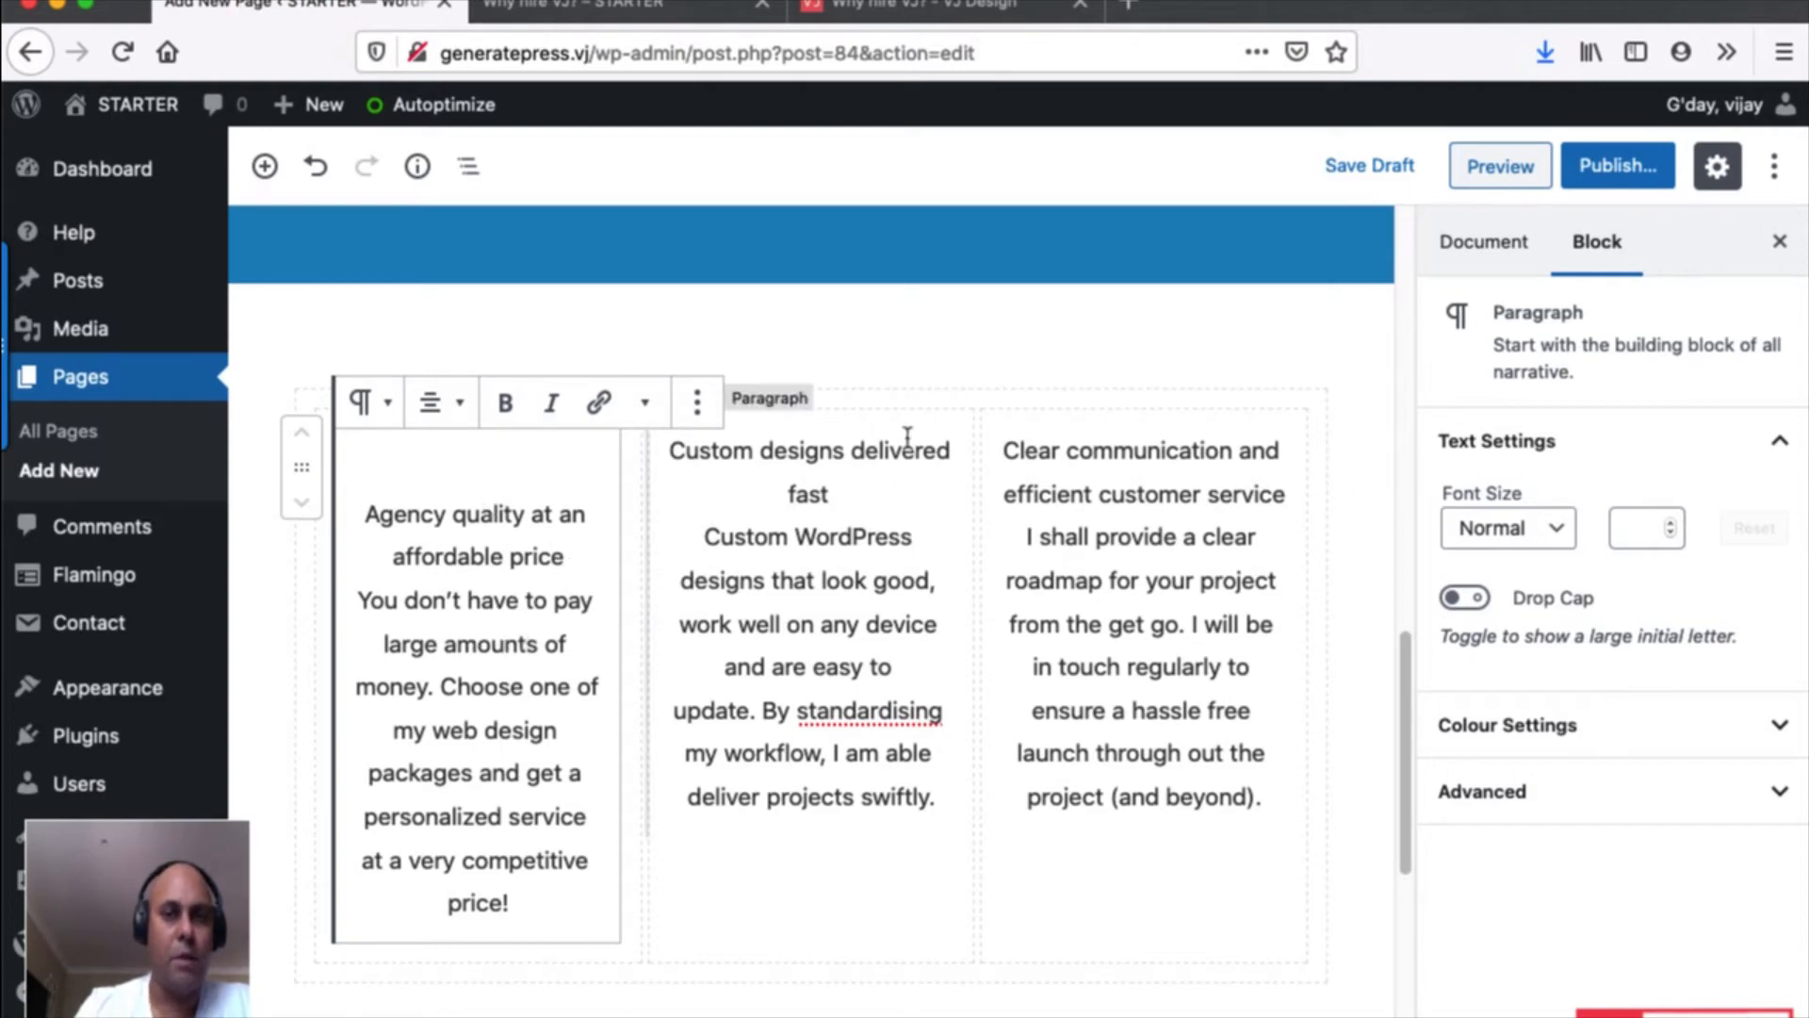
{"action": "left_click", "coordinate": [1098, 7]}
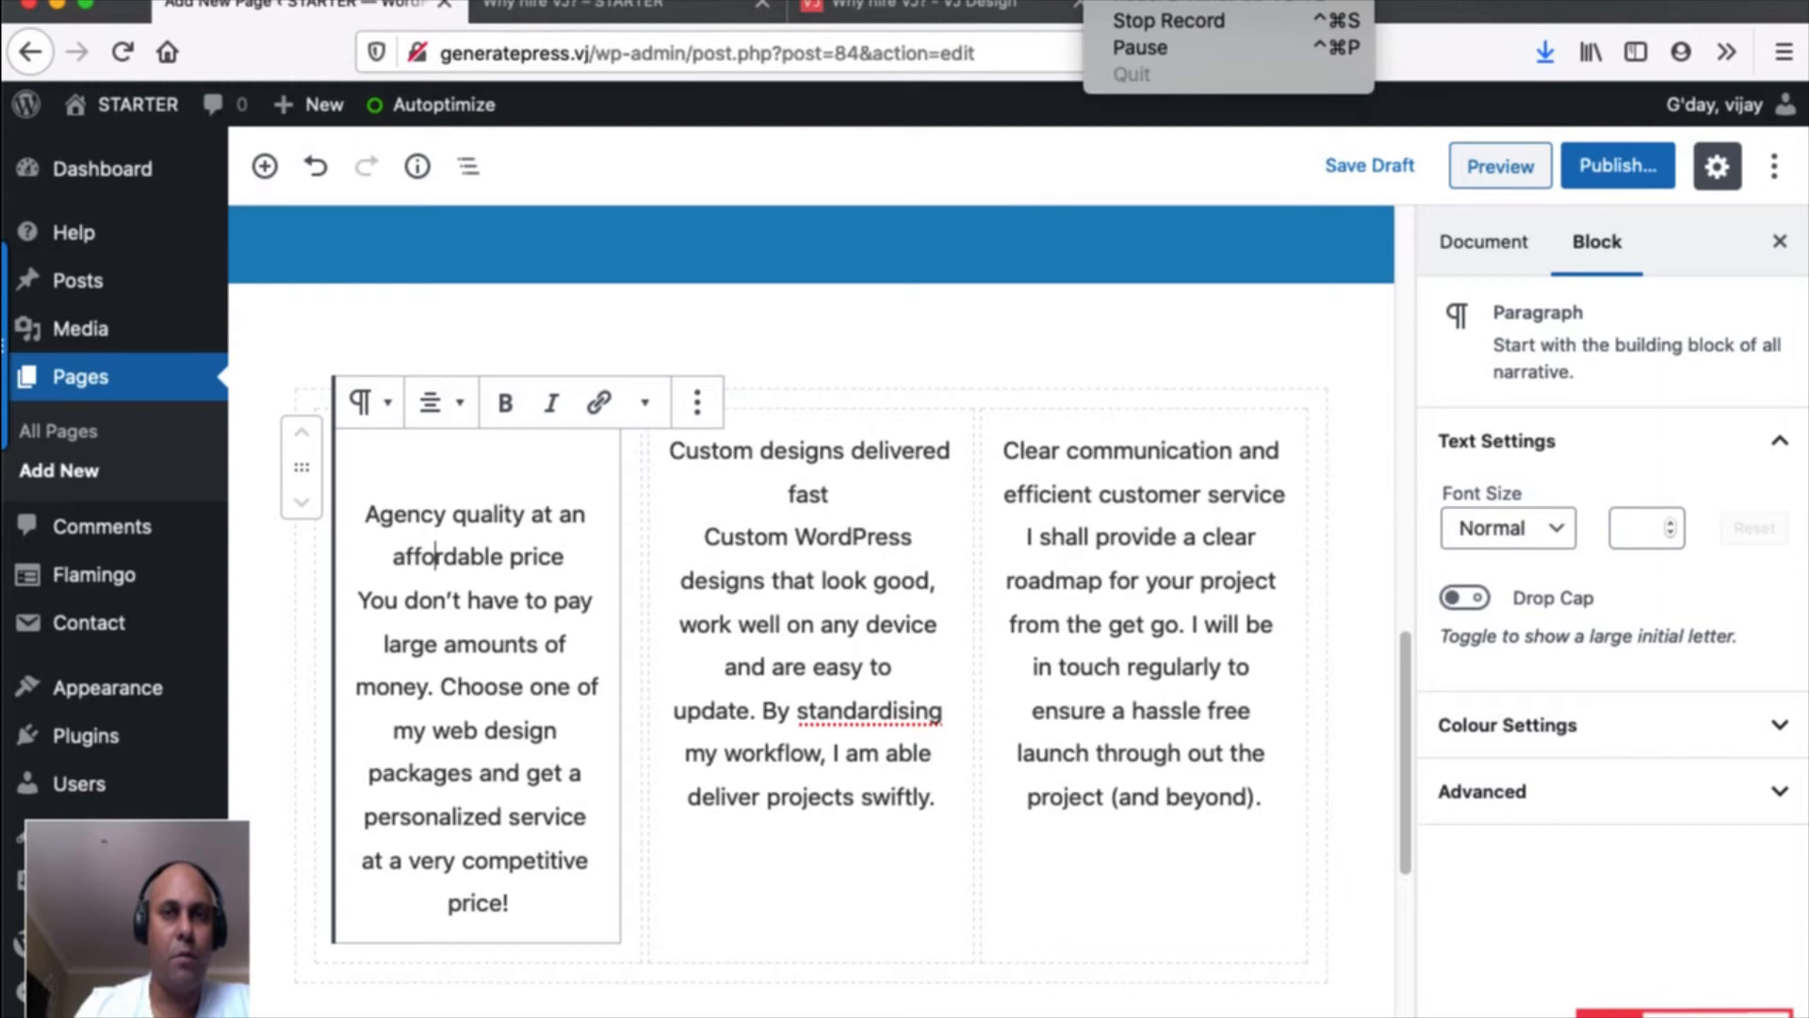
{"action": "left_click", "coordinate": [1130, 52]}
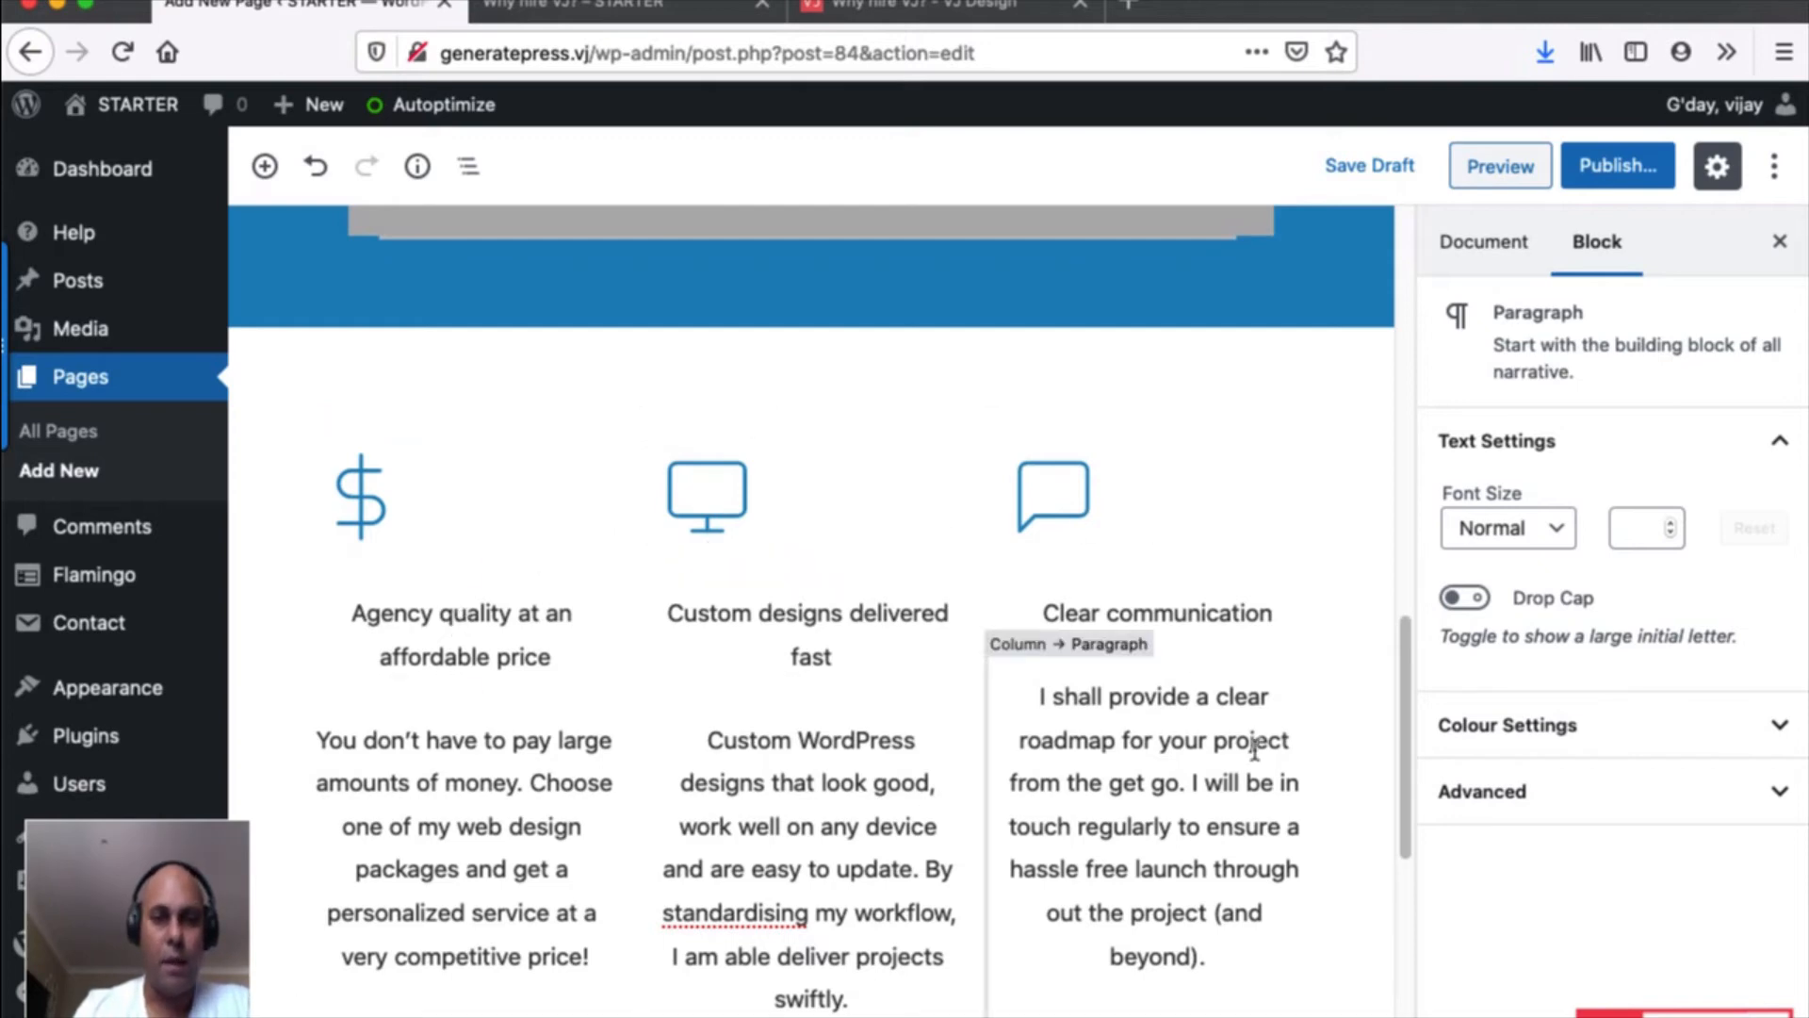
Transform the "Agency quality at an affordable price" paragraph into a heading and set its level to H3.
{"action": "left_click", "coordinate": [438, 624]}
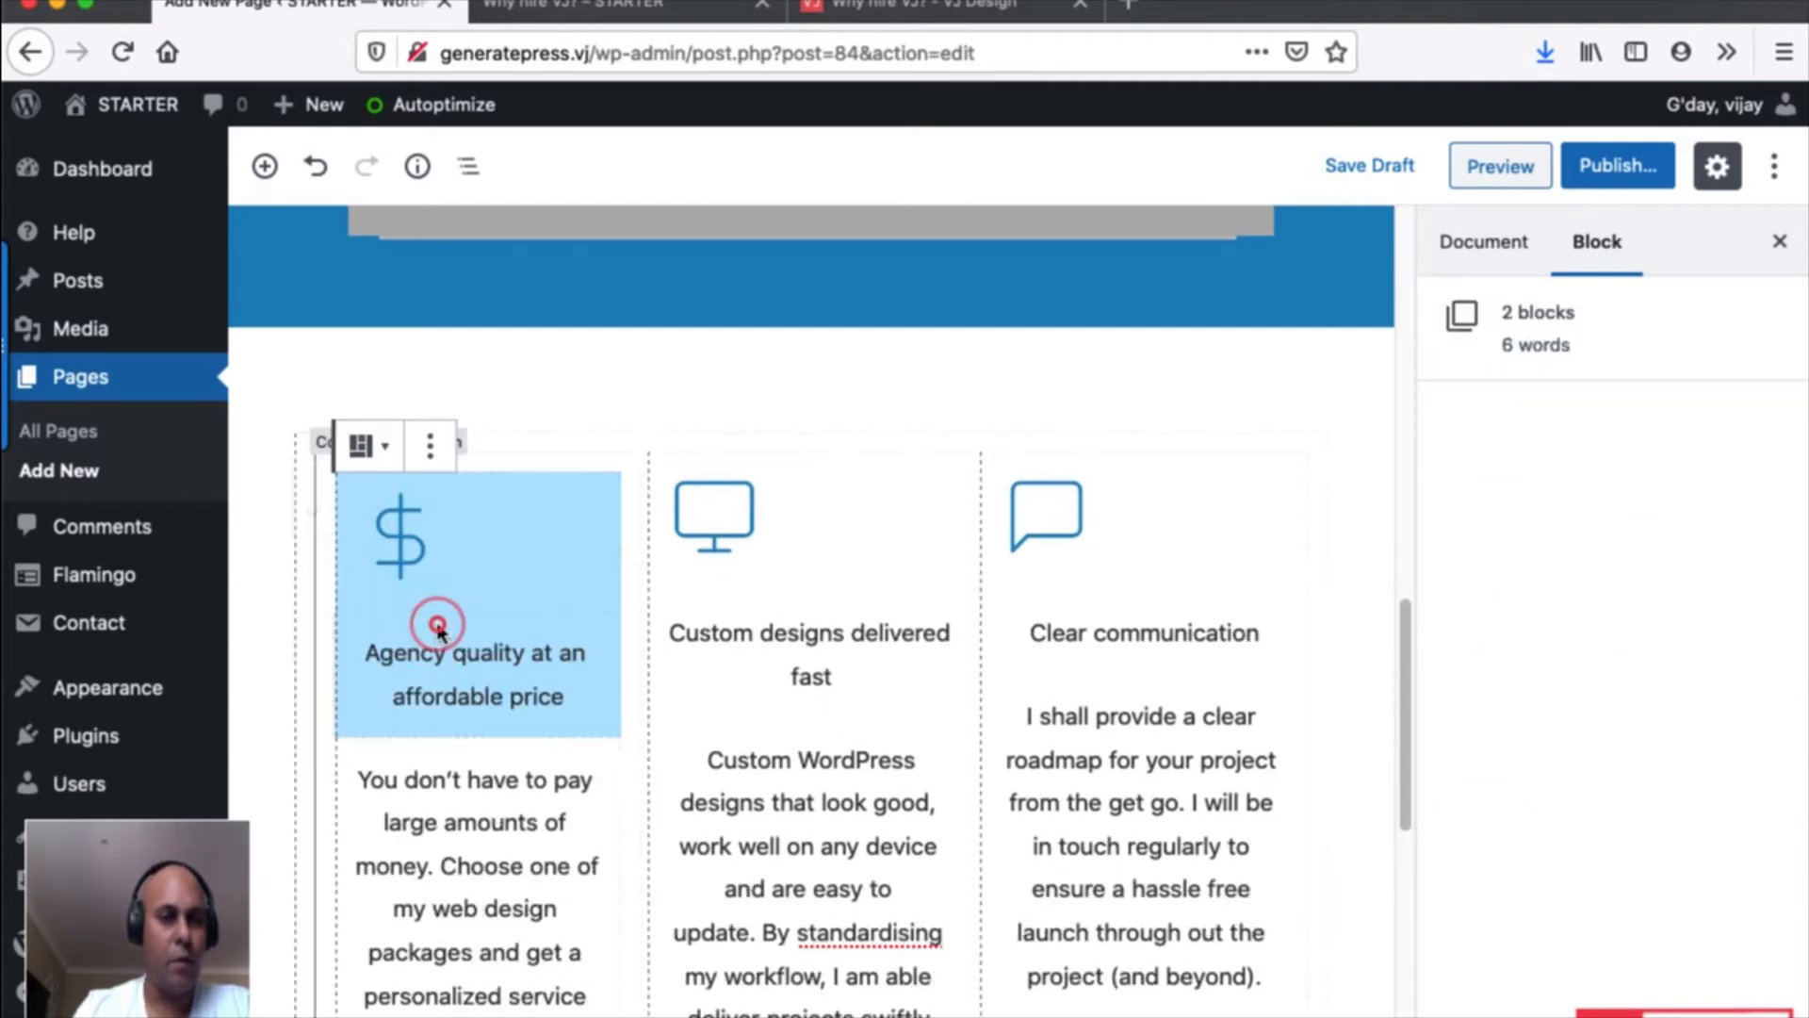
{"action": "left_click", "coordinate": [437, 676]}
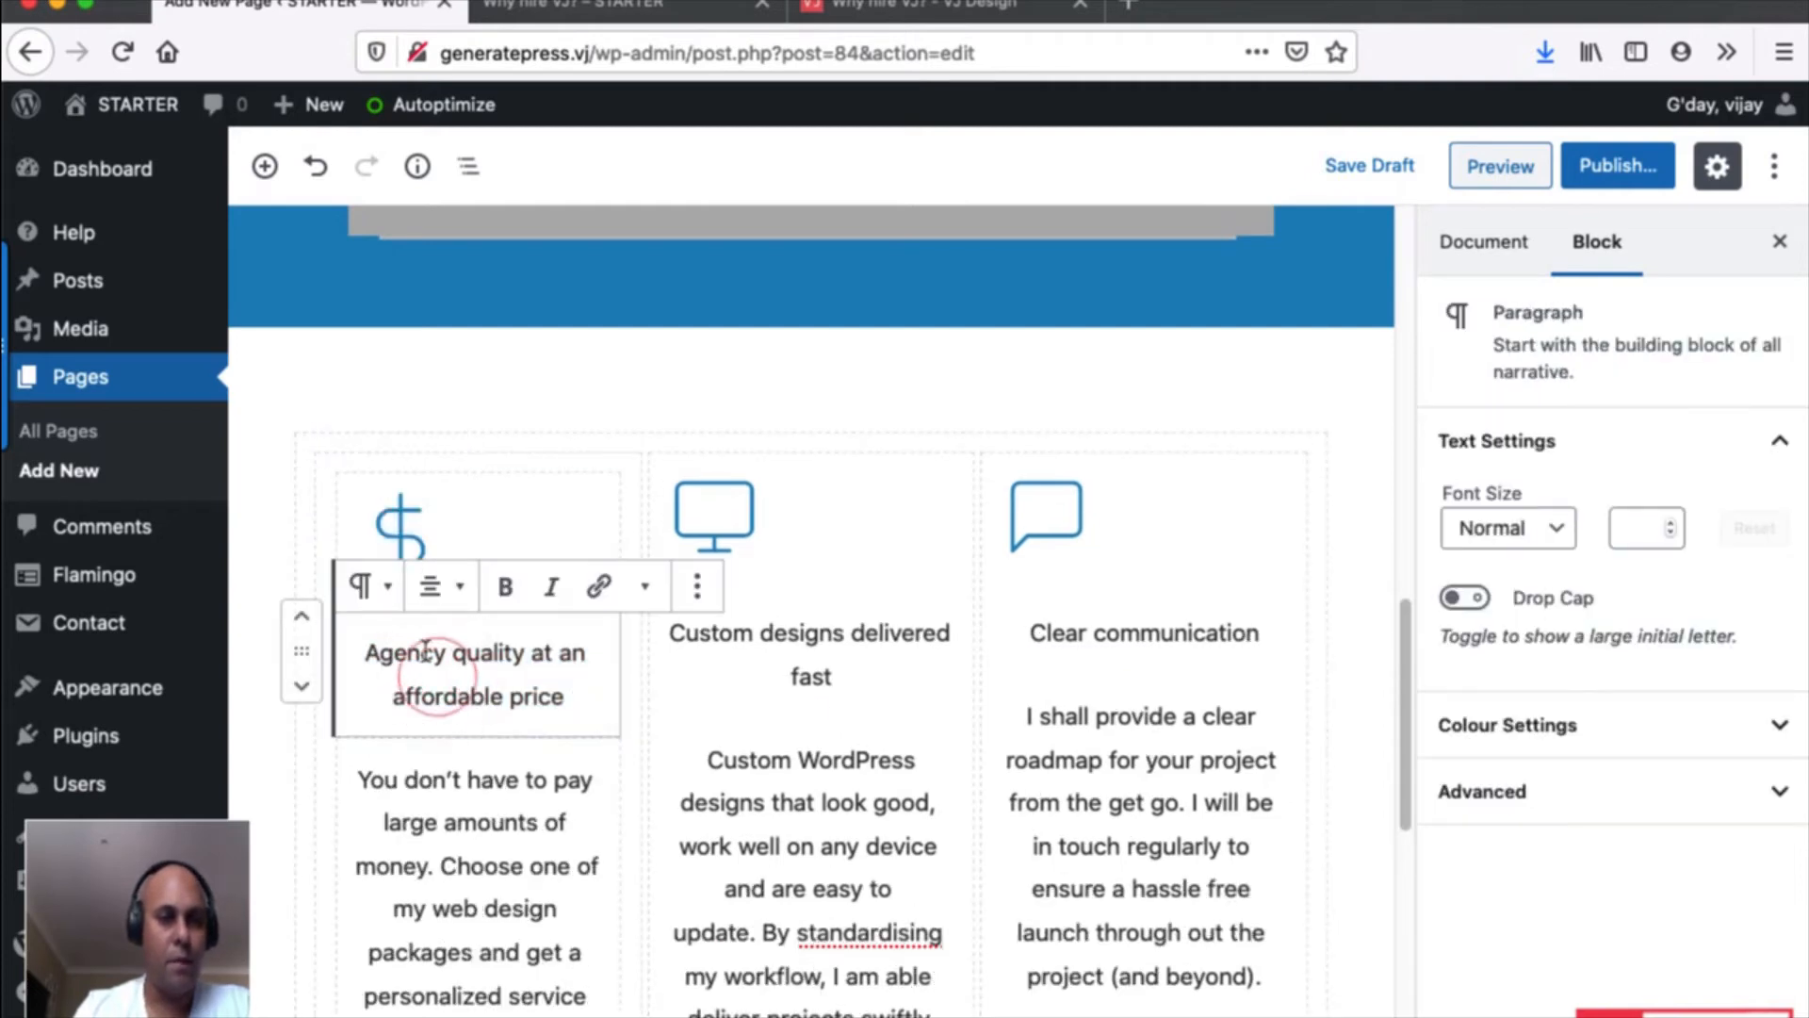
{"action": "left_click", "coordinate": [383, 600]}
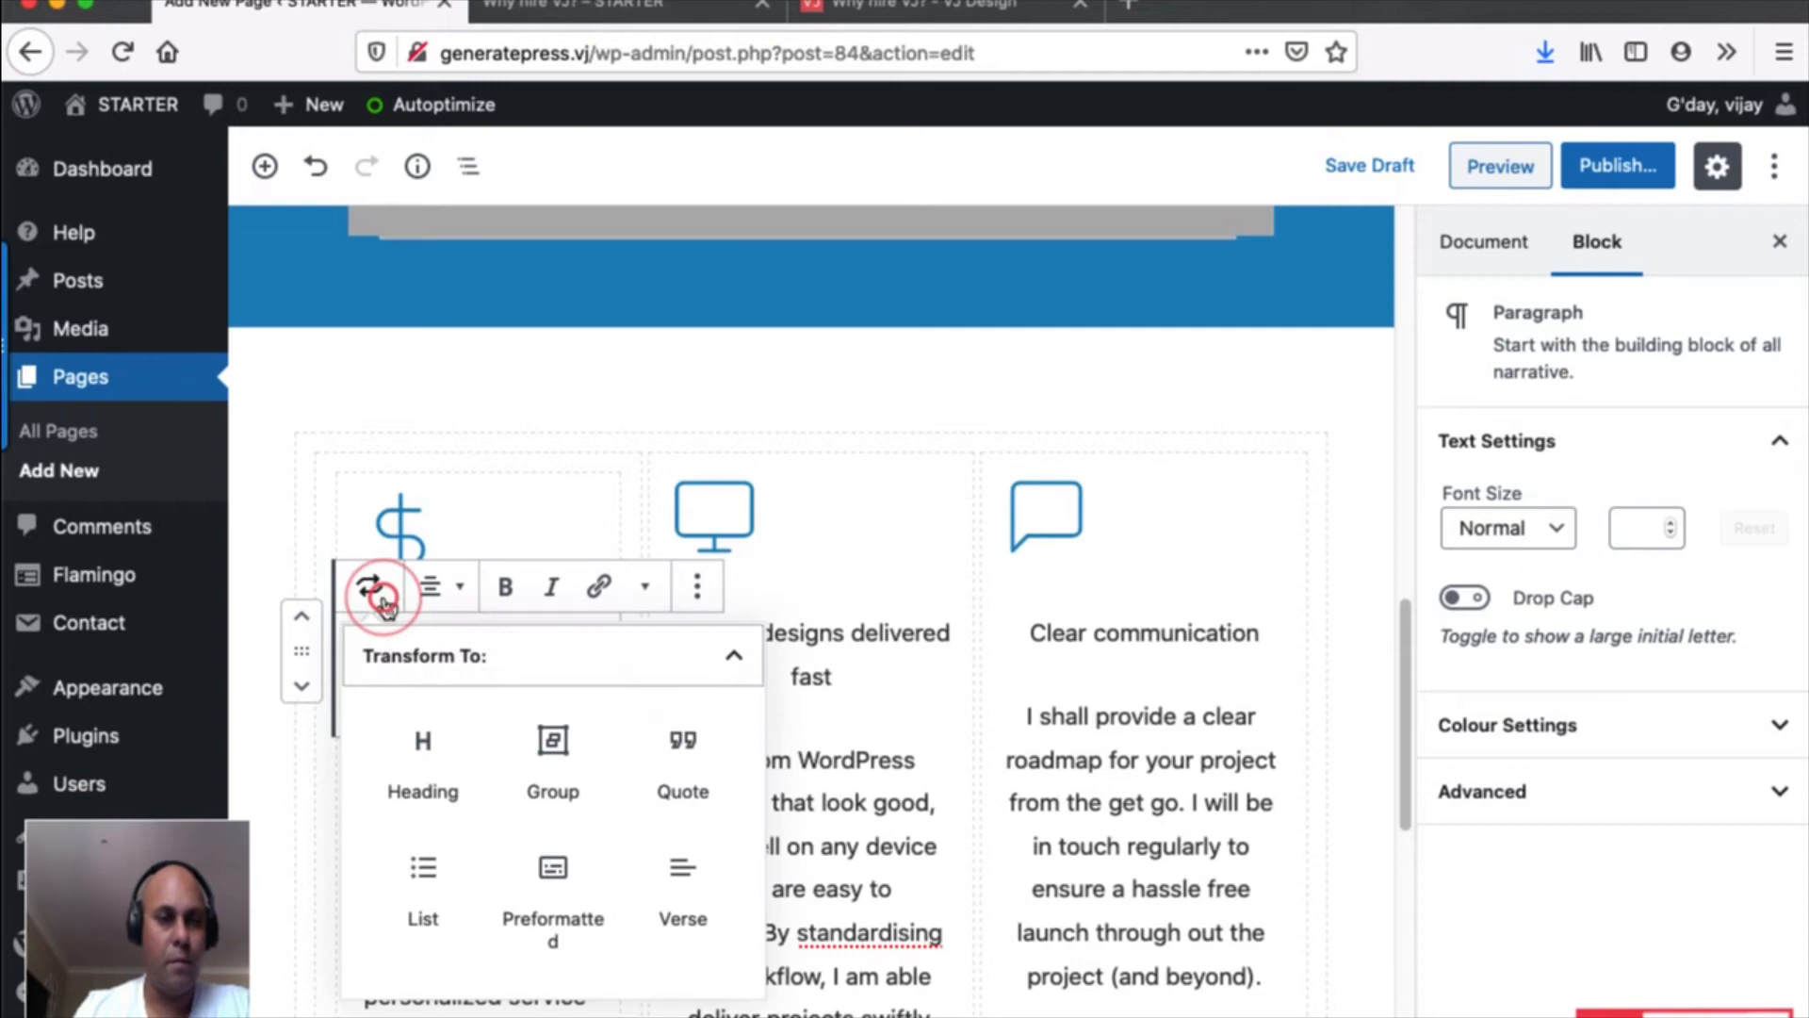
{"action": "left_click", "coordinate": [421, 729]}
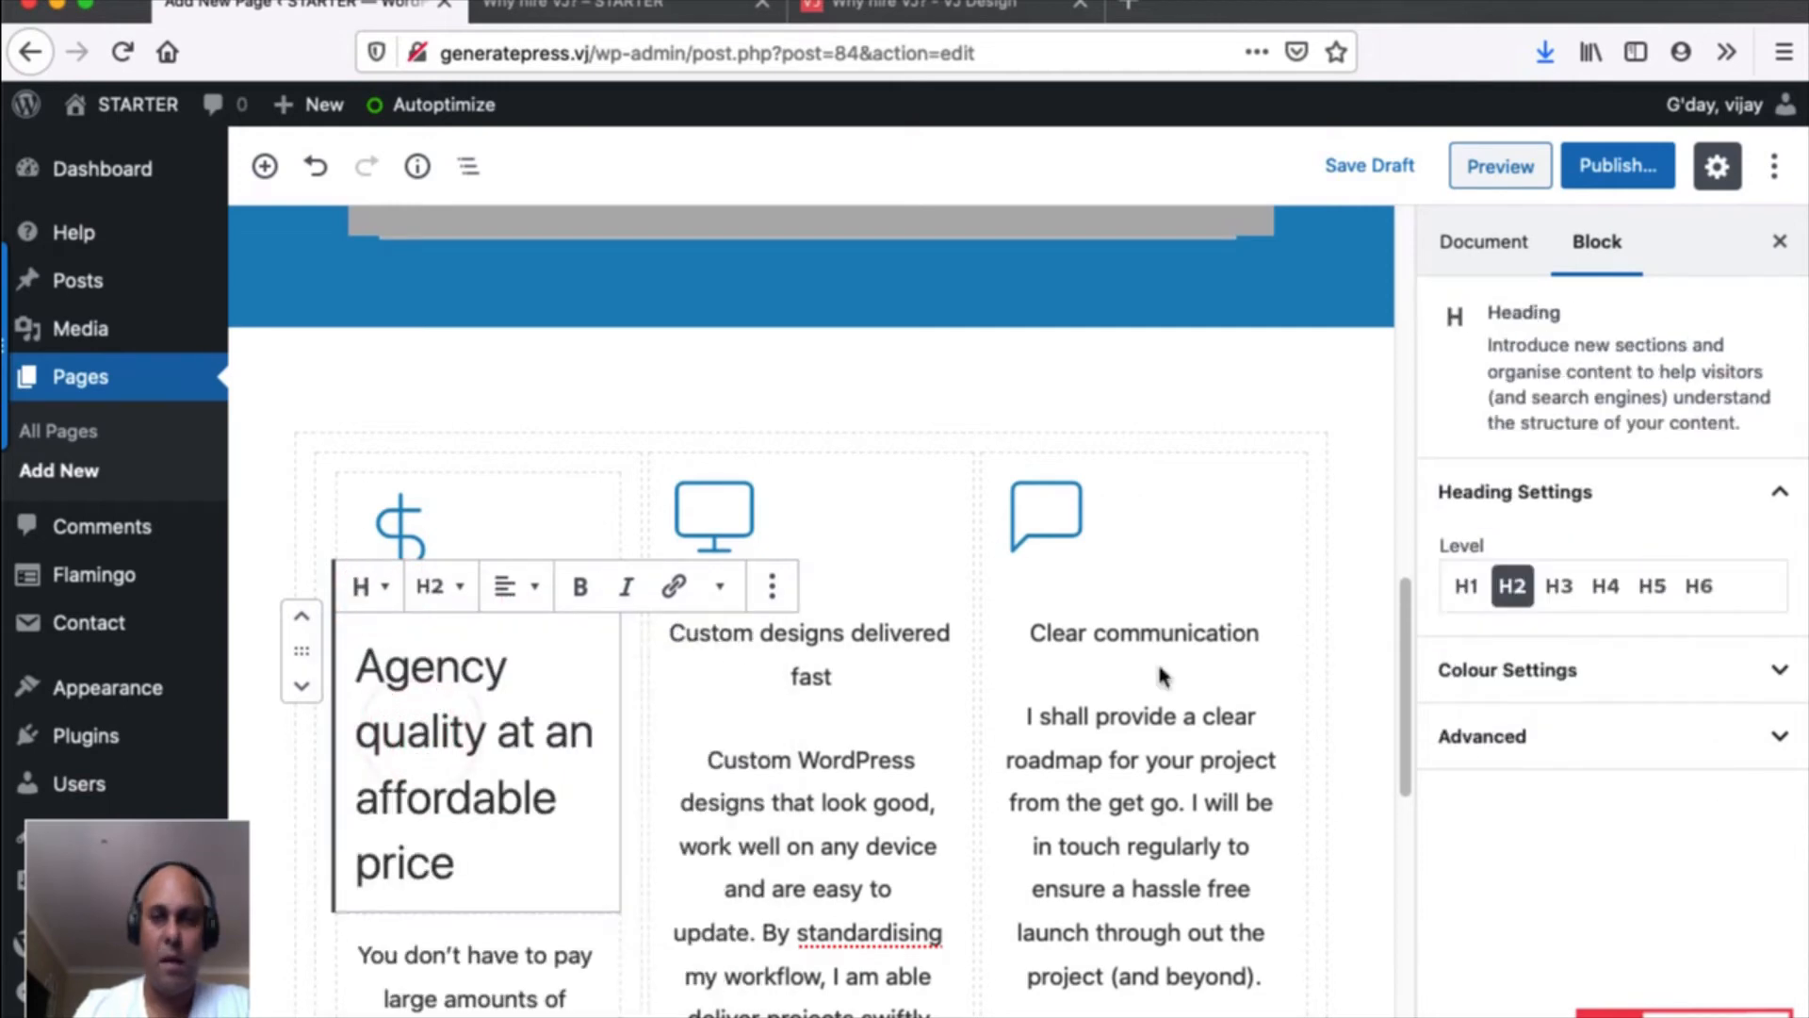
{"action": "left_click", "coordinate": [1559, 594]}
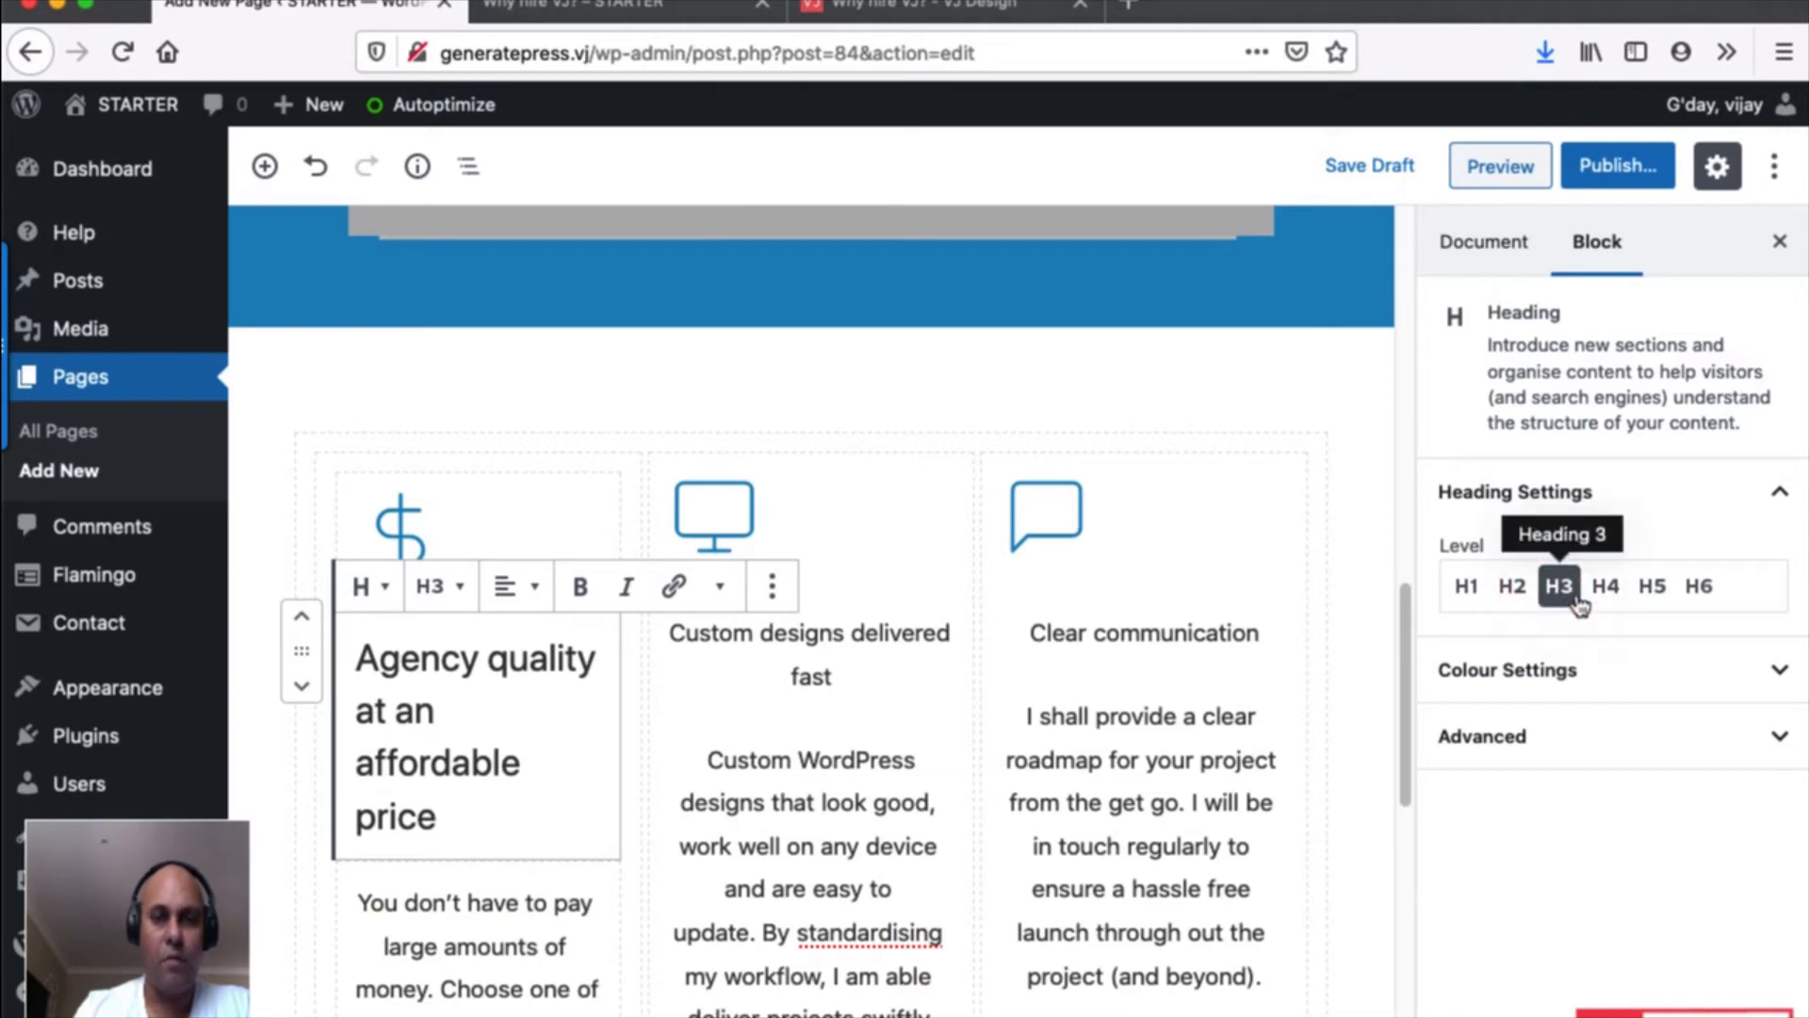
Transform the "Custom designs delivered fast" paragraph into a heading and set its level to H3.
{"action": "left_click", "coordinate": [838, 645]}
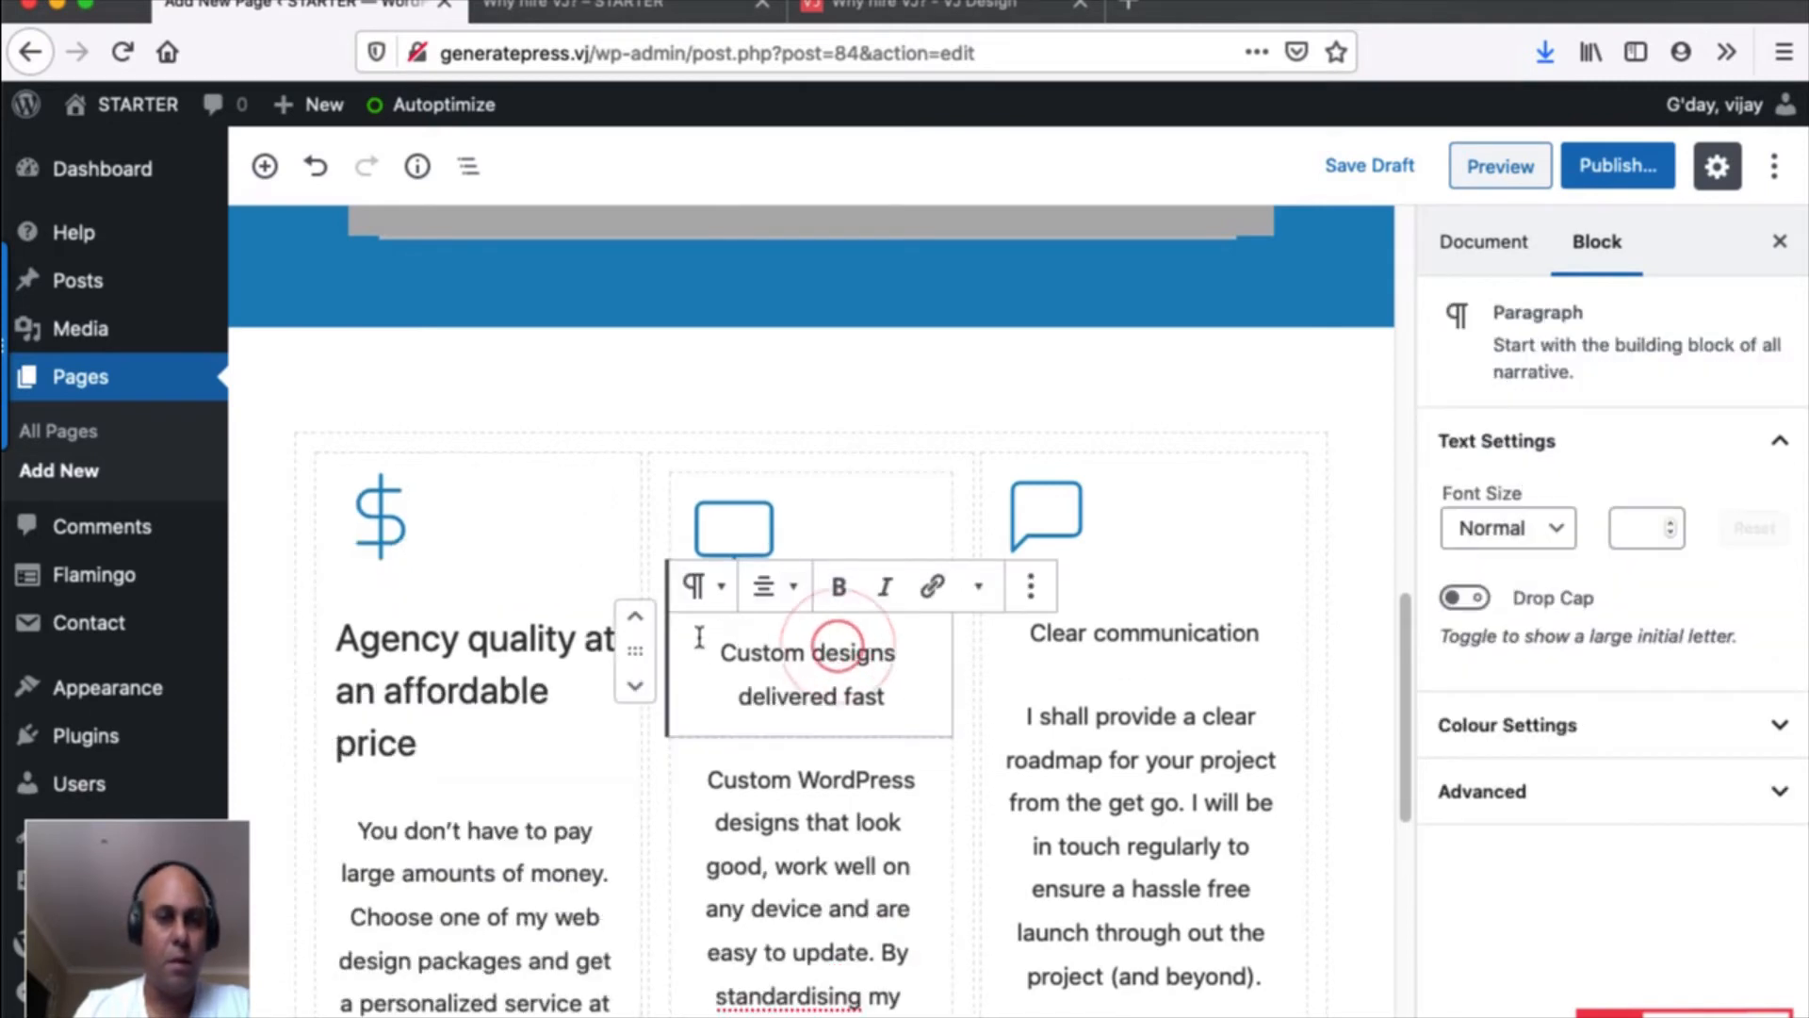
{"action": "left_click", "coordinate": [705, 588]}
{"action": "left_click", "coordinate": [761, 751]}
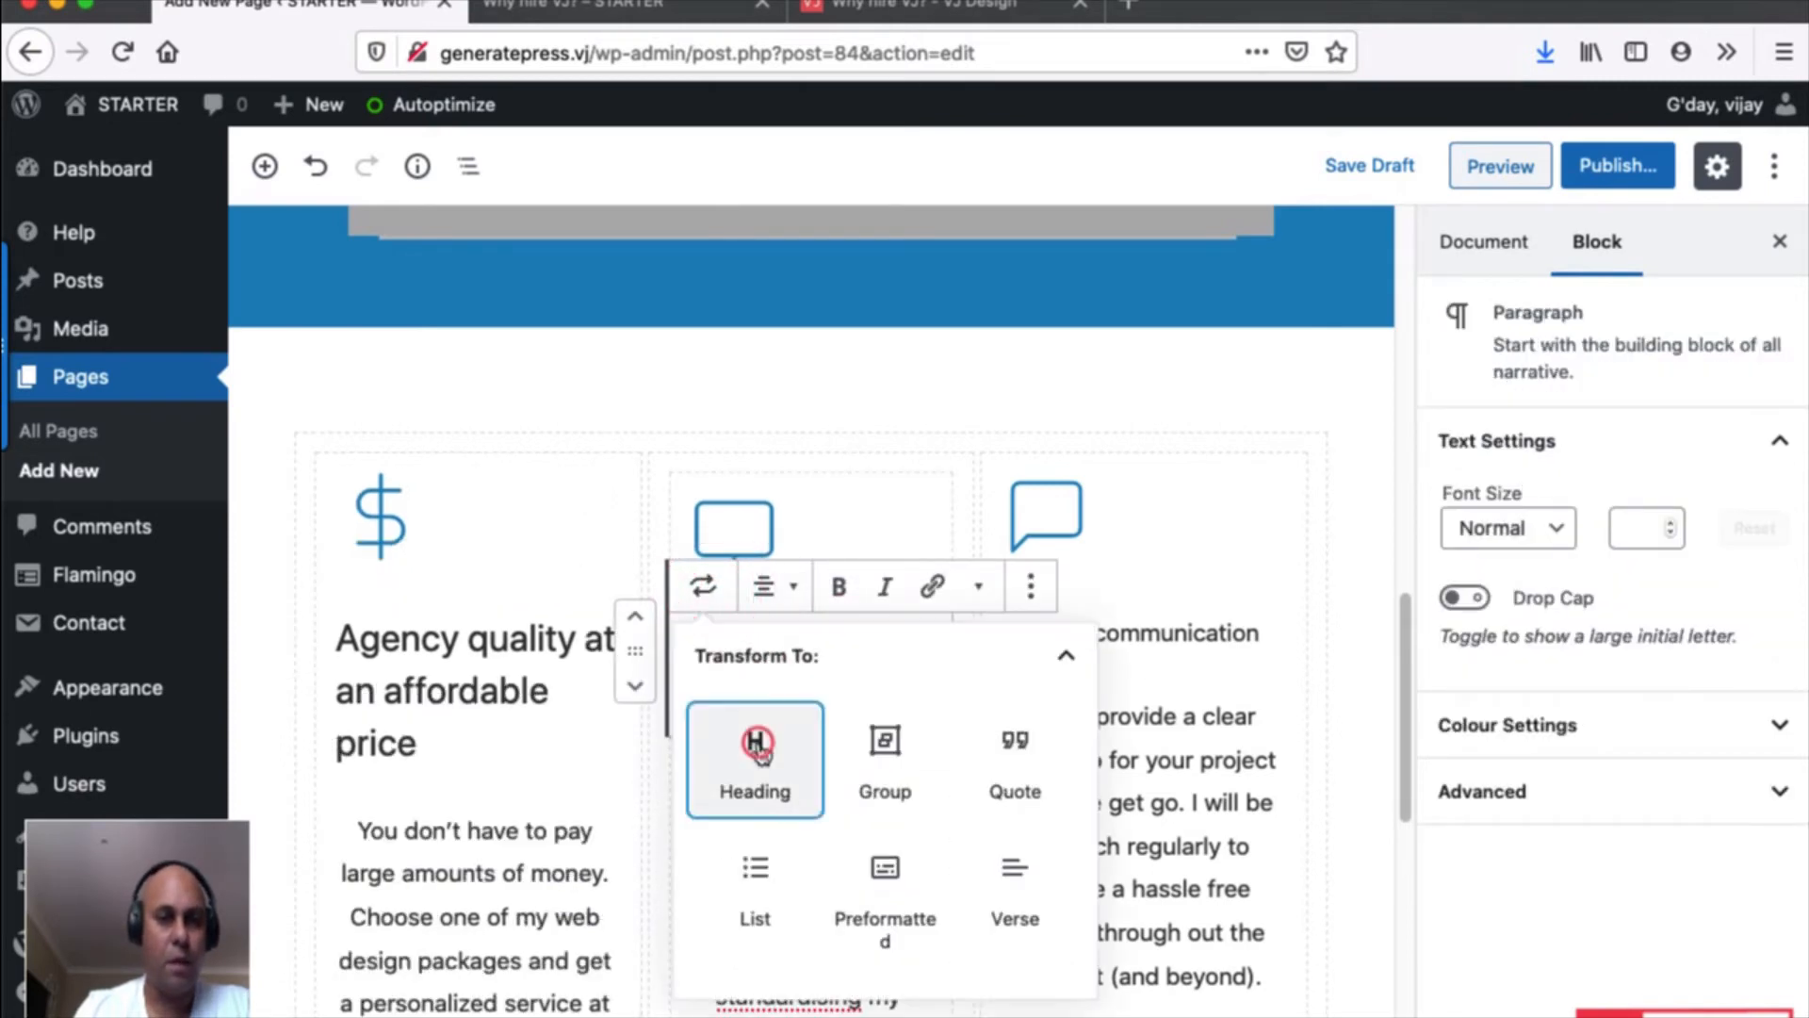
{"action": "left_click", "coordinate": [1557, 588]}
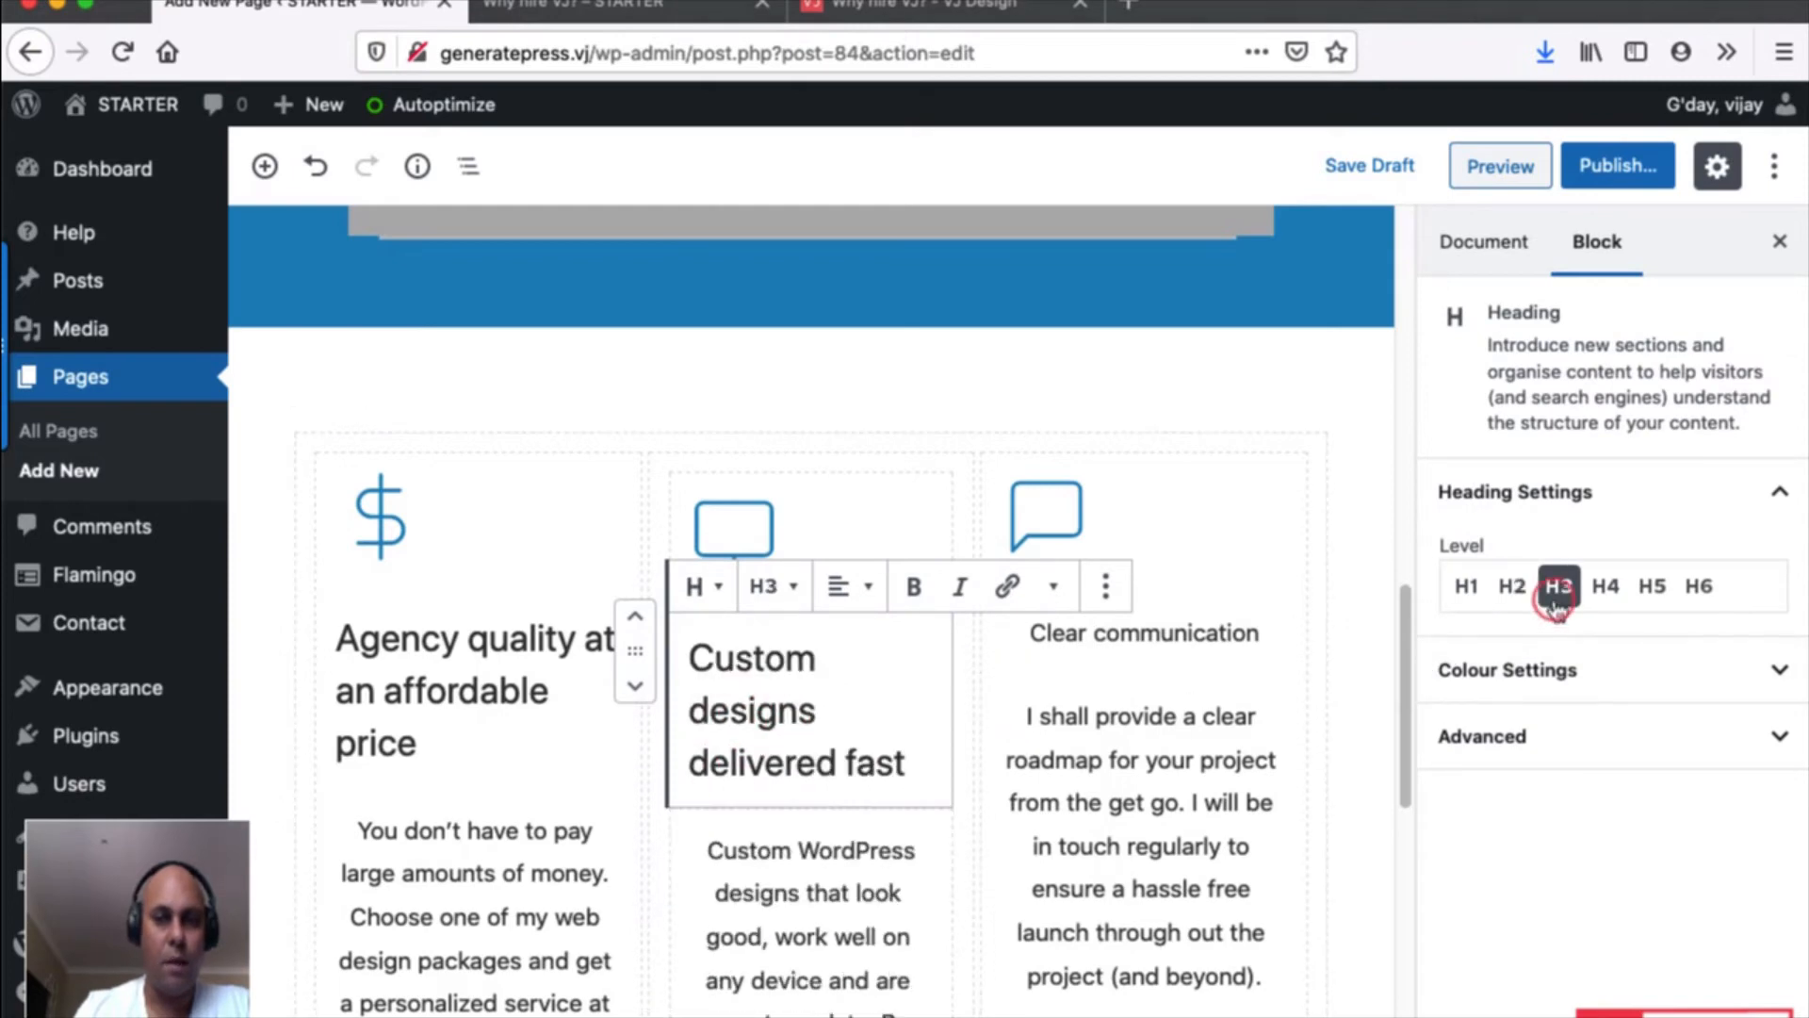
Transform the "Clear communication" paragraph into a heading and set its level to H3.
{"action": "left_click", "coordinate": [1138, 633]}
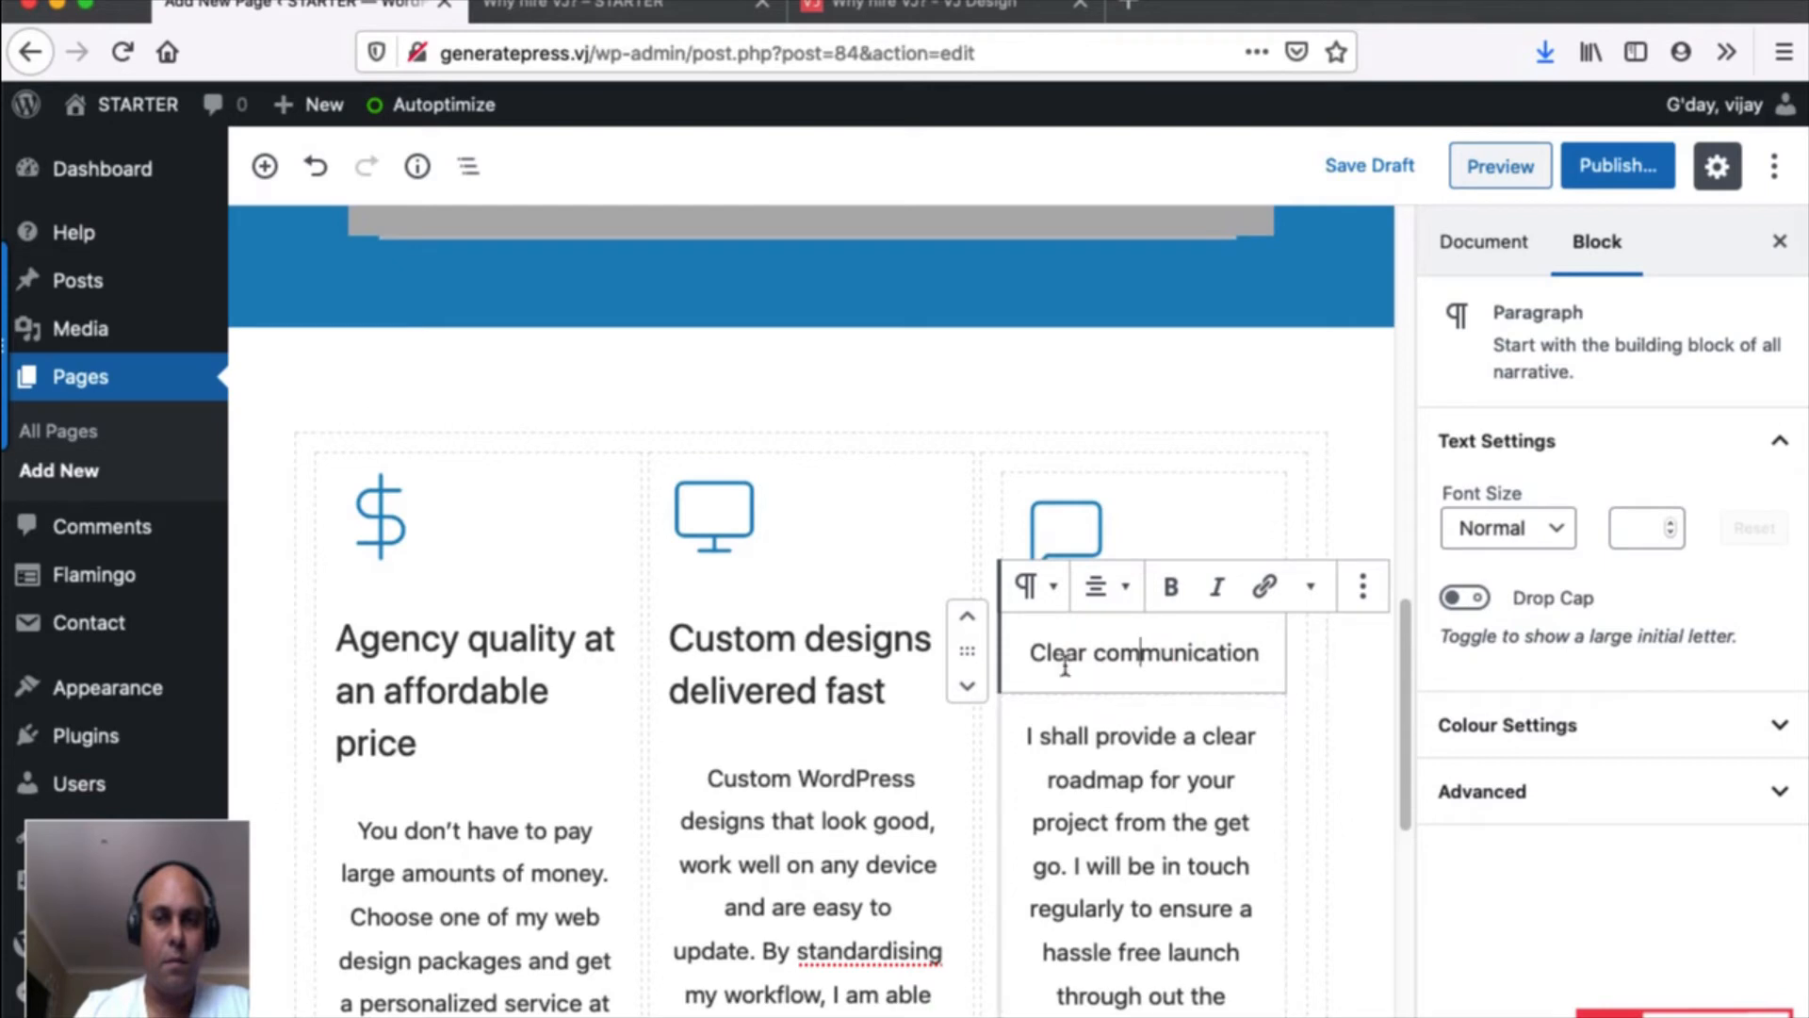
{"action": "left_click", "coordinate": [1032, 589]}
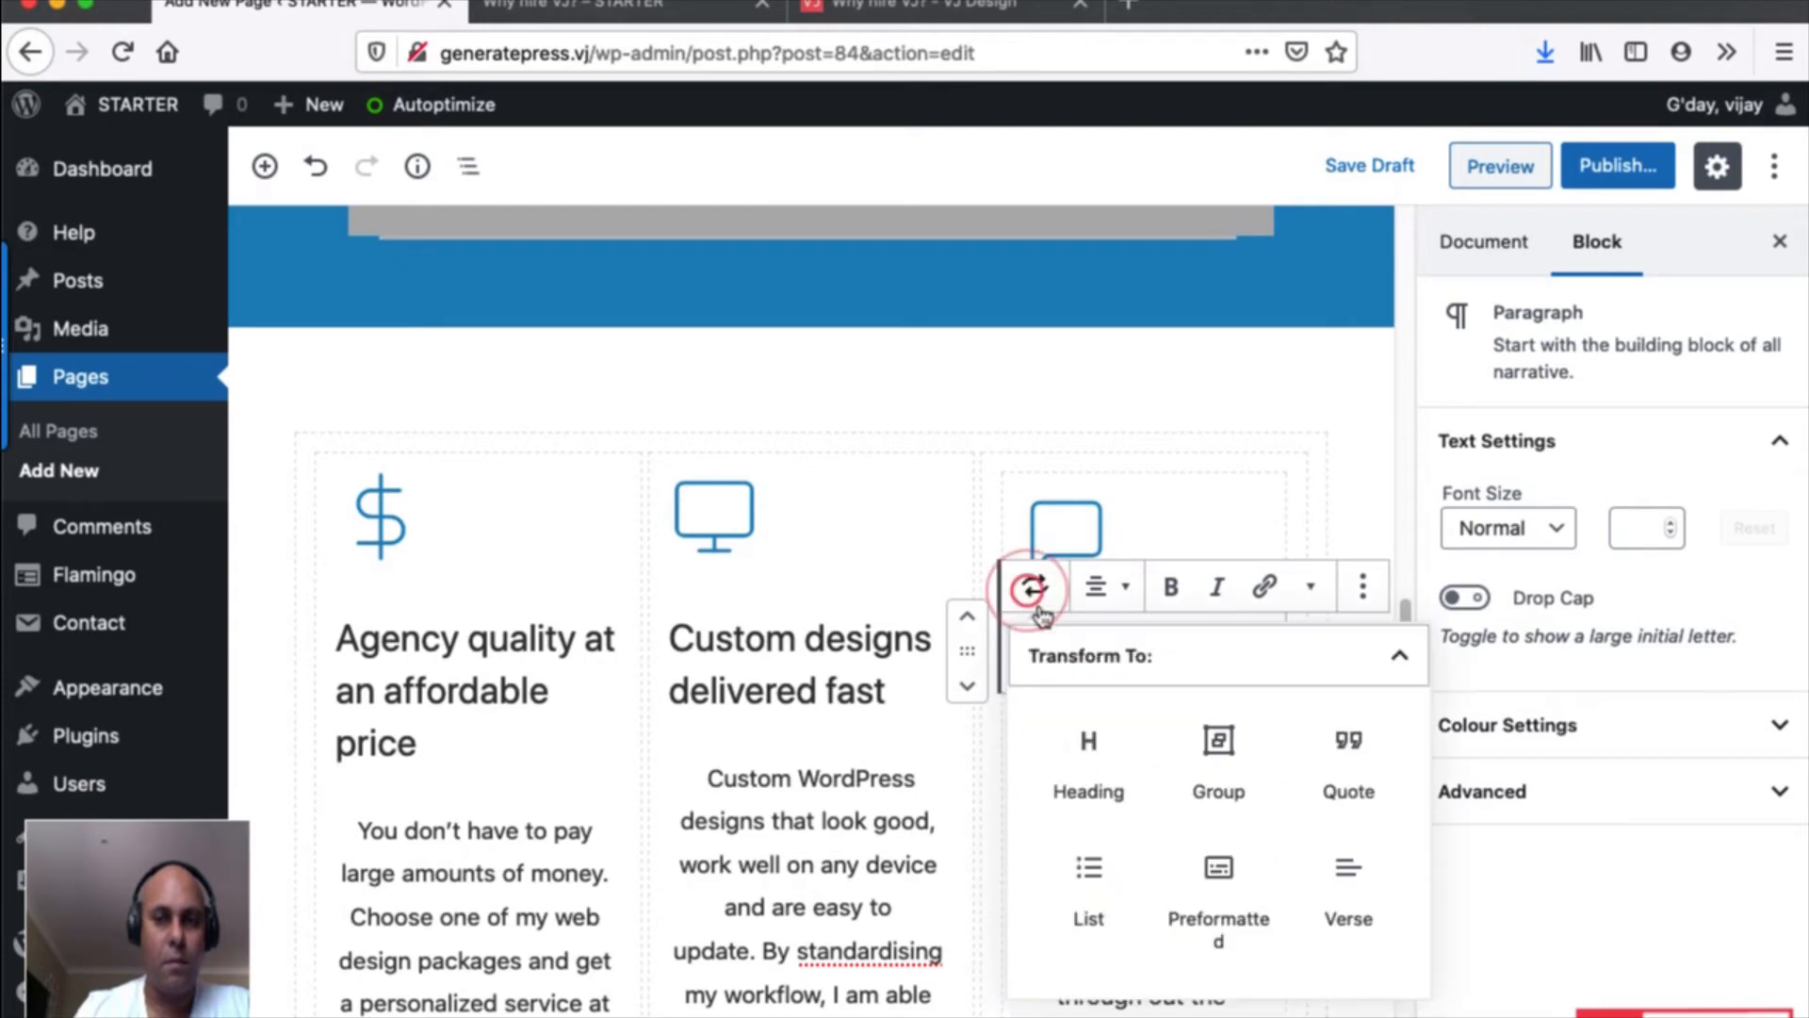
{"action": "left_click", "coordinate": [1090, 734]}
{"action": "left_click", "coordinate": [1560, 585]}
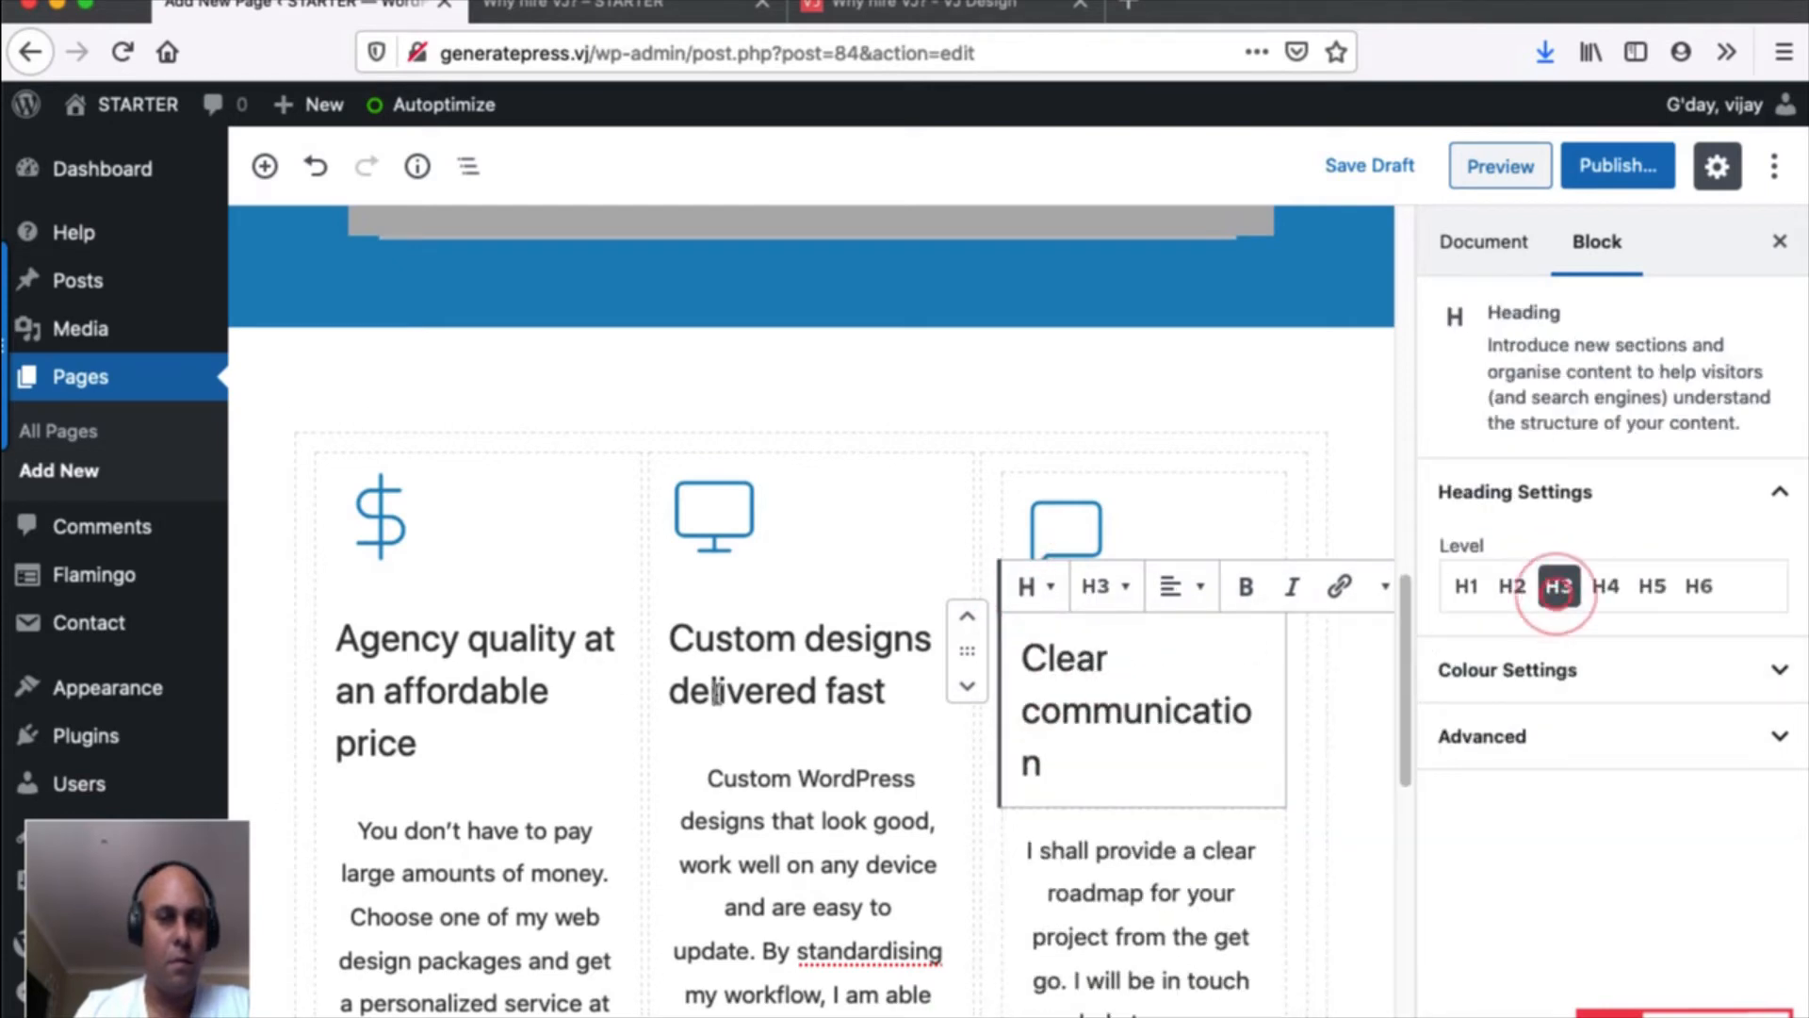
Compare the three column headings with the live "Why hire VJ?" page and check each heading's text alignment in the editor.
{"action": "left_click", "coordinate": [936, 9]}
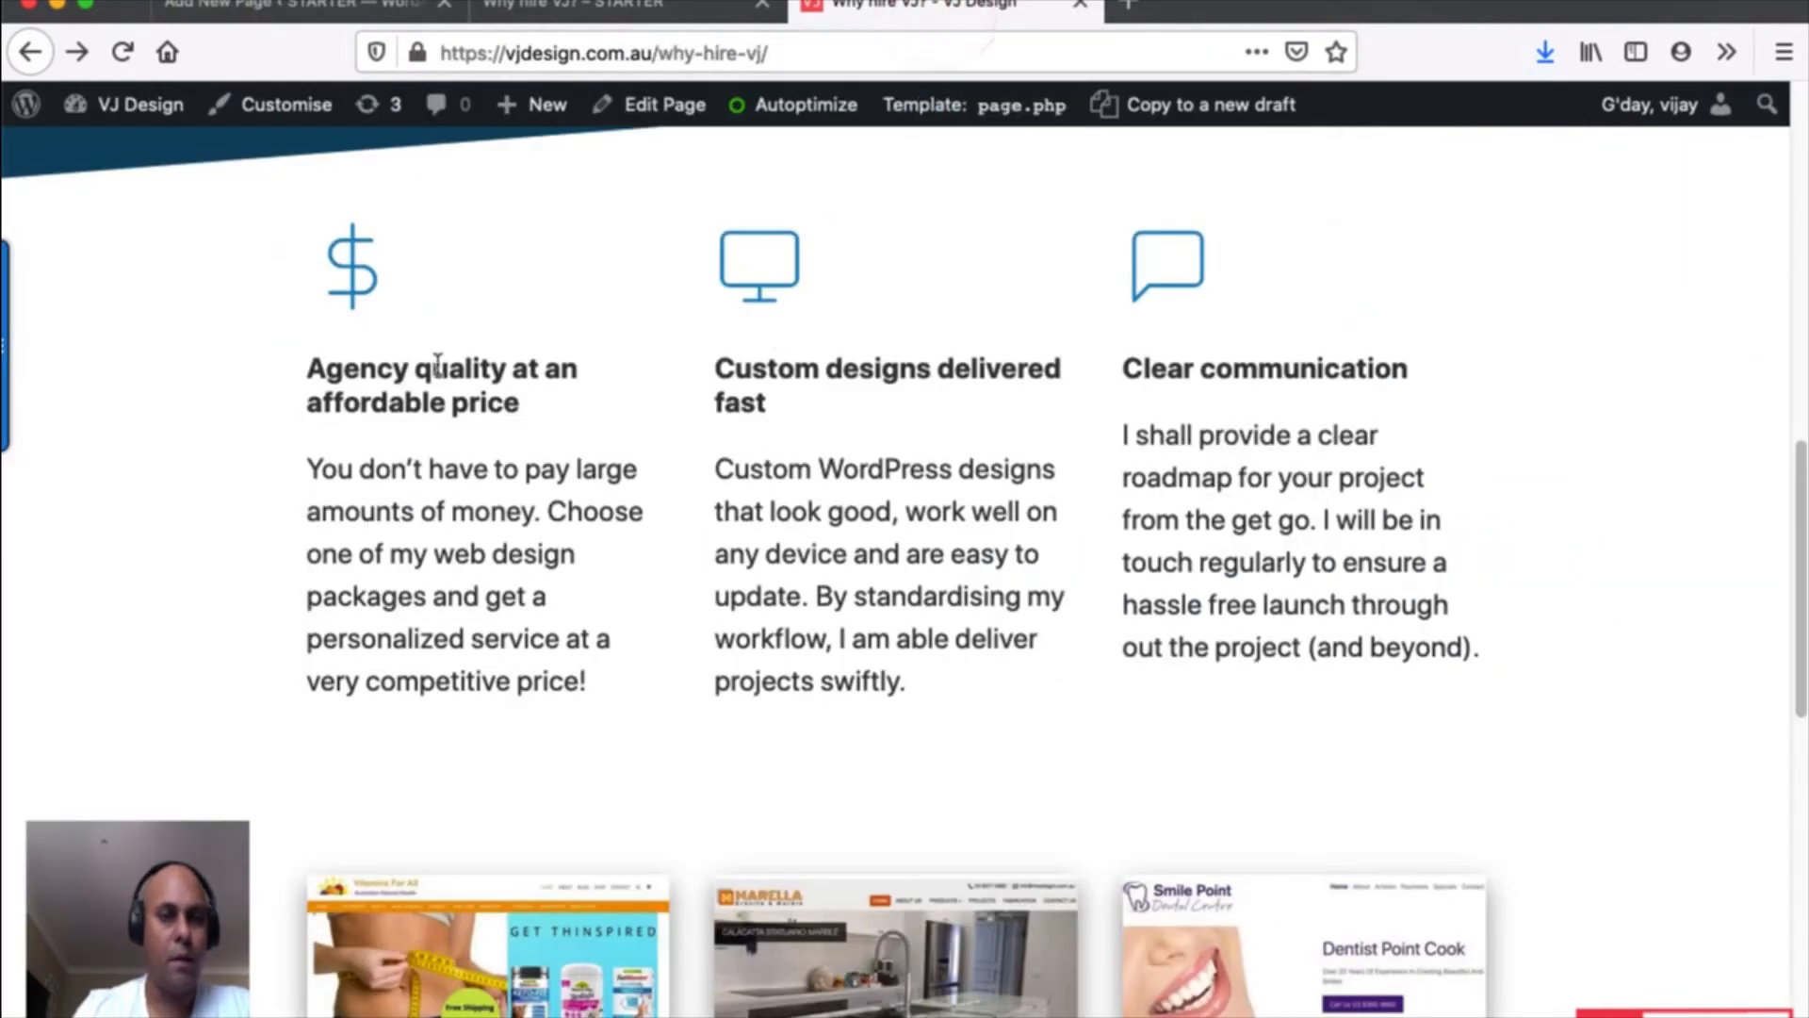
{"action": "left_click", "coordinate": [260, 10]}
{"action": "left_click", "coordinate": [407, 645]}
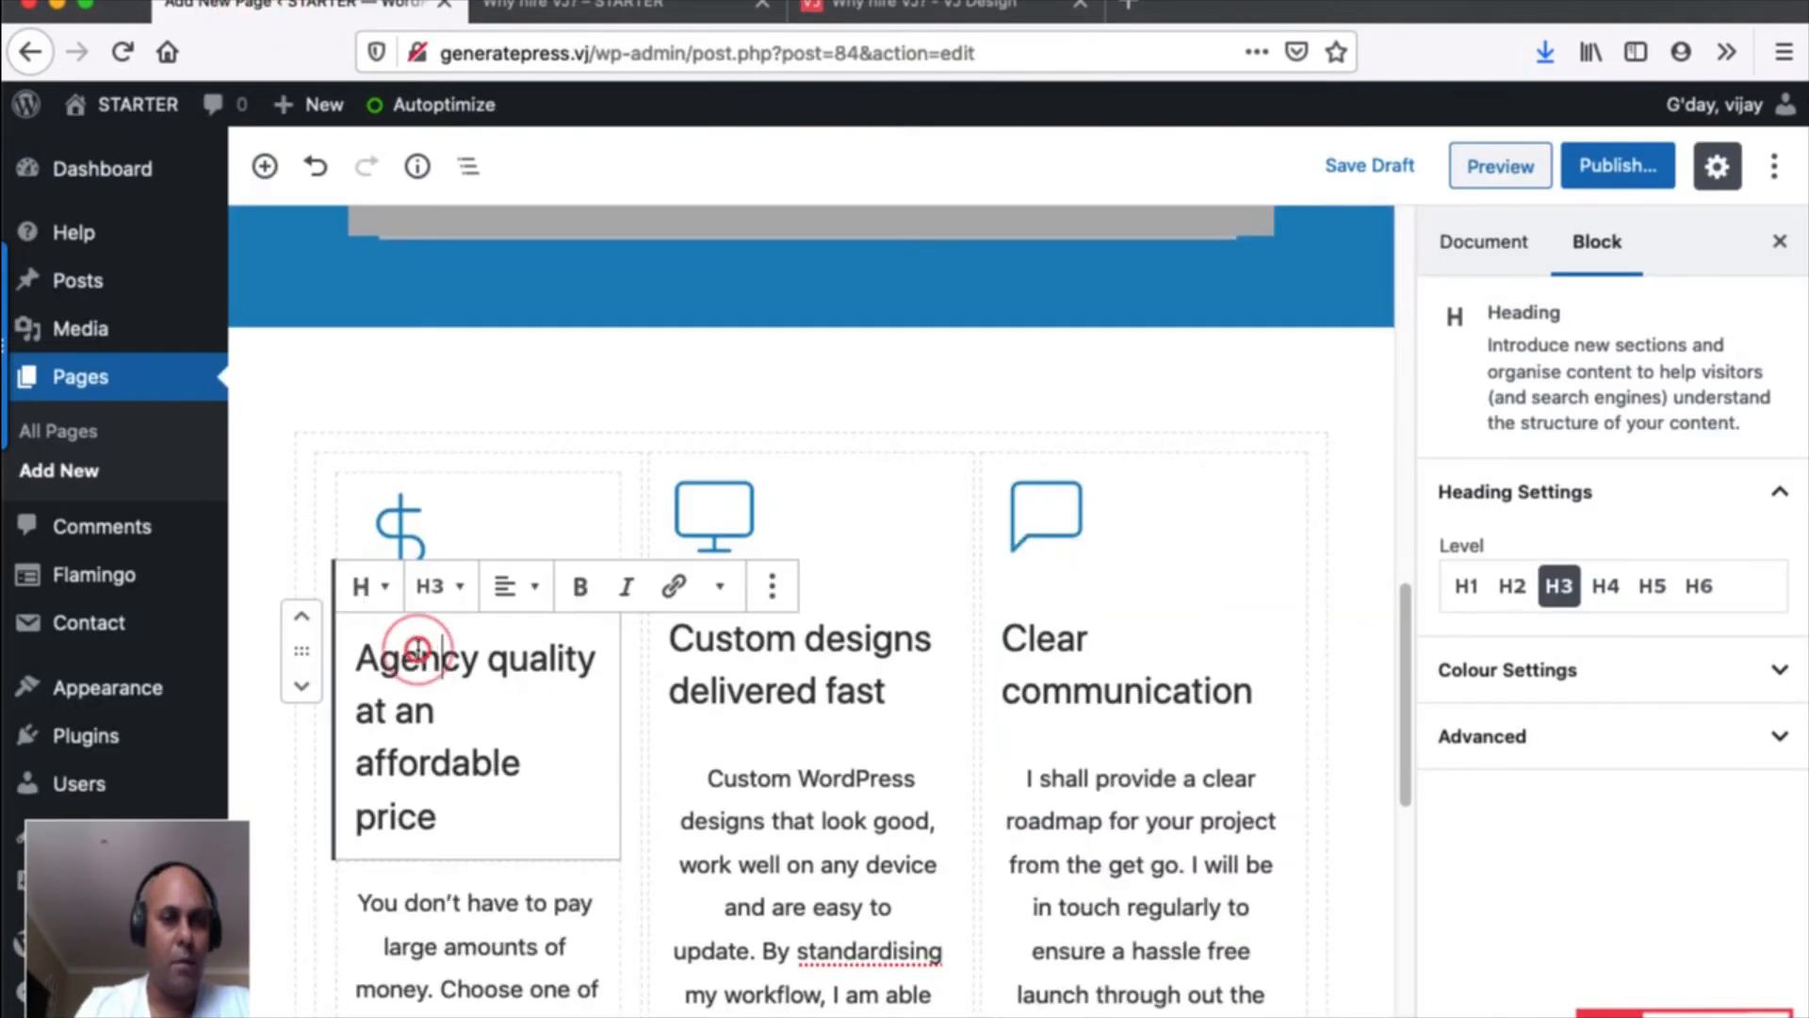
{"action": "left_click", "coordinate": [506, 592]}
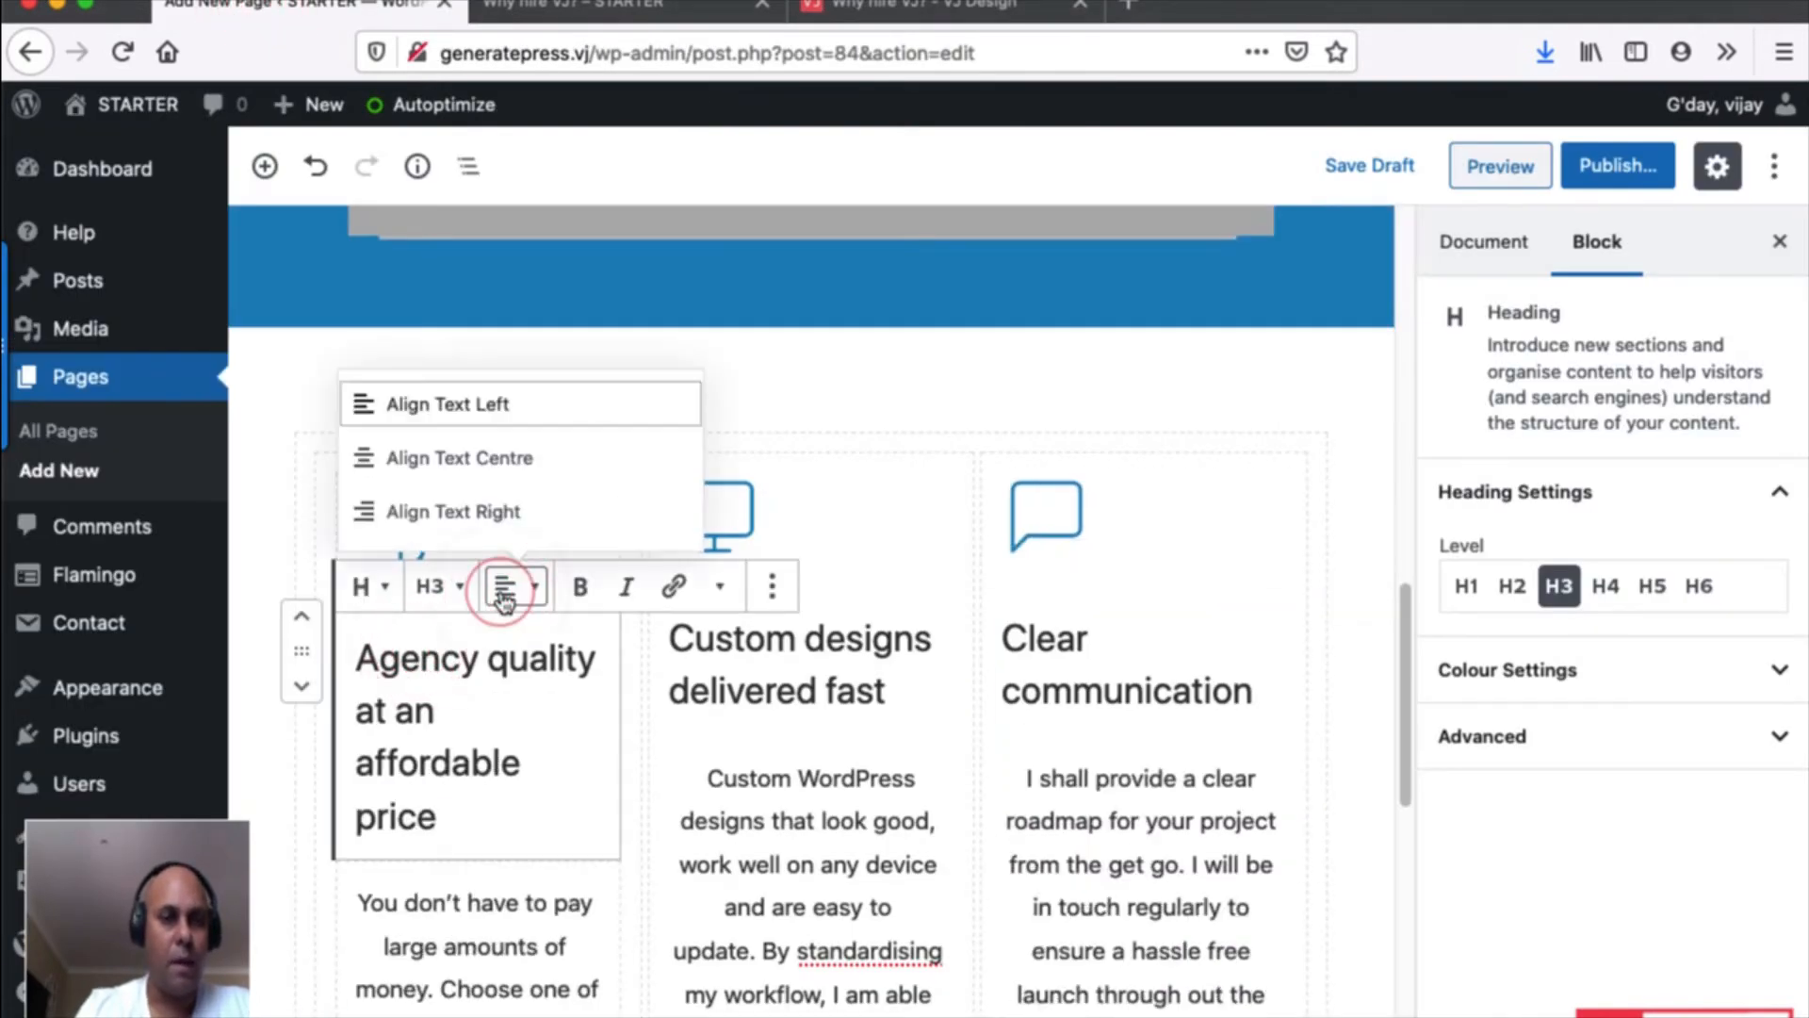
{"action": "left_click", "coordinate": [763, 651]}
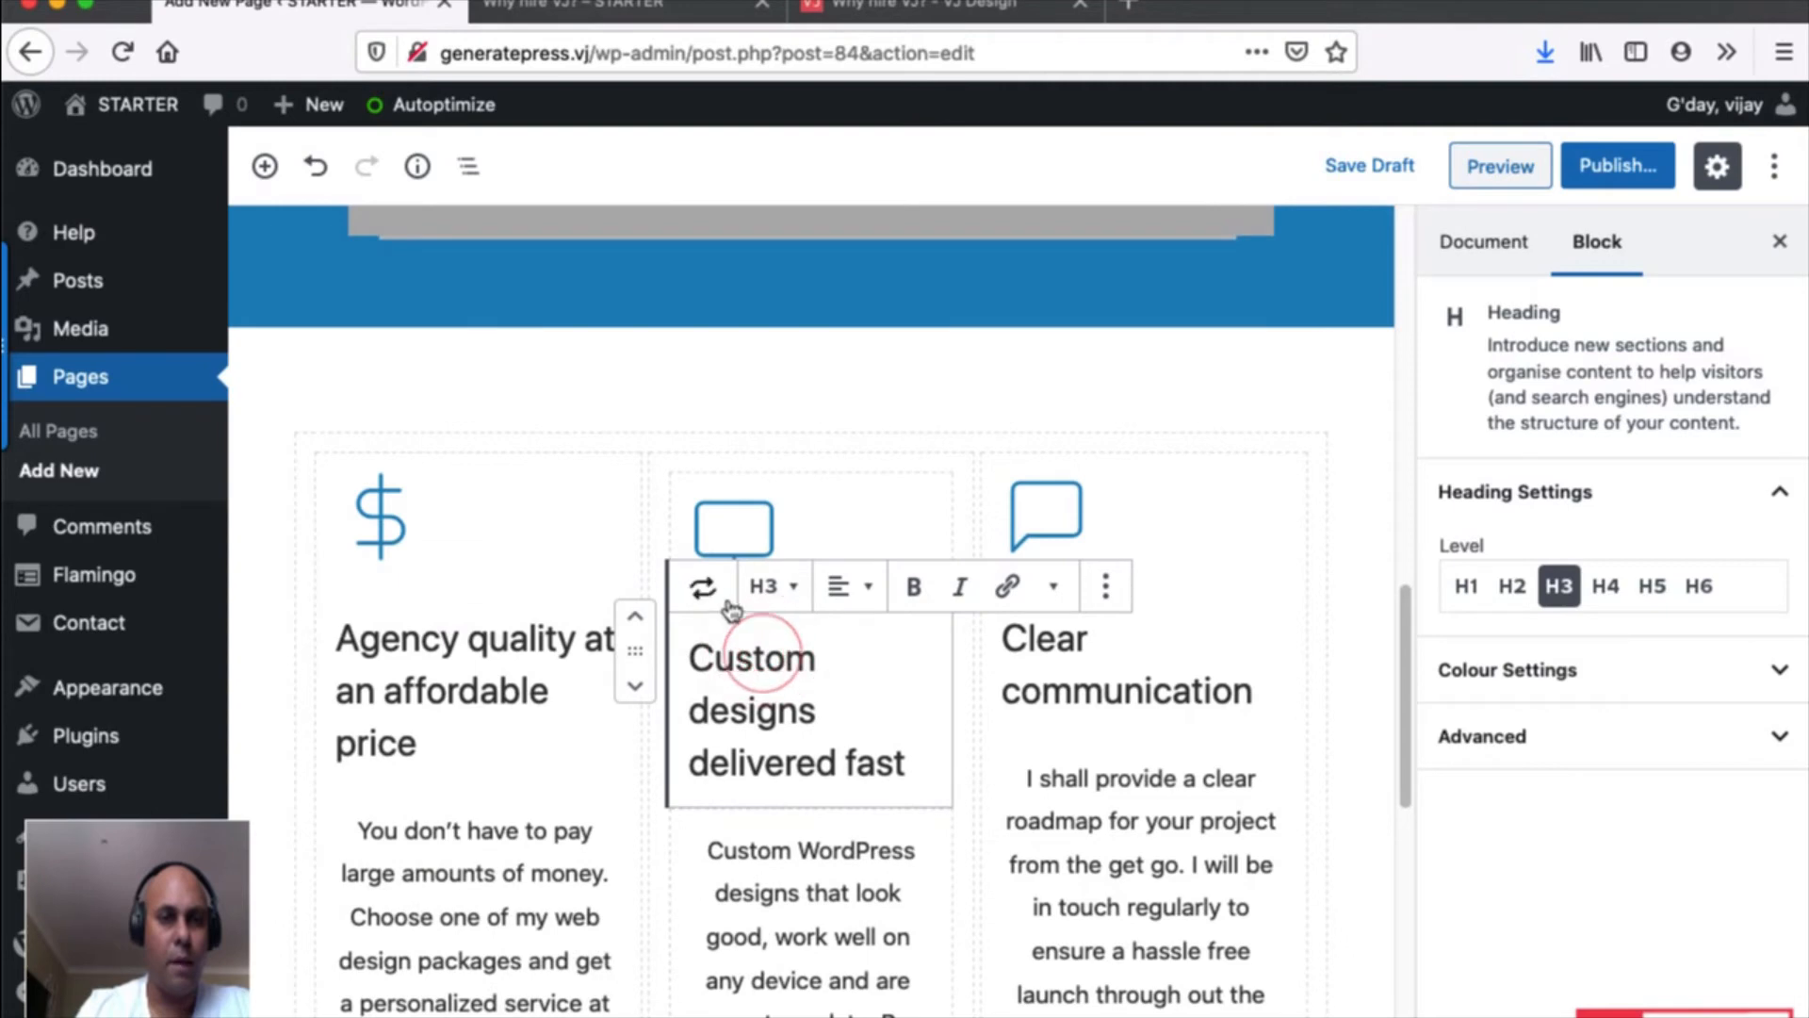
{"action": "left_click", "coordinate": [865, 592]}
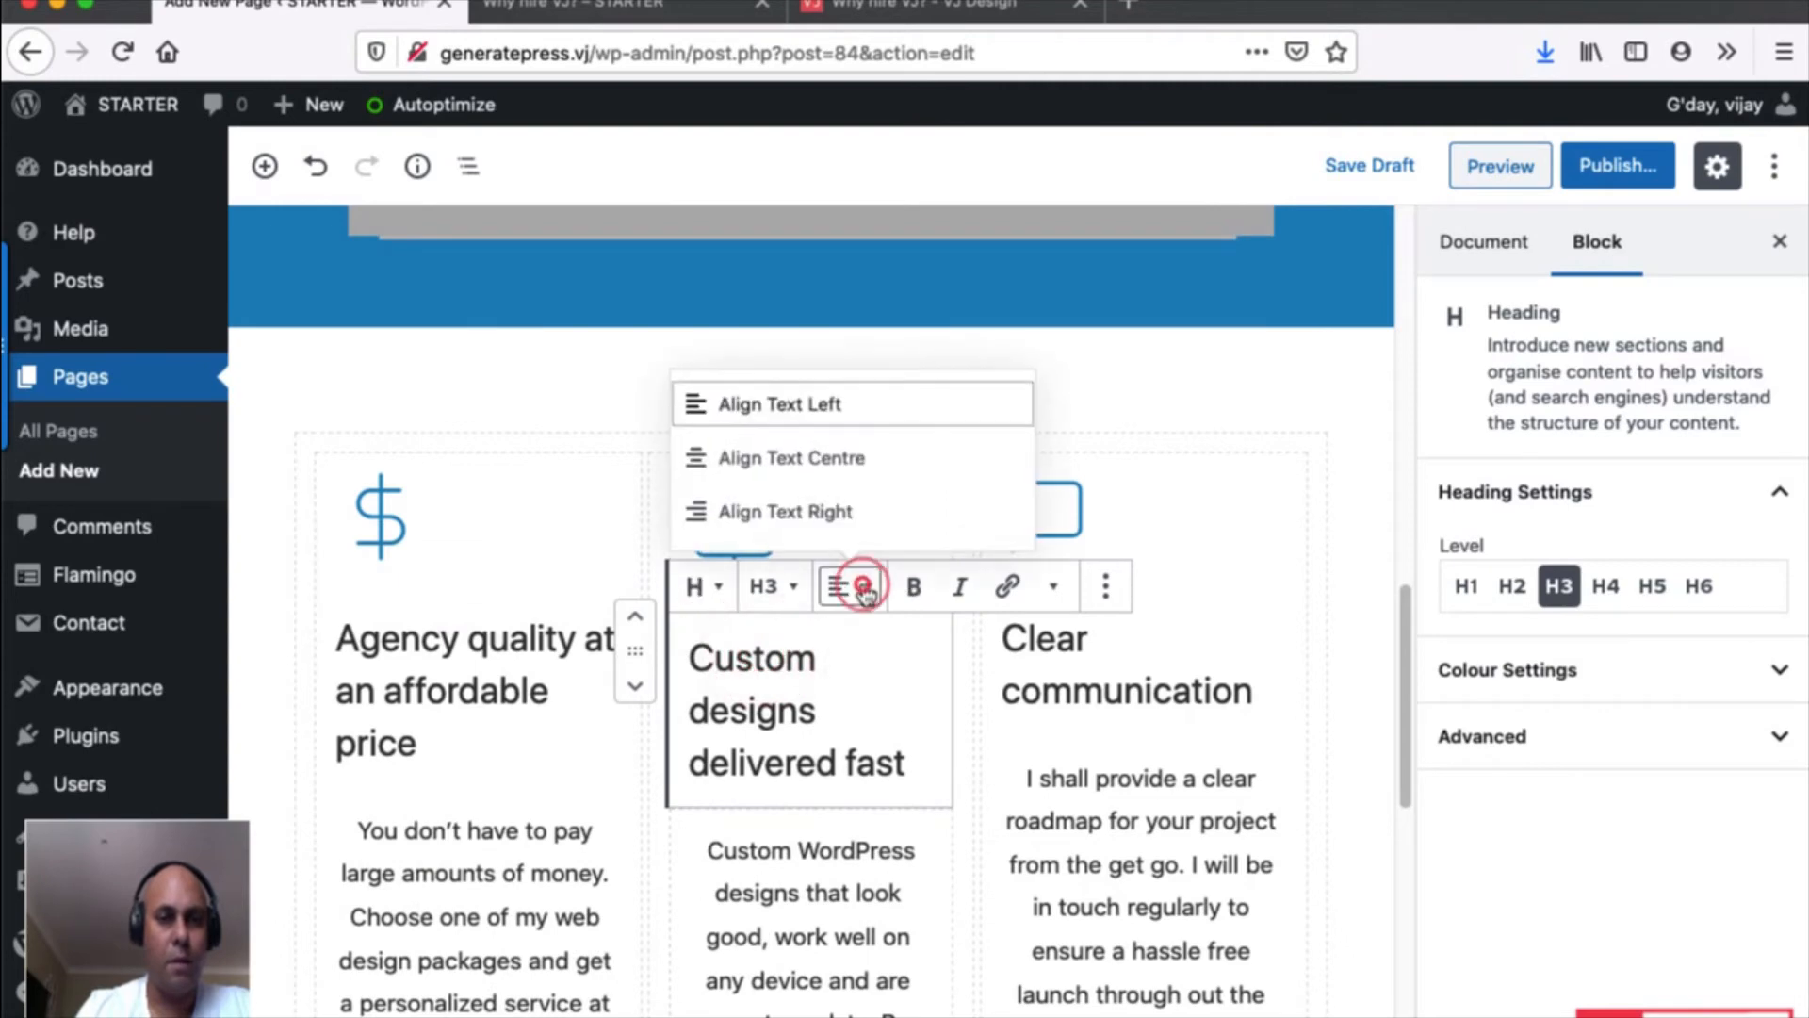
{"action": "left_click", "coordinate": [1130, 672]}
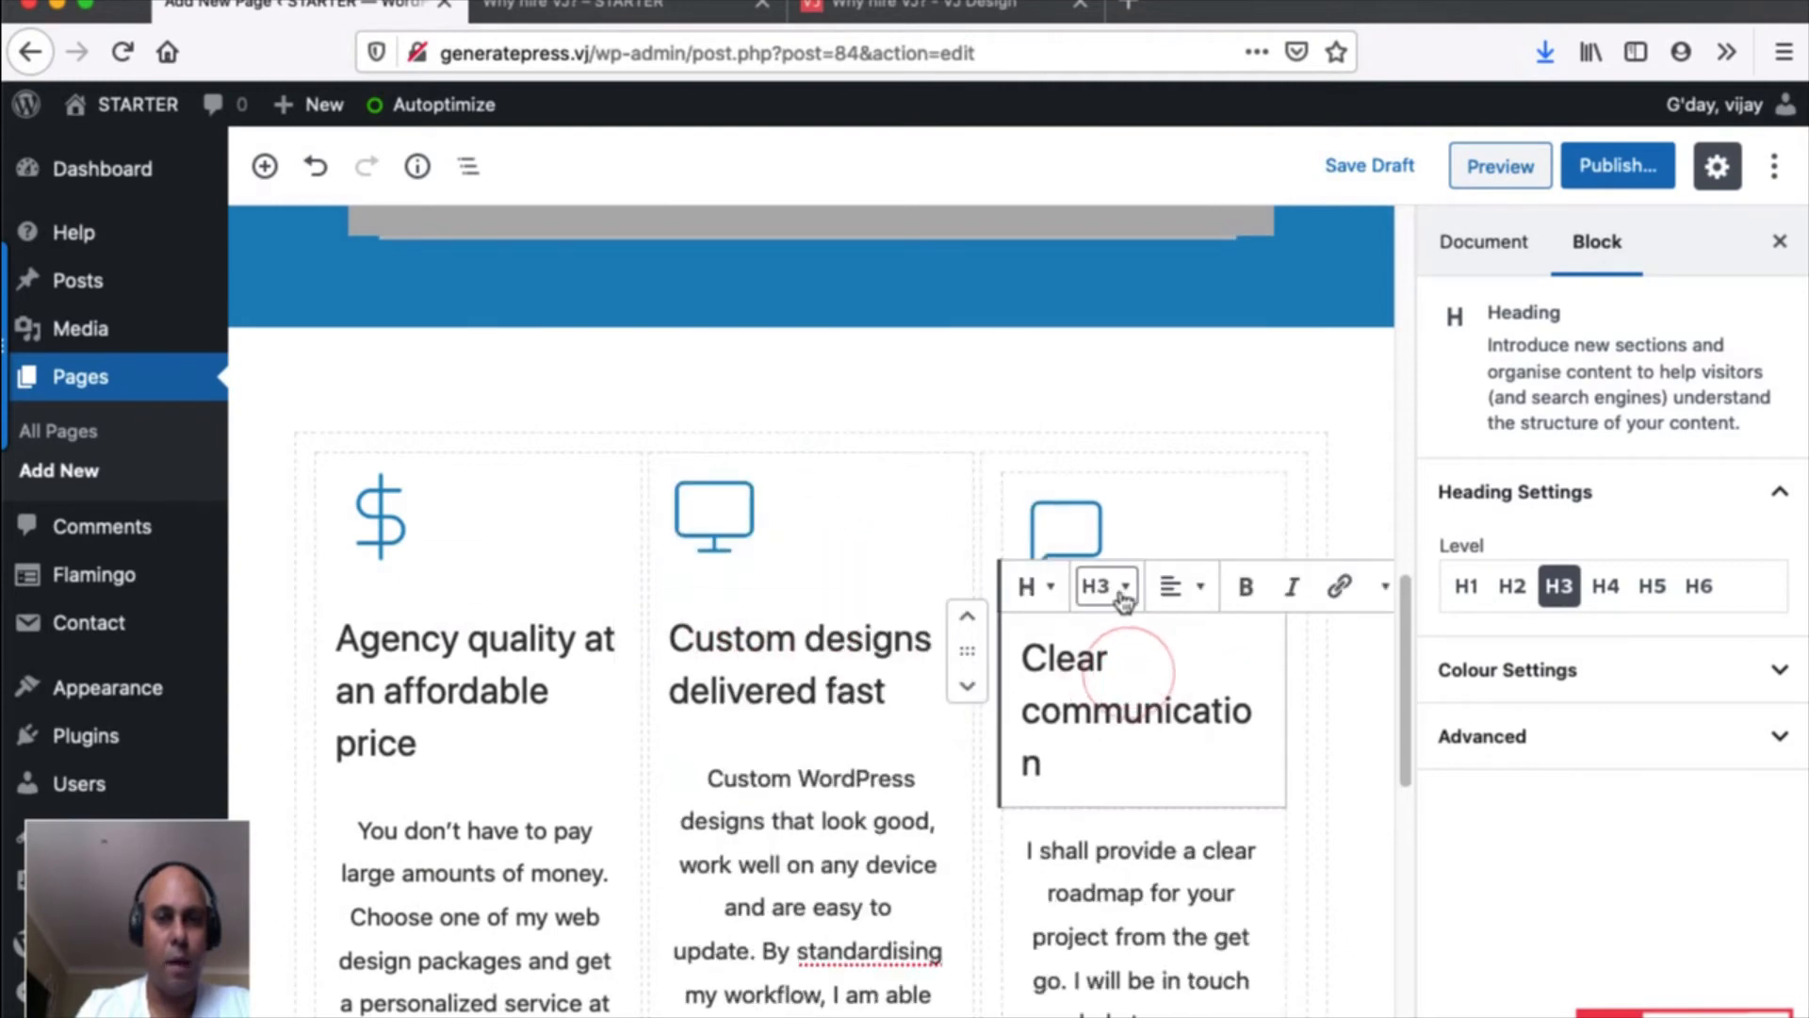
{"action": "left_click", "coordinate": [1180, 587]}
Remove the centre alignment from the body paragraphs under the three column headings.
{"action": "scroll", "coordinate": [613, 792], "scroll_direction": "down", "scroll_amount": 5}
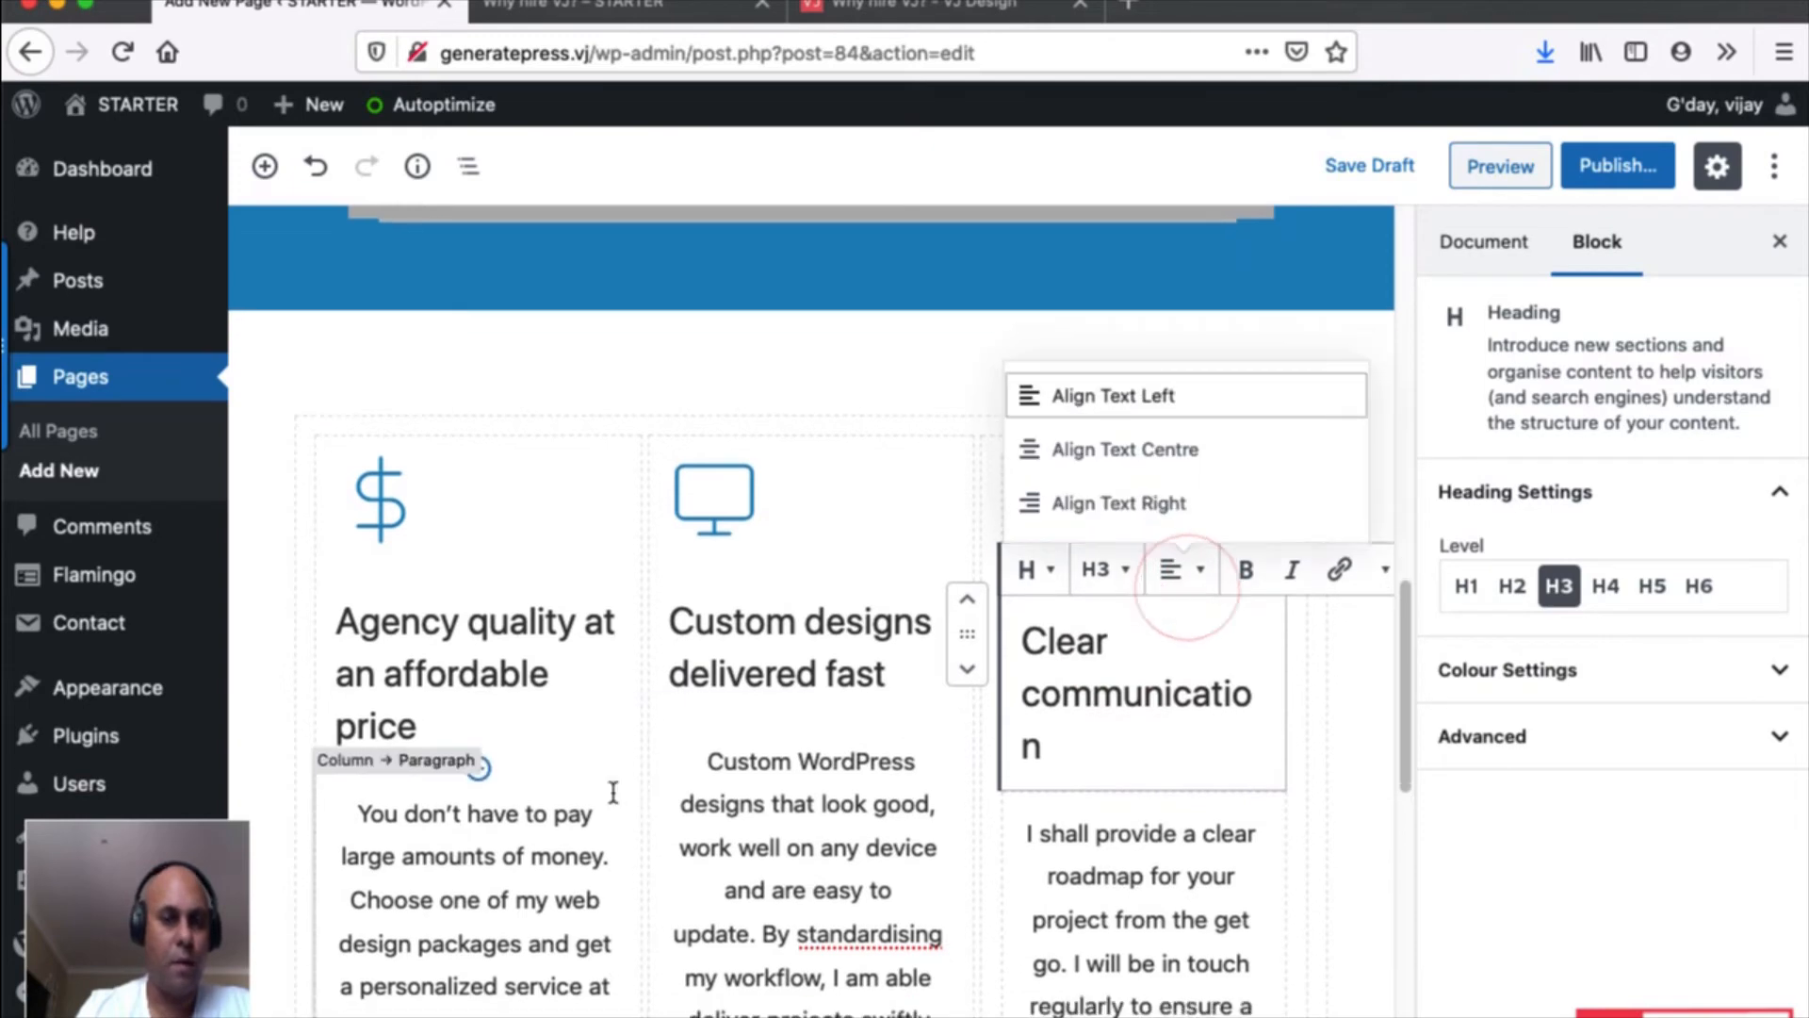
{"action": "left_click", "coordinate": [465, 763]}
{"action": "left_click", "coordinate": [439, 610]}
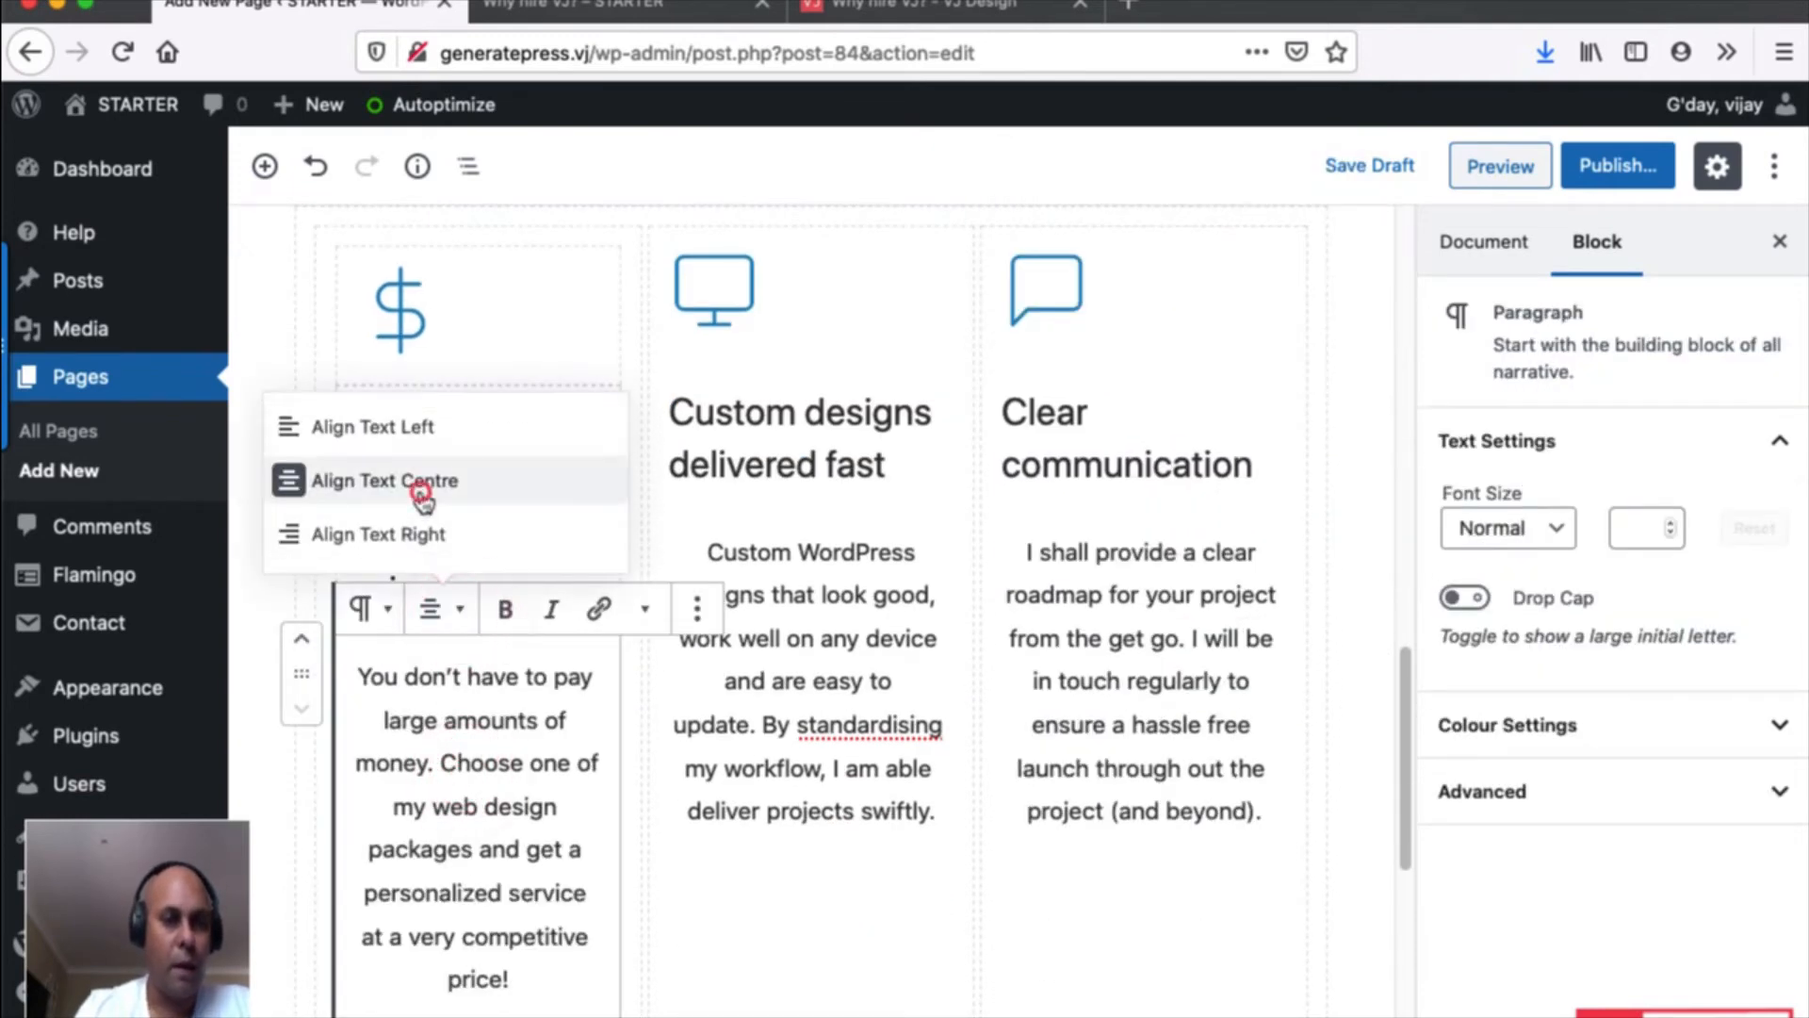
{"action": "left_click", "coordinate": [423, 486]}
{"action": "left_click", "coordinate": [810, 759]}
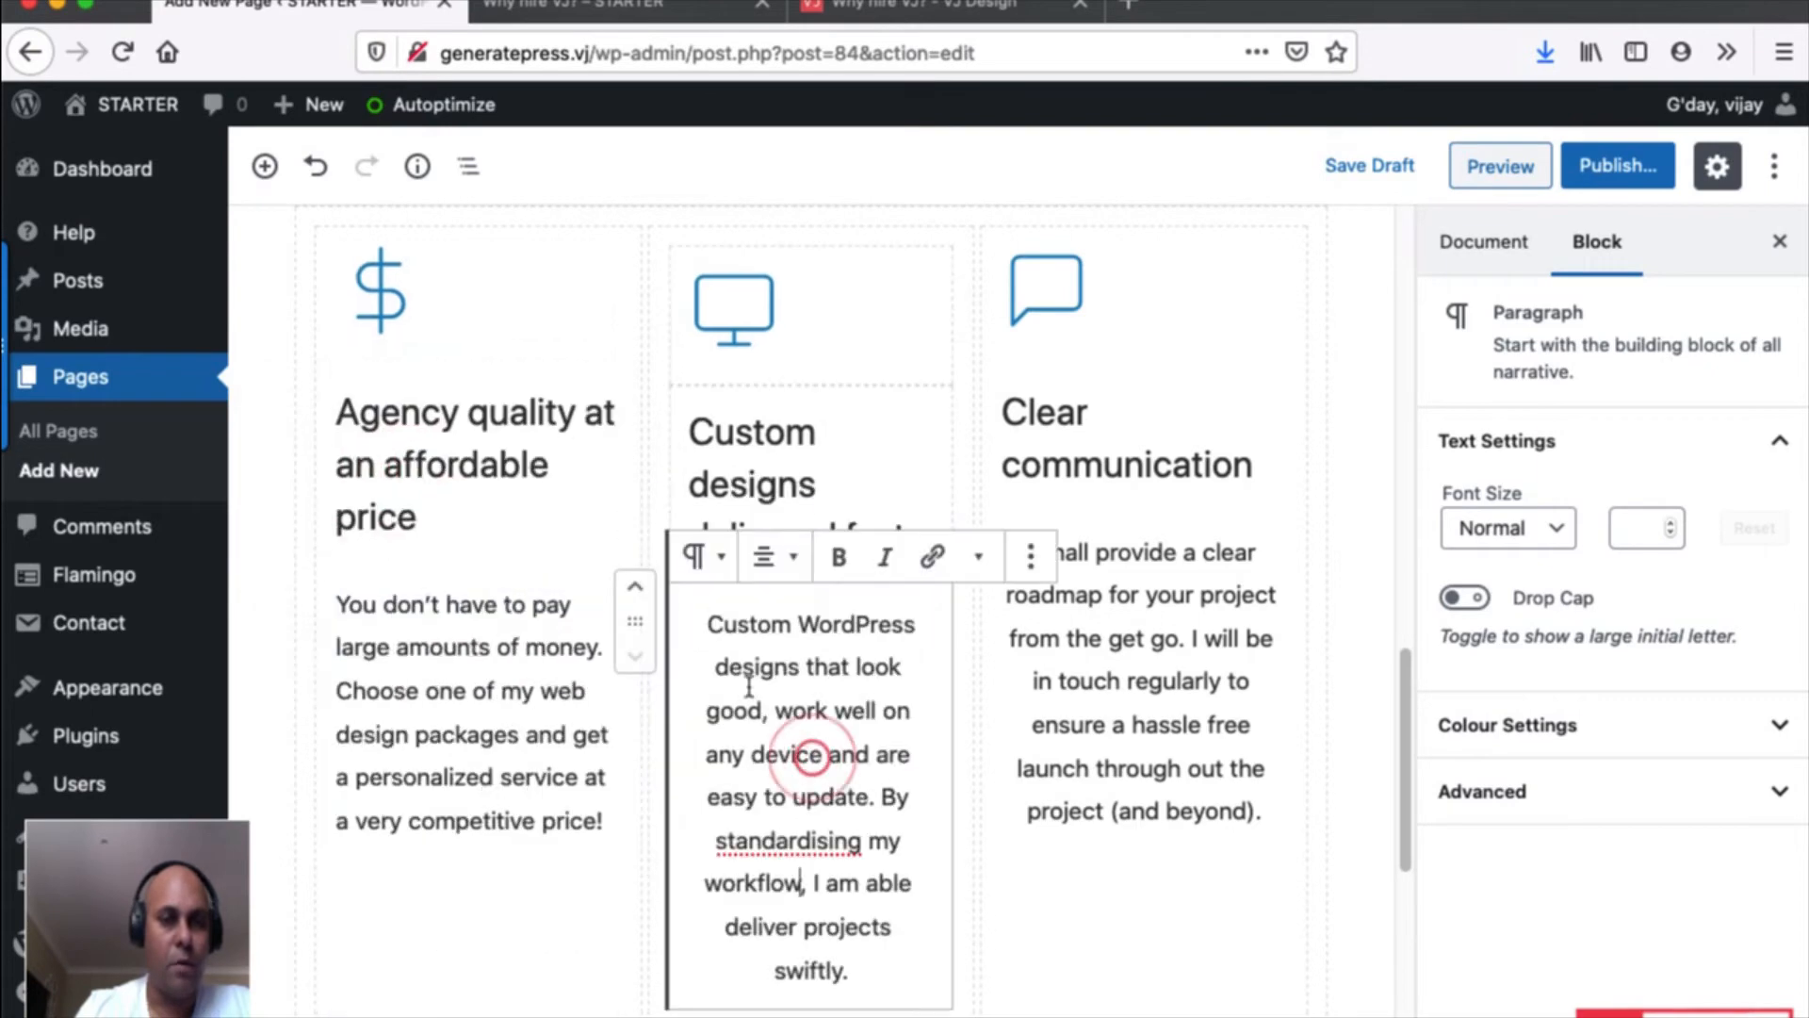
{"action": "left_click", "coordinate": [767, 558]}
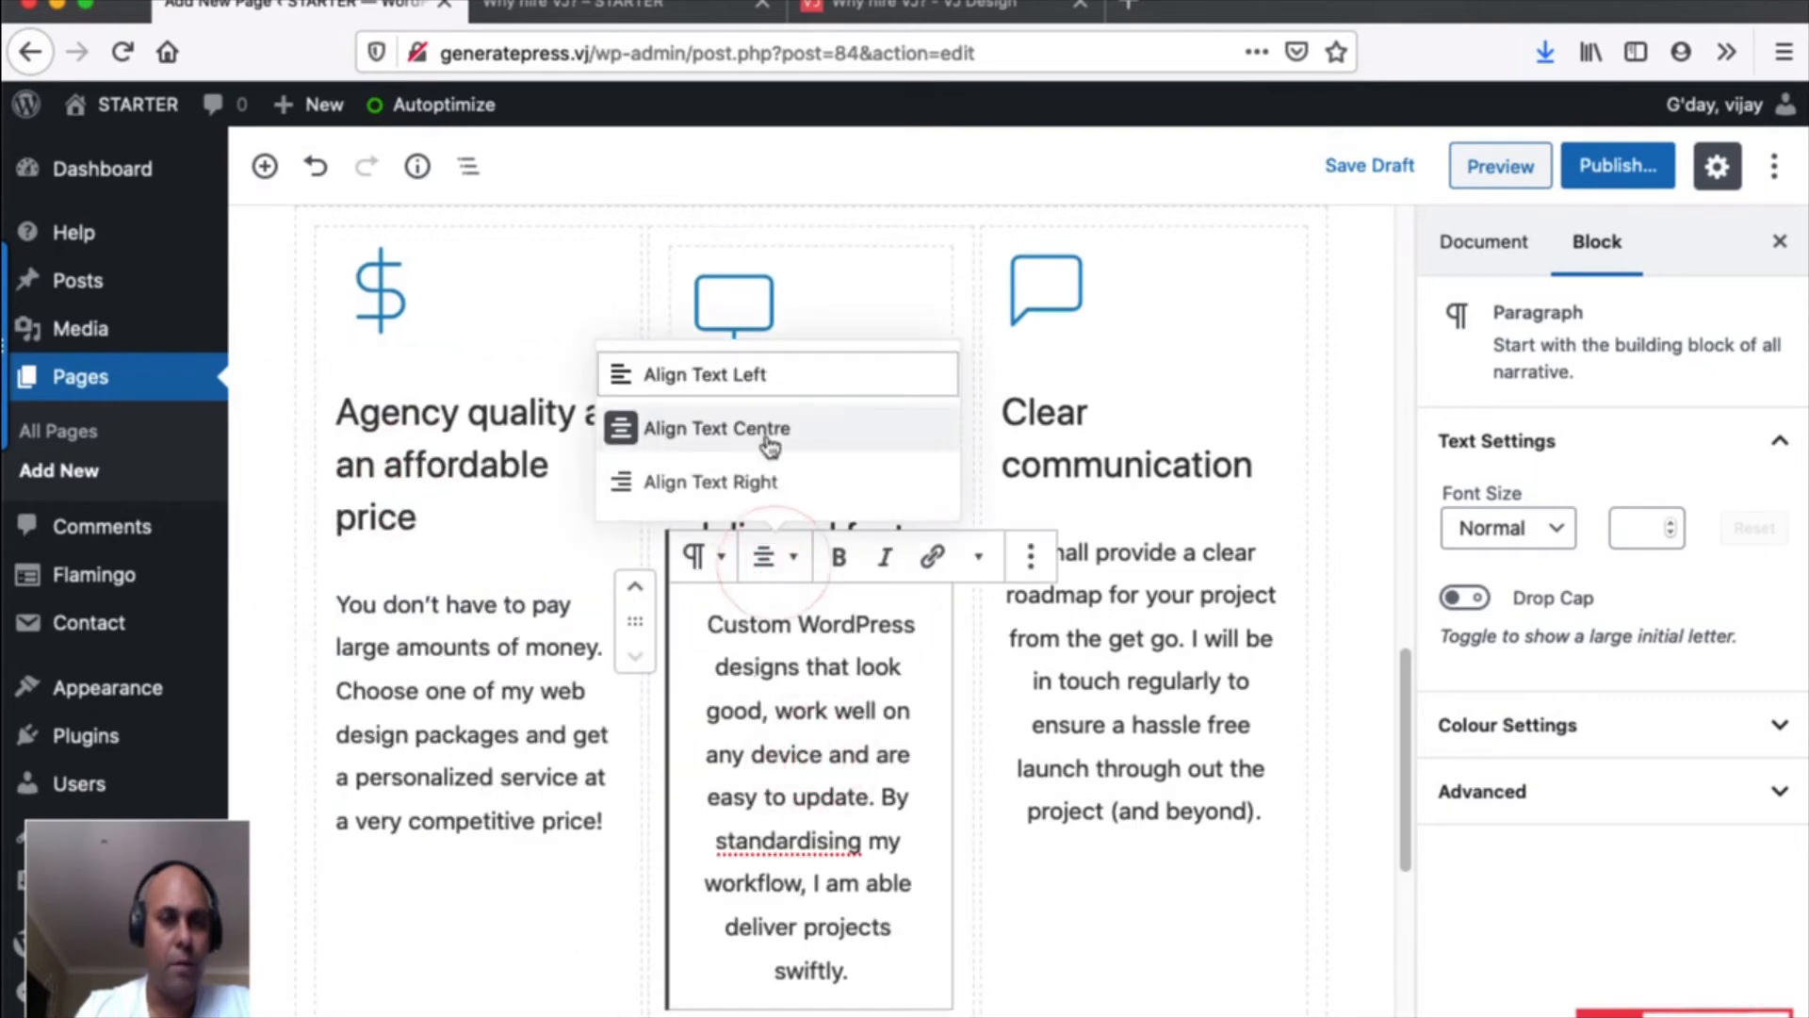
{"action": "left_click", "coordinate": [717, 428]}
{"action": "left_click", "coordinate": [1165, 683]}
{"action": "left_click", "coordinate": [1097, 556]}
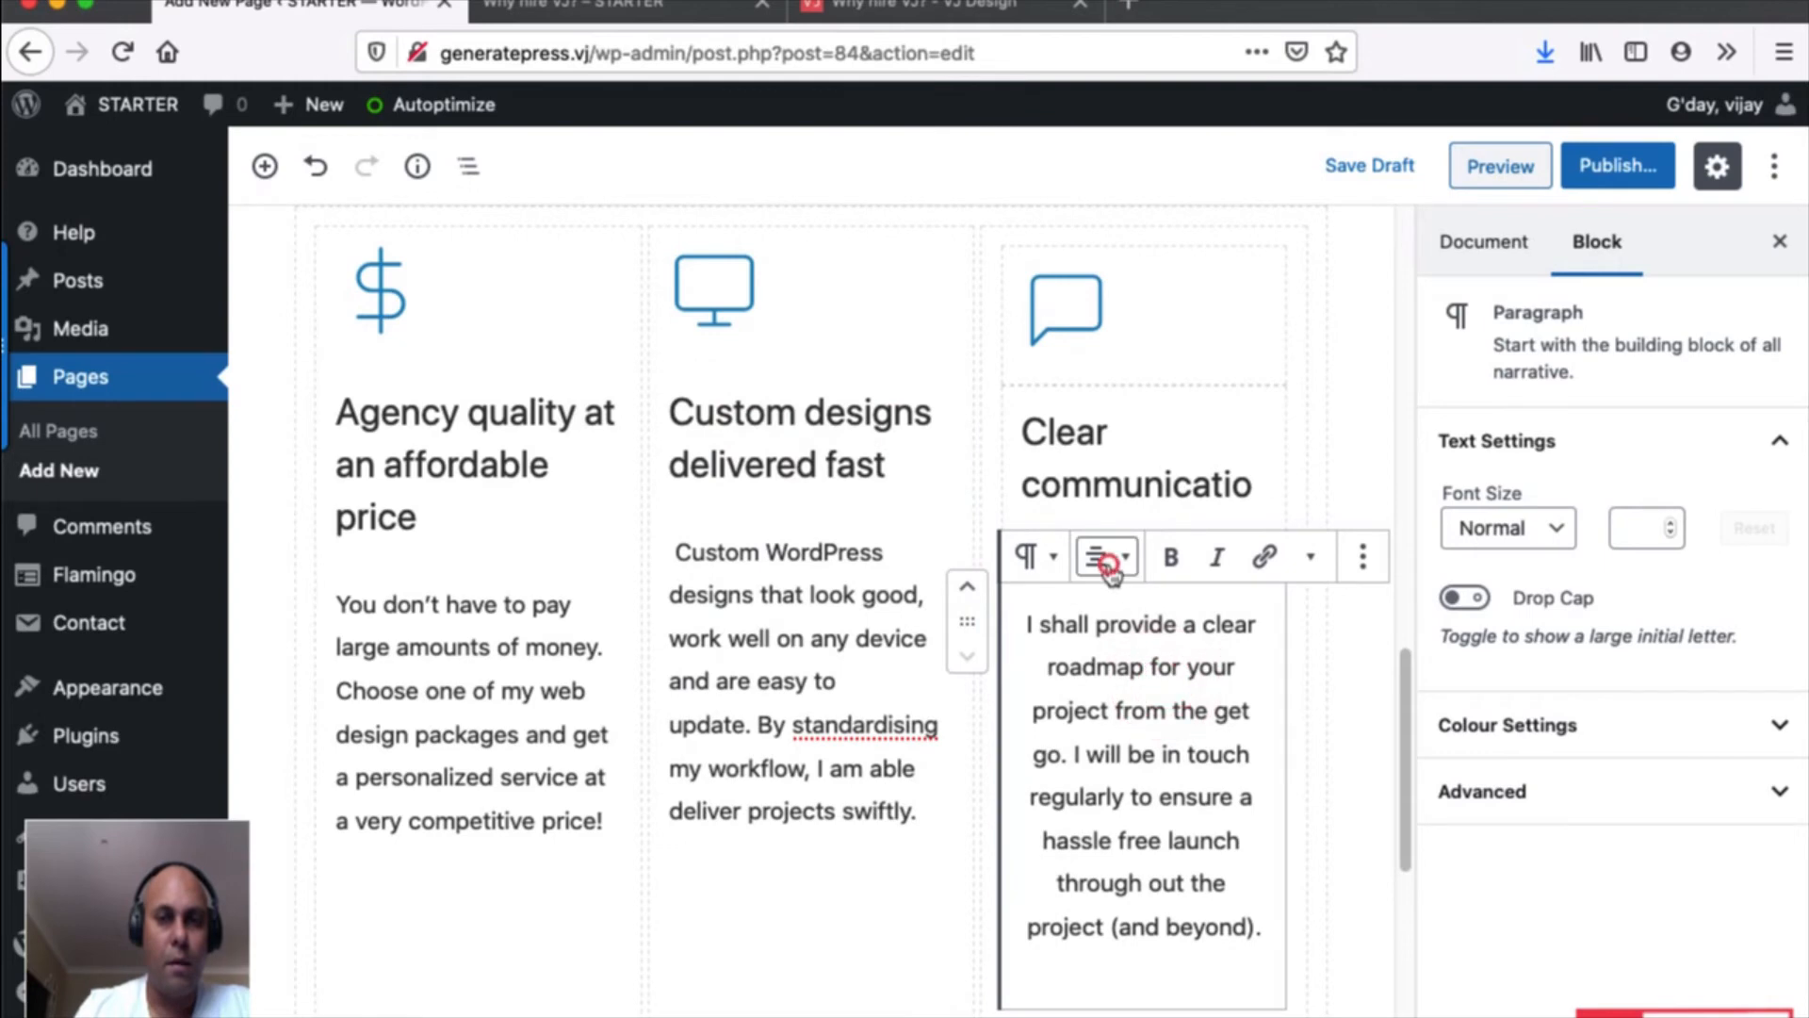
{"action": "left_click", "coordinate": [1069, 428]}
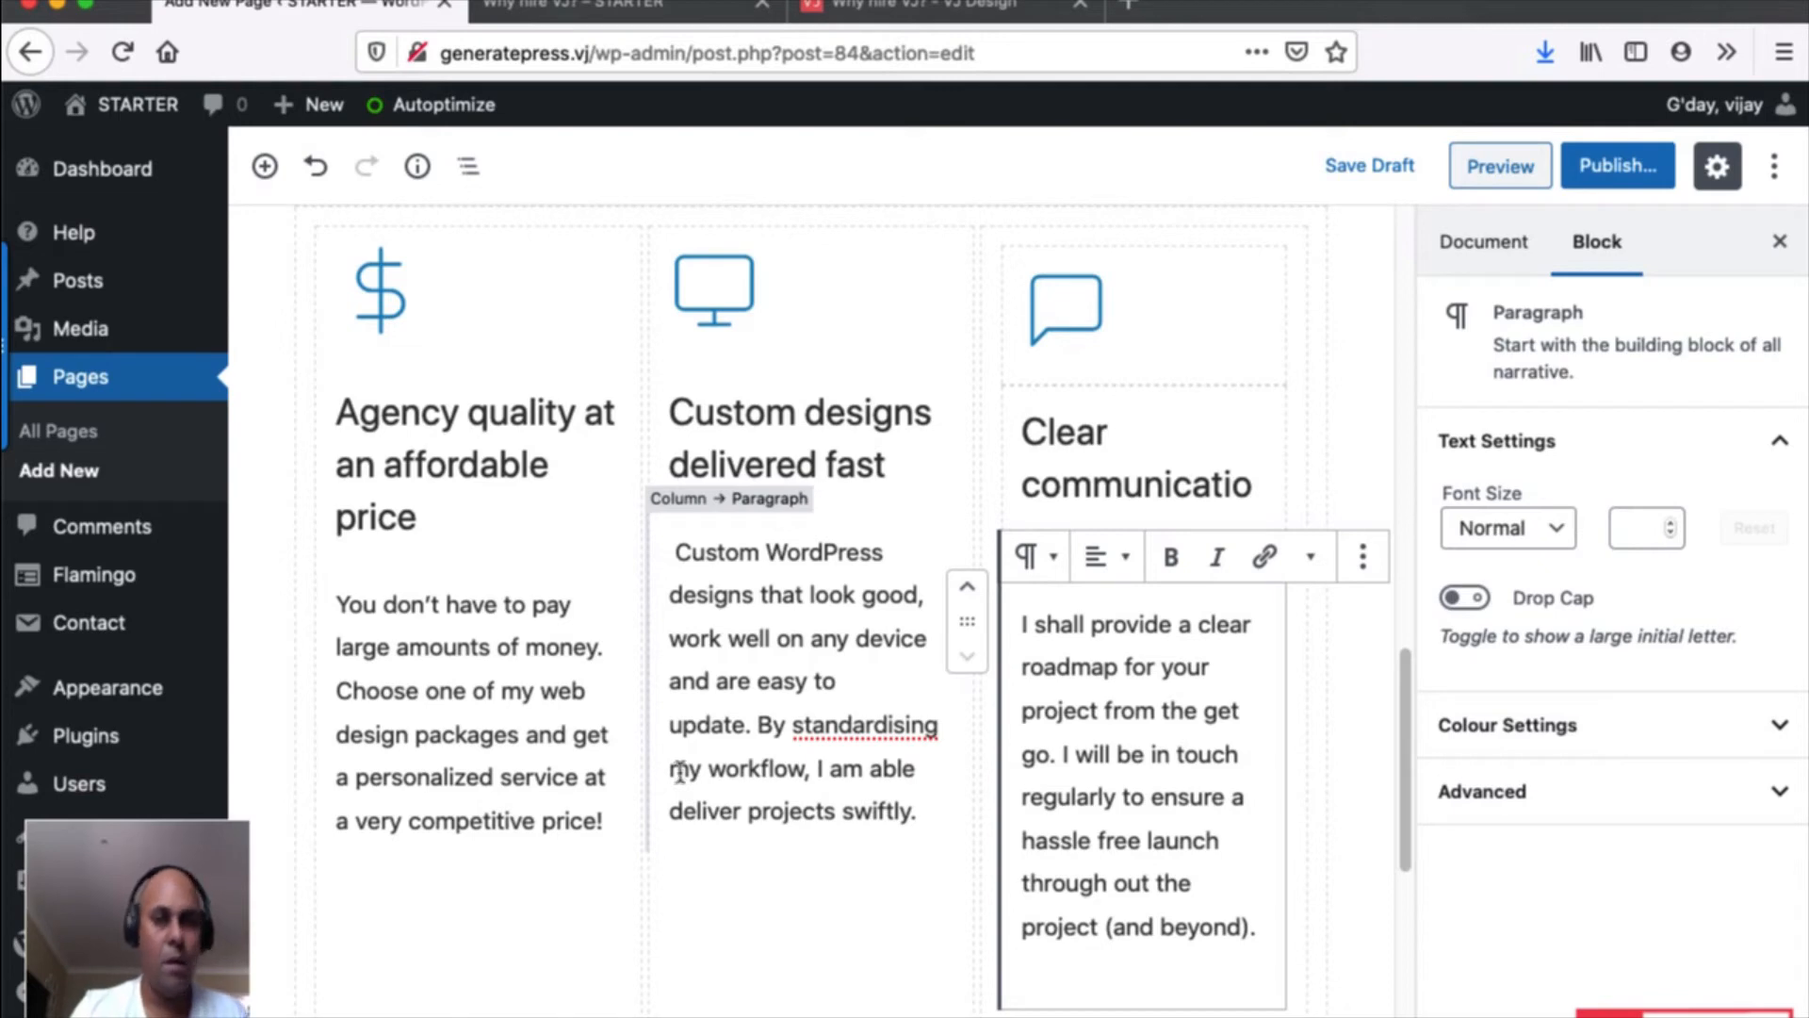
Save the page as a draft and open its preview.
{"action": "scroll", "coordinate": [586, 838], "scroll_direction": "down", "scroll_amount": 4}
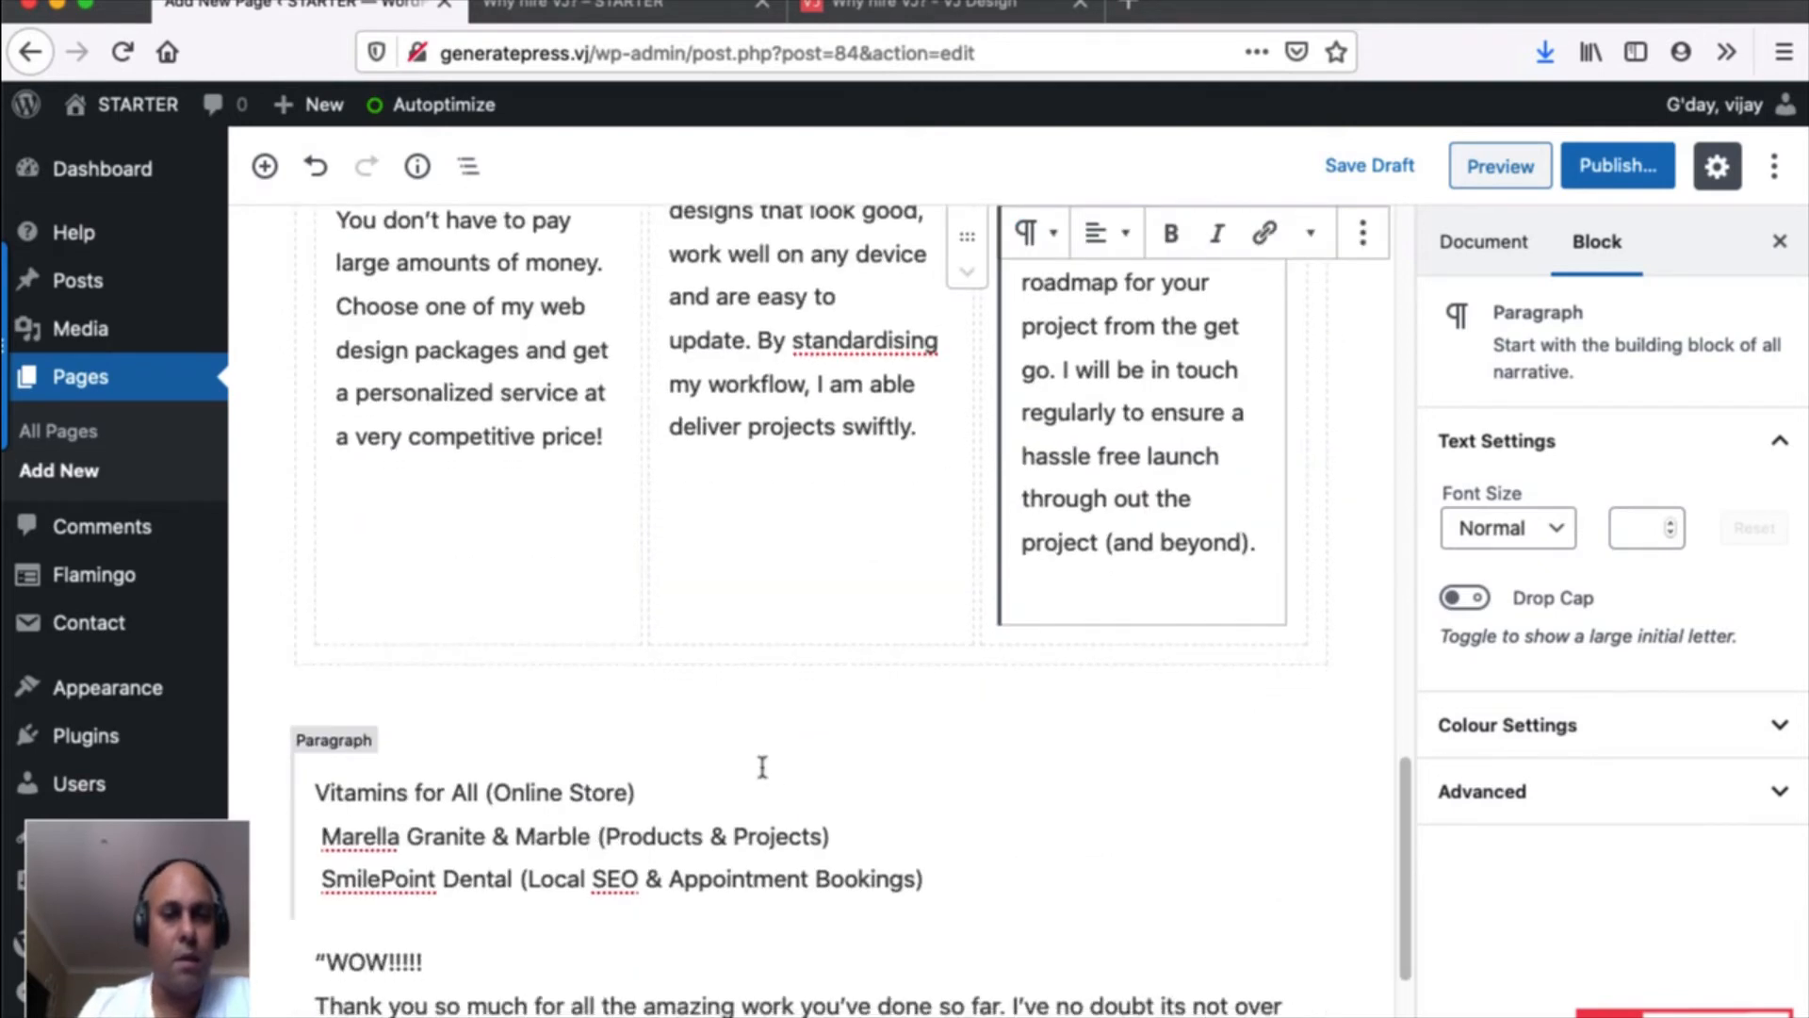
{"action": "scroll", "coordinate": [767, 752], "scroll_direction": "down", "scroll_amount": 1}
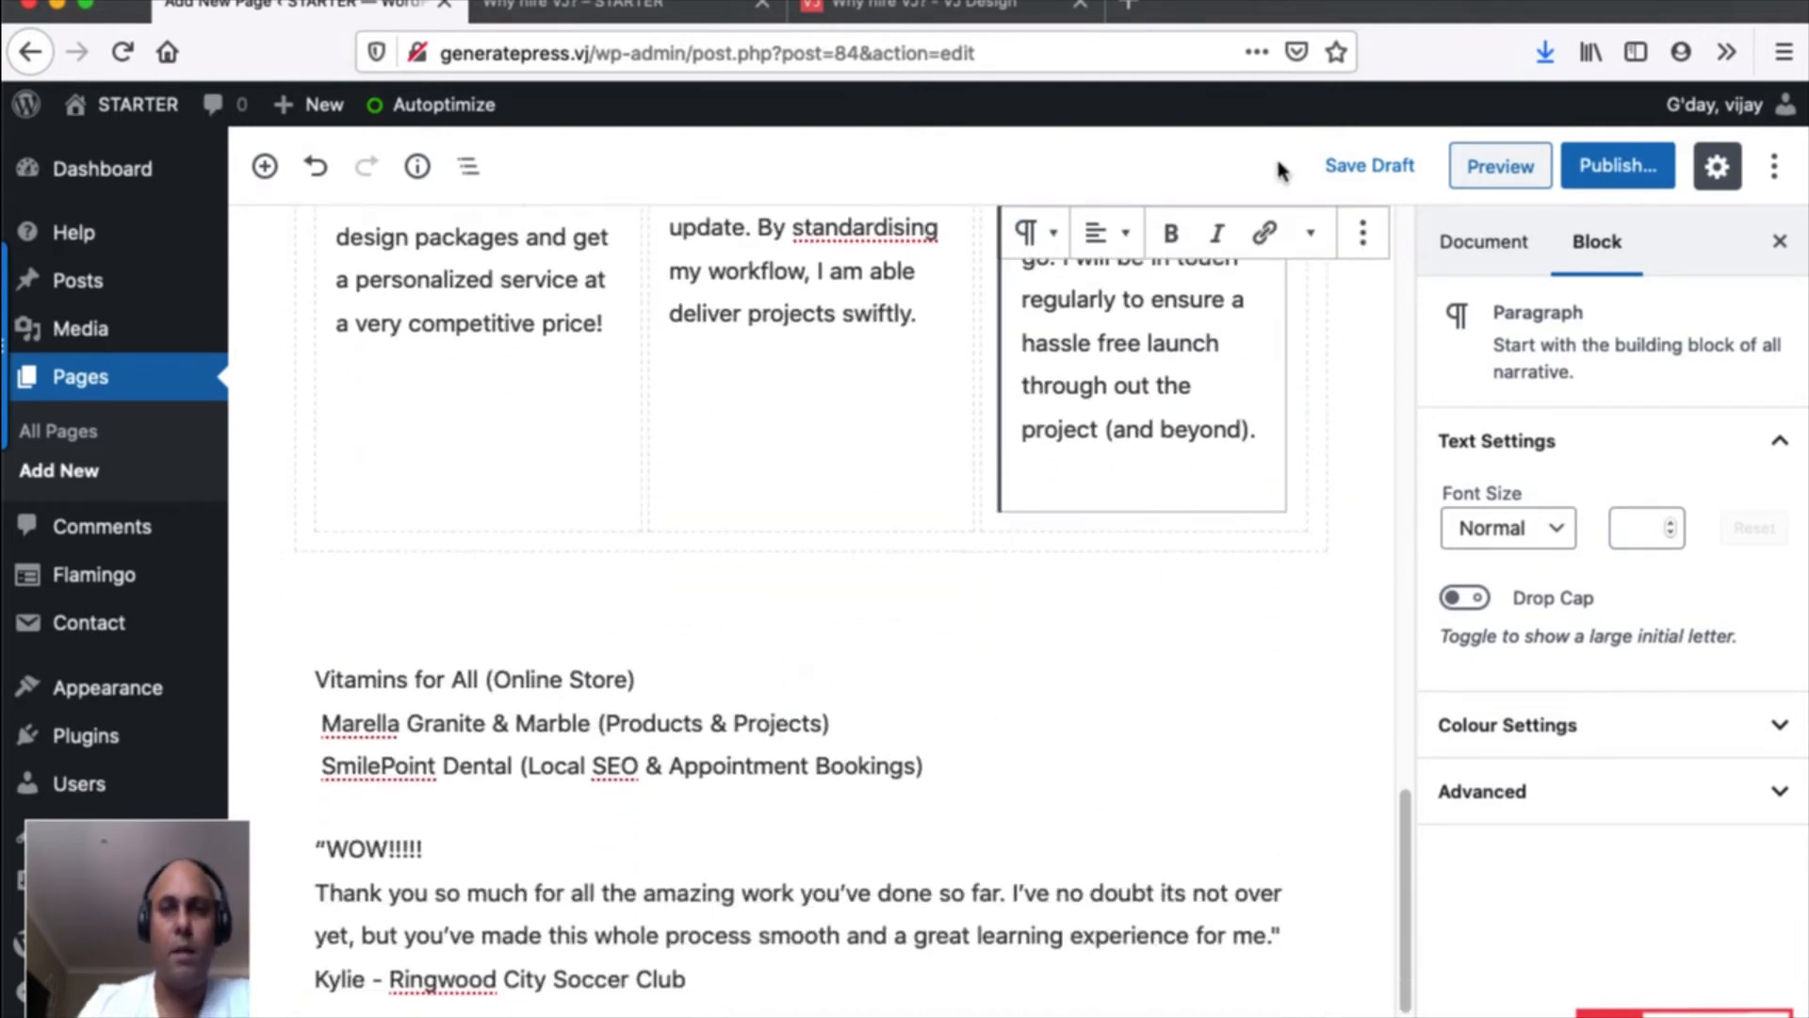
{"action": "left_click", "coordinate": [1335, 168]}
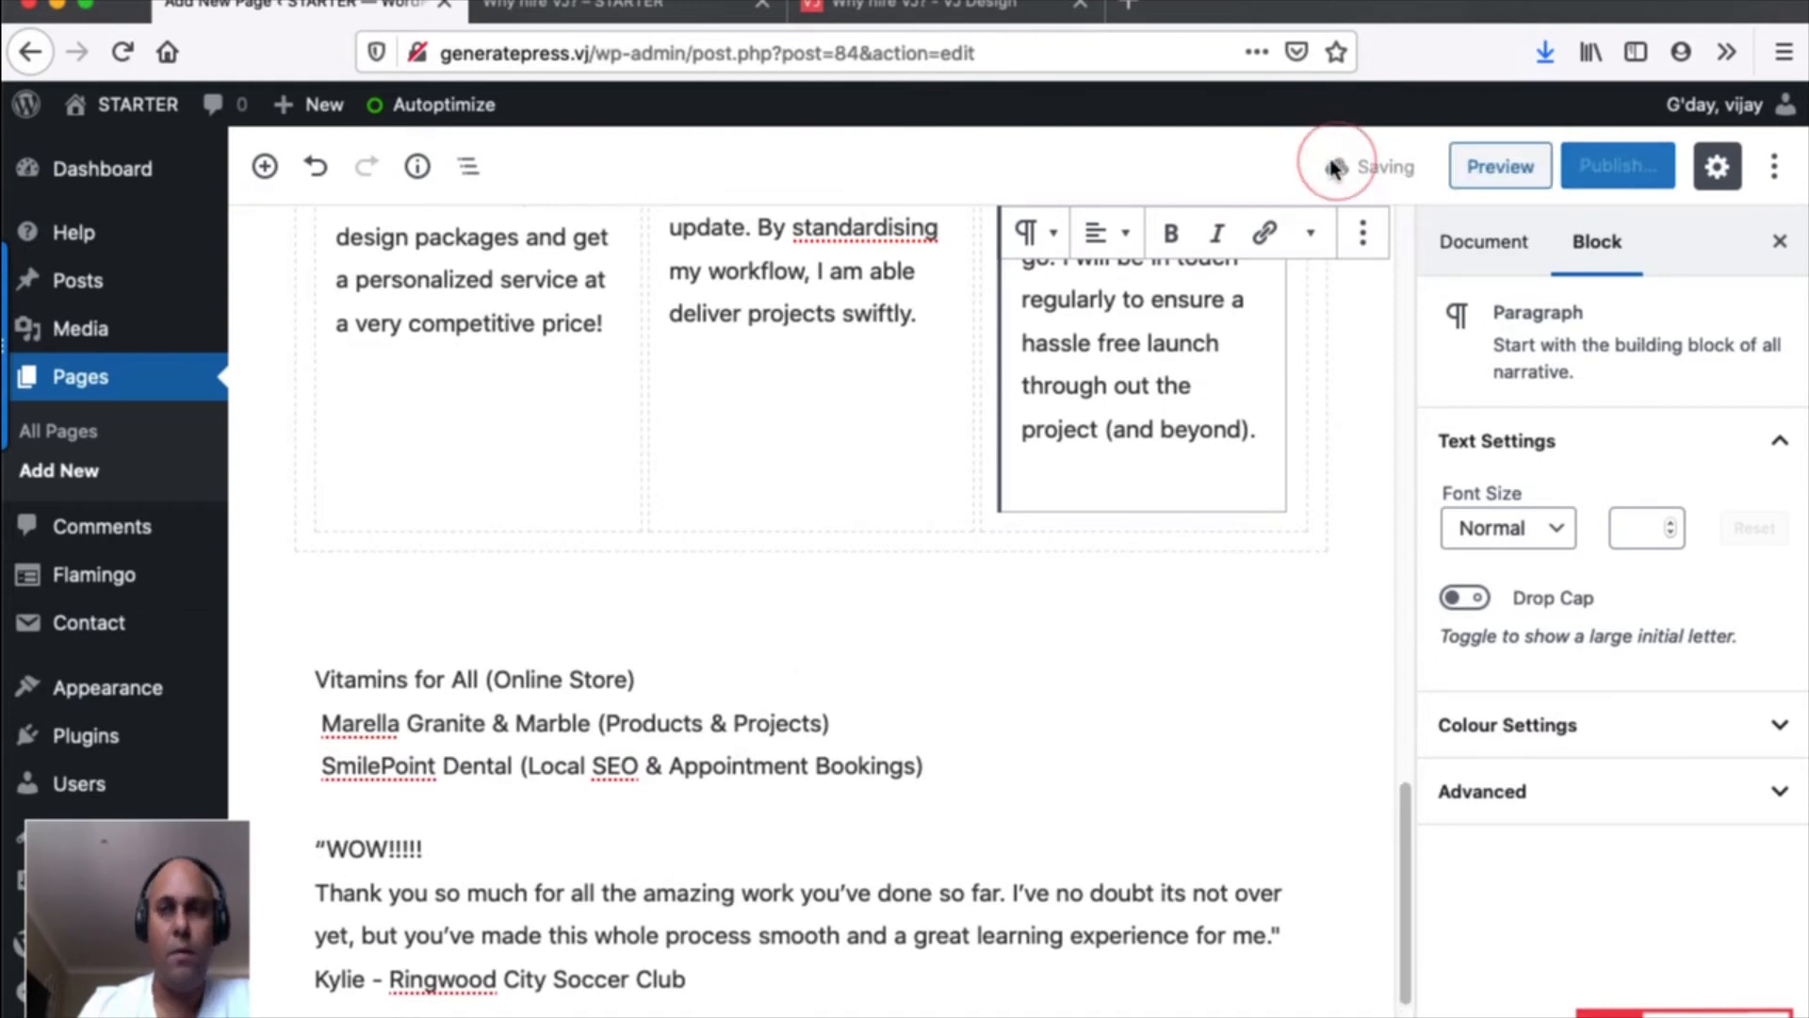
{"action": "left_click", "coordinate": [1492, 176]}
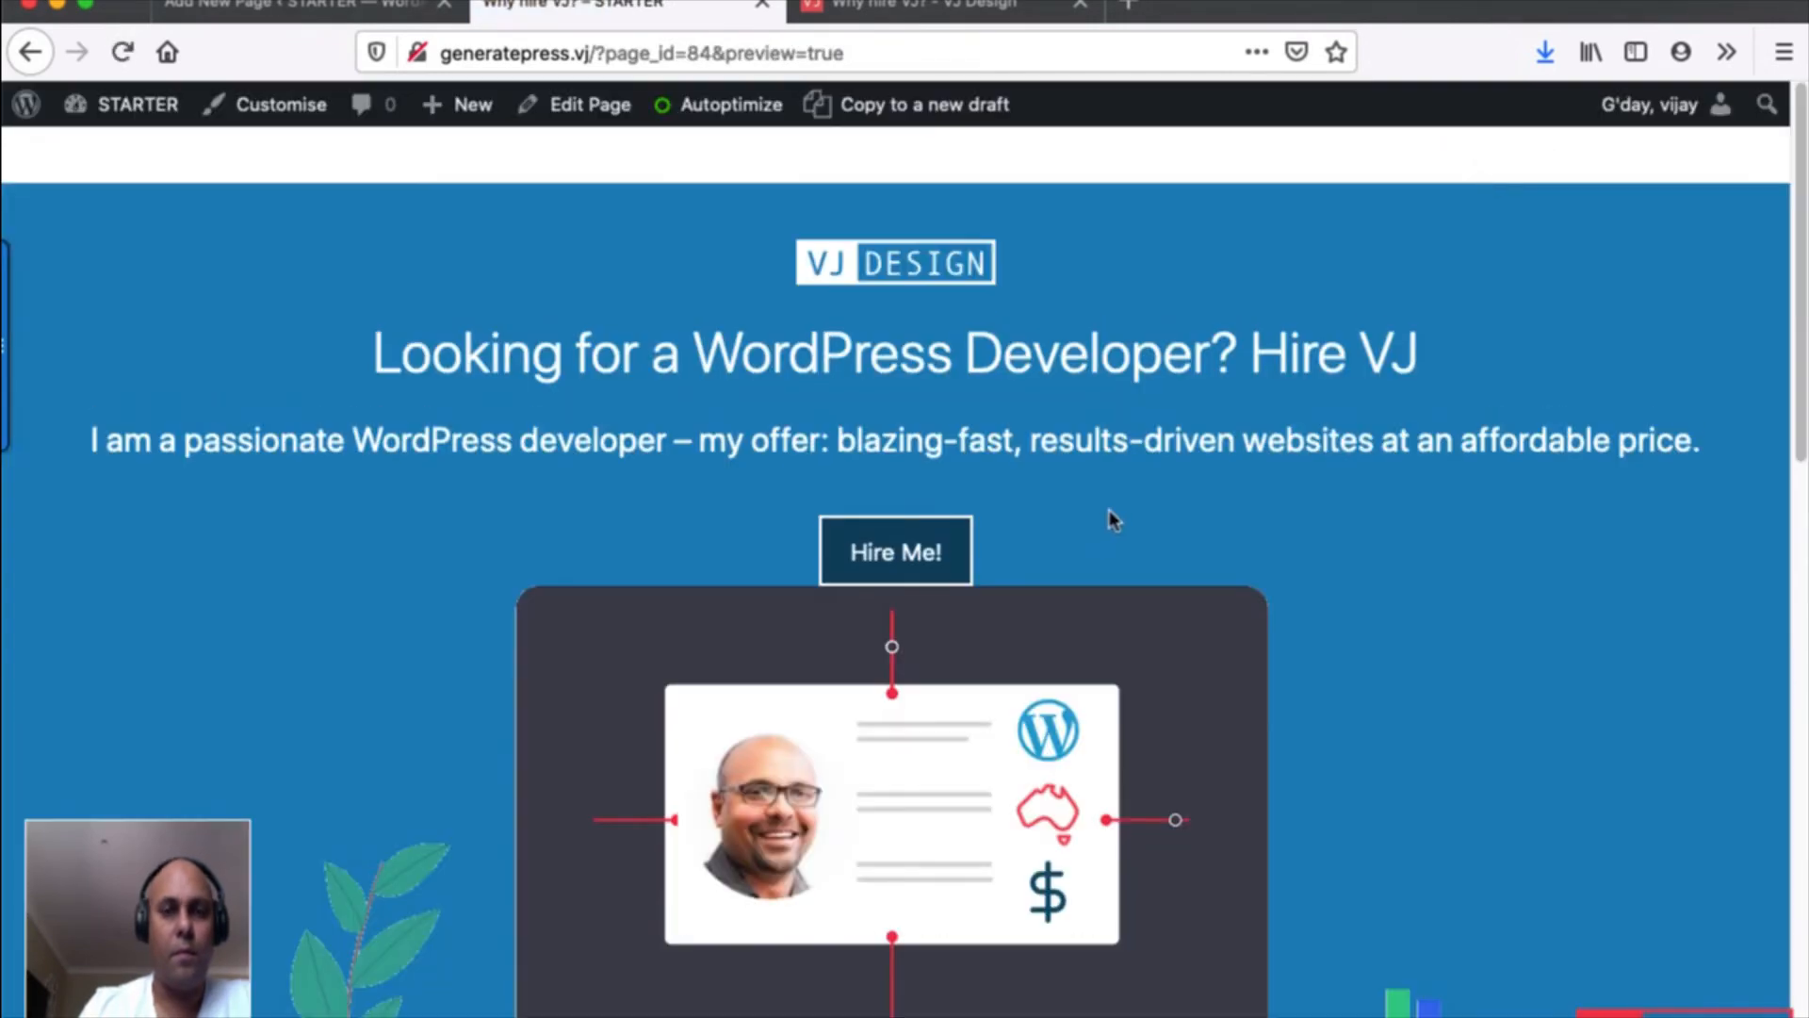
Review the previewed page from the hero section down to the benefits columns, project lines and testimonial.
{"action": "scroll", "coordinate": [1112, 509], "scroll_direction": "down", "scroll_amount": 3}
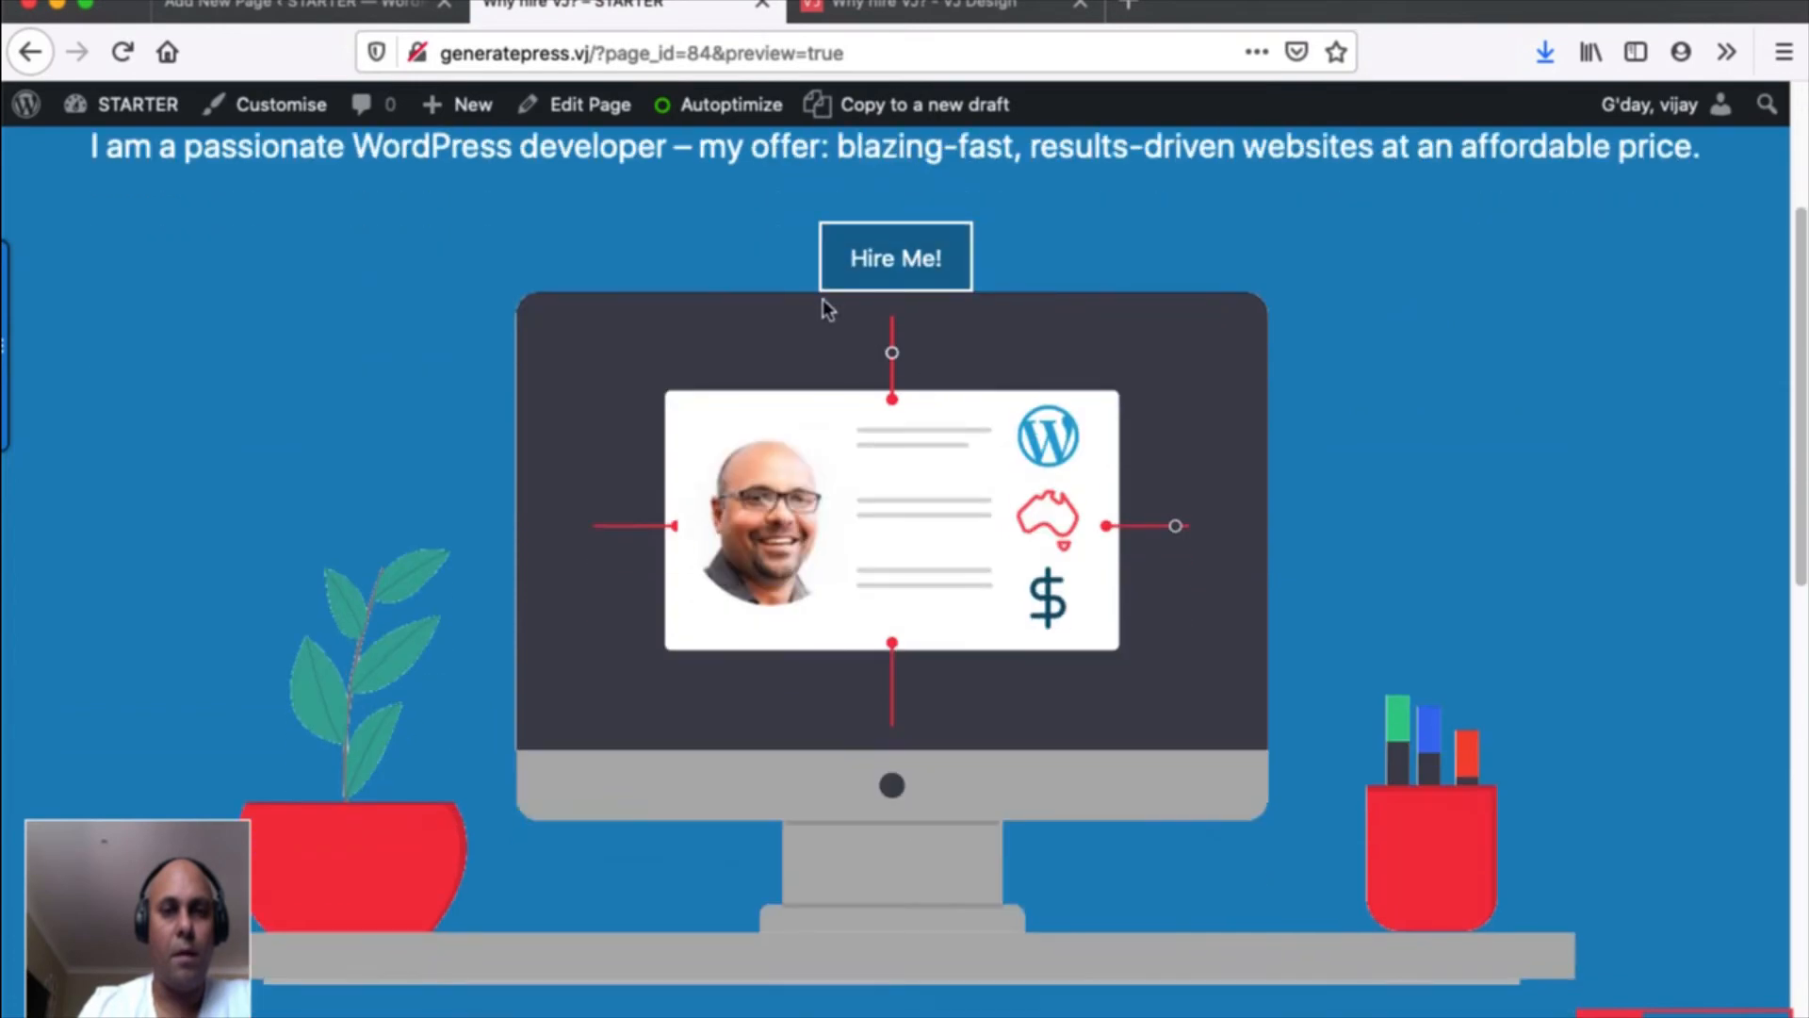
{"action": "scroll", "coordinate": [1216, 471], "scroll_direction": "down", "scroll_amount": 2}
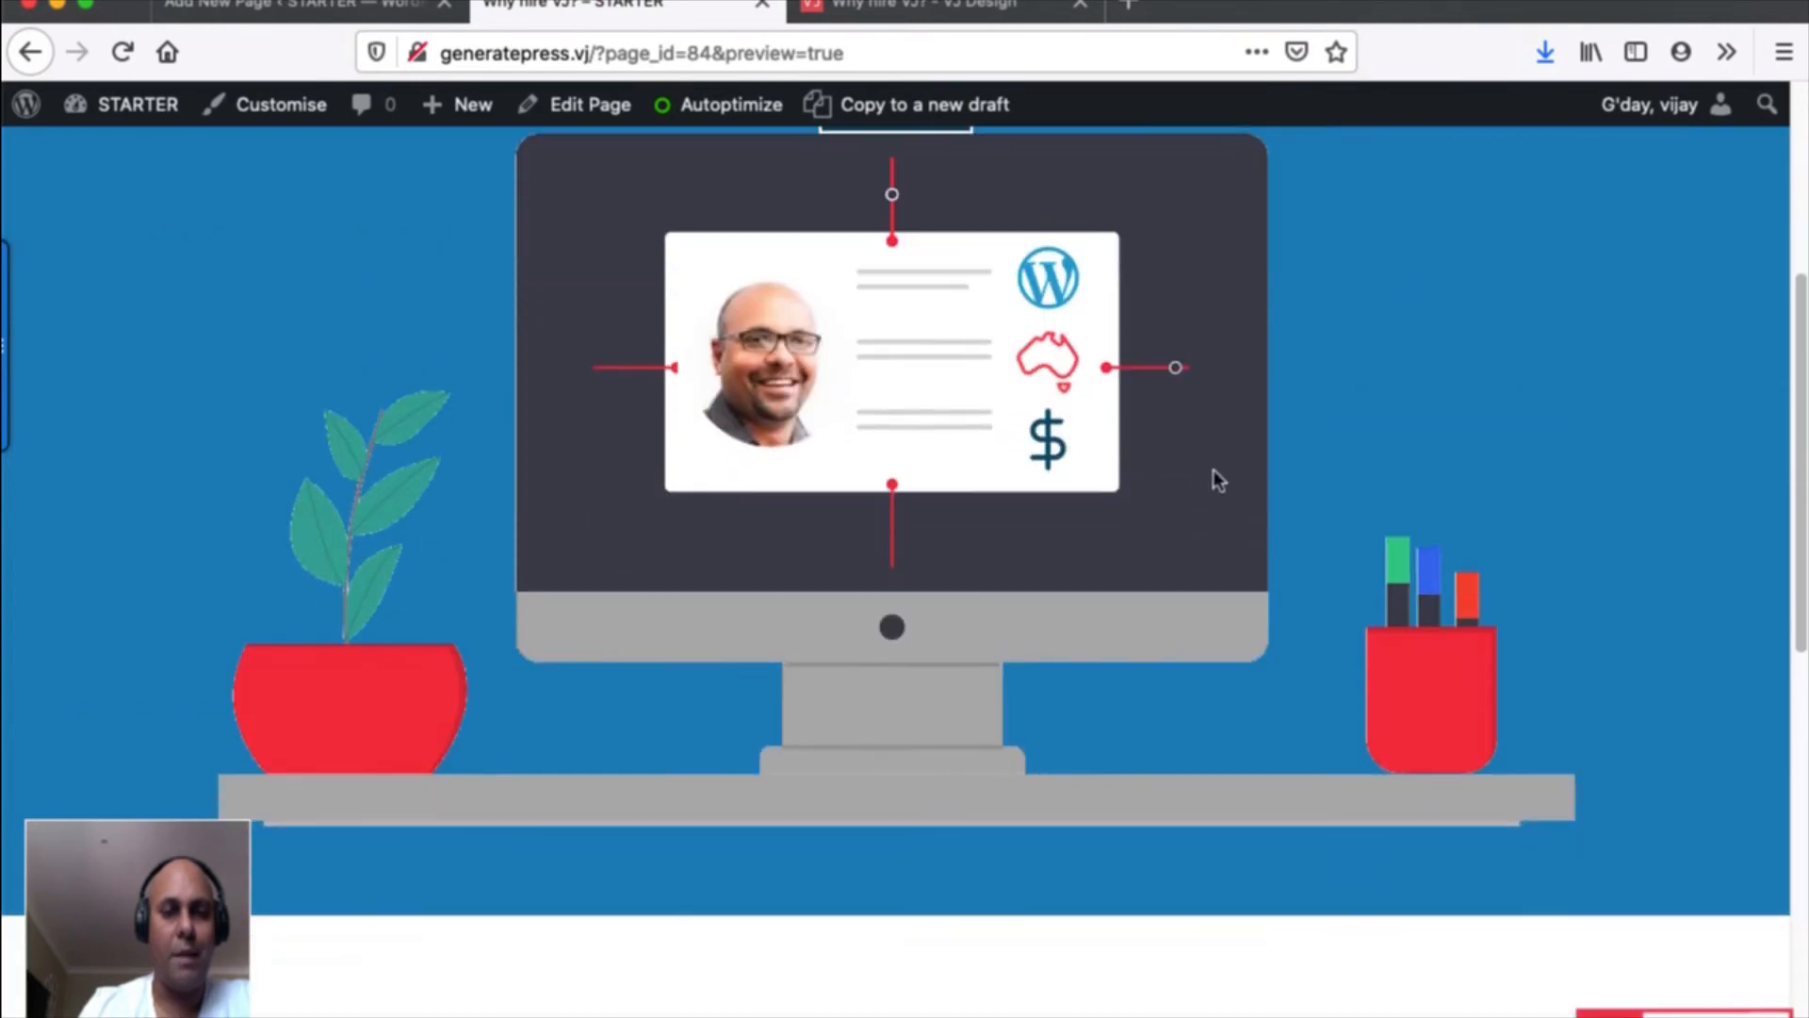
{"action": "scroll", "coordinate": [1215, 467], "scroll_direction": "up", "scroll_amount": 3}
{"action": "scroll", "coordinate": [1215, 468], "scroll_direction": "up", "scroll_amount": 2}
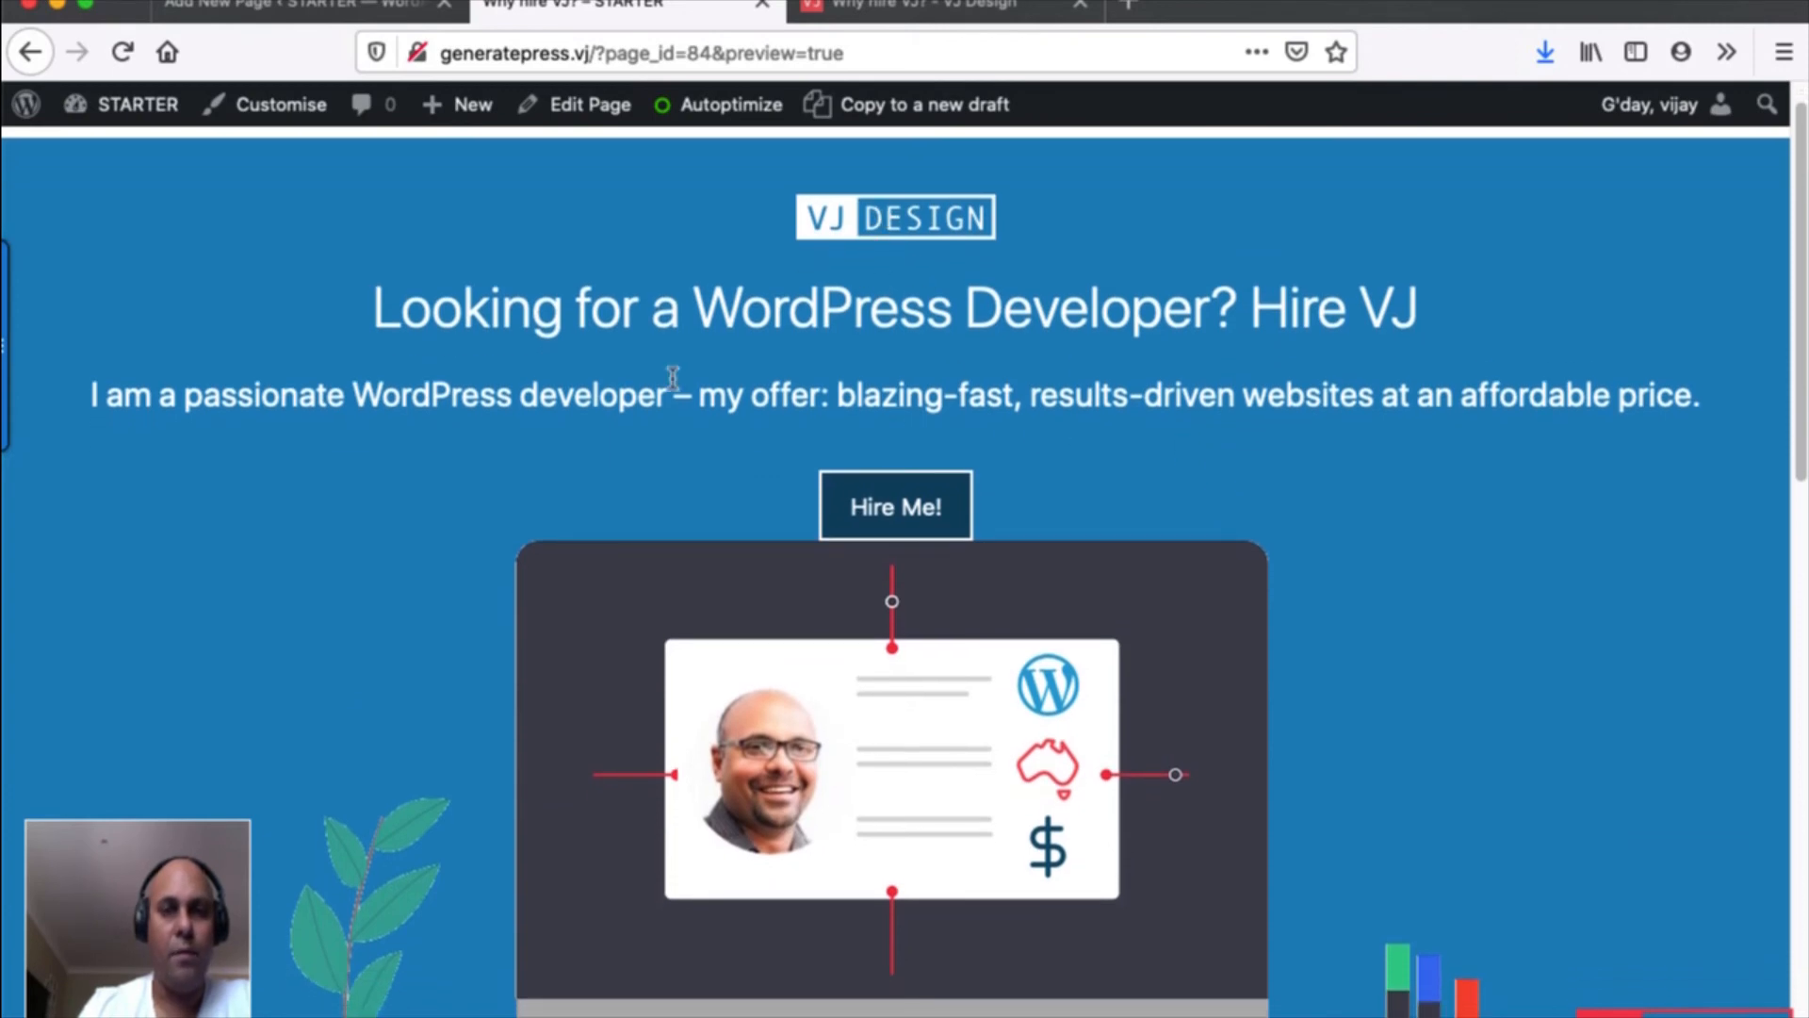
{"action": "scroll", "coordinate": [1161, 439], "scroll_direction": "down", "scroll_amount": 9}
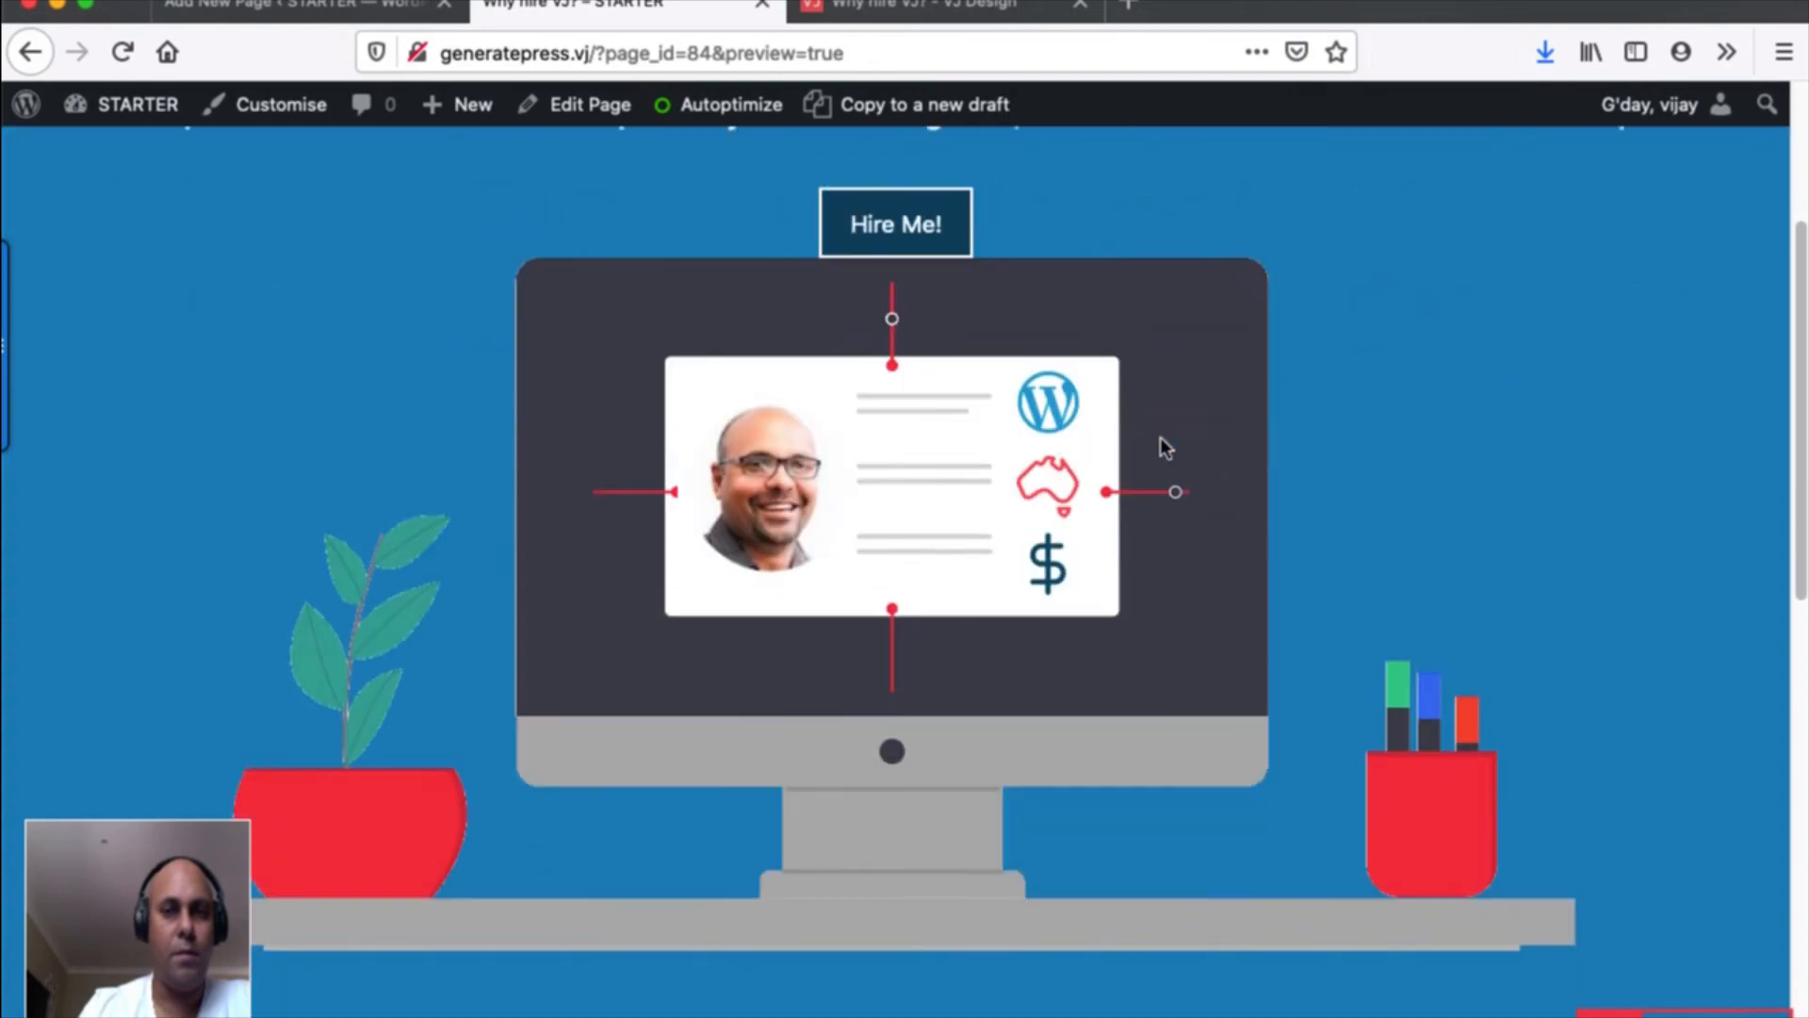
{"action": "scroll", "coordinate": [1162, 448], "scroll_direction": "down", "scroll_amount": 1}
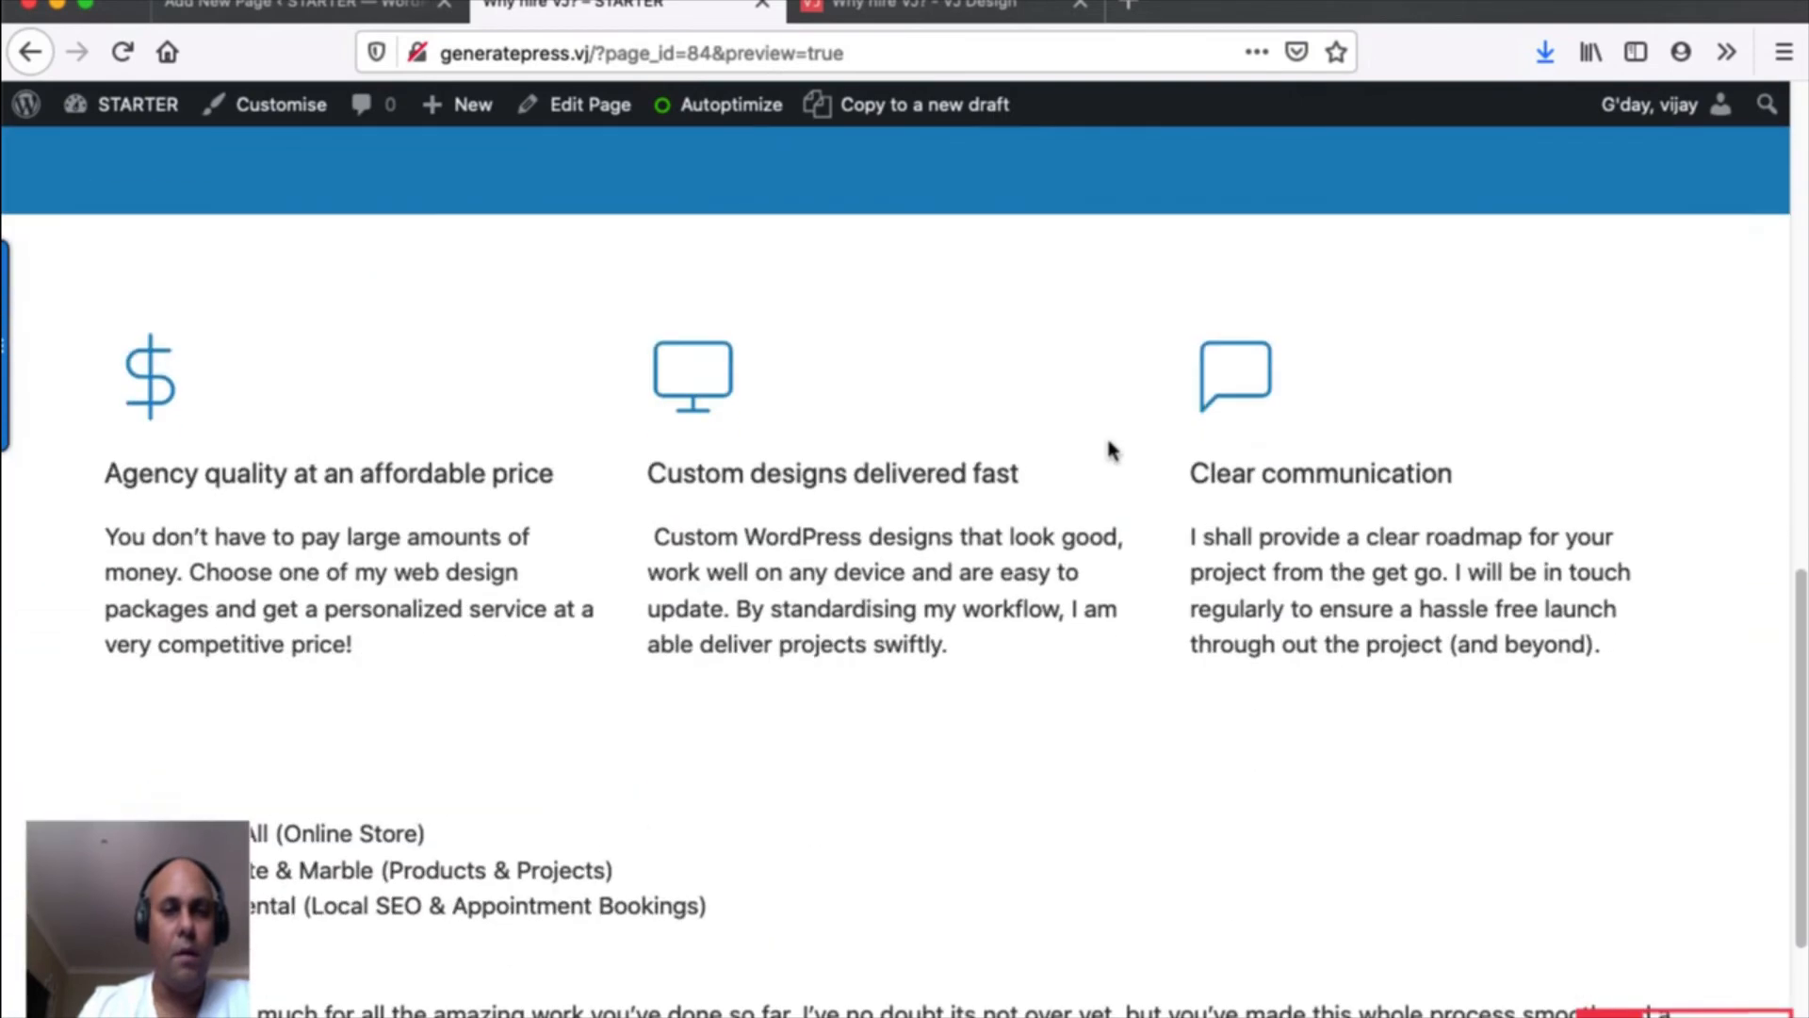
{"action": "scroll", "coordinate": [1120, 519], "scroll_direction": "down", "scroll_amount": 2}
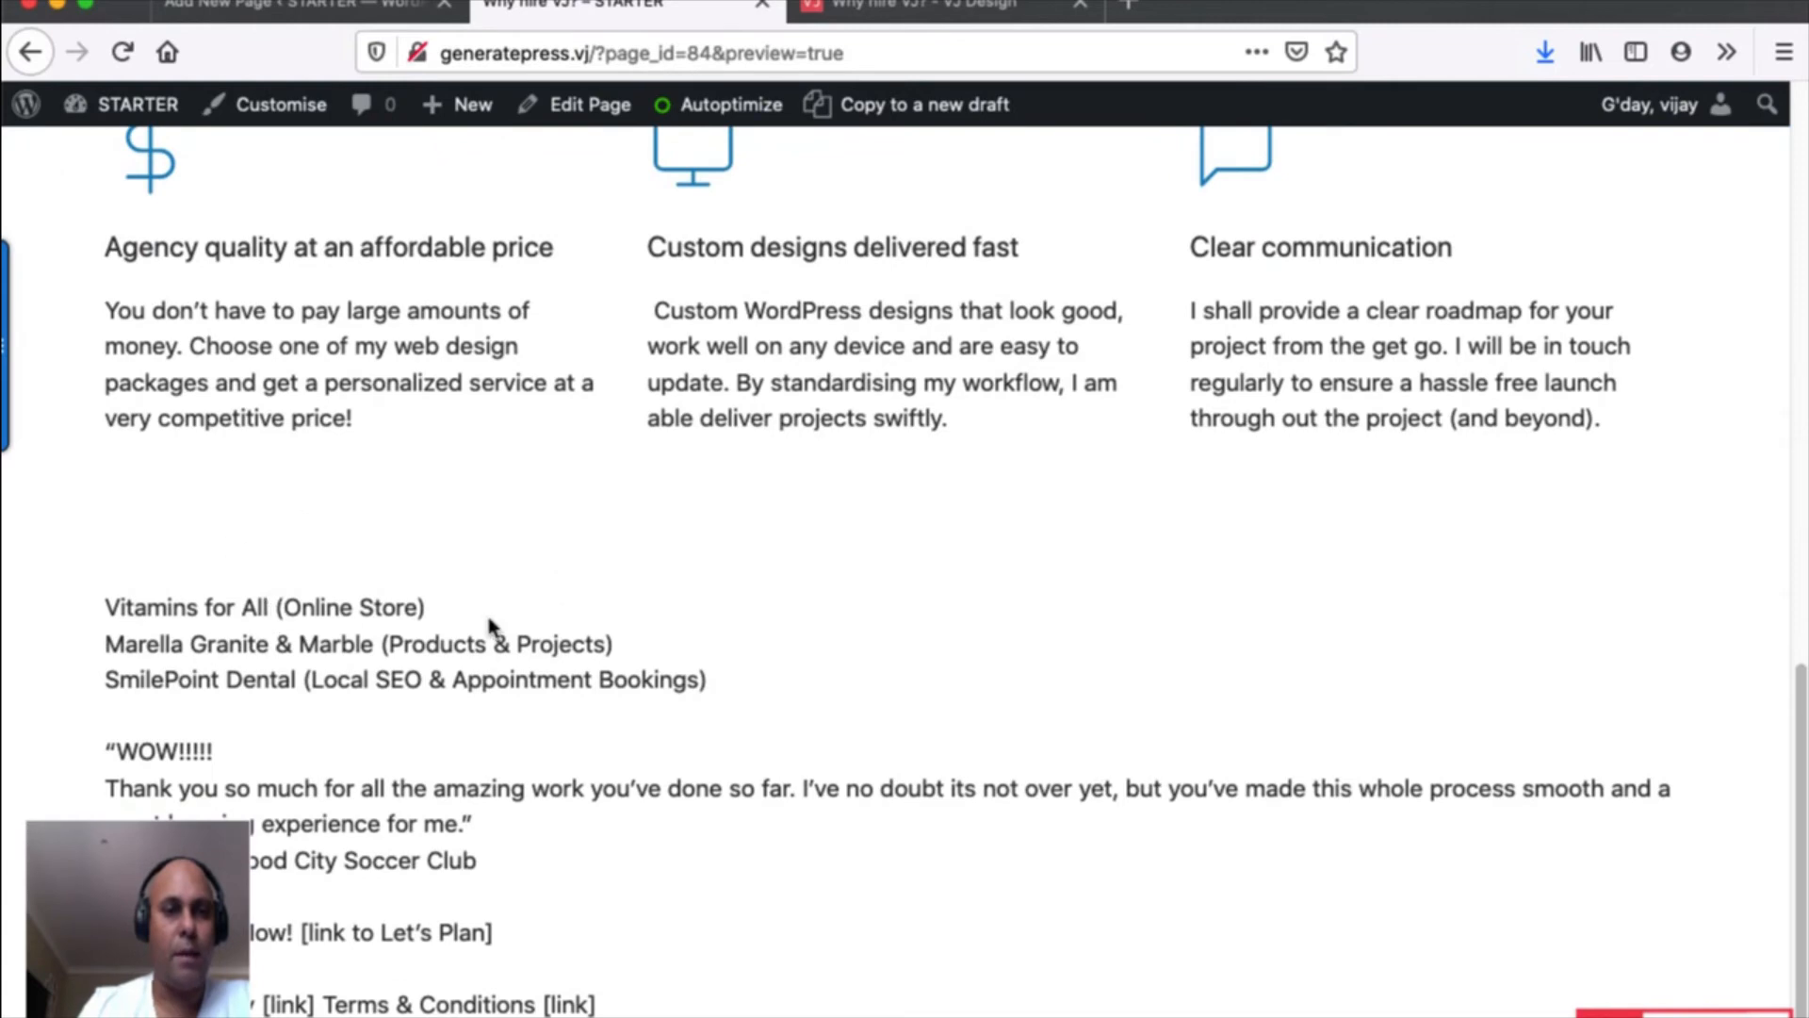
{"action": "left_click", "coordinate": [1108, 2]}
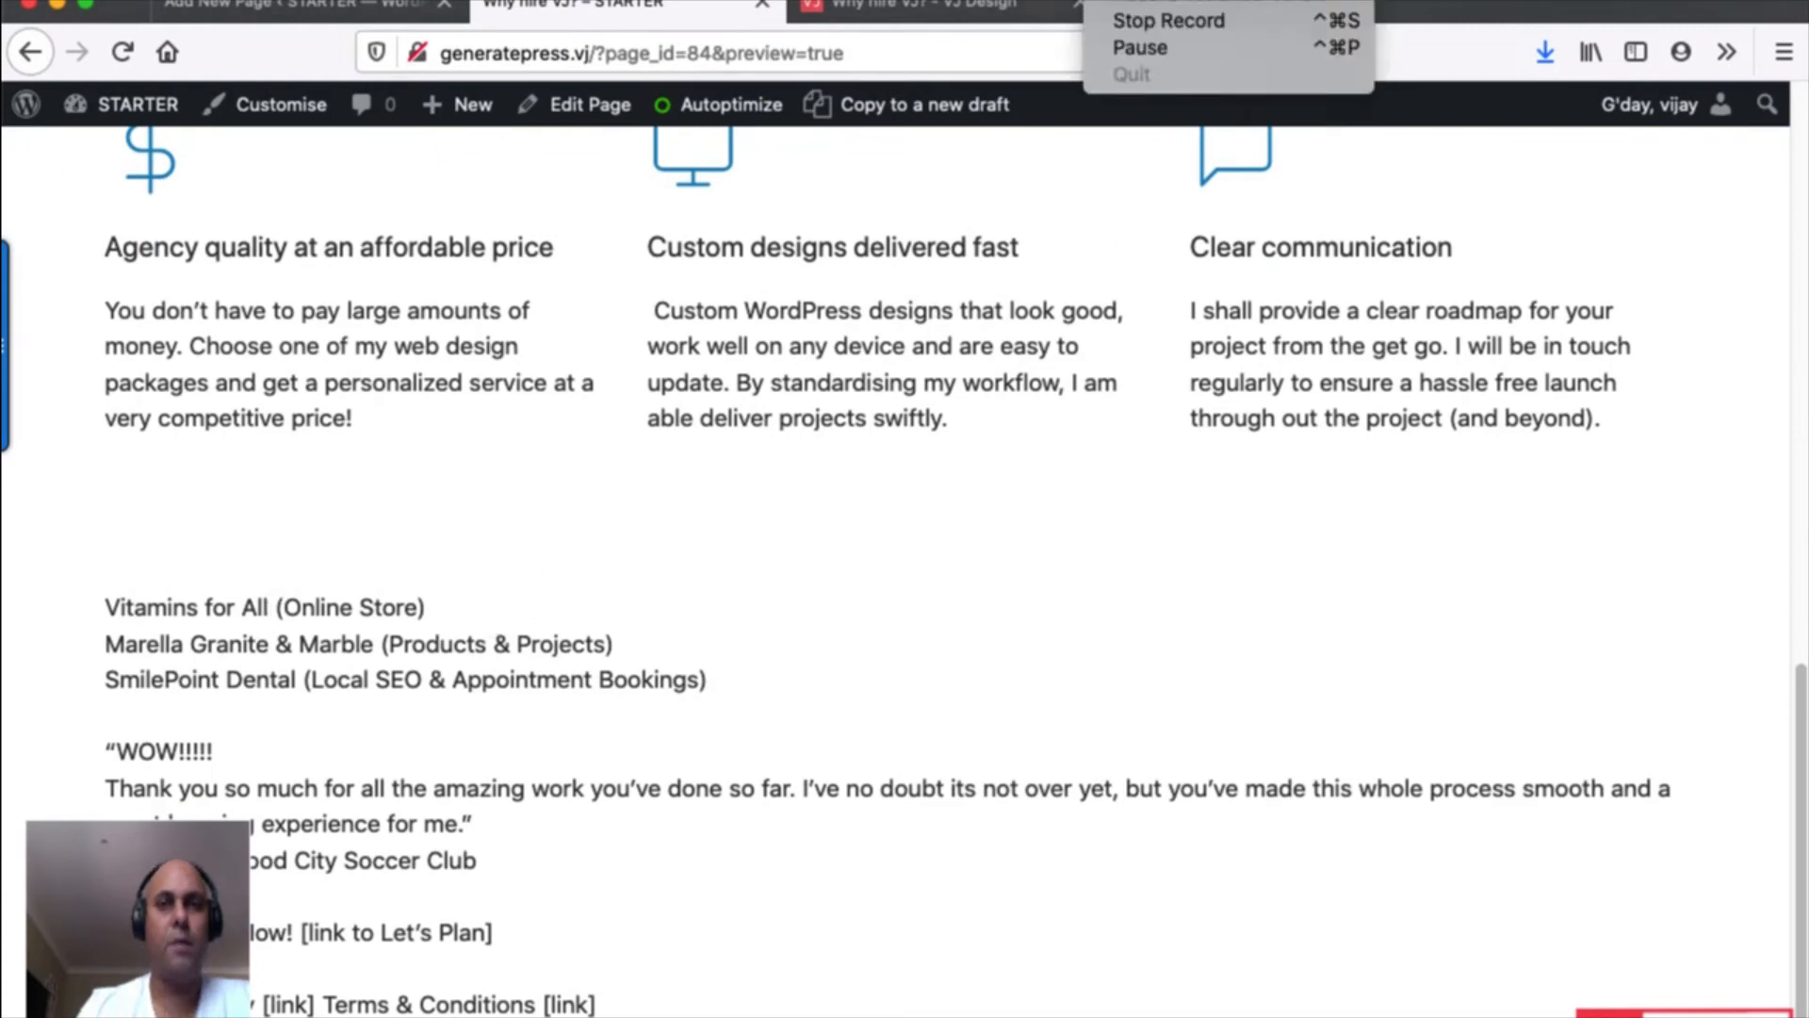
{"action": "left_click", "coordinate": [1136, 45]}
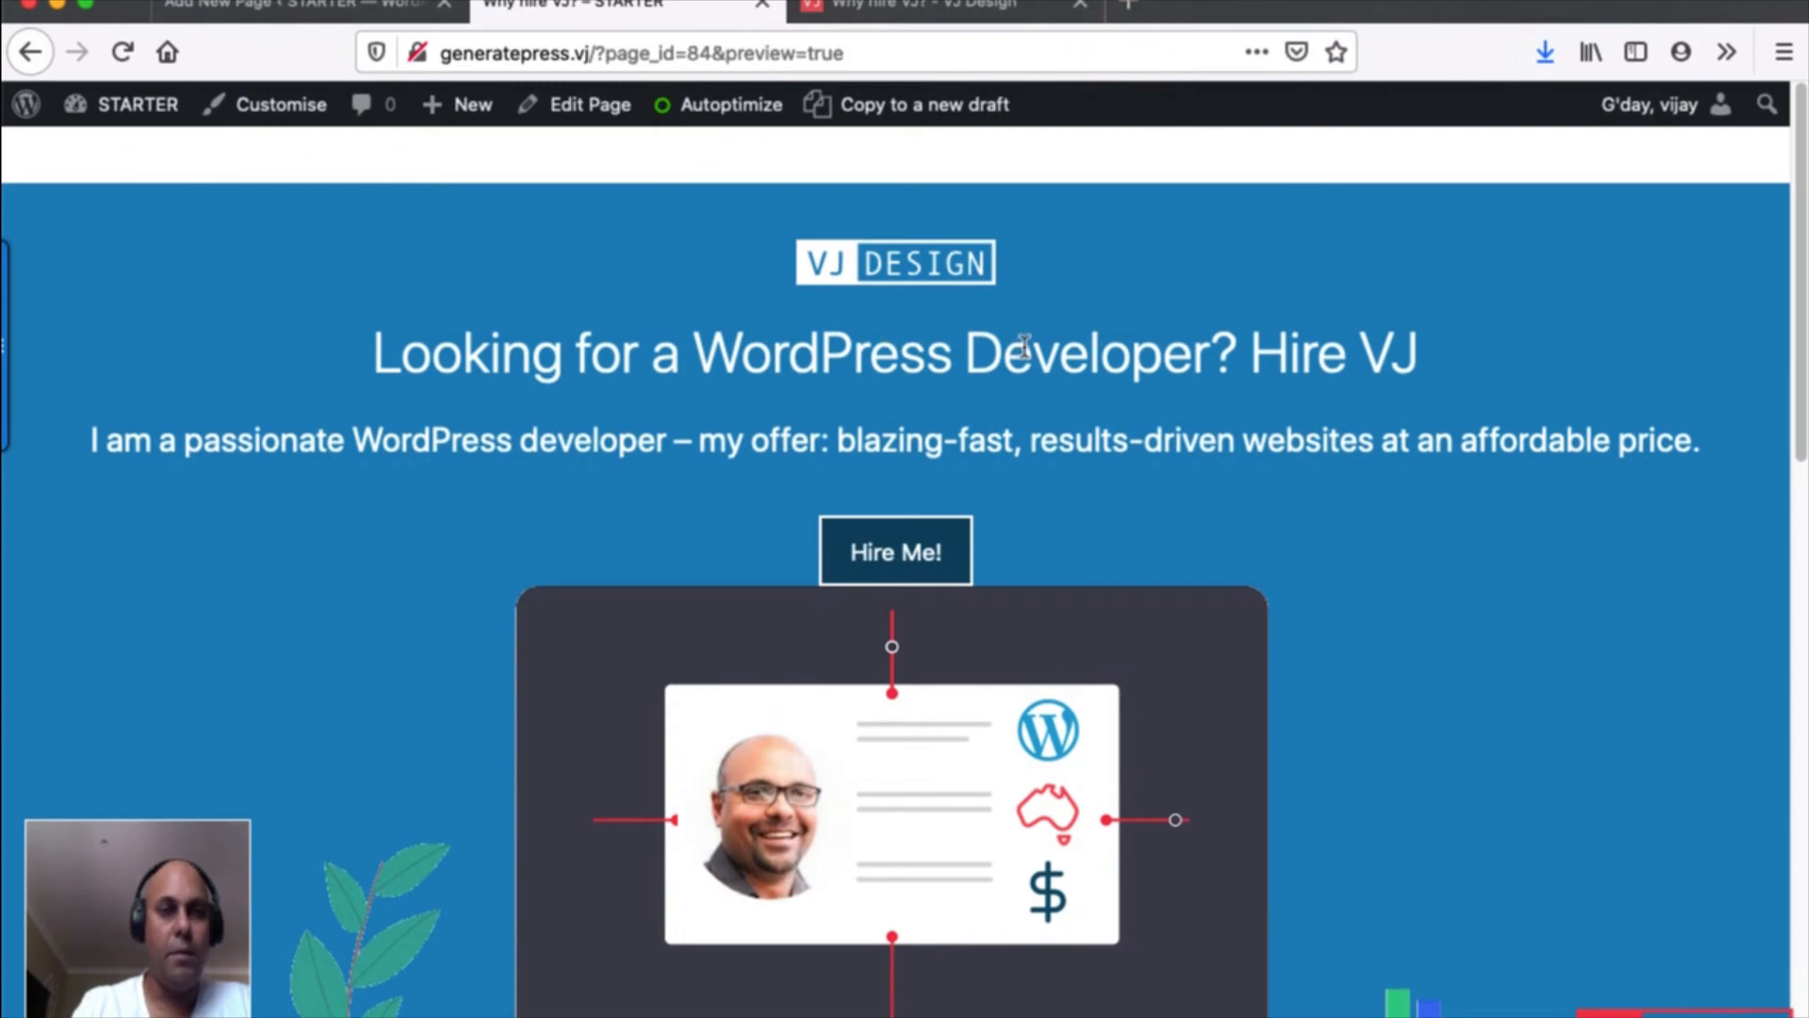
Return to the page editor, insert a spacer between the VJ Design logo and the hero heading, and set its height to 32 pixels.
{"action": "left_click", "coordinate": [300, 14]}
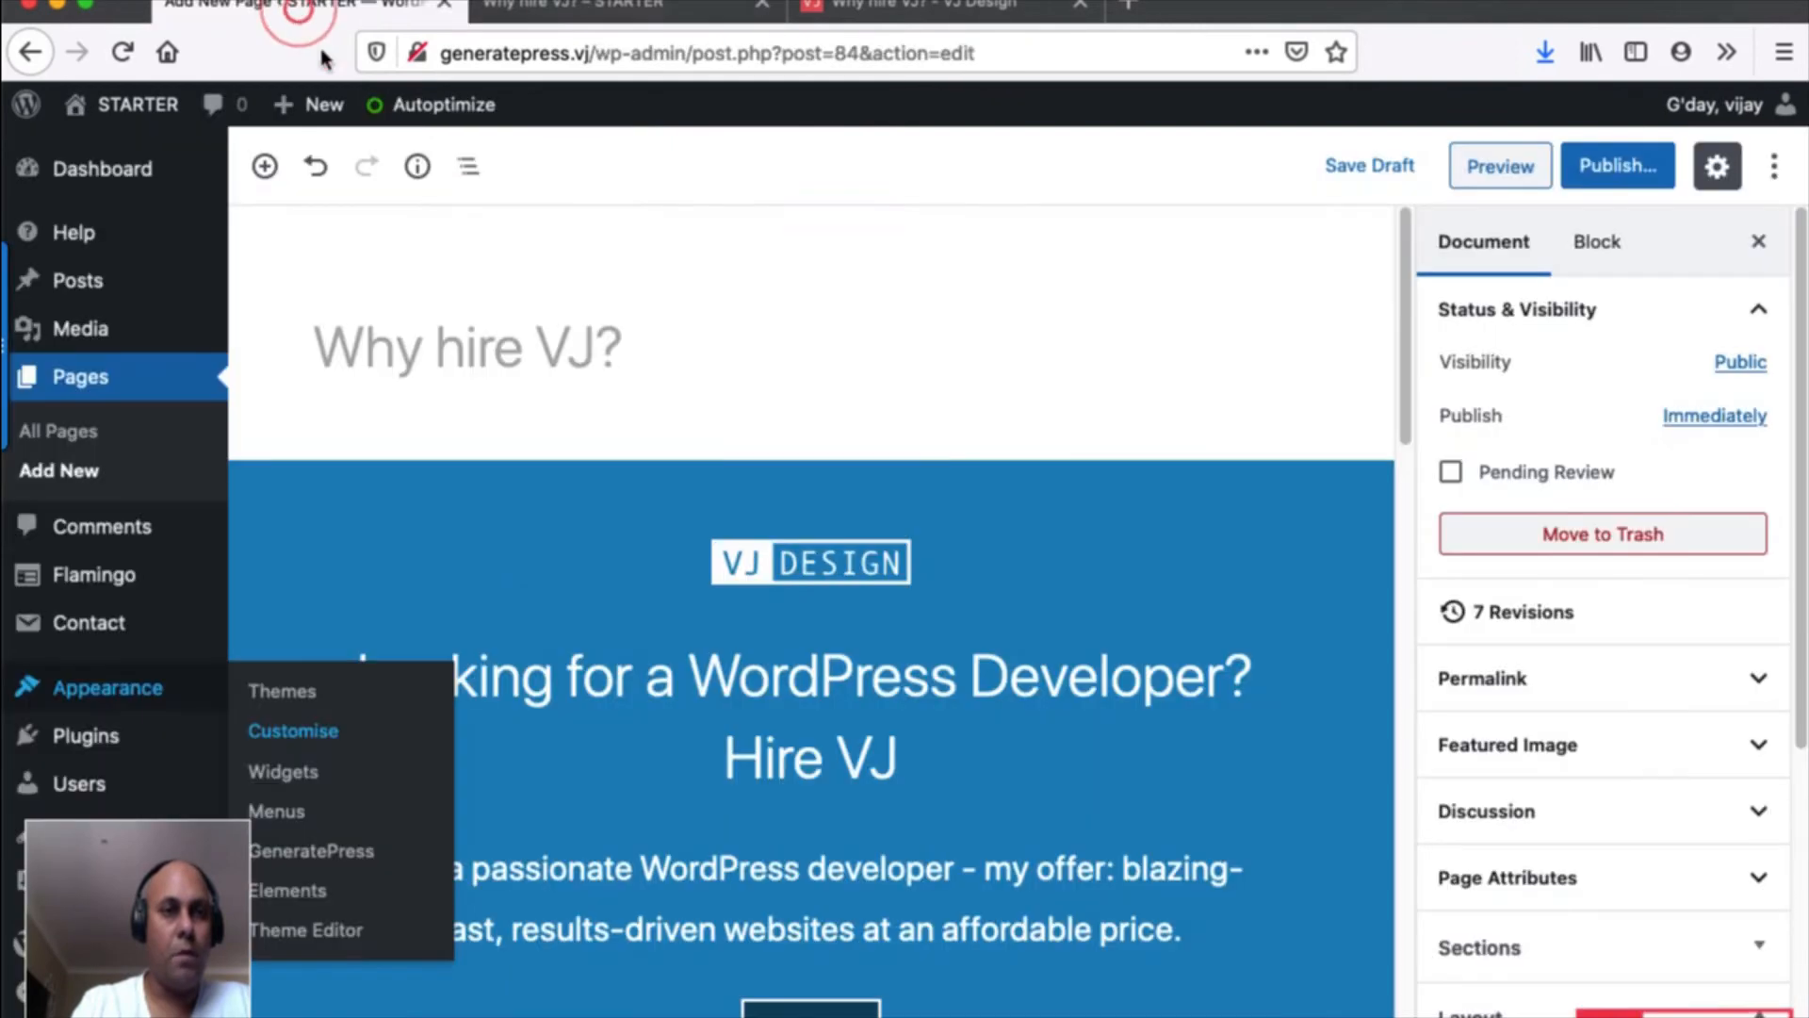
{"action": "left_click", "coordinate": [811, 611]}
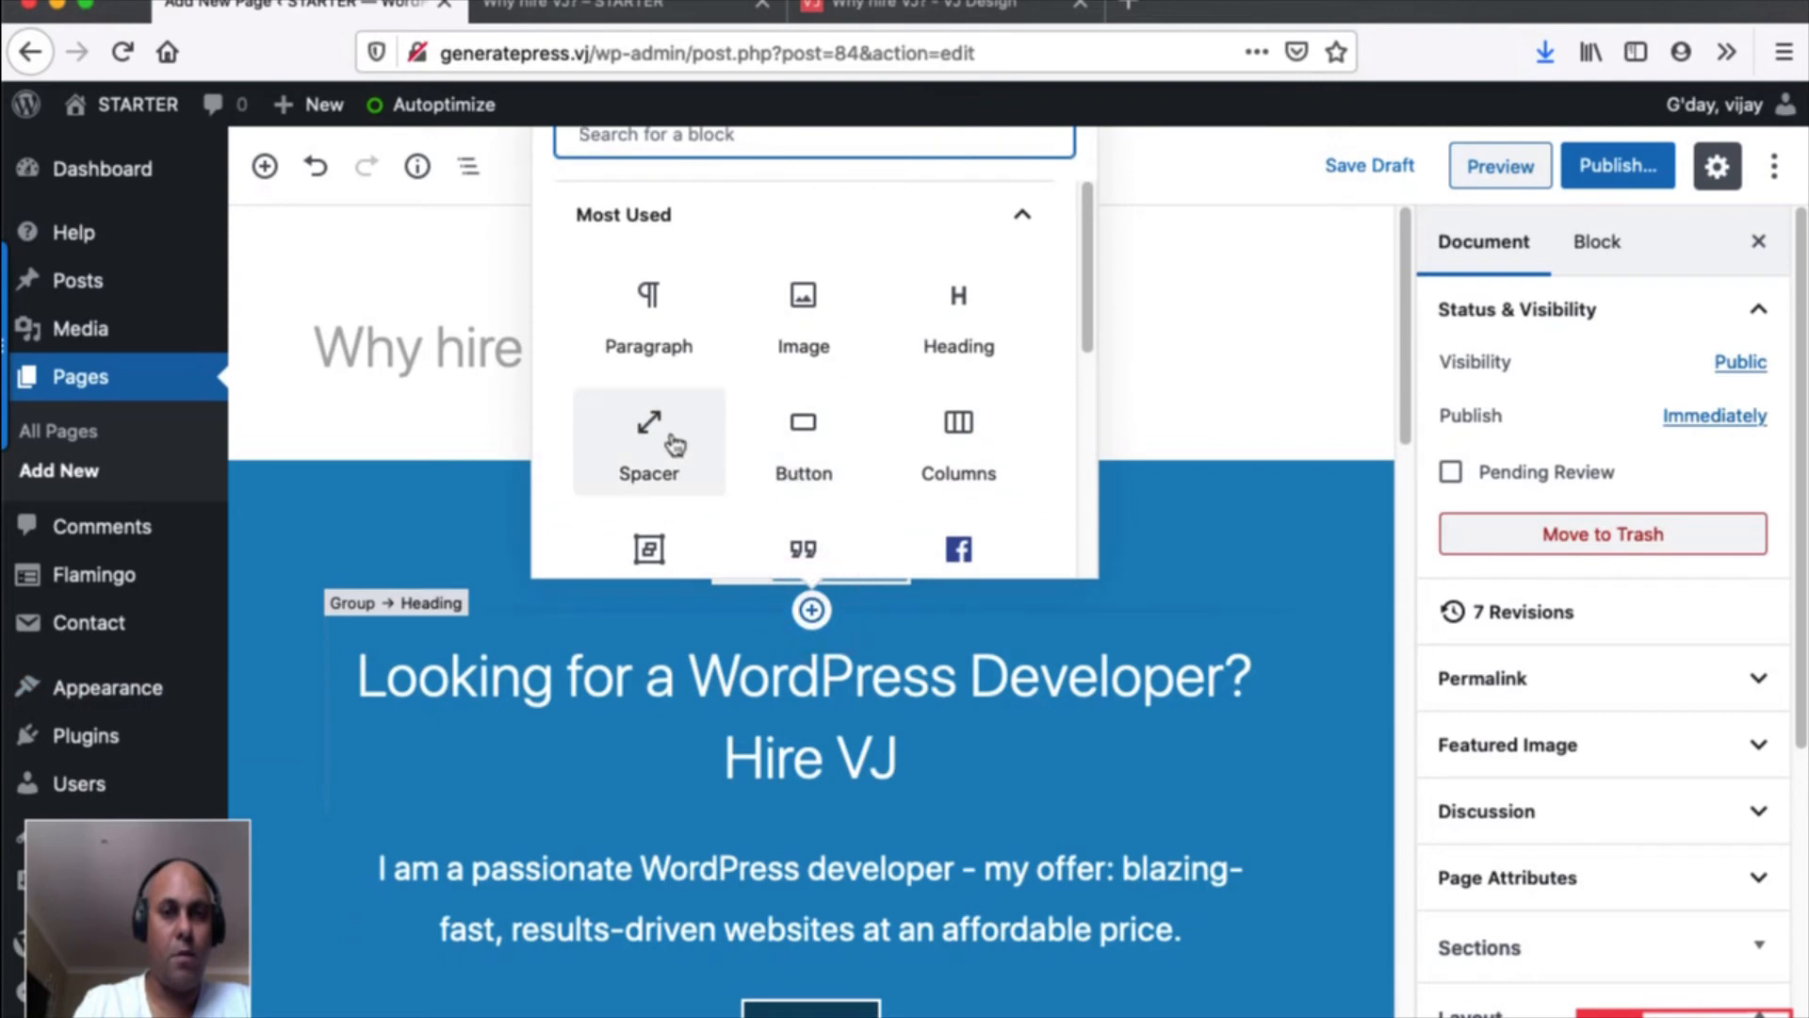
{"action": "left_click", "coordinate": [674, 442]}
{"action": "double_click", "coordinate": [1491, 525]}
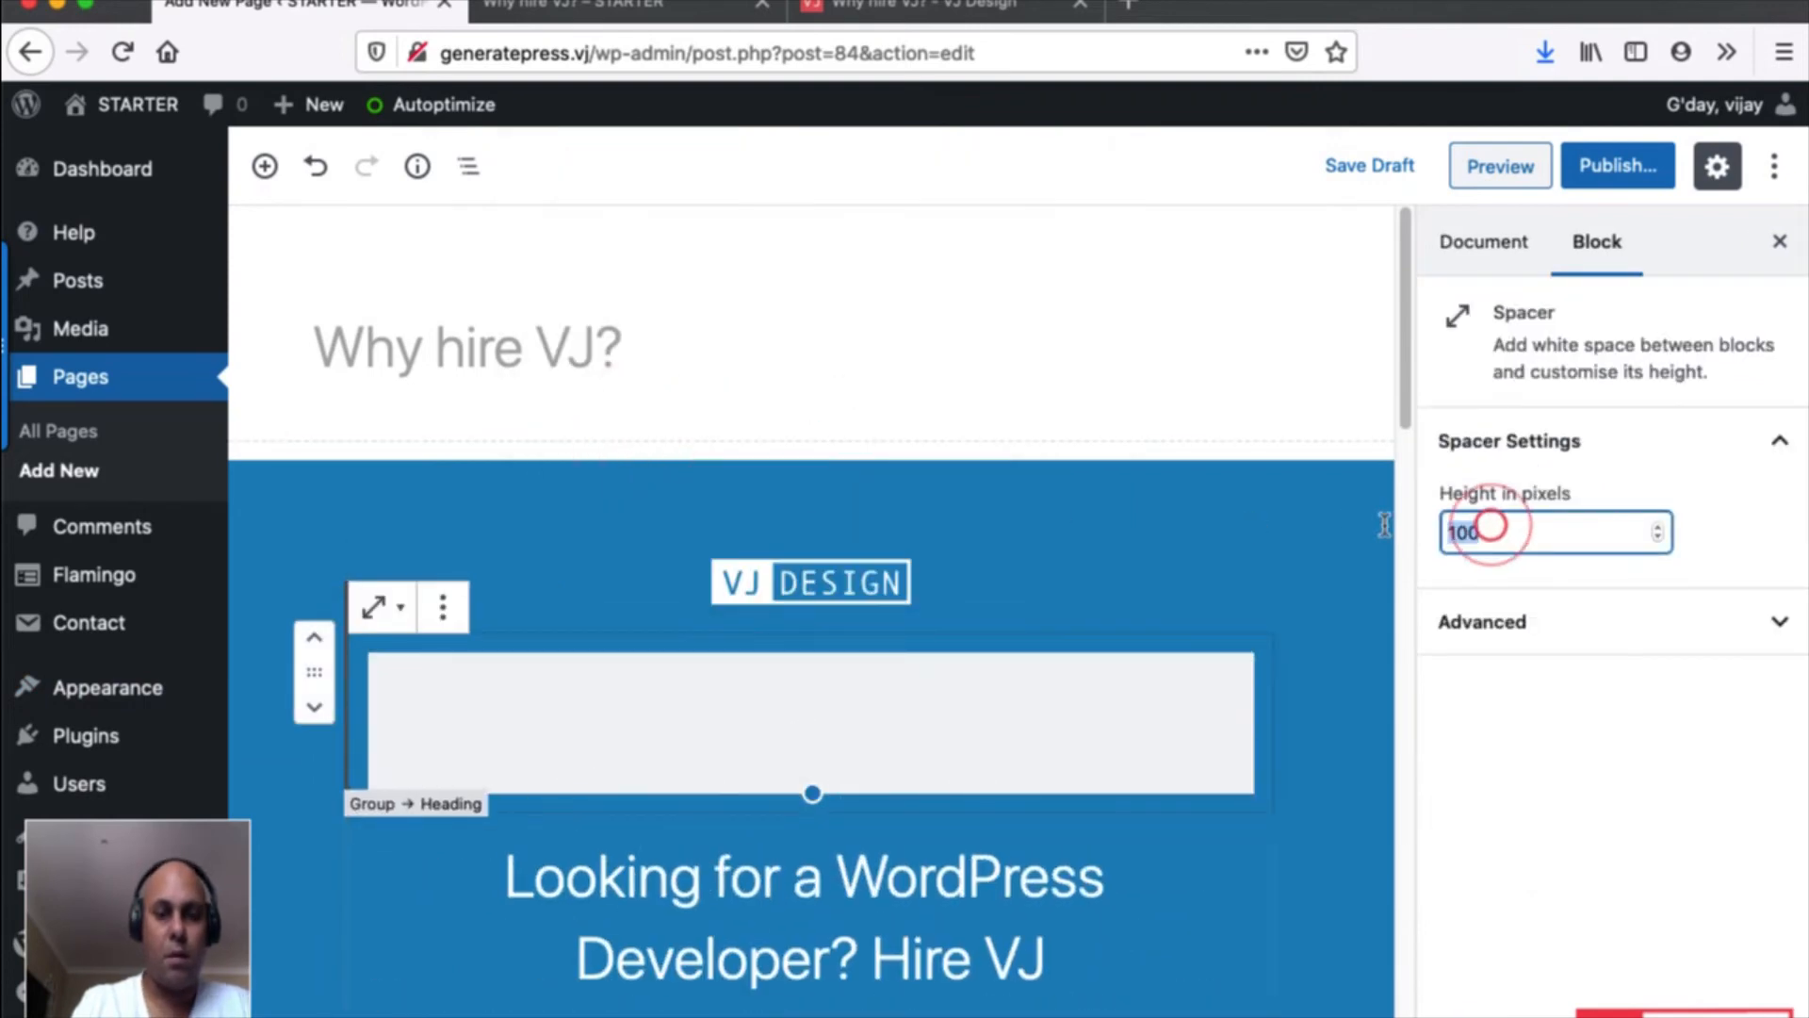
{"action": "type", "text": "32"}
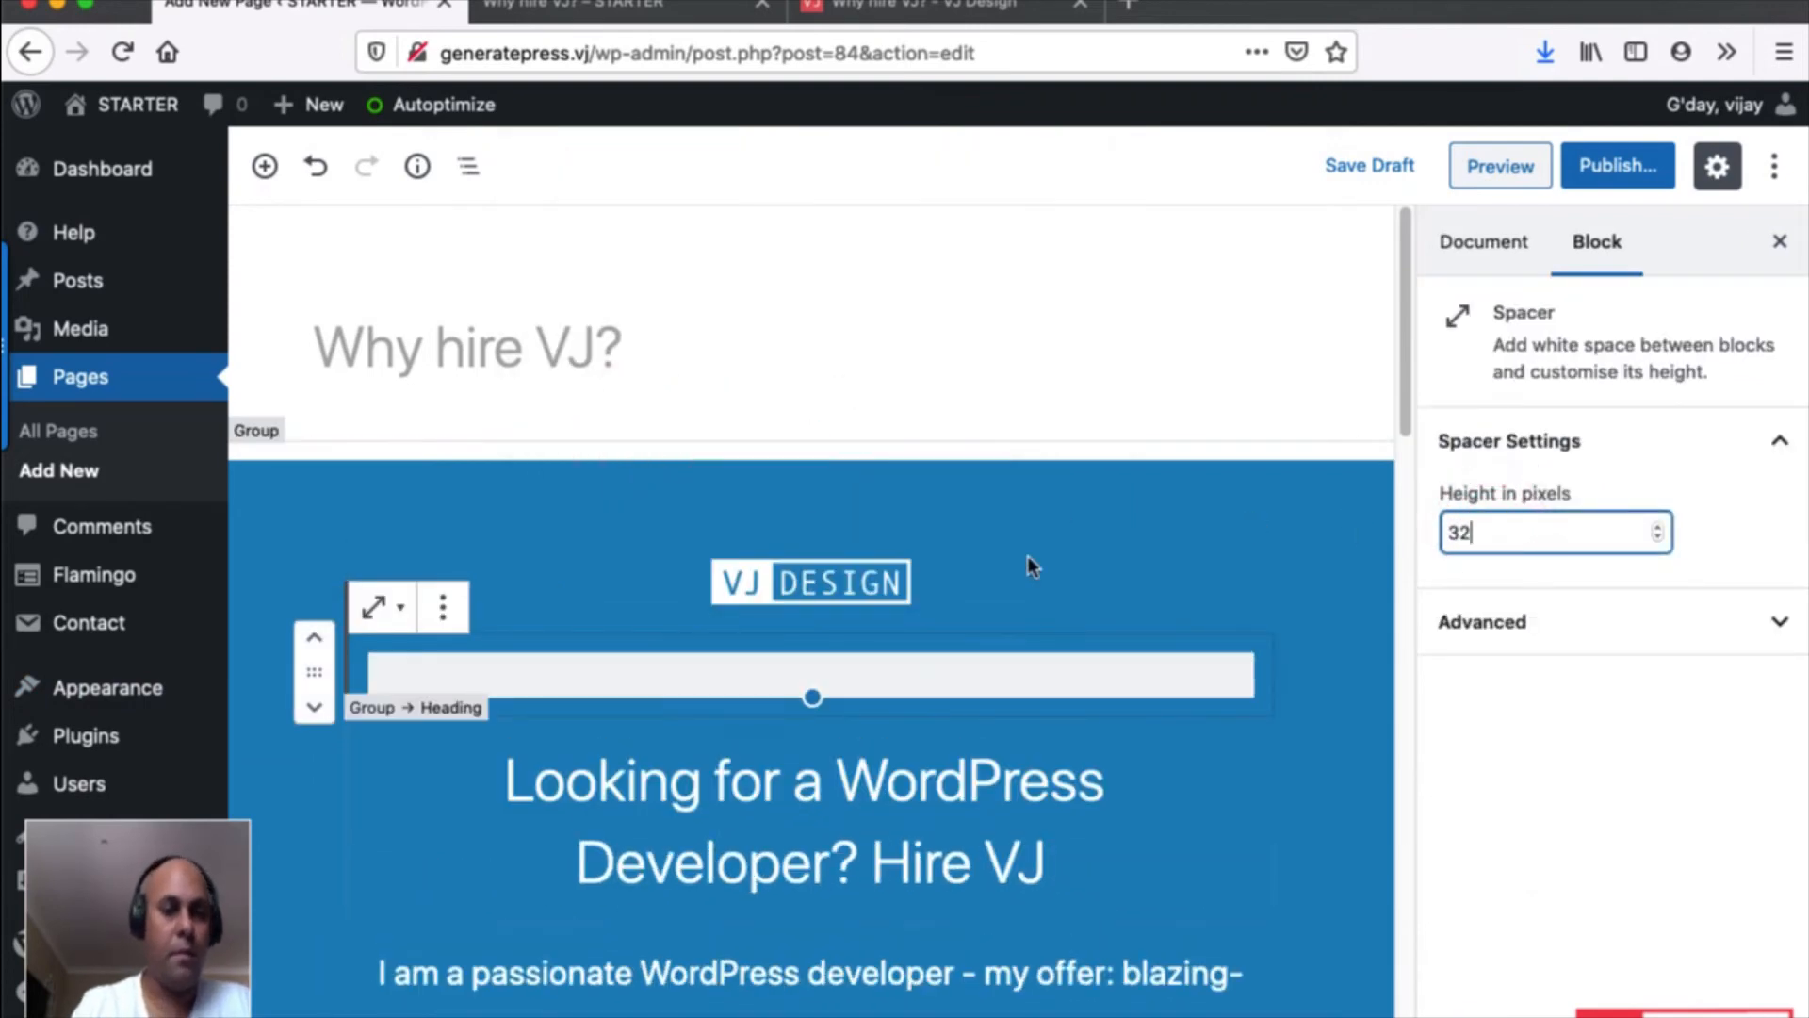
Insert a spacer between the Hire Me! button and the hero illustration, set its height to 32 pixels, and save the draft.
{"action": "scroll", "coordinate": [975, 640], "scroll_direction": "down", "scroll_amount": 5}
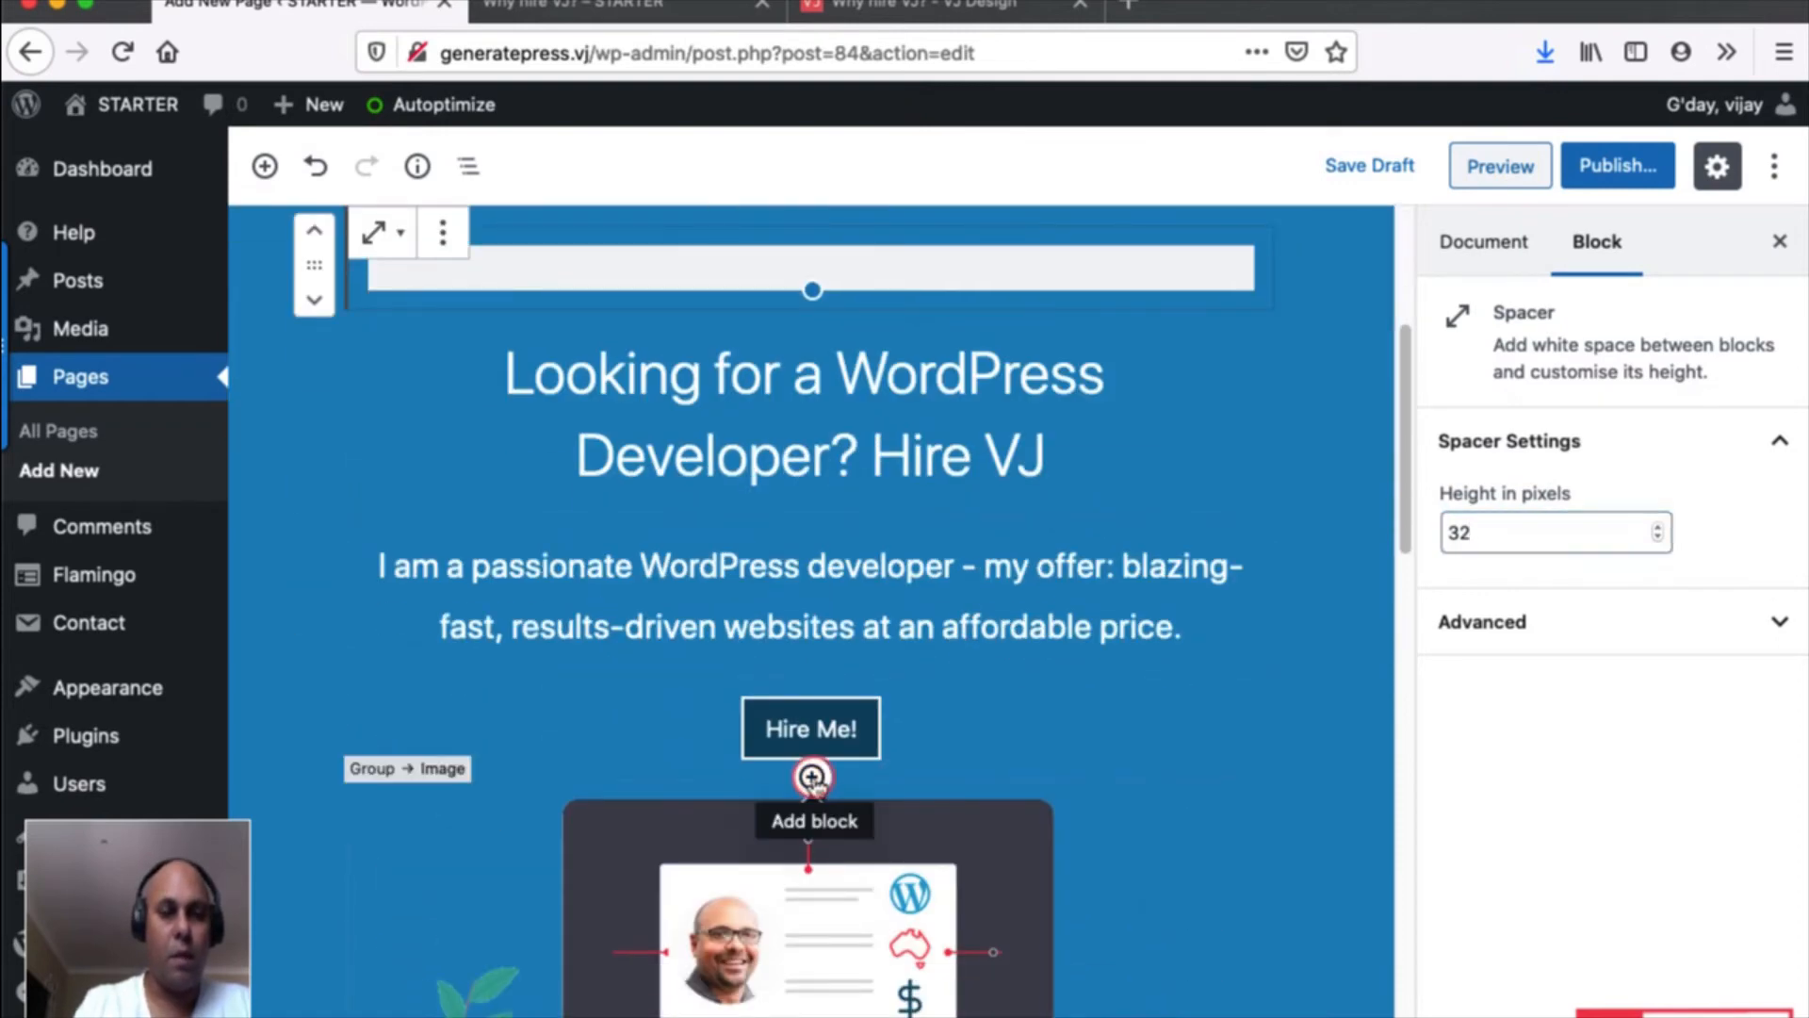
{"action": "left_click", "coordinate": [811, 778]}
{"action": "left_click", "coordinate": [654, 488]}
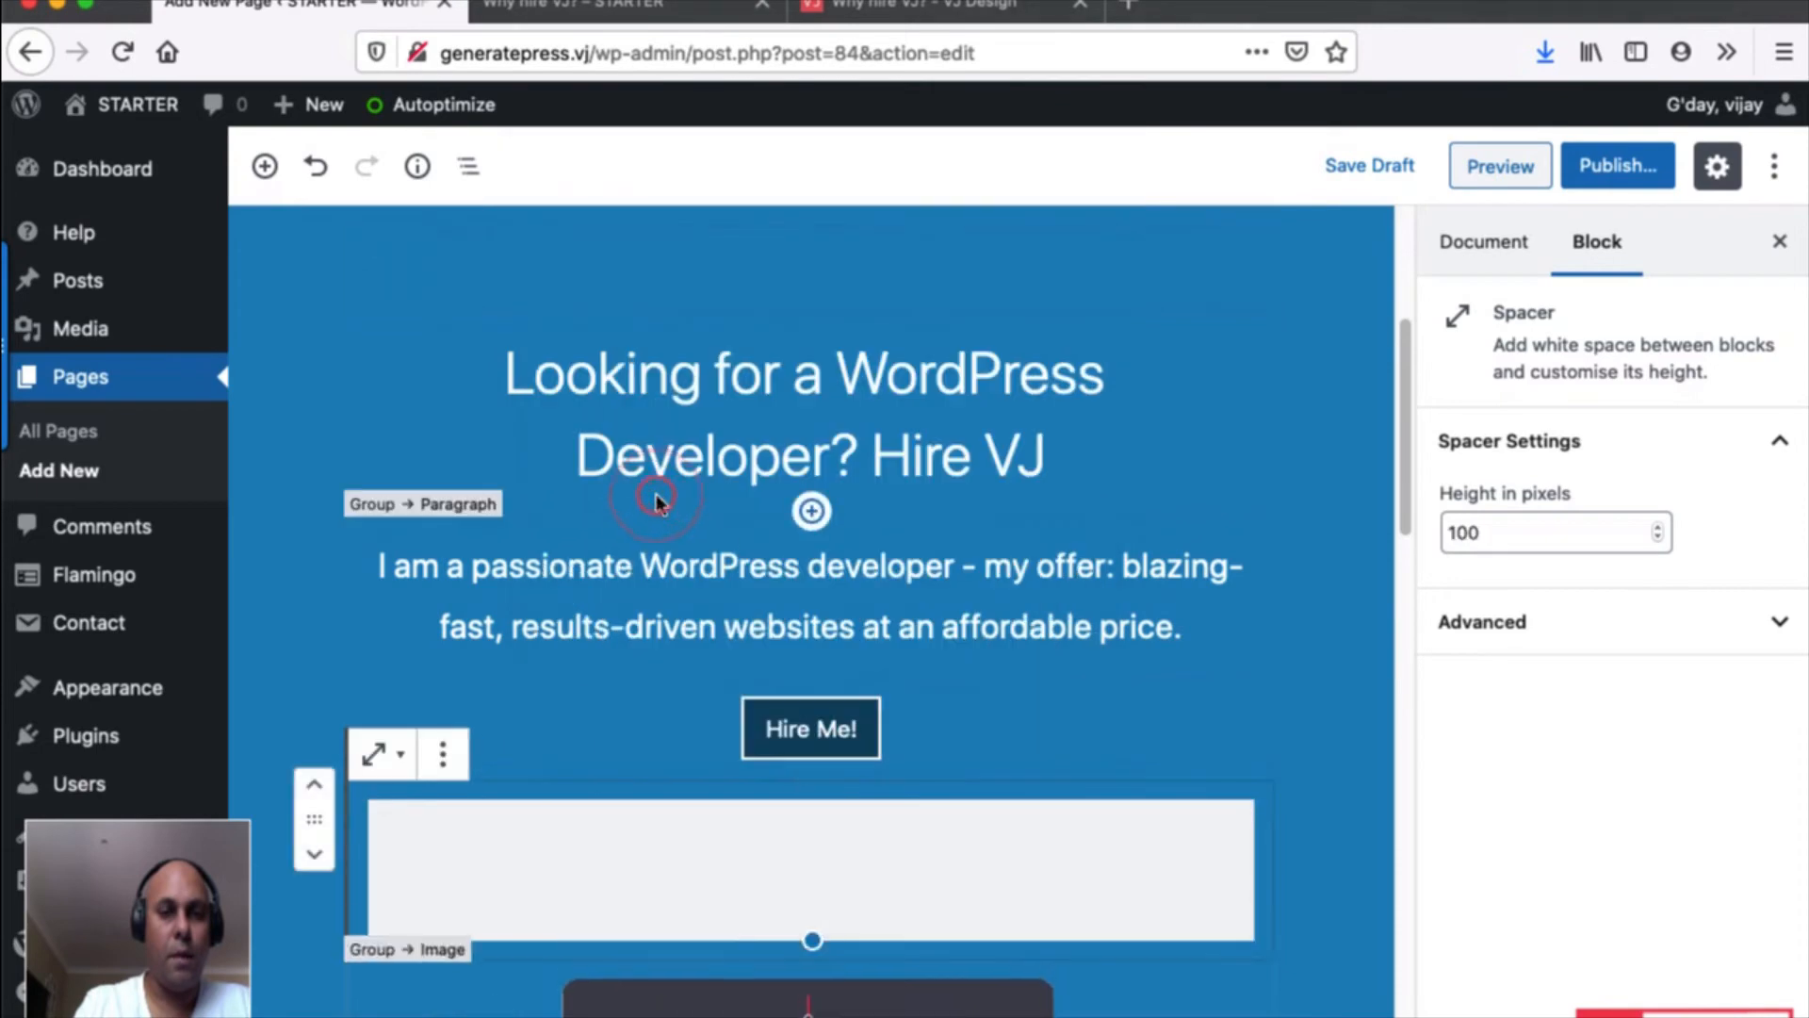
{"action": "double_click", "coordinate": [1518, 533]}
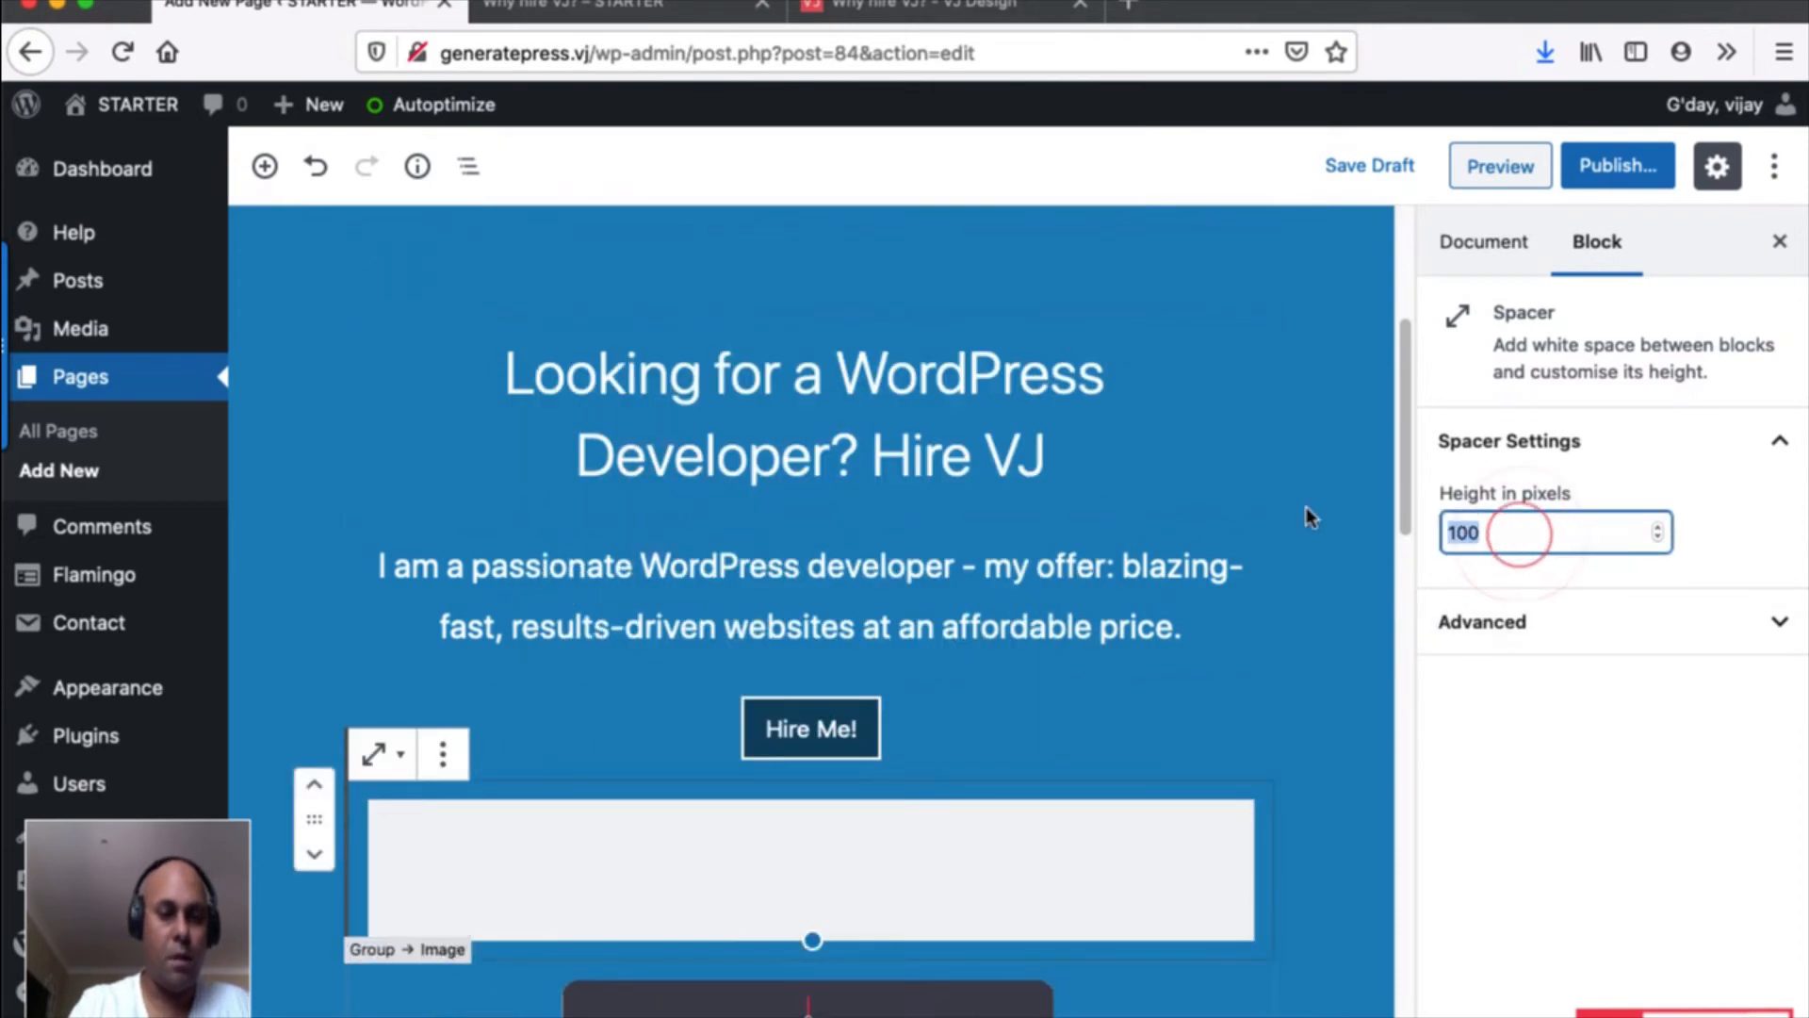
{"action": "type", "text": "32"}
{"action": "left_click", "coordinate": [1352, 164]}
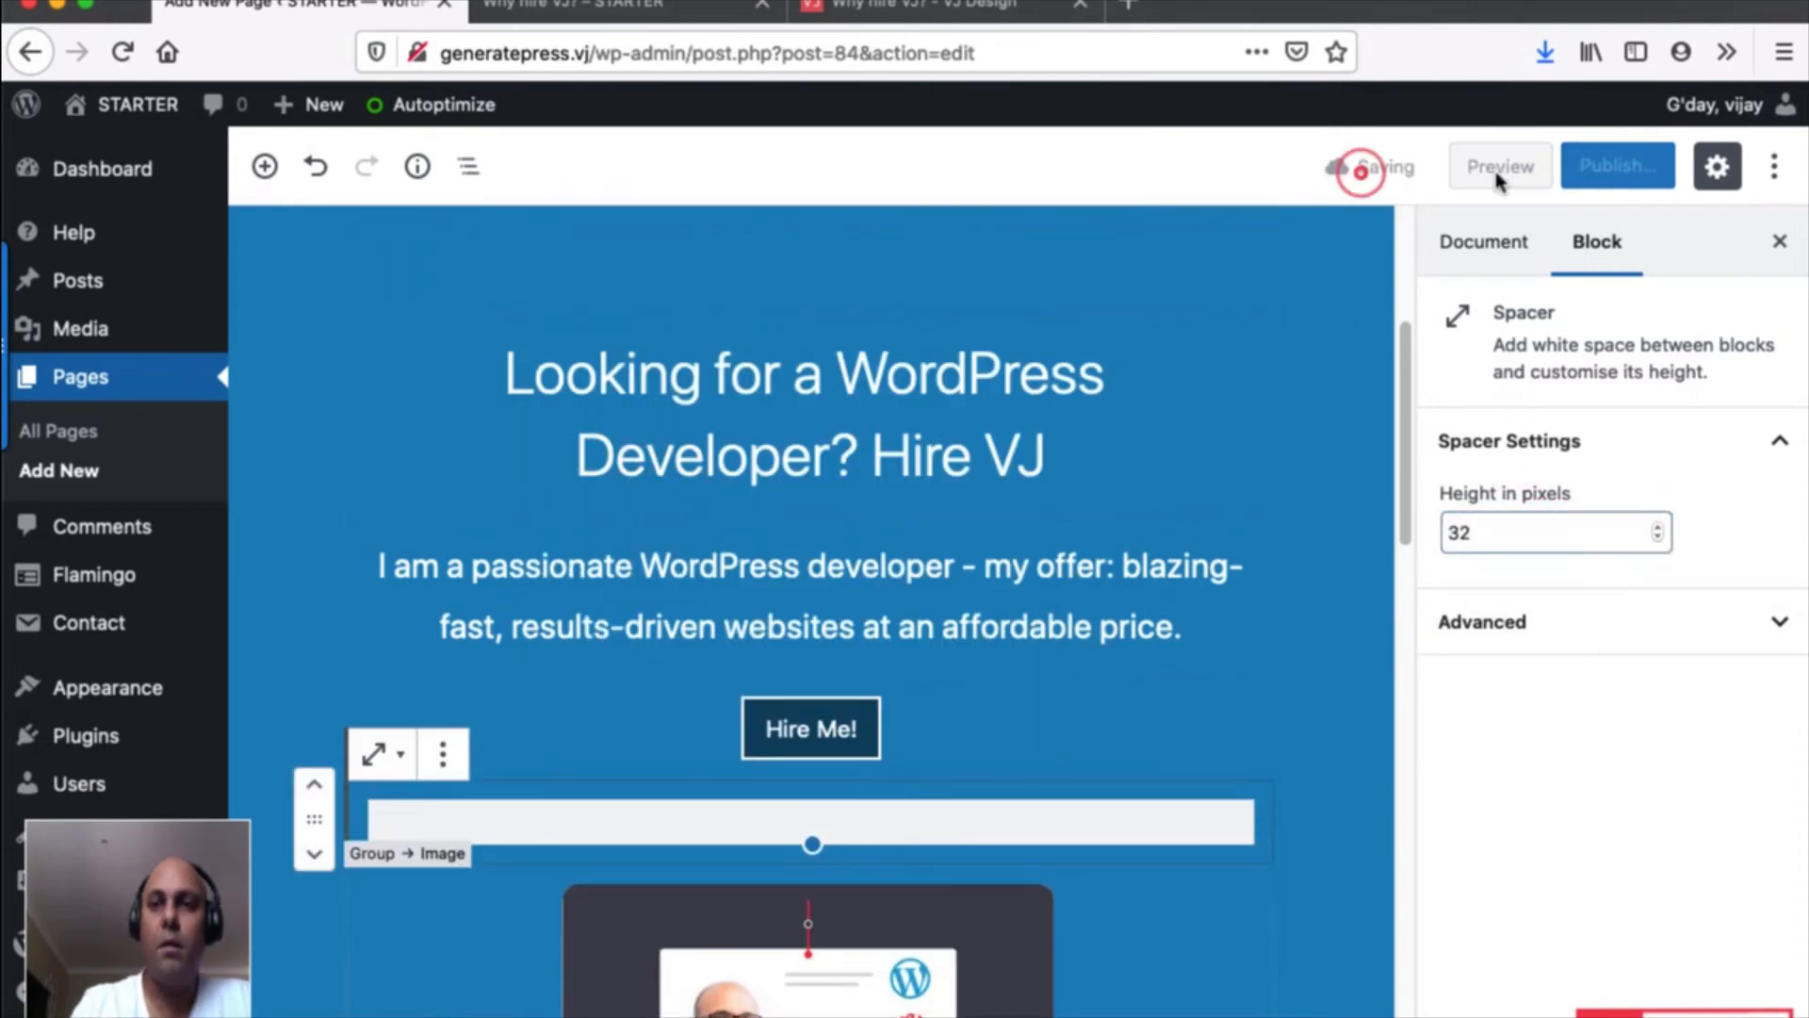
Preview the page and review the hero spacing, the benefits columns, and the project and testimonial text below them.
{"action": "left_click", "coordinate": [1502, 168]}
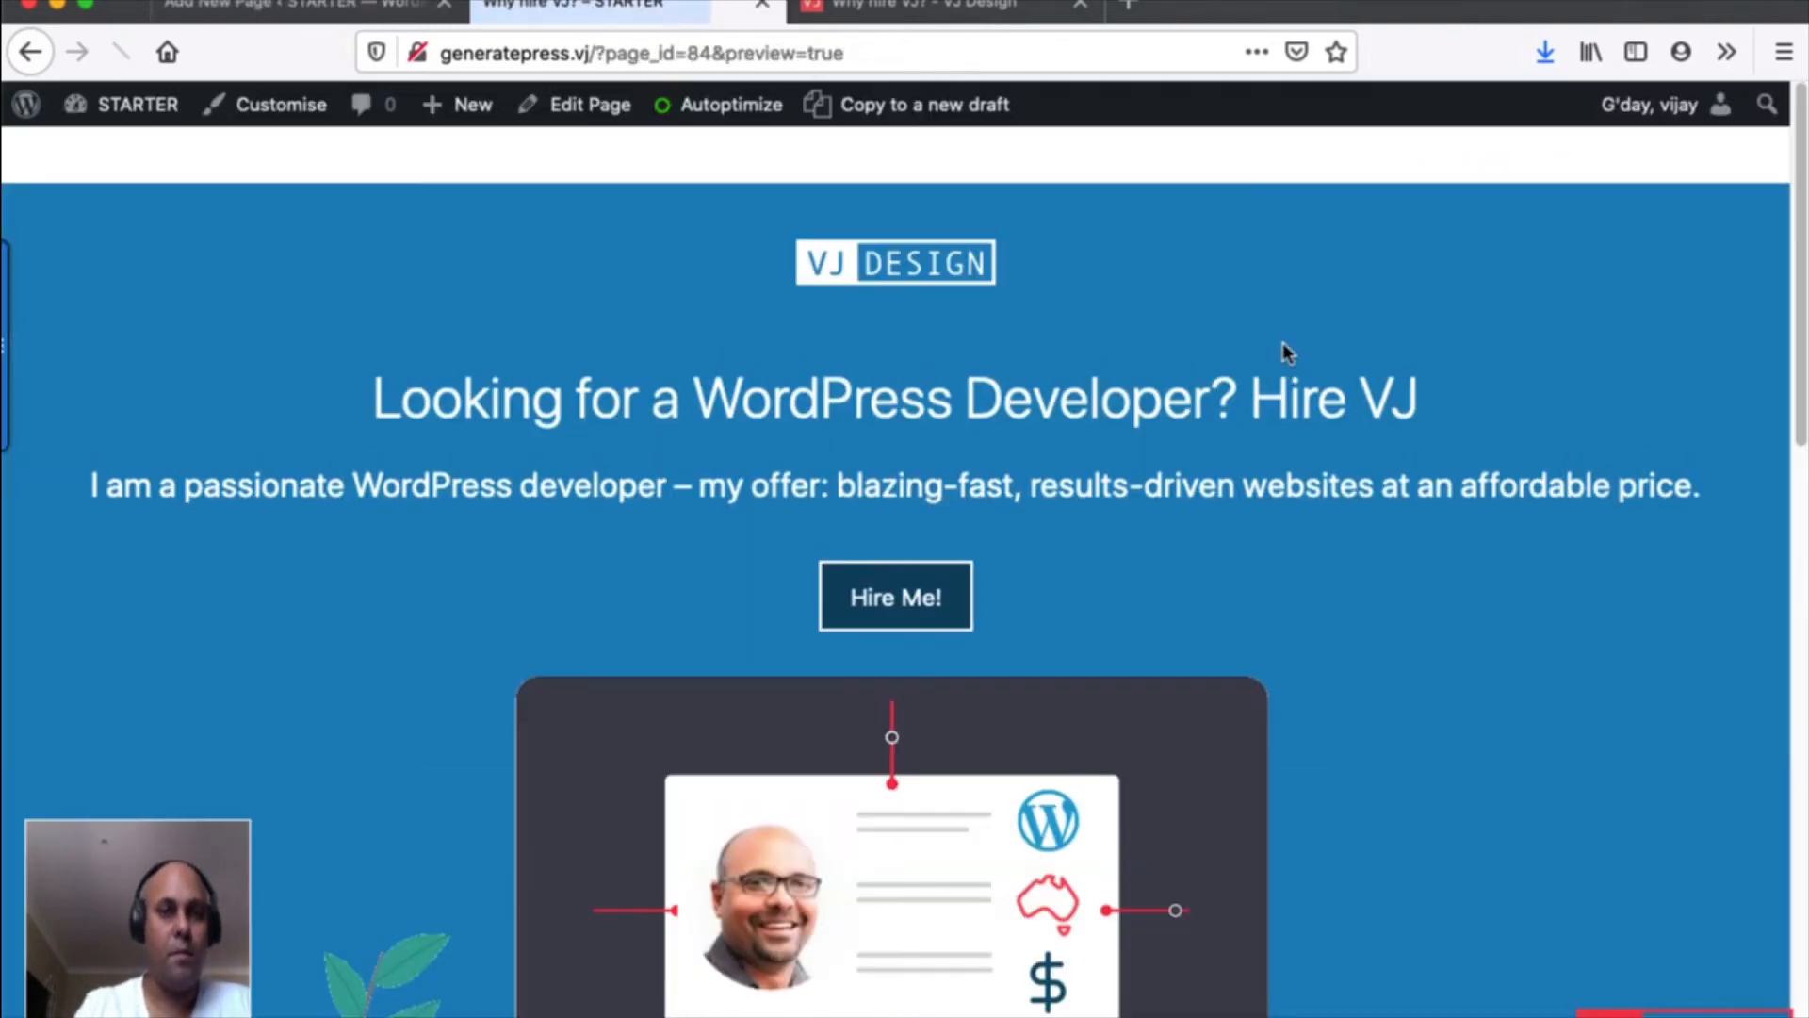
{"action": "scroll", "coordinate": [1284, 347], "scroll_direction": "down", "scroll_amount": 3}
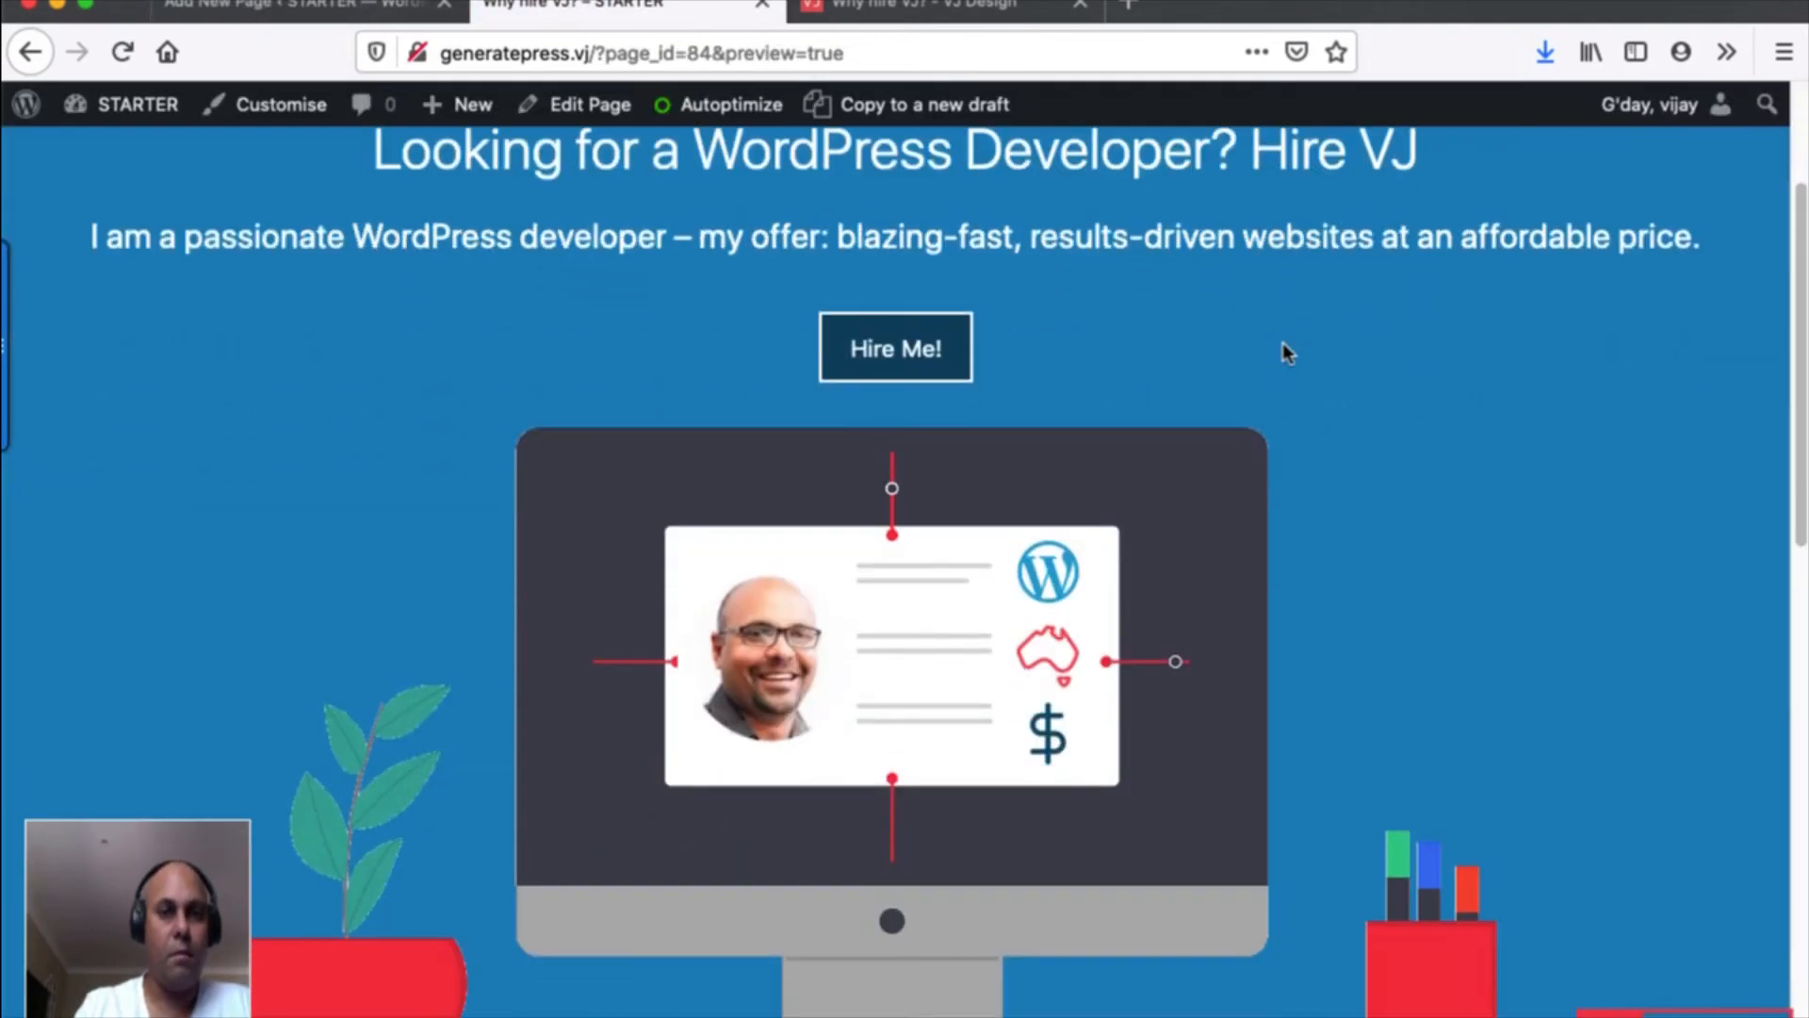
{"action": "scroll", "coordinate": [1286, 352], "scroll_direction": "down", "scroll_amount": 7}
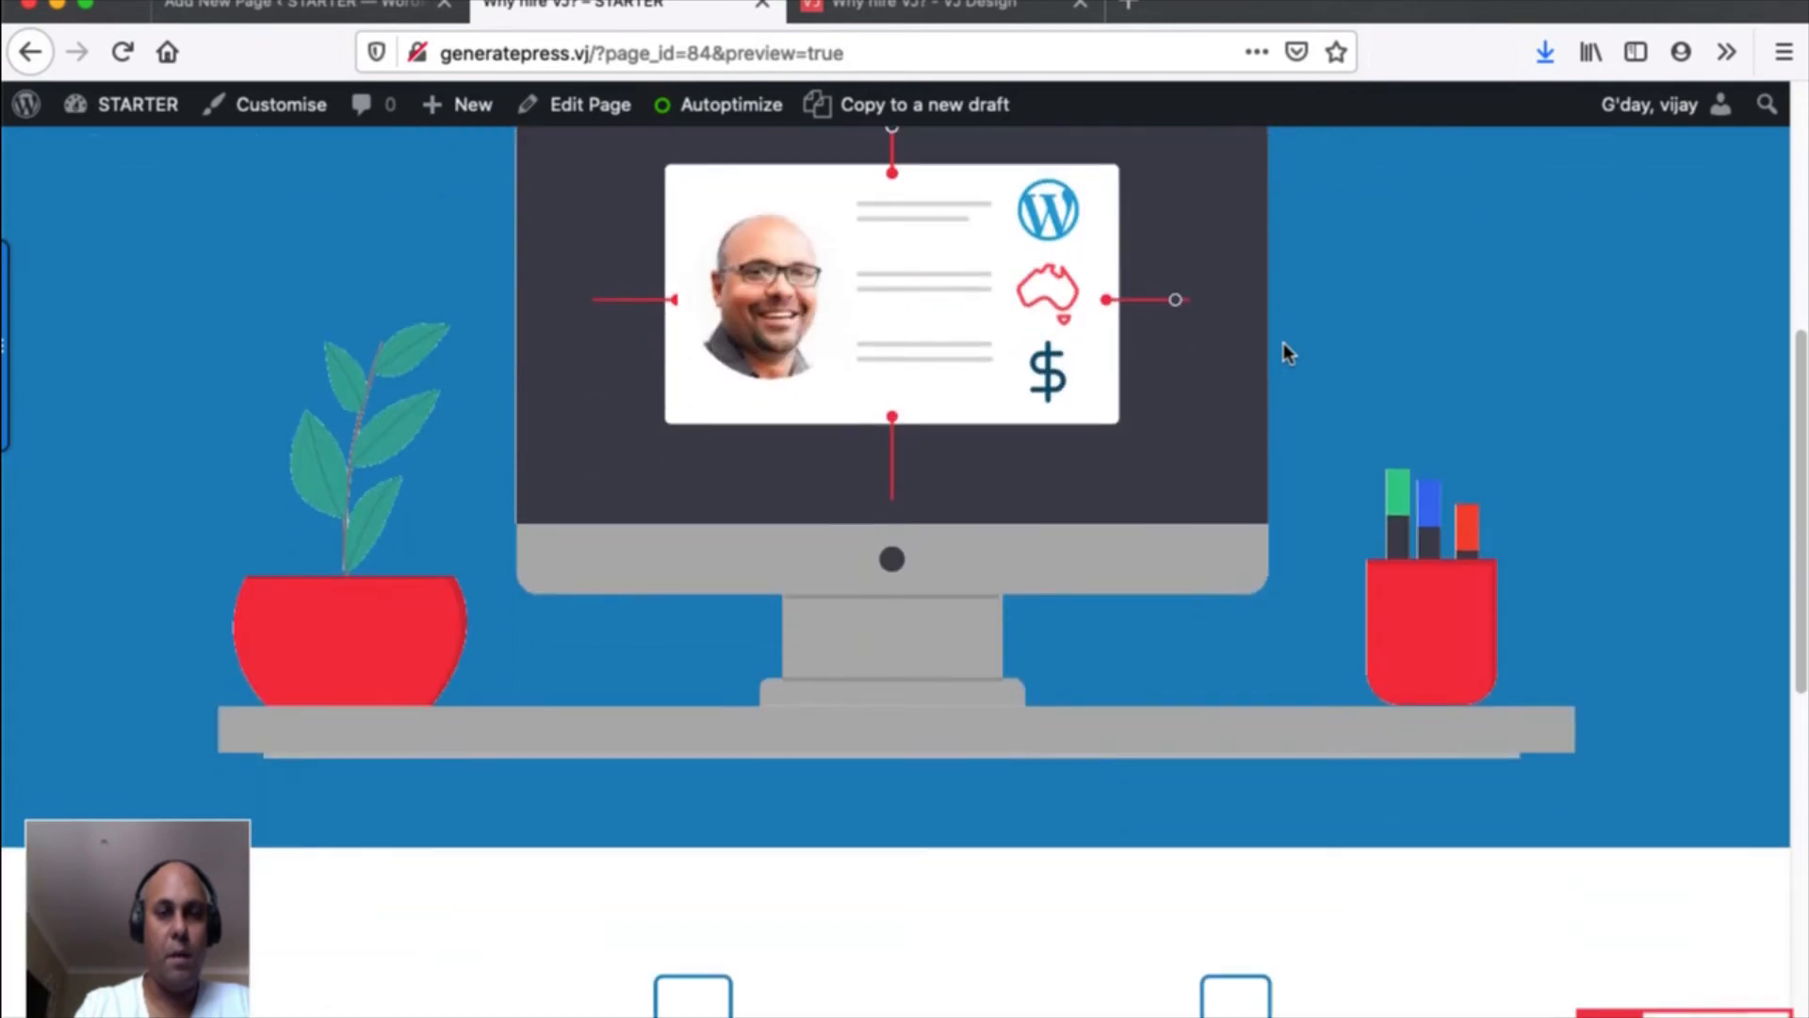
{"action": "scroll", "coordinate": [1285, 353], "scroll_direction": "down", "scroll_amount": 4}
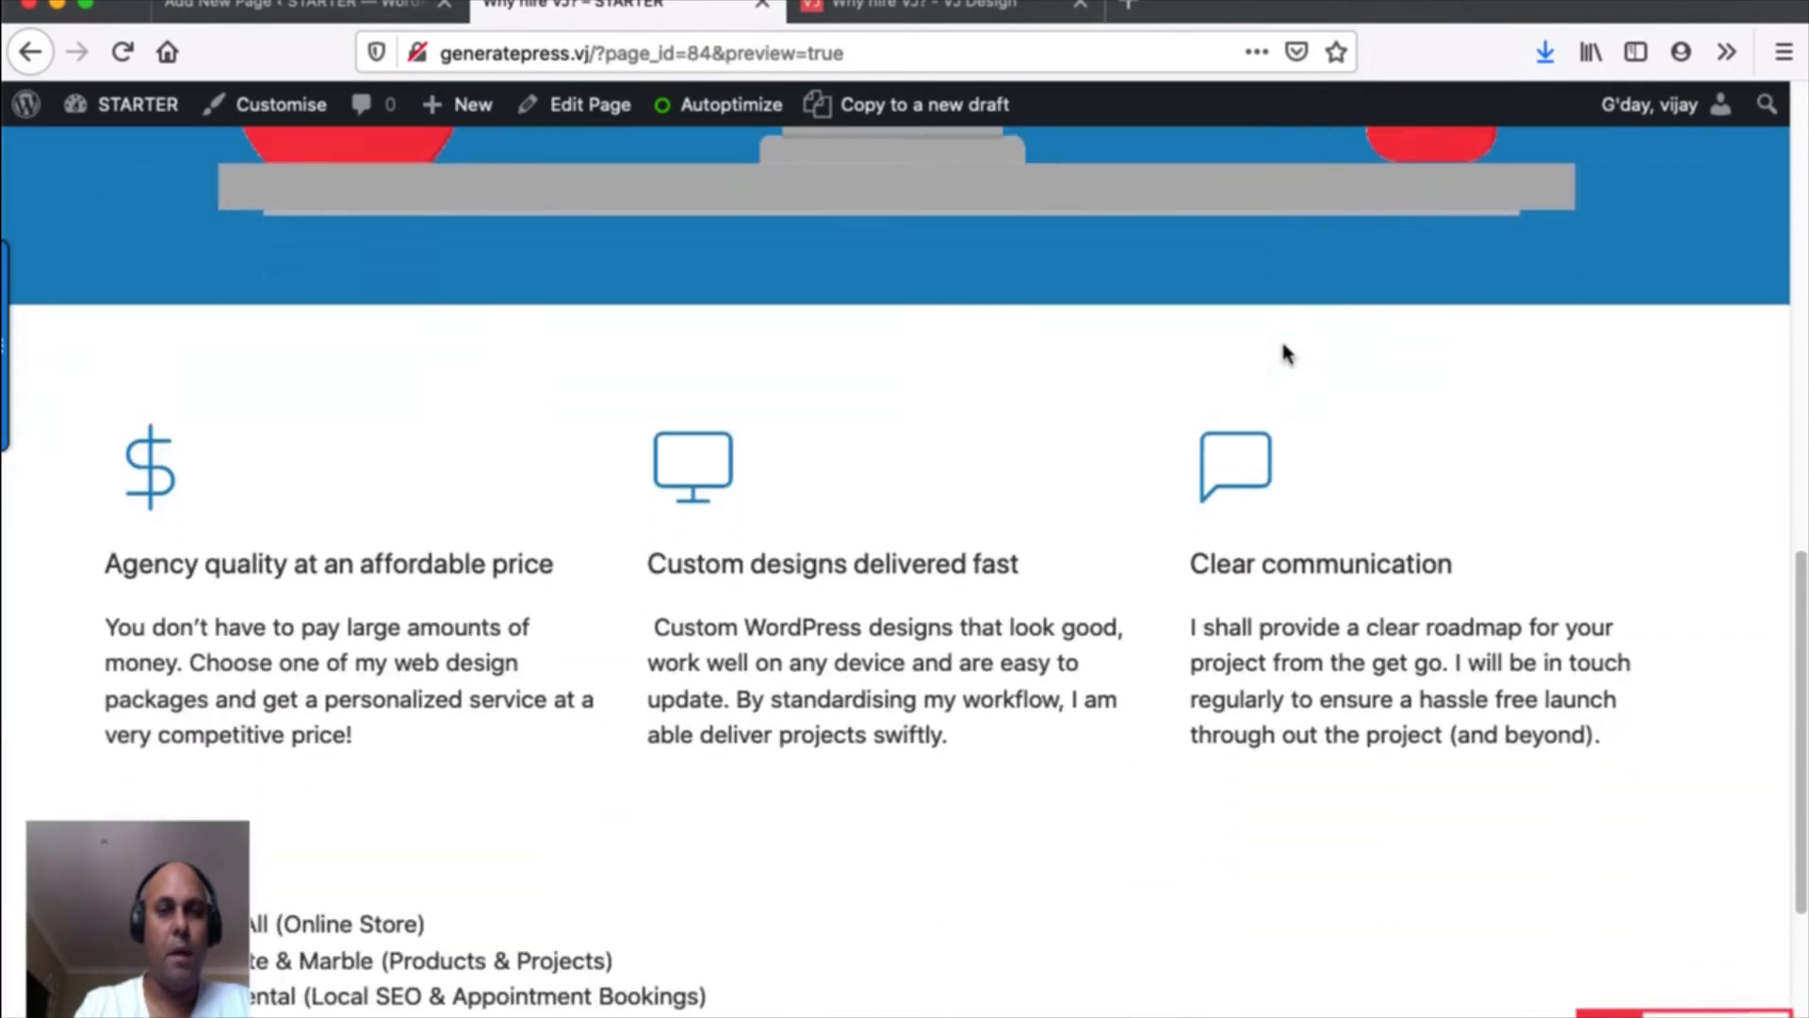
{"action": "scroll", "coordinate": [1287, 354], "scroll_direction": "down", "scroll_amount": 4}
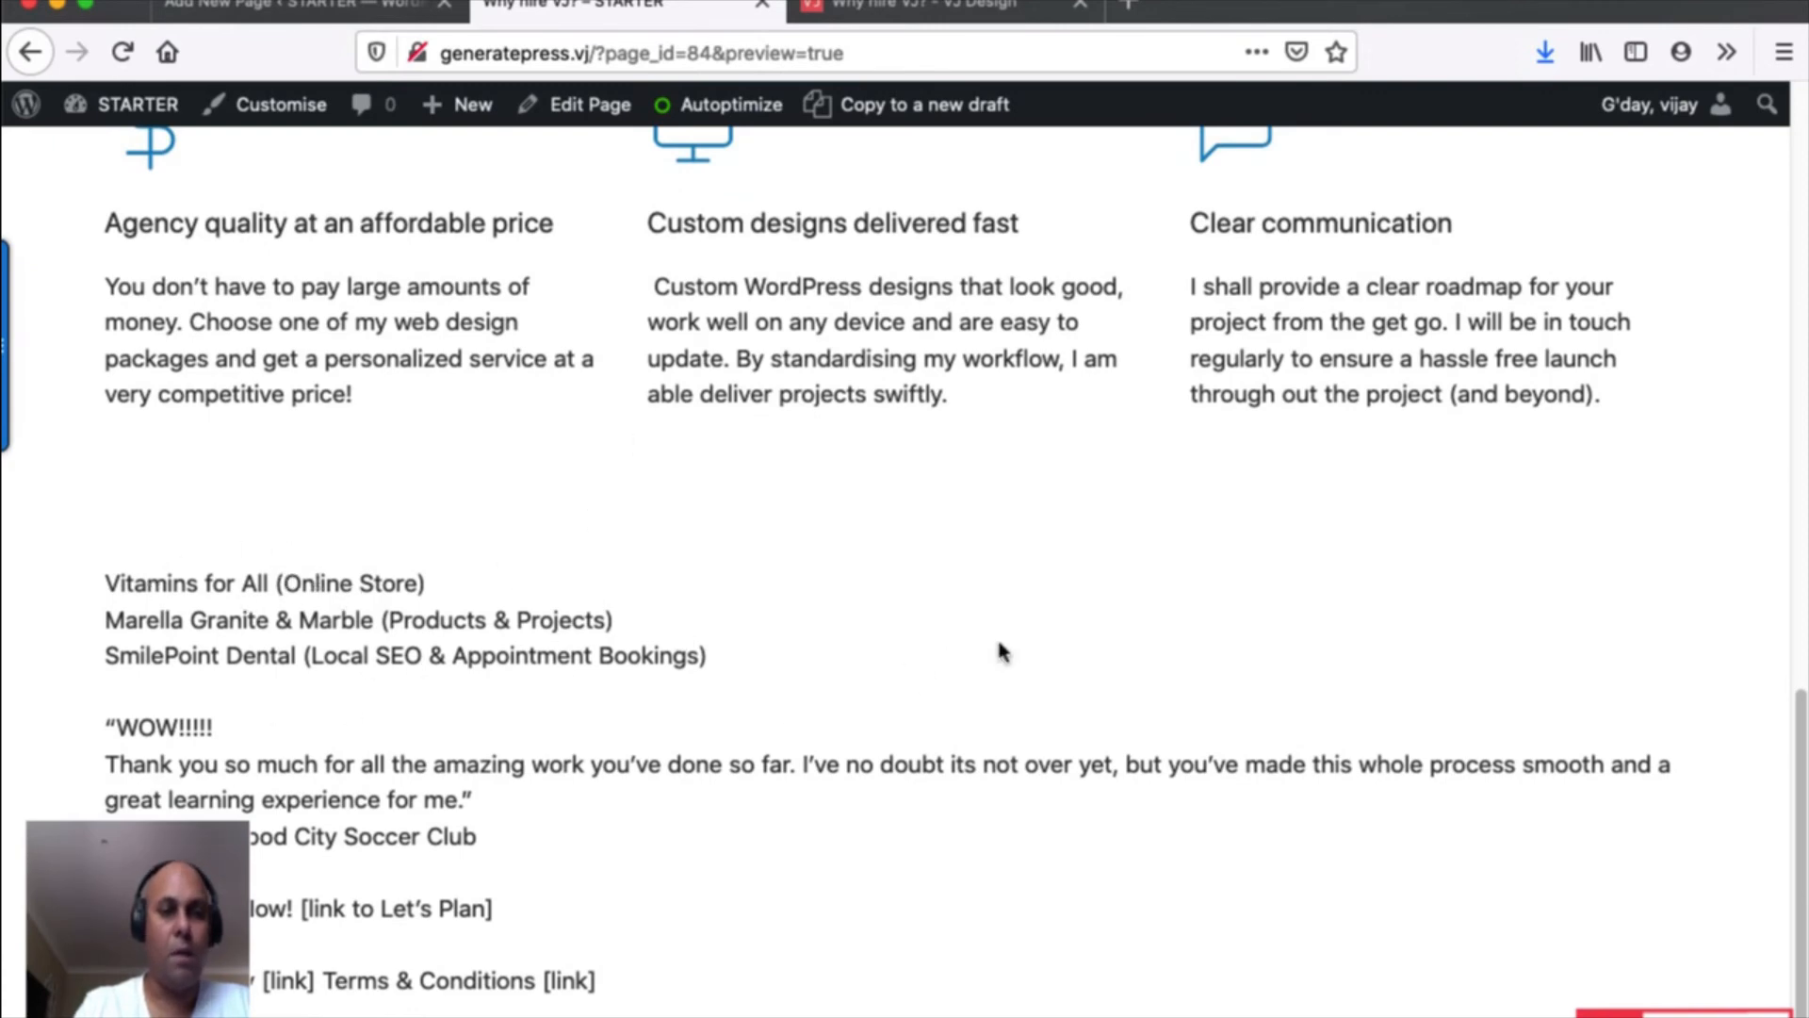
{"action": "scroll", "coordinate": [1099, 608], "scroll_direction": "up", "scroll_amount": 12}
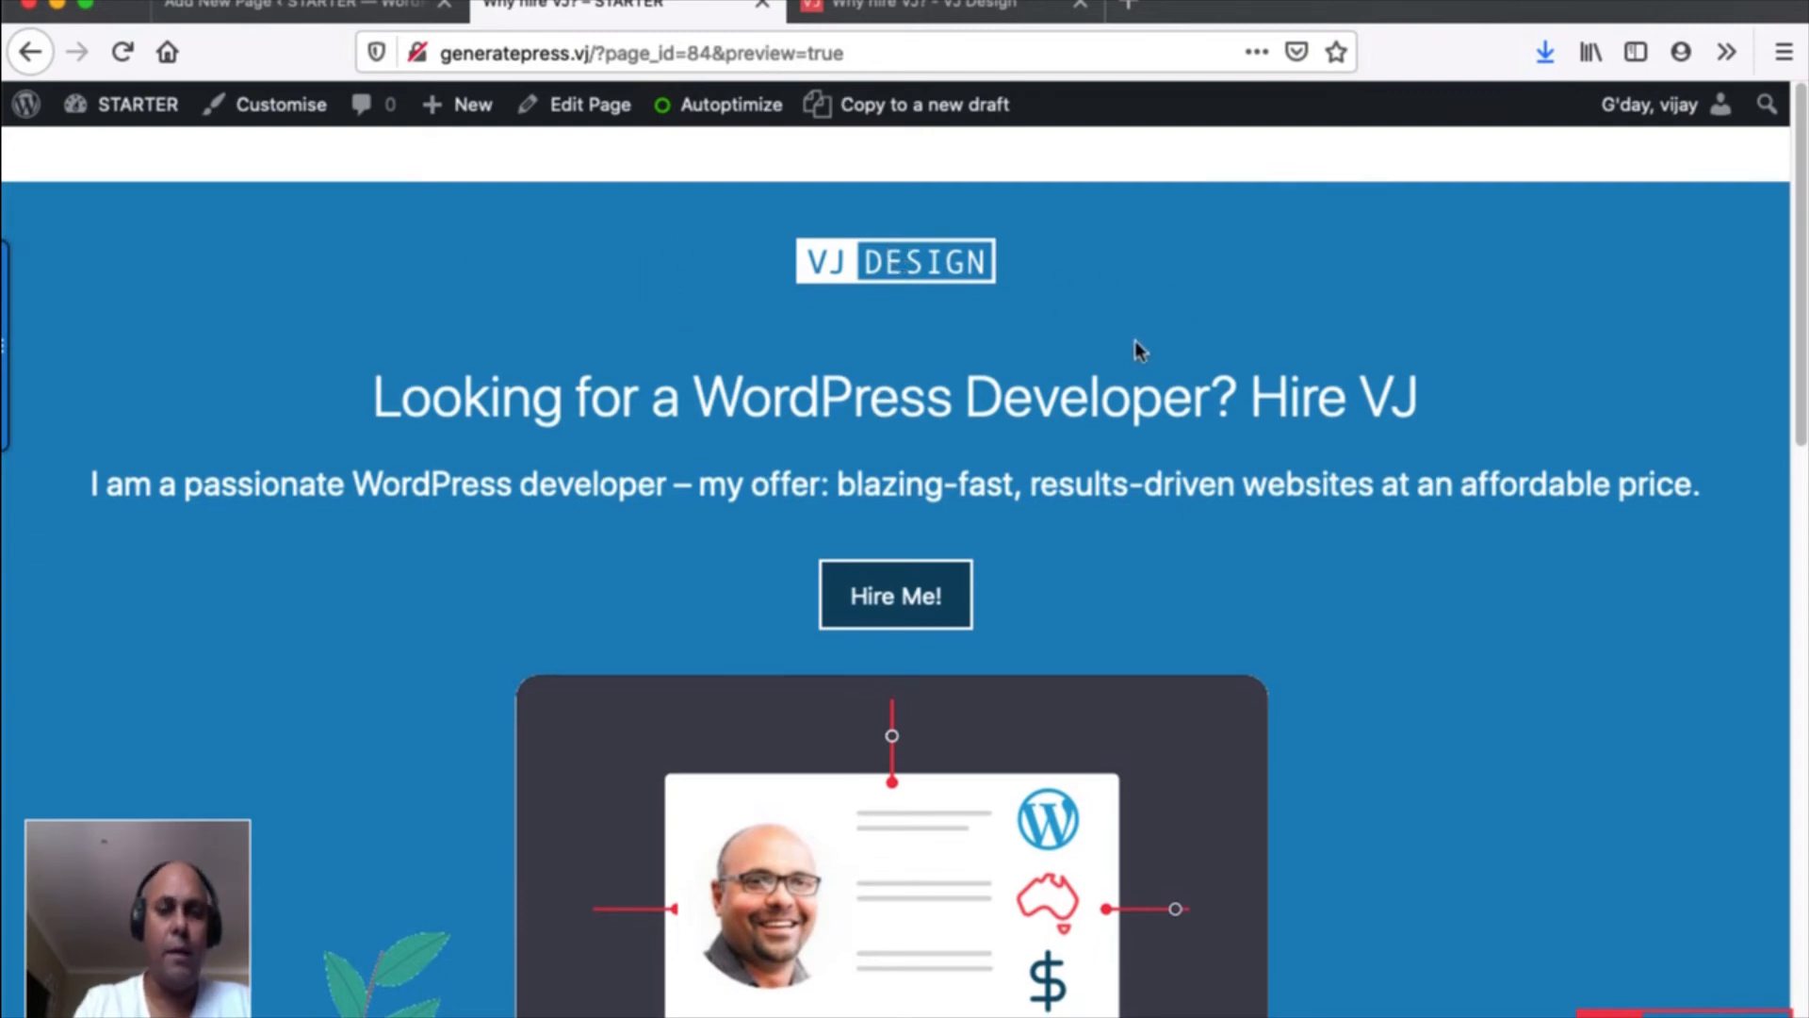
{"action": "scroll", "coordinate": [1135, 353], "scroll_direction": "down", "scroll_amount": 3}
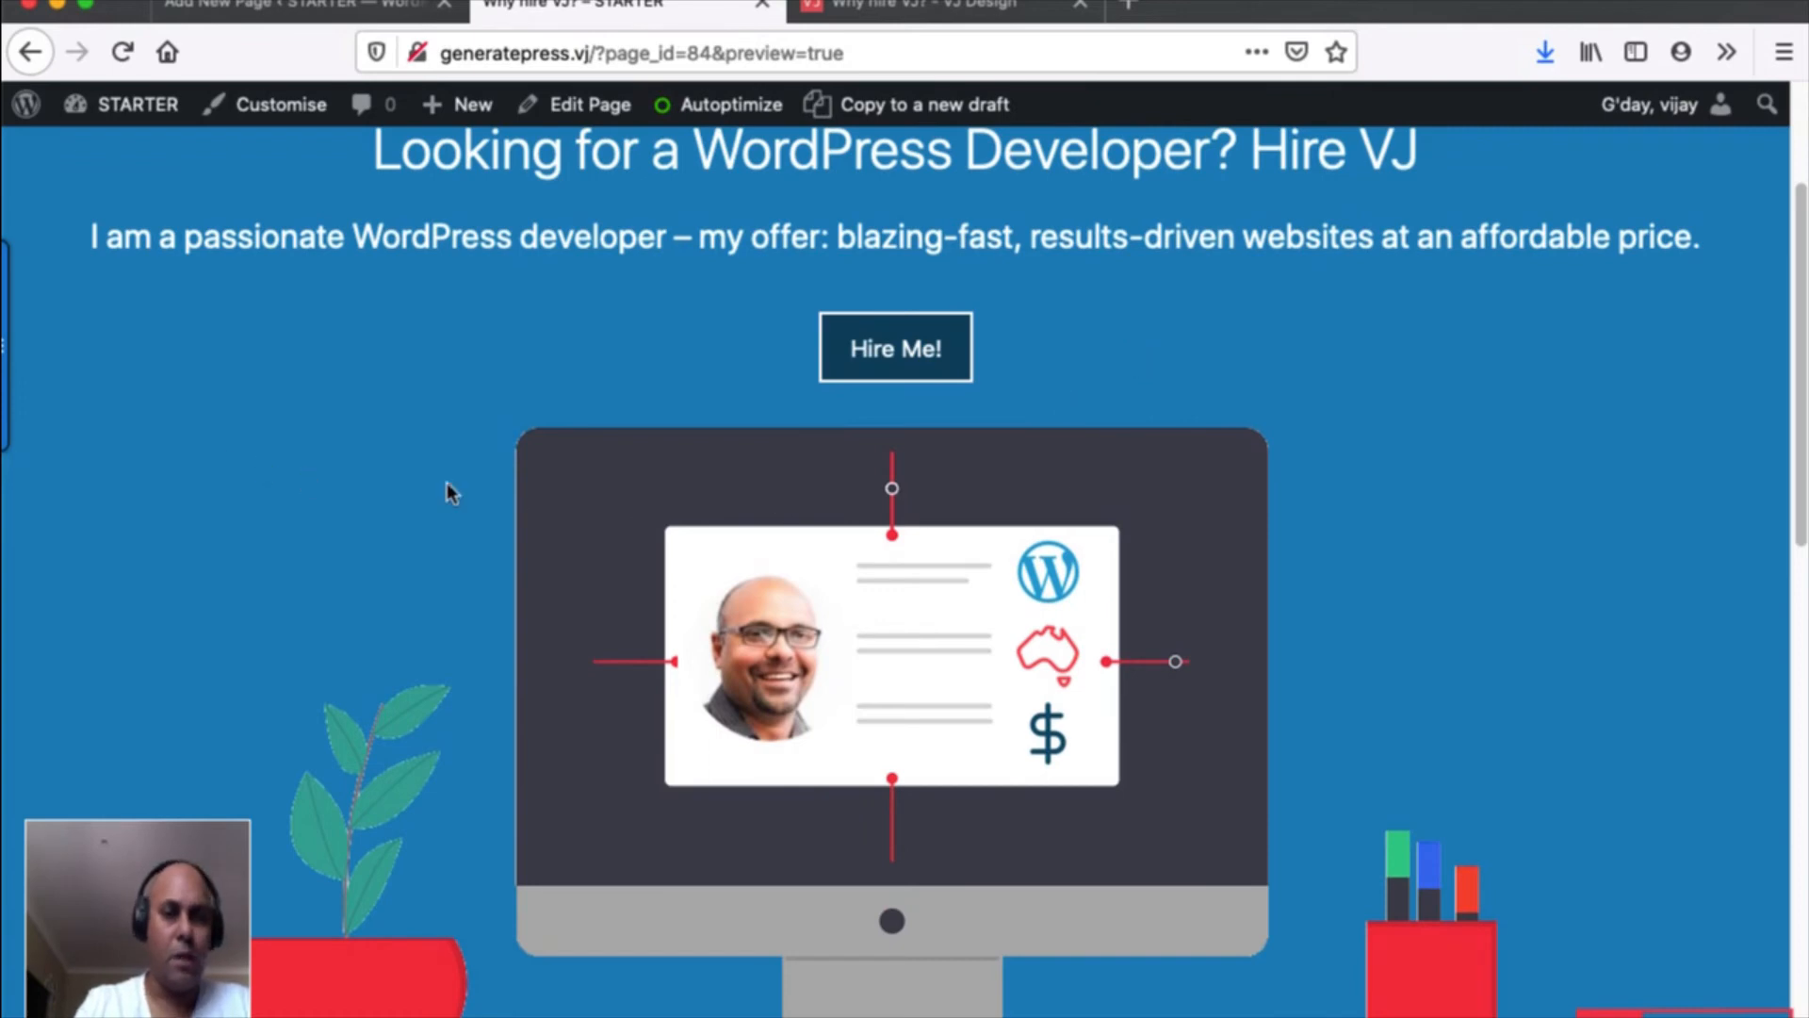
{"action": "scroll", "coordinate": [1135, 483], "scroll_direction": "down", "scroll_amount": 6}
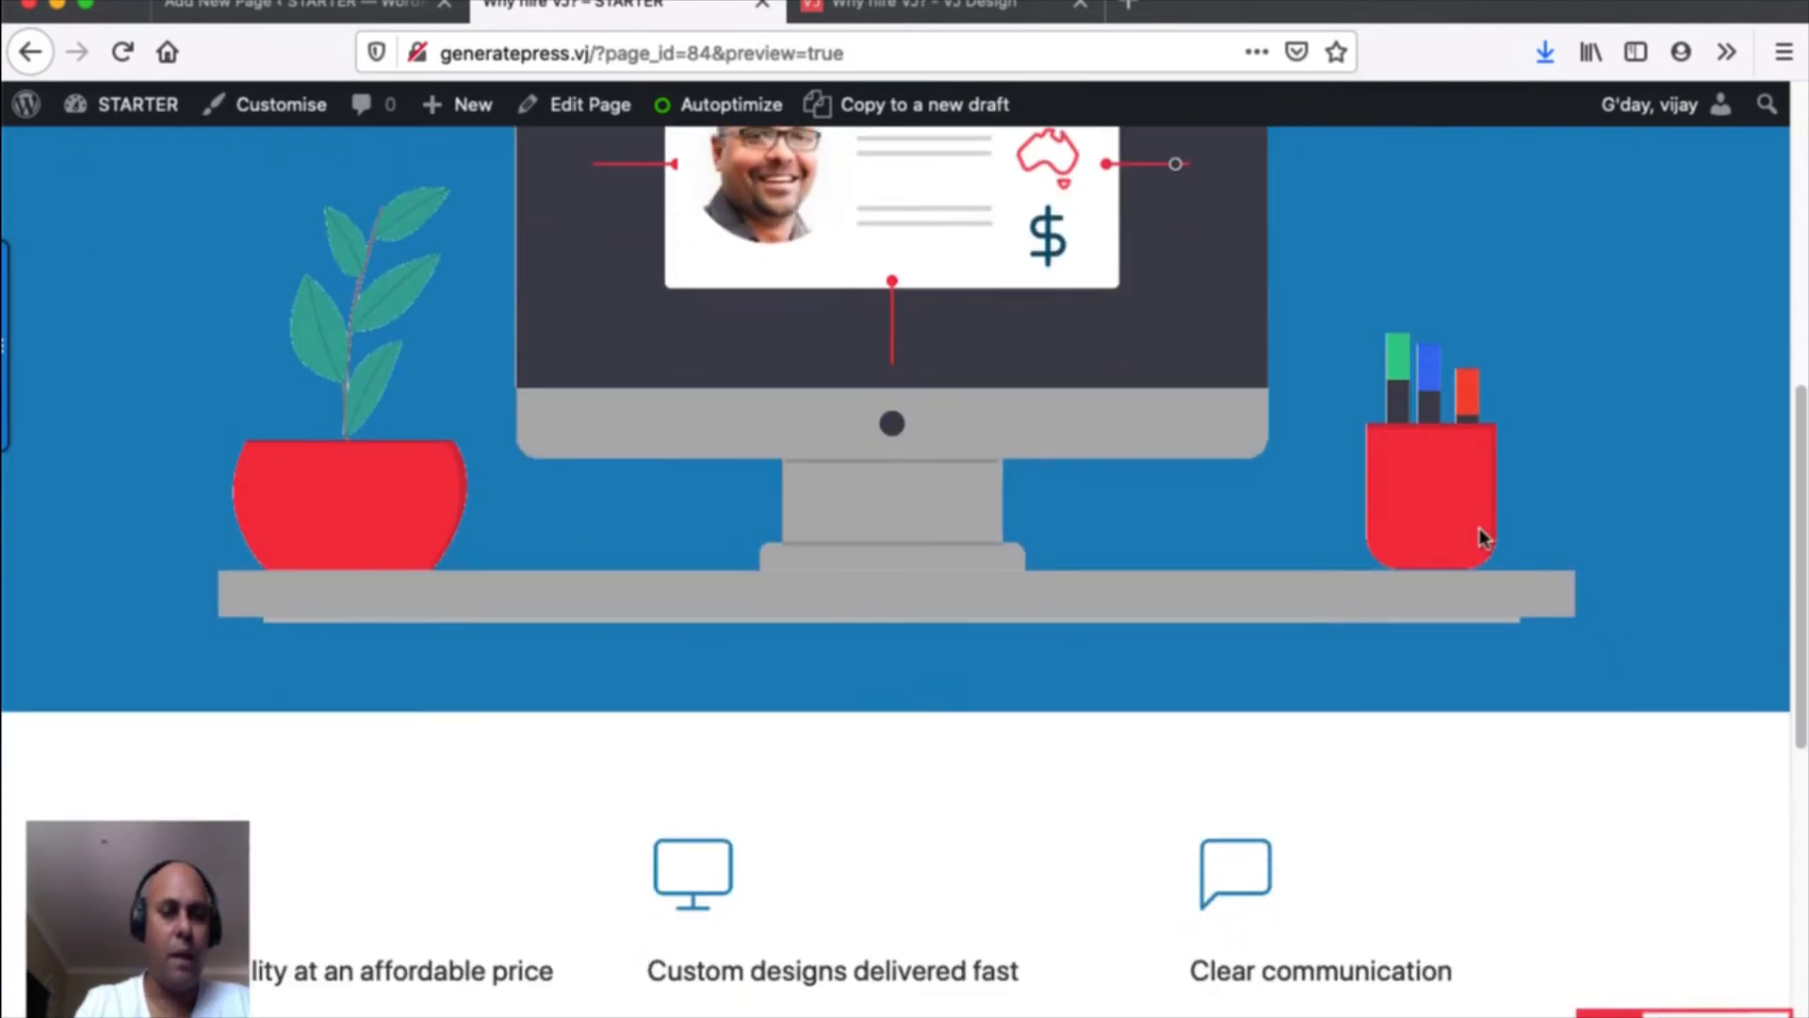
{"action": "scroll", "coordinate": [1480, 528], "scroll_direction": "down", "scroll_amount": 5}
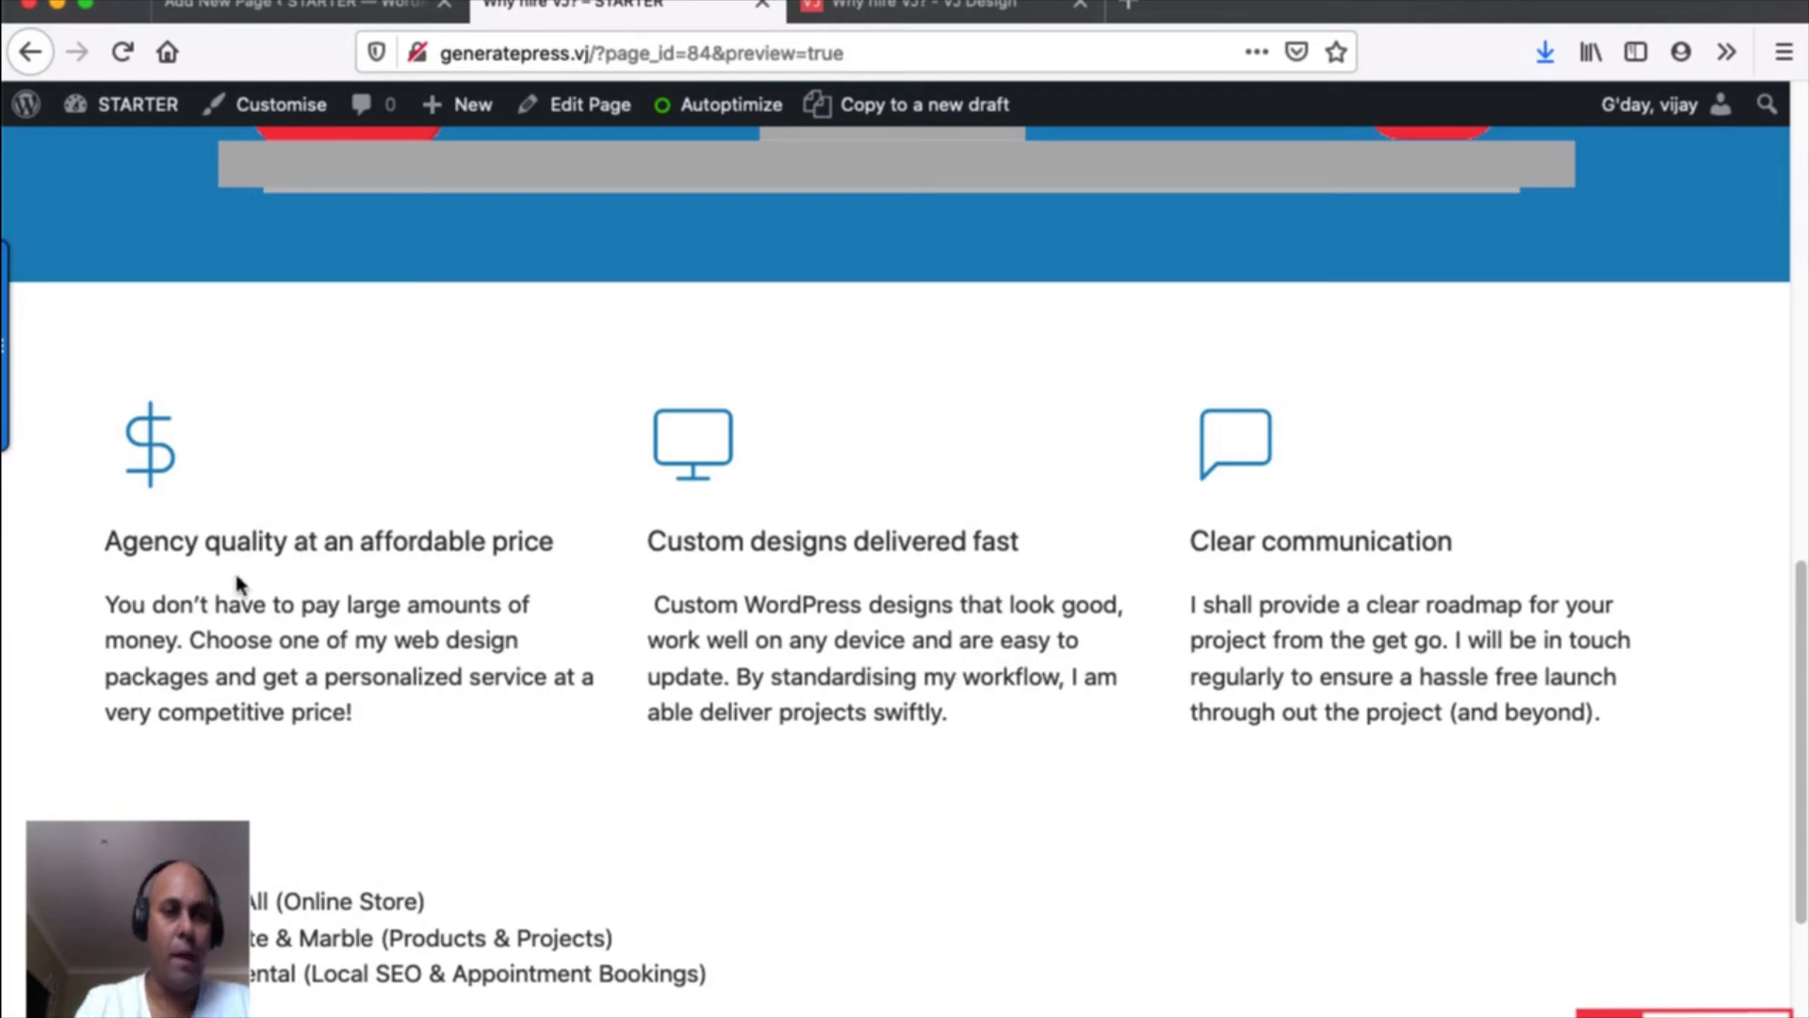
{"action": "scroll", "coordinate": [1209, 546], "scroll_direction": "down", "scroll_amount": 5}
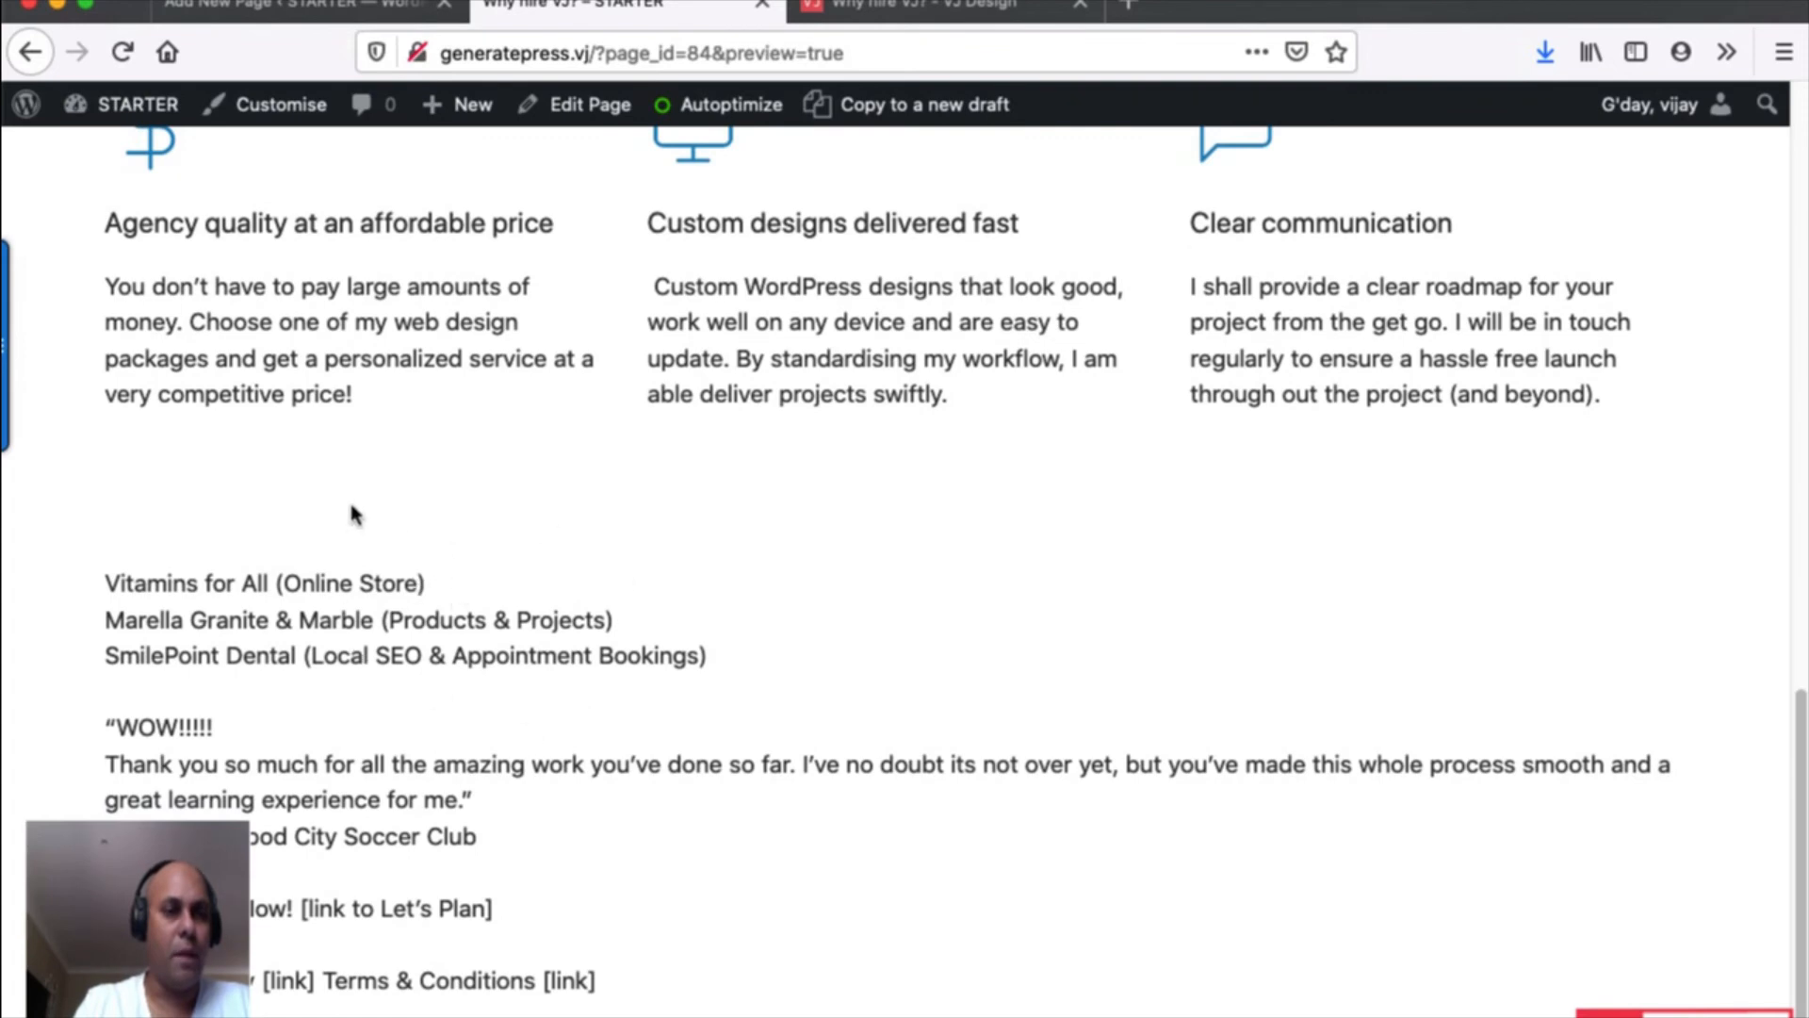
Return to the page editor and insert a columns block with three equal columns above the paragraph listing the projects.
{"action": "left_click", "coordinate": [316, 11]}
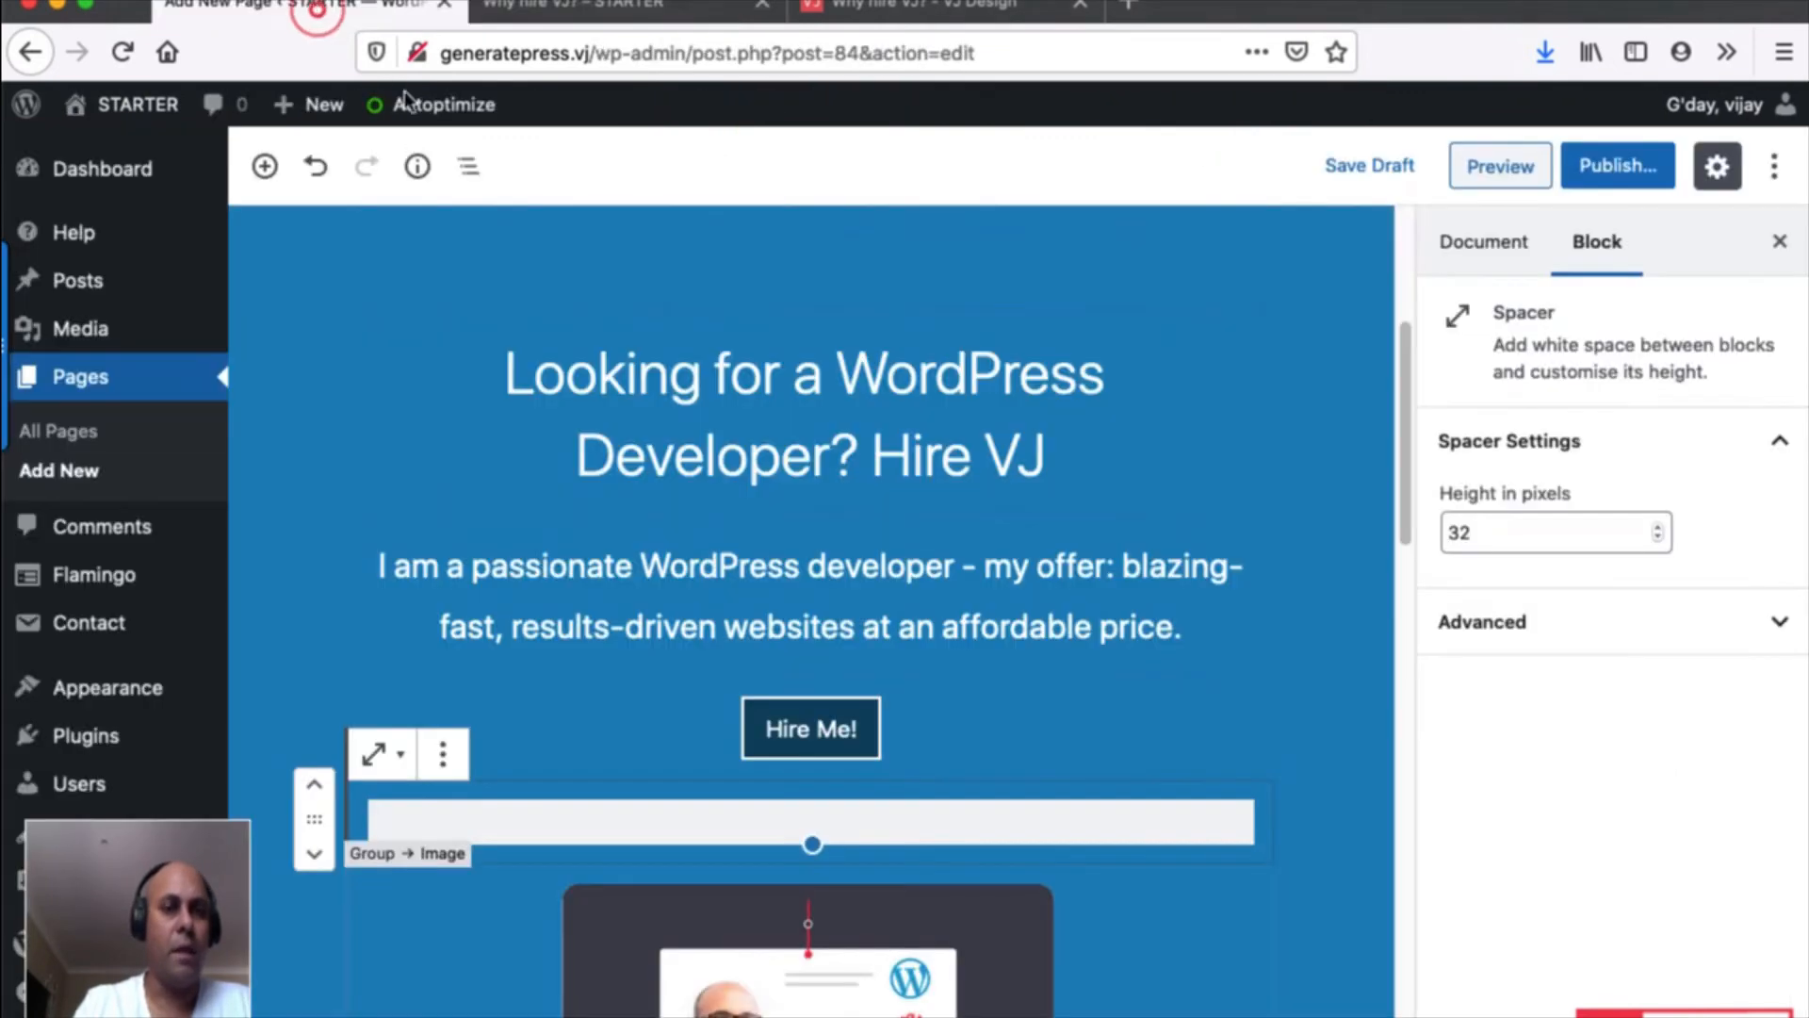
{"action": "scroll", "coordinate": [857, 613], "scroll_direction": "down", "scroll_amount": 5}
{"action": "scroll", "coordinate": [857, 613], "scroll_direction": "down", "scroll_amount": 10}
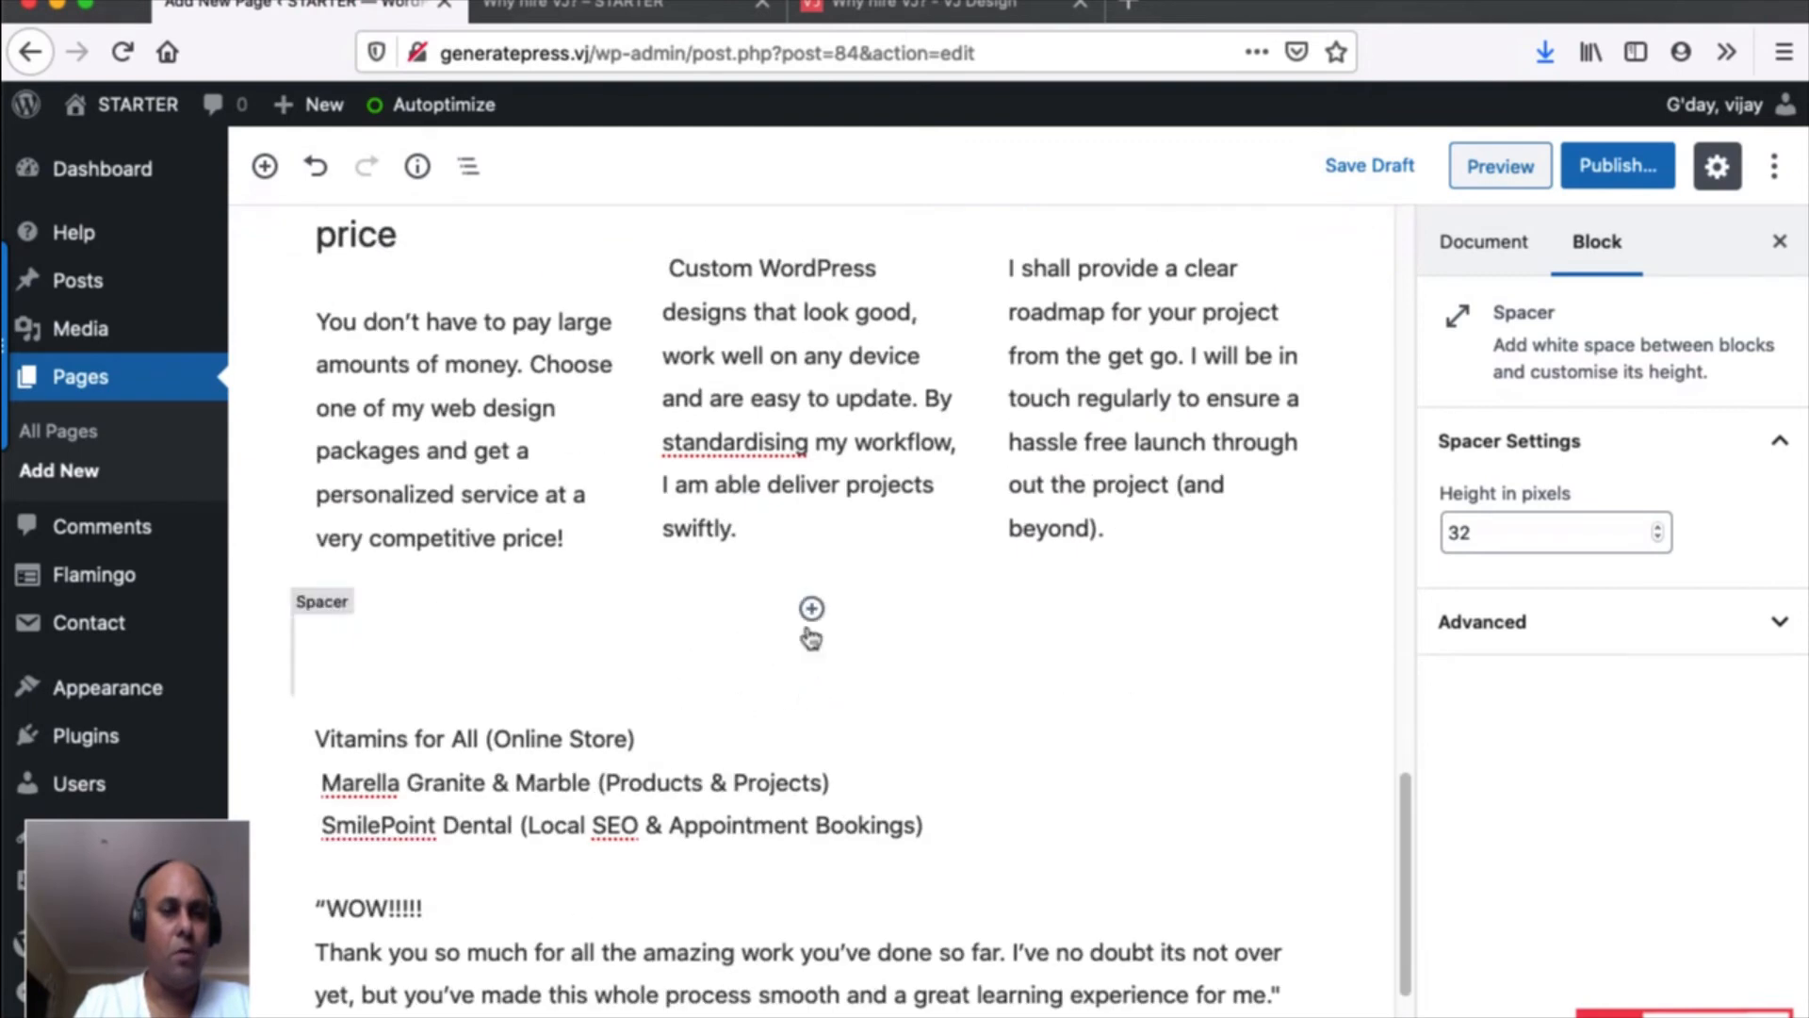
{"action": "left_click", "coordinate": [811, 694]}
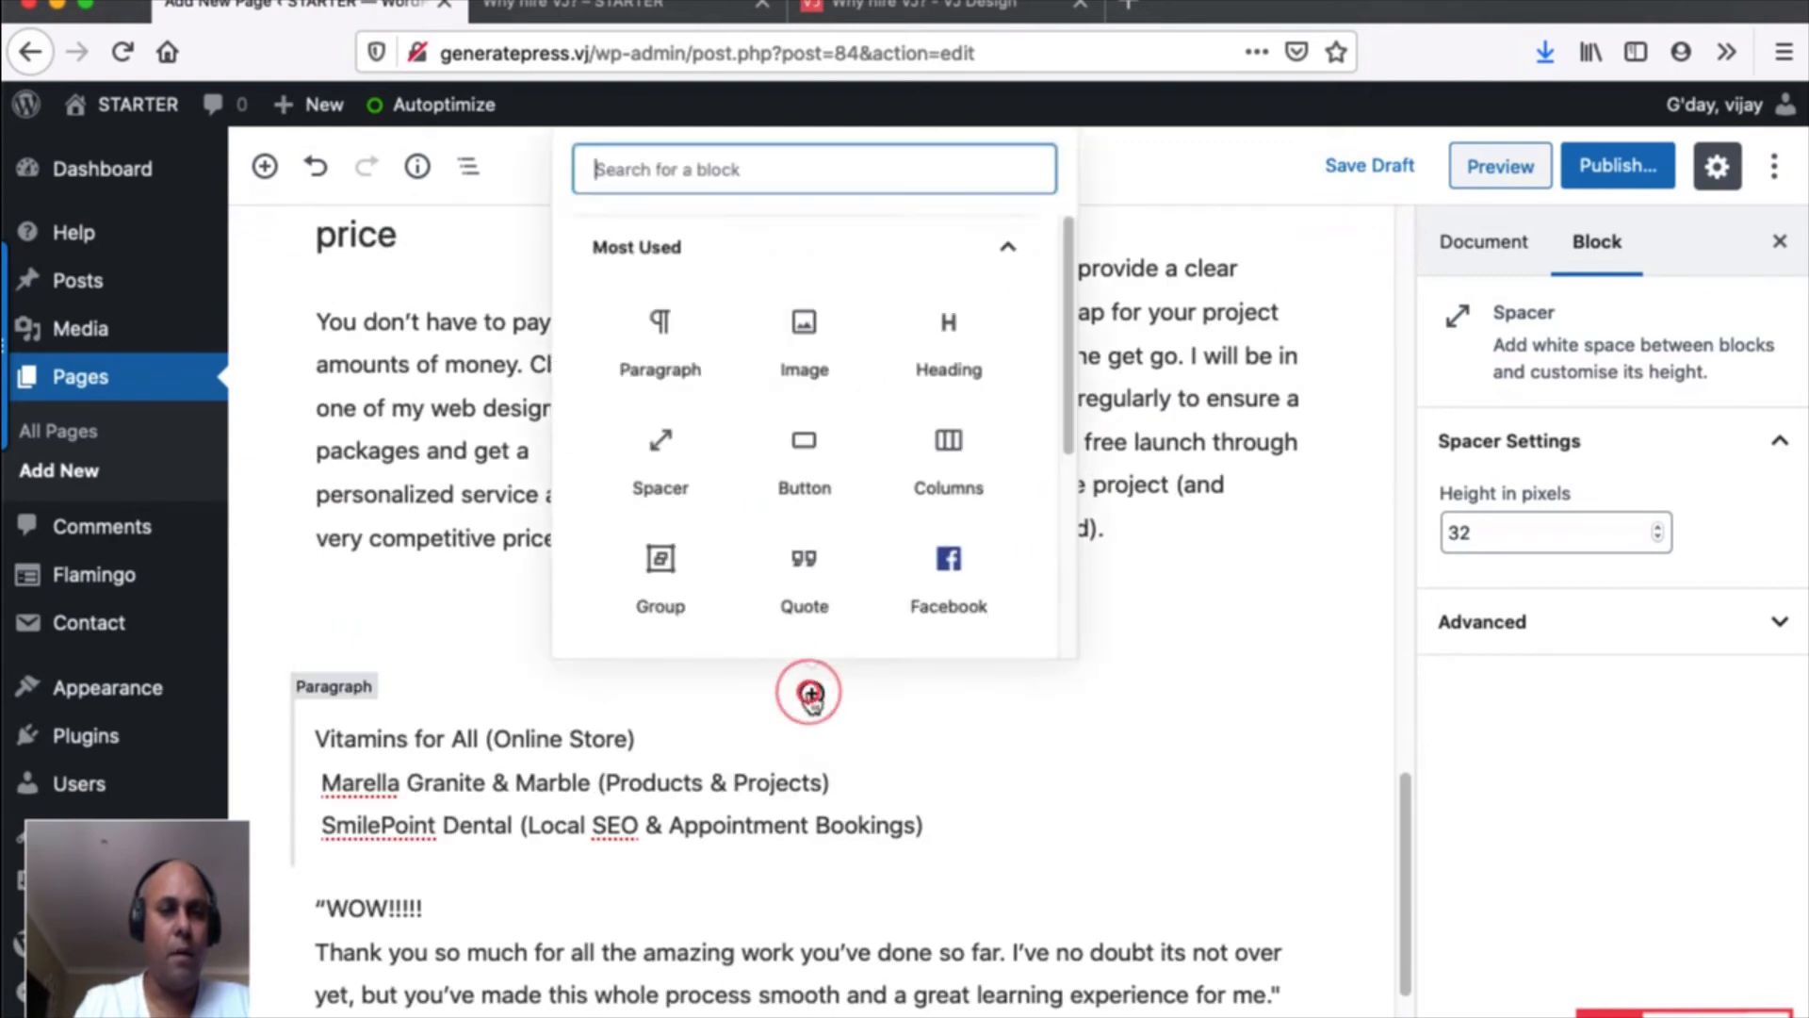
{"action": "left_click", "coordinate": [975, 438]}
{"action": "scroll", "coordinate": [936, 603], "scroll_direction": "down", "scroll_amount": 2}
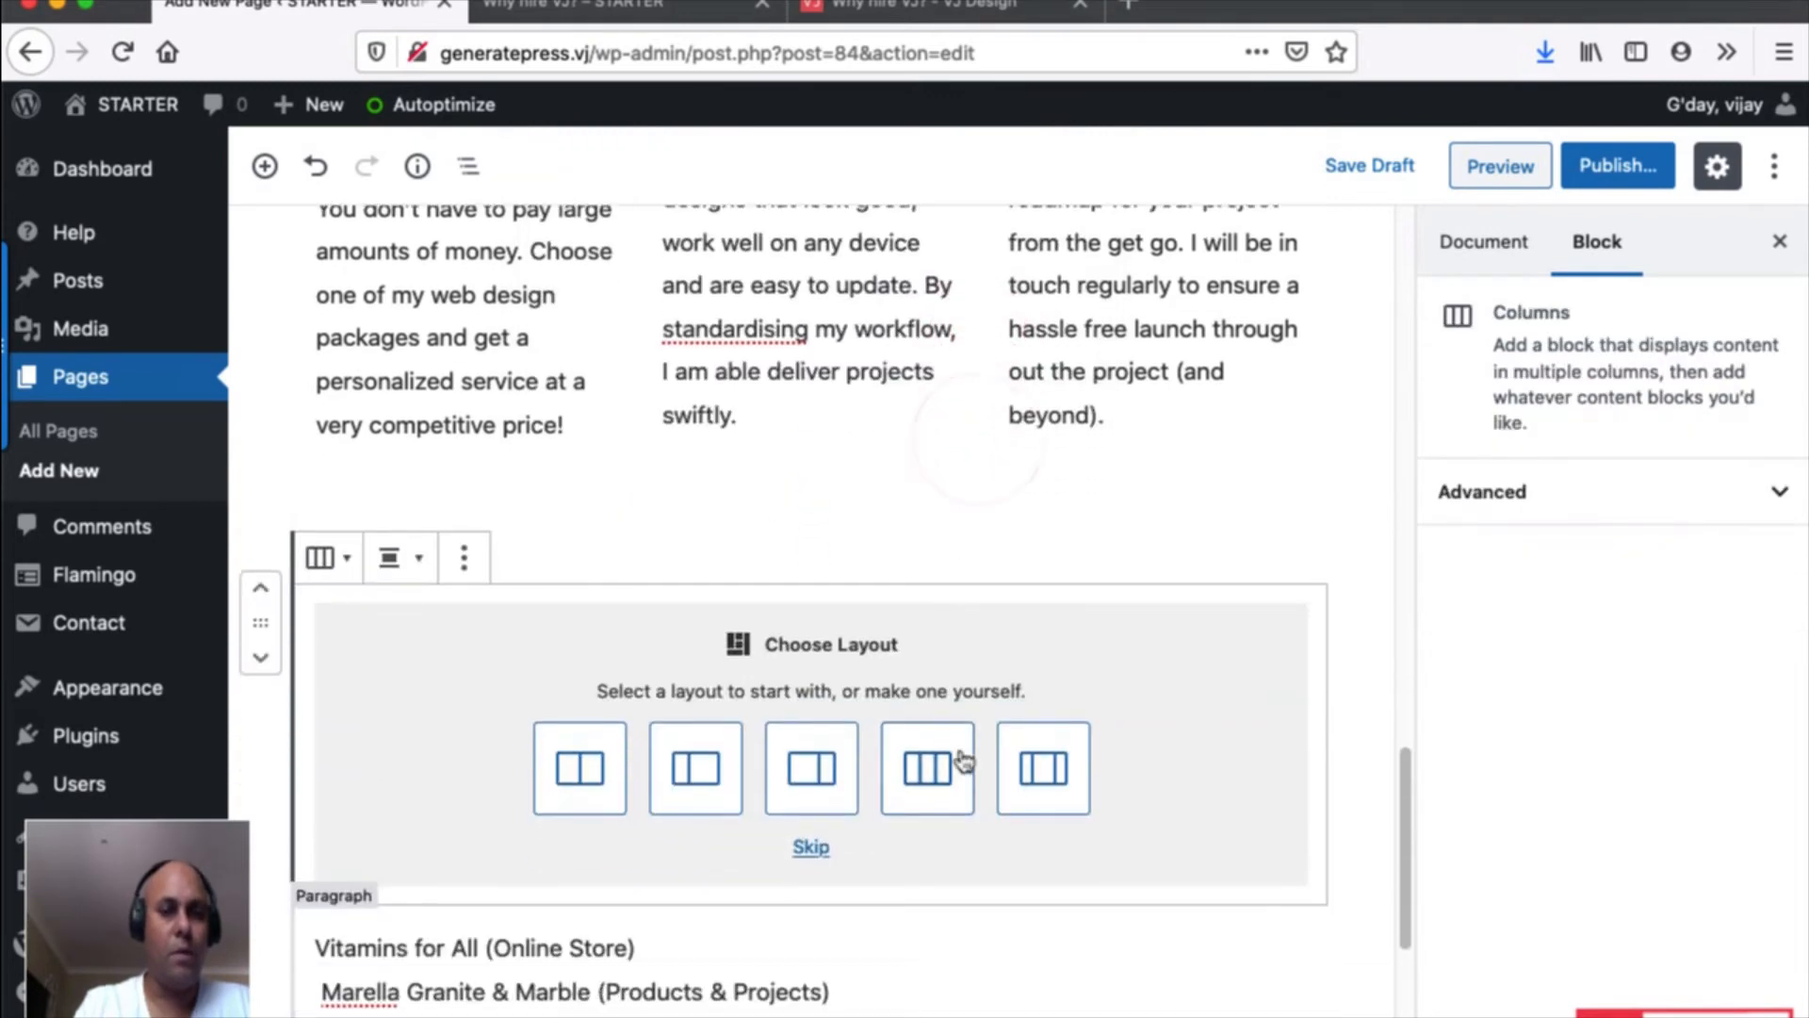
{"action": "left_click", "coordinate": [938, 763]}
Add an image block to the first empty column using project-vitamins-for-all-small.jpg from the media library.
{"action": "scroll", "coordinate": [846, 629], "scroll_direction": "down", "scroll_amount": 5}
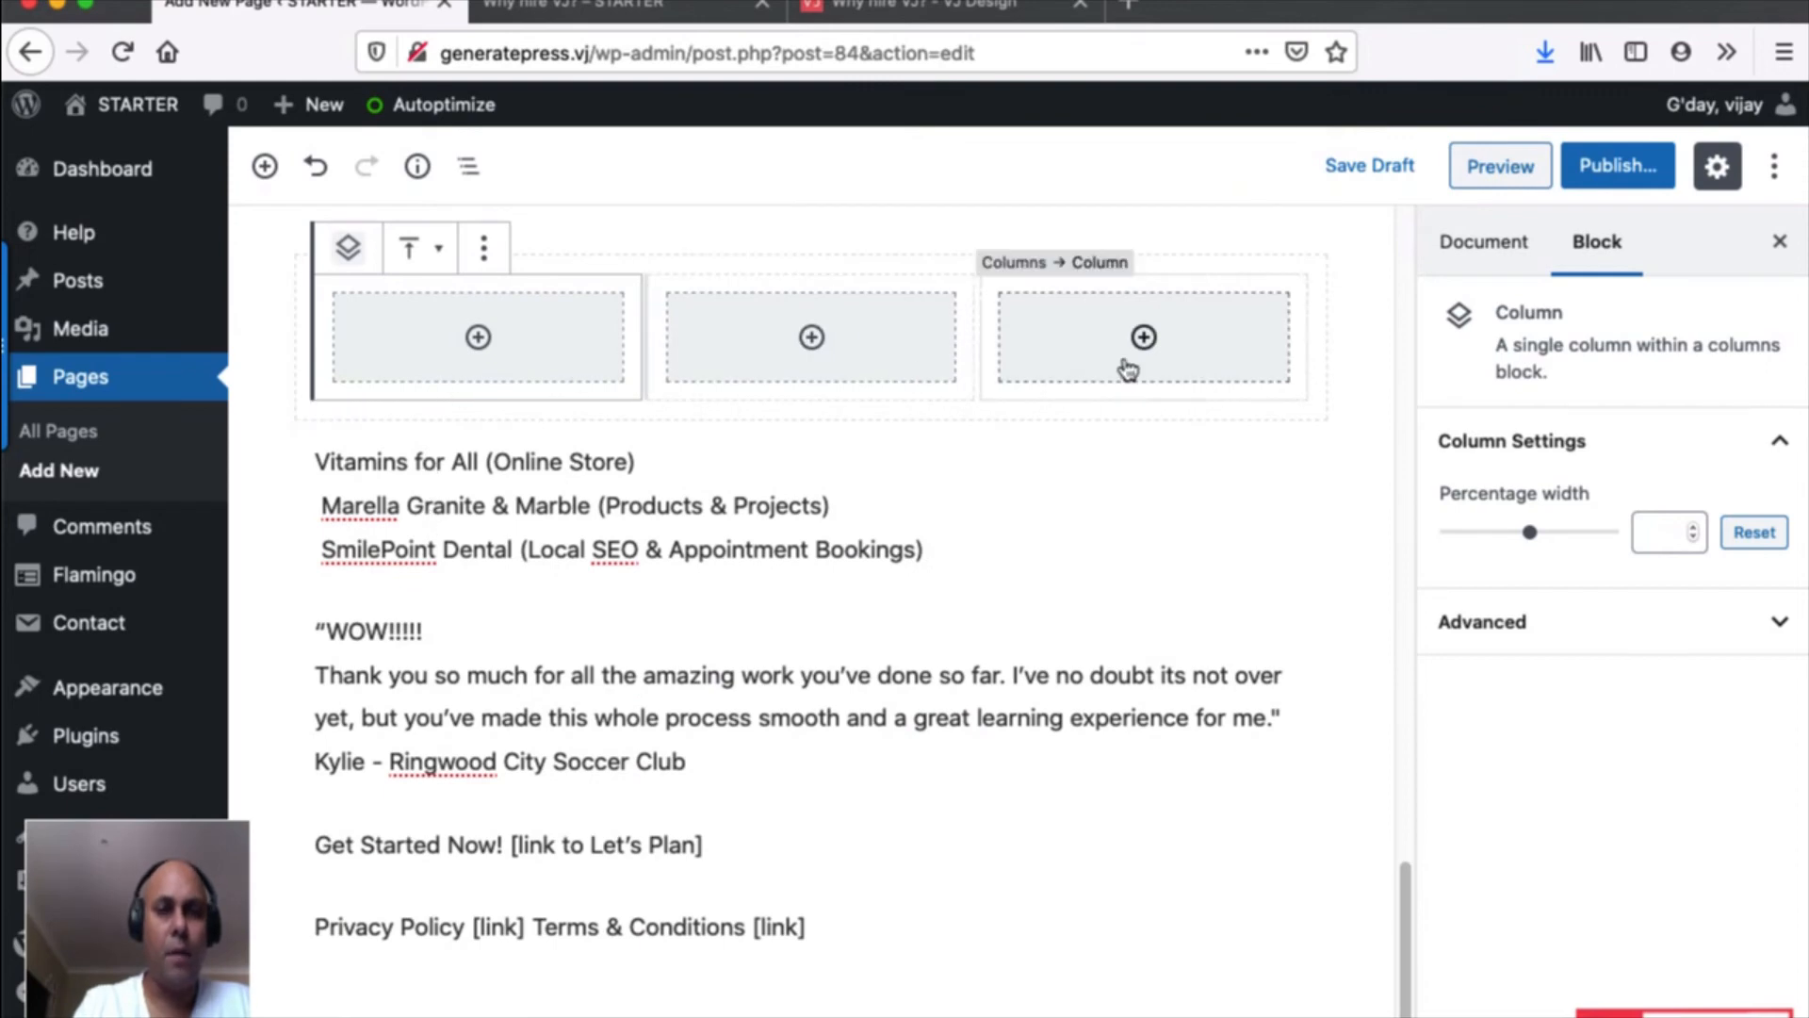
{"action": "left_click", "coordinate": [479, 339]}
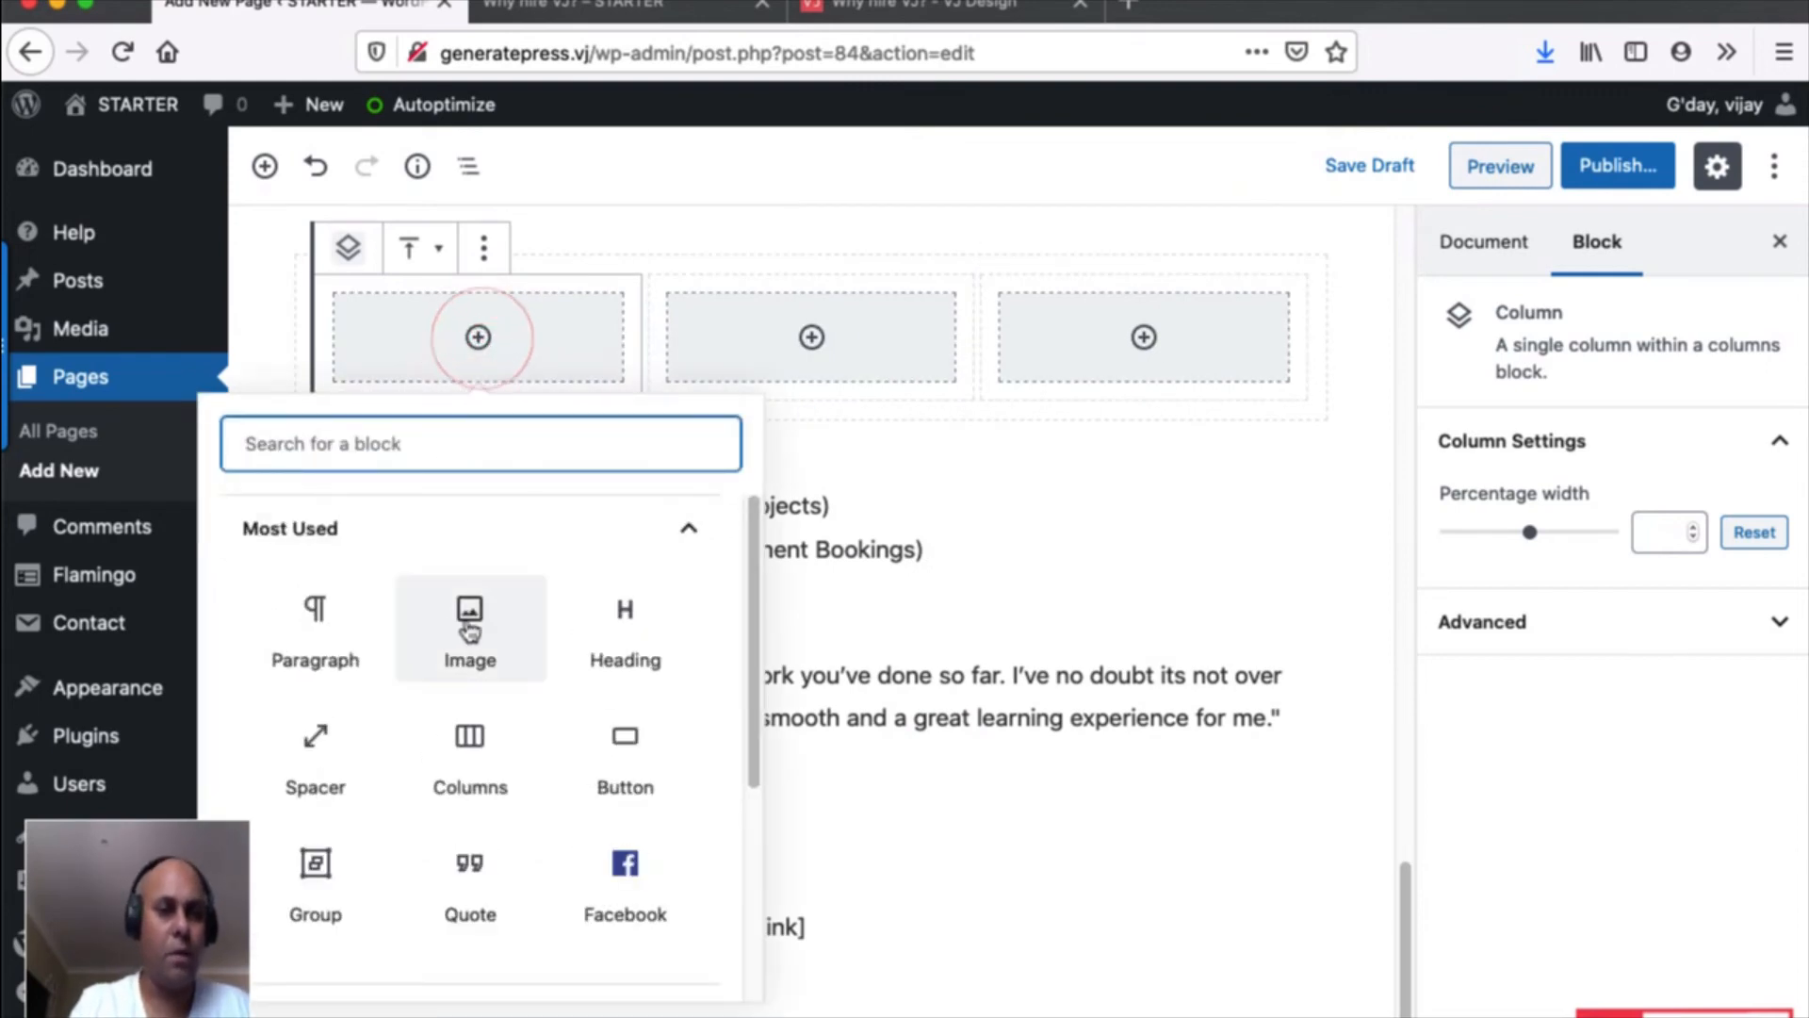
{"action": "left_click", "coordinate": [469, 622]}
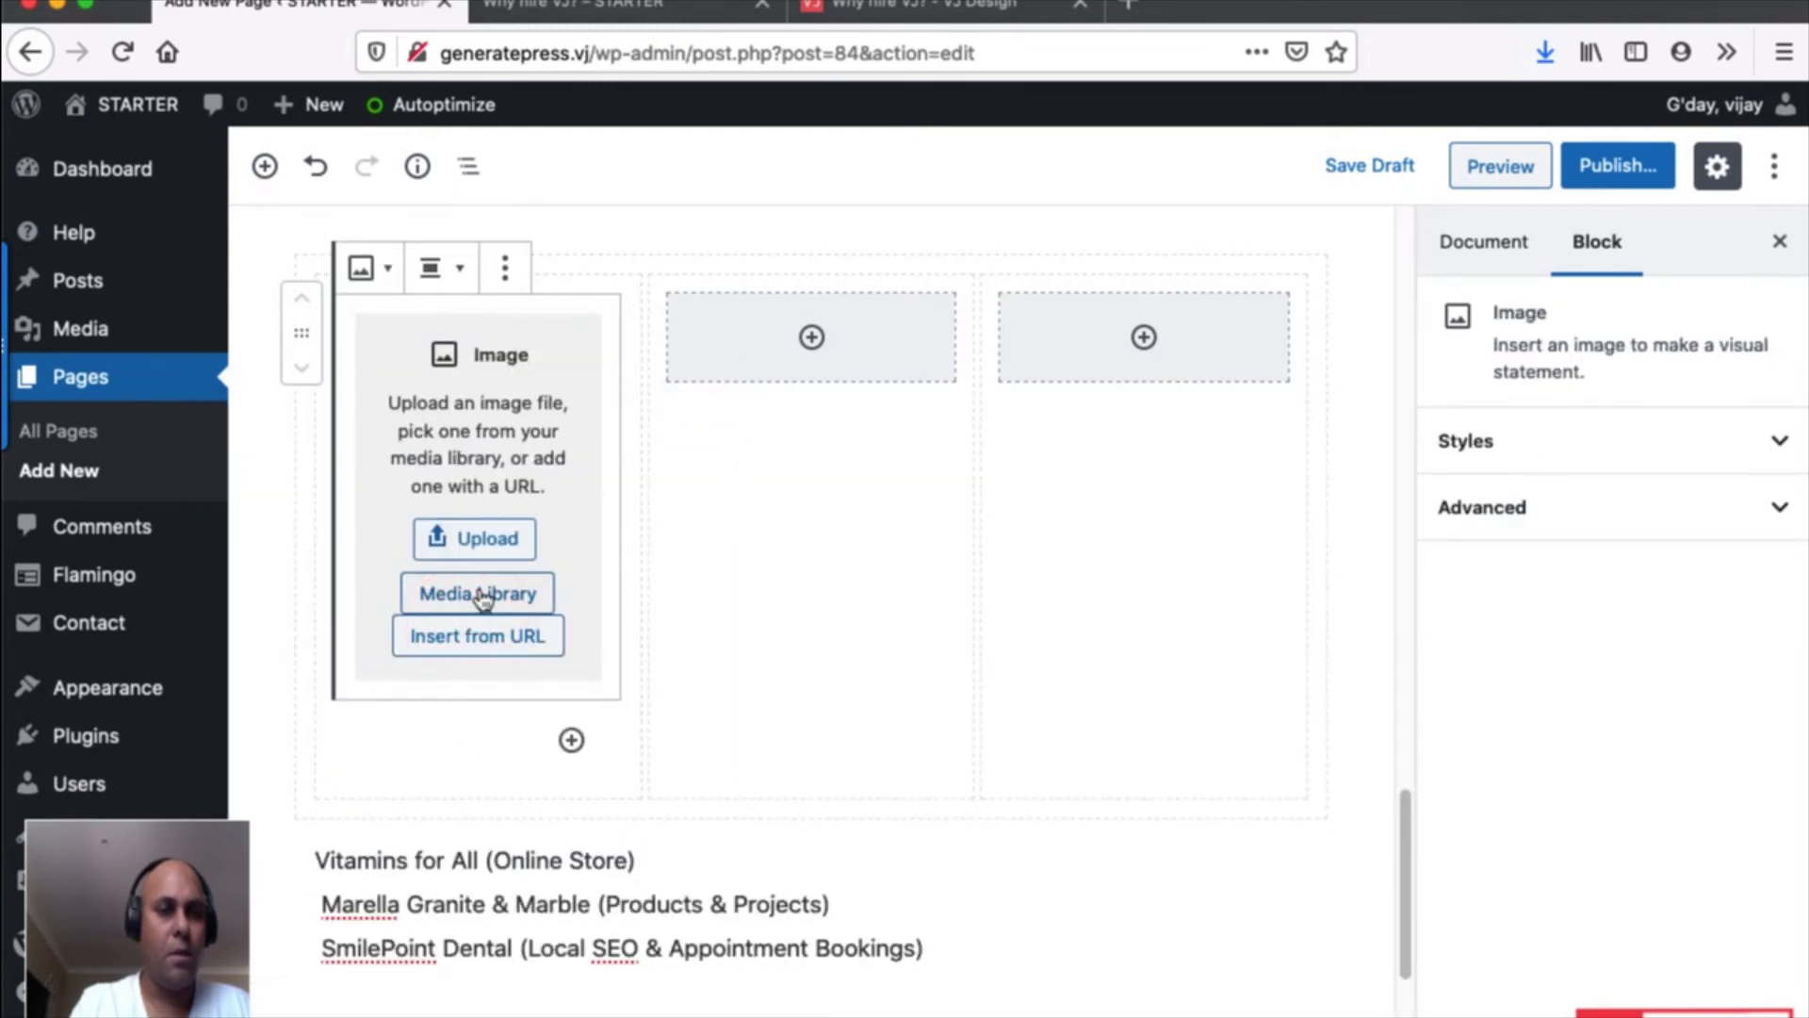
{"action": "left_click", "coordinate": [479, 593]}
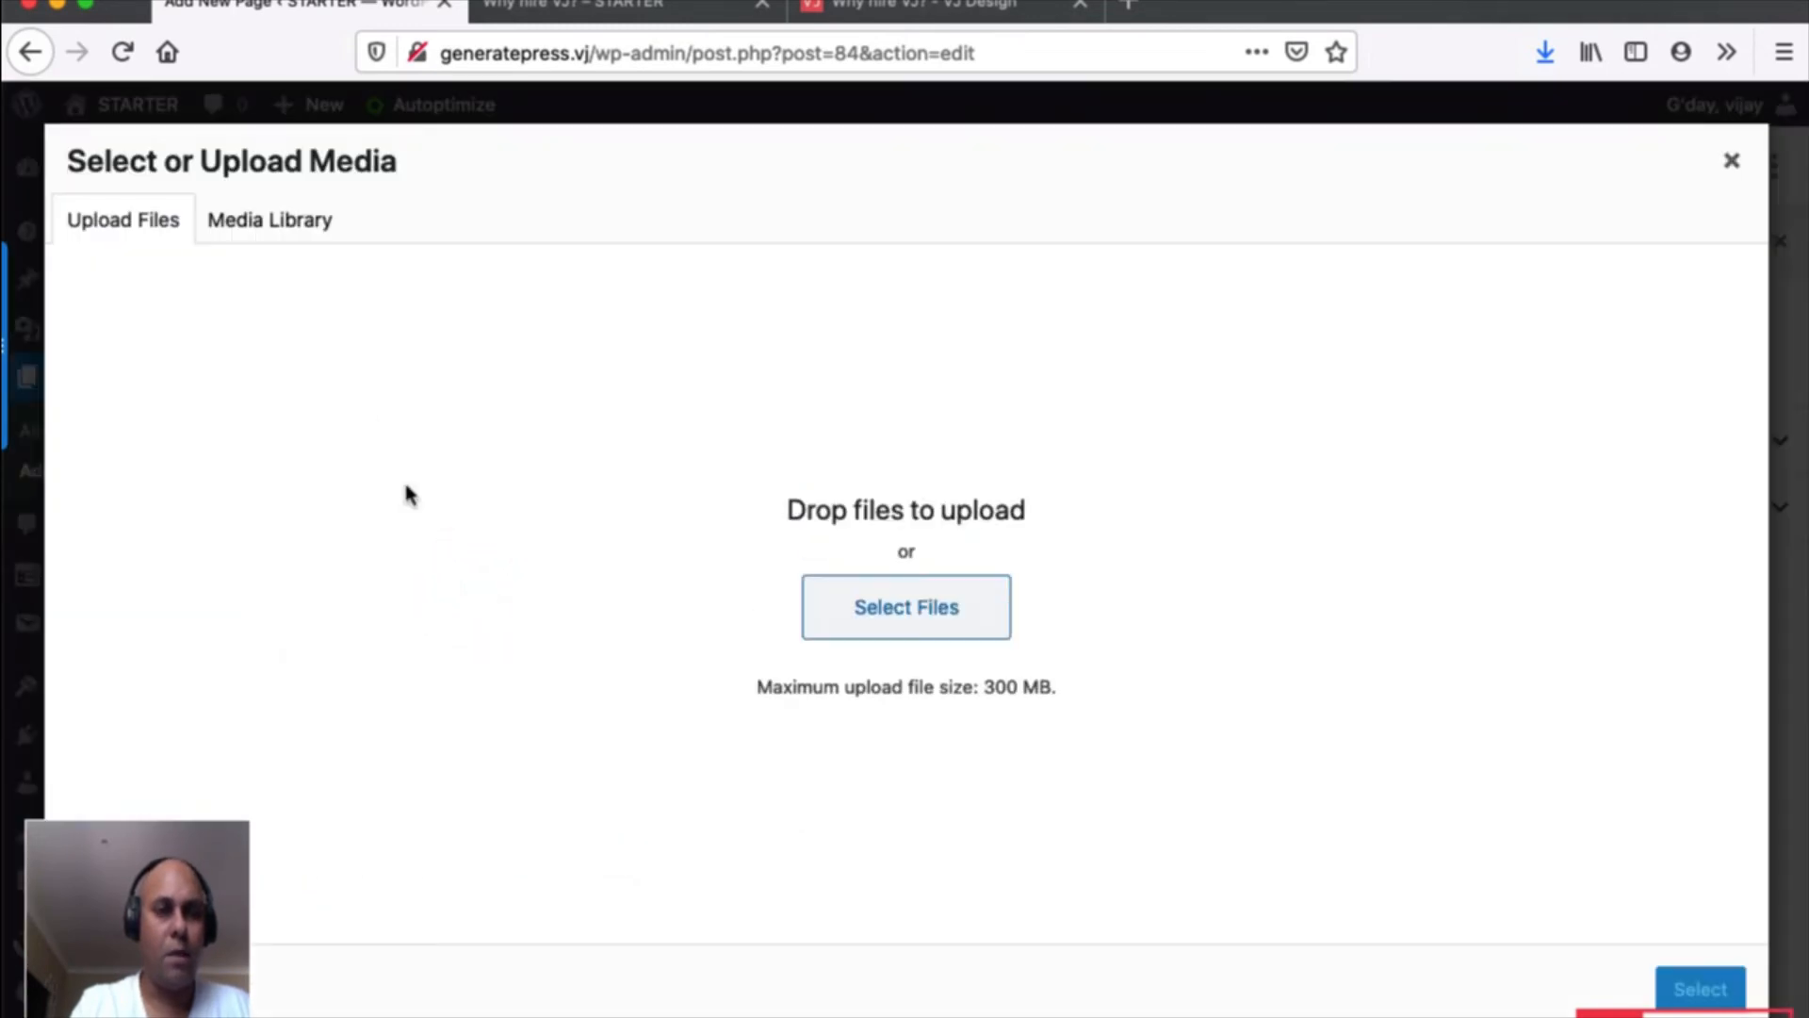
{"action": "left_click", "coordinate": [274, 235]}
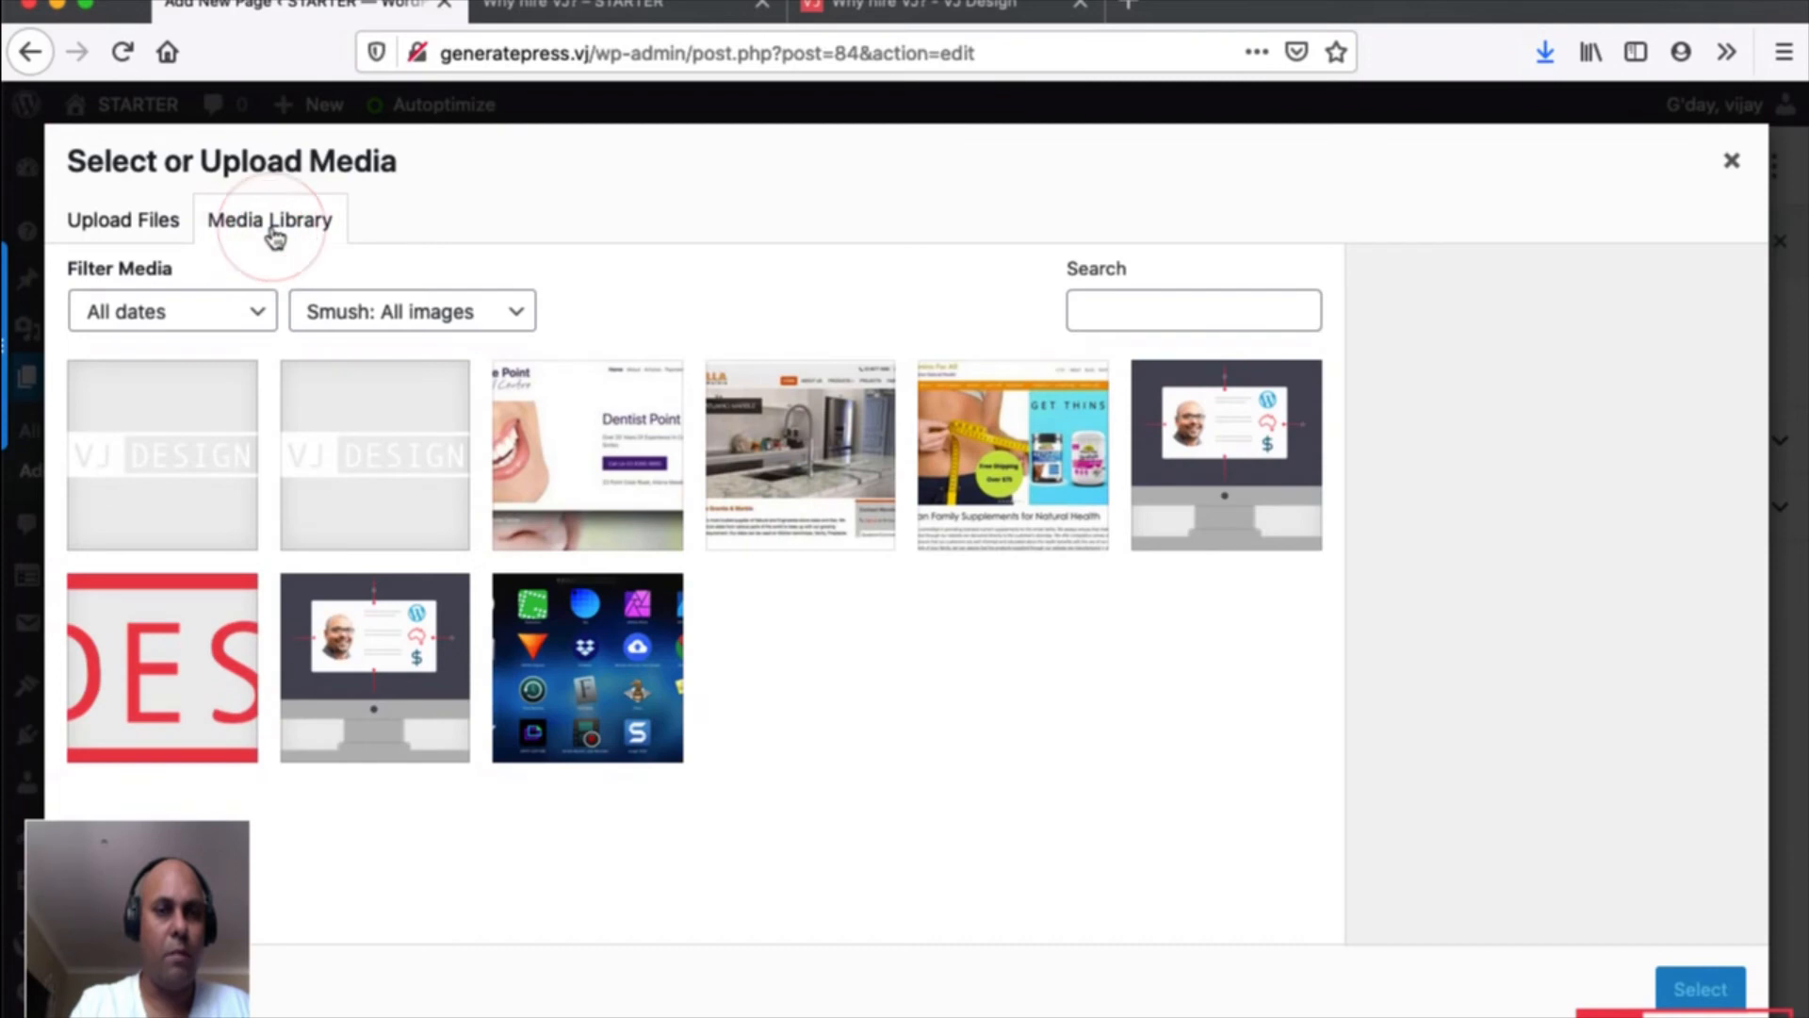
{"action": "left_click", "coordinate": [977, 456]}
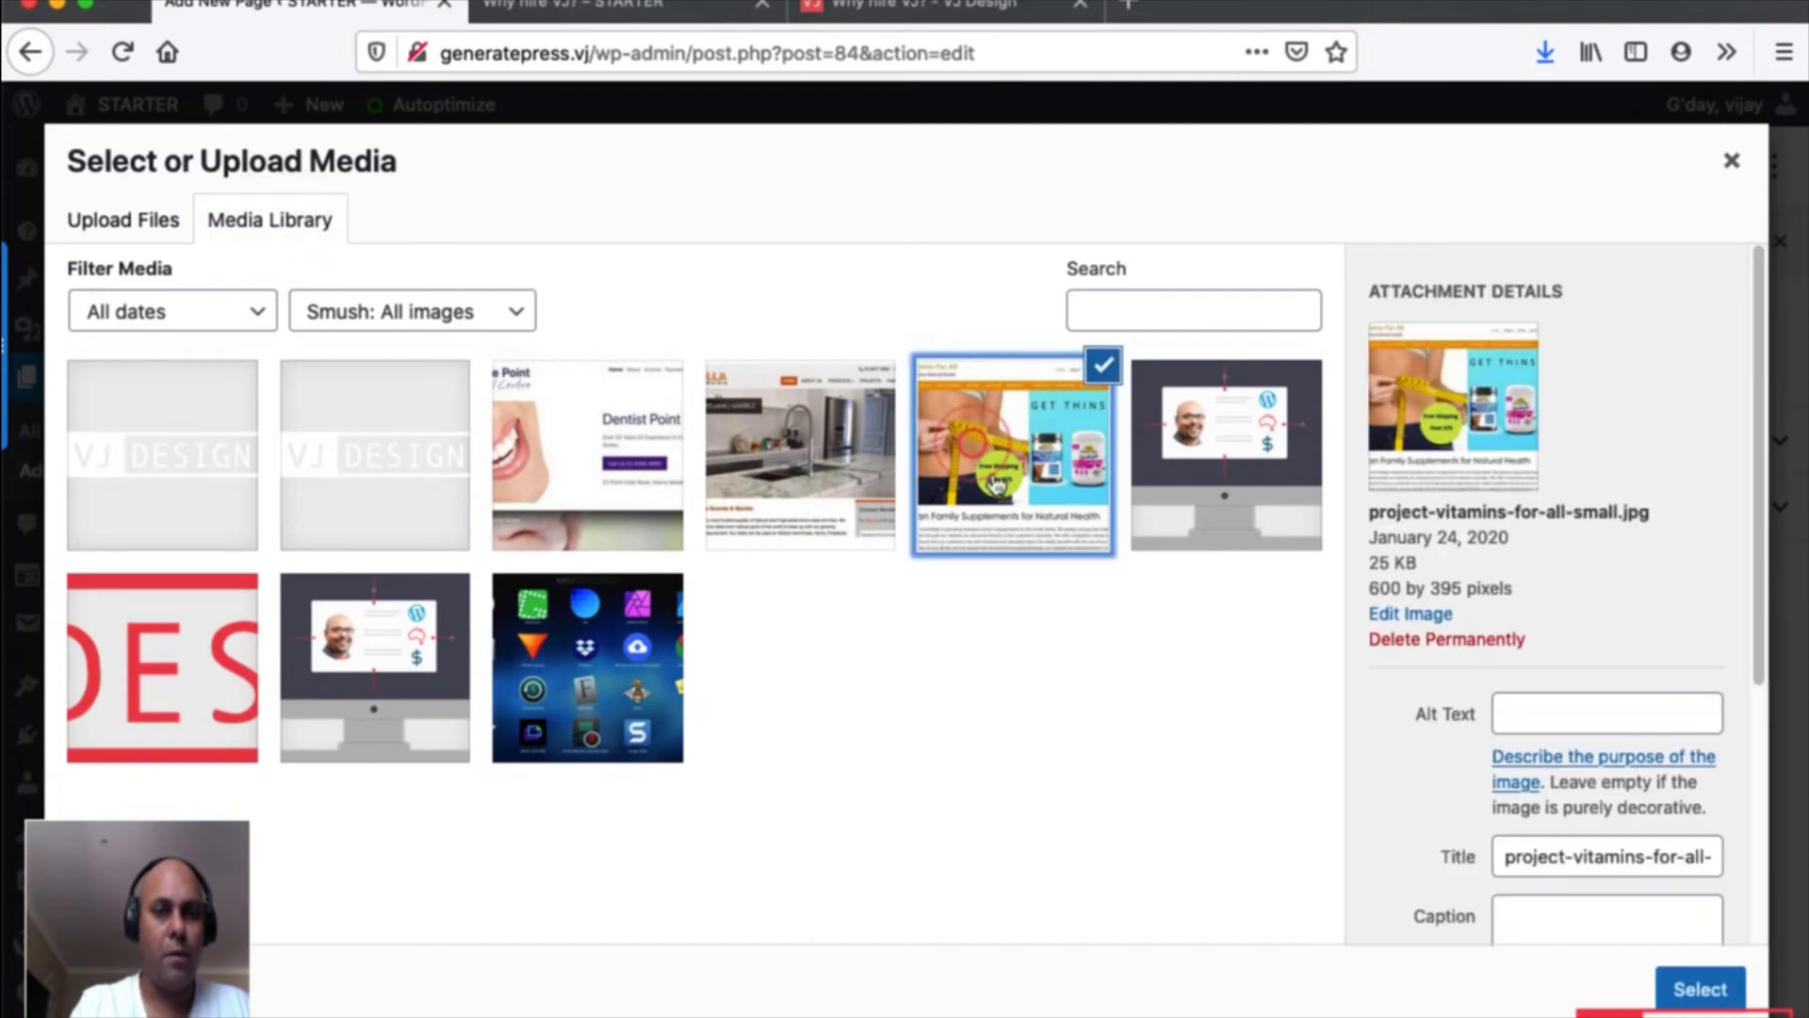
{"action": "left_click", "coordinate": [1690, 989]}
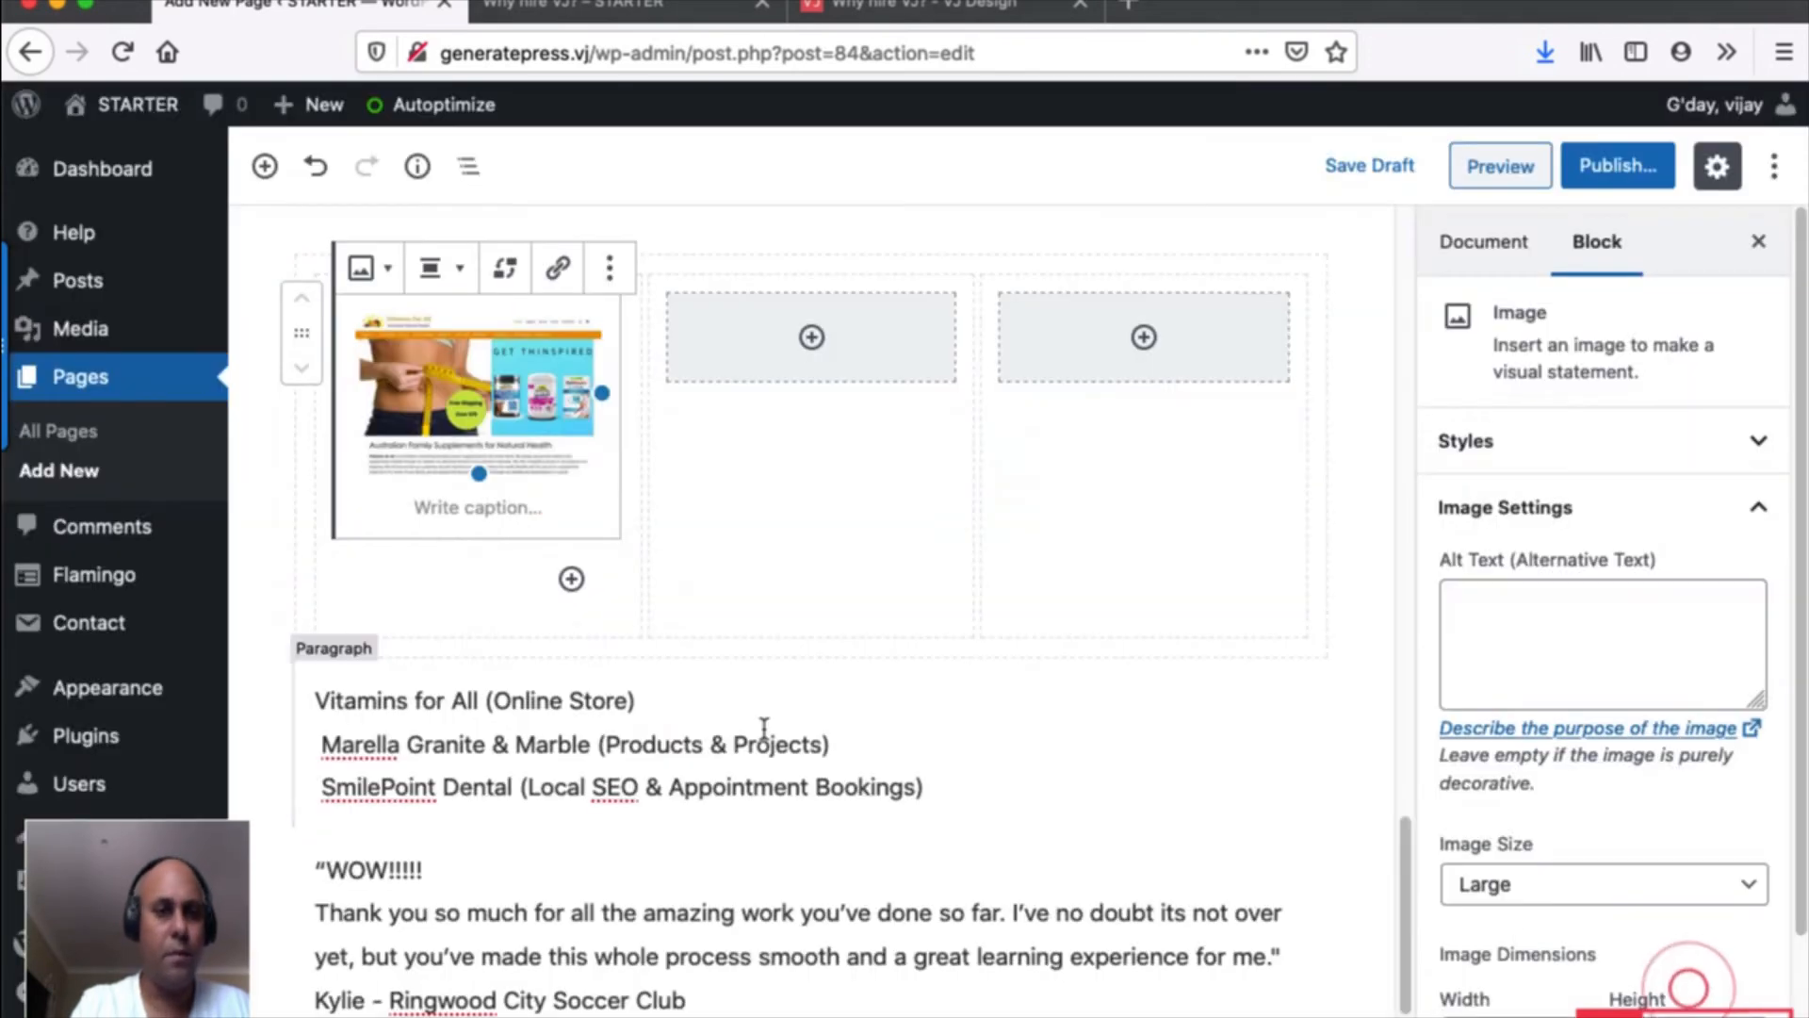
Add an image block to the middle column using the Marella Granite & Marble website screenshot from the media library.
{"action": "left_click", "coordinate": [812, 339]}
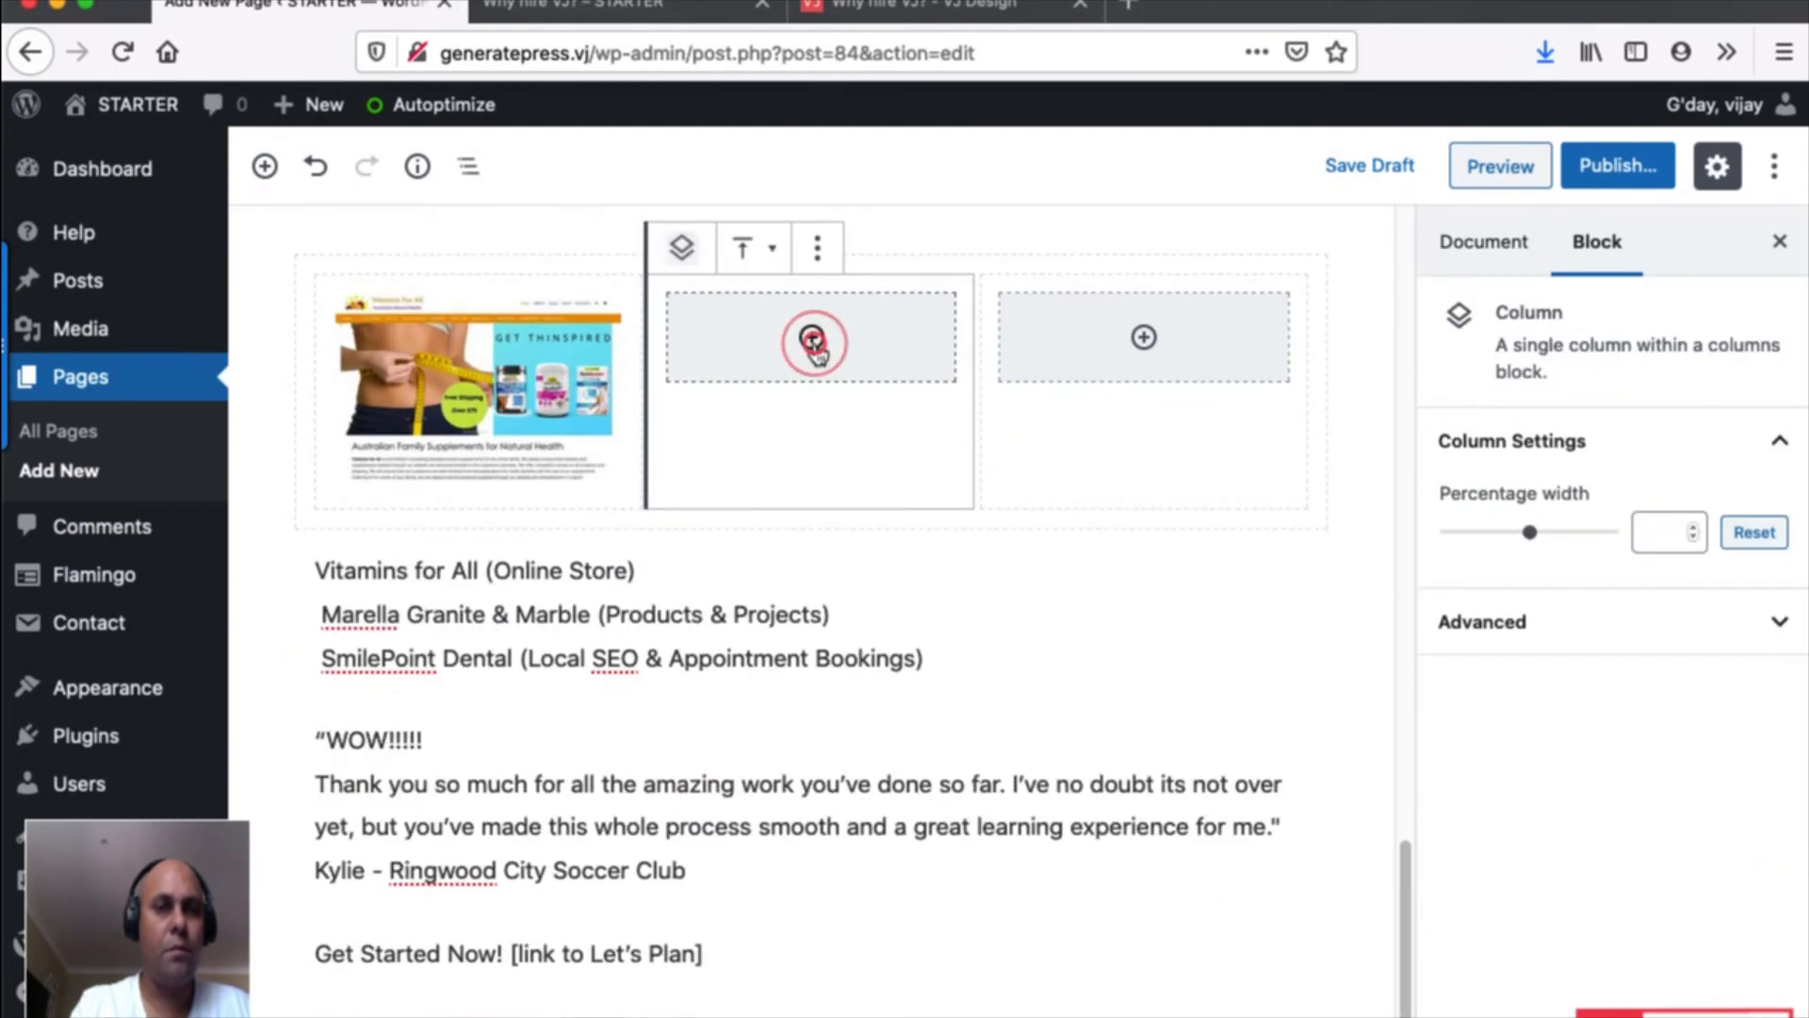
{"action": "left_click", "coordinate": [812, 339]}
{"action": "left_click", "coordinate": [799, 617]}
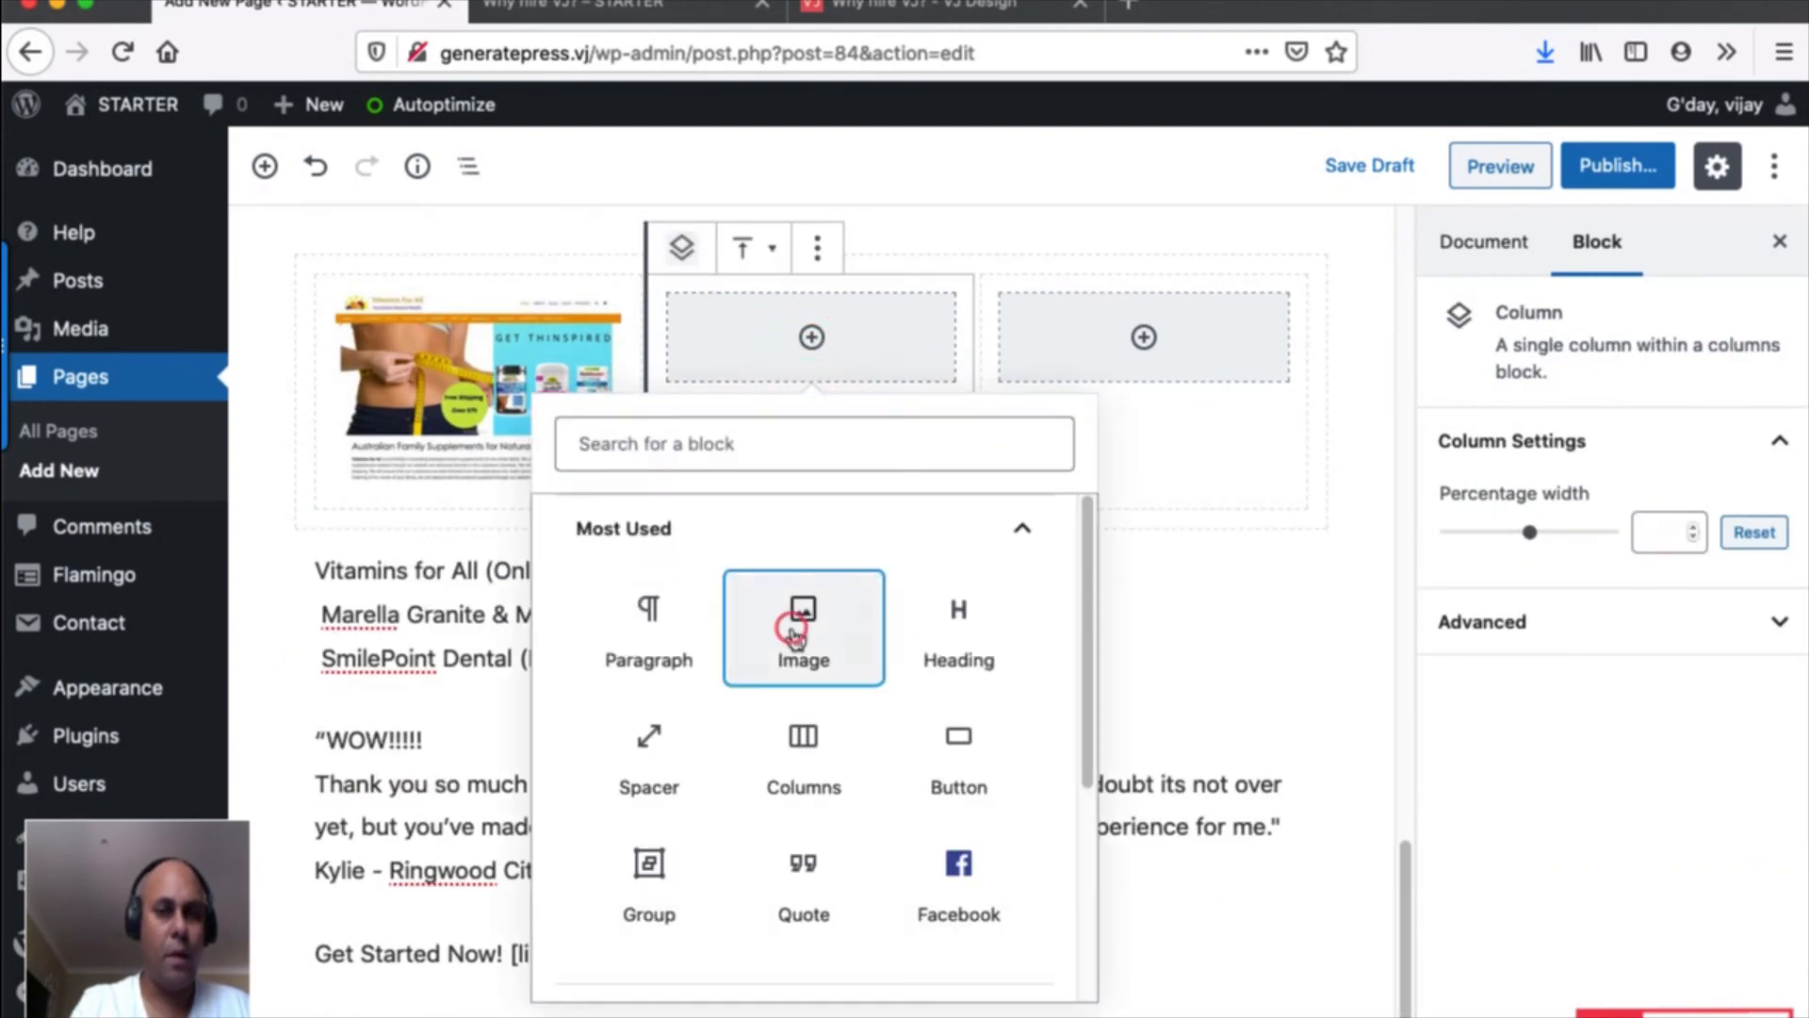
{"action": "left_click", "coordinate": [801, 594]}
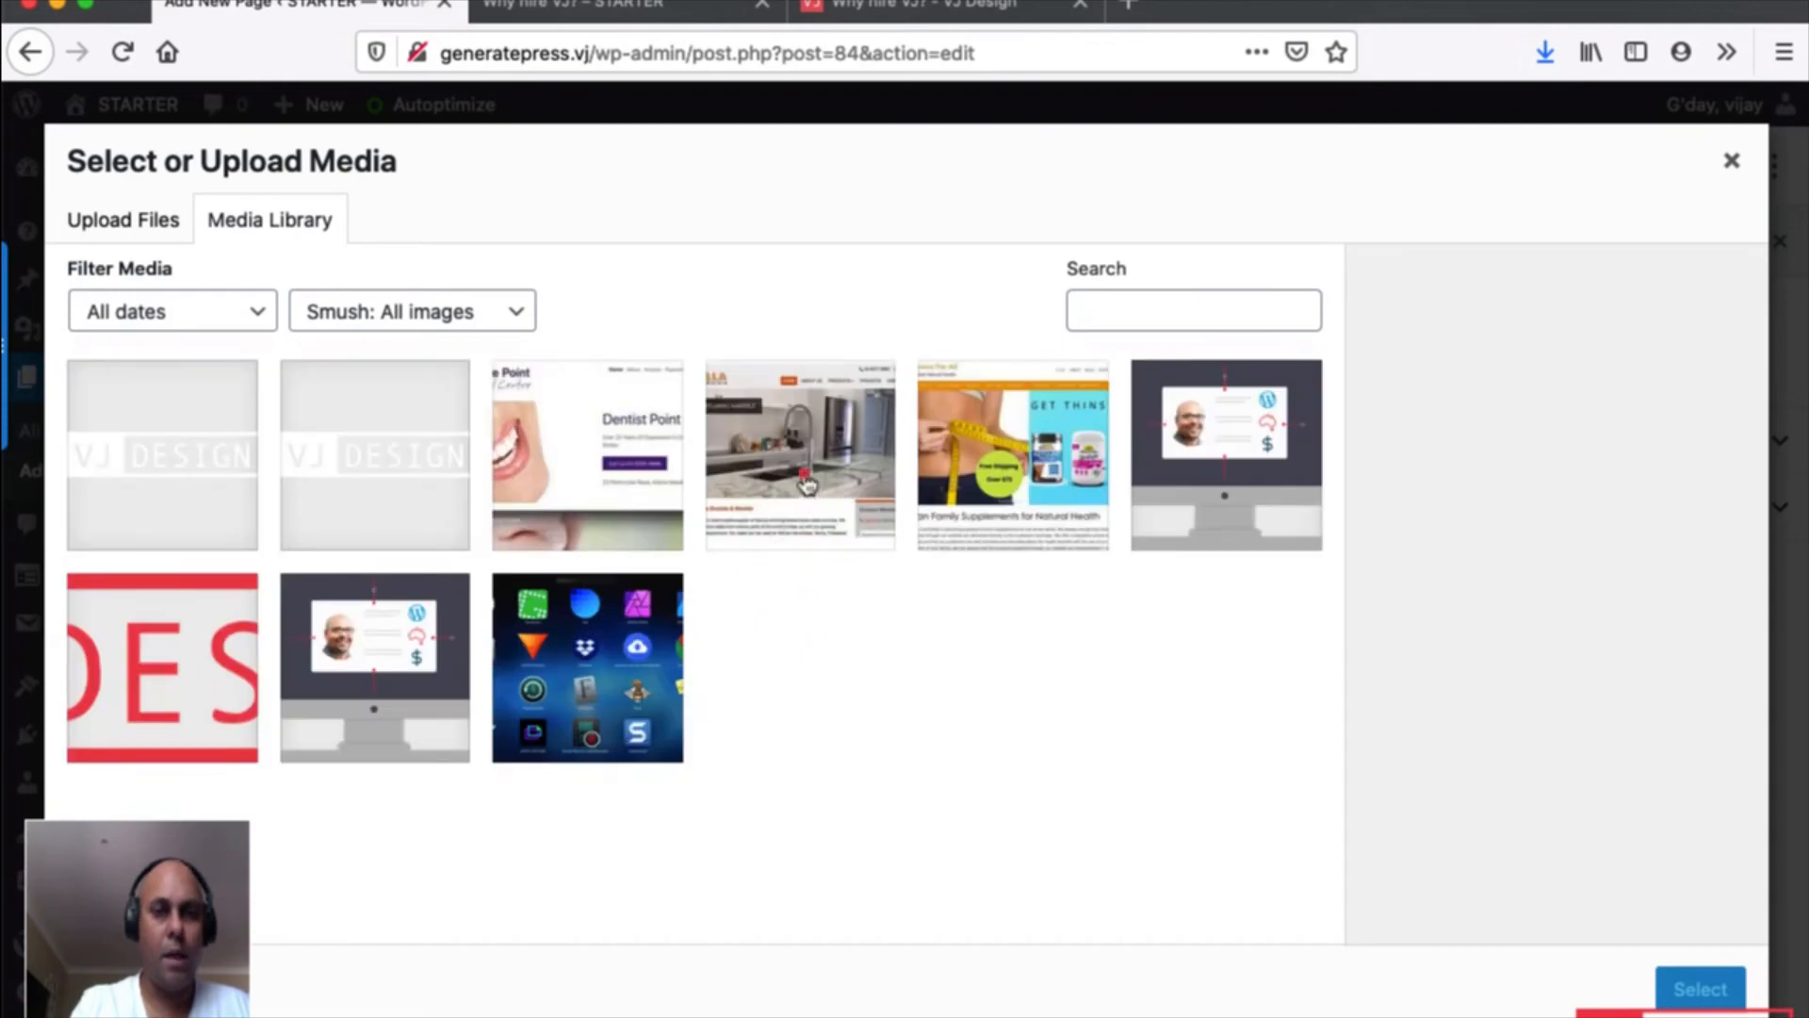
{"action": "left_click", "coordinate": [807, 484]}
{"action": "left_click", "coordinate": [1696, 984]}
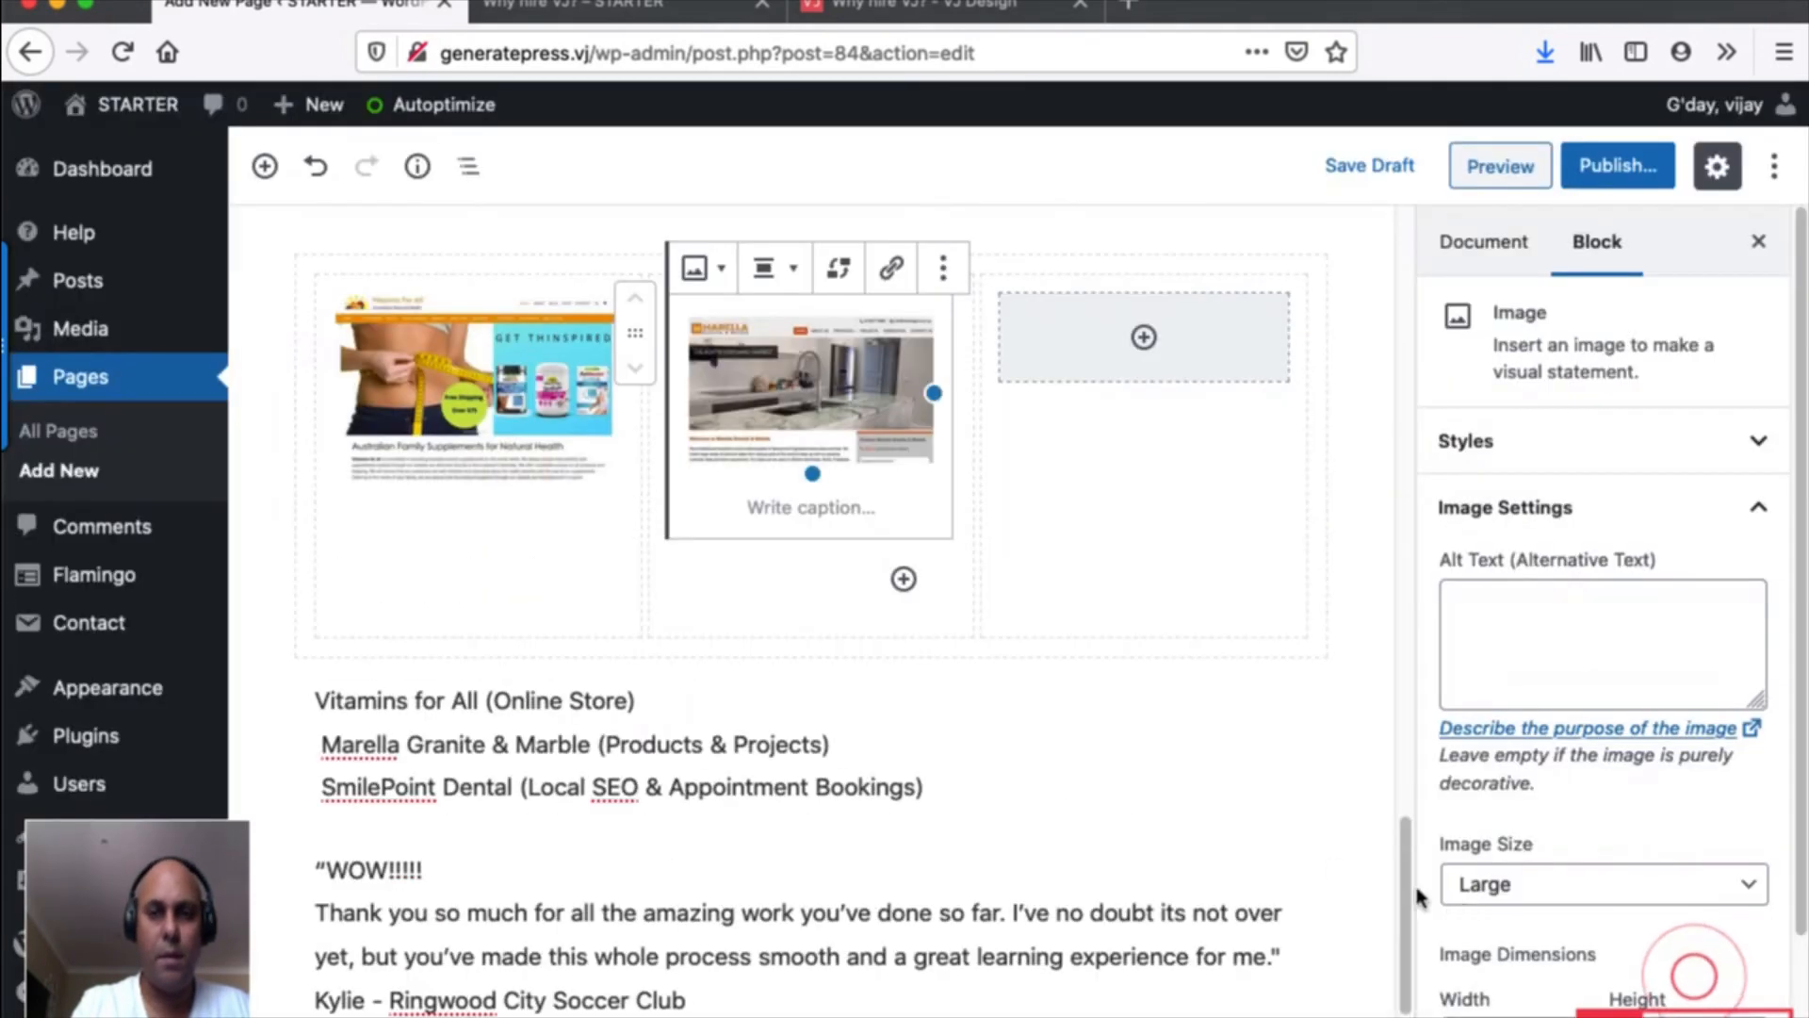
Add an image block to the third column using project-smilepoint-small.jpg from the media library.
{"action": "left_click", "coordinate": [1149, 363]}
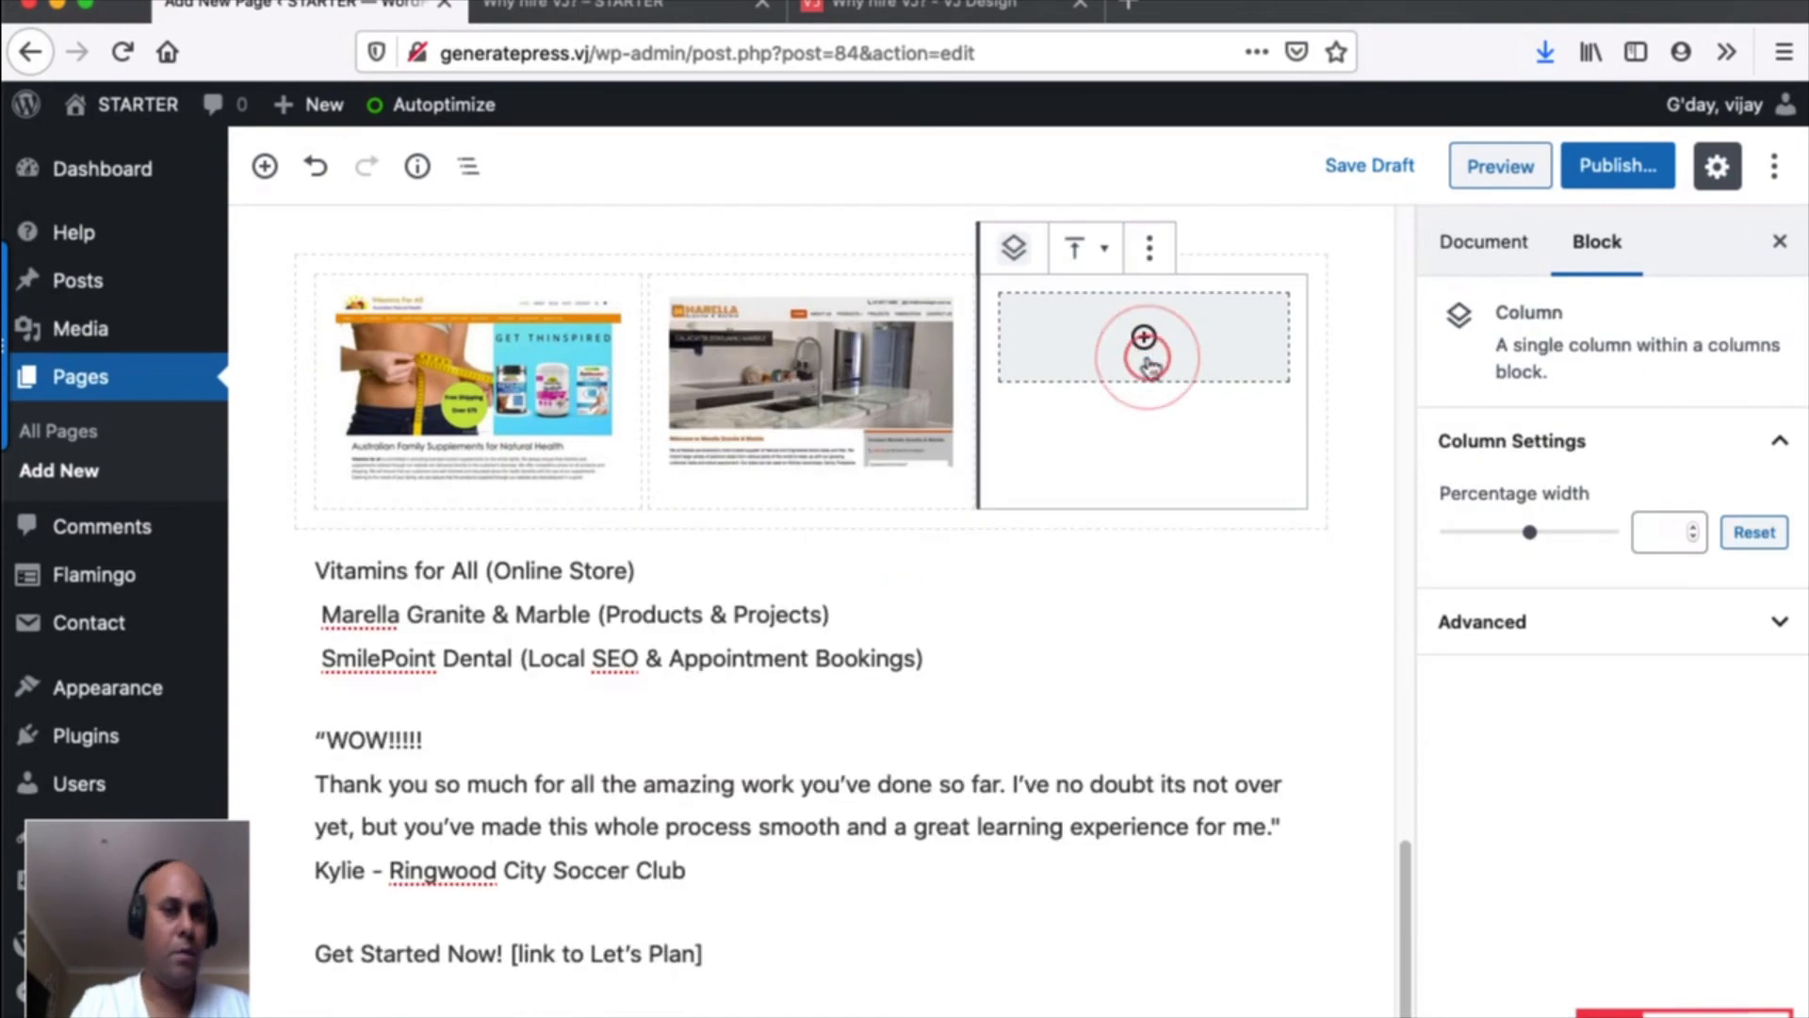
{"action": "left_click", "coordinate": [1144, 342]}
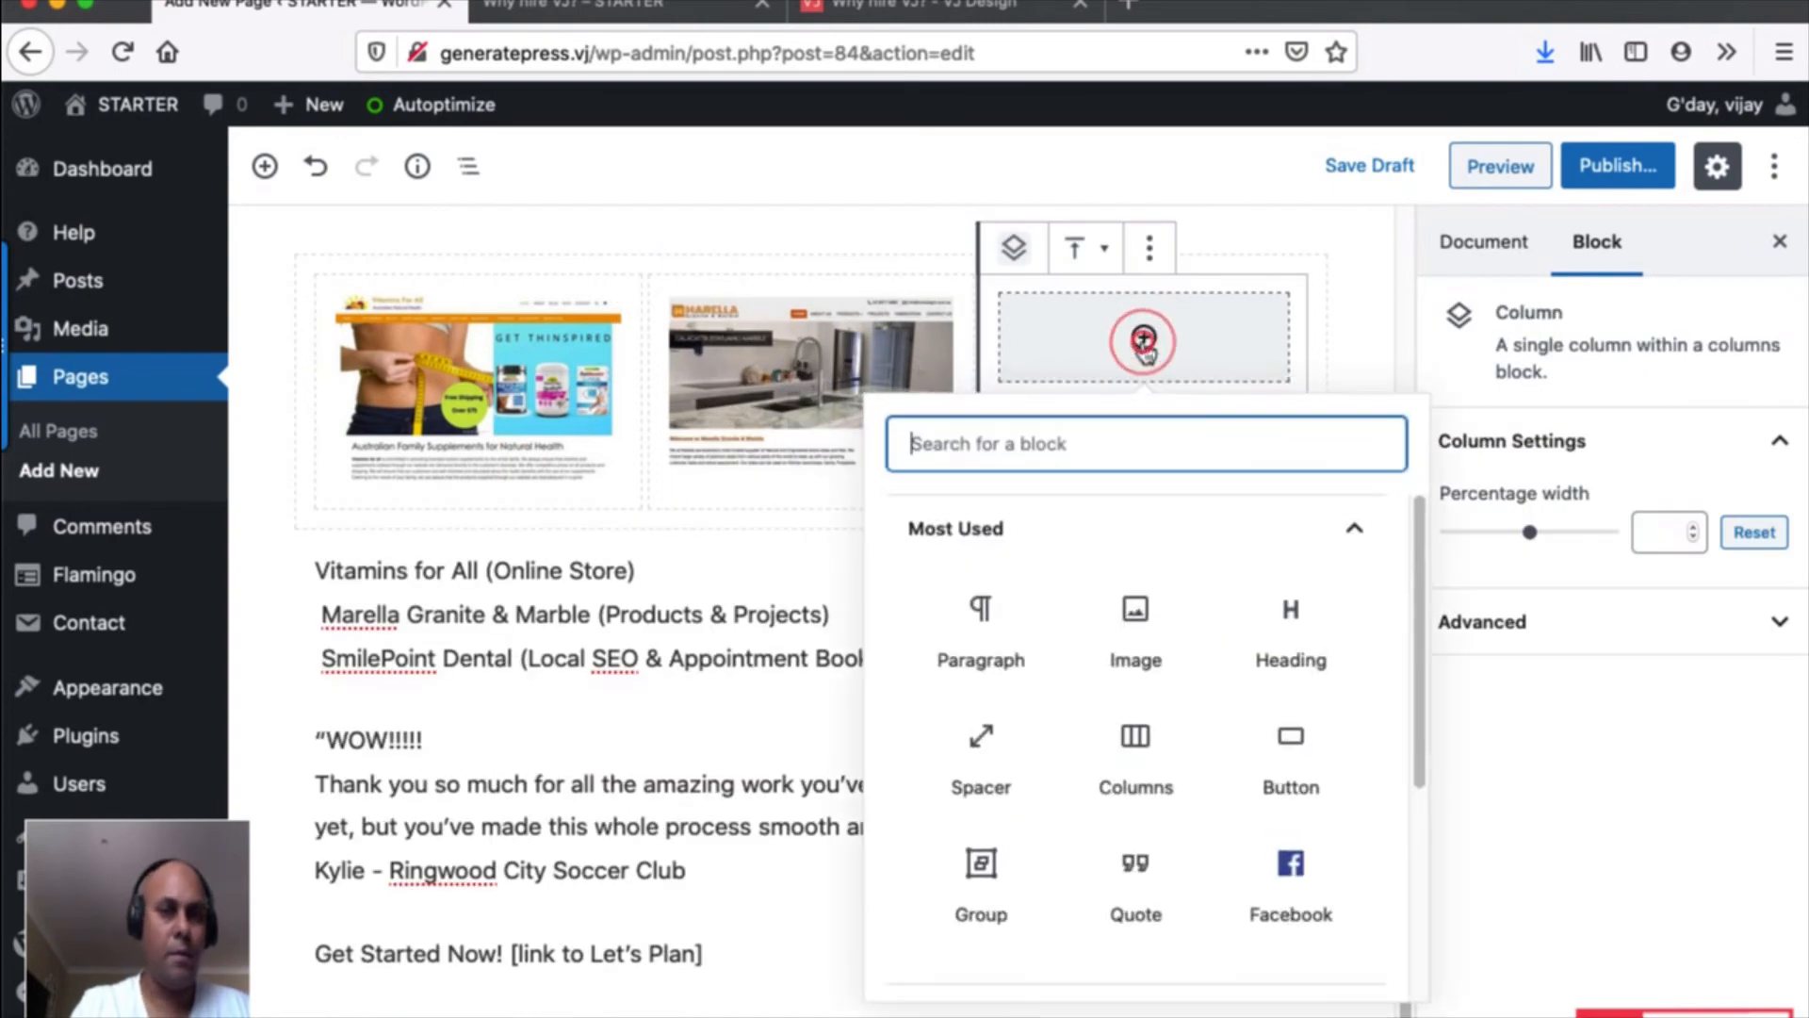
{"action": "left_click", "coordinate": [1129, 648]}
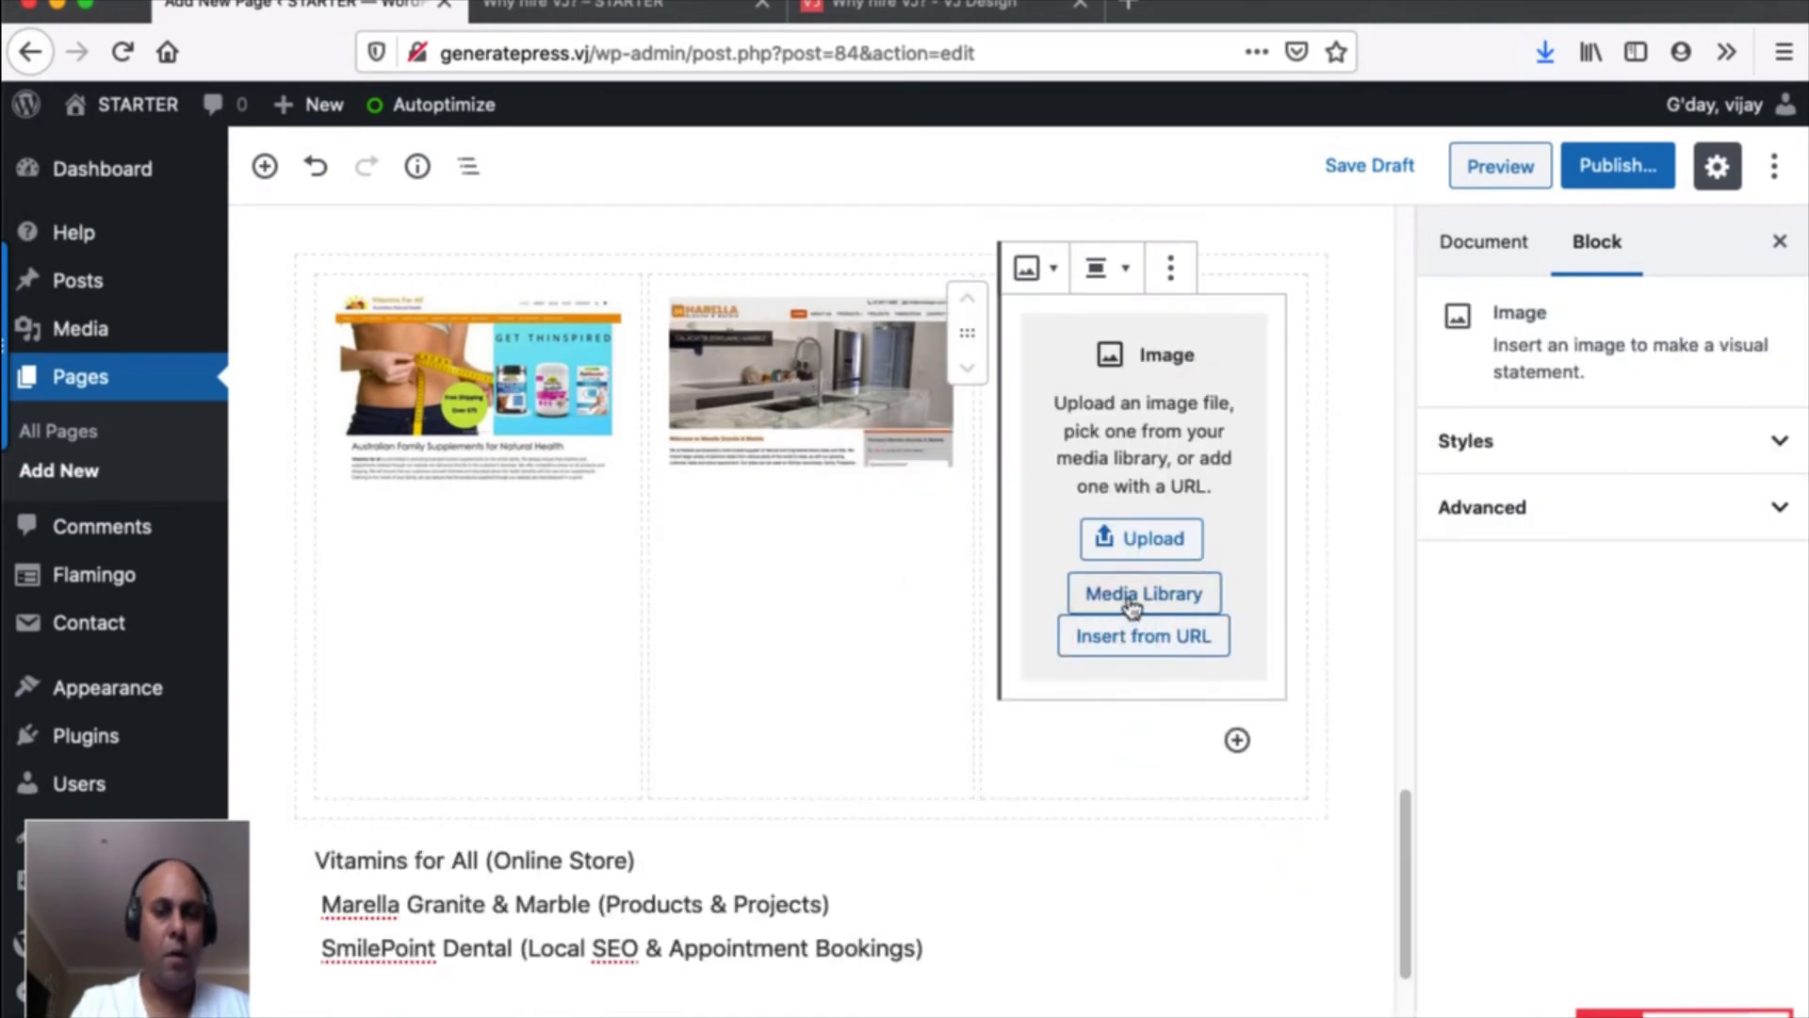
{"action": "left_click", "coordinate": [1130, 604]}
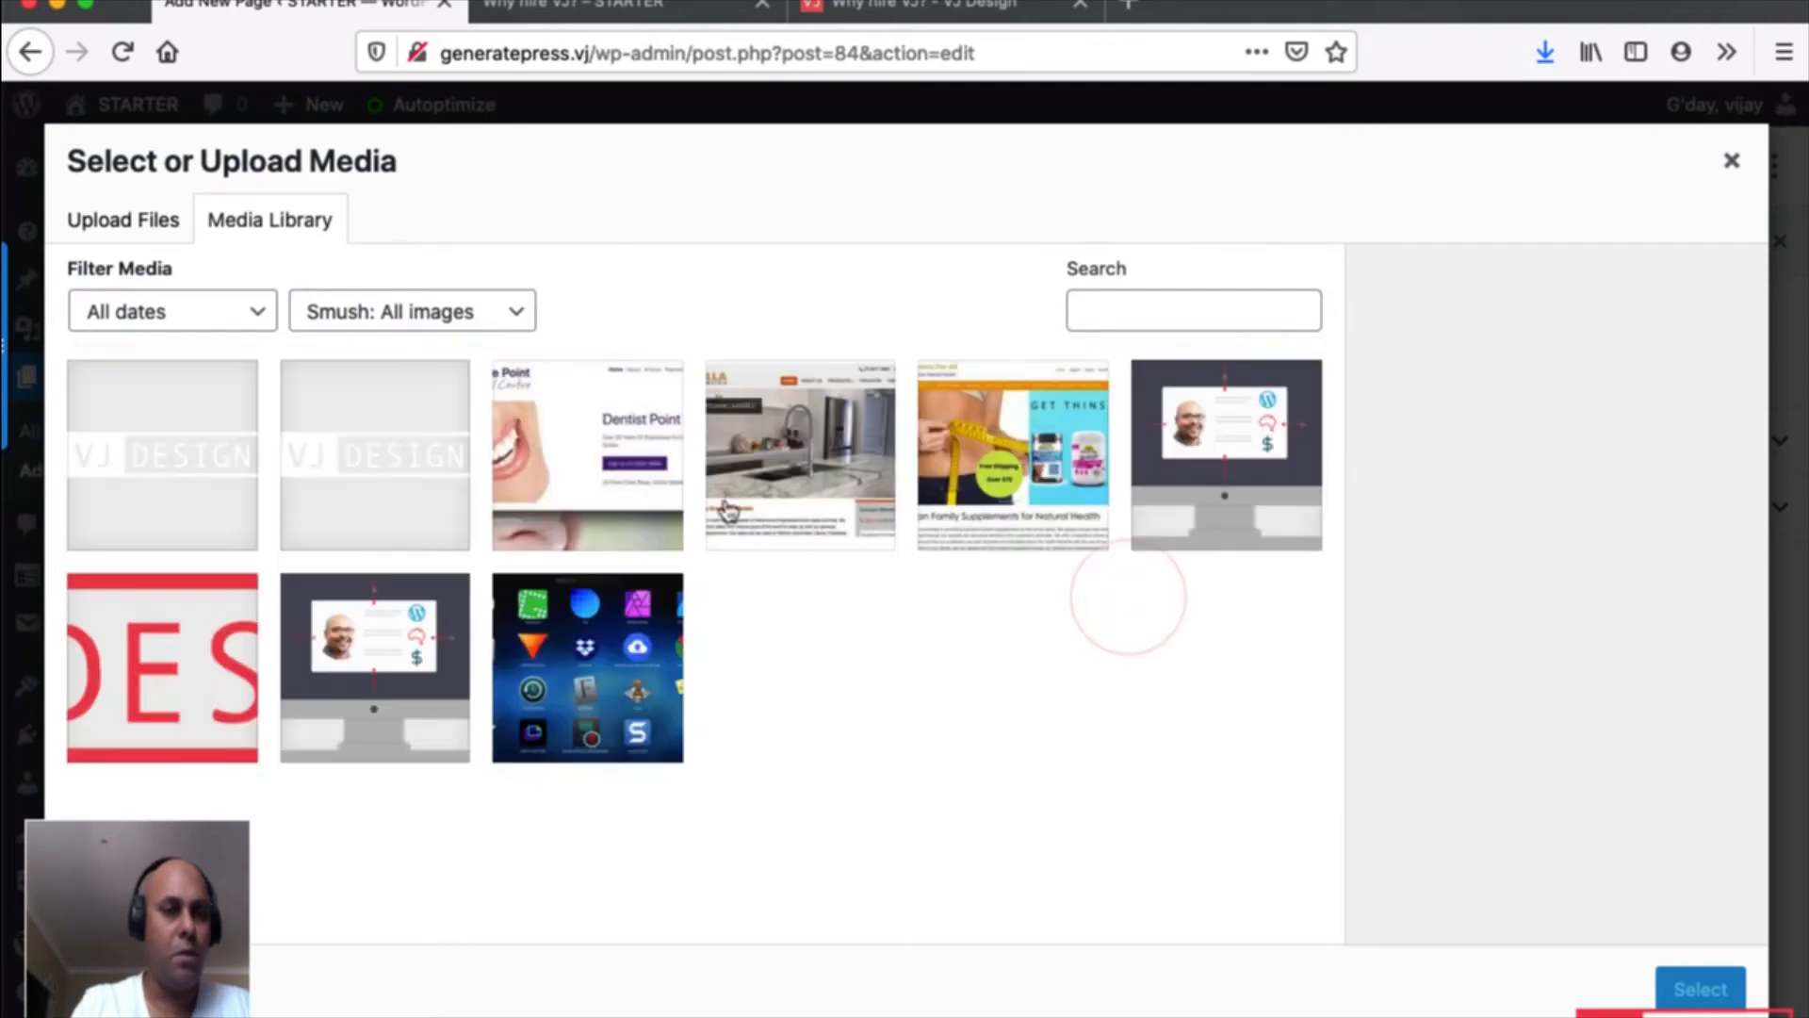
{"action": "left_click", "coordinate": [613, 457]}
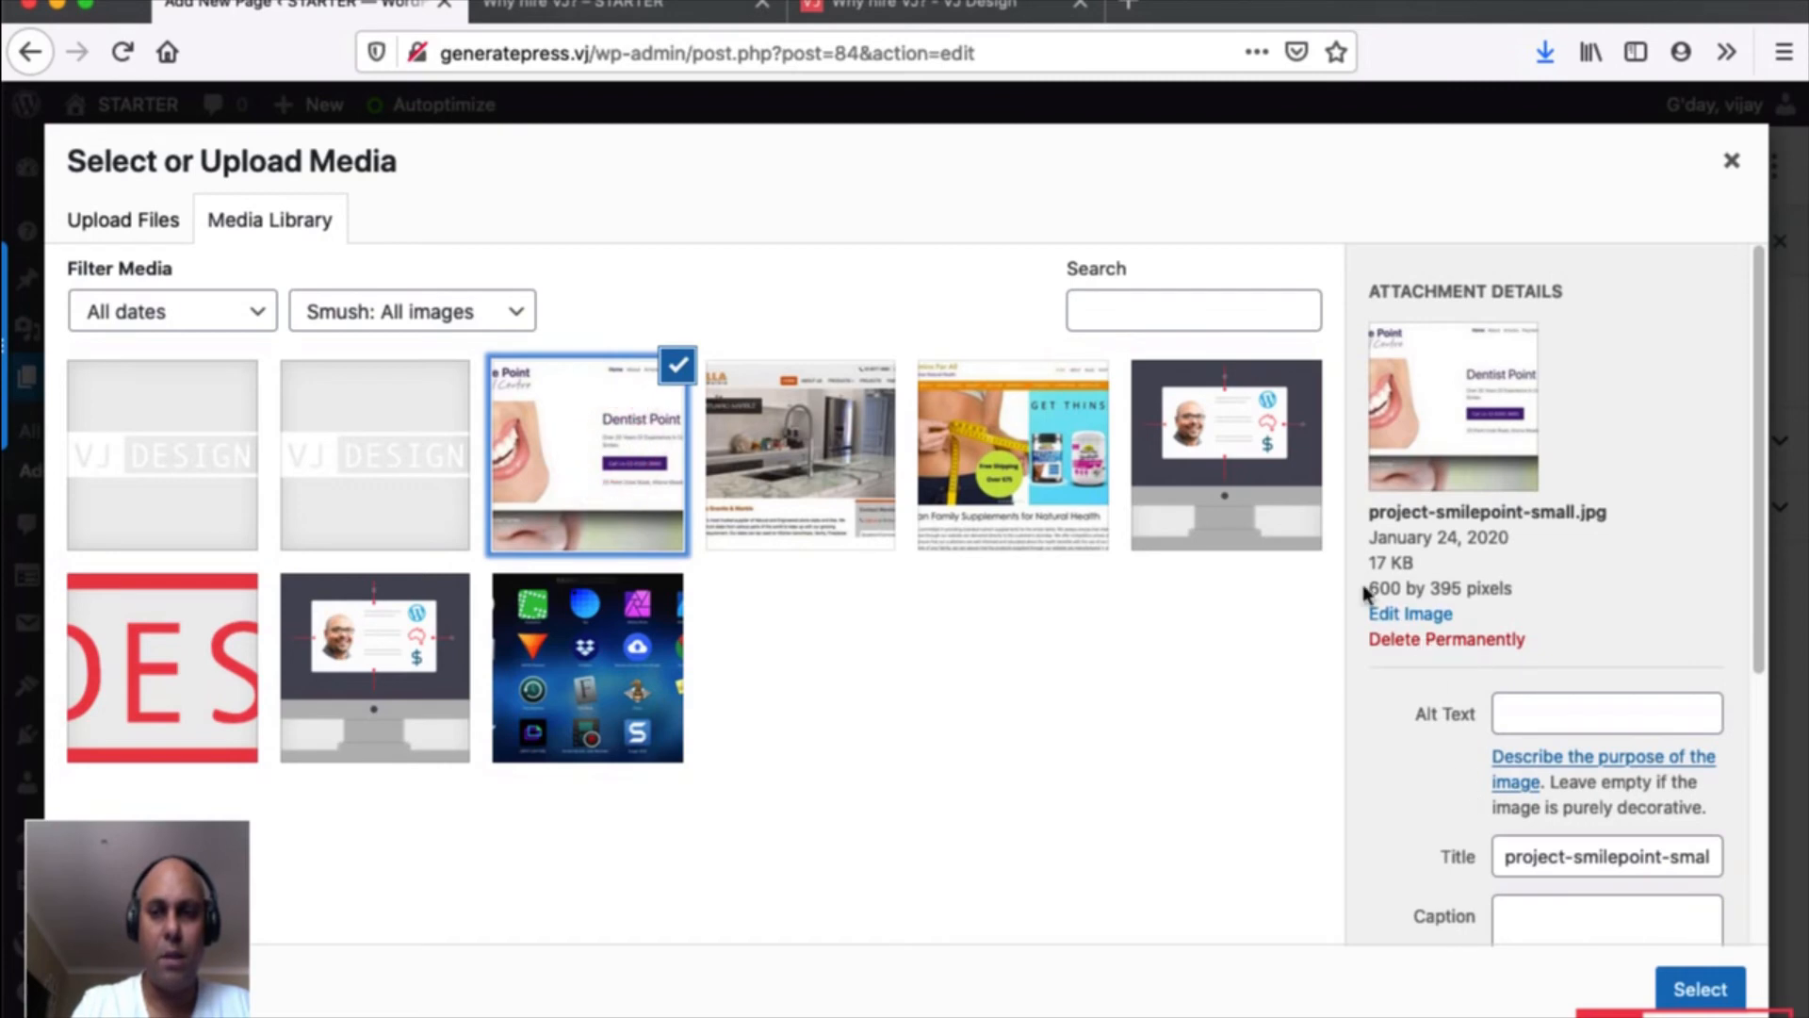
{"action": "left_click", "coordinate": [1692, 989]}
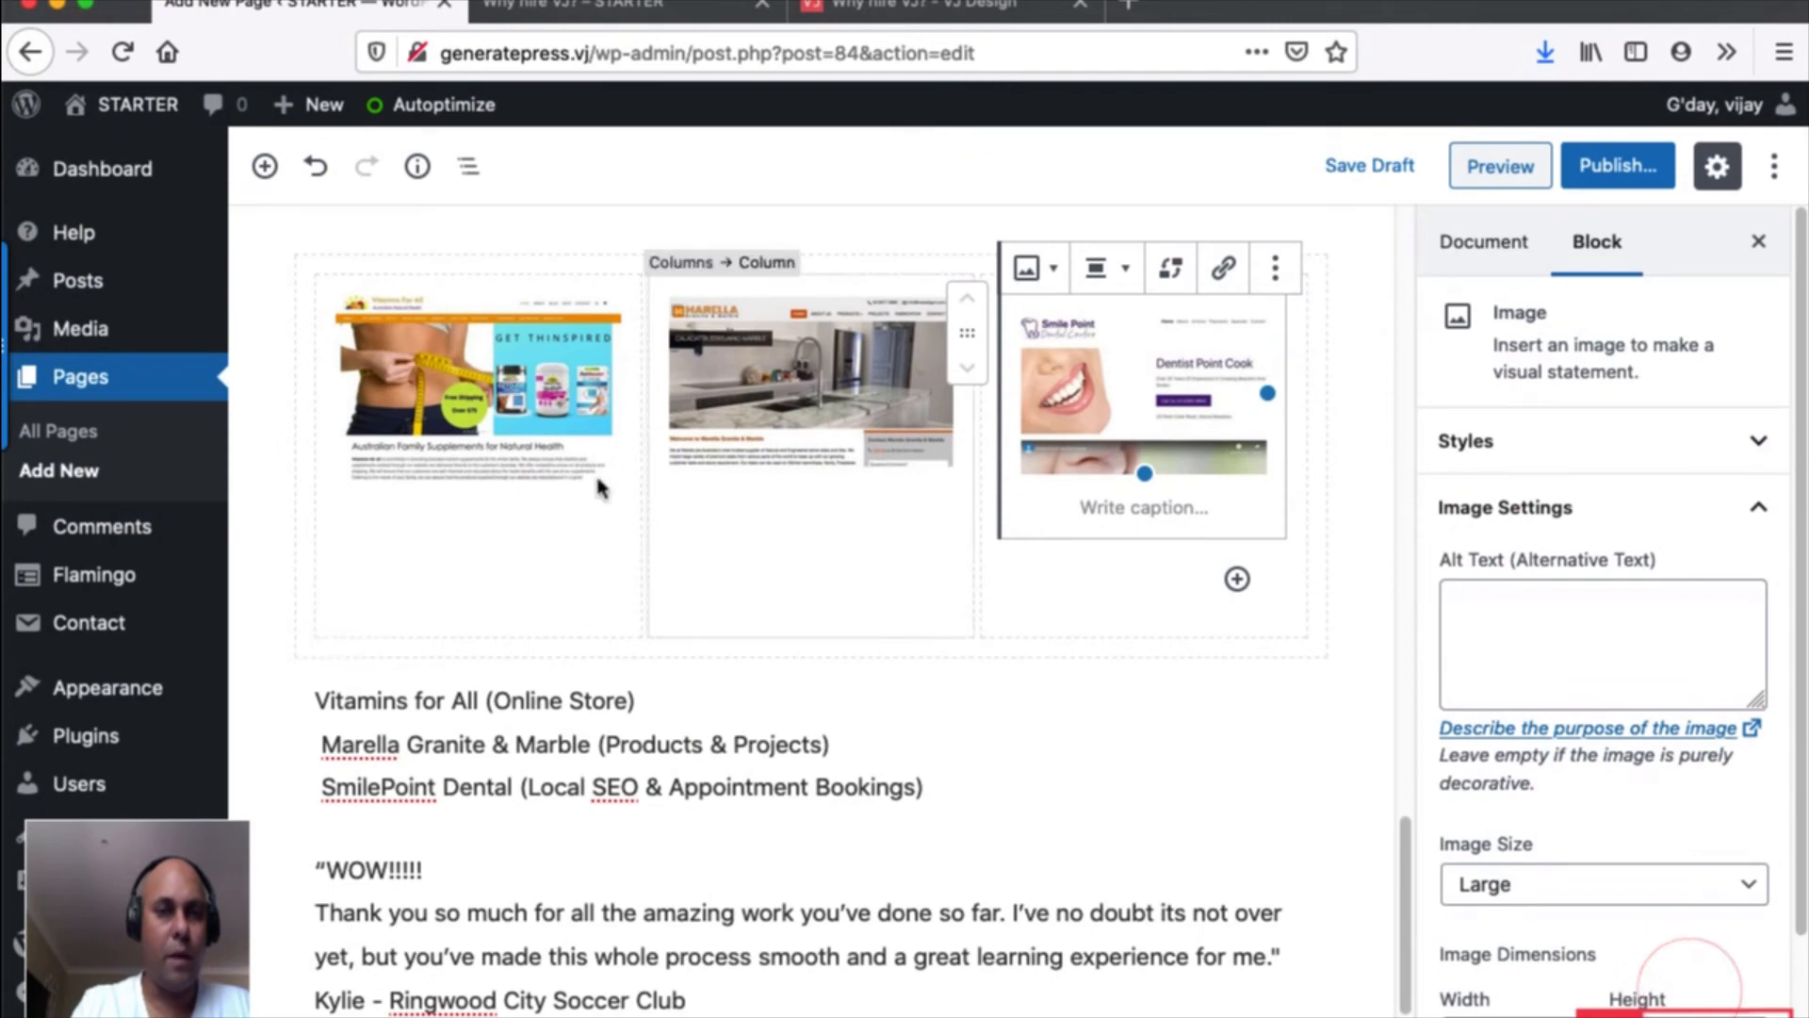
Insert a spacer block above the project image columns and set its height to 32 pixels.
{"action": "scroll", "coordinate": [983, 735], "scroll_direction": "down", "scroll_amount": 2}
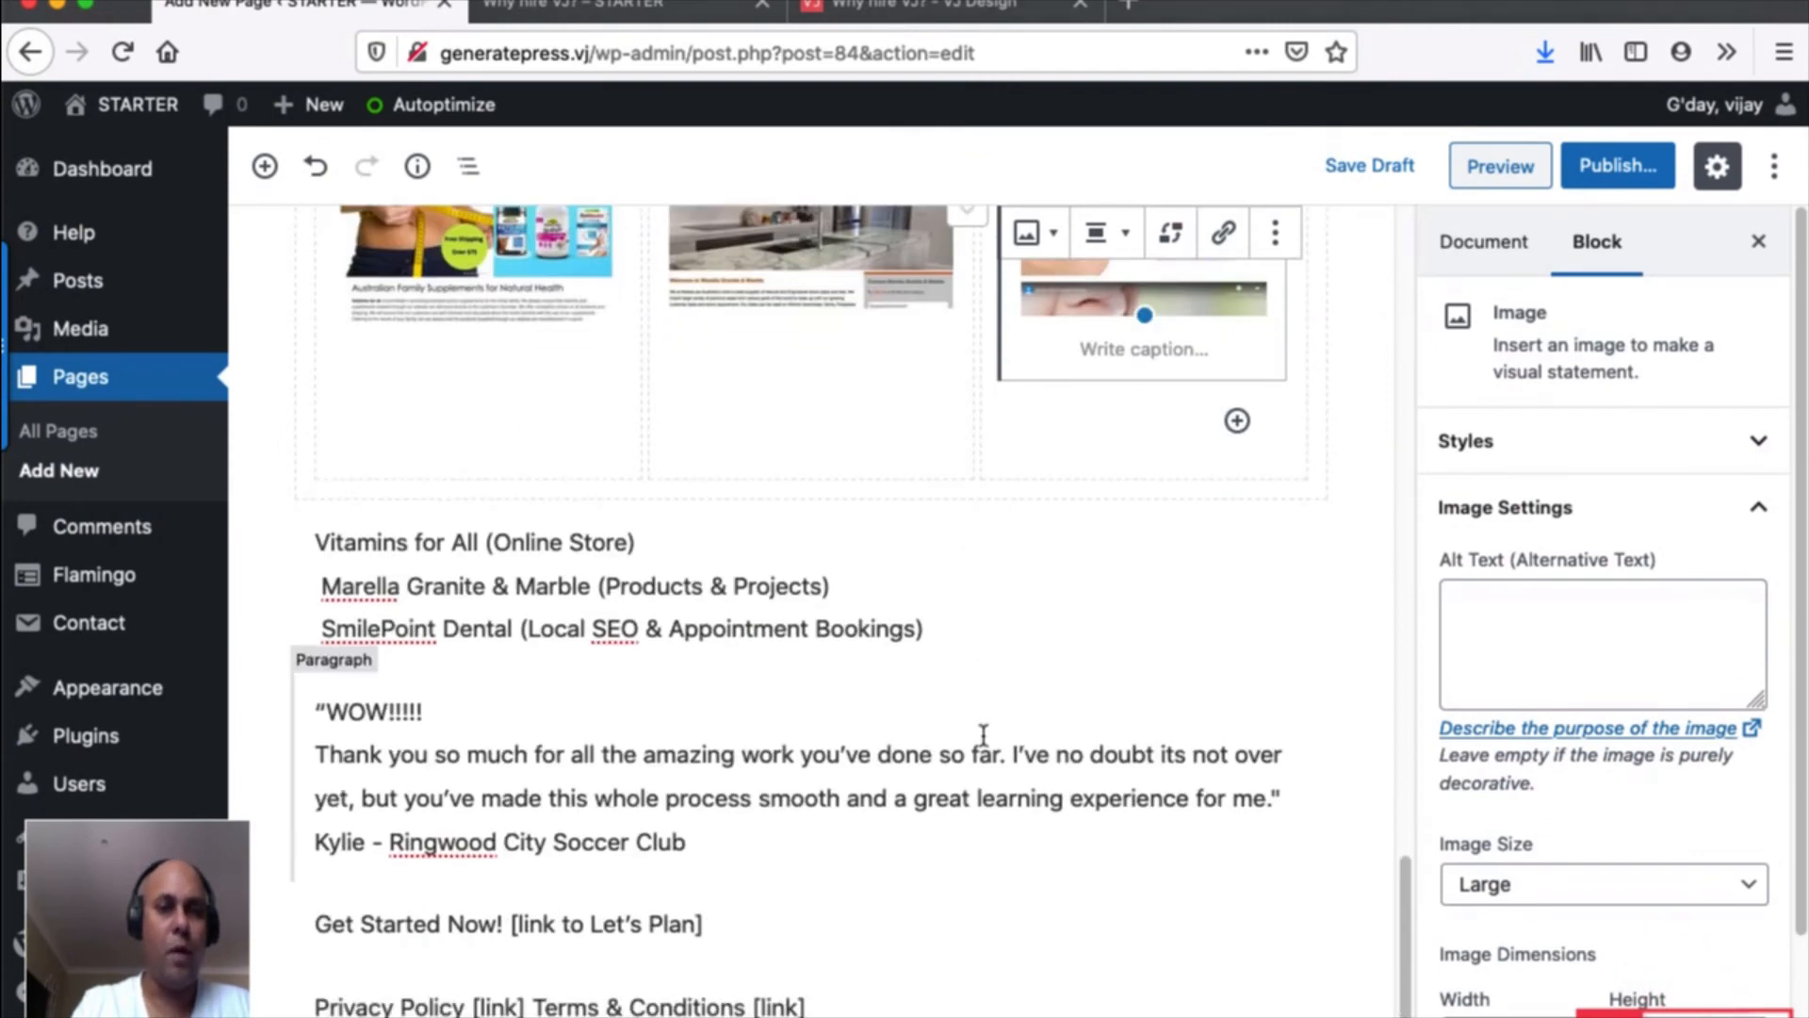
{"action": "scroll", "coordinate": [835, 700], "scroll_direction": "up", "scroll_amount": 4}
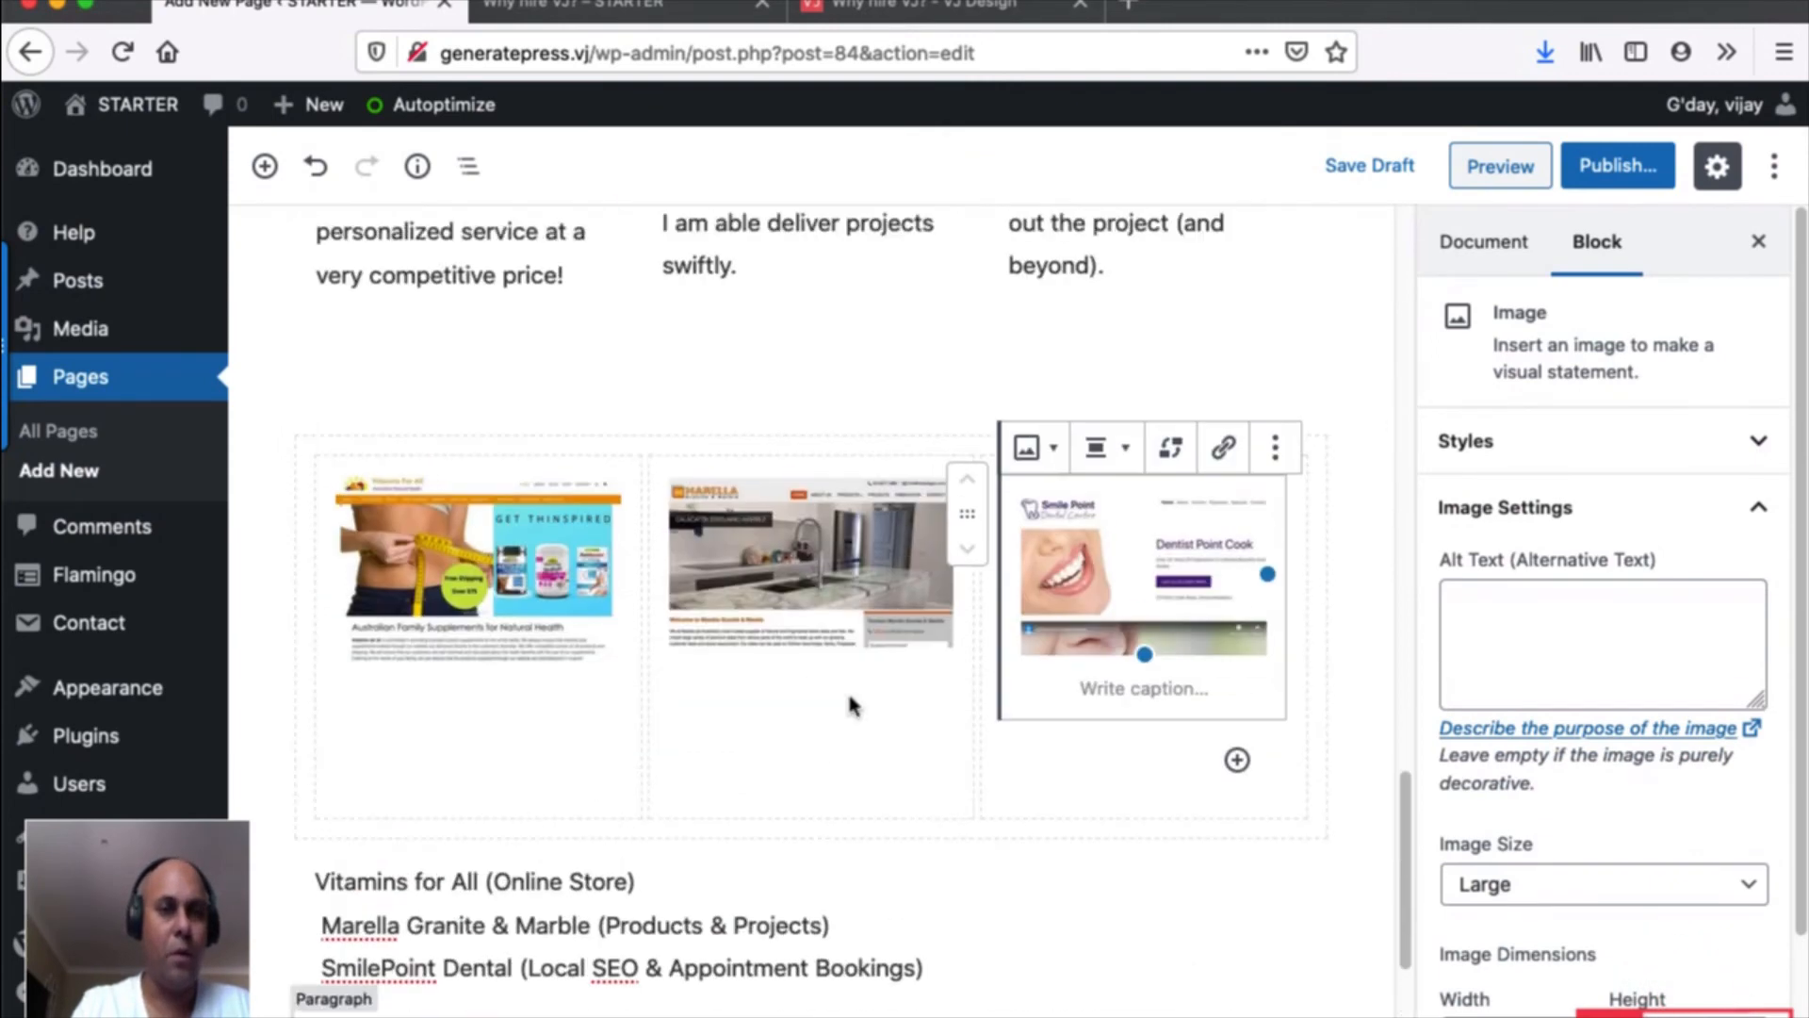
{"action": "scroll", "coordinate": [820, 671], "scroll_direction": "up", "scroll_amount": 1}
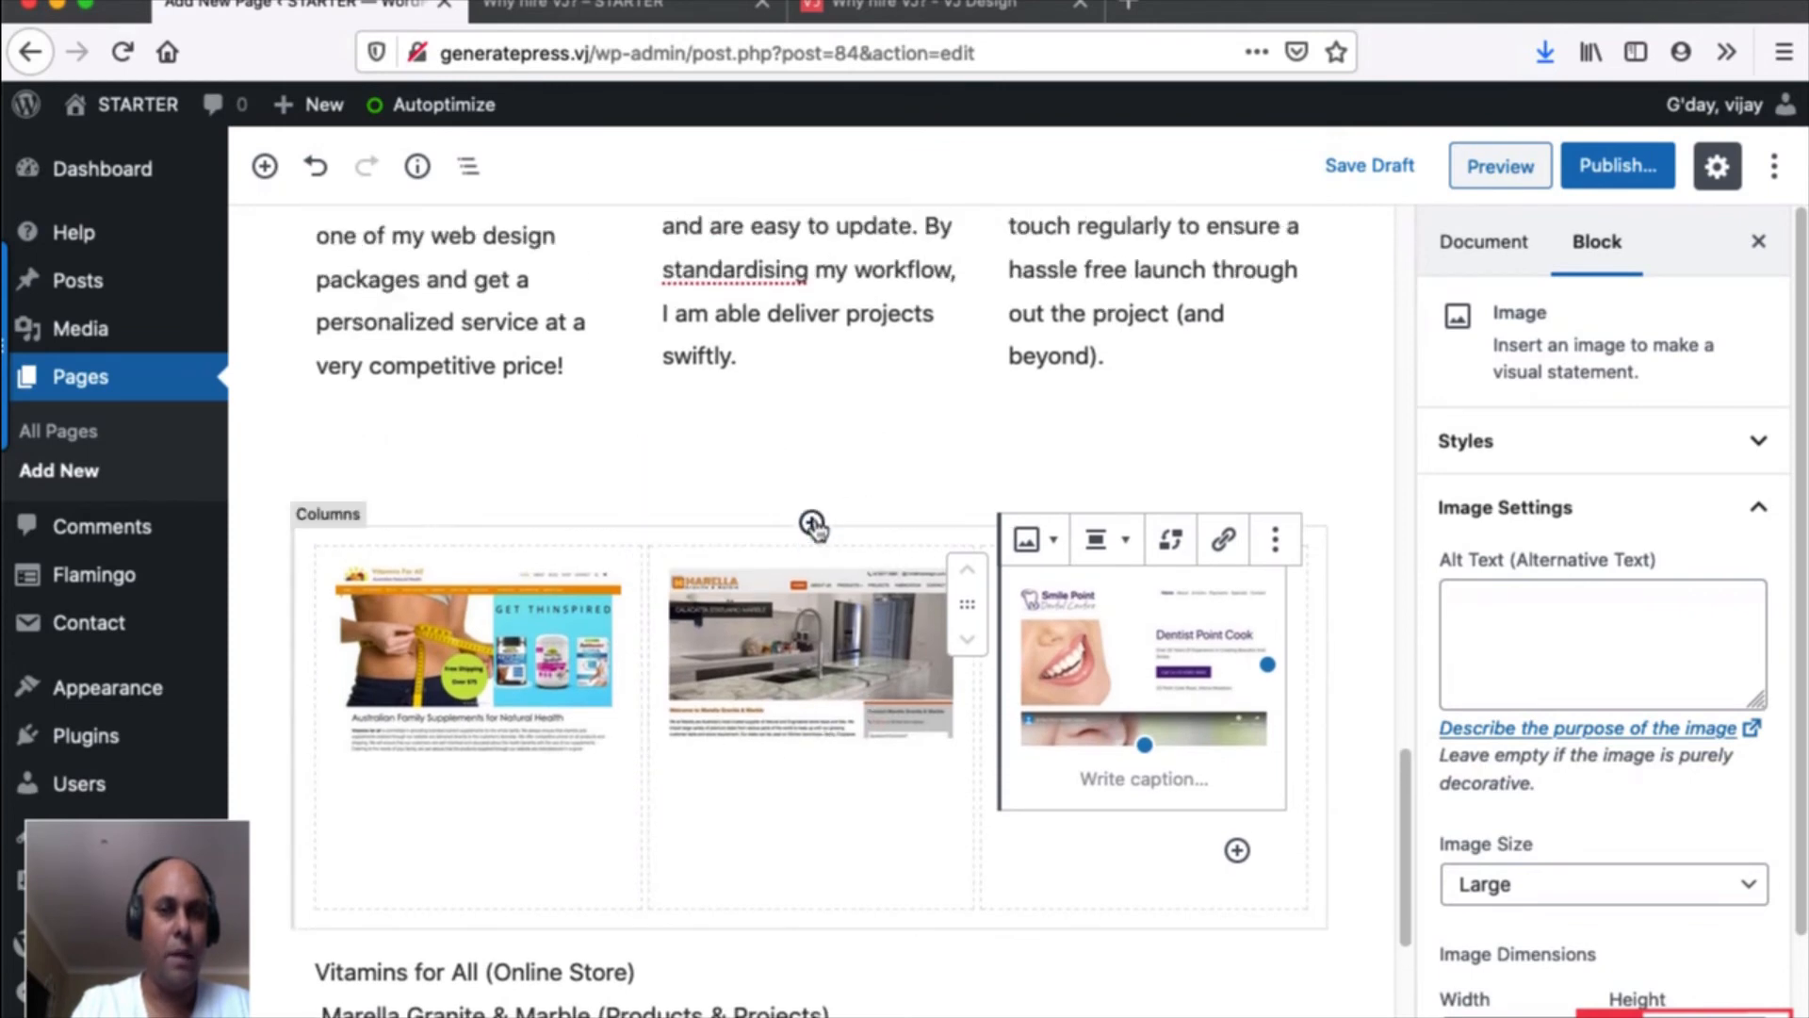
{"action": "left_click", "coordinate": [813, 525]}
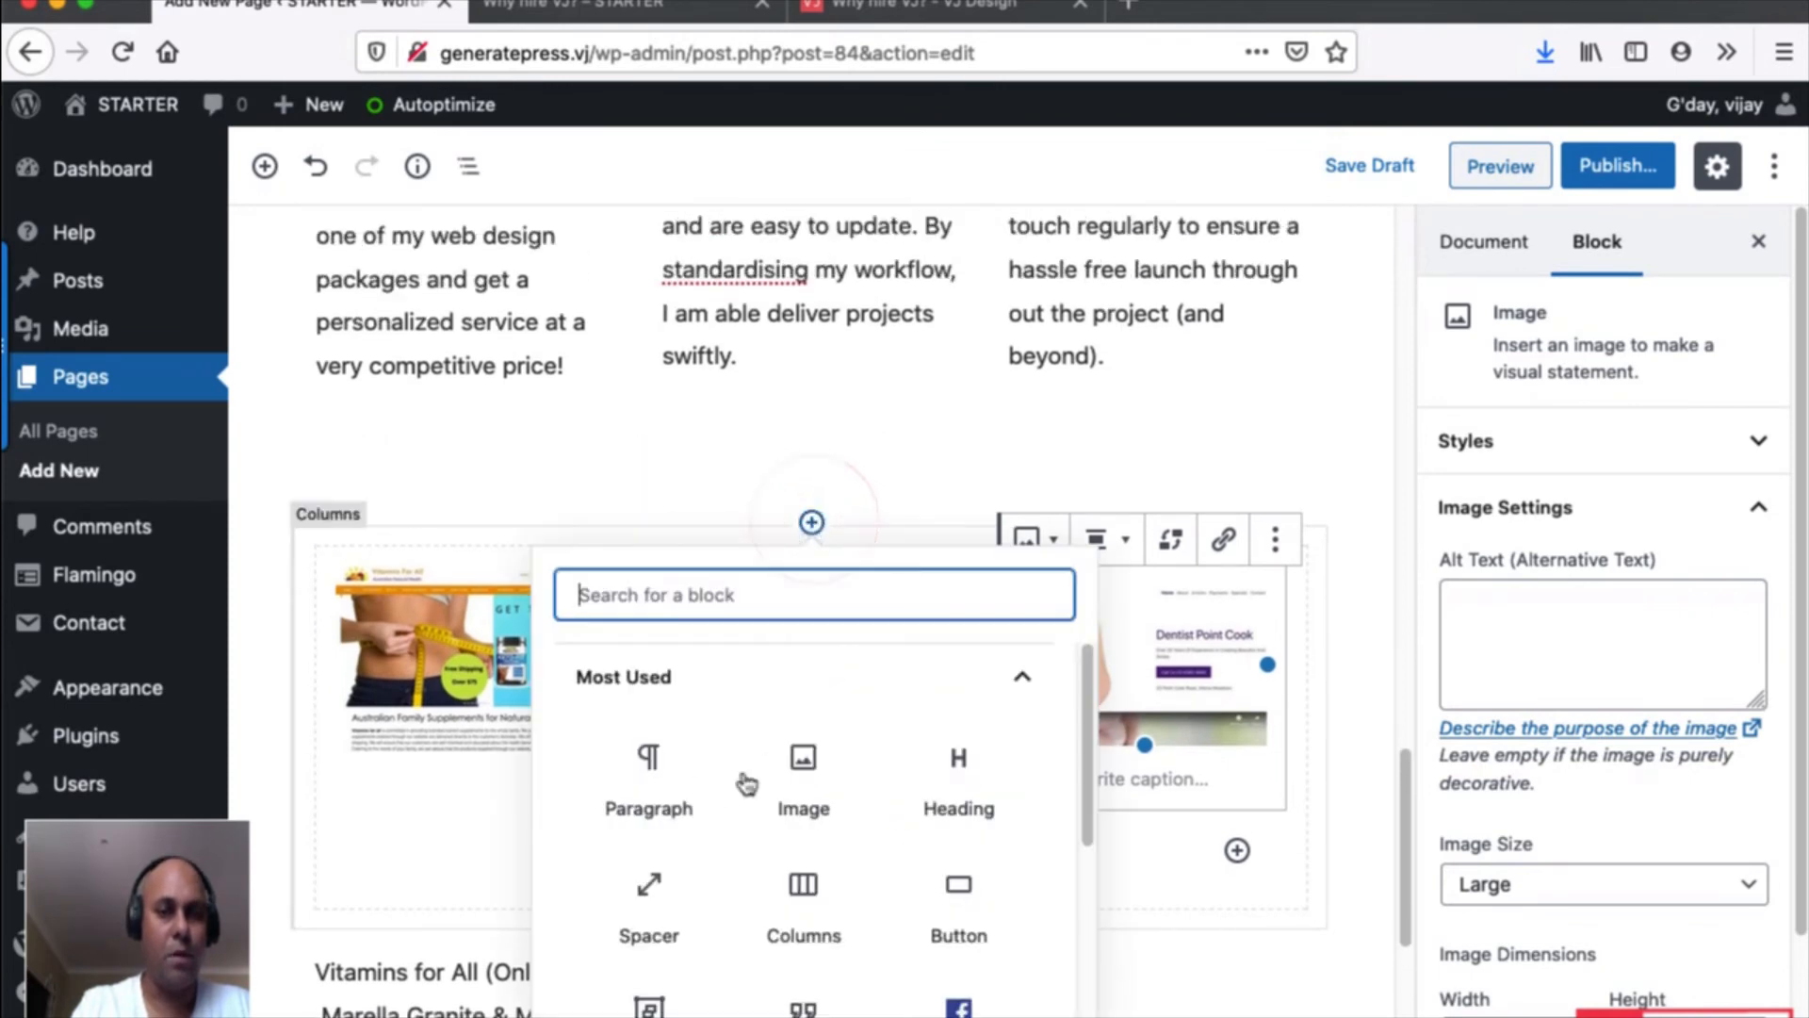
{"action": "left_click", "coordinate": [659, 900]}
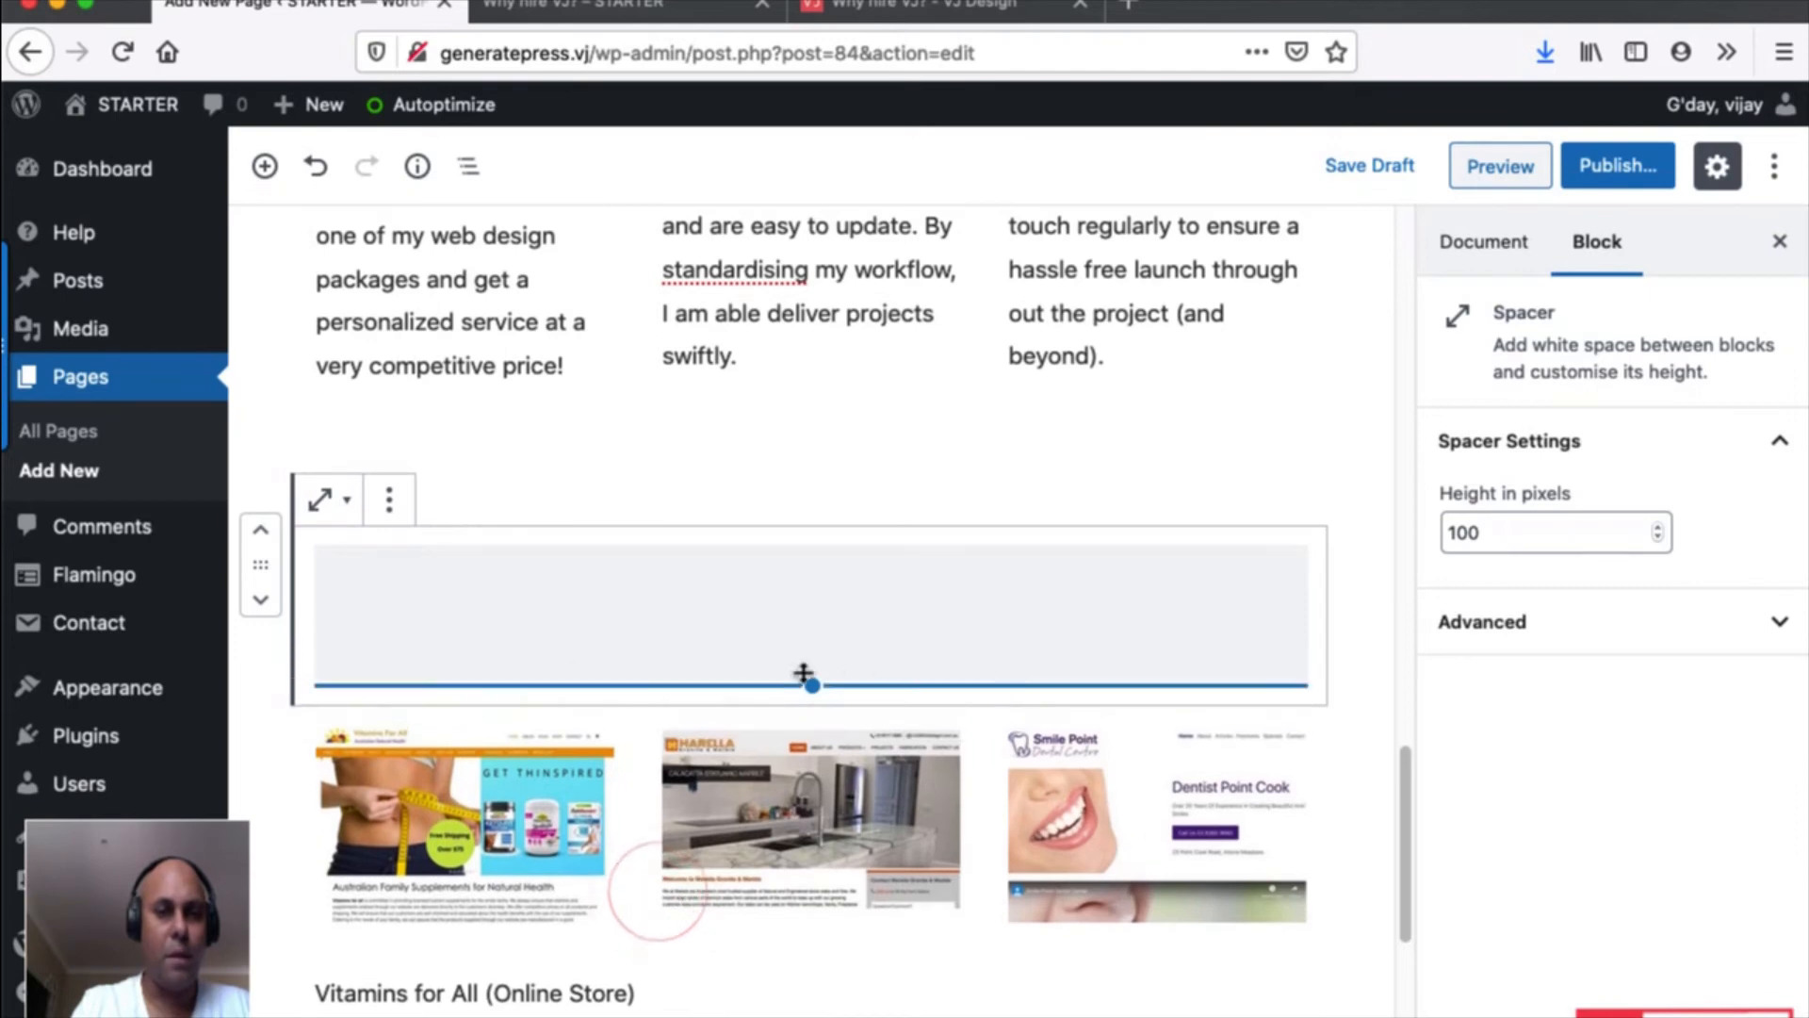
{"action": "left_click", "coordinate": [1519, 519]}
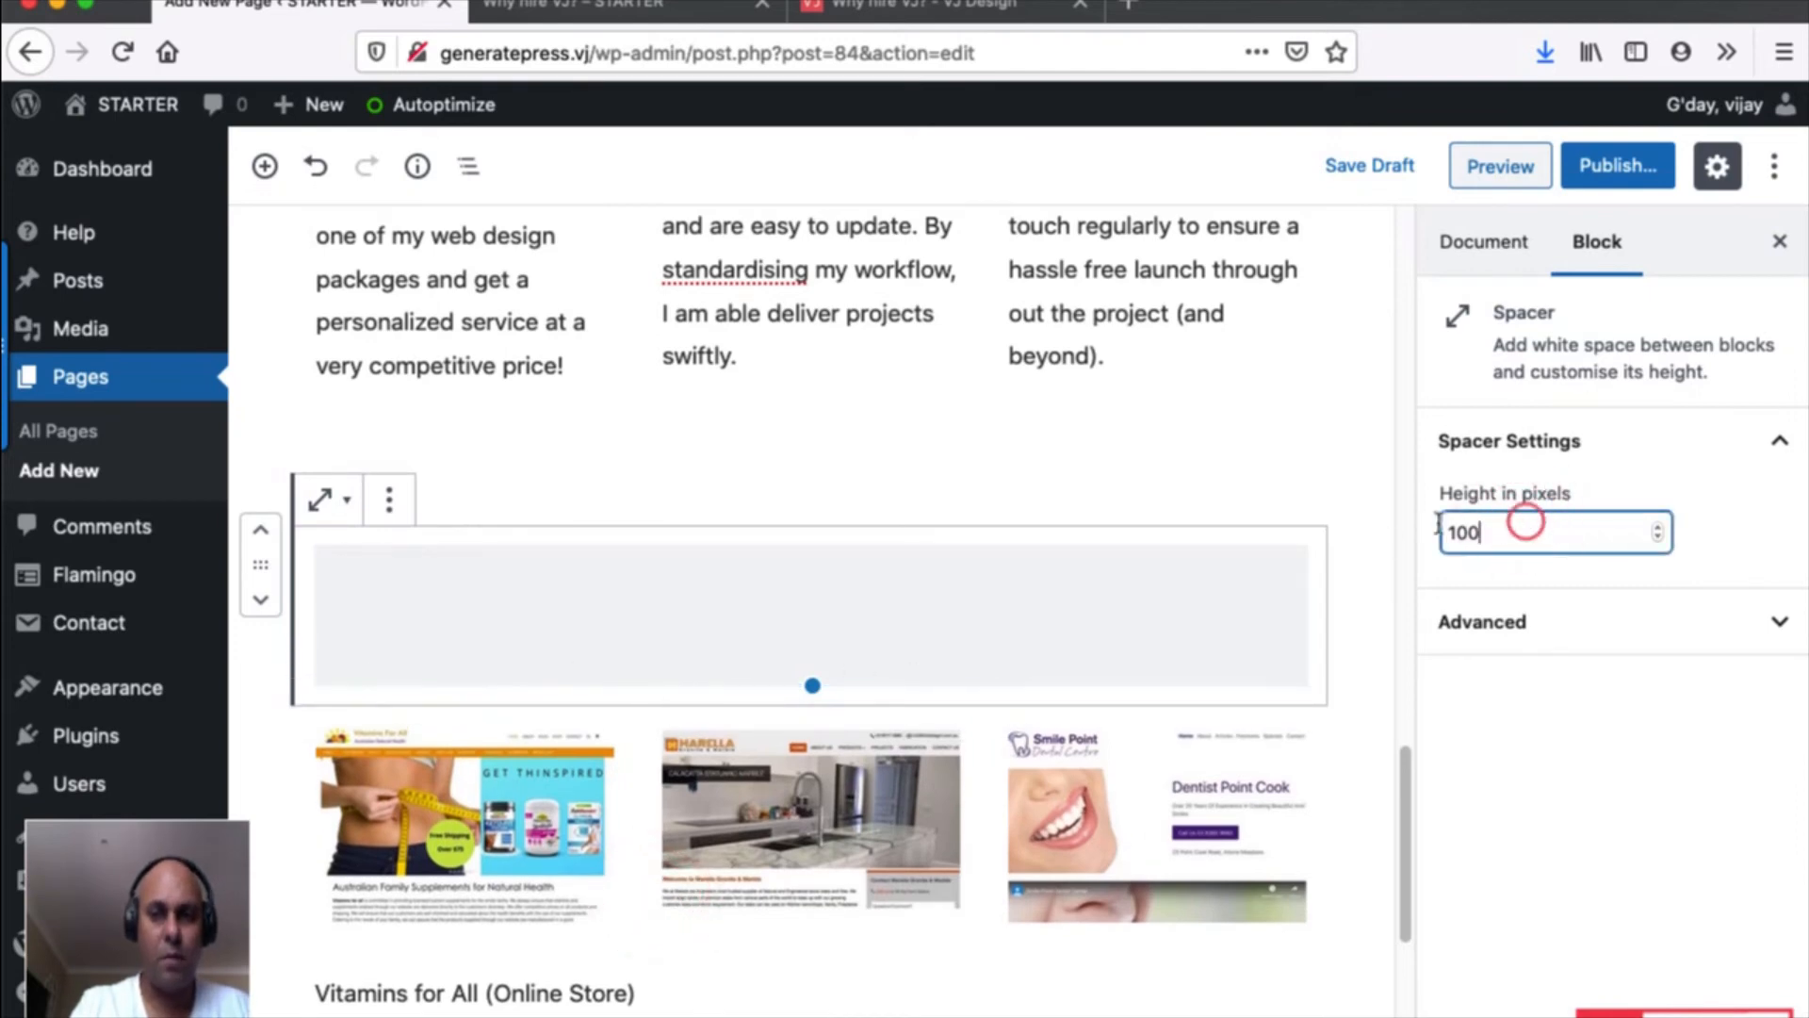
{"action": "left_click_drag", "start_coordinate": [1526, 521], "coordinate": [1429, 523]}
{"action": "type", "text": "32"}
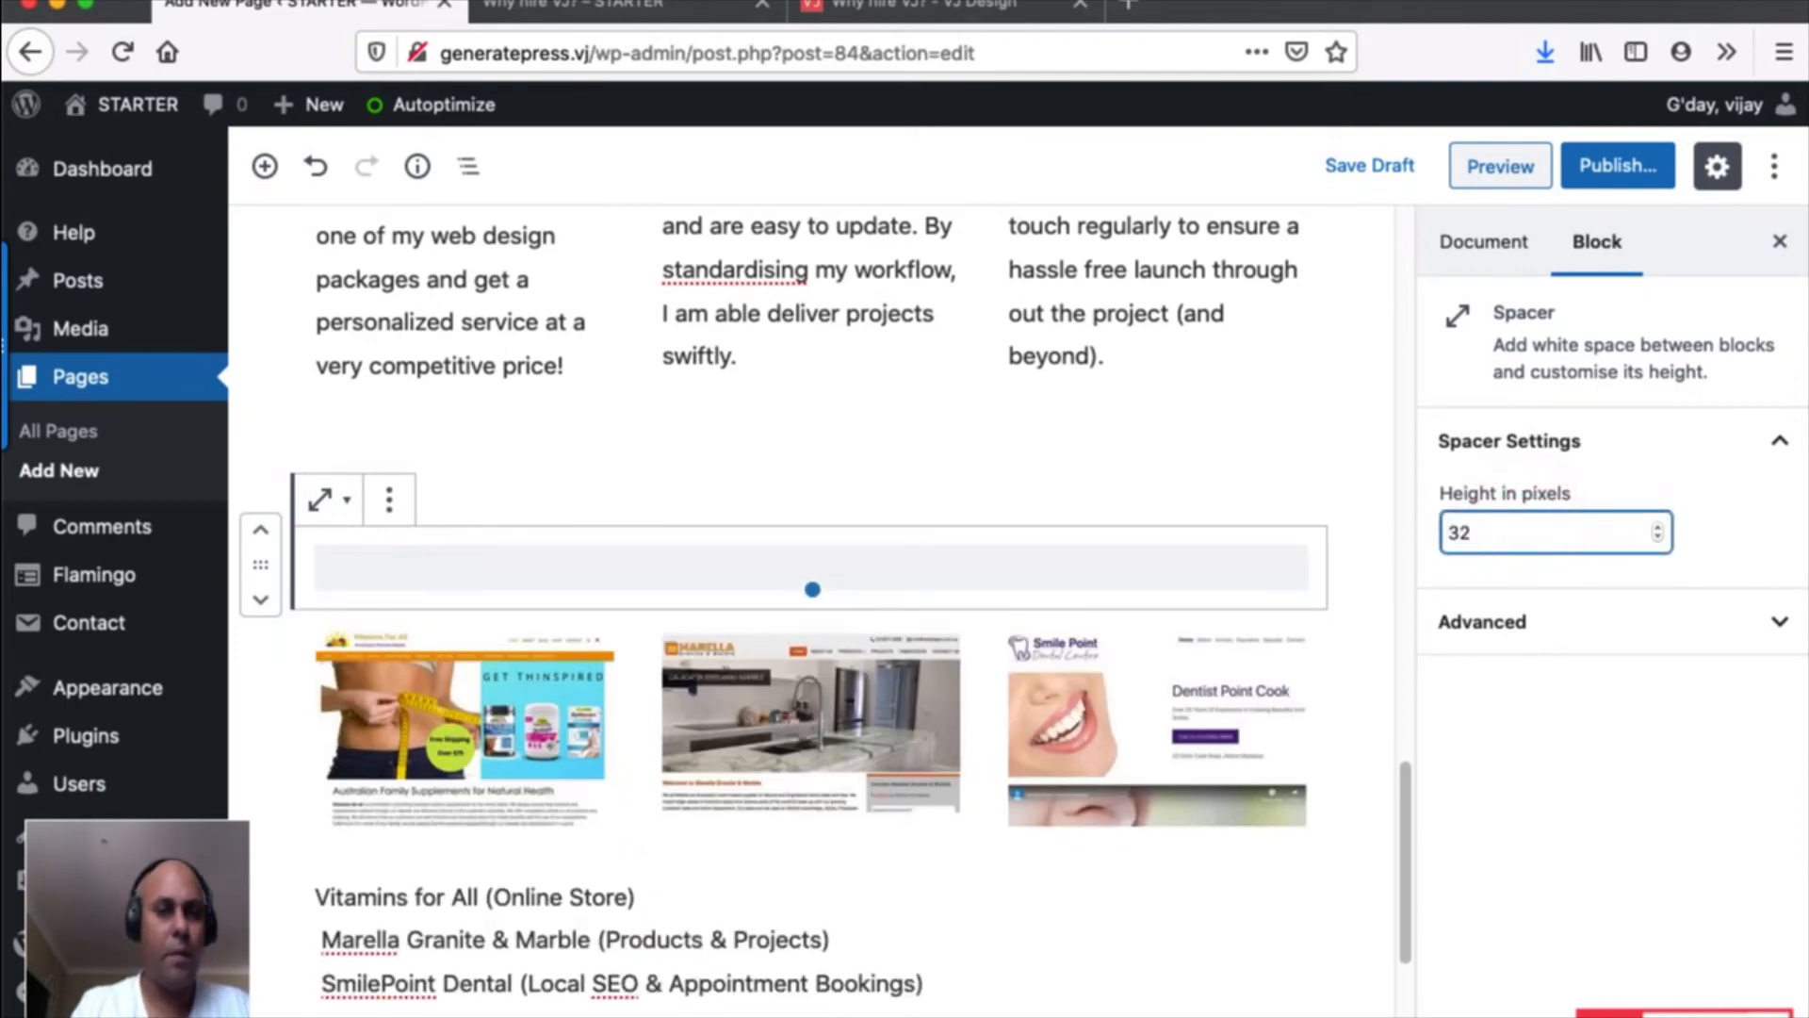
Move the text "Vitamins for All (Online Store)" from the paragraph into the first image's caption, with "(Online Store)" on its own line.
{"action": "scroll", "coordinate": [735, 576], "scroll_direction": "down", "scroll_amount": 5}
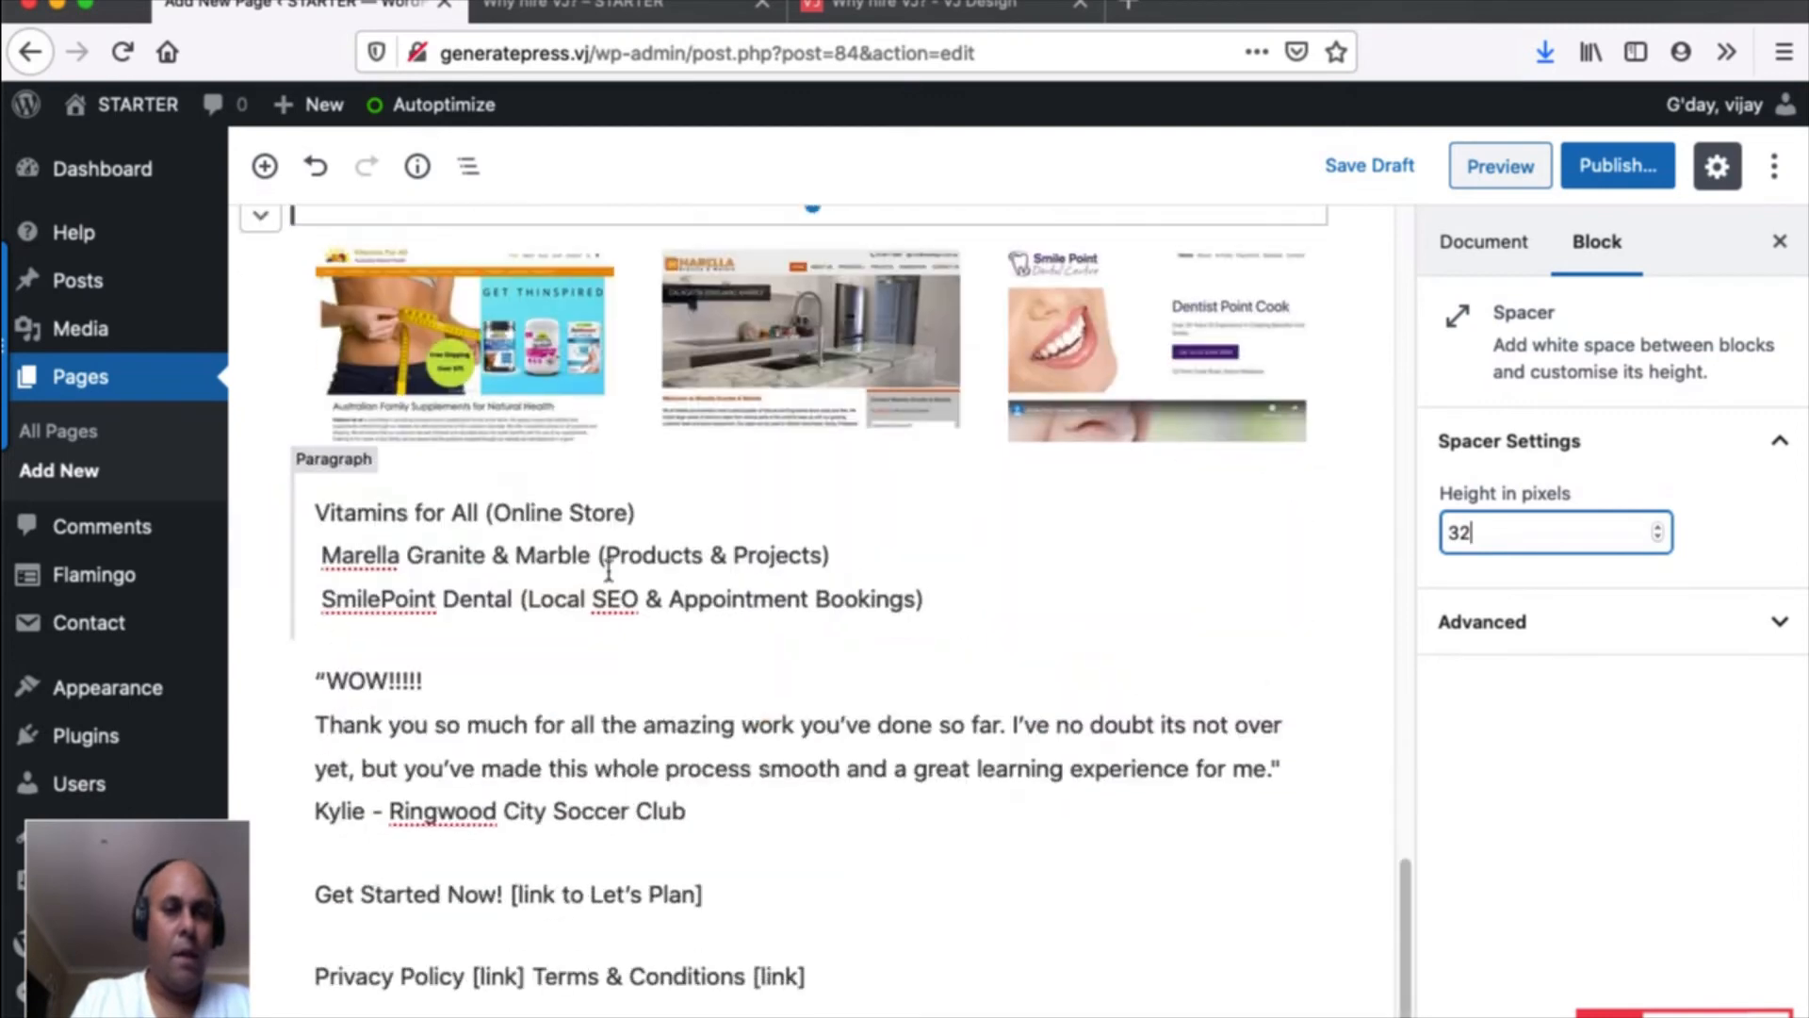
{"action": "triple_click", "coordinate": [473, 521]}
{"action": "key", "text": "super+c"}
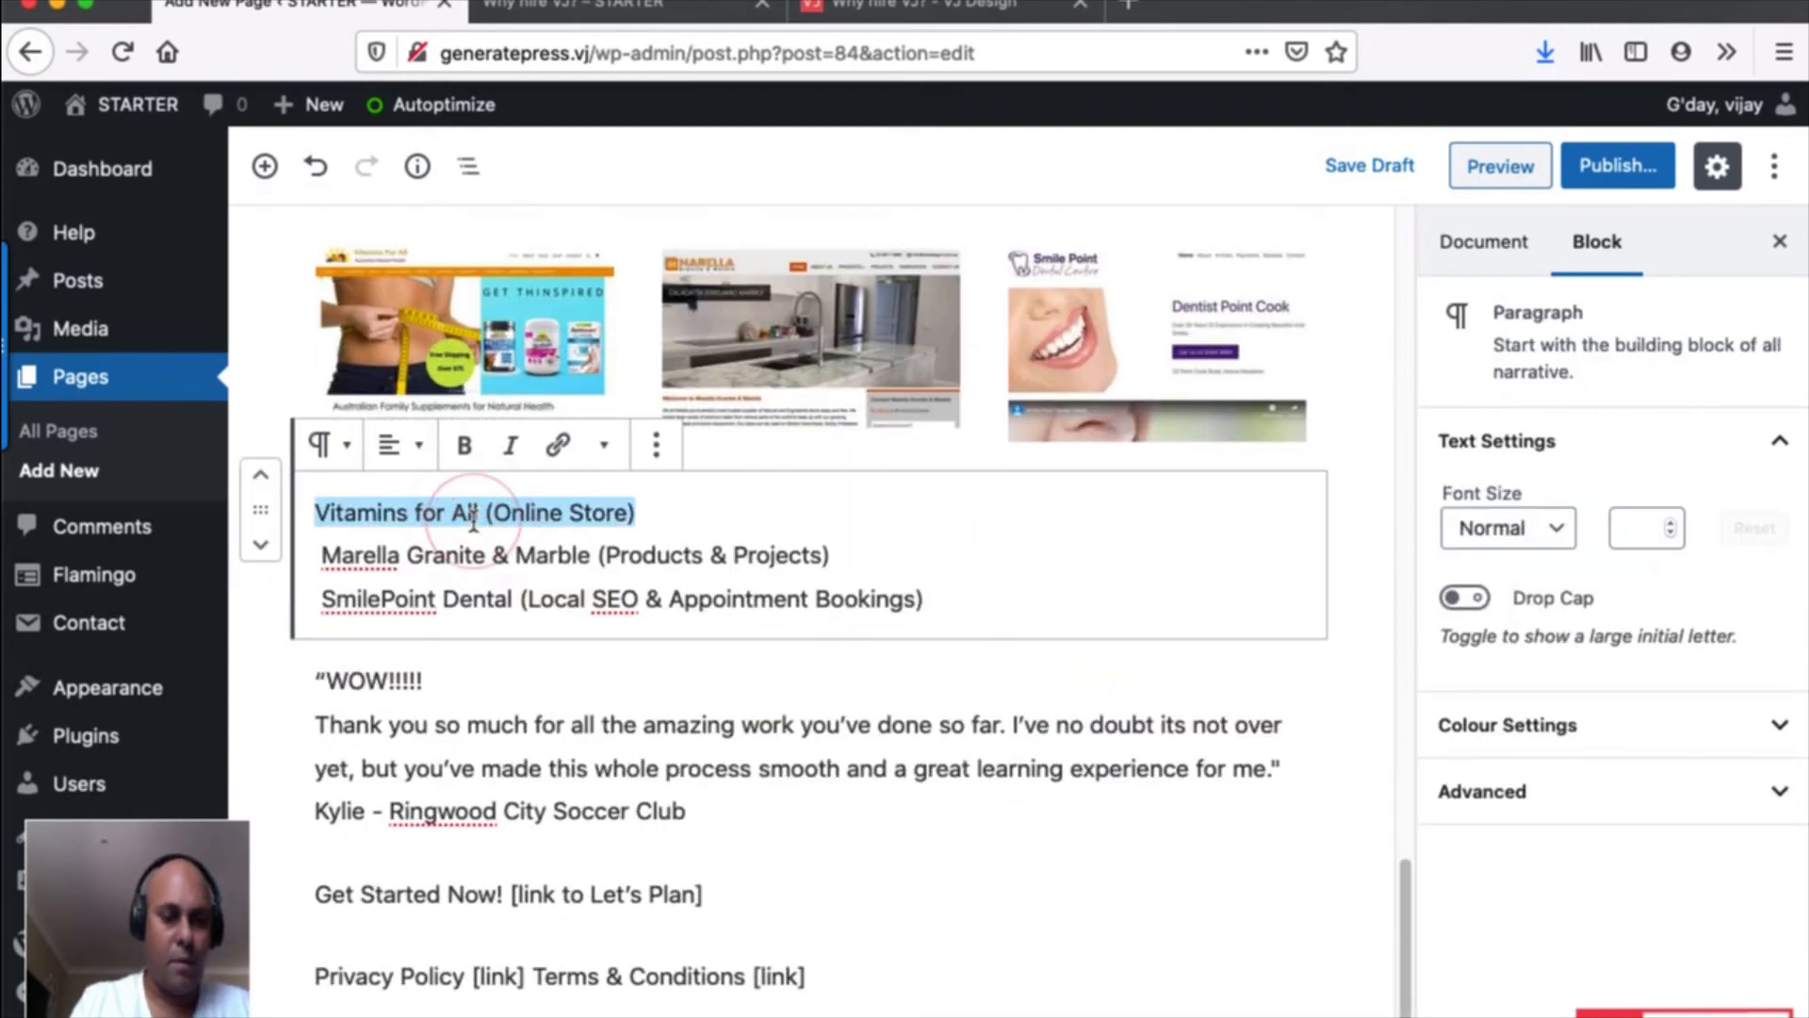
{"action": "key", "text": "BackSpace"}
{"action": "left_click", "coordinate": [485, 363]}
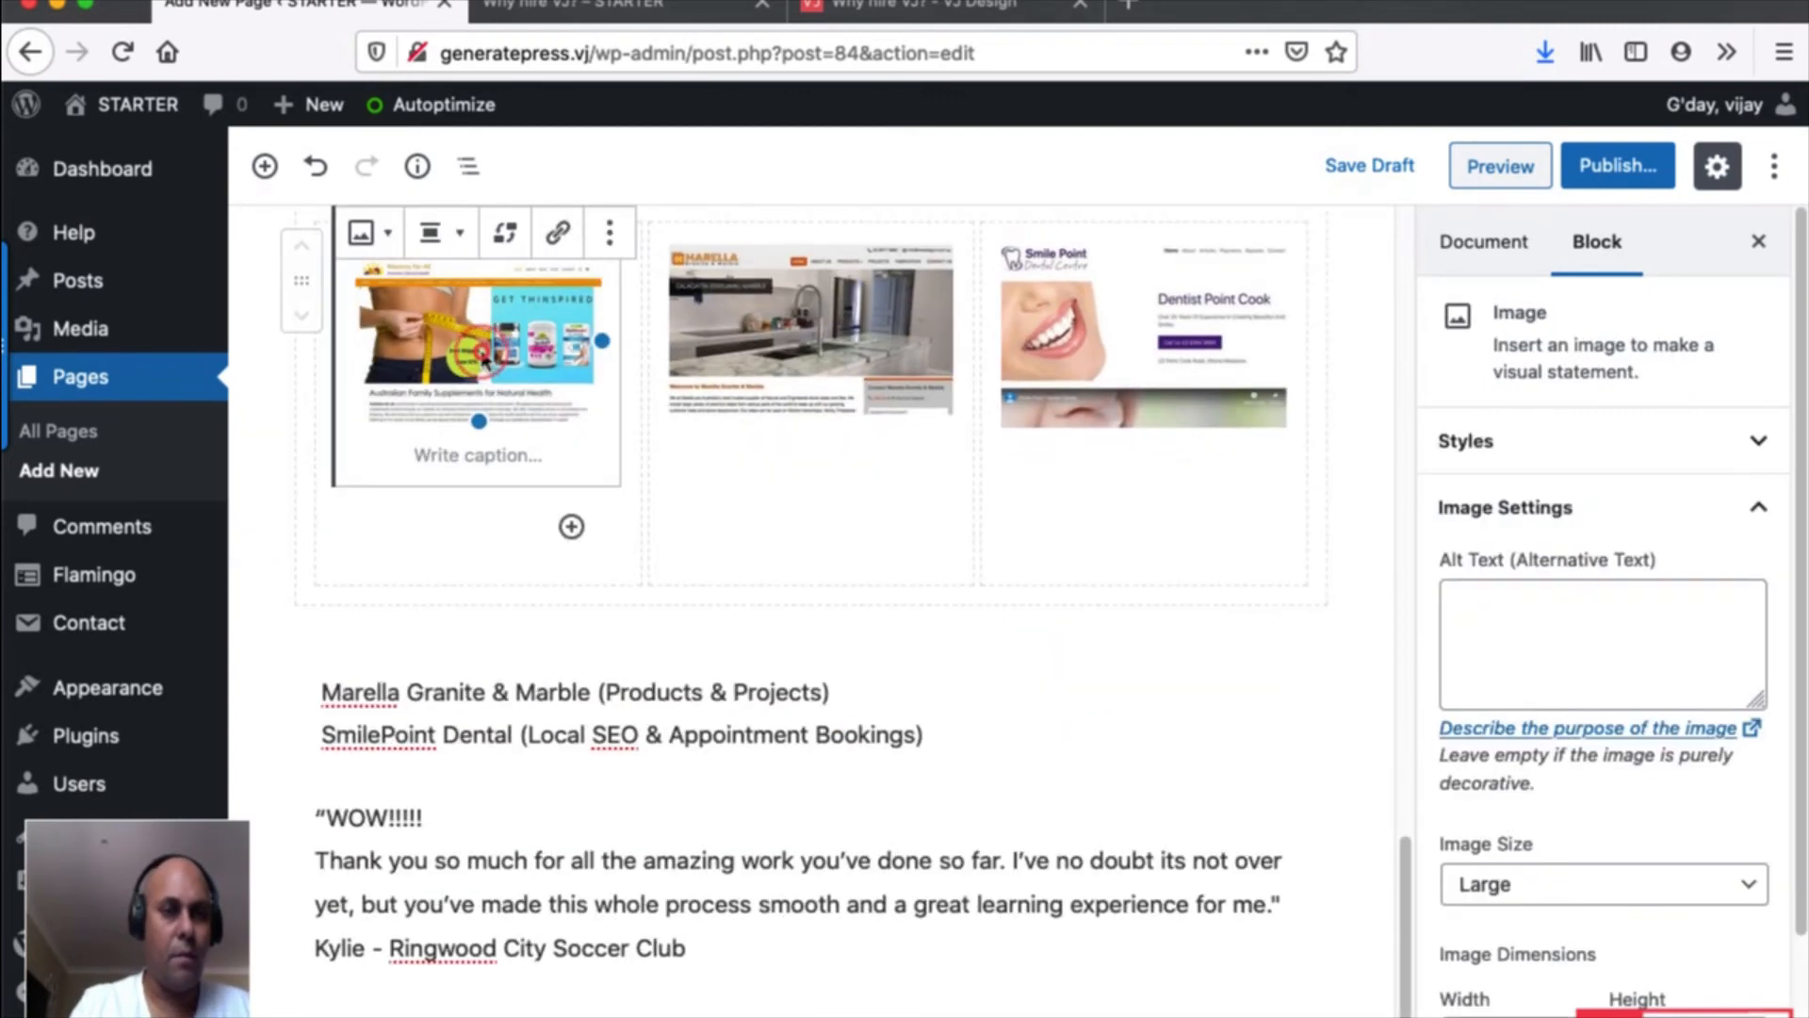
{"action": "left_click", "coordinate": [485, 459]}
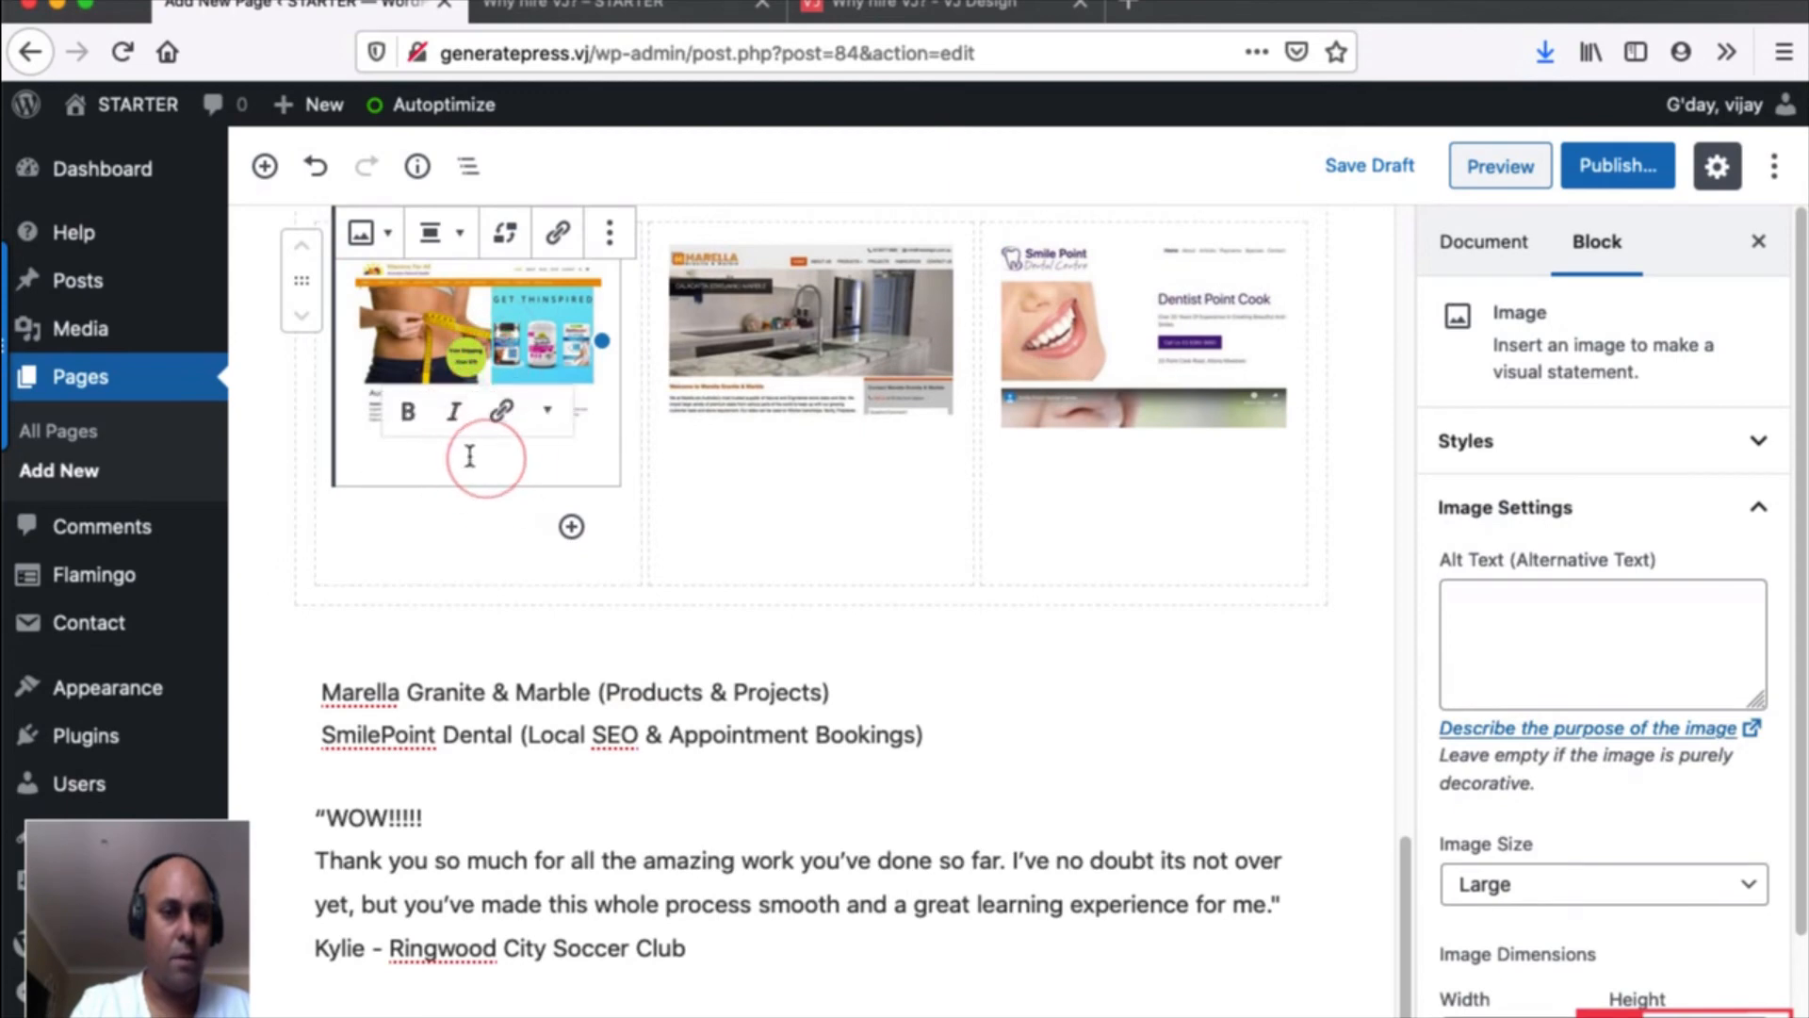
{"action": "right_click", "coordinate": [475, 455]}
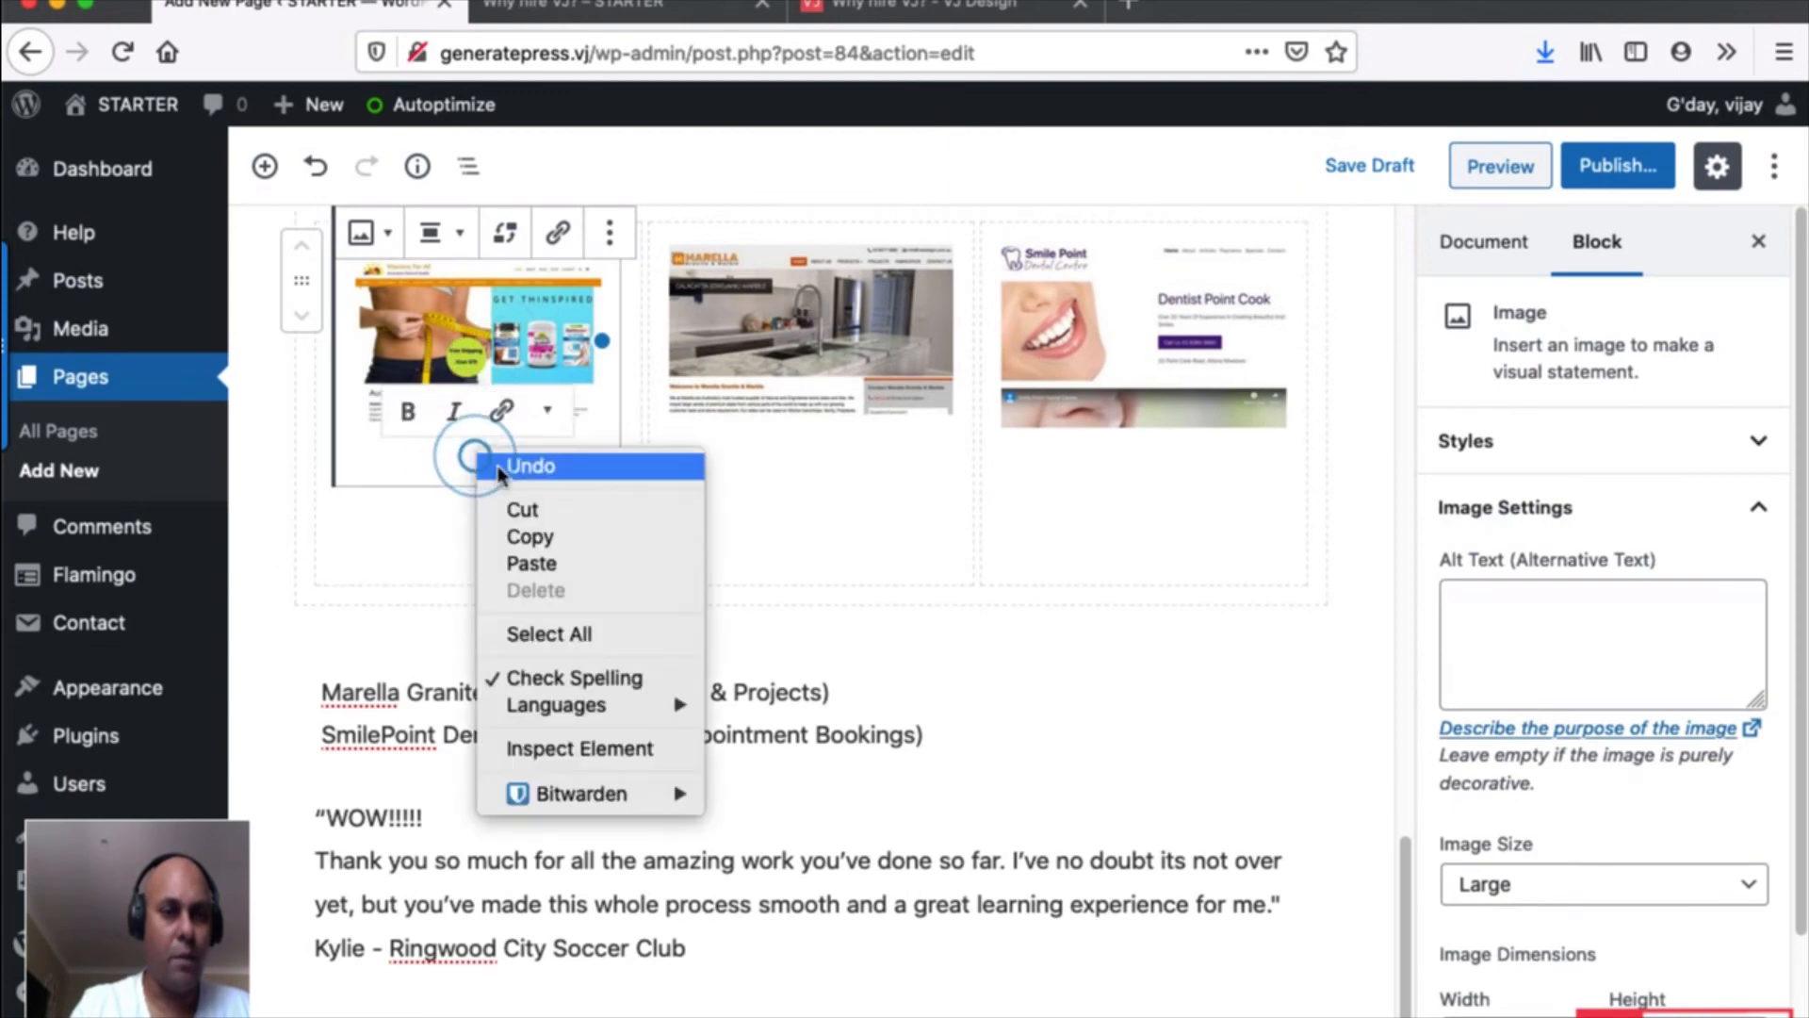
{"action": "left_click", "coordinate": [540, 562]}
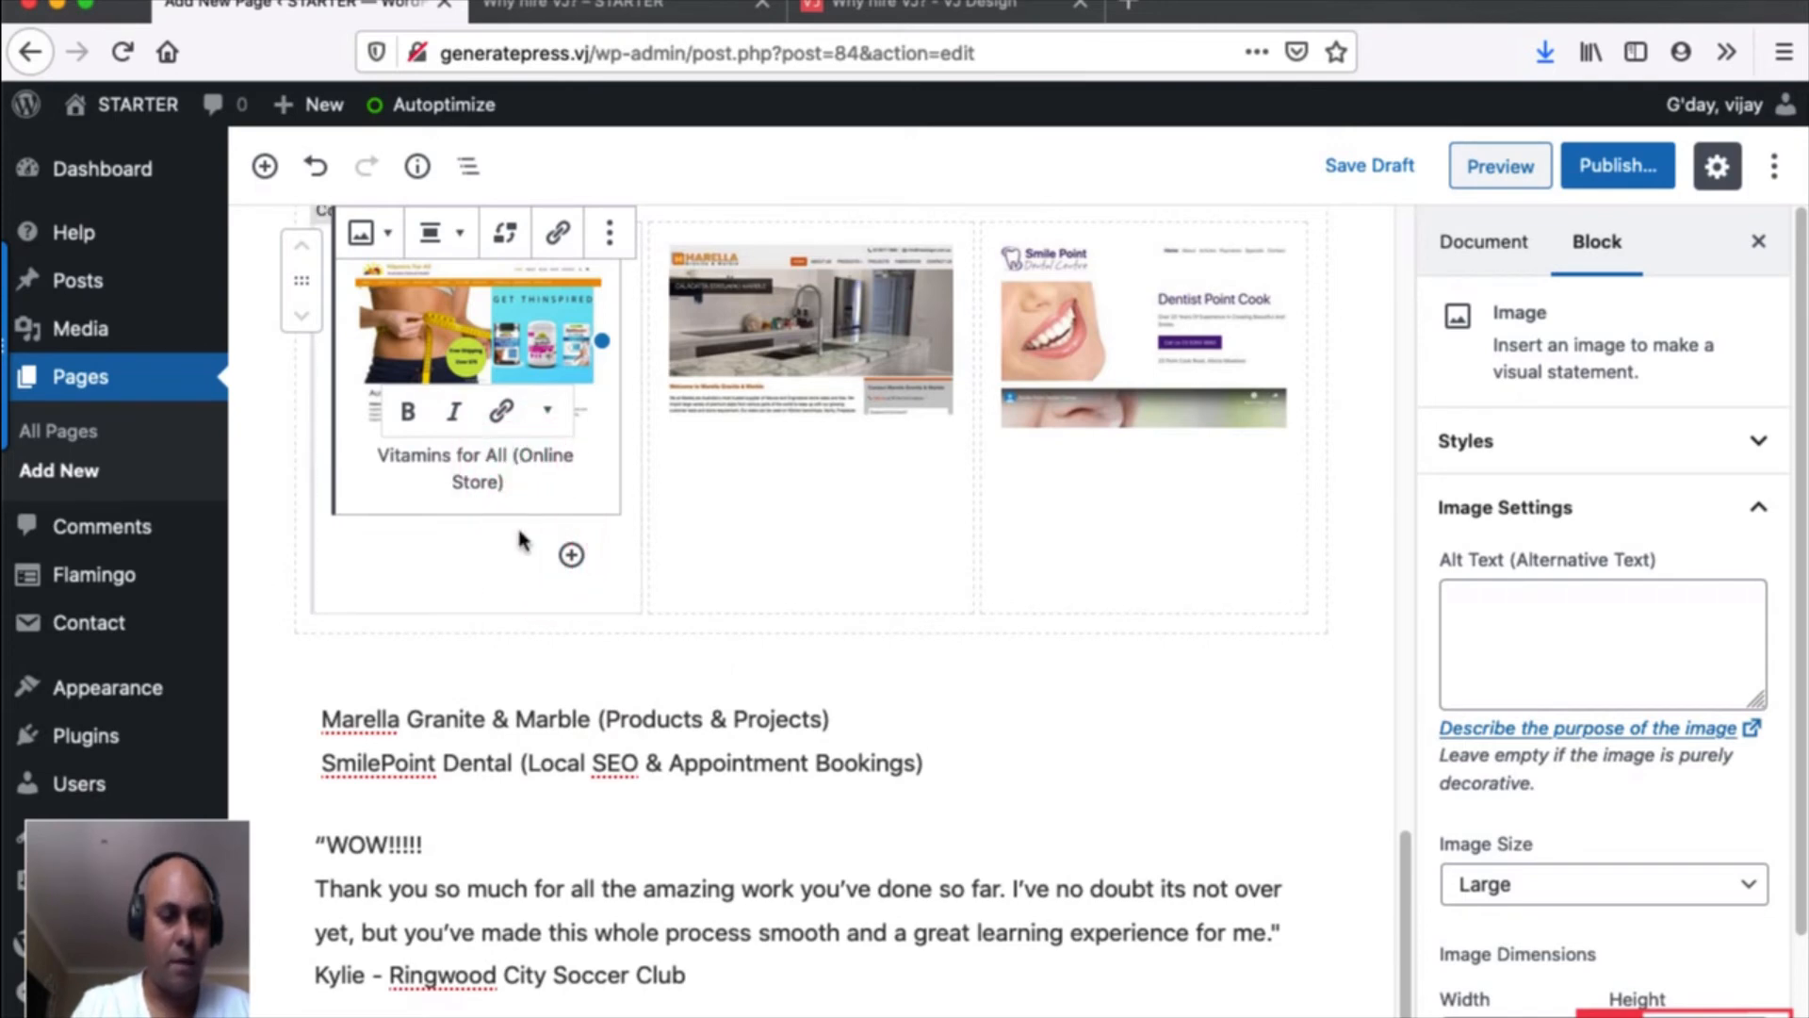
{"action": "key", "text": "Return"}
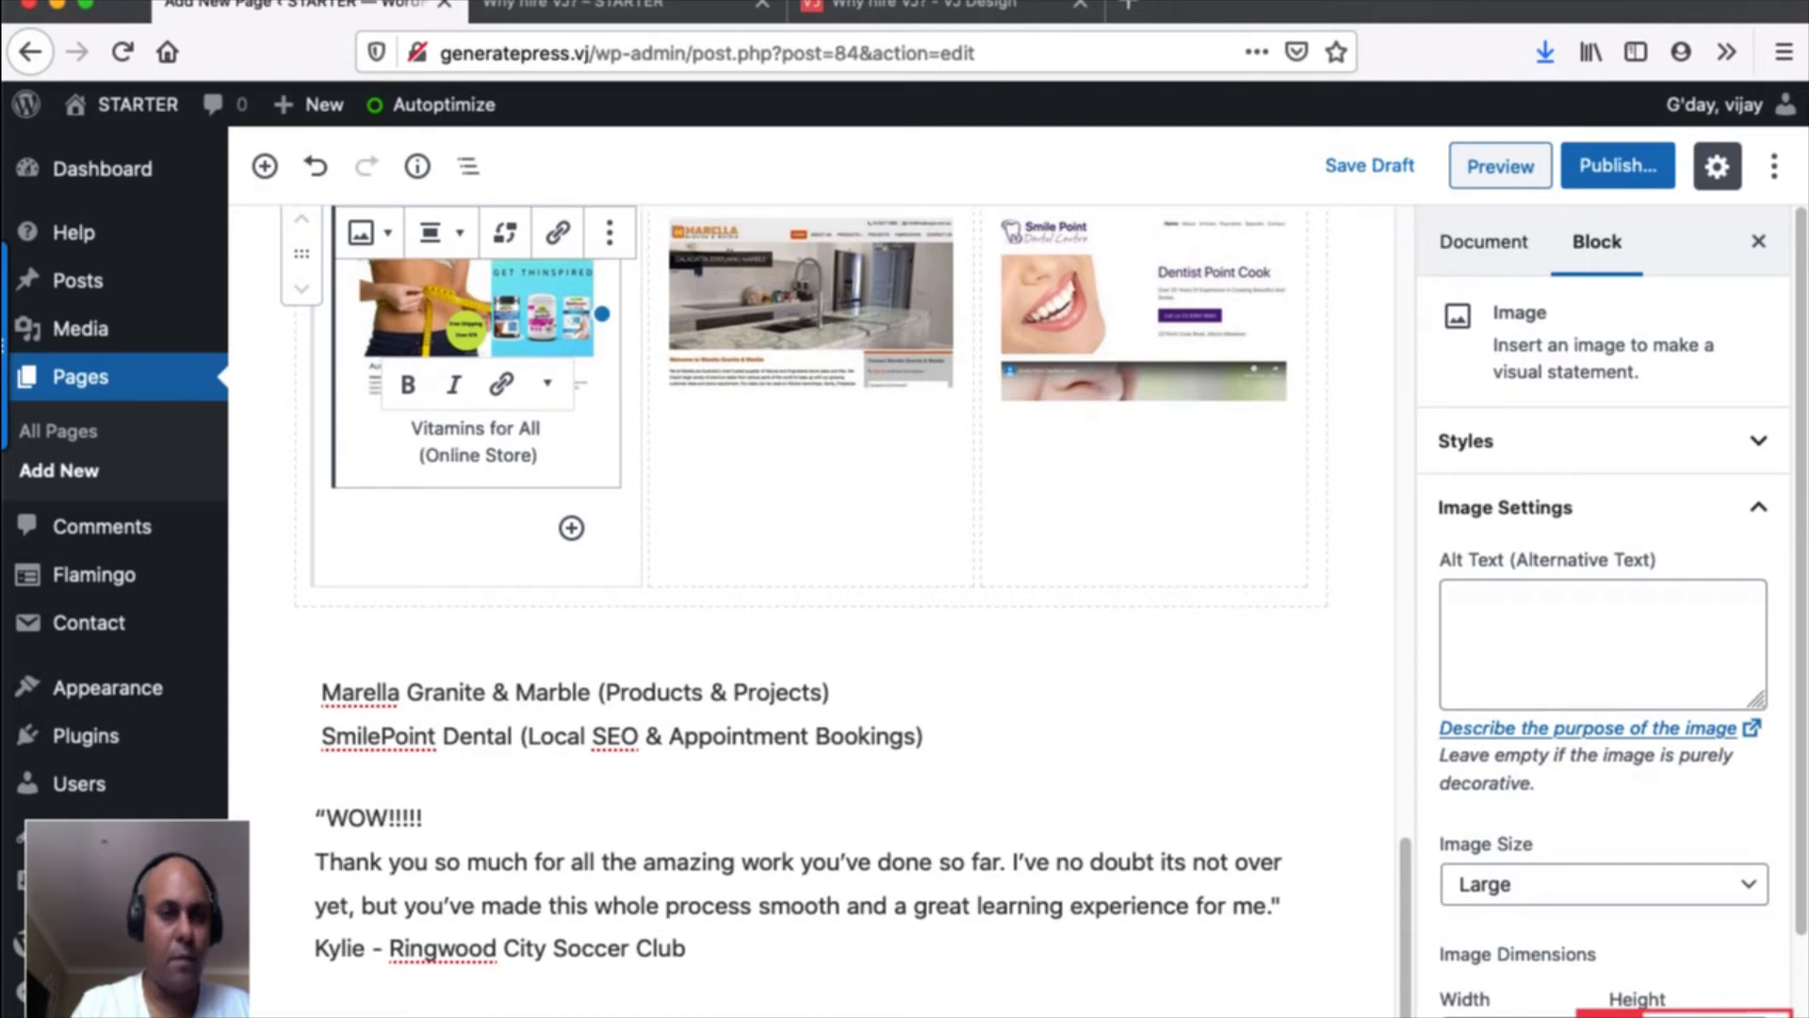
{"action": "left_click", "coordinate": [578, 431]}
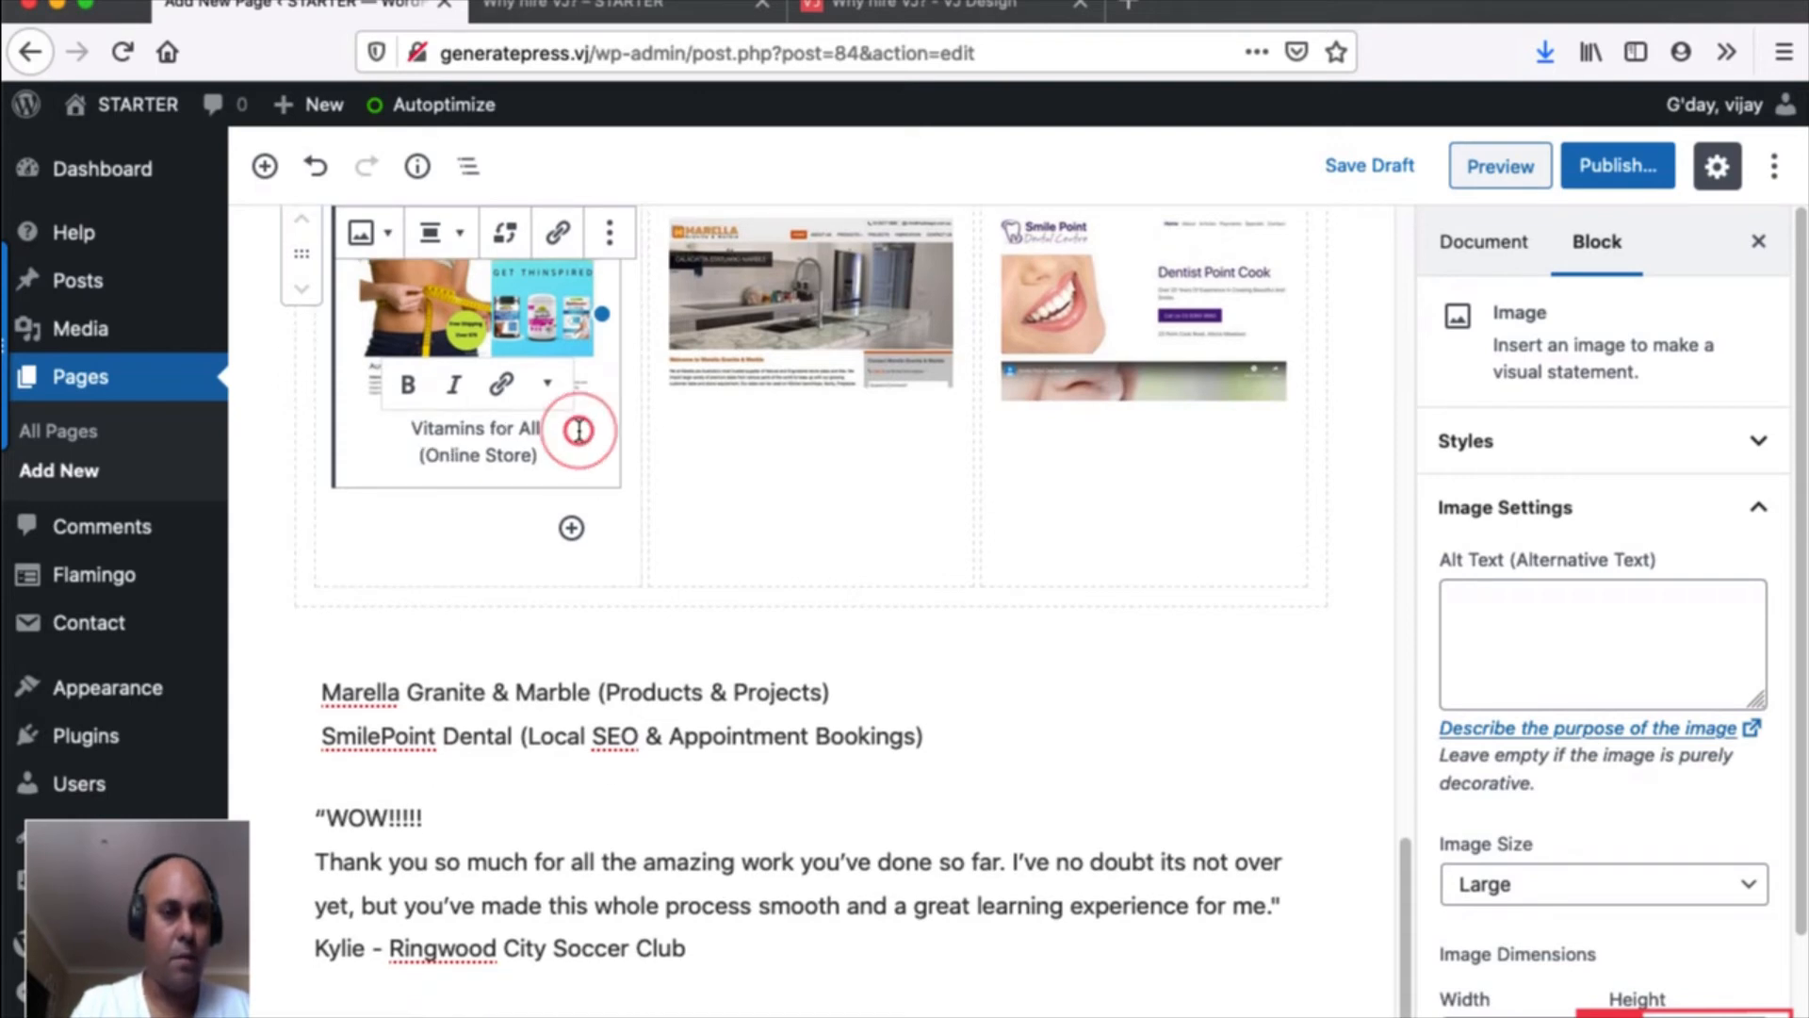
{"action": "key", "text": "BackSpace"}
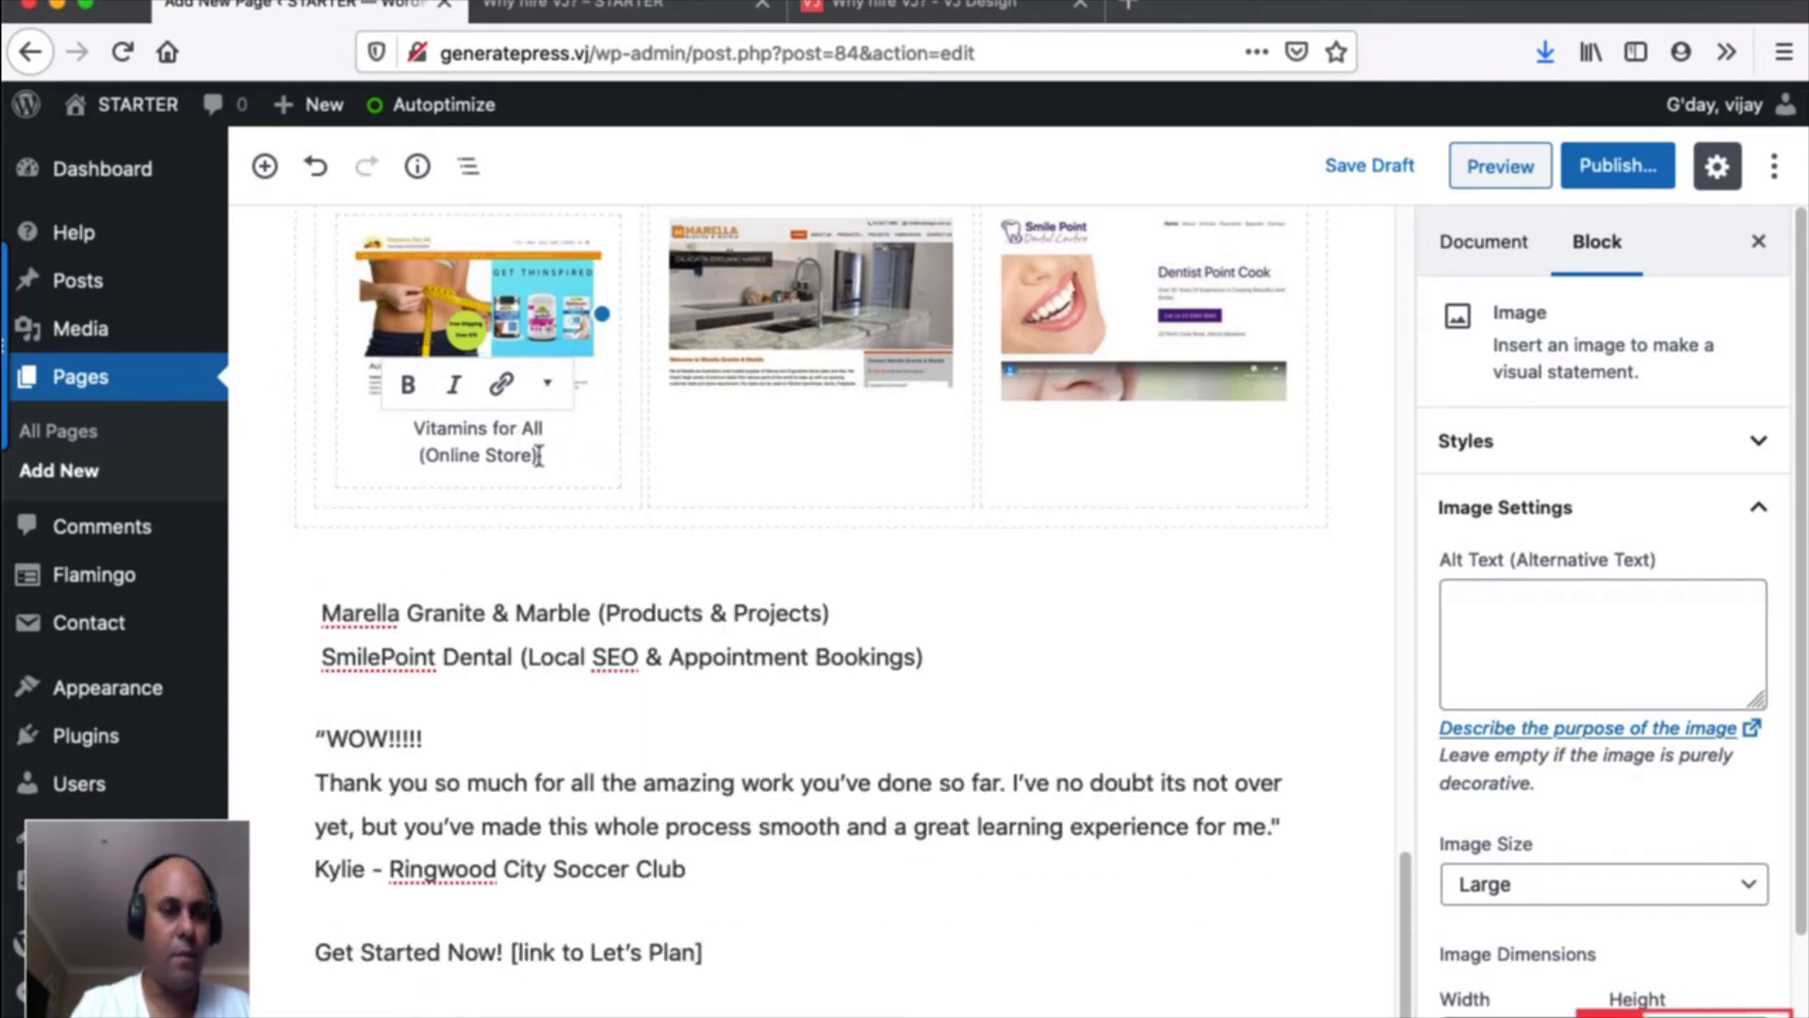
Move the line "Marella Granite & Marble (Products & Projects)" from the paragraph into the middle image's caption.
{"action": "left_click_drag", "start_coordinate": [321, 695], "coordinate": [731, 695]}
{"action": "left_click", "coordinate": [494, 613]}
{"action": "triple_click", "coordinate": [415, 569]}
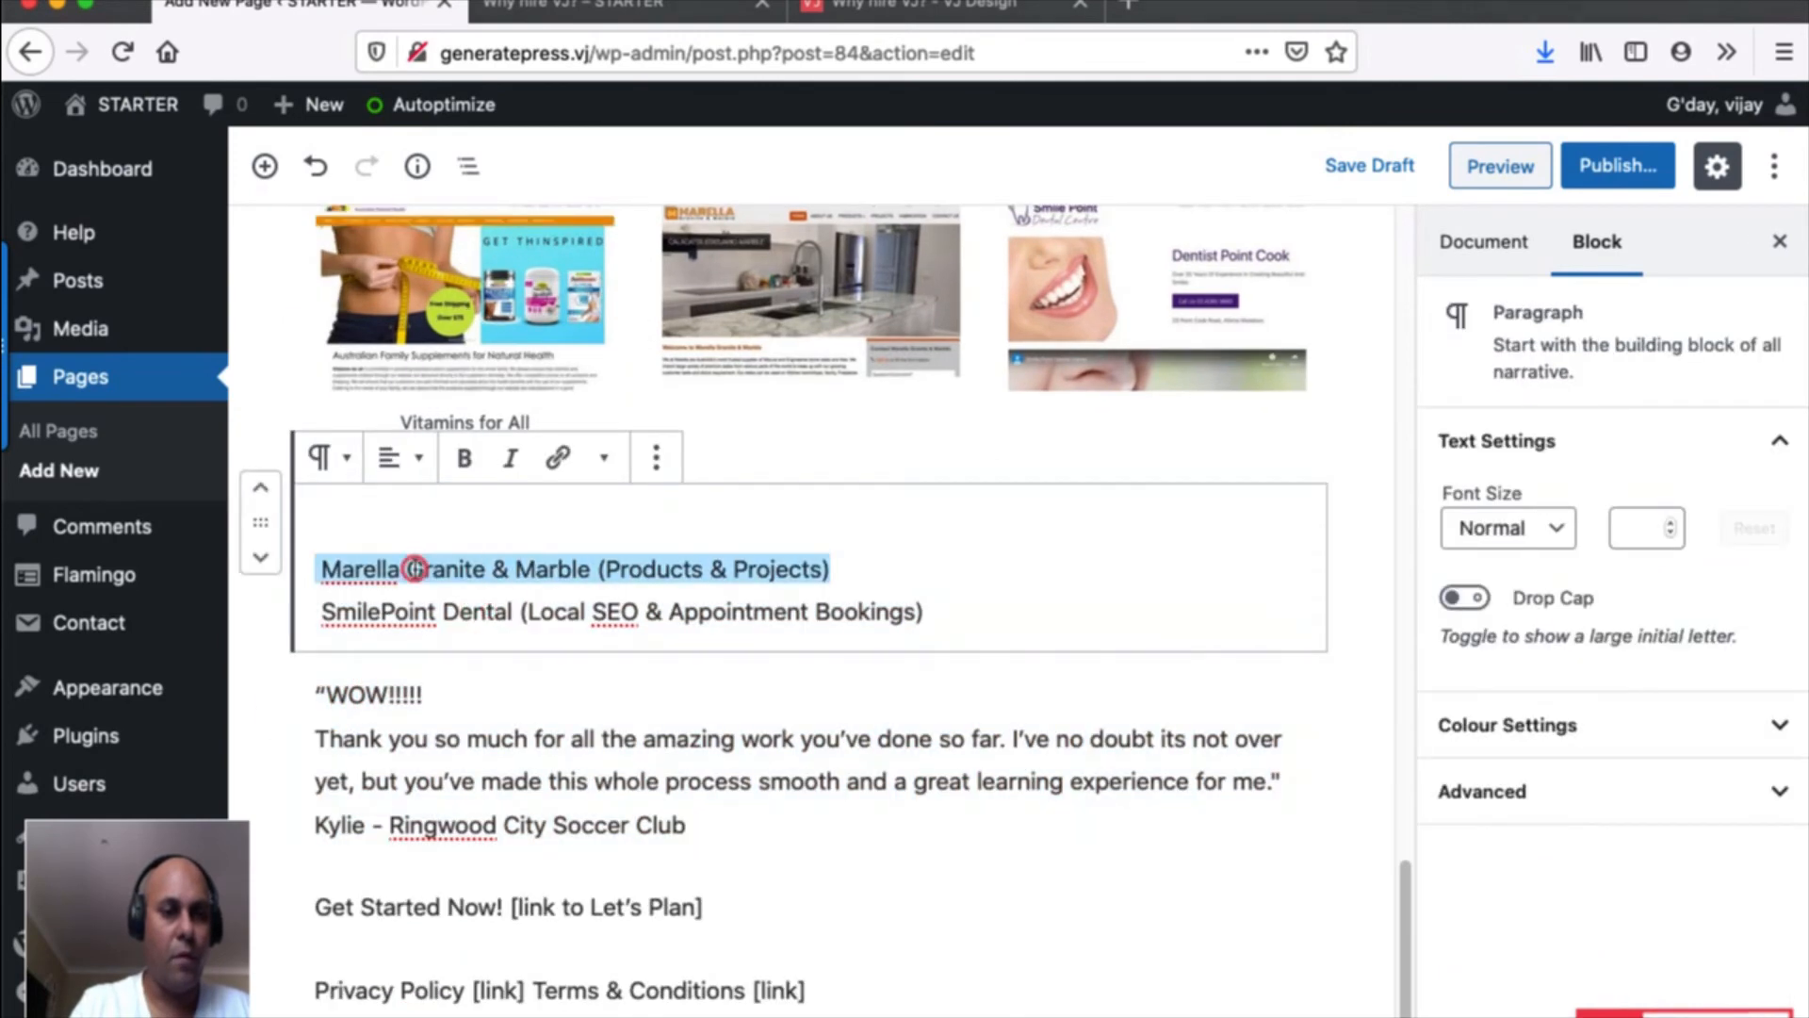
{"action": "key", "text": "ctrl+x"}
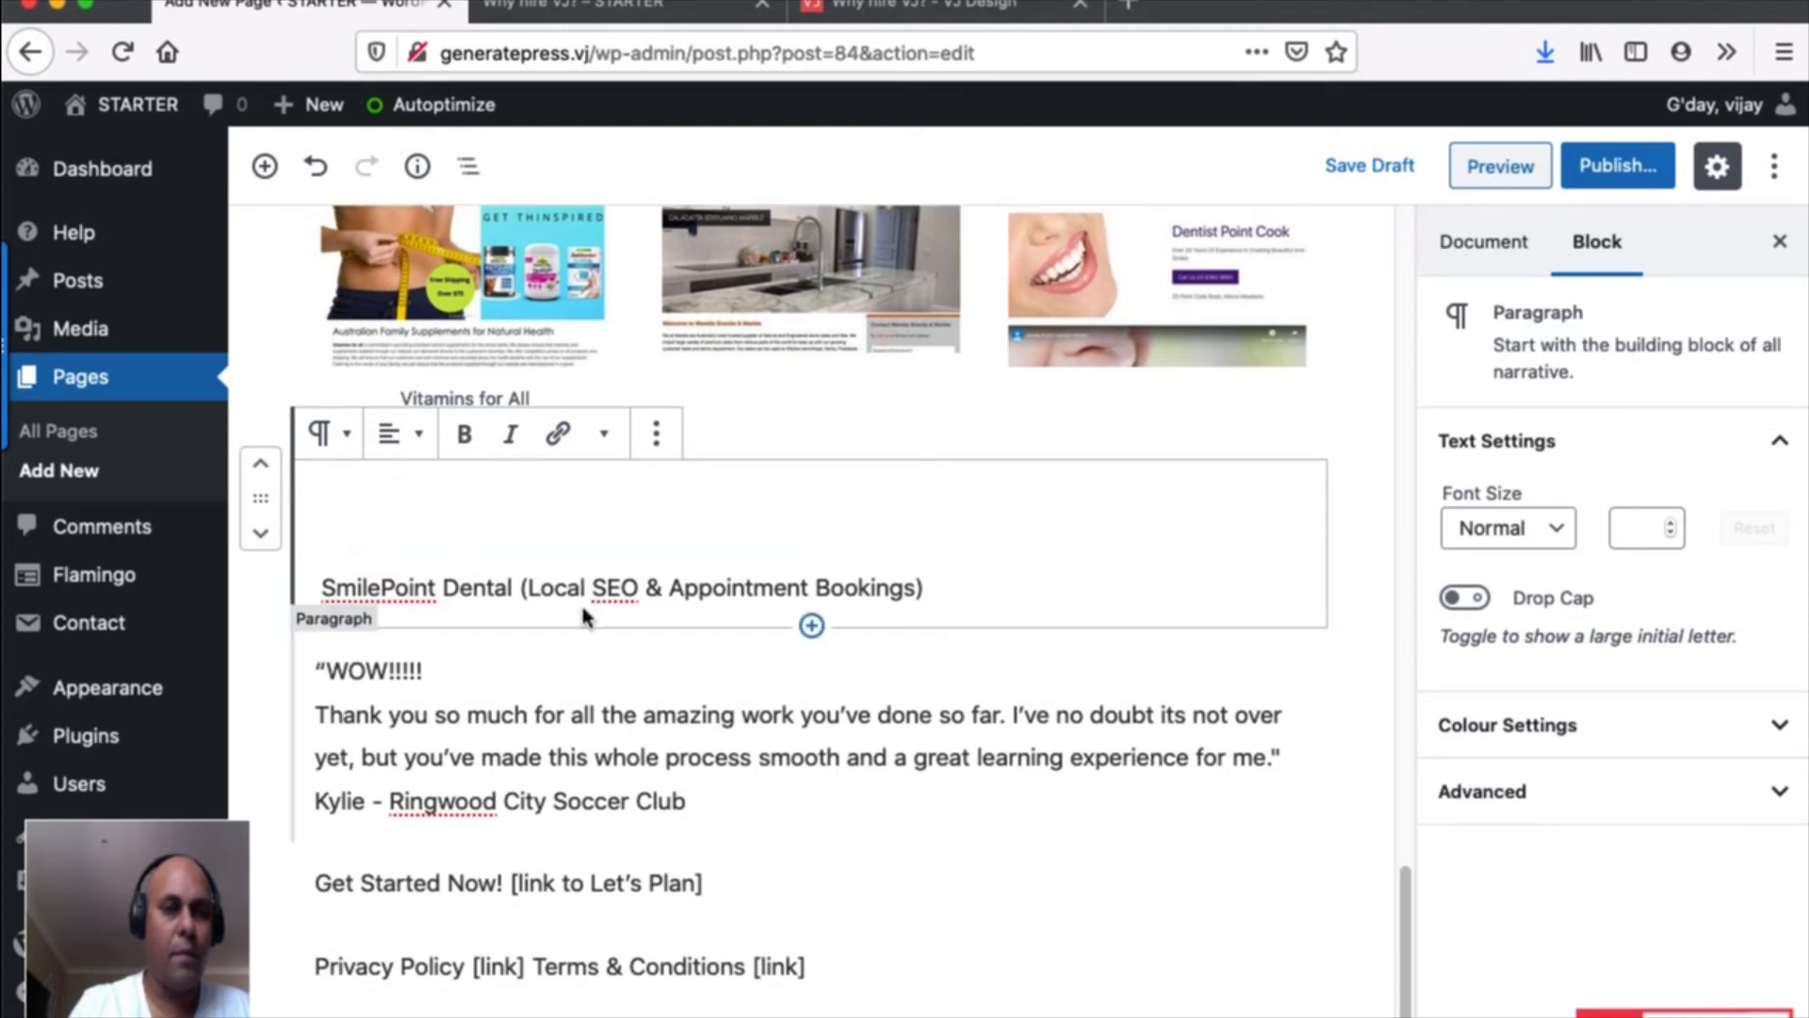
{"action": "left_click", "coordinate": [808, 356]}
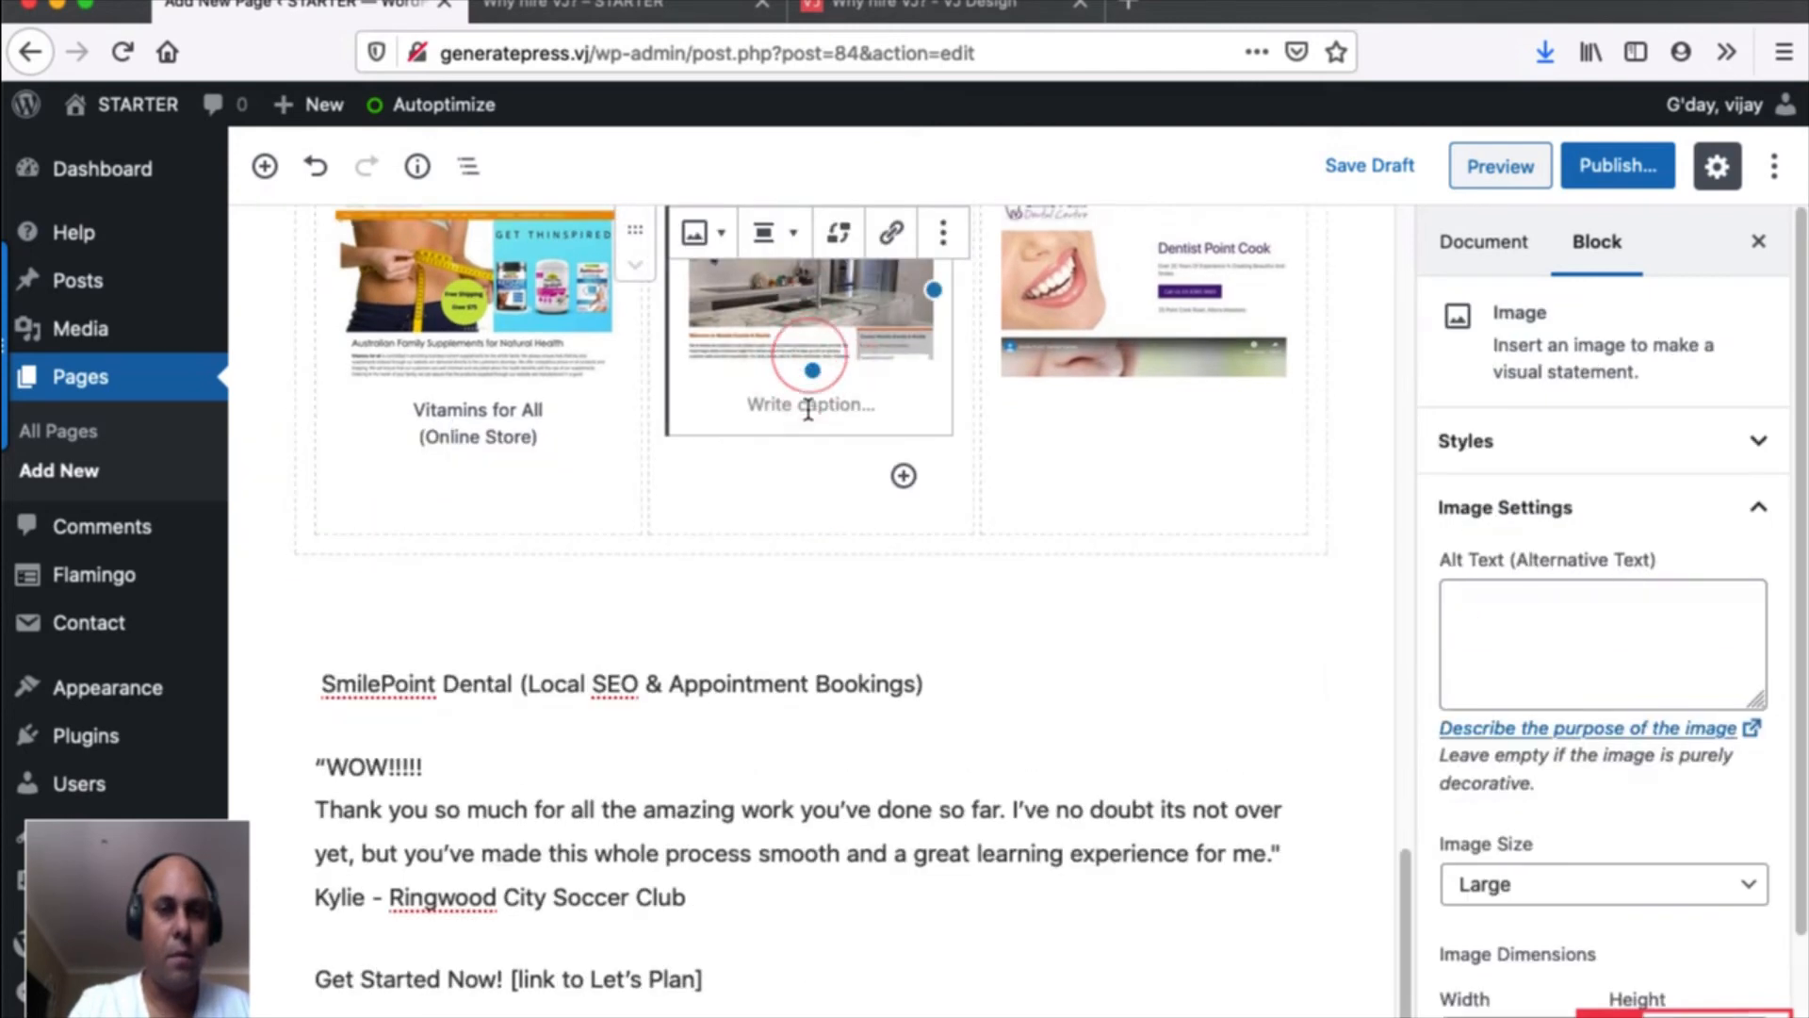
{"action": "left_click", "coordinate": [808, 403]}
{"action": "key", "text": "ctrl+v"}
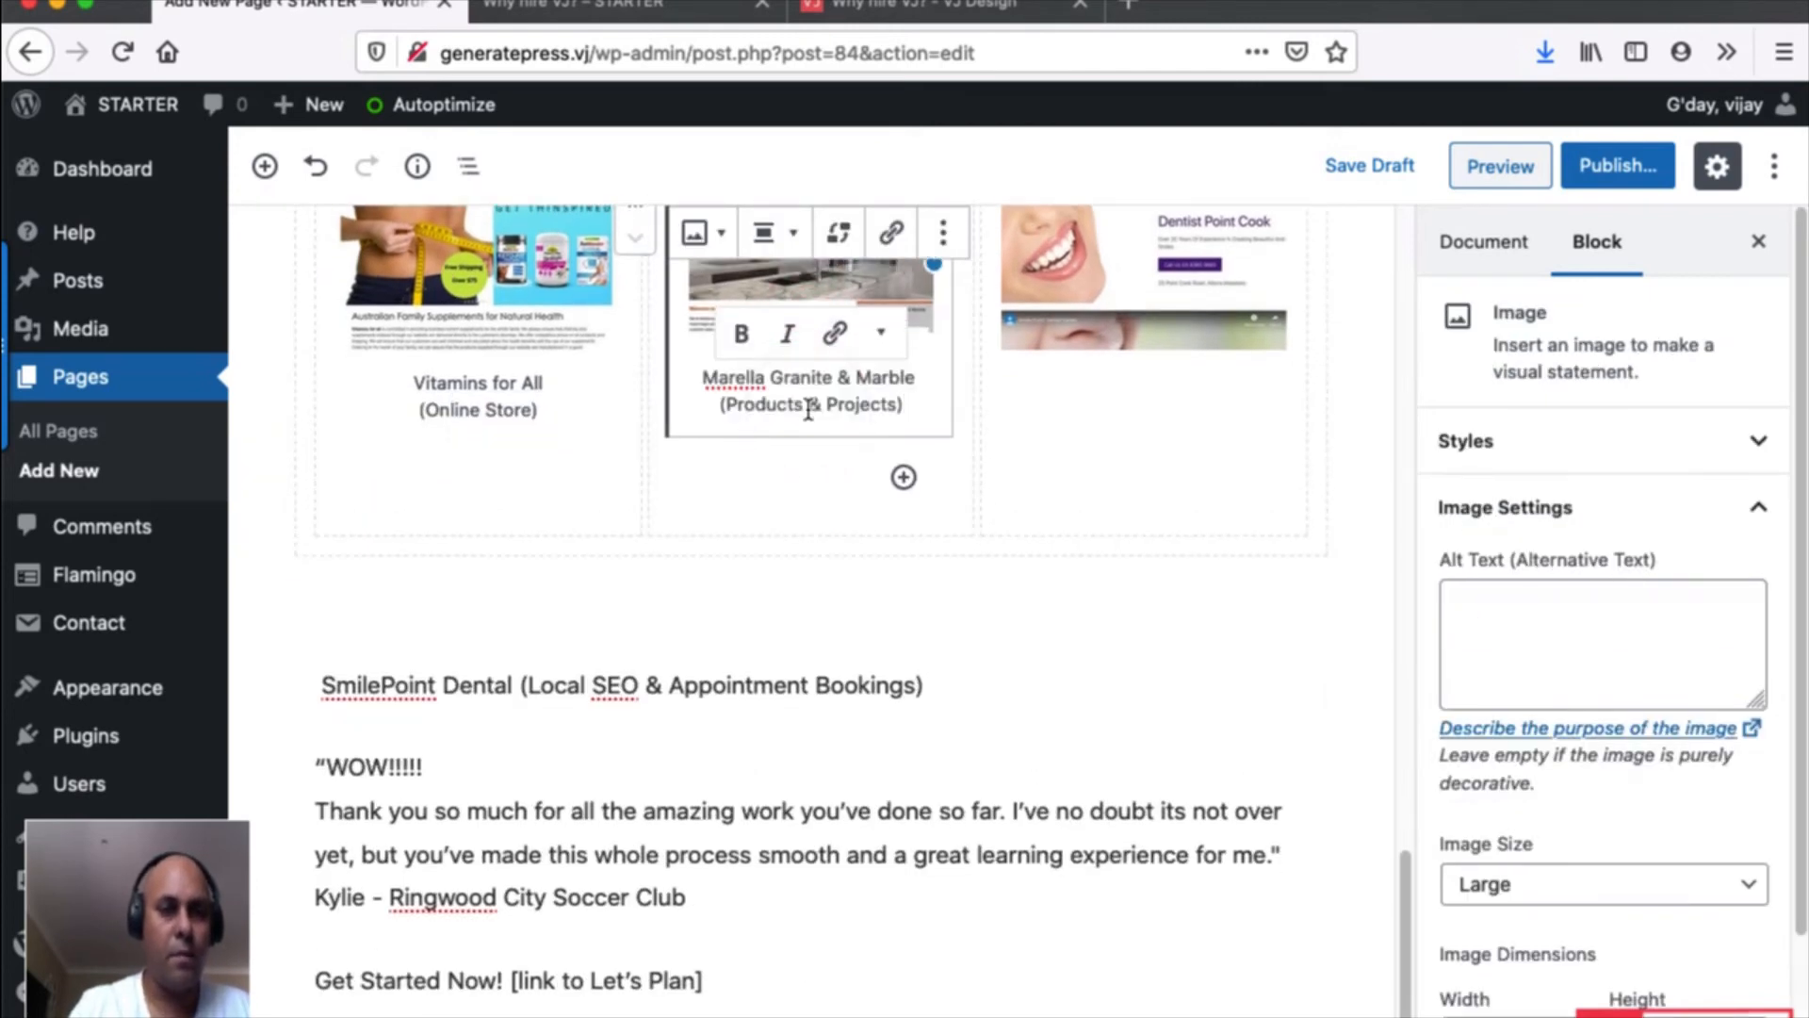
{"action": "left_click", "coordinate": [719, 412]}
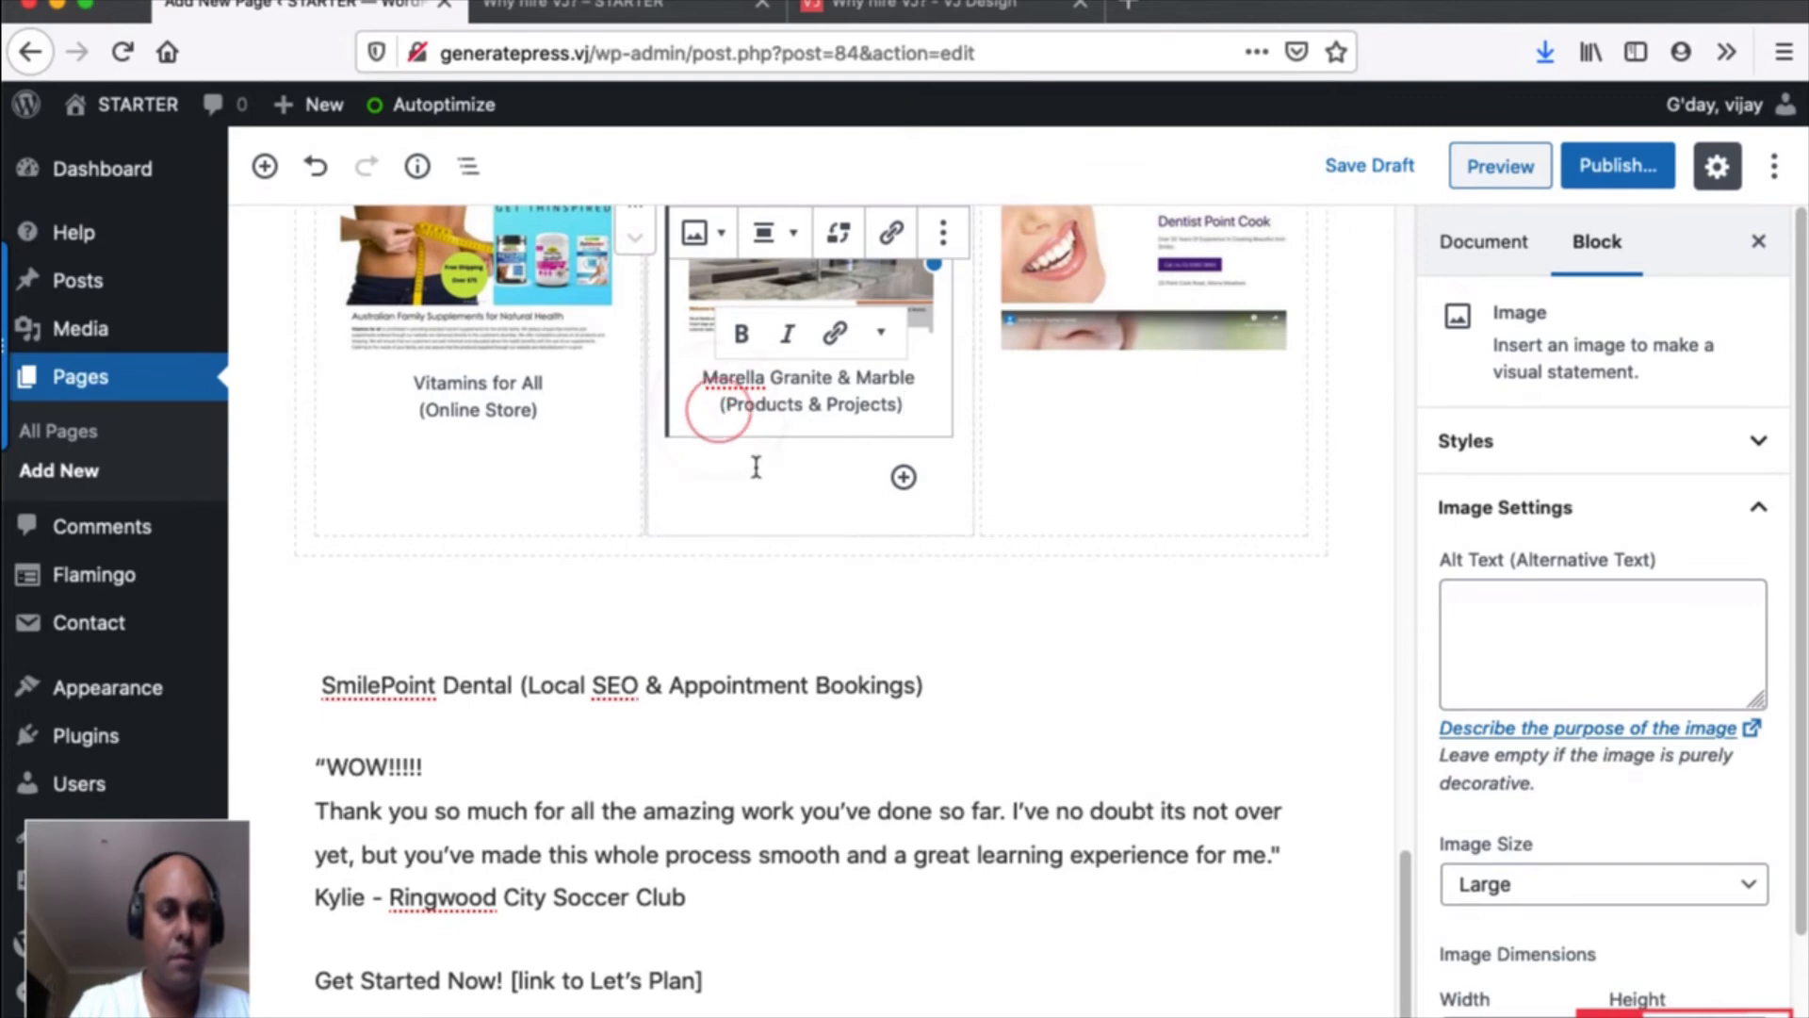
Move "SmilePoint Dental (Local SEO & Appointment Bookings)" from the paragraph into the third image's caption, breaking the line before the bracket.
{"action": "scroll", "coordinate": [848, 604], "scroll_direction": "down", "scroll_amount": 1}
{"action": "left_click", "coordinate": [470, 655]}
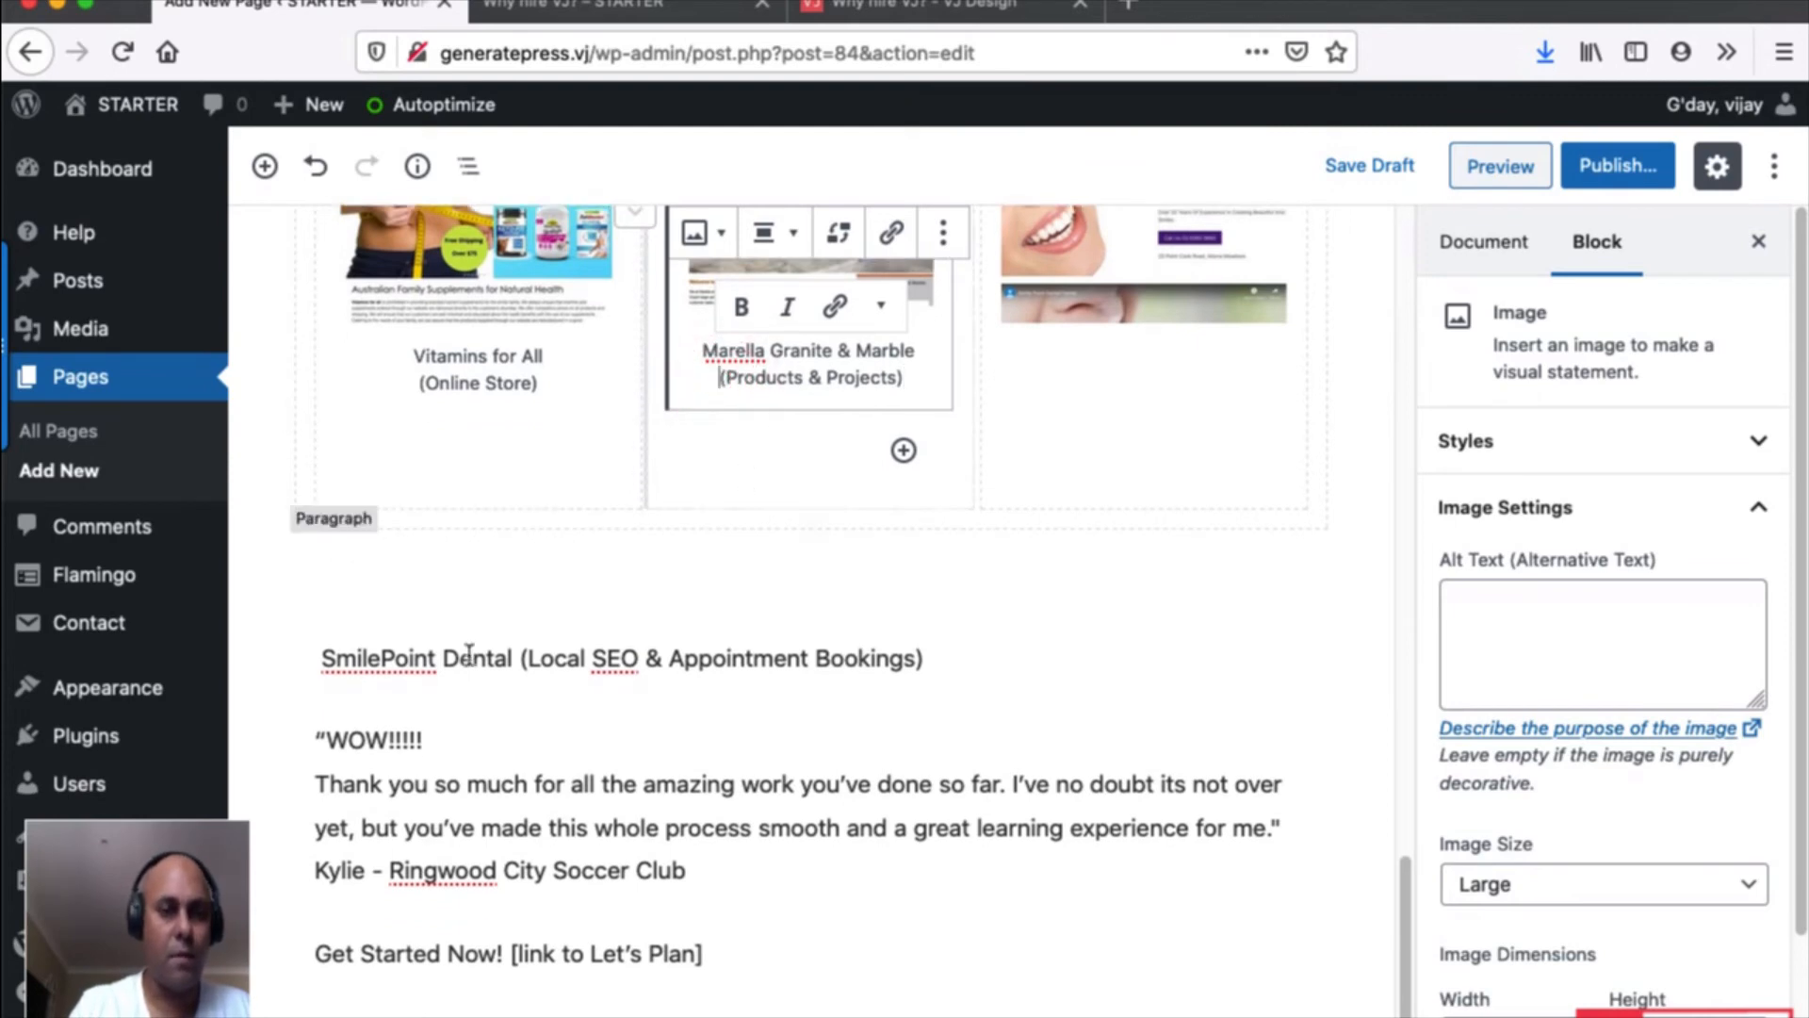
{"action": "left_click", "coordinate": [322, 657]}
{"action": "left_click_drag", "start_coordinate": [684, 657], "coordinate": [828, 646]}
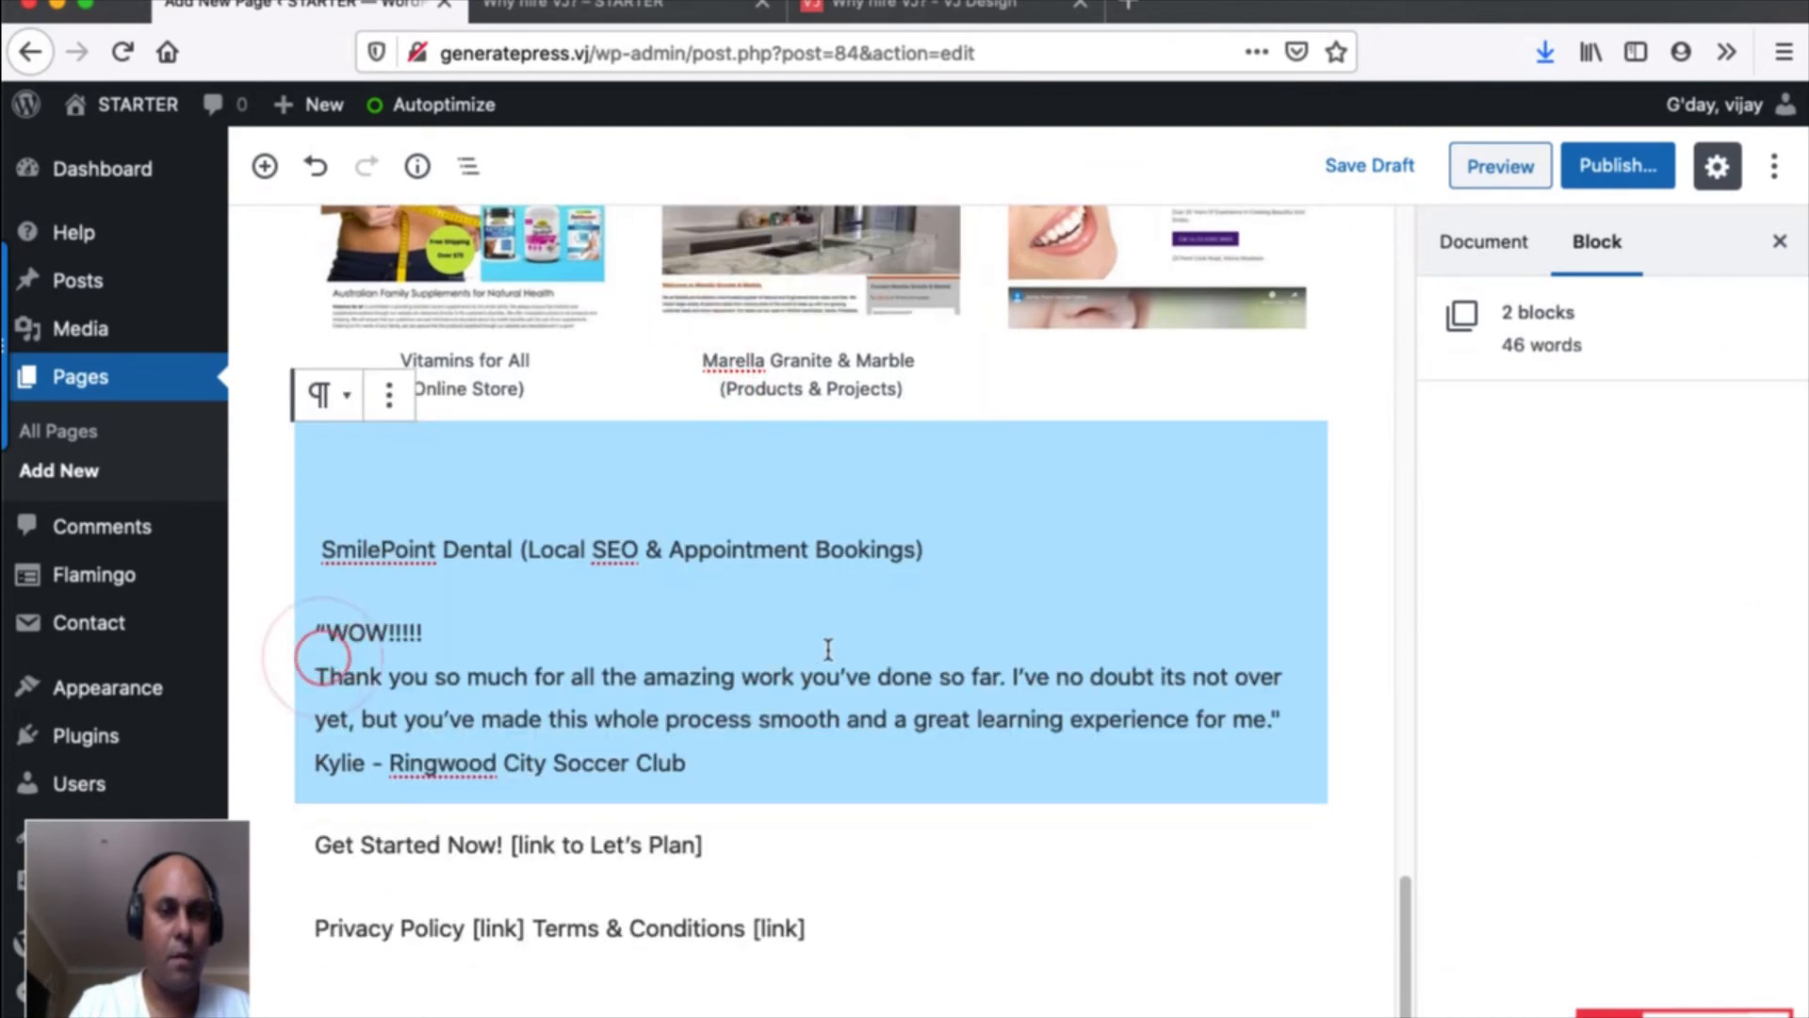
{"action": "triple_click", "coordinate": [881, 551]}
{"action": "key", "text": "BackSpace"}
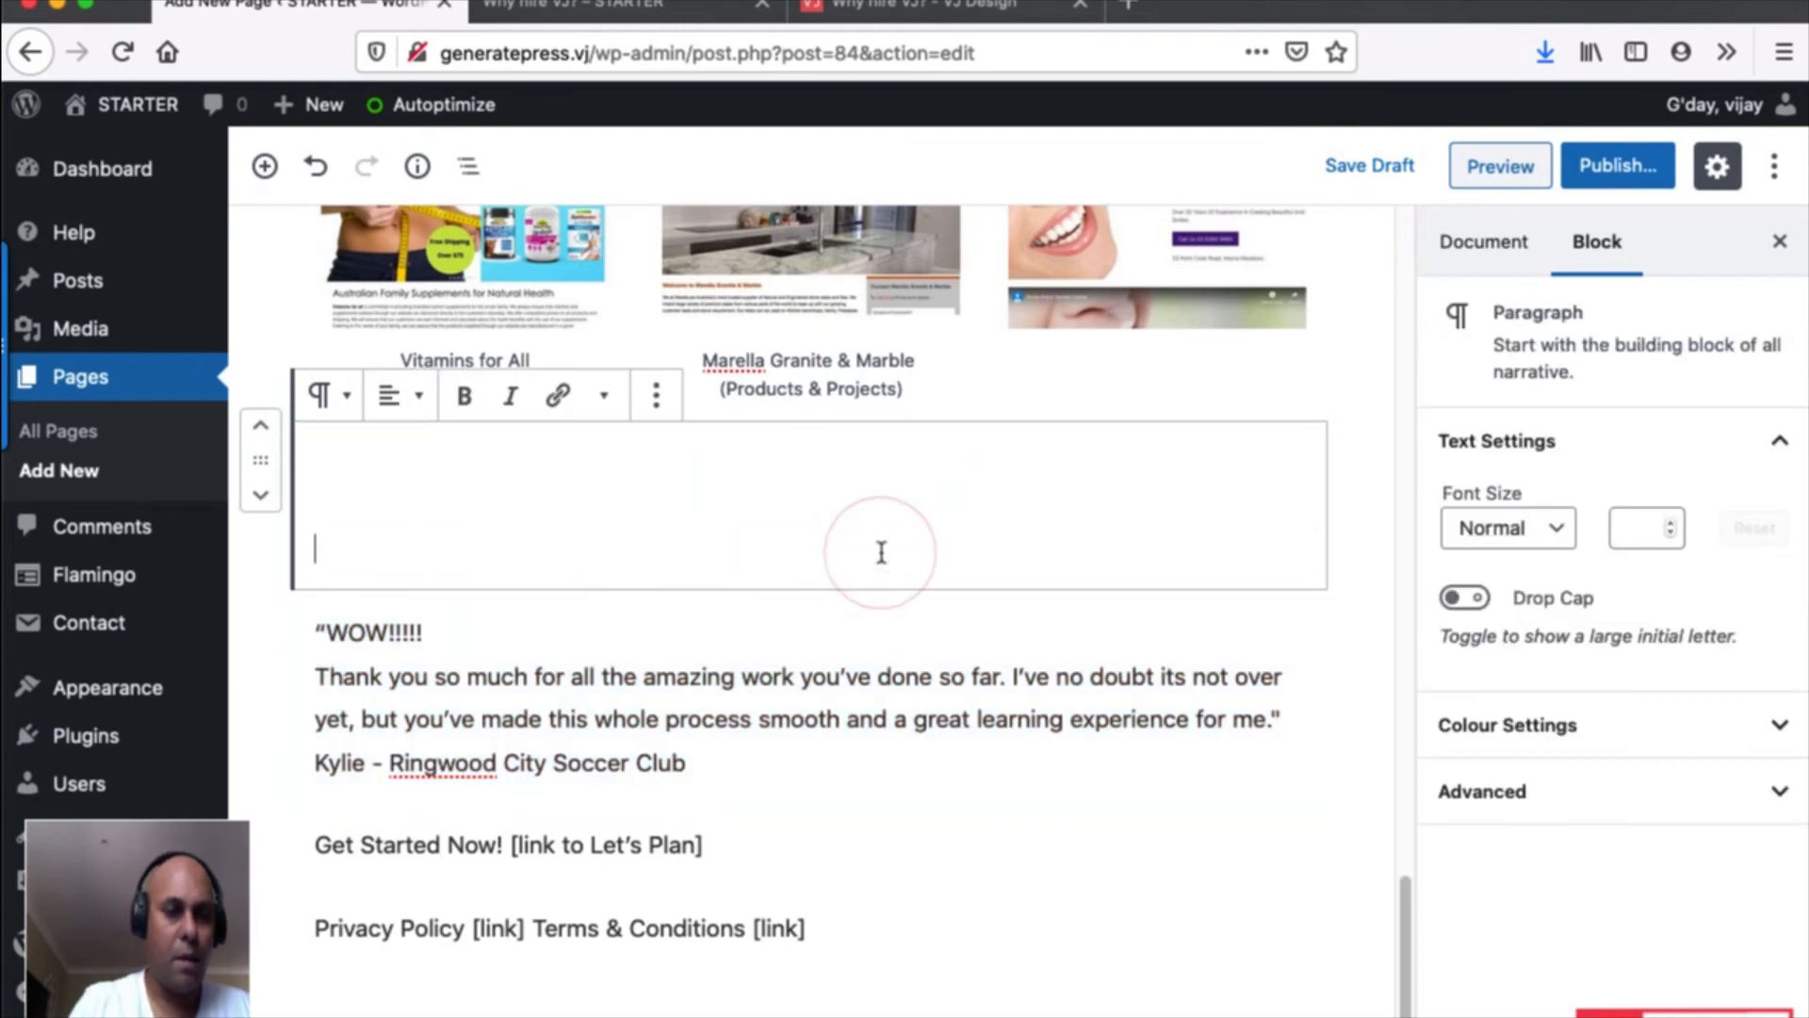
{"action": "scroll", "coordinate": [944, 547], "scroll_direction": "up", "scroll_amount": 5}
{"action": "left_click", "coordinate": [1167, 765]}
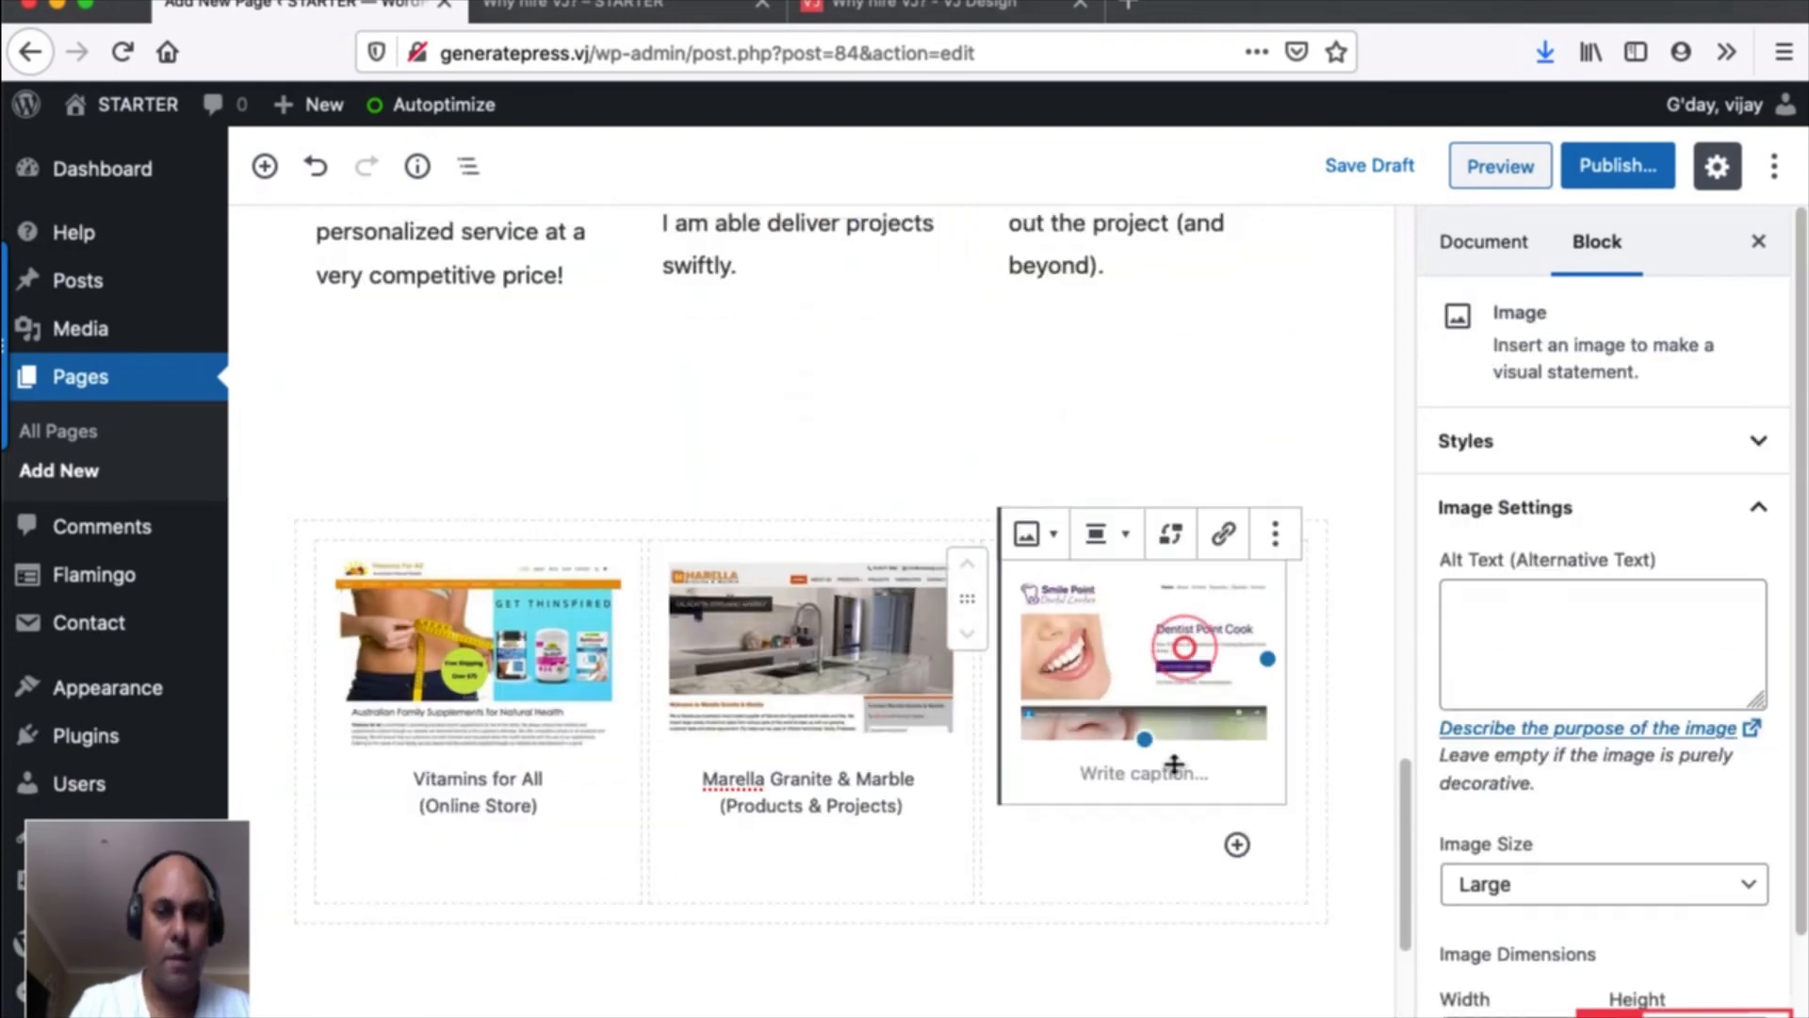
{"action": "left_click", "coordinate": [1155, 782]}
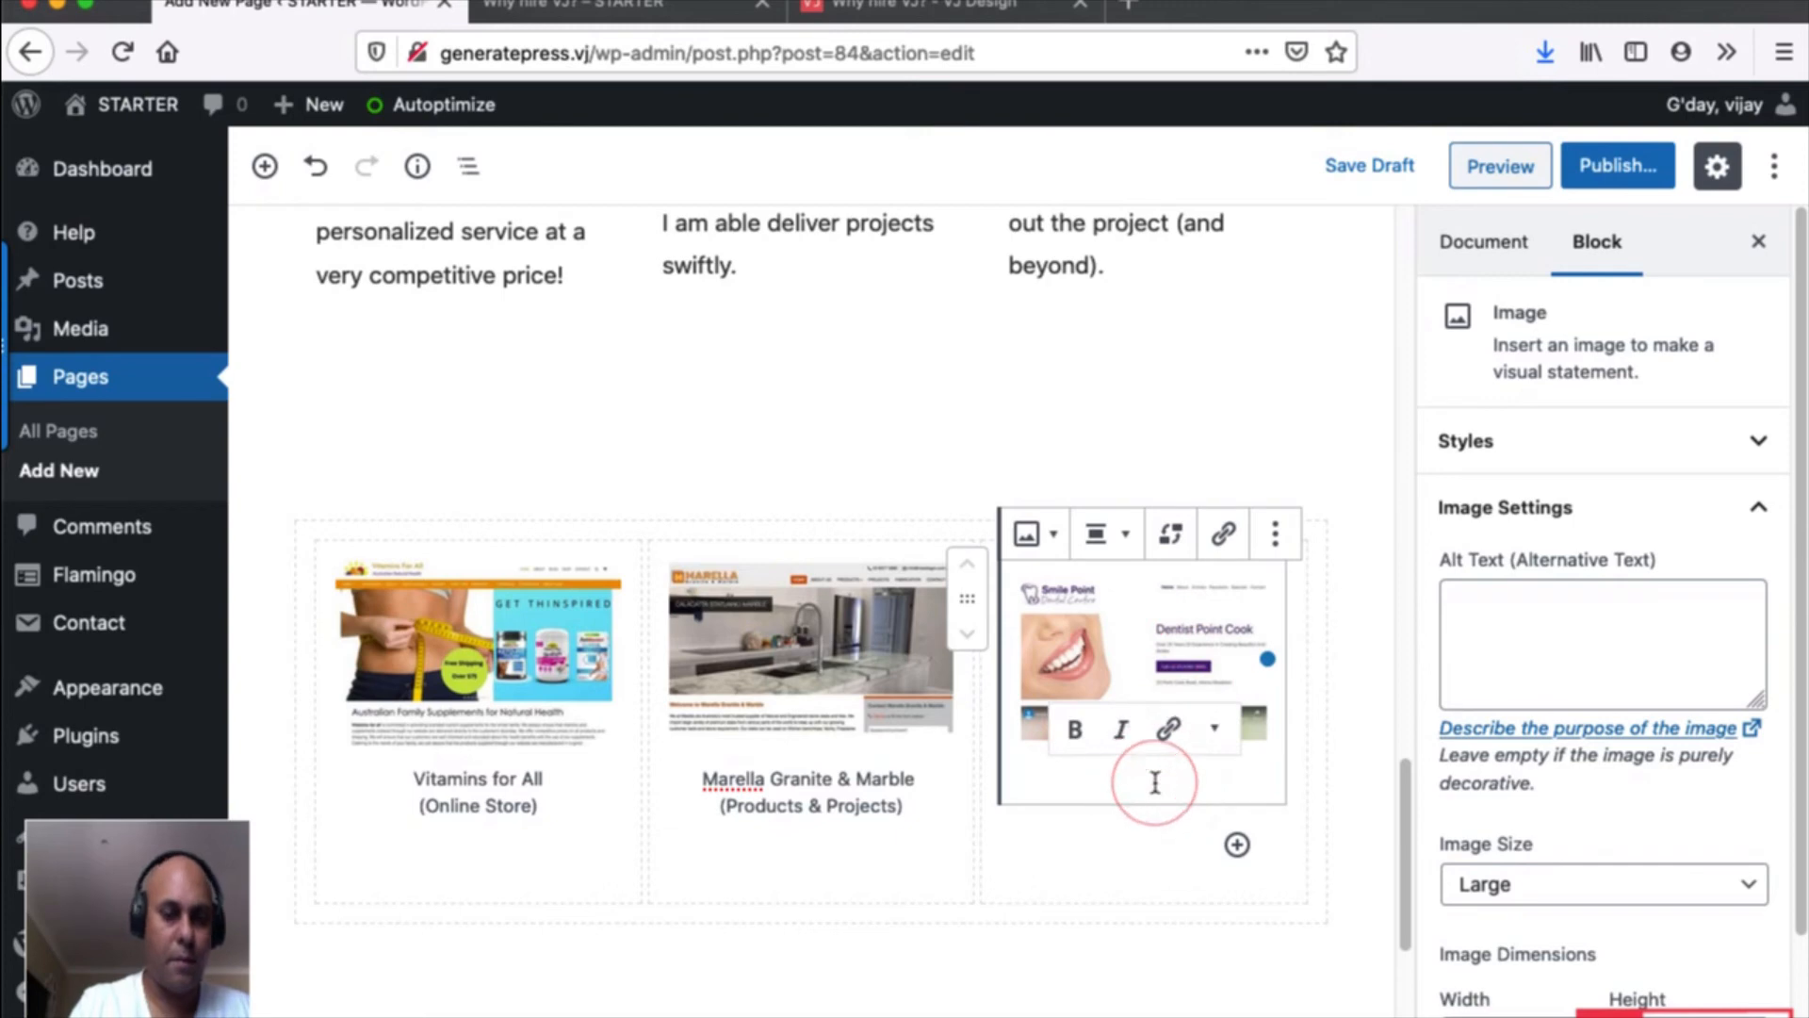
{"action": "key", "text": "super+v"}
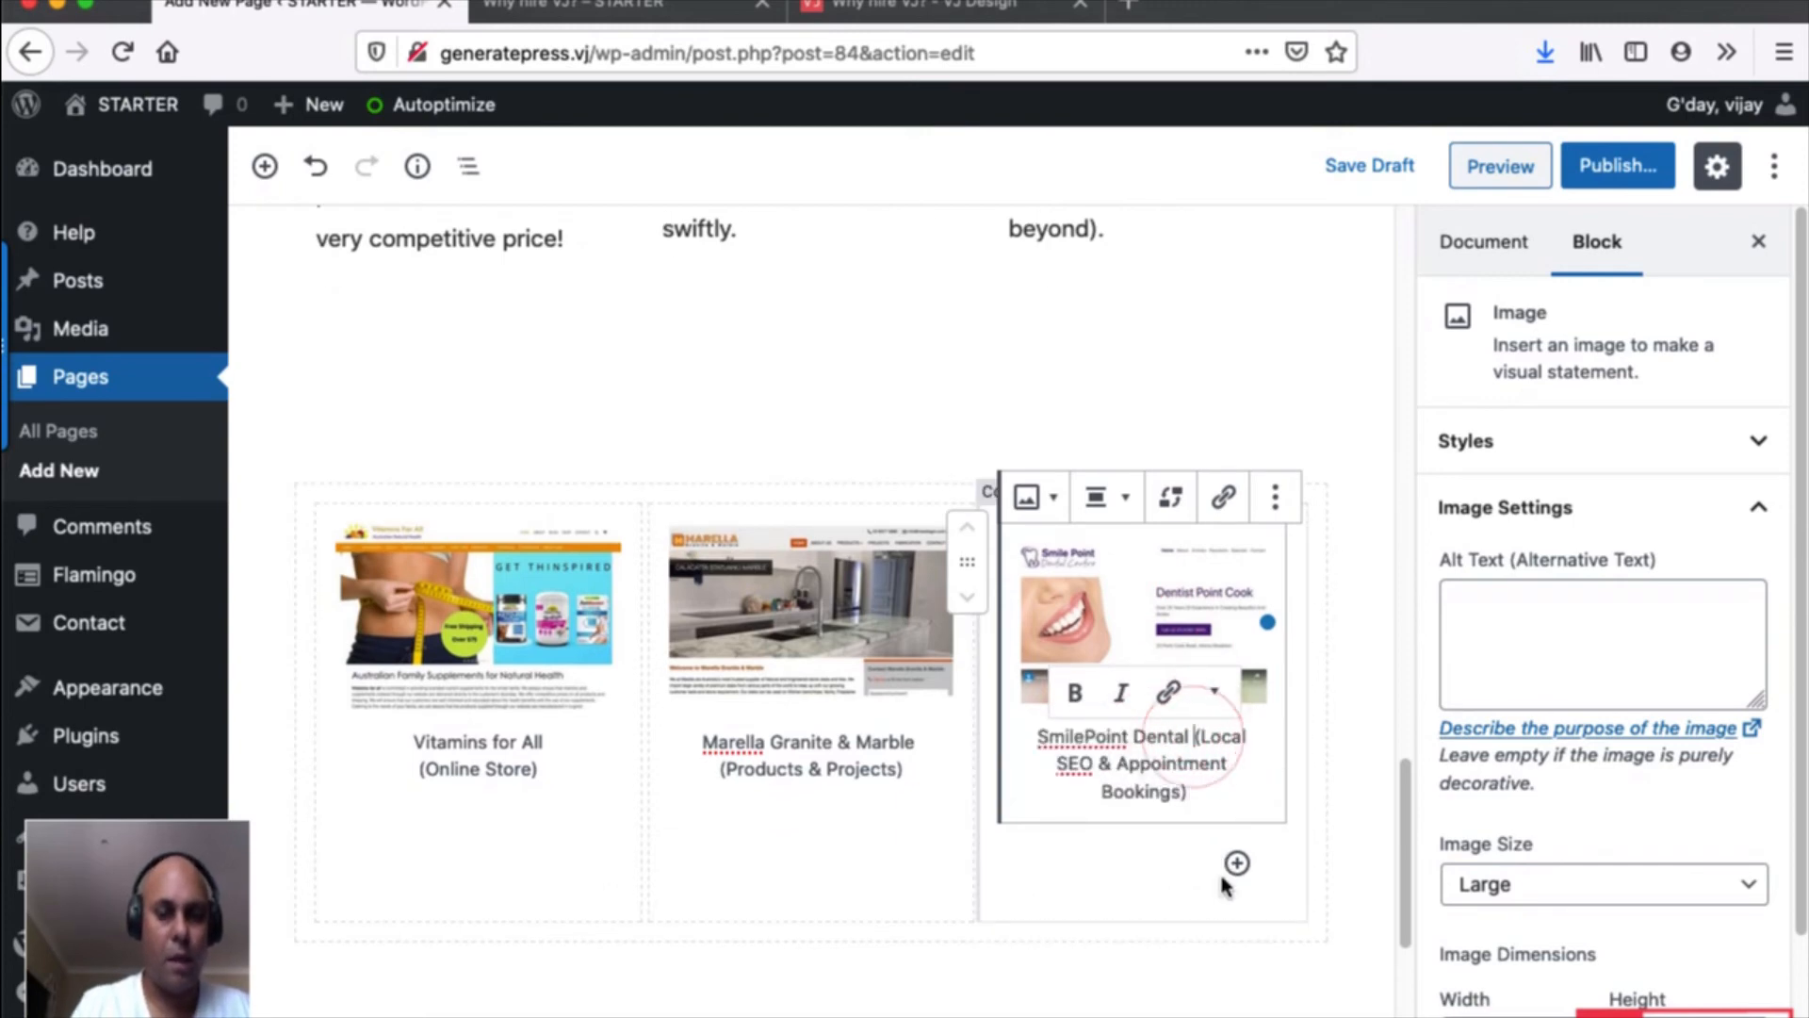
{"action": "key", "text": "shift+Return"}
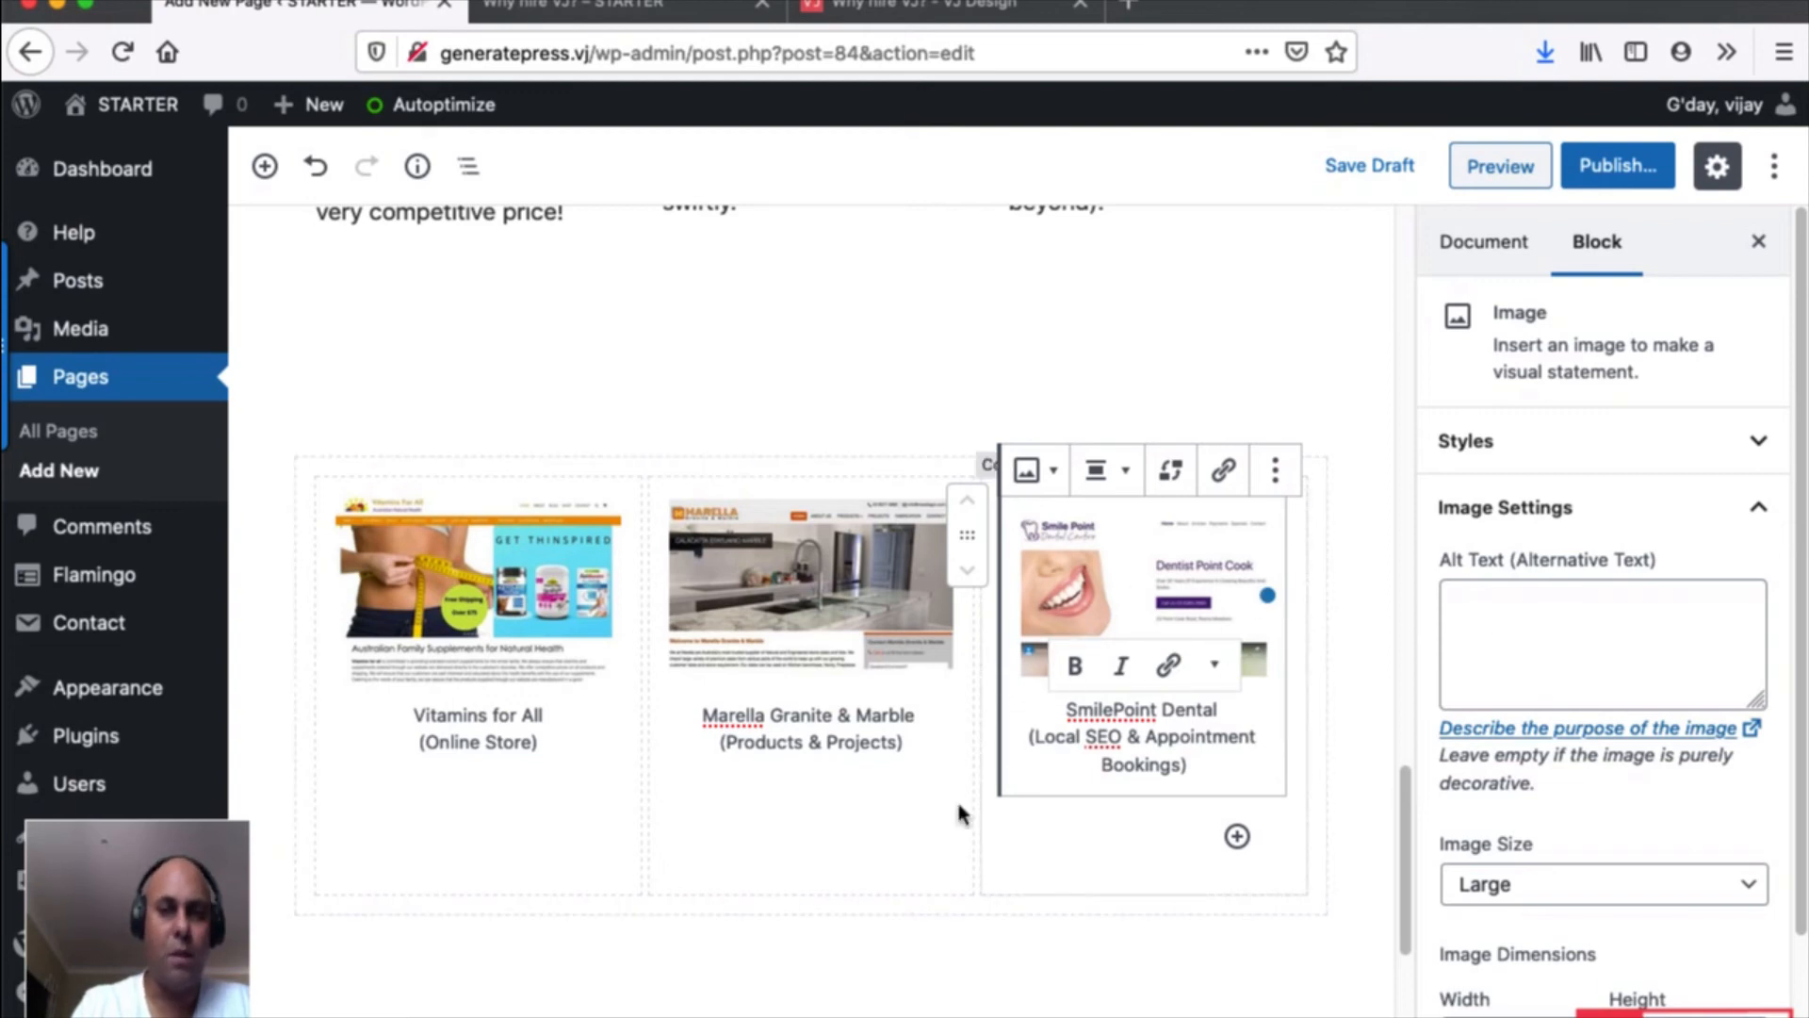
Remove the emptied paragraph block between the project columns and the "WOW!!!!!" testimonial.
{"action": "scroll", "coordinate": [931, 794], "scroll_direction": "down", "scroll_amount": 3}
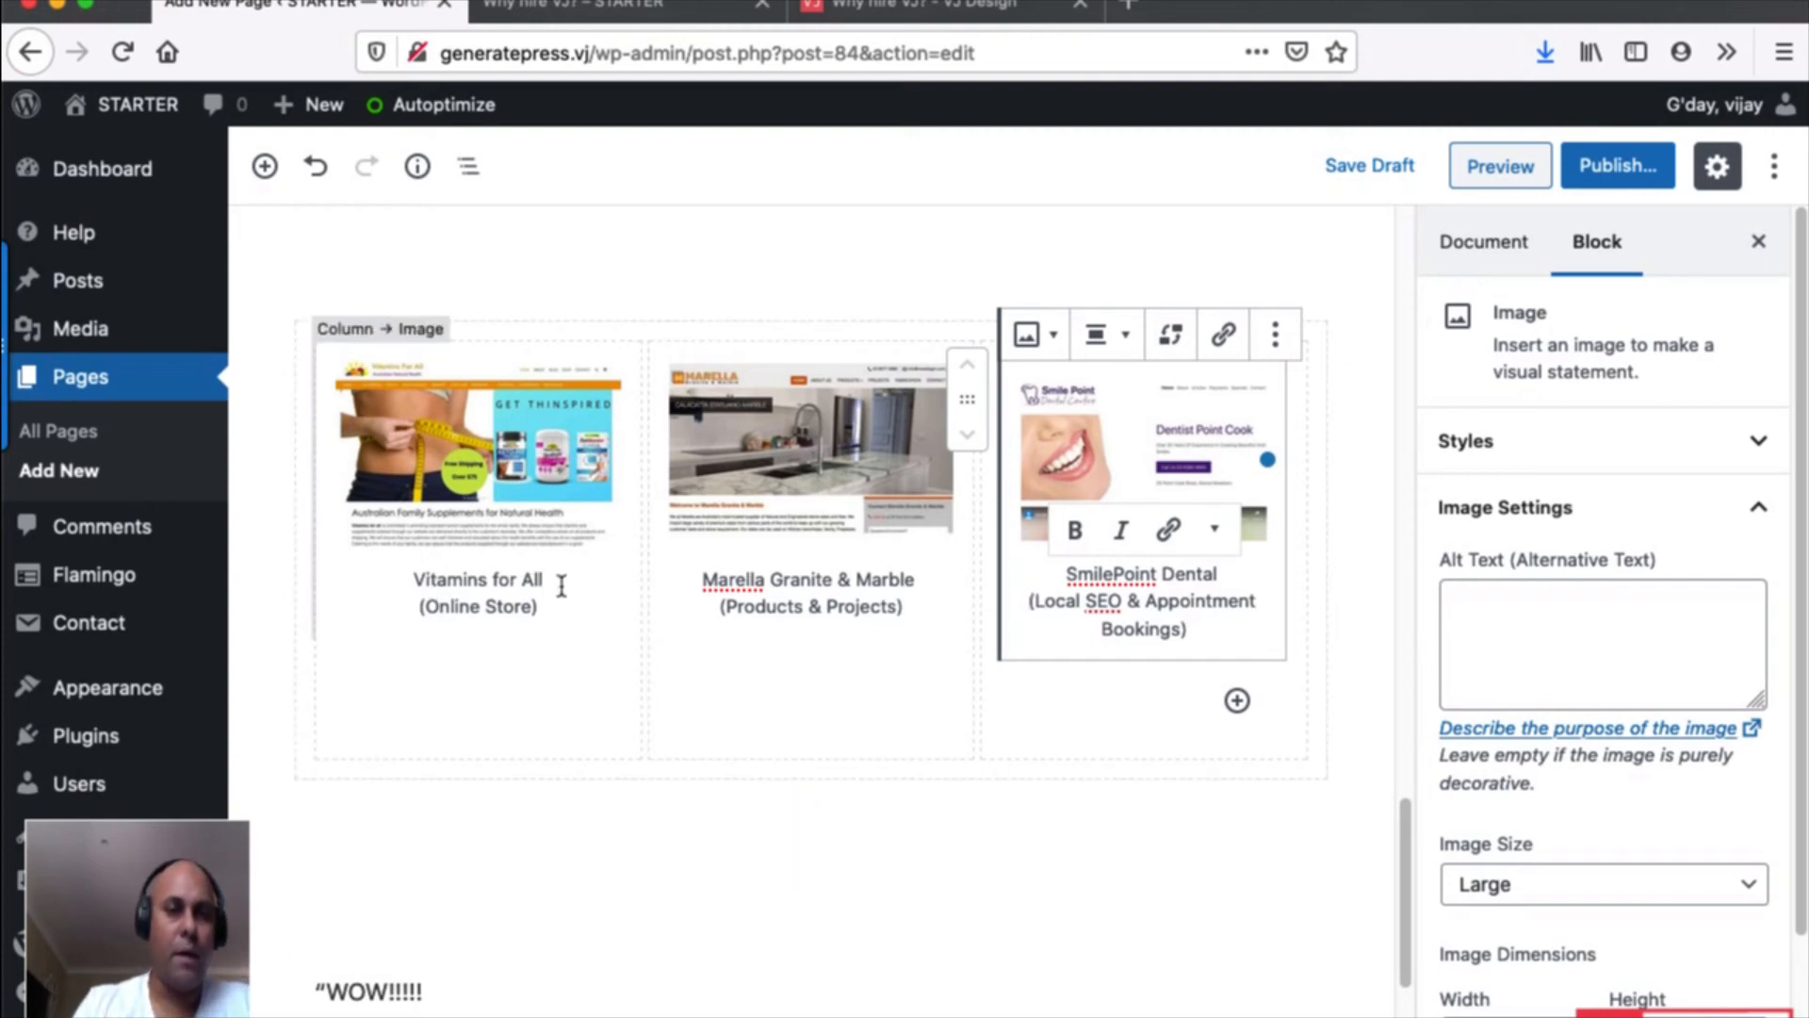
{"action": "left_click", "coordinate": [674, 814]}
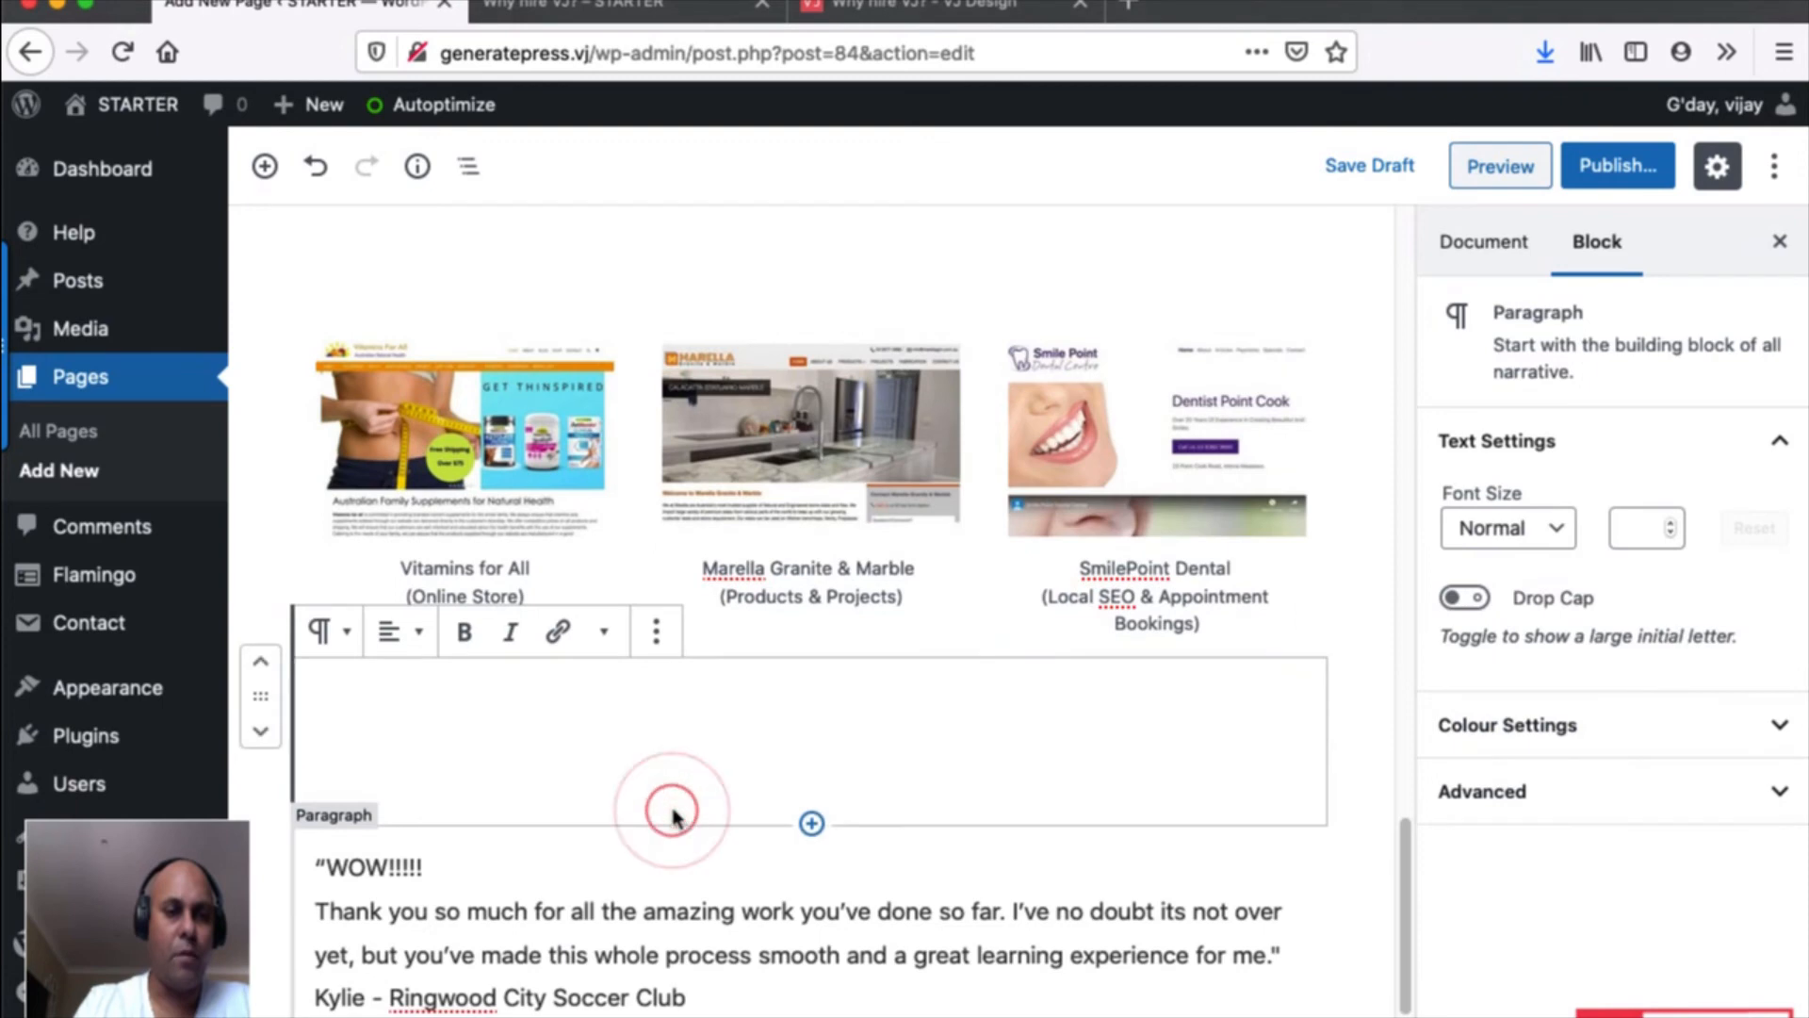
{"action": "left_click", "coordinate": [659, 634]}
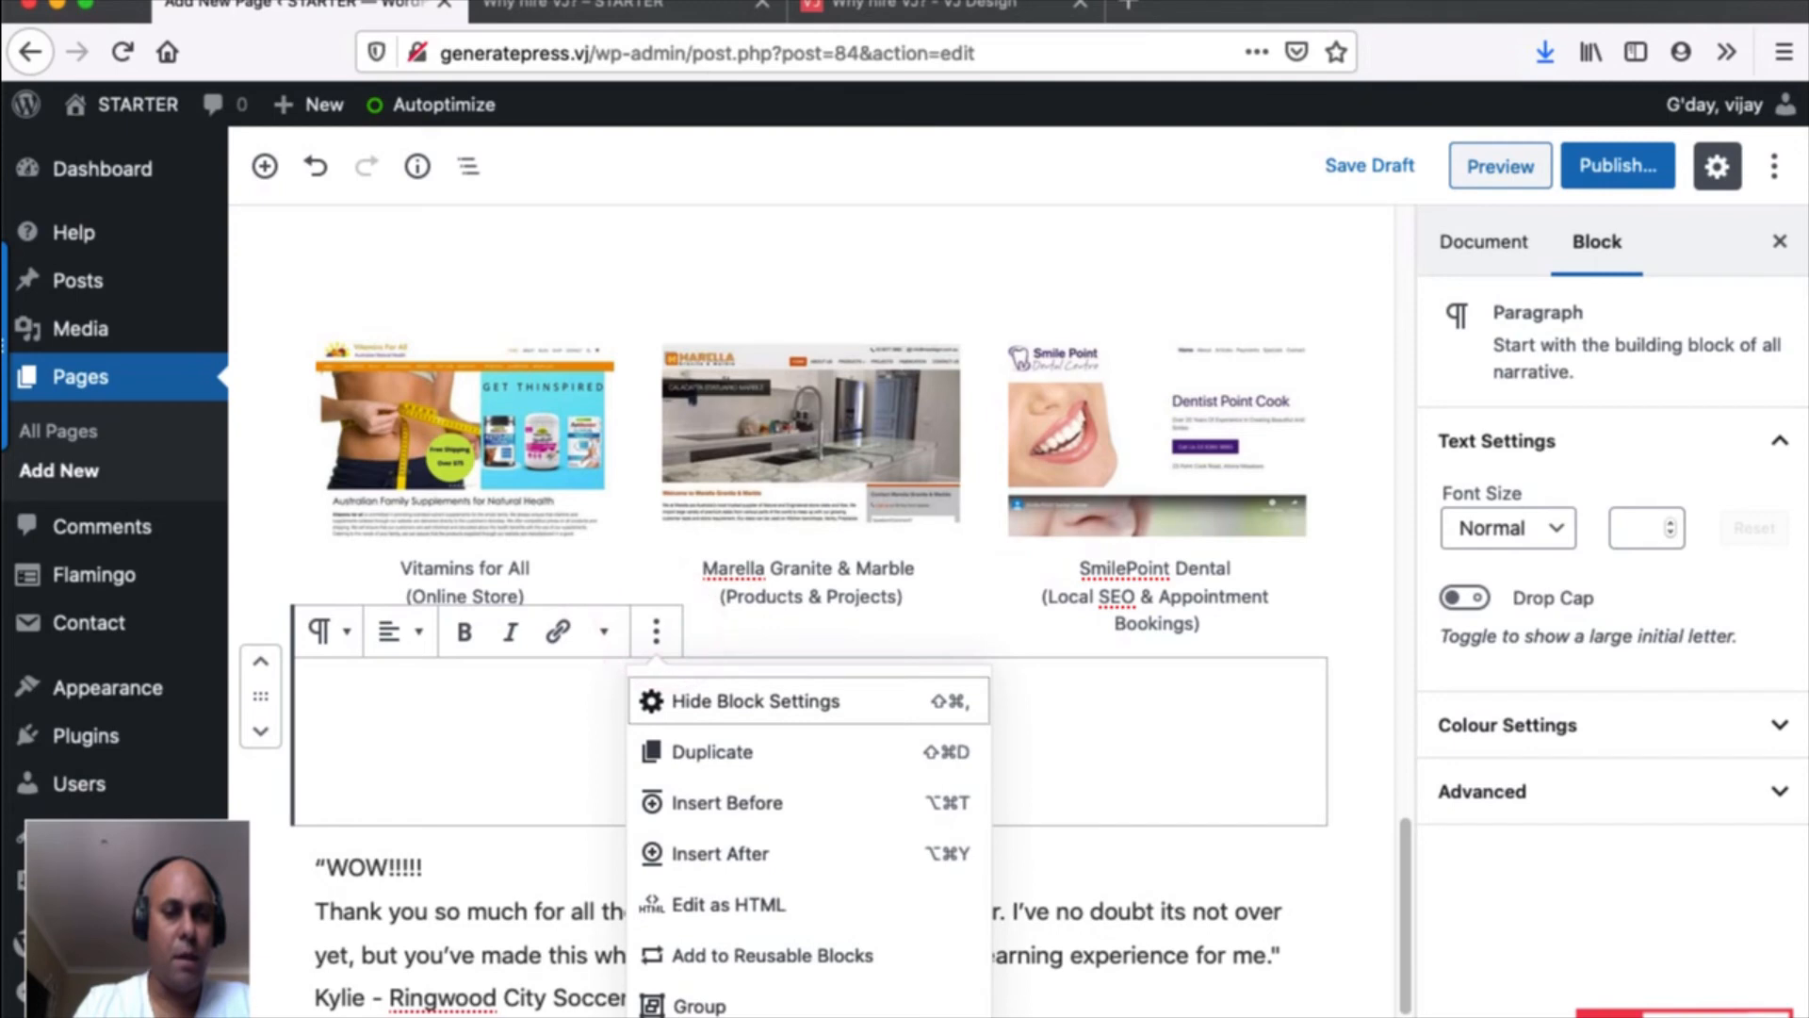
{"action": "key", "text": "ctrl+alt+z"}
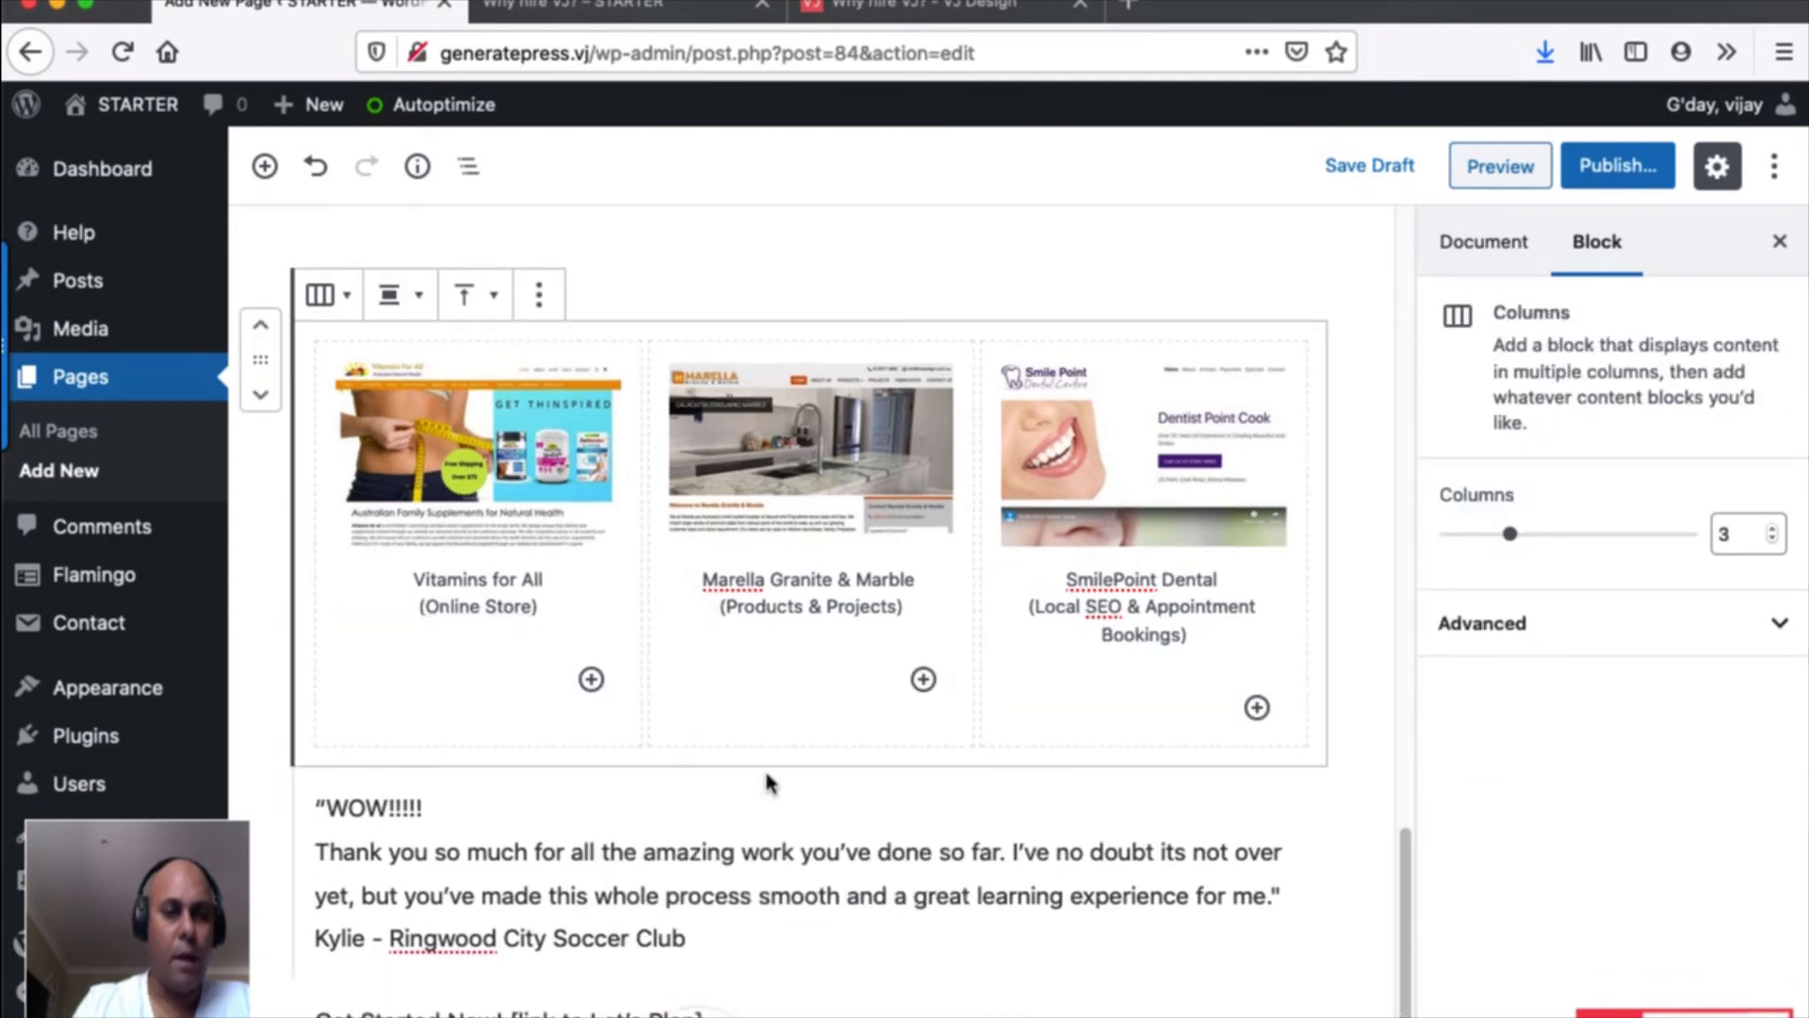
Insert a spacer block between the project columns and the testimonial and set its height to 32 pixels.
{"action": "left_click", "coordinate": [811, 761]}
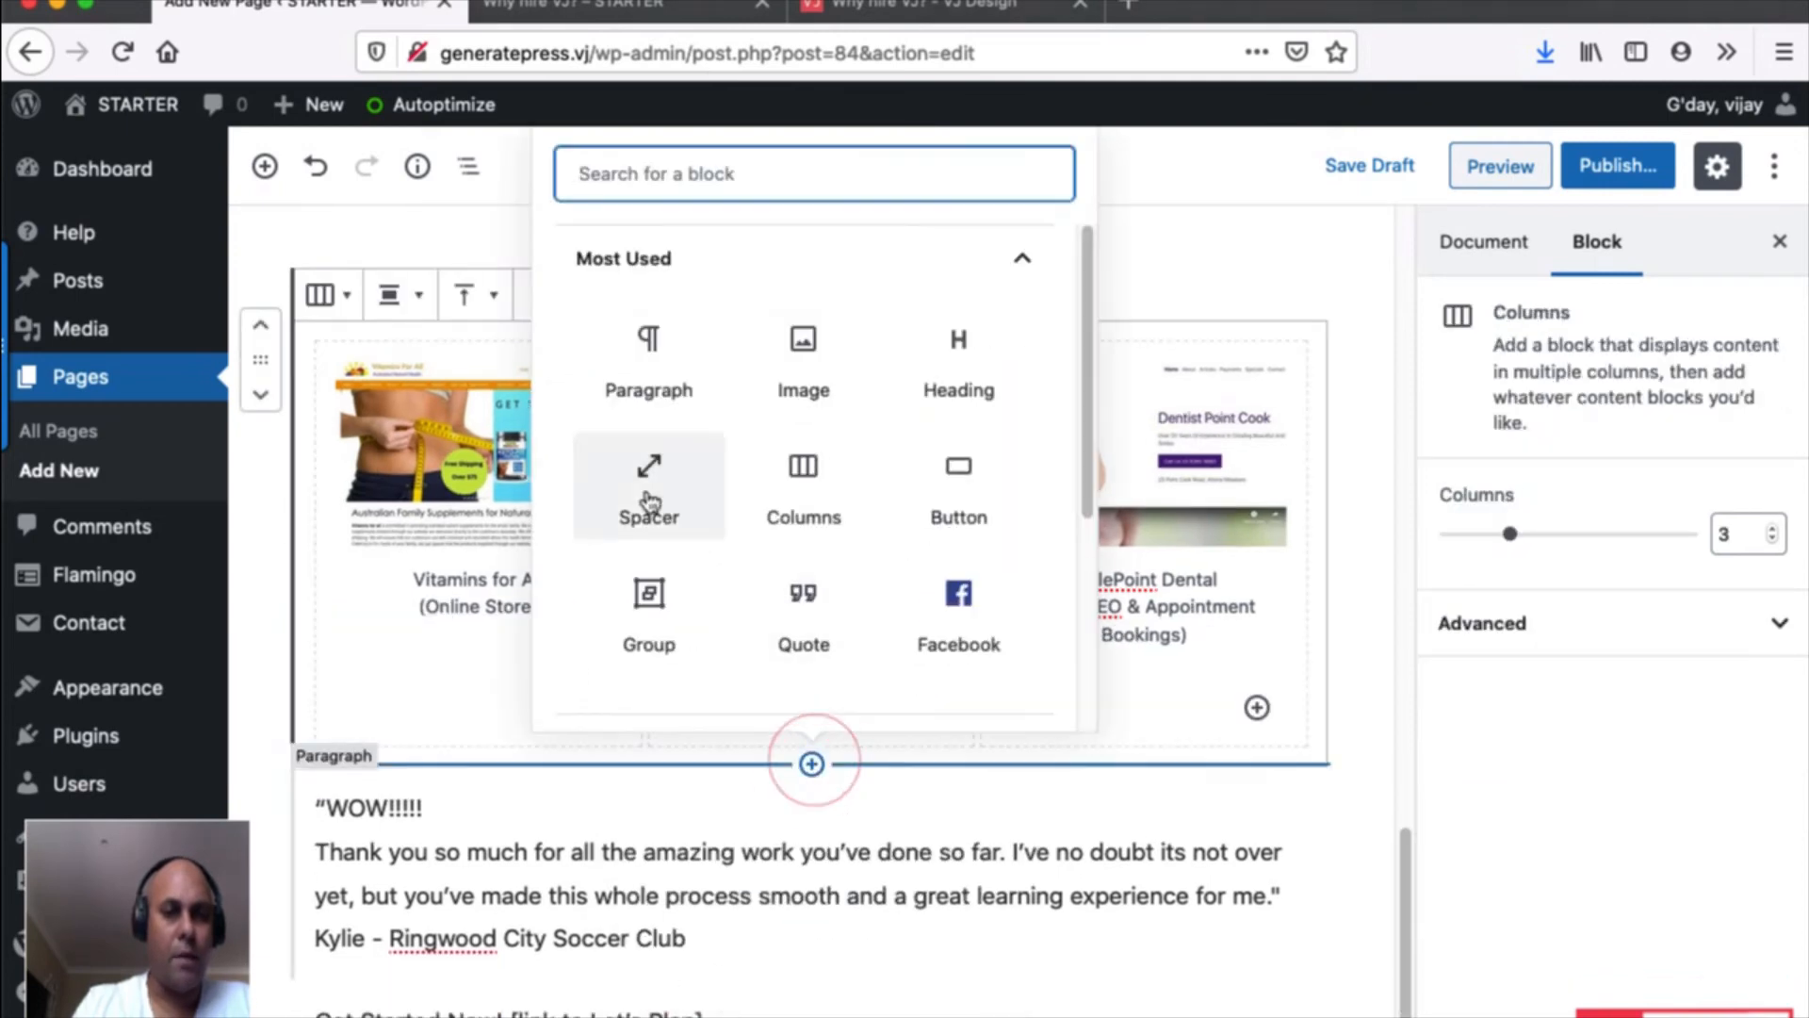
{"action": "left_click", "coordinate": [646, 509]}
{"action": "left_click", "coordinate": [1495, 537]}
{"action": "double_click", "coordinate": [1495, 534]}
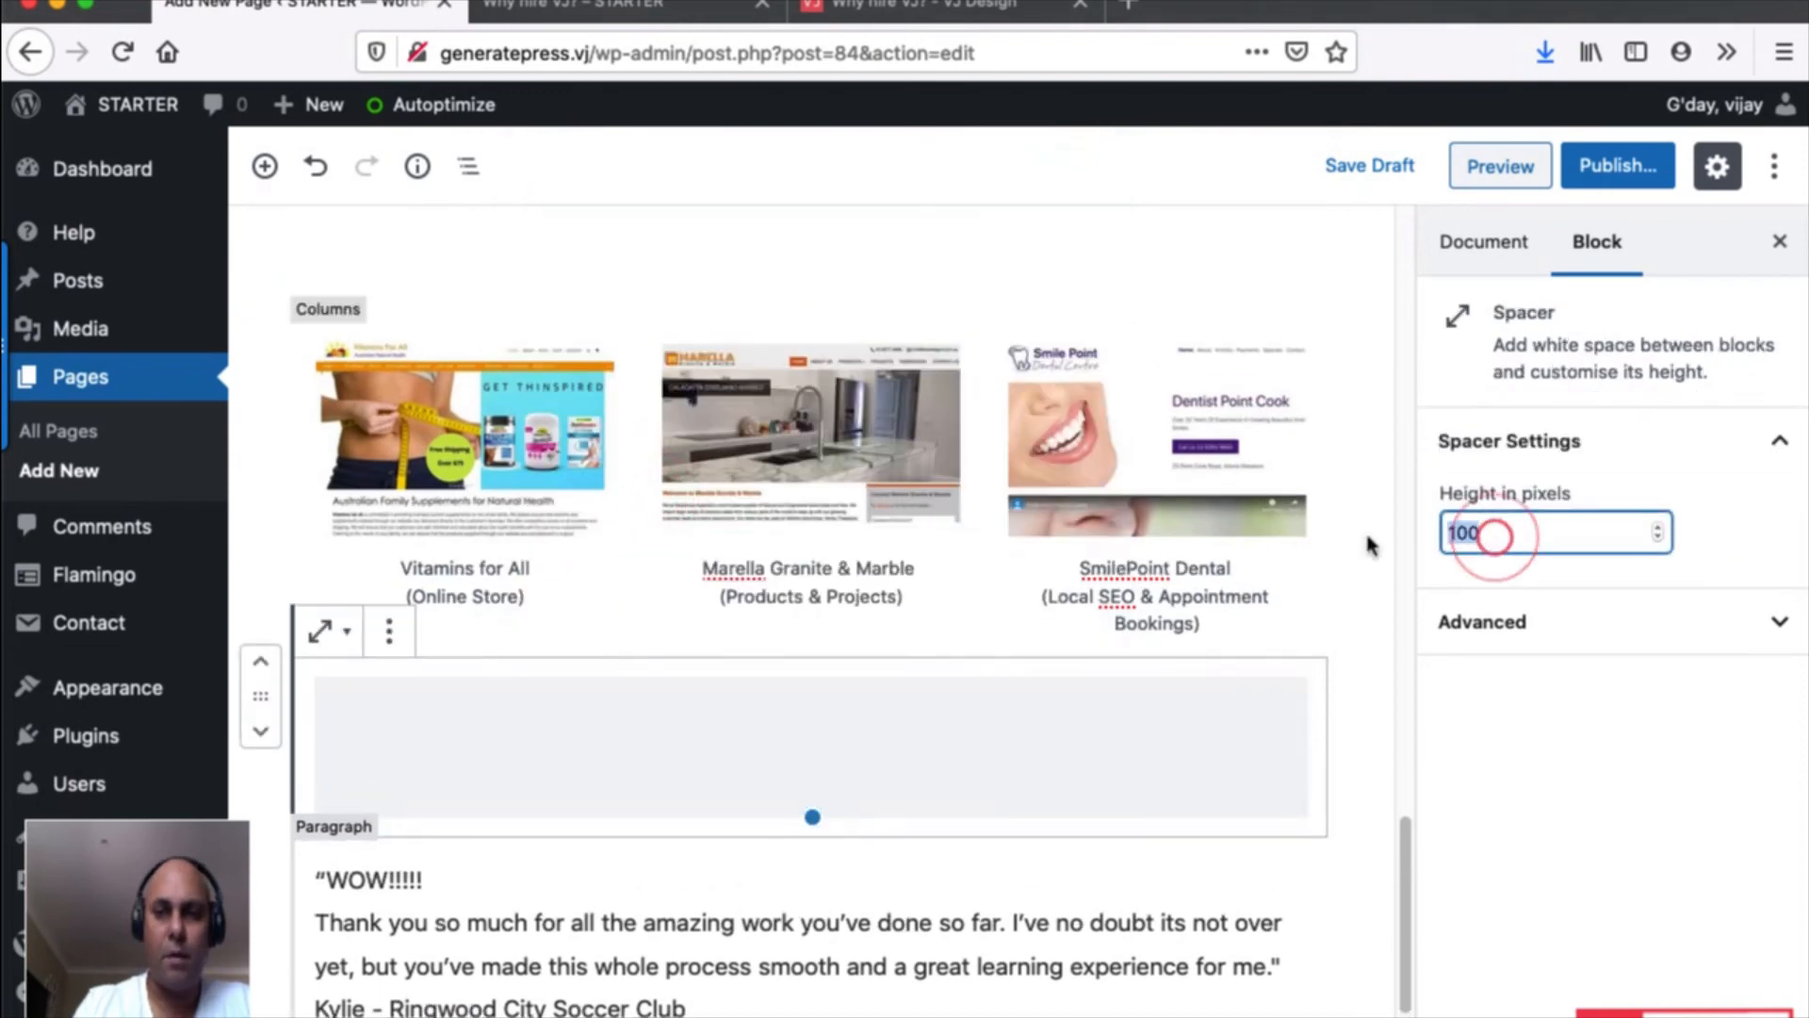
{"action": "type", "text": "32"}
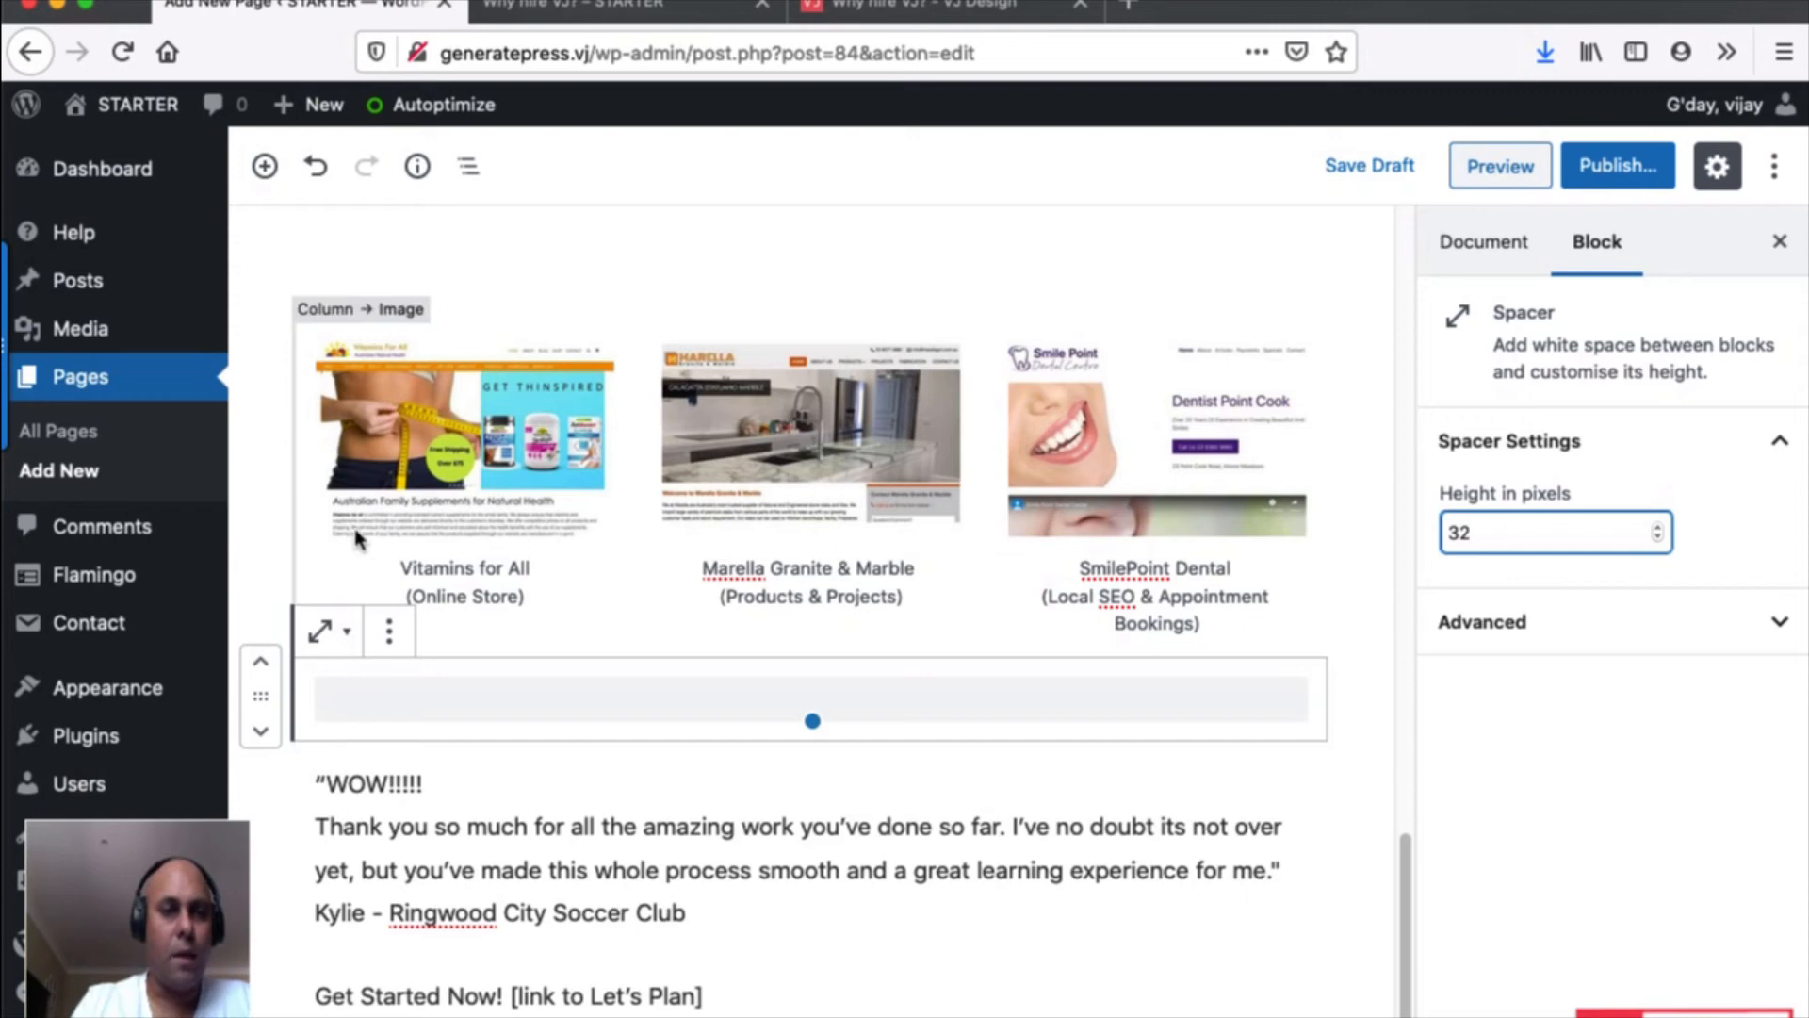
Save the page as a draft and open its preview.
{"action": "left_click", "coordinate": [640, 598]}
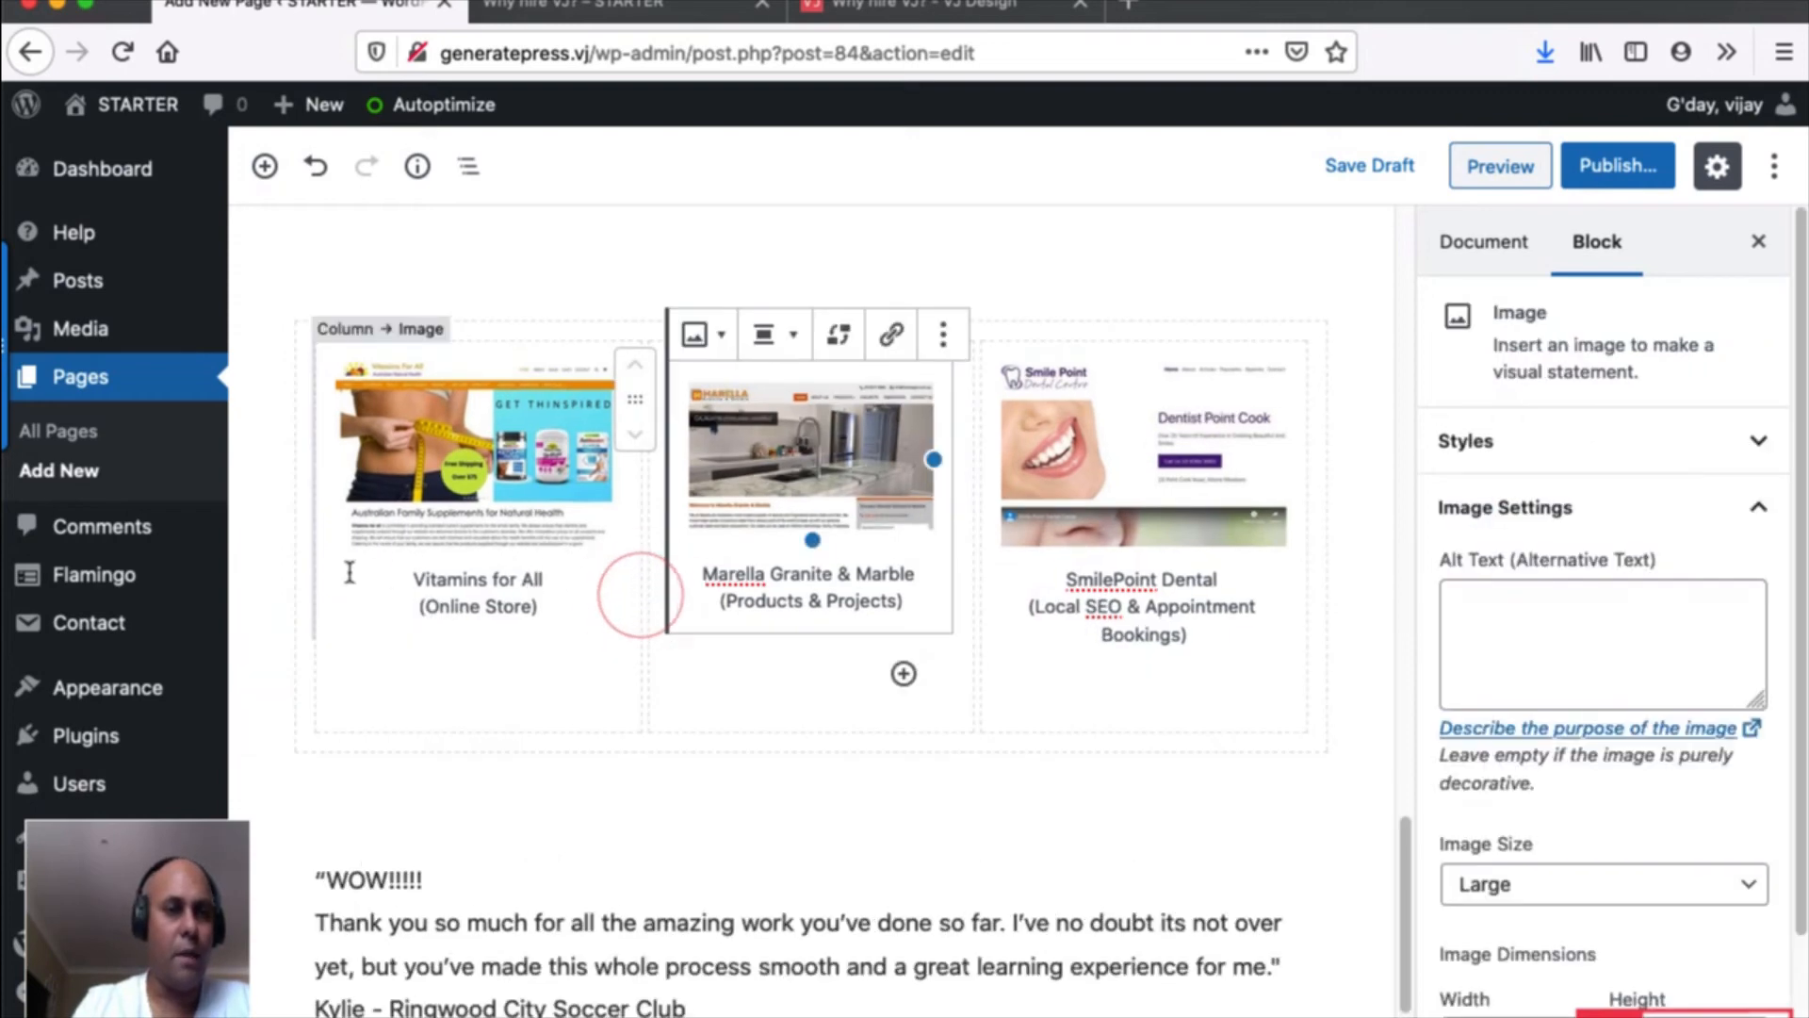
{"action": "left_click", "coordinate": [1378, 172]}
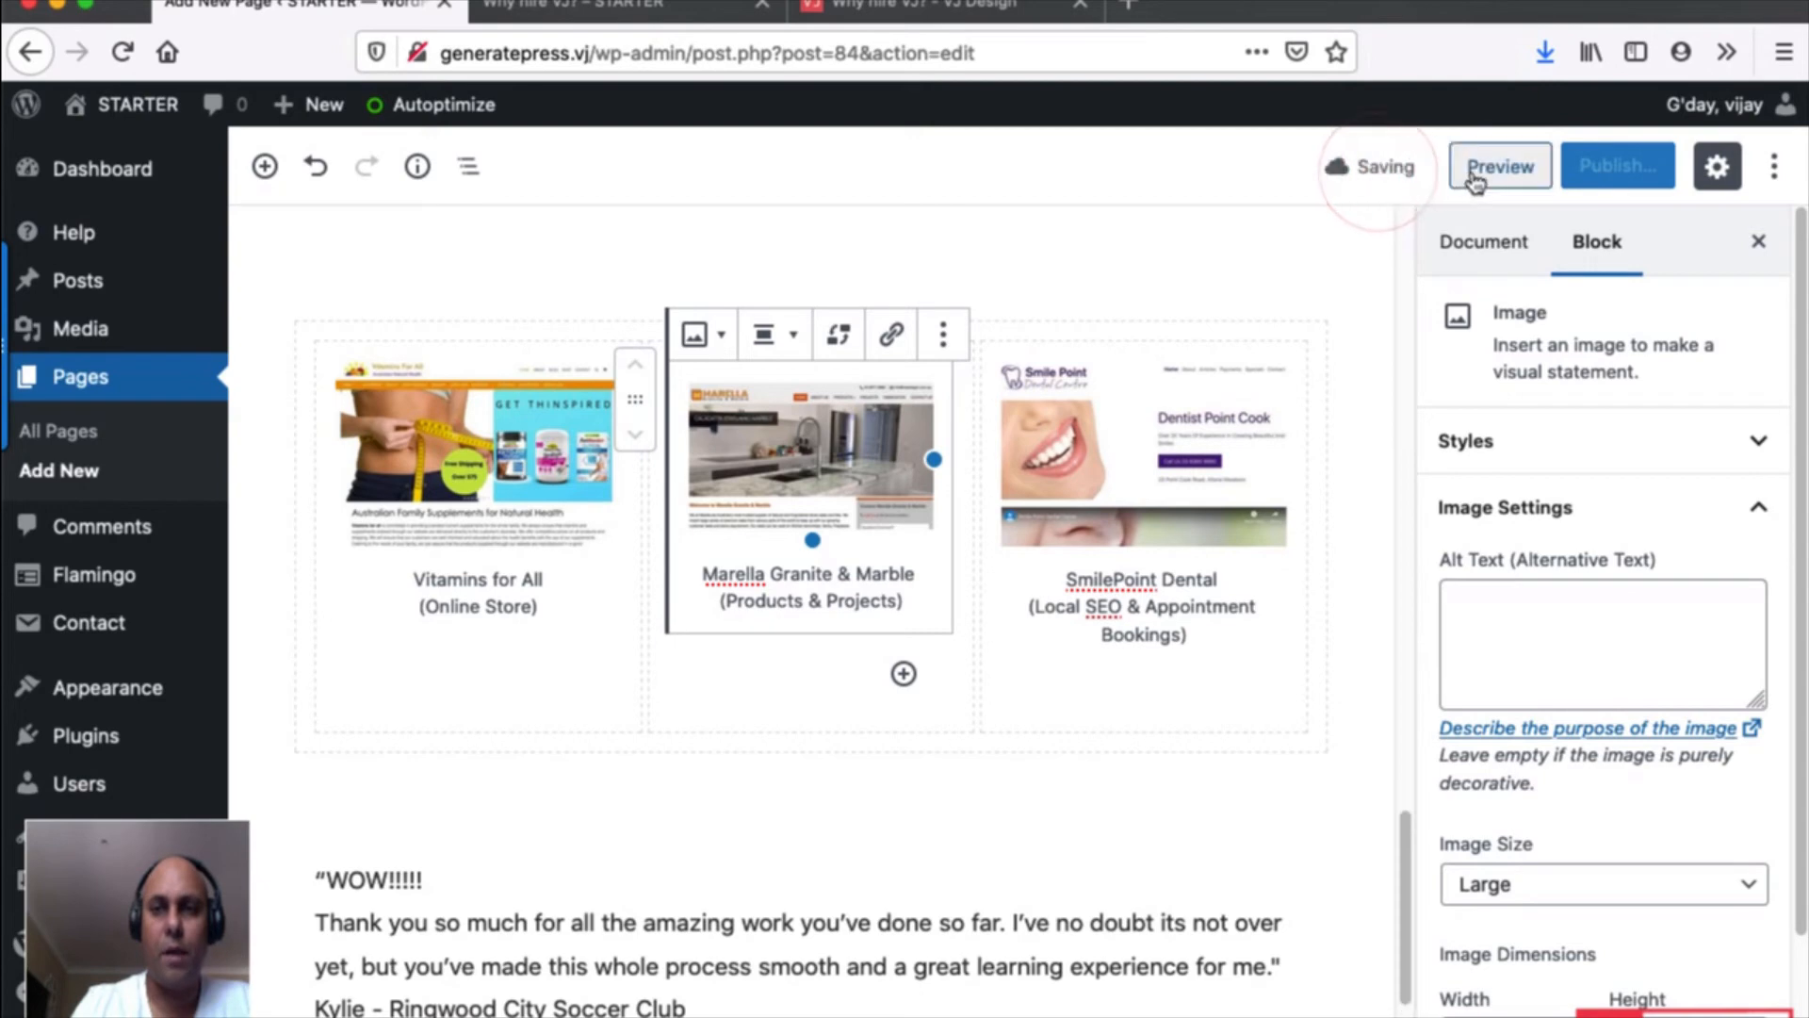
{"action": "left_click", "coordinate": [1472, 169]}
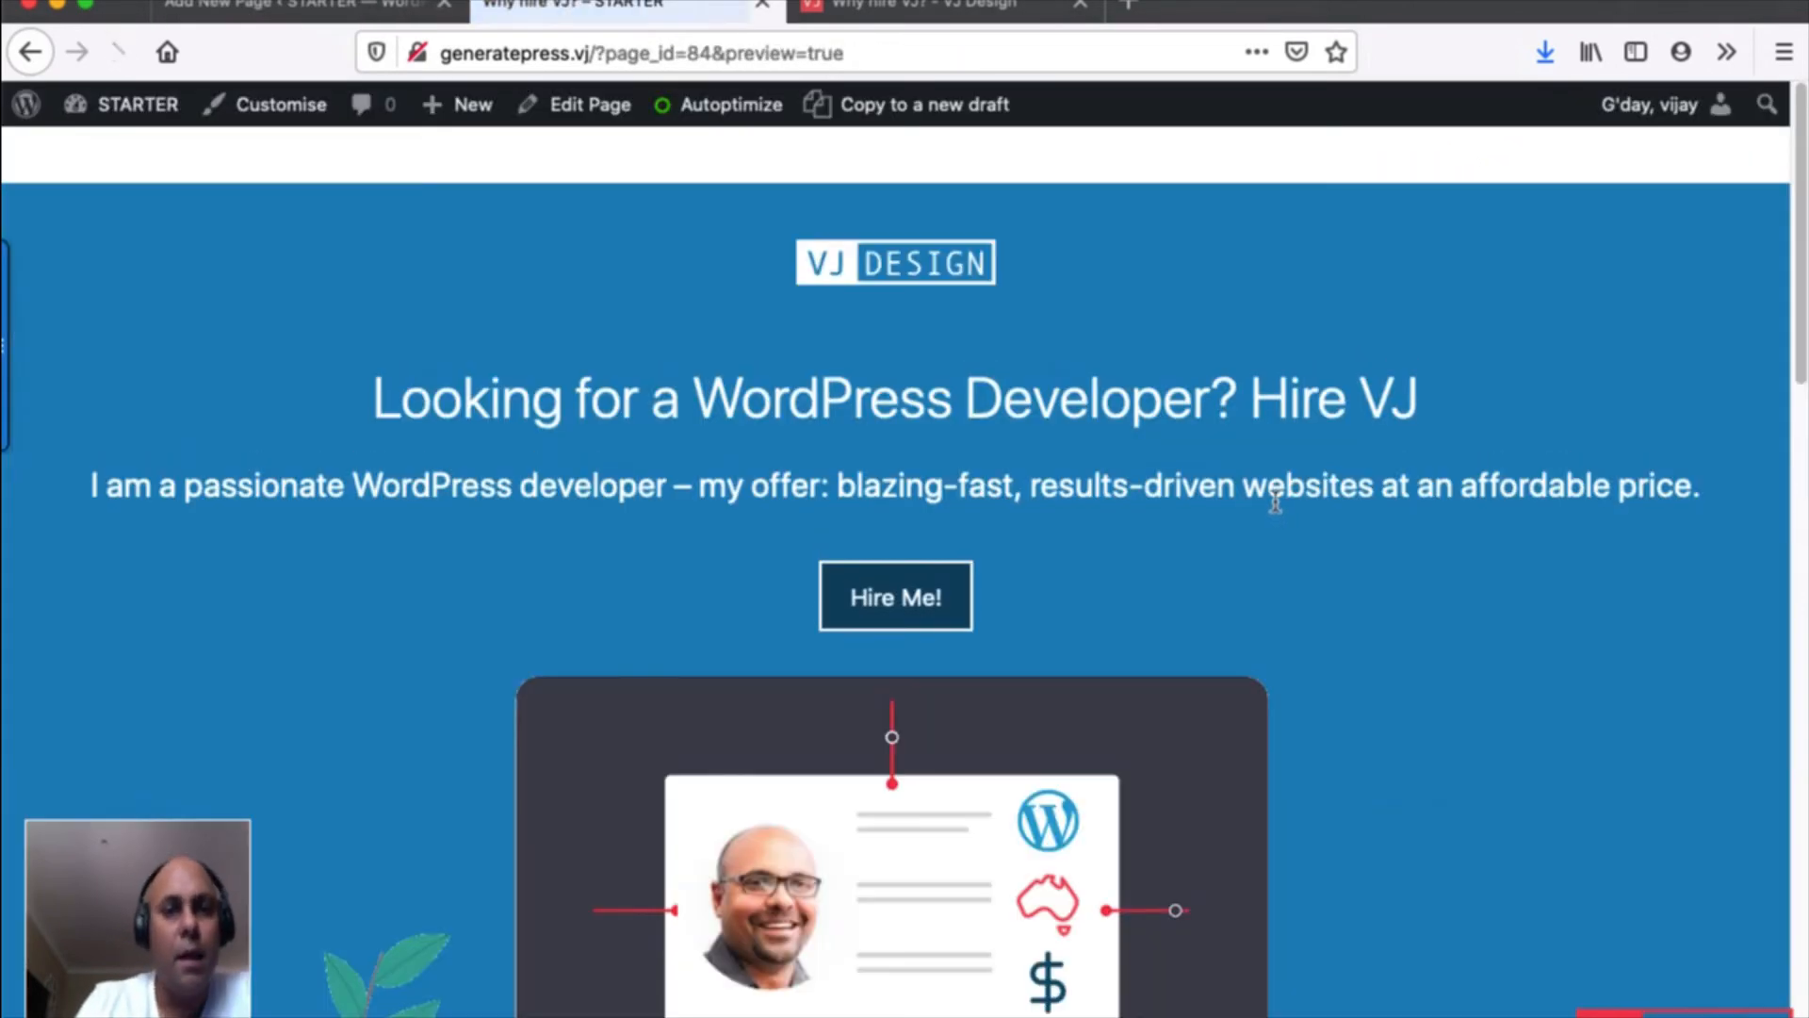
Review the previewed page from the hero through the benefits columns and captioned project images down to the testimonial.
{"action": "scroll", "coordinate": [1274, 499], "scroll_direction": "down", "scroll_amount": 8}
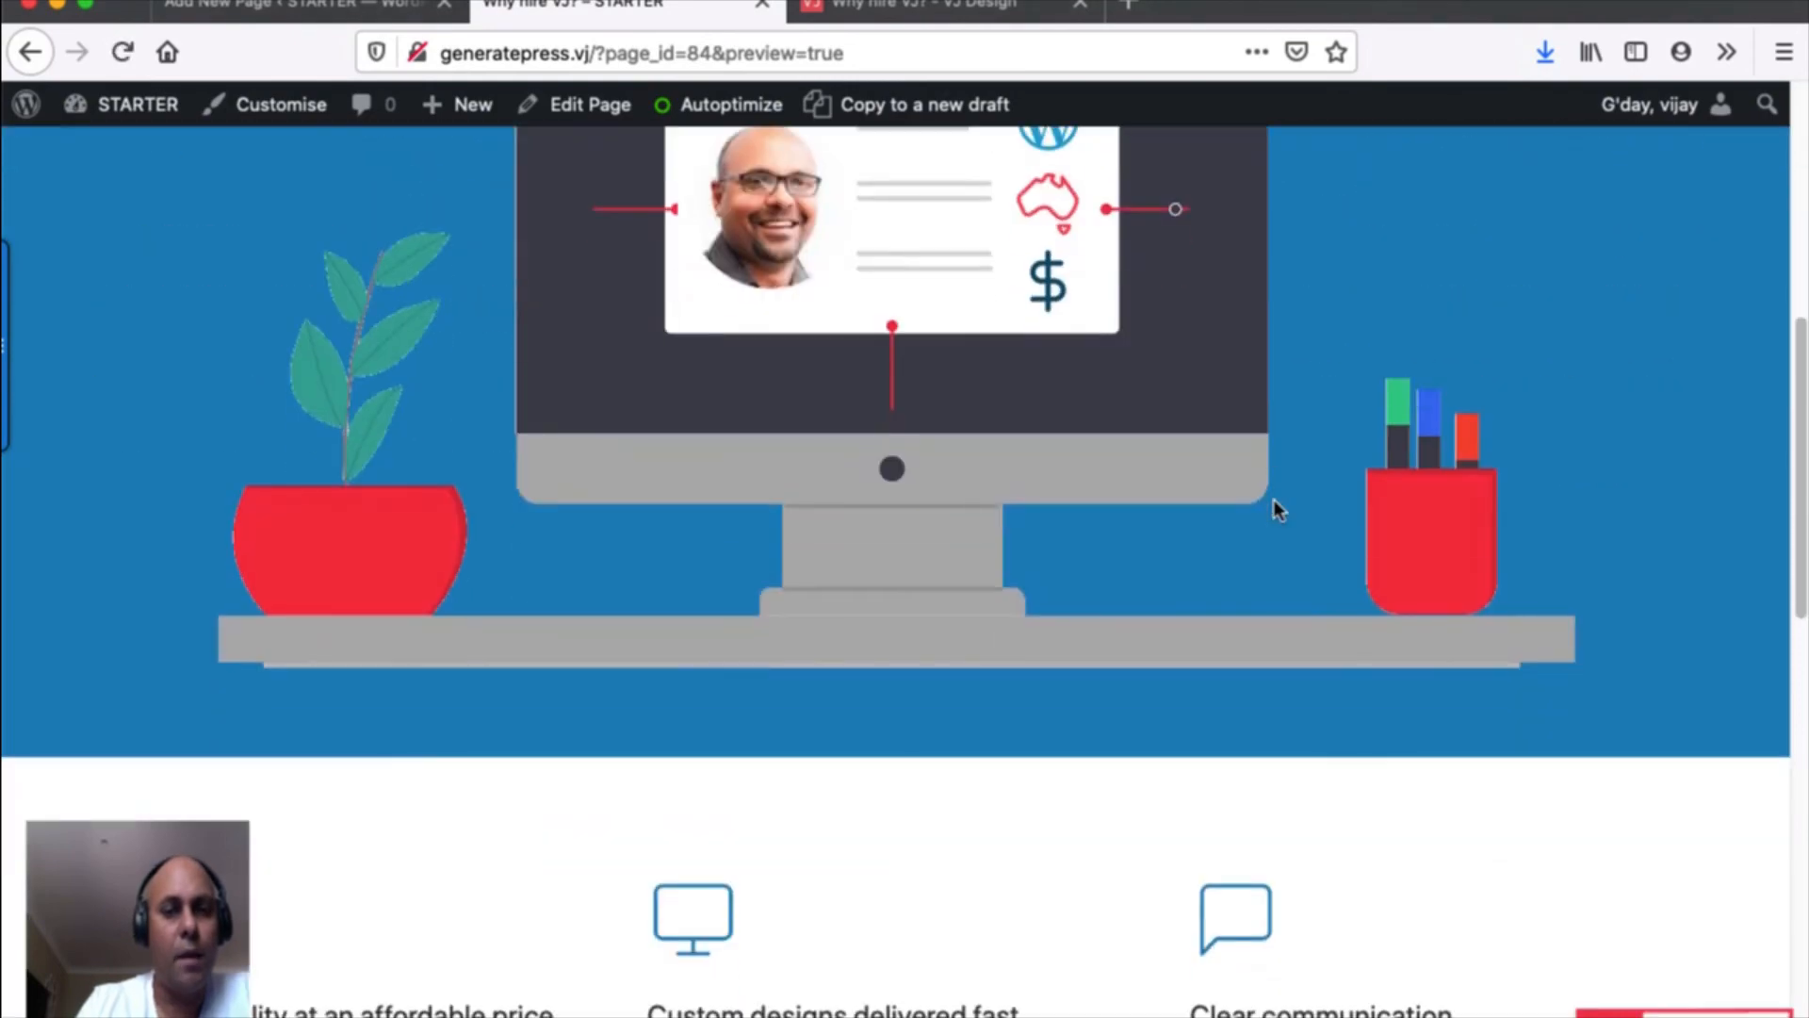
{"action": "scroll", "coordinate": [1274, 499], "scroll_direction": "up", "scroll_amount": 7}
{"action": "scroll", "coordinate": [1274, 501], "scroll_direction": "up", "scroll_amount": 3}
{"action": "scroll", "coordinate": [1244, 527], "scroll_direction": "down", "scroll_amount": 10}
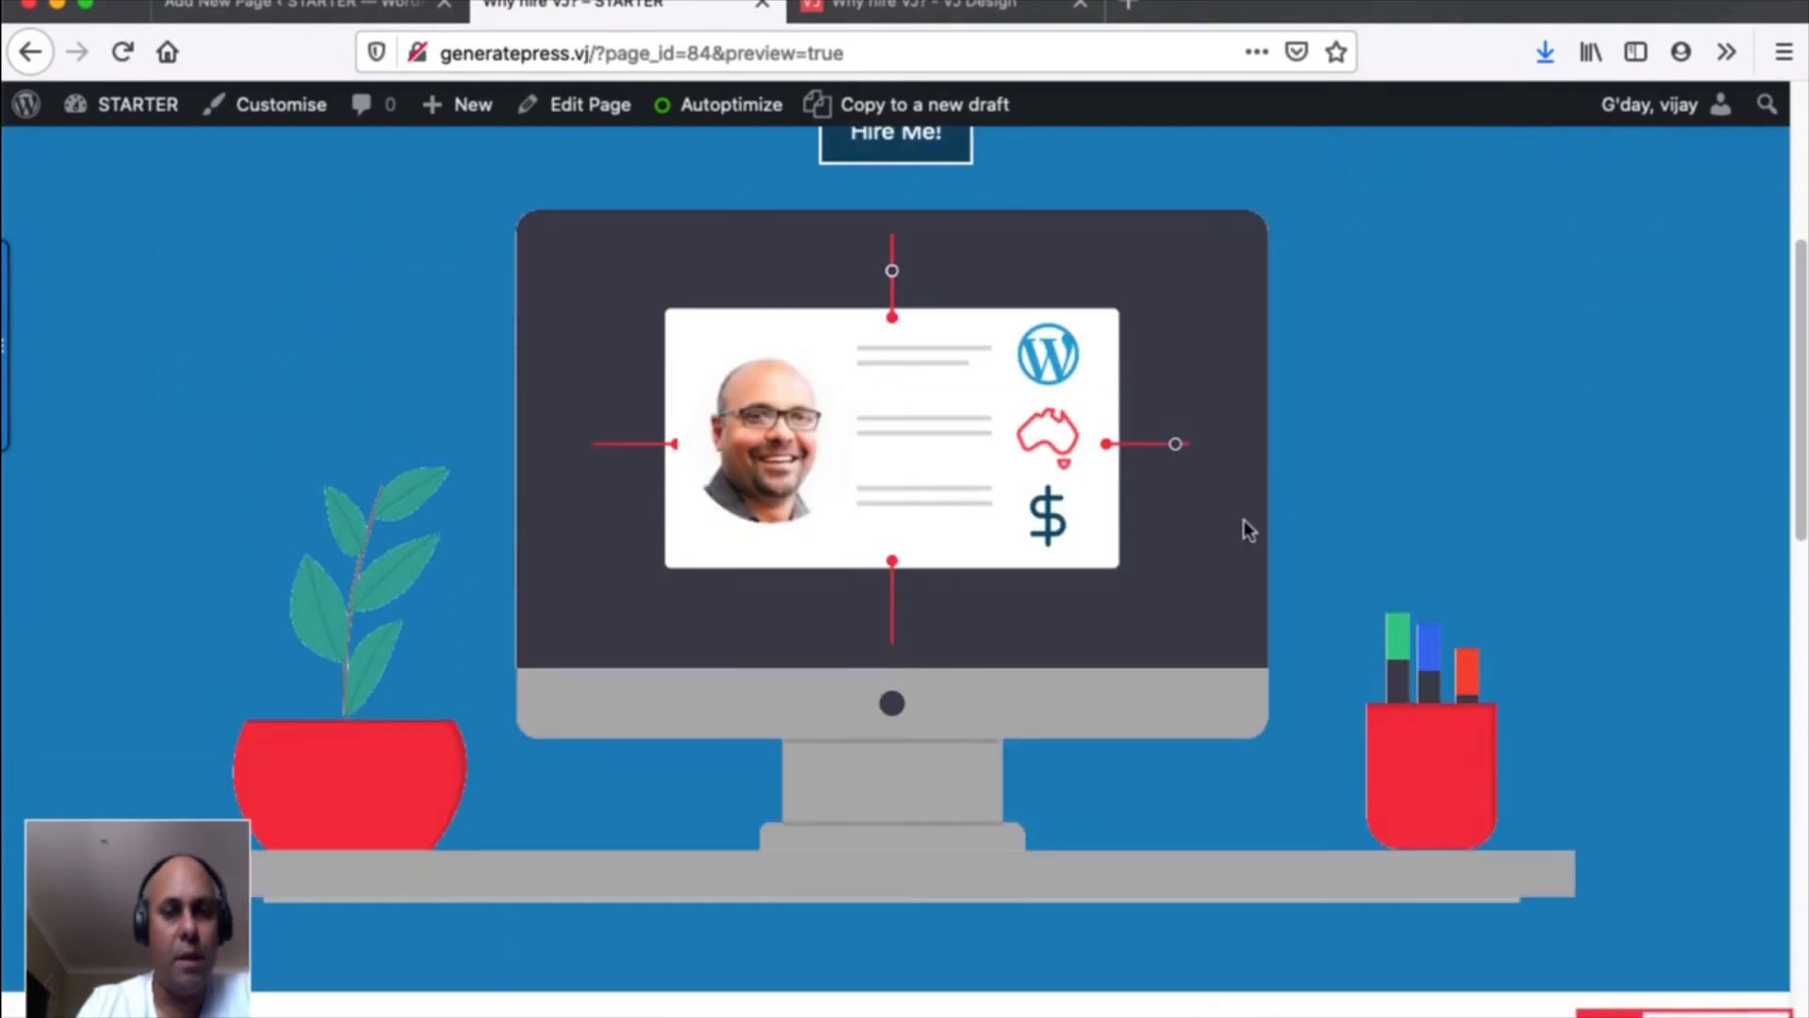
{"action": "scroll", "coordinate": [1246, 524], "scroll_direction": "up", "scroll_amount": 5}
{"action": "scroll", "coordinate": [1246, 518], "scroll_direction": "up", "scroll_amount": 6}
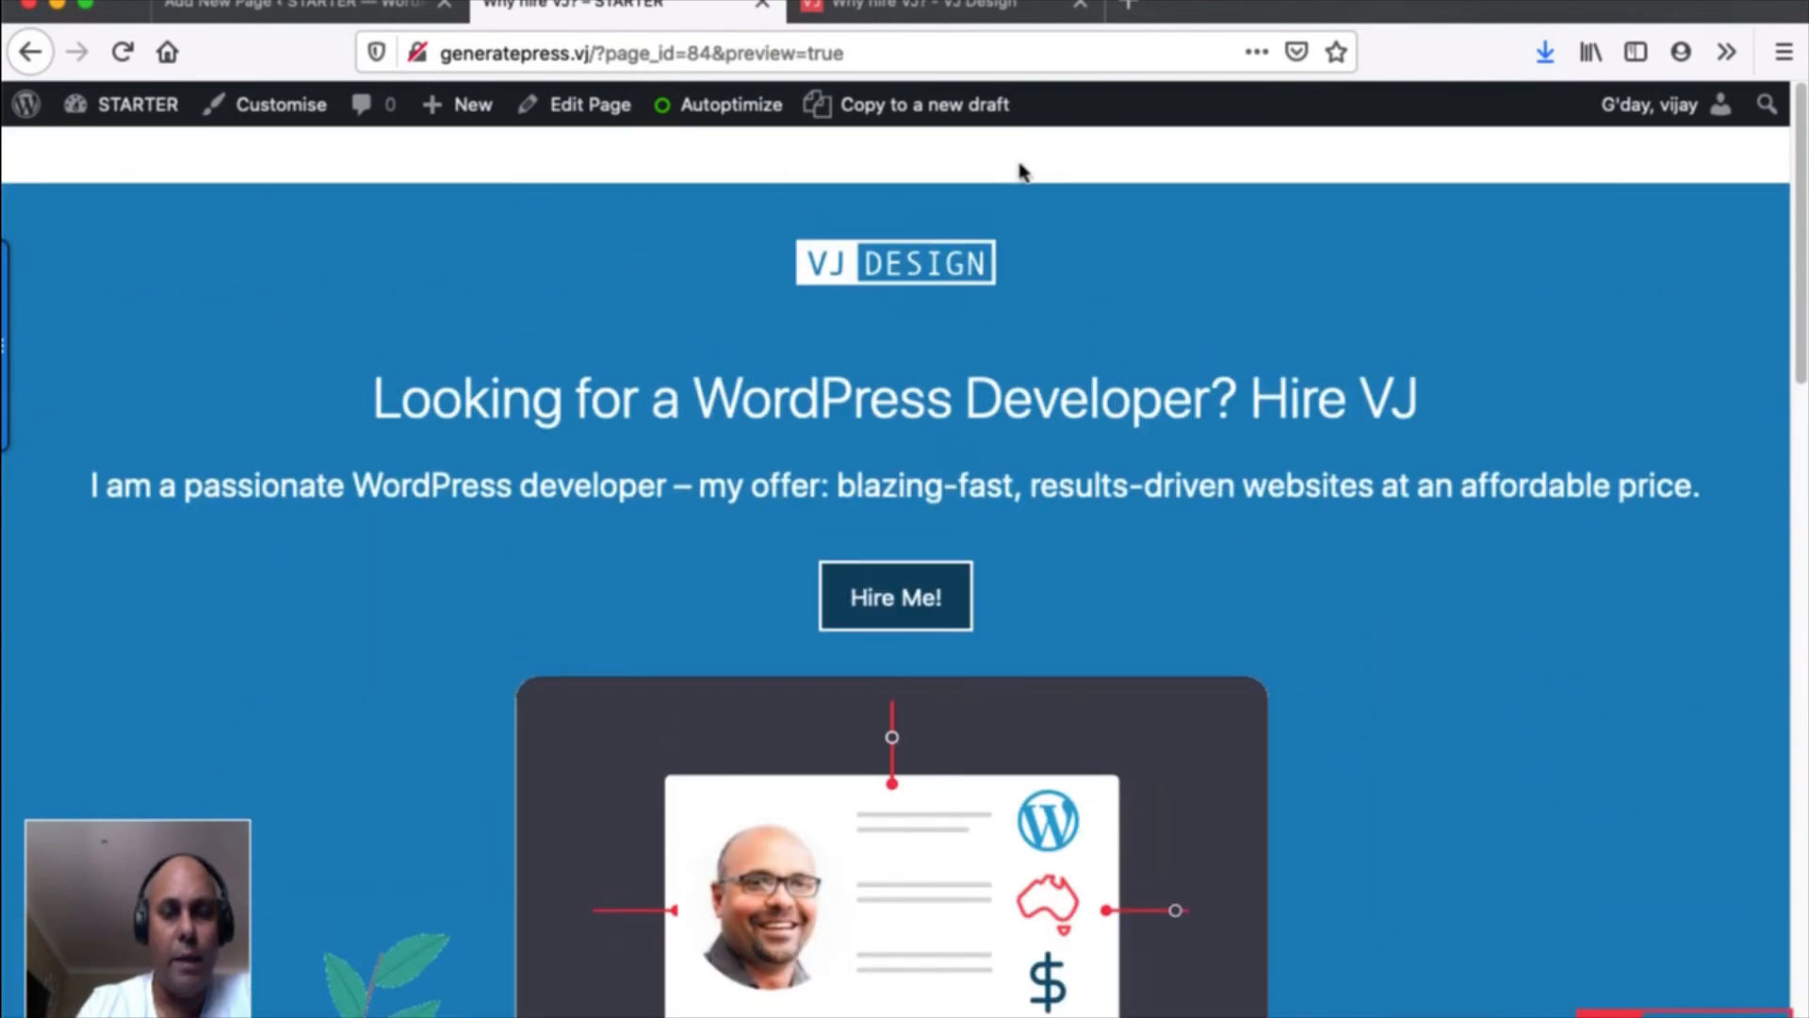
{"action": "scroll", "coordinate": [1240, 426], "scroll_direction": "down", "scroll_amount": 8}
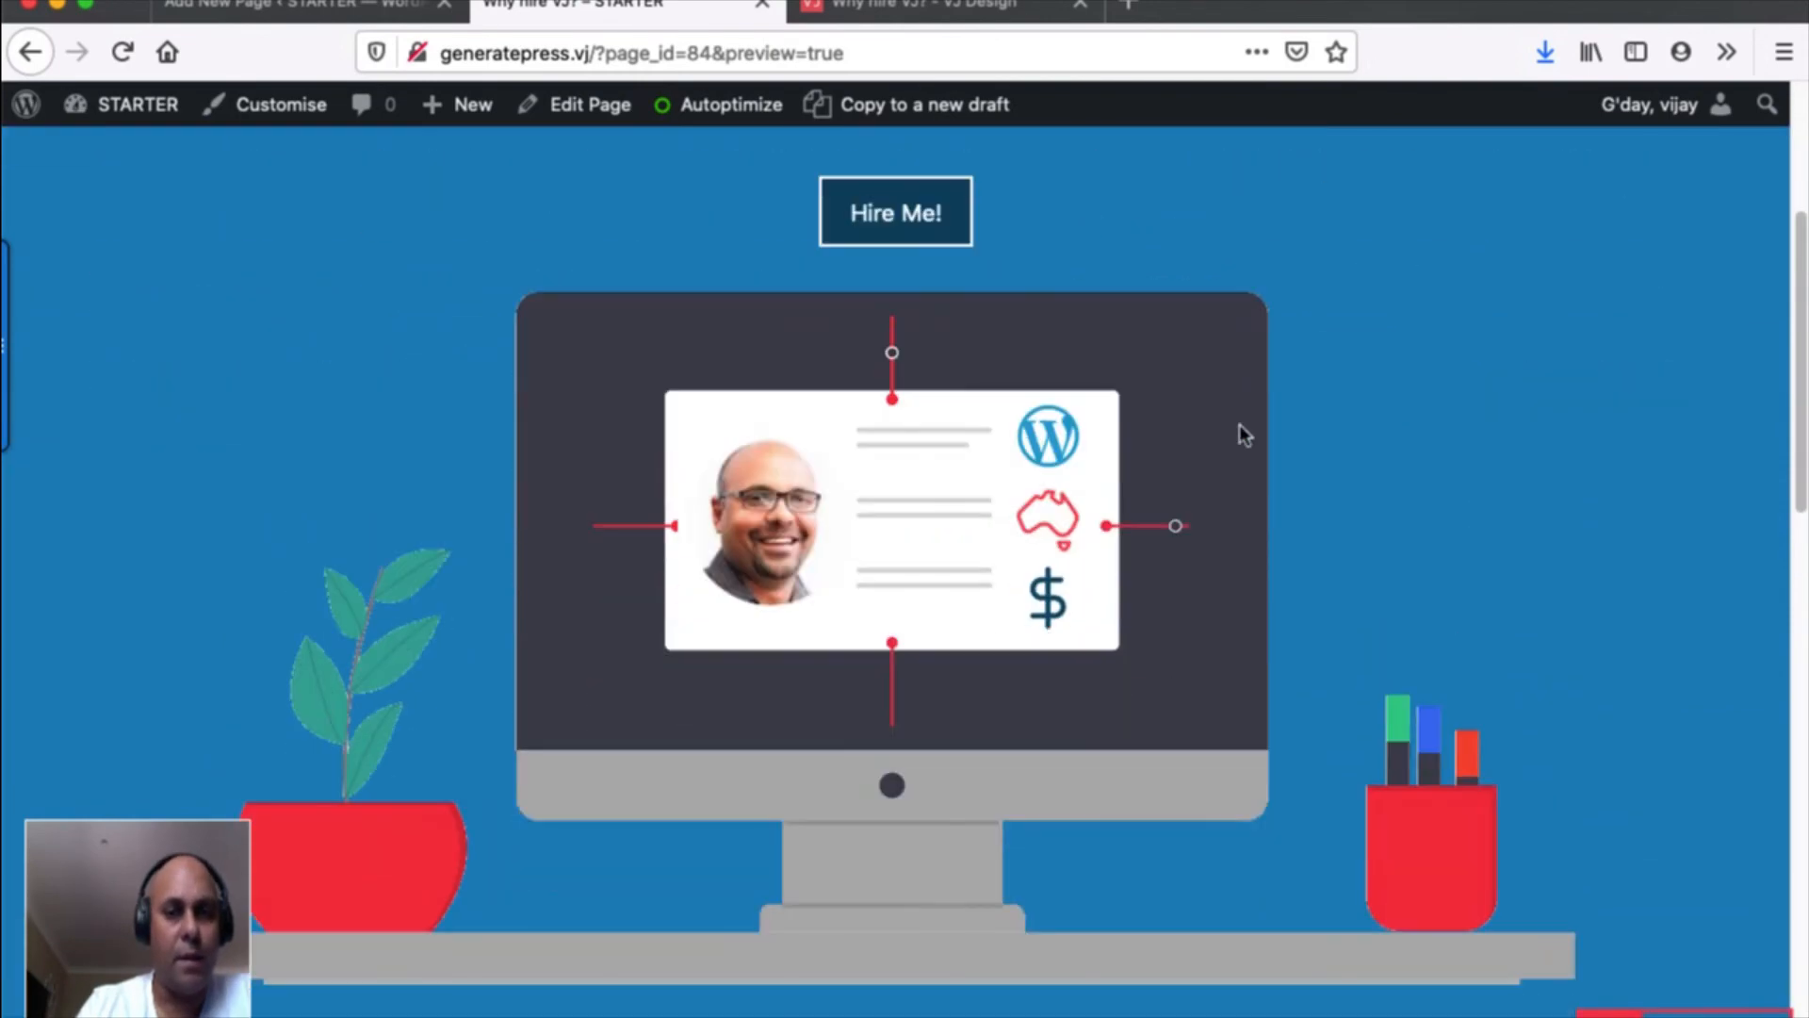
{"action": "scroll", "coordinate": [1241, 433], "scroll_direction": "down", "scroll_amount": 3}
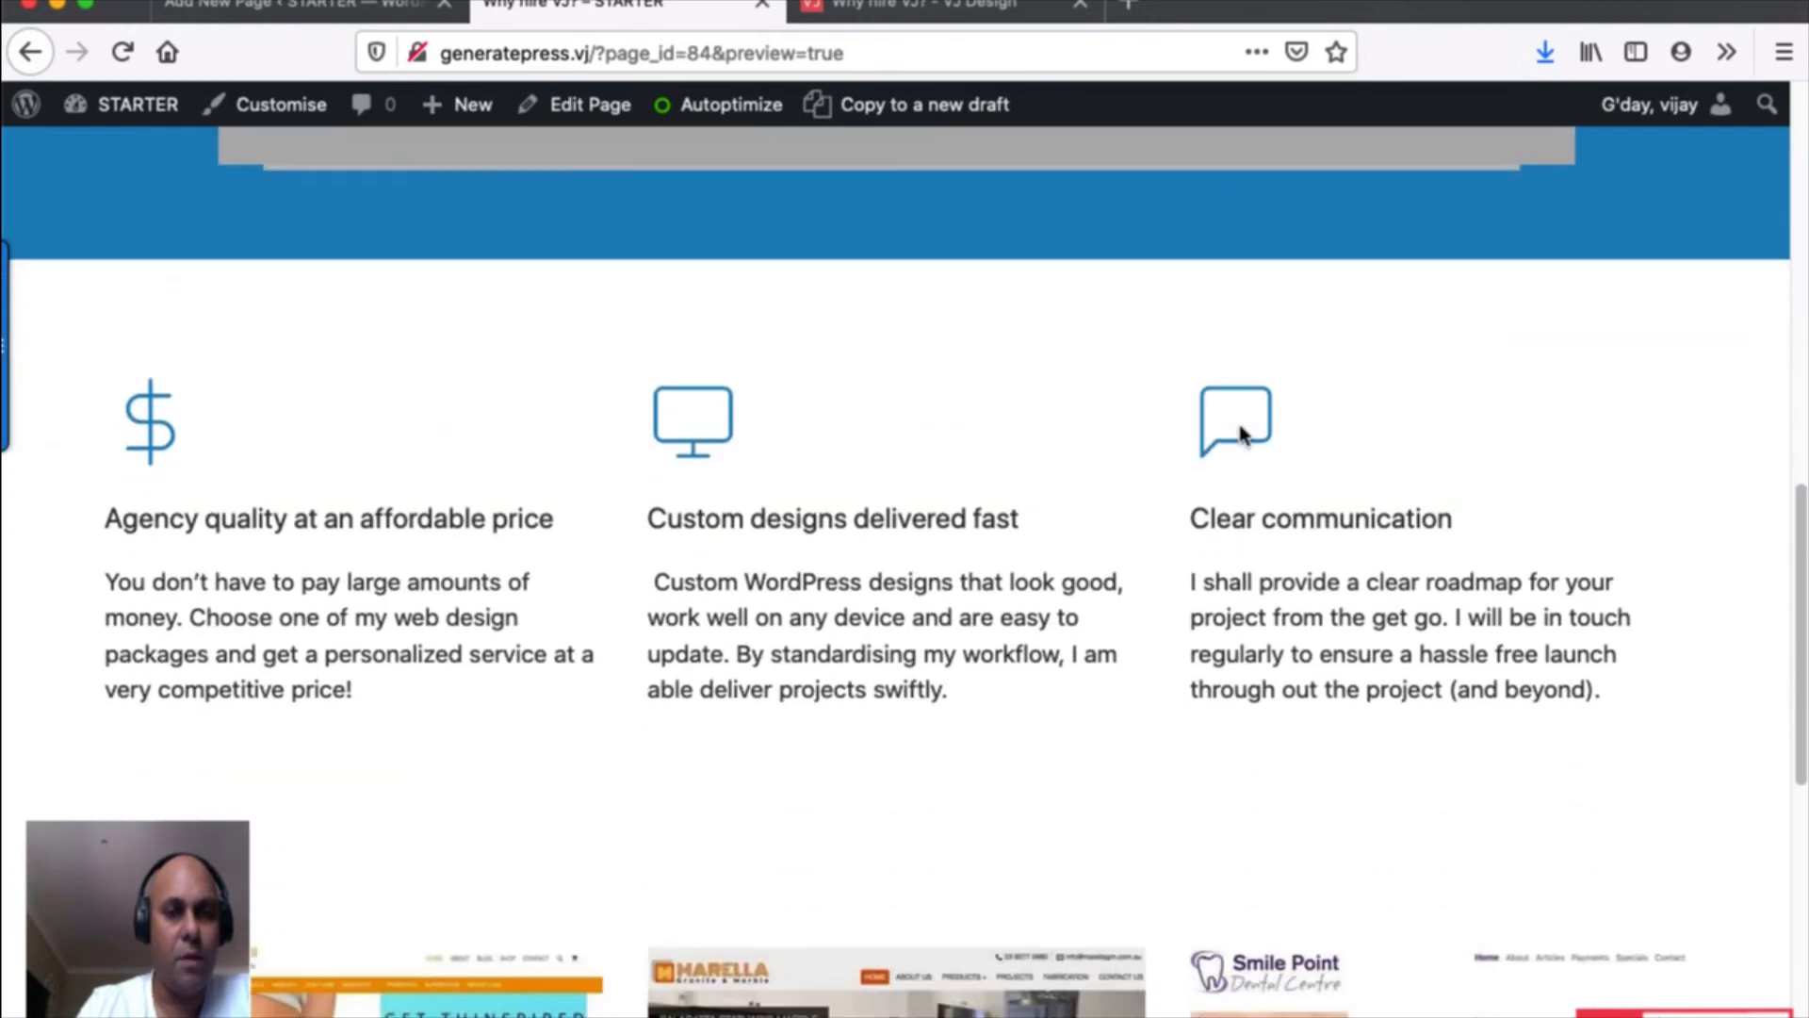
{"action": "scroll", "coordinate": [1240, 433], "scroll_direction": "down", "scroll_amount": 6}
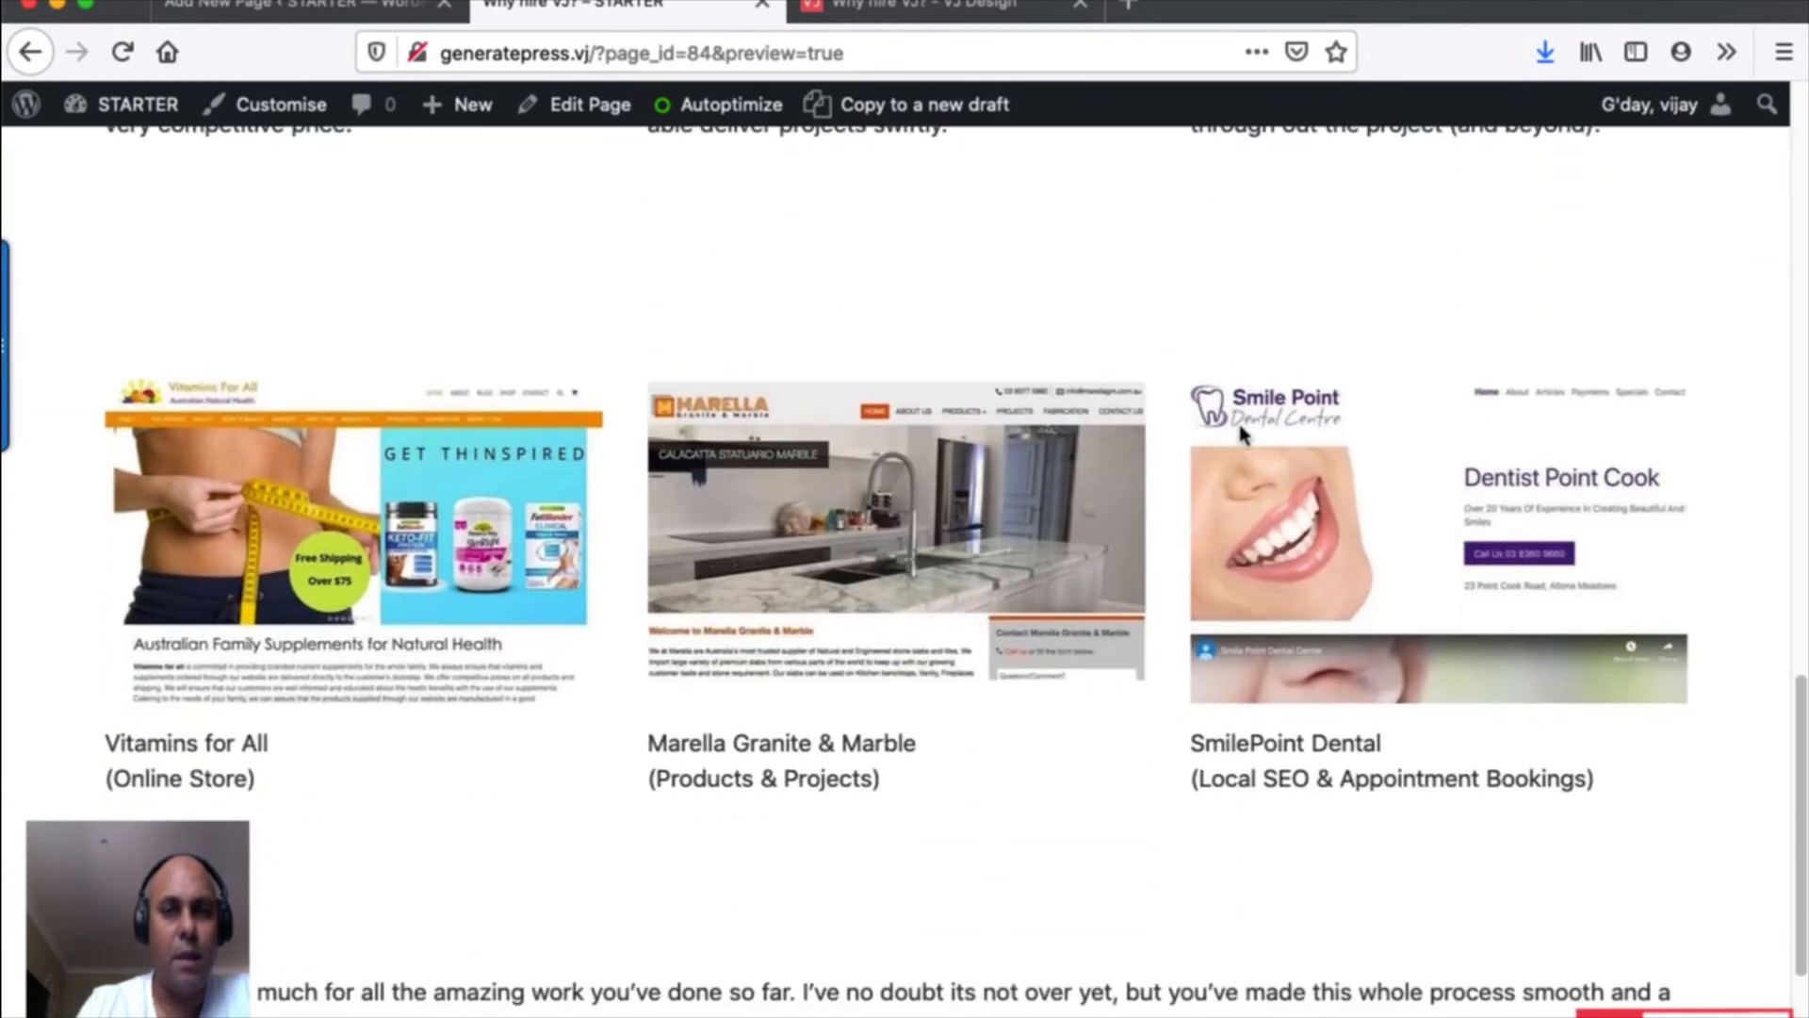
{"action": "scroll", "coordinate": [1240, 432], "scroll_direction": "down", "scroll_amount": 2}
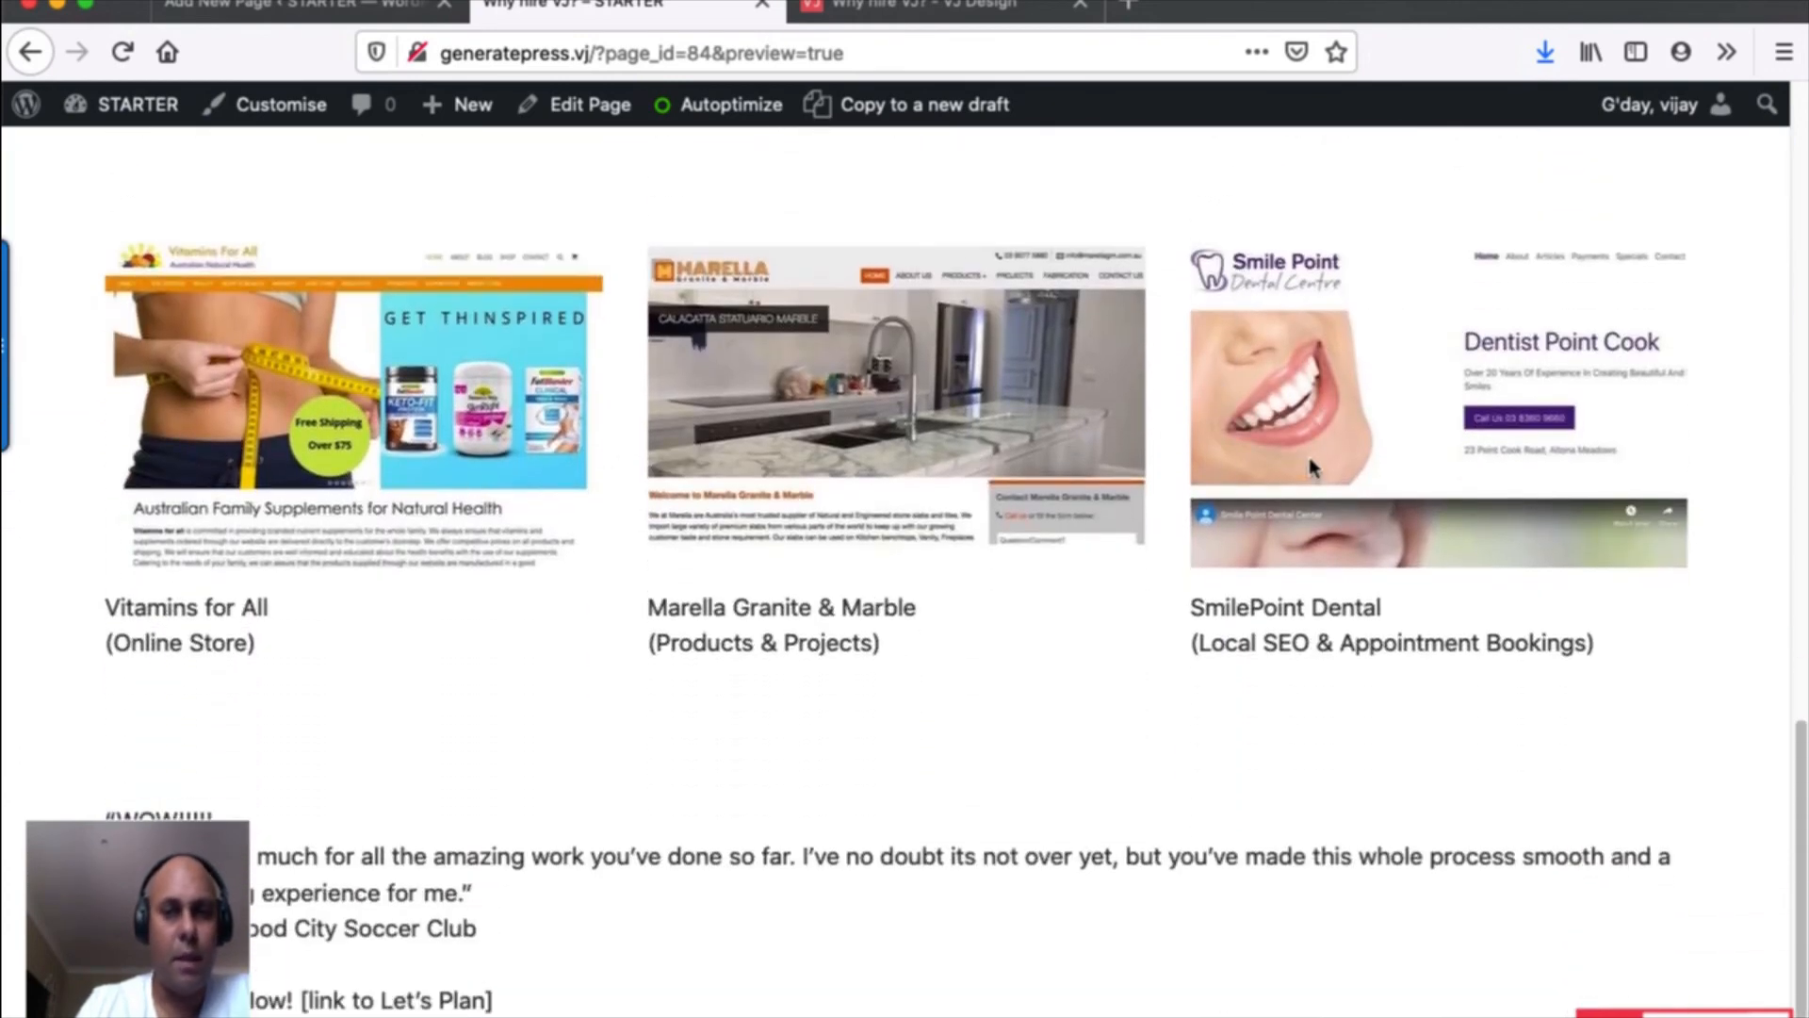
{"action": "scroll", "coordinate": [1310, 466], "scroll_direction": "down", "scroll_amount": 1}
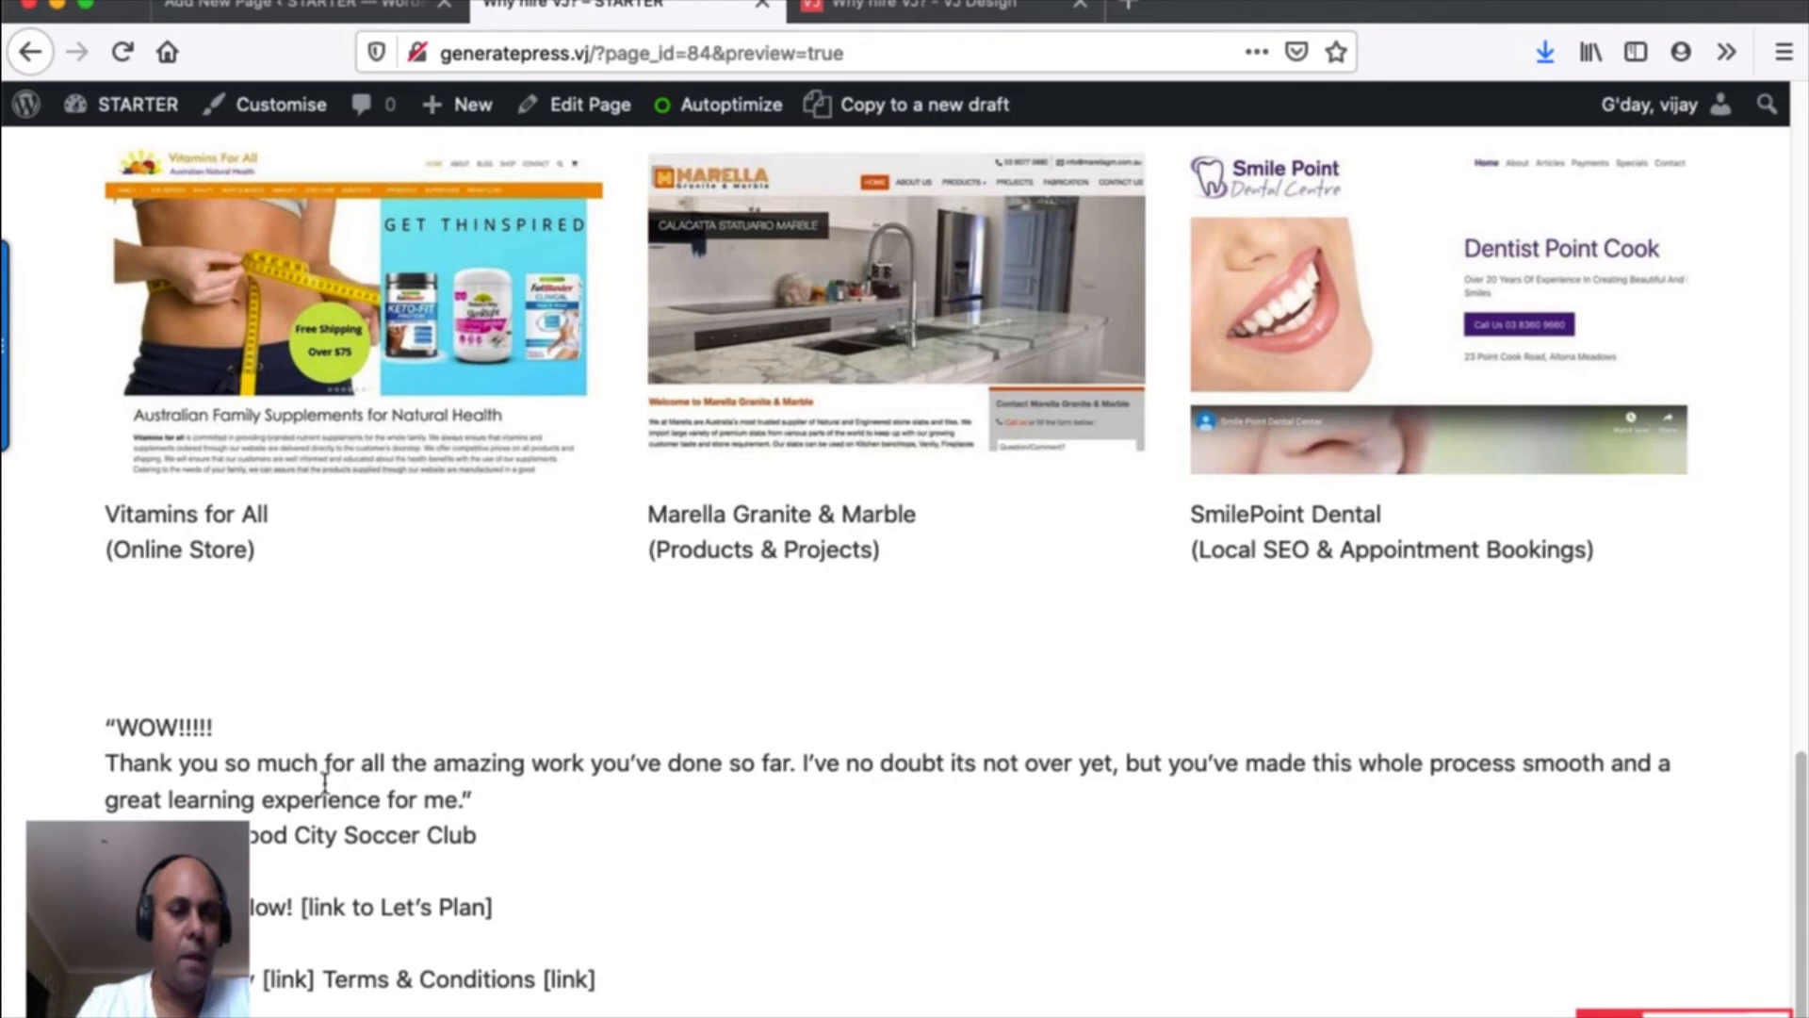
Return to the page editor, copy the attribution line under the "WOW!!!!!" testimonial and delete it along with its empty line.
{"action": "left_click", "coordinate": [300, 21]}
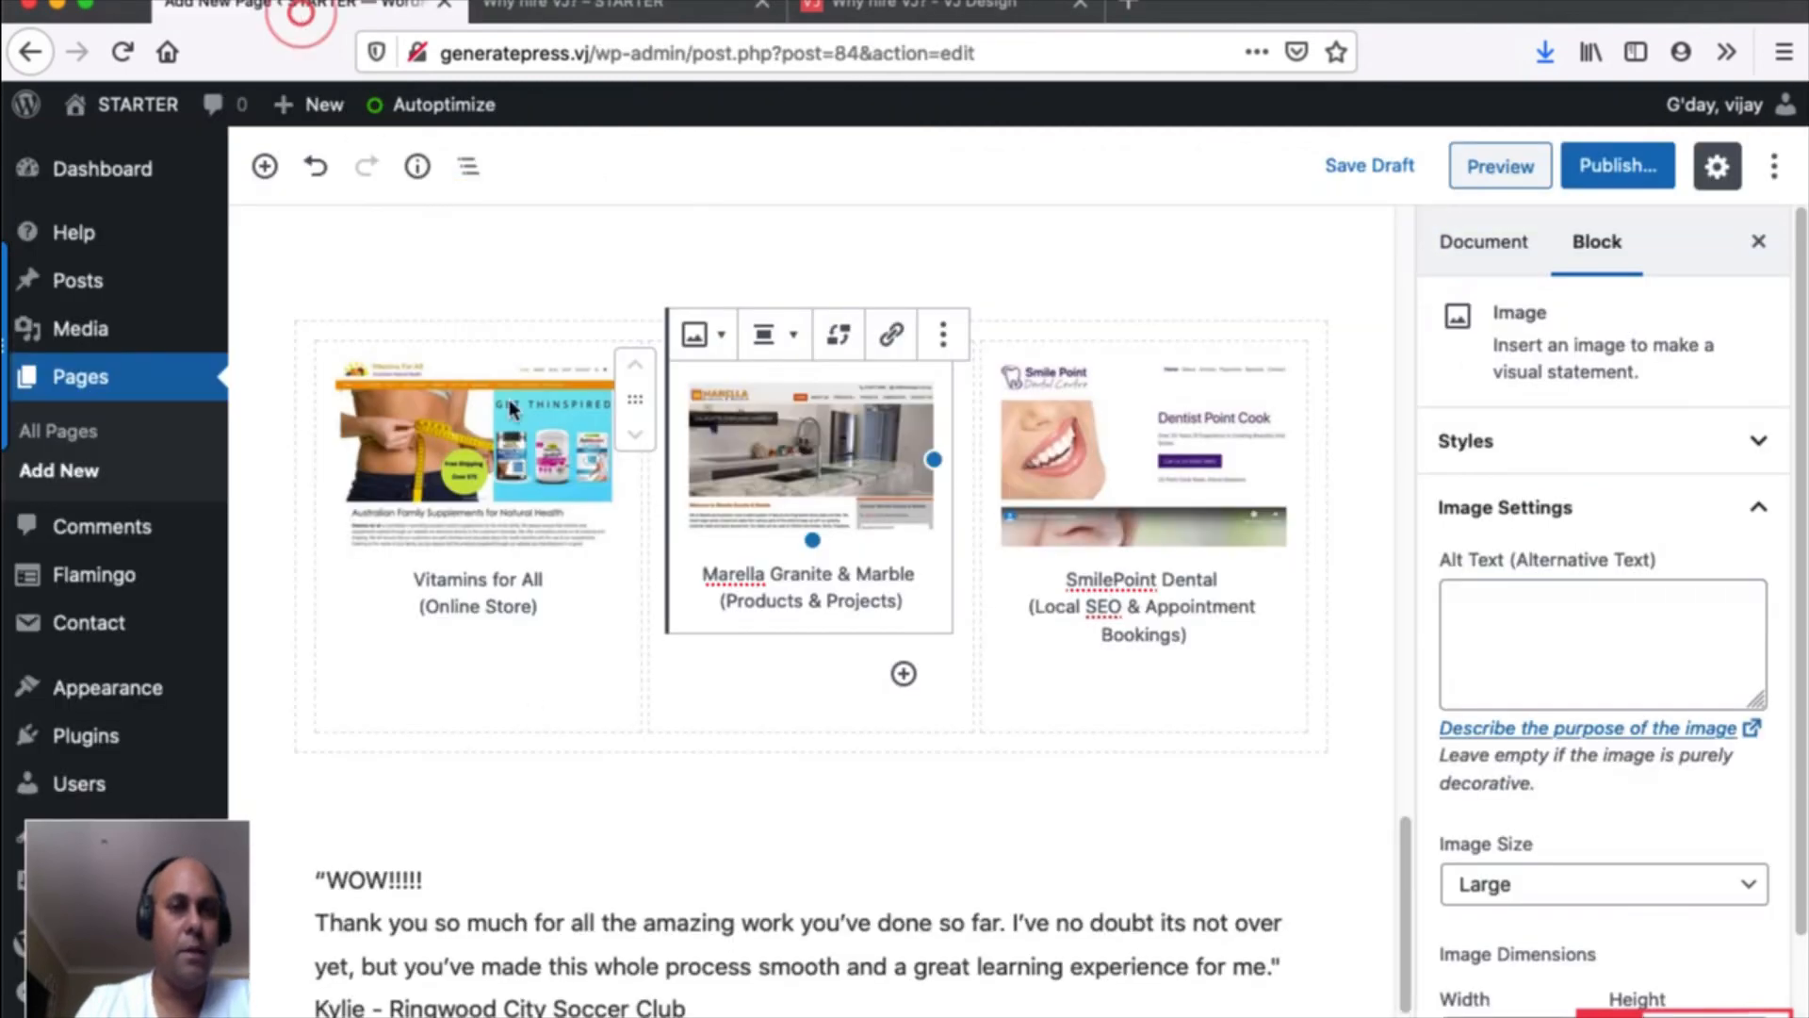
{"action": "scroll", "coordinate": [679, 757], "scroll_direction": "down", "scroll_amount": 1}
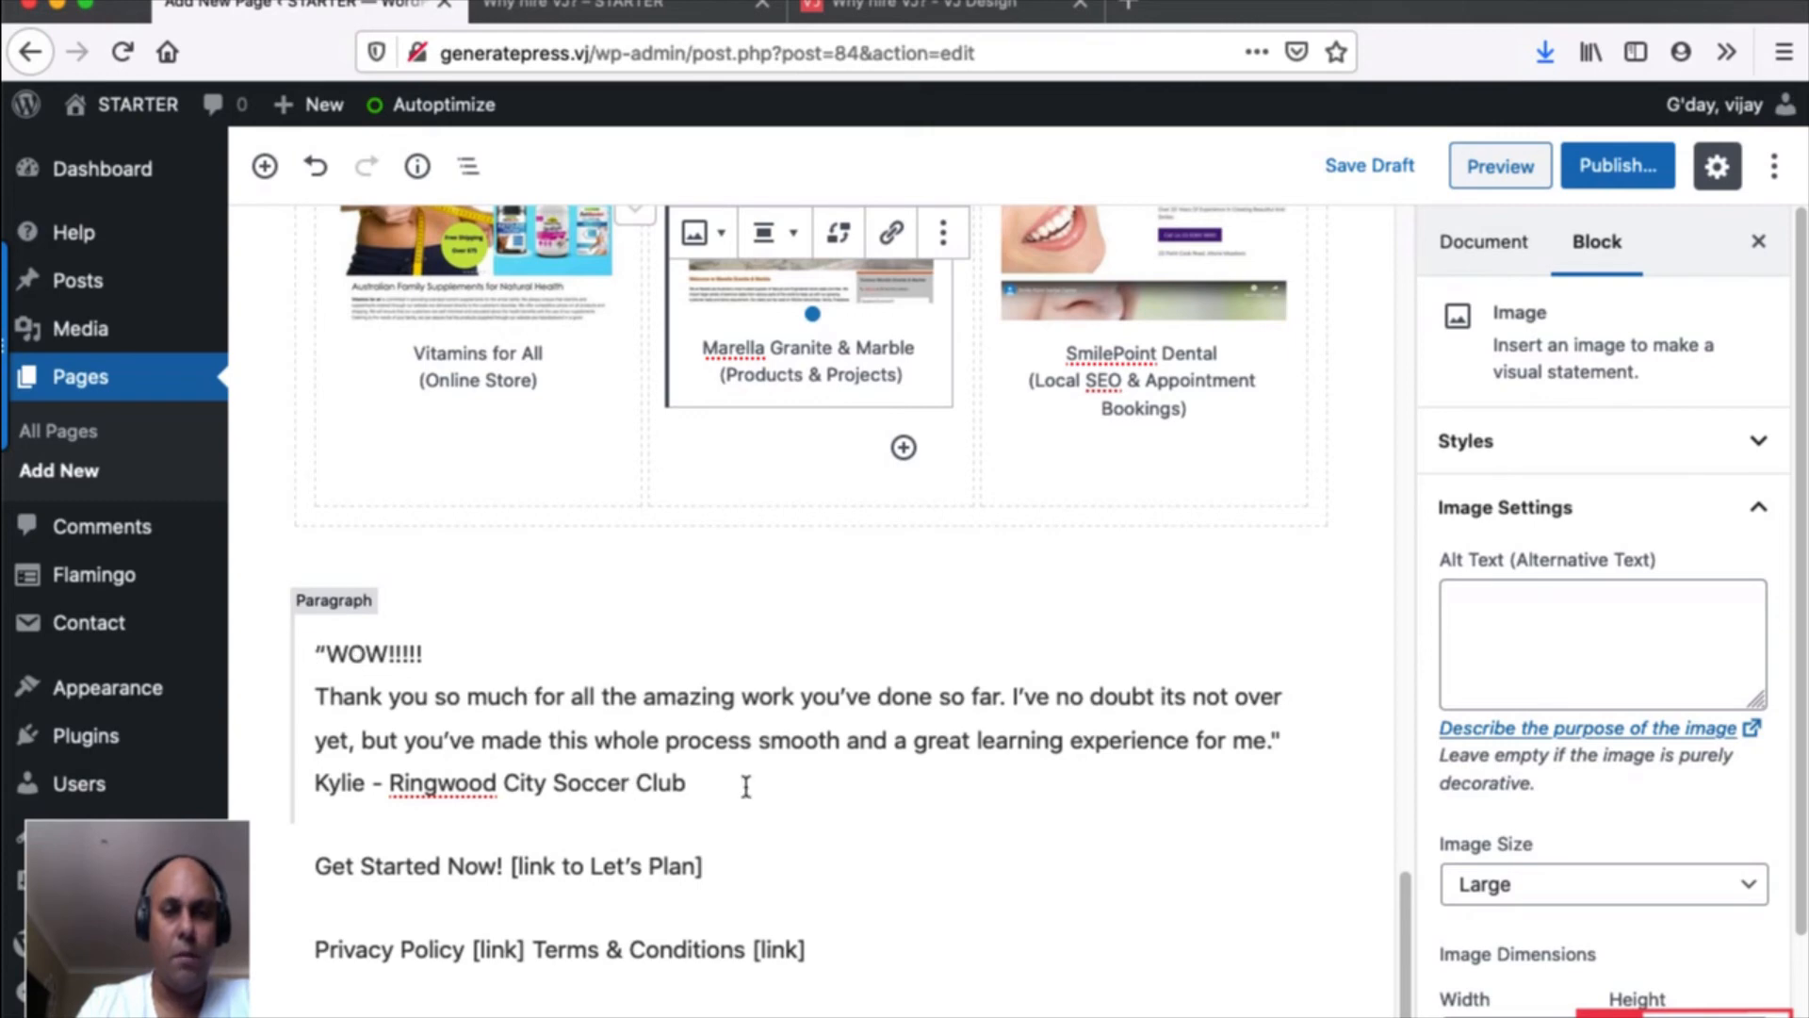
{"action": "left_click_drag", "start_coordinate": [735, 783], "coordinate": [316, 760]}
{"action": "key", "text": "super+c"}
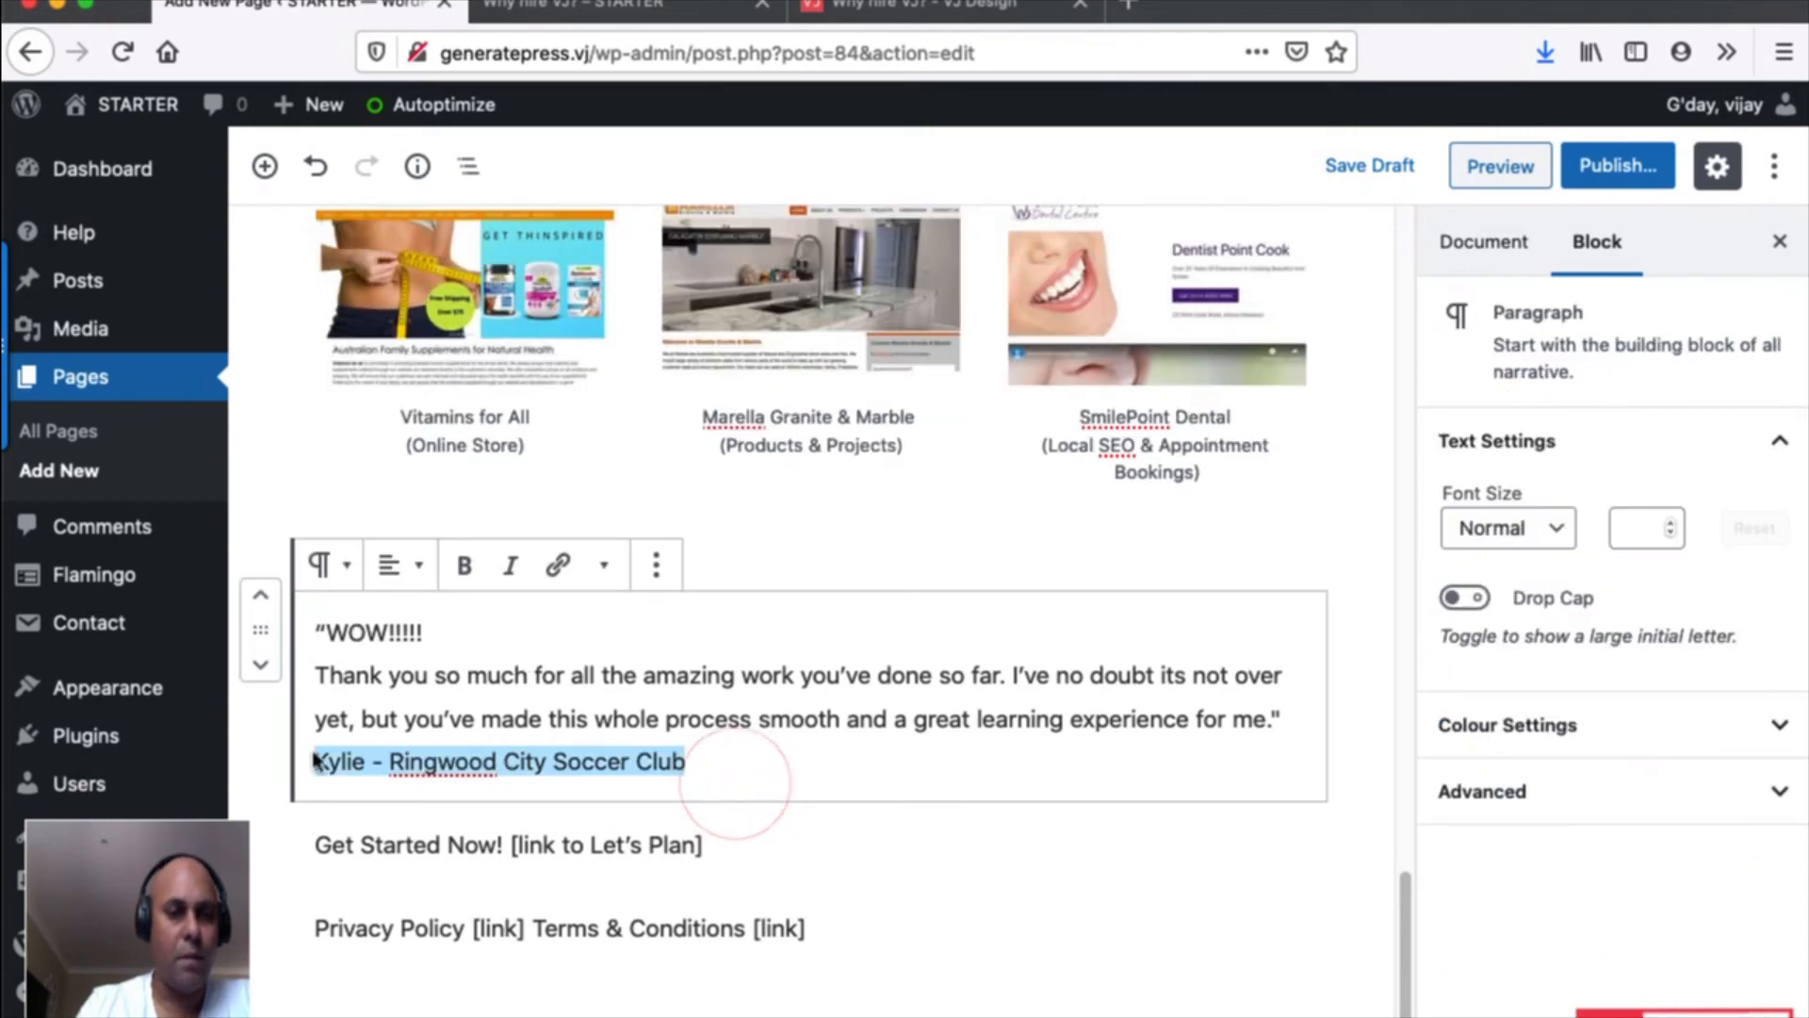
{"action": "key", "text": "BackSpace"}
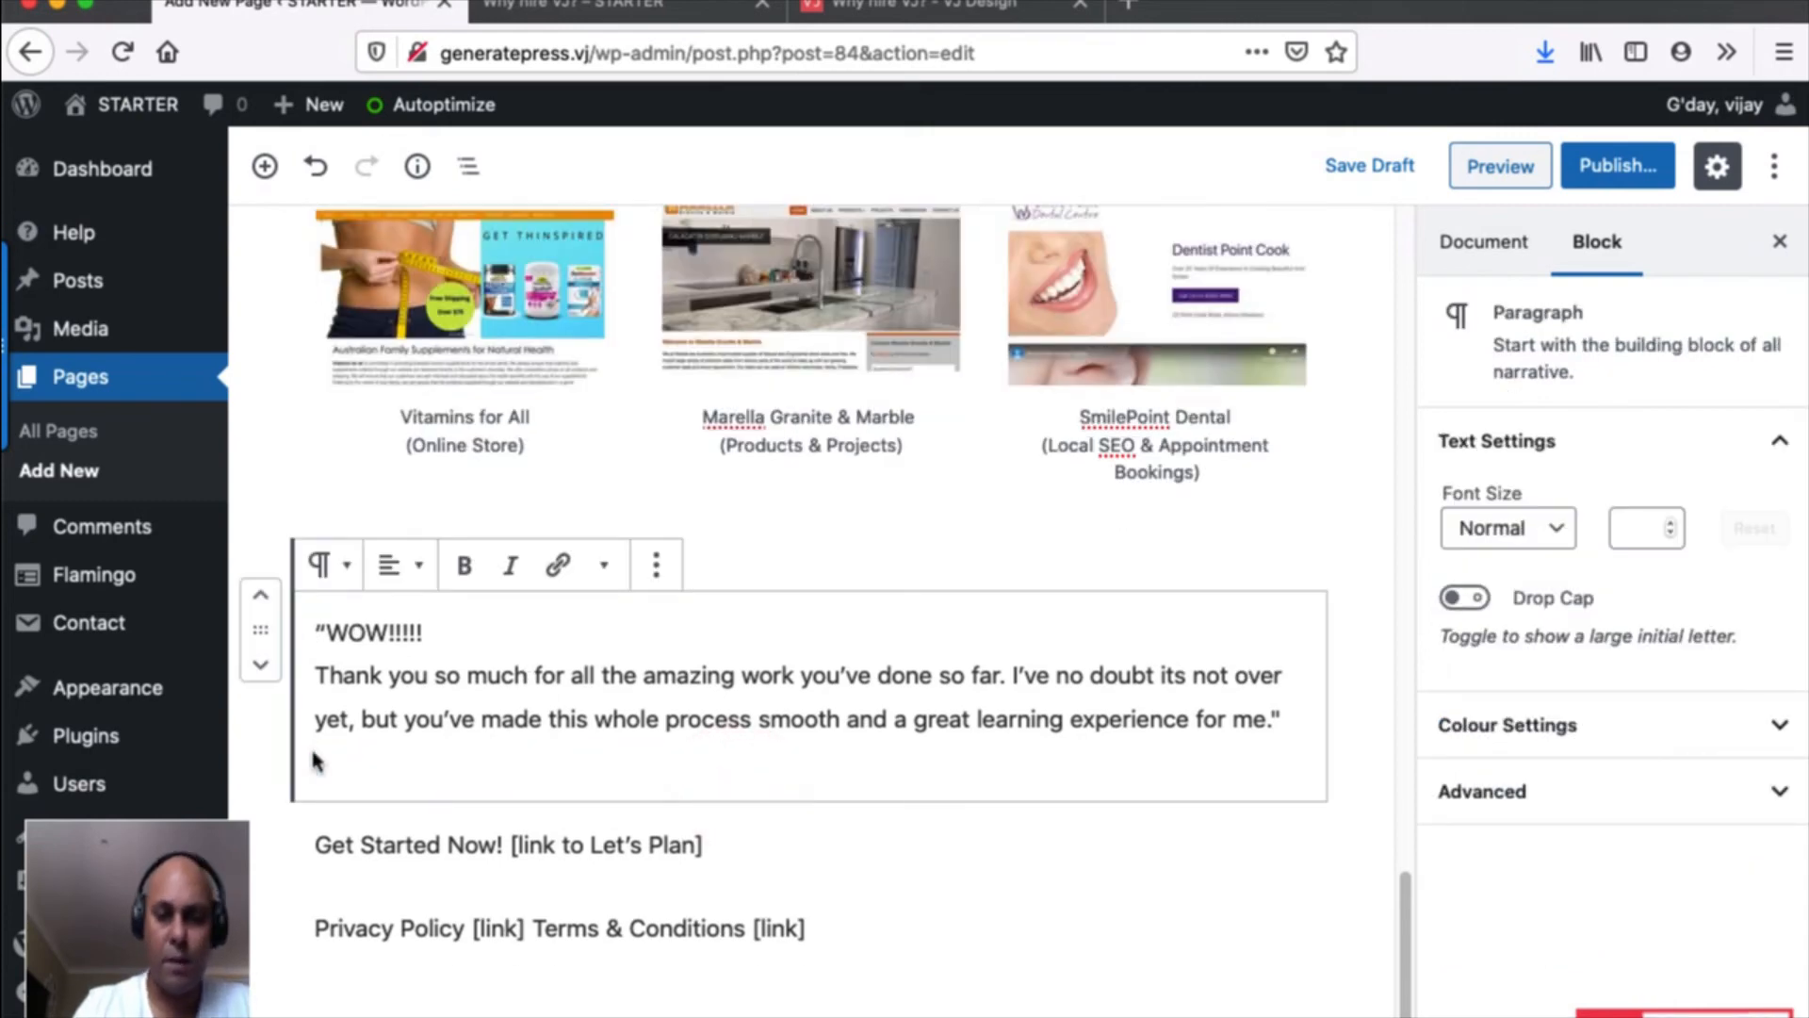
{"action": "key", "text": "BackSpace"}
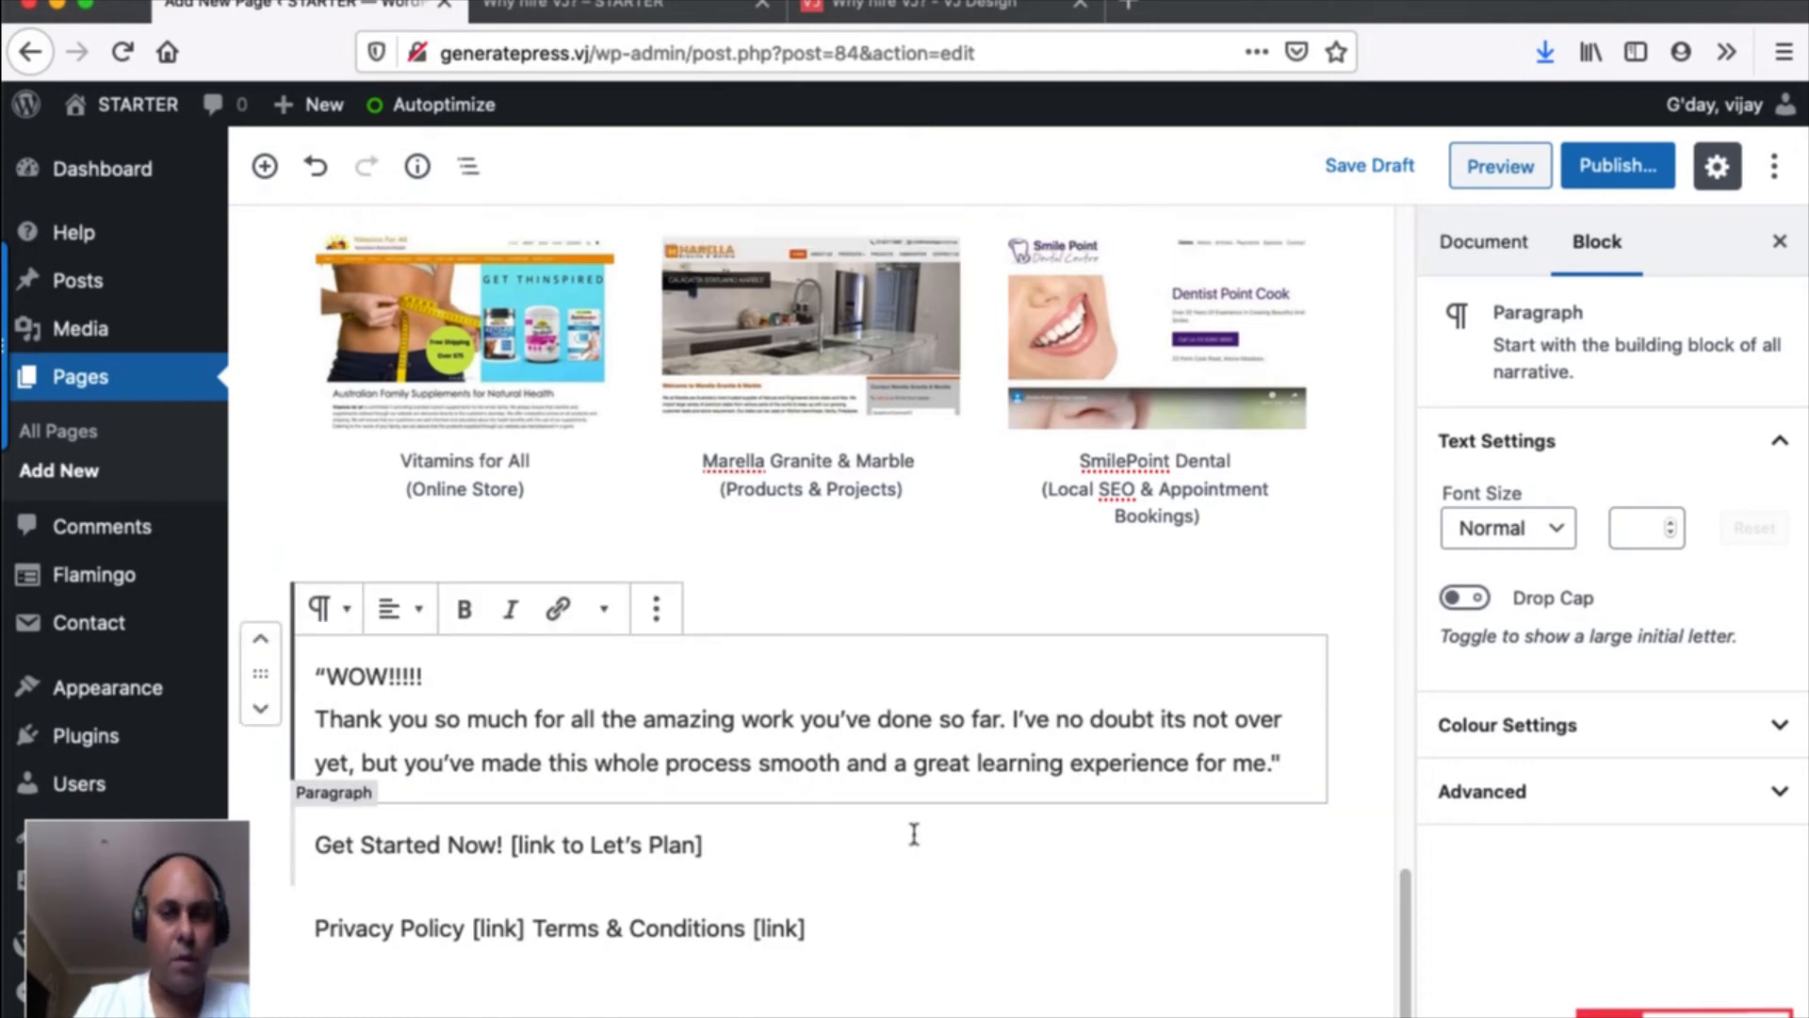
Transform the testimonial paragraph into a Quote block and paste the copied attribution as its citation.
{"action": "left_click", "coordinate": [335, 610]}
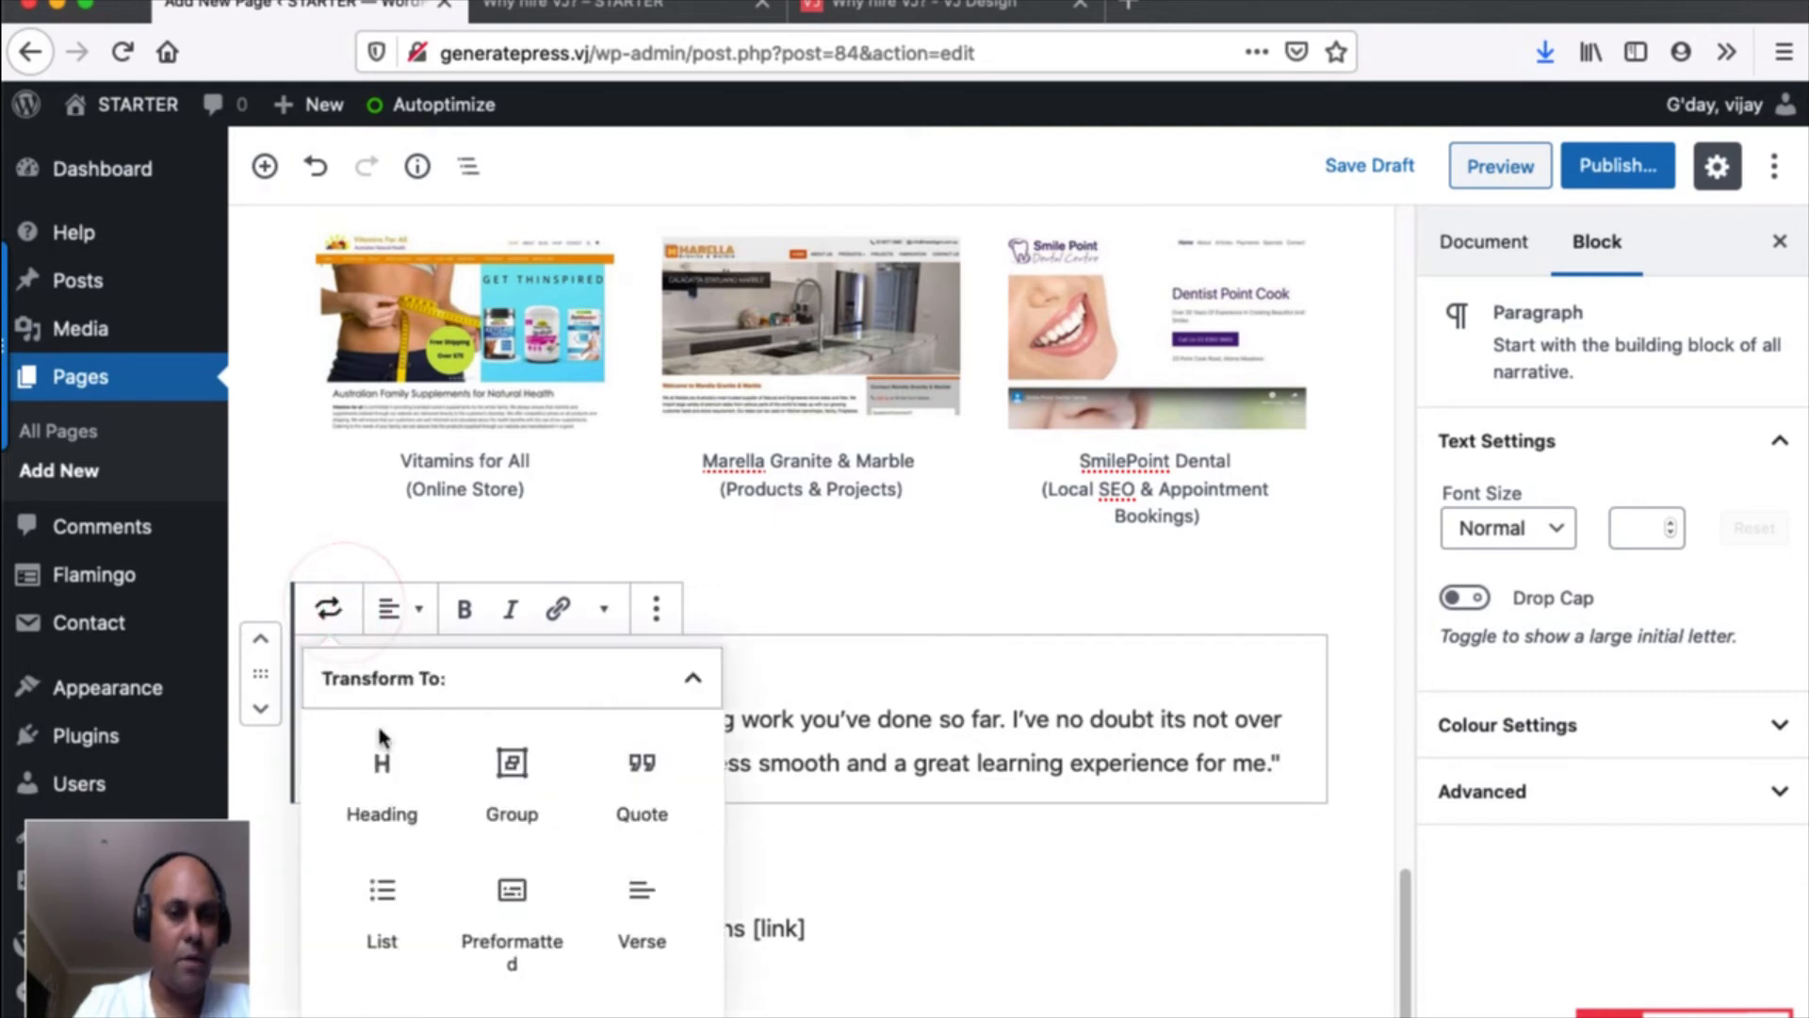
{"action": "left_click", "coordinate": [619, 804]}
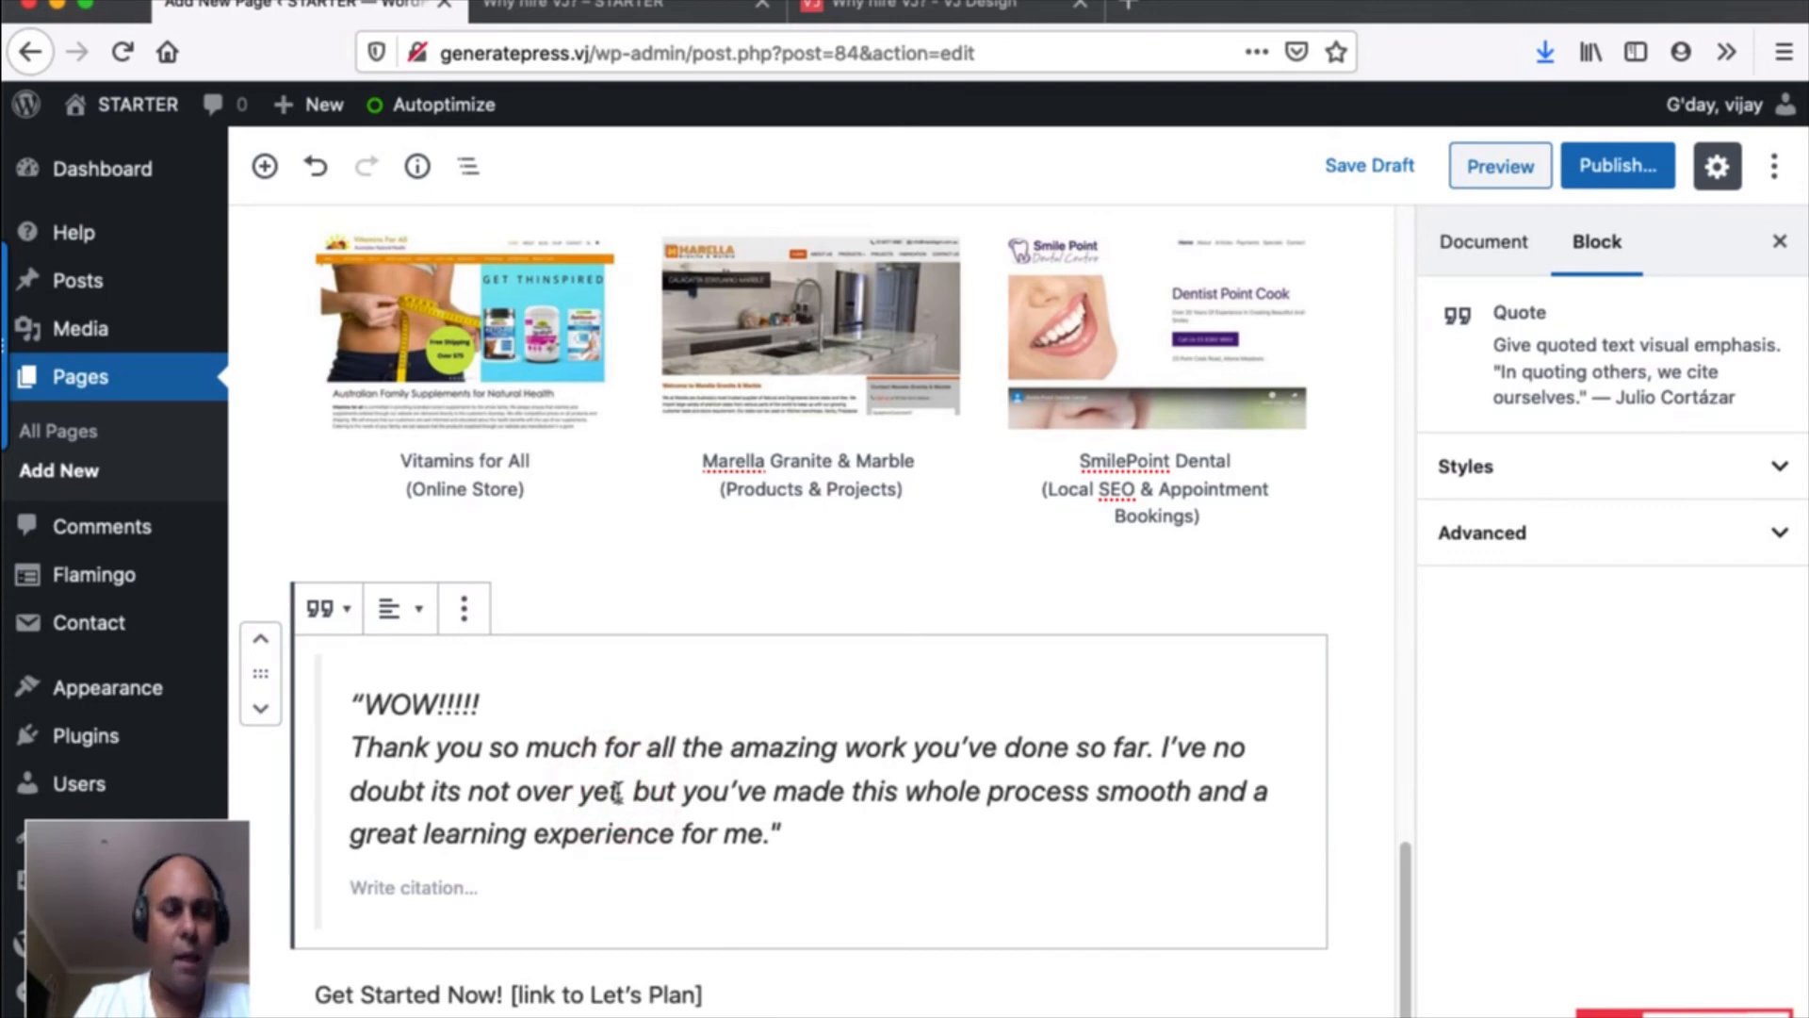
{"action": "left_click", "coordinate": [437, 882]}
{"action": "scroll", "coordinate": [437, 895], "scroll_direction": "down", "scroll_amount": 1}
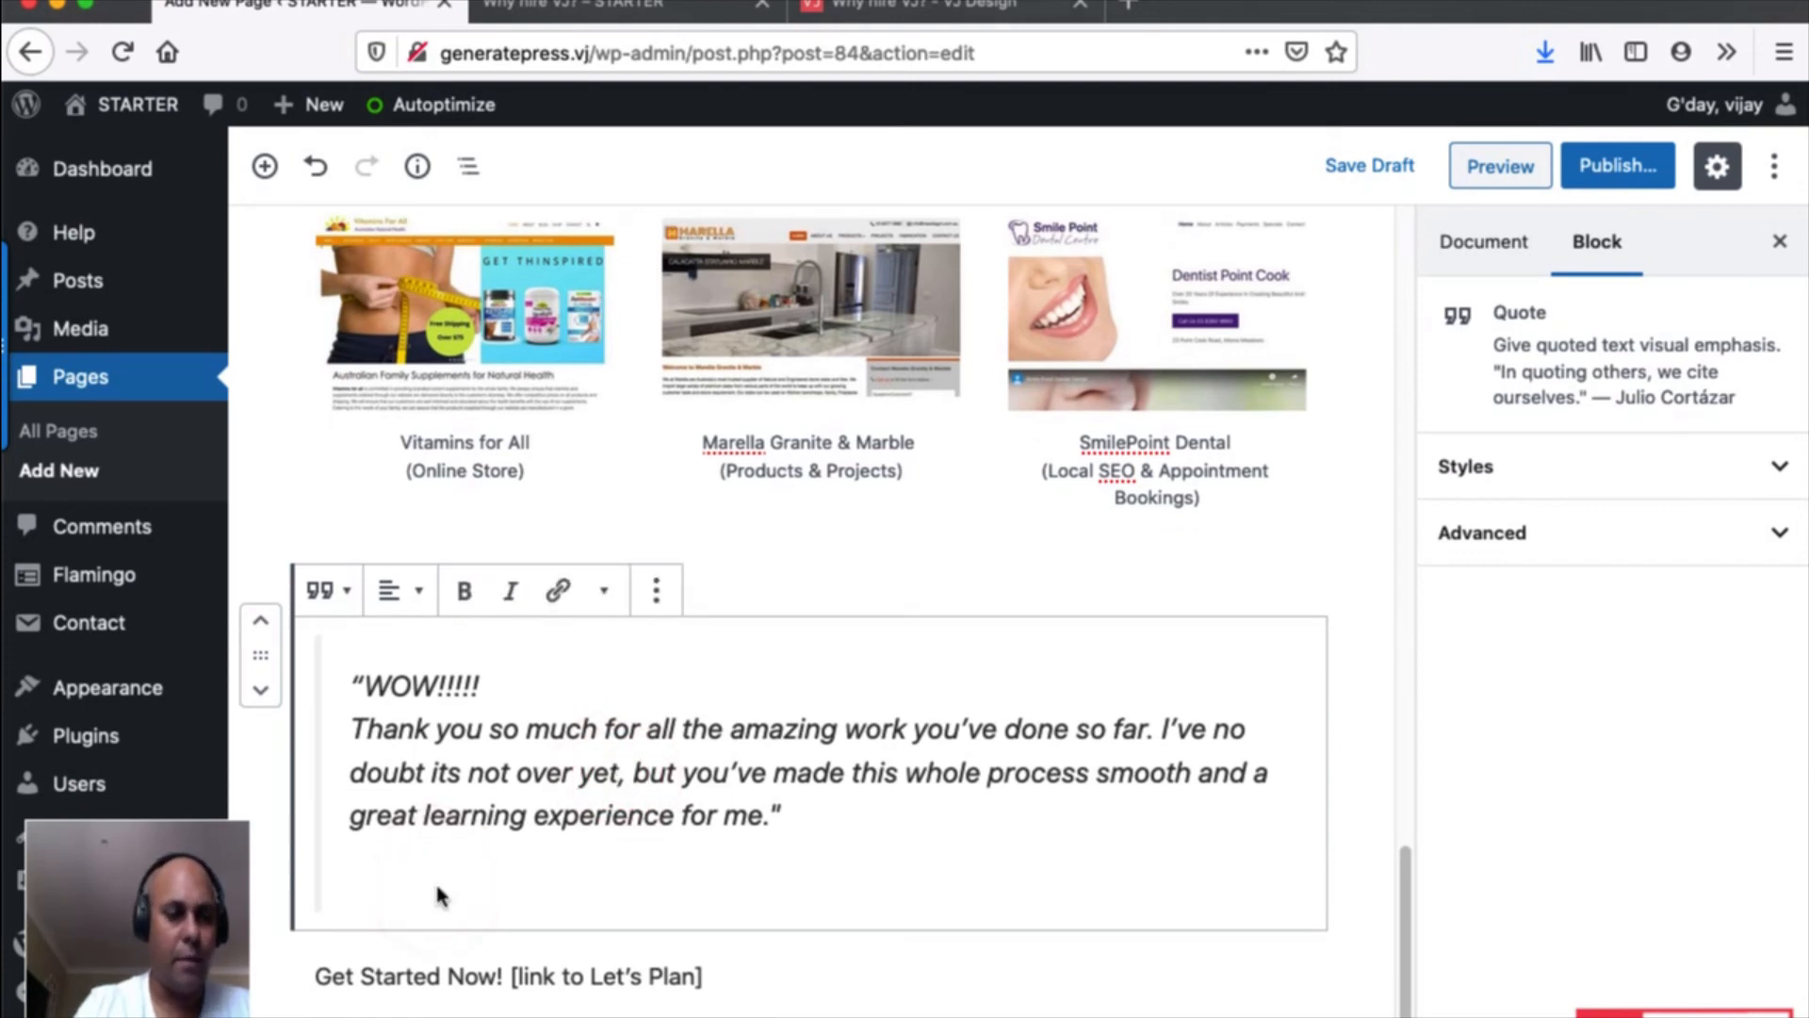
{"action": "key", "text": "super+v"}
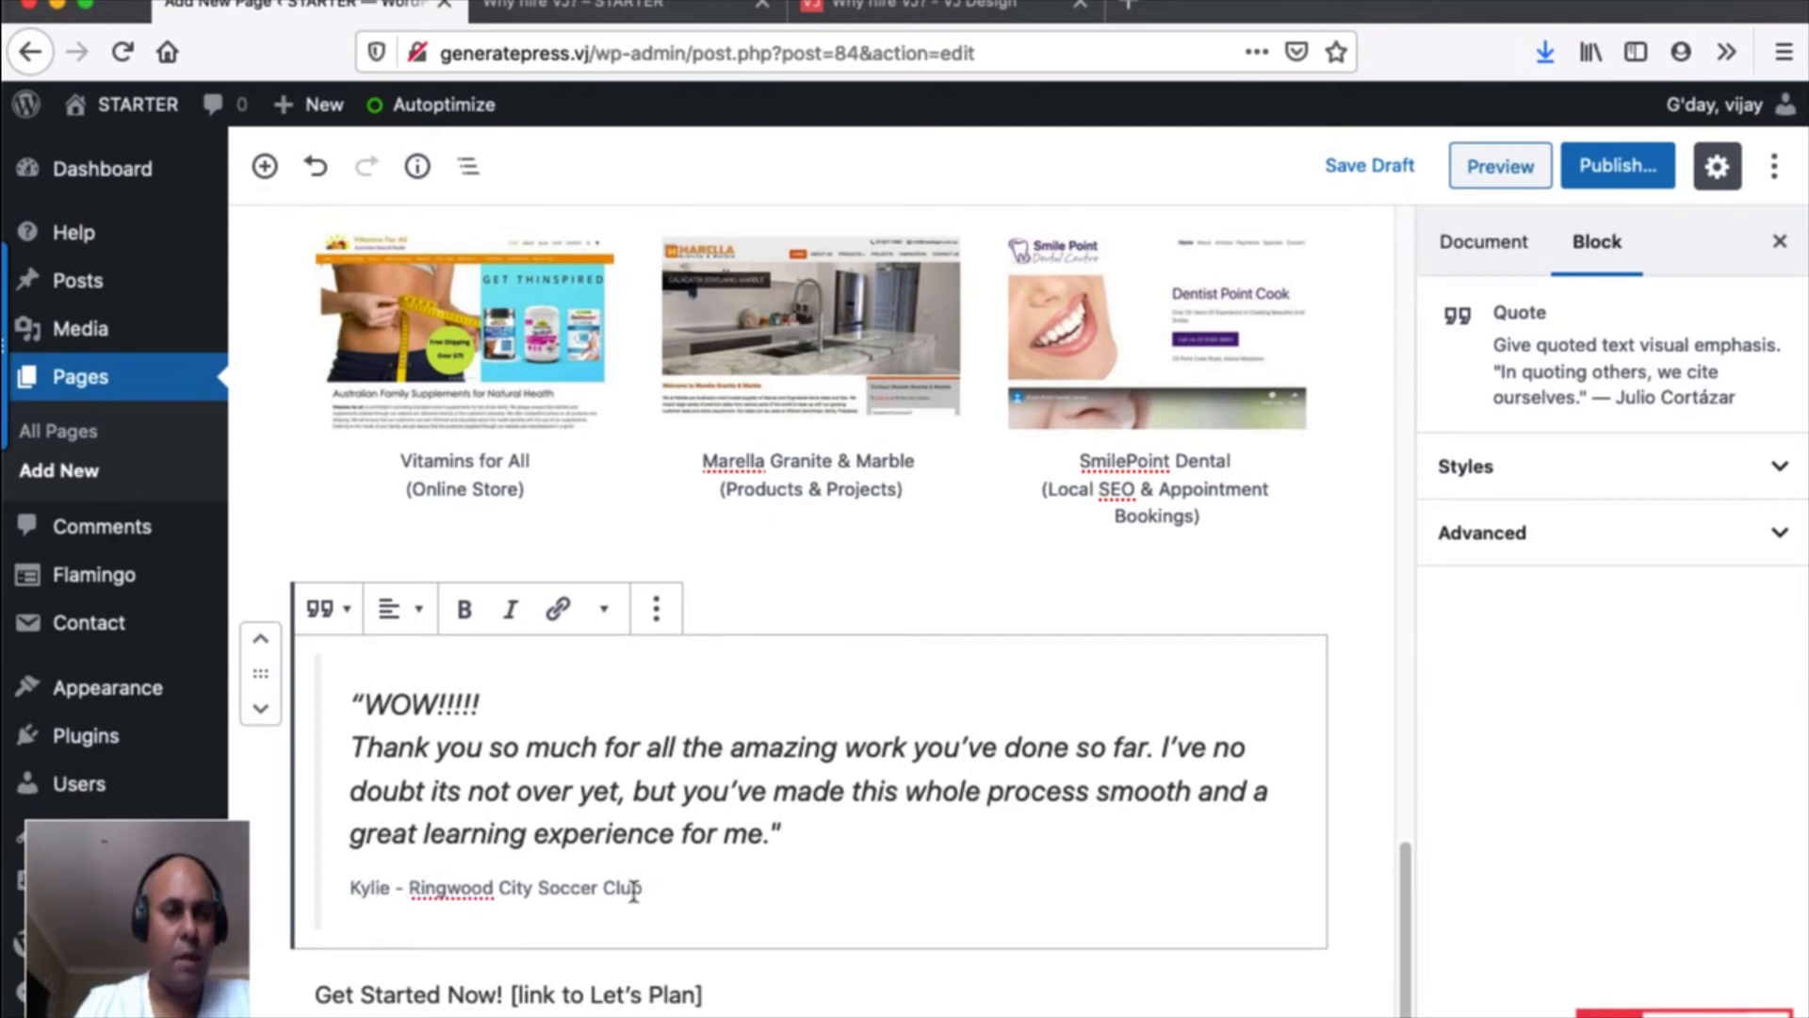
Centre the testimonial quote's text and apply the Large quote style.
{"action": "left_click", "coordinate": [415, 610]}
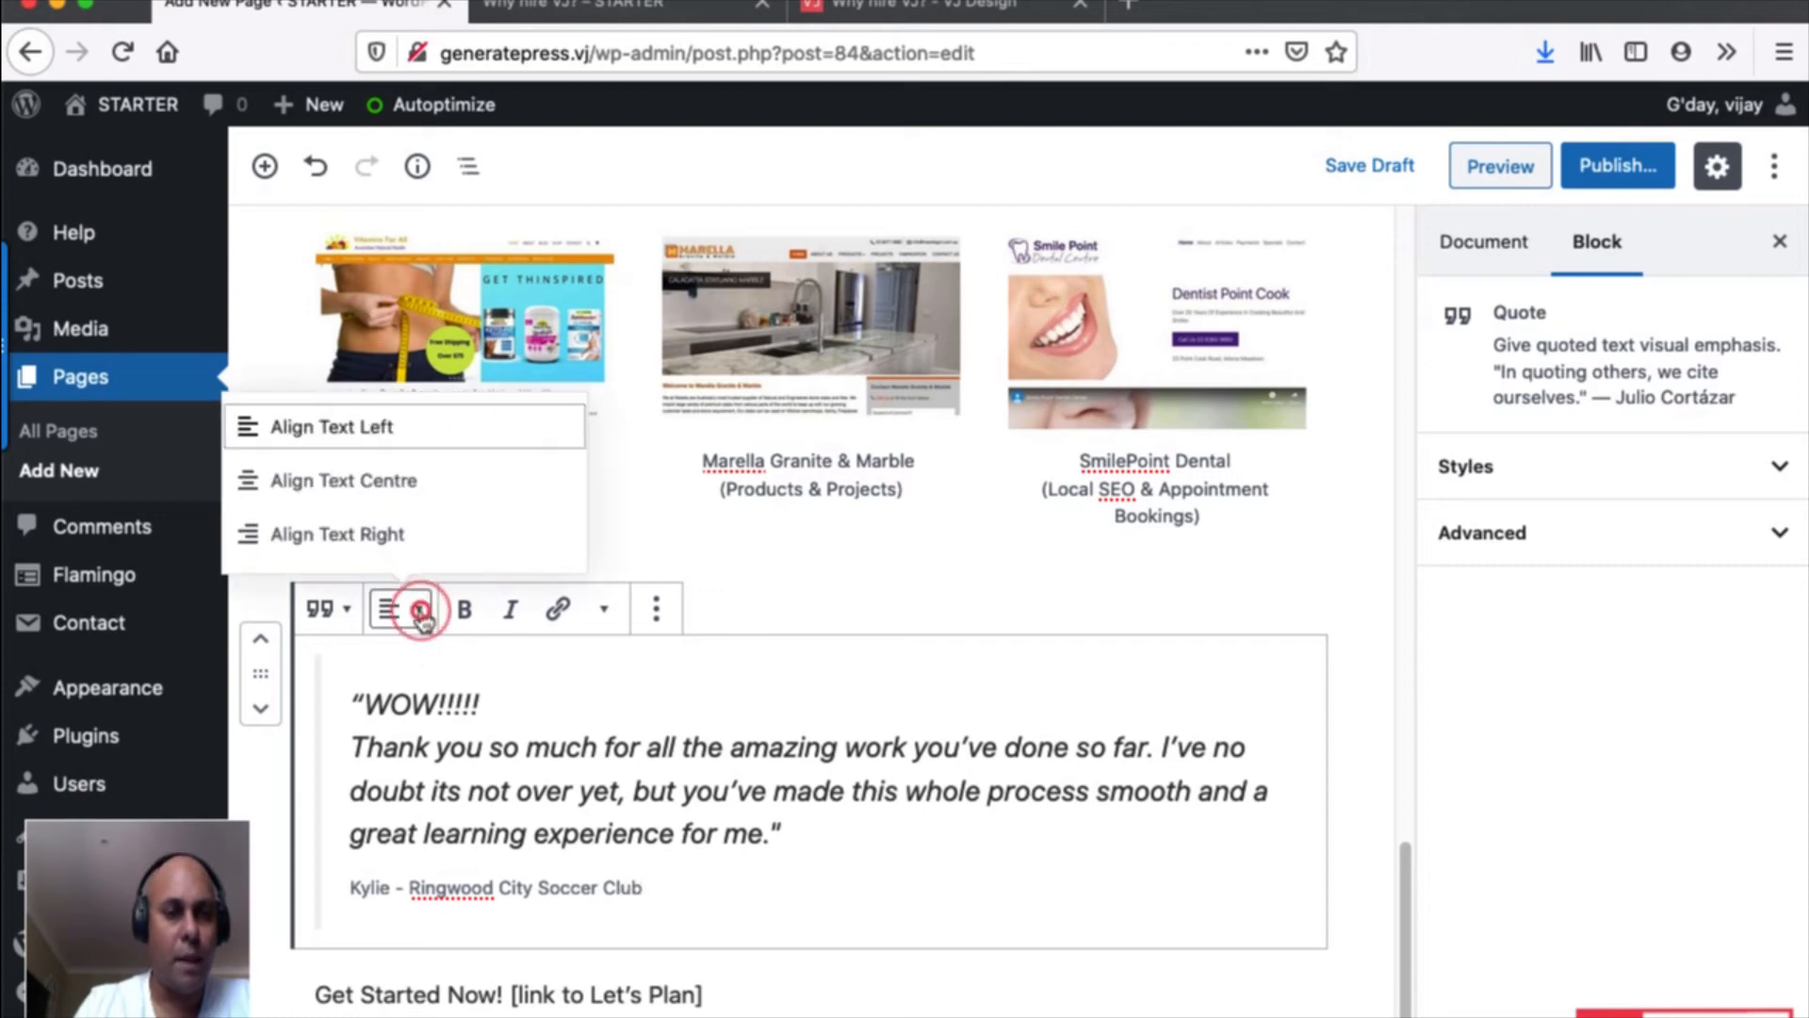
{"action": "left_click", "coordinate": [400, 501]}
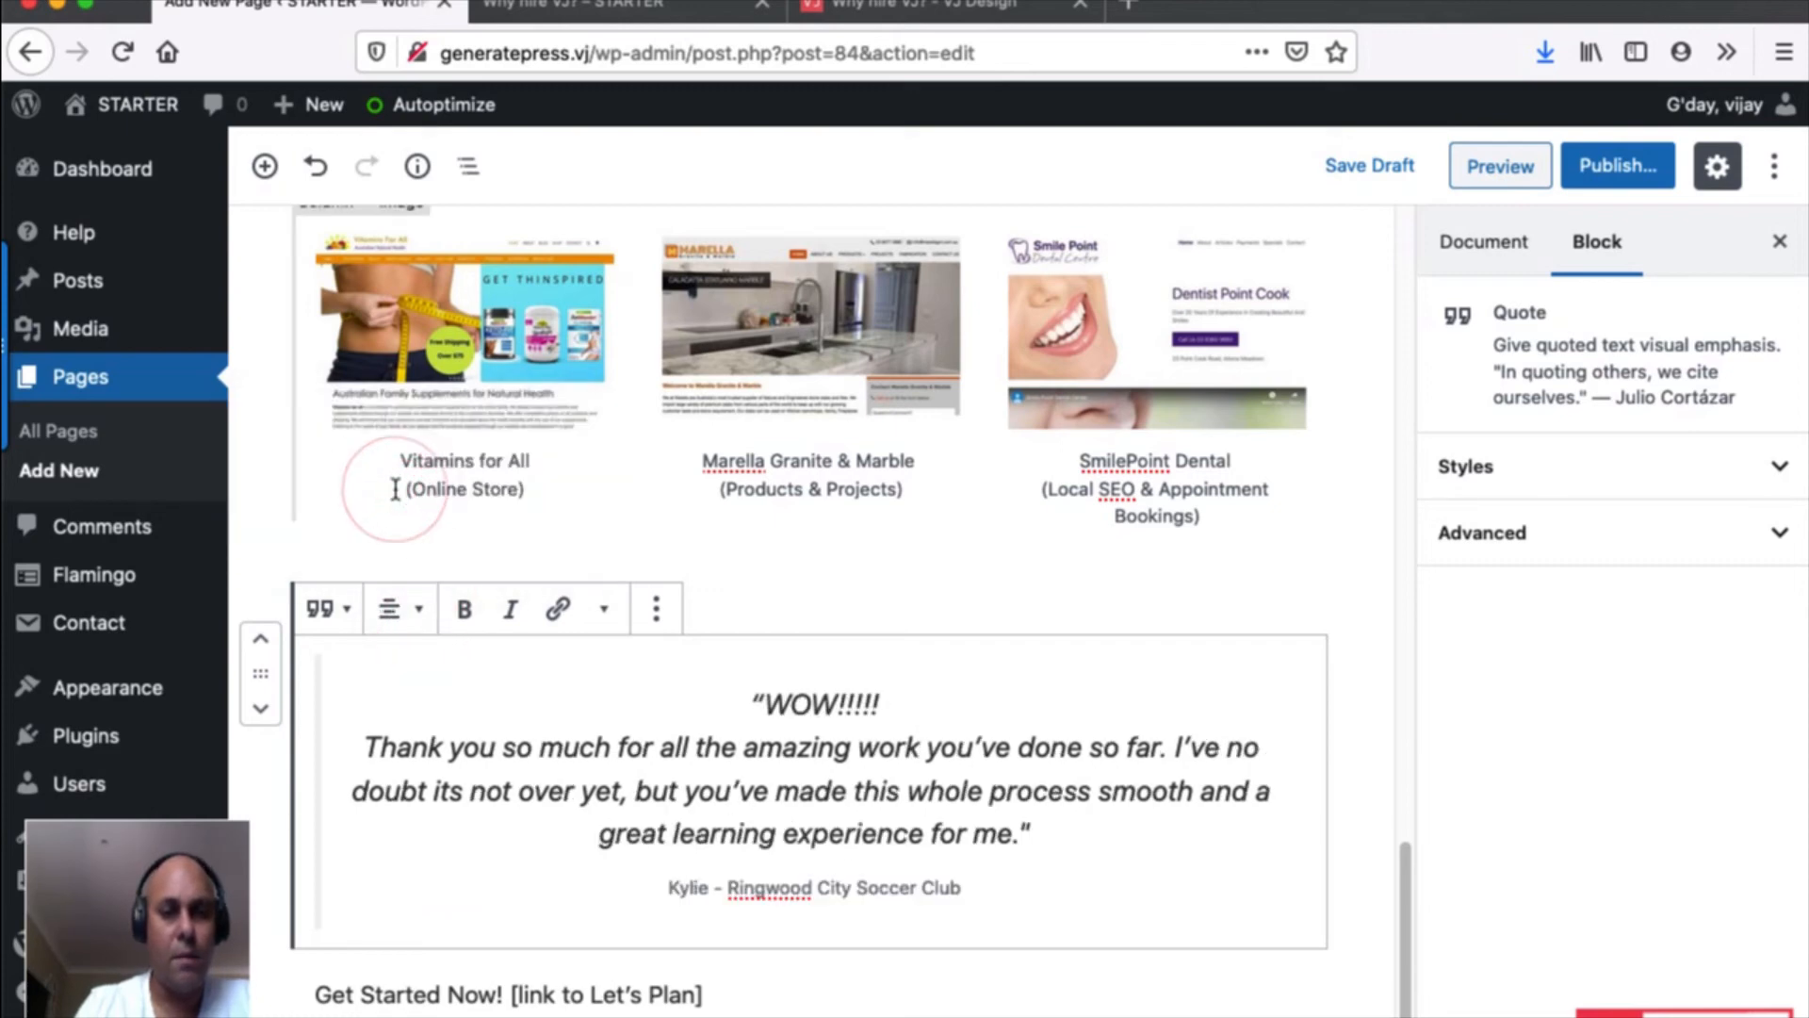
{"action": "left_click", "coordinate": [1777, 467]}
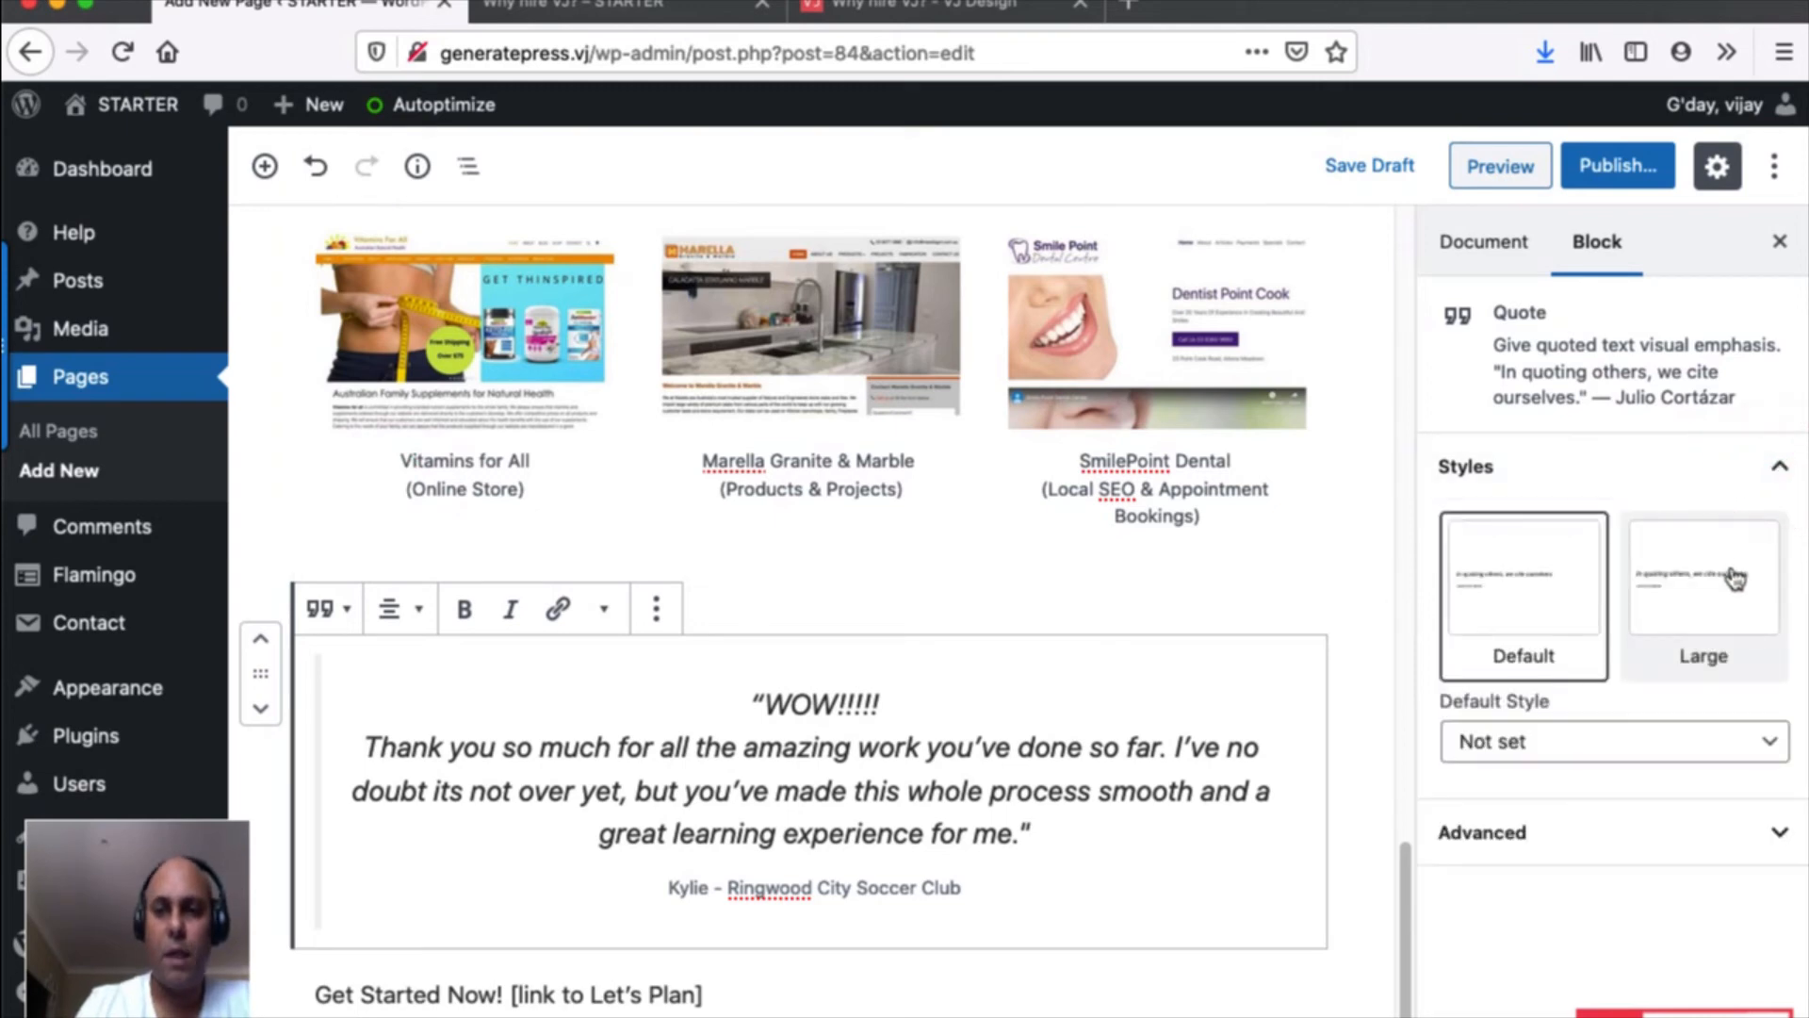
{"action": "left_click", "coordinate": [1734, 577]}
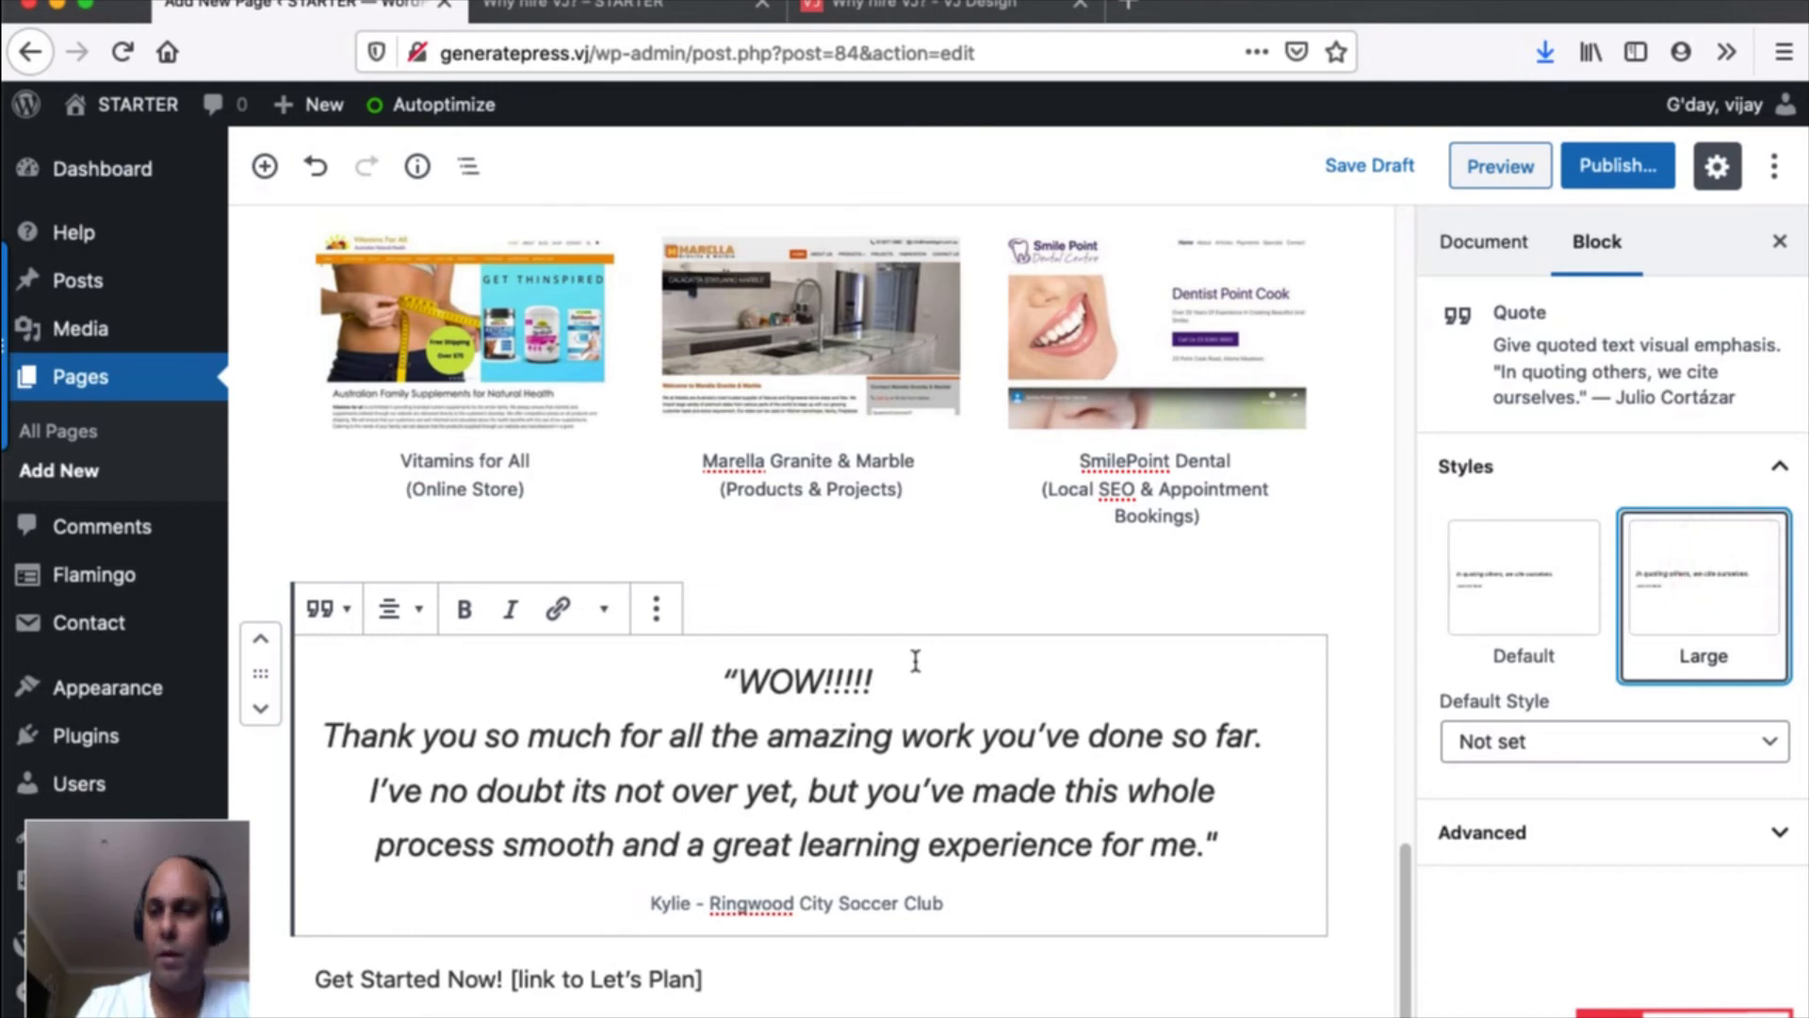
Insert a spacer block between the testimonial quote and the "Get Started Now!" line and set its height to 32 pixels.
{"action": "scroll", "coordinate": [991, 629], "scroll_direction": "down", "scroll_amount": 3}
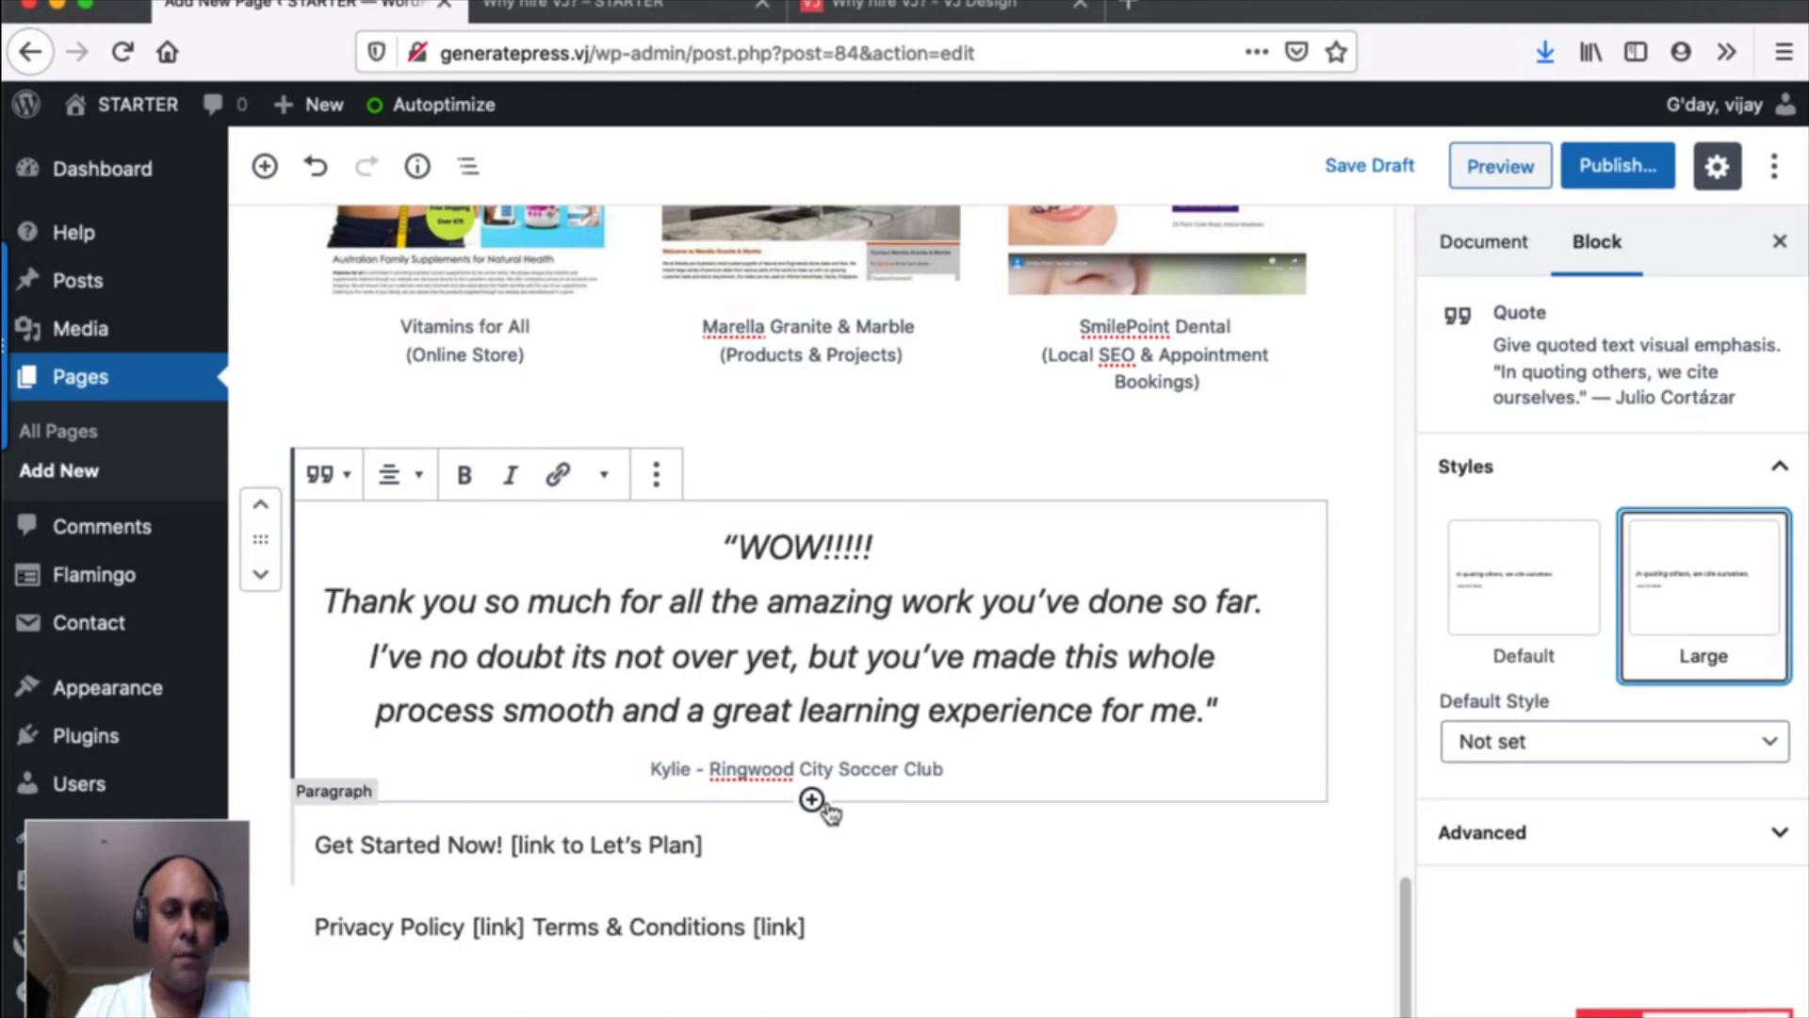
{"action": "left_click", "coordinate": [812, 800]}
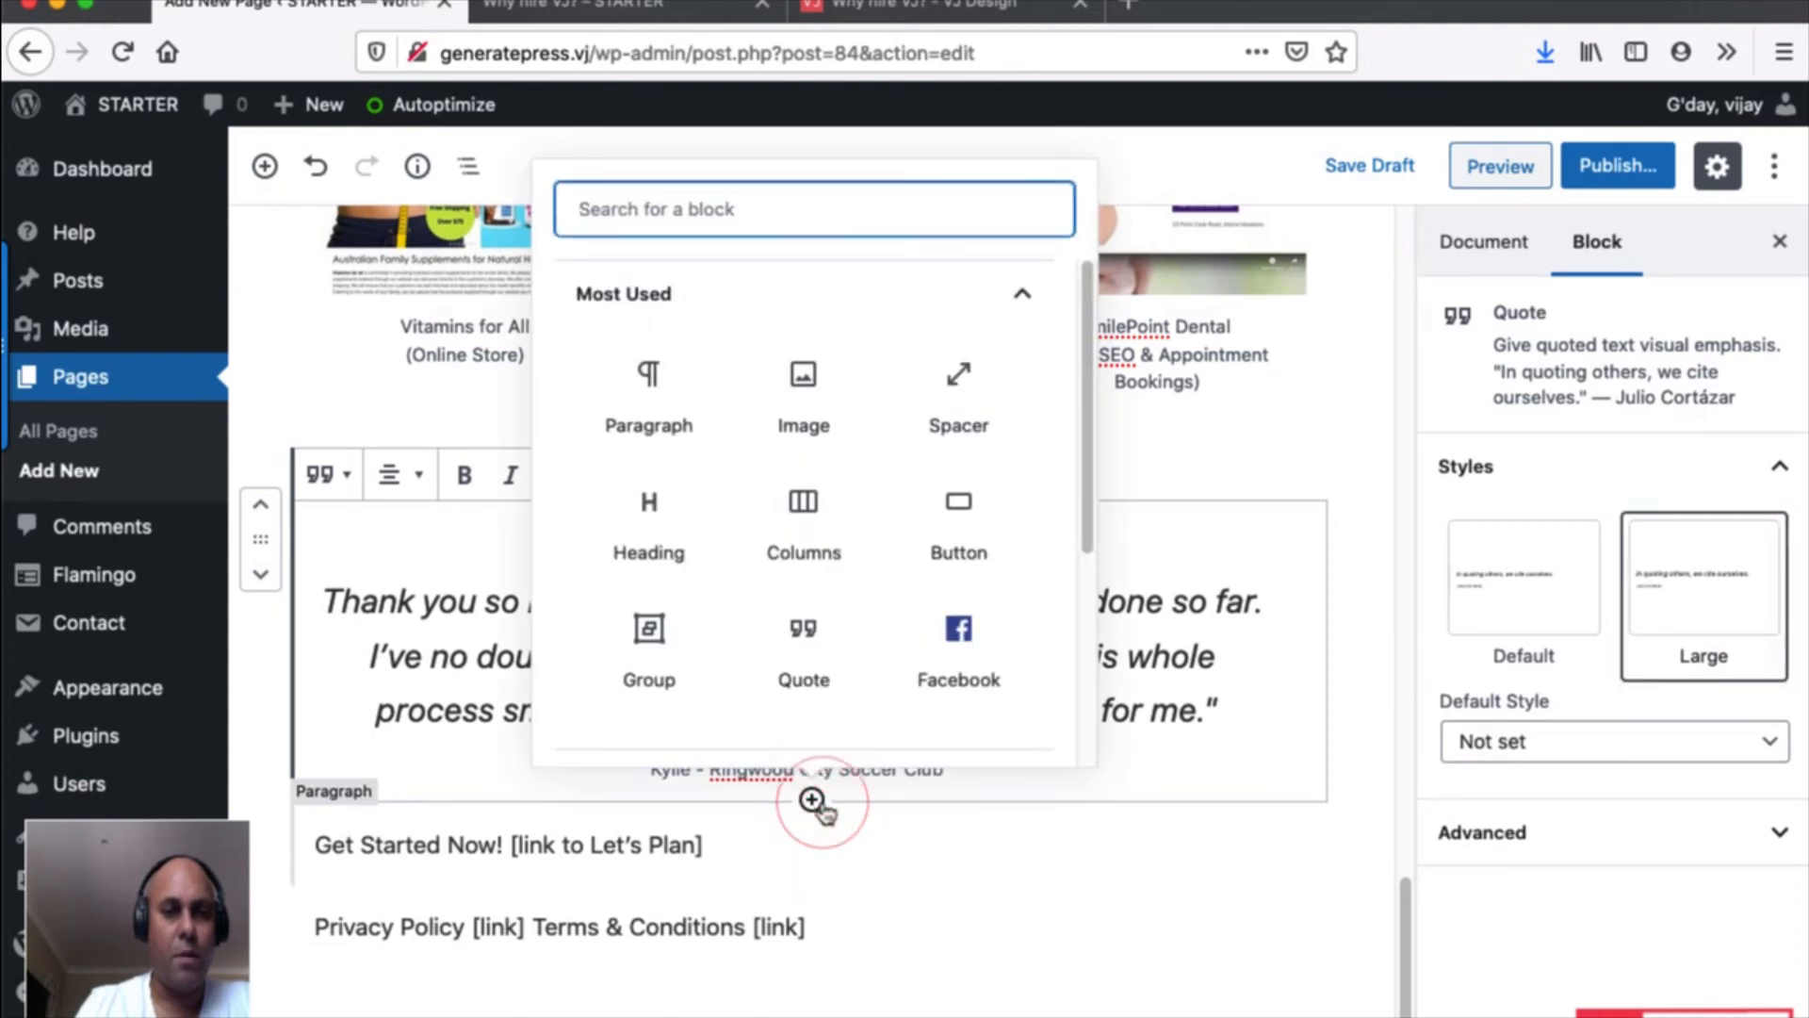
{"action": "left_click", "coordinate": [952, 415]}
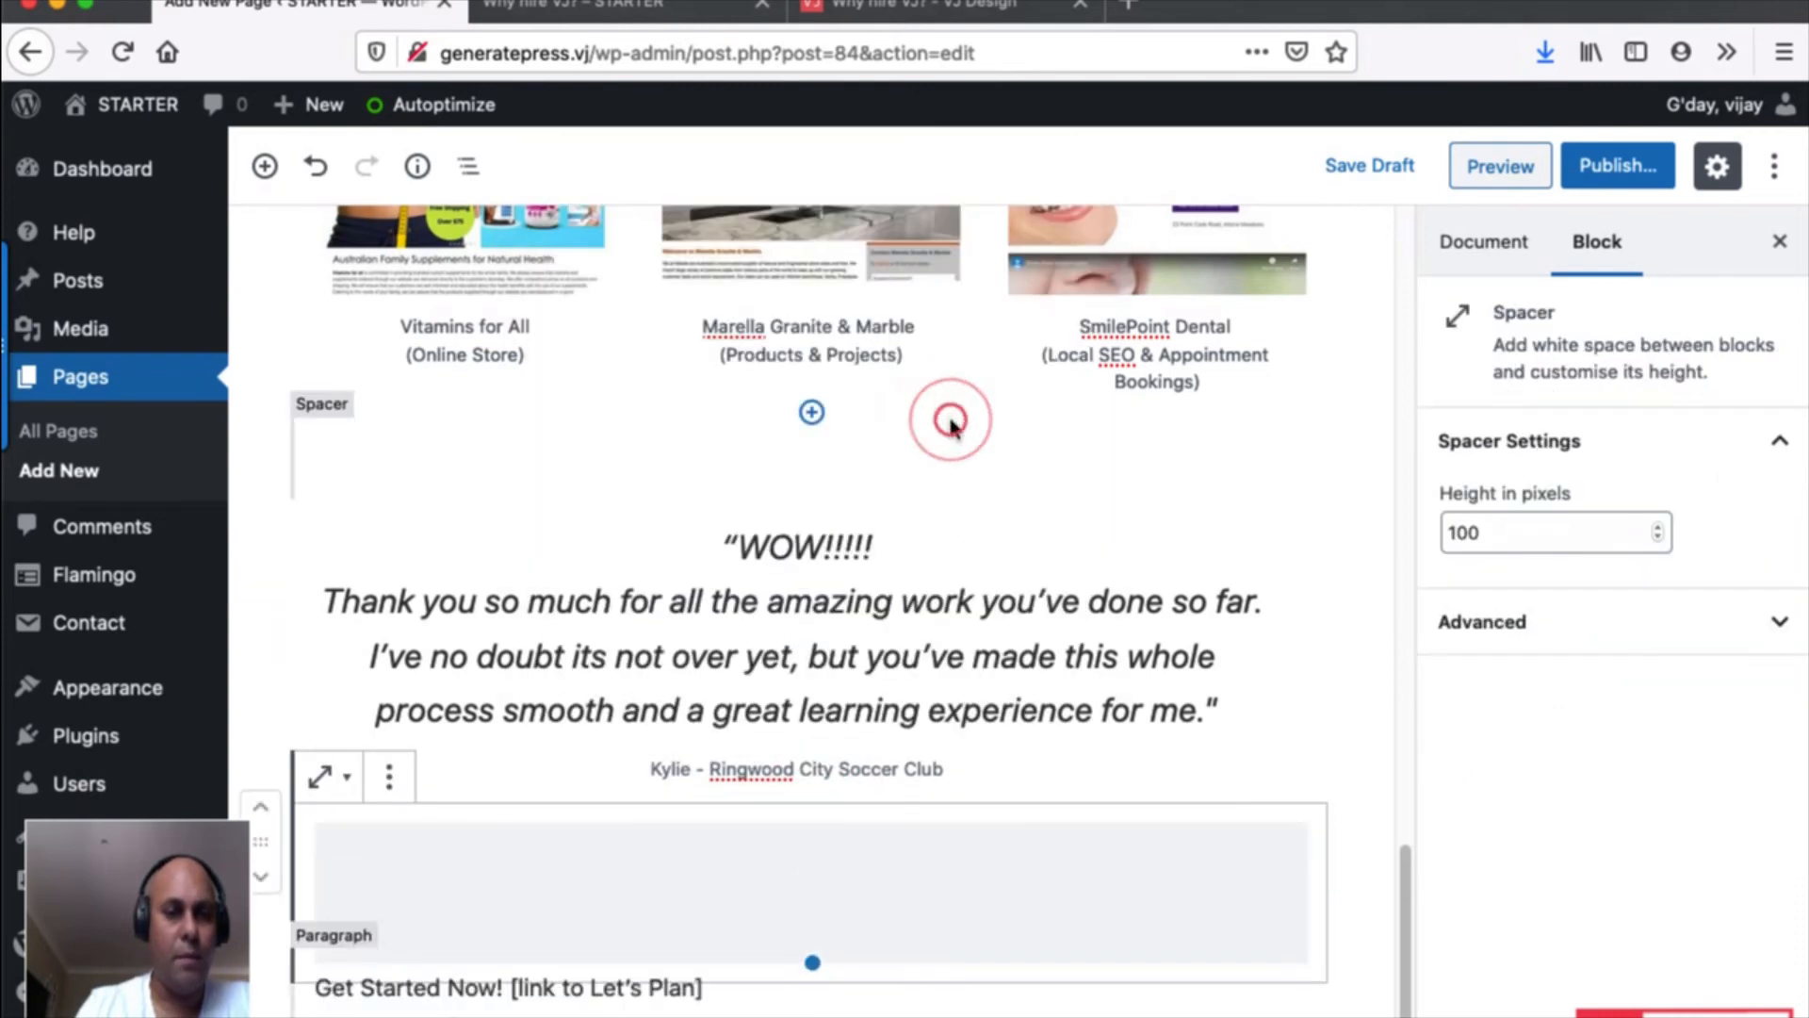
{"action": "double_click", "coordinate": [1499, 533]}
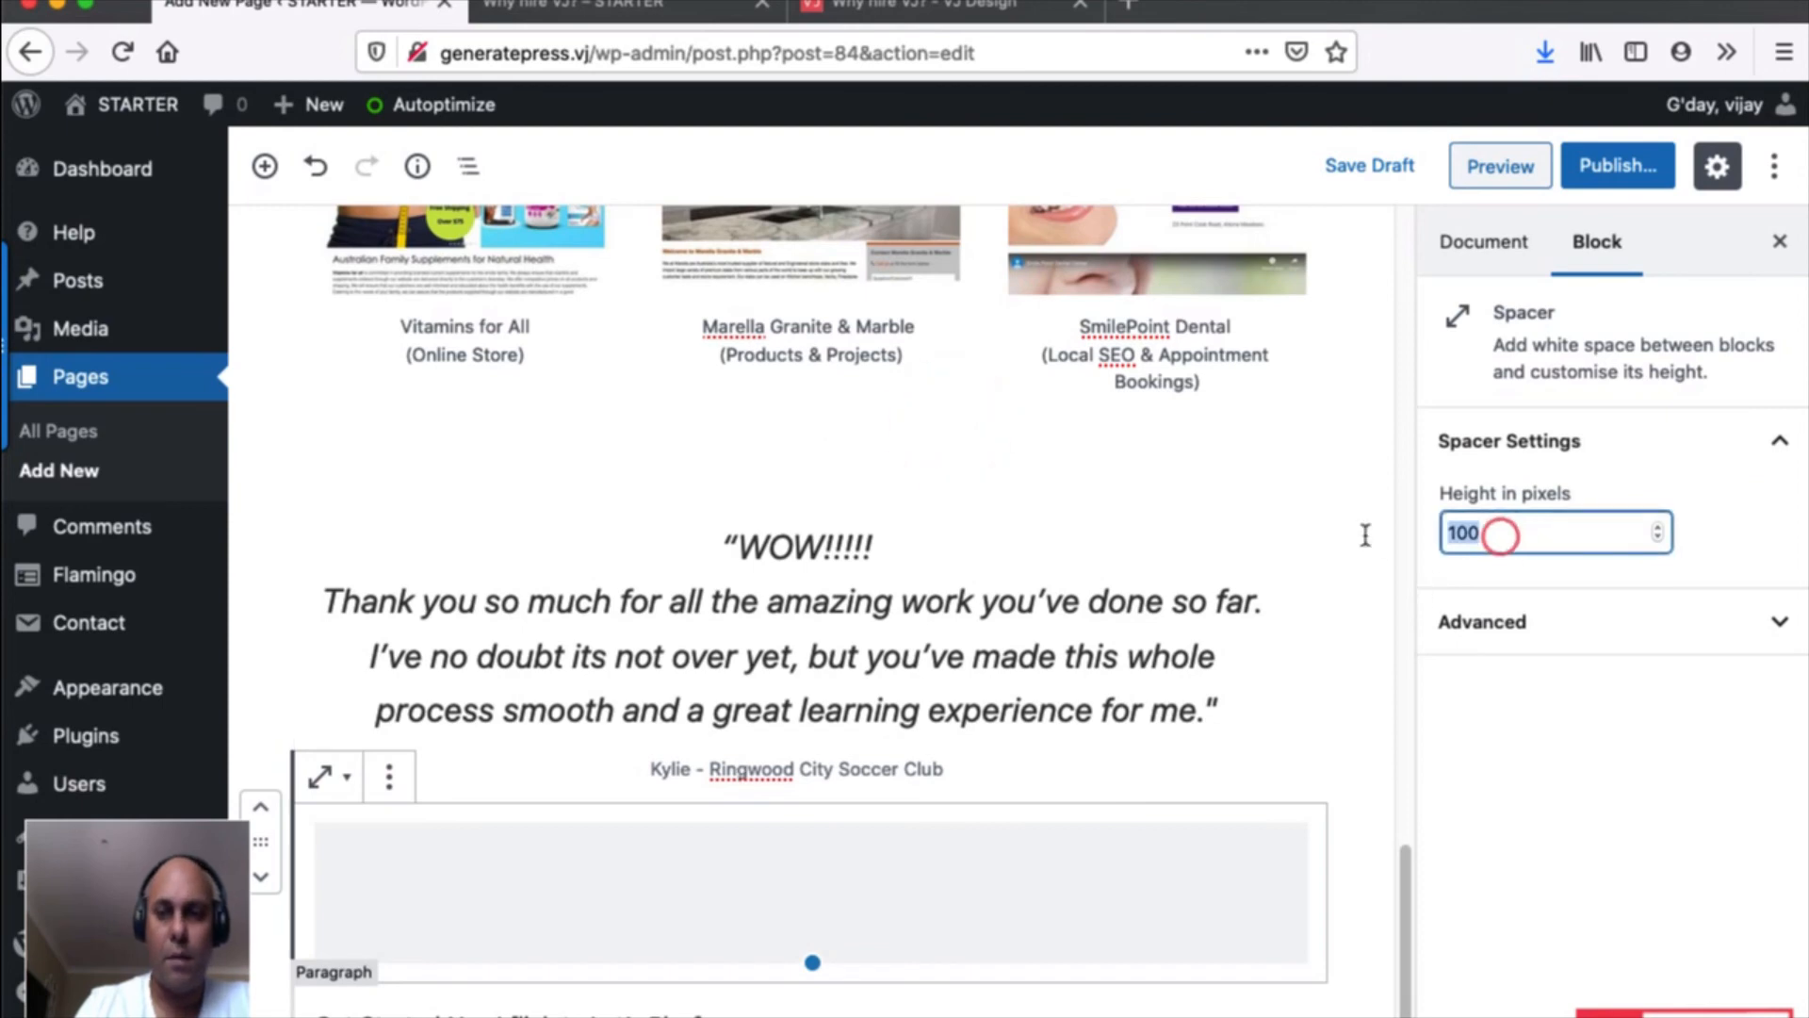
{"action": "type", "text": "32"}
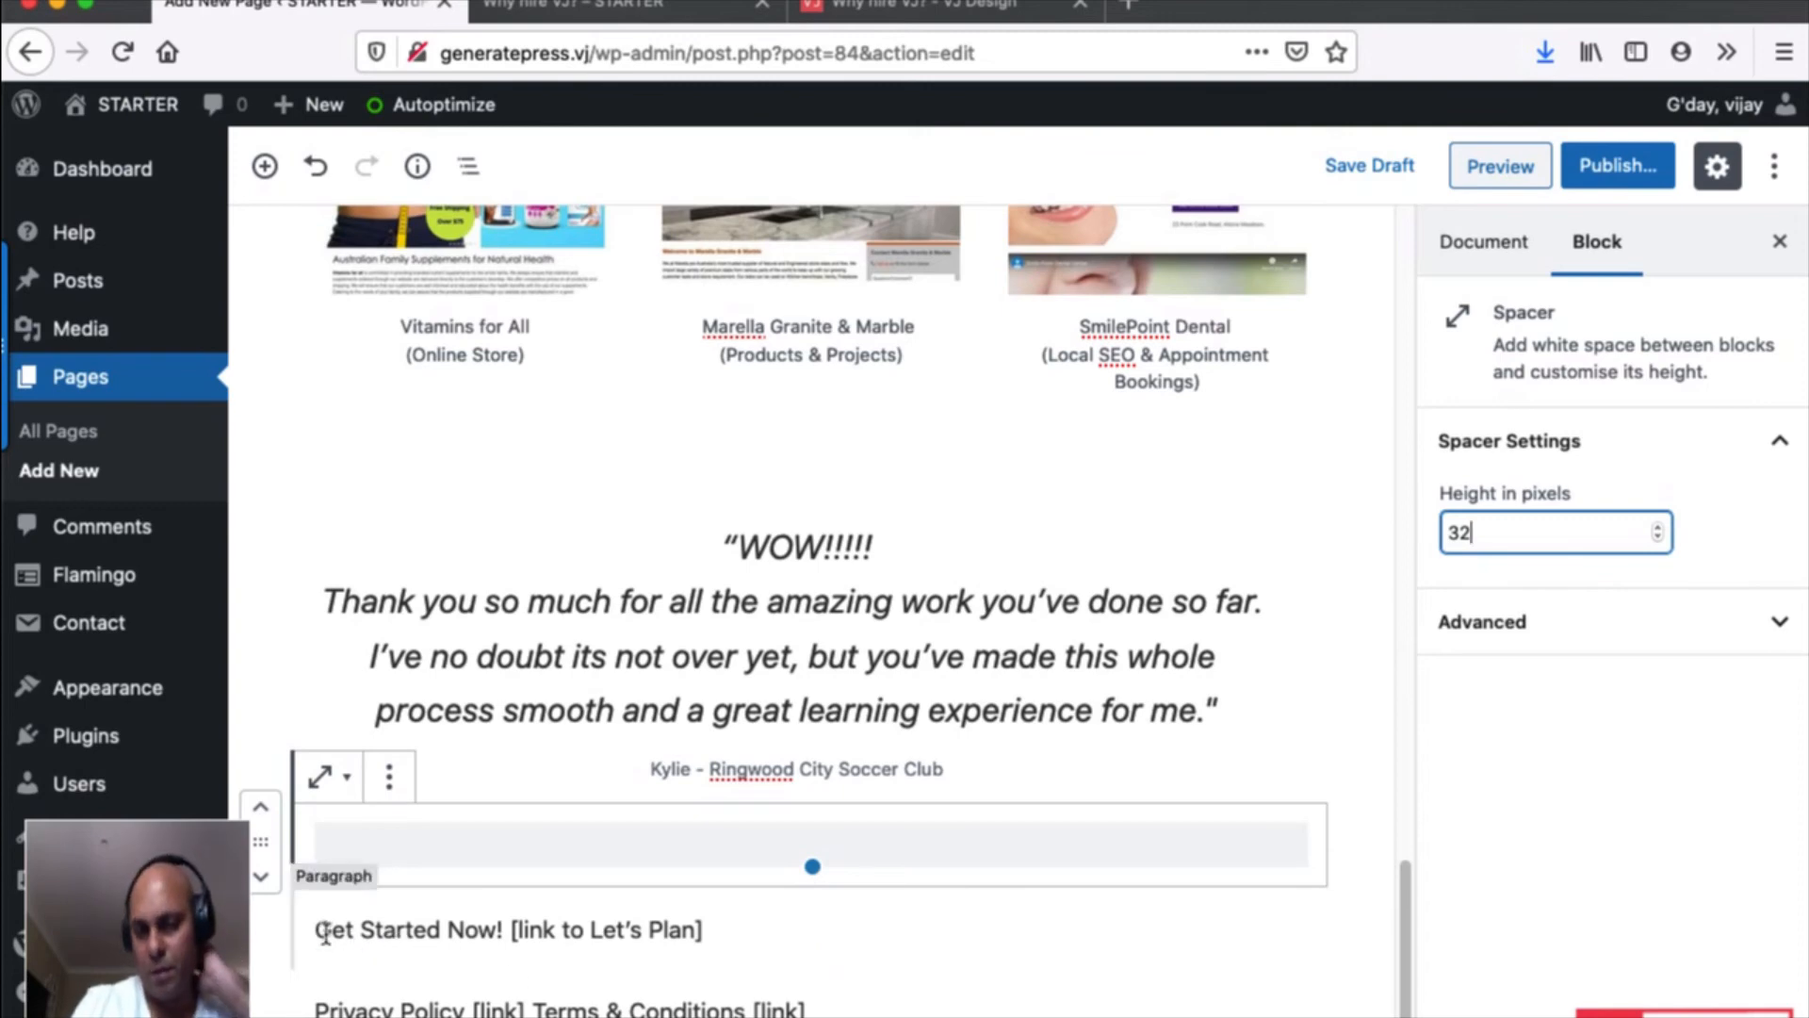
Duplicate the "Hire Me!" button block in the hero section.
{"action": "scroll", "coordinate": [566, 792], "scroll_direction": "up", "scroll_amount": 15}
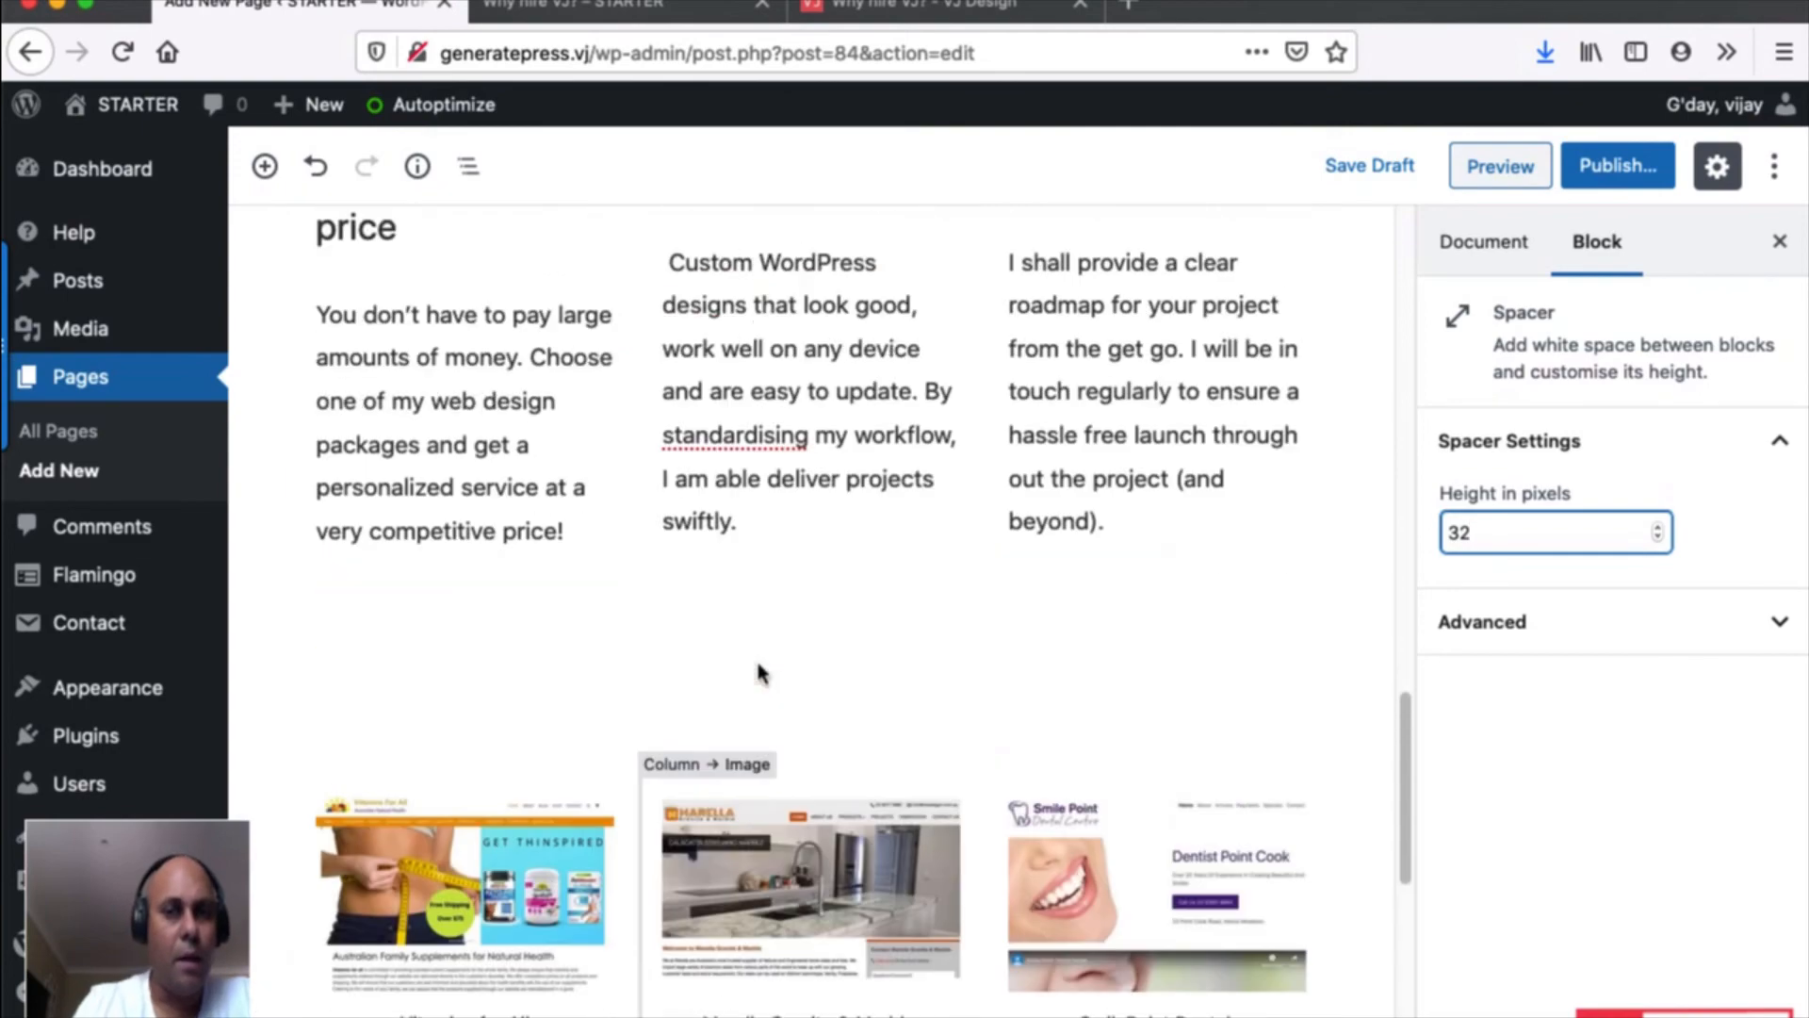
{"action": "scroll", "coordinate": [759, 665], "scroll_direction": "up", "scroll_amount": 10}
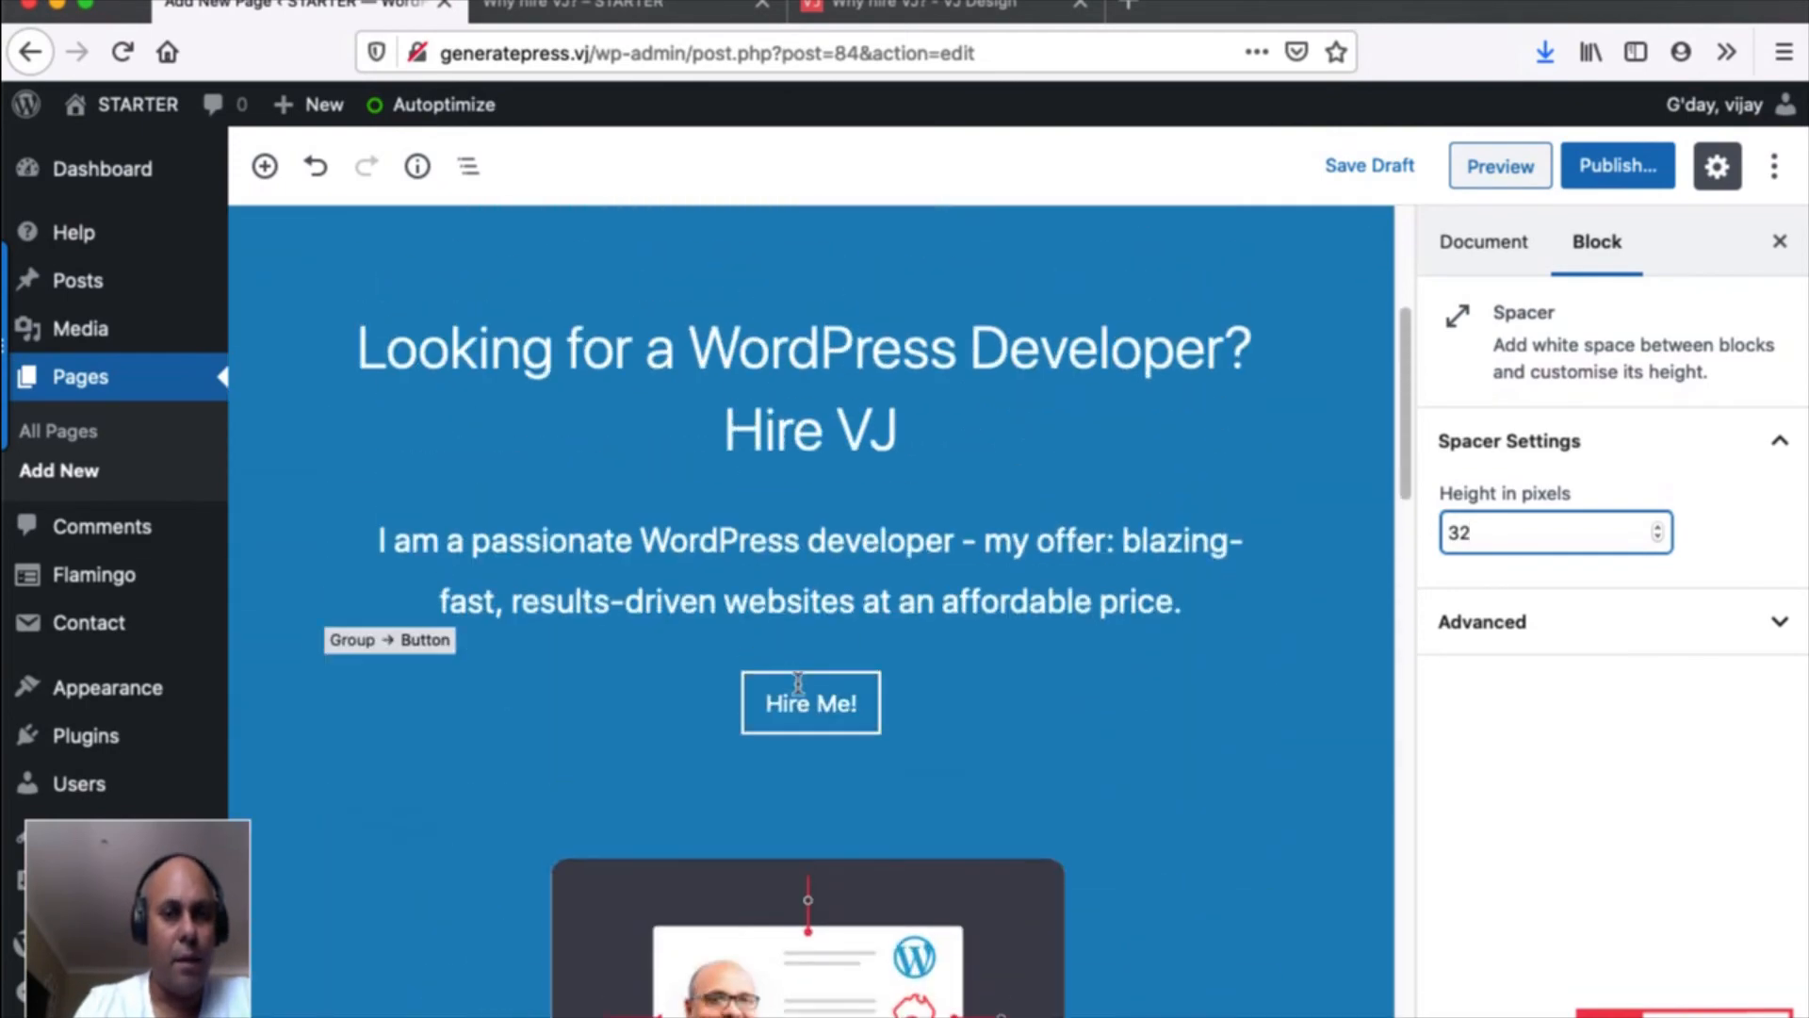
{"action": "left_click", "coordinate": [795, 698]}
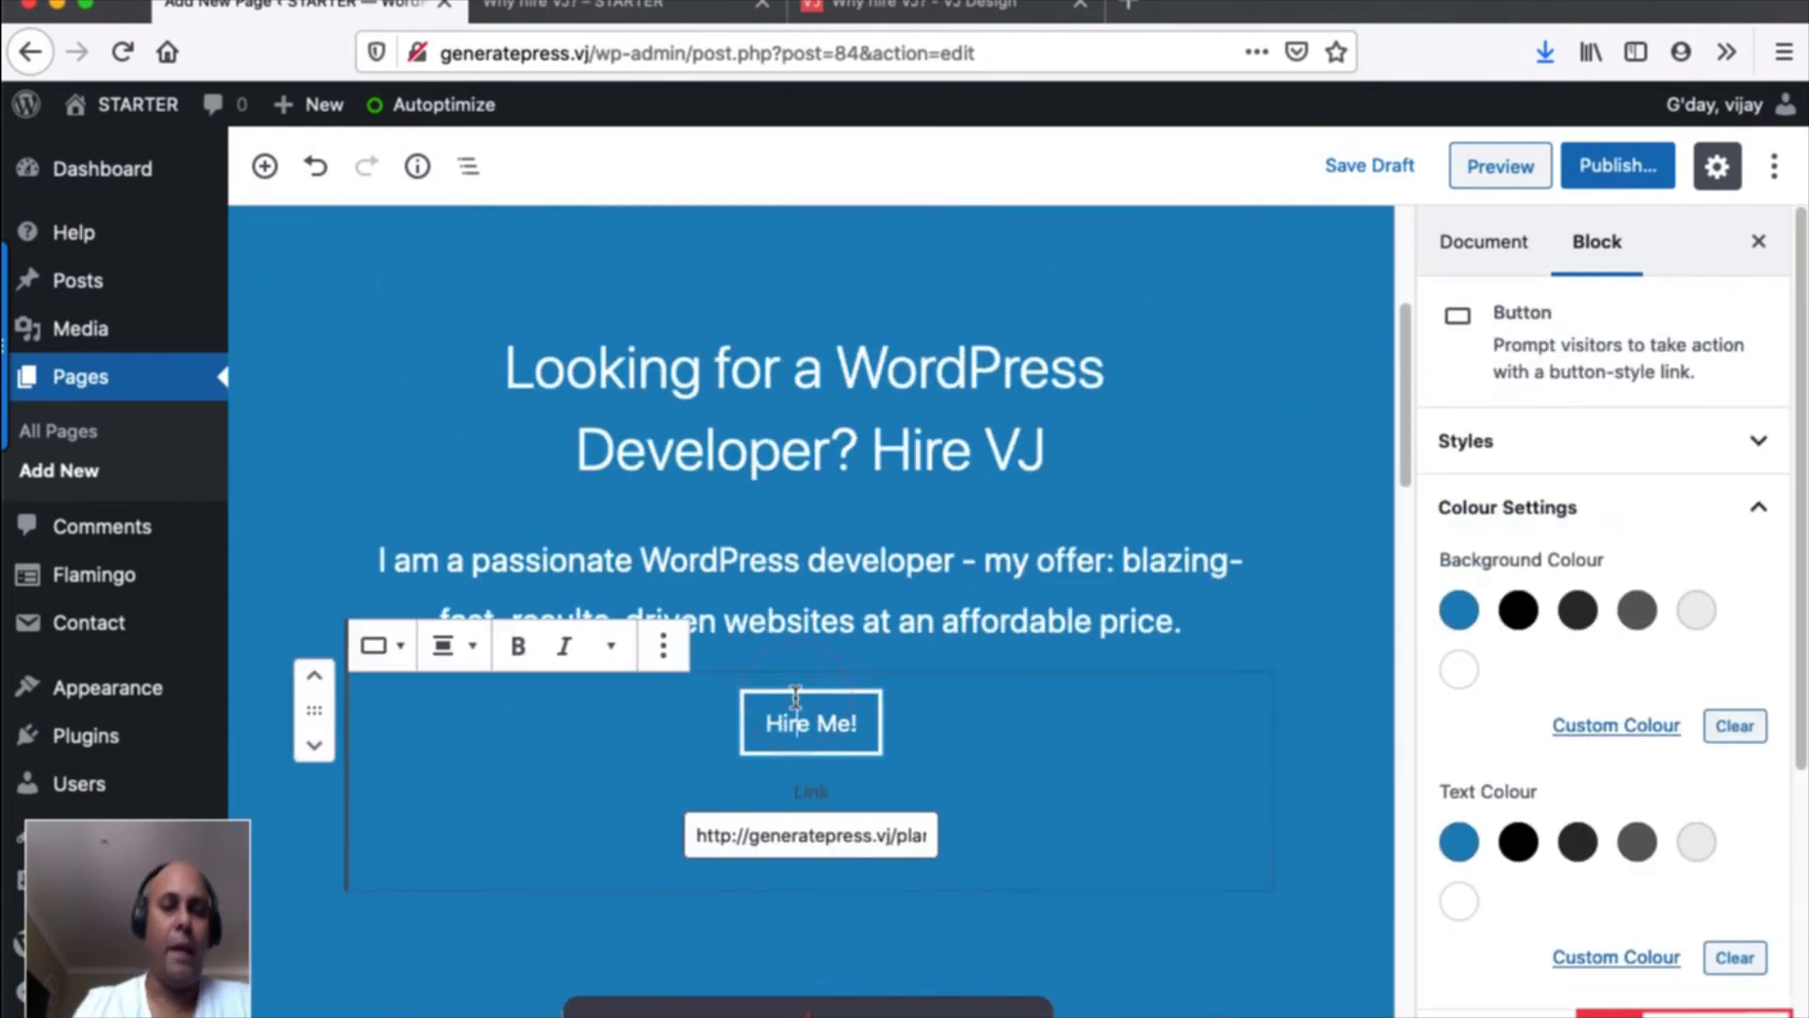
{"action": "left_click", "coordinate": [664, 649]}
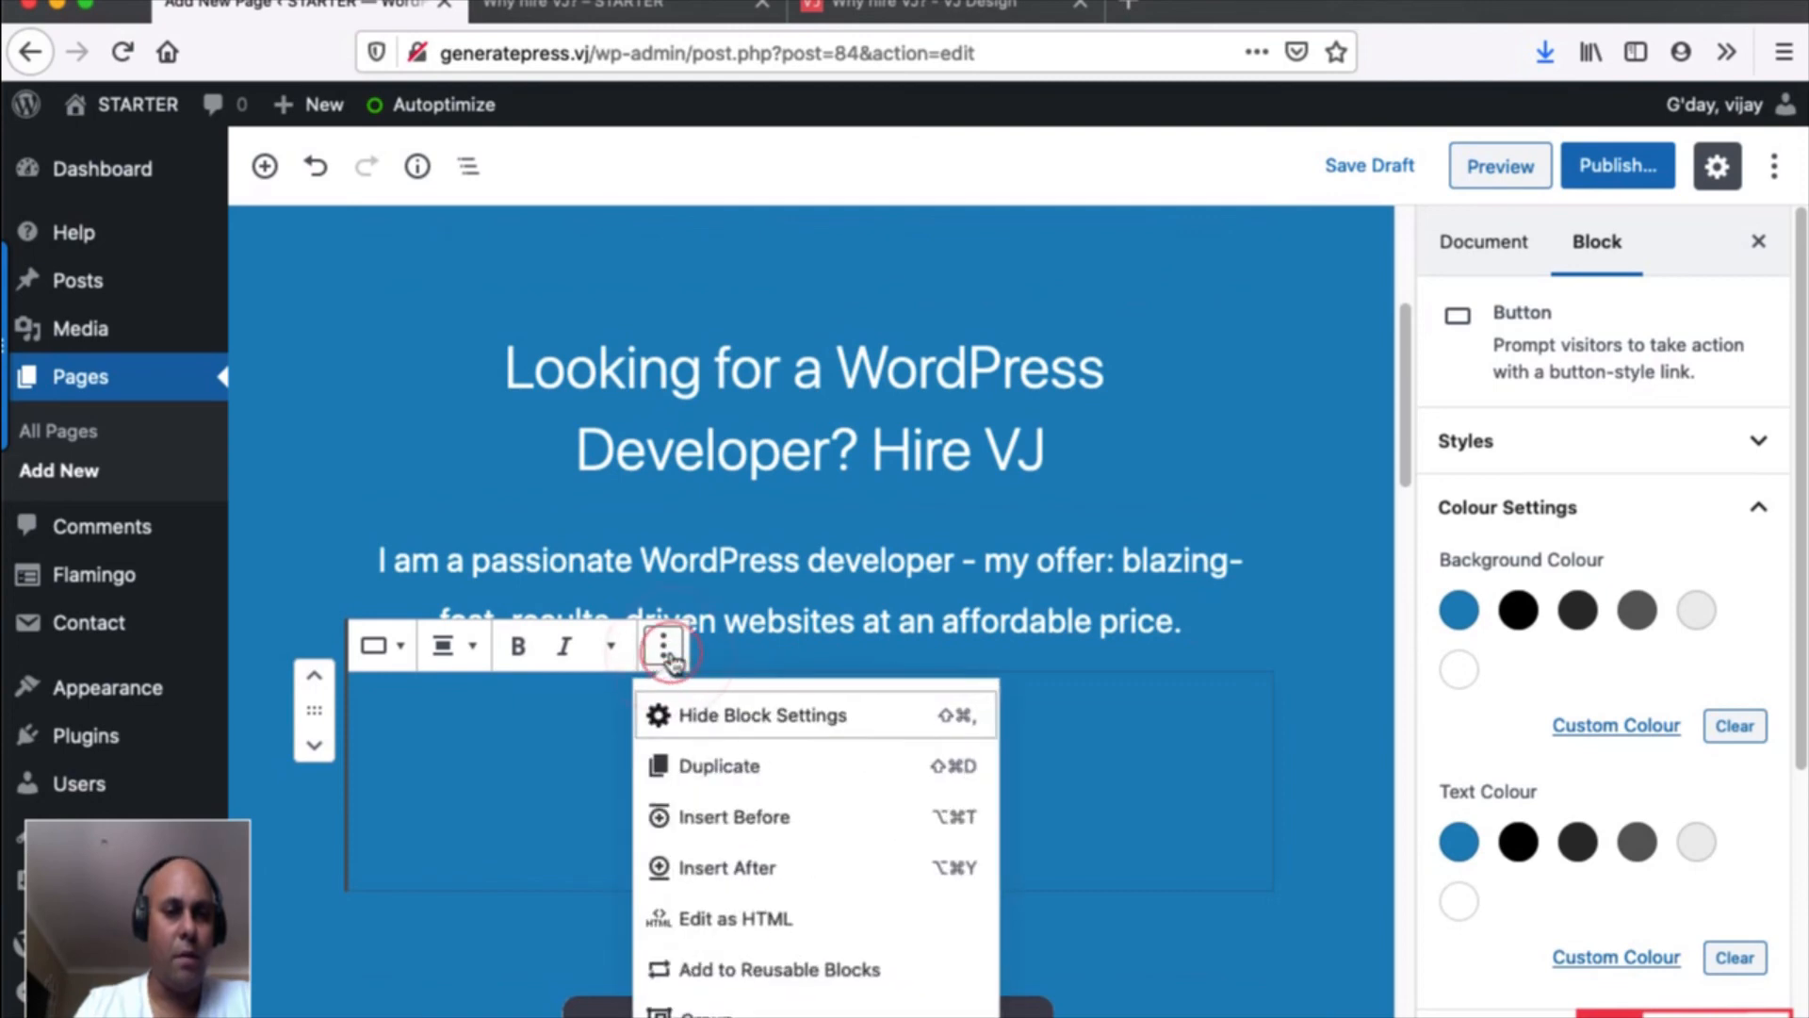
{"action": "left_click", "coordinate": [681, 768]}
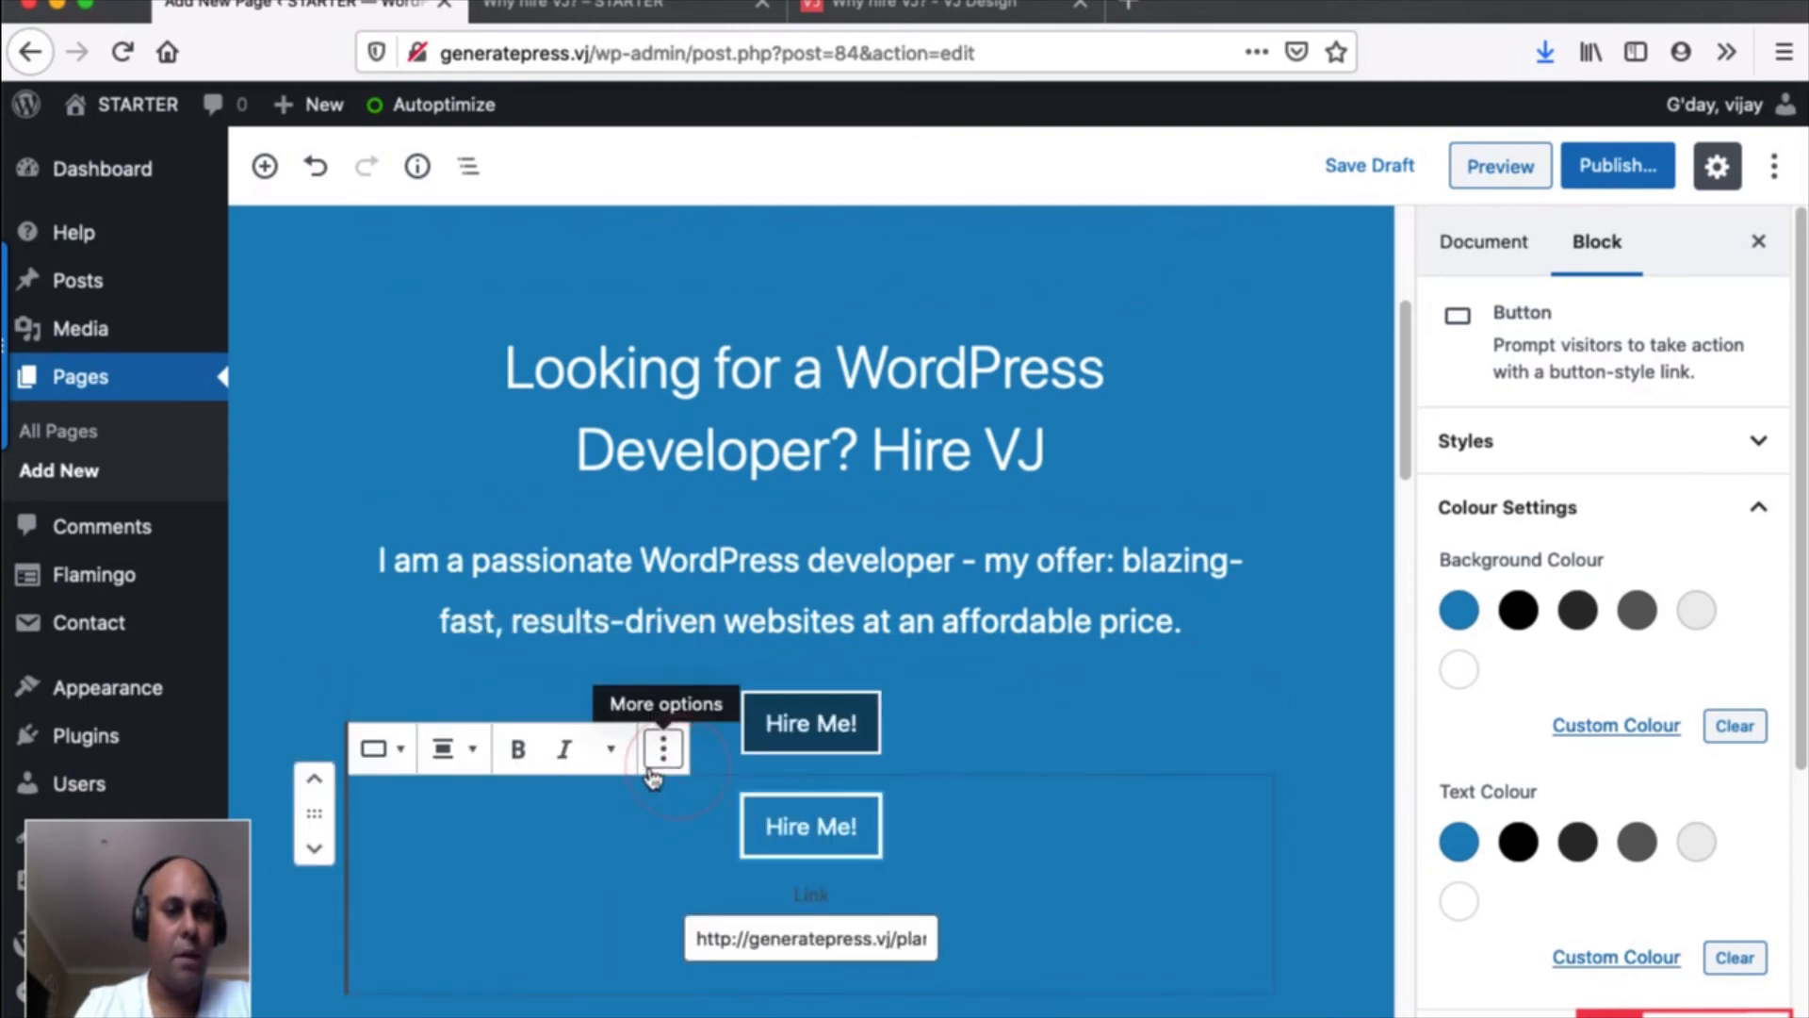
{"action": "scroll", "coordinate": [393, 895], "scroll_direction": "down", "scroll_amount": 4}
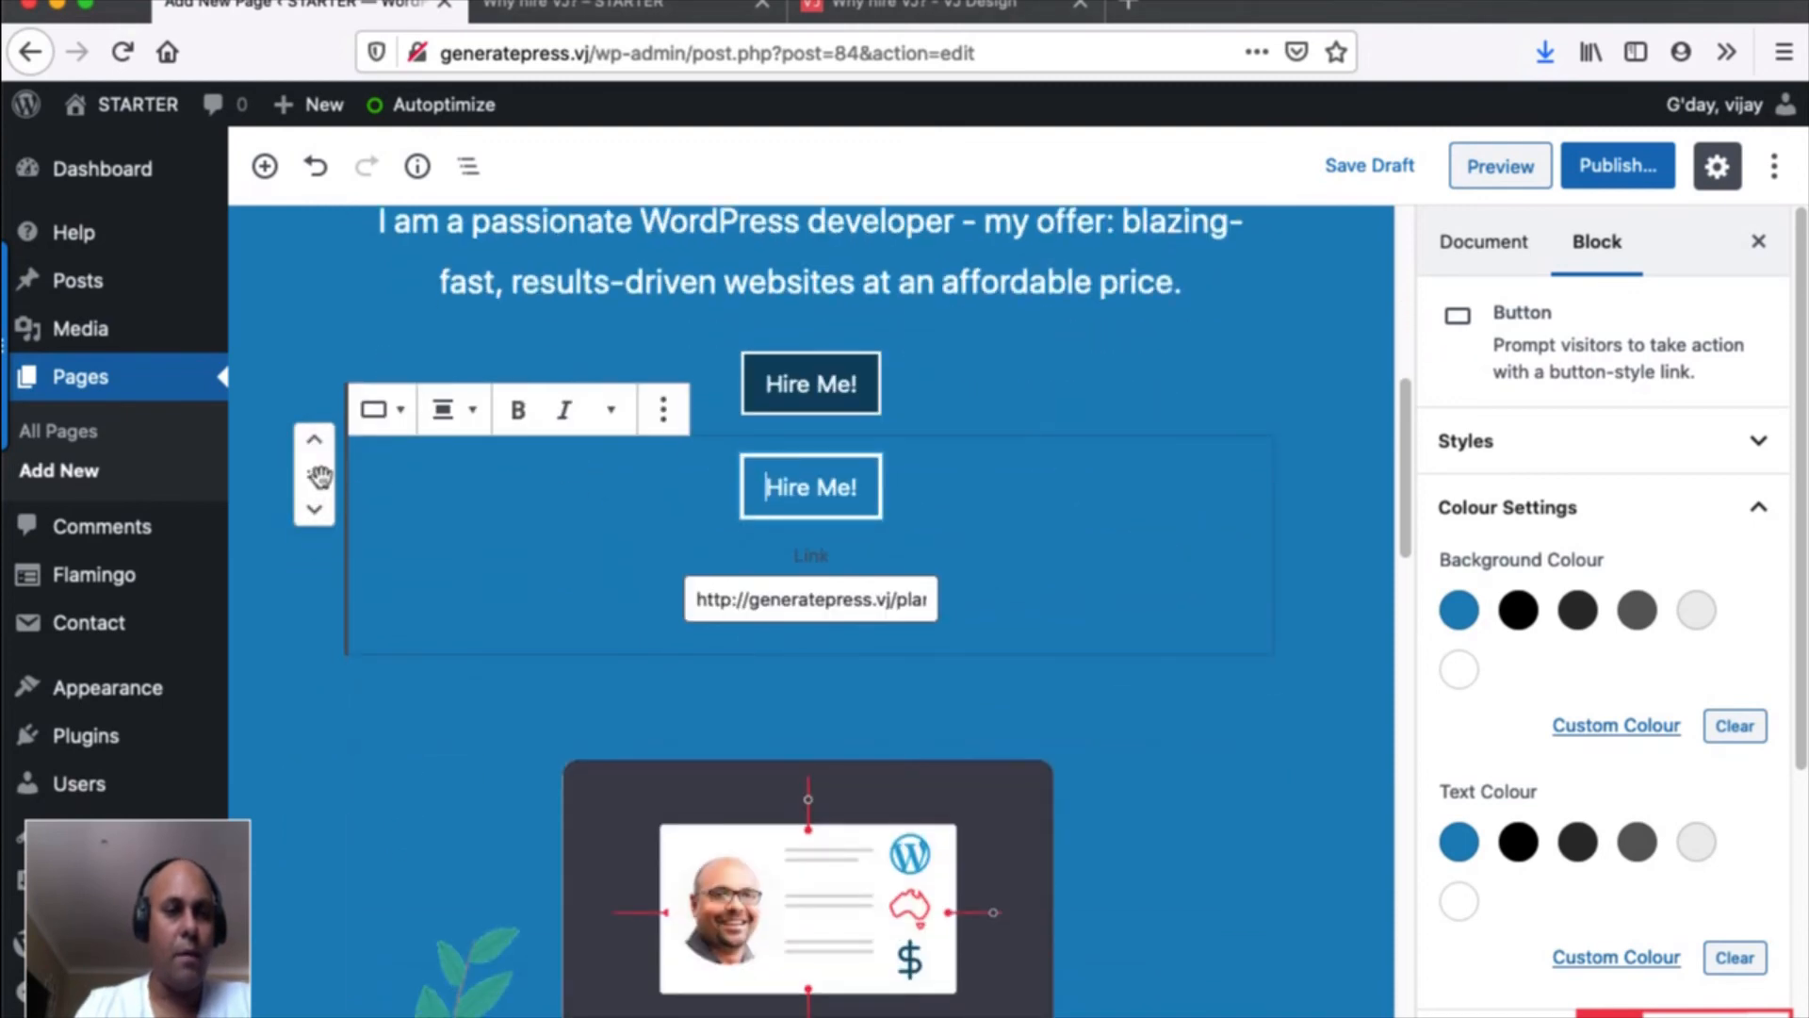
Move the duplicated "Hire Me!" button to the end of the hero section and out of it, directly above the benefits columns.
{"action": "left_click", "coordinate": [316, 509]}
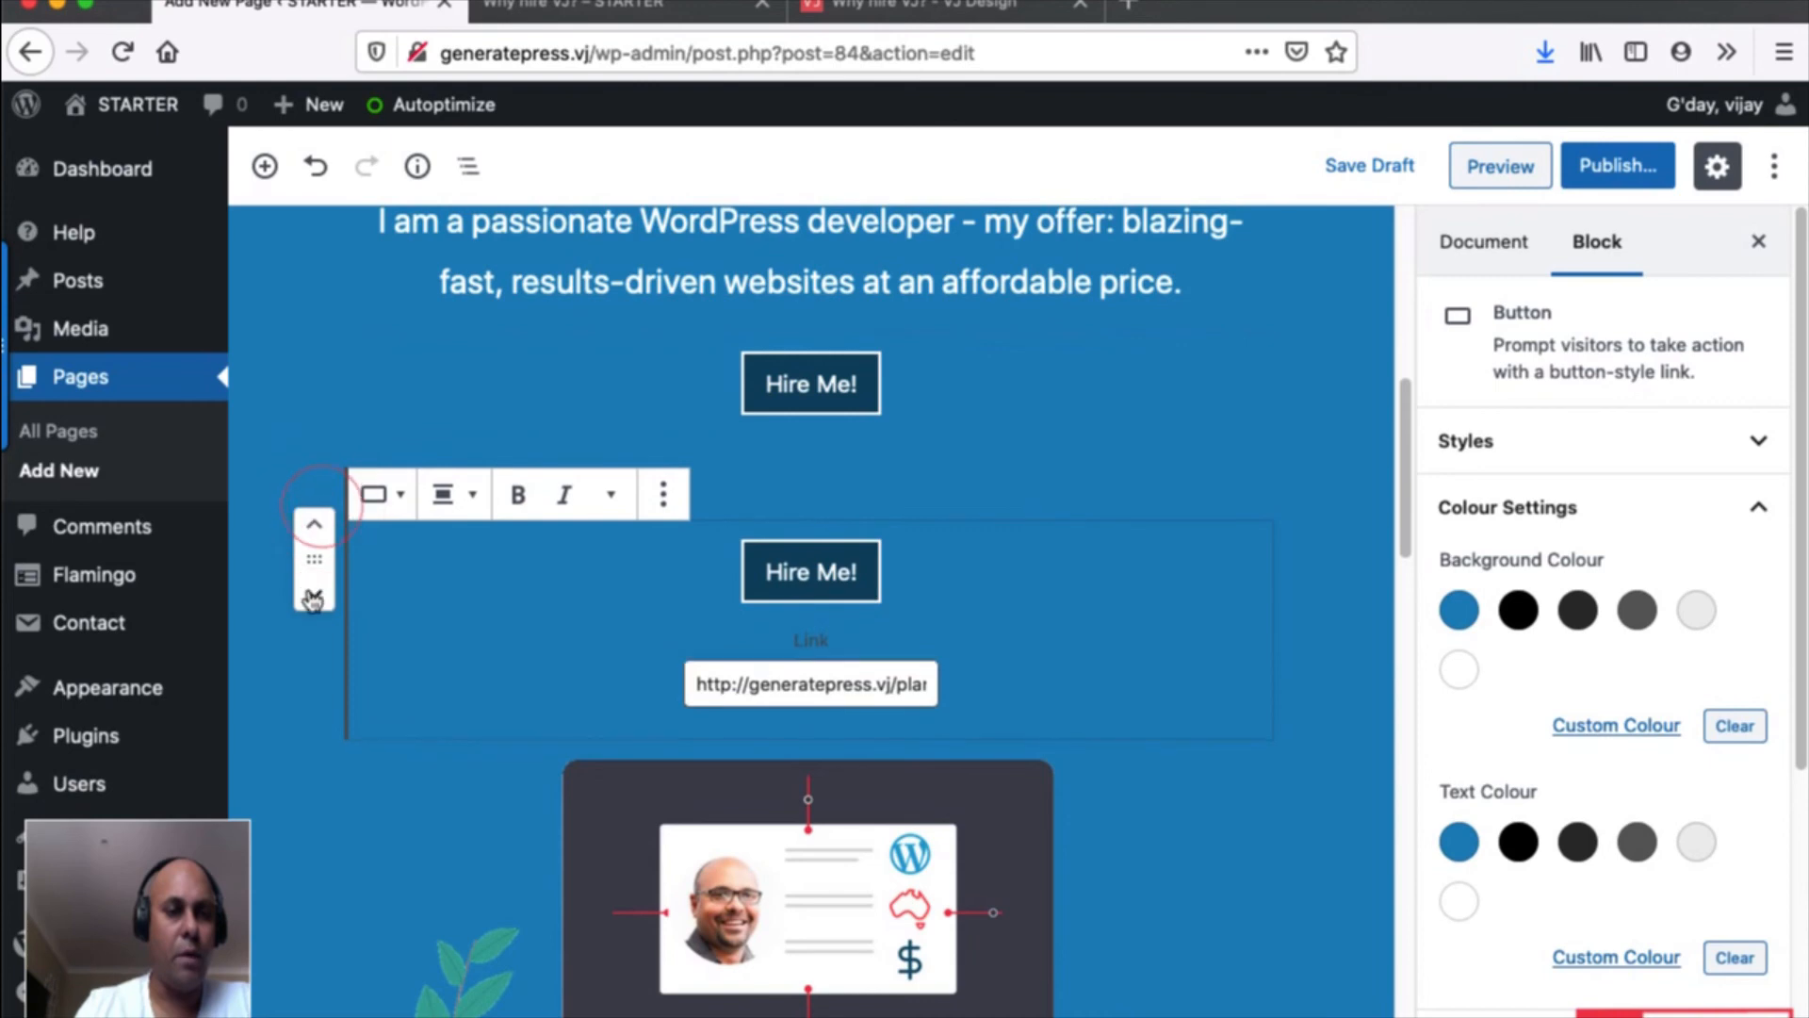
{"action": "left_click", "coordinate": [314, 589]}
{"action": "scroll", "coordinate": [380, 542], "scroll_direction": "down", "scroll_amount": 7}
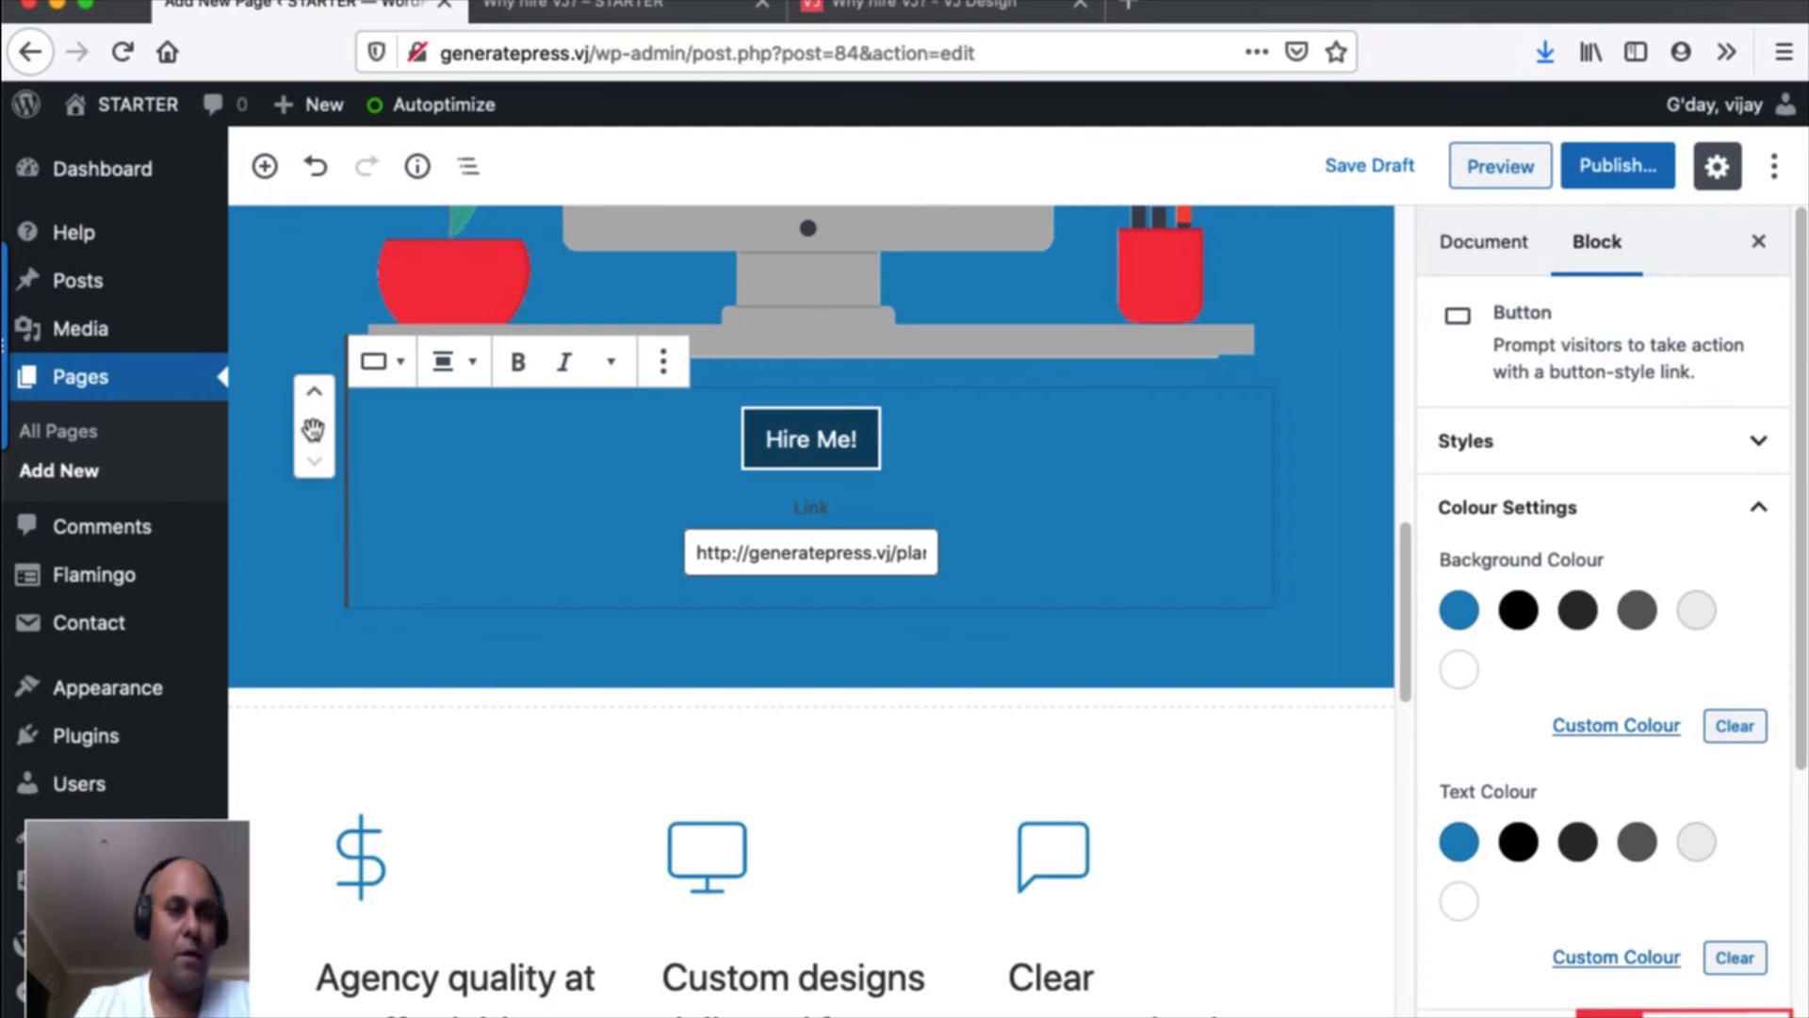
{"action": "left_click_drag", "start_coordinate": [312, 429], "coordinate": [325, 754]}
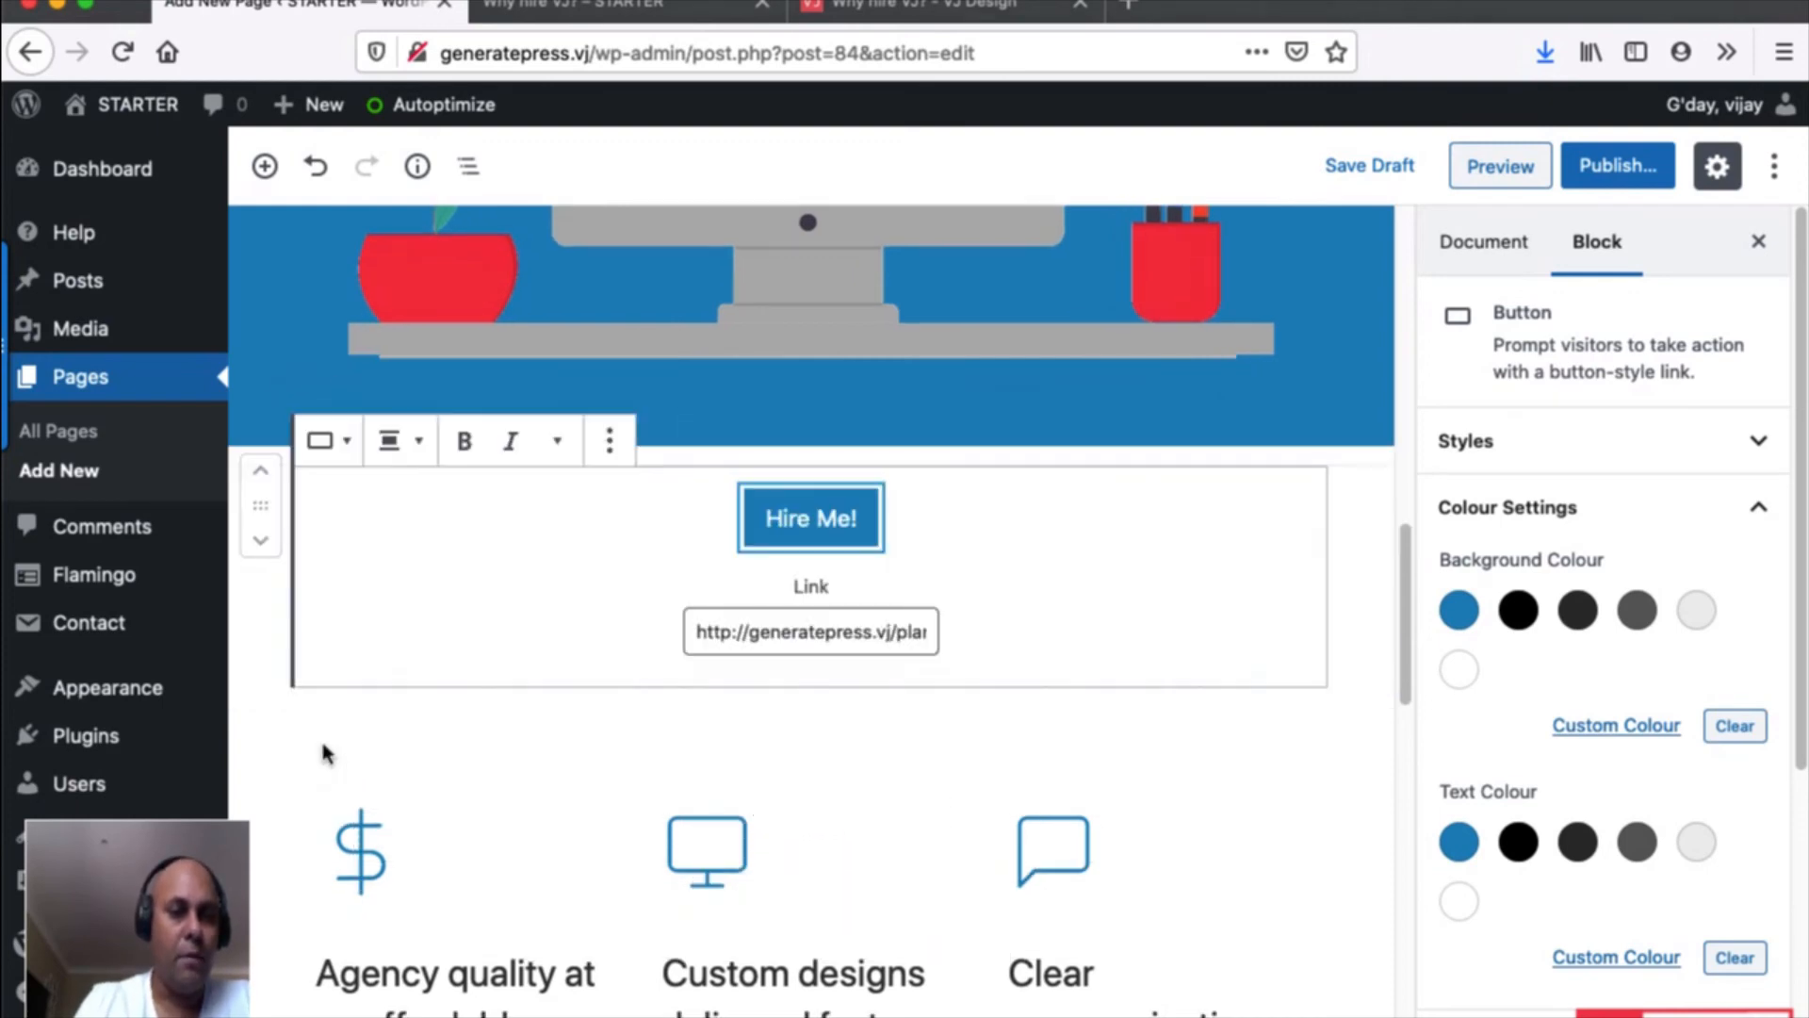
Move the duplicated "Hire Me!" button down past the benefits columns, projects and testimonial quote, to just above the "Get Started Now!" line.
{"action": "left_click", "coordinate": [261, 545]}
{"action": "left_click", "coordinate": [256, 626]}
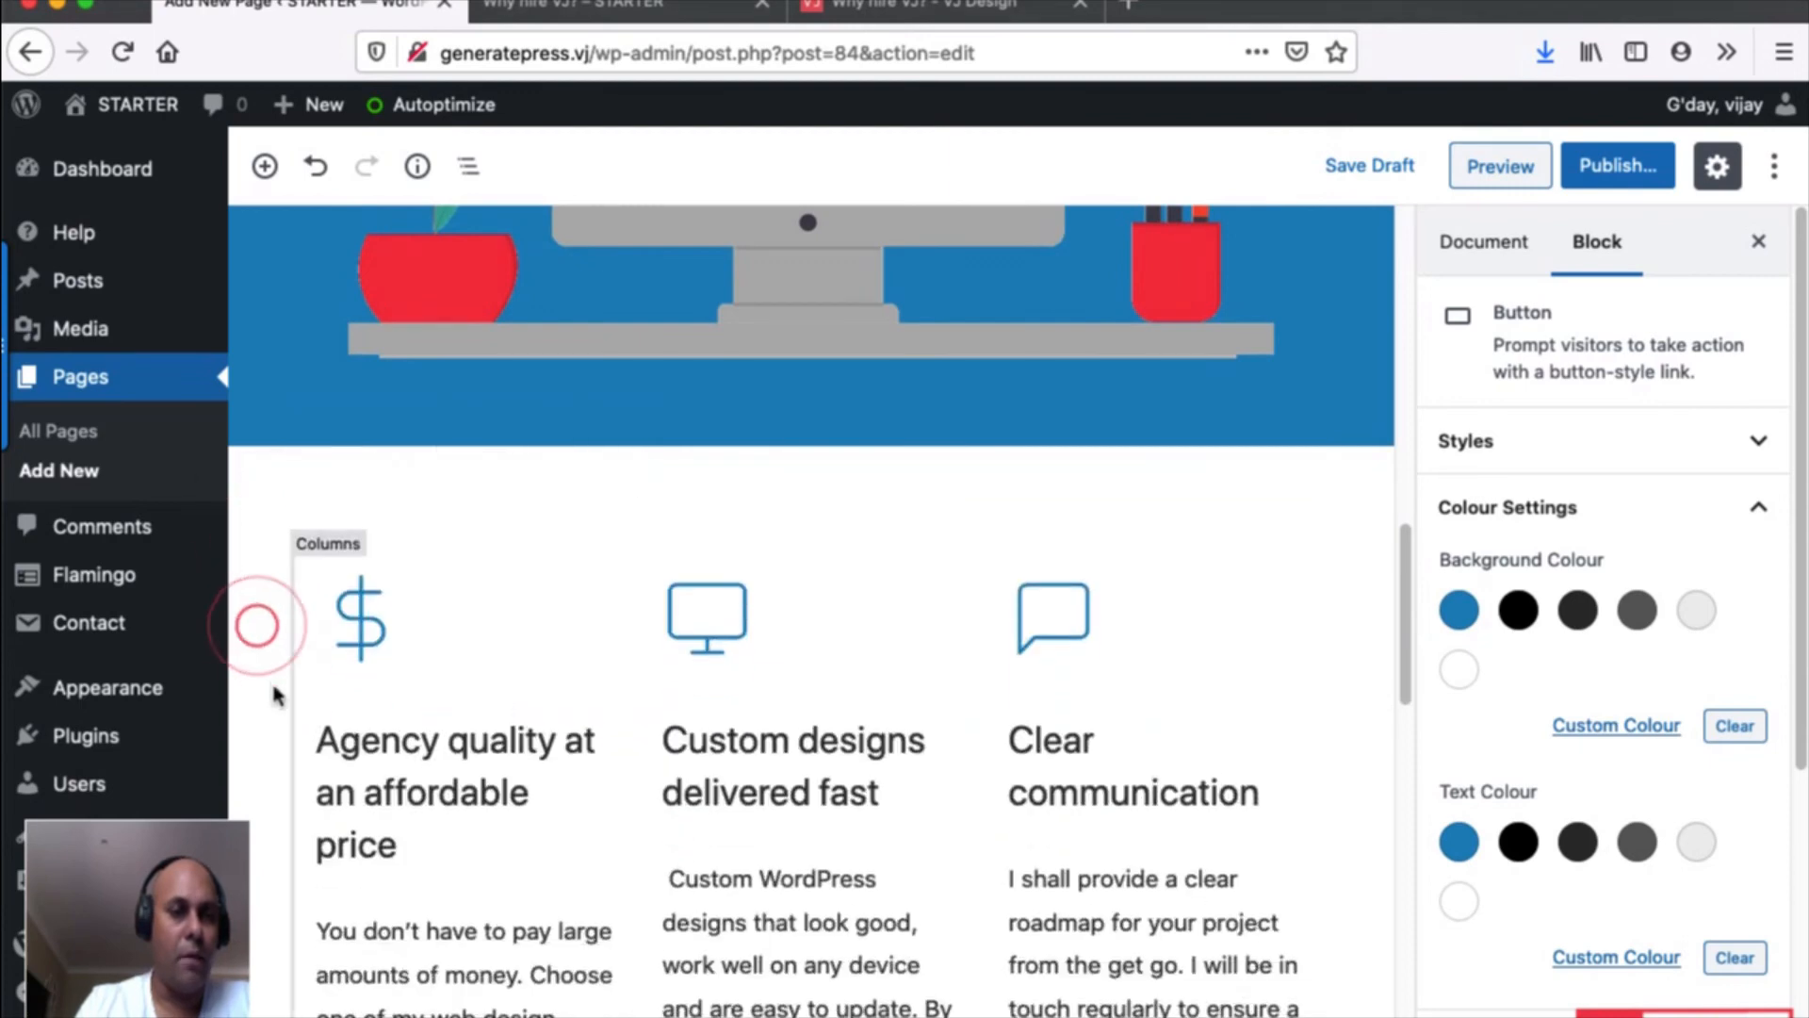
{"action": "scroll", "coordinate": [276, 696], "scroll_direction": "down", "scroll_amount": 10}
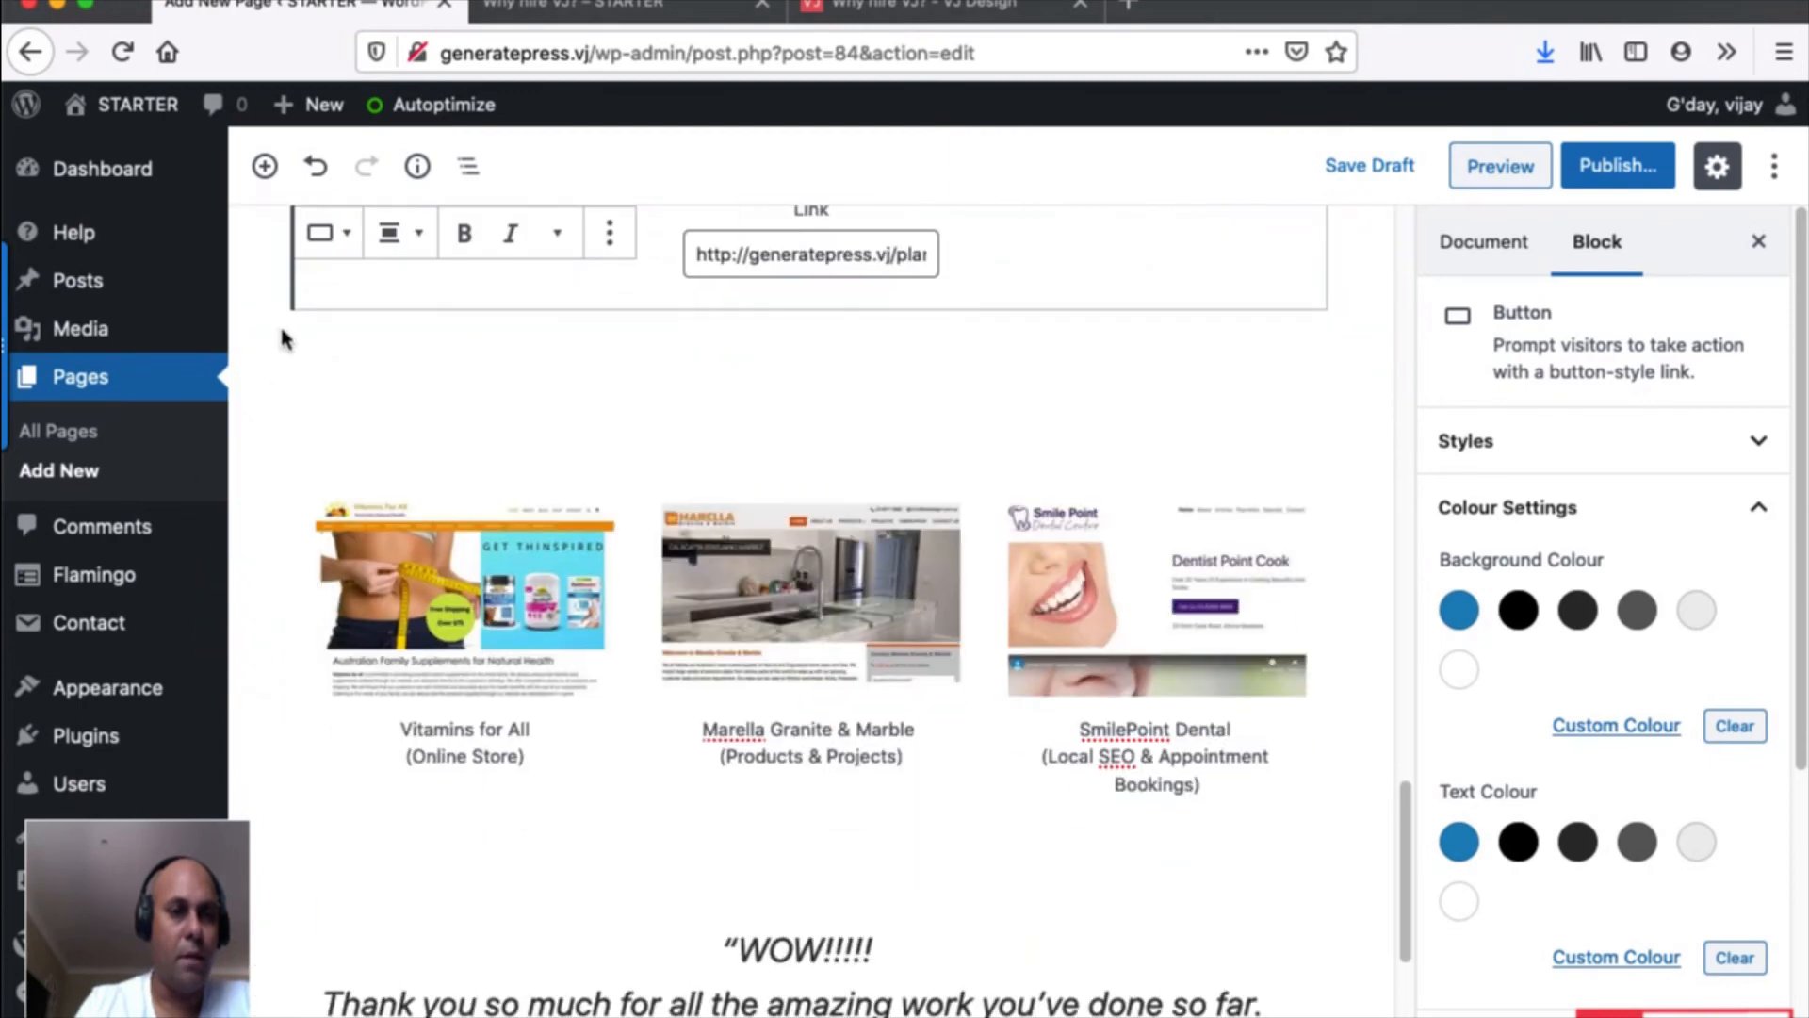
{"action": "scroll", "coordinate": [278, 341], "scroll_direction": "up", "scroll_amount": 3}
{"action": "left_click", "coordinate": [261, 354]}
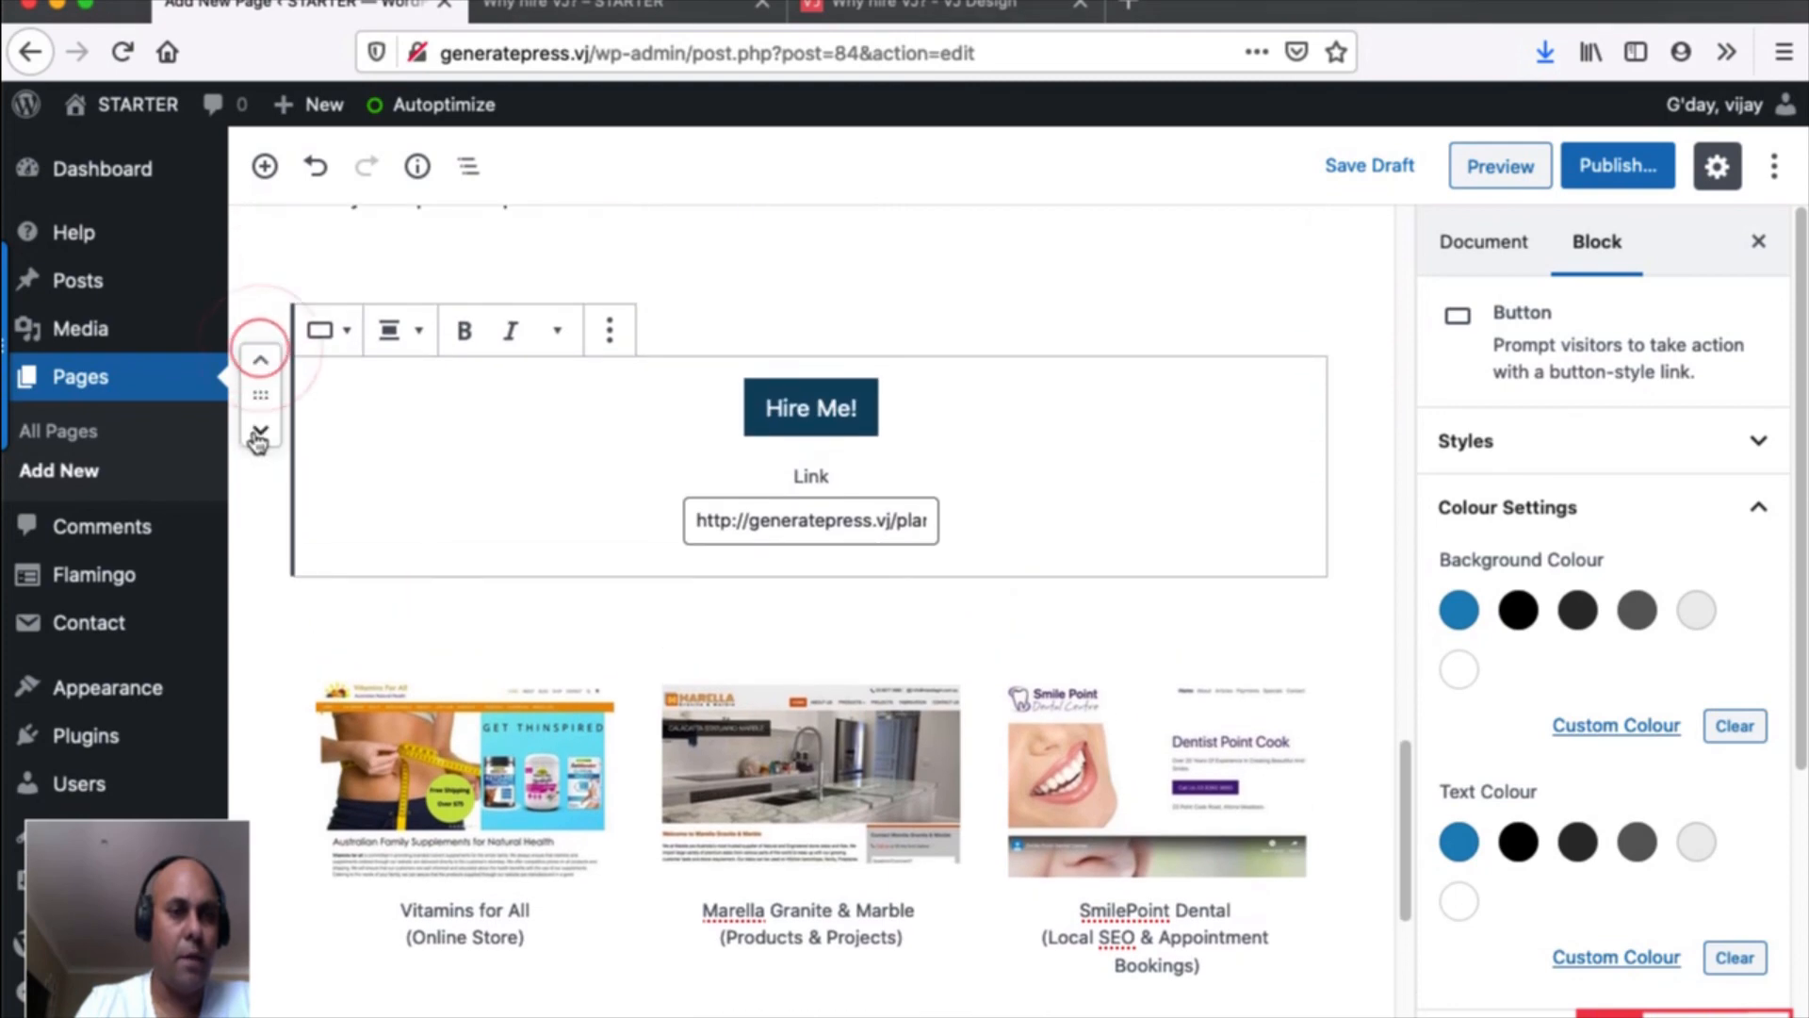
{"action": "left_click", "coordinate": [258, 433]}
{"action": "left_click", "coordinate": [263, 518]}
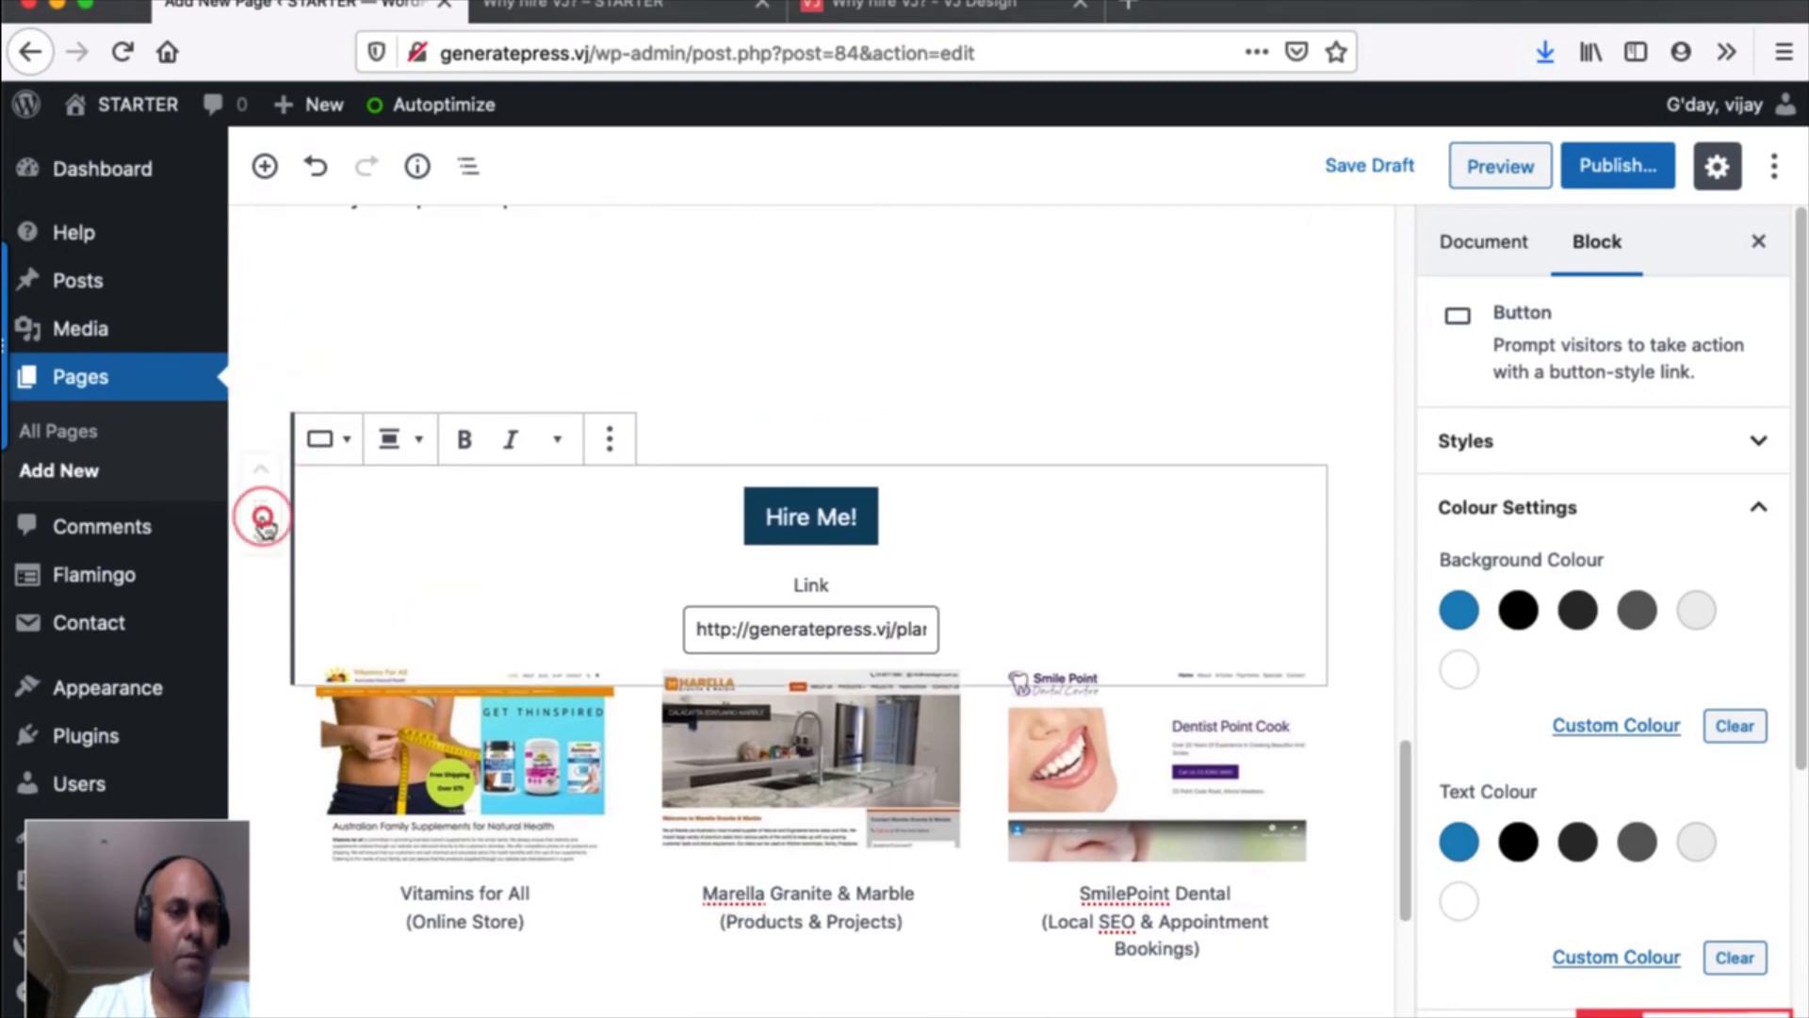
{"action": "left_click", "coordinate": [262, 858]}
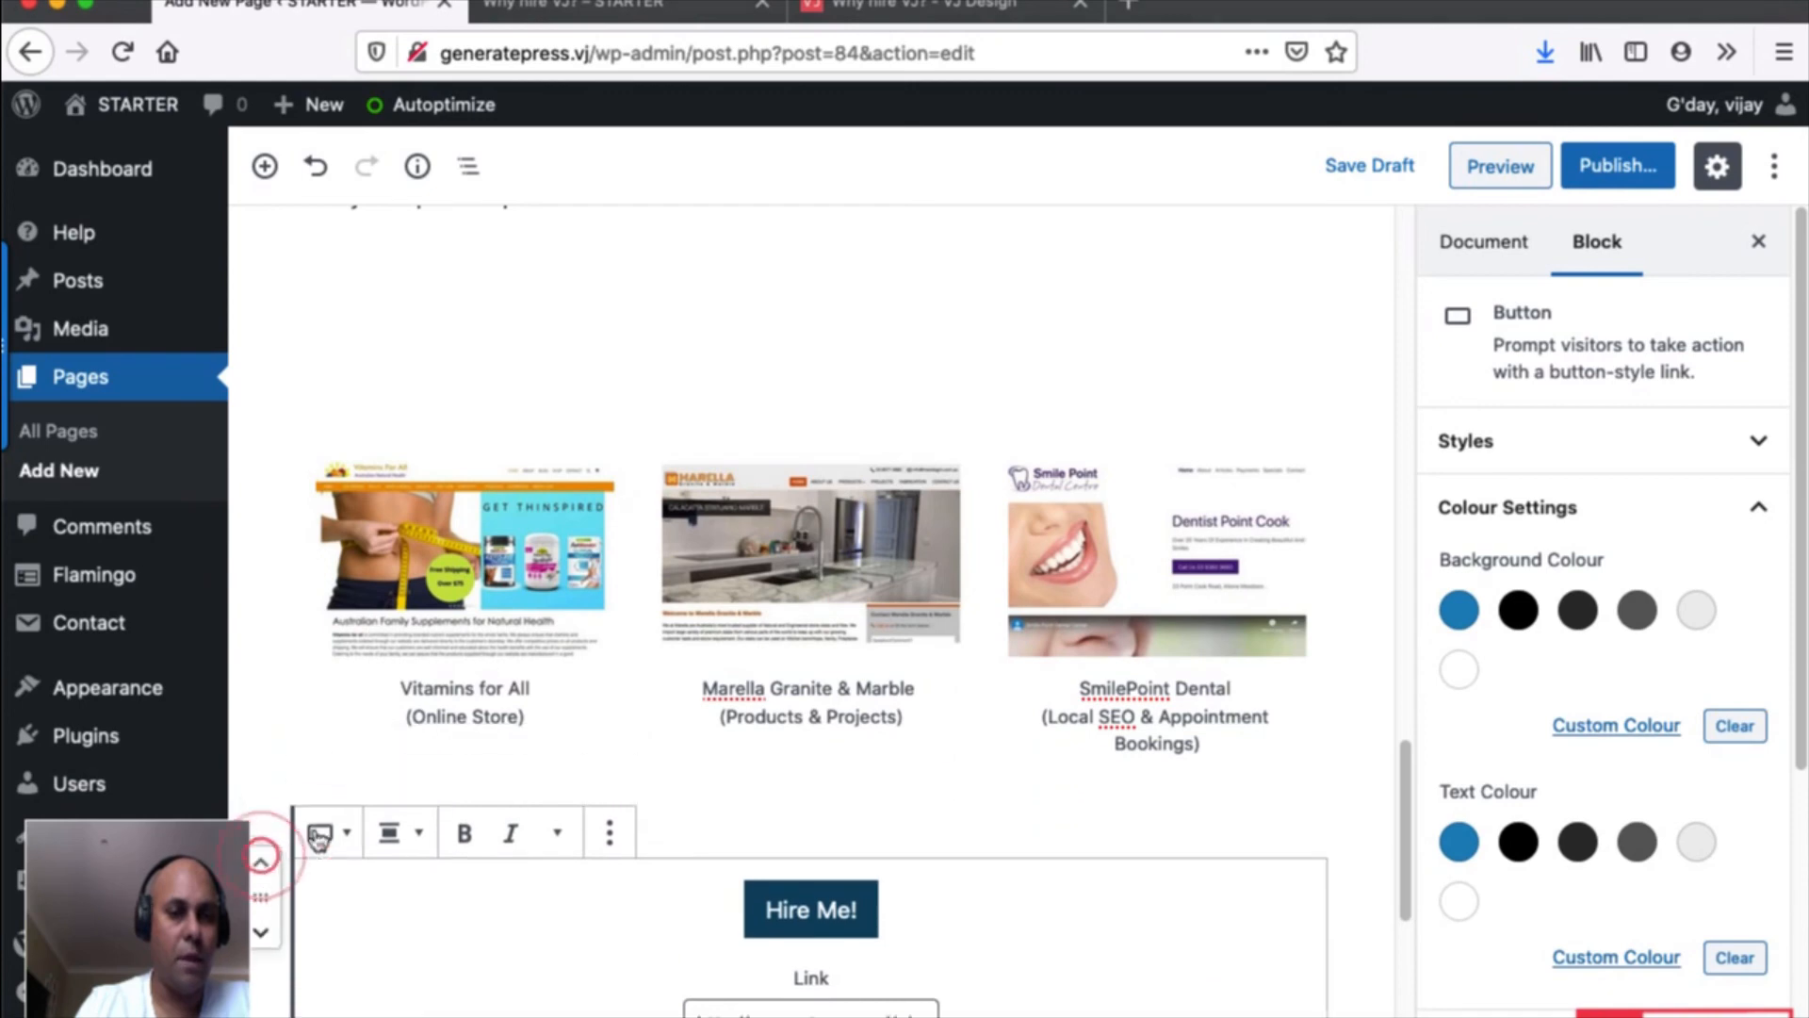
{"action": "scroll", "coordinate": [568, 629], "scroll_direction": "down", "scroll_amount": 5}
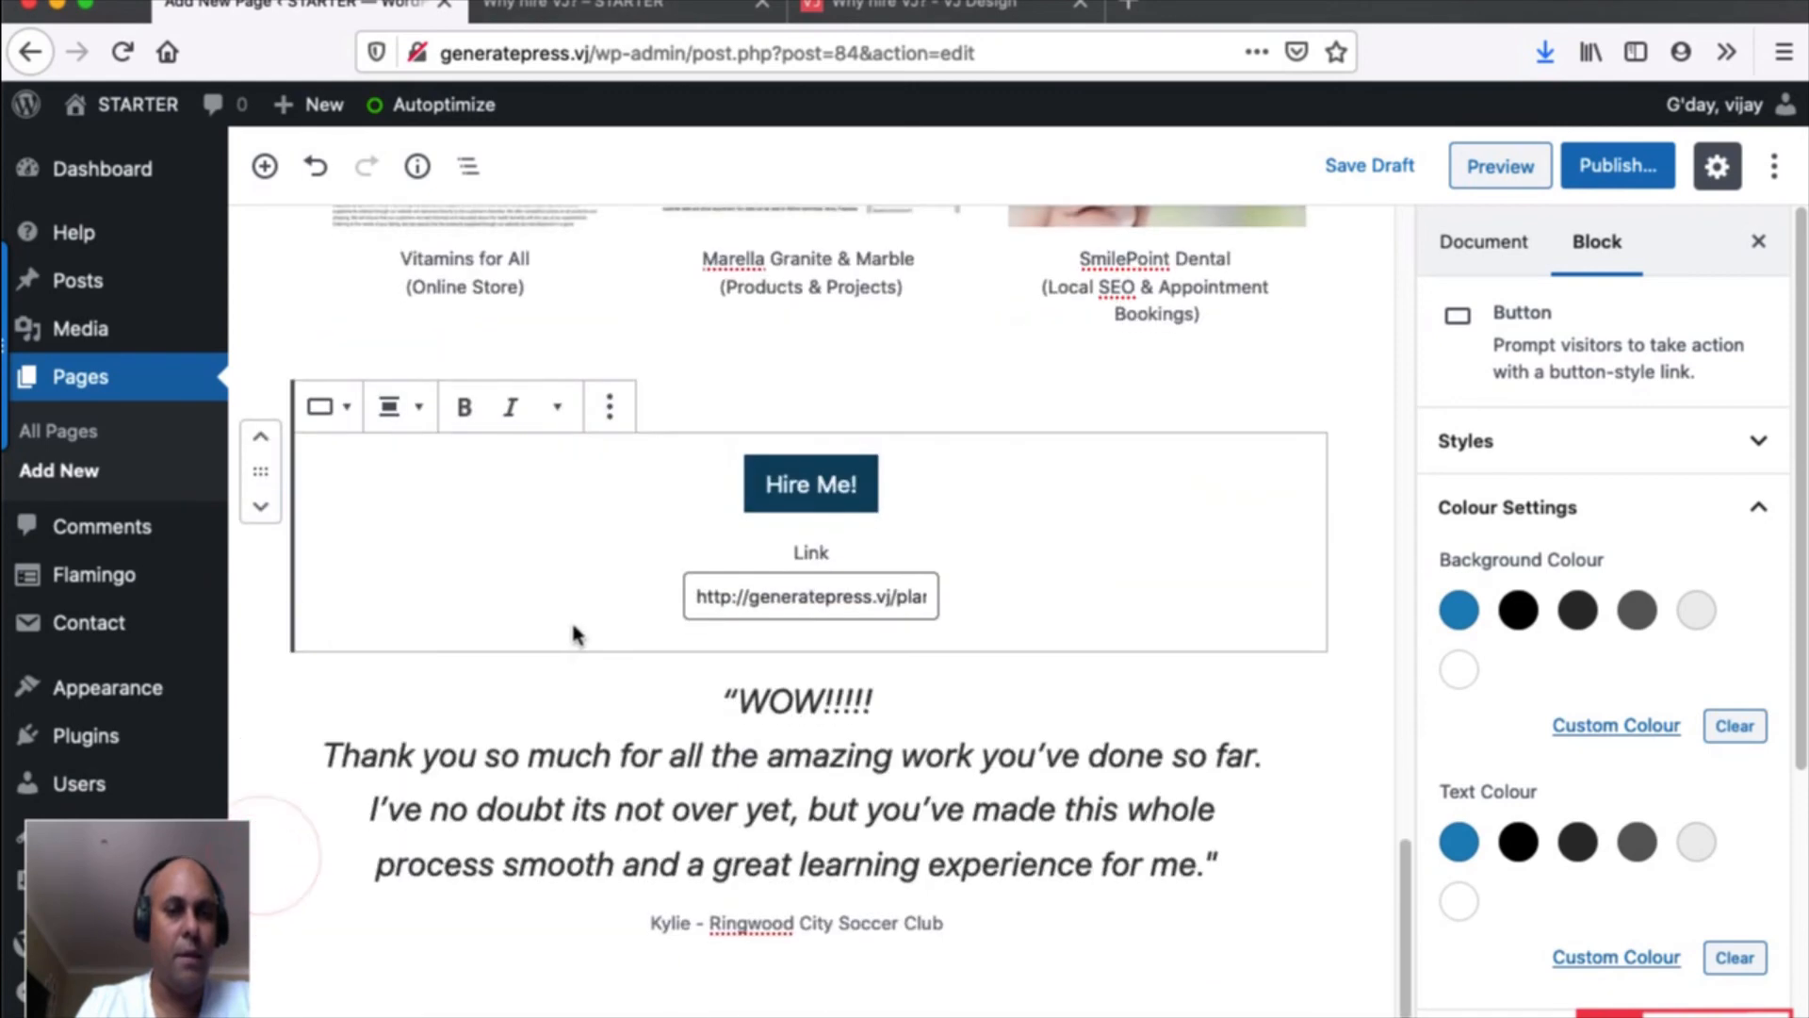
{"action": "left_click", "coordinate": [263, 507]}
{"action": "left_click", "coordinate": [267, 810]}
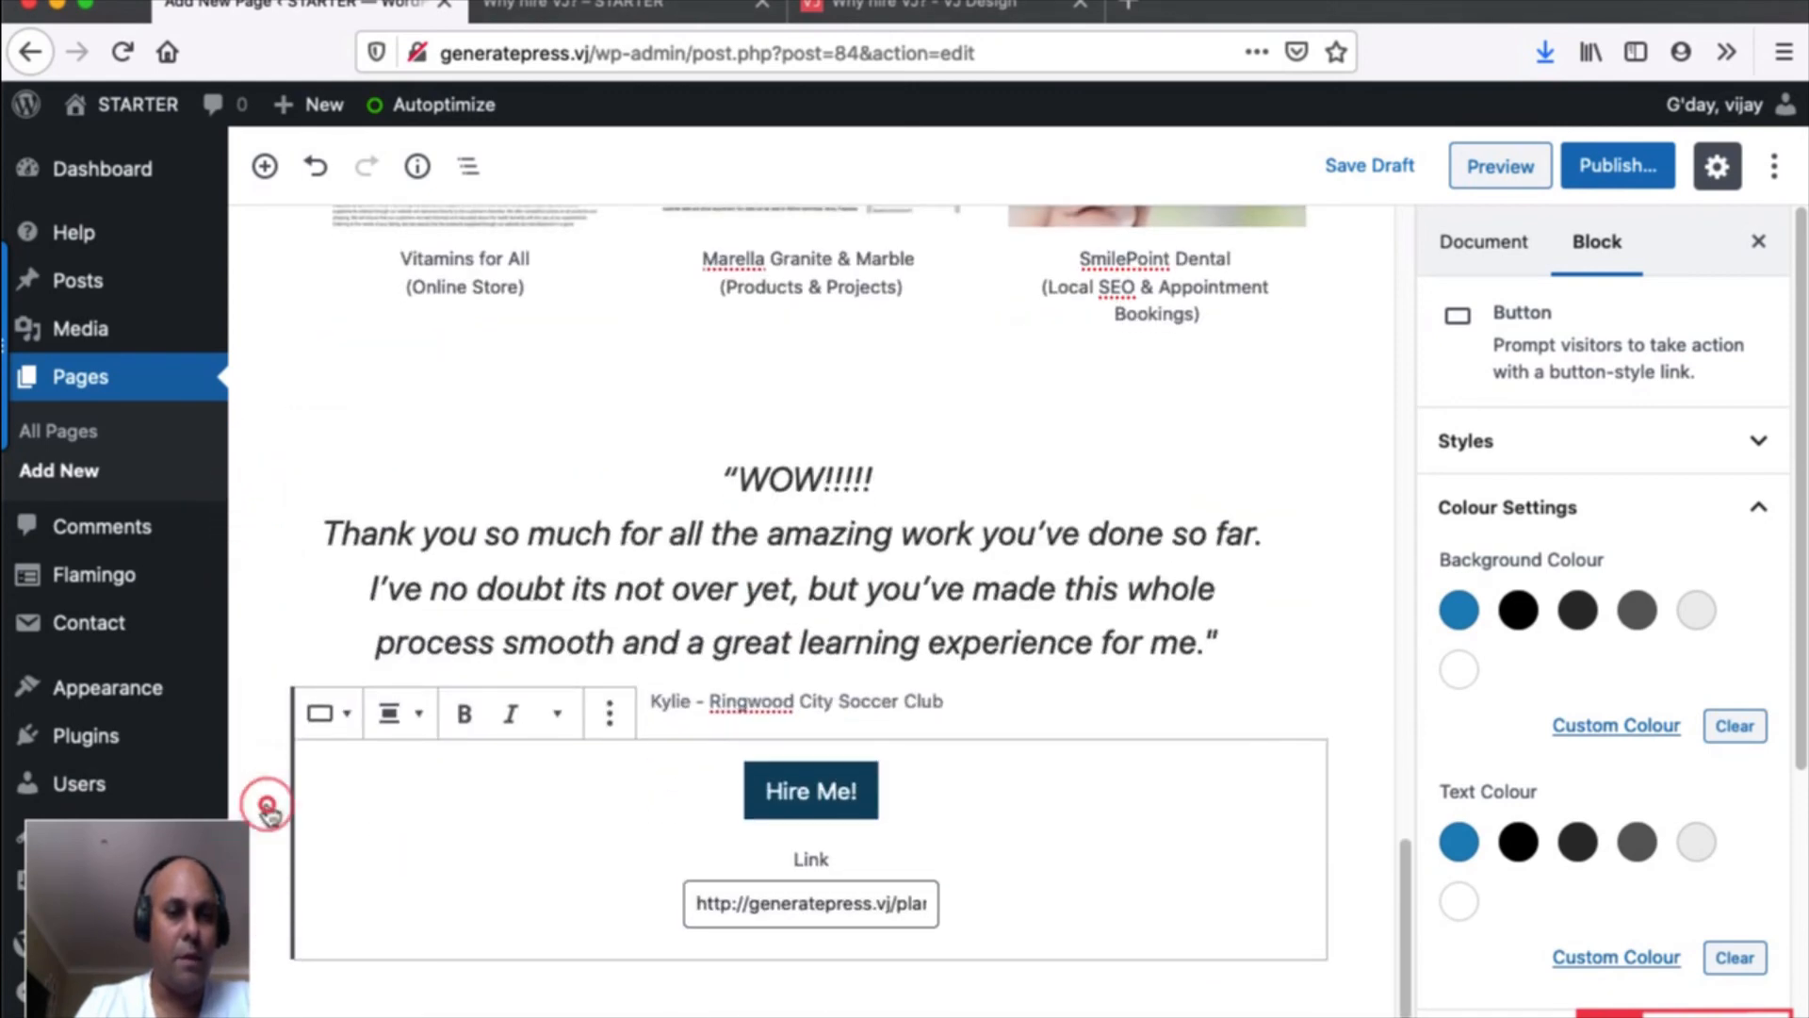
{"action": "scroll", "coordinate": [665, 656], "scroll_direction": "down", "scroll_amount": 3}
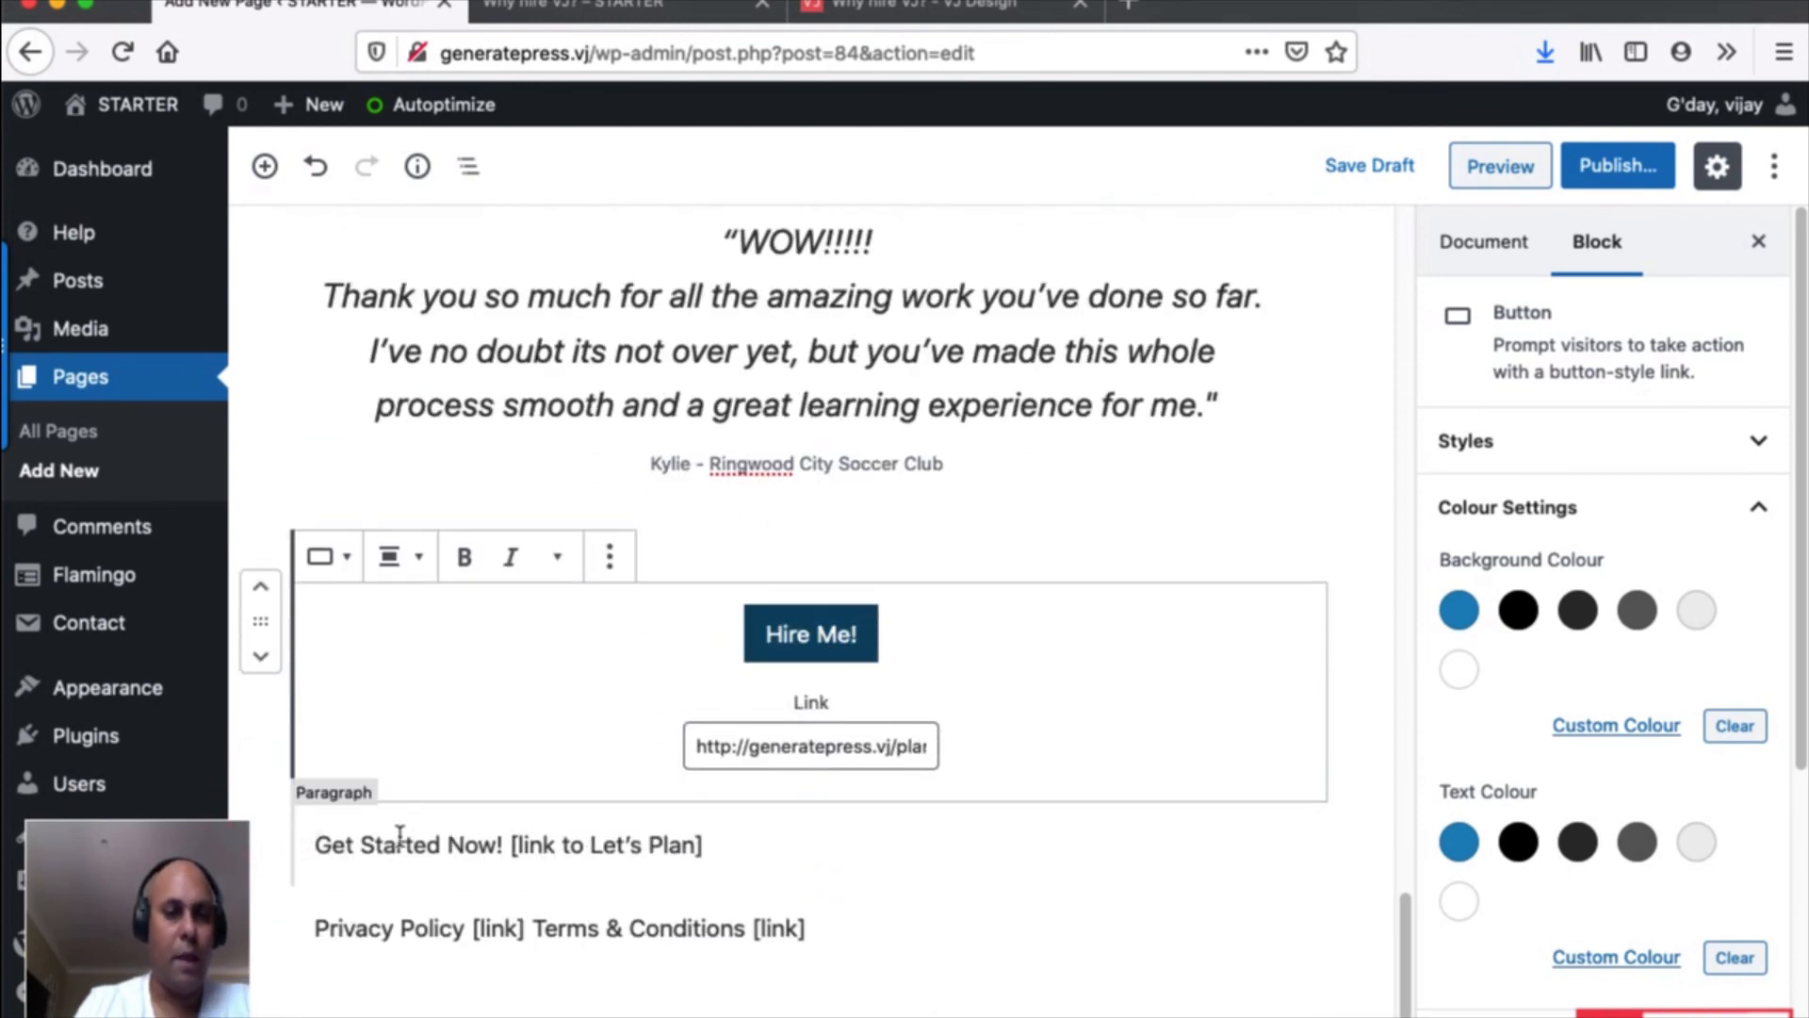
Replace the duplicated button's label with "Get Started Now!", taken from the paragraph below it.
{"action": "left_click_drag", "start_coordinate": [321, 844], "coordinate": [499, 846]}
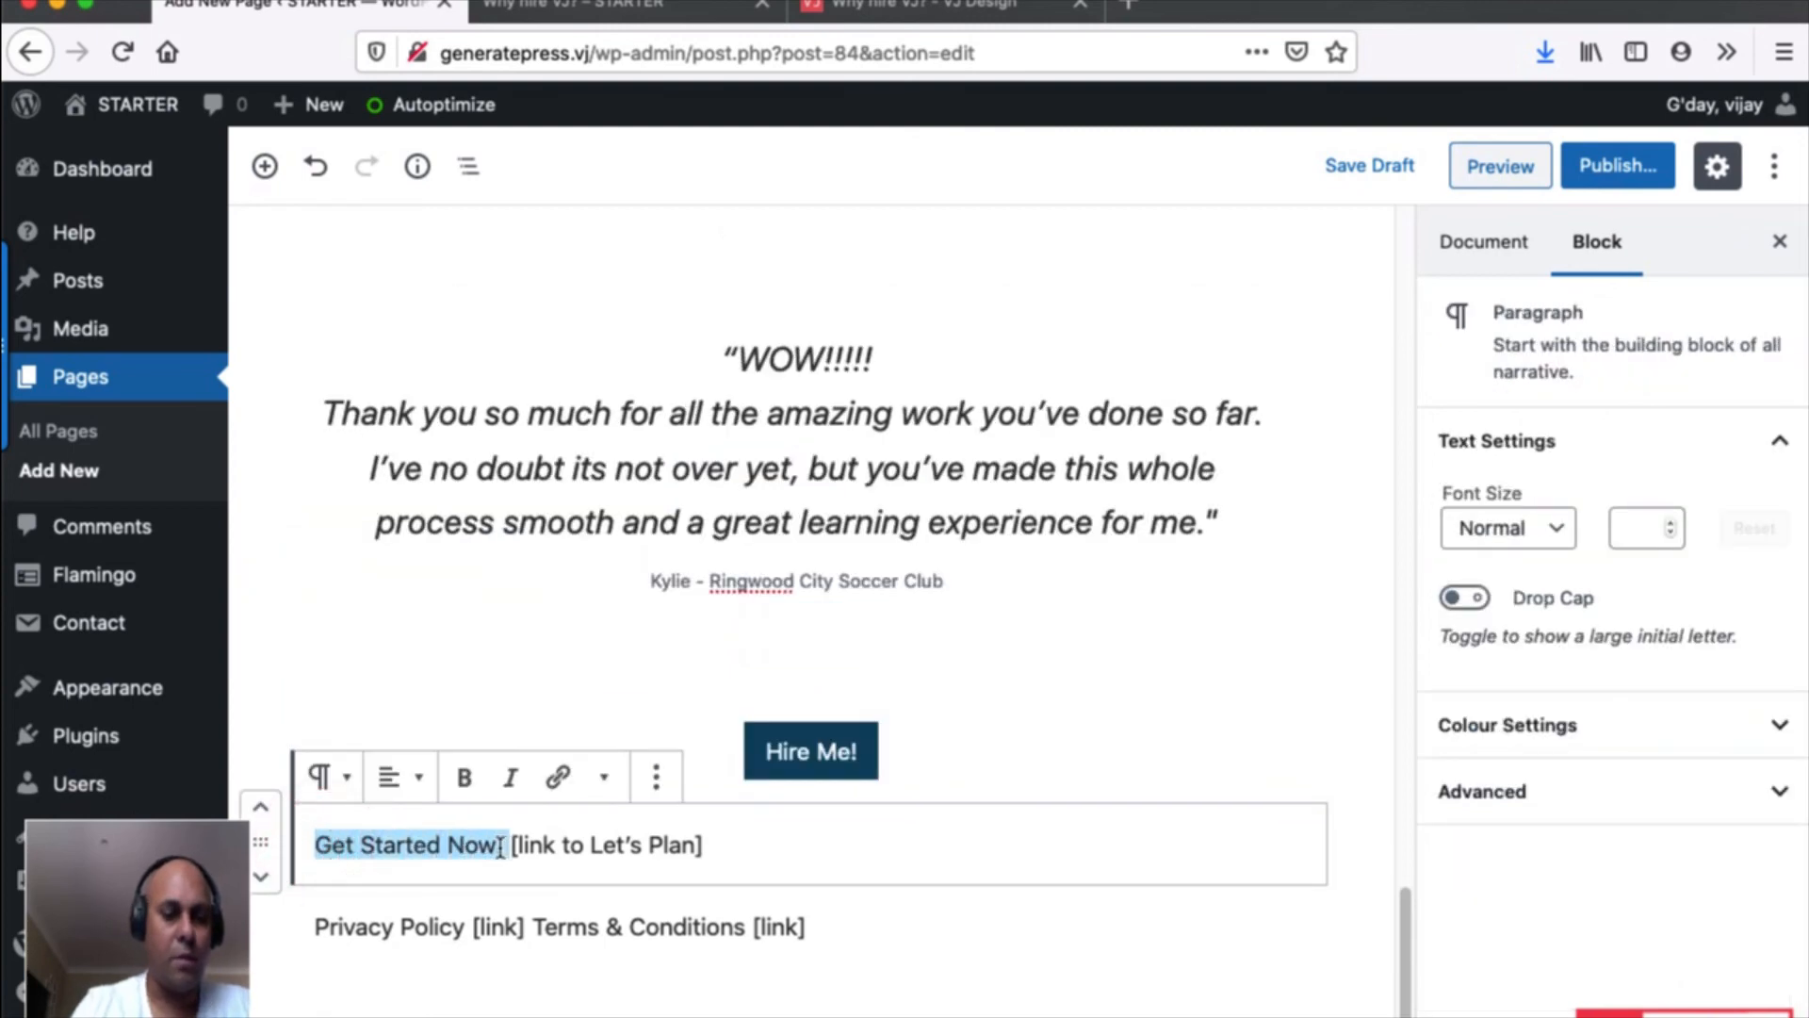
{"action": "left_click", "coordinate": [796, 751]}
{"action": "triple_click", "coordinate": [790, 752]}
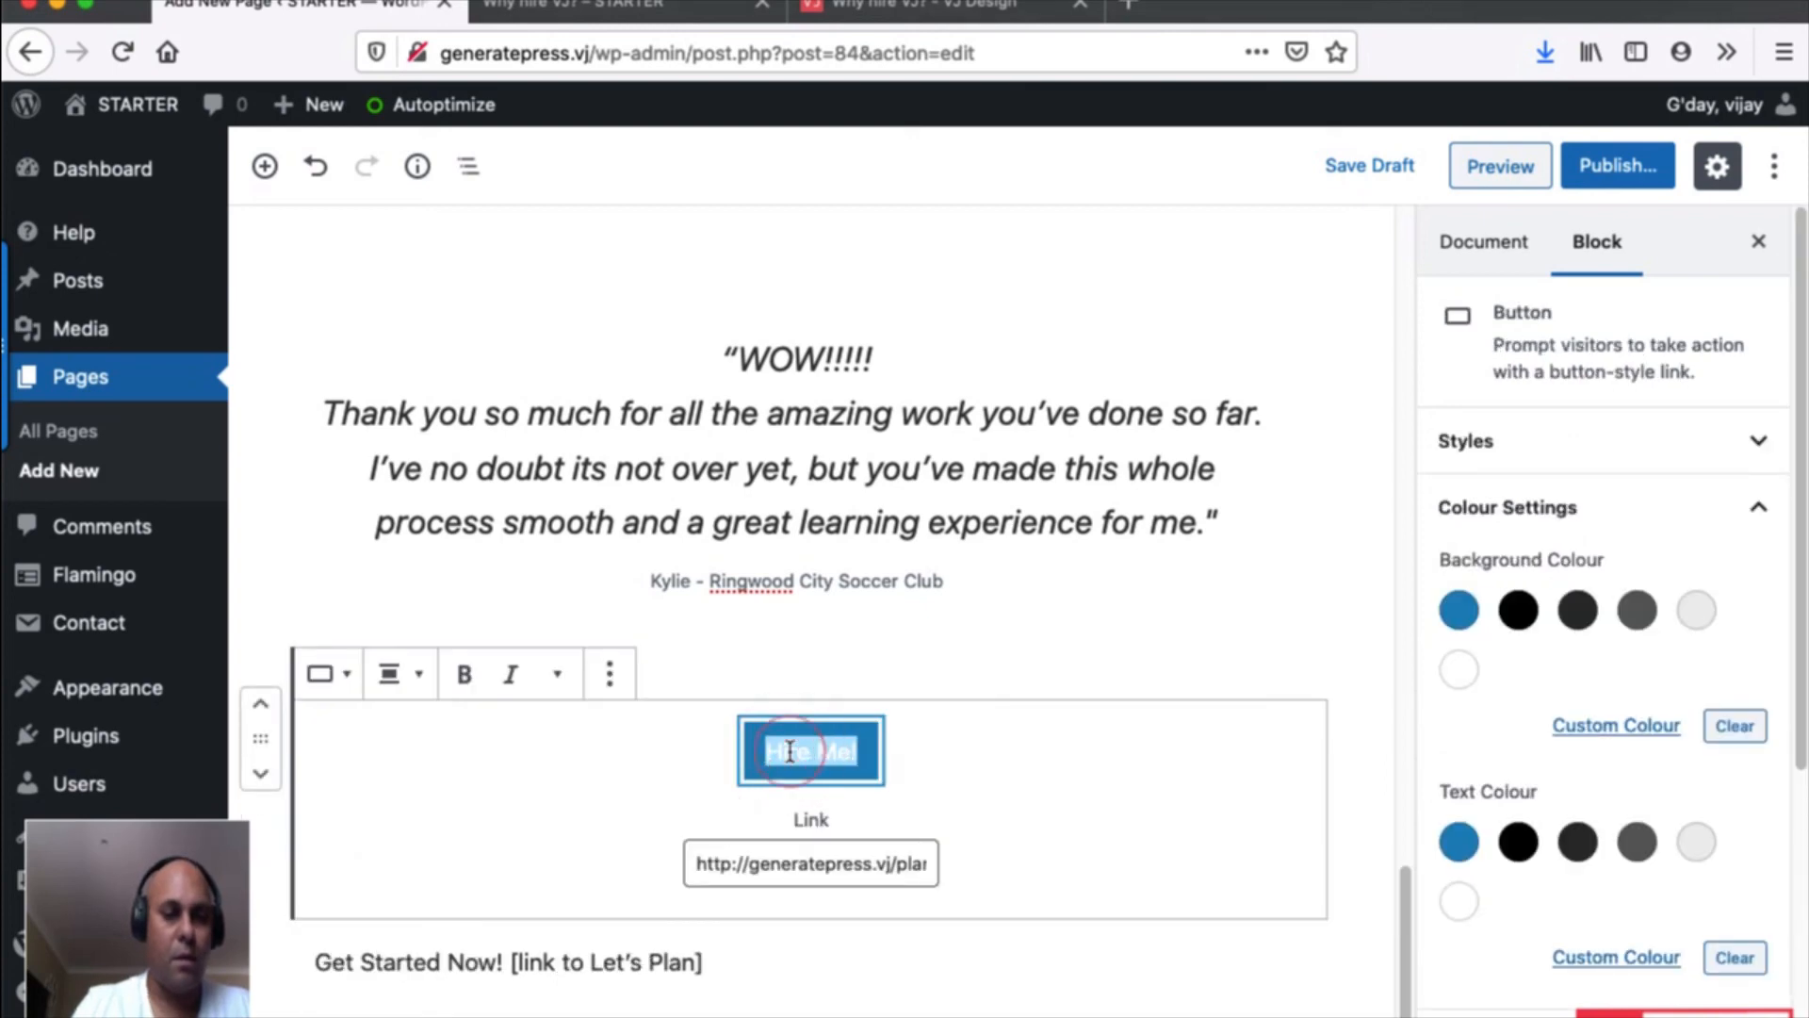
{"action": "type", "text": "Get Started Now!"}
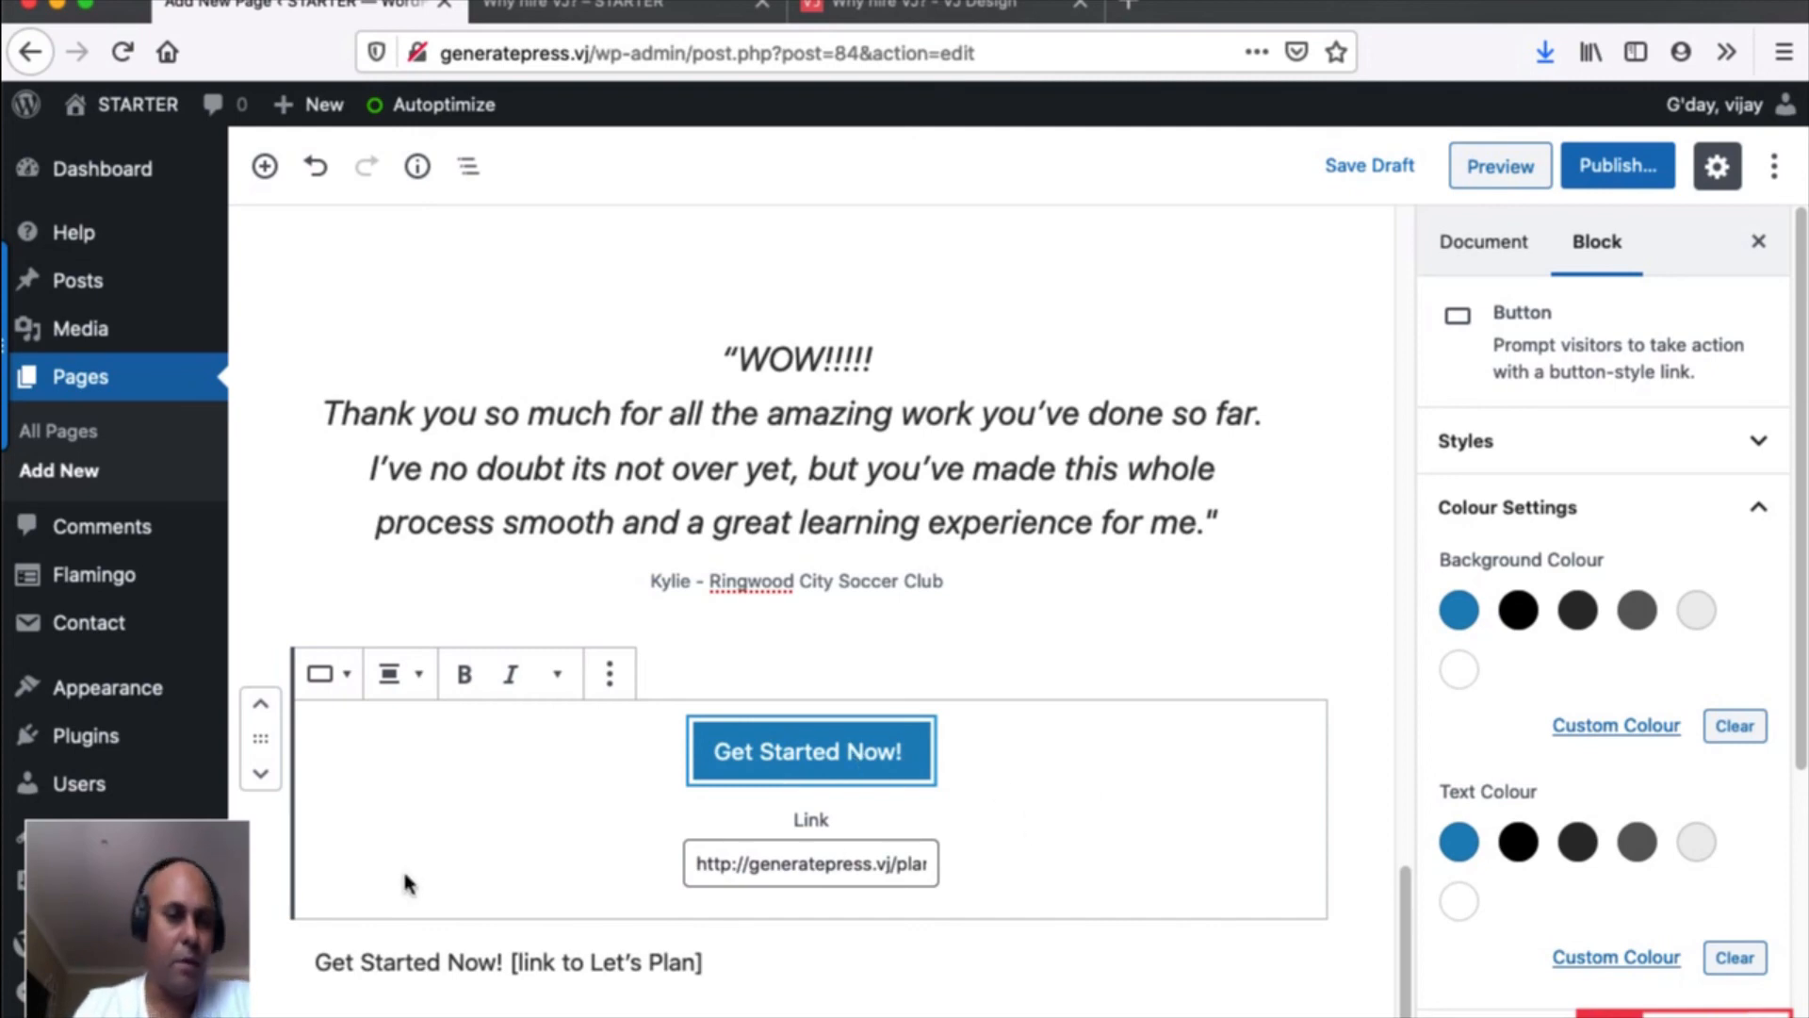
Delete the leftover "Get Started Now! [link to Let's Plan]" paragraph below the button.
{"action": "left_click_drag", "start_coordinate": [873, 965], "coordinate": [784, 949]}
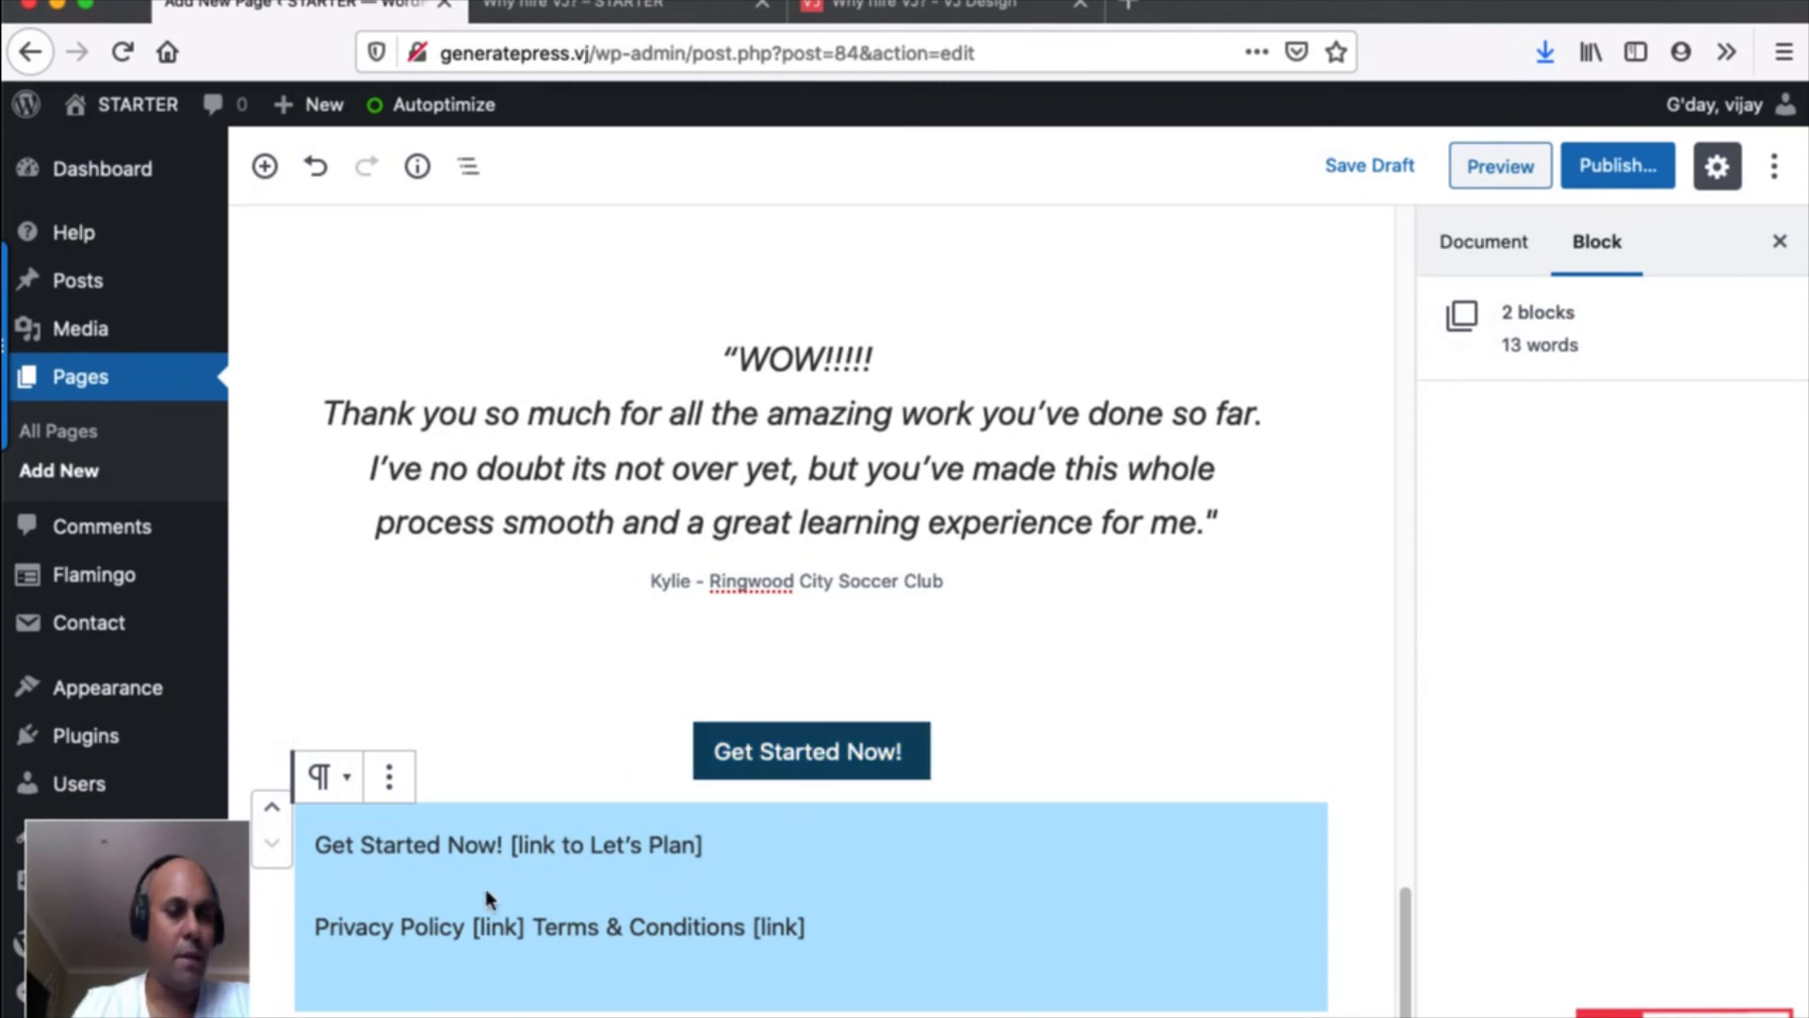
{"action": "left_click", "coordinate": [727, 853]}
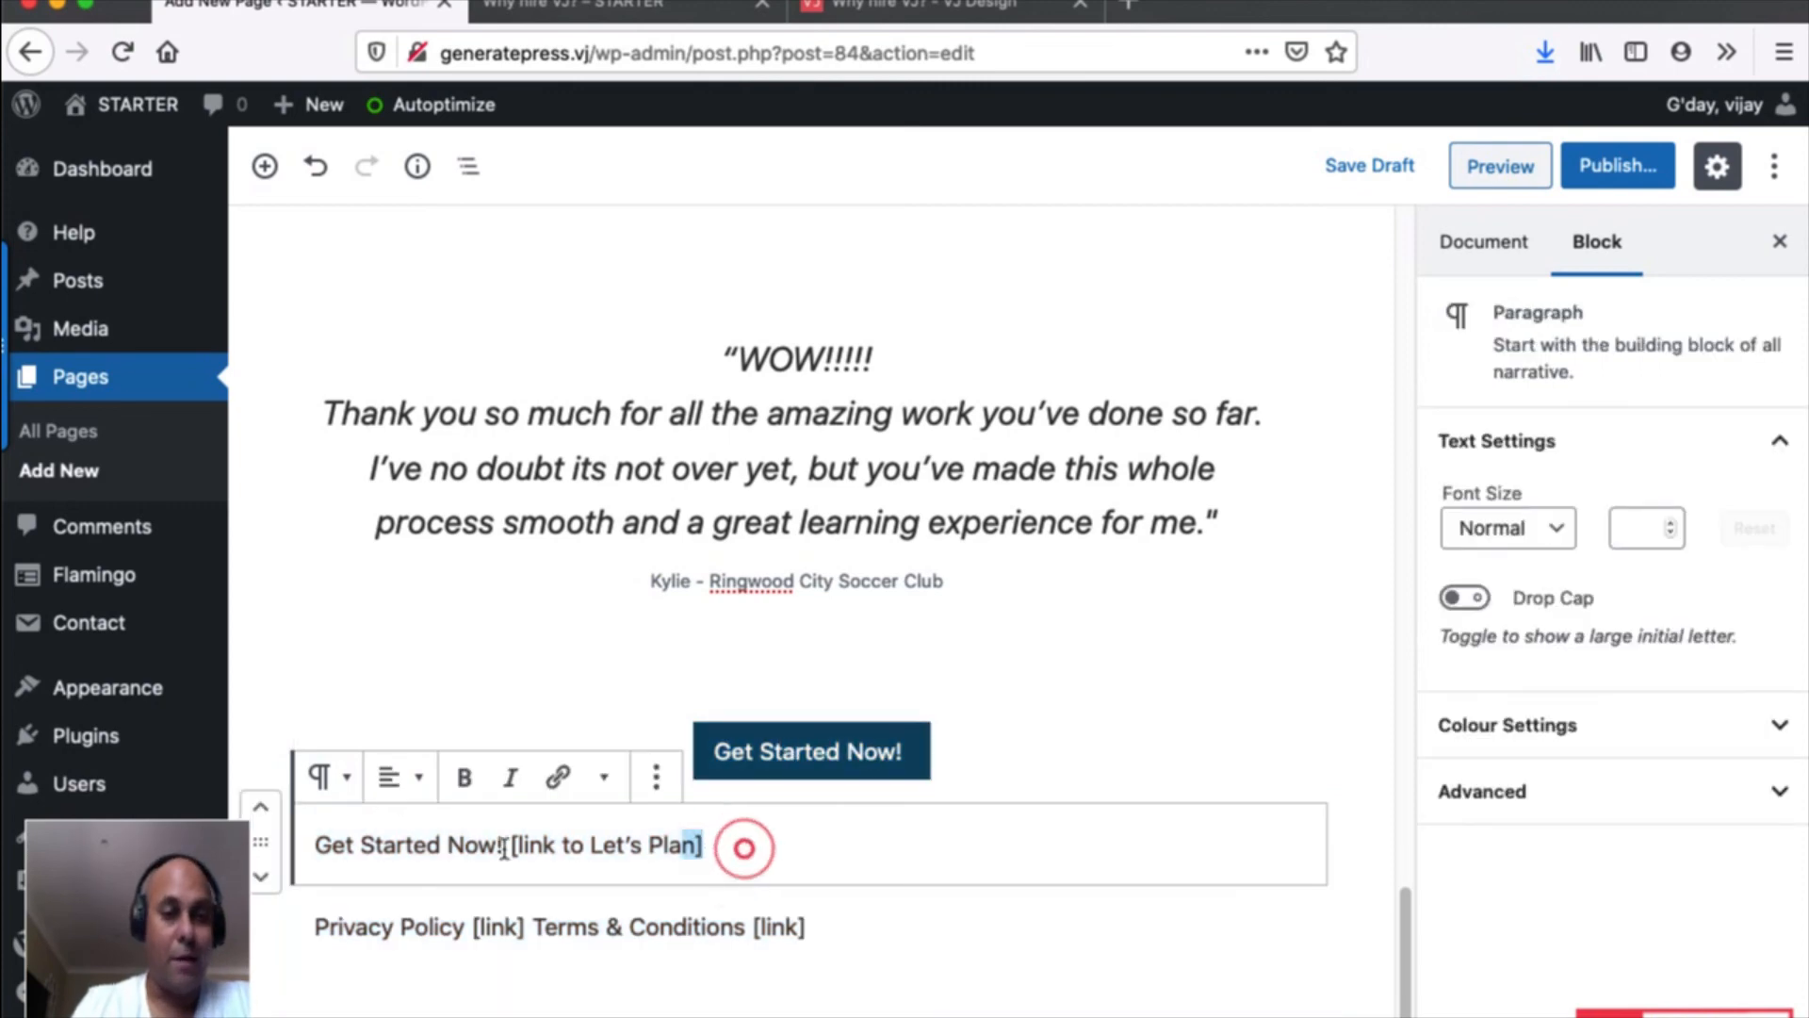
{"action": "left_click_drag", "start_coordinate": [737, 848], "coordinate": [292, 847]}
{"action": "key", "text": "BackSpace"}
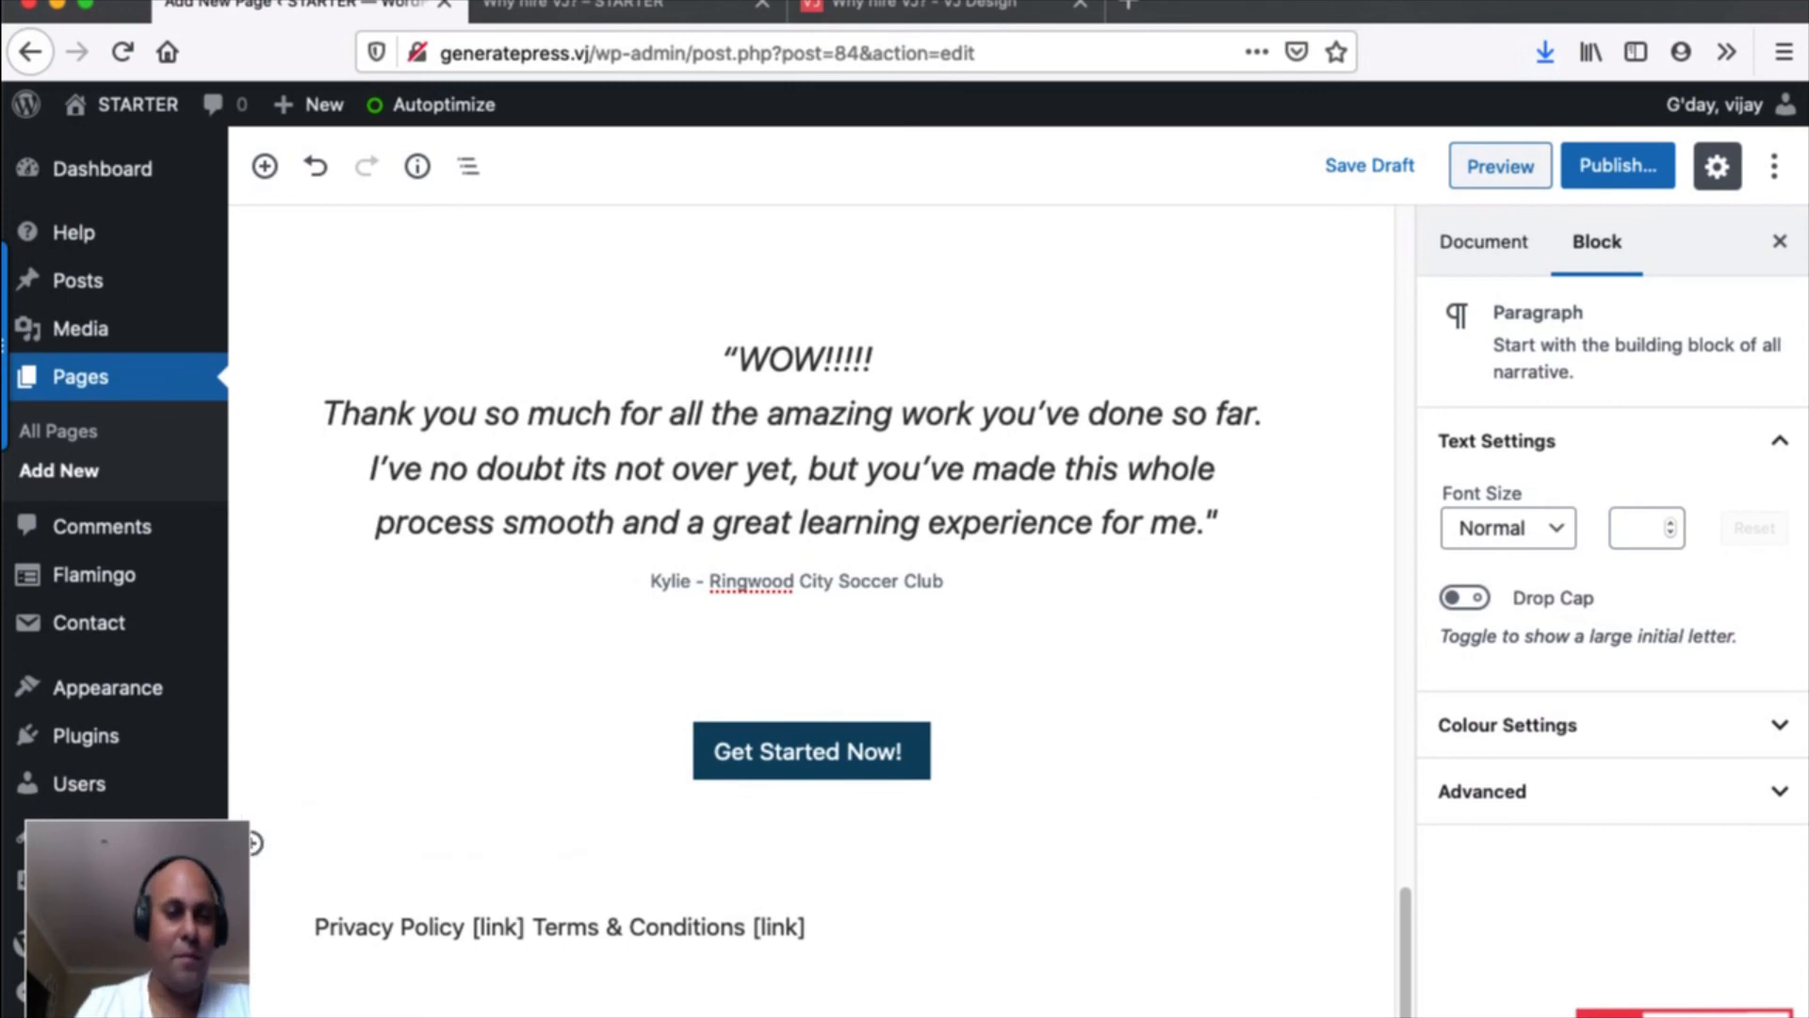
{"action": "key", "text": "BackSpace"}
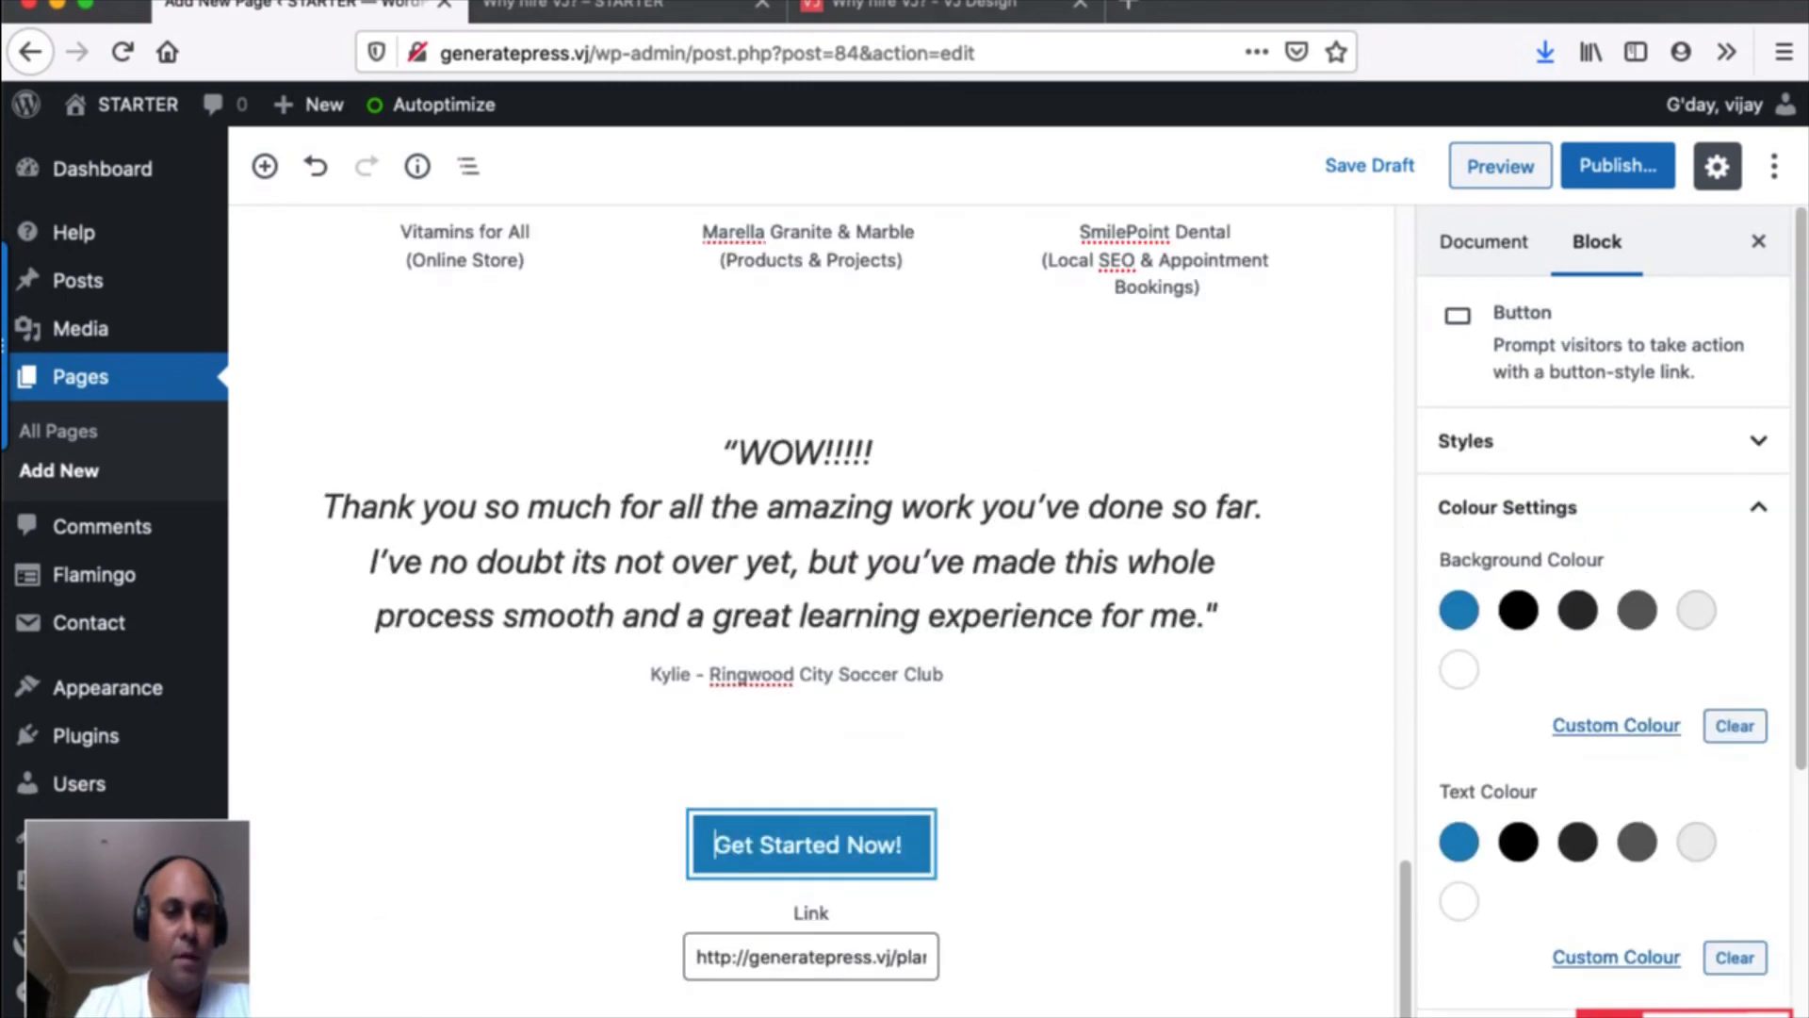
Insert a spacer block between the "Get Started Now!" button and the Privacy Policy line and set its height to 32 pixels.
{"action": "scroll", "coordinate": [756, 918], "scroll_direction": "down", "scroll_amount": 3}
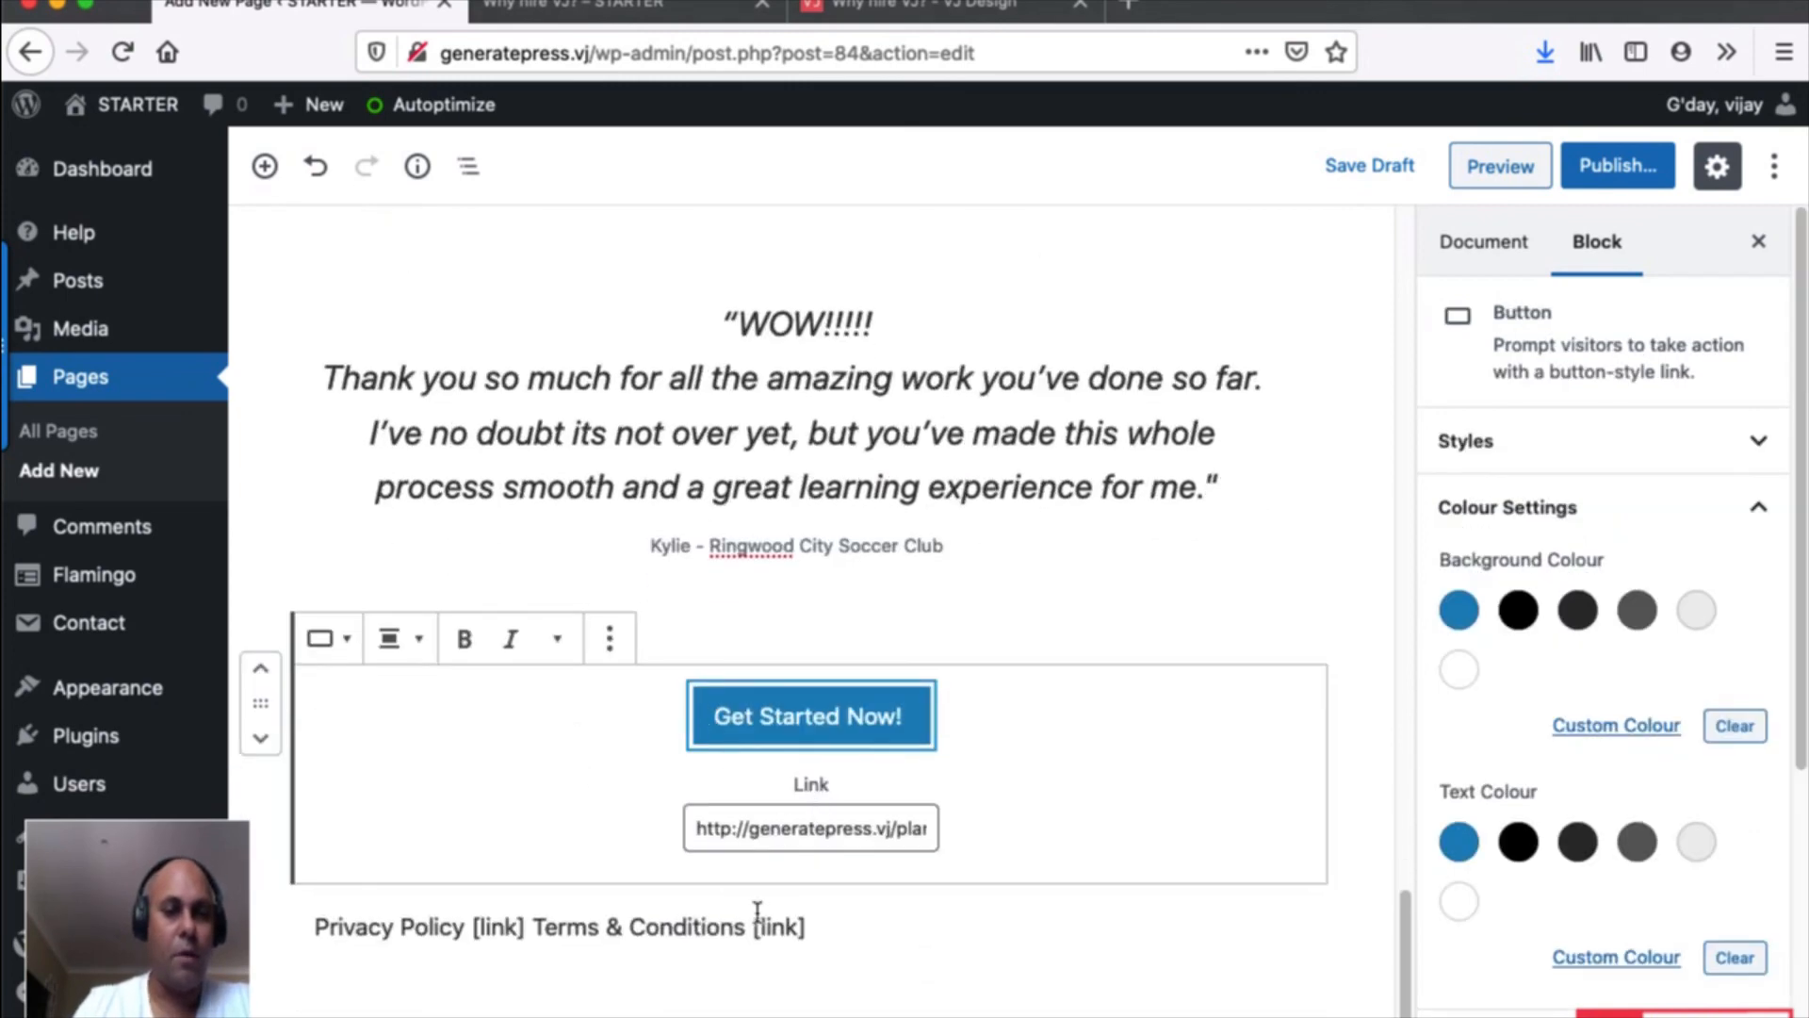
{"action": "left_click", "coordinate": [810, 883]}
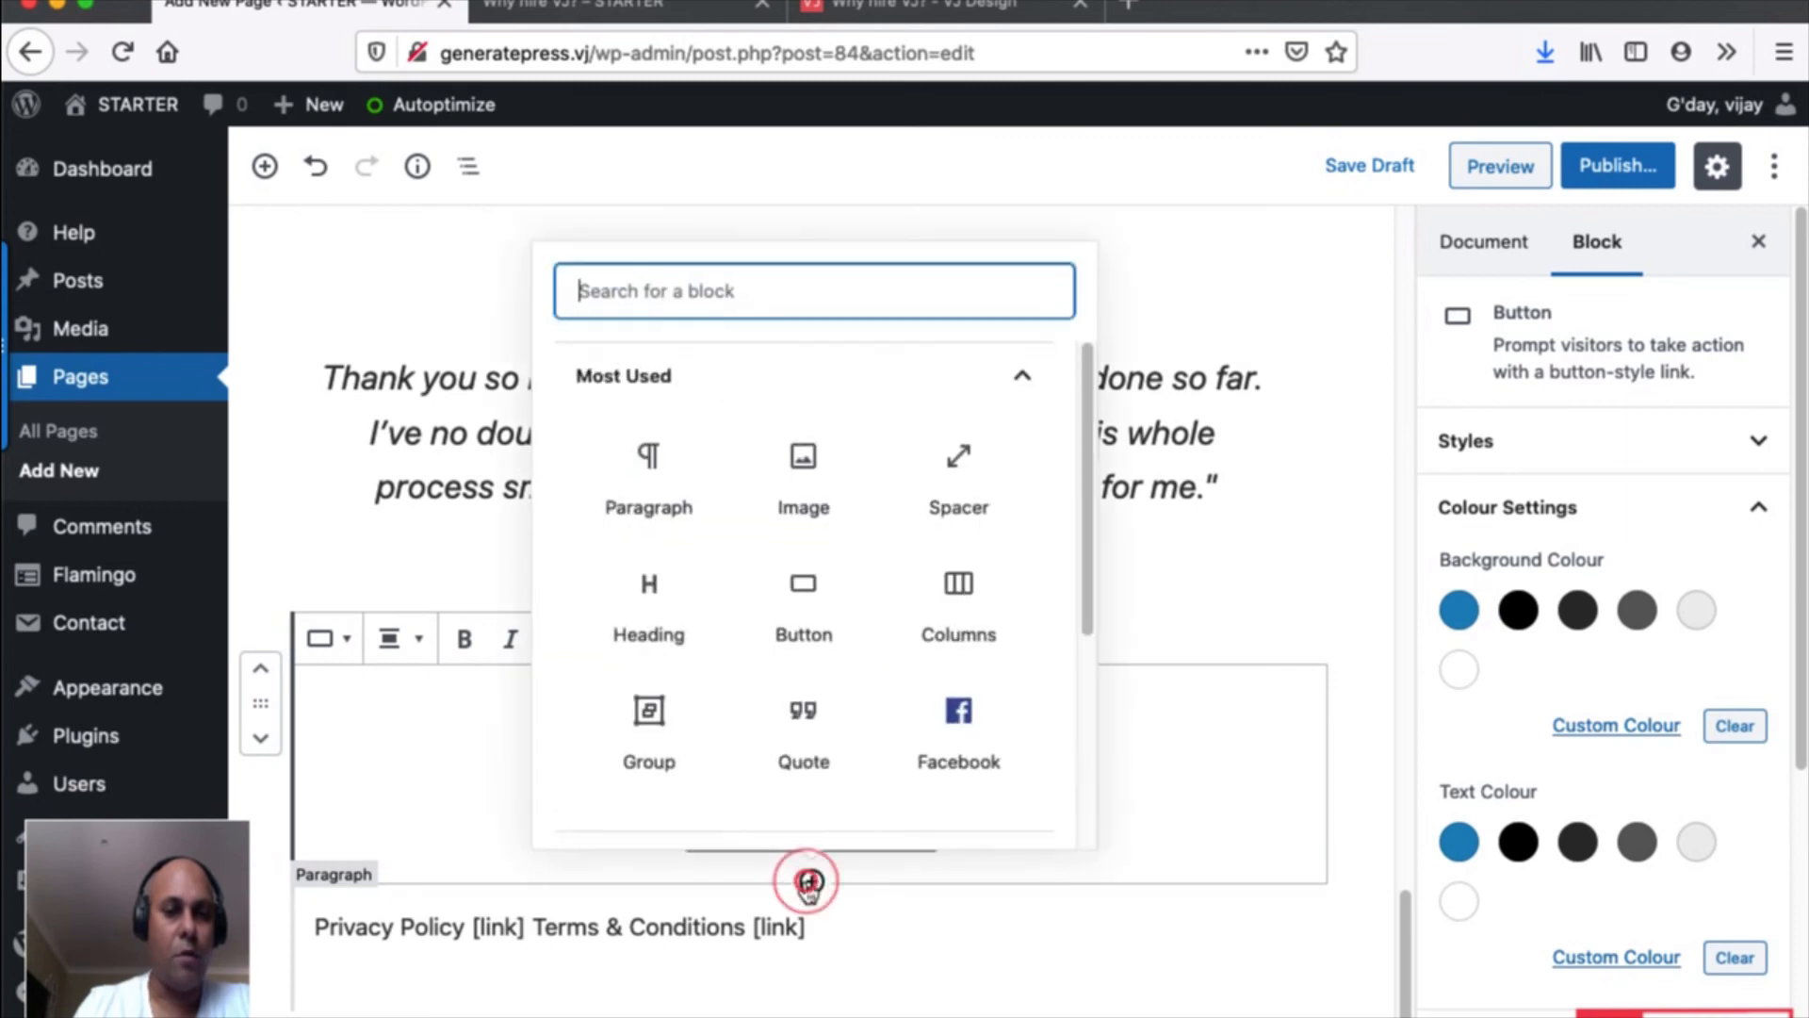
{"action": "left_click", "coordinate": [974, 503]}
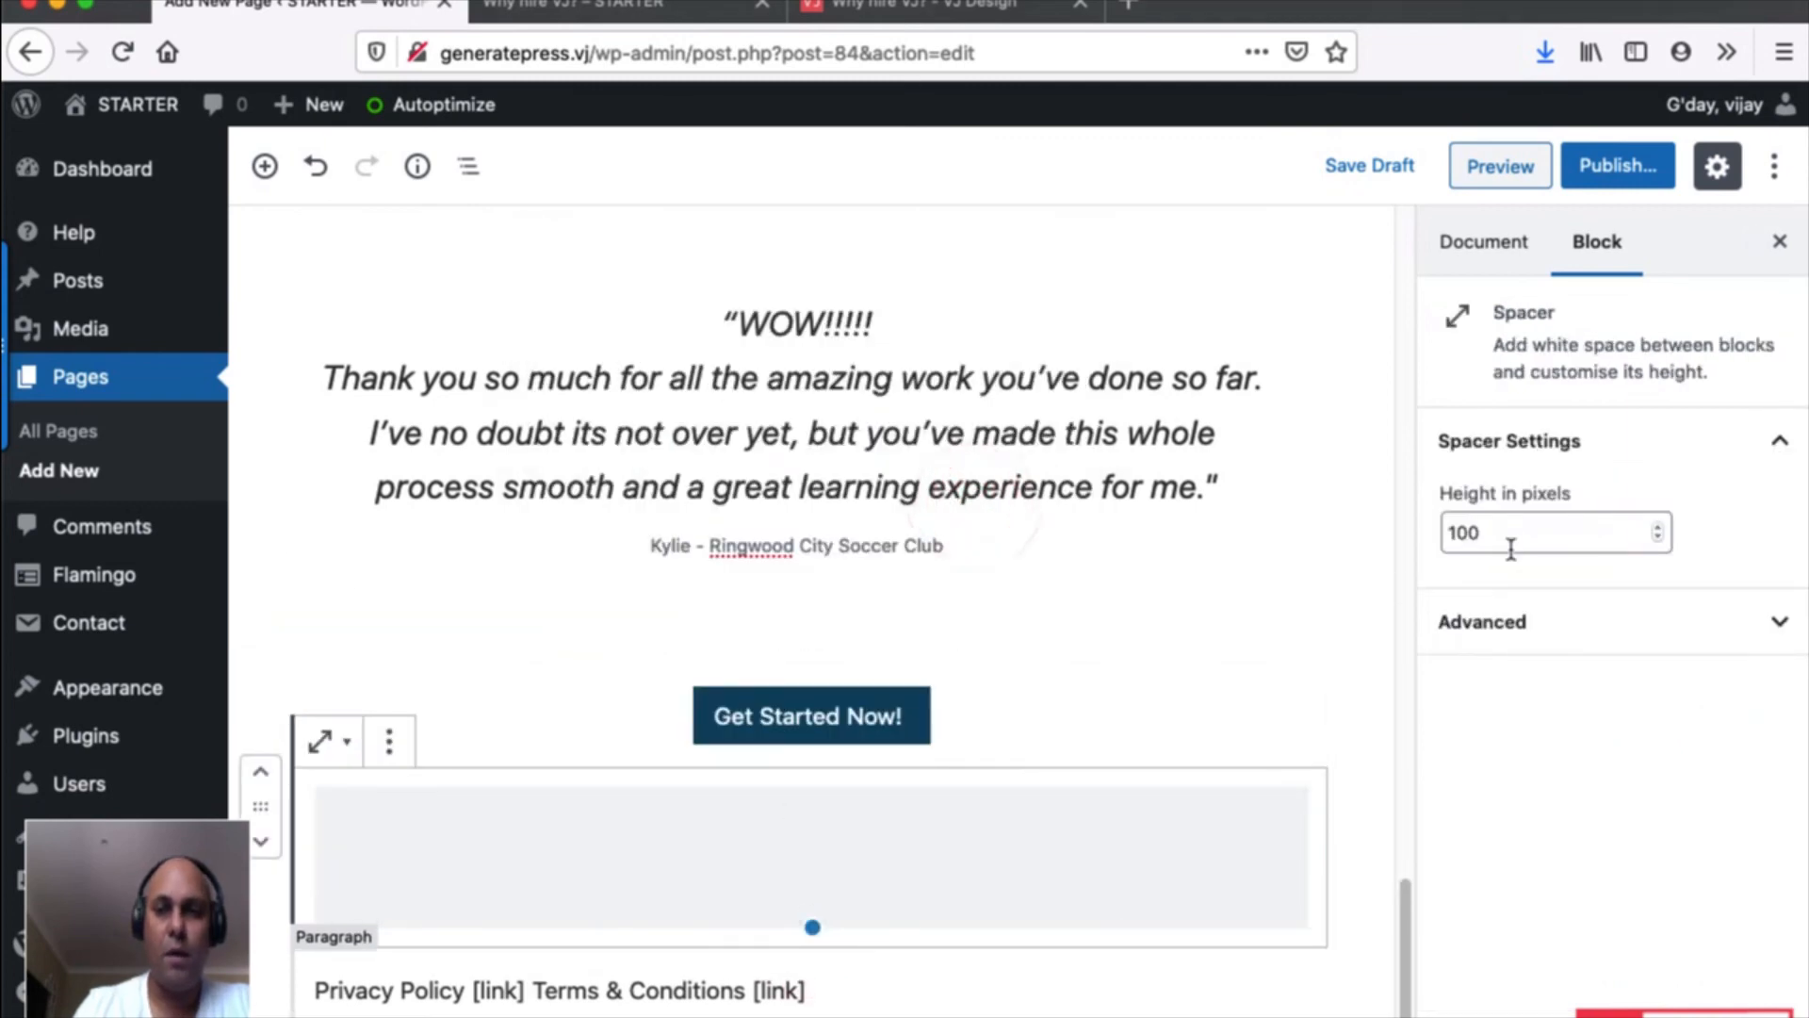
{"action": "double_click", "coordinate": [1509, 539]}
{"action": "type", "text": "32"}
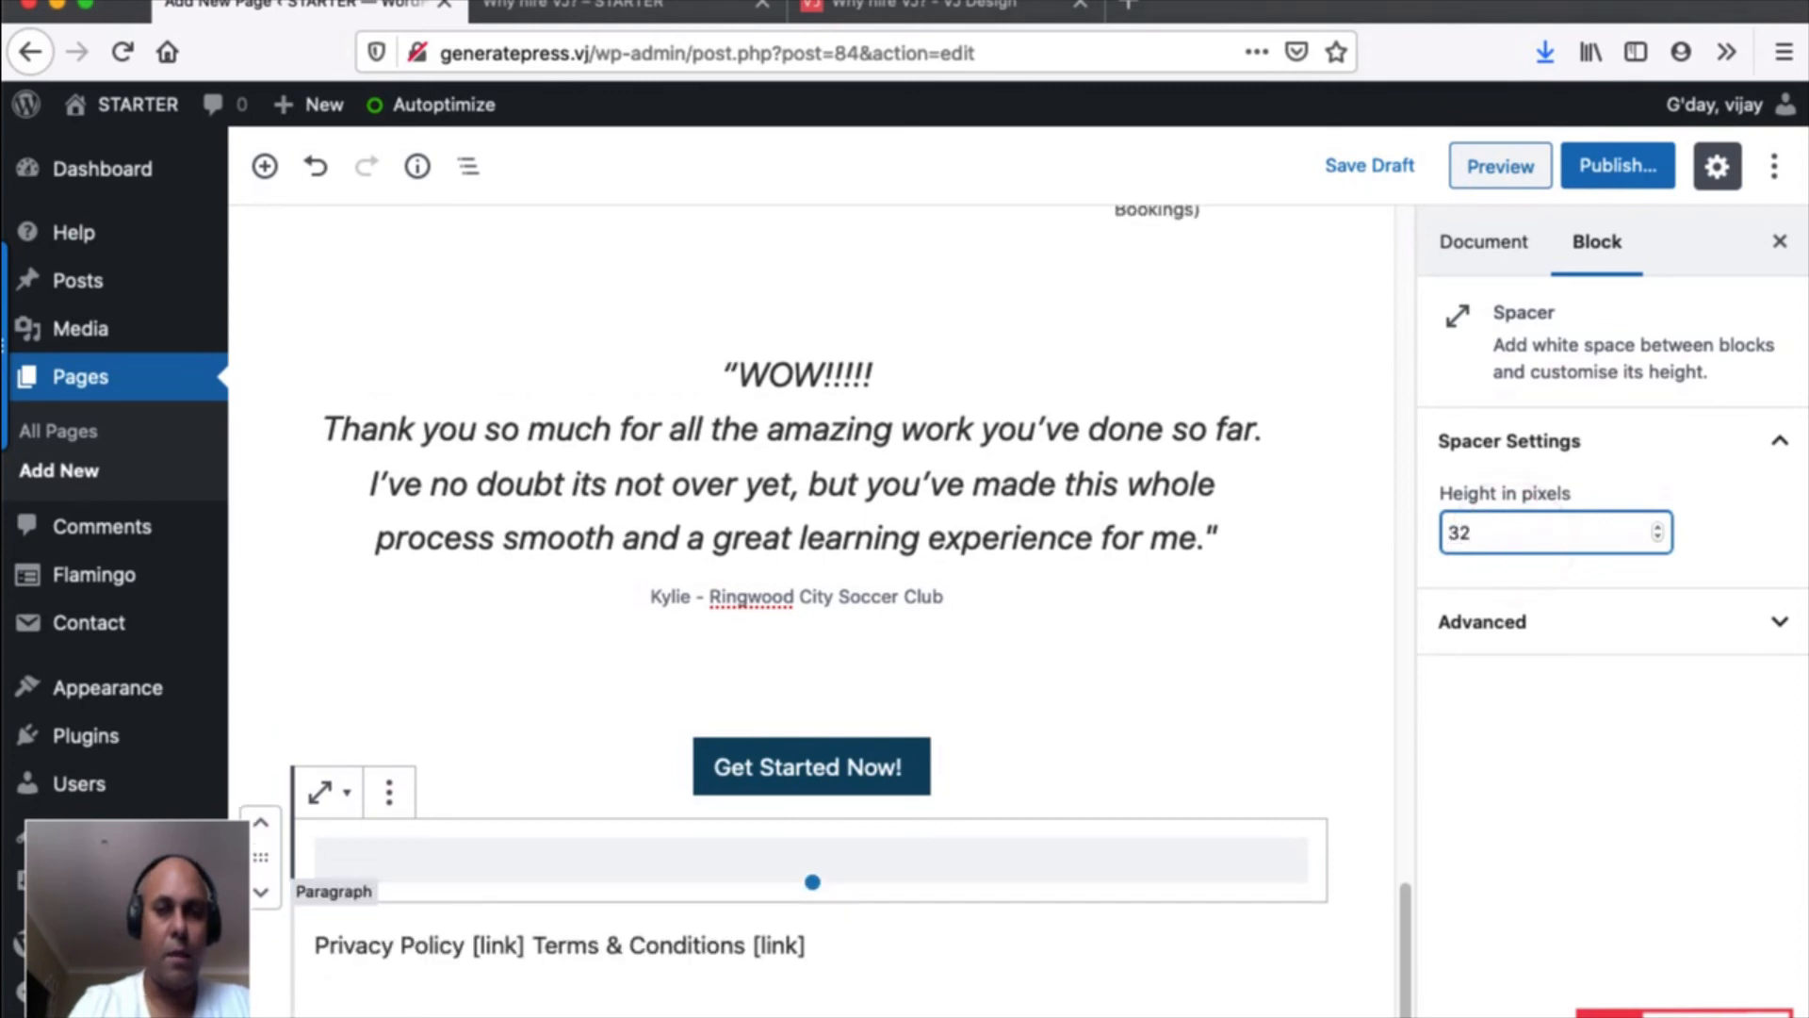
Remove both "[link]" placeholders from the footer line and separate the entries so it reads "Privacy Policy | Terms & Conditions".
{"action": "left_click", "coordinate": [631, 945]}
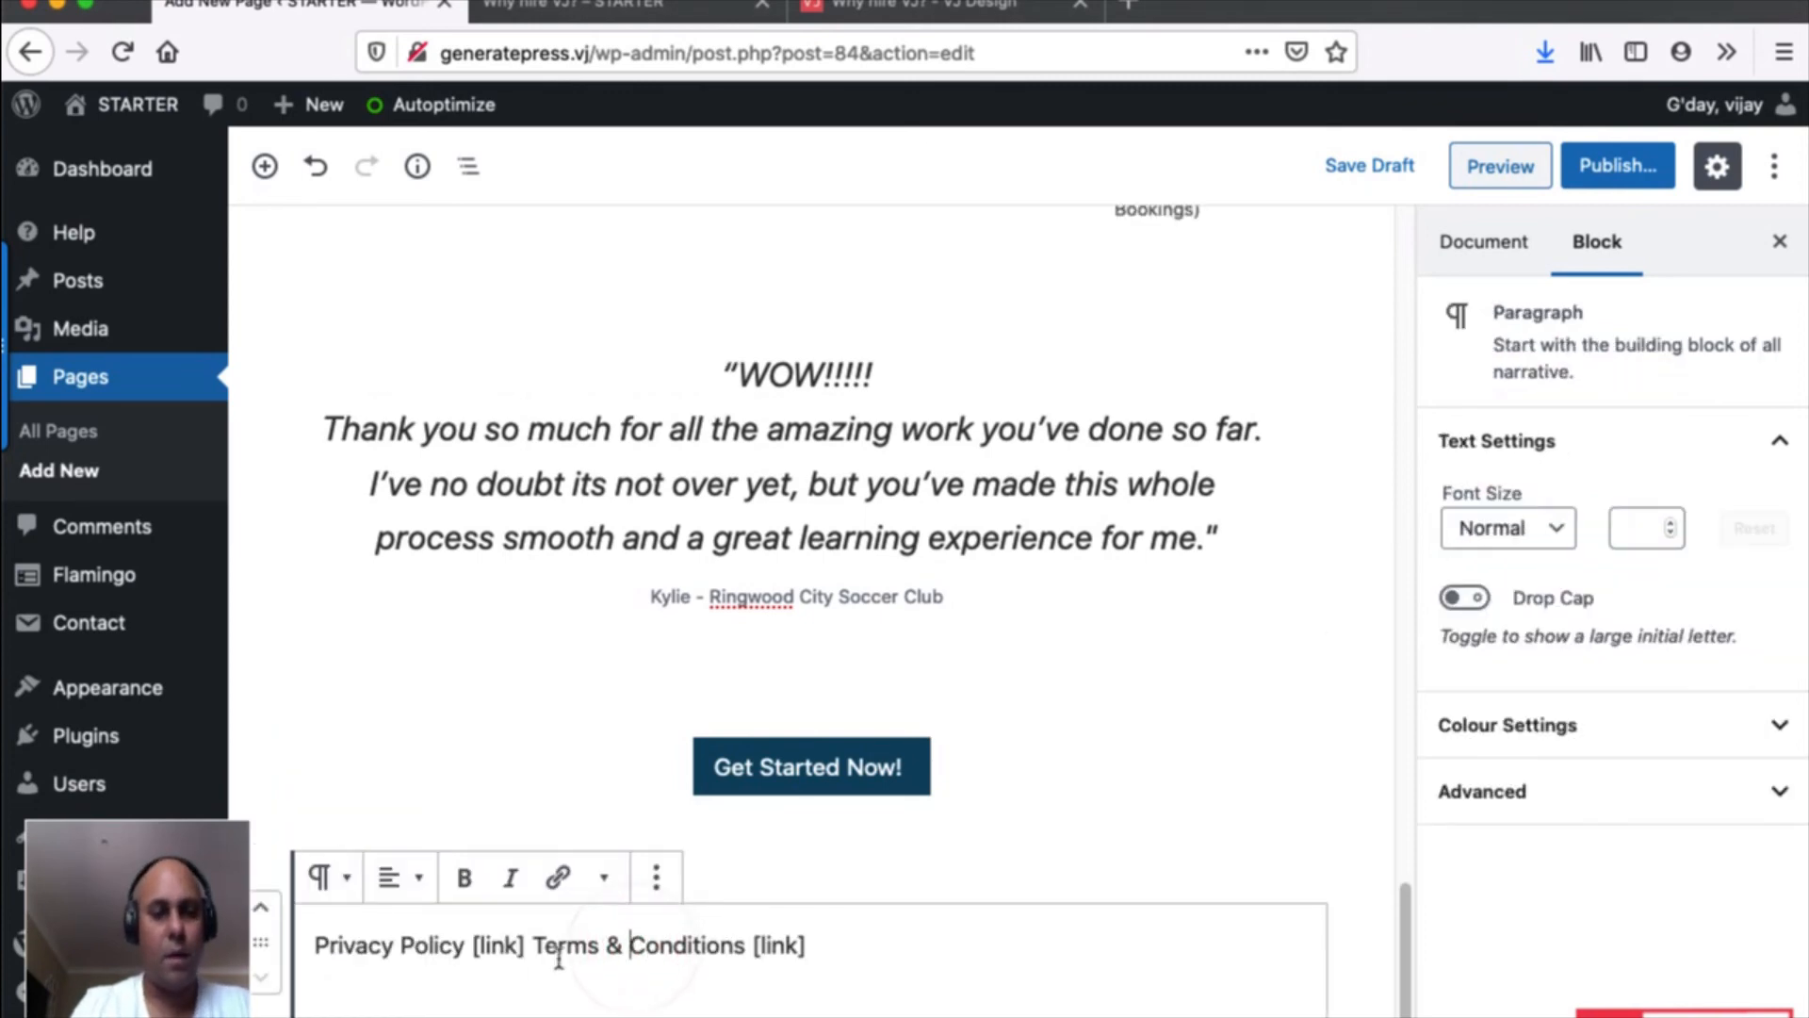
{"action": "left_click_drag", "start_coordinate": [468, 947], "coordinate": [523, 943]}
{"action": "key", "text": "BackSpace"}
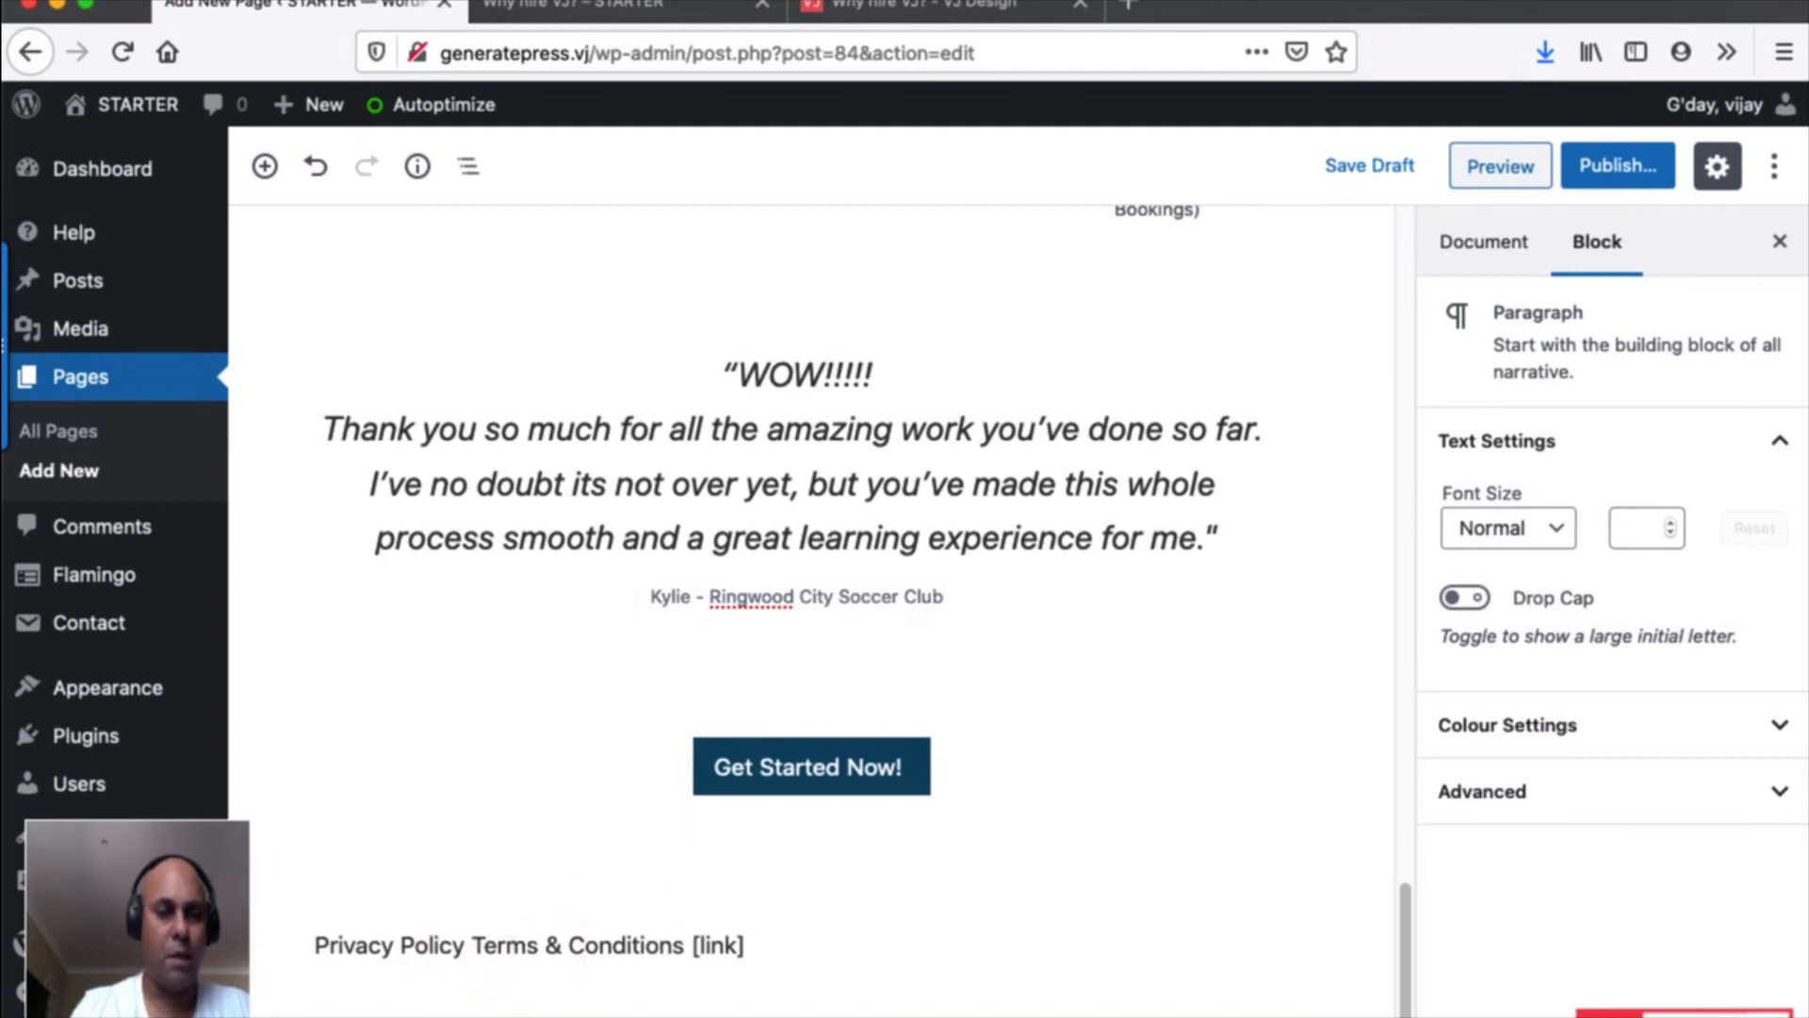
{"action": "type", "text": "|"}
{"action": "type", "text": "|"}
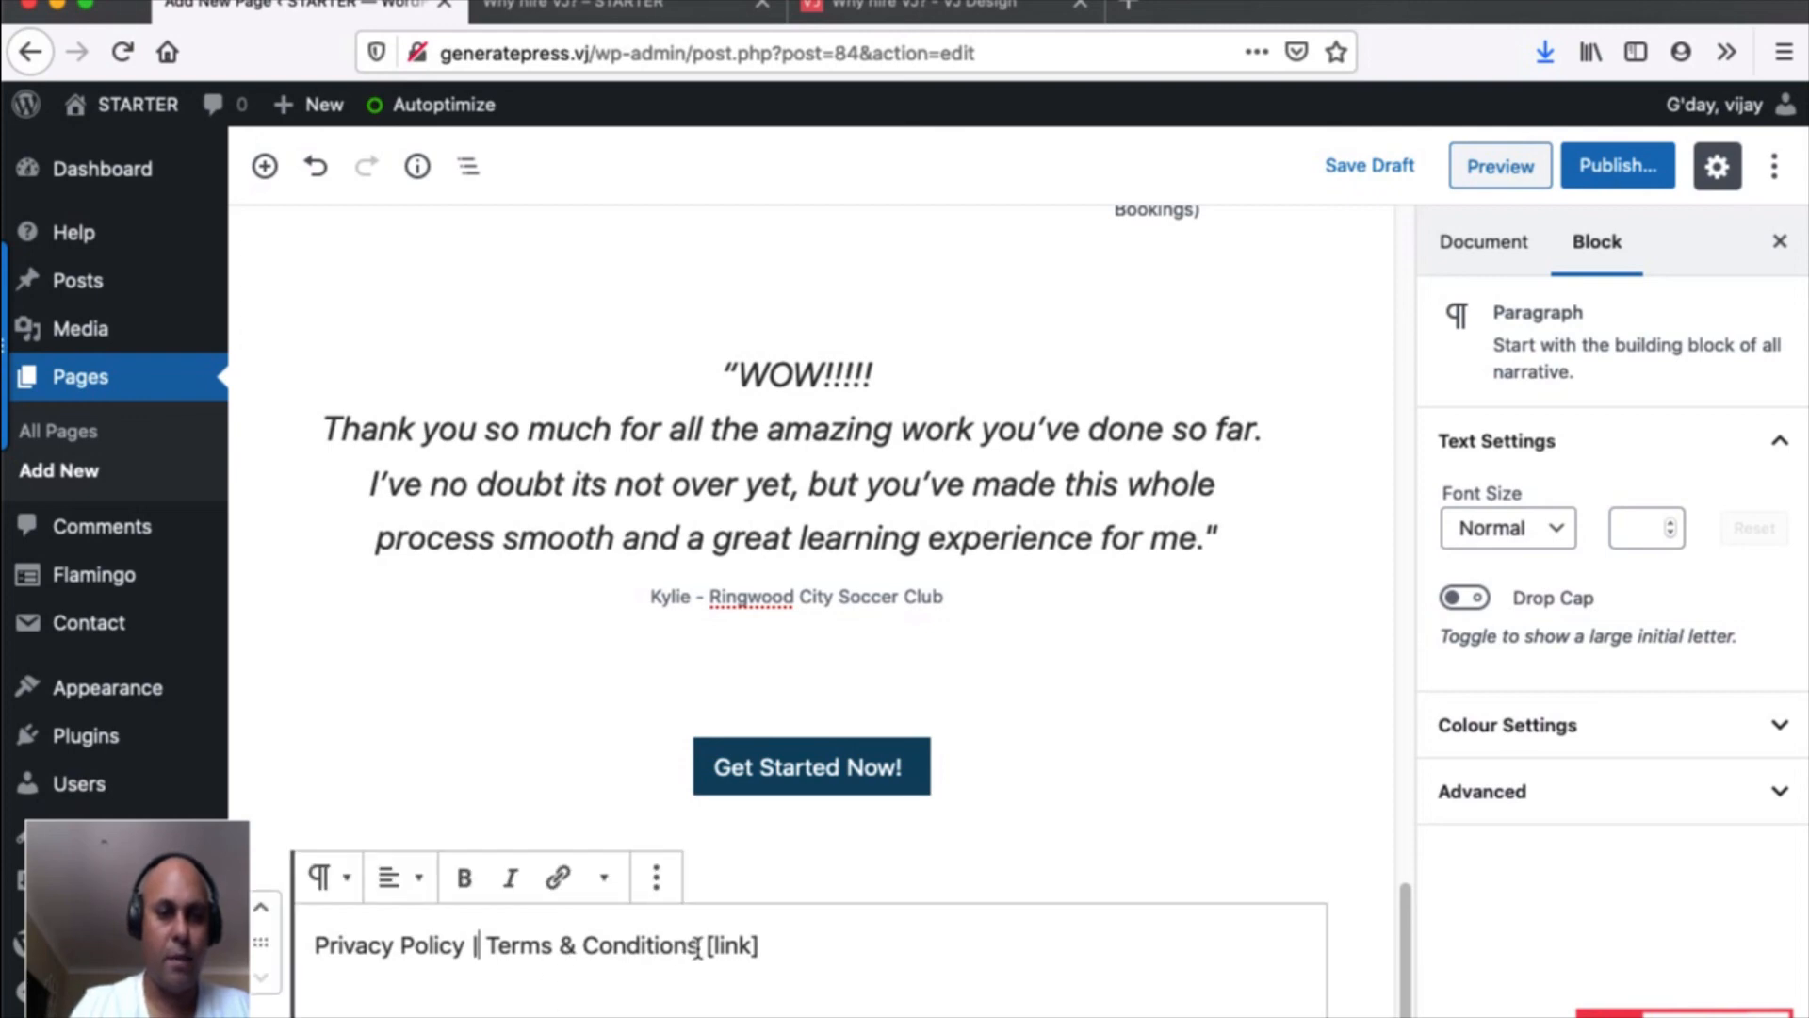
{"action": "left_click_drag", "start_coordinate": [699, 945], "coordinate": [759, 945]}
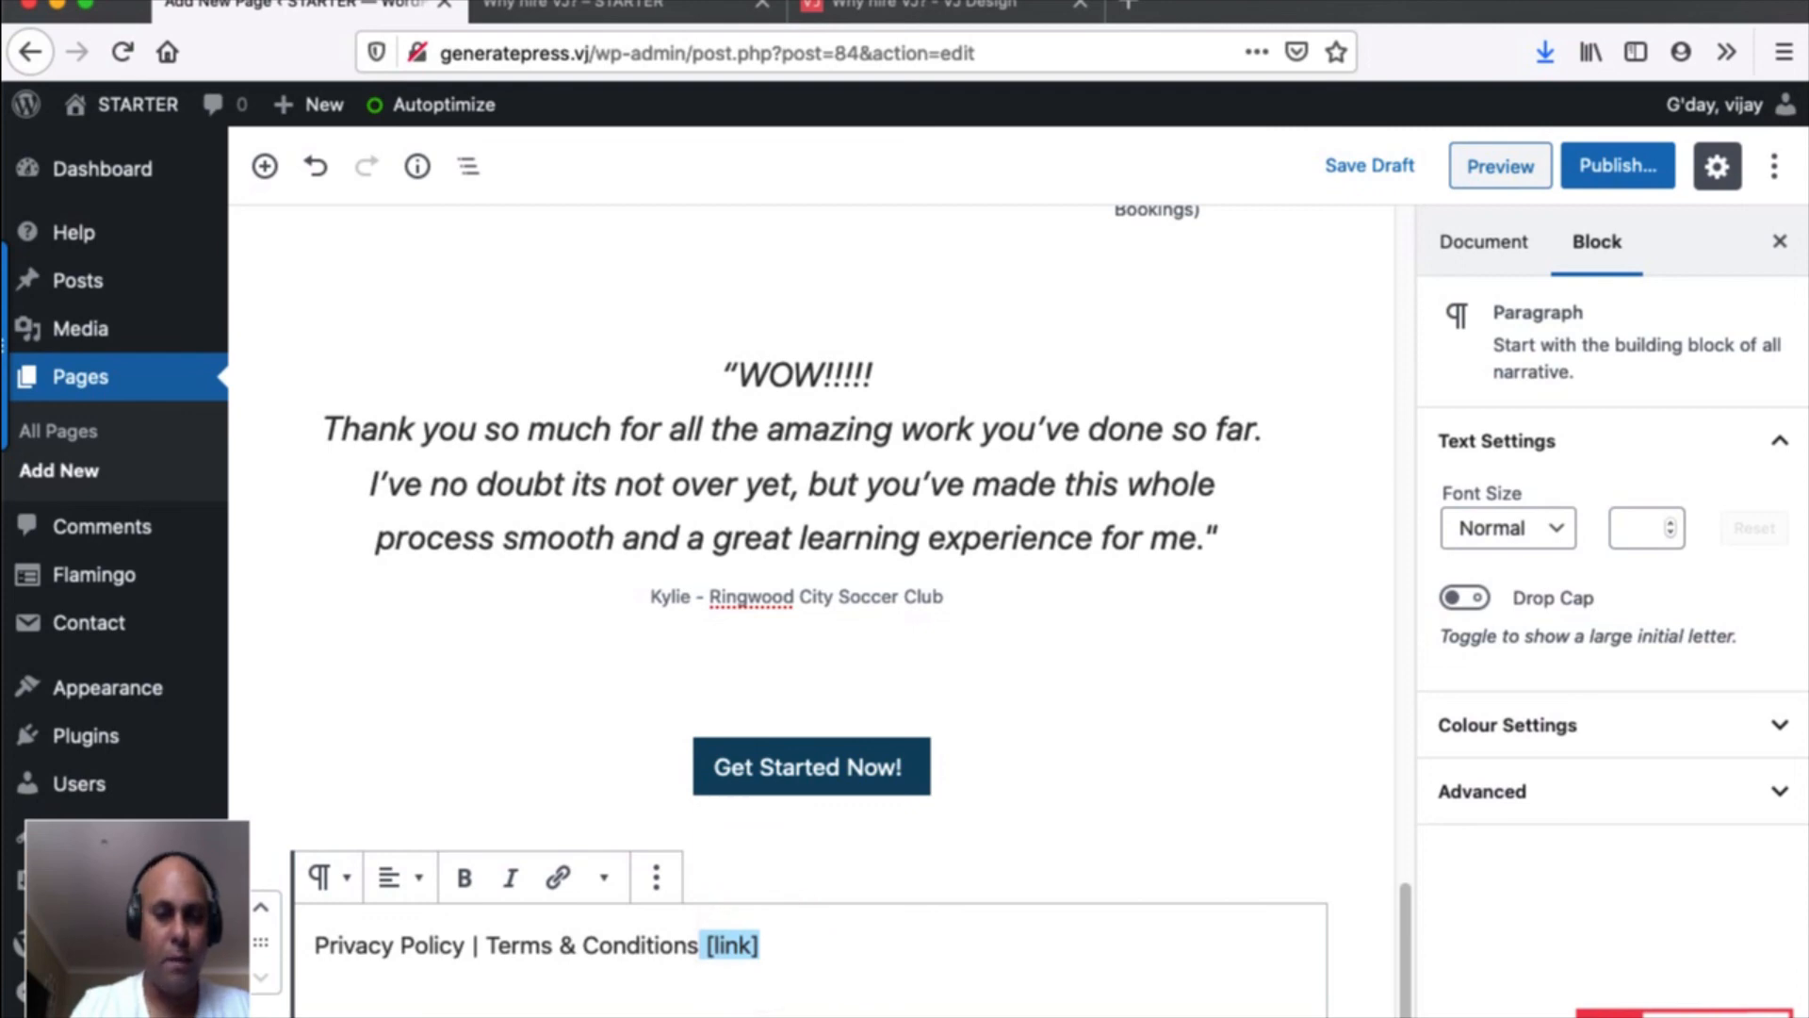
{"action": "key", "text": "BackSpace"}
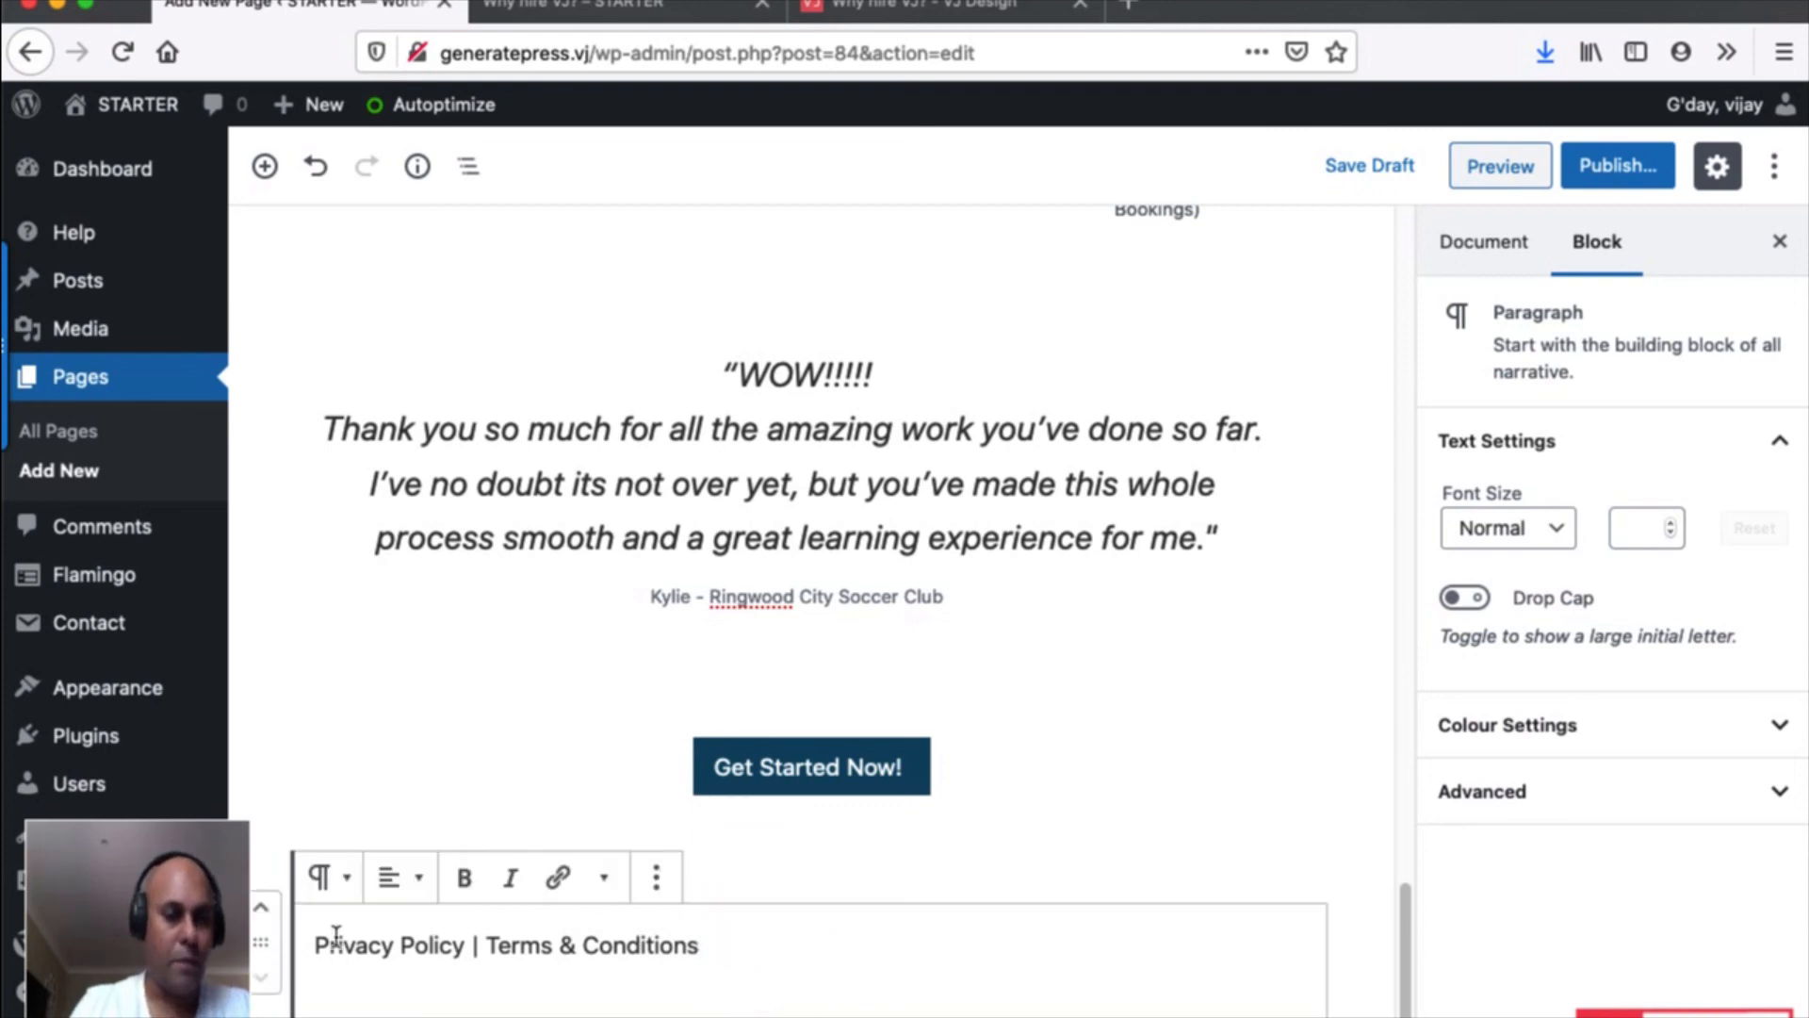
{"action": "left_click", "coordinate": [326, 941]}
{"action": "left_click", "coordinate": [704, 947]}
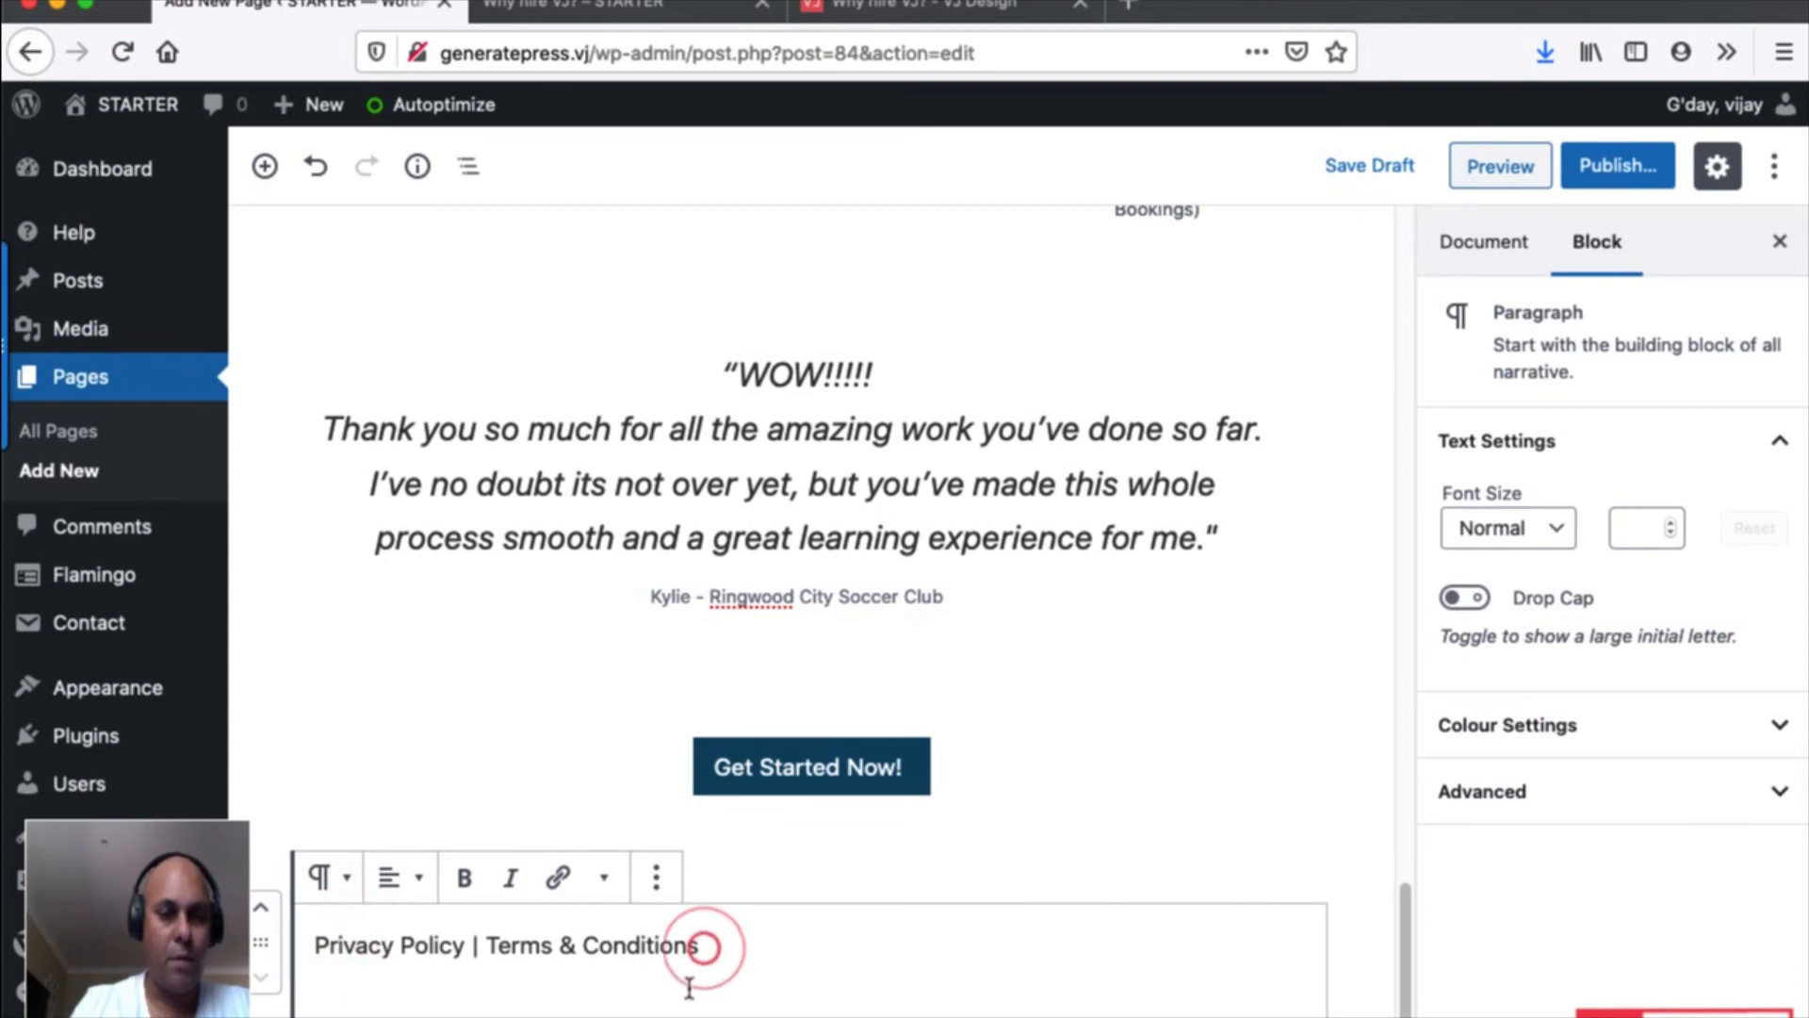
{"action": "left_click", "coordinate": [688, 983]}
{"action": "key", "text": "Return"}
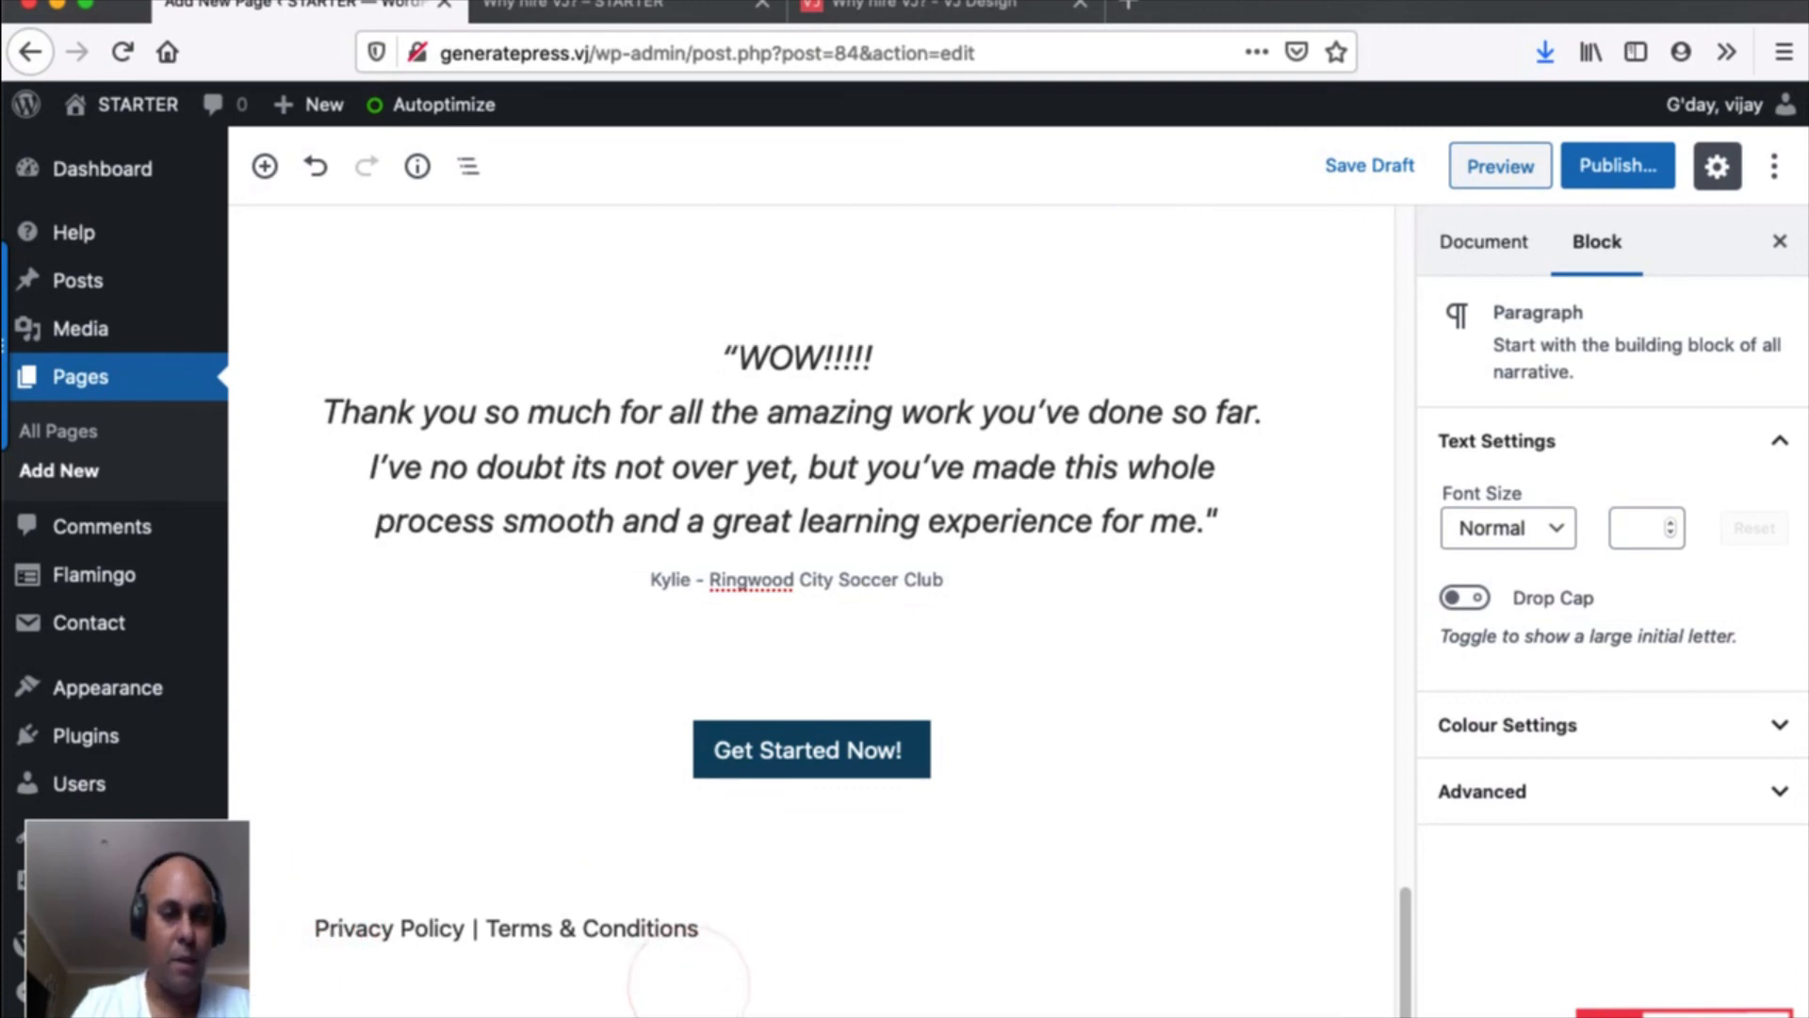
{"action": "key", "text": "BackSpace"}
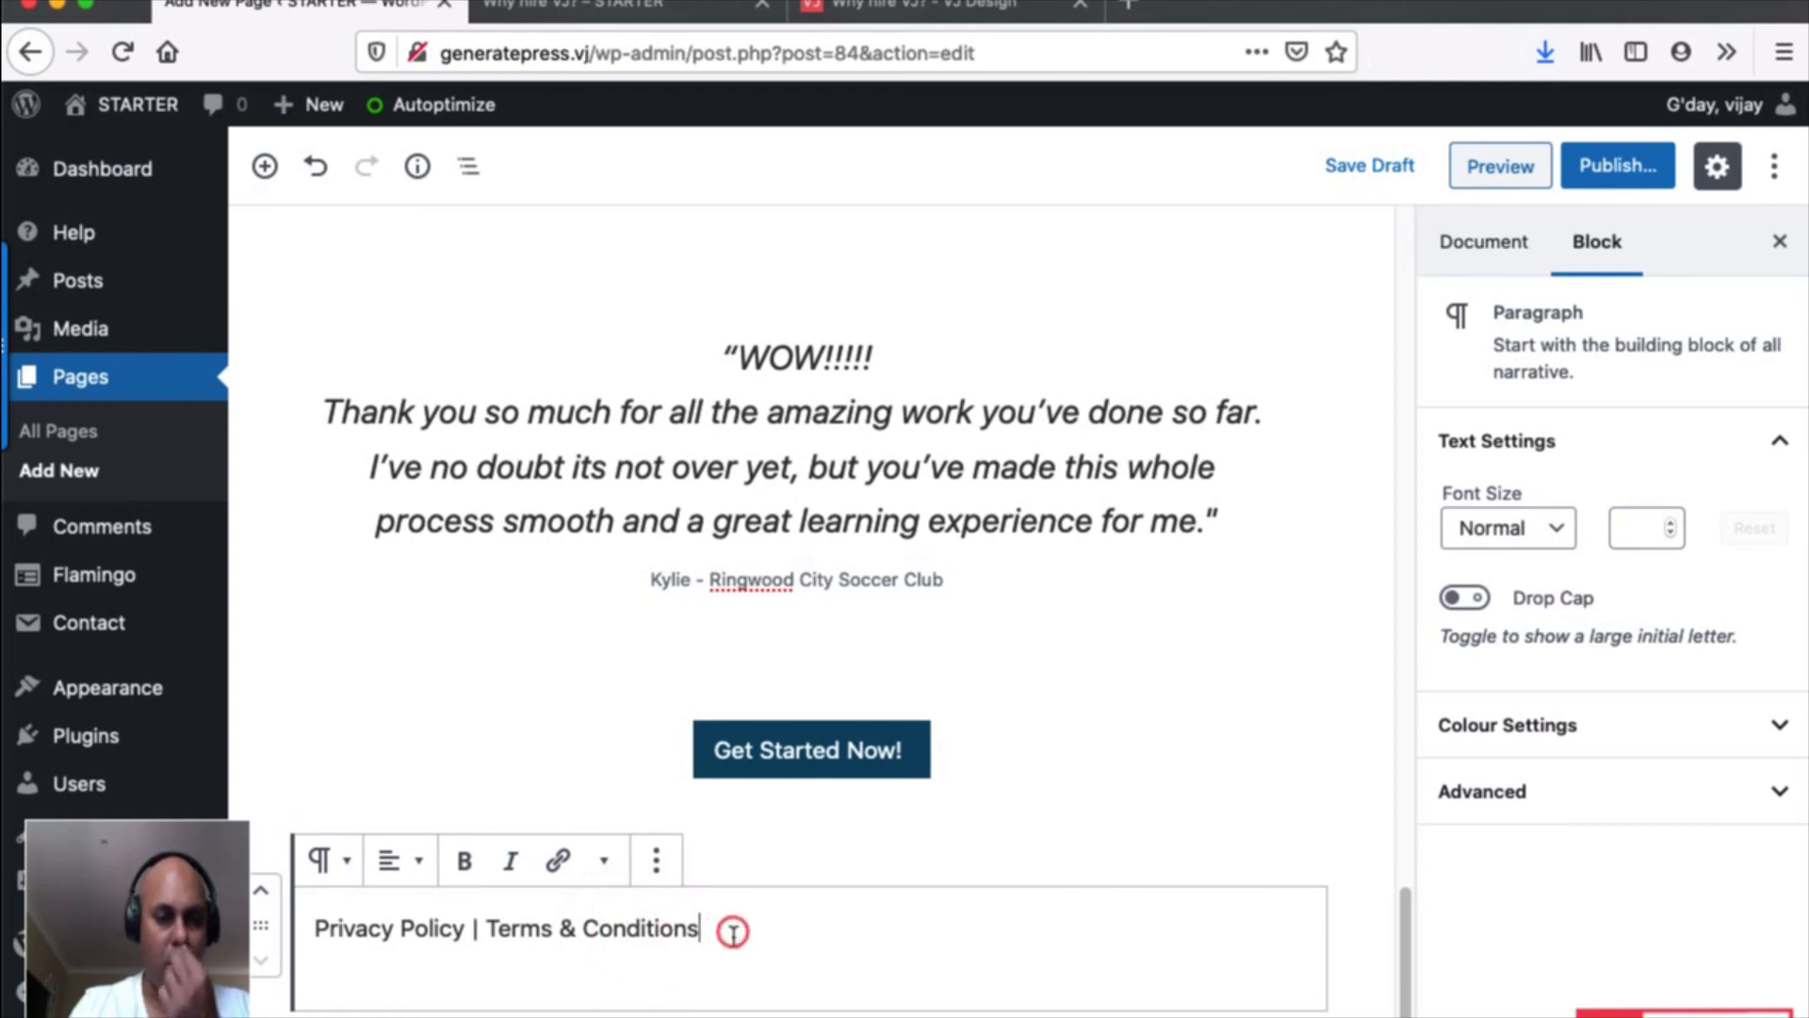
Align the "Privacy Policy | Terms & Conditions" paragraph right and set its font size to Small.
{"action": "left_click", "coordinate": [419, 865]}
{"action": "left_click", "coordinate": [387, 792]}
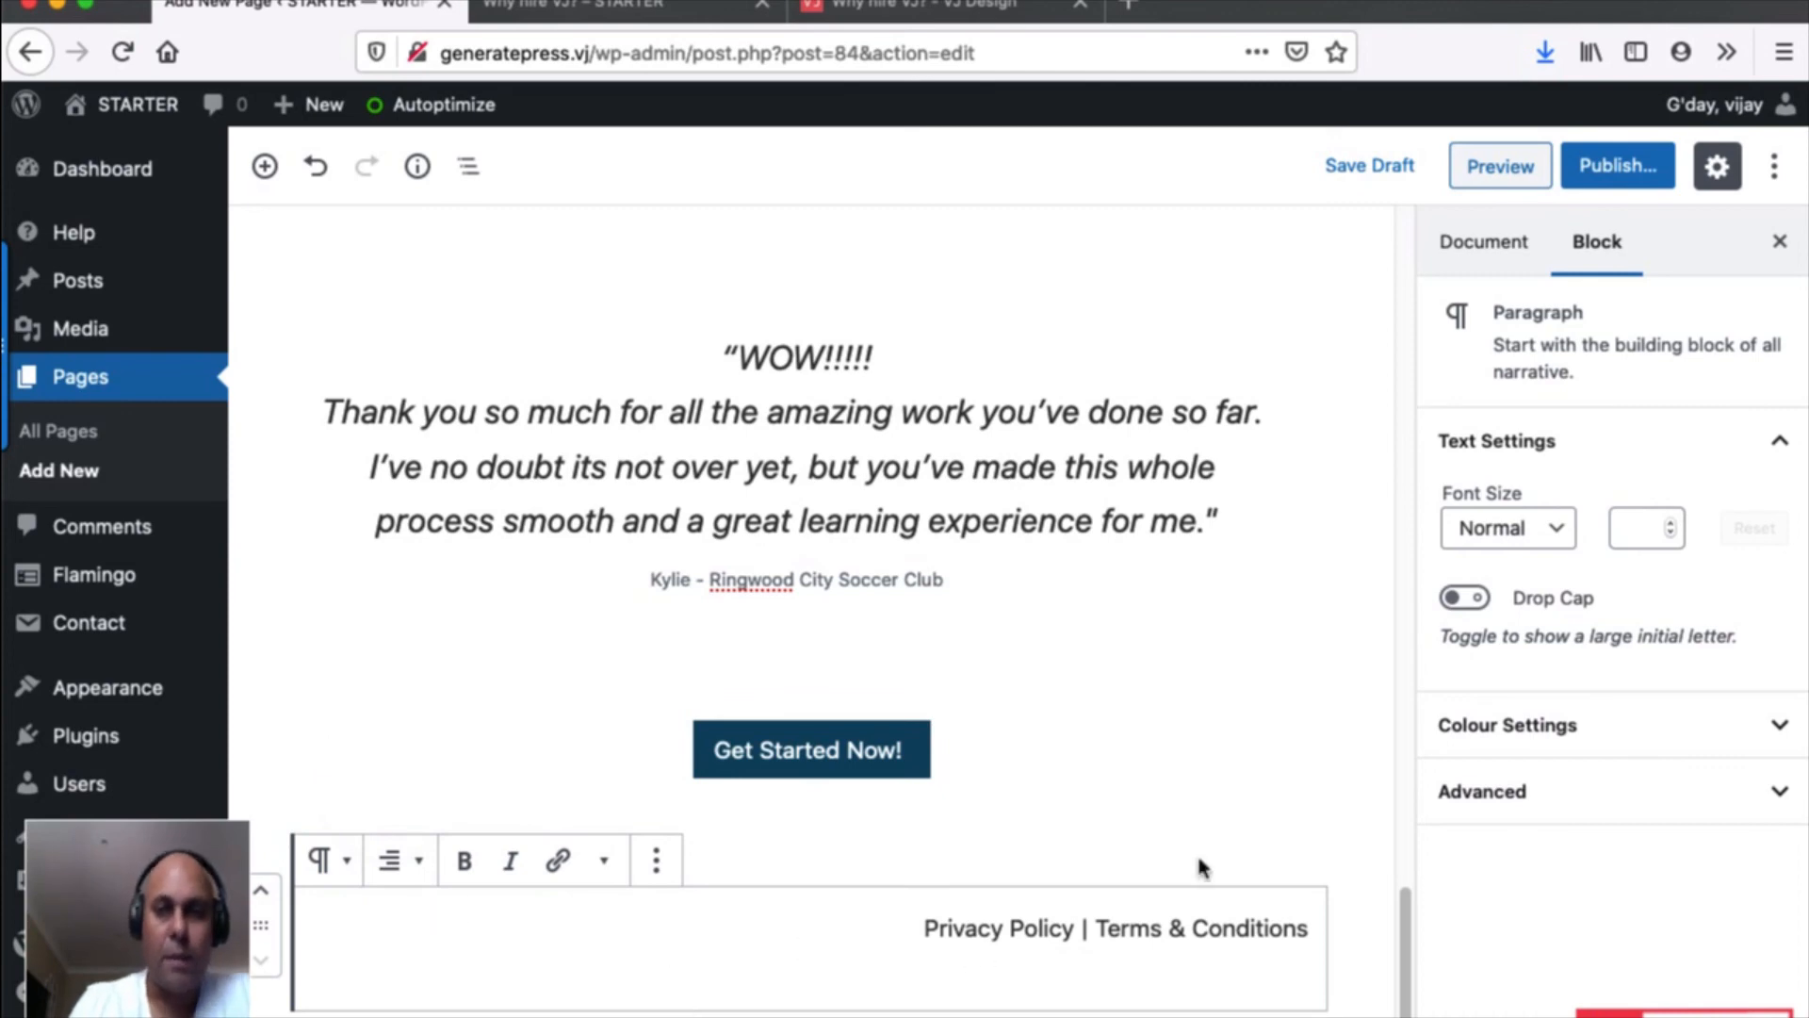
{"action": "left_click", "coordinate": [1527, 537]}
{"action": "left_click", "coordinate": [1516, 499]}
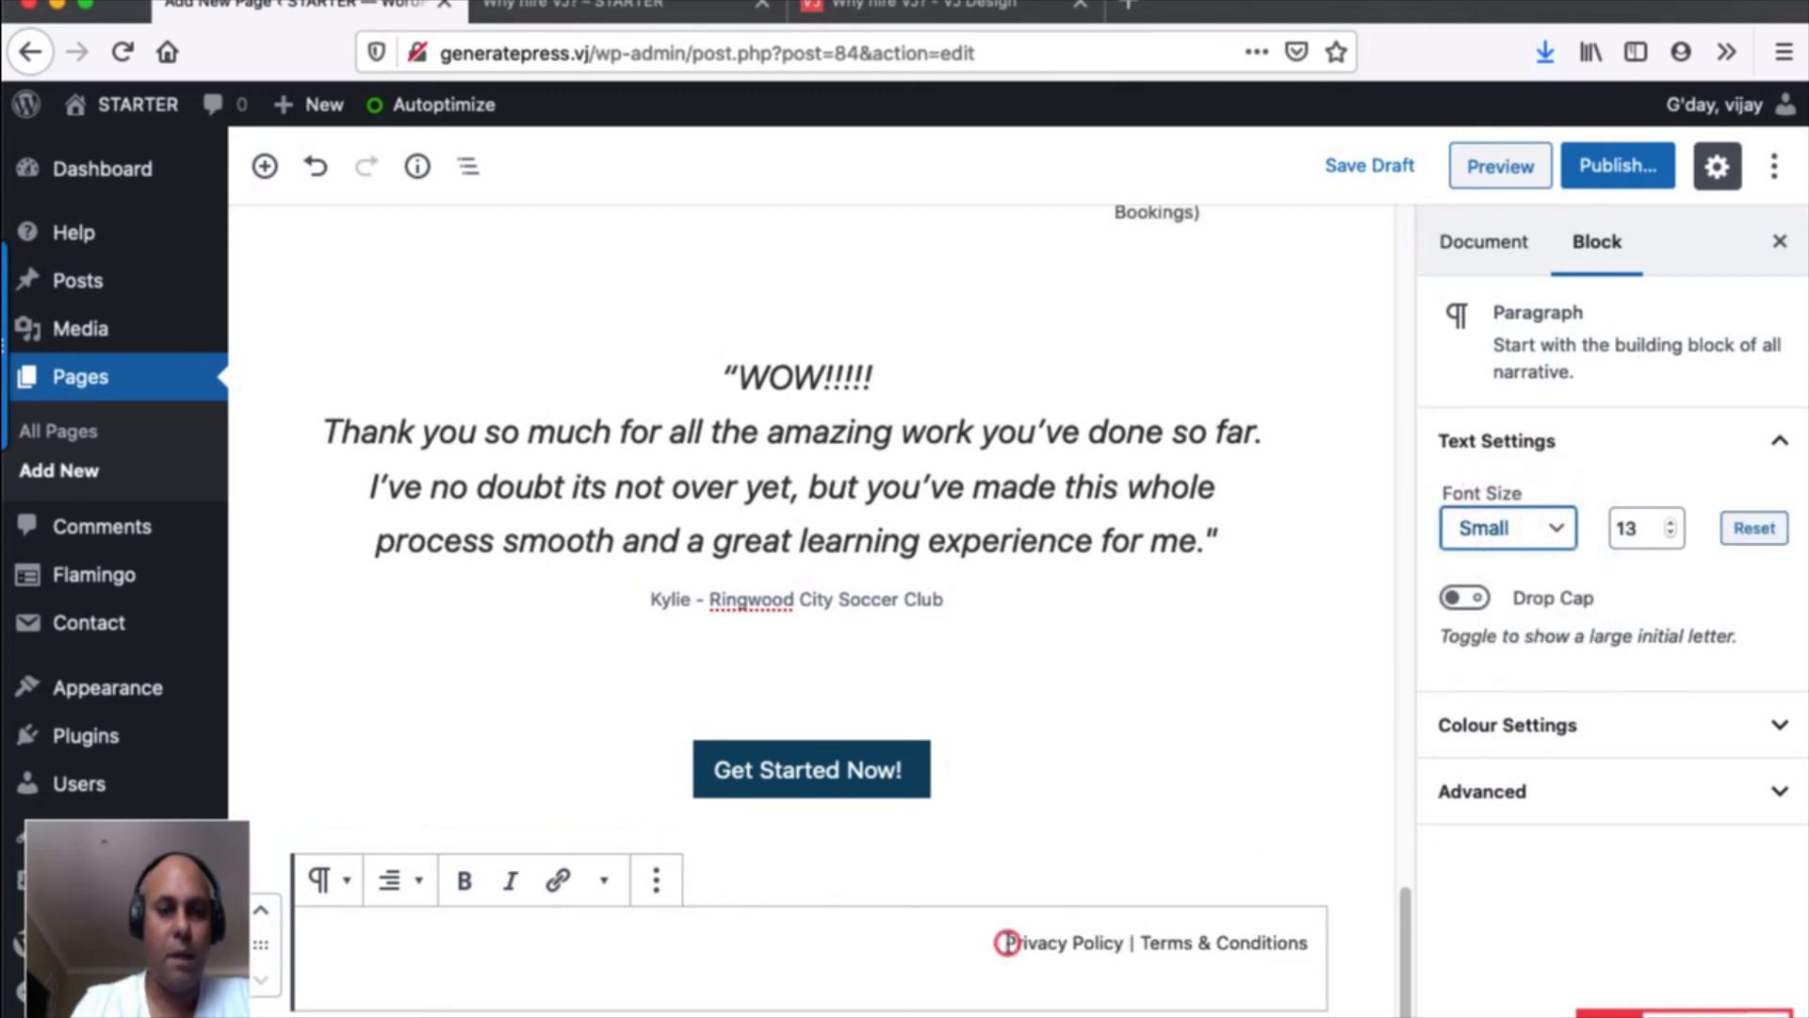
Link the "Privacy Policy" text in the footer paragraph to the site's Privacy Policy page.
{"action": "left_click_drag", "start_coordinate": [1006, 942], "coordinate": [1122, 961]}
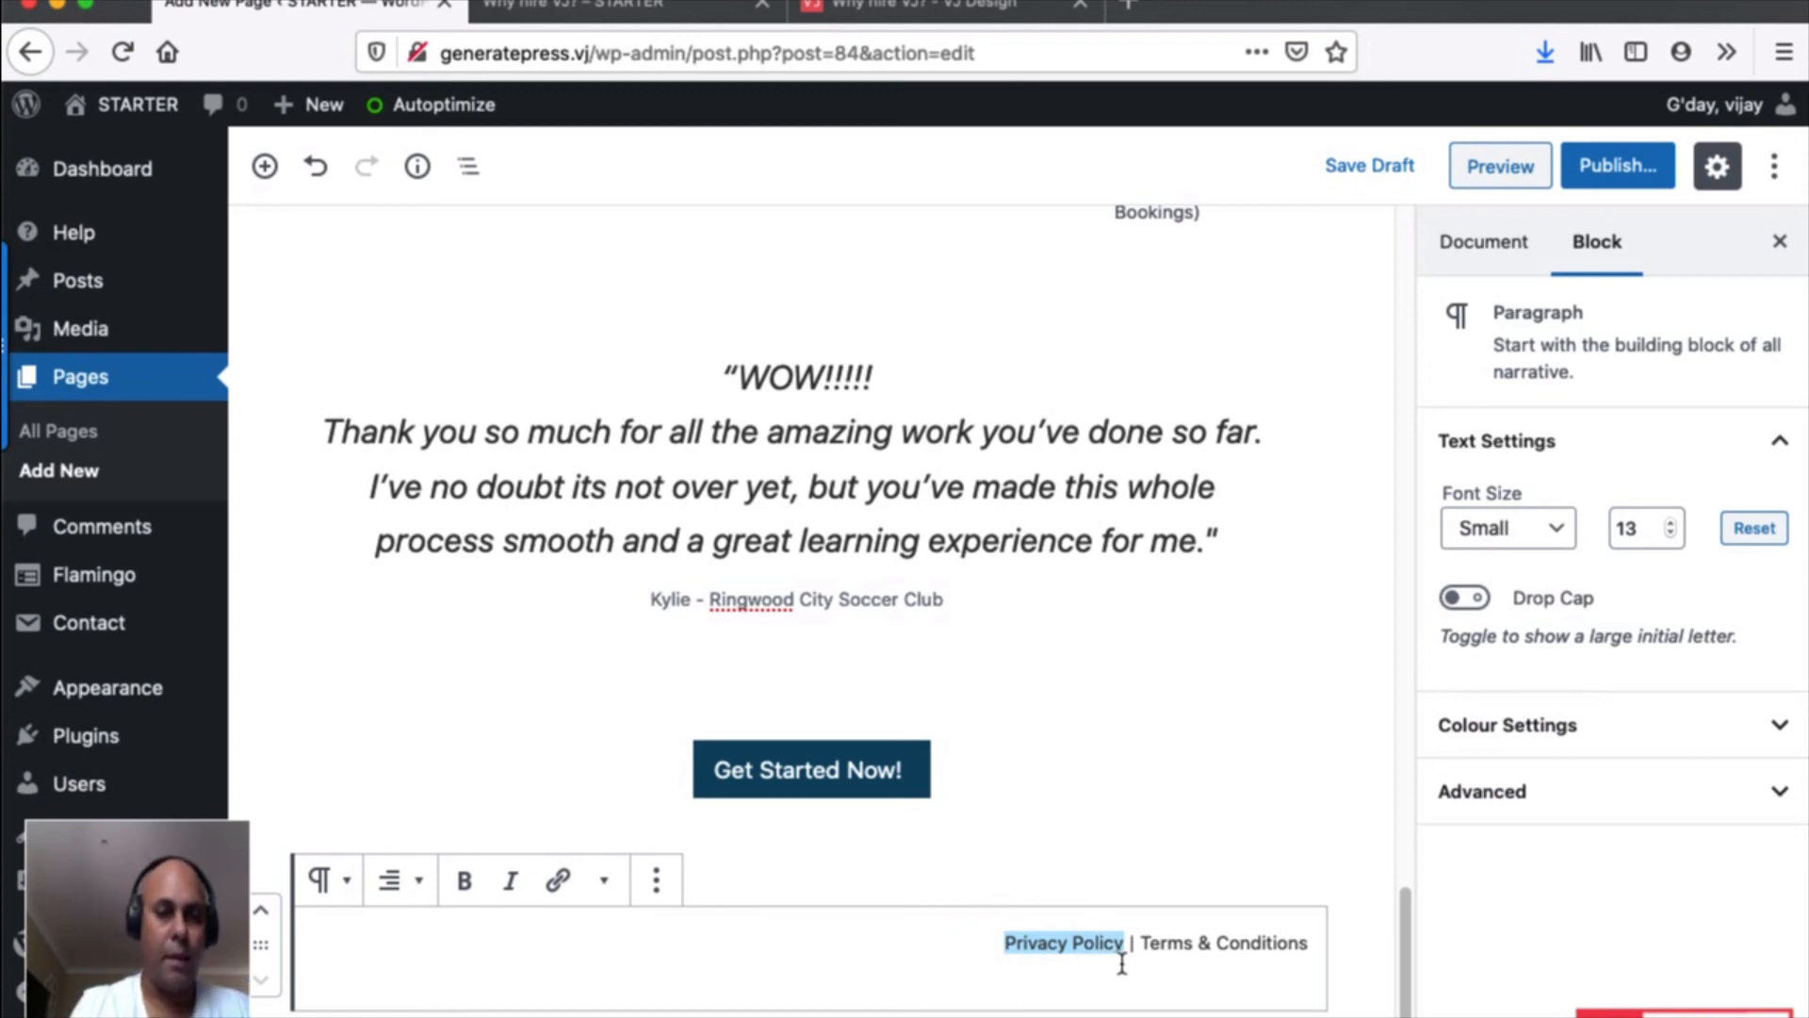
{"action": "left_click", "coordinate": [557, 880]}
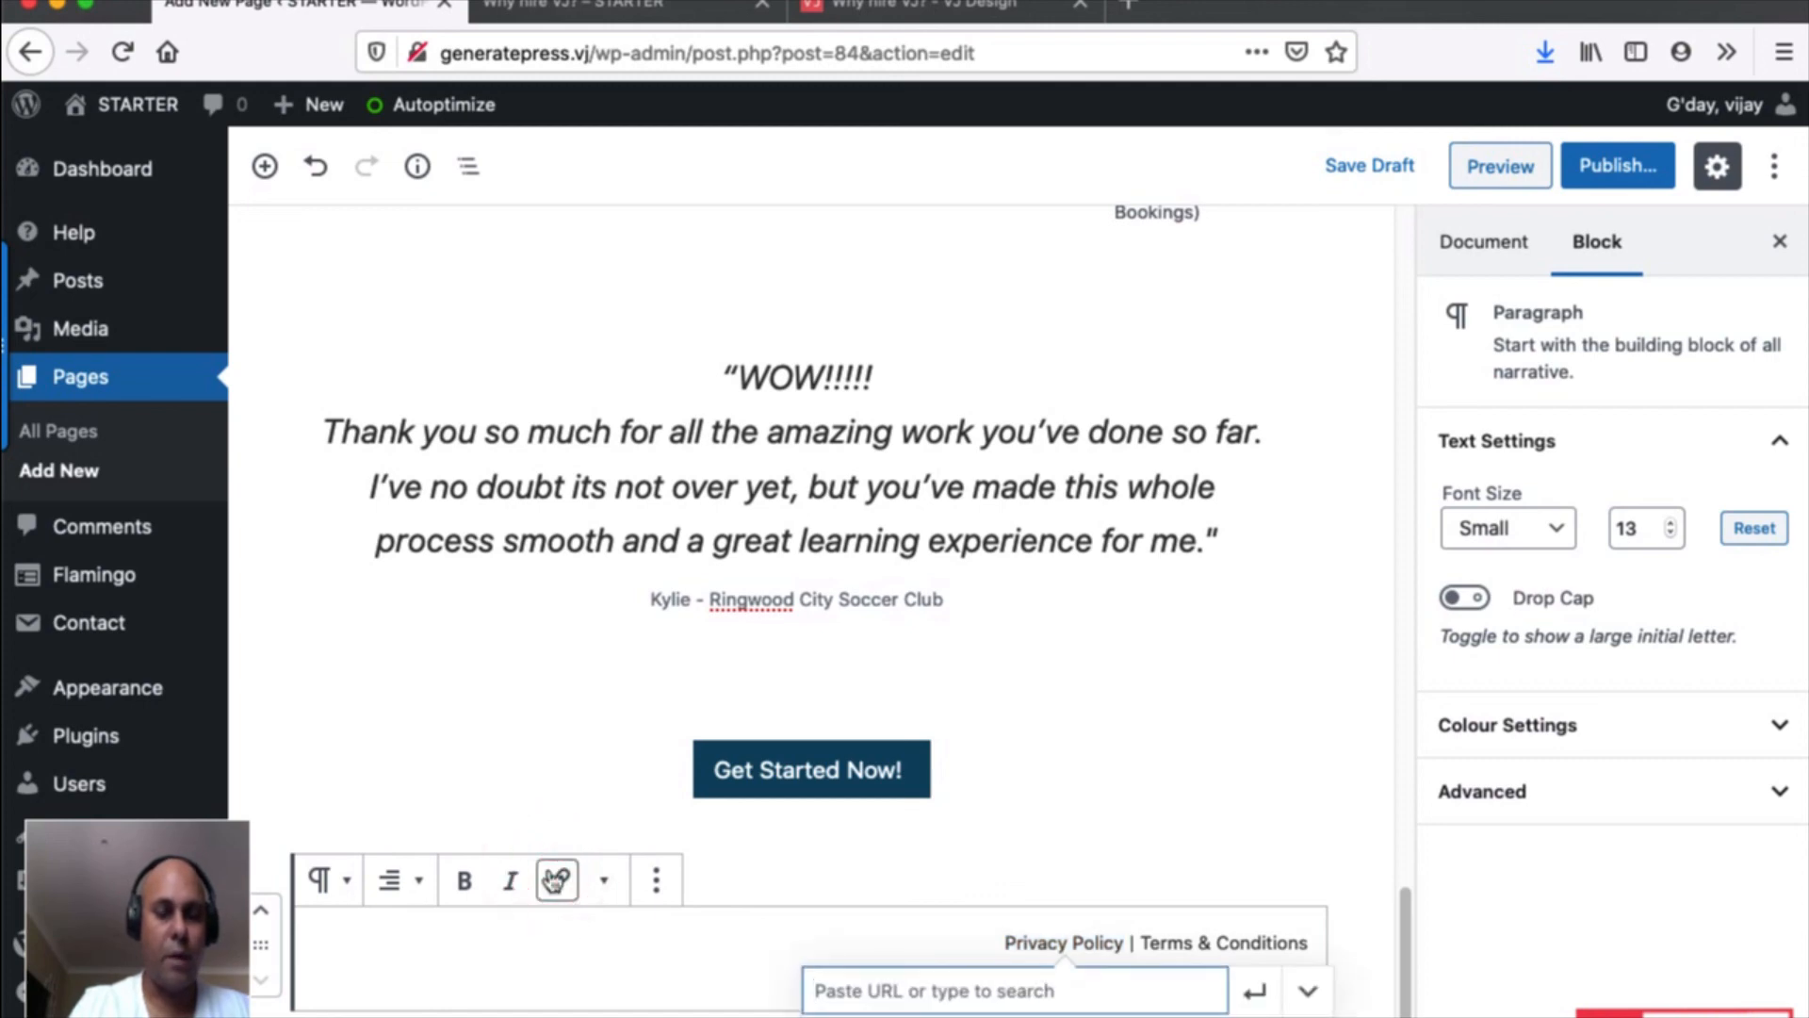
{"action": "type", "text": "pri"}
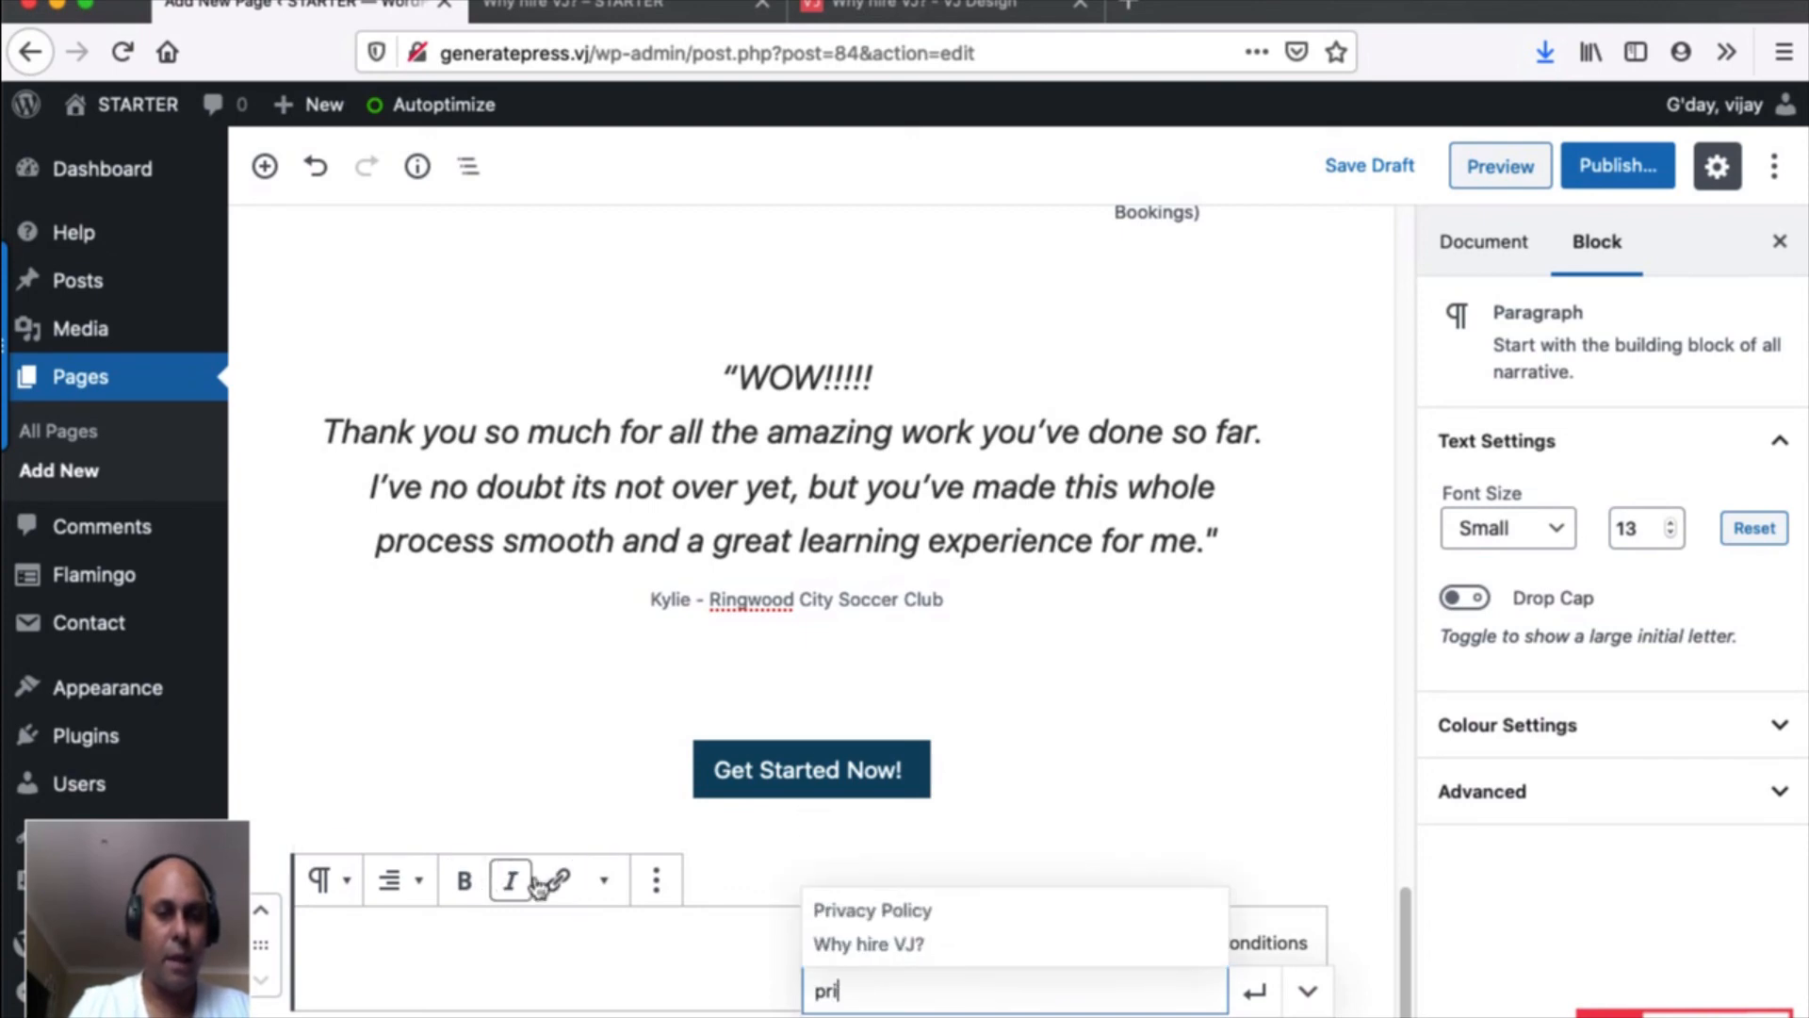
{"action": "left_click", "coordinate": [879, 919]}
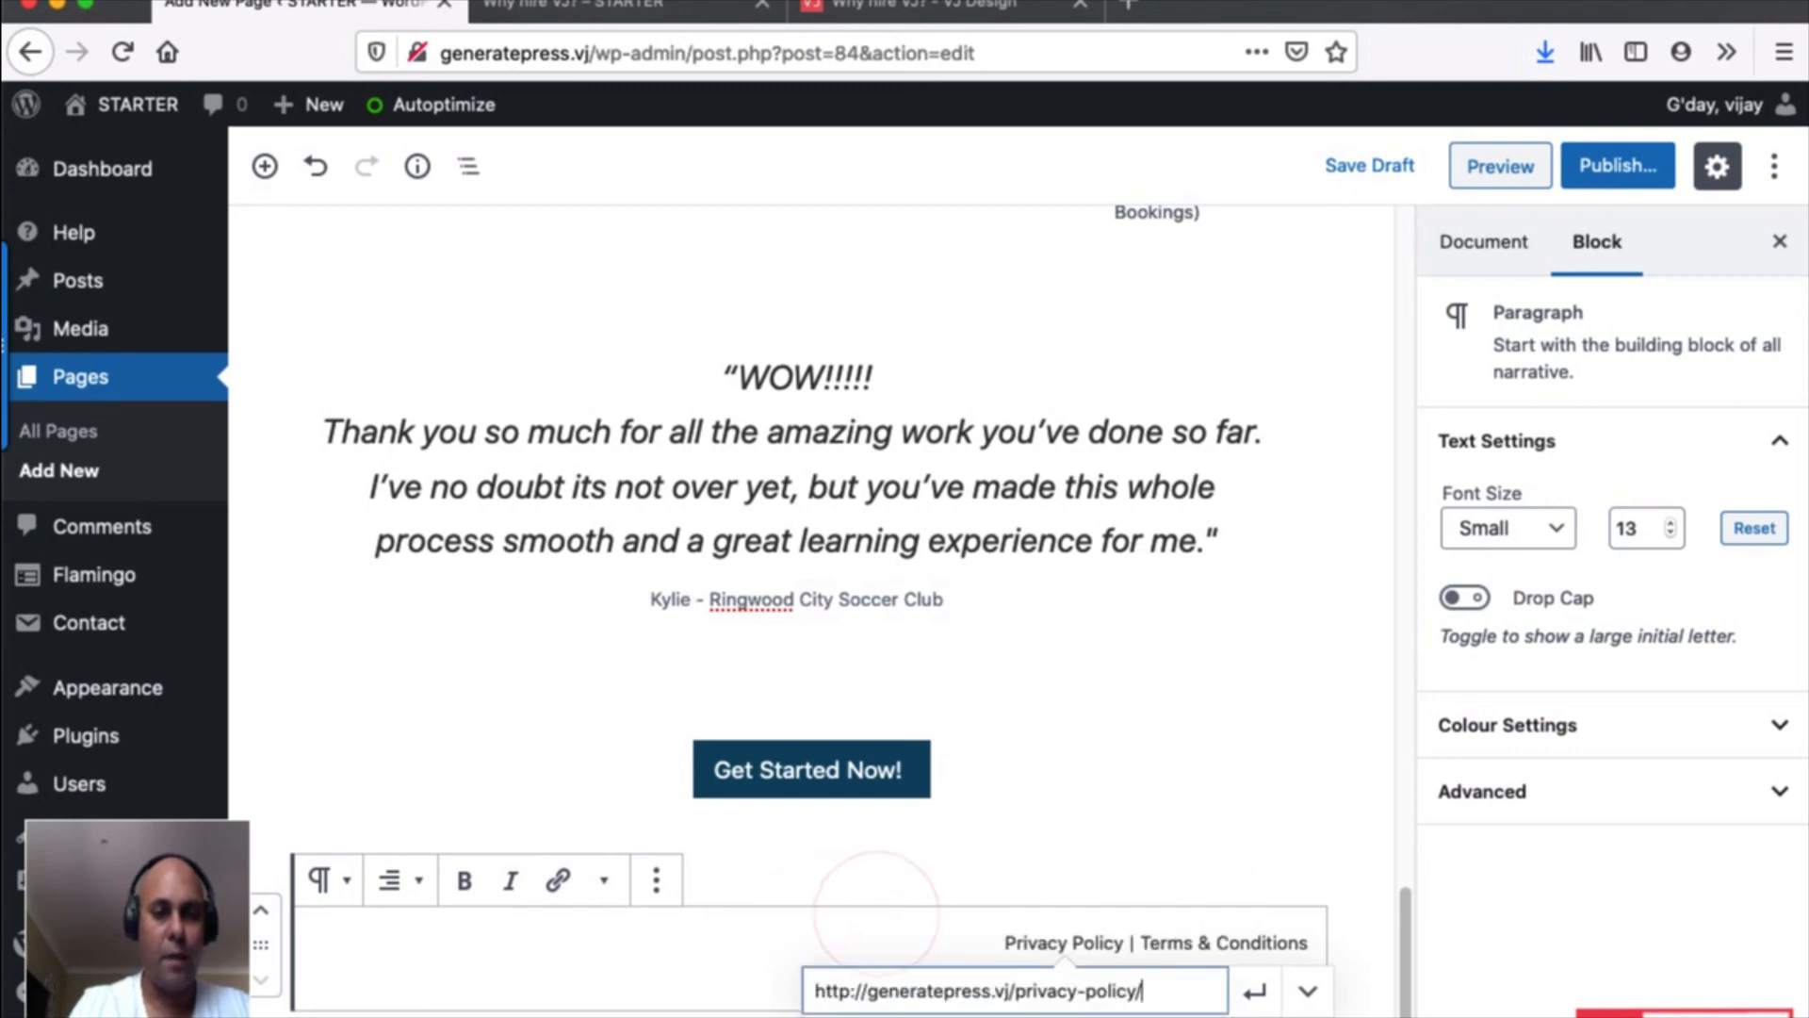
{"action": "left_click", "coordinate": [1254, 991]}
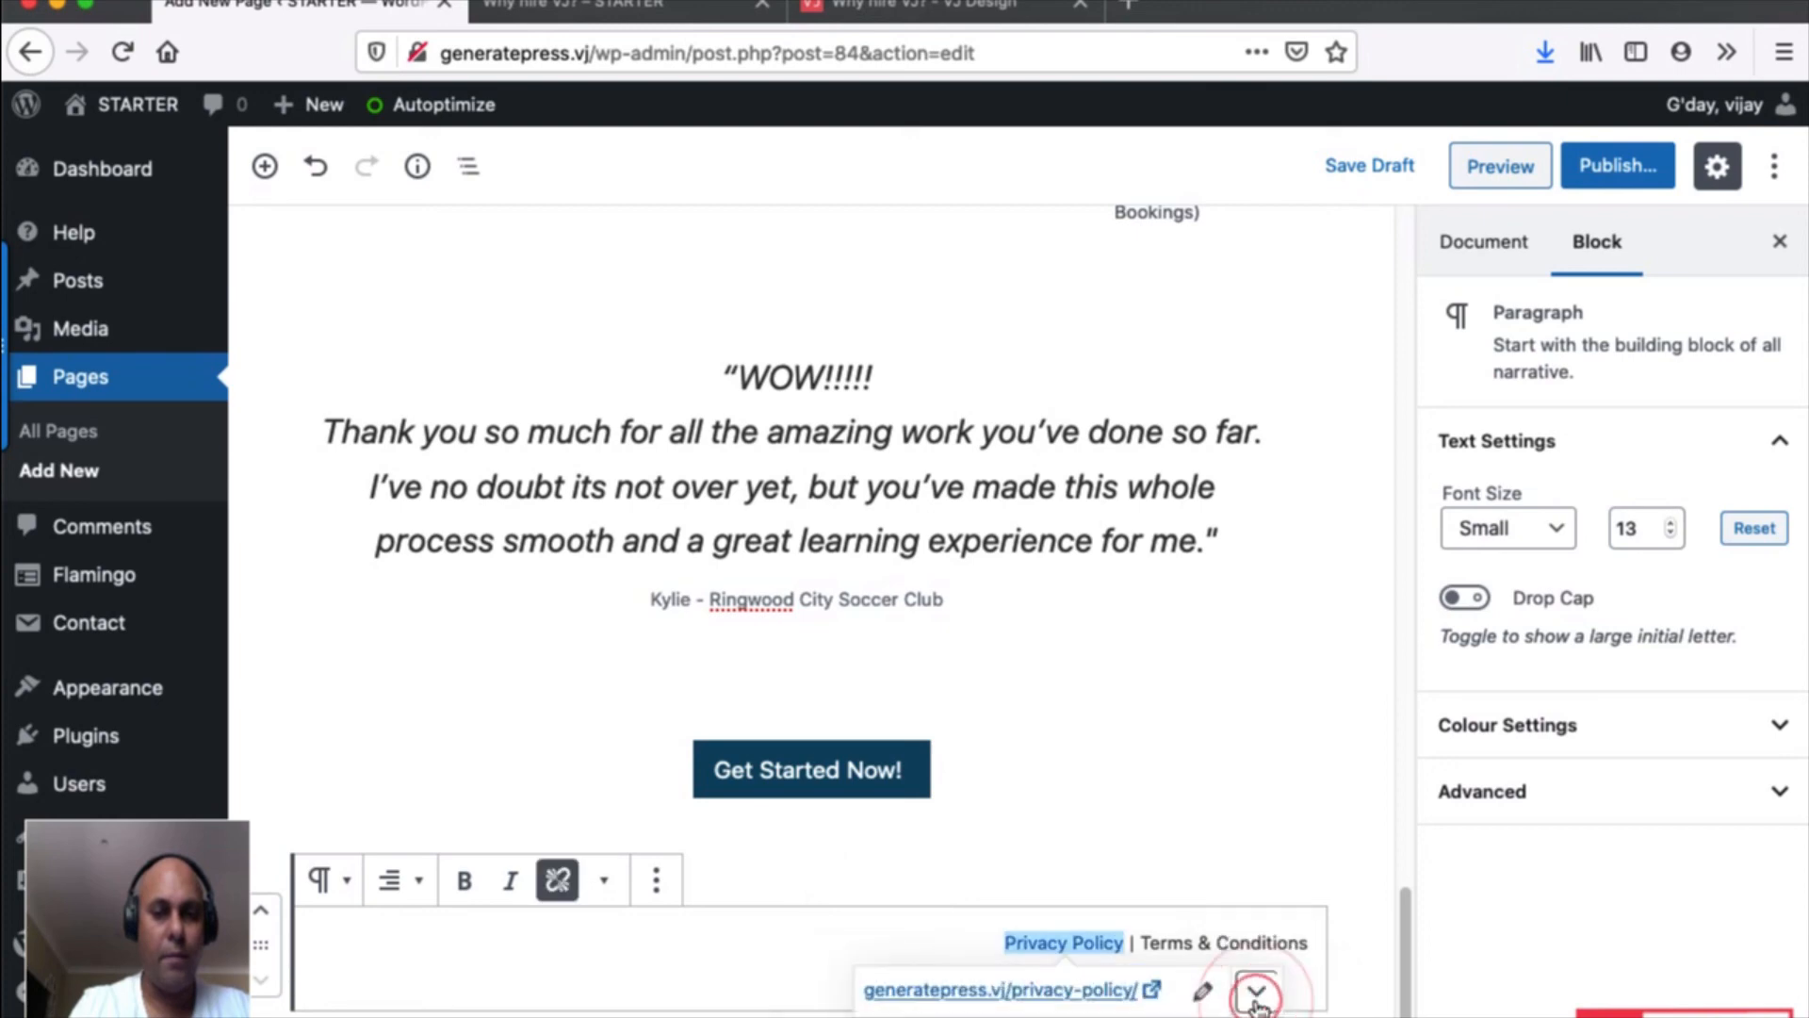
Link the "Terms & Conditions" text in the footer paragraph to the site's Terms and Conditions page.
{"action": "left_click", "coordinate": [1145, 946]}
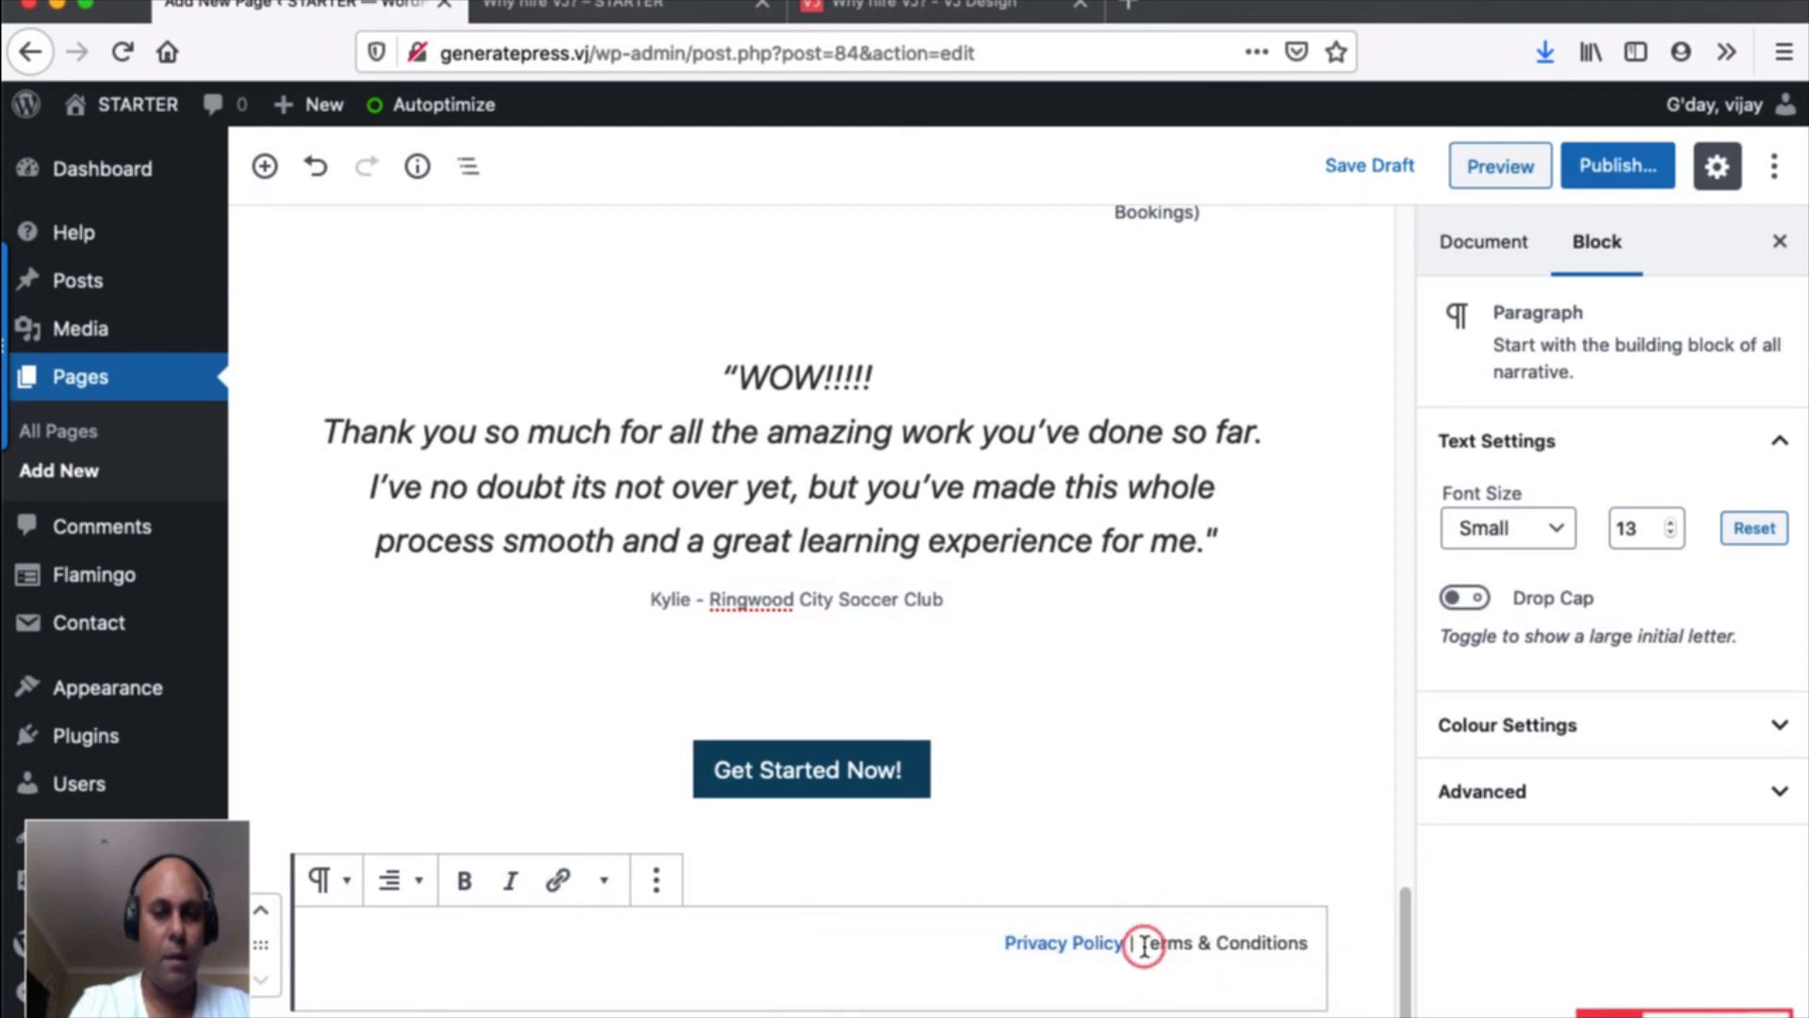
{"action": "left_click_drag", "start_coordinate": [1143, 944], "coordinate": [1310, 944]}
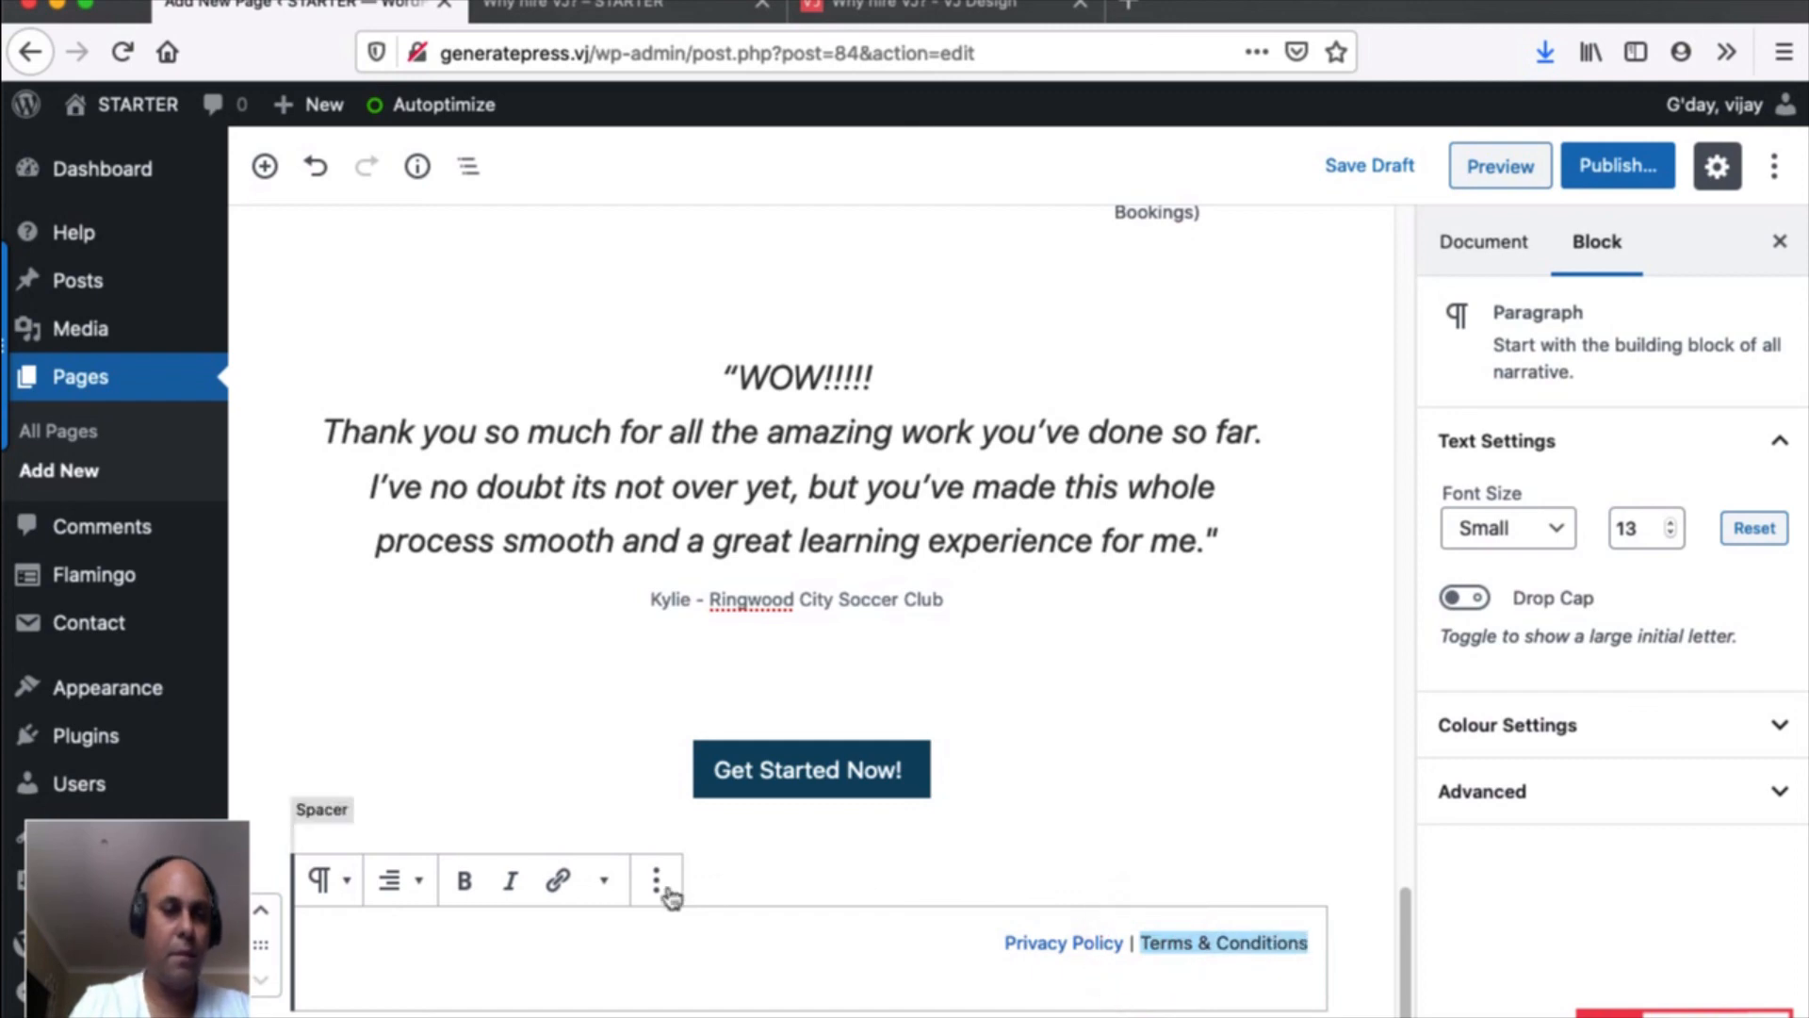
{"action": "left_click", "coordinate": [548, 891]}
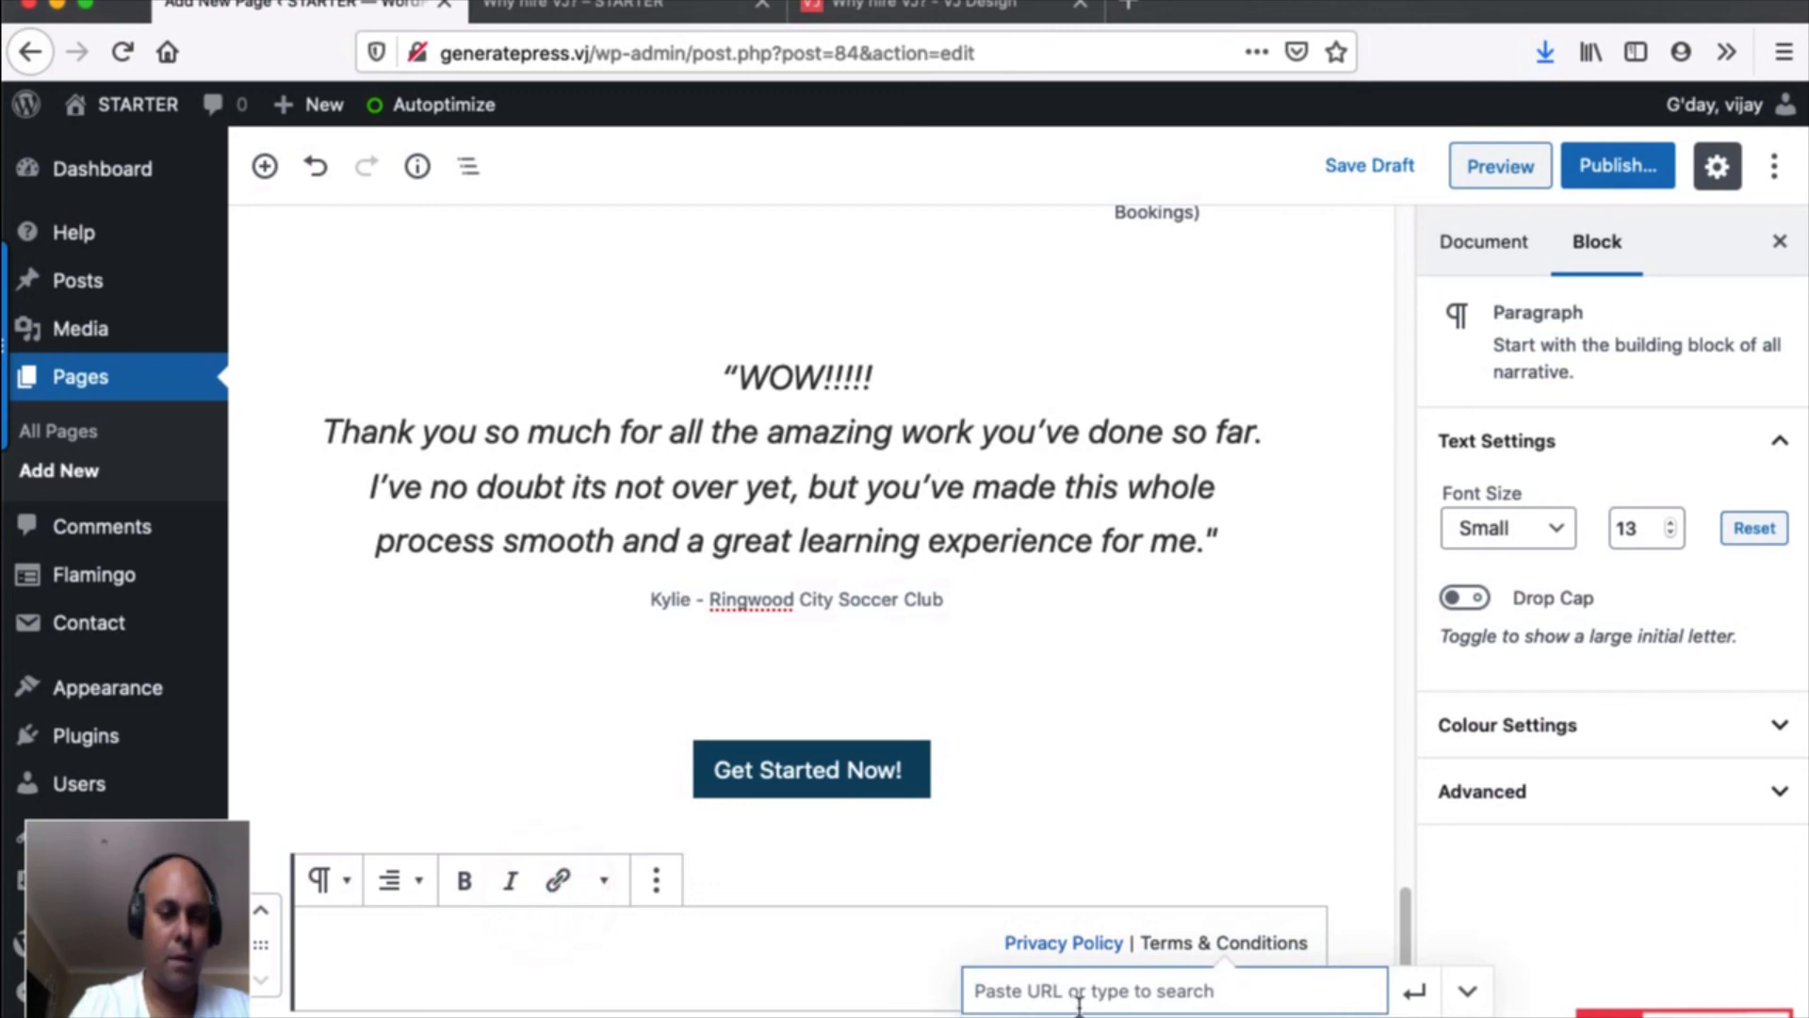
{"action": "type", "text": "ter"}
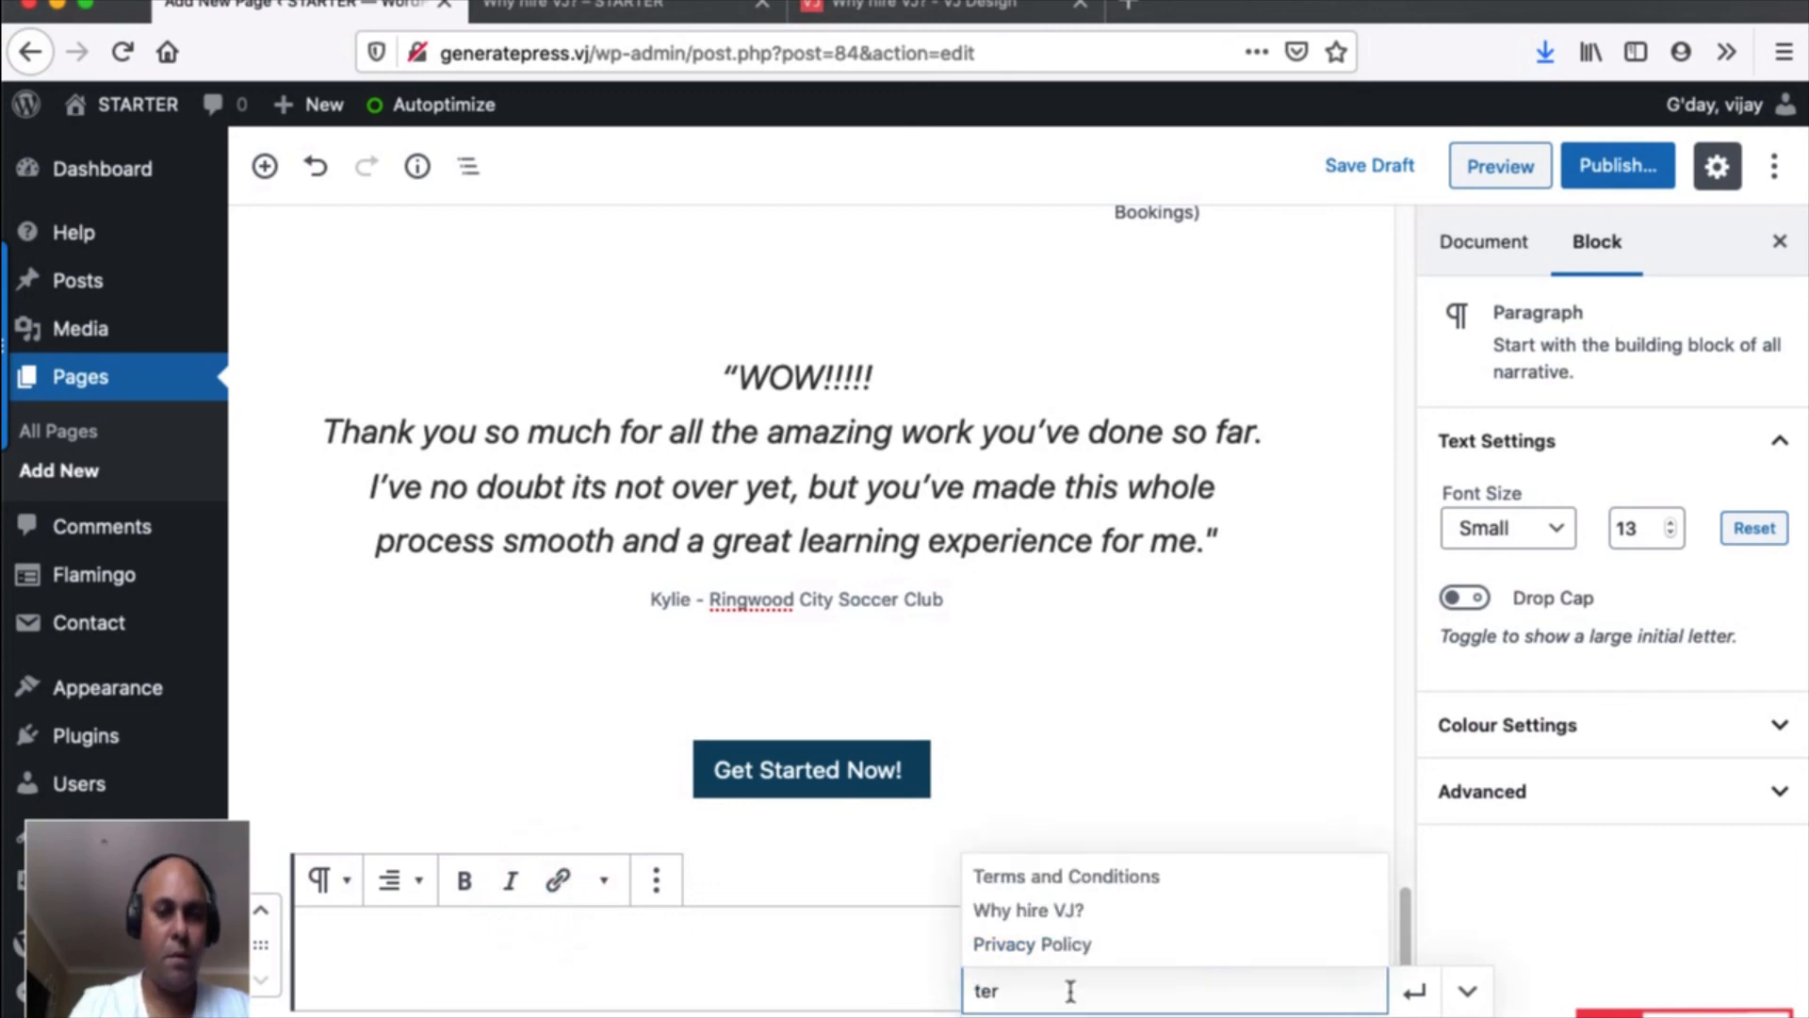
{"action": "left_click", "coordinate": [1044, 877]}
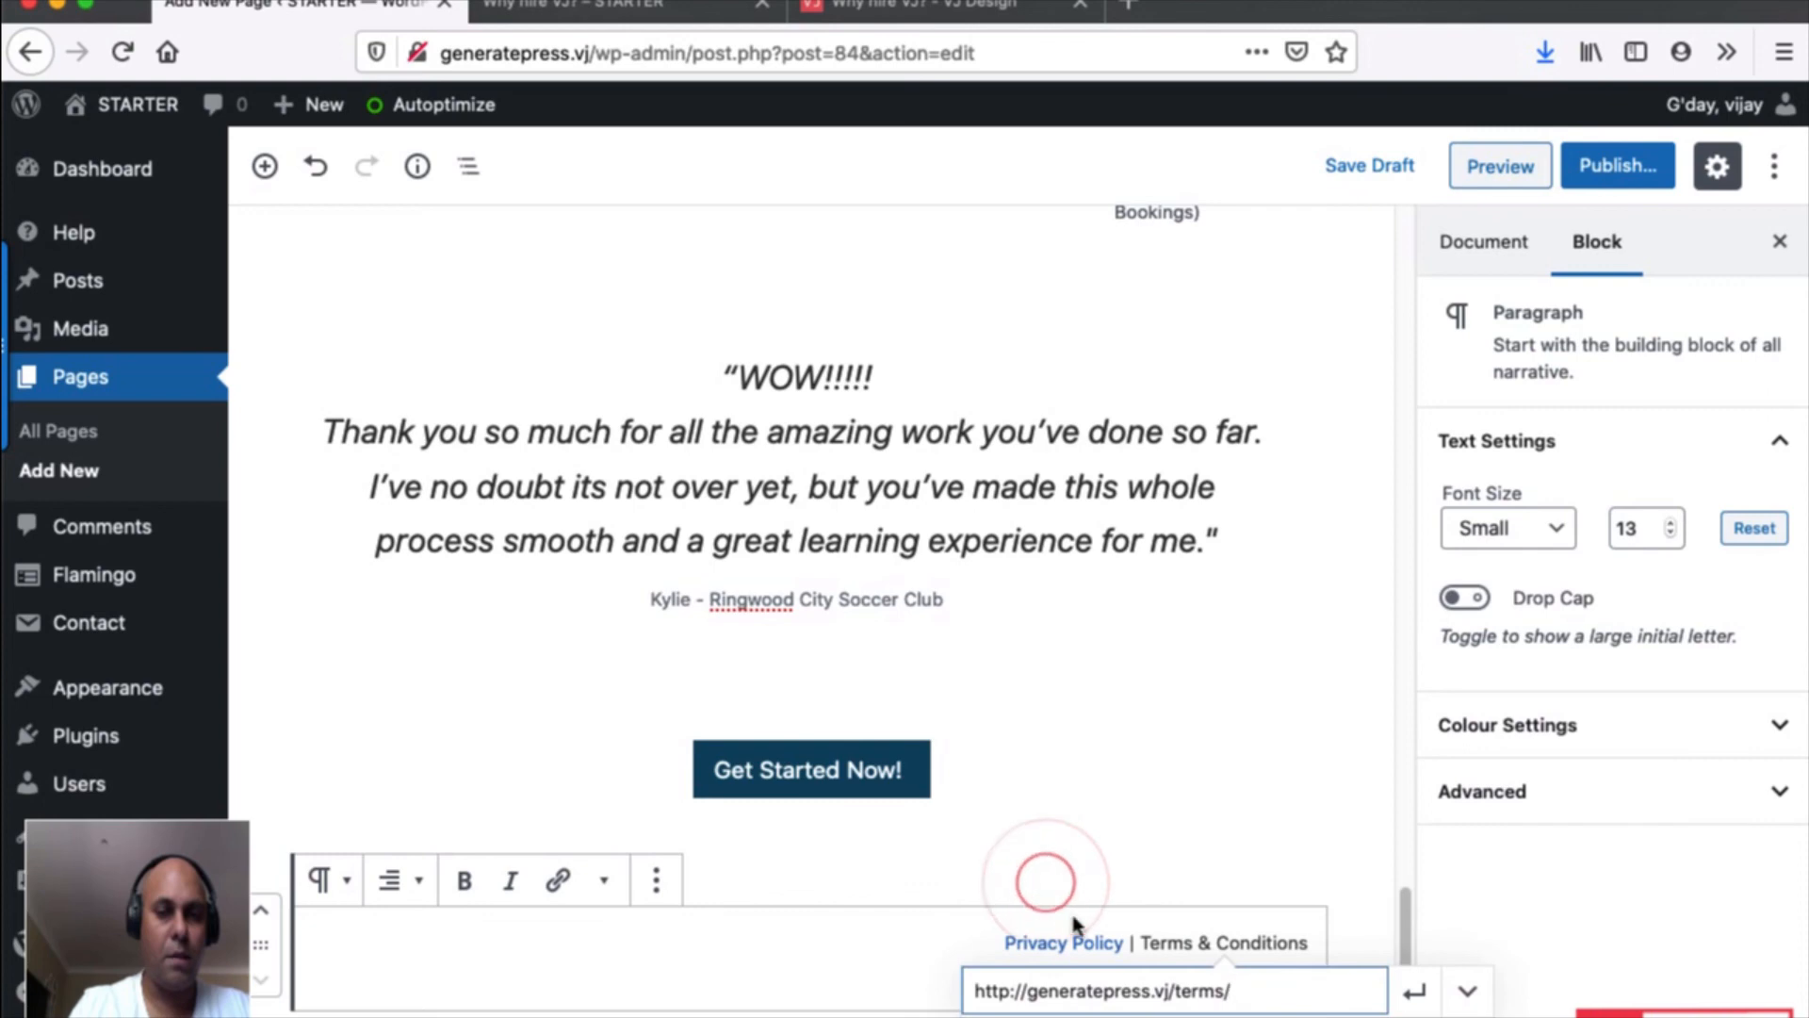
{"action": "left_click", "coordinate": [1413, 993]}
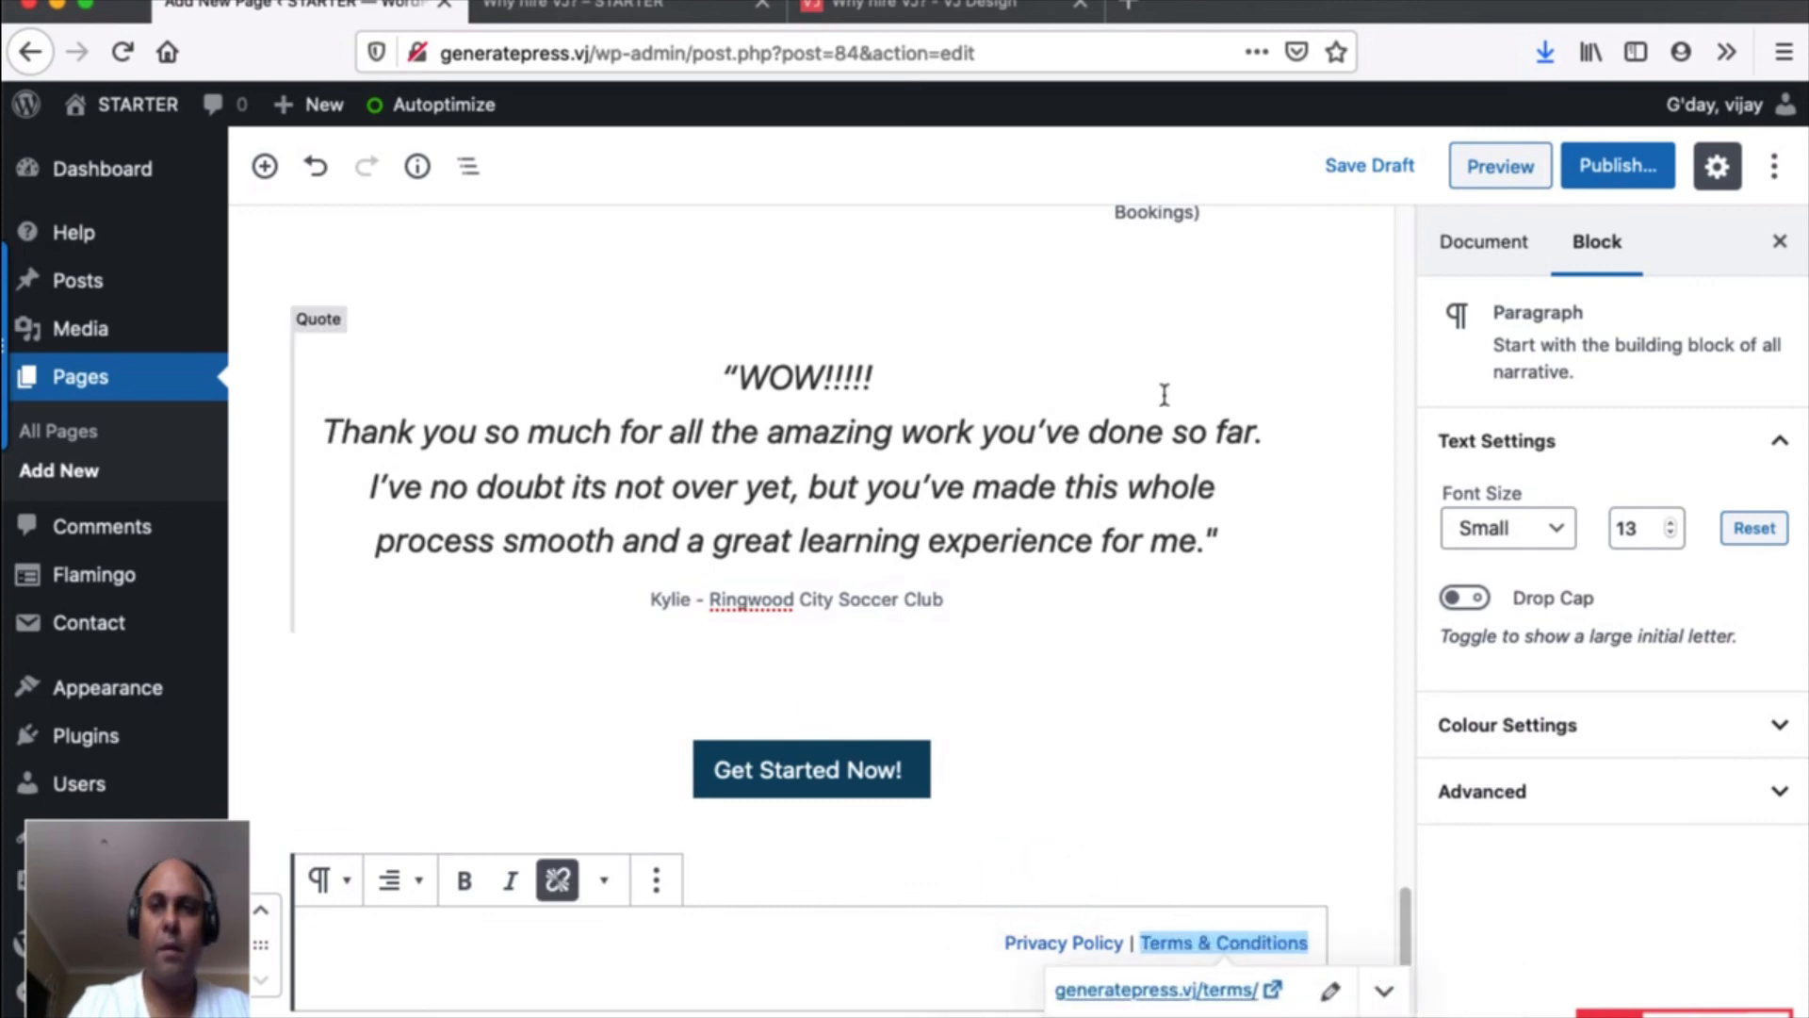
Save the draft and preview the page, checking it from the hero section down to the footer links.
{"action": "left_click", "coordinate": [1343, 171]}
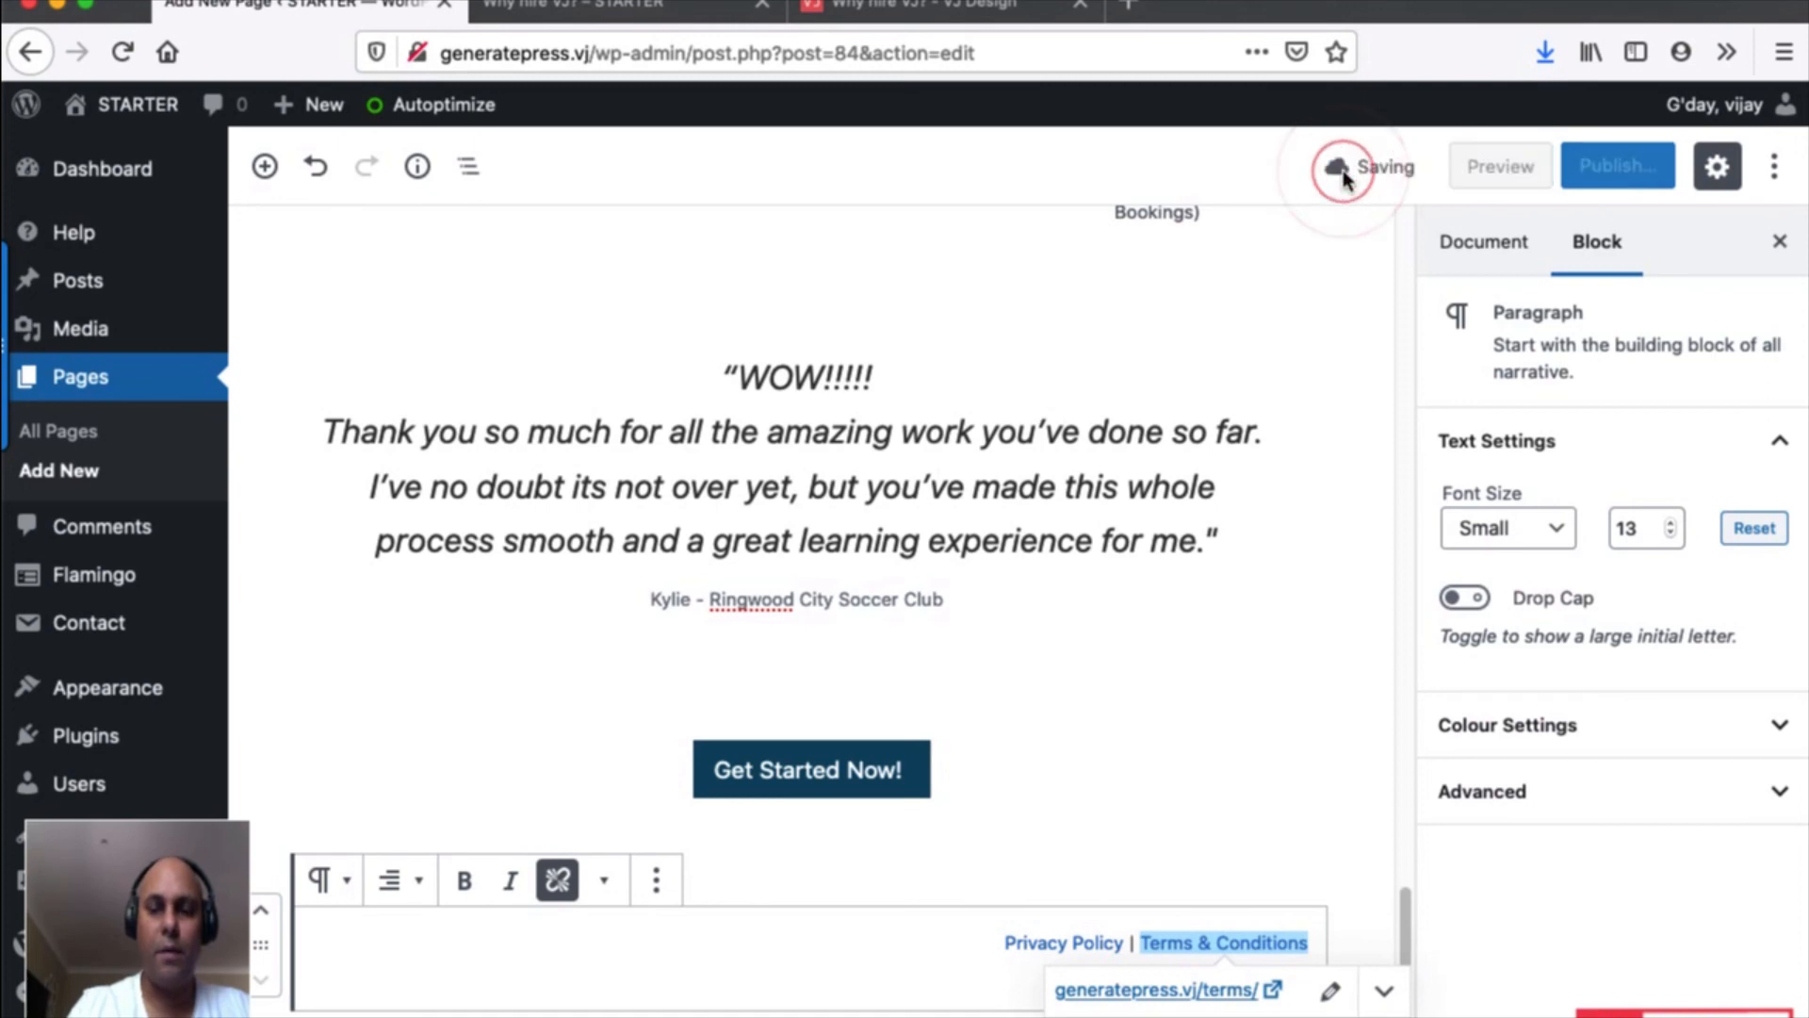
{"action": "left_click", "coordinate": [1504, 178]}
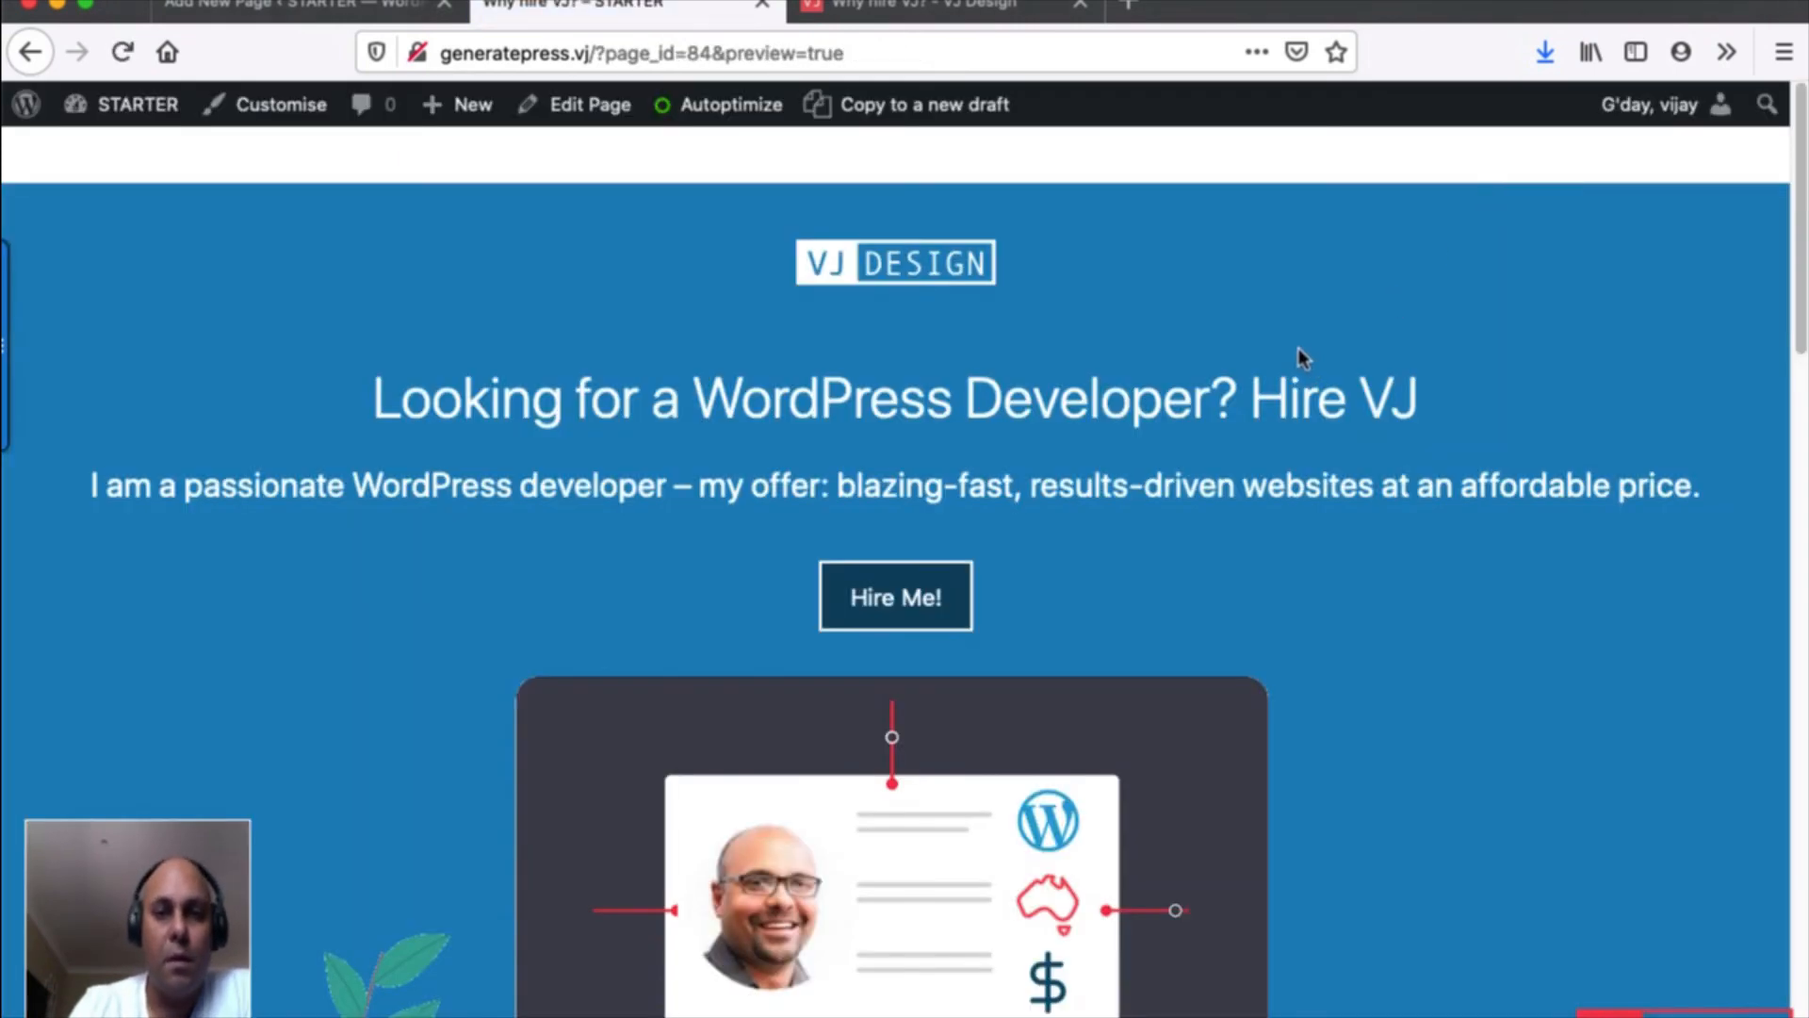
{"action": "scroll", "coordinate": [1301, 358], "scroll_direction": "down", "scroll_amount": 8}
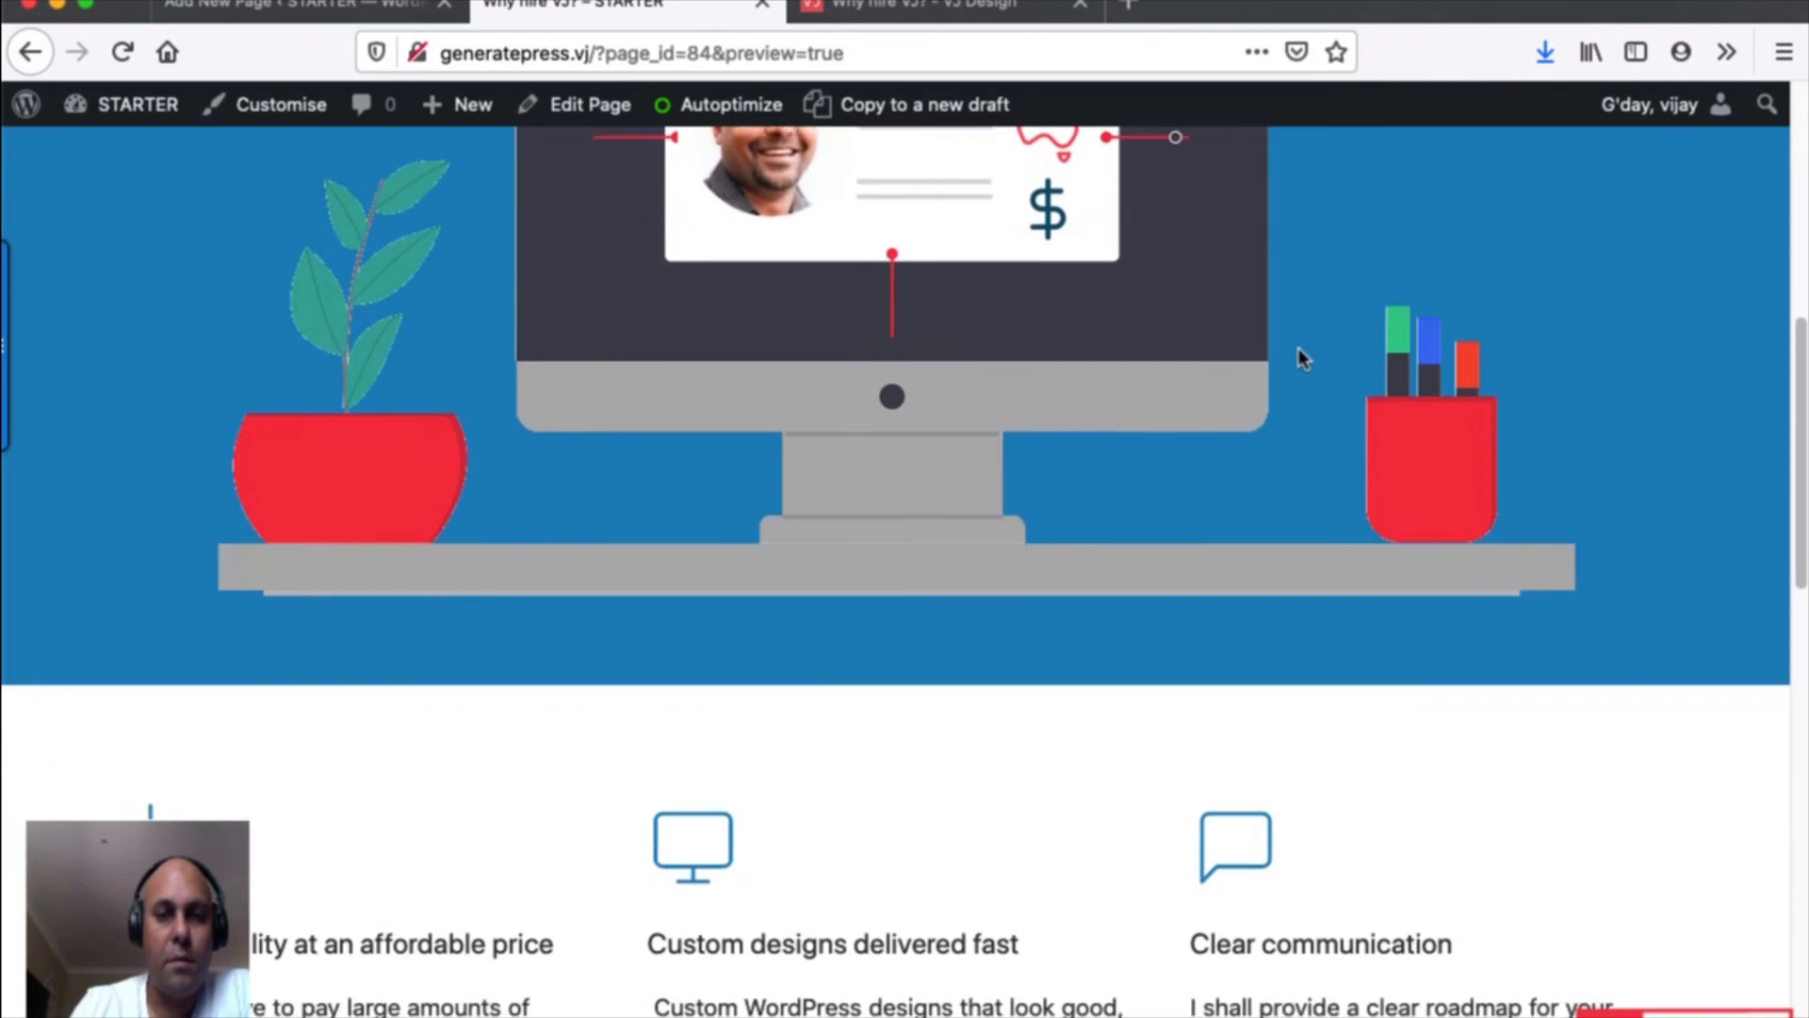
{"action": "scroll", "coordinate": [1298, 358], "scroll_direction": "down", "scroll_amount": 12}
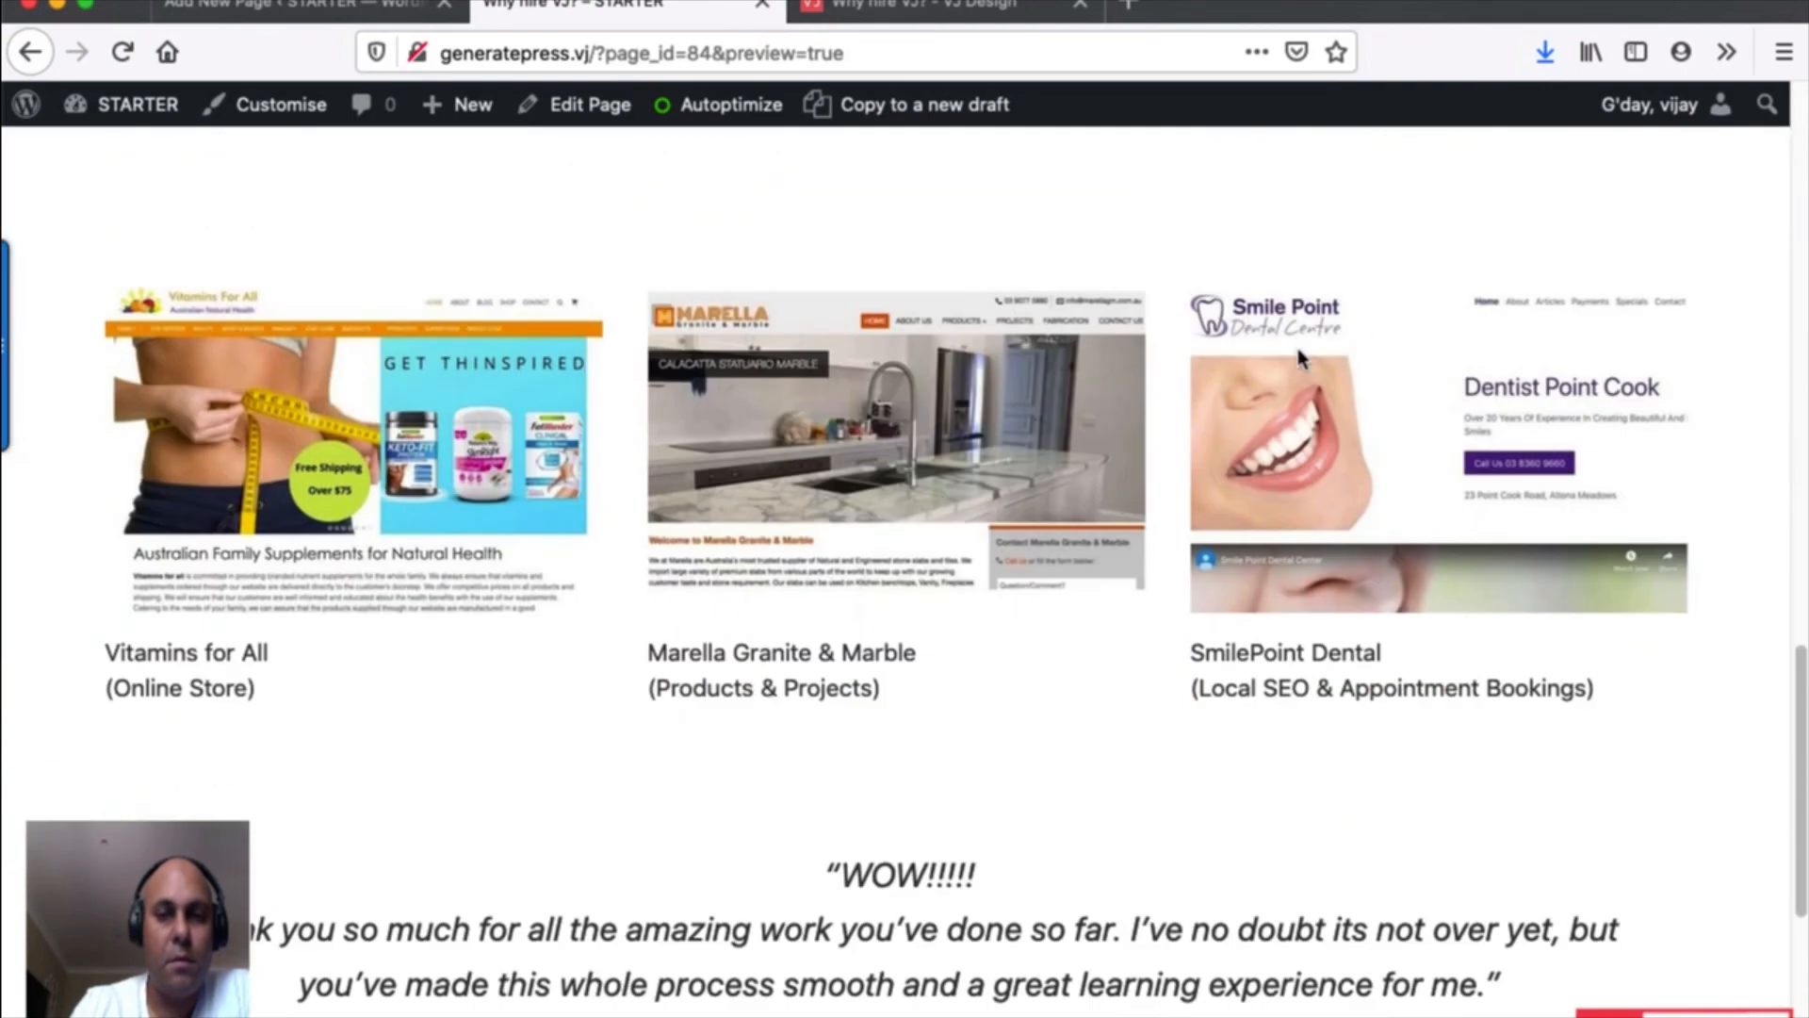
{"action": "scroll", "coordinate": [1298, 358], "scroll_direction": "down", "scroll_amount": 5}
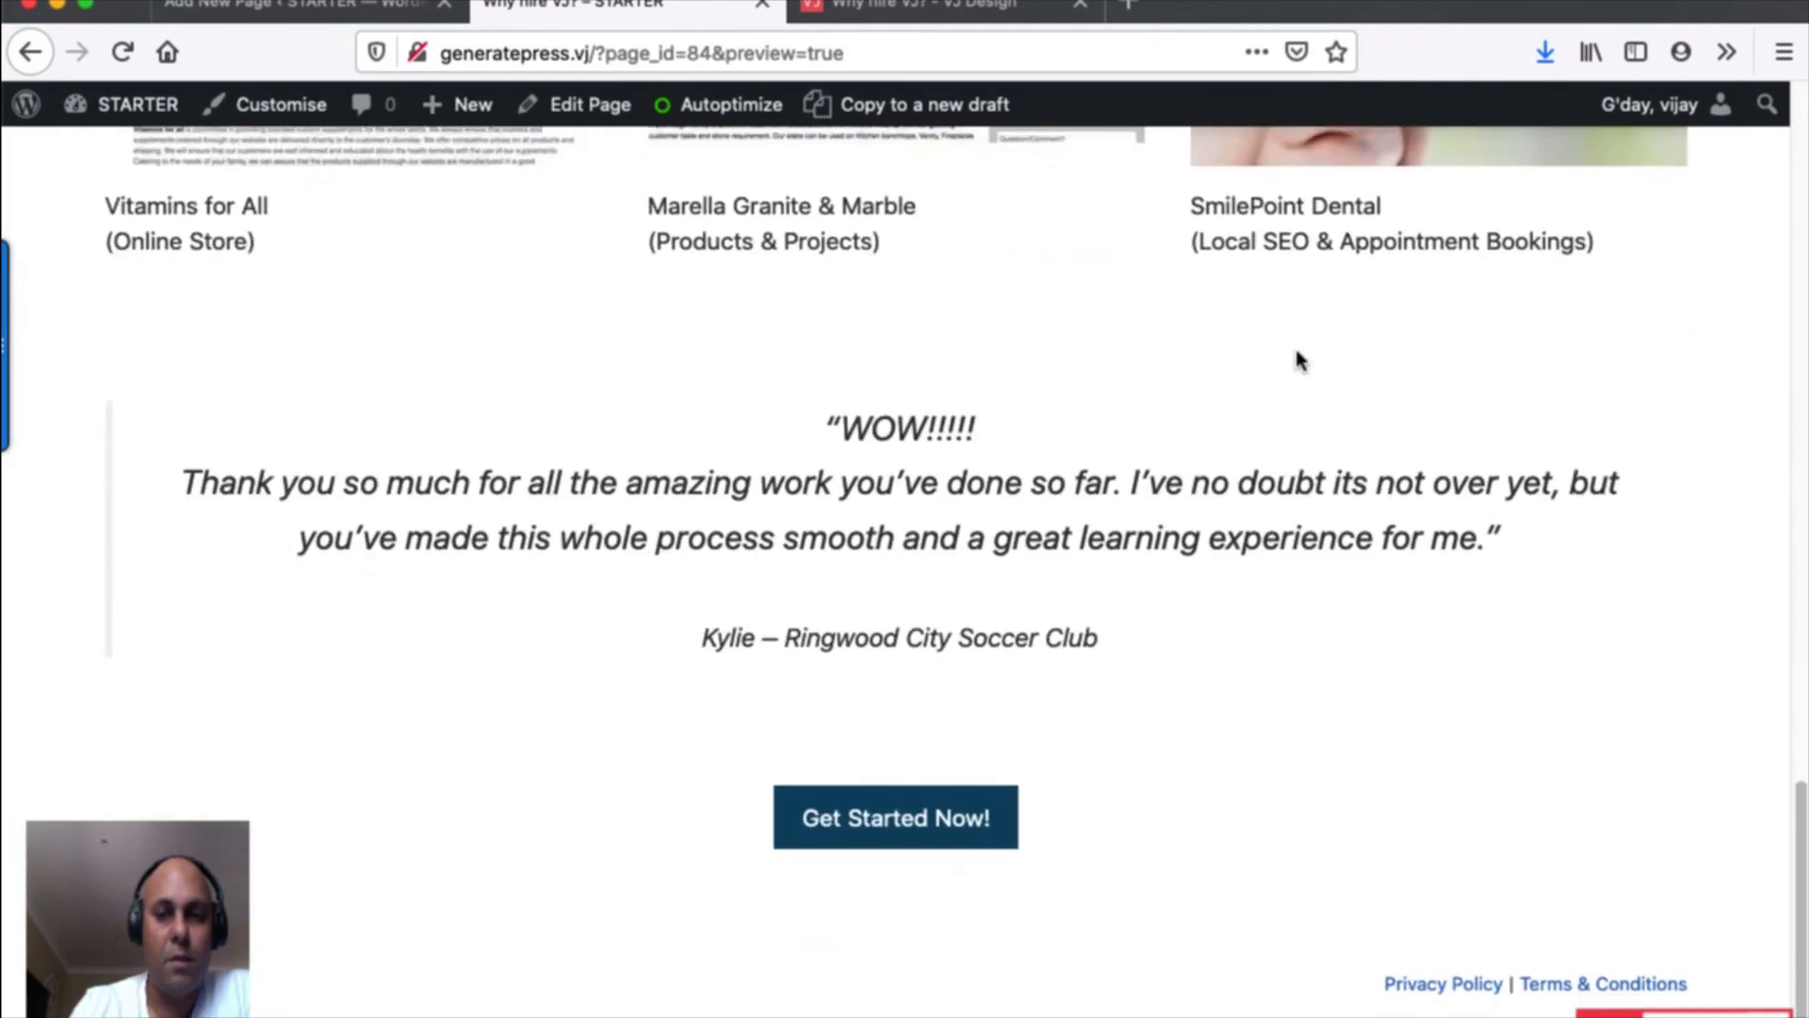
{"action": "scroll", "coordinate": [1277, 375], "scroll_direction": "up", "scroll_amount": 16}
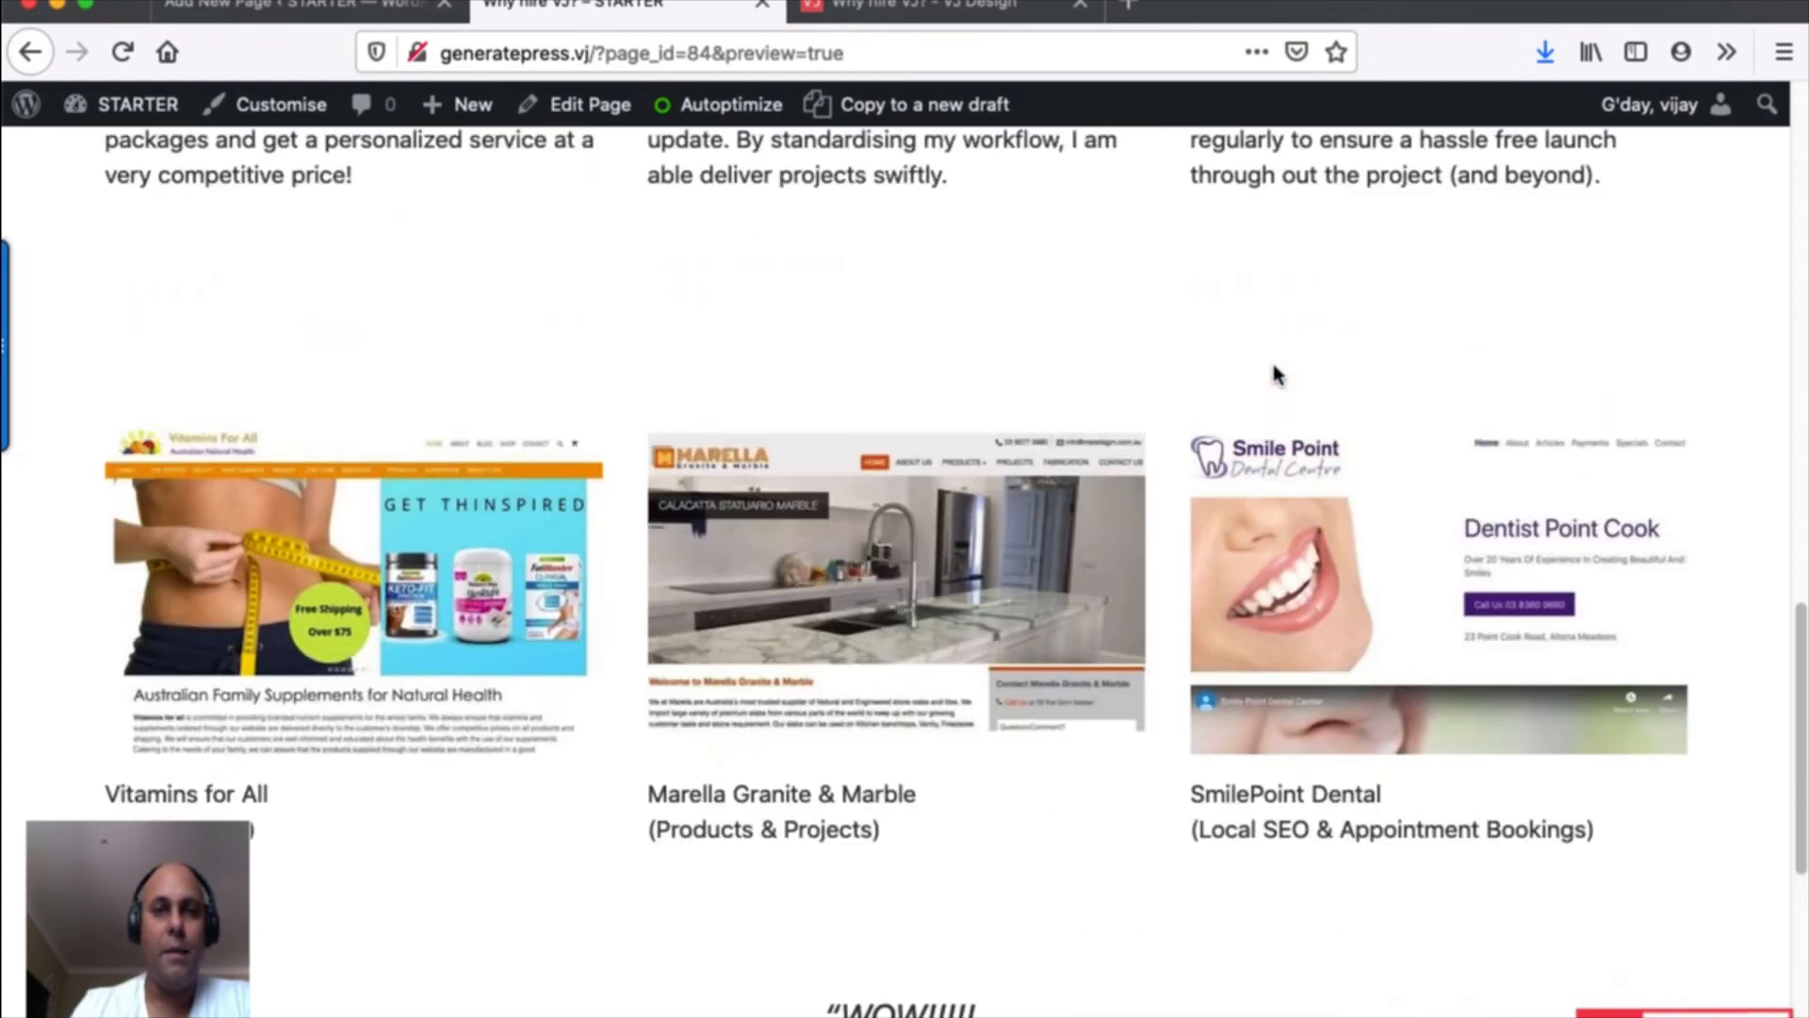
{"action": "scroll", "coordinate": [1272, 367], "scroll_direction": "up", "scroll_amount": 5}
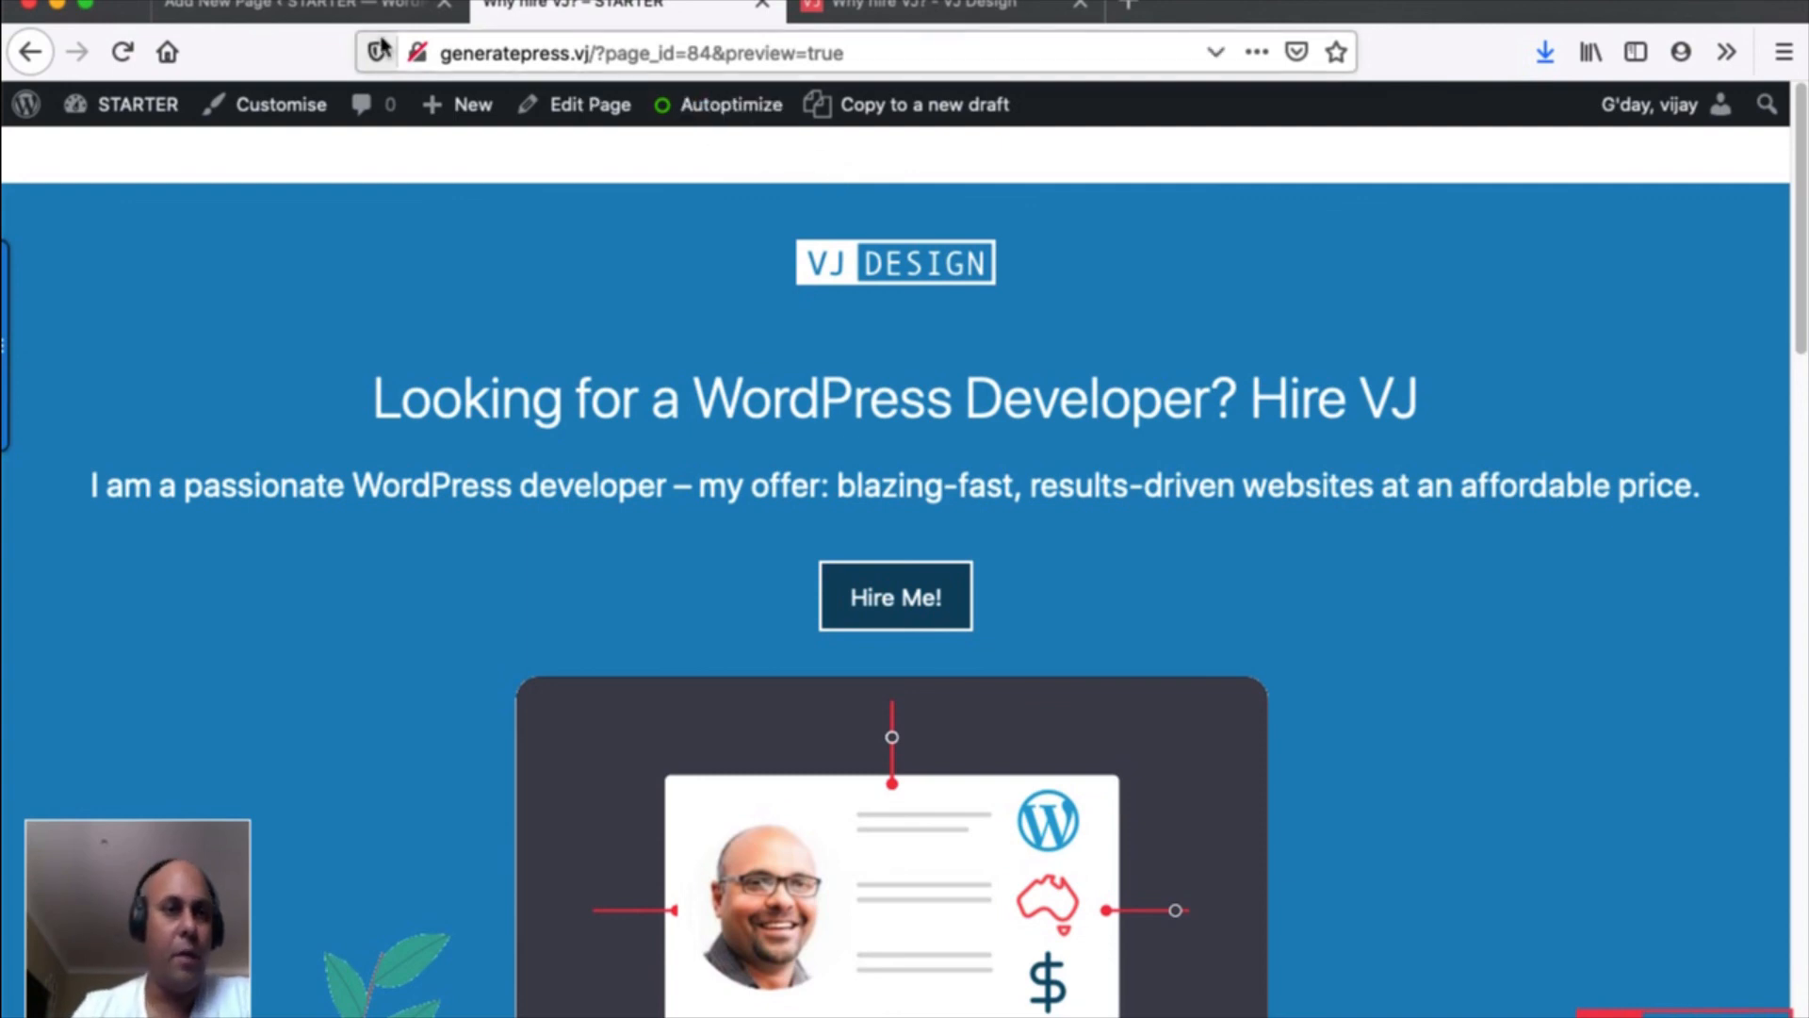
Customise the theme's container layout, setting the top content padding for desktop to 0.
{"action": "left_click", "coordinate": [299, 117]}
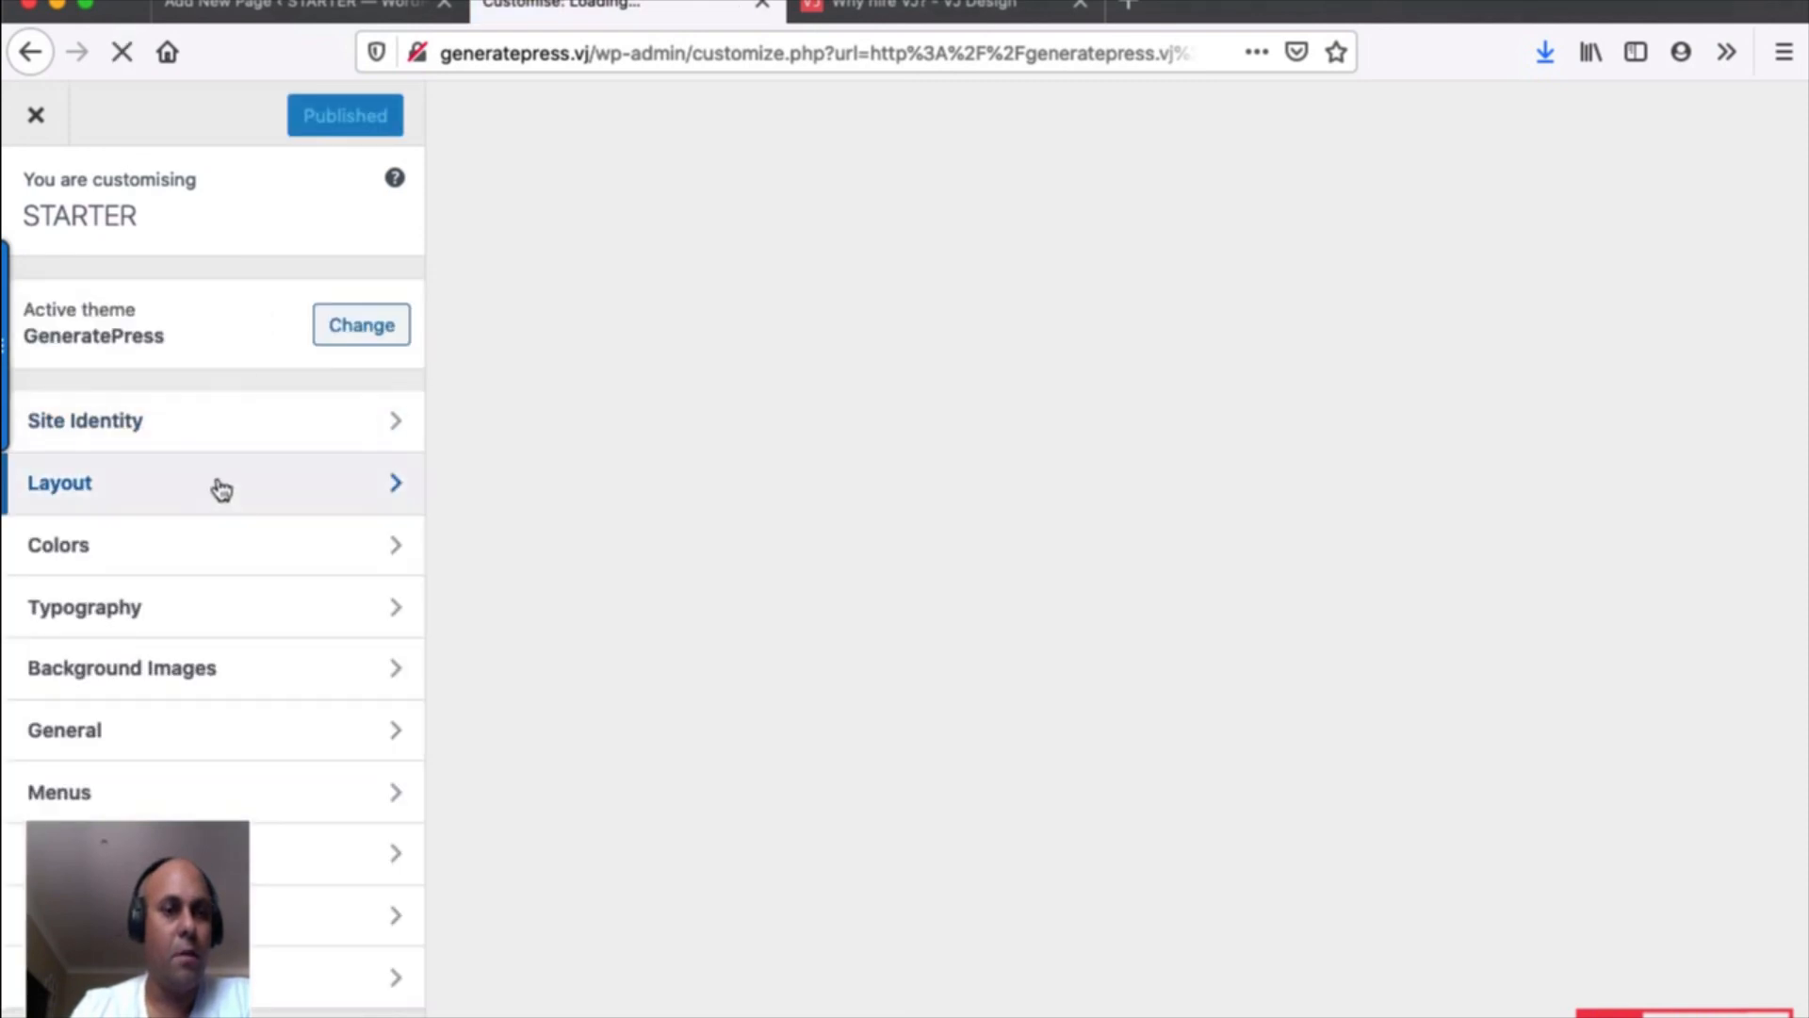
{"action": "left_click", "coordinate": [219, 485]}
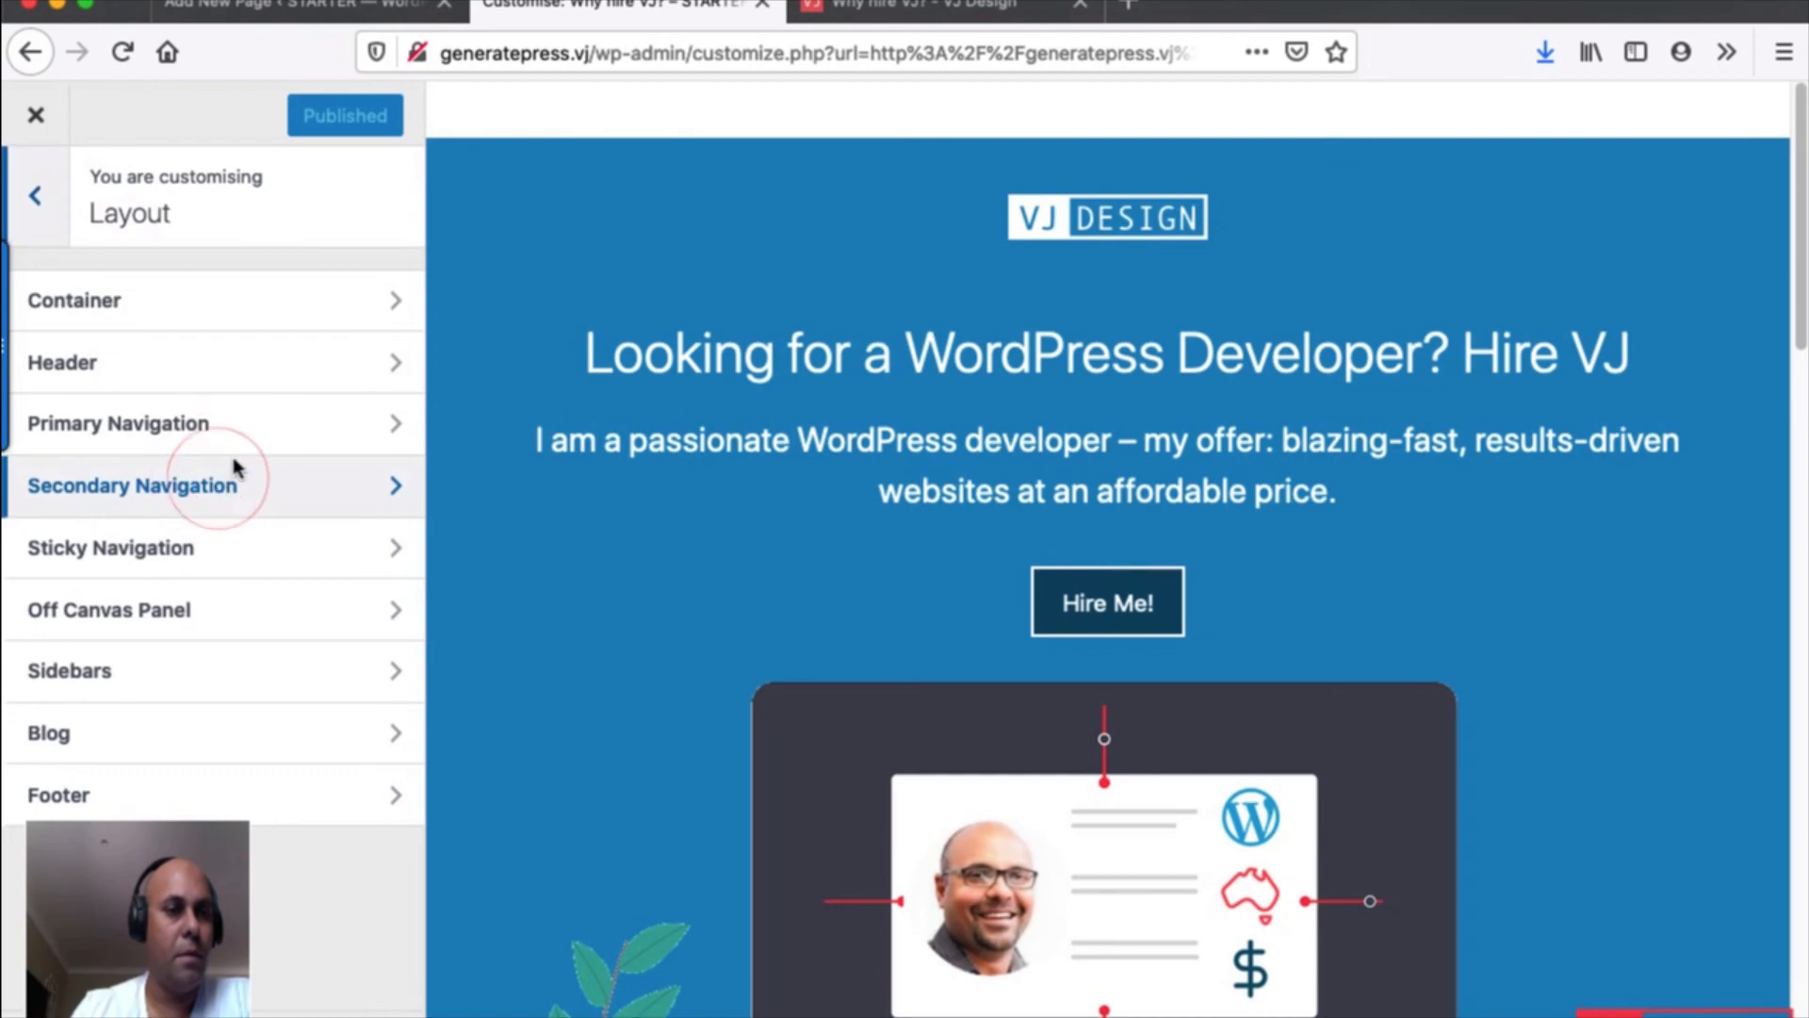
{"action": "left_click", "coordinate": [182, 300]}
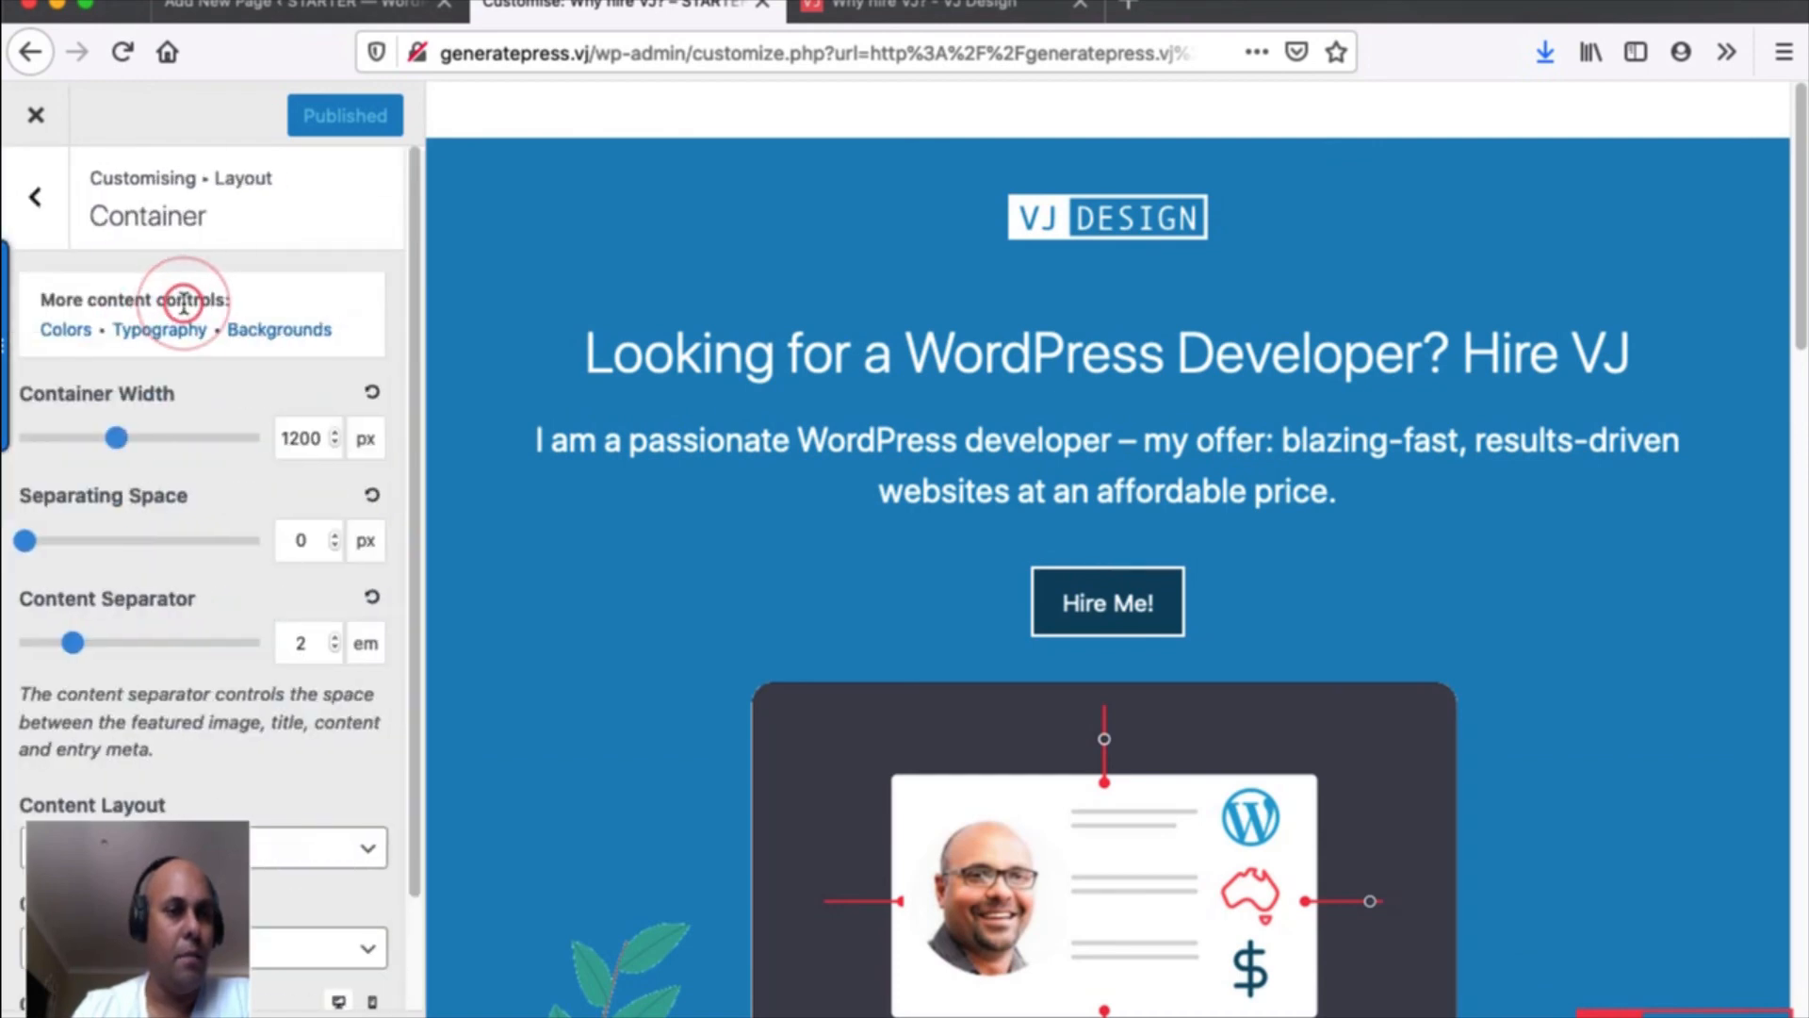
{"action": "left_click_drag", "start_coordinate": [418, 389], "coordinate": [391, 578]}
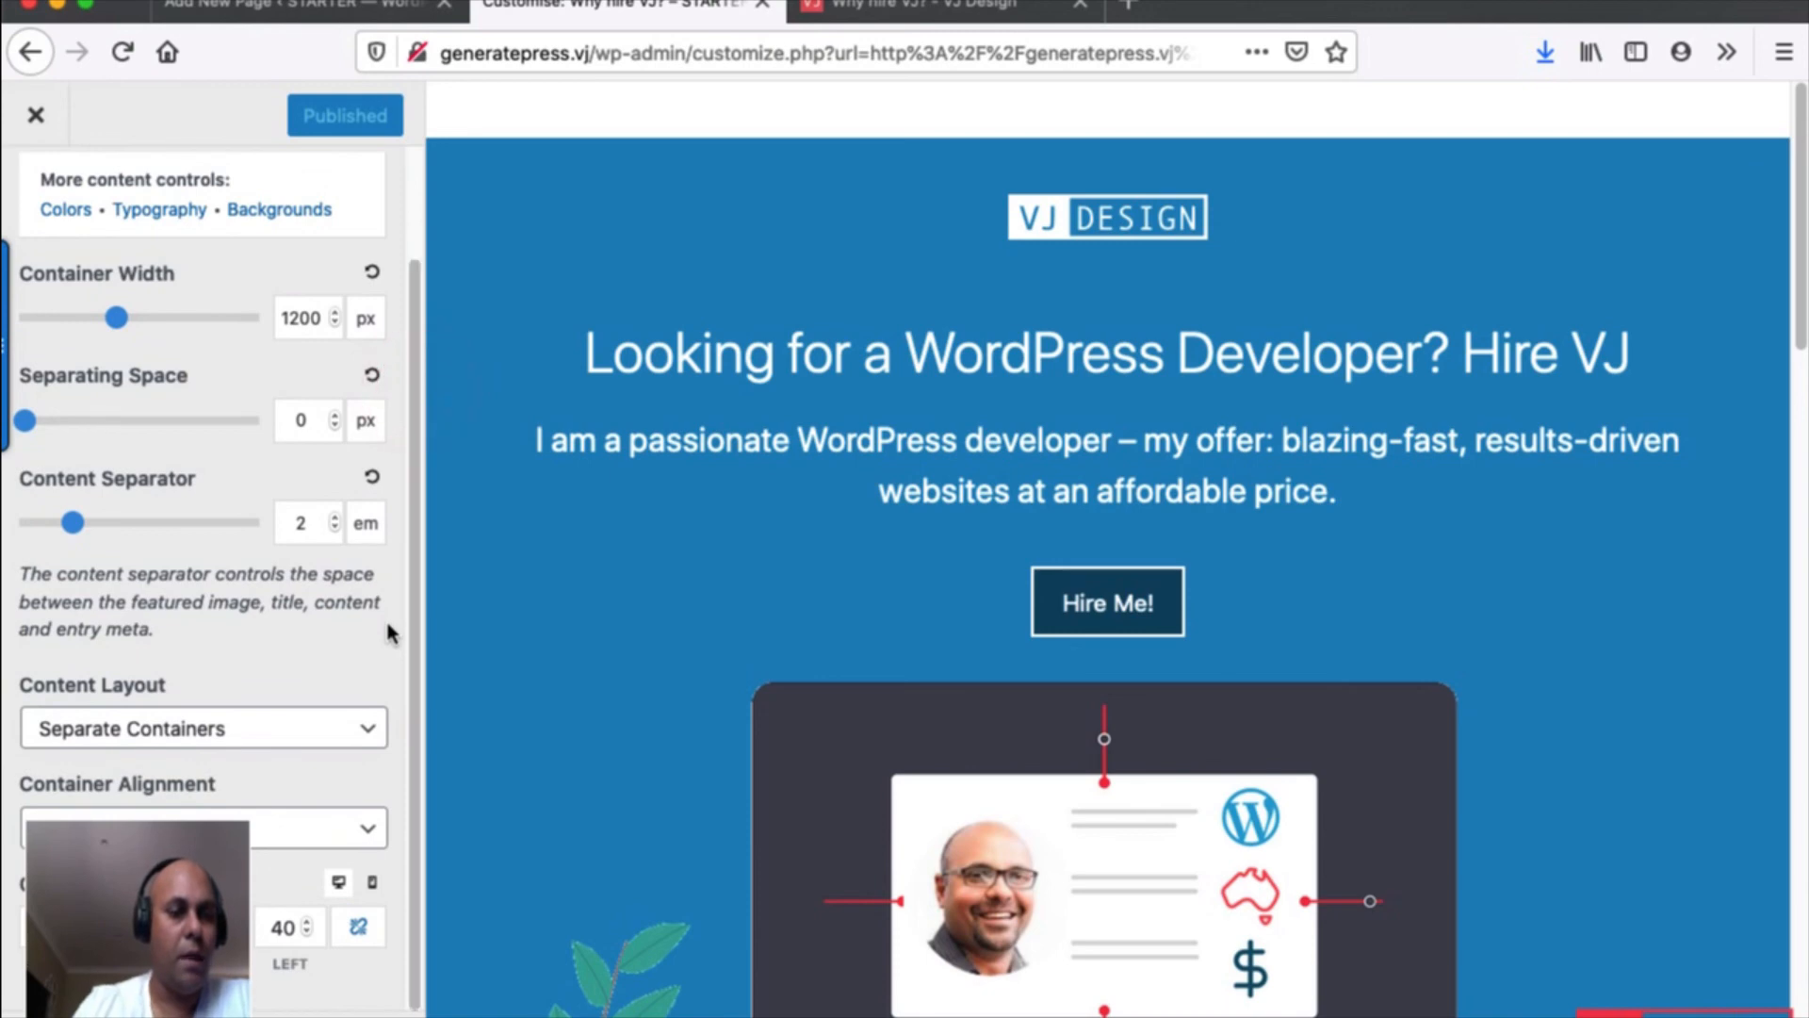
{"action": "left_click", "coordinate": [277, 936]}
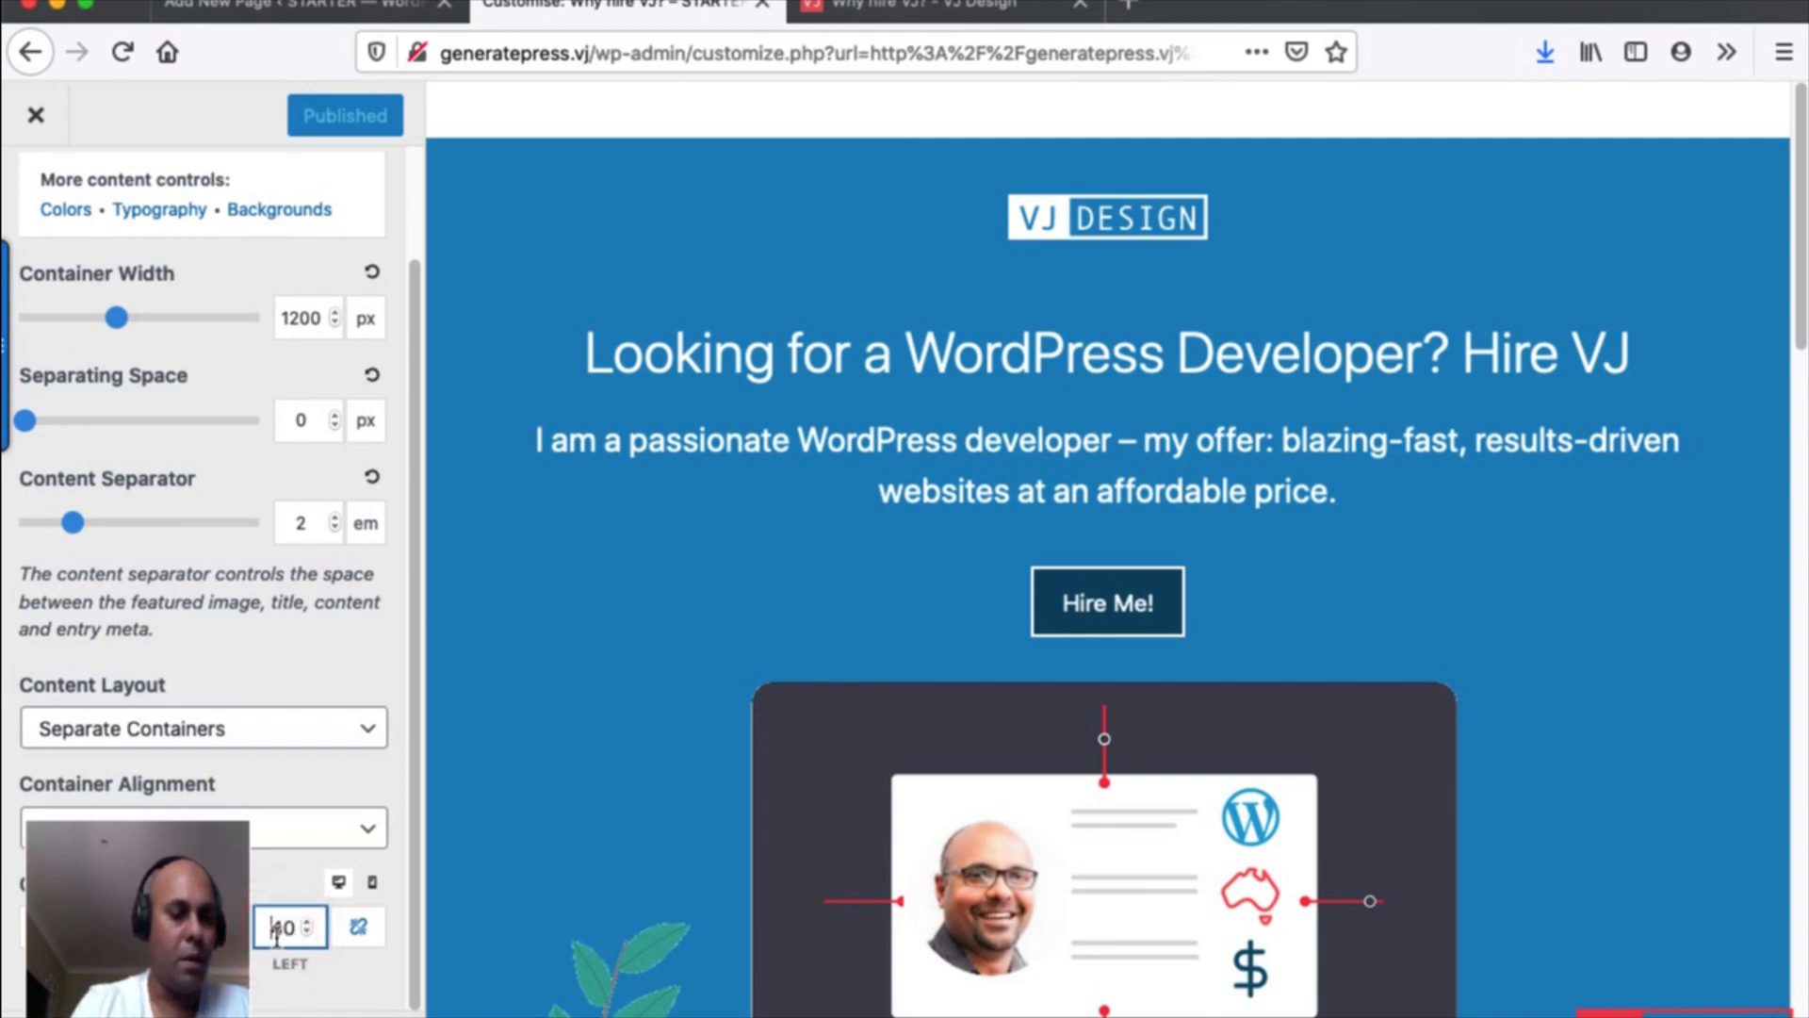
{"action": "left_click", "coordinate": [204, 931]}
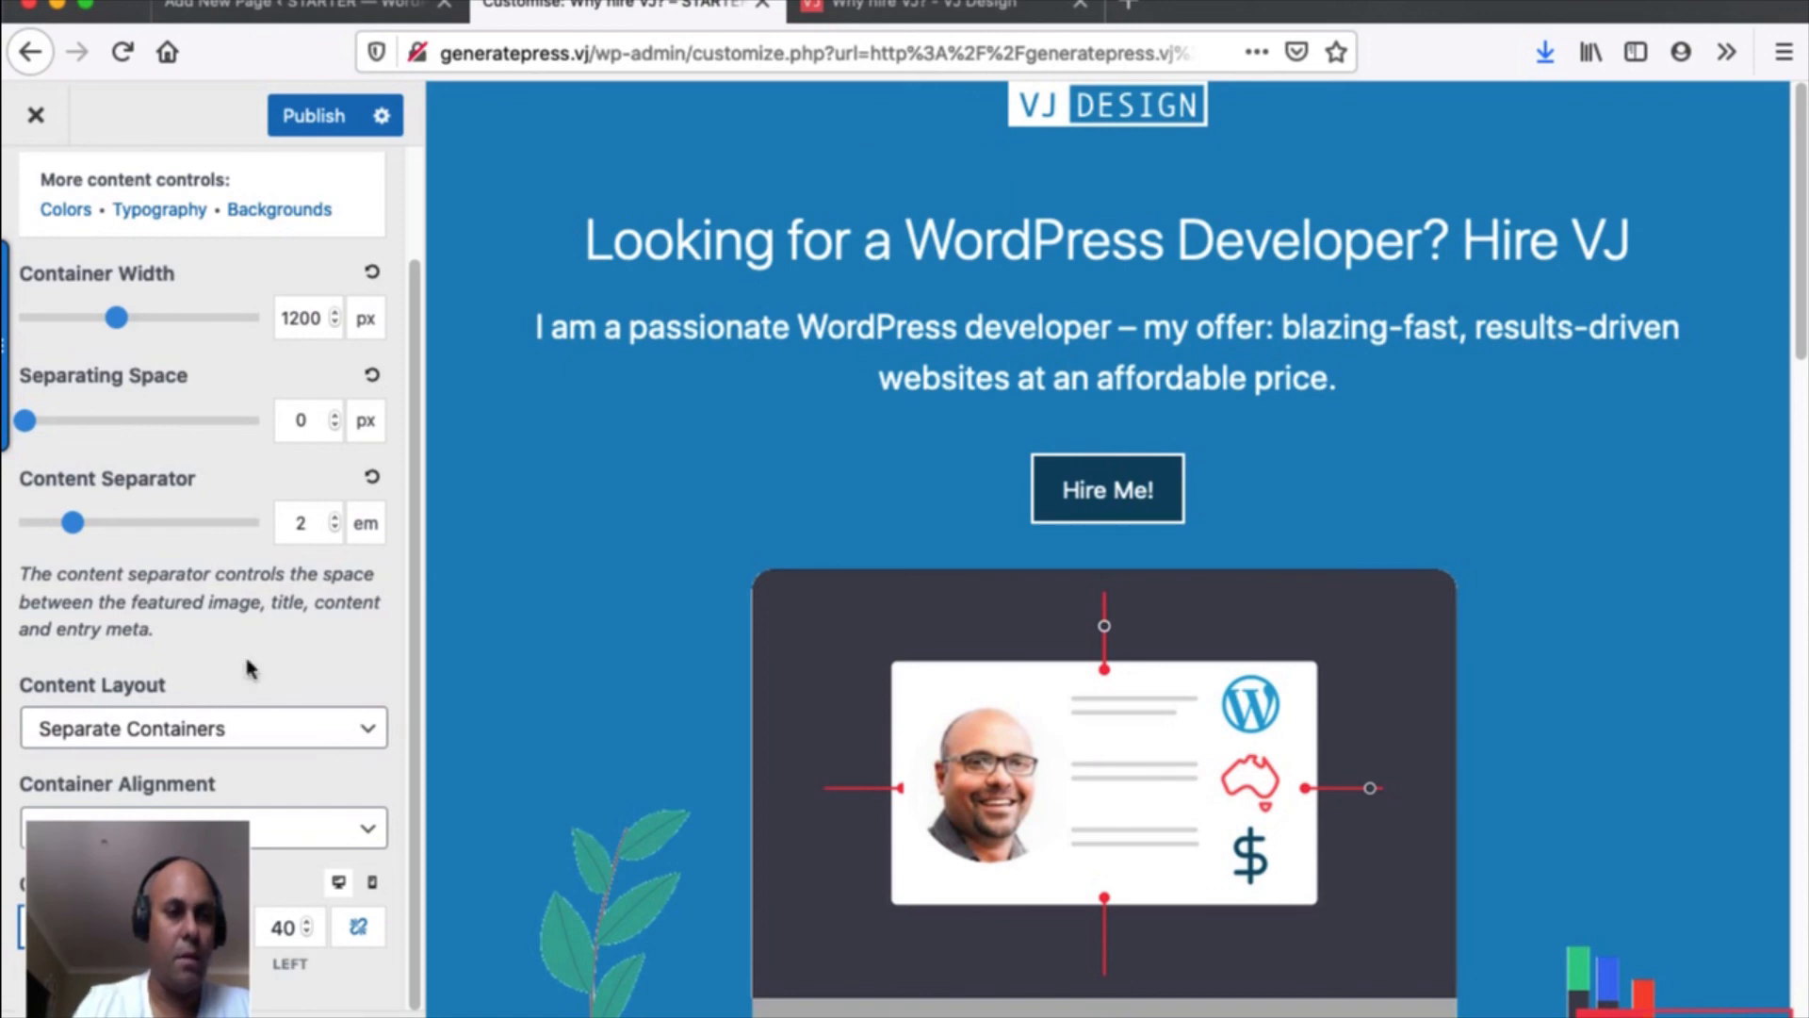
Compare the content padding values for desktop and mobile, and publish the customiser change.
{"action": "left_click_drag", "start_coordinate": [8, 592], "coordinate": [326, 592]}
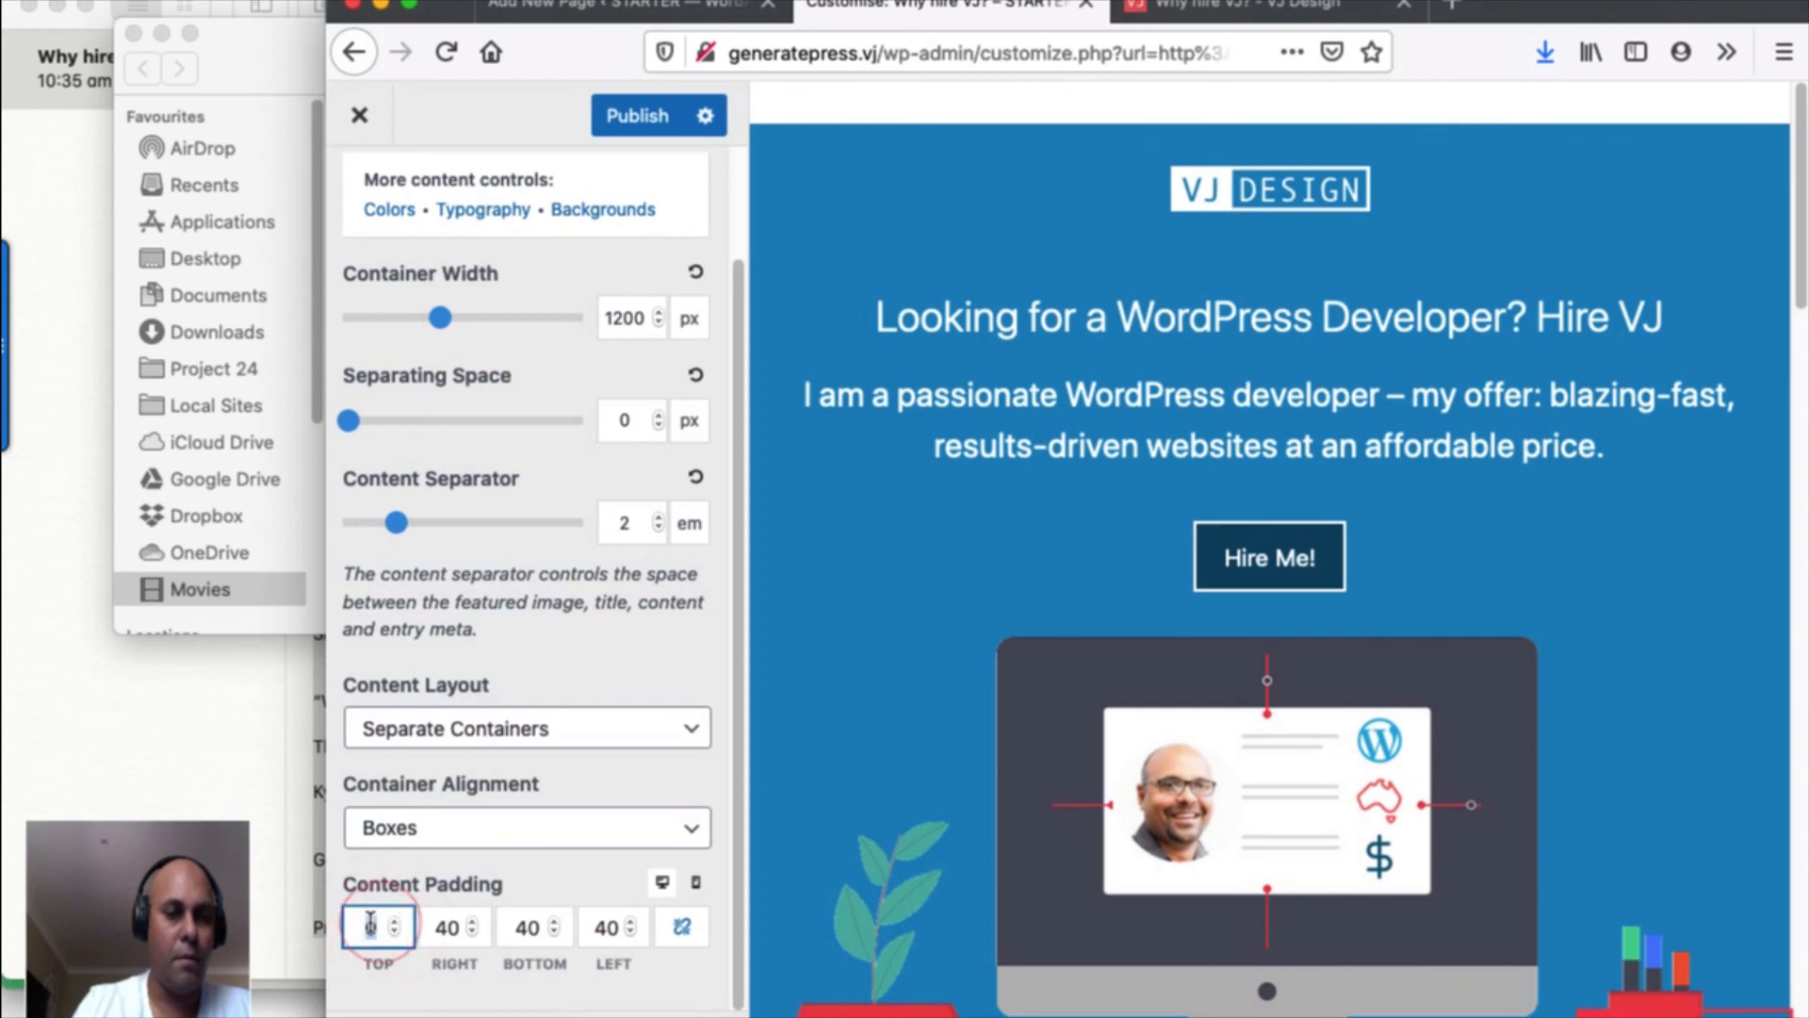
{"action": "left_click", "coordinate": [443, 979]}
{"action": "left_click", "coordinate": [448, 928]}
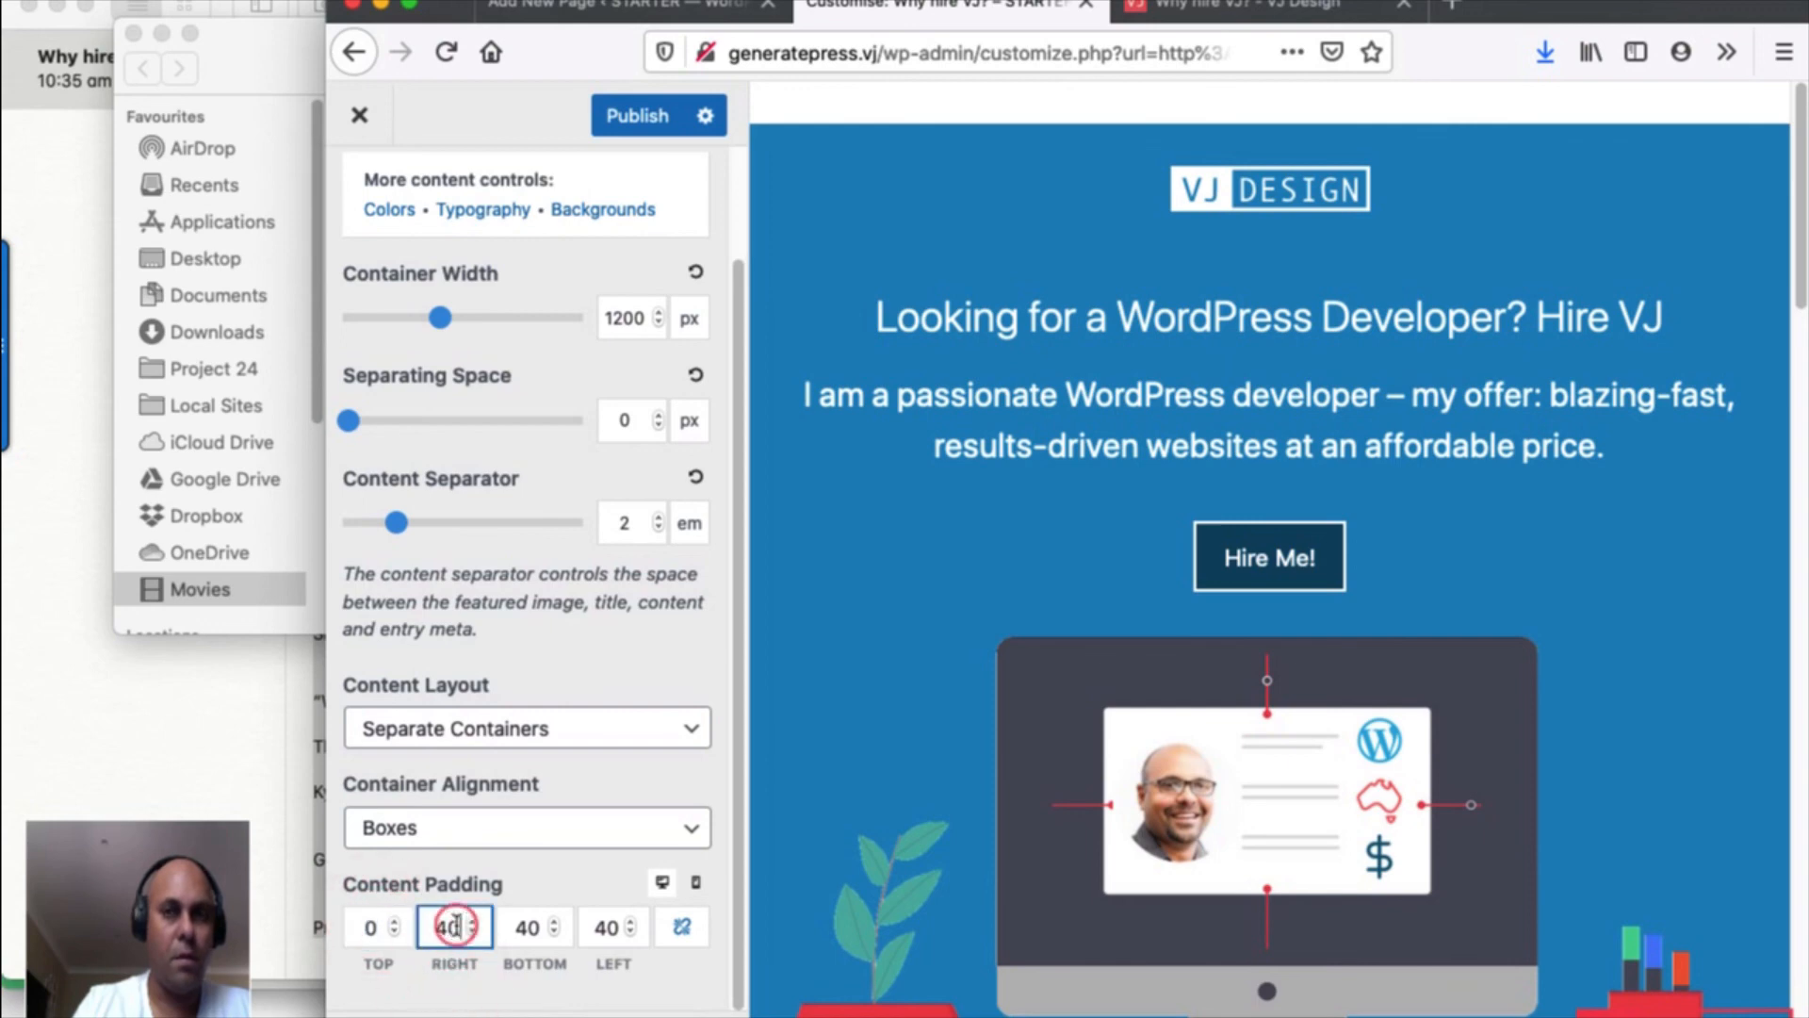
{"action": "scroll", "coordinate": [1208, 663], "scroll_direction": "down", "scroll_amount": 4}
{"action": "scroll", "coordinate": [1211, 673], "scroll_direction": "up", "scroll_amount": 4}
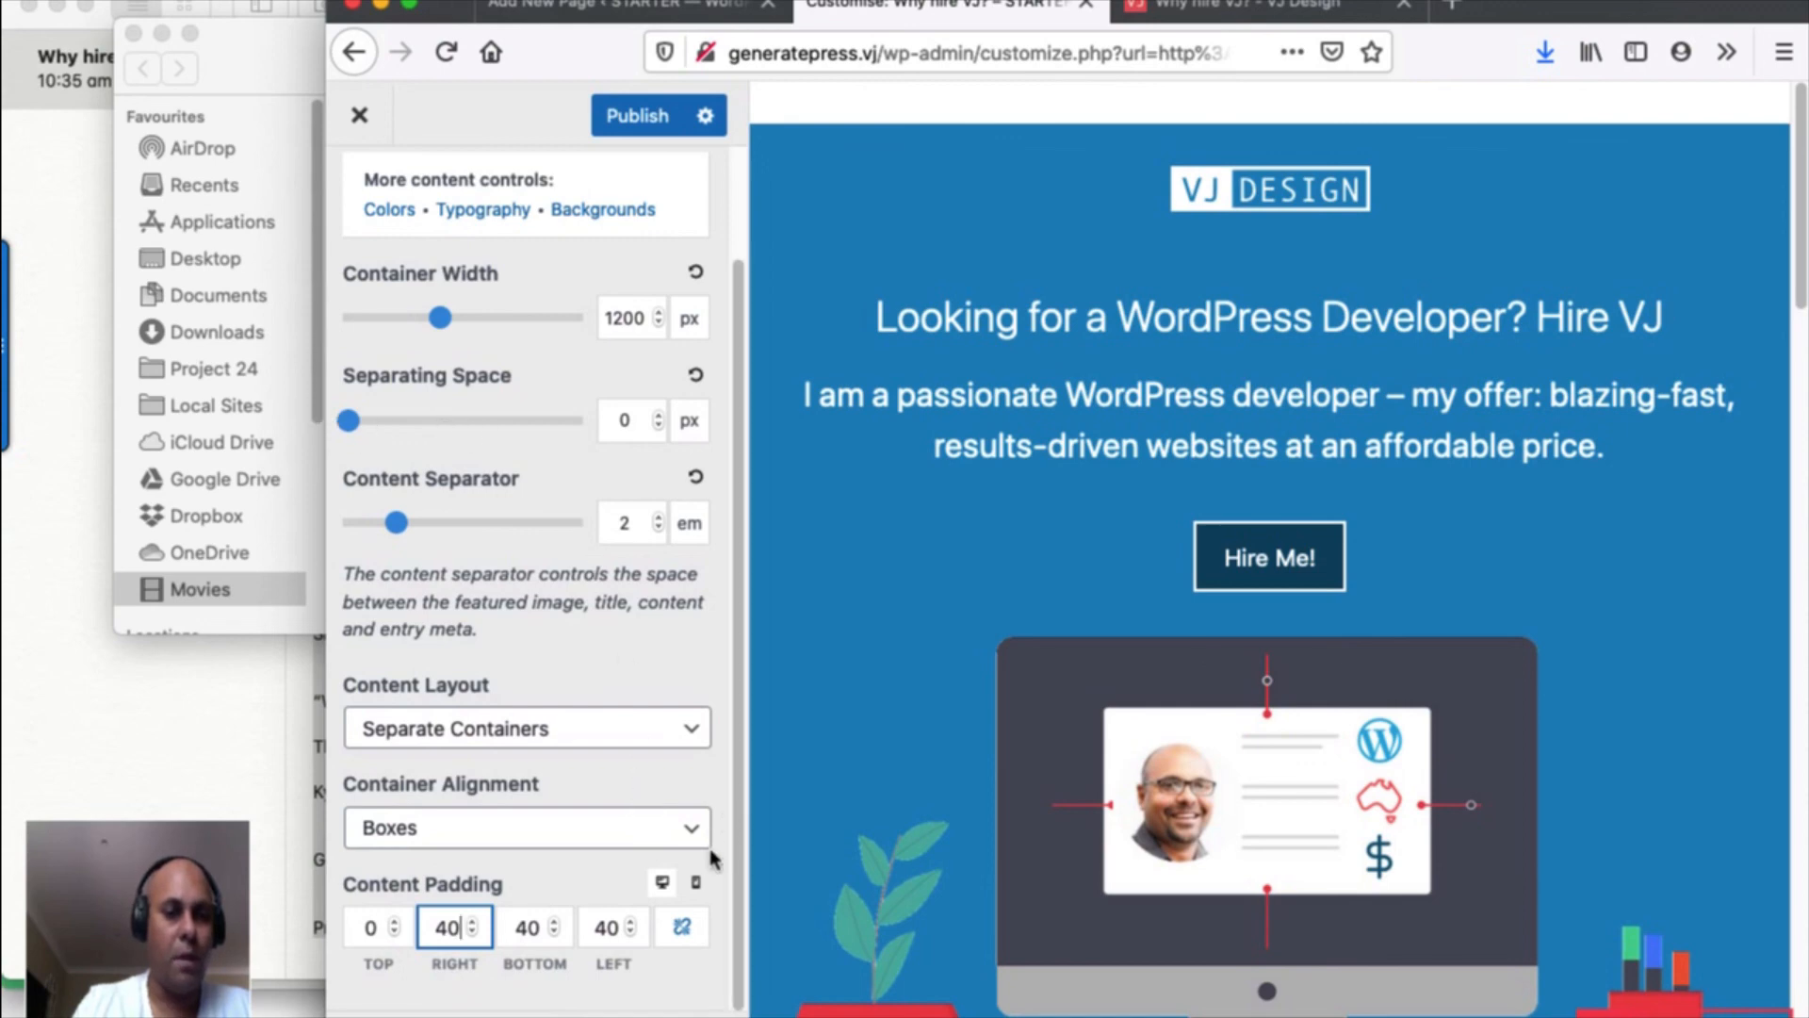
{"action": "left_click", "coordinate": [696, 882]}
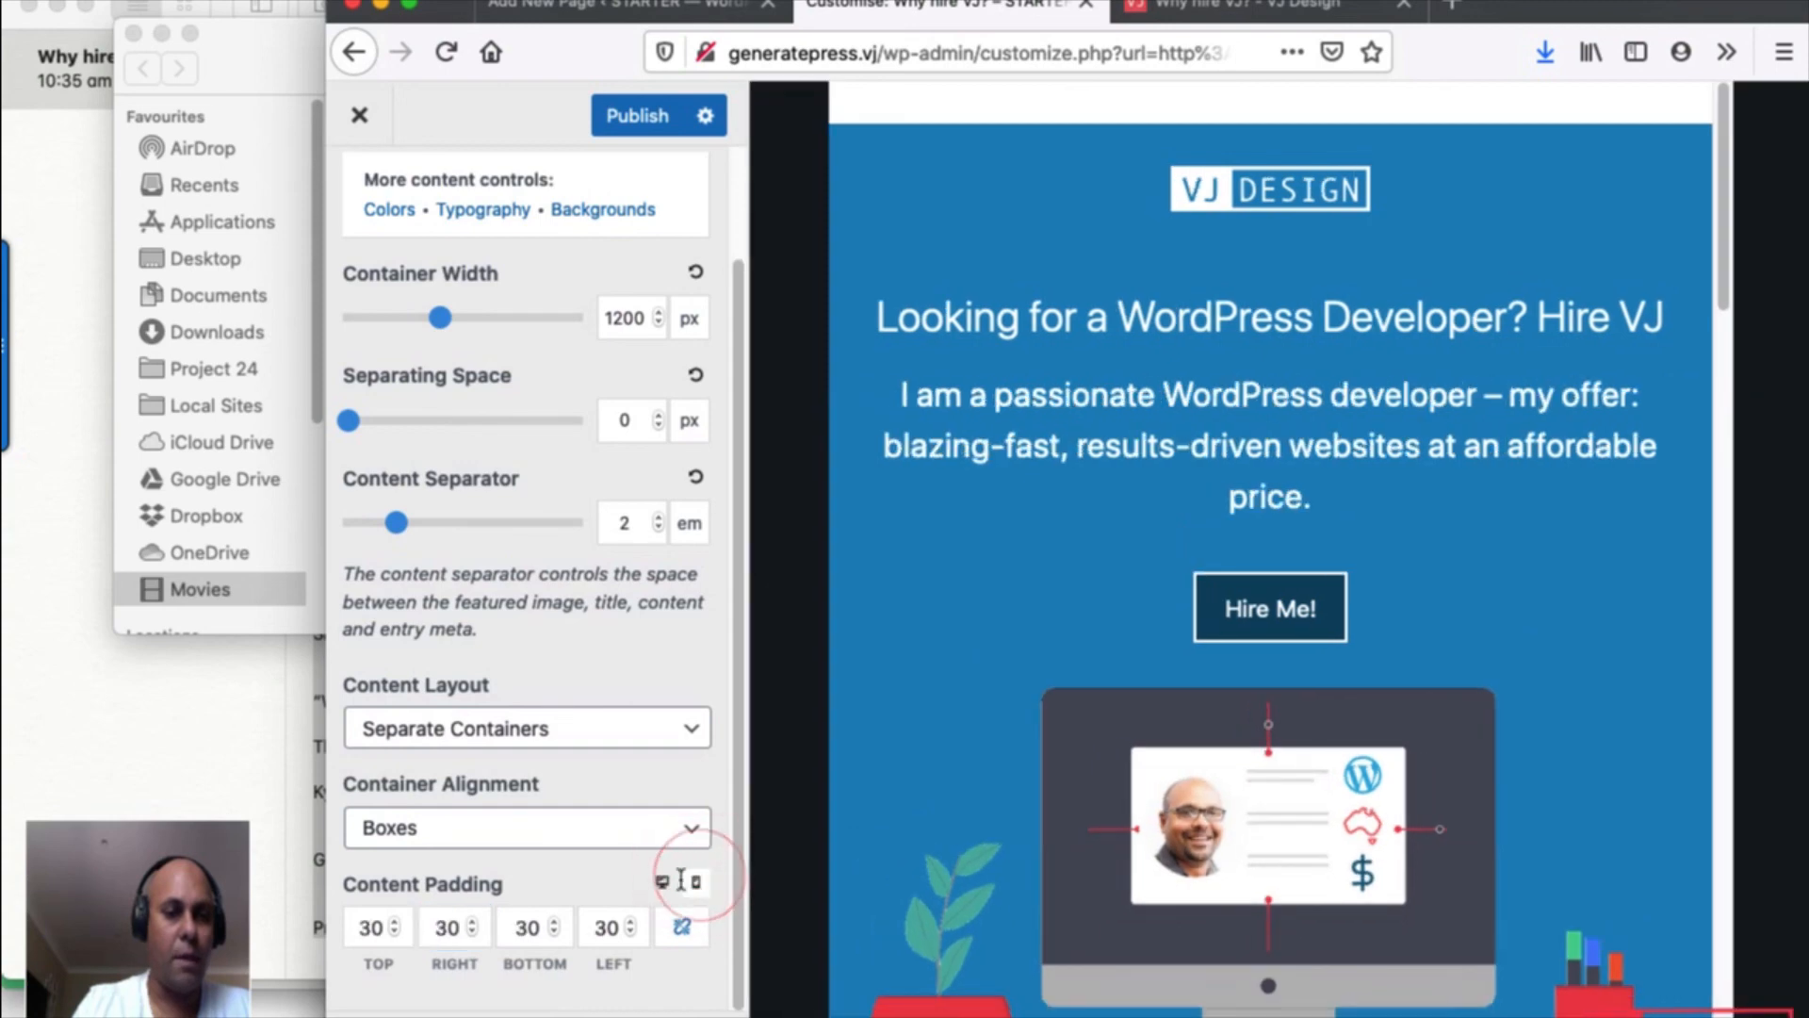
{"action": "left_click", "coordinate": [661, 883]}
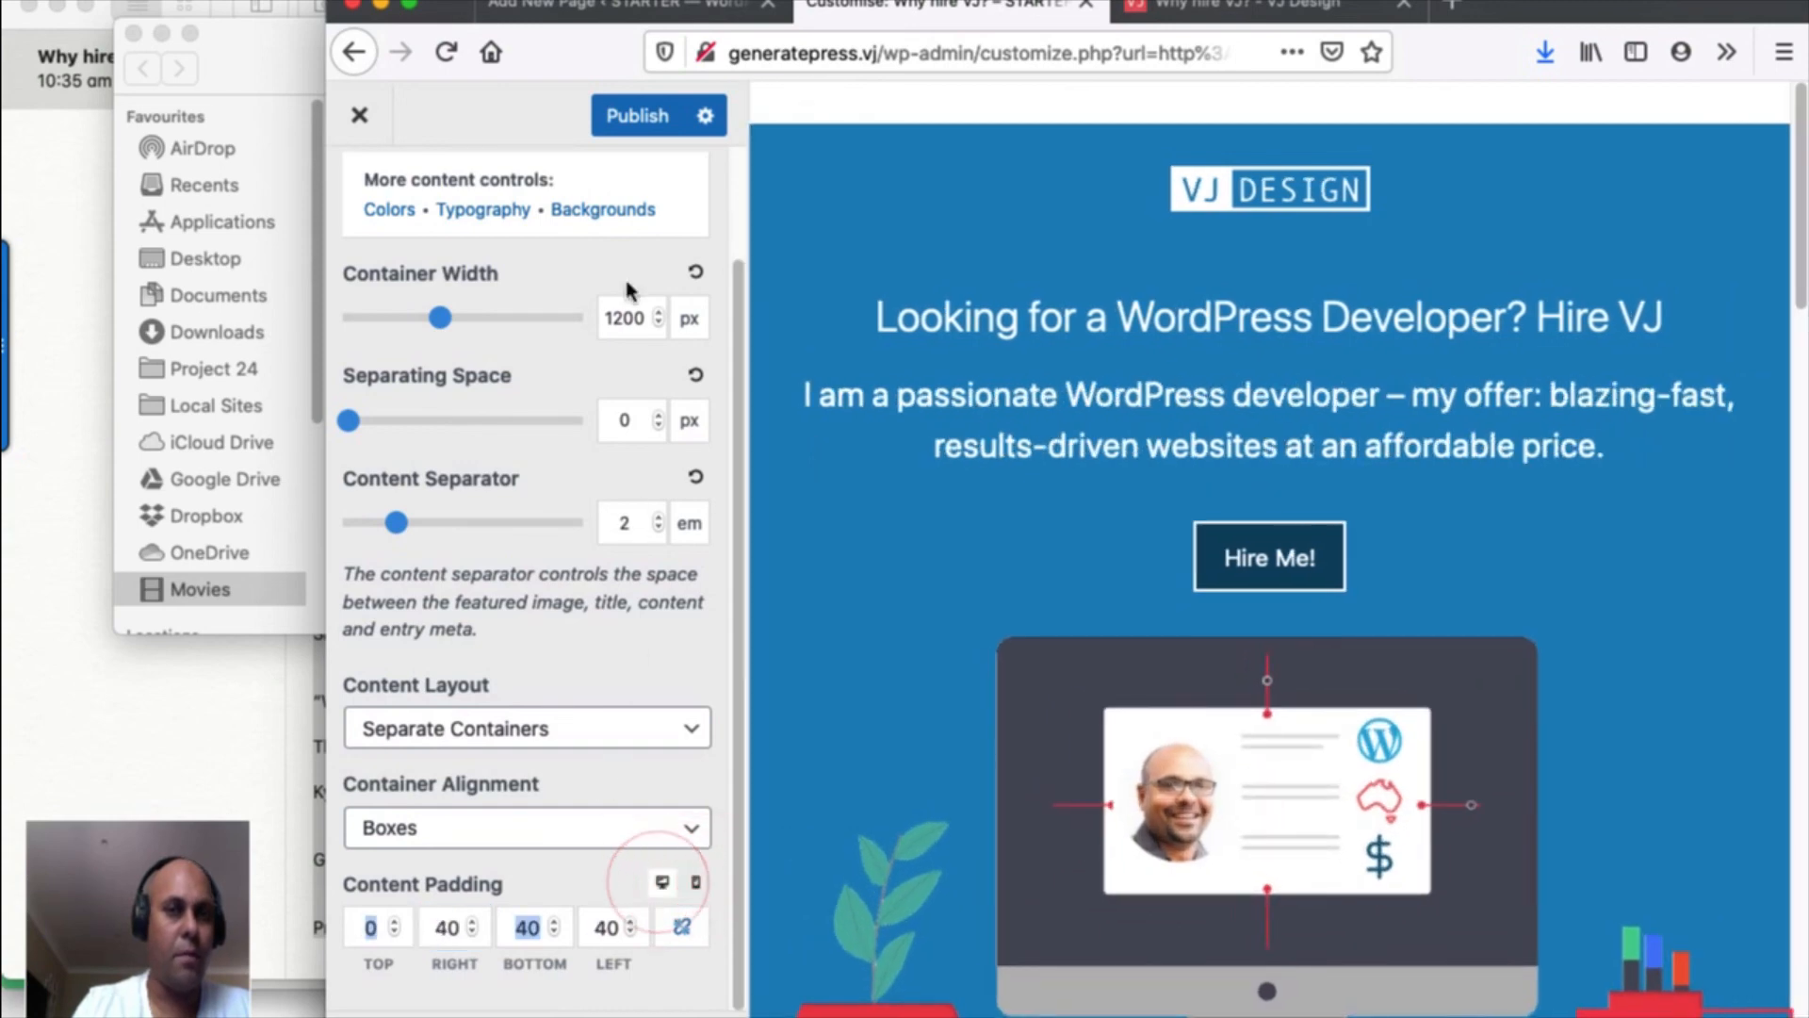
{"action": "left_click", "coordinate": [629, 114]}
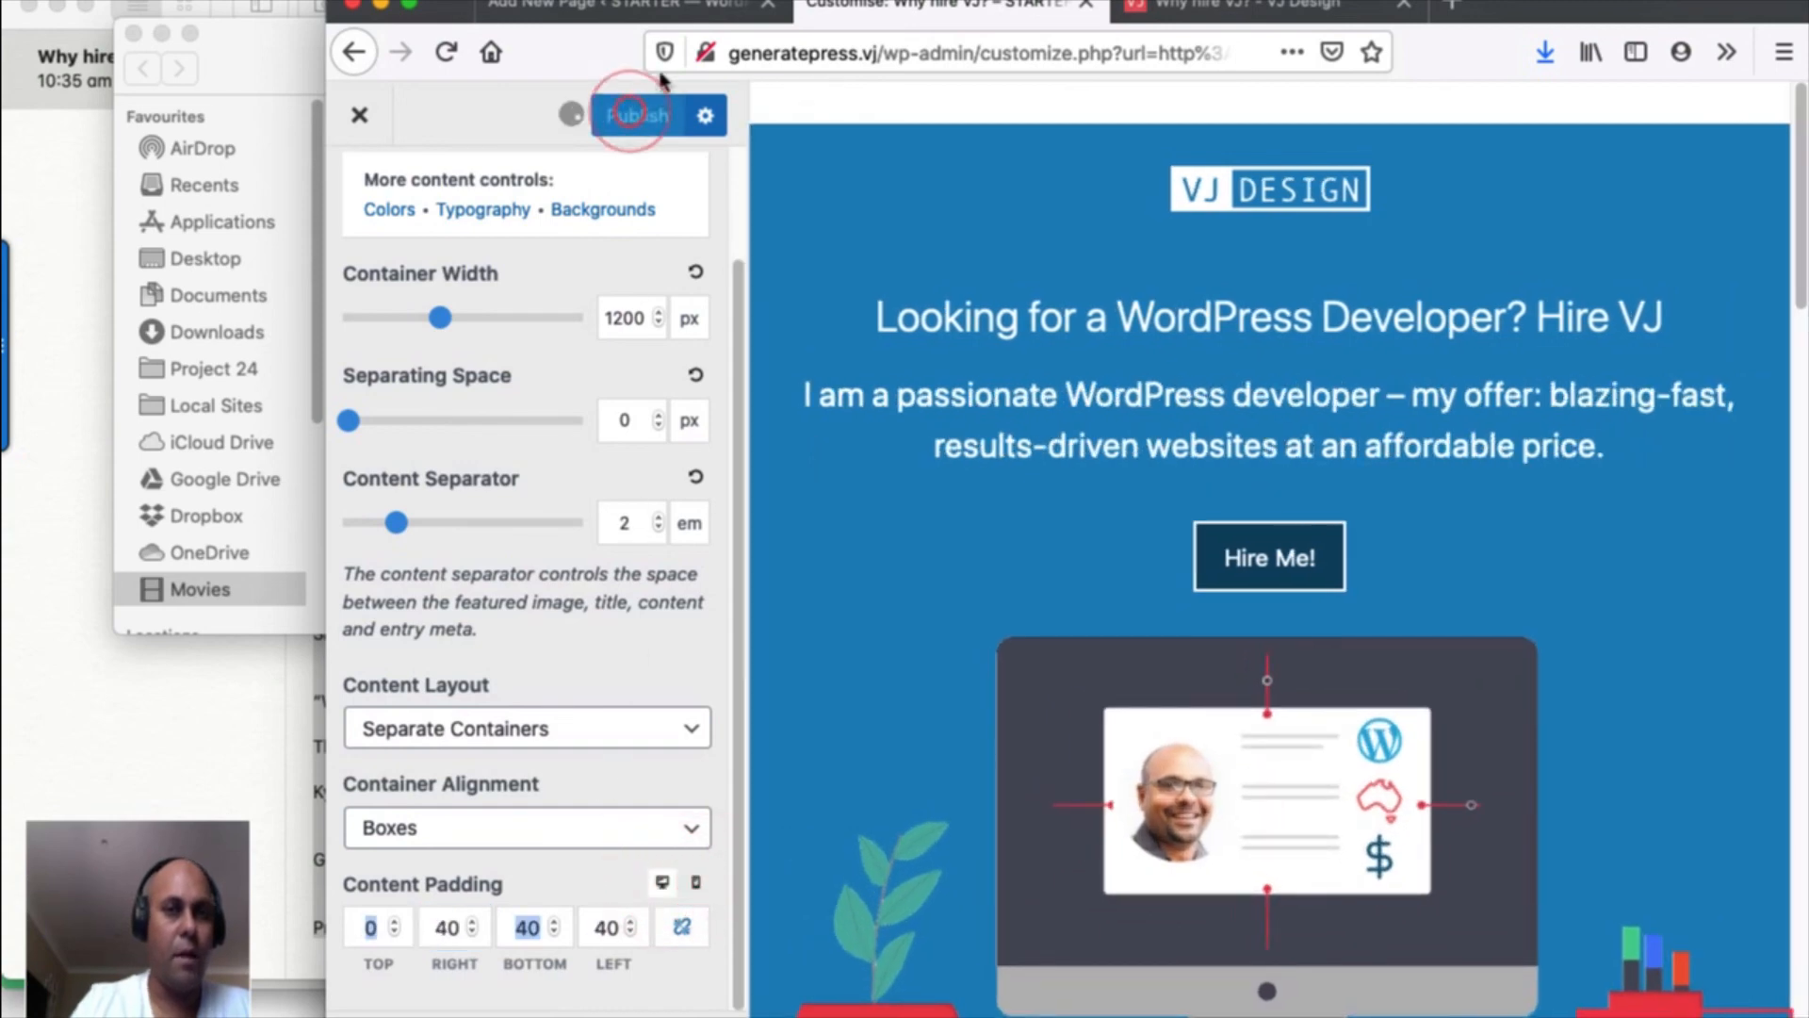
{"action": "double_click", "coordinate": [1569, 17]}
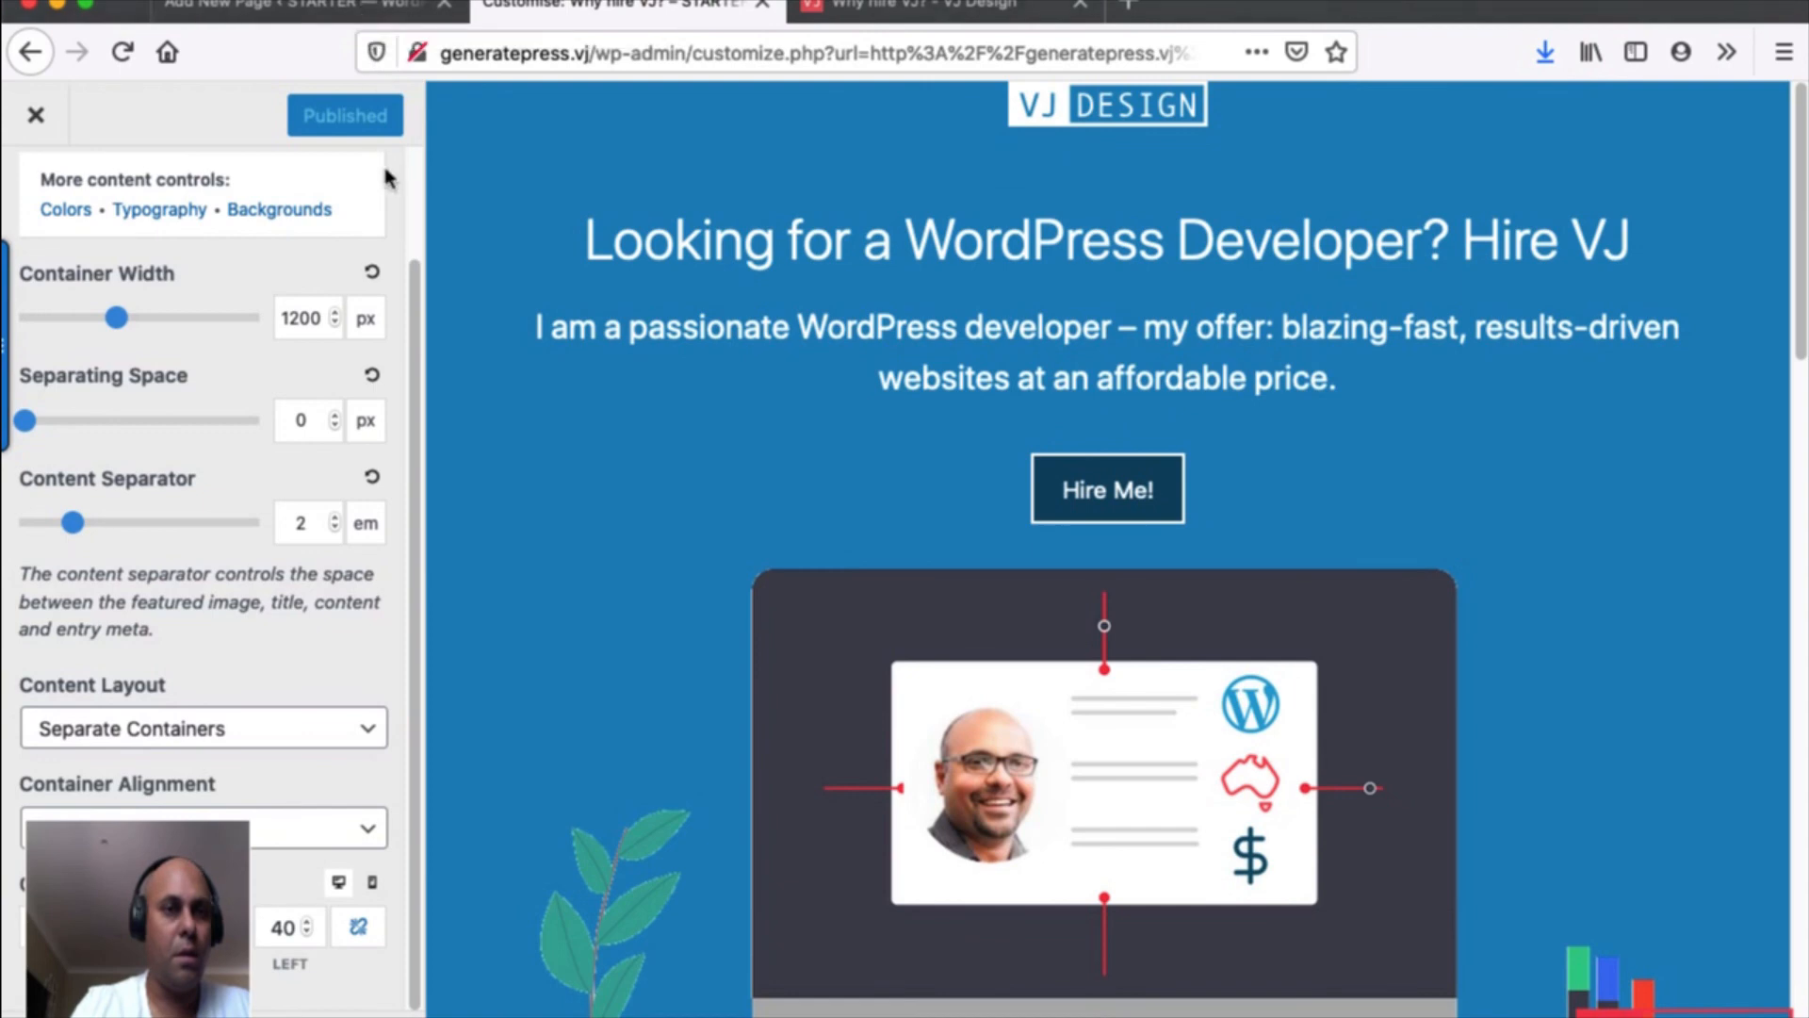
Leave the customiser, review the previewed page down to its footer links, and return to the page editor.
{"action": "left_click", "coordinate": [38, 117]}
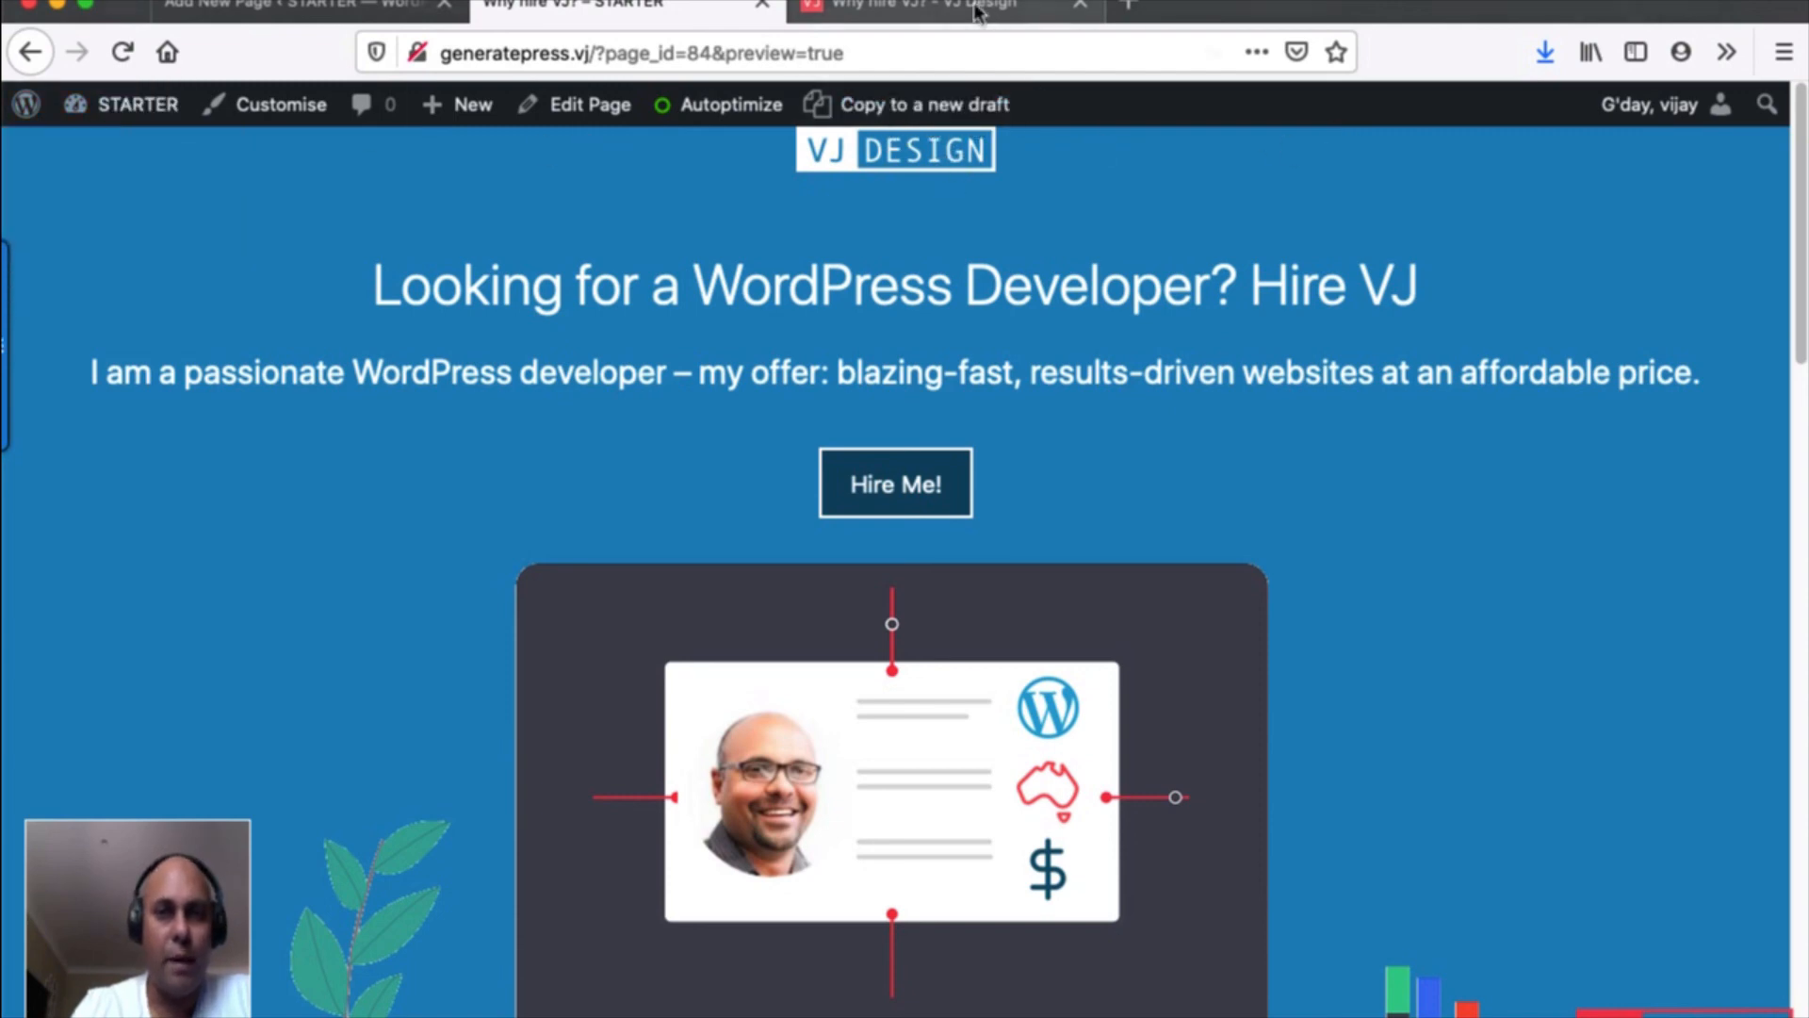
{"action": "scroll", "coordinate": [1033, 241], "scroll_direction": "down", "scroll_amount": 10}
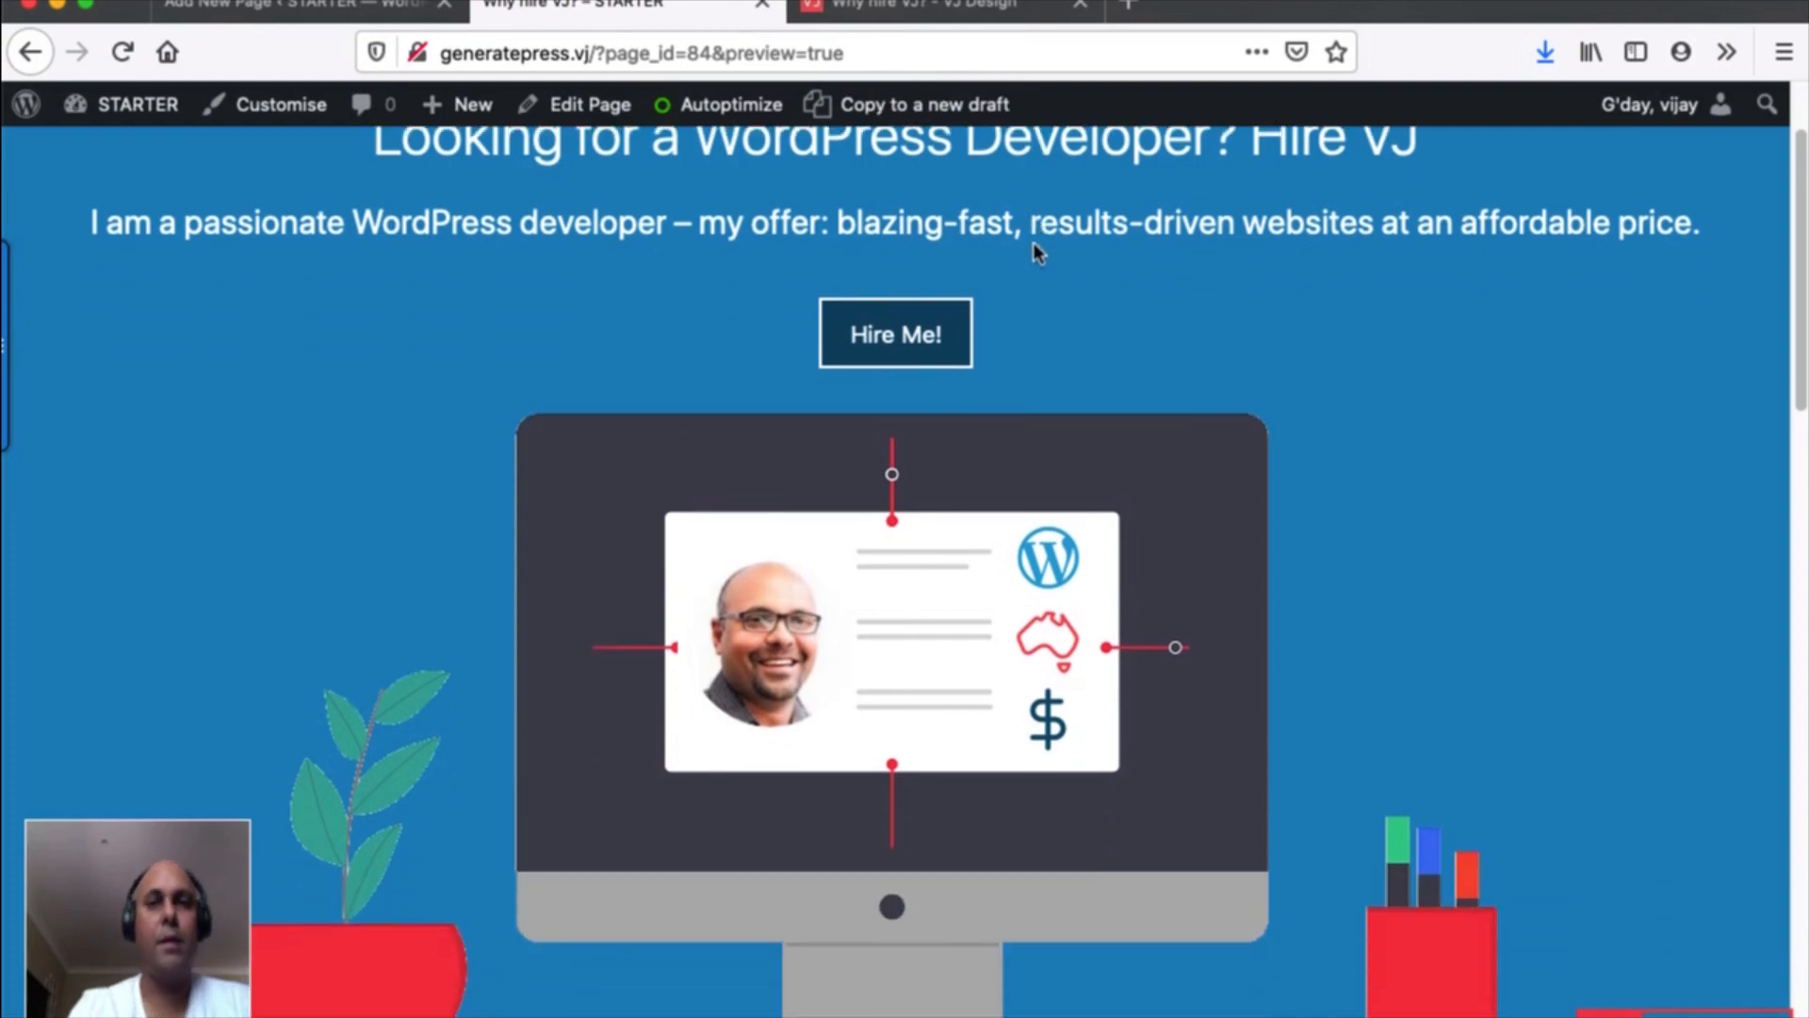
{"action": "scroll", "coordinate": [1032, 245], "scroll_direction": "down", "scroll_amount": 10}
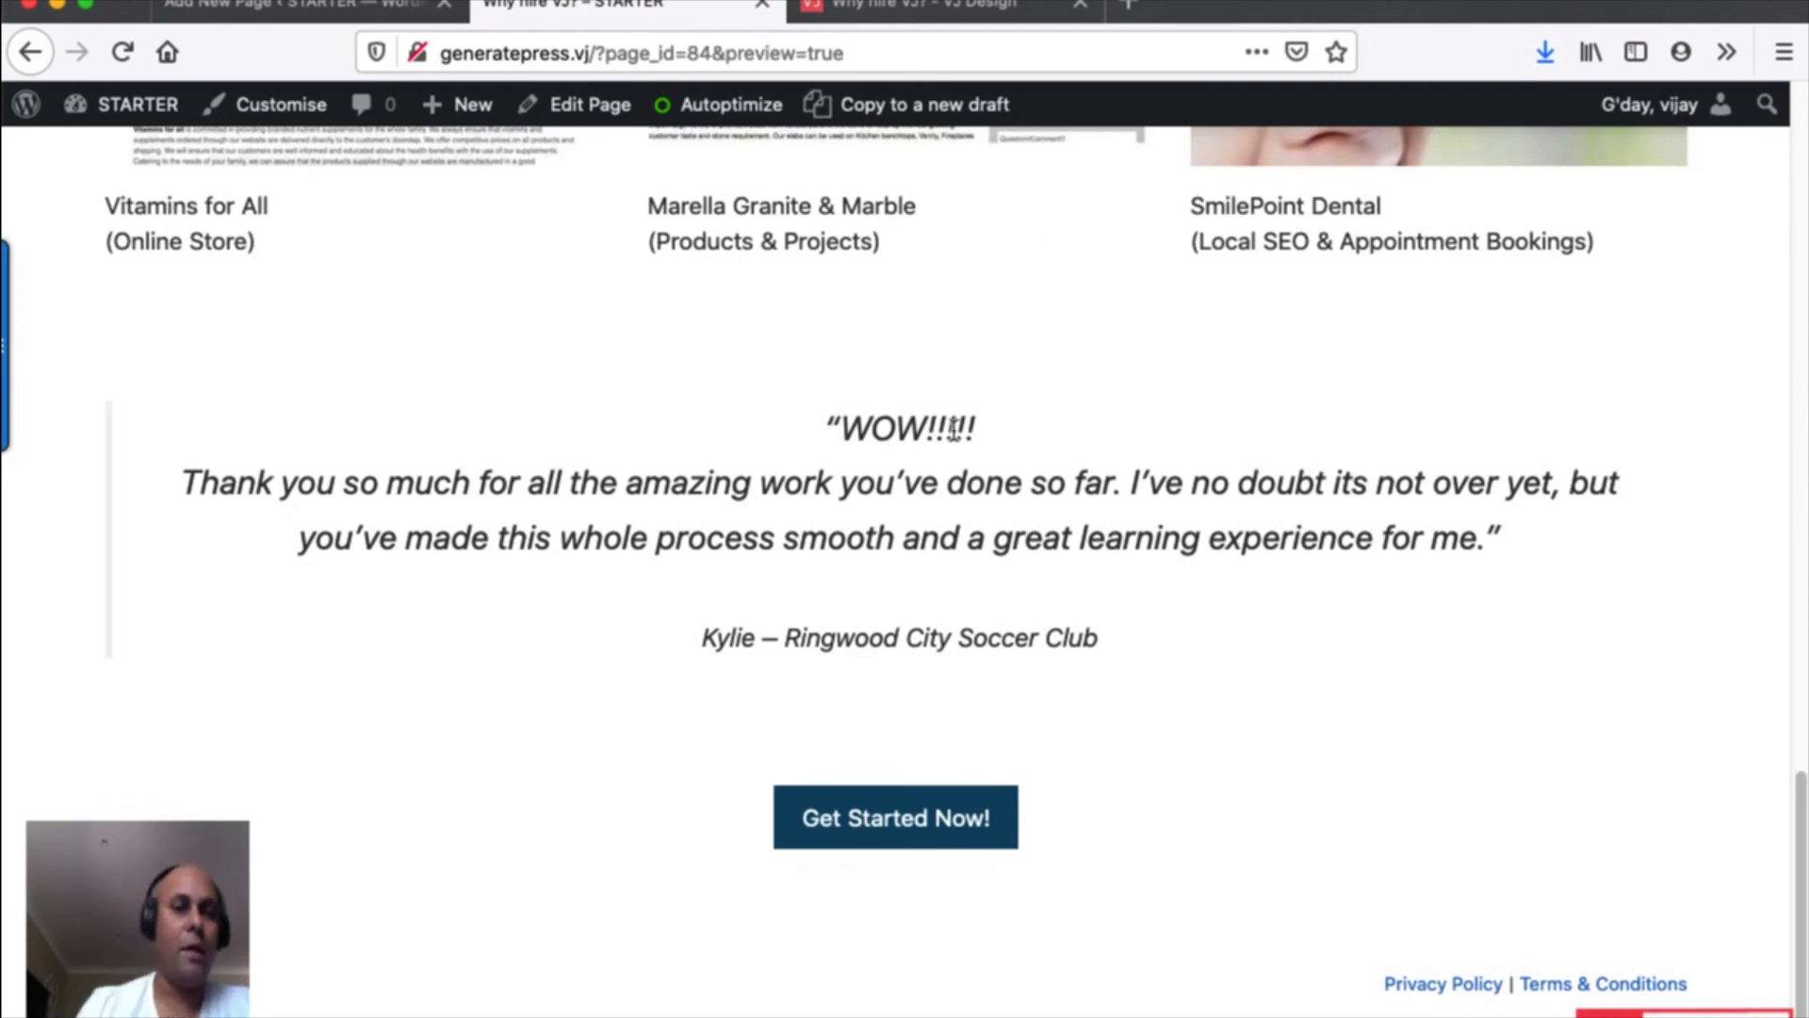
{"action": "left_click", "coordinate": [339, 14]}
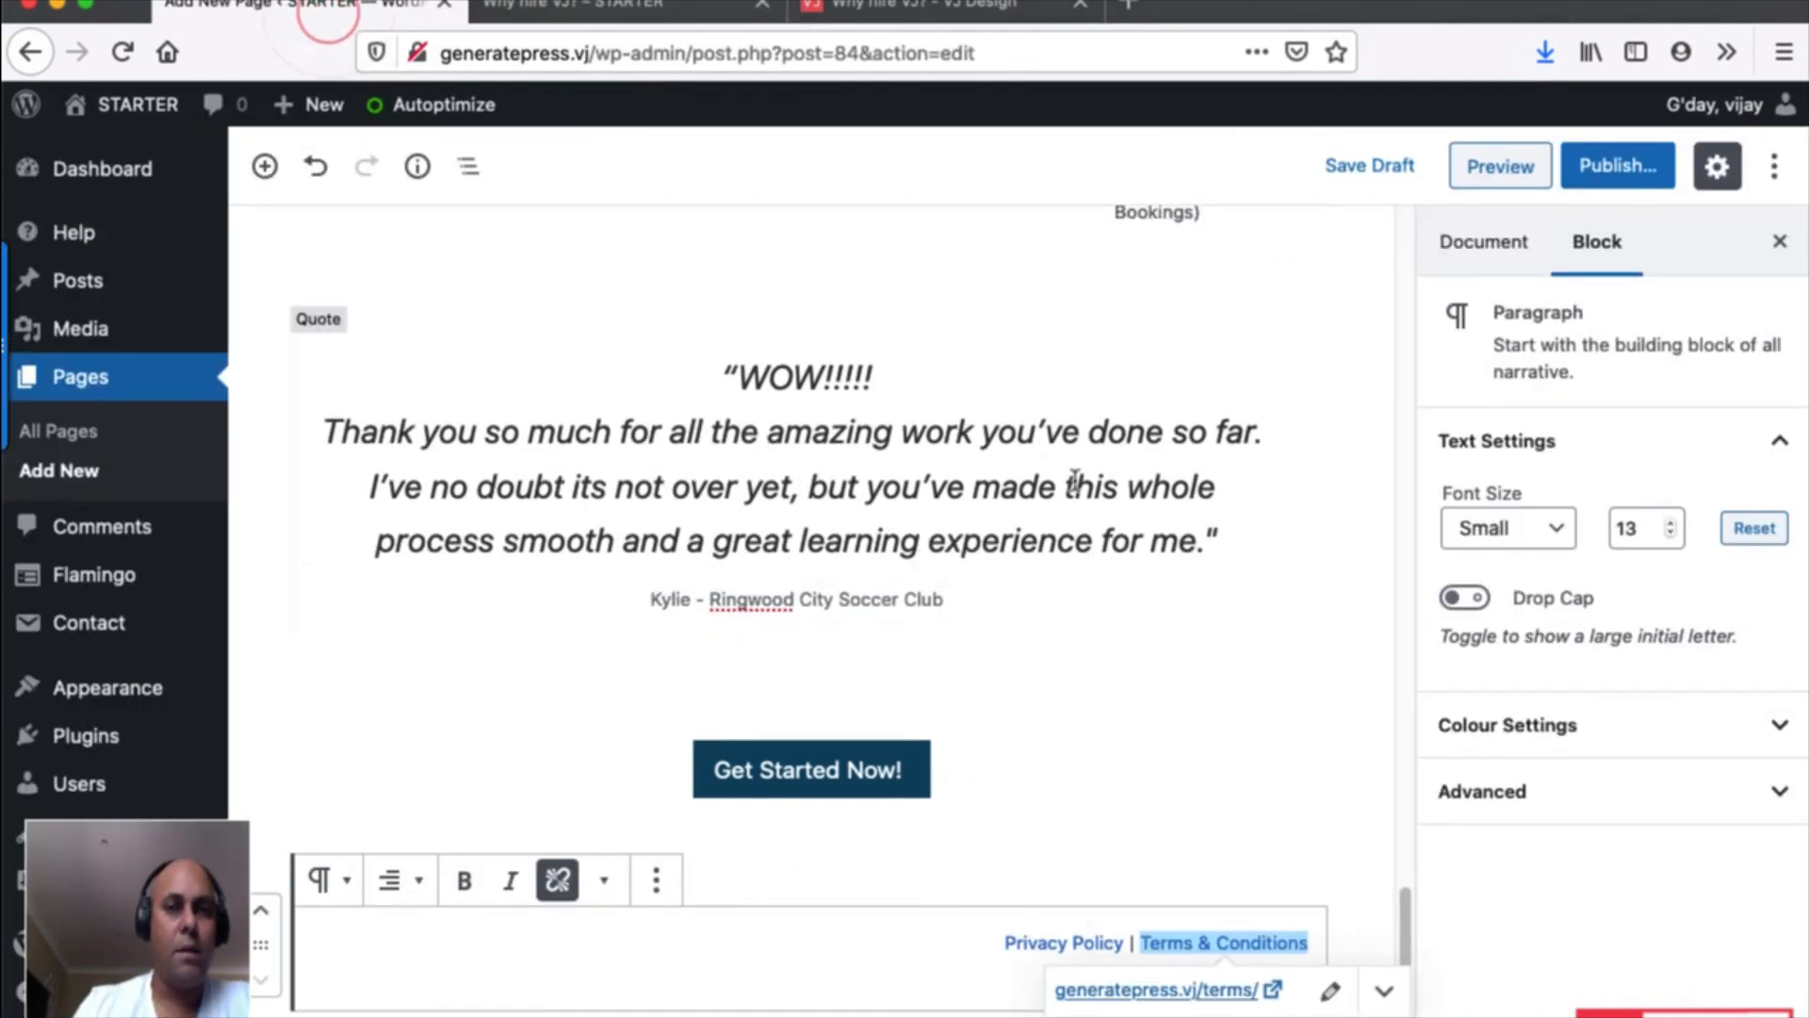
Compare the page's document settings with the block settings of the logo image in the hero section.
{"action": "scroll", "coordinate": [1074, 469], "scroll_direction": "up", "scroll_amount": 15}
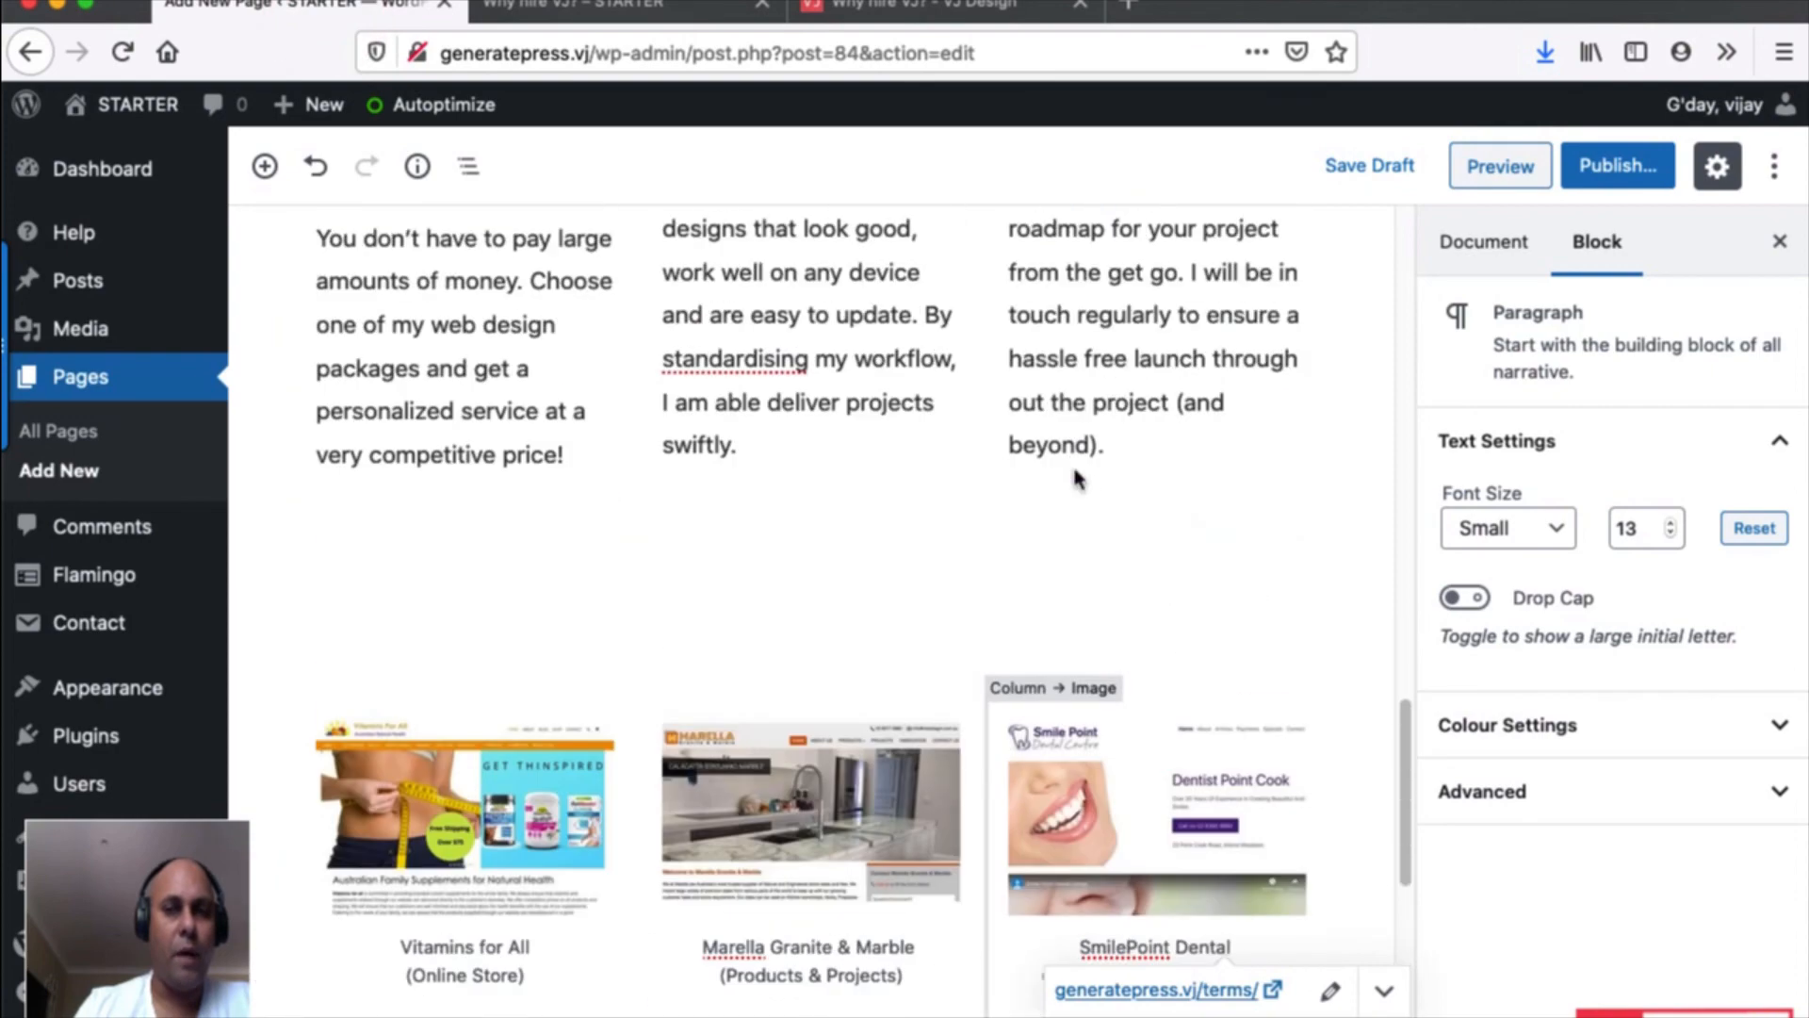
{"action": "scroll", "coordinate": [1074, 468], "scroll_direction": "up", "scroll_amount": 15}
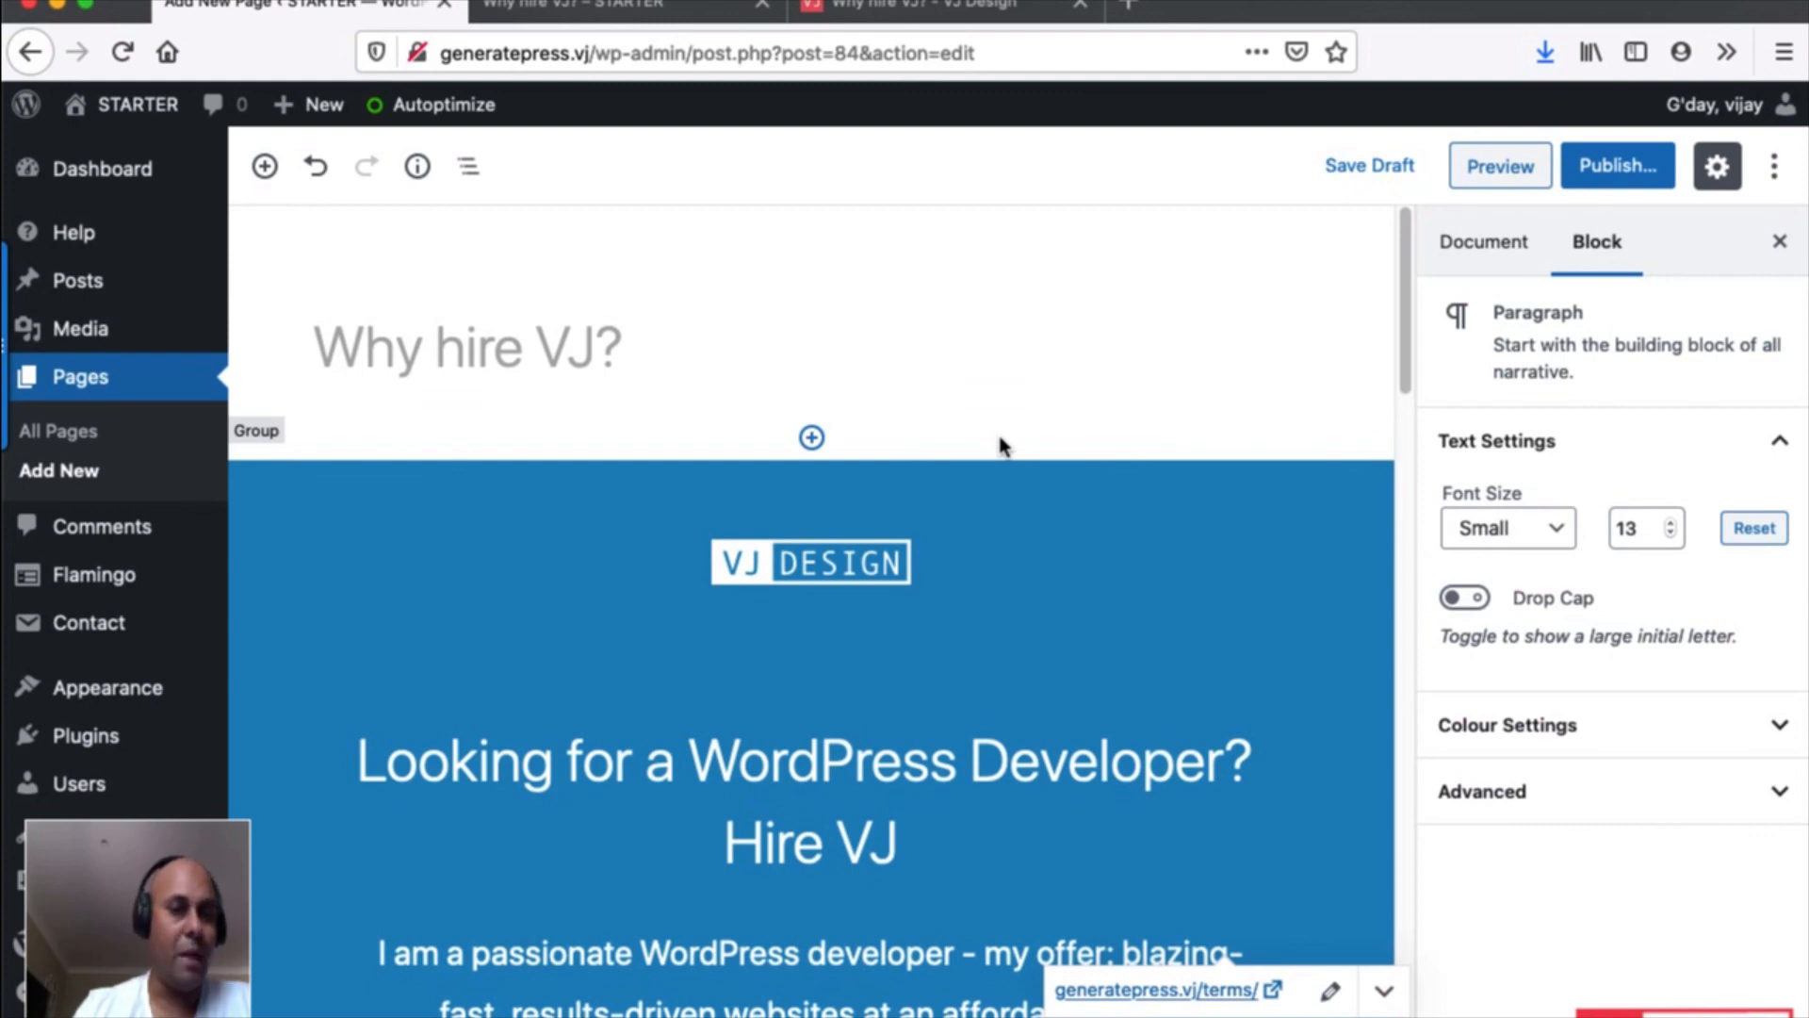
{"action": "left_click", "coordinate": [824, 353]}
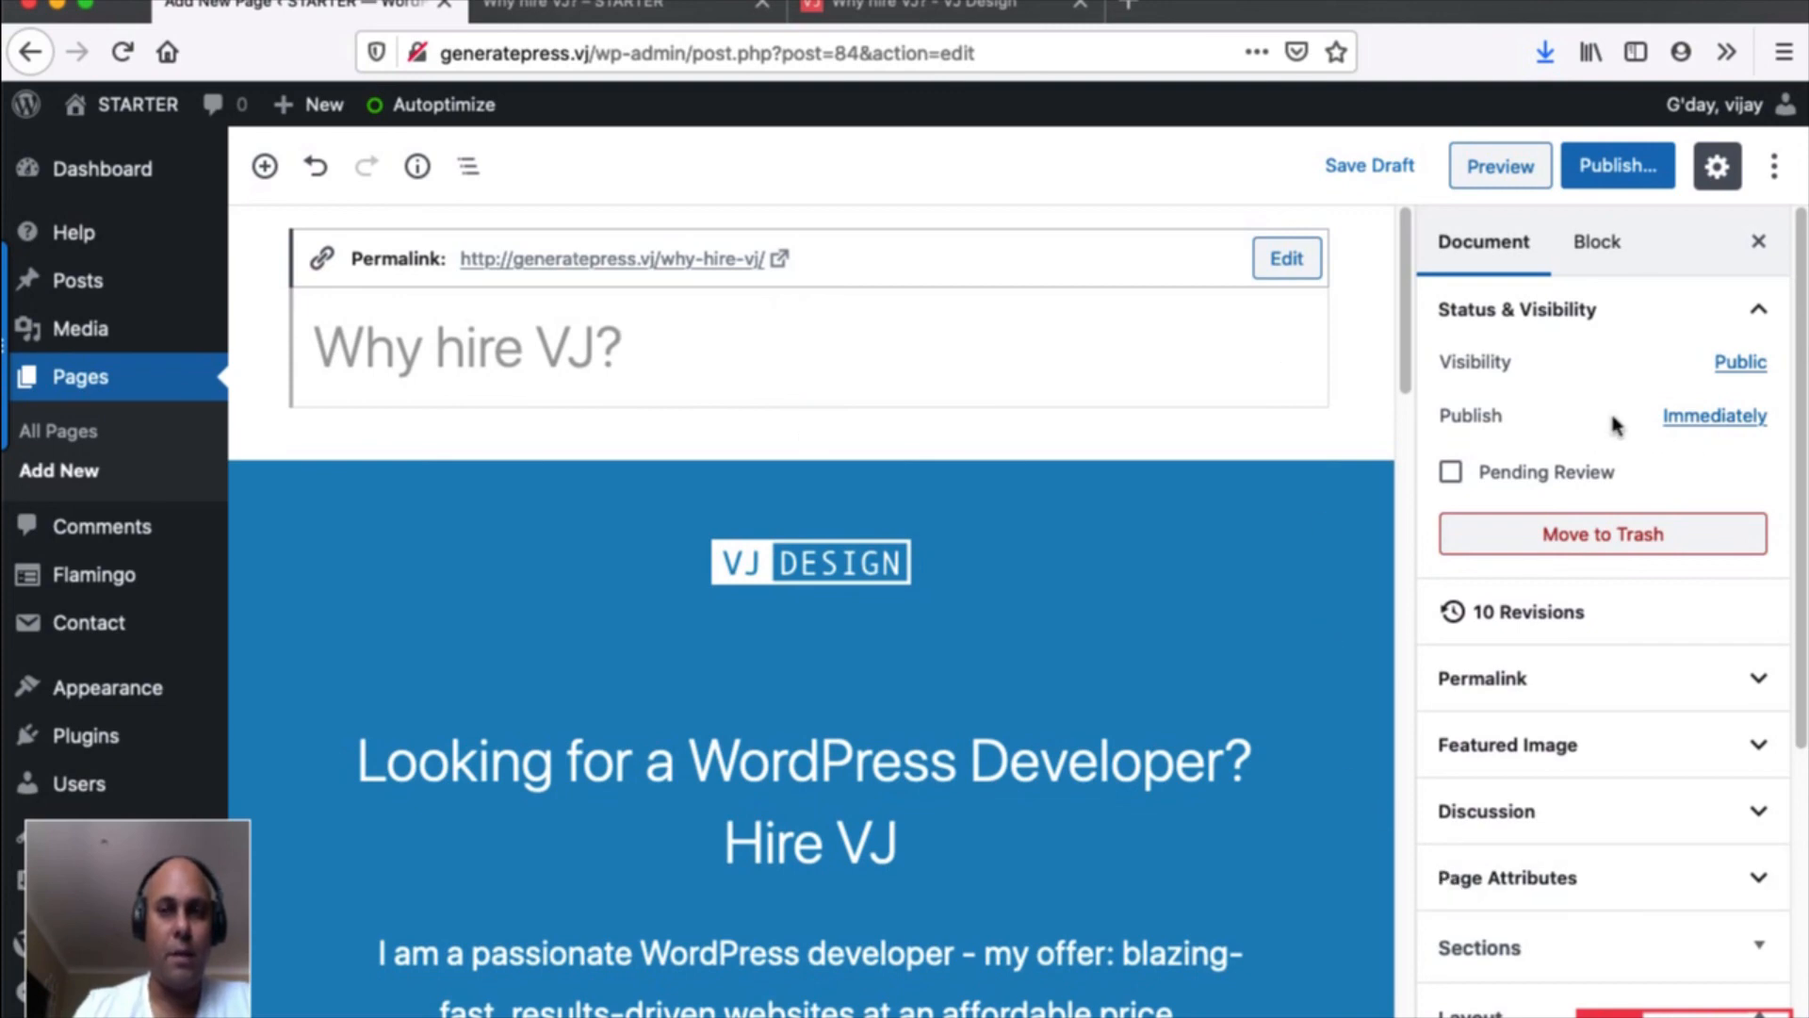
{"action": "left_click", "coordinate": [1594, 249]}
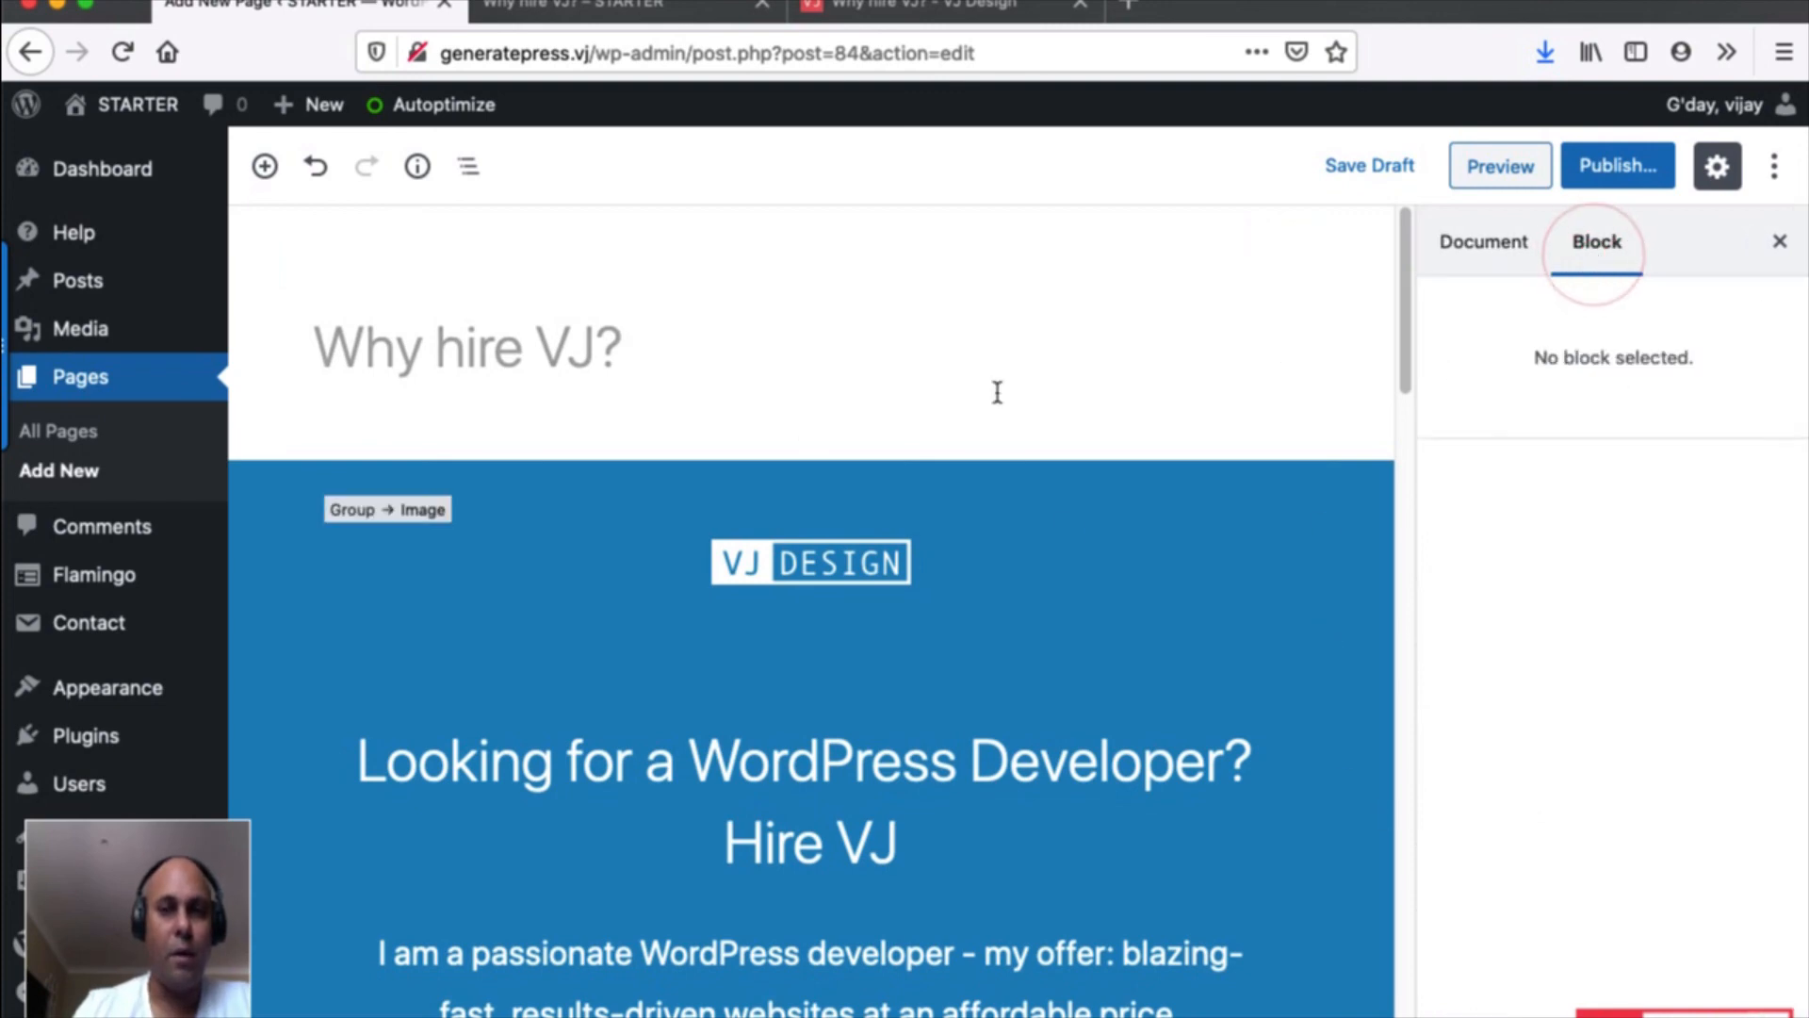
{"action": "left_click", "coordinate": [1478, 247]}
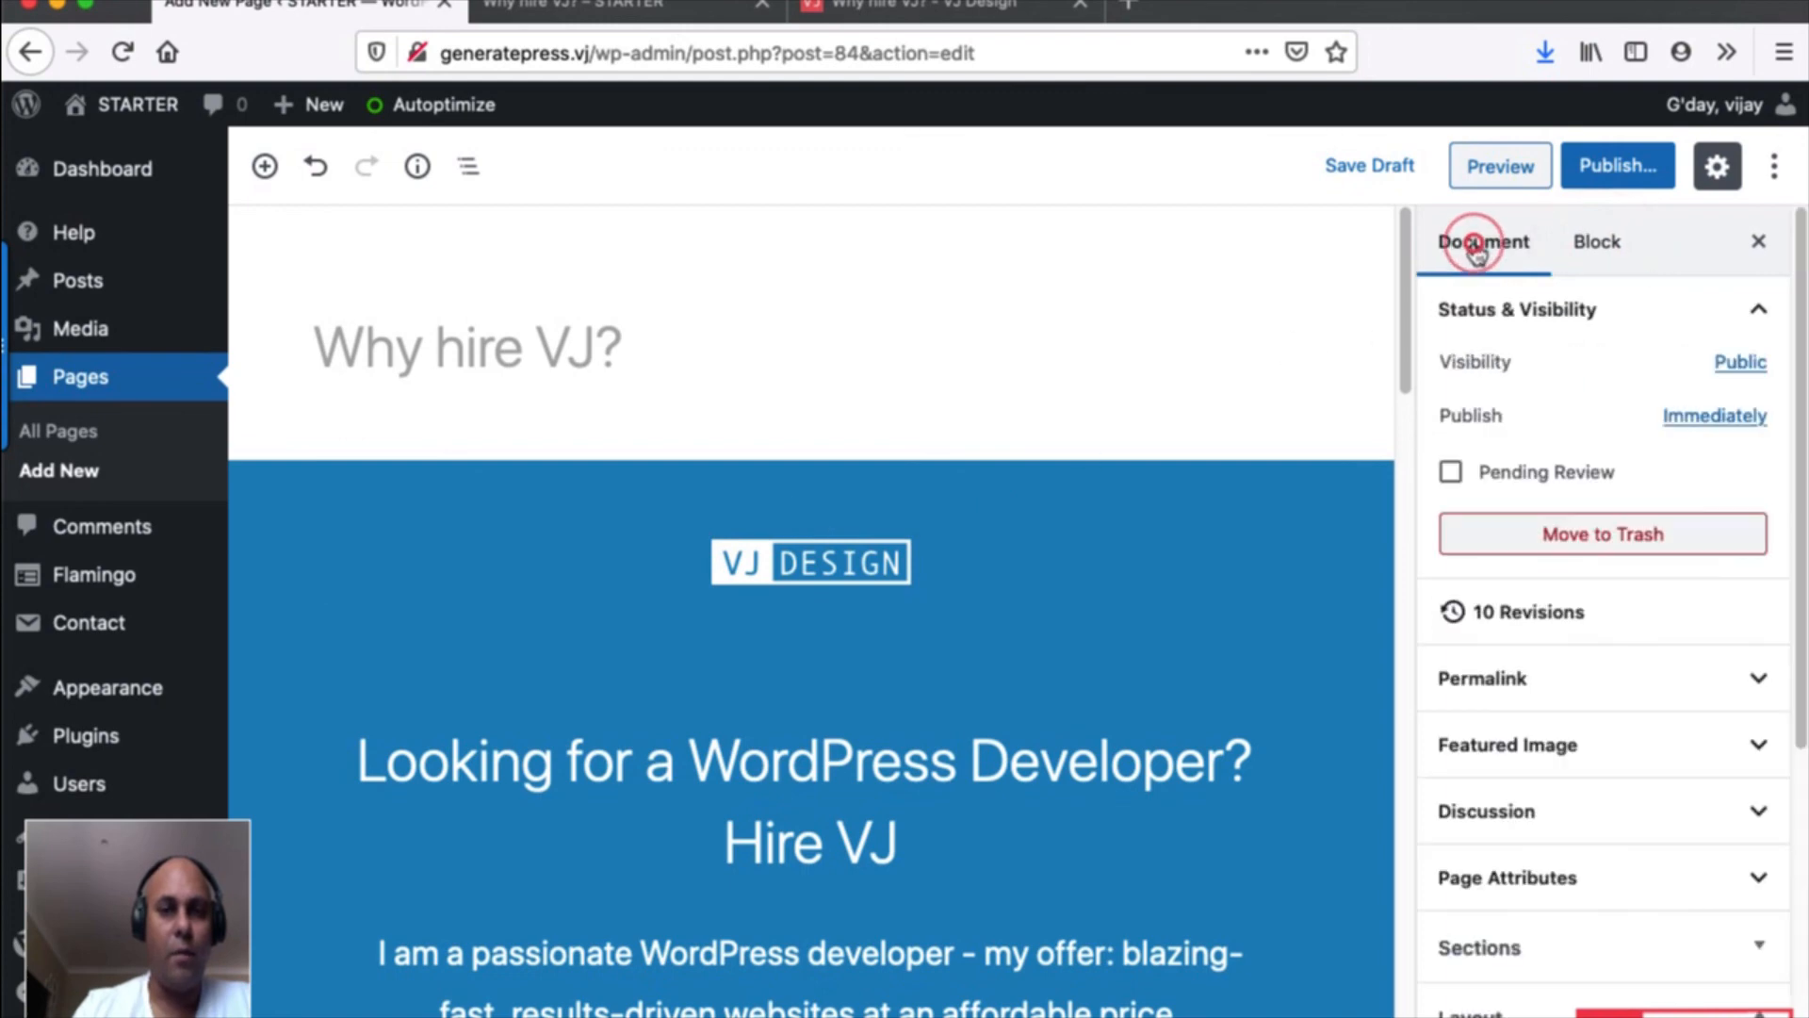
{"action": "left_click", "coordinate": [1152, 554]}
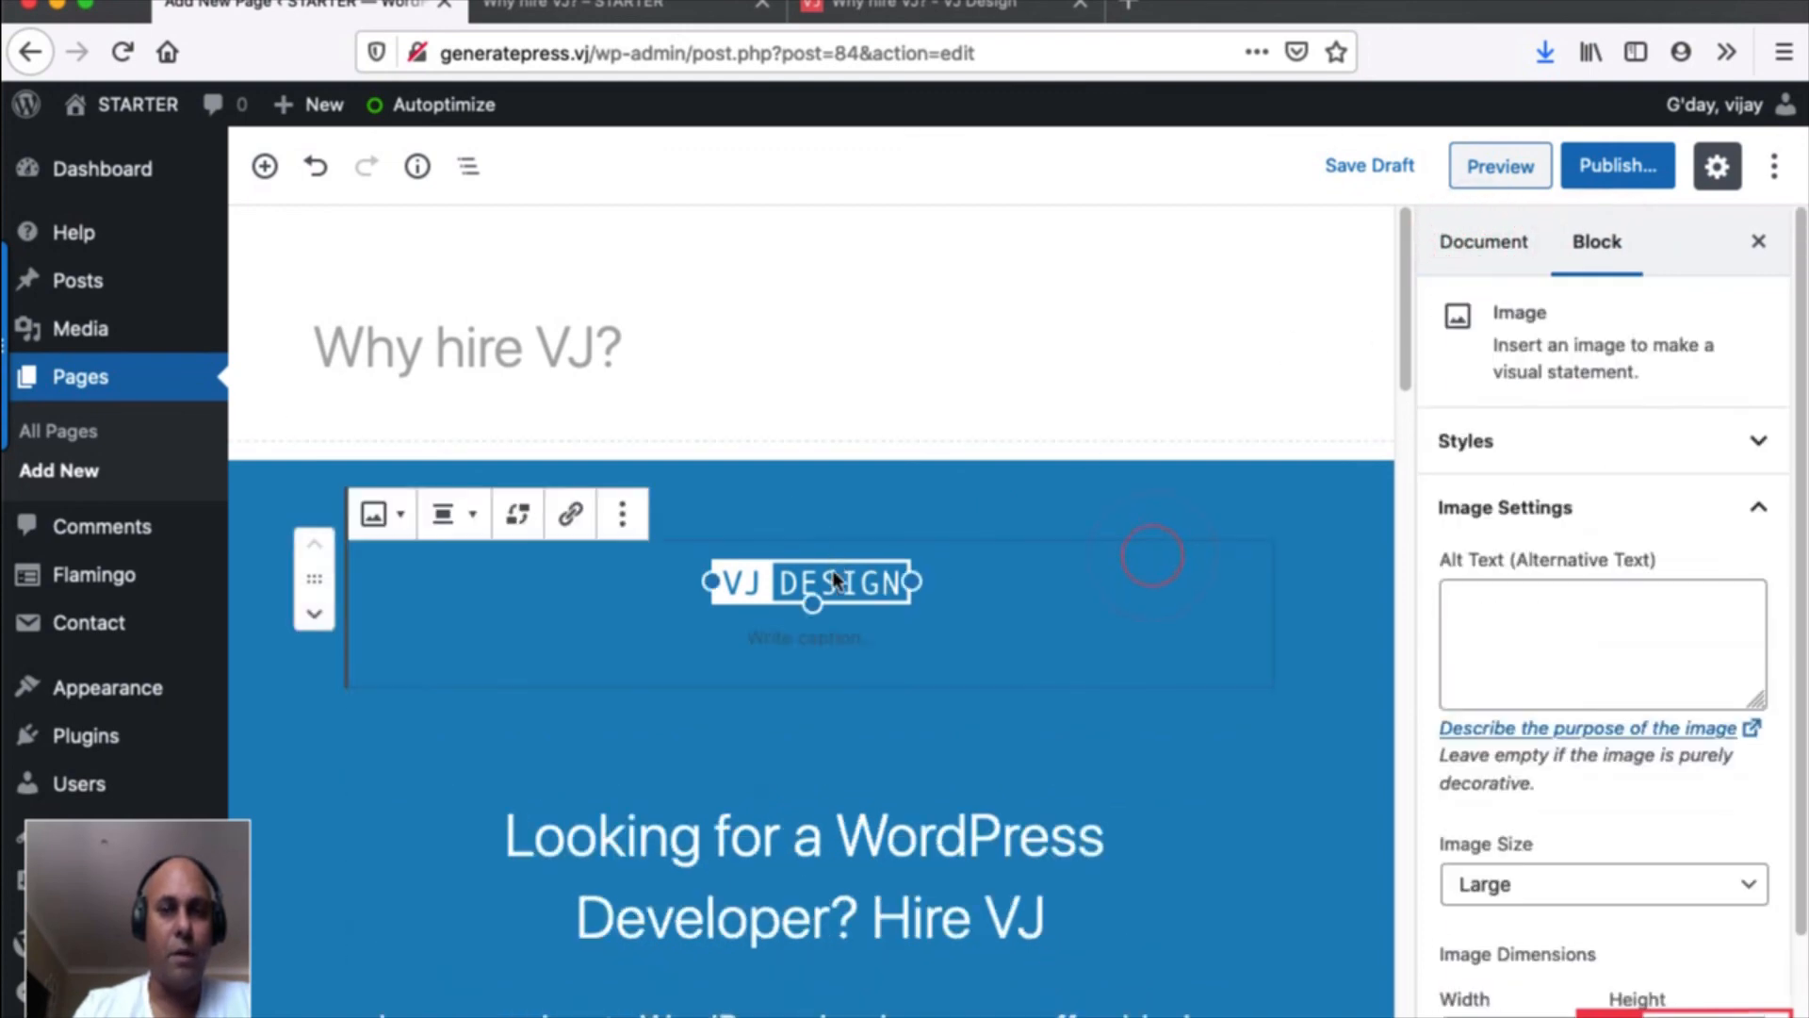
{"action": "left_click", "coordinate": [1498, 242]}
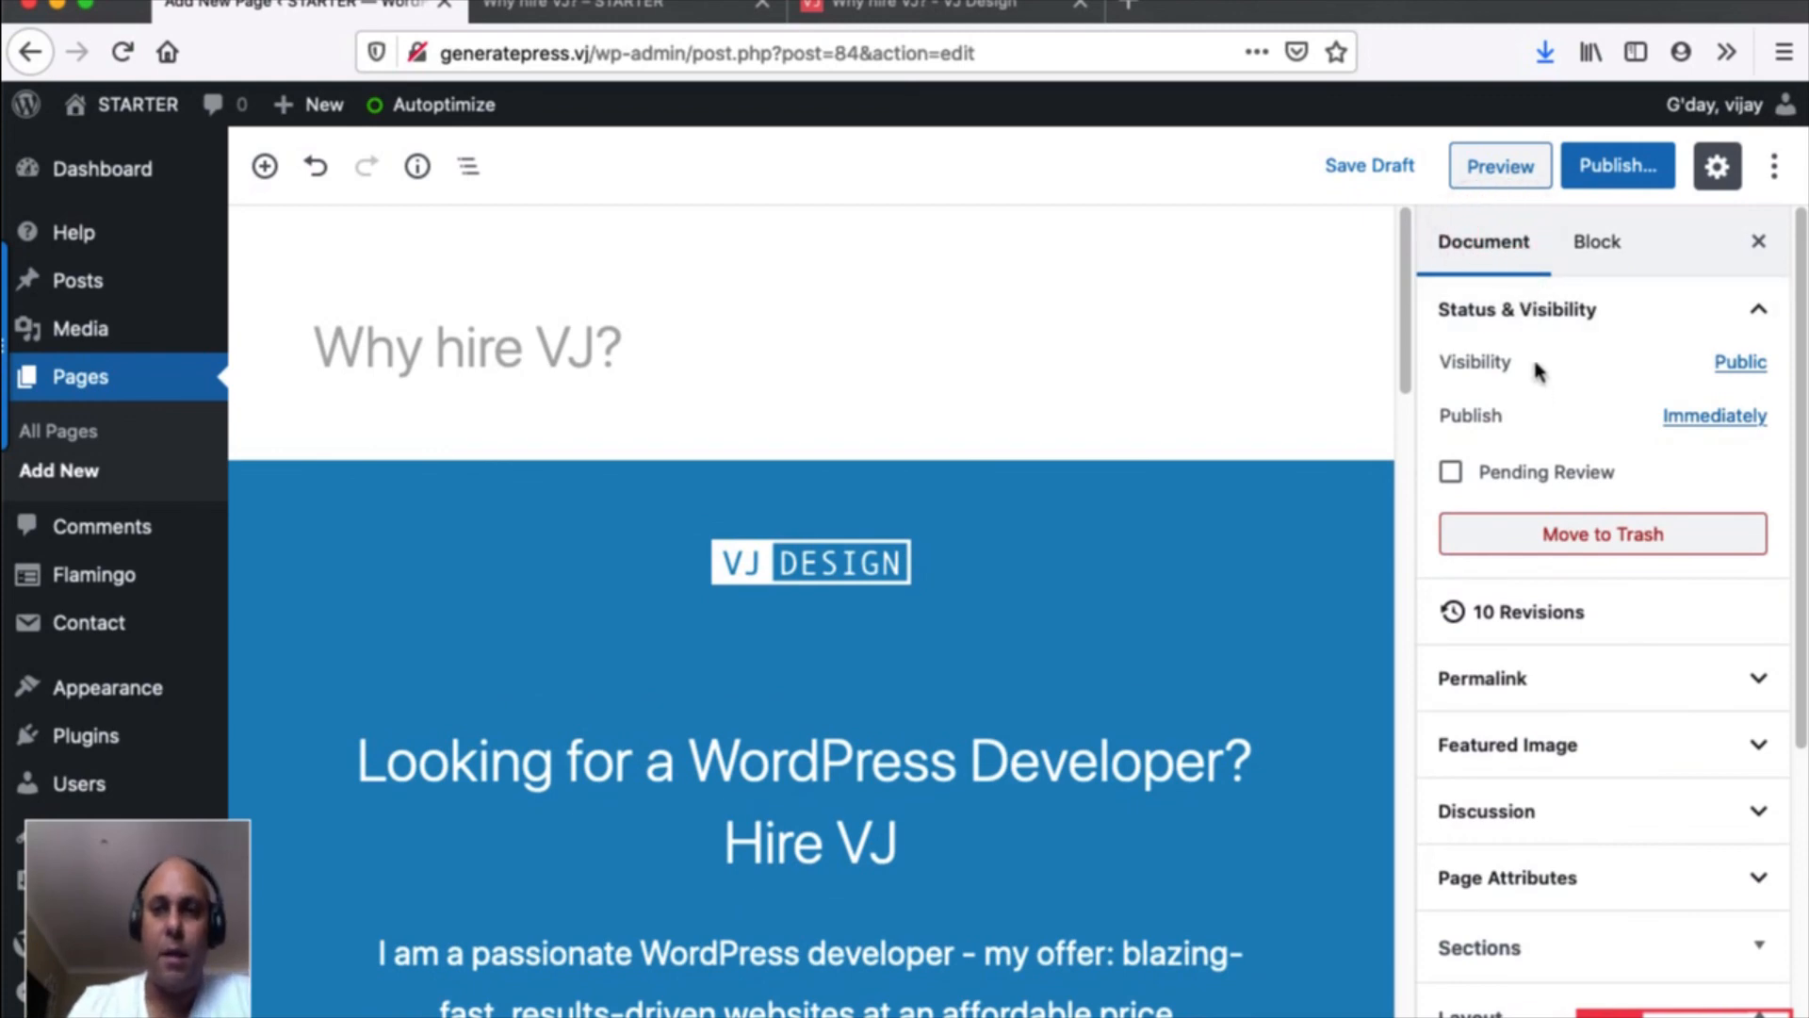
Save the draft and review the page's publish date and visibility options without changing them.
{"action": "left_click", "coordinate": [1385, 170]}
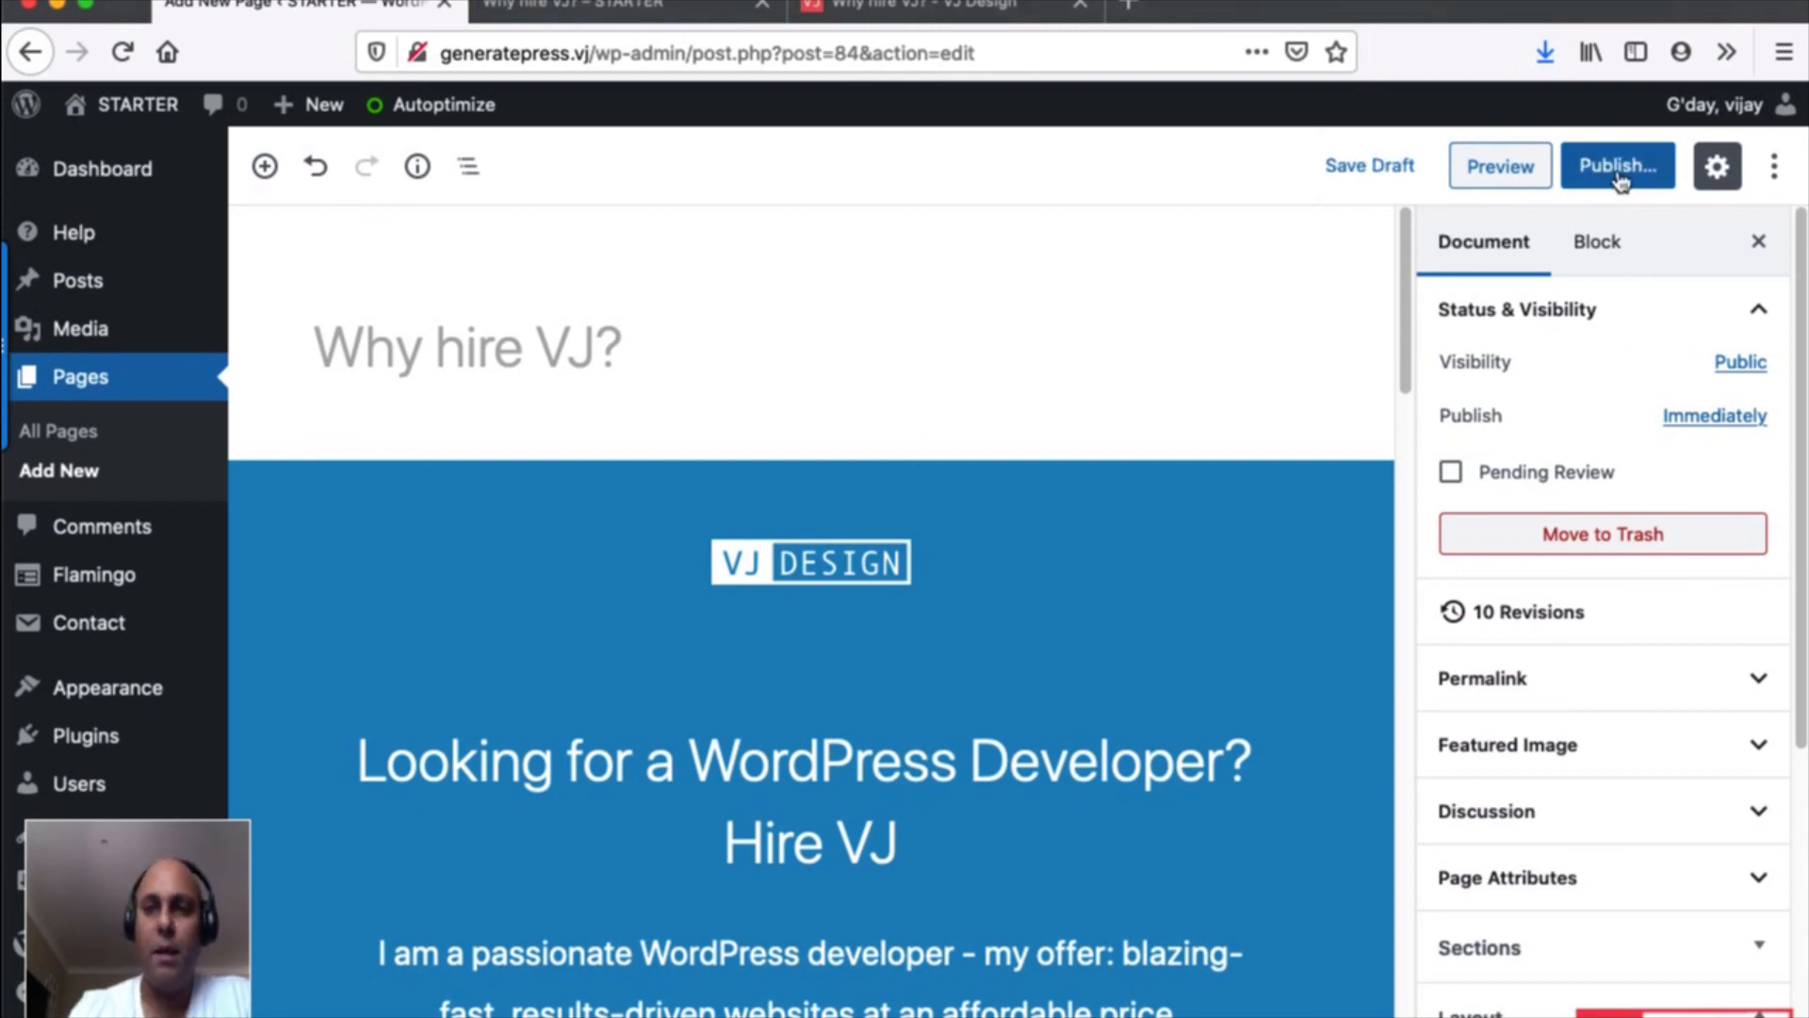
{"action": "left_click", "coordinate": [1699, 415]}
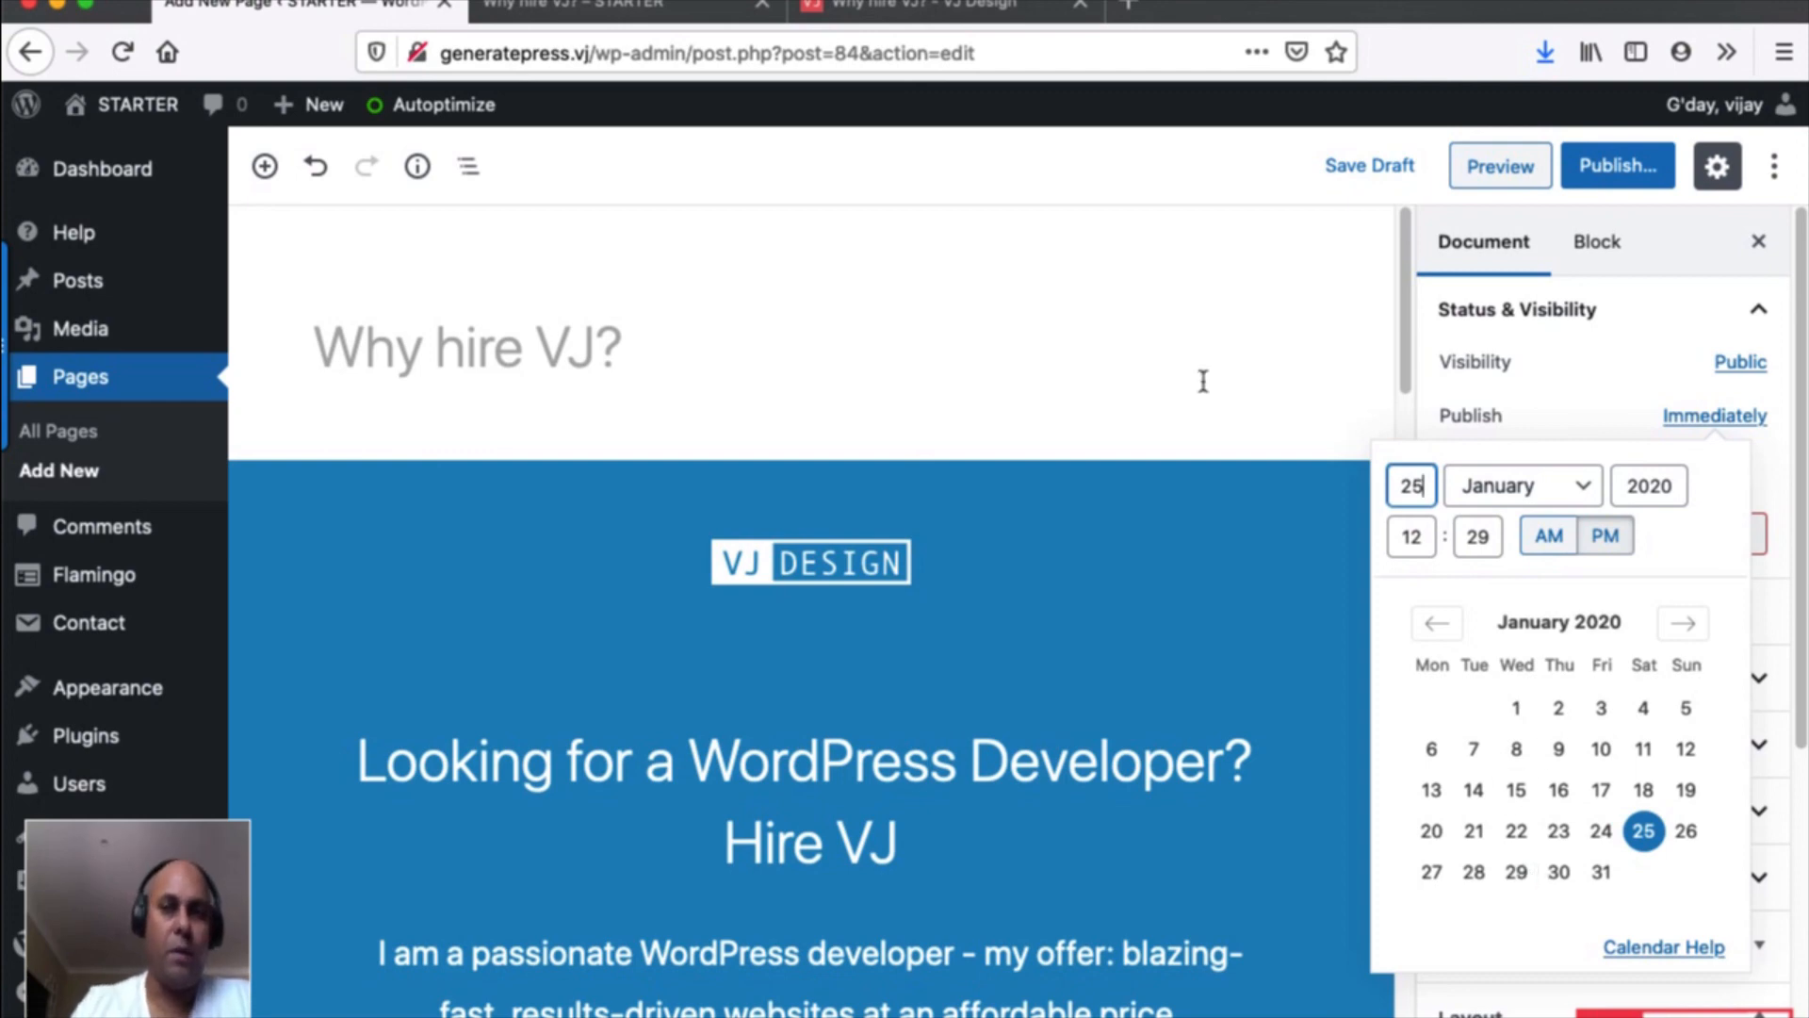
{"action": "left_click", "coordinate": [1743, 364]}
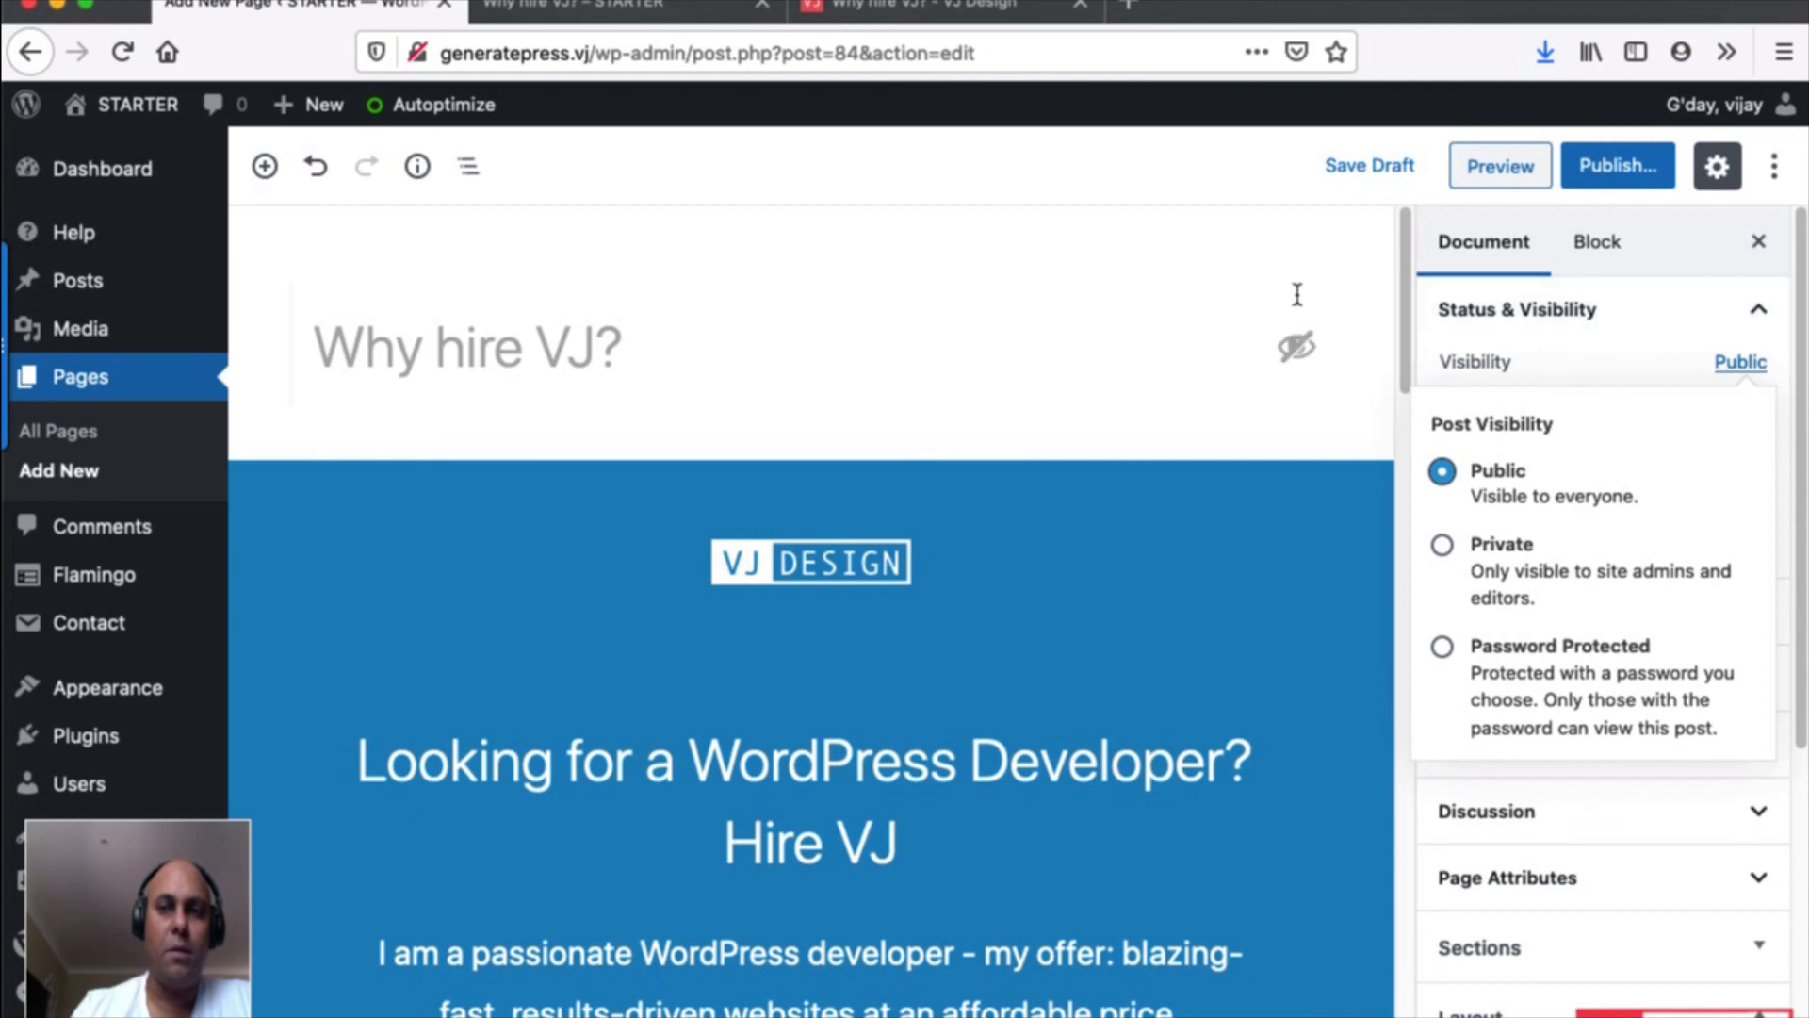
{"action": "left_click", "coordinate": [1303, 248]}
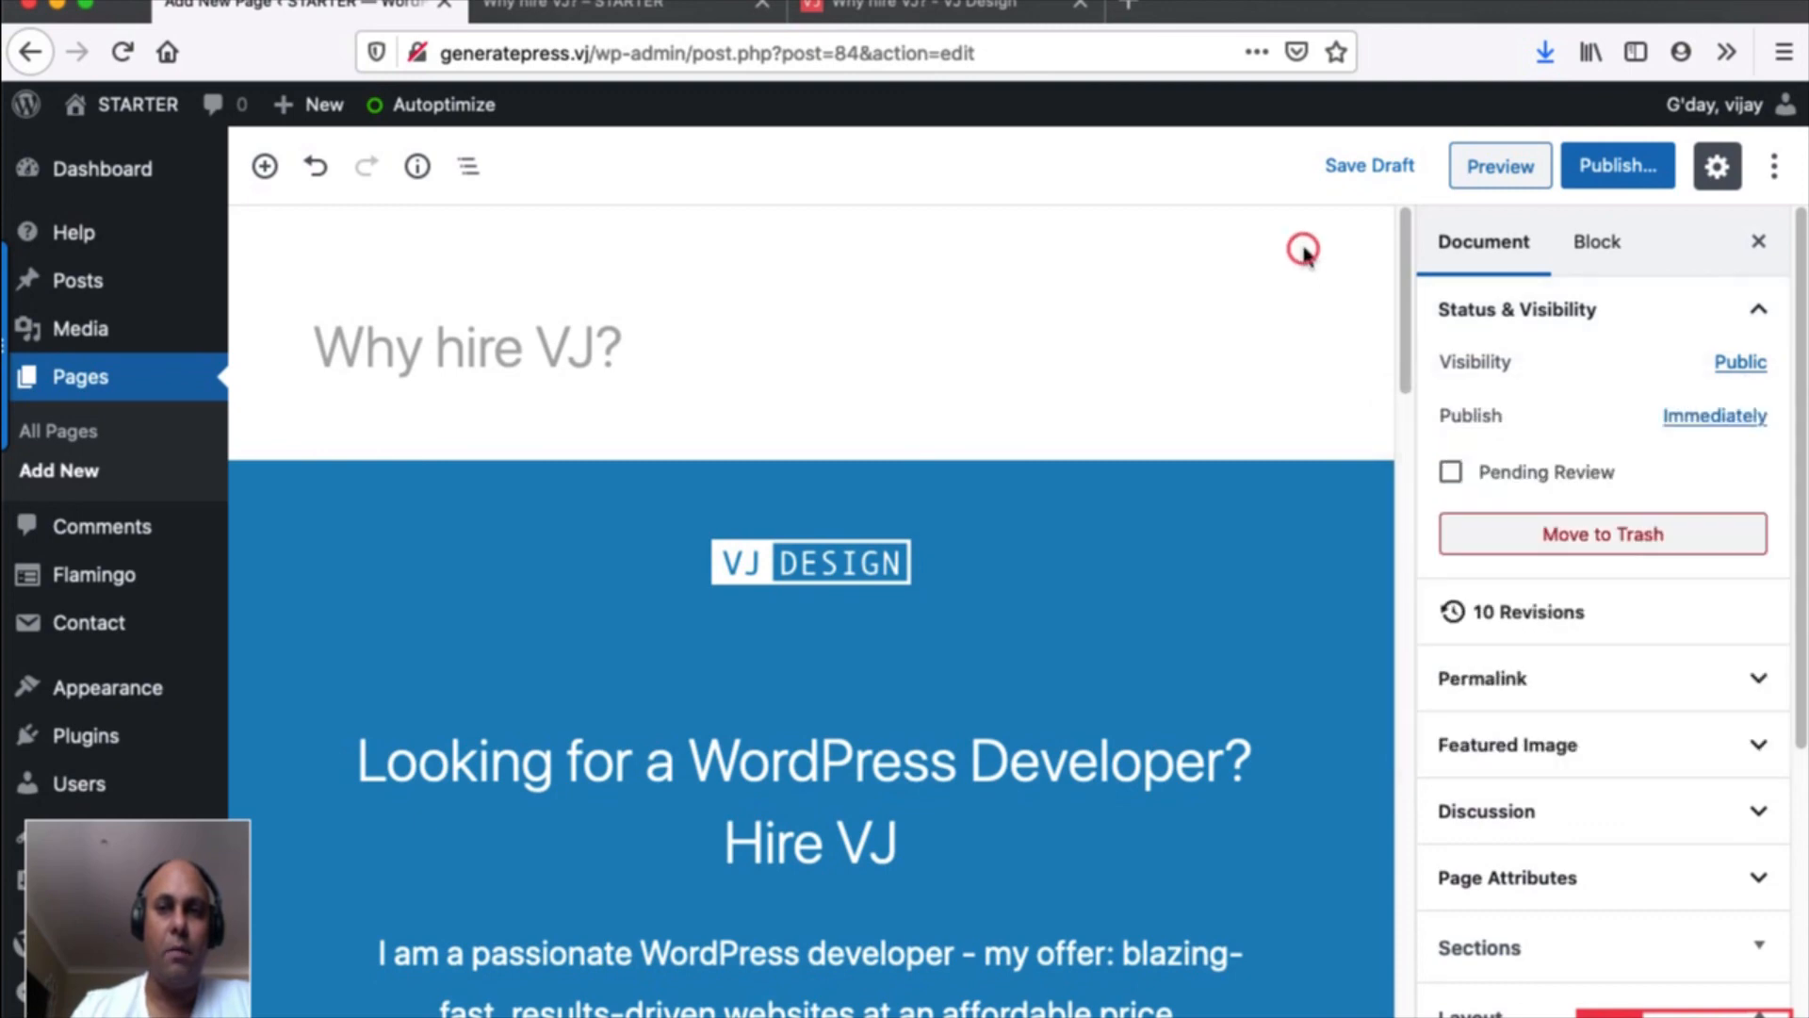
Publish the page and review its live version from the hero section down to the footer links.
{"action": "left_click", "coordinate": [1605, 179]}
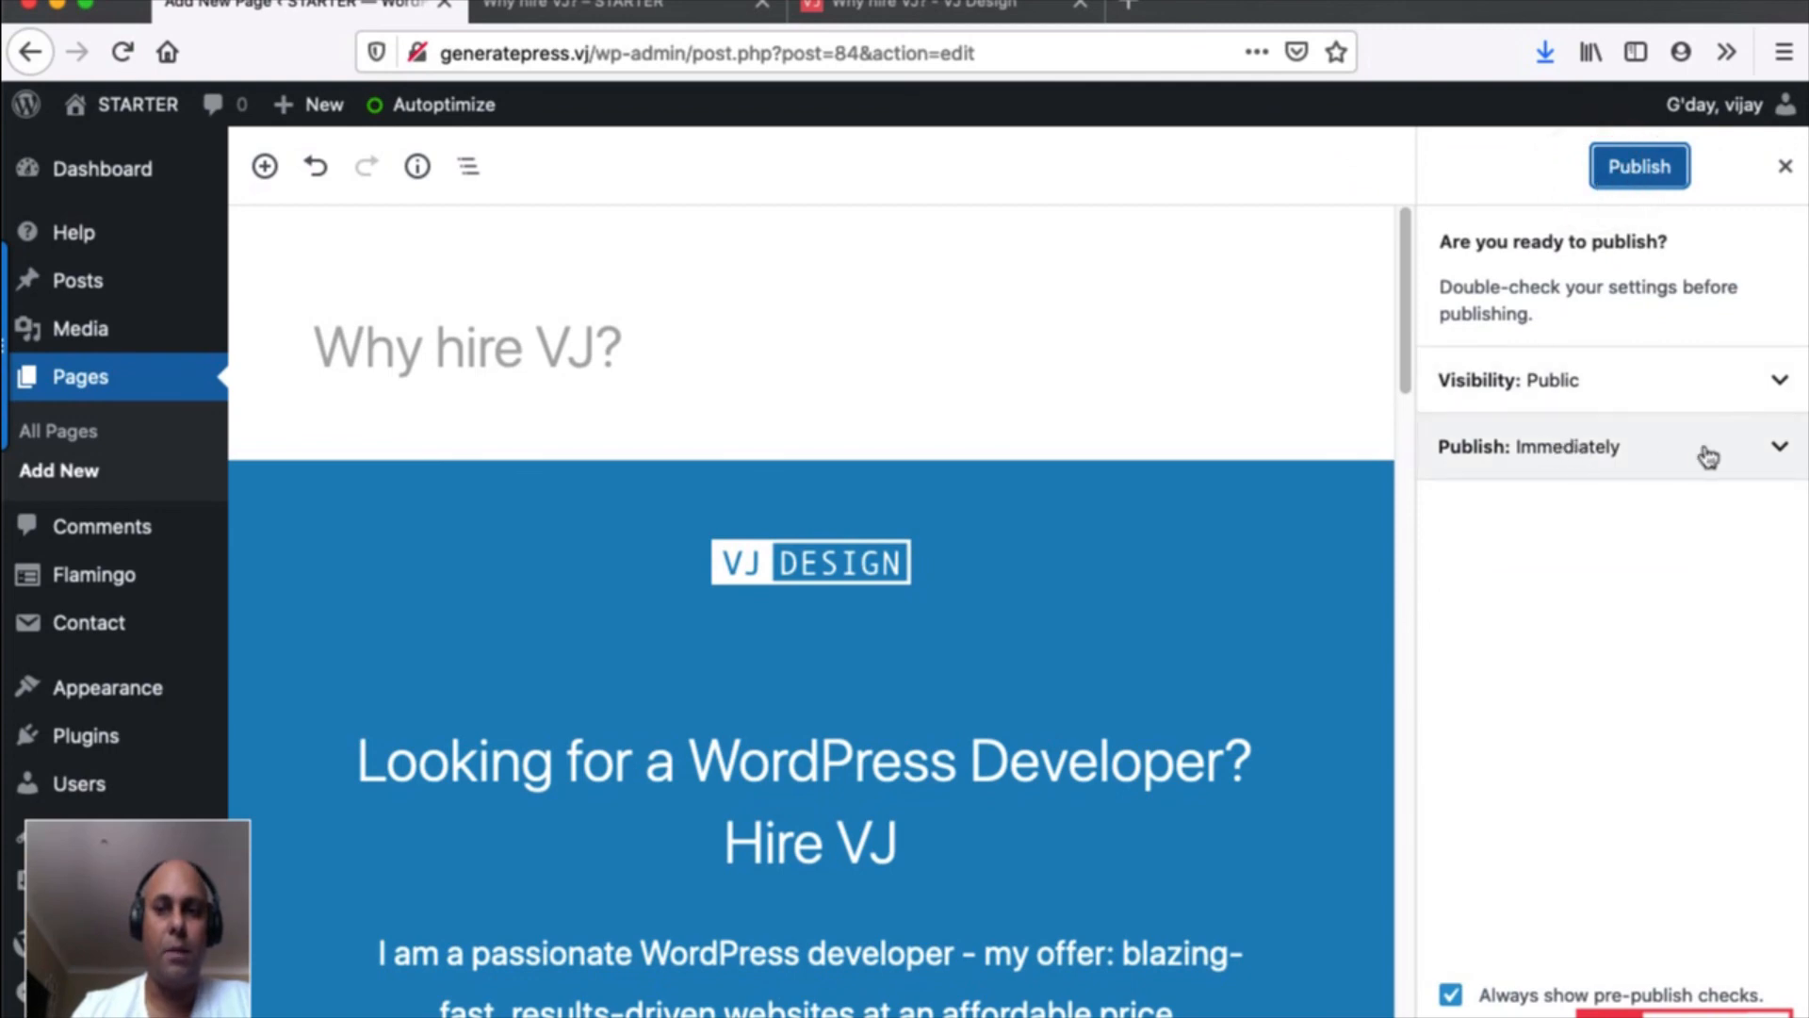
{"action": "left_click", "coordinate": [1651, 177]}
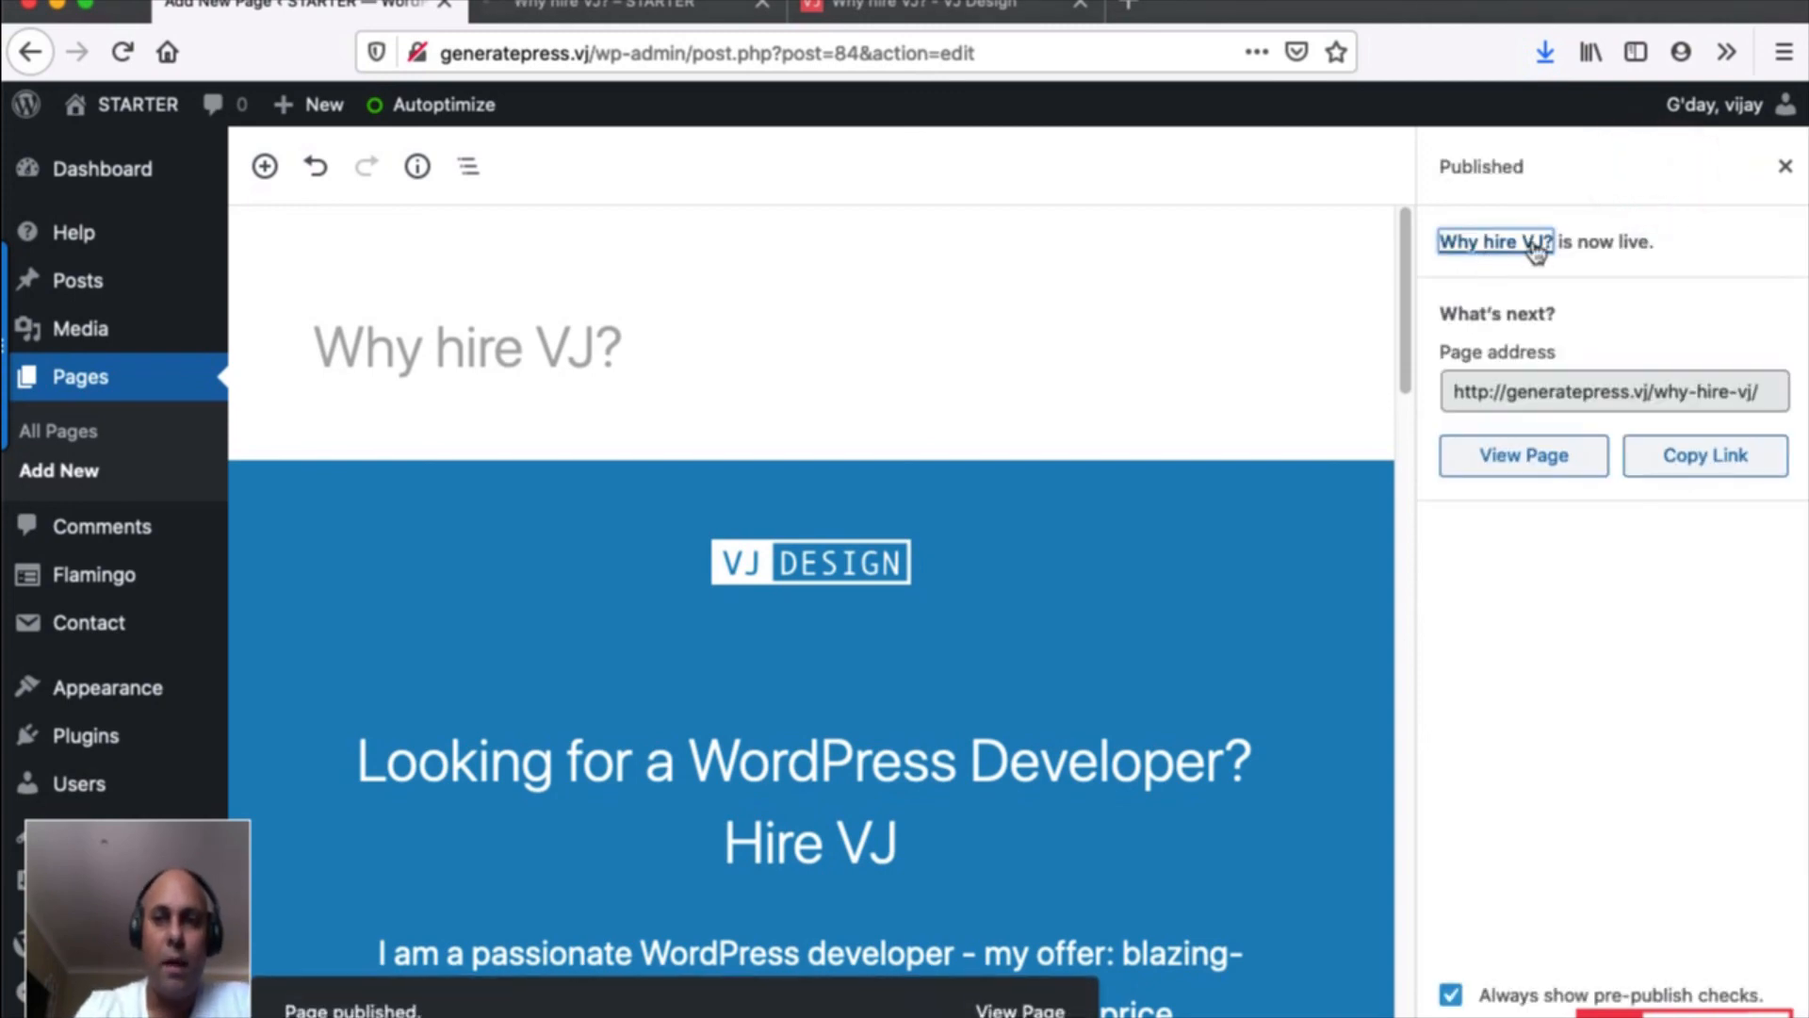
{"action": "left_click", "coordinate": [1544, 462]}
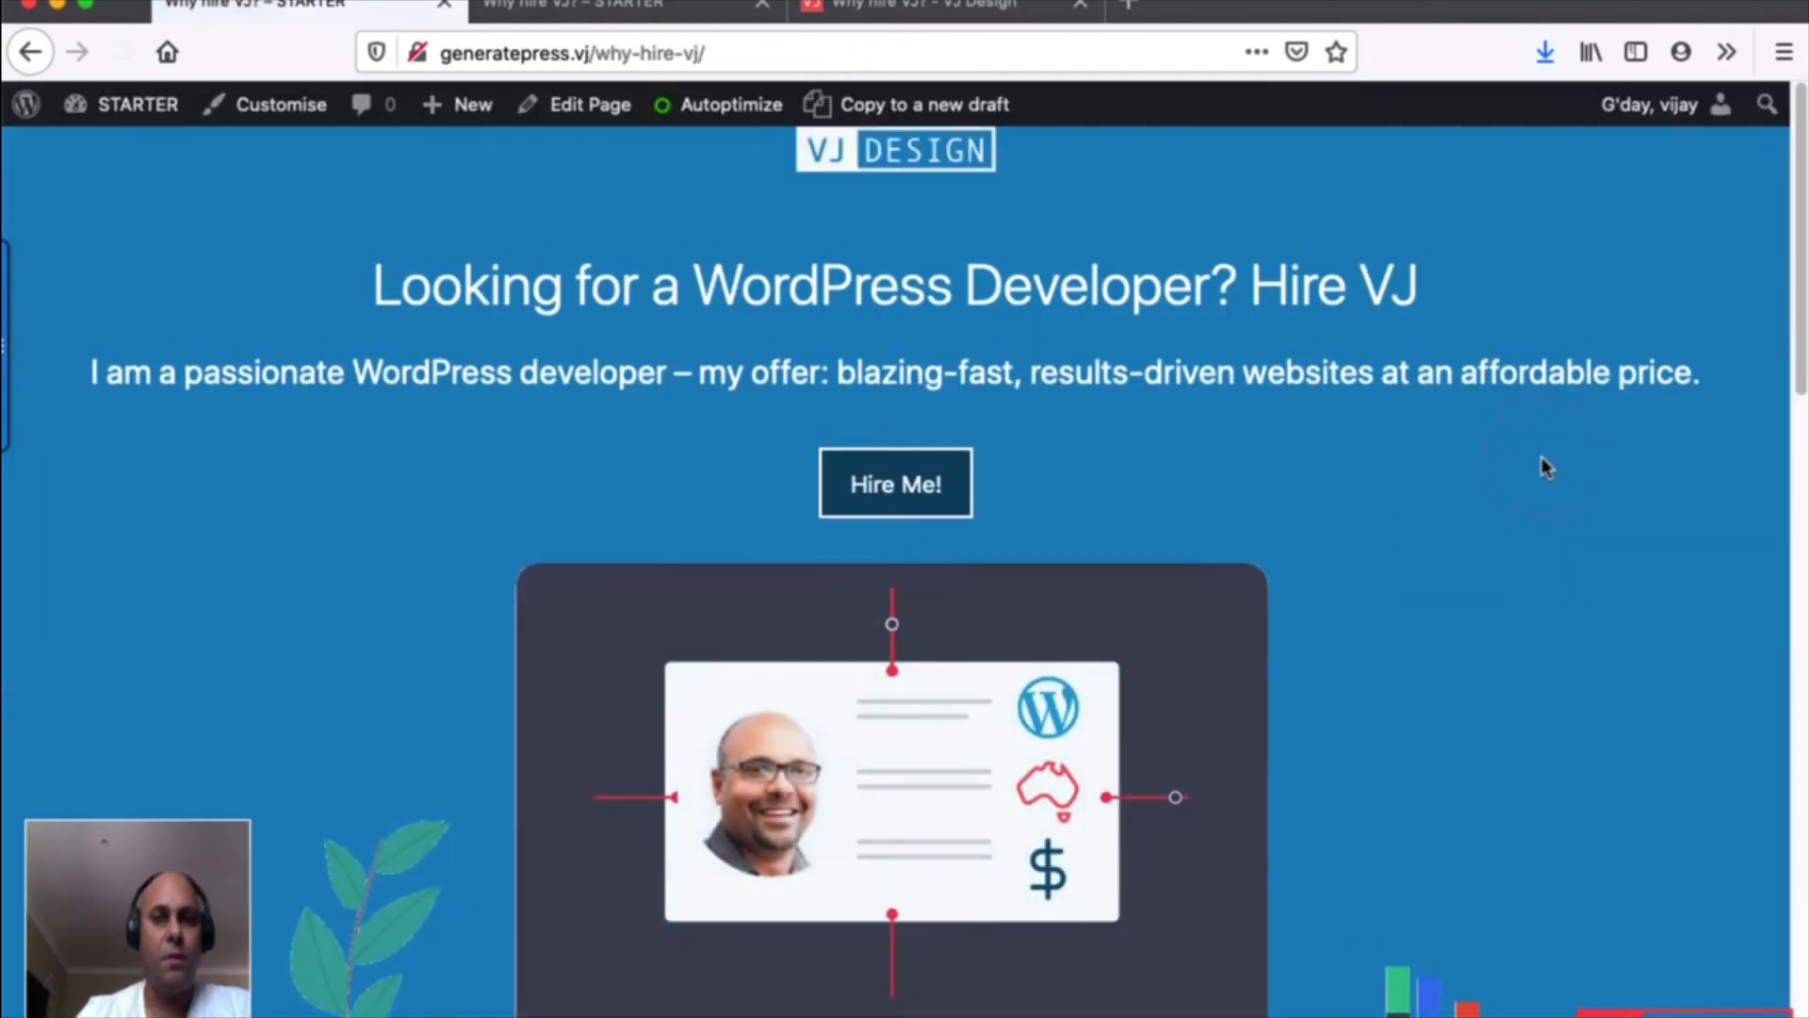
{"action": "scroll", "coordinate": [1422, 473], "scroll_direction": "down", "scroll_amount": 6}
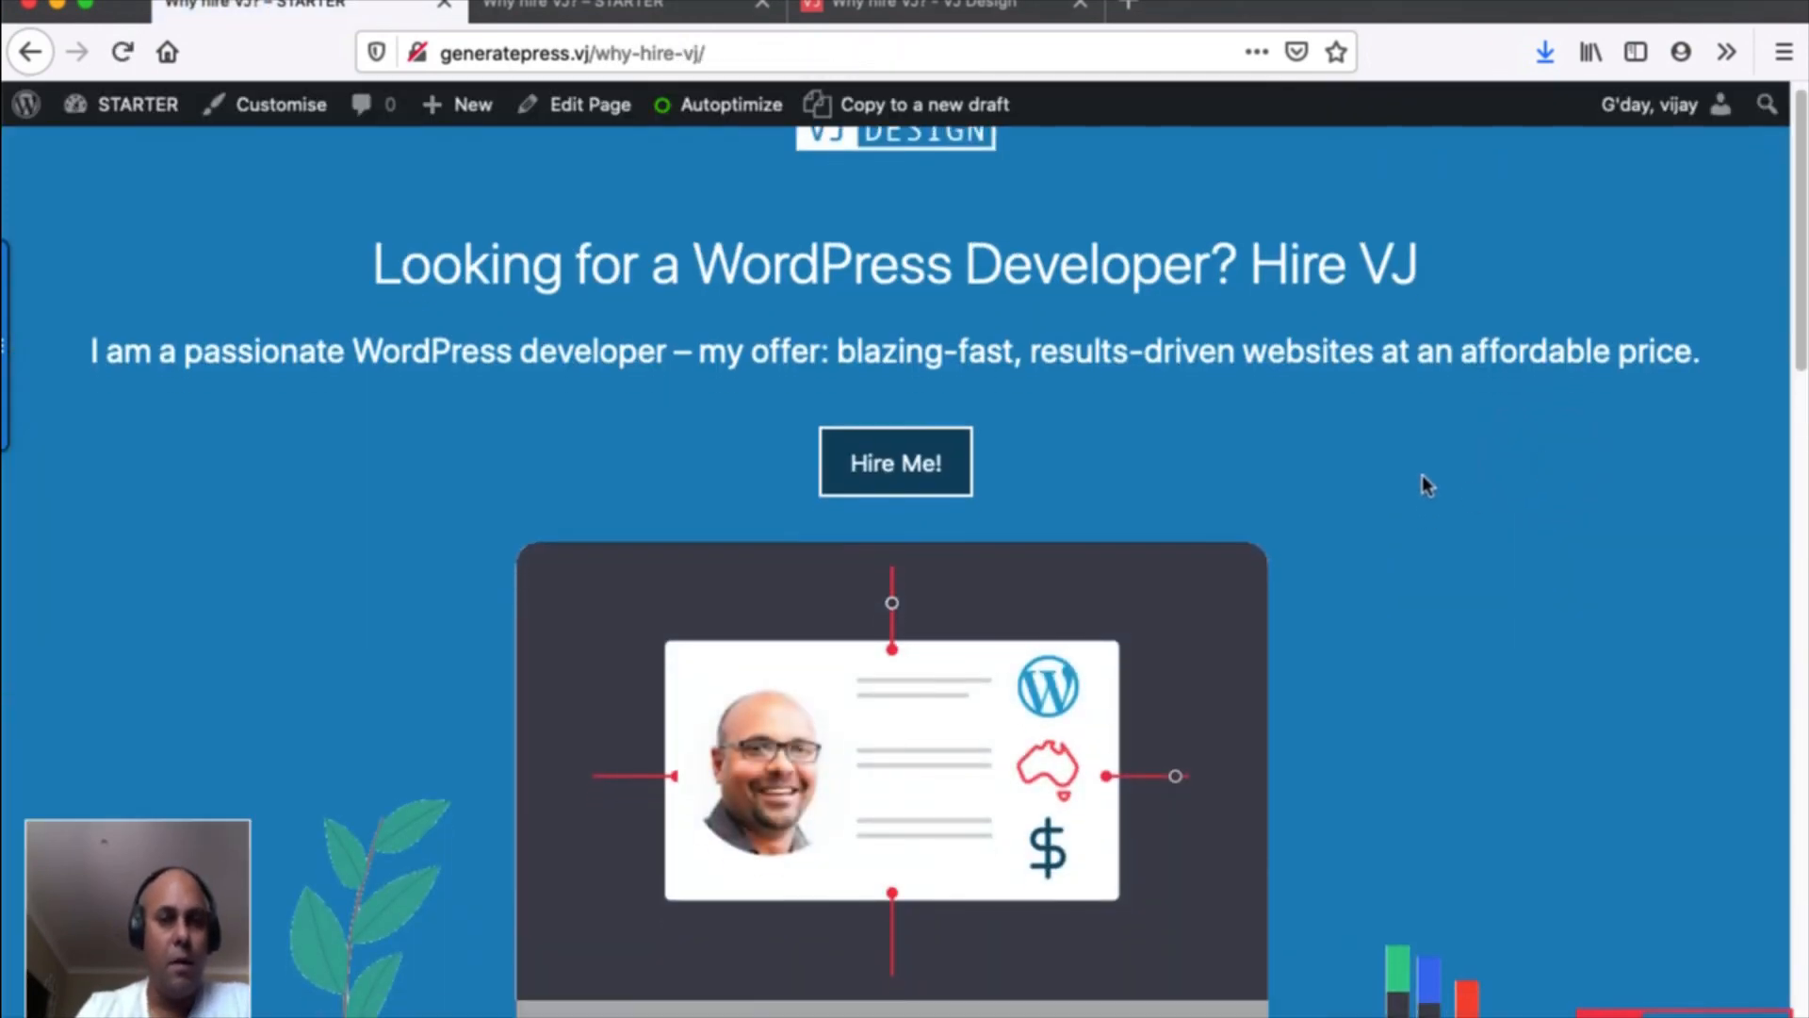
{"action": "scroll", "coordinate": [1415, 487], "scroll_direction": "down", "scroll_amount": 8}
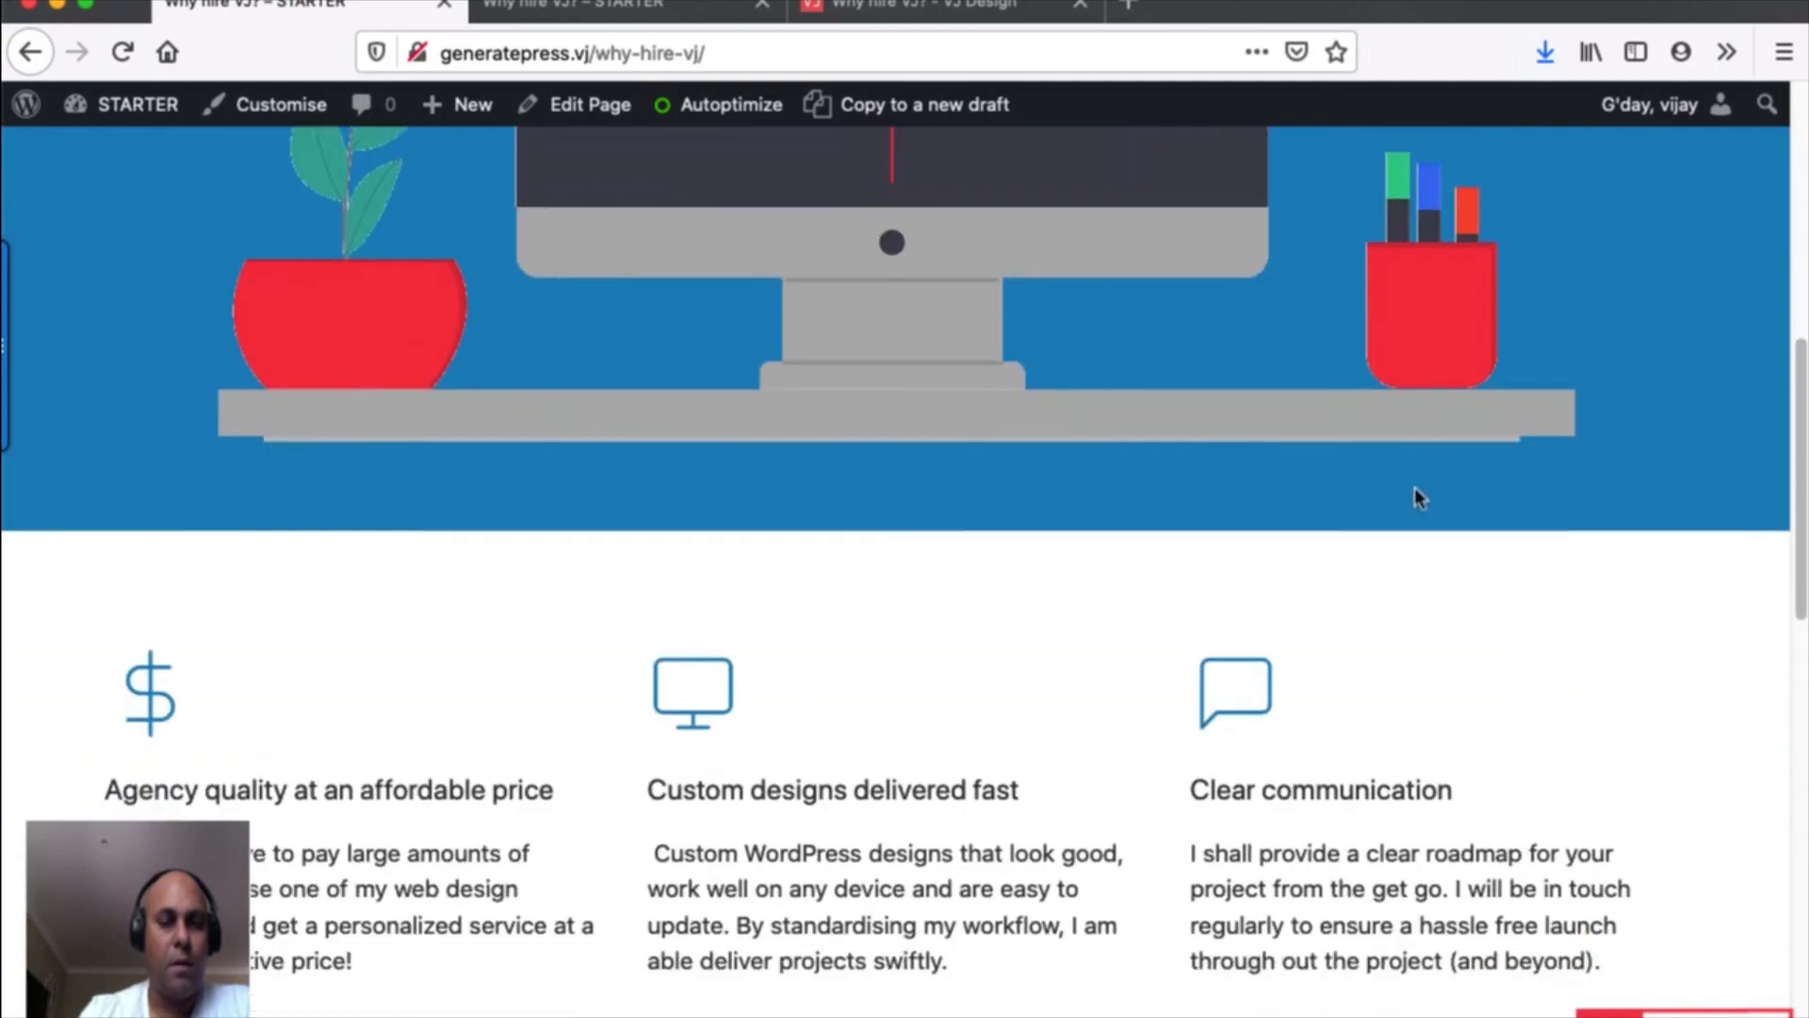
{"action": "scroll", "coordinate": [1414, 491], "scroll_direction": "down", "scroll_amount": 9}
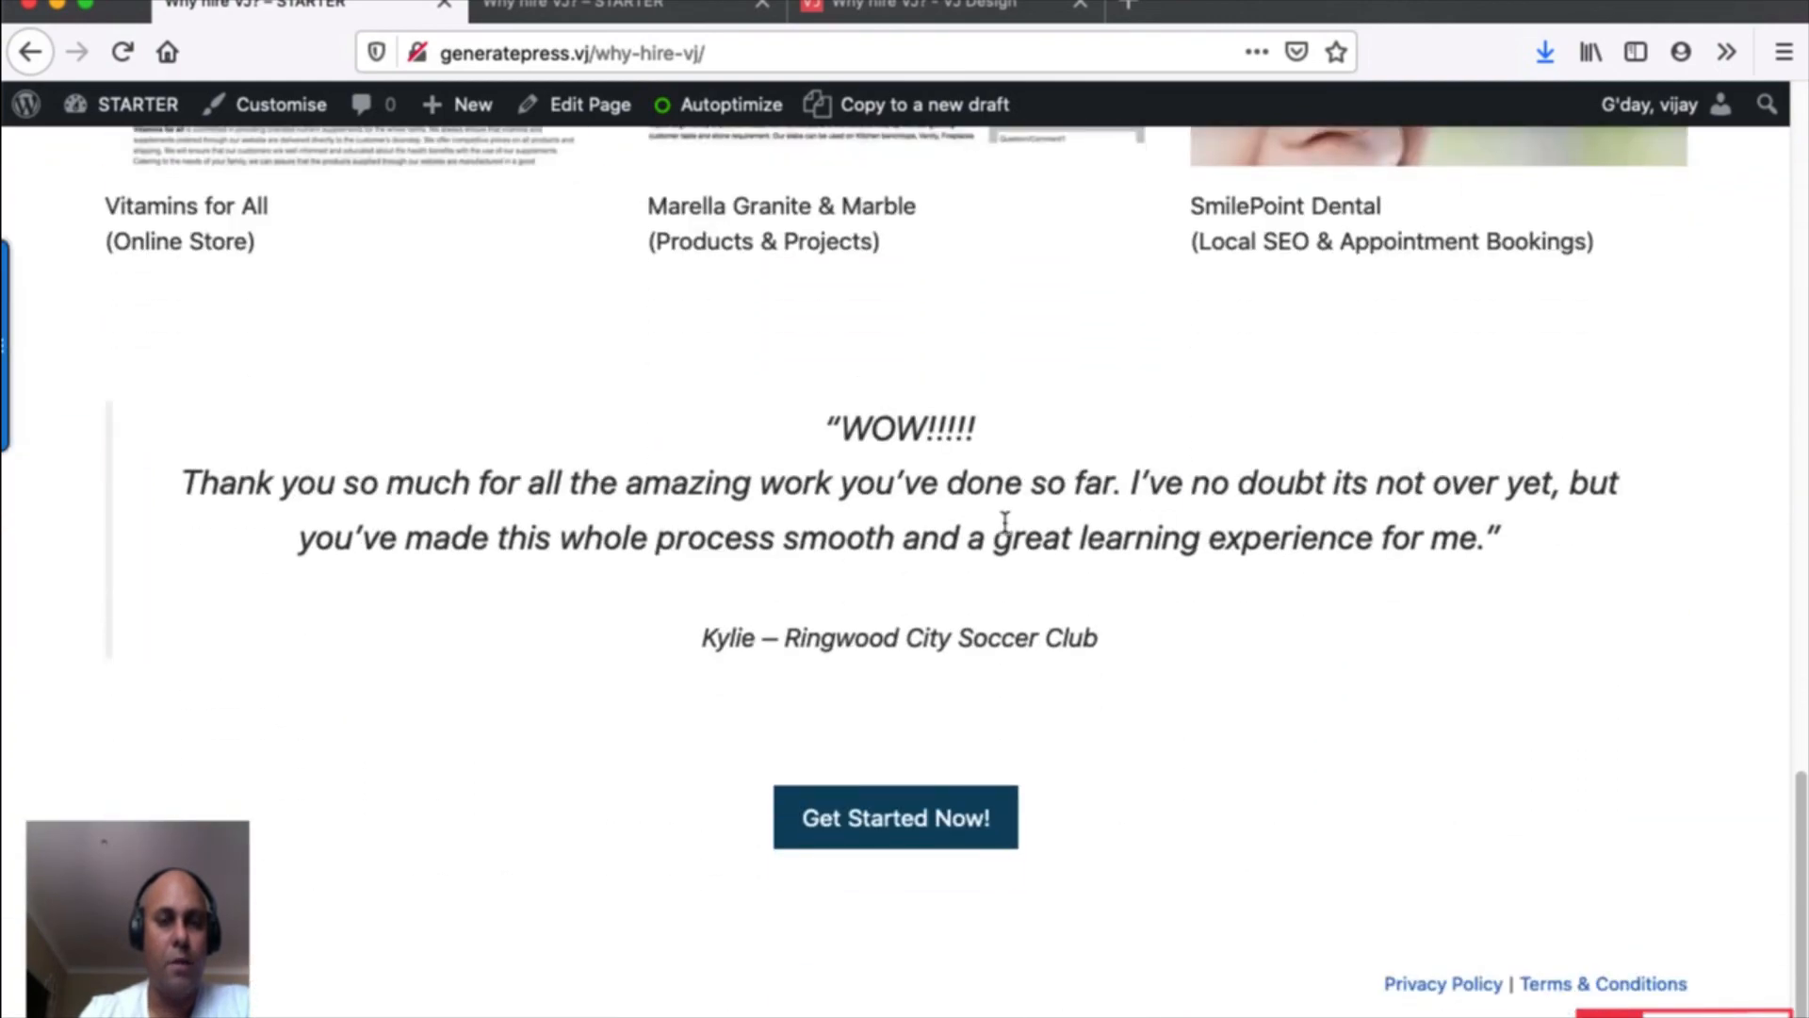
{"action": "scroll", "coordinate": [693, 530], "scroll_direction": "up", "scroll_amount": 20}
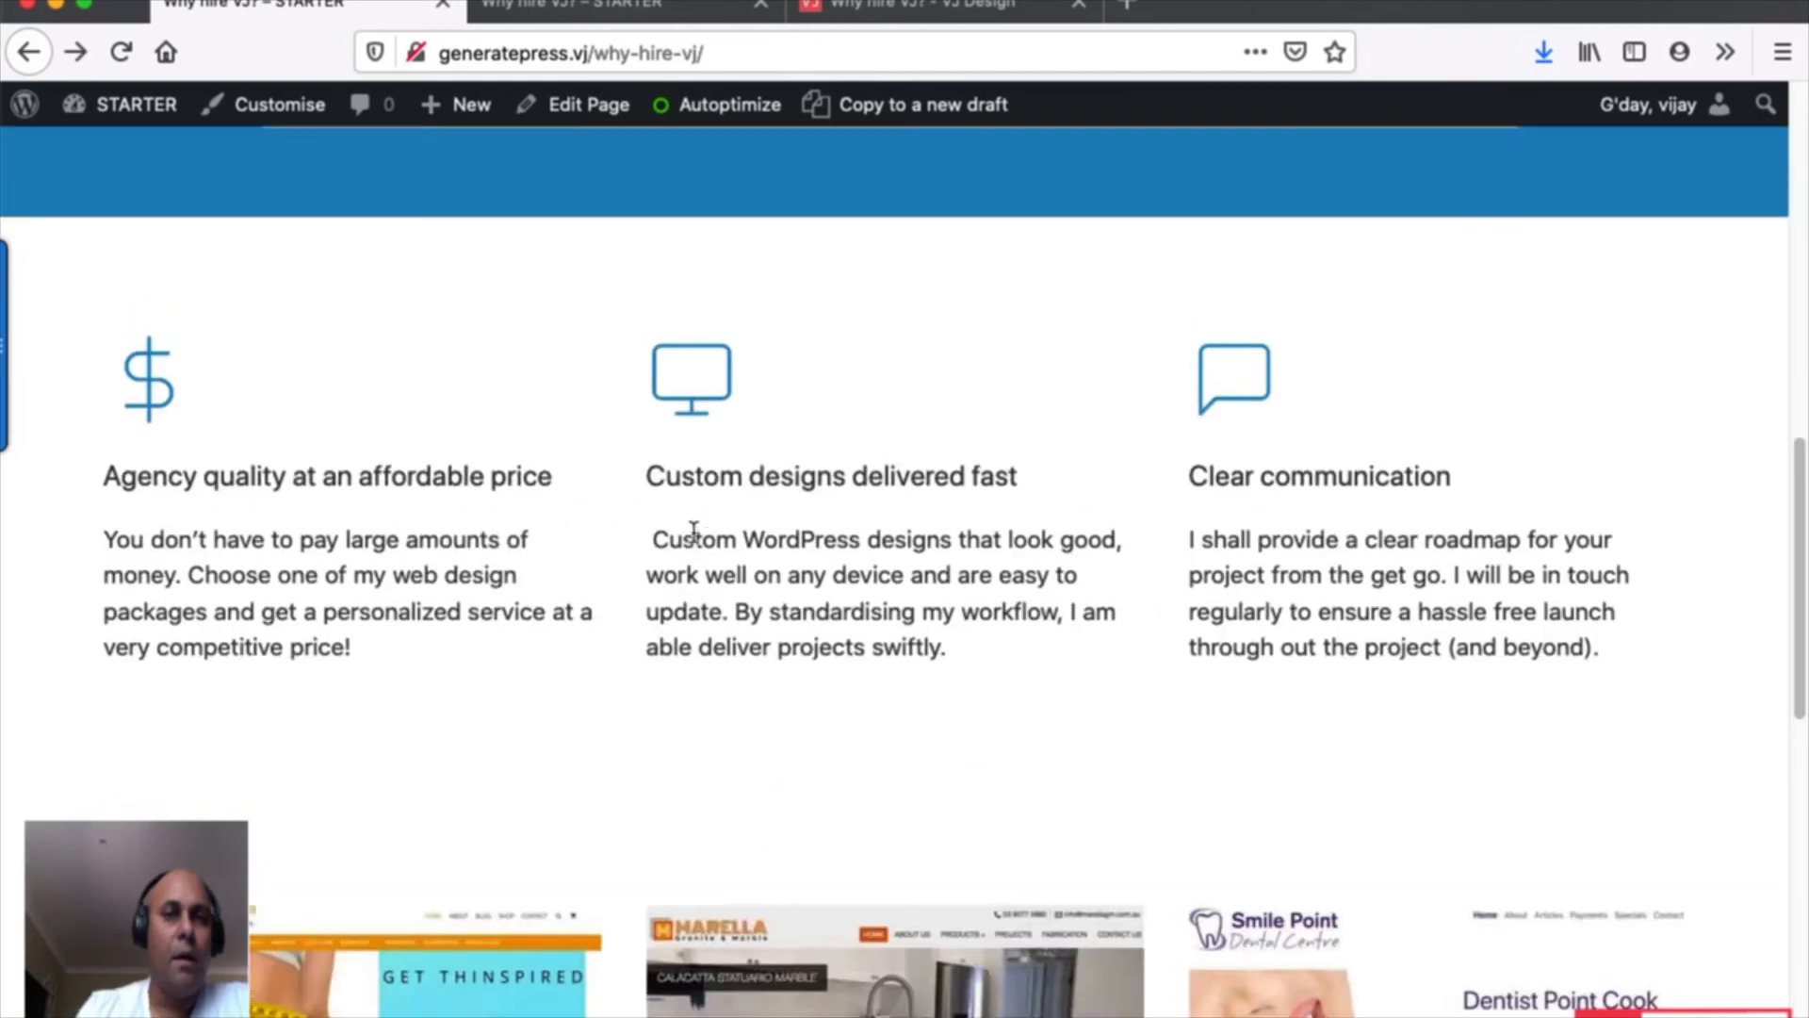